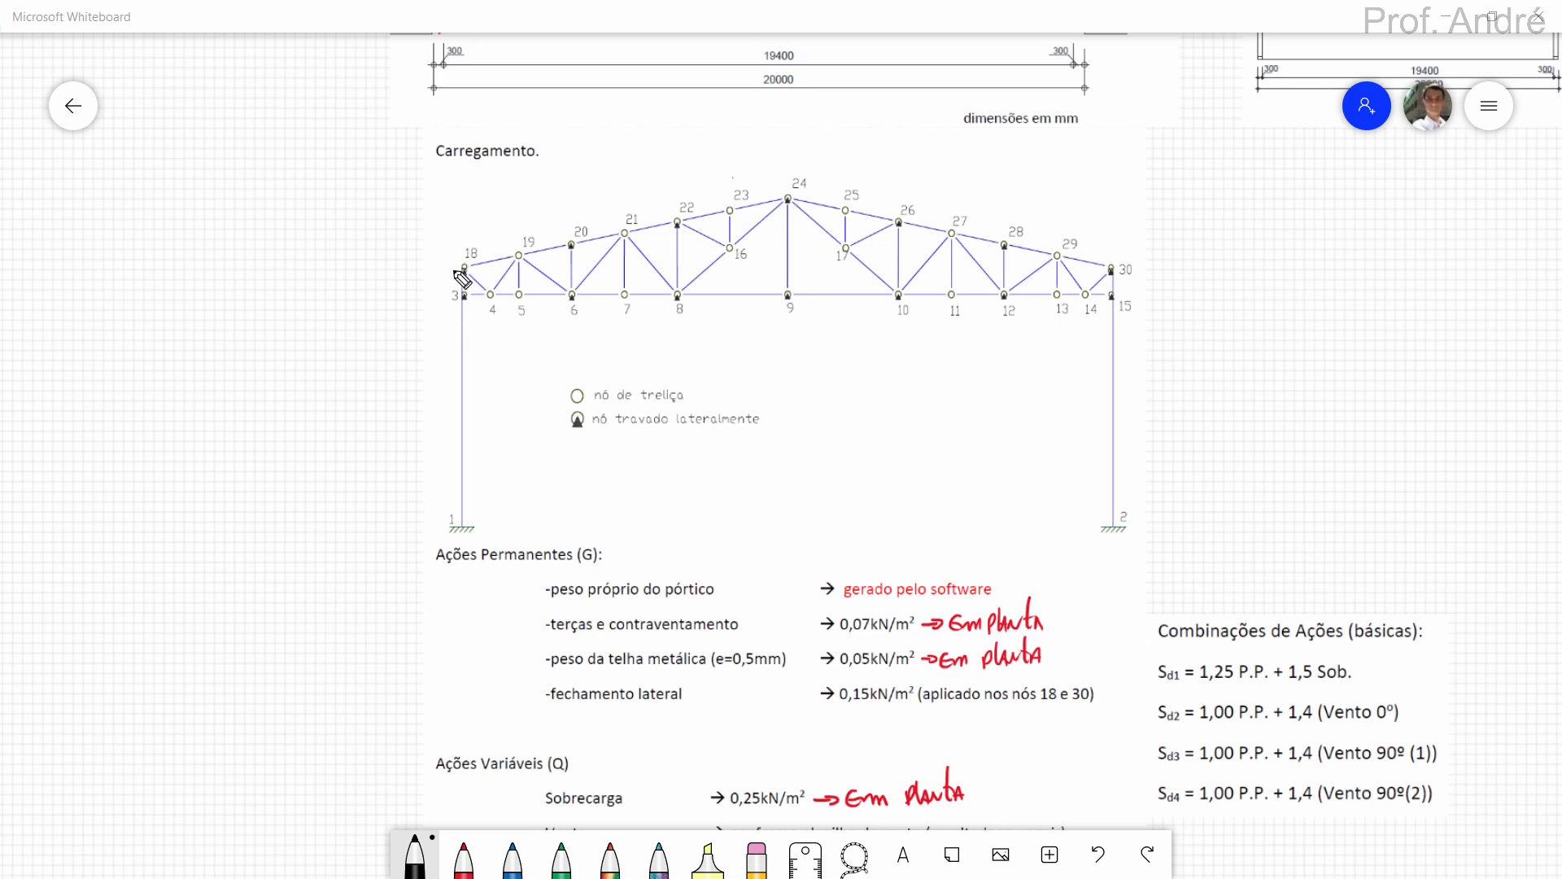
Annotate the truss diagram in blue, tracing the left column and sketching an inclined member with connection marks above the top chord
{"action": "left_click_drag", "start_coordinate": [462, 260], "coordinate": [462, 521]}
{"action": "mouse_move", "coordinate": [533, 232]}
{"action": "left_mouse_down"}
{"action": "mouse_move", "coordinate": [516, 279]}
{"action": "mouse_move", "coordinate": [519, 220]}
{"action": "mouse_move", "coordinate": [561, 273]}
{"action": "mouse_move", "coordinate": [606, 224]}
{"action": "left_mouse_up"}
{"action": "mouse_move", "coordinate": [458, 229]}
{"action": "left_mouse_down"}
{"action": "mouse_move", "coordinate": [782, 162]}
{"action": "mouse_move", "coordinate": [454, 231]}
{"action": "mouse_move", "coordinate": [523, 249]}
{"action": "mouse_move", "coordinate": [550, 228]}
{"action": "mouse_move", "coordinate": [603, 236]}
{"action": "left_mouse_up"}
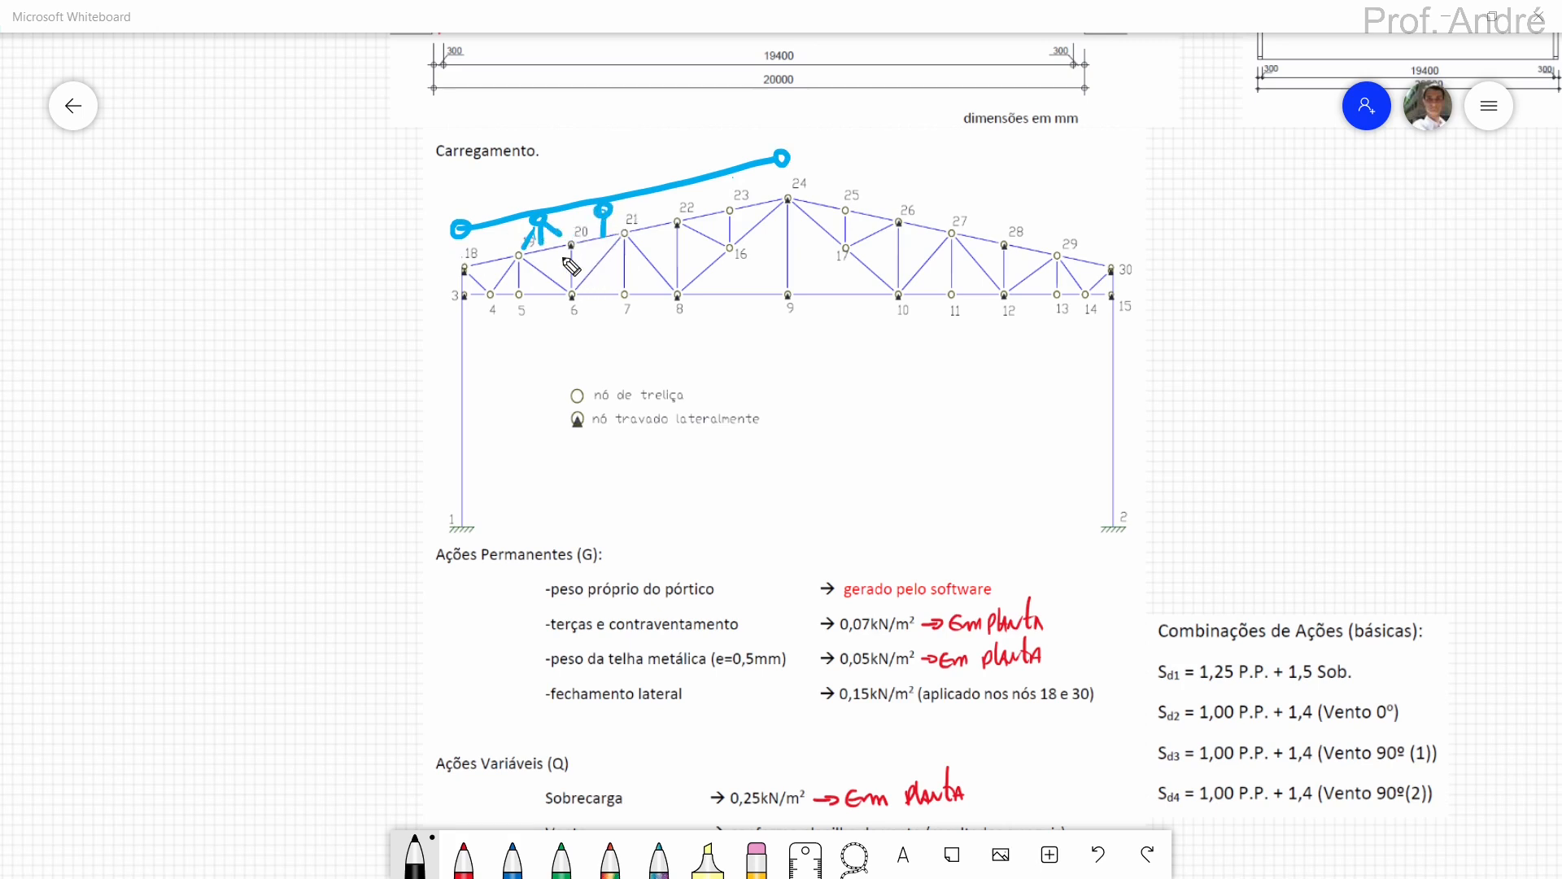
{"action": "mouse_move", "coordinate": [510, 353]}
{"action": "left_mouse_down"}
{"action": "mouse_move", "coordinate": [488, 366]}
{"action": "mouse_move", "coordinate": [1095, 341]}
{"action": "mouse_move", "coordinate": [480, 365]}
{"action": "mouse_move", "coordinate": [539, 346]}
{"action": "mouse_move", "coordinate": [574, 309]}
{"action": "mouse_move", "coordinate": [604, 342]}
{"action": "mouse_move", "coordinate": [588, 350]}
{"action": "left_mouse_up"}
{"action": "mouse_move", "coordinate": [1090, 344]}
{"action": "left_mouse_down"}
{"action": "mouse_move", "coordinate": [593, 326]}
{"action": "mouse_move", "coordinate": [610, 341]}
{"action": "mouse_move", "coordinate": [488, 227]}
{"action": "mouse_move", "coordinate": [606, 223]}
{"action": "mouse_move", "coordinate": [570, 235]}
{"action": "left_mouse_up"}
{"action": "left_click_drag", "start_coordinate": [730, 181], "coordinate": [734, 178]}
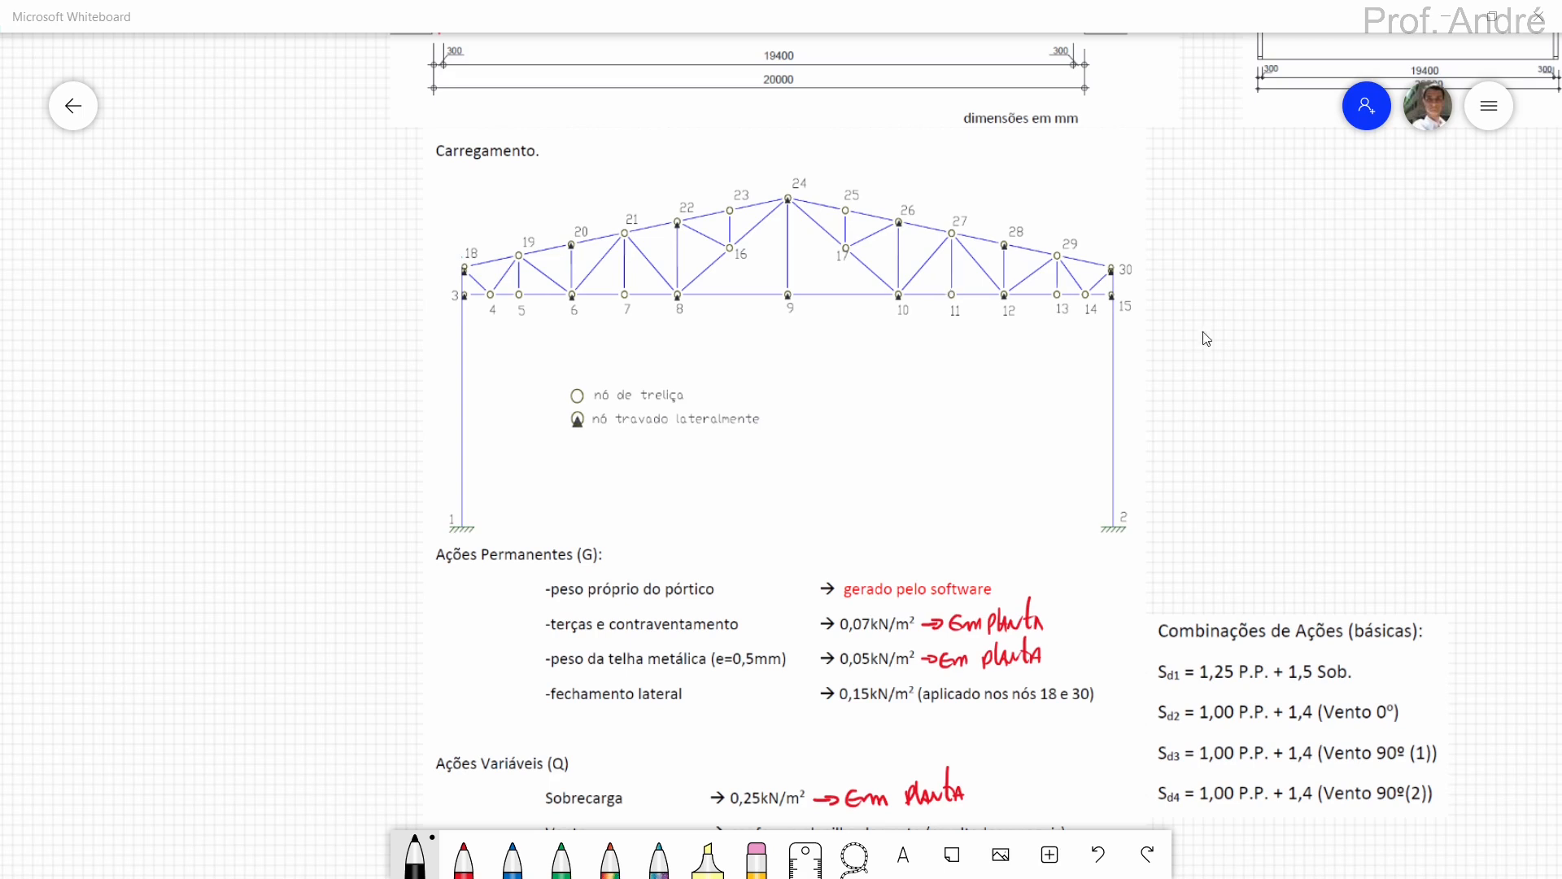
Circle "gerado pelo software" in the permanent actions list and undo the circle
{"action": "scroll", "coordinate": [1206, 338], "scroll_direction": "down", "scroll_amount": 5}
{"action": "right_click_drag", "start_coordinate": [1265, 690], "coordinate": [1275, 523]}
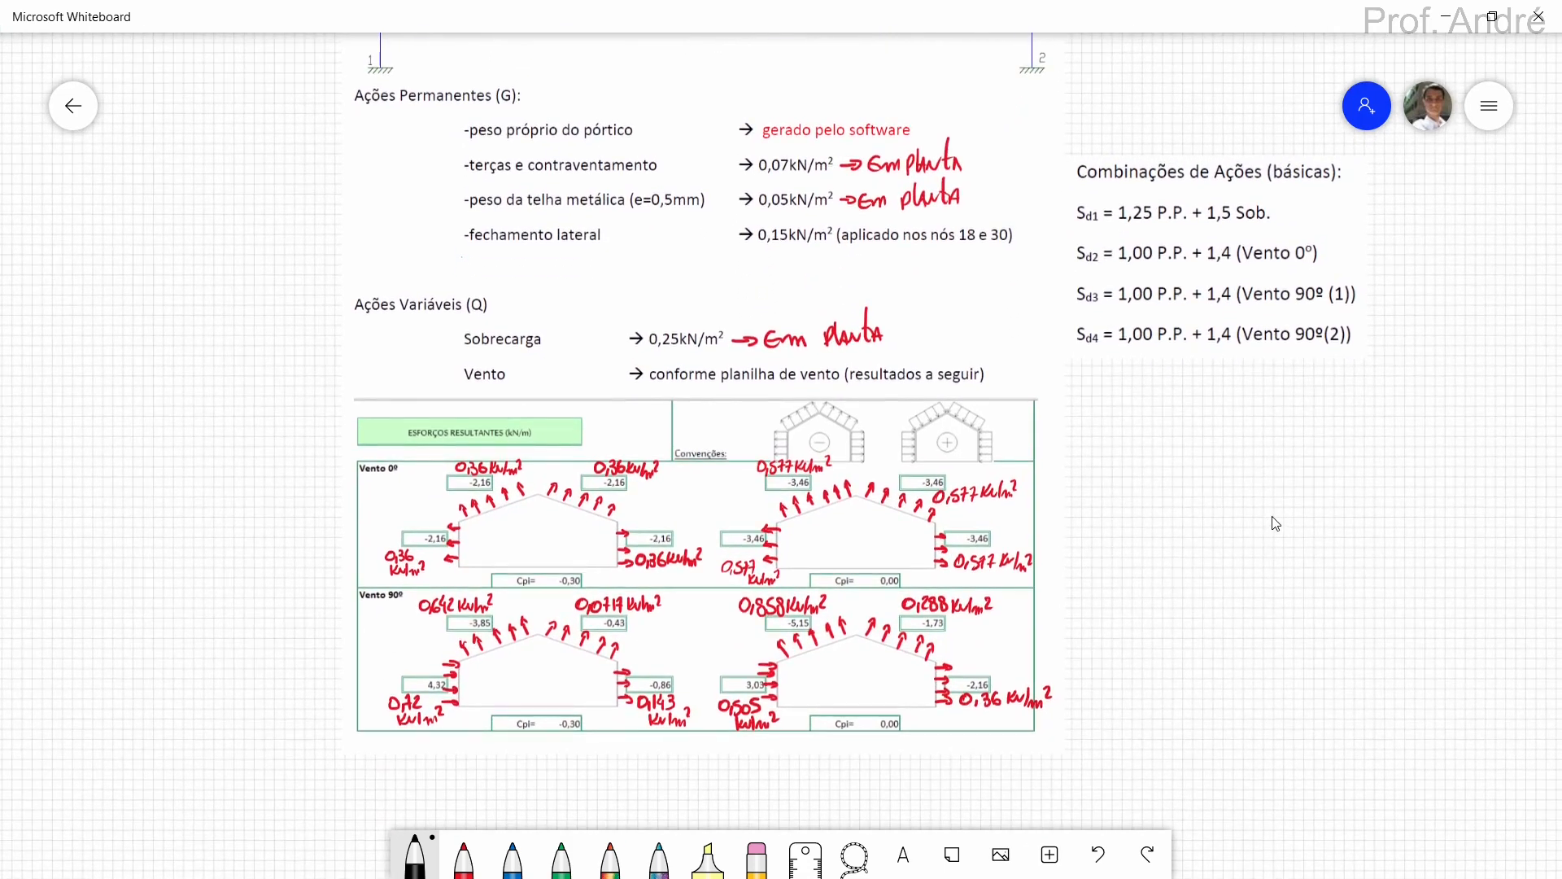
{"action": "mouse_move", "coordinate": [834, 106]}
{"action": "left_mouse_down"}
{"action": "mouse_move", "coordinate": [736, 153]}
{"action": "mouse_move", "coordinate": [936, 148]}
{"action": "mouse_move", "coordinate": [821, 106]}
{"action": "left_mouse_up"}
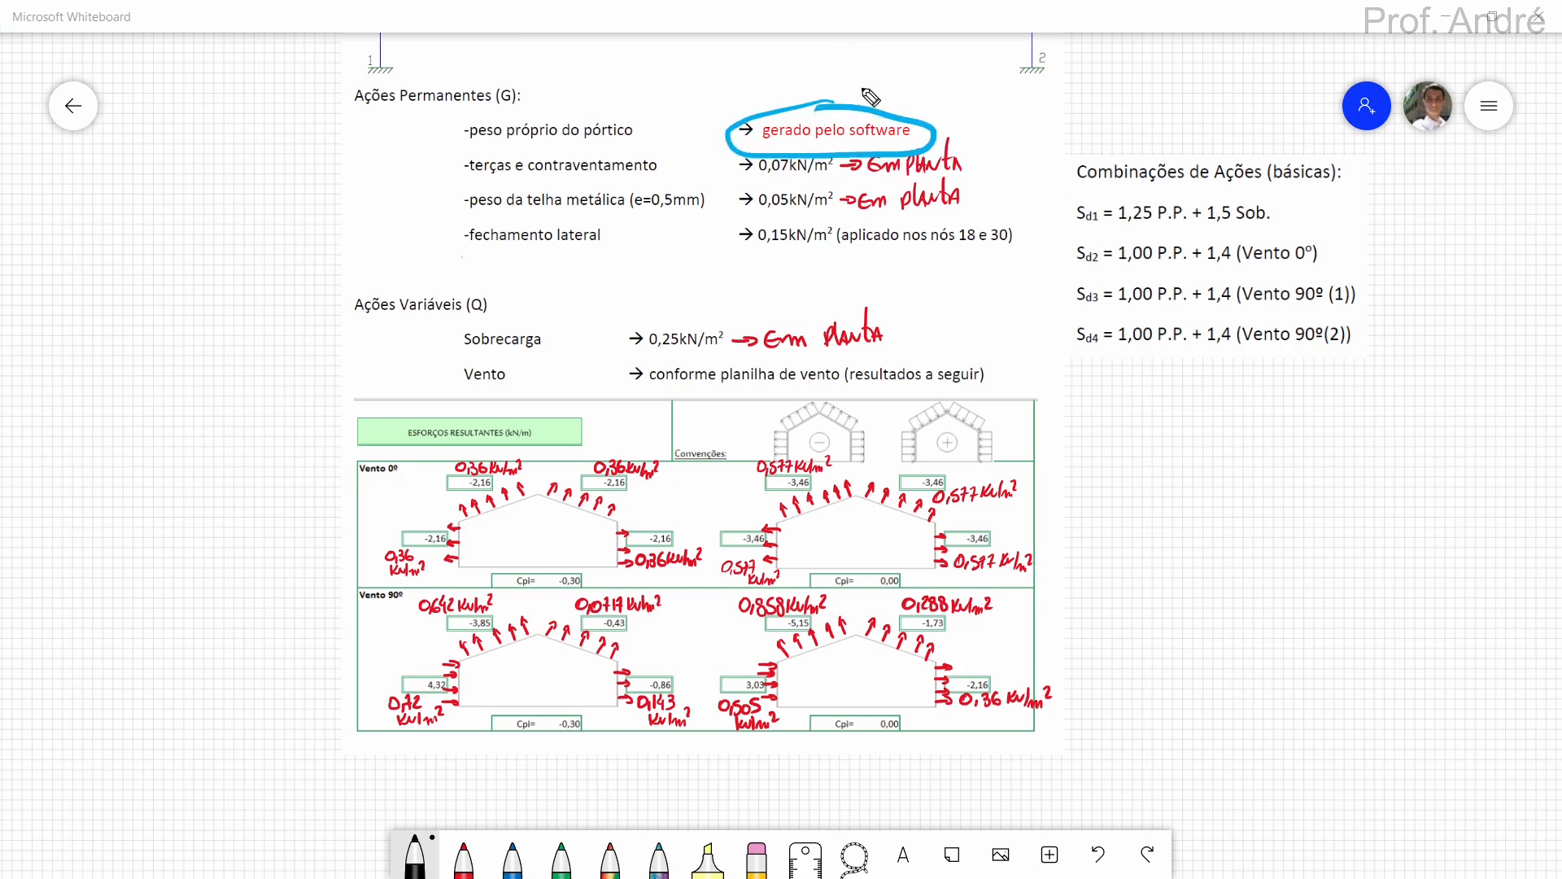
{"action": "key", "text": "ctrl+z"}
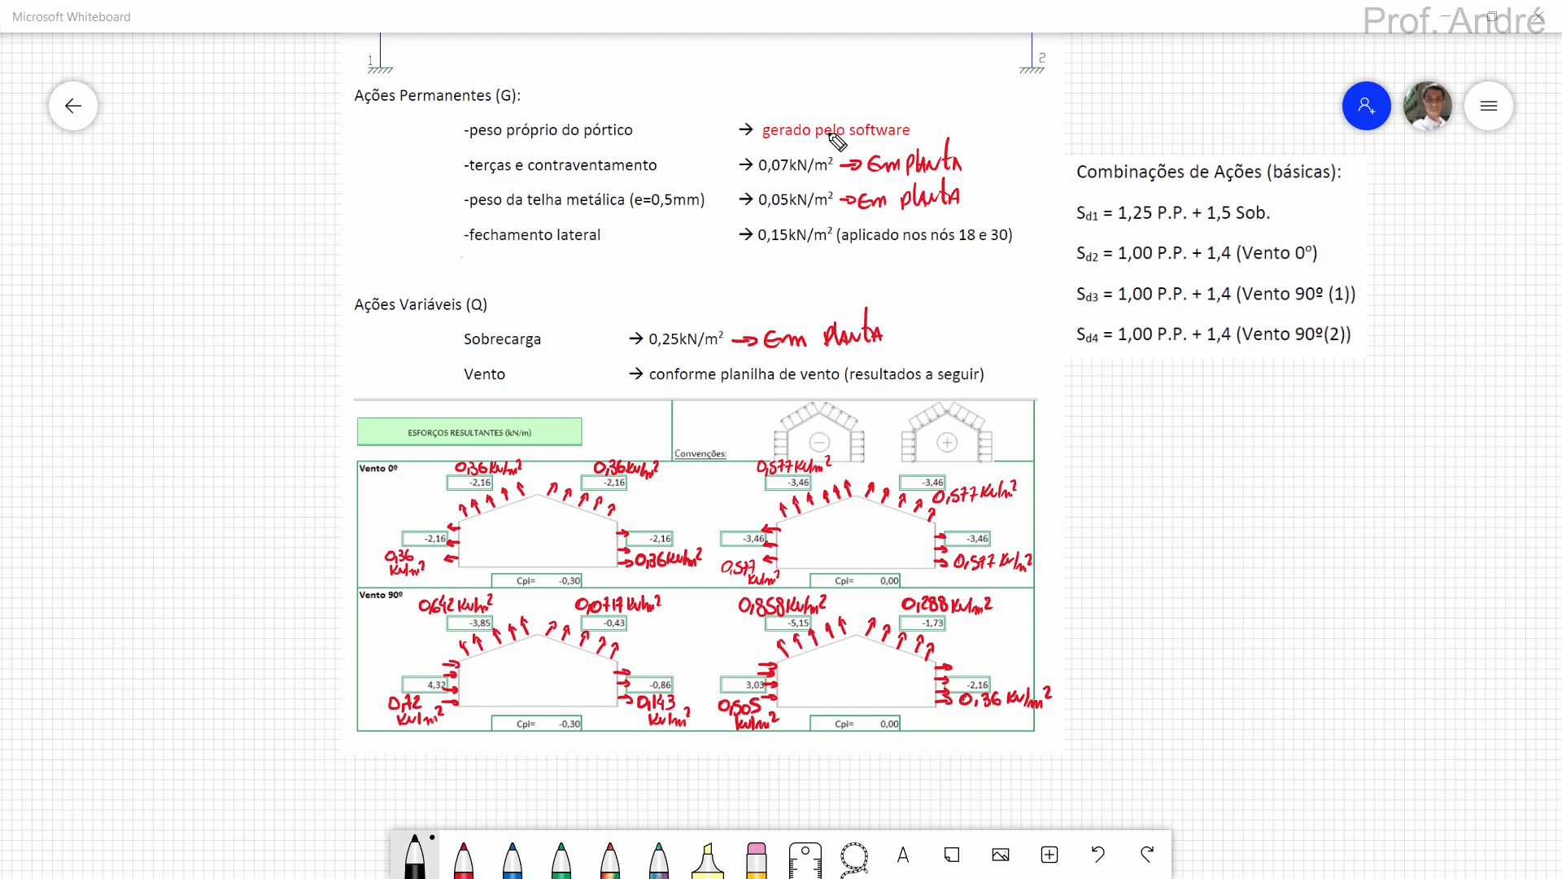
Write "Terças" above the self-weight note and underline "terças e contraventamento" in blue
{"action": "left_click_drag", "start_coordinate": [892, 118], "coordinate": [991, 82]}
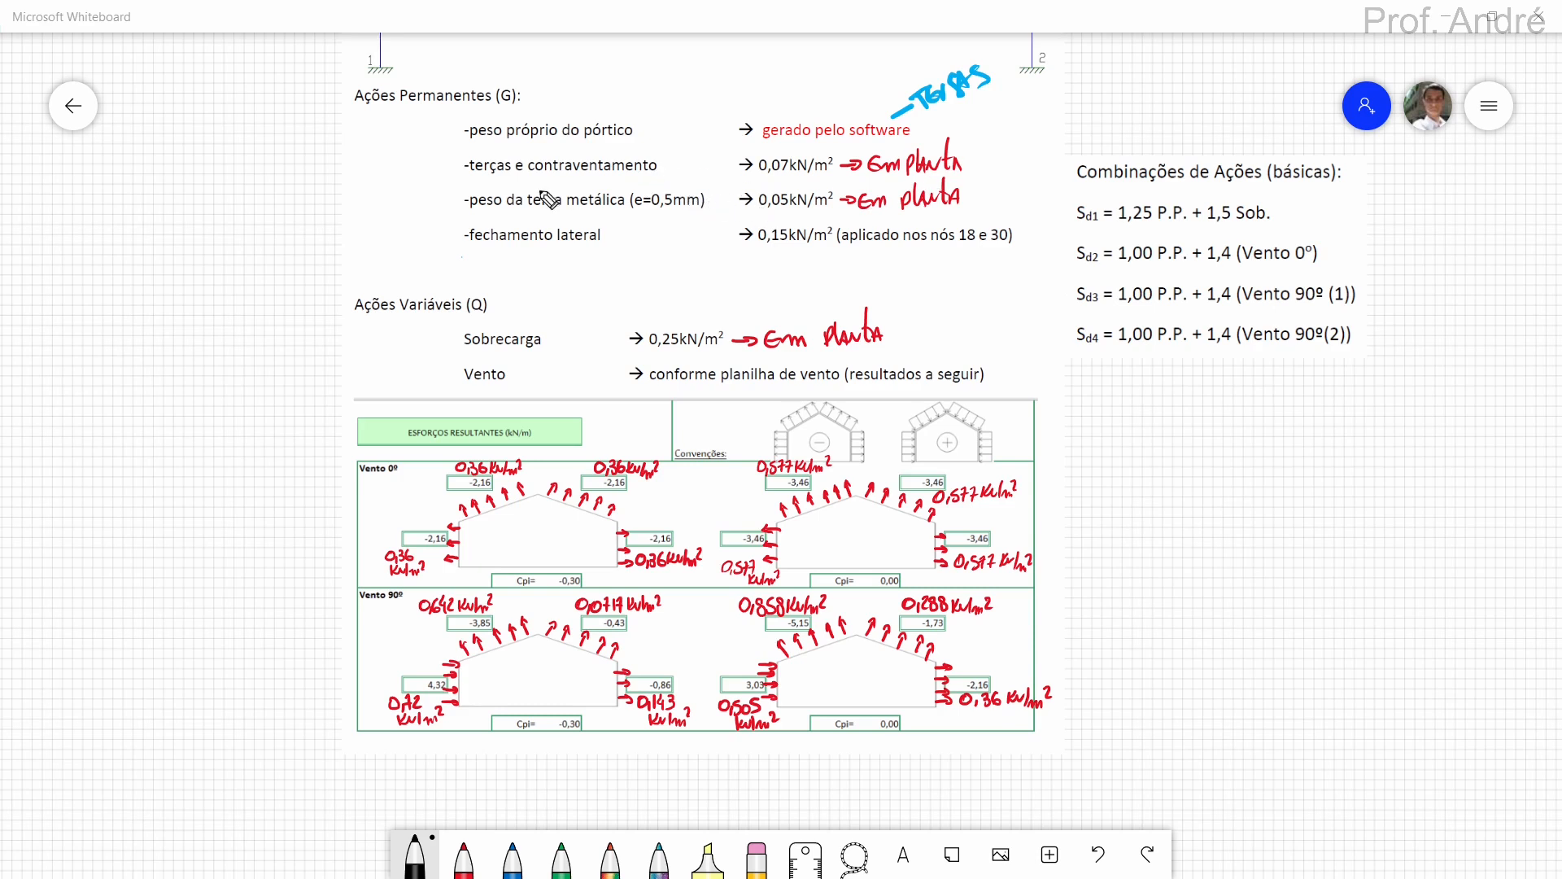
{"action": "left_click_drag", "start_coordinate": [469, 180], "coordinate": [656, 182]}
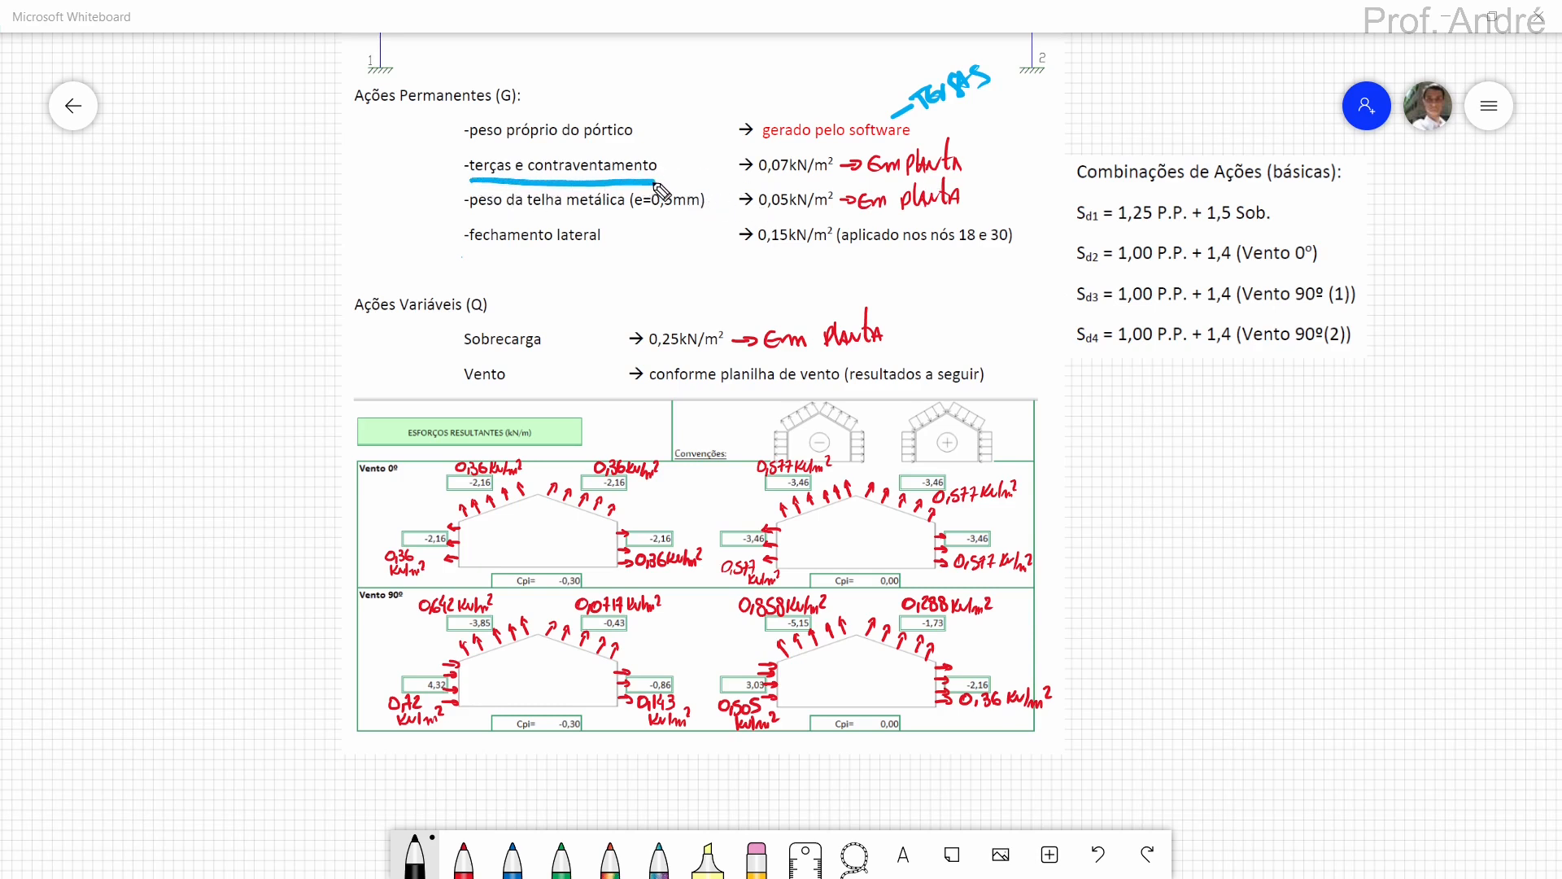
{"action": "mouse_move", "coordinate": [761, 169]}
{"action": "left_mouse_down"}
{"action": "mouse_move", "coordinate": [823, 177]}
{"action": "mouse_move", "coordinate": [827, 144]}
{"action": "mouse_move", "coordinate": [726, 167]}
{"action": "mouse_move", "coordinate": [744, 173]}
{"action": "left_mouse_up"}
{"action": "left_click_drag", "start_coordinate": [642, 178], "coordinate": [631, 188]}
{"action": "left_click_drag", "start_coordinate": [919, 99], "coordinate": [987, 77]}
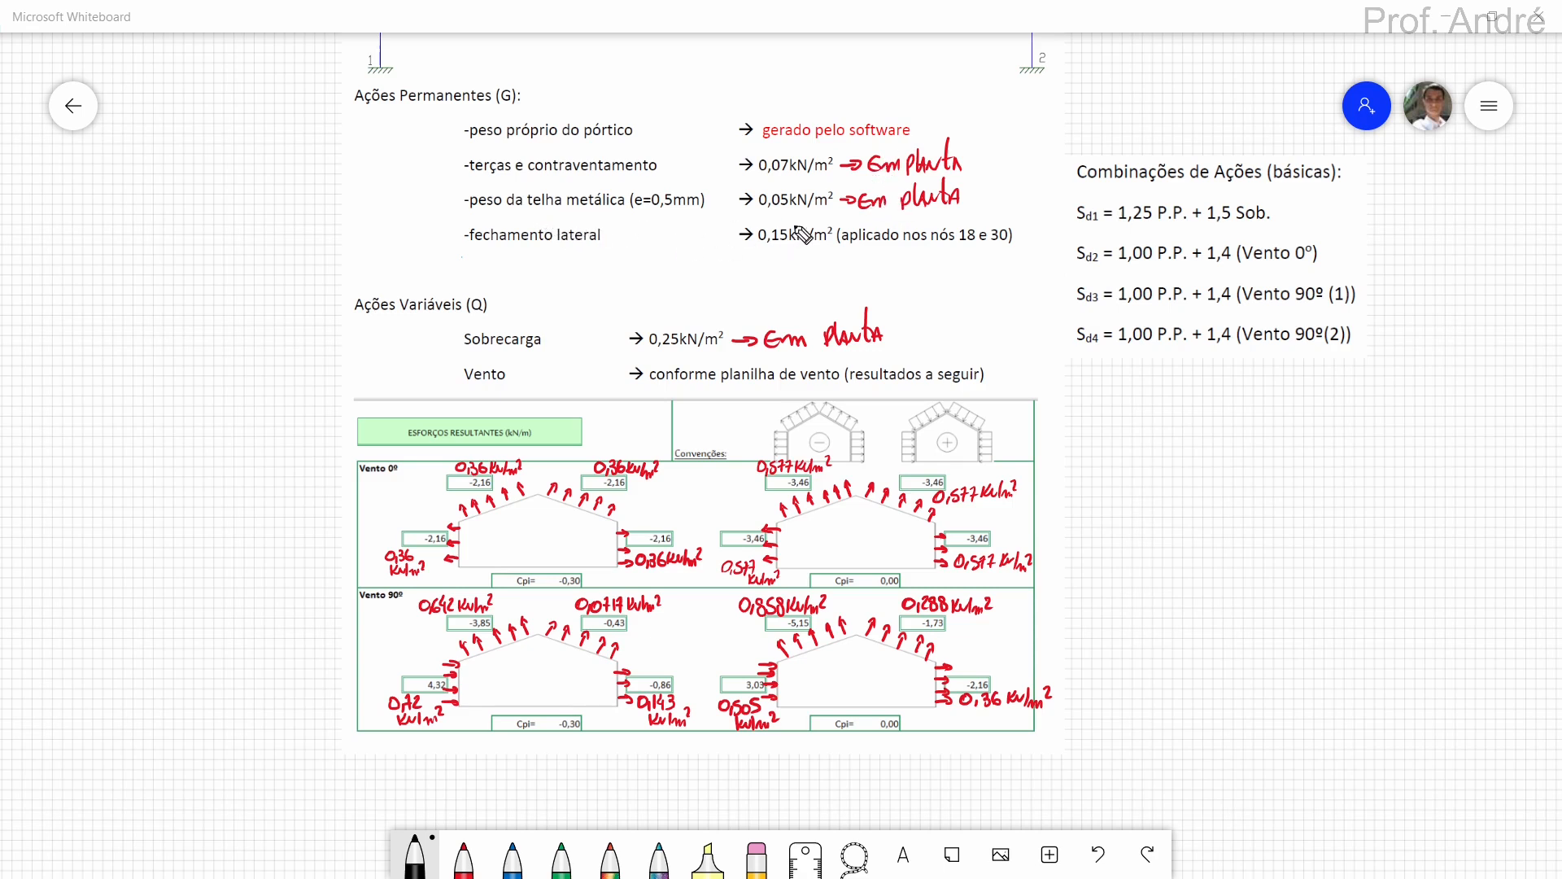
Circle the 0,07 and 0,05 kN/m² permanent loads together with their "Em planta" notes
{"action": "mouse_move", "coordinate": [763, 213]}
{"action": "left_mouse_down"}
{"action": "mouse_move", "coordinate": [811, 214]}
{"action": "mouse_move", "coordinate": [797, 262]}
{"action": "mouse_move", "coordinate": [797, 228]}
{"action": "left_mouse_up"}
{"action": "mouse_move", "coordinate": [950, 140]}
{"action": "left_mouse_down"}
{"action": "mouse_move", "coordinate": [870, 134]}
{"action": "mouse_move", "coordinate": [750, 192]}
{"action": "mouse_move", "coordinate": [875, 219]}
{"action": "mouse_move", "coordinate": [985, 216]}
{"action": "mouse_move", "coordinate": [910, 124]}
{"action": "left_mouse_up"}
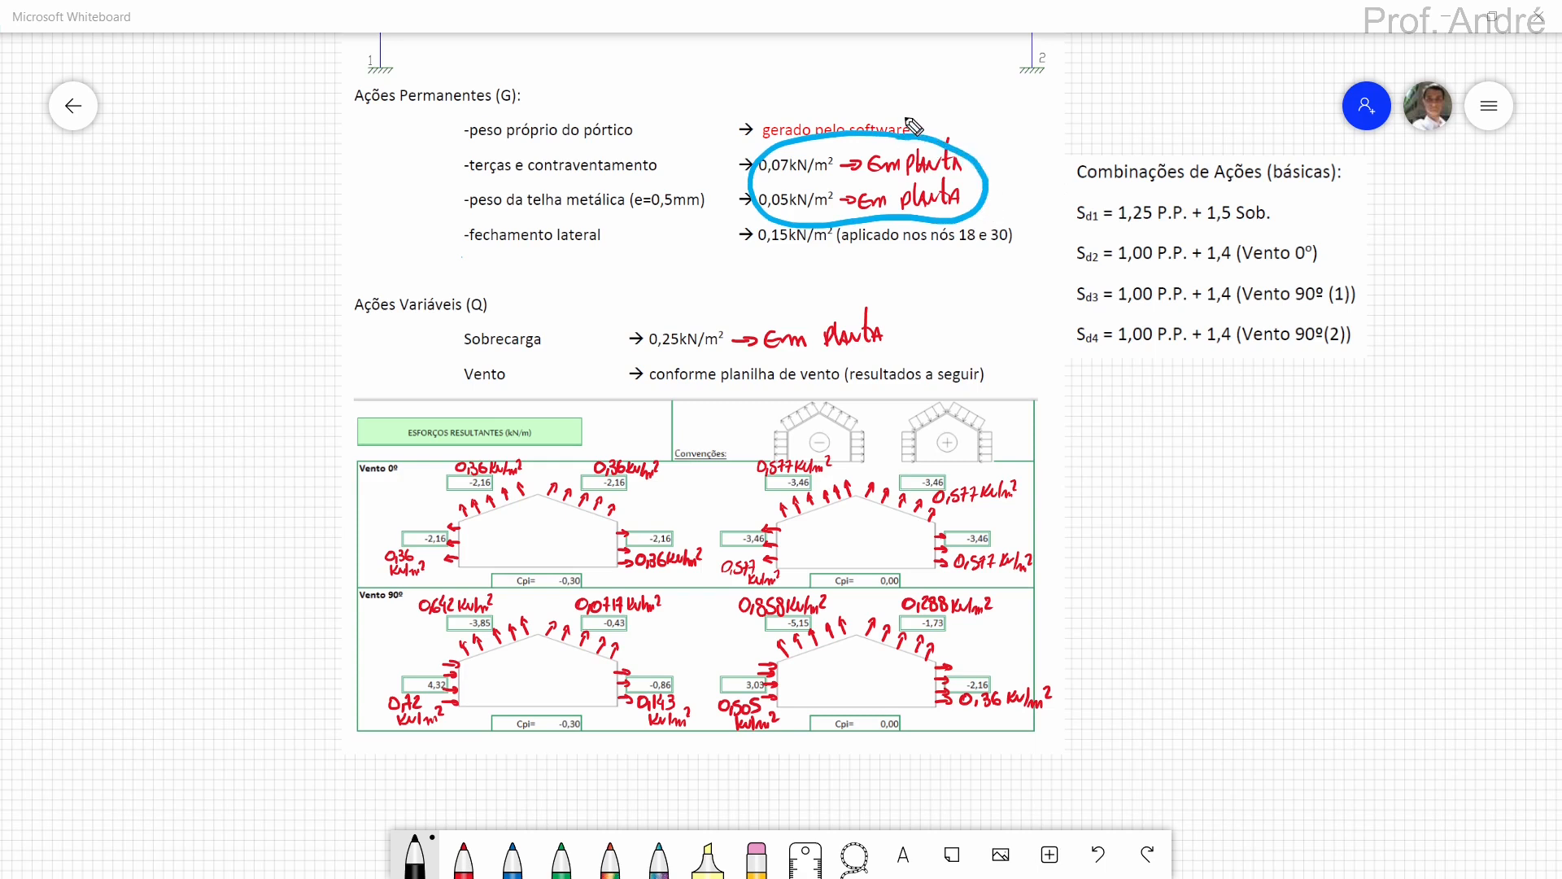
{"action": "mouse_move", "coordinate": [805, 232]}
{"action": "left_mouse_down"}
{"action": "mouse_move", "coordinate": [742, 234]}
{"action": "mouse_move", "coordinate": [842, 248]}
{"action": "mouse_move", "coordinate": [796, 220]}
{"action": "left_mouse_up"}
{"action": "mouse_move", "coordinate": [934, 218]}
{"action": "left_mouse_down"}
{"action": "mouse_move", "coordinate": [938, 276]}
{"action": "mouse_move", "coordinate": [1027, 233]}
{"action": "mouse_move", "coordinate": [934, 218]}
{"action": "left_mouse_up"}
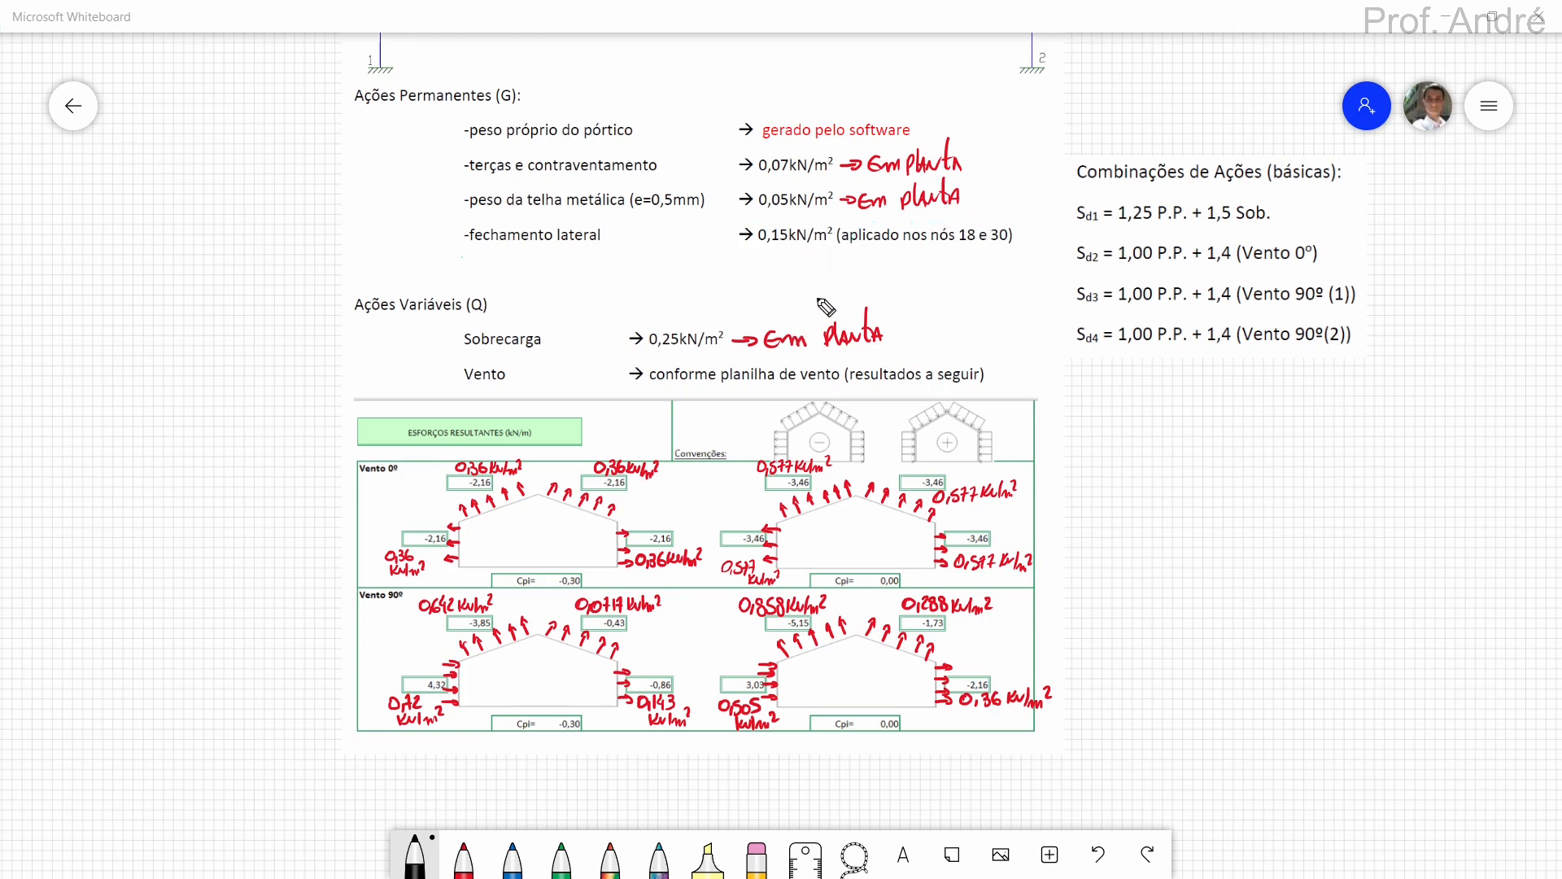
Mark the 0,15 kN/m² lateral cladding load and the 0,25 kN/m² Sobrecarga value in blue
{"action": "left_click_drag", "start_coordinate": [768, 249], "coordinate": [797, 283]}
{"action": "left_click_drag", "start_coordinate": [784, 256], "coordinate": [795, 267]}
{"action": "mouse_move", "coordinate": [674, 322]}
{"action": "left_mouse_down"}
{"action": "mouse_move", "coordinate": [625, 358]}
{"action": "mouse_move", "coordinate": [735, 340]}
{"action": "mouse_move", "coordinate": [669, 315]}
{"action": "mouse_move", "coordinate": [675, 332]}
{"action": "left_mouse_up"}
Mark up the Vento 0º wind diagrams and cross out the one with Cpi -0,30
{"action": "mouse_move", "coordinate": [468, 441]}
{"action": "left_mouse_down"}
{"action": "mouse_move", "coordinate": [533, 491]}
{"action": "mouse_move", "coordinate": [456, 445]}
{"action": "left_mouse_up"}
{"action": "mouse_move", "coordinate": [789, 455]}
{"action": "left_mouse_down"}
{"action": "mouse_move", "coordinate": [732, 475]}
{"action": "mouse_move", "coordinate": [765, 445]}
{"action": "left_mouse_up"}
{"action": "left_click_drag", "start_coordinate": [445, 556], "coordinate": [614, 483]}
{"action": "left_click_drag", "start_coordinate": [445, 456], "coordinate": [602, 574]}
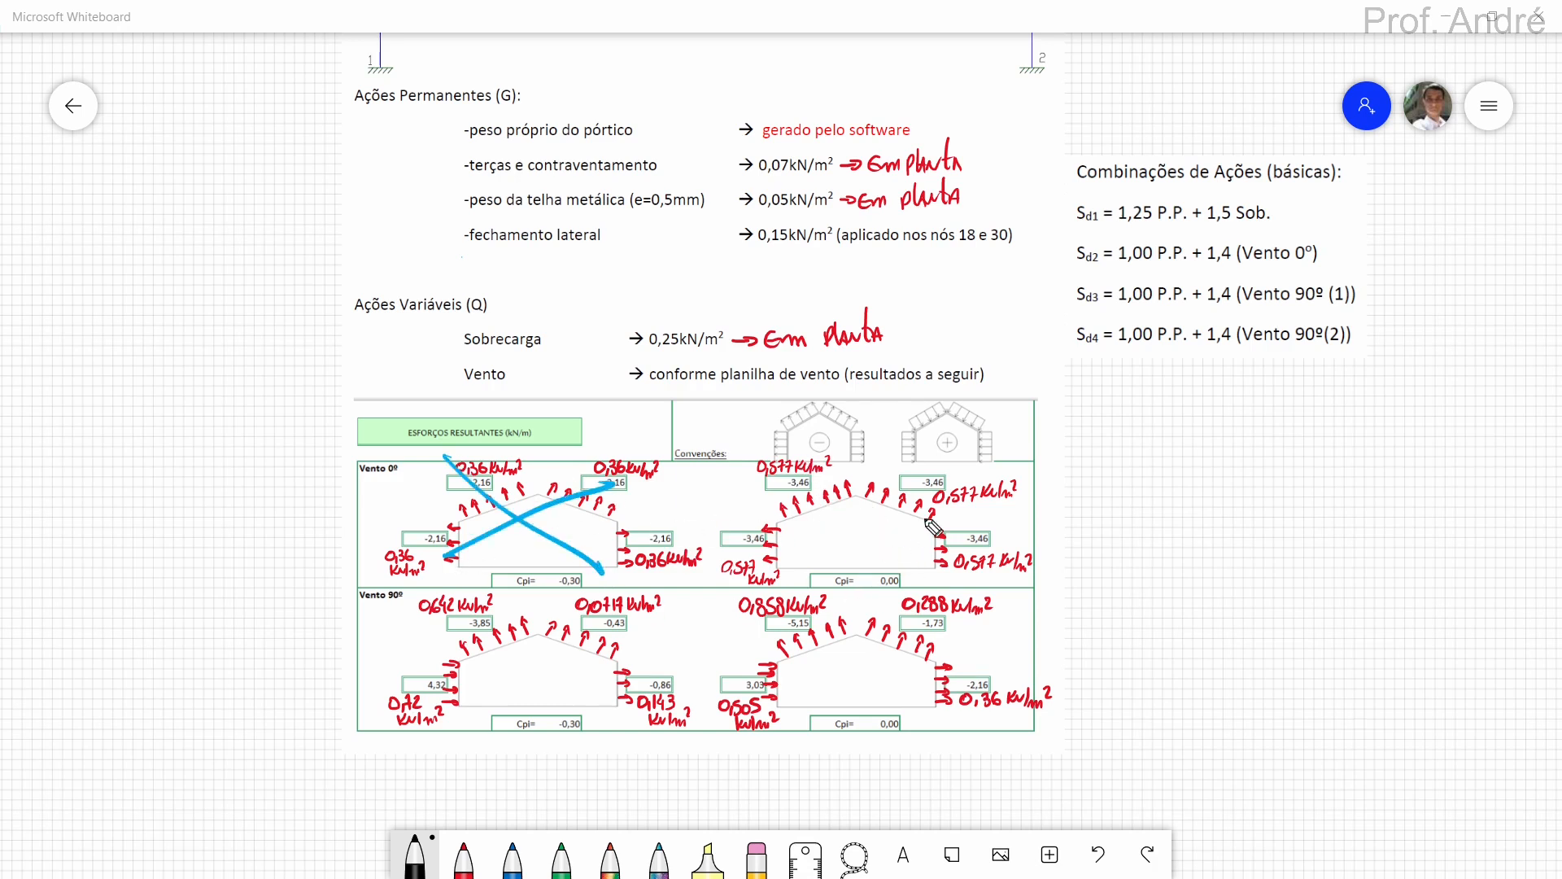
{"action": "mouse_move", "coordinate": [837, 527]}
{"action": "left_mouse_down"}
{"action": "mouse_move", "coordinate": [864, 516]}
{"action": "mouse_move", "coordinate": [876, 529]}
{"action": "left_mouse_up"}
{"action": "key", "text": "ctrl+z"}
{"action": "key", "text": "ctrl+z"}
Mark the Vento 90º diagrams, circle the -3,46 wall value in the second Vento 0º diagram, and undo the wind annotations
{"action": "mouse_move", "coordinate": [498, 666]}
{"action": "left_mouse_down"}
{"action": "mouse_move", "coordinate": [529, 661]}
{"action": "mouse_move", "coordinate": [537, 693]}
{"action": "mouse_move", "coordinate": [556, 672]}
{"action": "left_mouse_up"}
{"action": "left_click_drag", "start_coordinate": [573, 665], "coordinate": [579, 696]}
{"action": "mouse_move", "coordinate": [808, 668]}
{"action": "left_mouse_down"}
{"action": "mouse_move", "coordinate": [846, 690]}
{"action": "mouse_move", "coordinate": [878, 660]}
{"action": "mouse_move", "coordinate": [909, 685]}
{"action": "left_mouse_up"}
{"action": "mouse_move", "coordinate": [746, 520]}
{"action": "left_mouse_down"}
{"action": "mouse_move", "coordinate": [779, 545]}
{"action": "mouse_move", "coordinate": [737, 525]}
{"action": "left_mouse_up"}
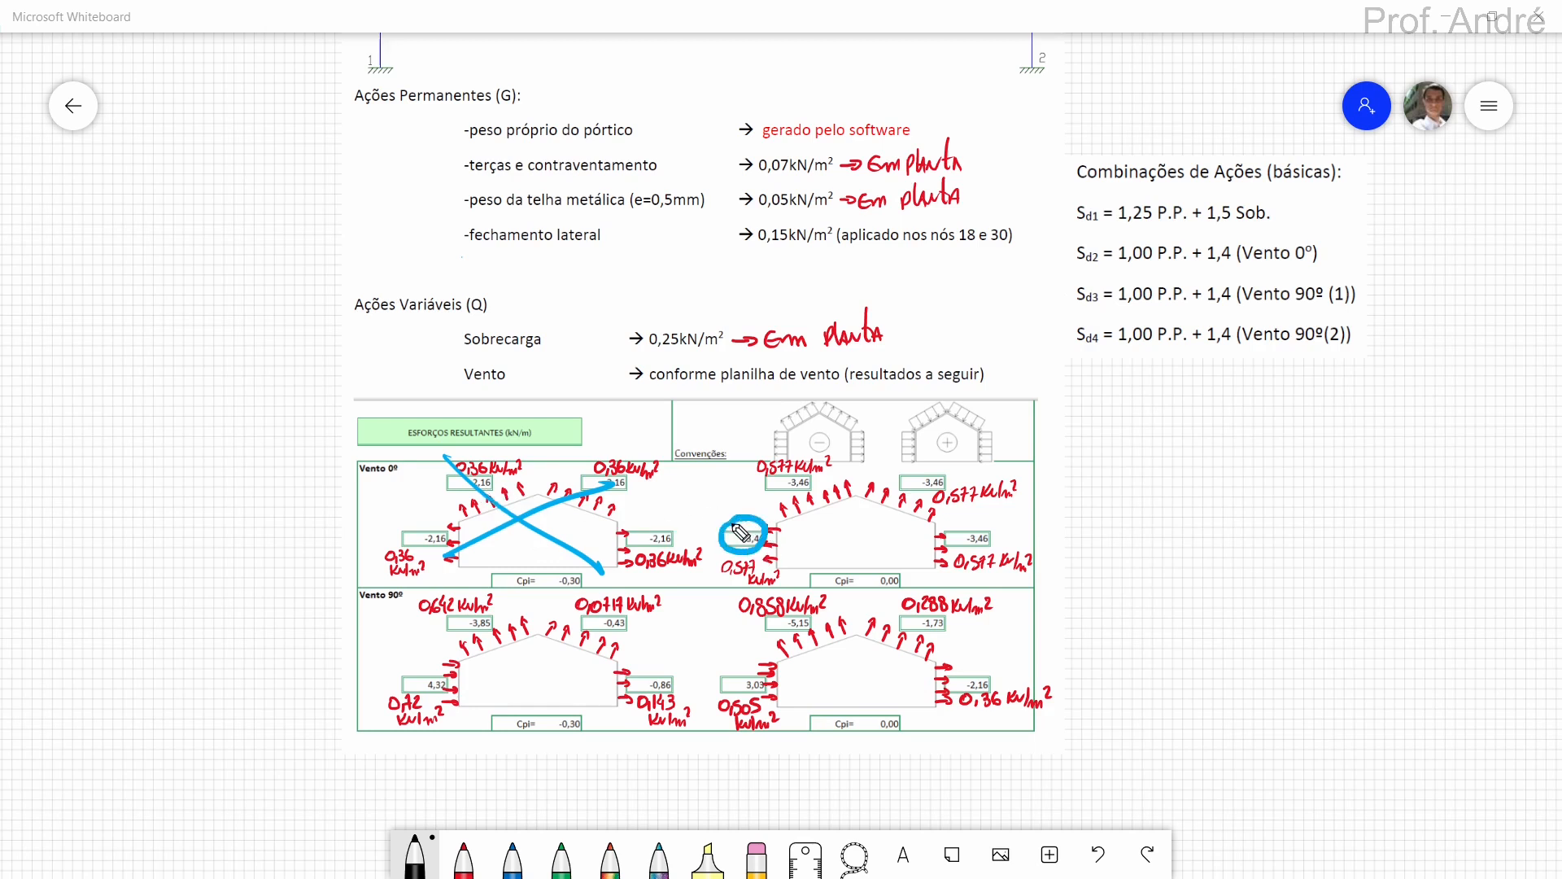
{"action": "mouse_move", "coordinate": [535, 407]}
{"action": "left_mouse_down"}
{"action": "mouse_move", "coordinate": [510, 457]}
{"action": "mouse_move", "coordinate": [501, 400]}
{"action": "mouse_move", "coordinate": [560, 358]}
{"action": "mouse_move", "coordinate": [545, 394]}
{"action": "left_mouse_up"}
{"action": "key", "text": "ctrl+z"}
{"action": "key", "text": "ctrl+z"}
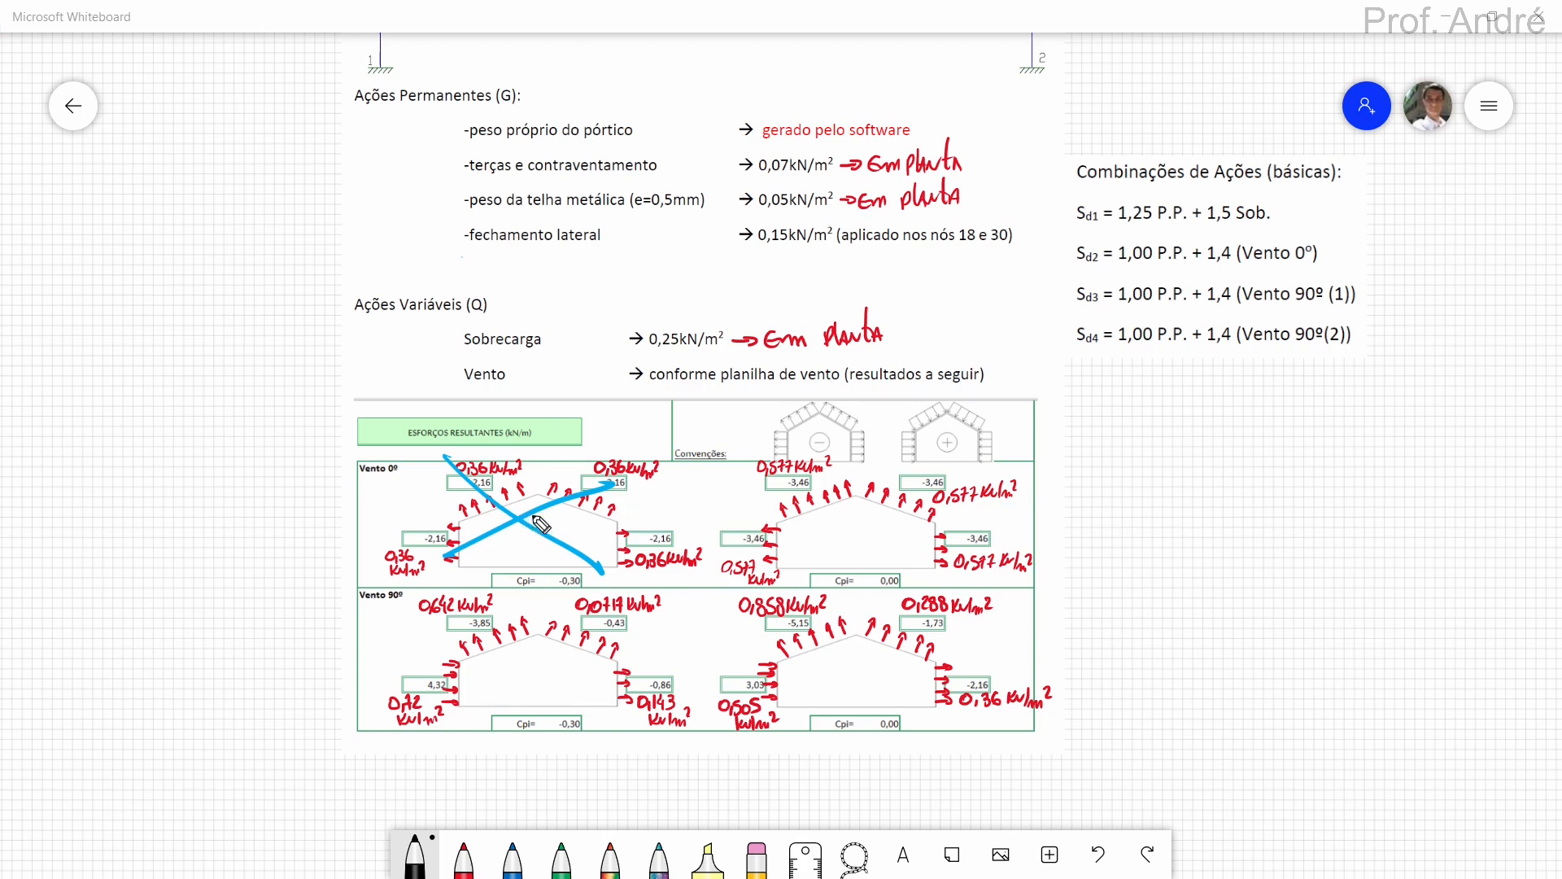
{"action": "key", "text": "ctrl+z"}
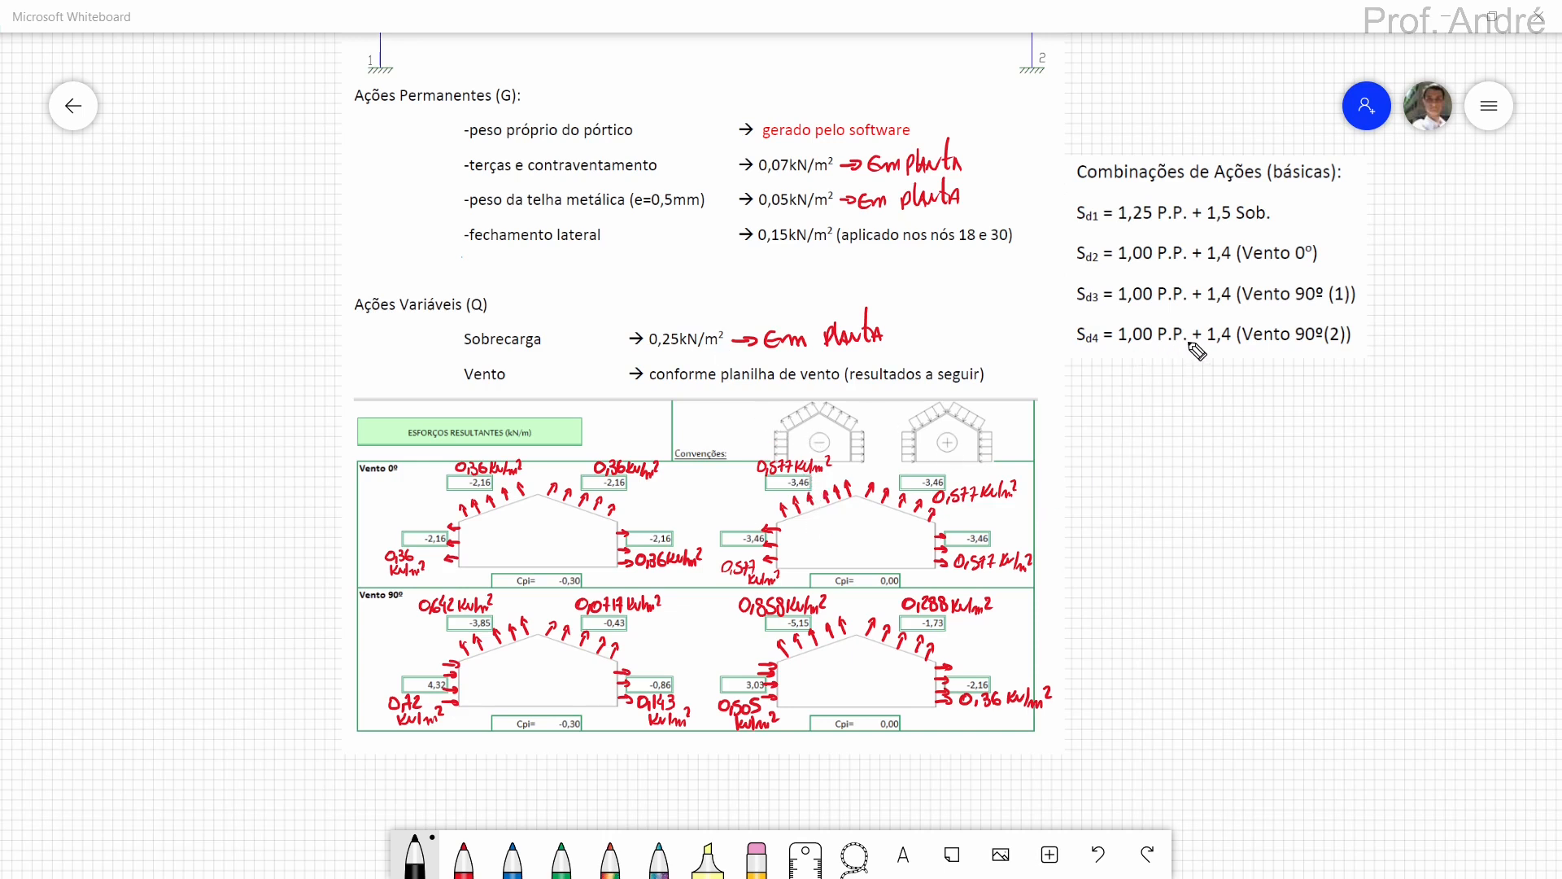
Circle the four basic action combinations Sd1 to Sd4 and undo the circle
{"action": "mouse_move", "coordinate": [1136, 196]}
{"action": "left_mouse_down"}
{"action": "mouse_move", "coordinate": [1065, 195]}
{"action": "mouse_move", "coordinate": [1137, 414]}
{"action": "mouse_move", "coordinate": [1396, 402]}
{"action": "mouse_move", "coordinate": [1326, 218]}
{"action": "mouse_move", "coordinate": [1179, 186]}
{"action": "mouse_move", "coordinate": [1100, 193]}
{"action": "left_mouse_up"}
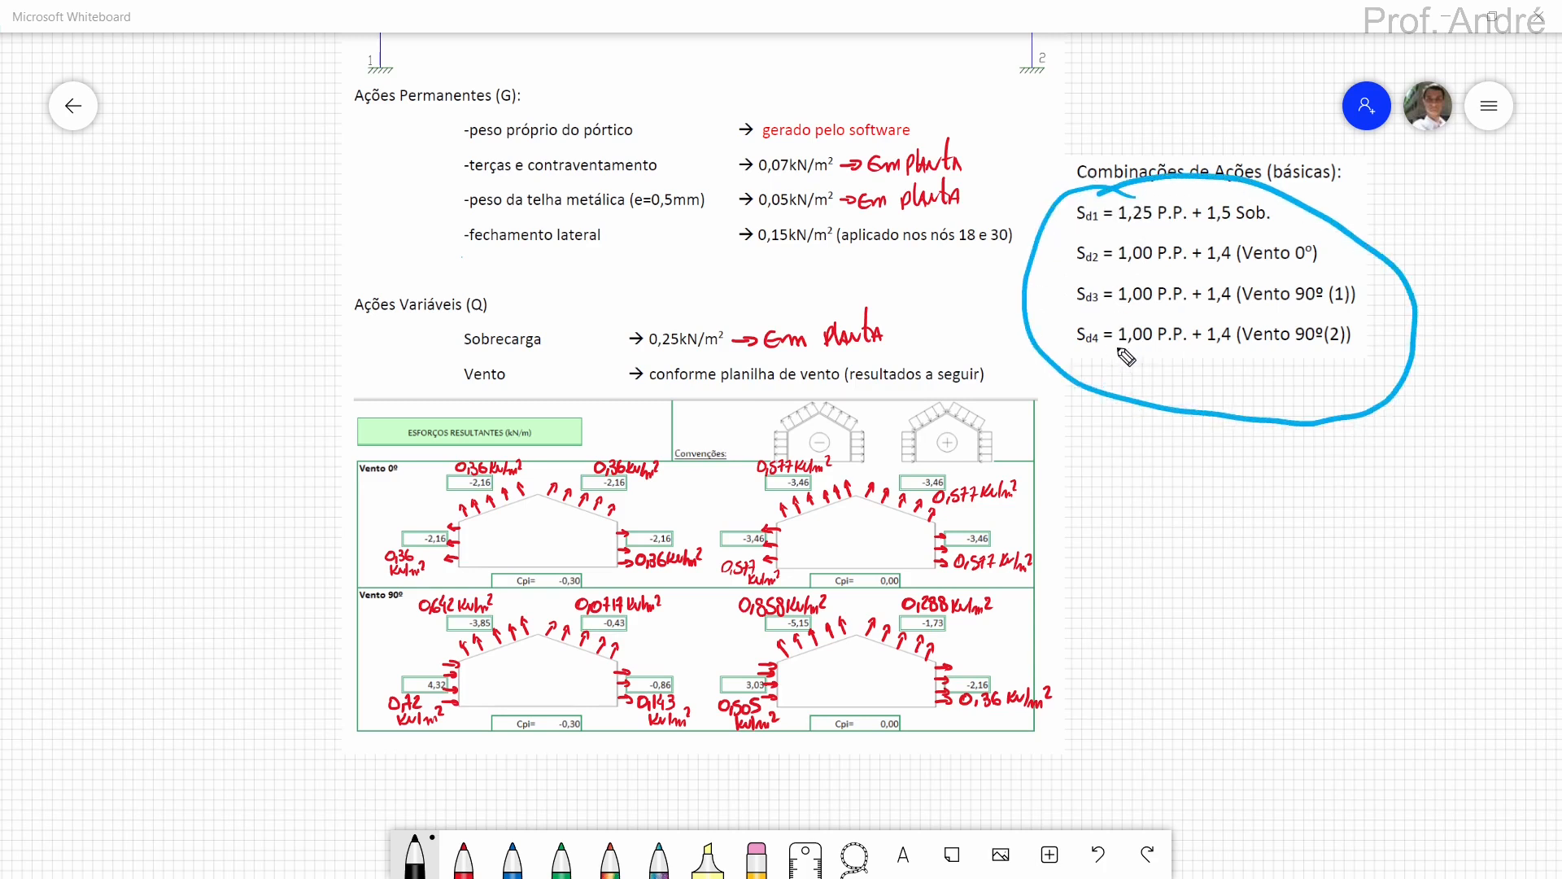
{"action": "key", "text": "ctrl+z"}
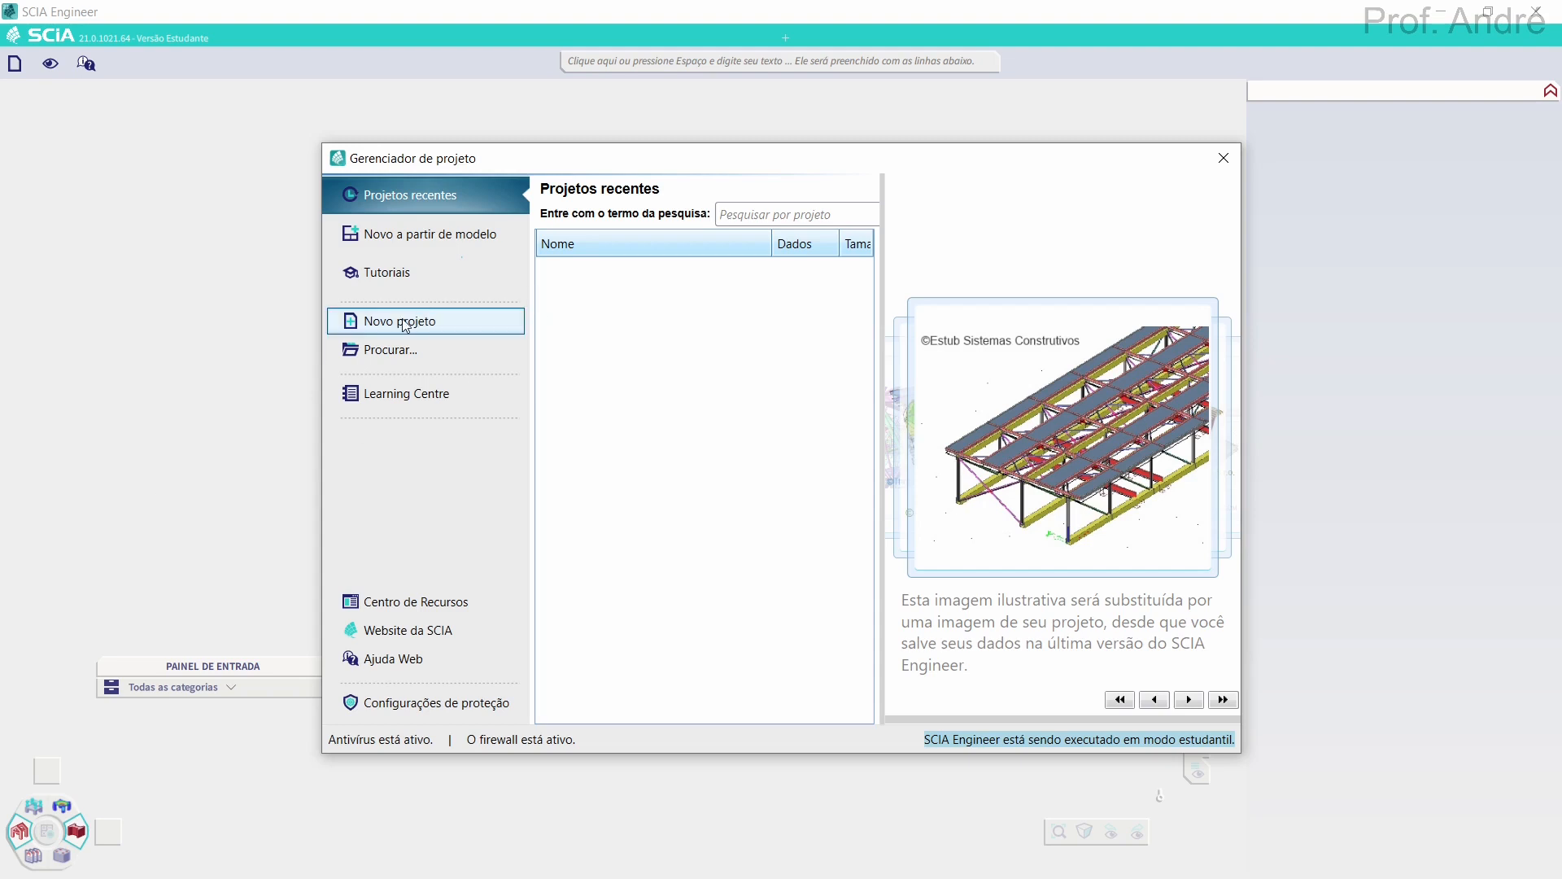
In SCIA Engineer, start a new project named "galpao exemplo" with the Geral XYZ structure type and Aço as material
{"action": "left_click", "coordinate": [403, 322]}
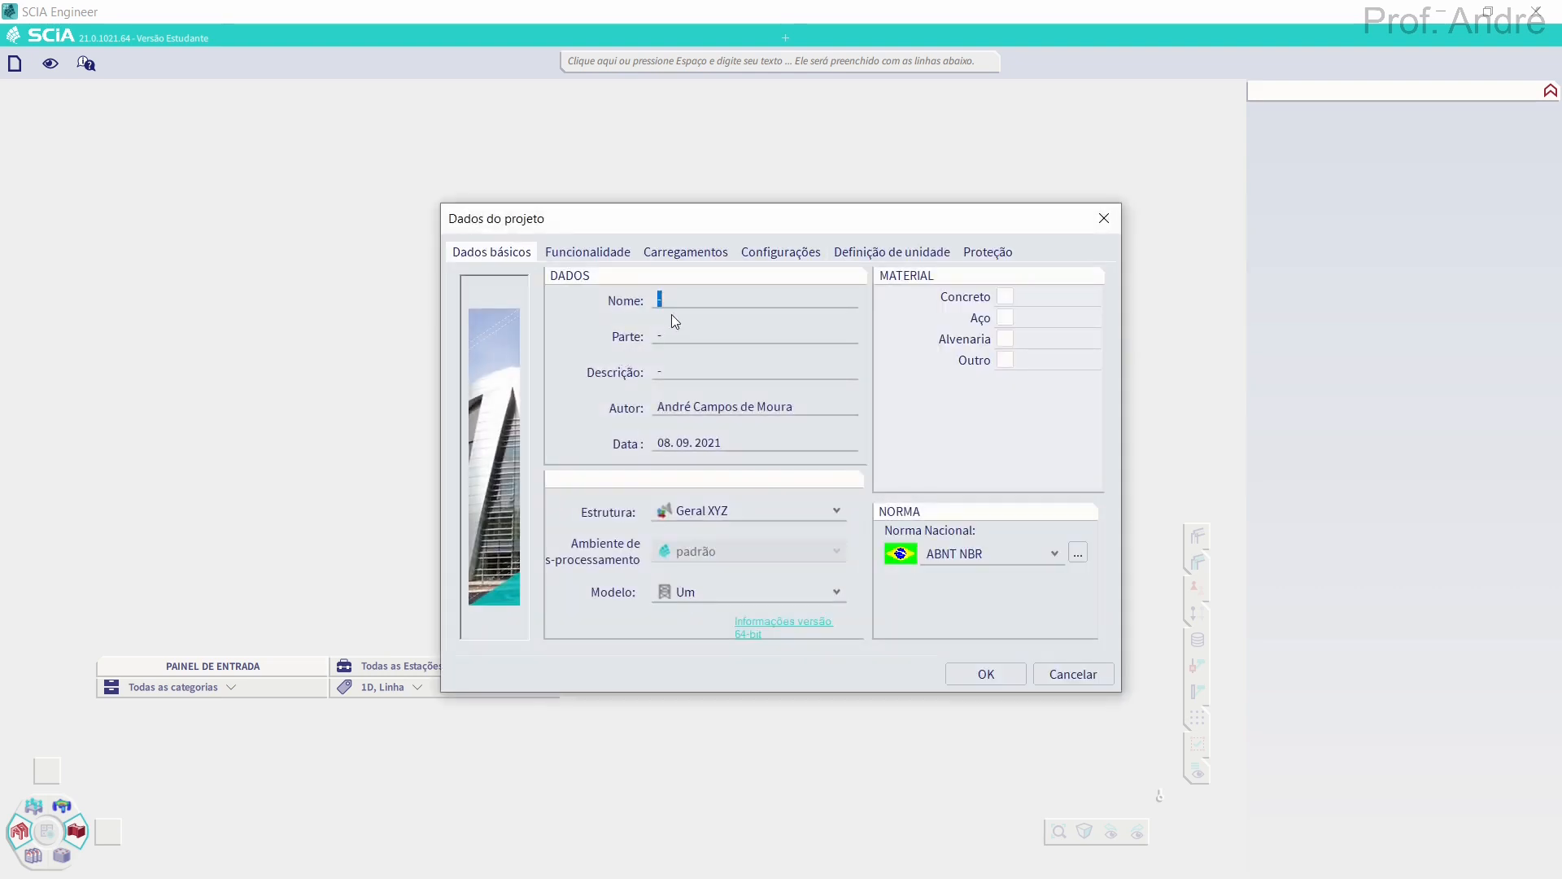
{"action": "type", "text": "galpao exemplo"}
{"action": "left_click", "coordinate": [701, 510]}
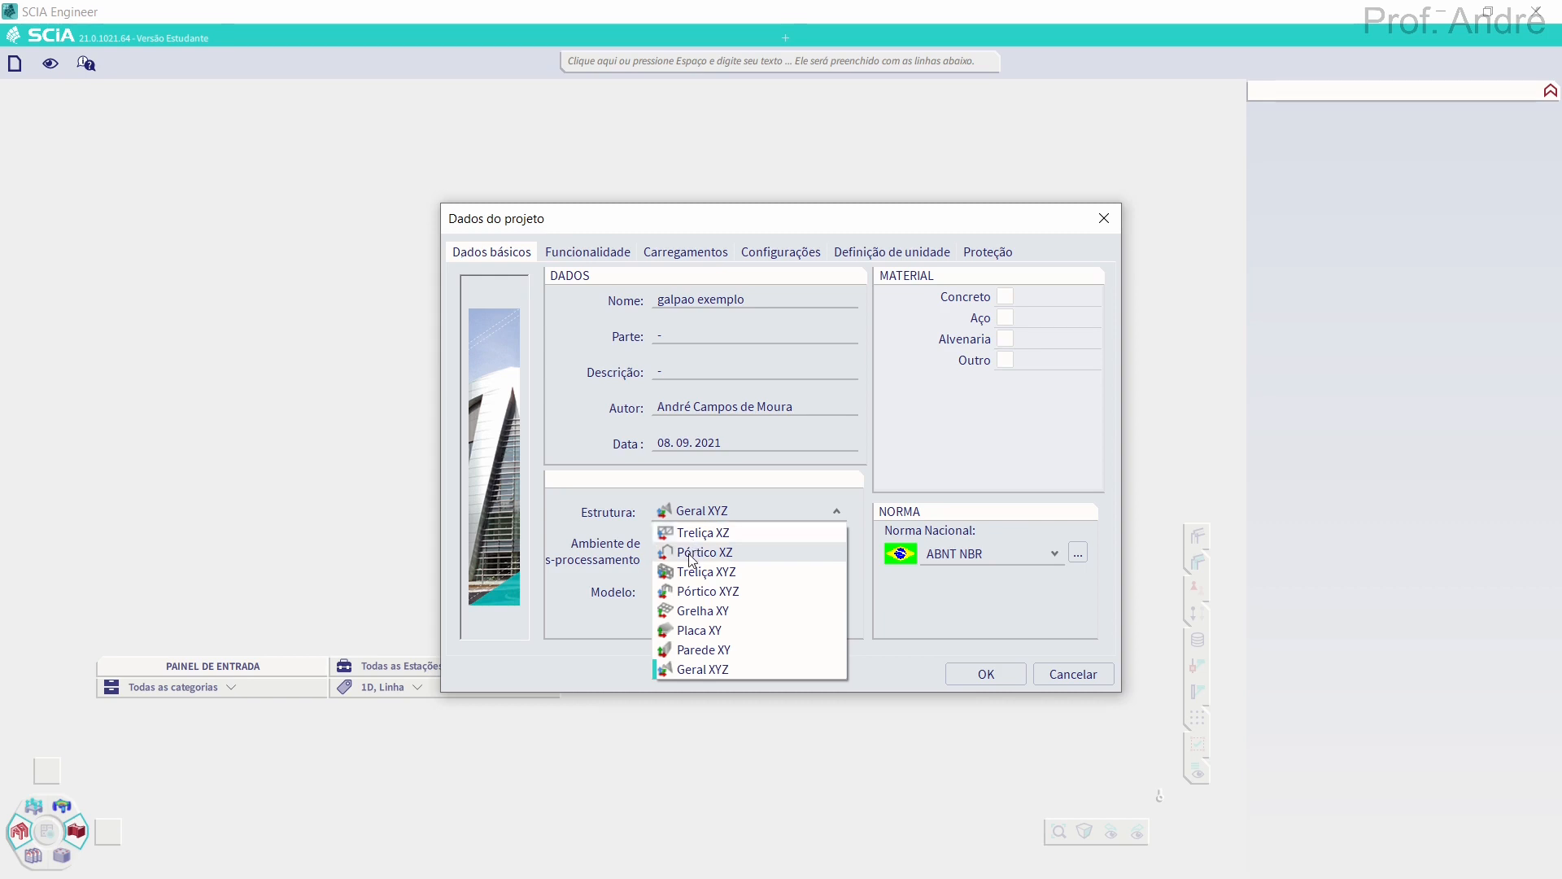
{"action": "left_click", "coordinate": [694, 669]}
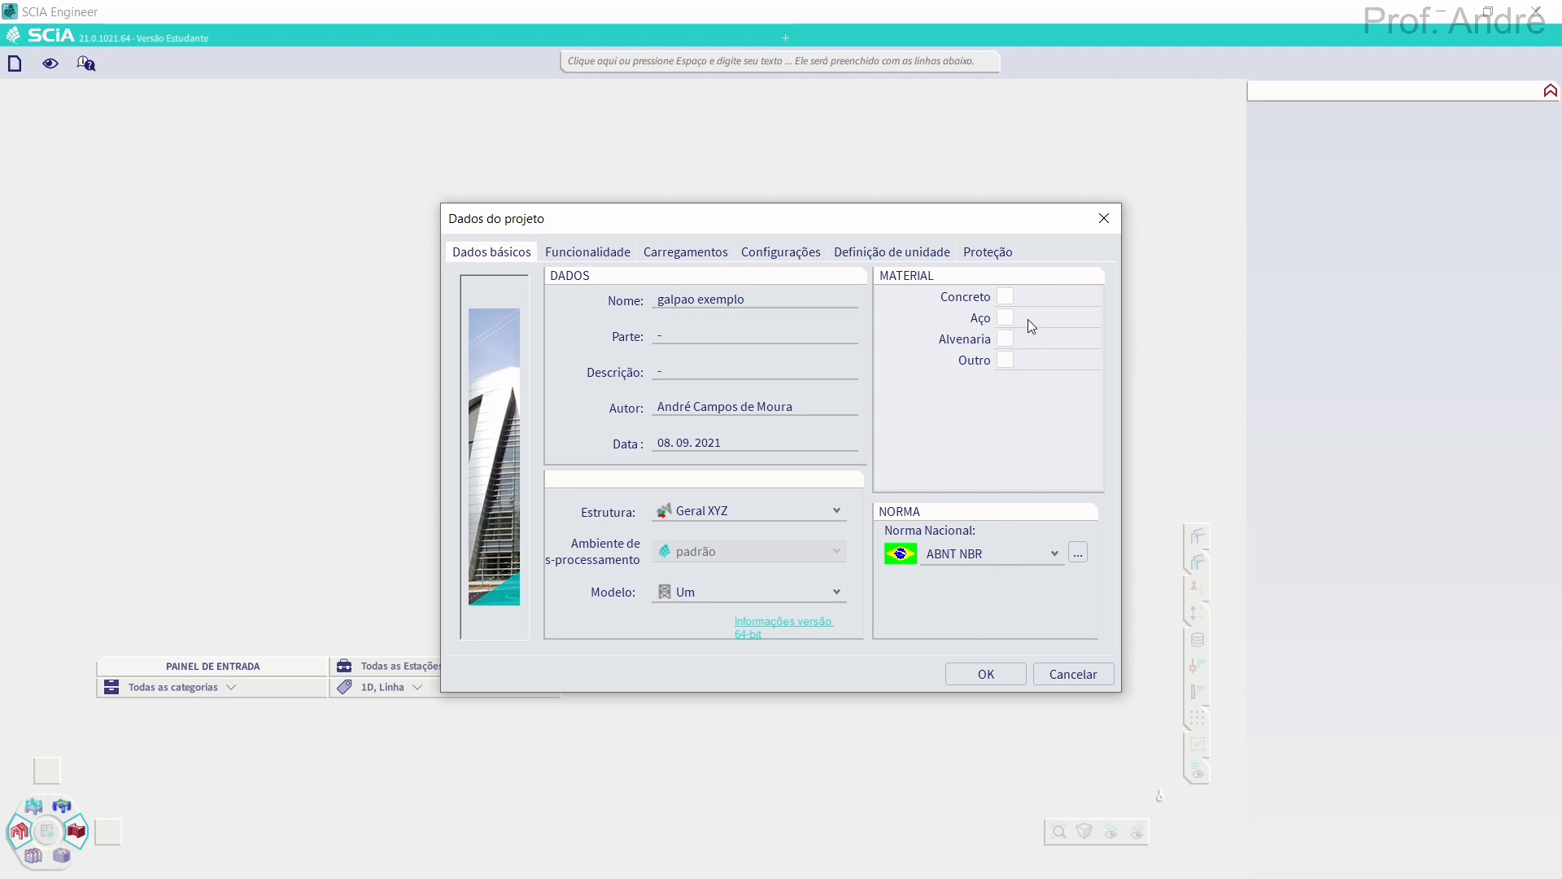
{"action": "left_click", "coordinate": [1004, 319]}
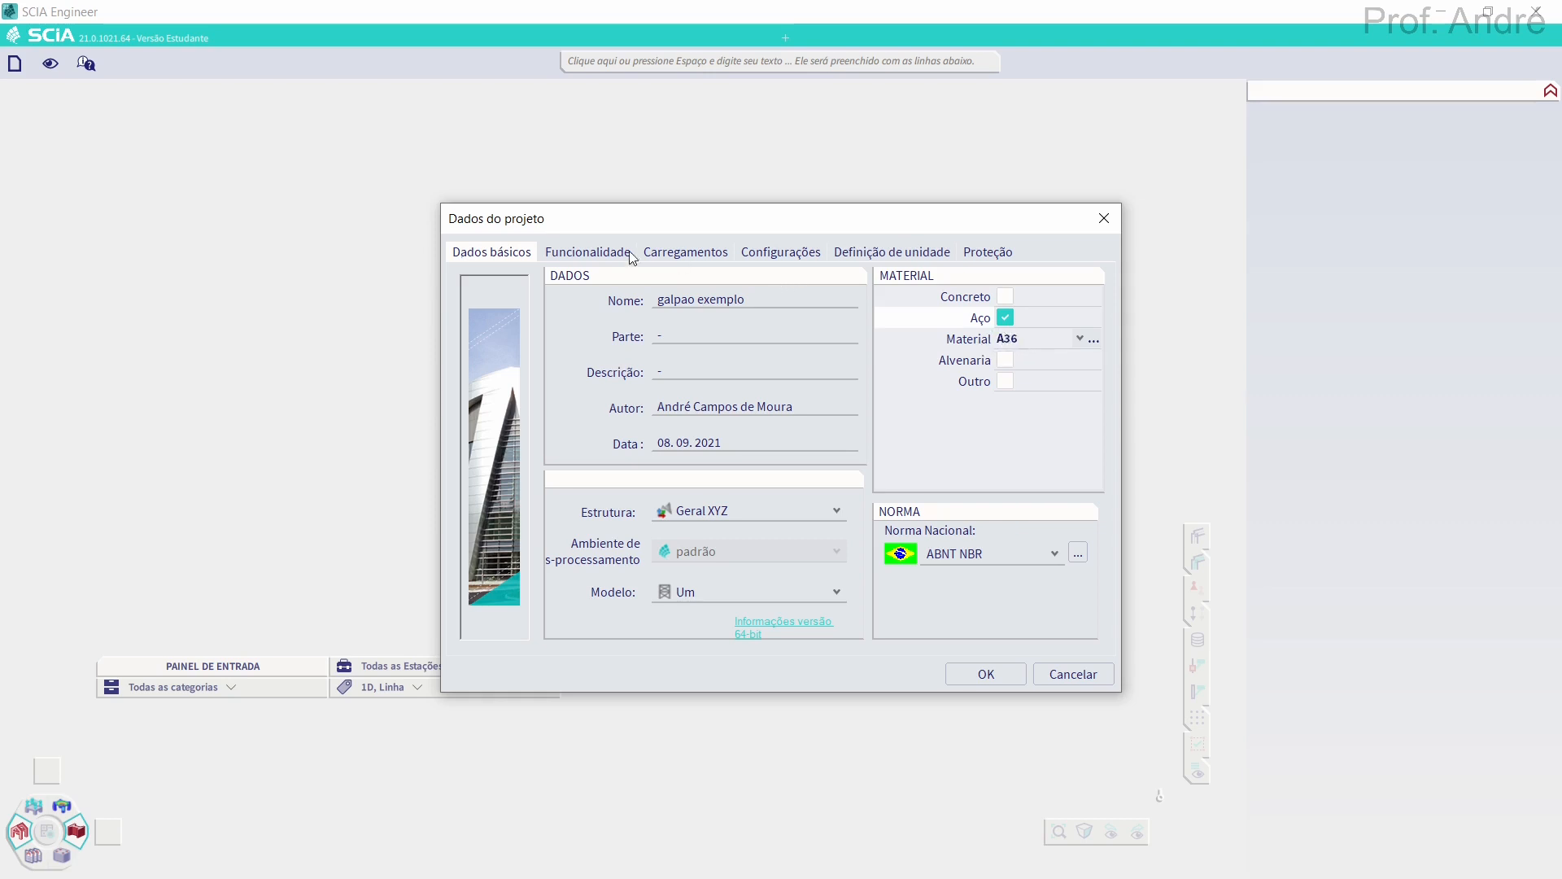
Disable the Estabilidade, Não linearidade and Modelo estrutural functionalities and the automatic norm combinations
{"action": "left_click", "coordinate": [583, 253]}
{"action": "left_click", "coordinate": [780, 423]}
{"action": "left_click", "coordinate": [780, 444]}
{"action": "left_click", "coordinate": [781, 465]}
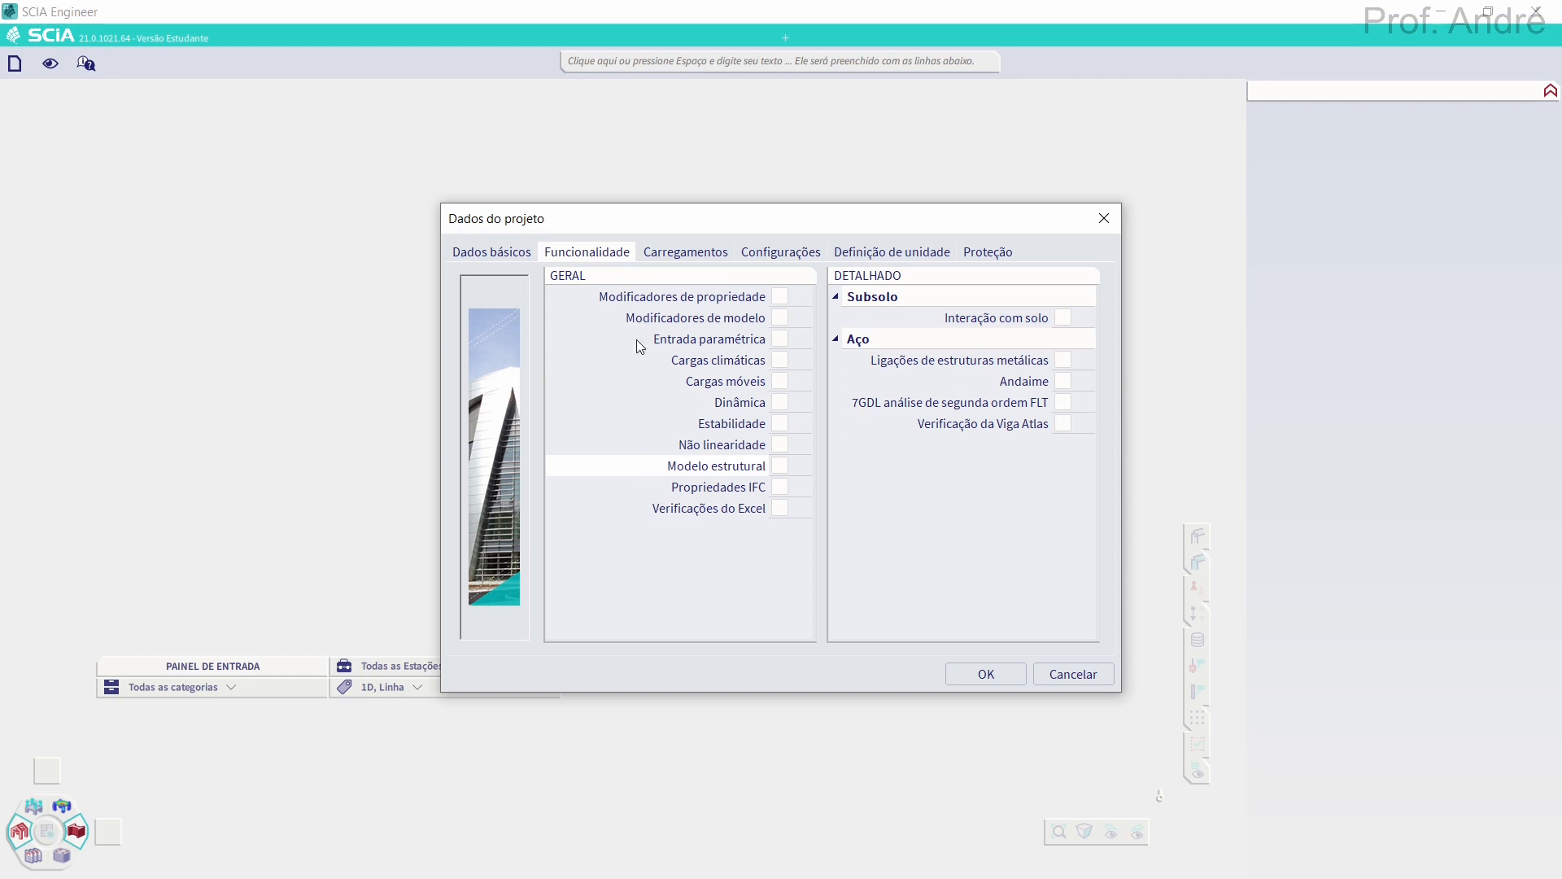
{"action": "left_click", "coordinate": [681, 255]}
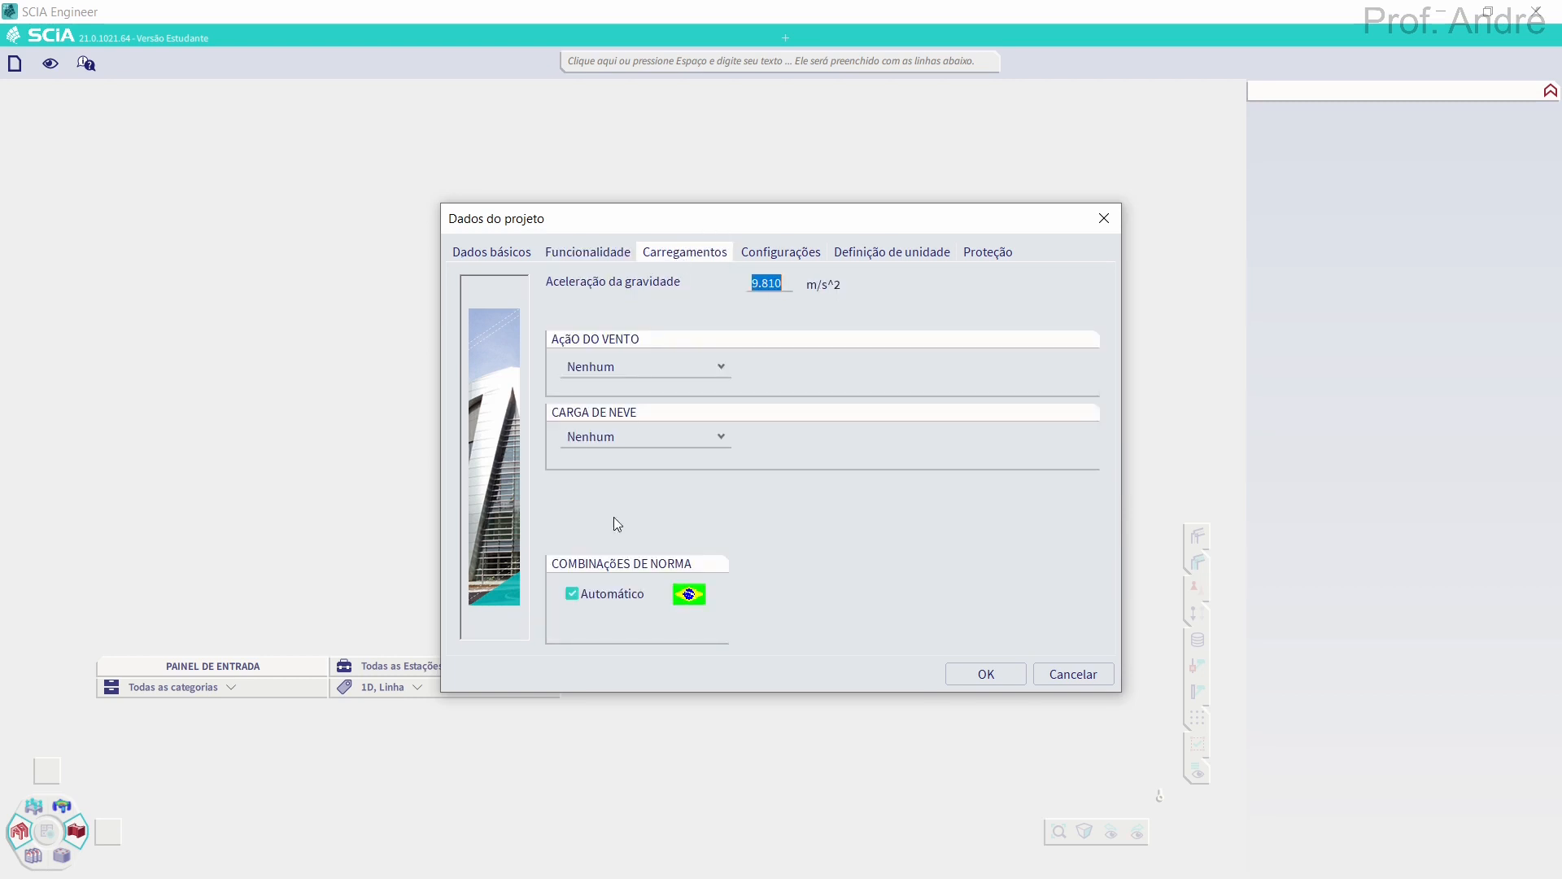
{"action": "left_click", "coordinate": [573, 593]}
Review the load weighting coefficients in the project's norm configuration and close it without changes
{"action": "left_click", "coordinate": [782, 254]}
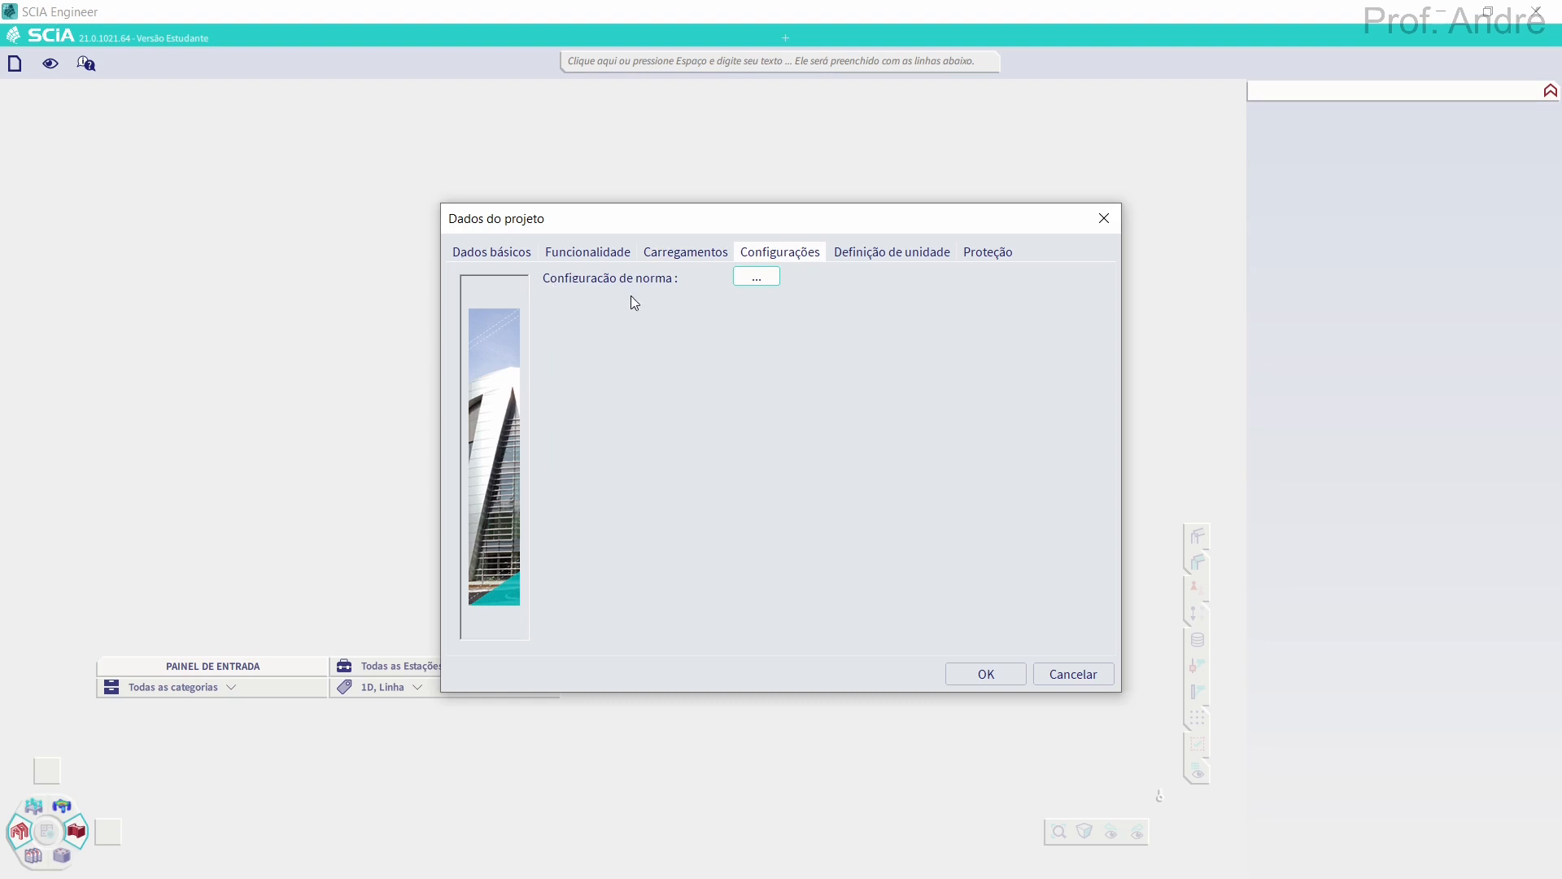
{"action": "left_click", "coordinate": [757, 280]}
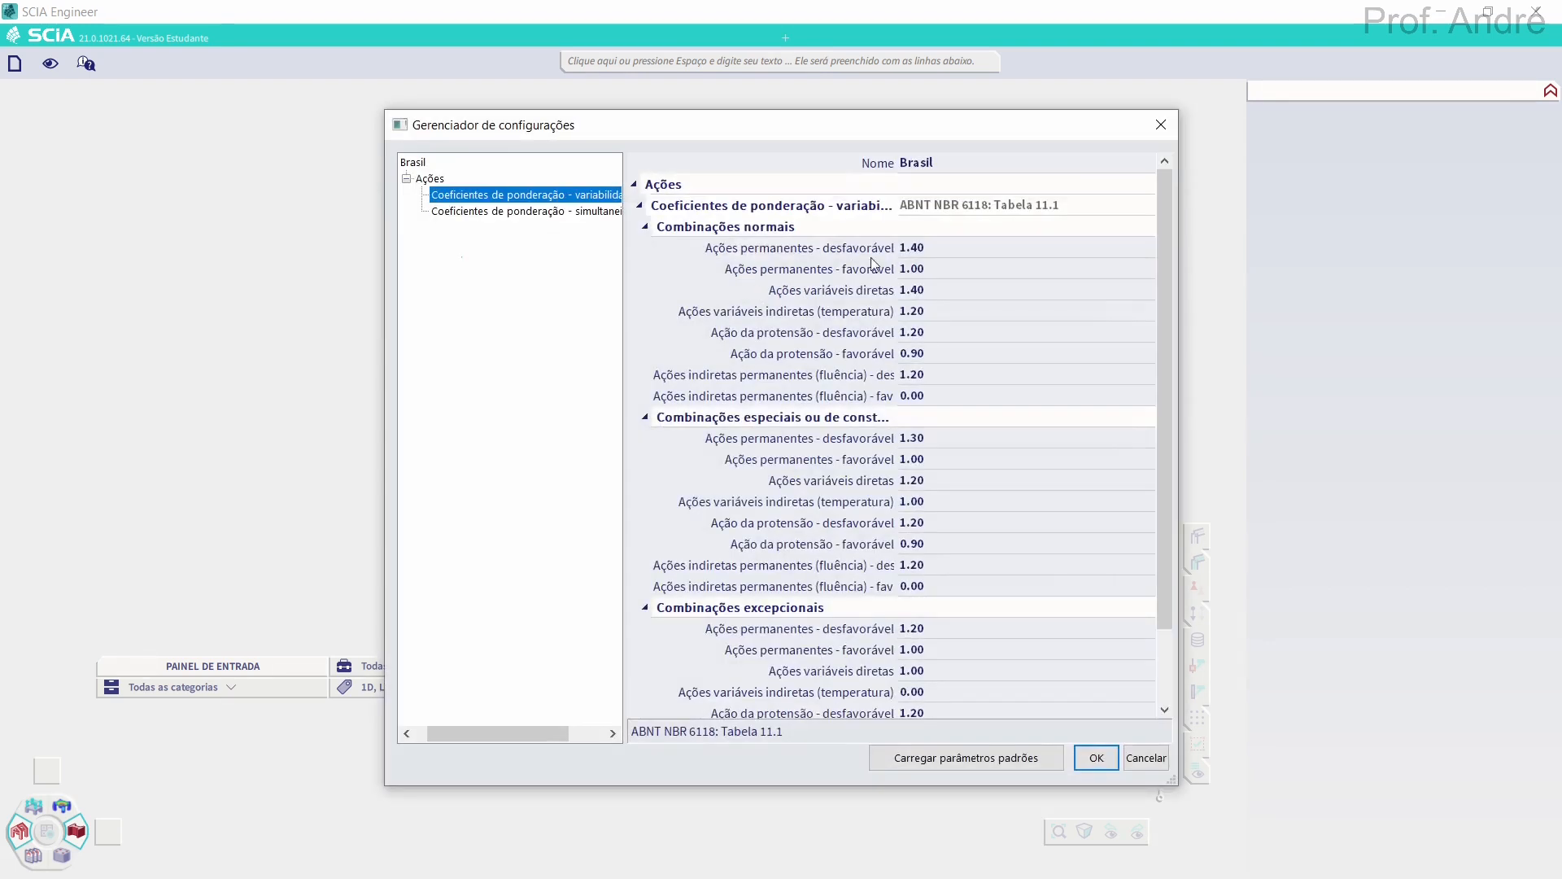
{"action": "key", "text": "ctrl+2"}
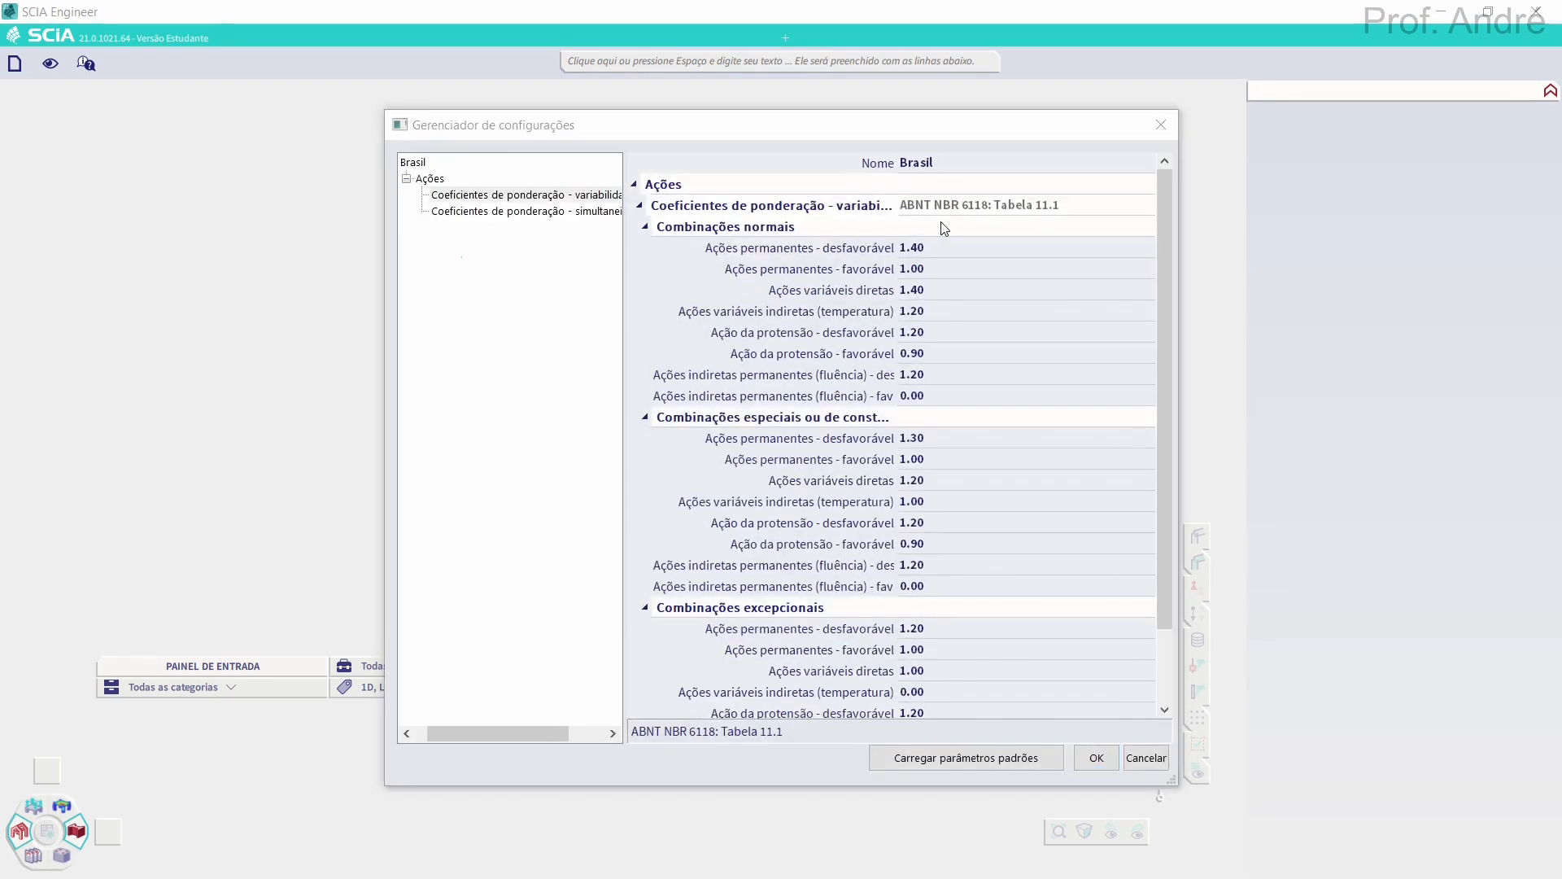
{"action": "mouse_move", "coordinate": [986, 162]}
{"action": "left_mouse_down"}
{"action": "mouse_move", "coordinate": [925, 180]}
{"action": "mouse_move", "coordinate": [868, 275]}
{"action": "left_mouse_up"}
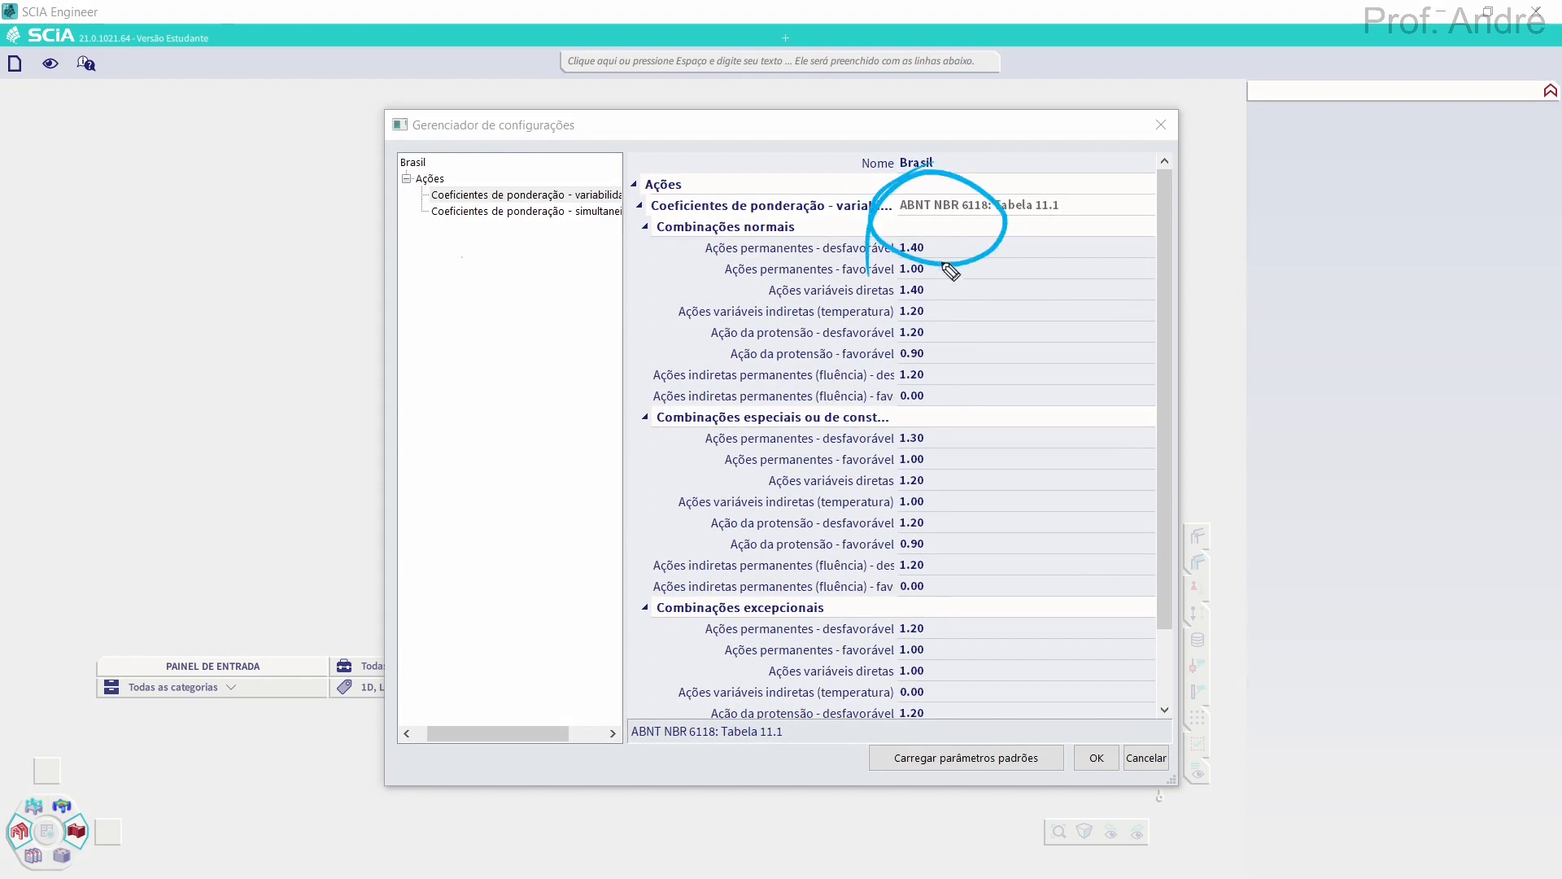
{"action": "key", "text": "ctrl+z"}
{"action": "key", "text": "Escape"}
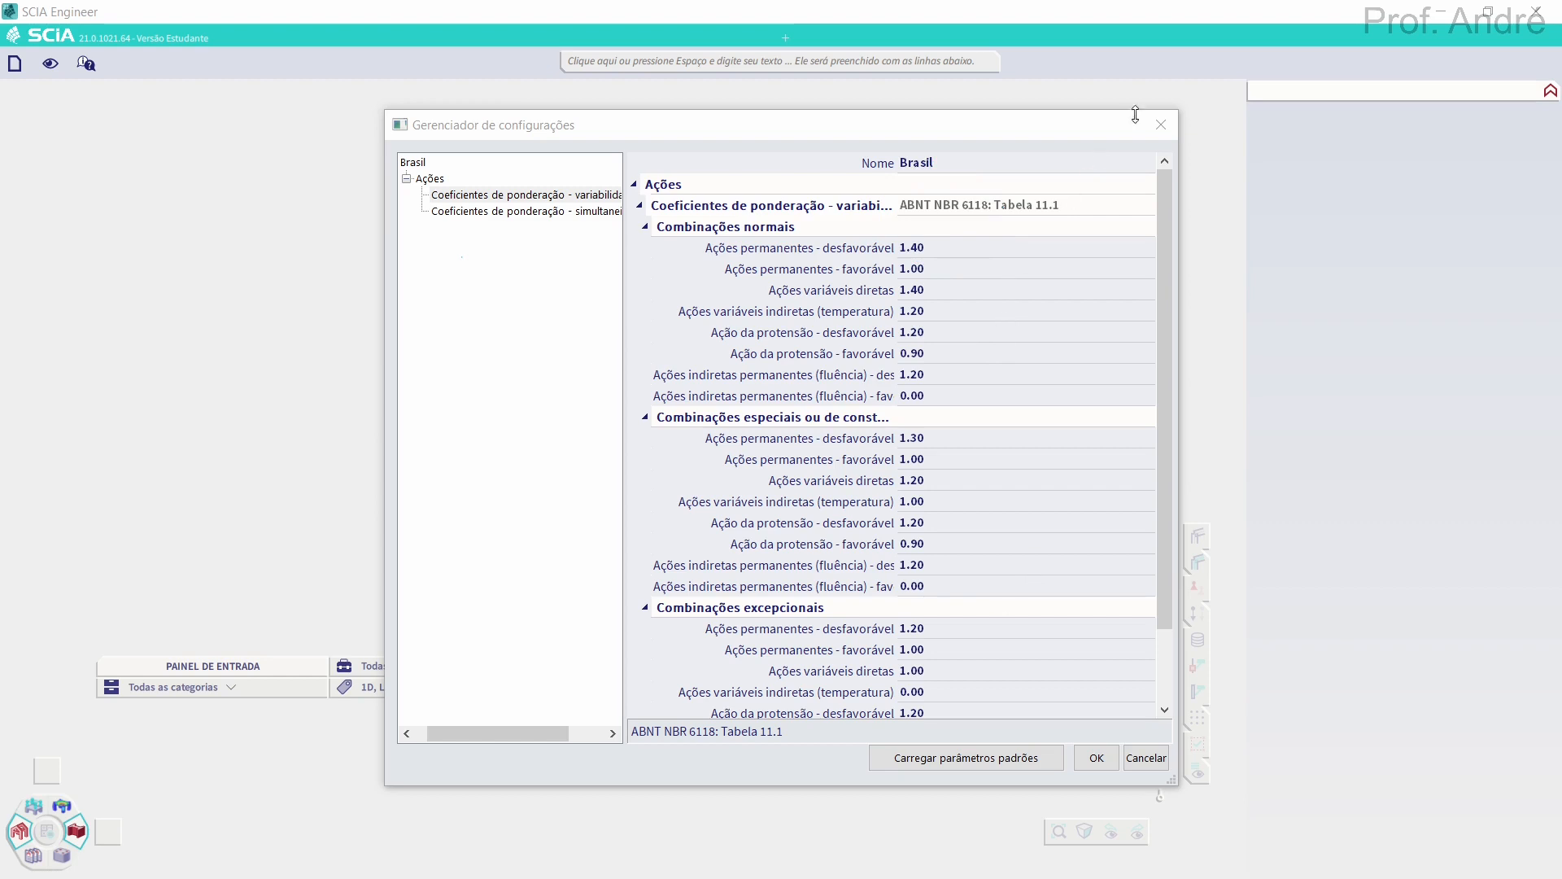
{"action": "left_click", "coordinate": [1162, 126]}
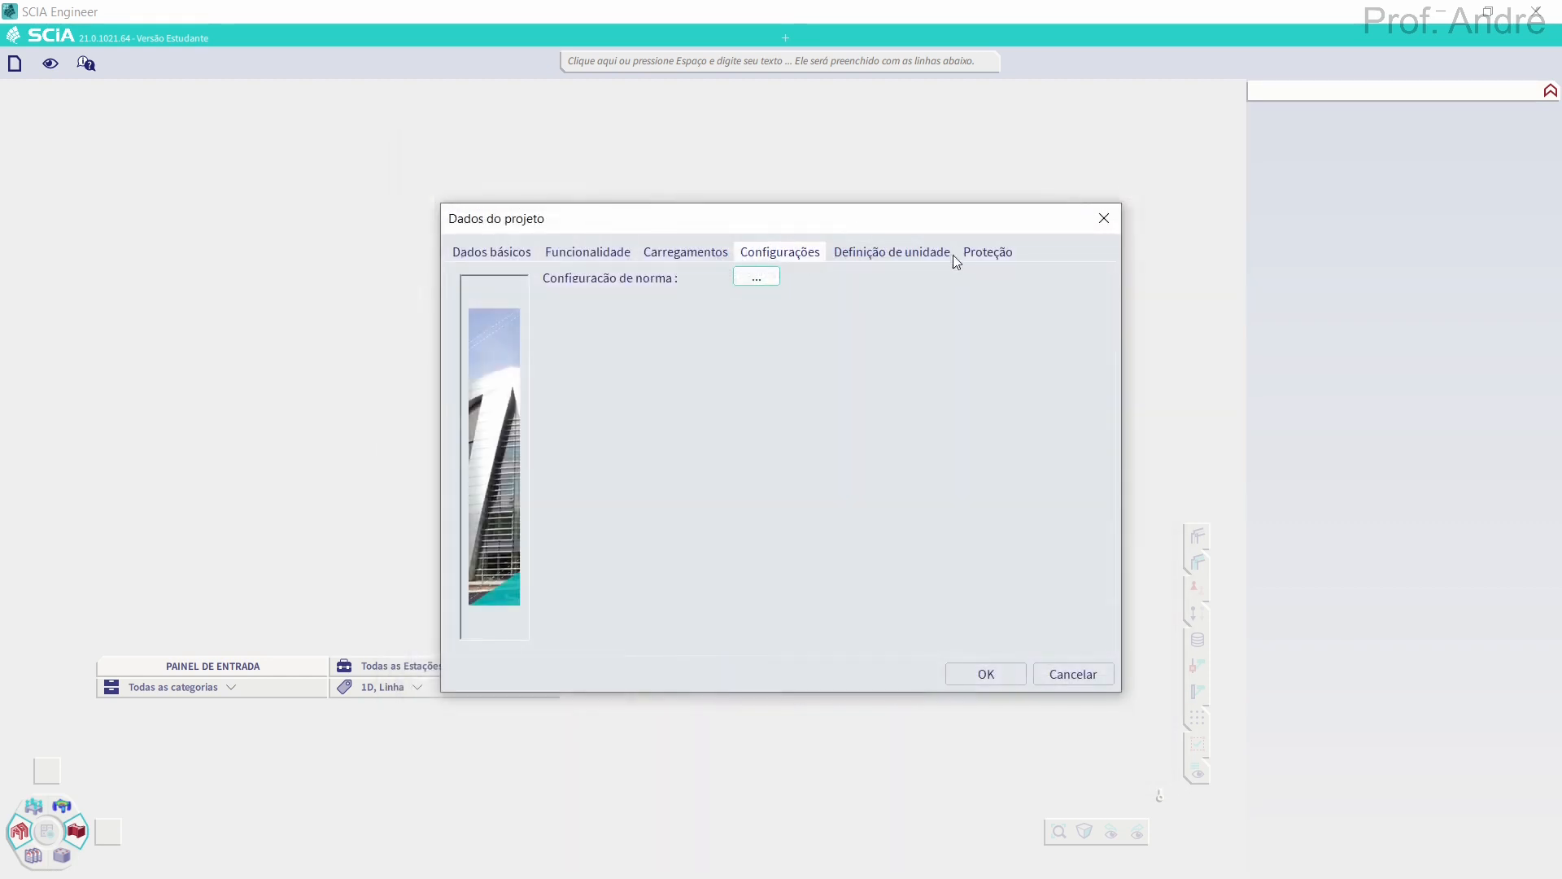
Check the unit definition and basic data, and confirm the project data to create the project
{"action": "left_click", "coordinate": [862, 252]}
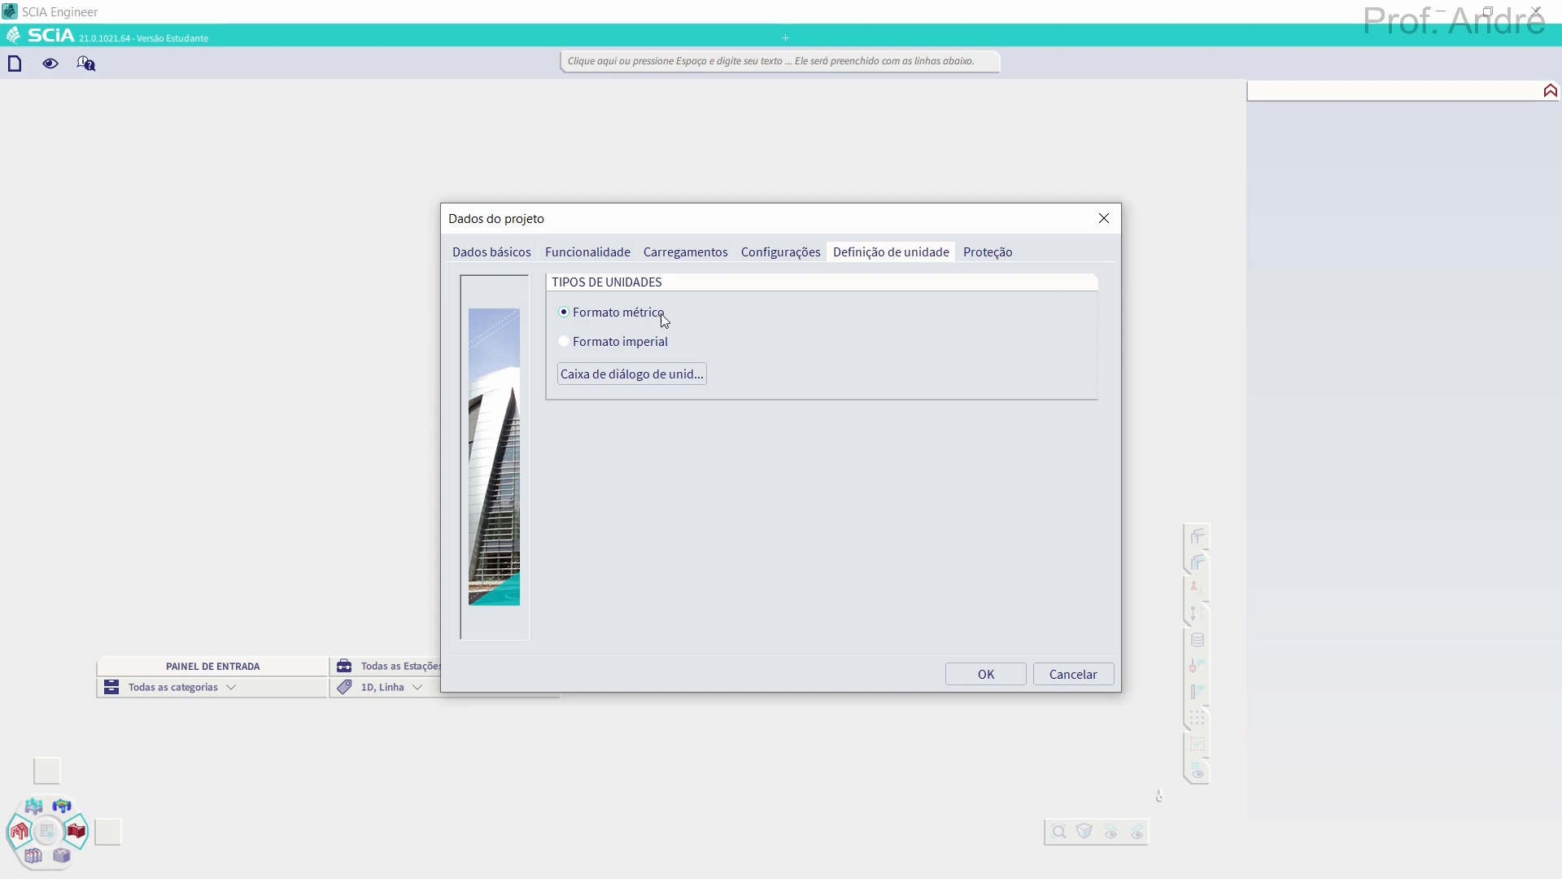
{"action": "left_click", "coordinate": [486, 255]}
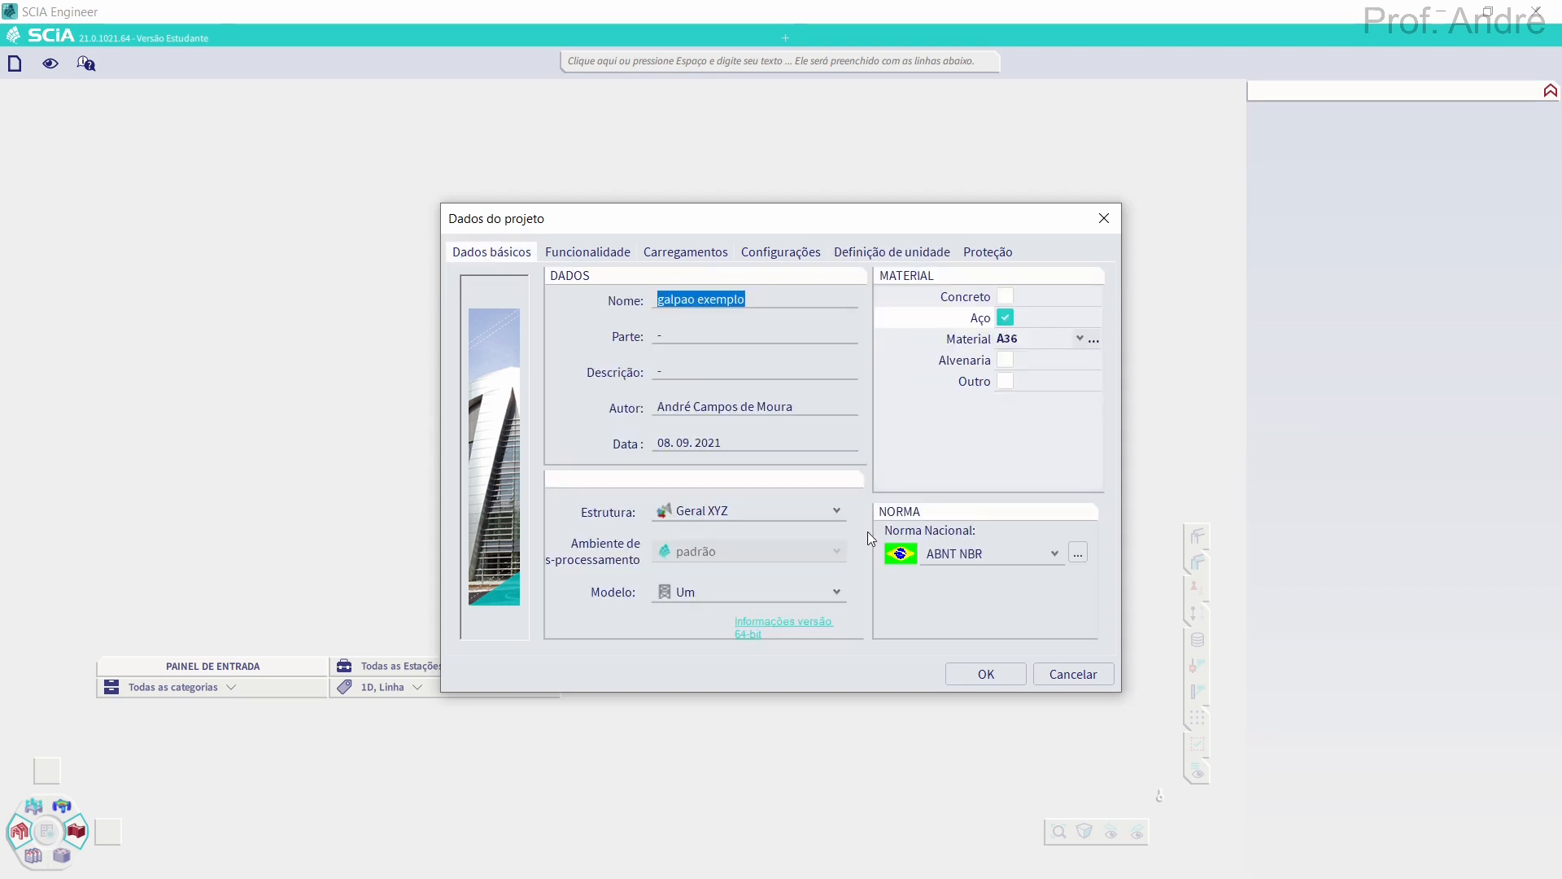
{"action": "left_click", "coordinate": [976, 679]}
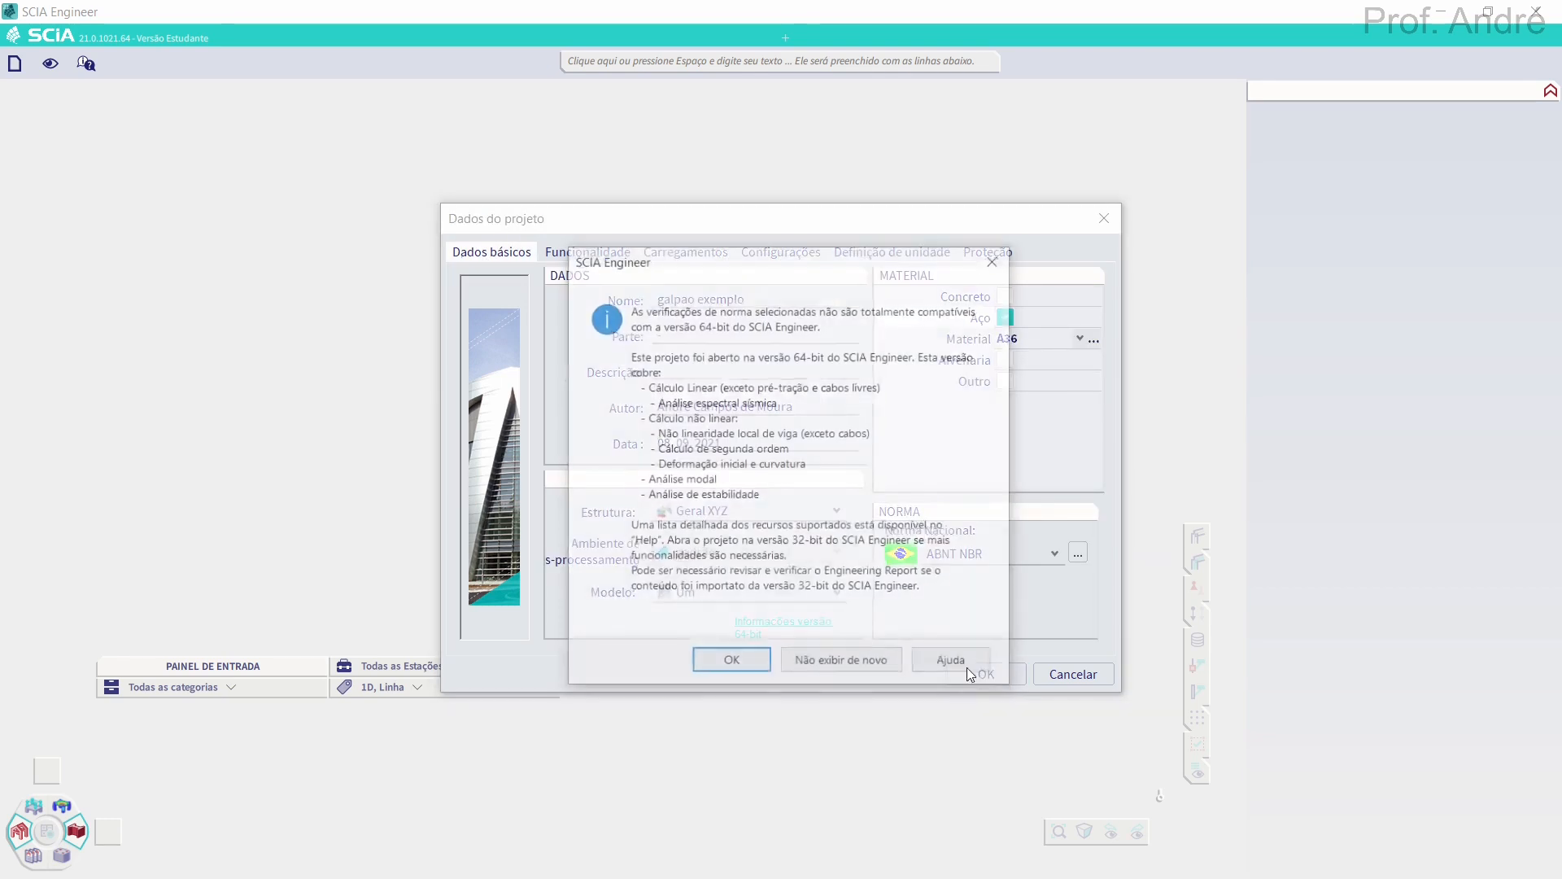
{"action": "left_click", "coordinate": [744, 660]}
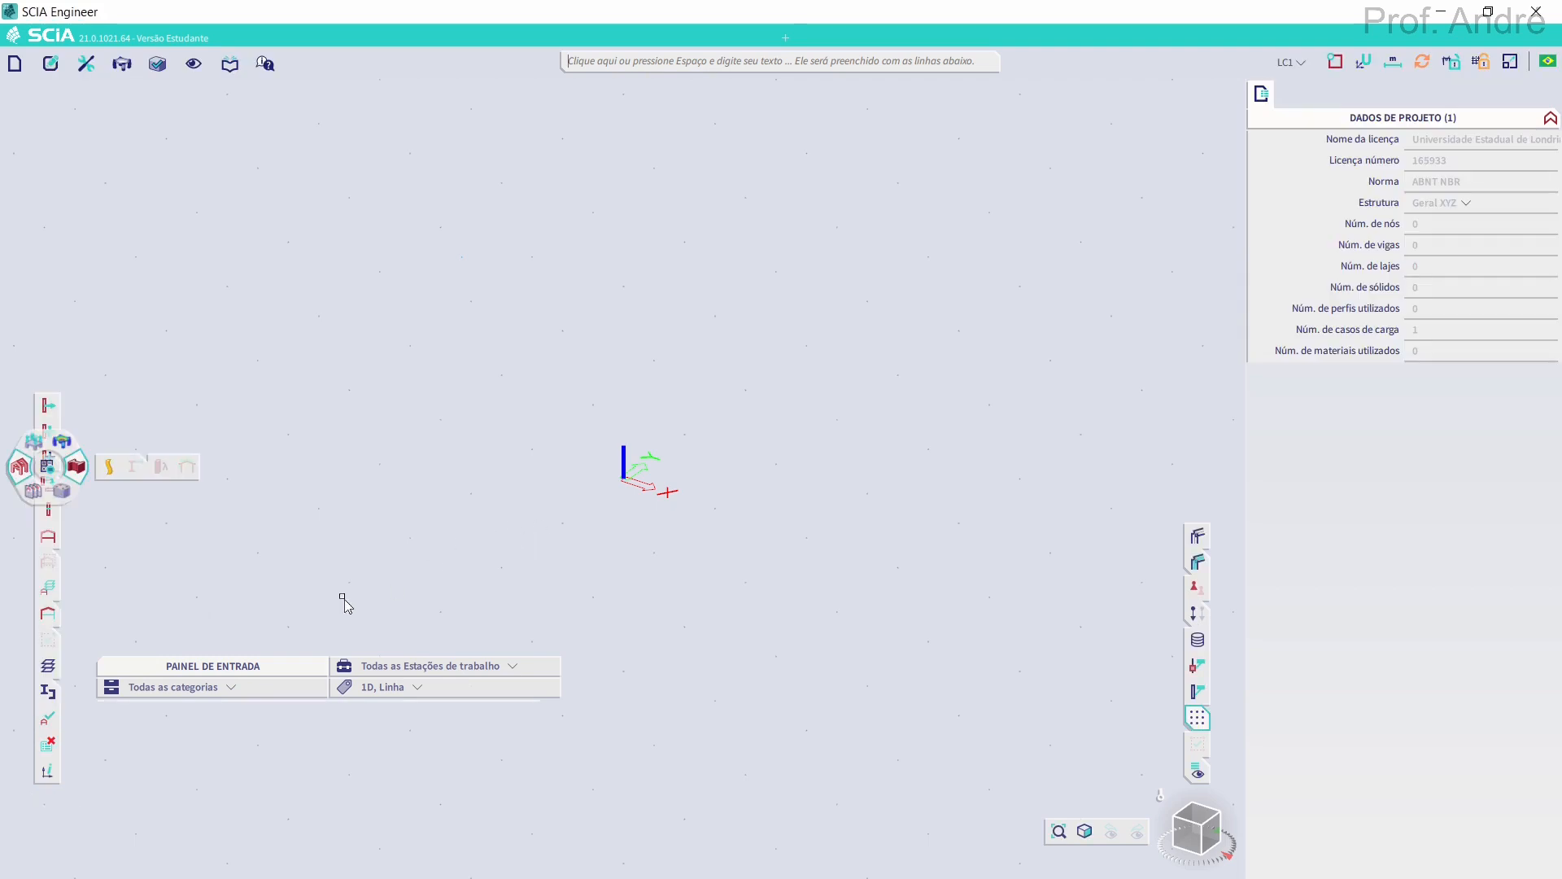
Add a new U-shaped cross-section from the Parede fina geométrica group to the project's cross-sections
{"action": "left_click_drag", "start_coordinate": [144, 668], "coordinate": [140, 674]}
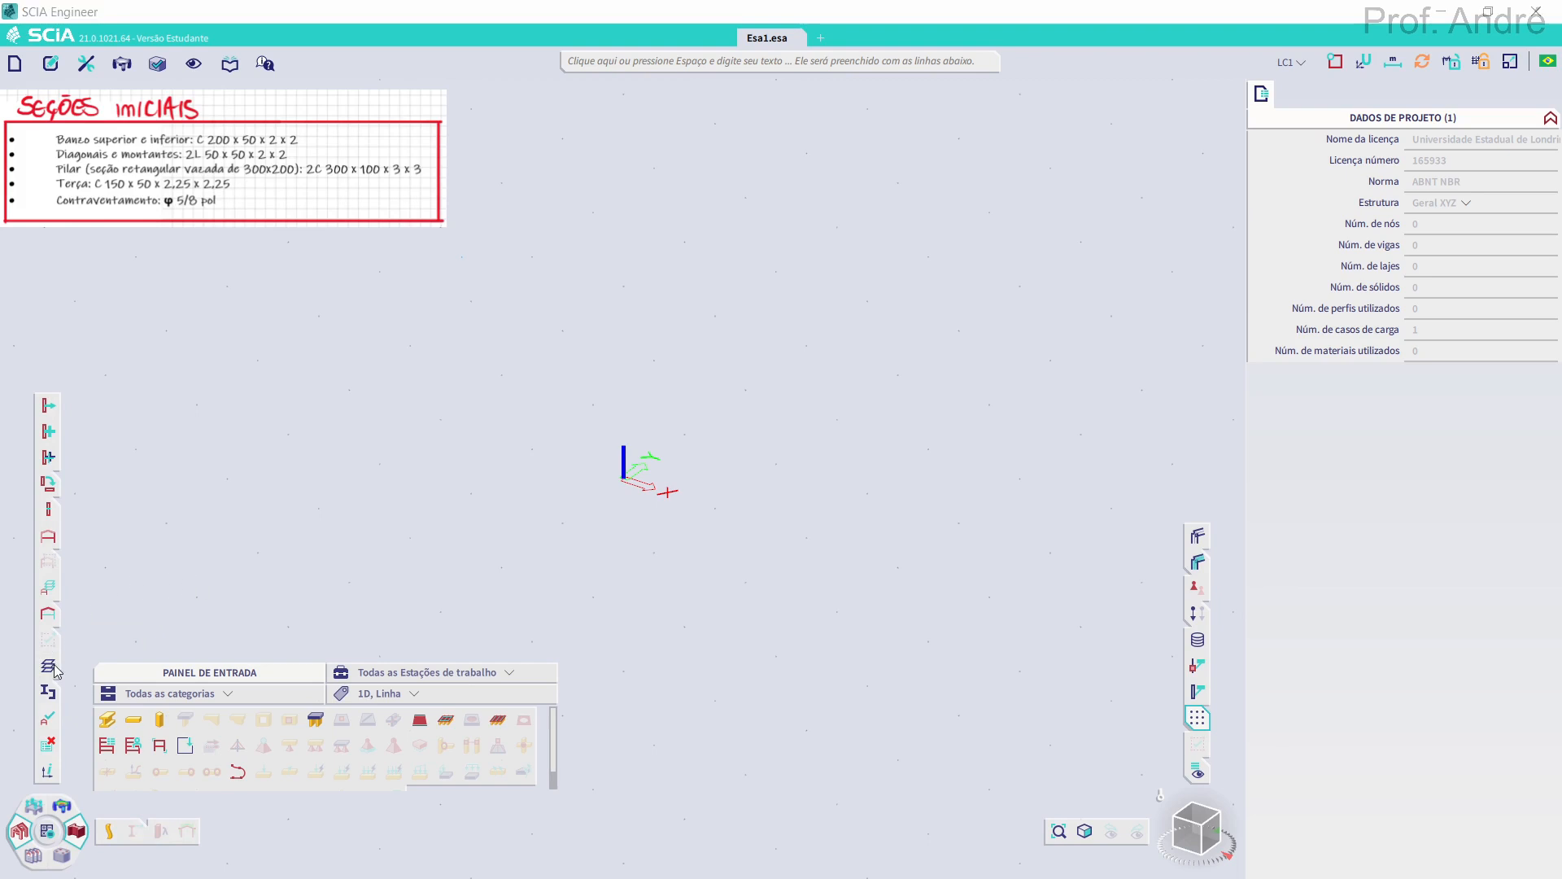
{"action": "mouse_move", "coordinate": [46, 702]}
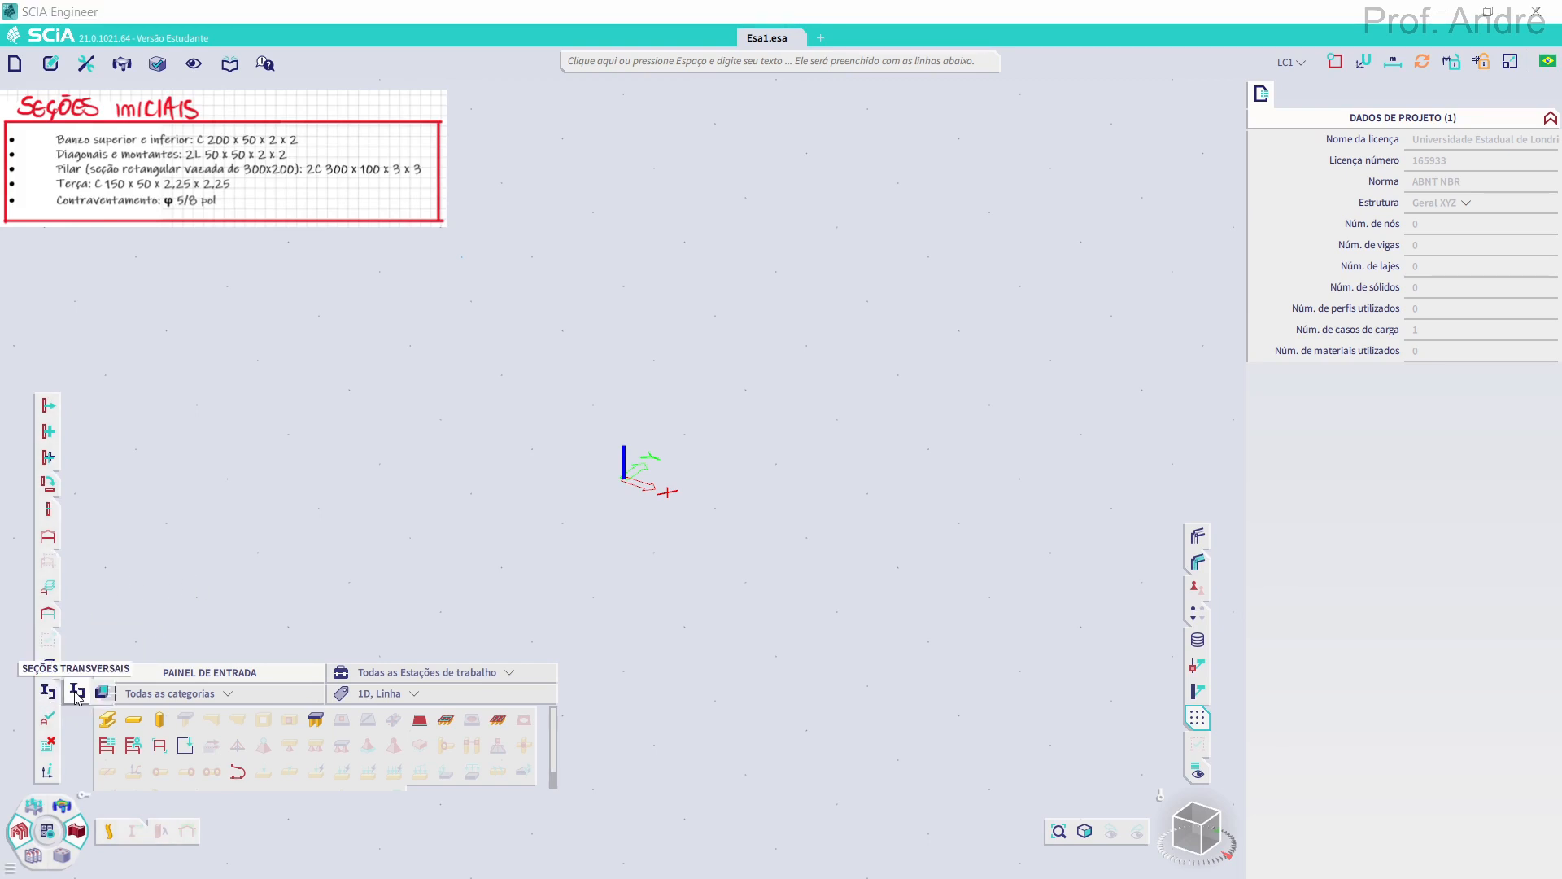
{"action": "left_click", "coordinate": [76, 694]}
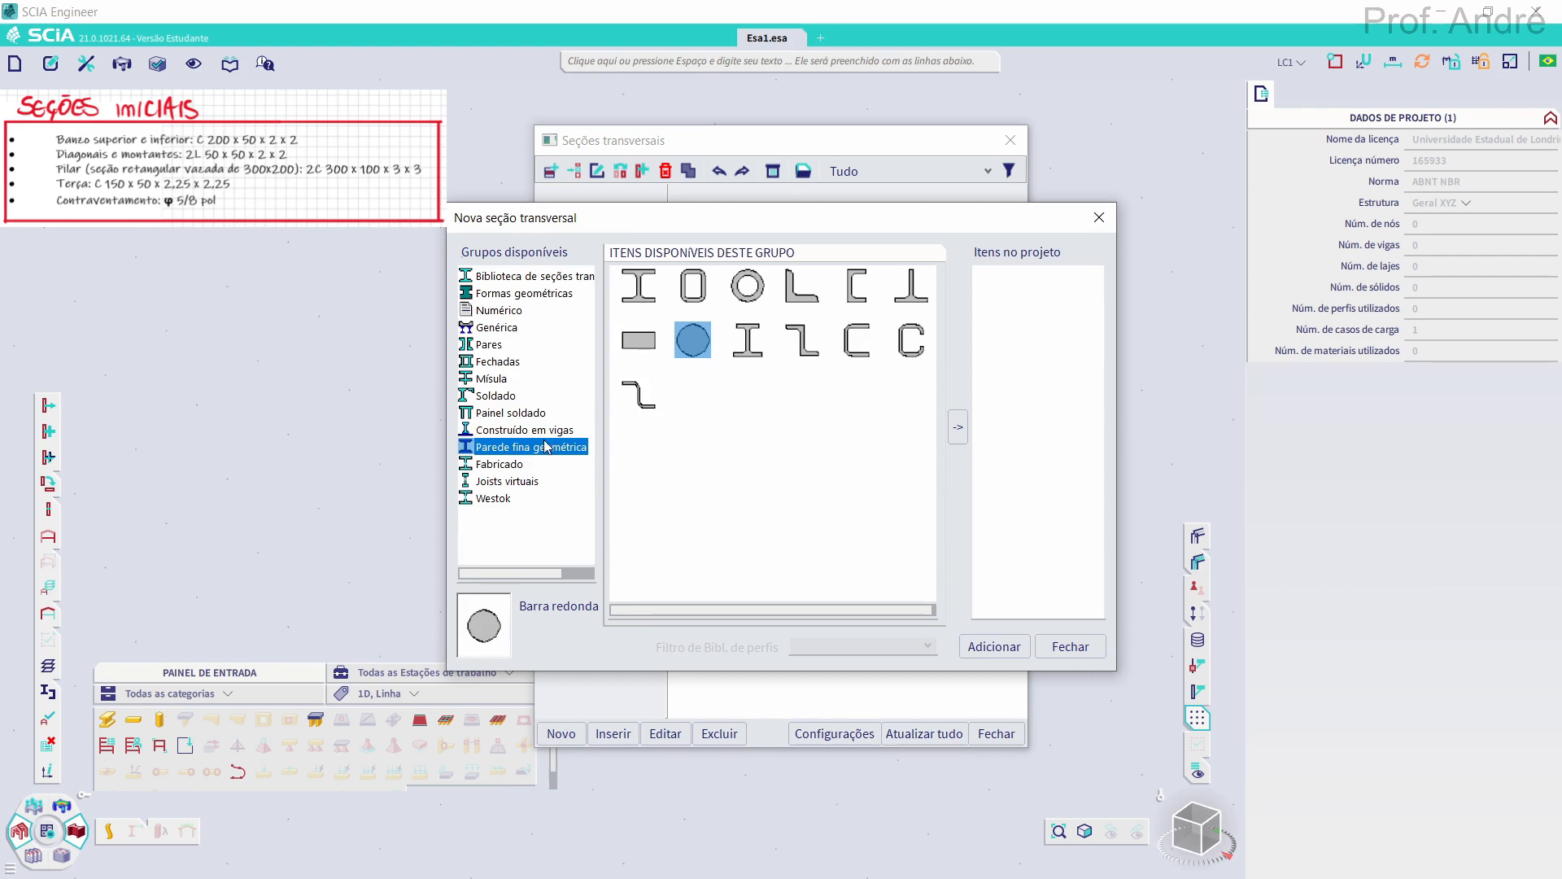
{"action": "left_click", "coordinate": [855, 293]}
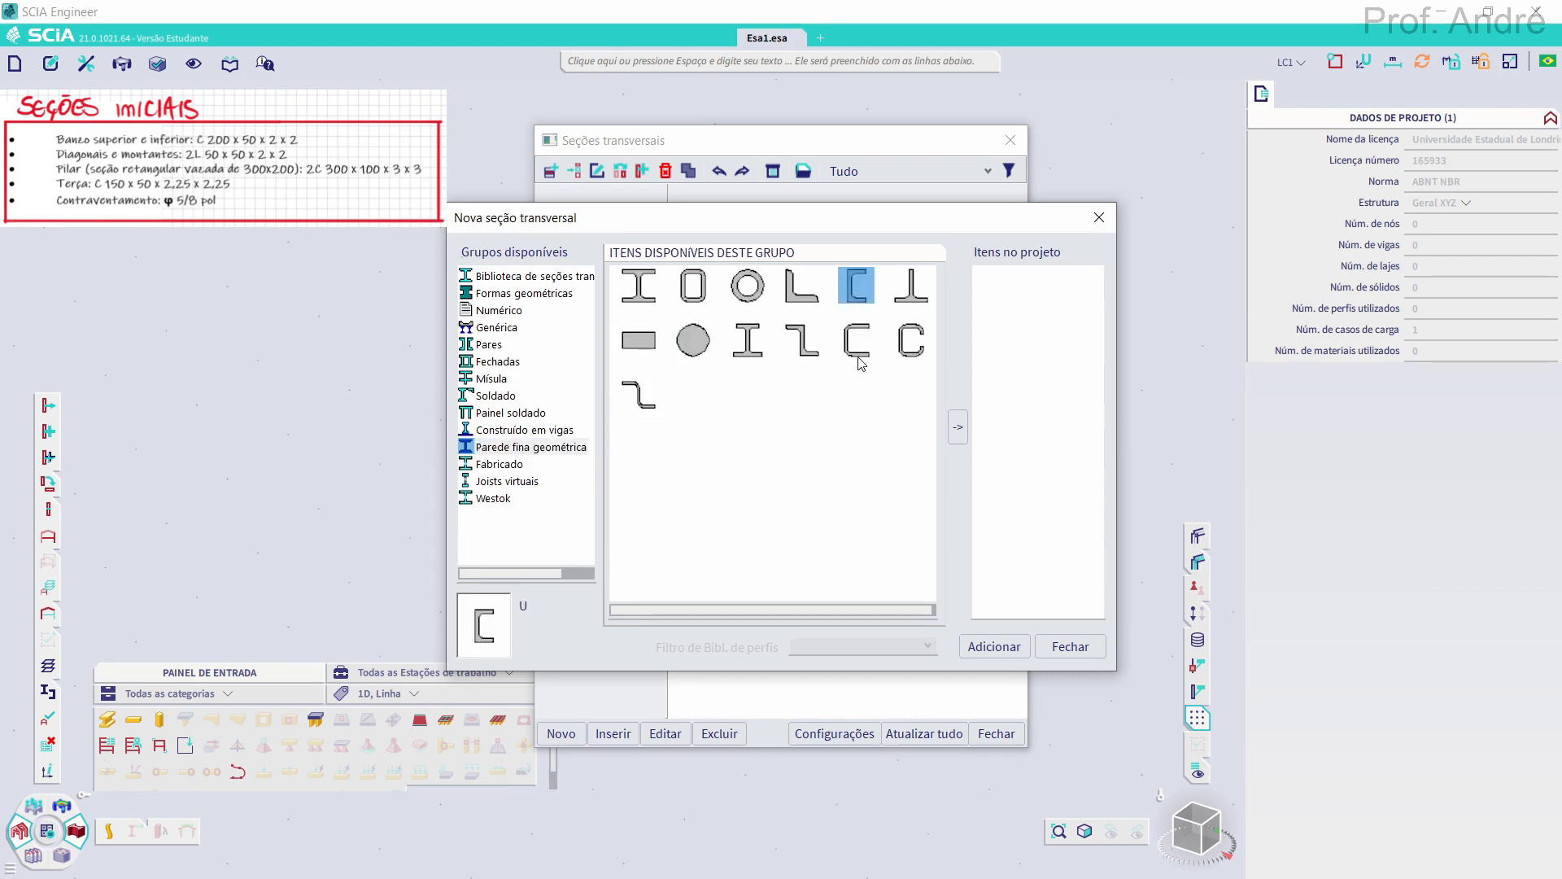
{"action": "left_click", "coordinate": [994, 647]}
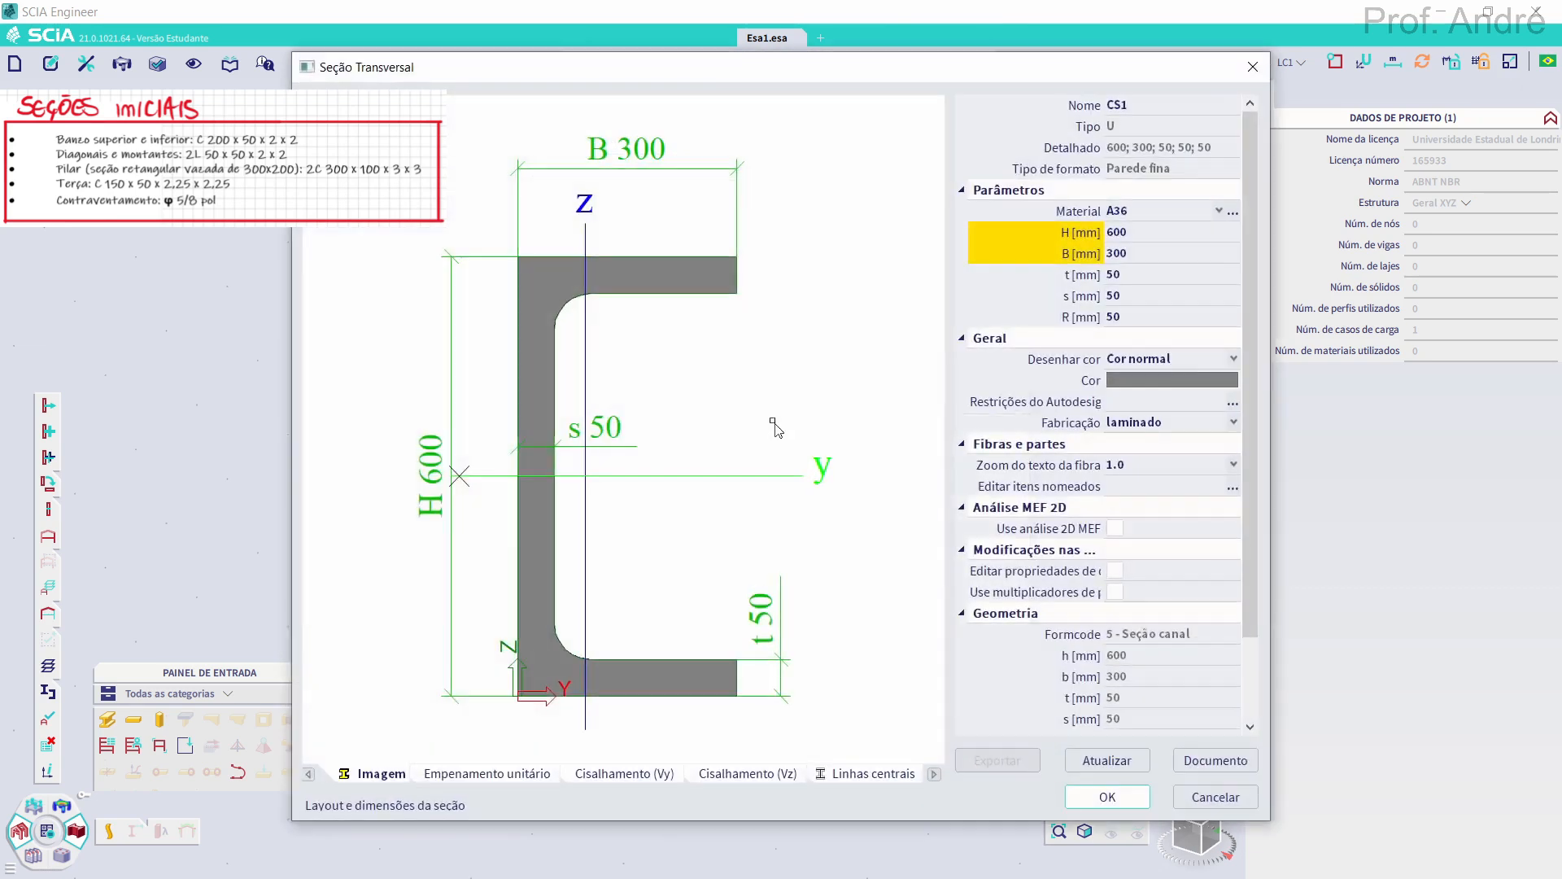
Name the U section C200x50x2x2 and set its height H to 200 mm and width B to 50 mm
{"action": "left_click", "coordinate": [1127, 106]}
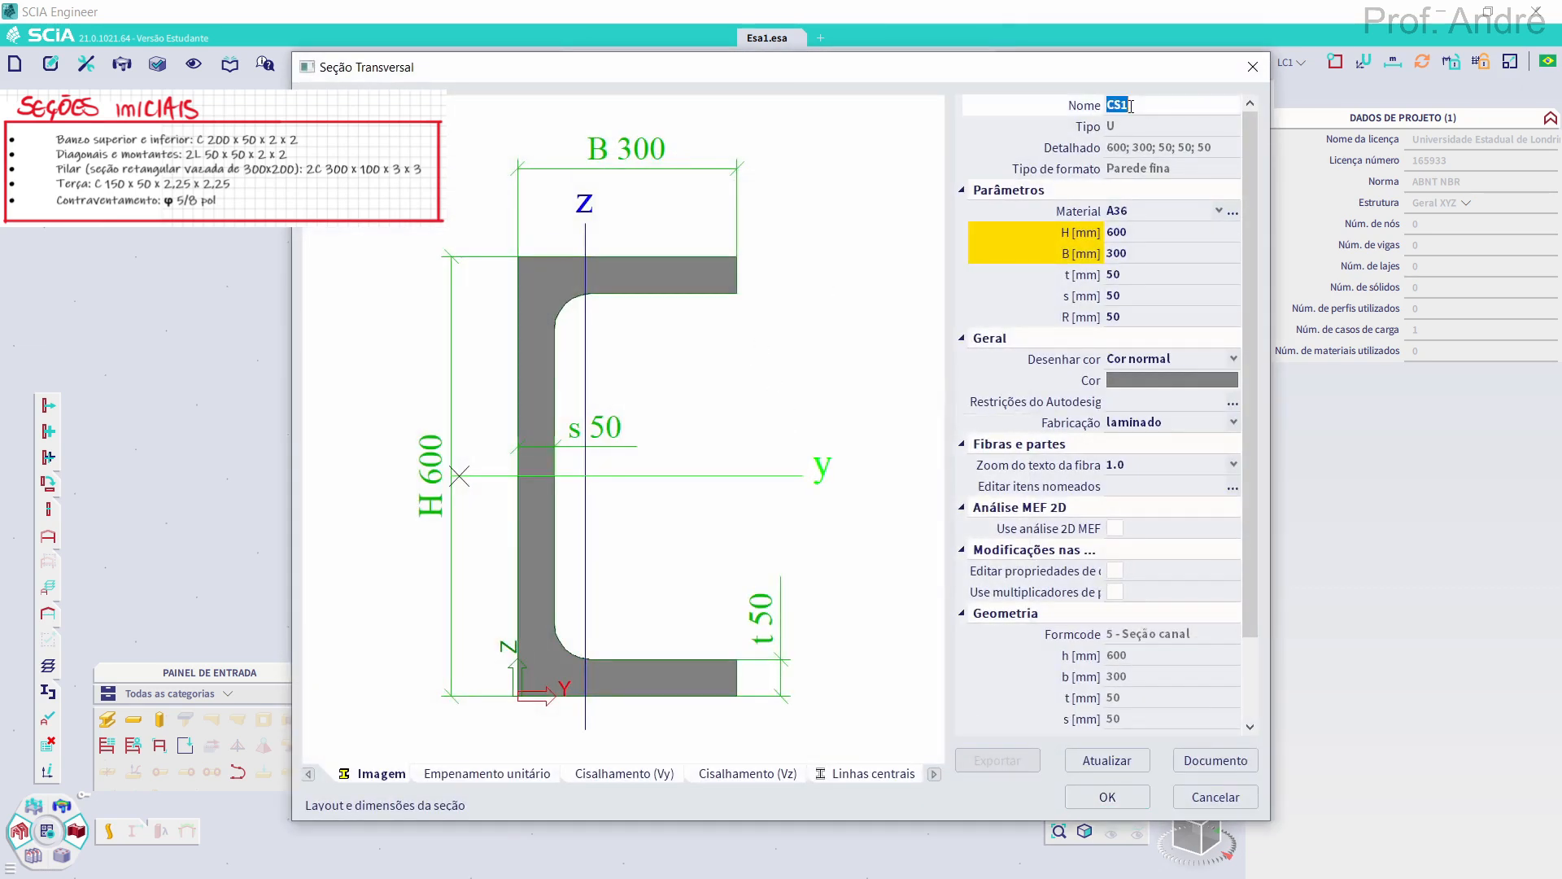
{"action": "type", "text": "C200x50x2x2"}
{"action": "left_click", "coordinate": [1137, 232]}
{"action": "type", "text": "200"}
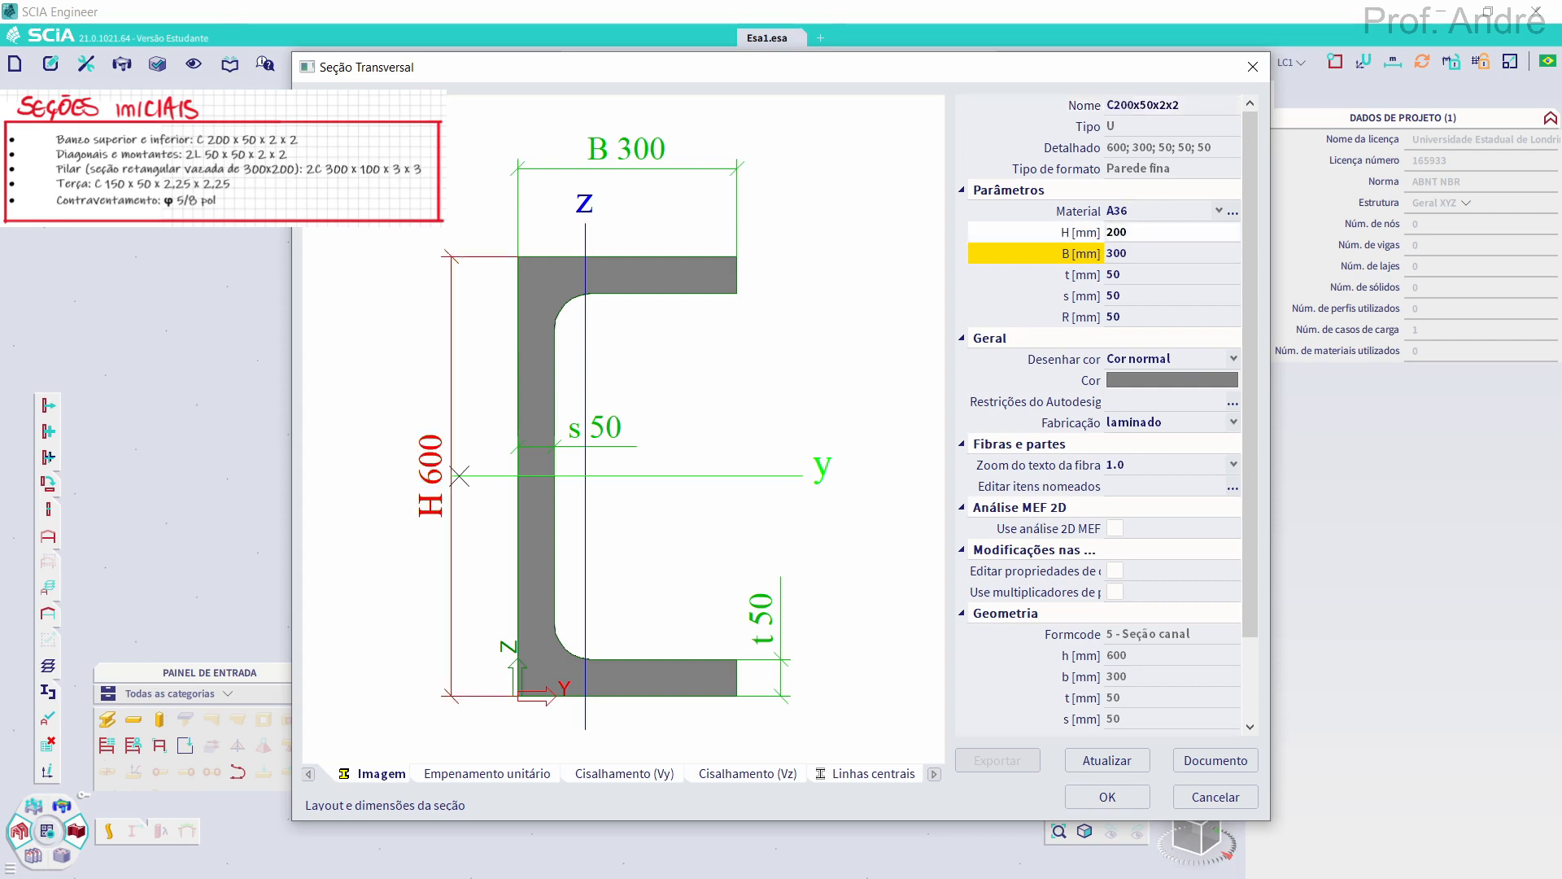
{"action": "left_click", "coordinate": [1139, 250]}
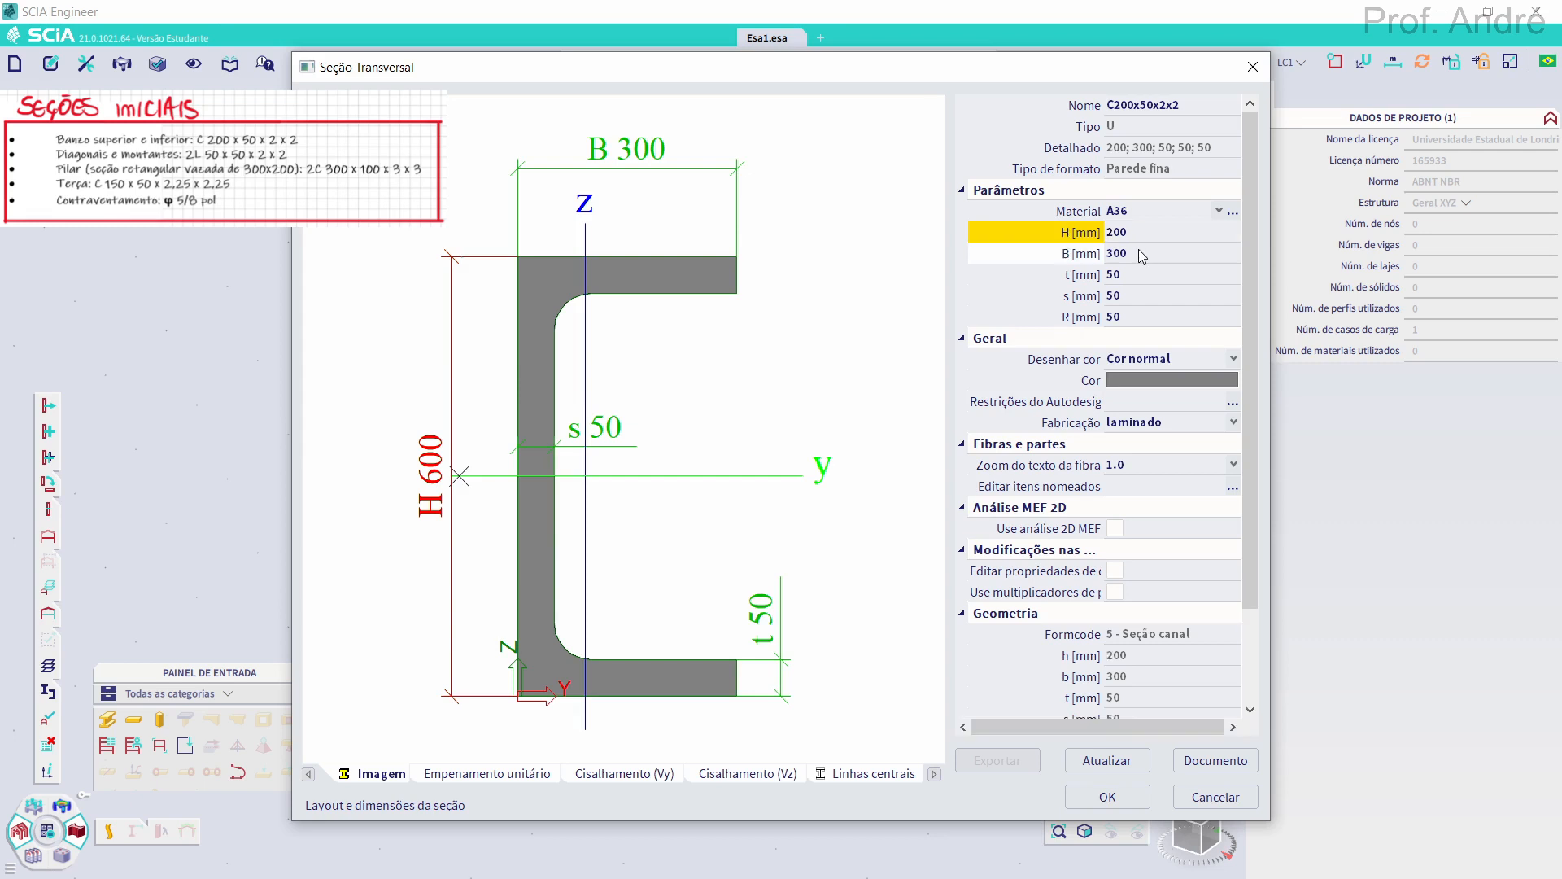
{"action": "type", "text": "50"}
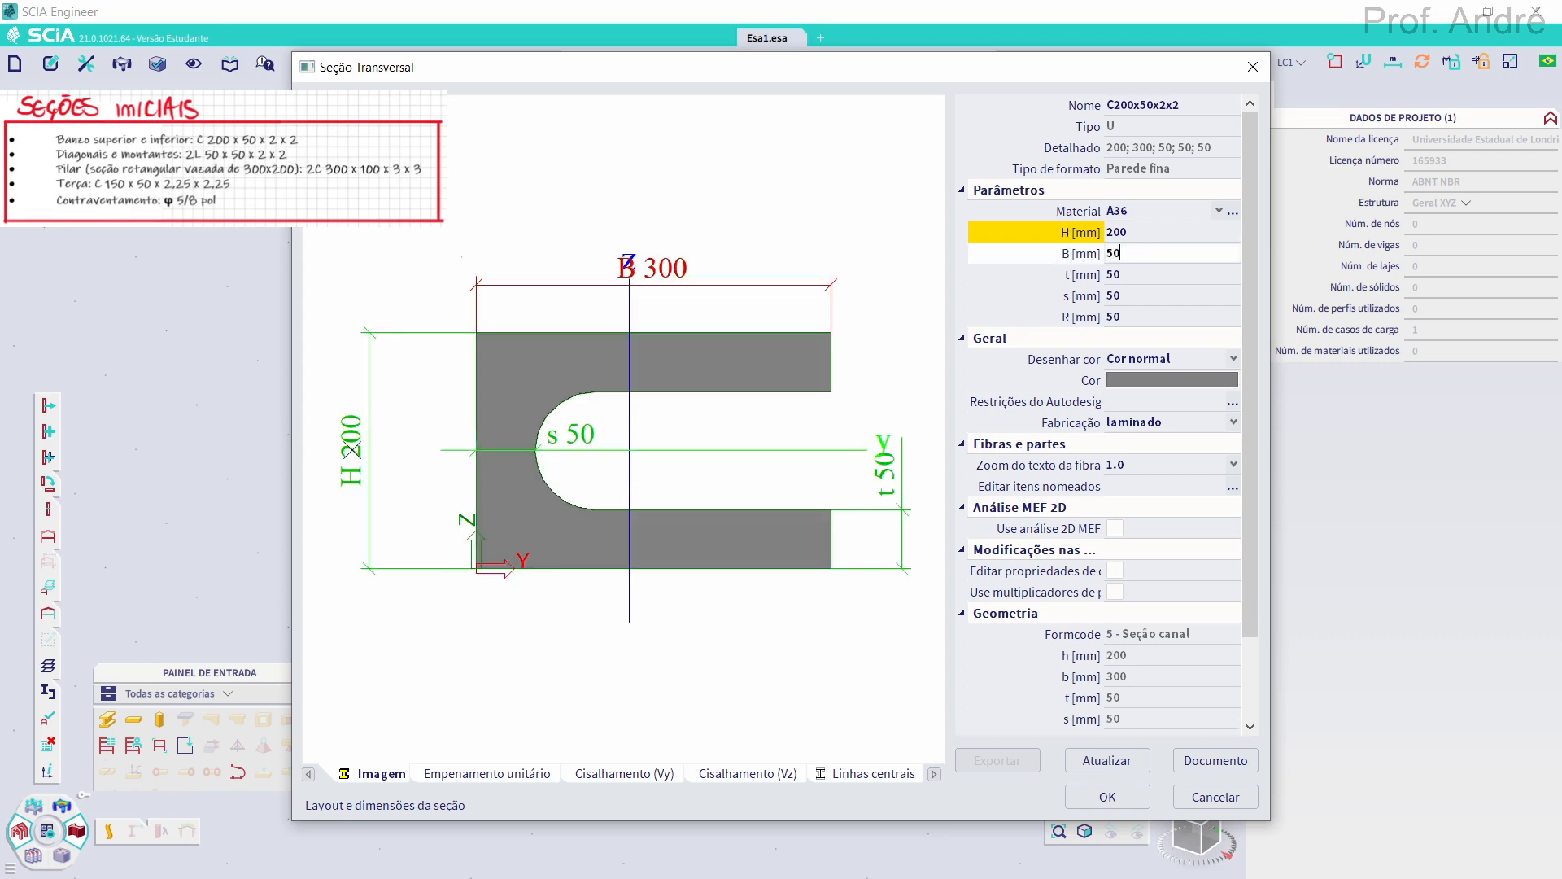
Set the U section's thicknesses t and s to 2 mm and its corner radius R to 0 mm
{"action": "left_click", "coordinate": [1139, 279]}
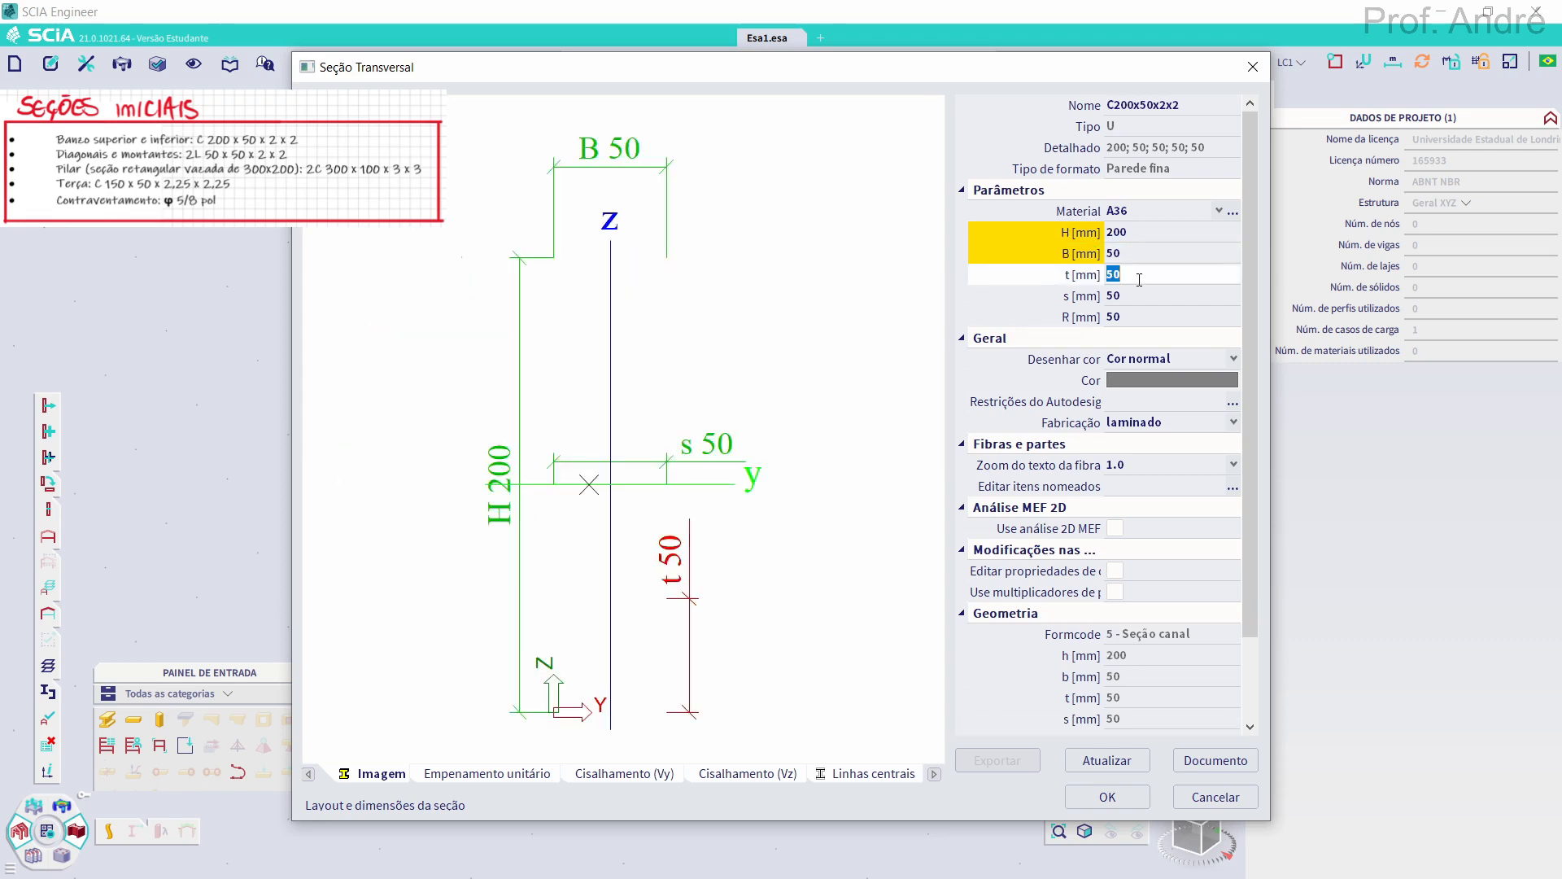
{"action": "type", "text": "2"}
{"action": "left_click", "coordinate": [1147, 298]}
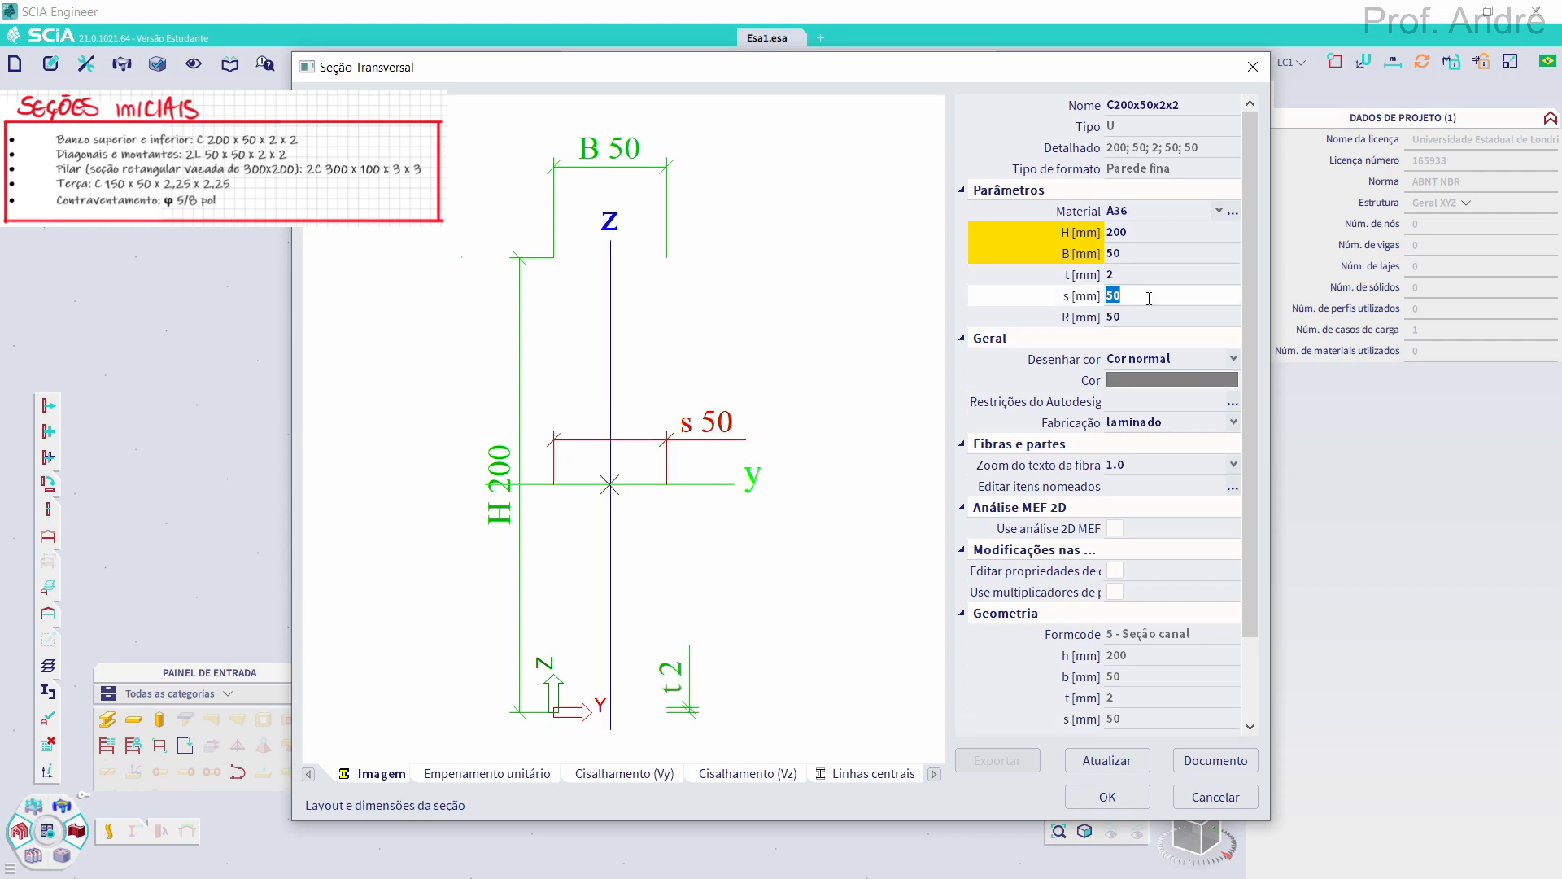
{"action": "type", "text": "2"}
{"action": "left_click", "coordinate": [1149, 317]}
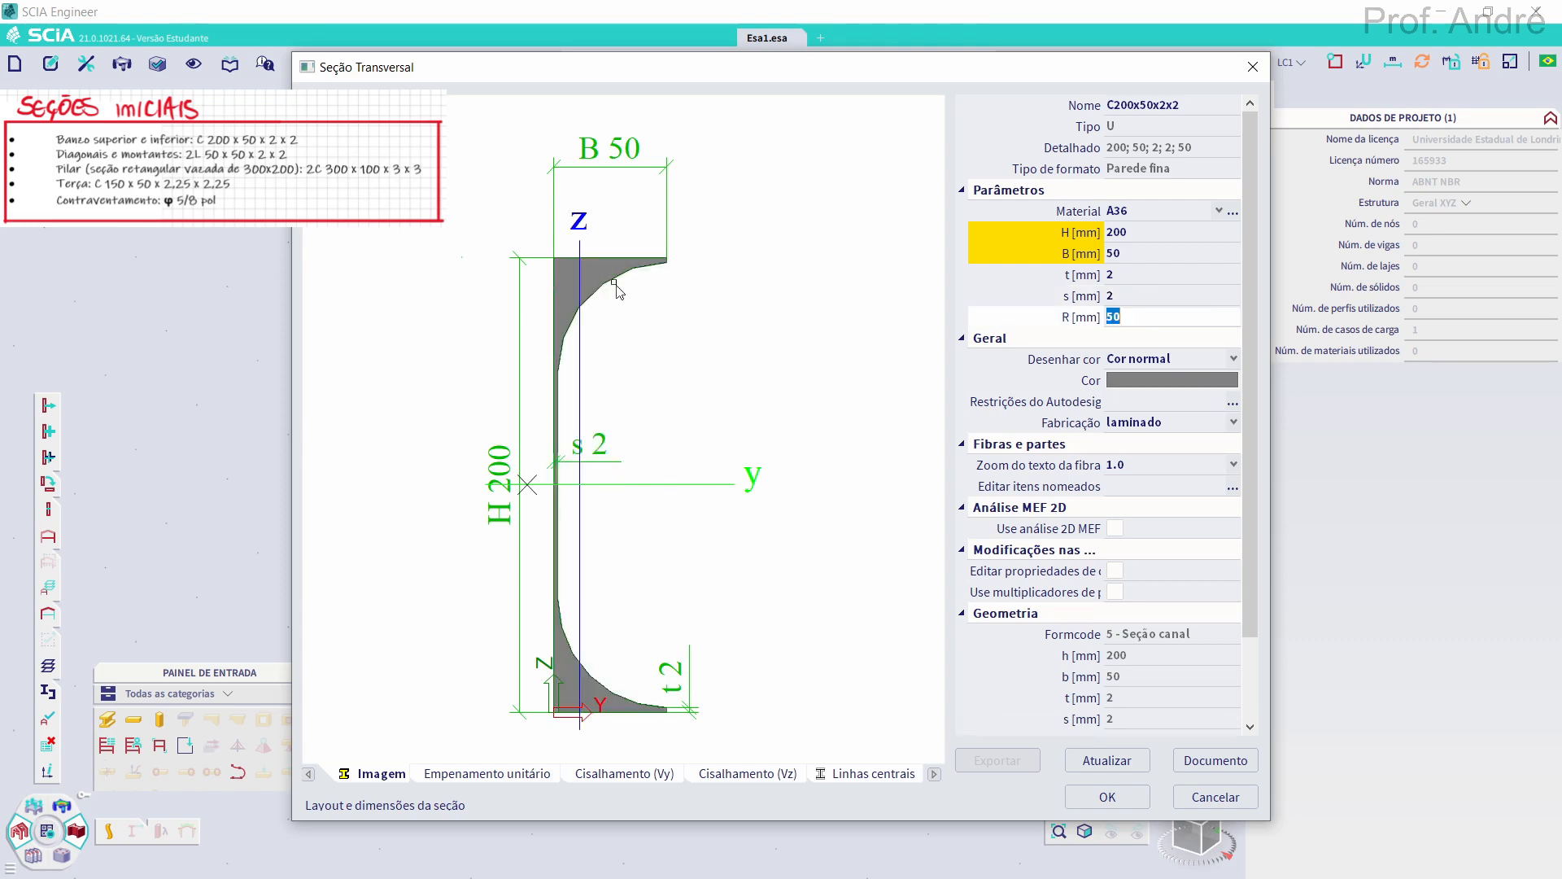
{"action": "type", "text": "0"}
{"action": "left_click", "coordinate": [1160, 299]}
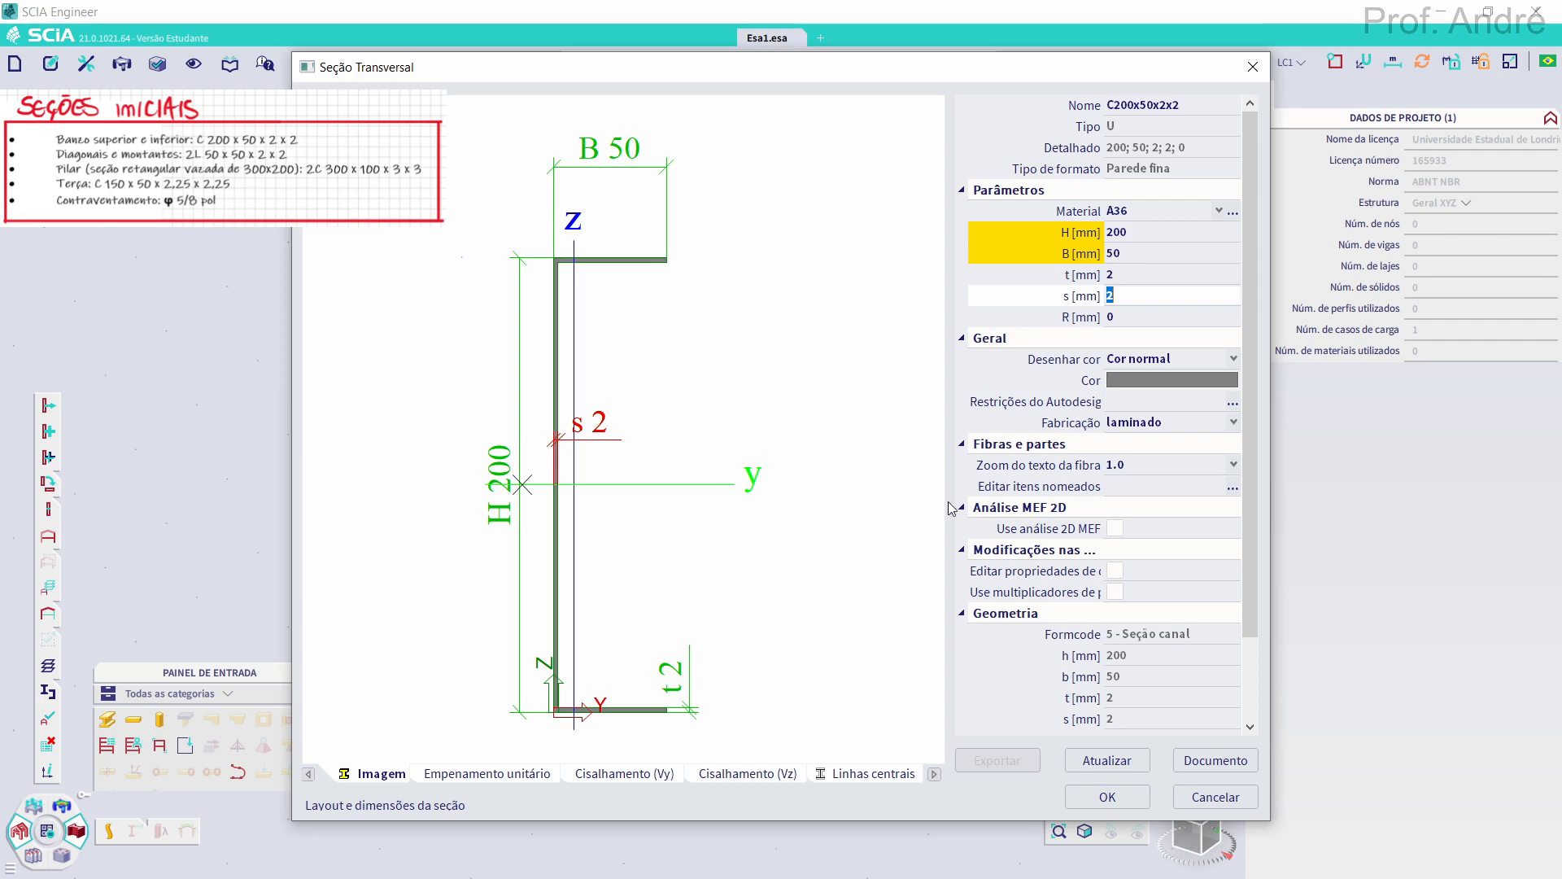
Recalculate the U section's properties, review them and confirm the section
{"action": "left_click", "coordinate": [1097, 762]}
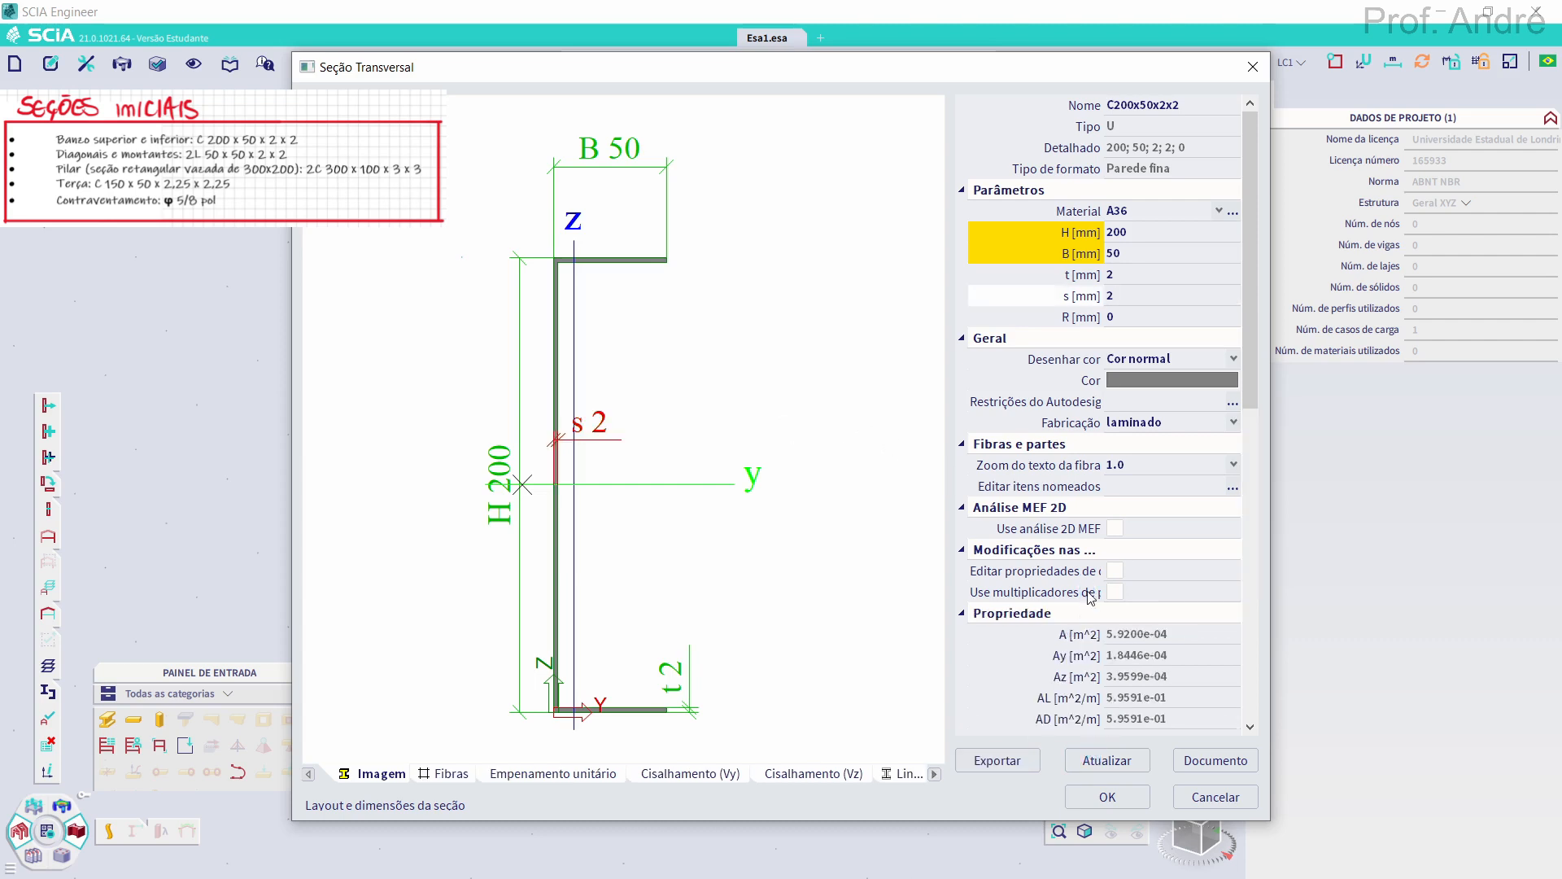
{"action": "scroll", "coordinate": [1103, 563], "scroll_direction": "down", "scroll_amount": 4}
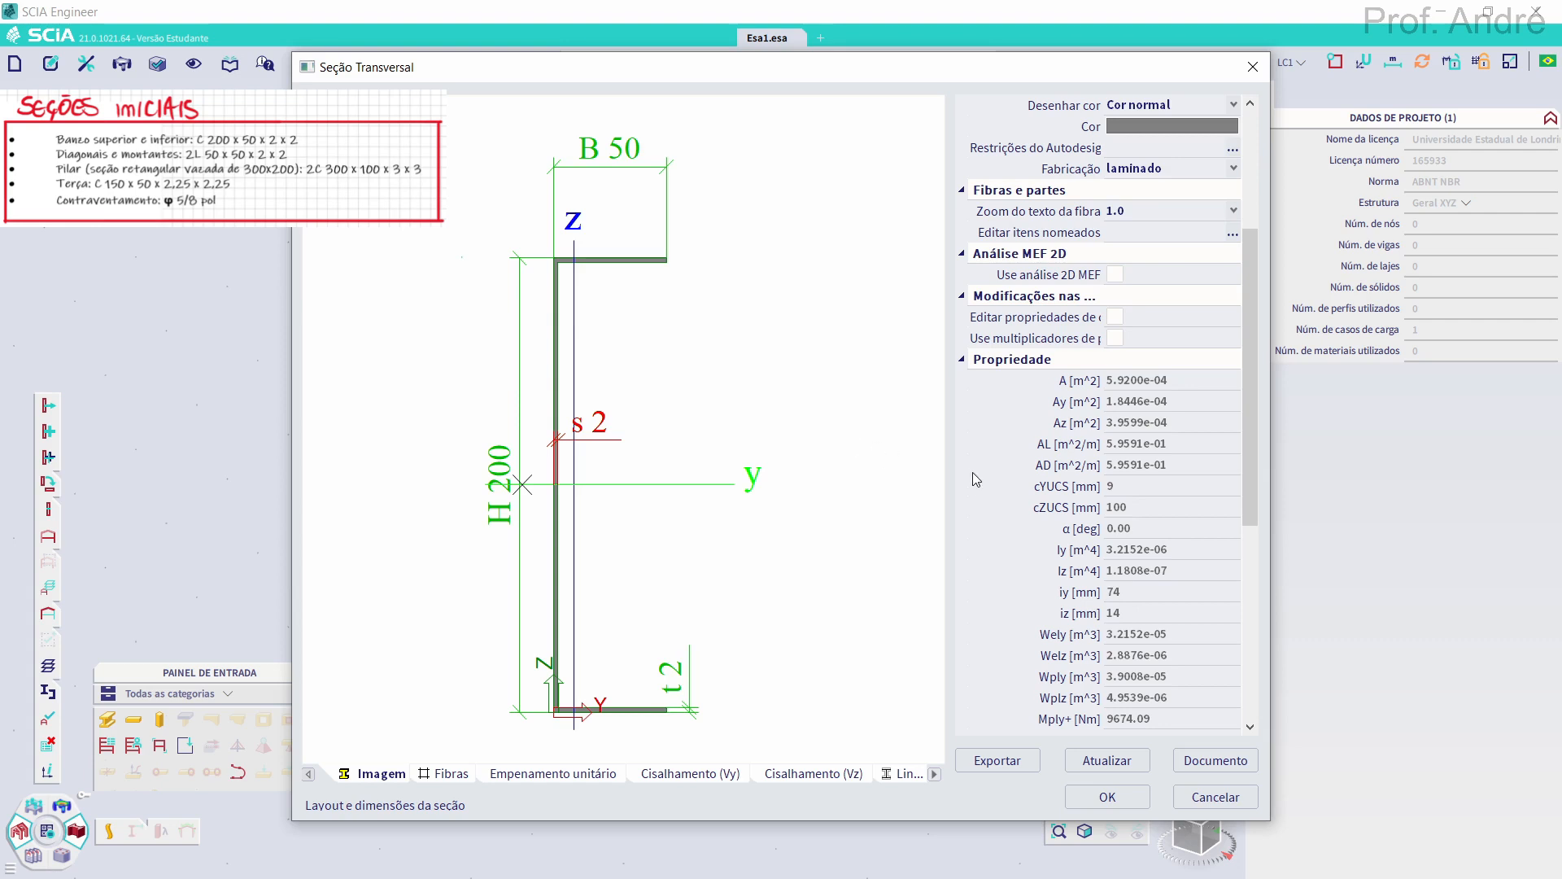
{"action": "scroll", "coordinate": [976, 484], "scroll_direction": "down", "scroll_amount": 4}
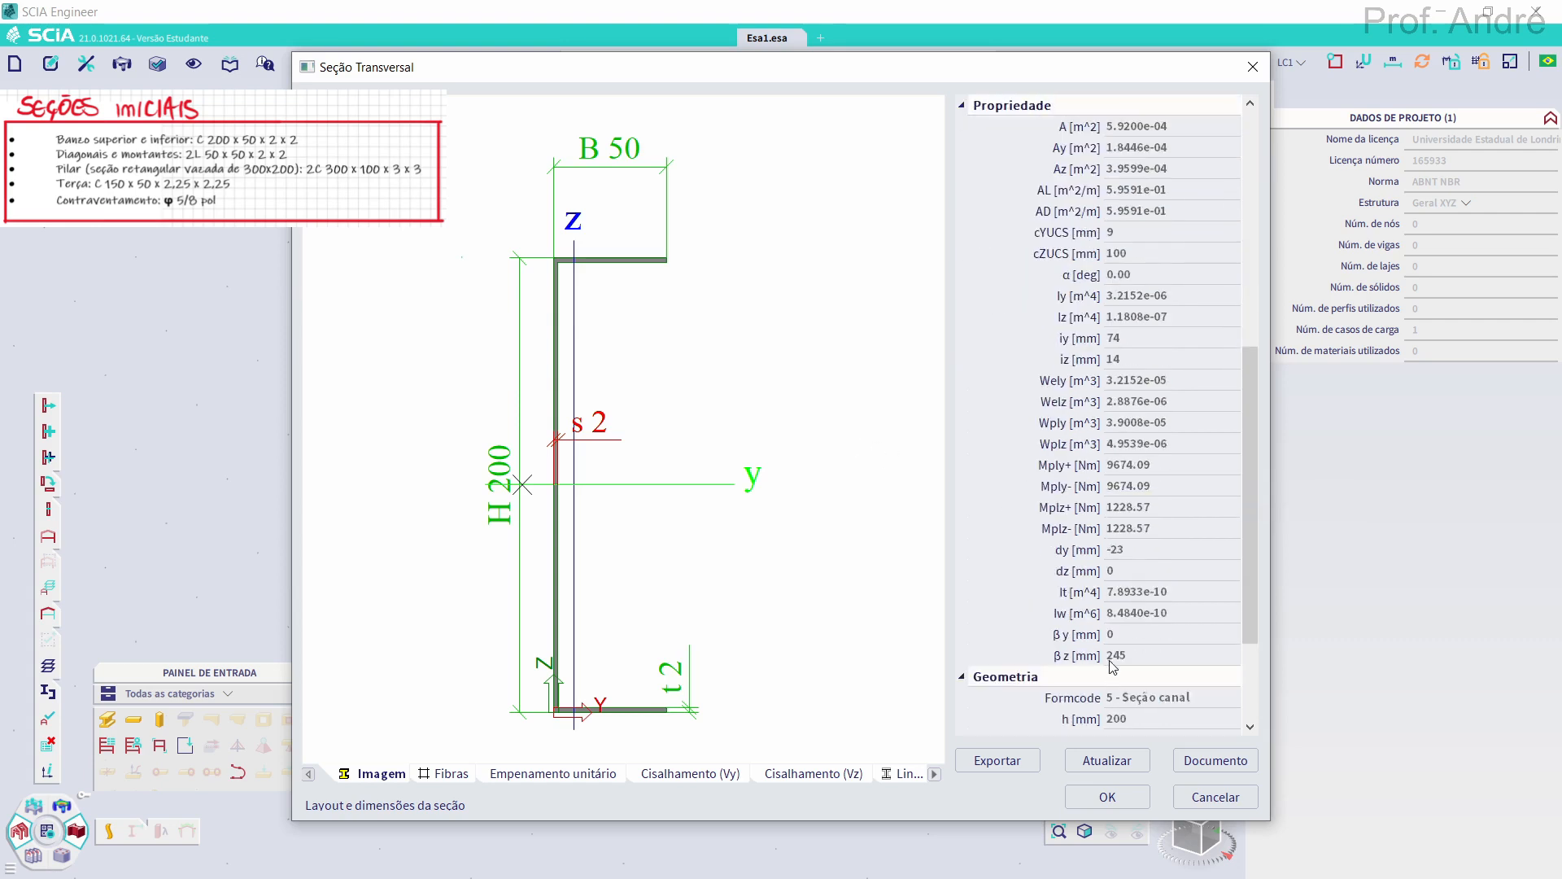
{"action": "scroll", "coordinate": [1113, 566], "scroll_direction": "up", "scroll_amount": 8}
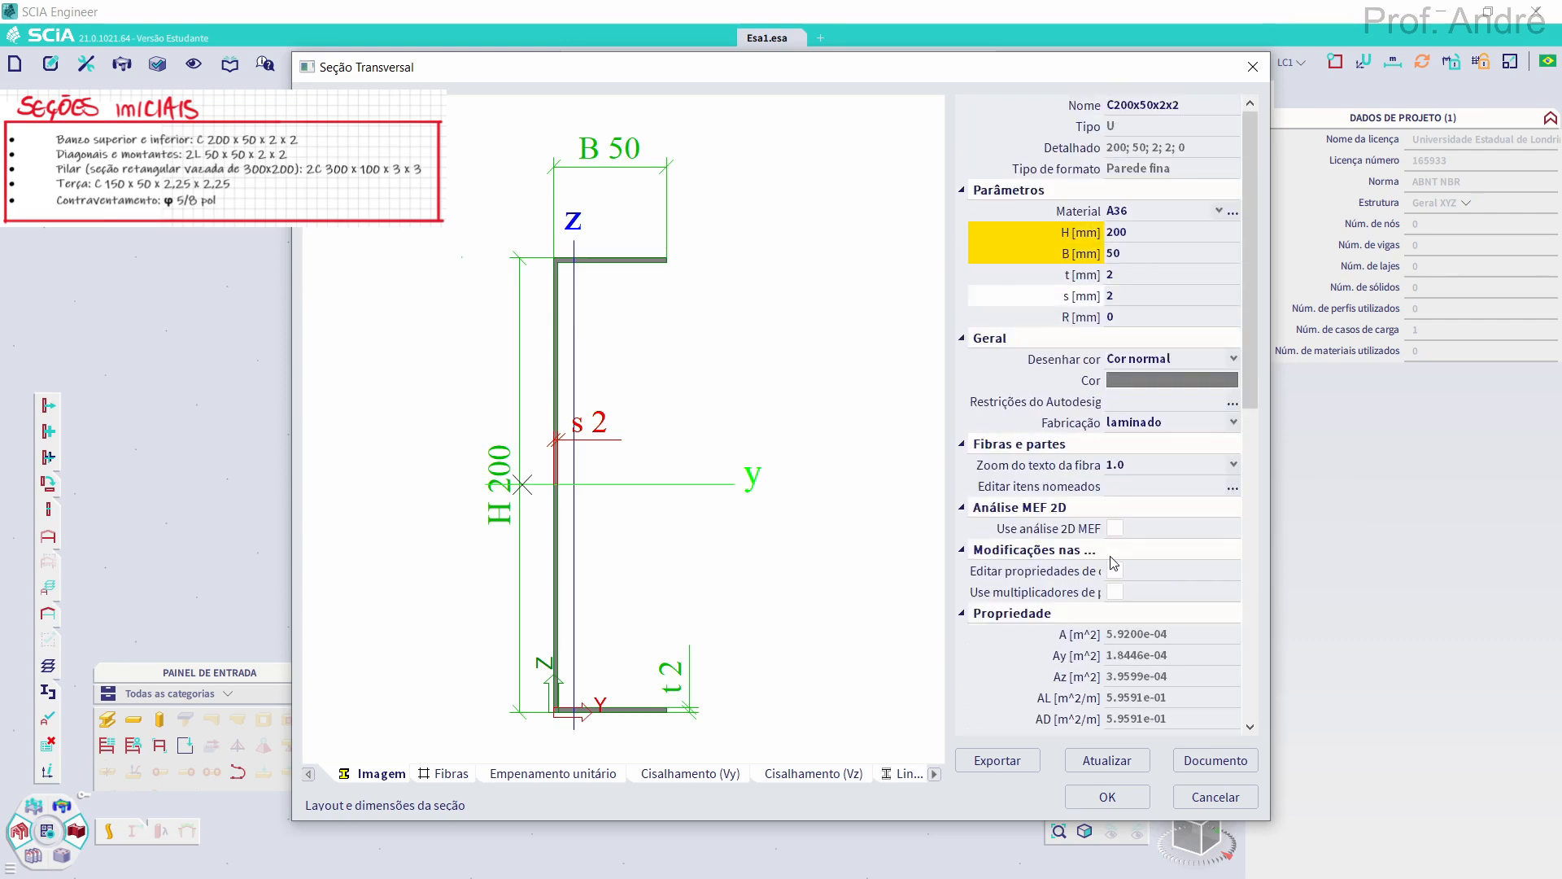
{"action": "left_click", "coordinate": [1107, 796]}
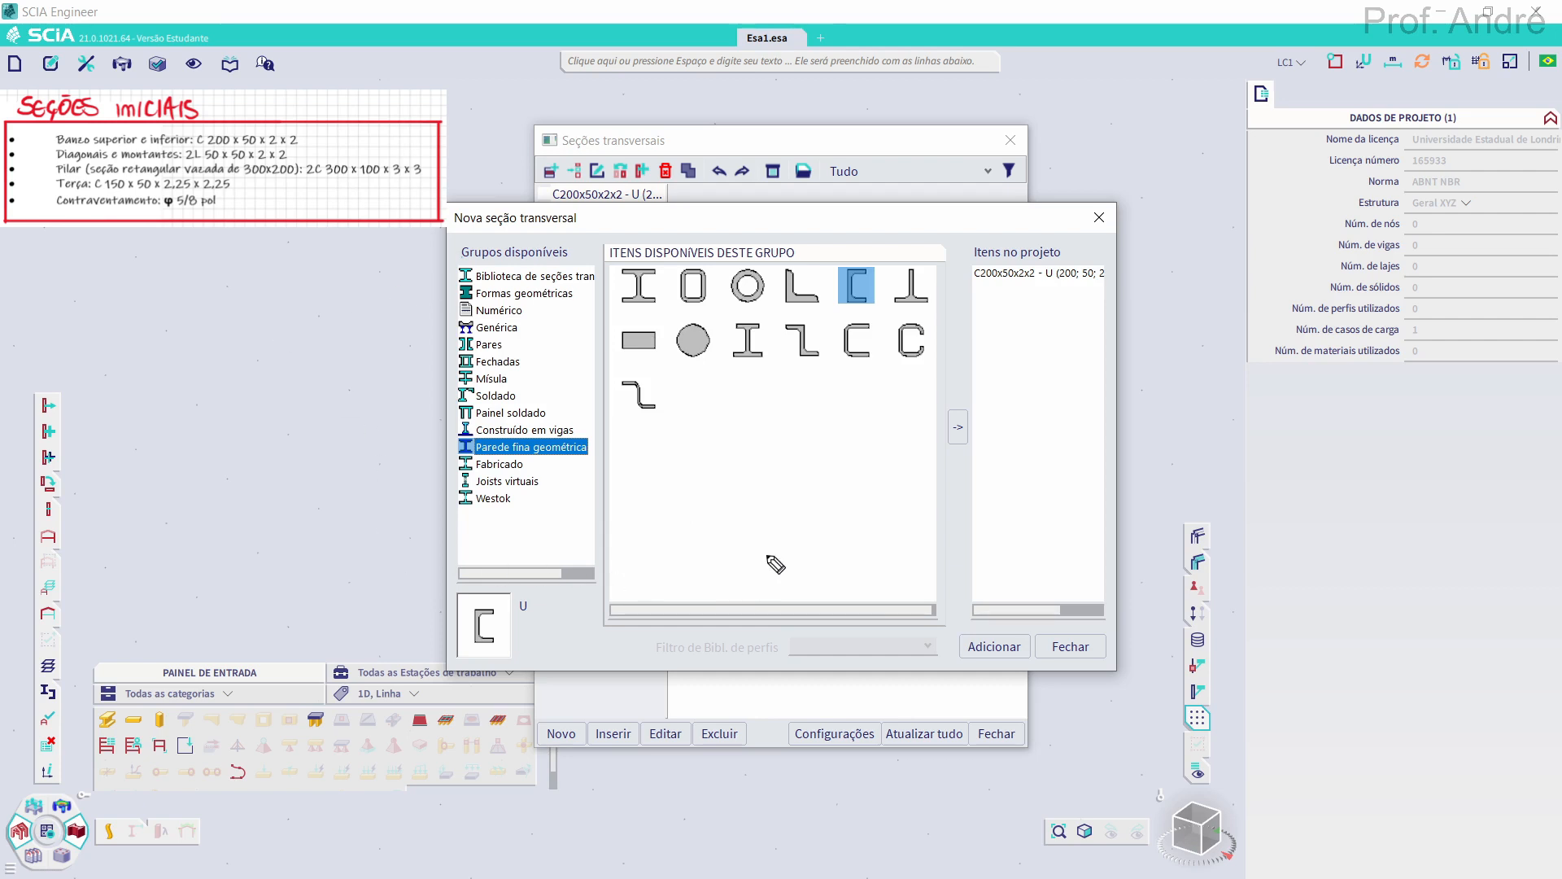
{"action": "left_click", "coordinate": [180, 533]}
{"action": "mouse_move", "coordinate": [172, 522]}
{"action": "left_mouse_down"}
{"action": "mouse_move", "coordinate": [172, 571]}
{"action": "mouse_move", "coordinate": [218, 572]}
{"action": "left_mouse_up"}
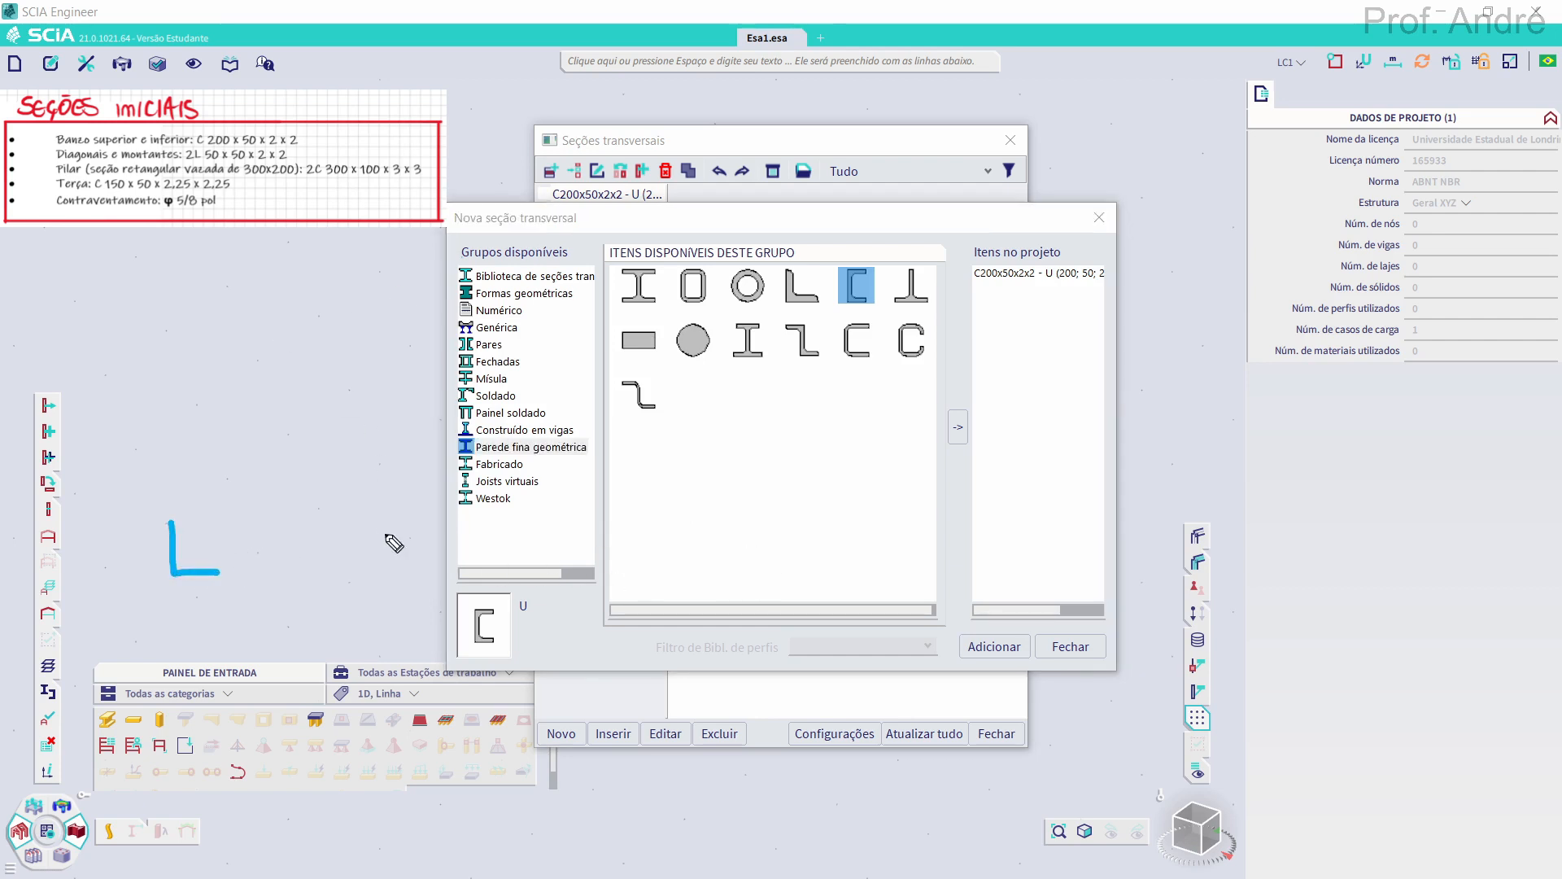
{"action": "mouse_move", "coordinate": [349, 524]}
{"action": "left_mouse_down"}
{"action": "mouse_move", "coordinate": [349, 579]}
{"action": "mouse_move", "coordinate": [308, 577]}
{"action": "left_mouse_up"}
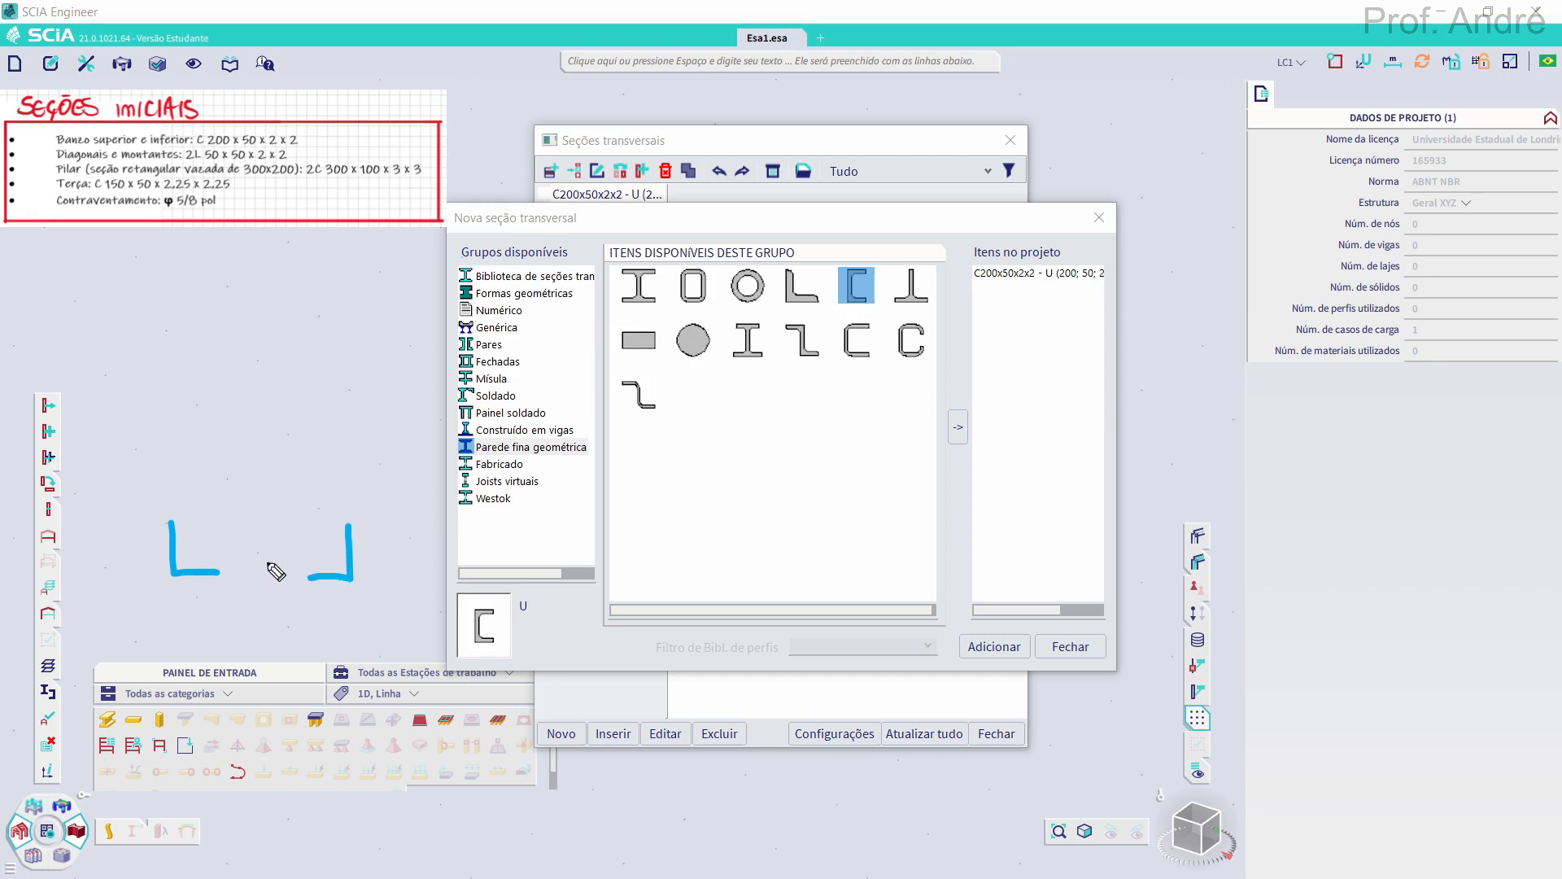
{"action": "mouse_move", "coordinate": [167, 617]}
{"action": "left_mouse_down"}
{"action": "mouse_move", "coordinate": [169, 631]}
{"action": "mouse_move", "coordinate": [362, 639]}
{"action": "left_mouse_up"}
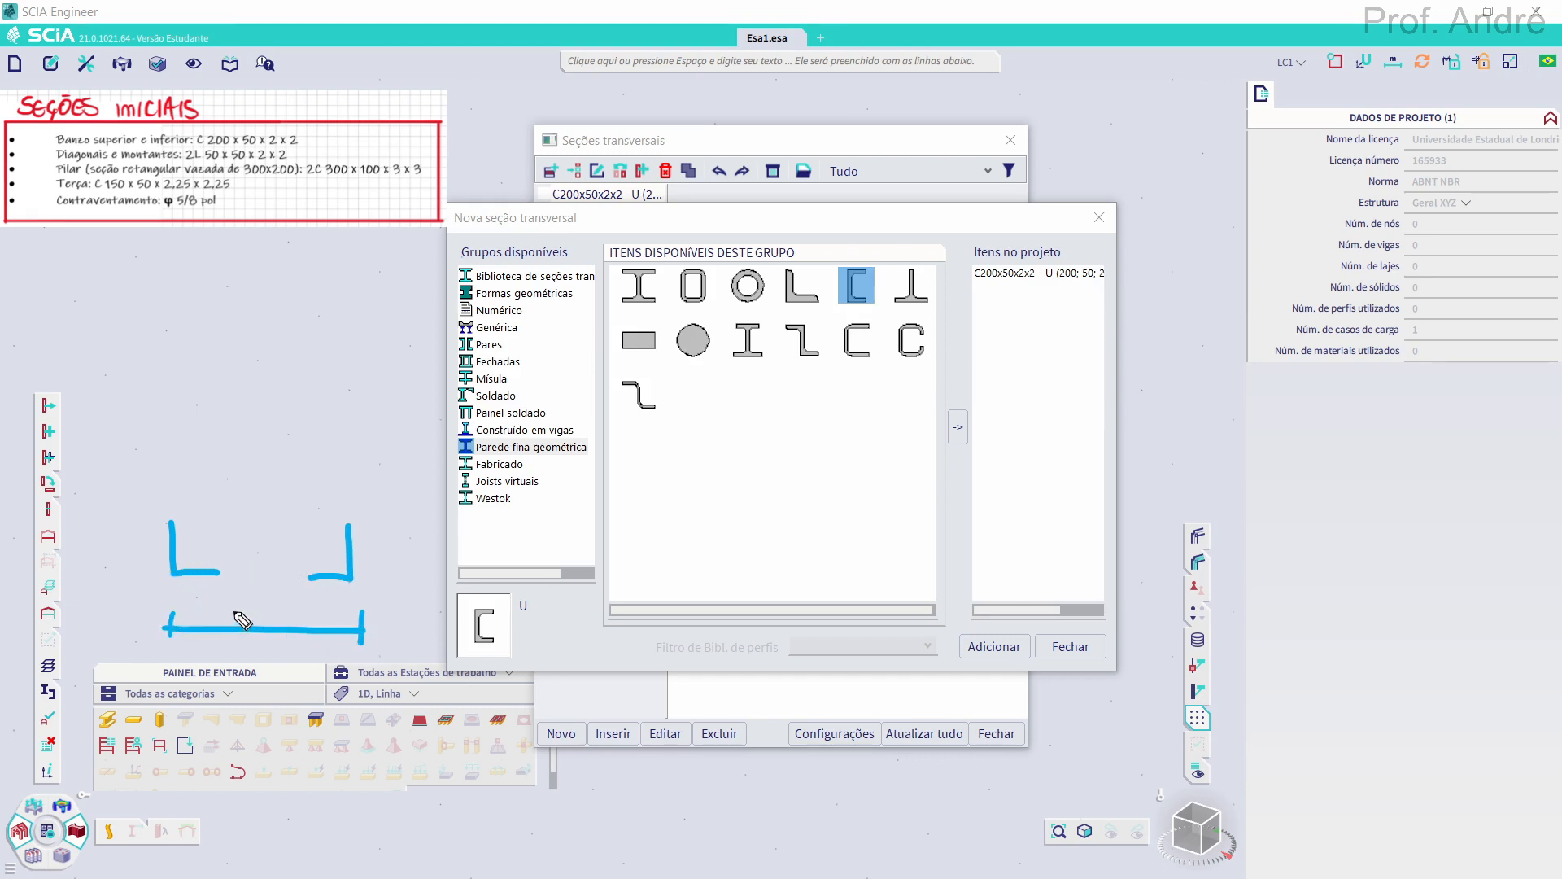
{"action": "mouse_move", "coordinate": [228, 606]}
{"action": "left_mouse_down"}
{"action": "mouse_move", "coordinate": [249, 621]}
{"action": "mouse_move", "coordinate": [278, 609]}
{"action": "left_mouse_up"}
{"action": "mouse_move", "coordinate": [386, 518]}
{"action": "left_mouse_down"}
{"action": "mouse_move", "coordinate": [402, 517]}
{"action": "mouse_move", "coordinate": [395, 574]}
{"action": "mouse_move", "coordinate": [430, 546]}
{"action": "left_mouse_up"}
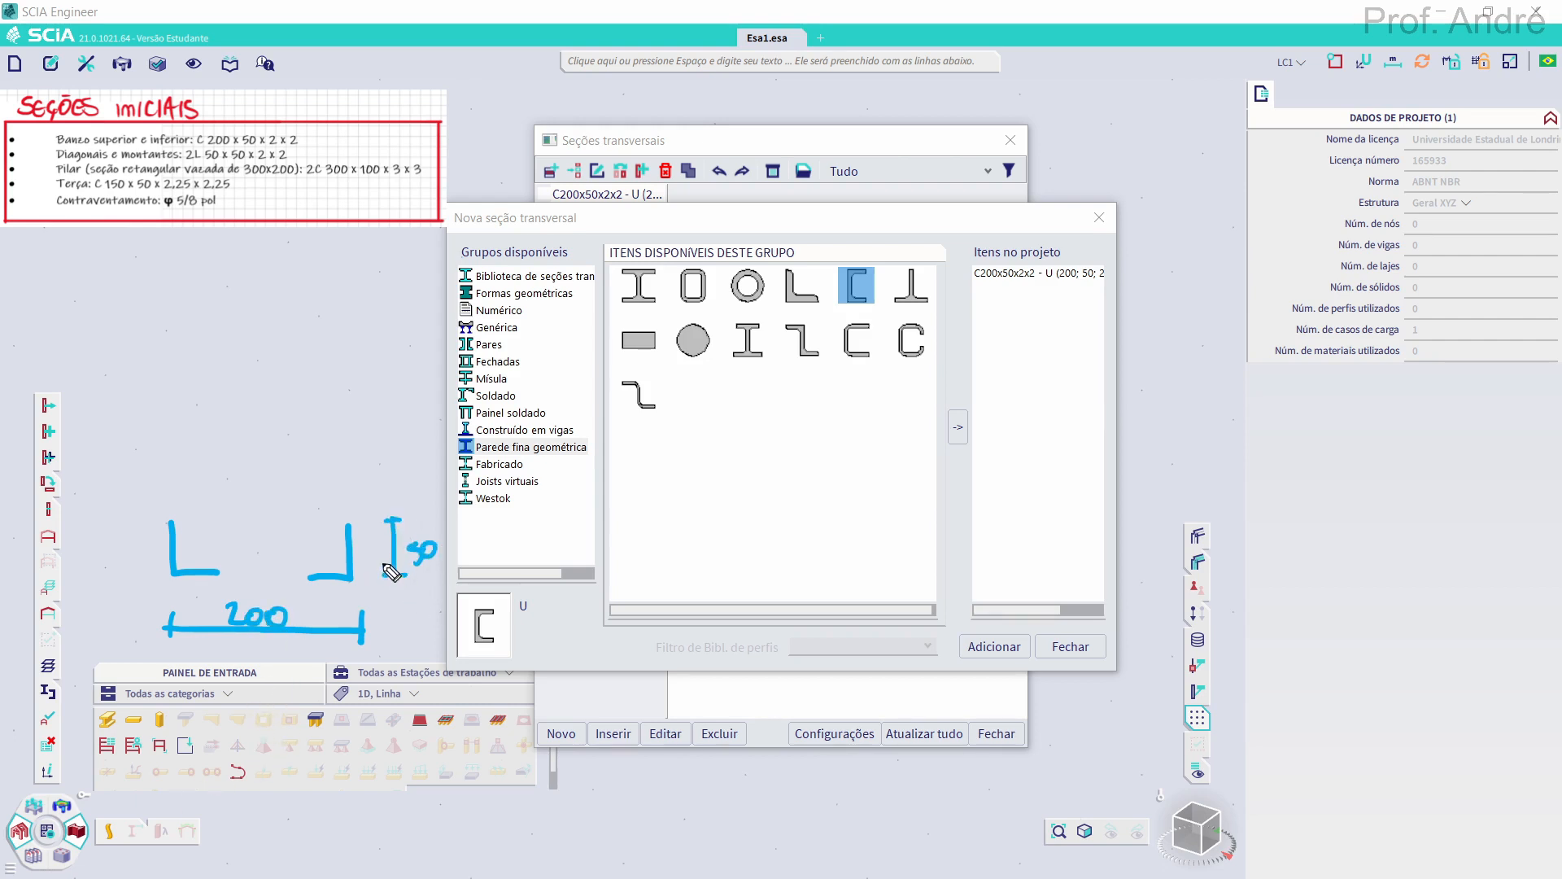
{"action": "mouse_move", "coordinate": [491, 330]}
{"action": "left_mouse_down"}
{"action": "mouse_move", "coordinate": [452, 362]}
{"action": "mouse_move", "coordinate": [506, 333]}
{"action": "left_mouse_up"}
{"action": "left_click_drag", "start_coordinate": [370, 396], "coordinate": [429, 361]}
{"action": "mouse_move", "coordinate": [394, 374]}
{"action": "left_mouse_down"}
{"action": "mouse_move", "coordinate": [422, 377]}
{"action": "mouse_move", "coordinate": [413, 391]}
{"action": "left_mouse_up"}
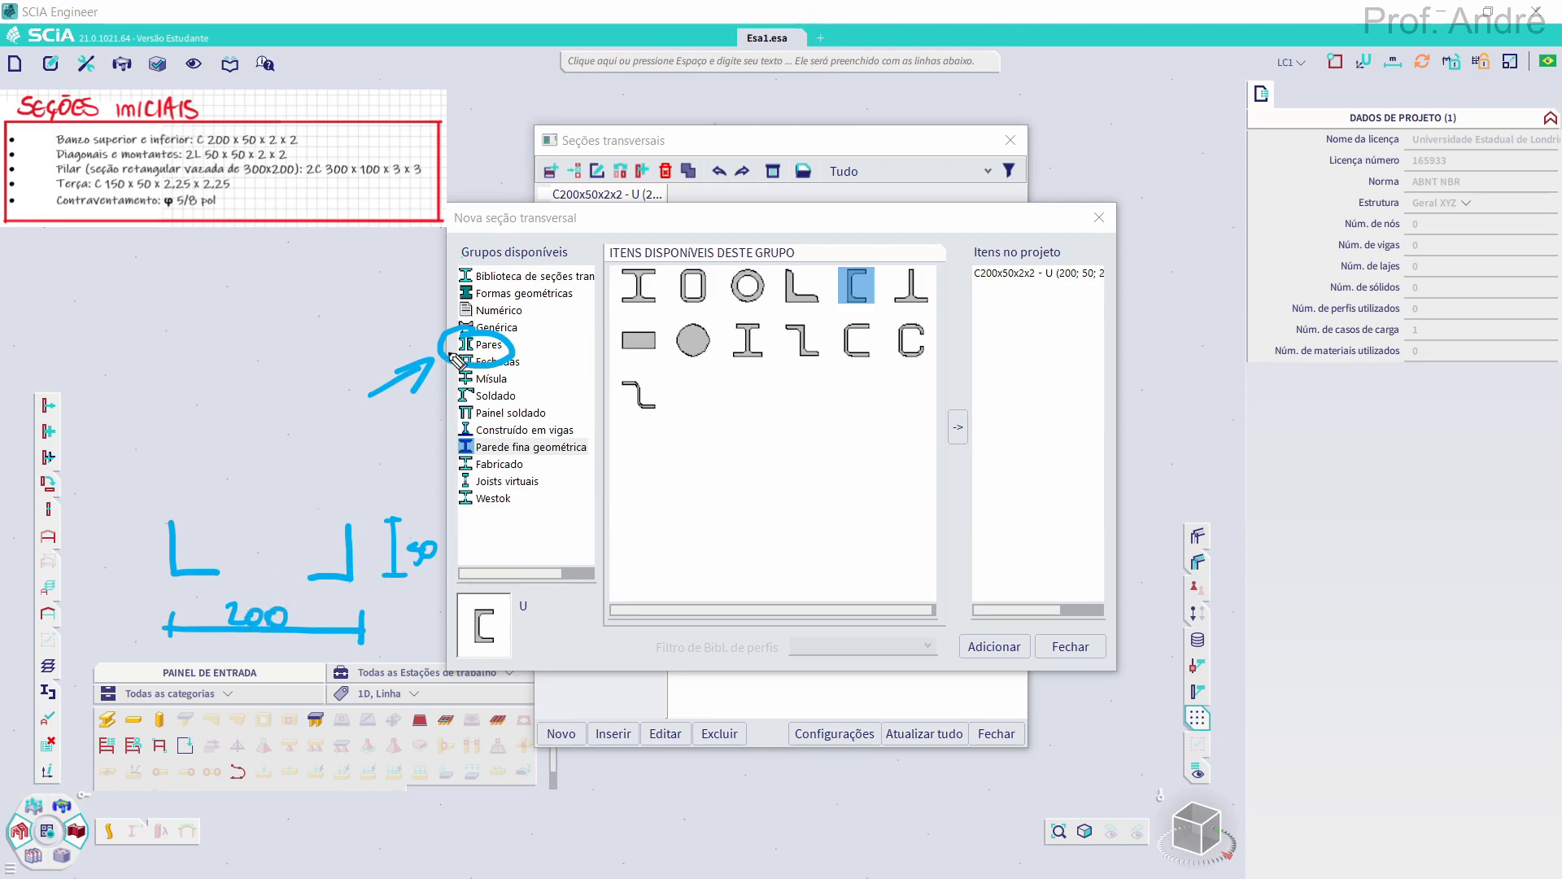
{"action": "mouse_move", "coordinate": [421, 386]}
{"action": "left_mouse_down"}
{"action": "mouse_move", "coordinate": [423, 371]}
{"action": "mouse_move", "coordinate": [400, 488]}
{"action": "mouse_move", "coordinate": [340, 544]}
{"action": "mouse_move", "coordinate": [329, 637]}
{"action": "mouse_move", "coordinate": [310, 622]}
{"action": "mouse_move", "coordinate": [169, 624]}
{"action": "mouse_move", "coordinate": [203, 540]}
{"action": "left_mouse_up"}
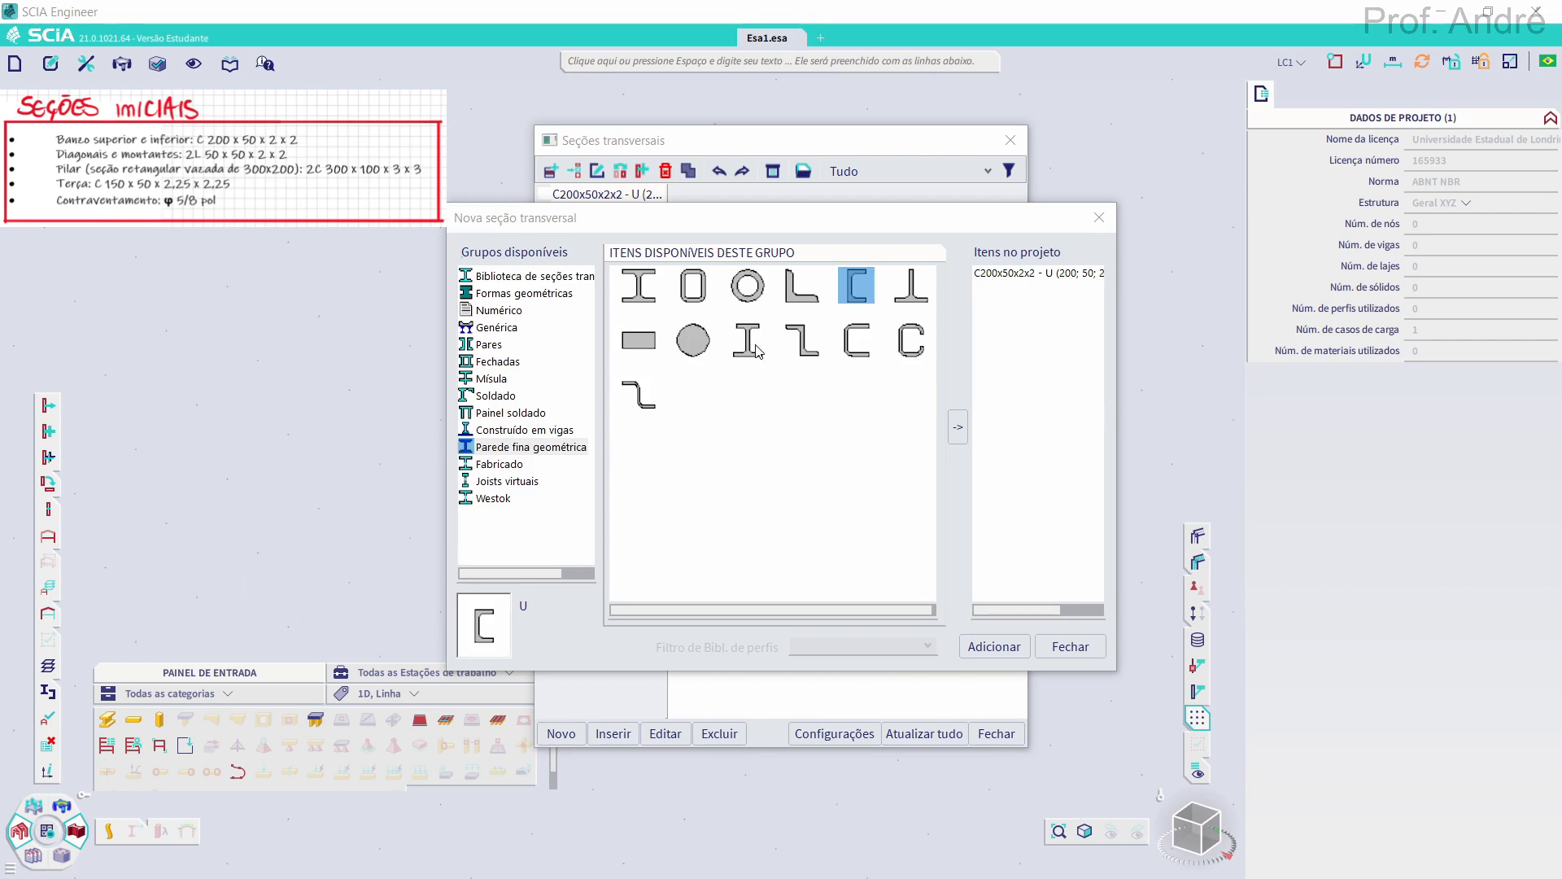
Add a general cross-section from the Genérica group and maximize its section editor
{"action": "left_click", "coordinate": [466, 330]}
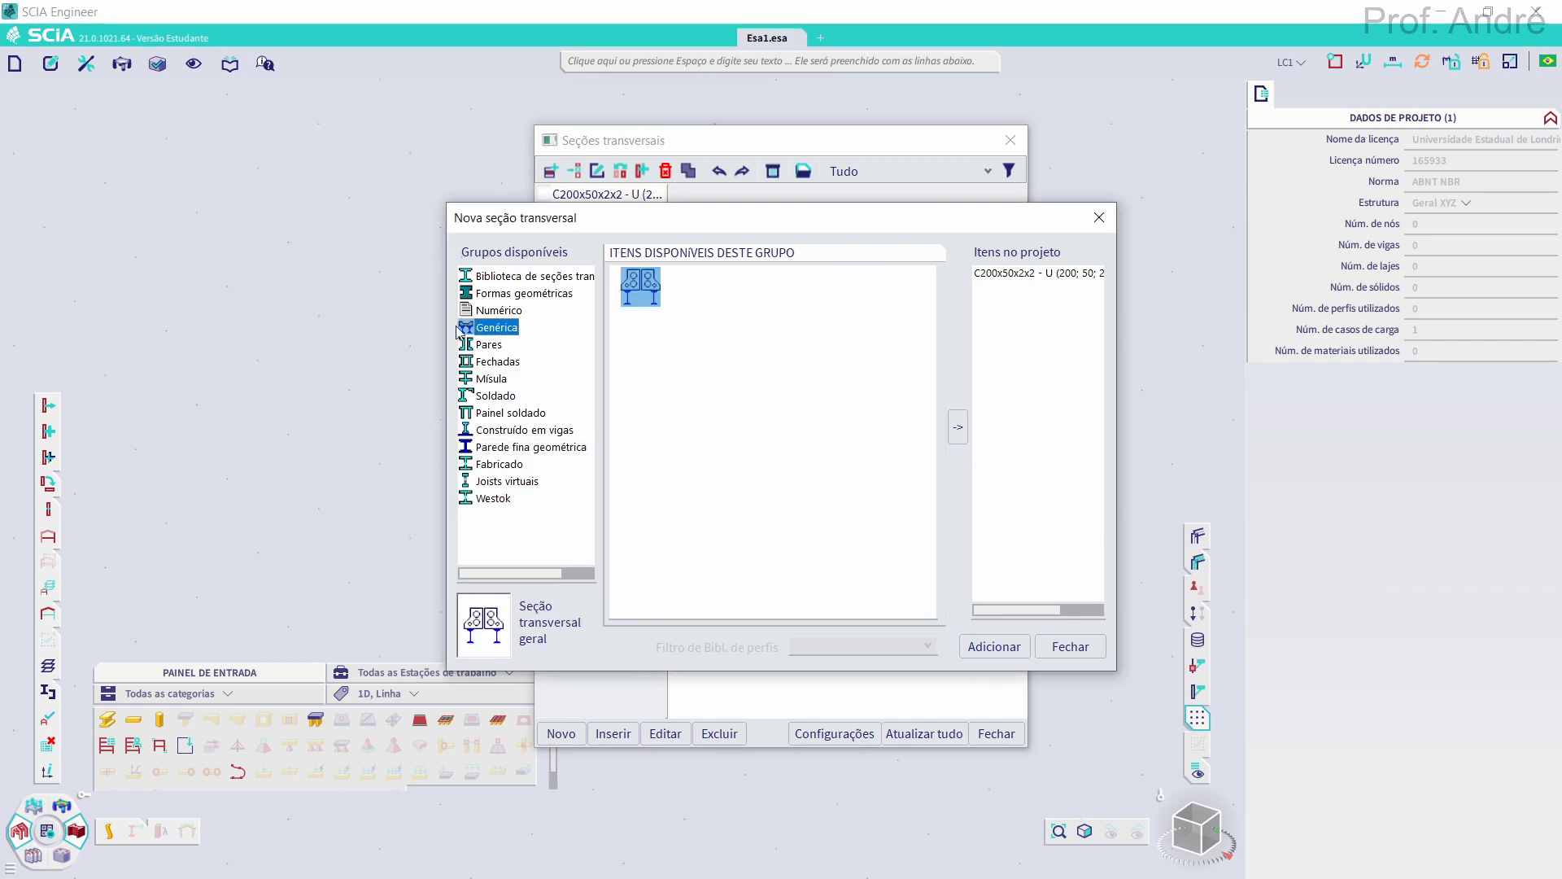
{"action": "left_click", "coordinate": [987, 650]}
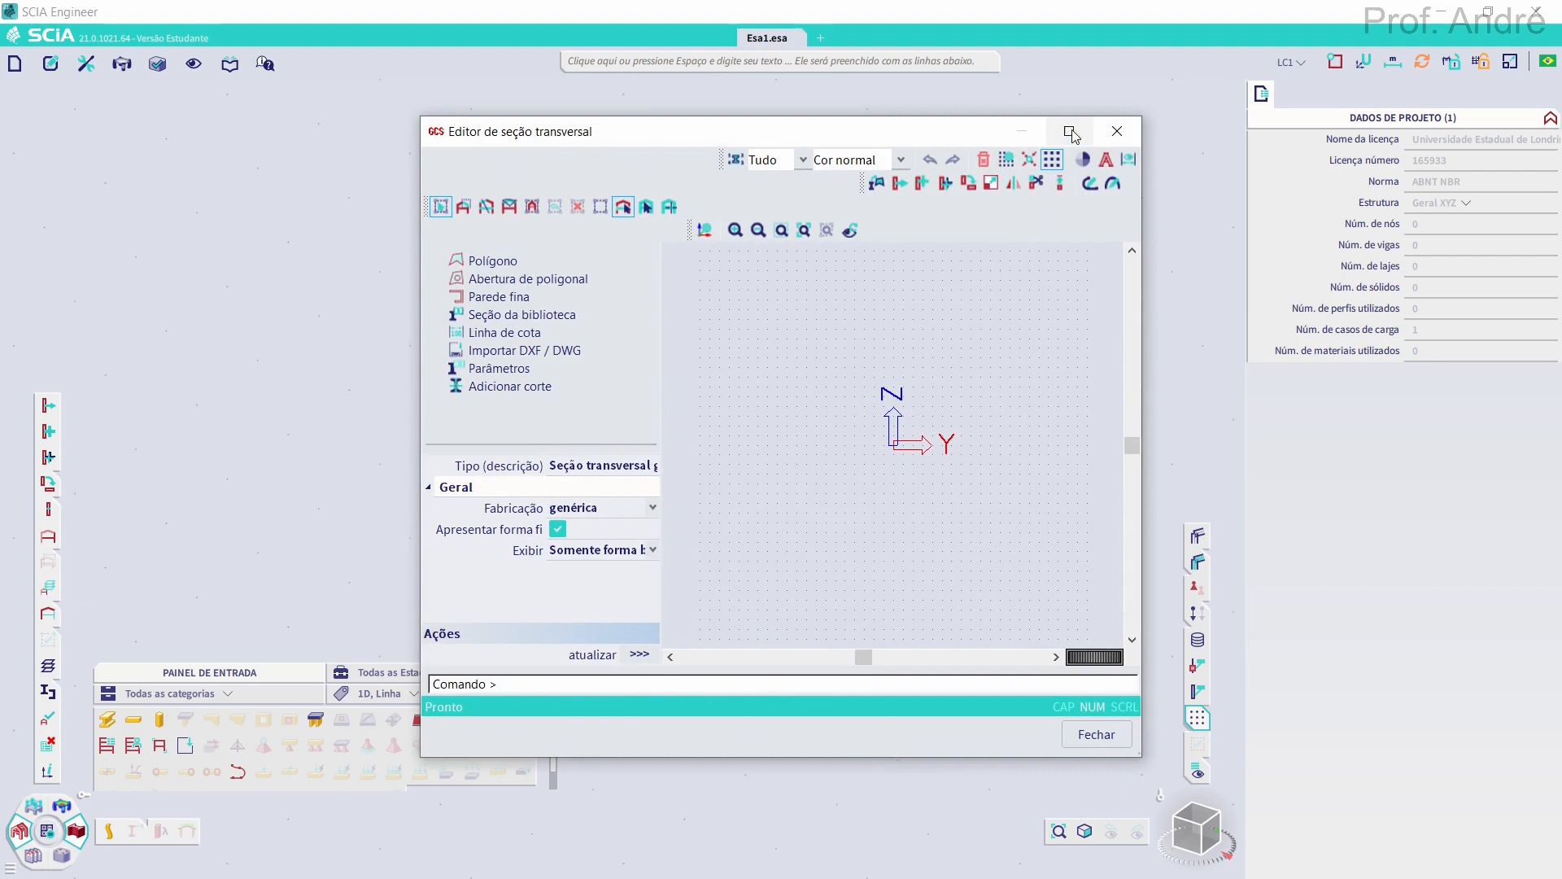
{"action": "left_click", "coordinate": [1071, 132]}
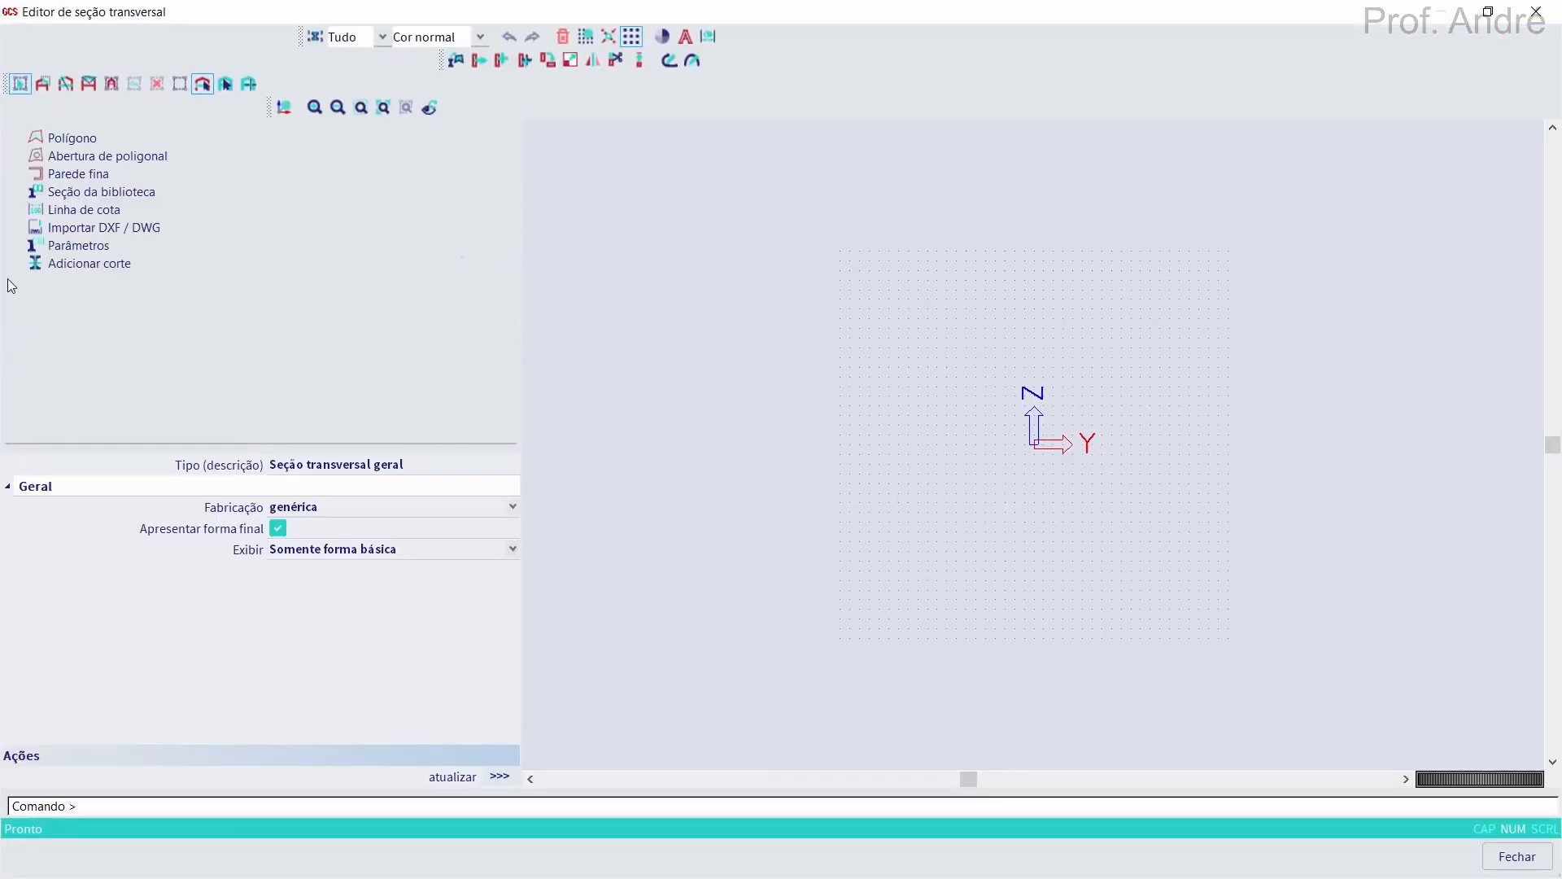
Start a Parede fina element in A36 with a thickness of 2 mm and centred alignment
{"action": "mouse_move", "coordinate": [67, 176]}
{"action": "left_click", "coordinate": [153, 205]}
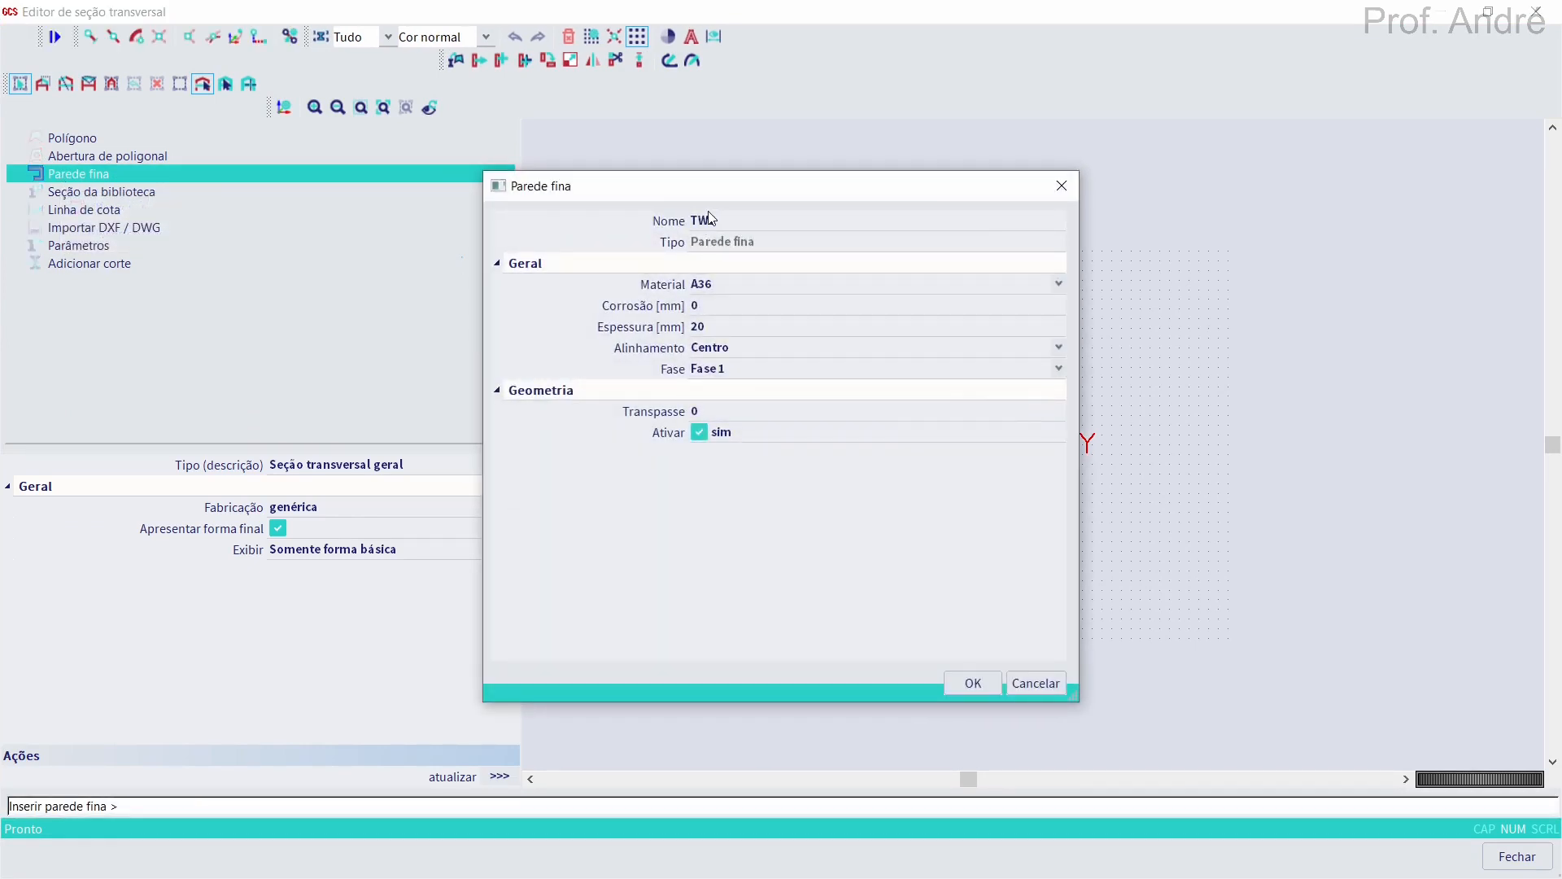
{"action": "left_click", "coordinate": [715, 329]}
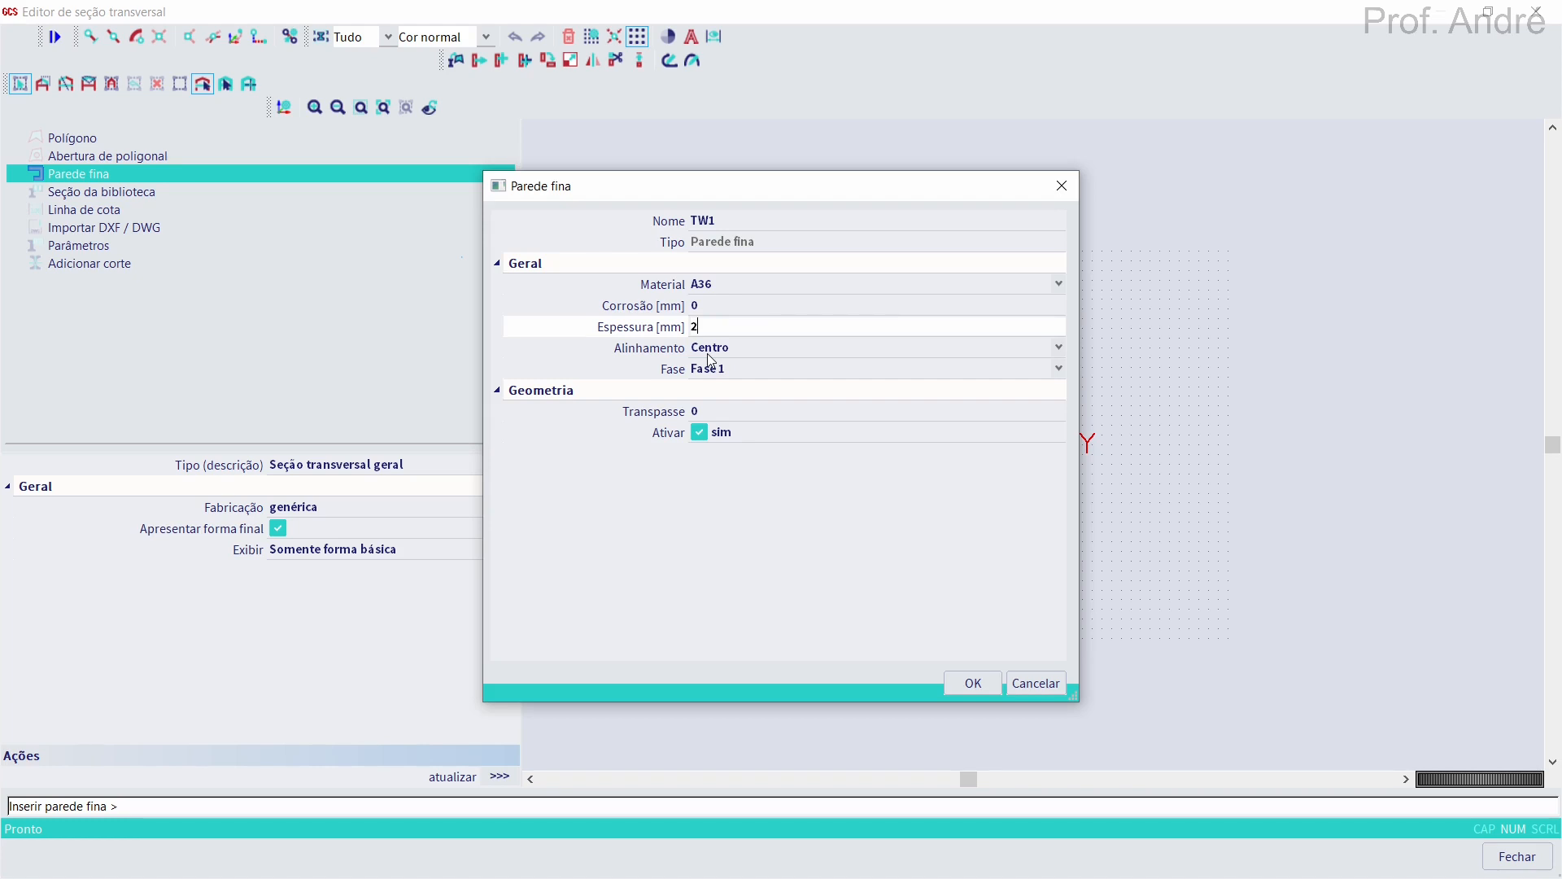
{"action": "left_click", "coordinate": [971, 690]}
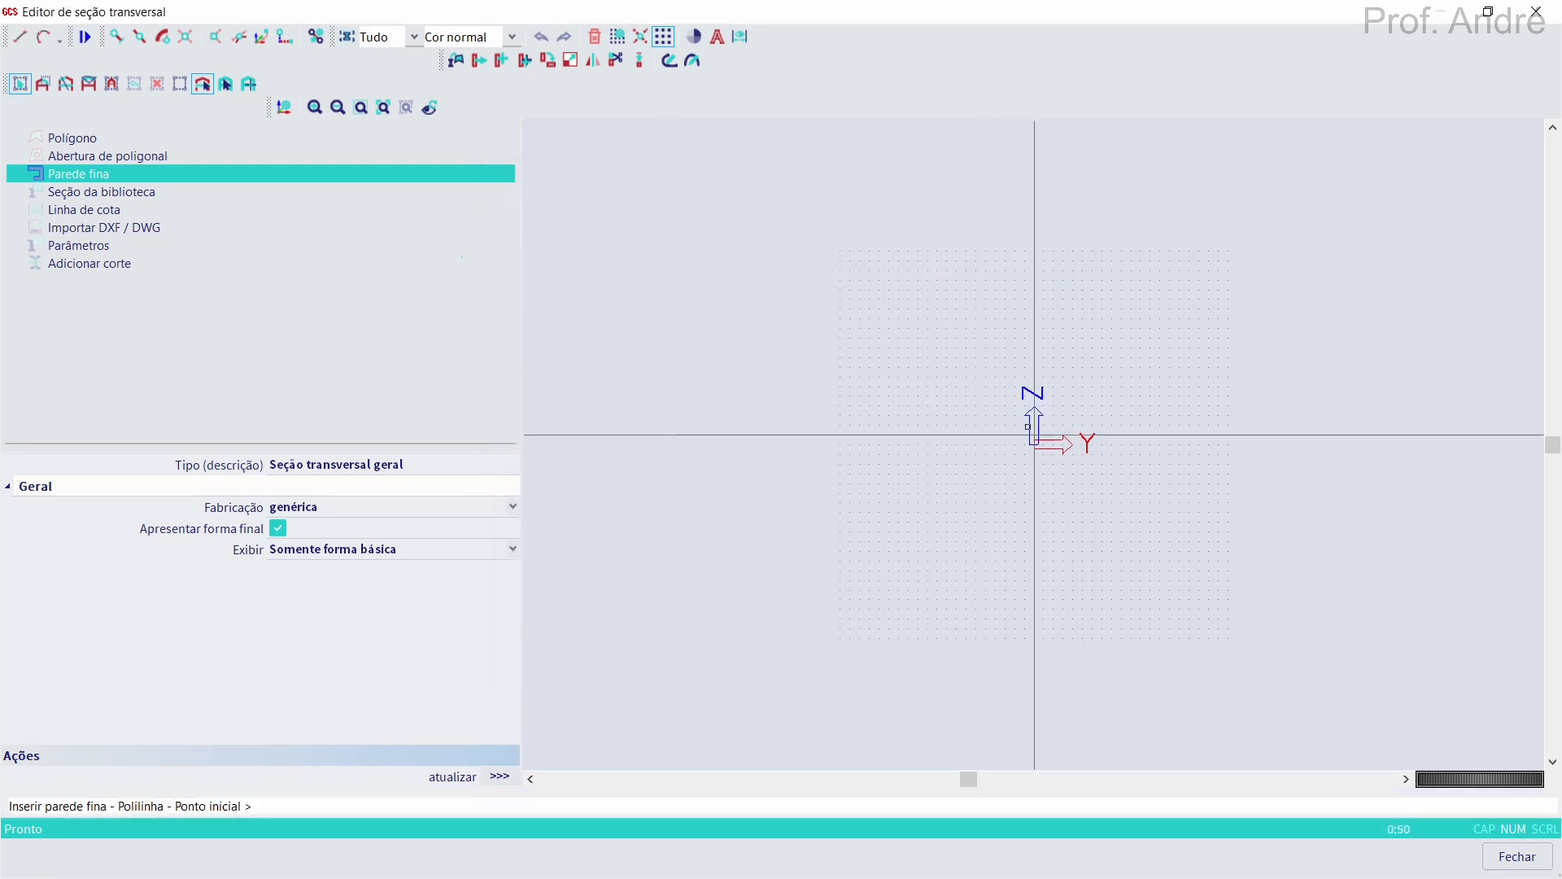
Draw an L-shaped thin wall through points (-99, 50), (-99, 0) and (-49, 0), and finish the polyline
{"action": "scroll", "coordinate": [1063, 434], "scroll_direction": "up", "scroll_amount": 3}
{"action": "scroll", "coordinate": [971, 498], "scroll_direction": "up", "scroll_amount": 3}
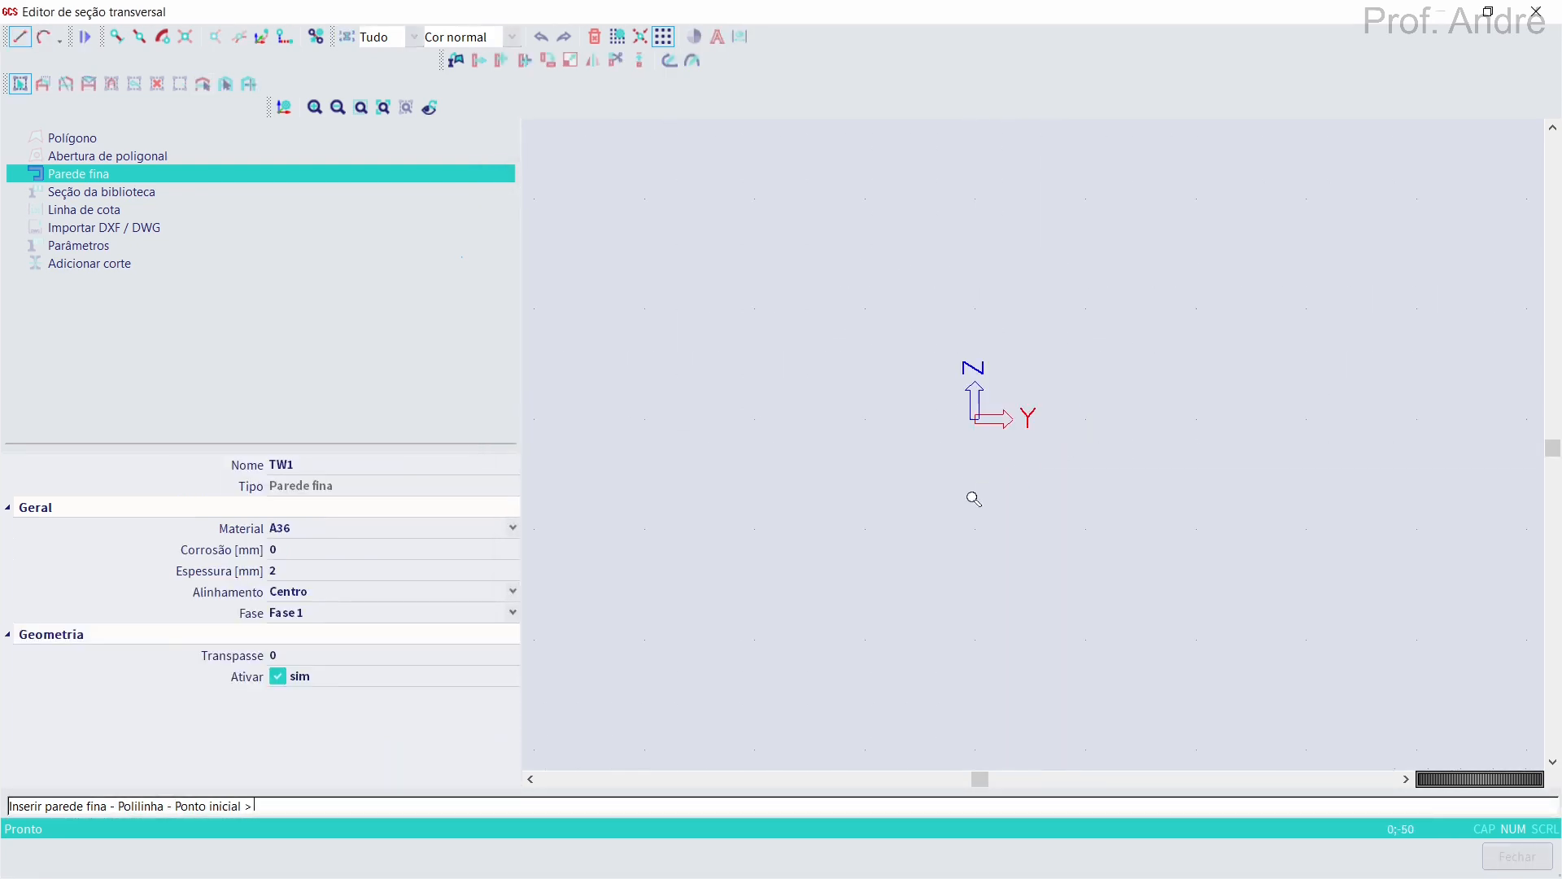
{"action": "scroll", "coordinate": [963, 448], "scroll_direction": "down", "scroll_amount": 4}
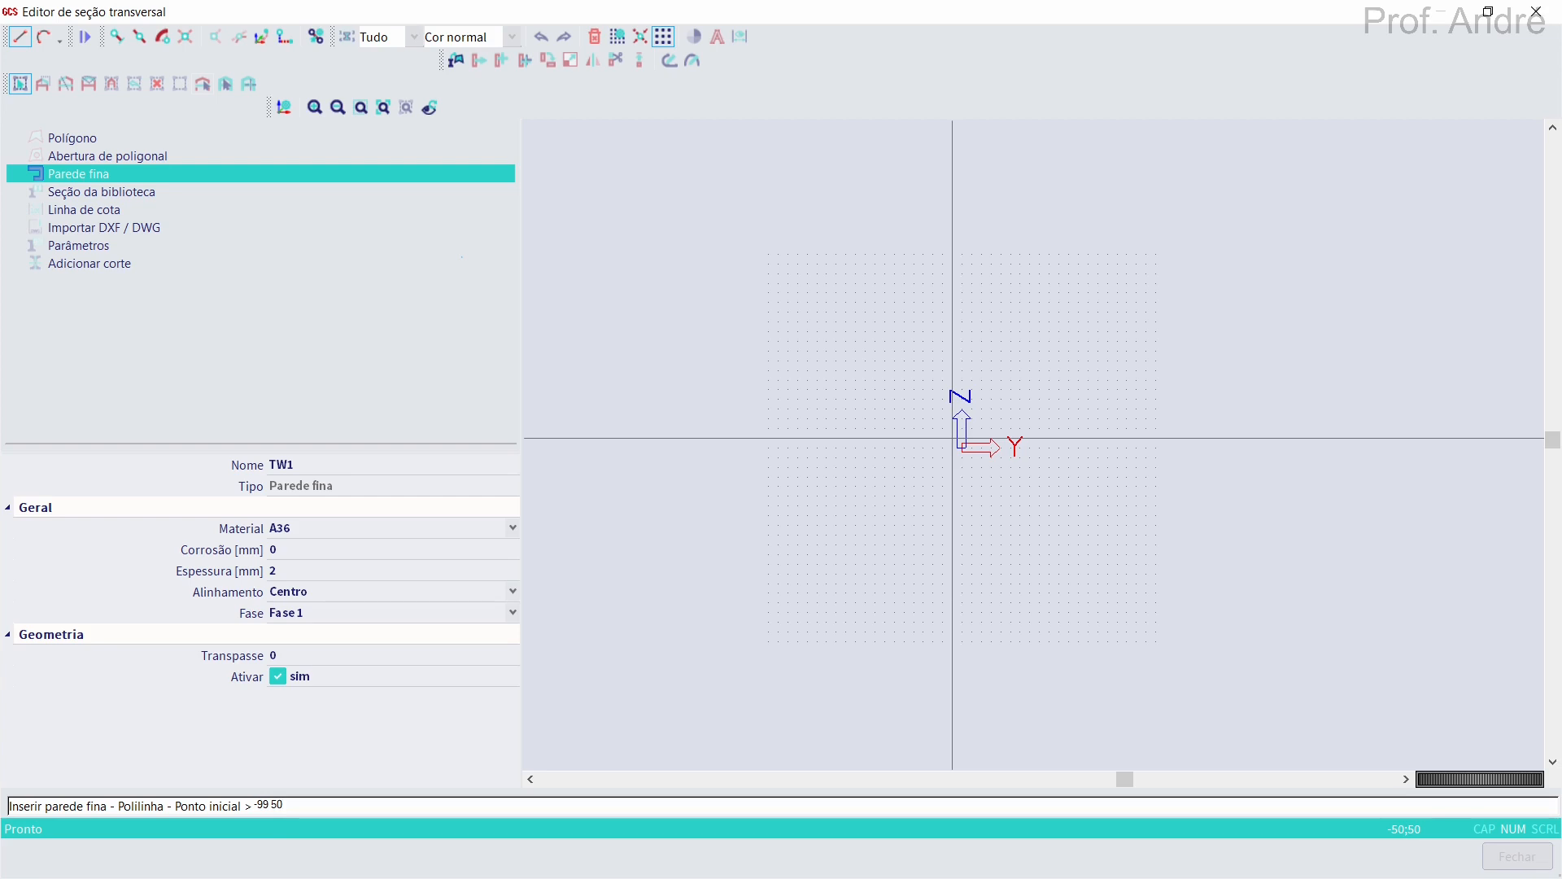
{"action": "key", "text": "Return"}
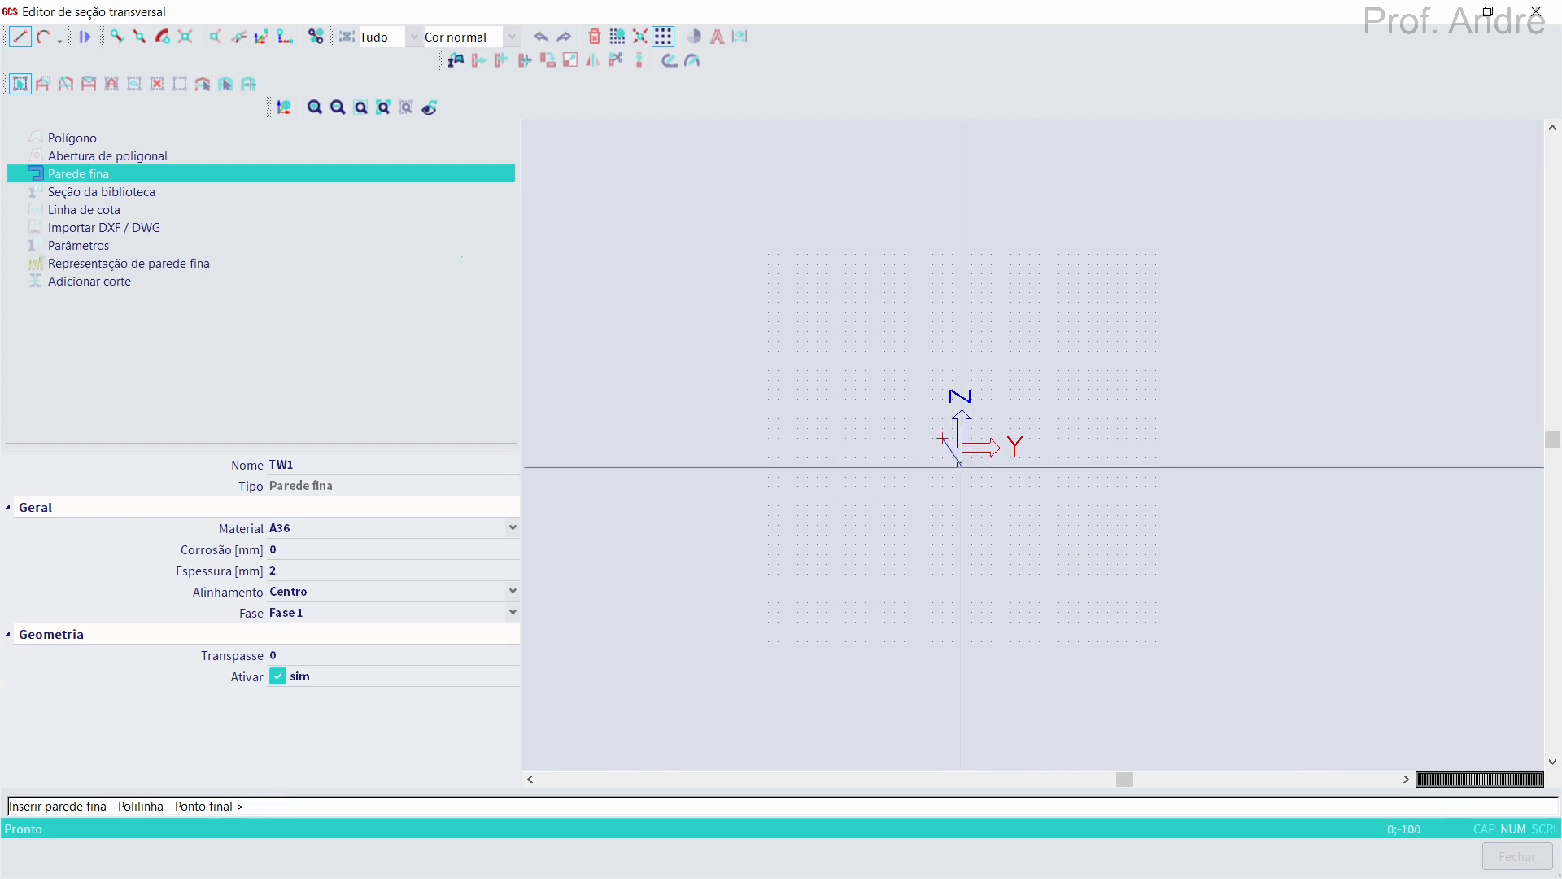
{"action": "scroll", "coordinate": [869, 414], "scroll_direction": "up", "scroll_amount": 3}
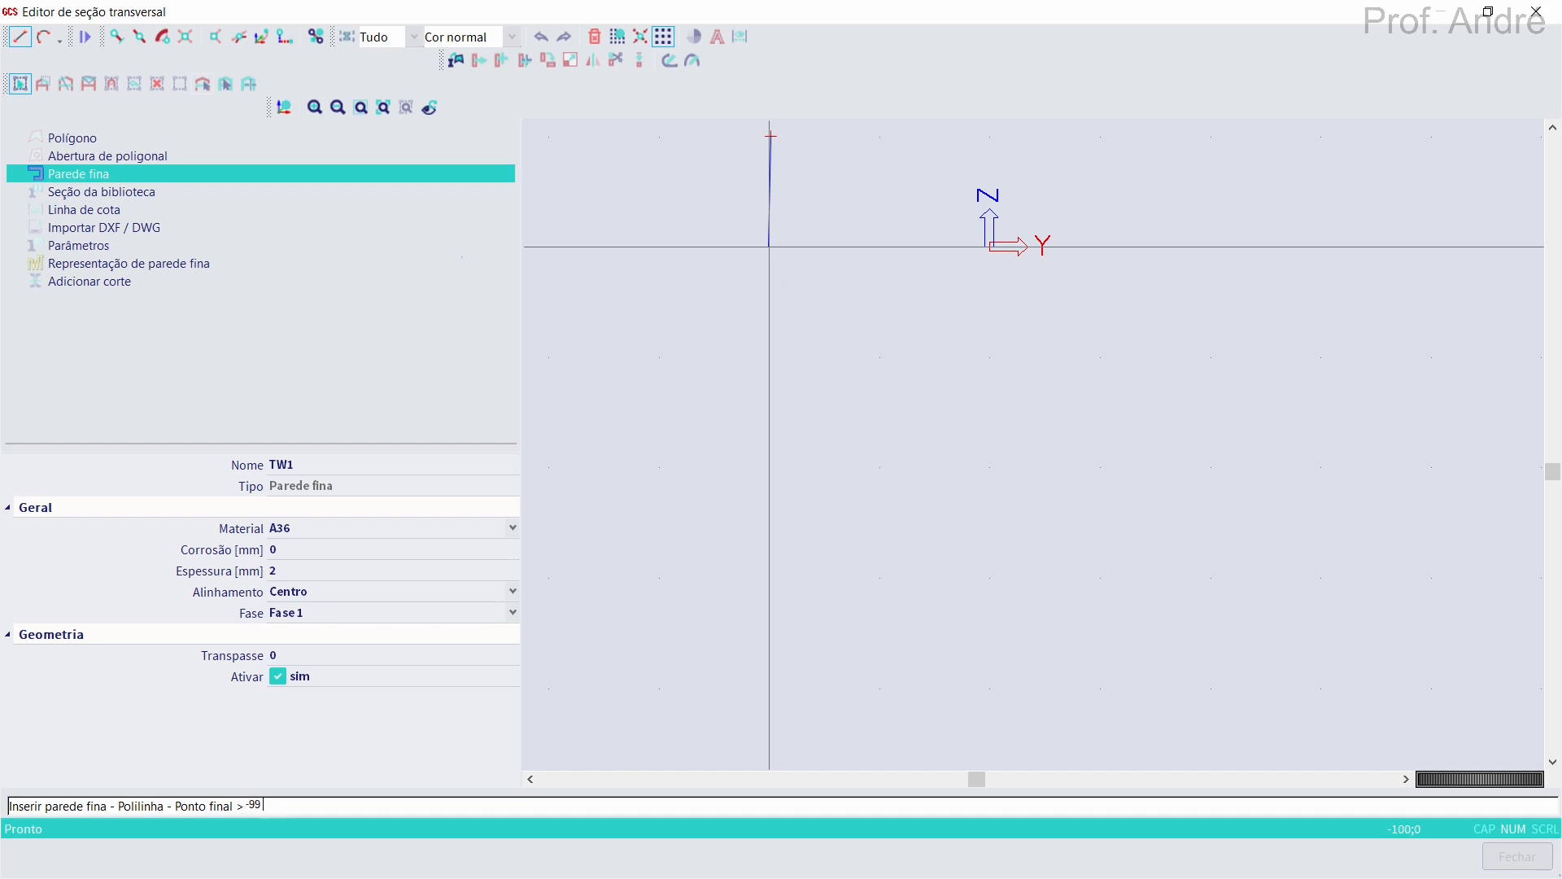
{"action": "type", "text": "-99 0"}
{"action": "key", "text": "Return"}
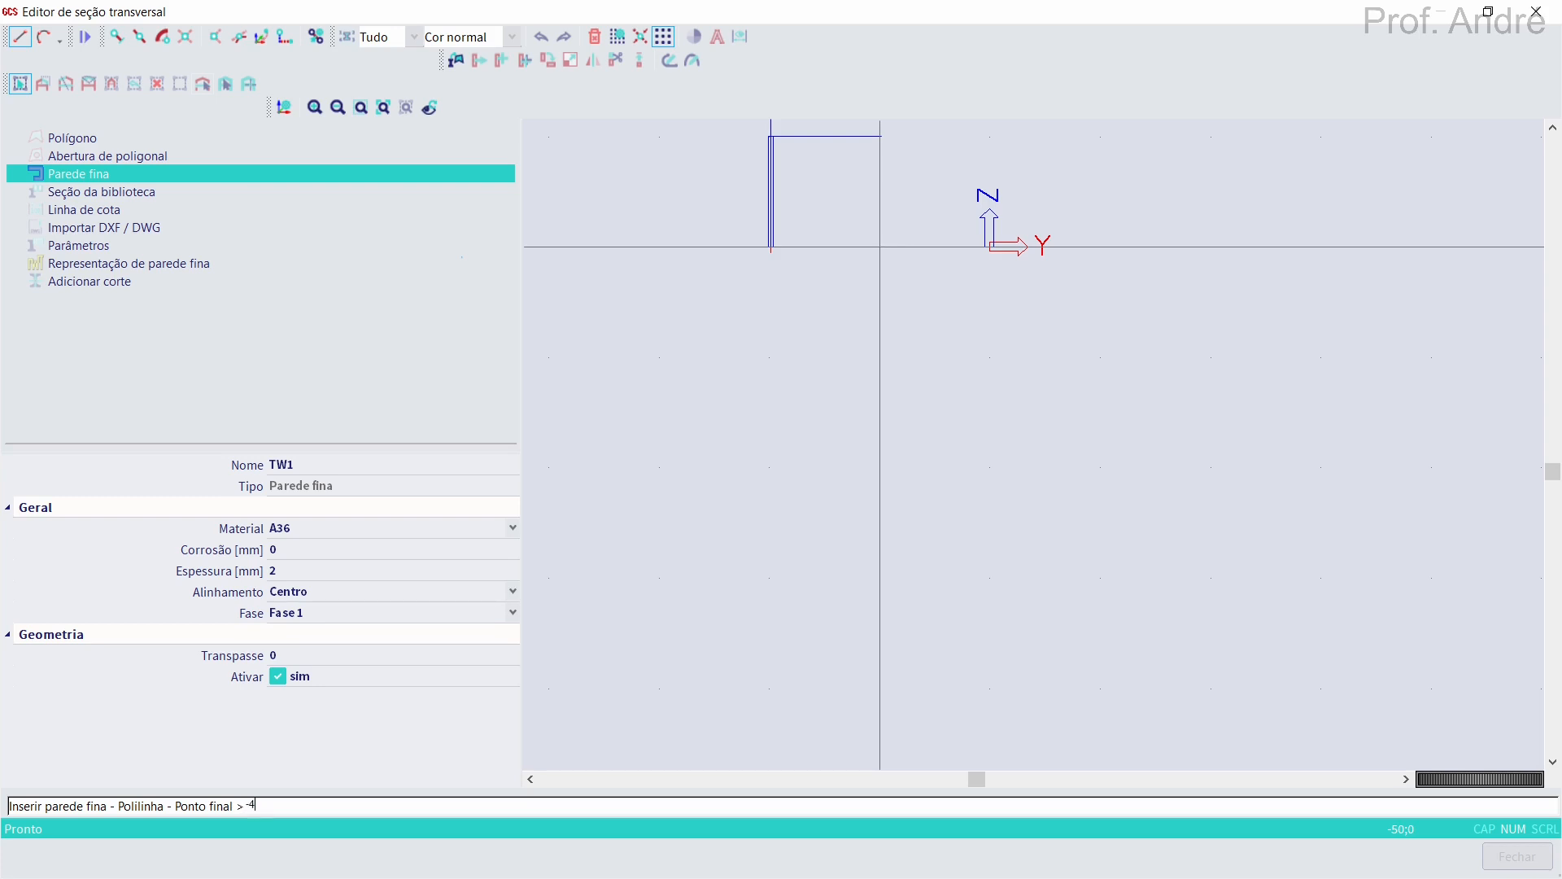
{"action": "type", "text": "-49 0"}
{"action": "key", "text": "Return"}
{"action": "key", "text": "Return"}
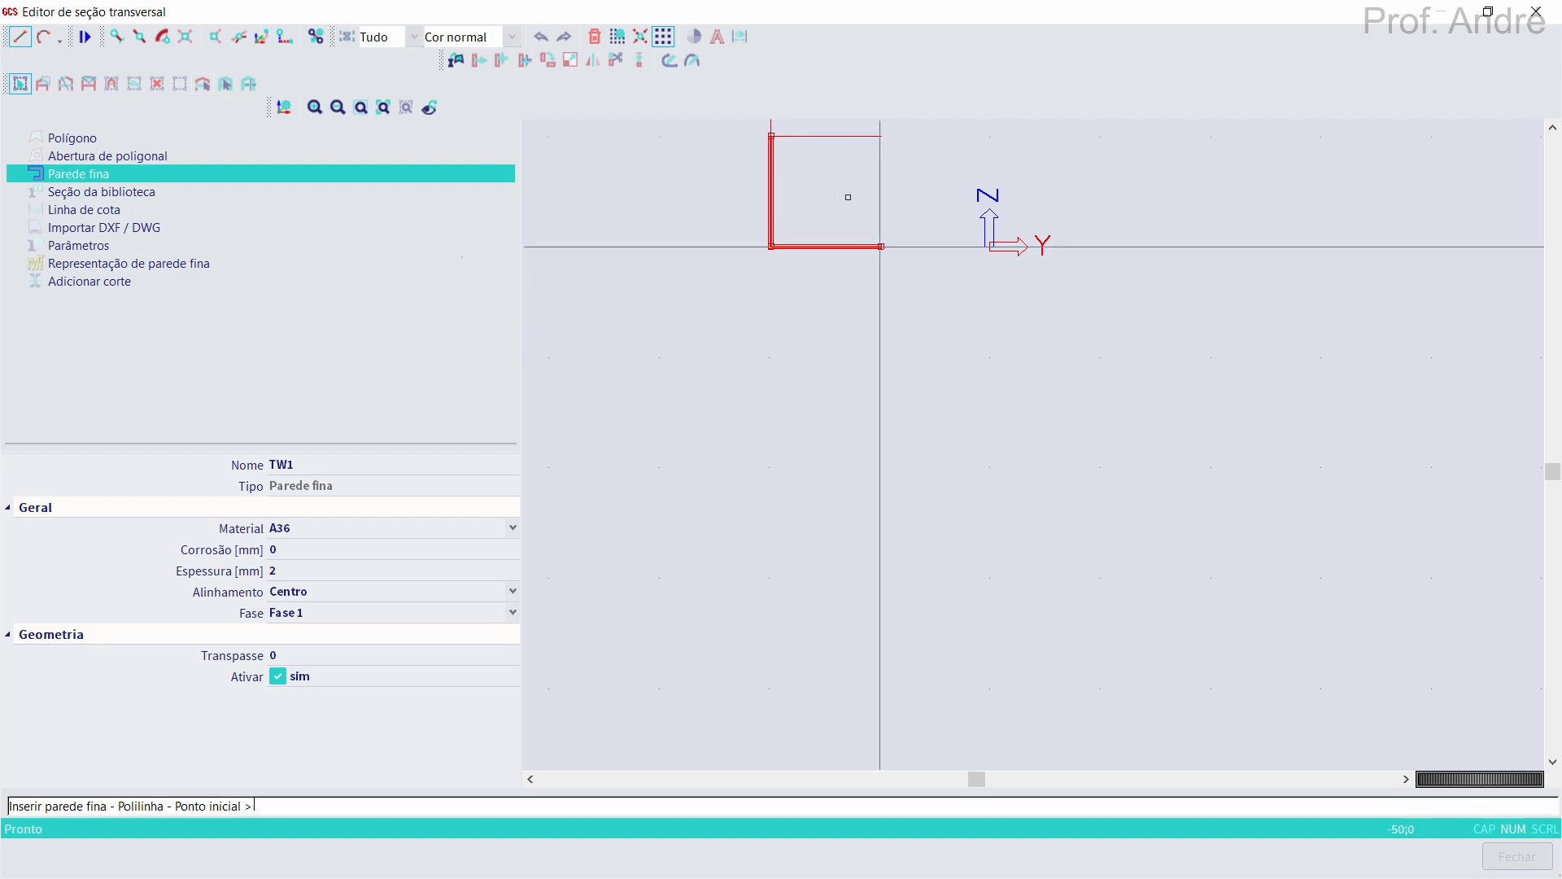
{"action": "middle_click_drag", "start_coordinate": [843, 181], "coordinate": [886, 322]}
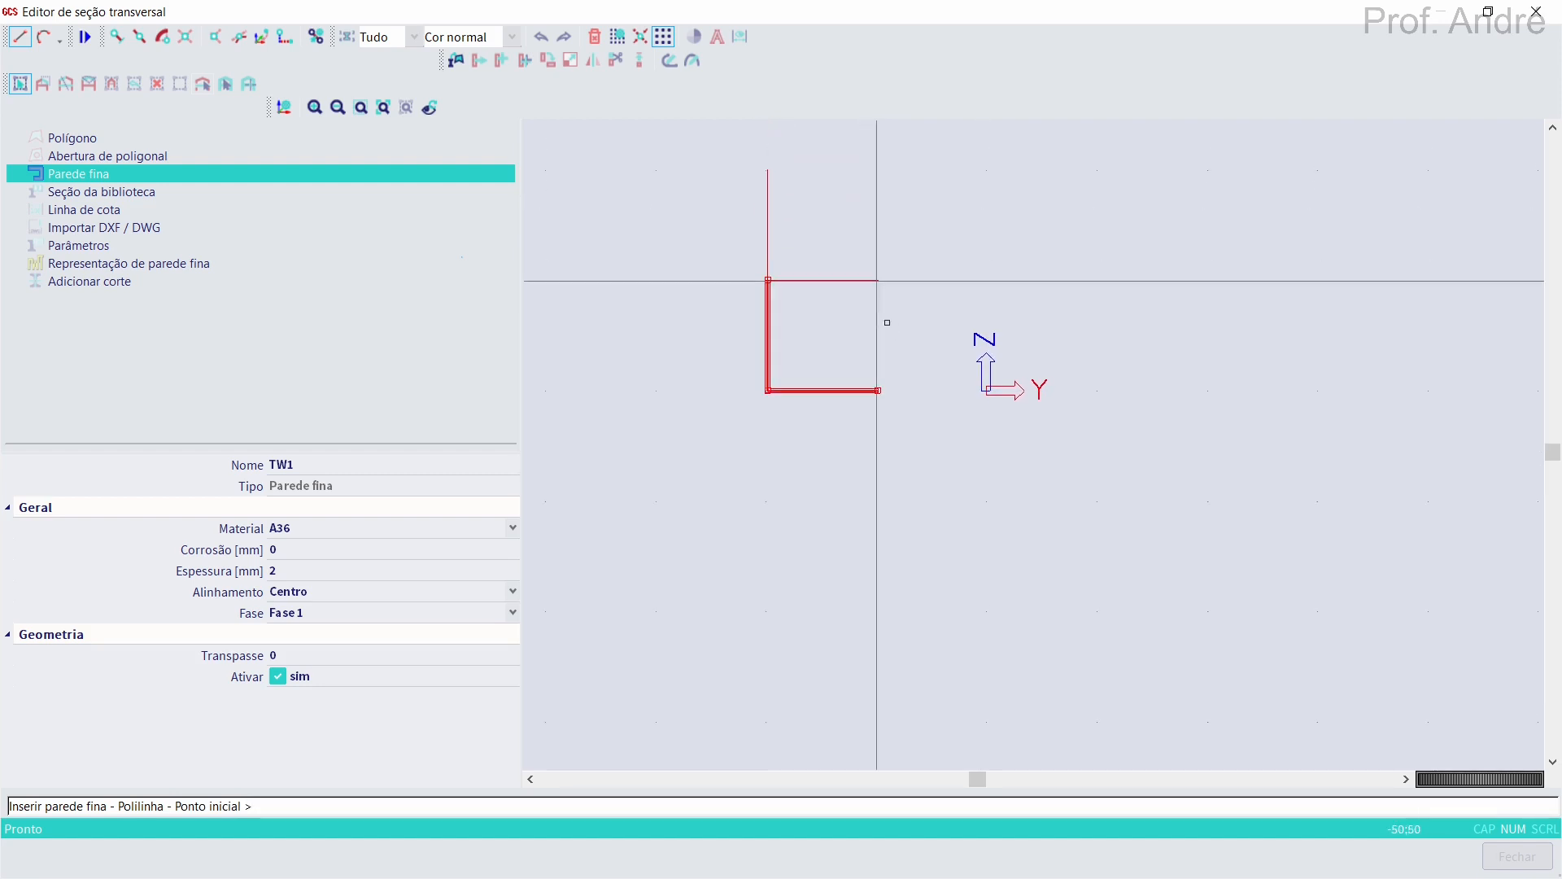
{"action": "key", "text": "Escape"}
Mirror the L-shaped thin wall about the vertical axis from (0, 0) to (0, 50), keeping the original
{"action": "left_click", "coordinate": [768, 323]}
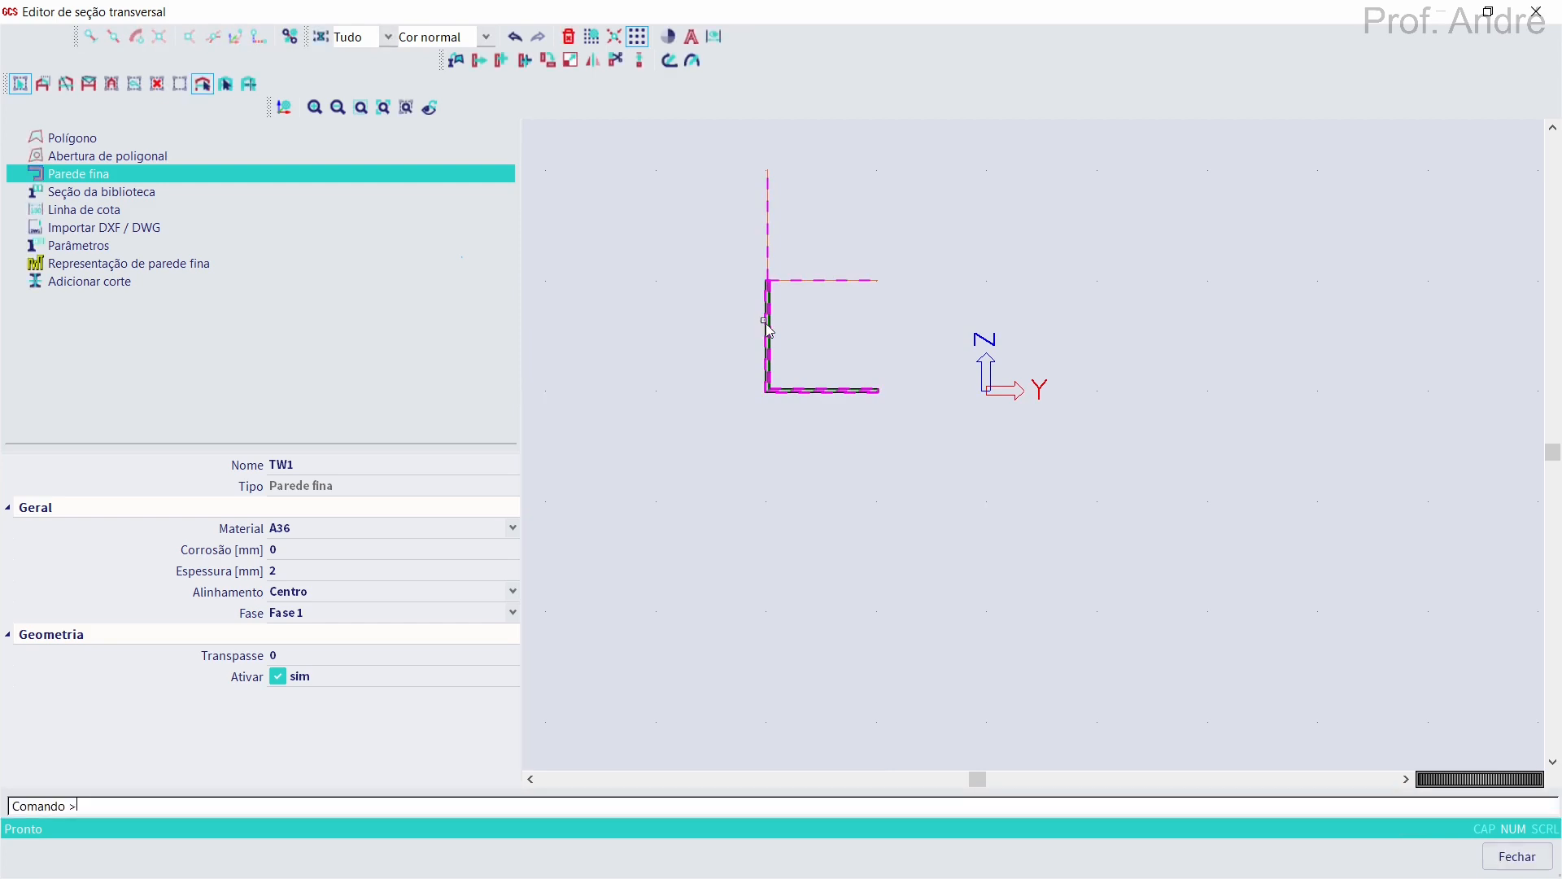
{"action": "right_click", "coordinate": [768, 330]}
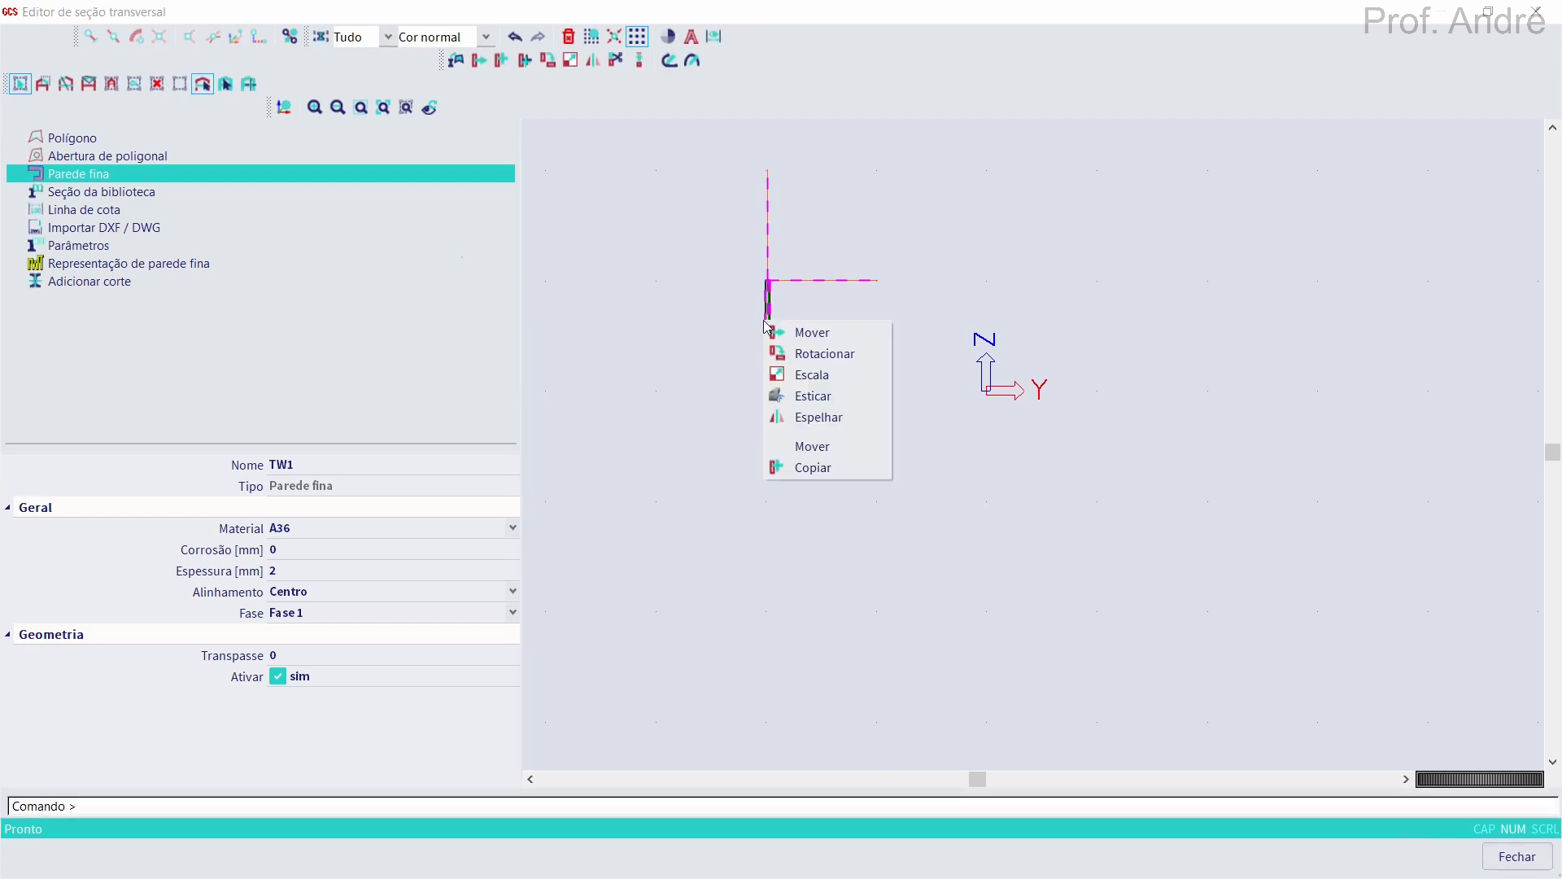
{"action": "left_click", "coordinate": [820, 421]}
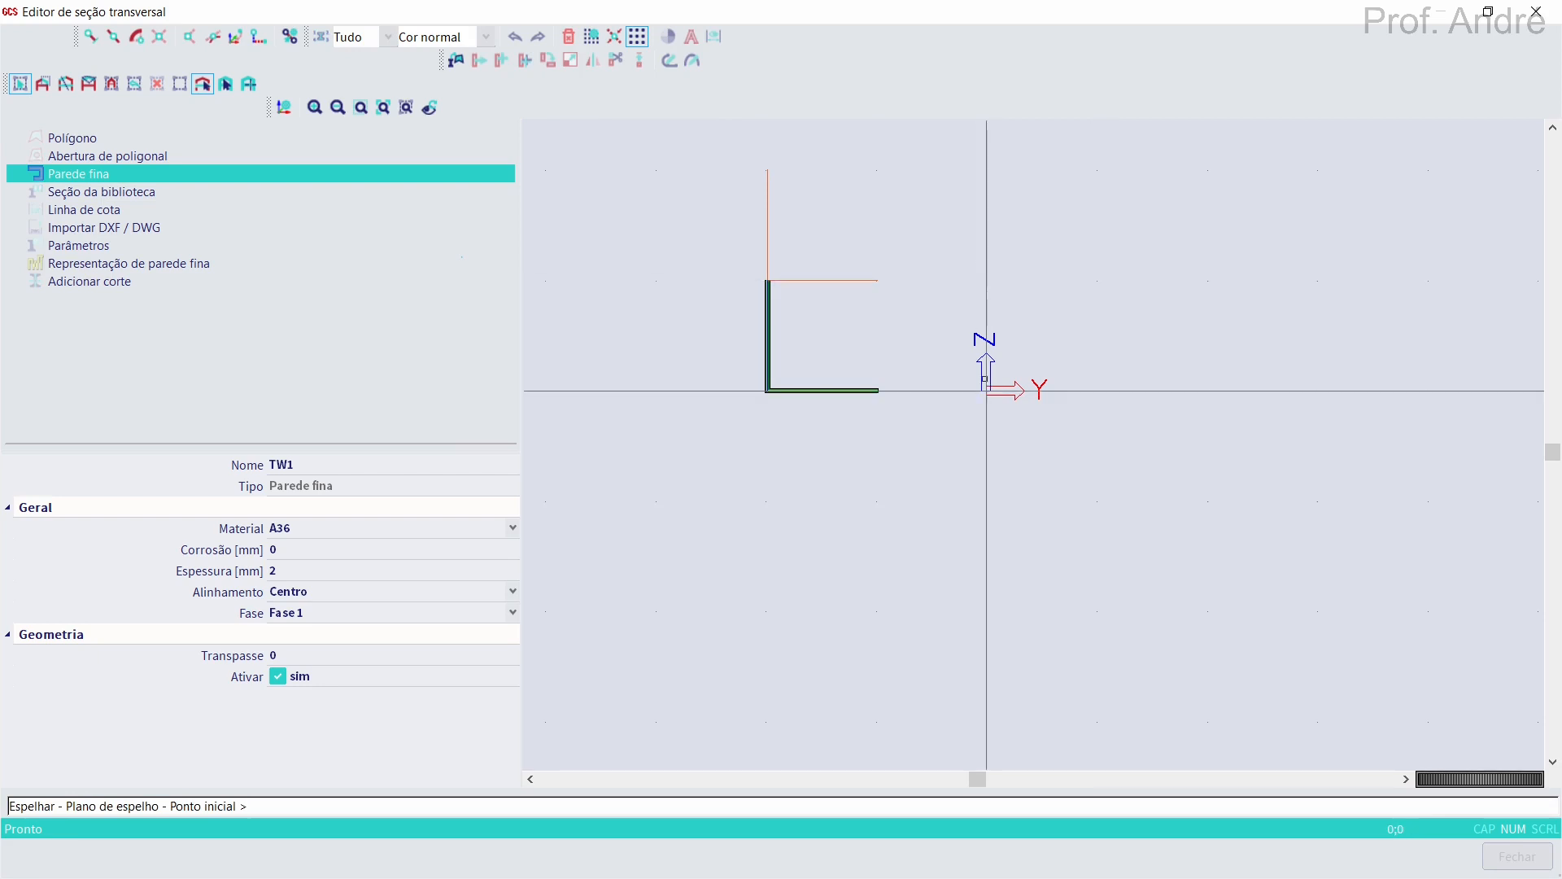
{"action": "left_click", "coordinate": [985, 386]}
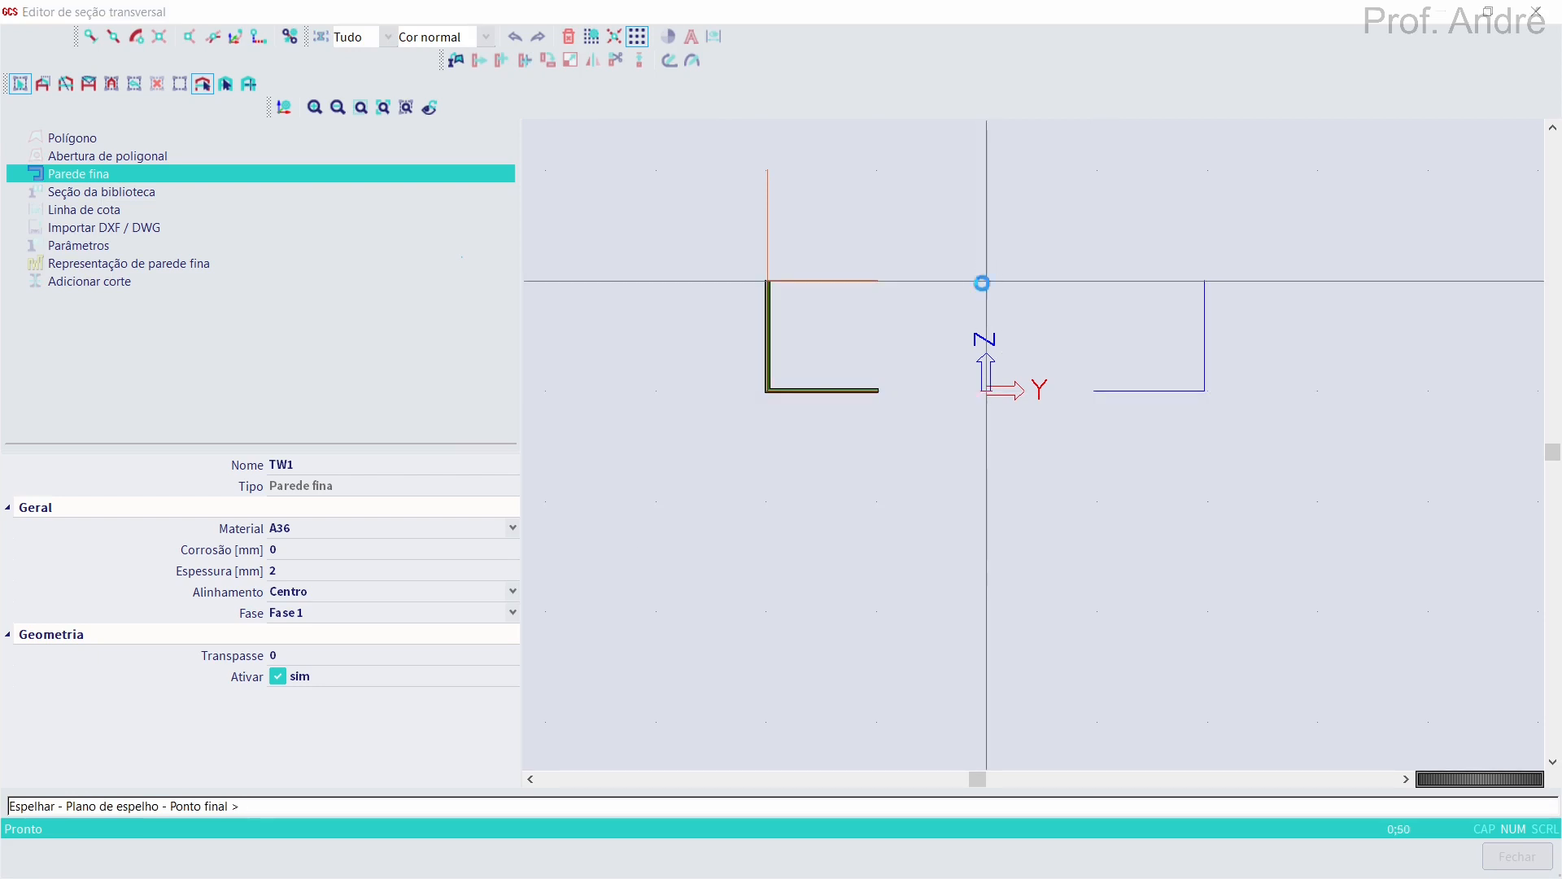
{"action": "left_click", "coordinate": [980, 283]}
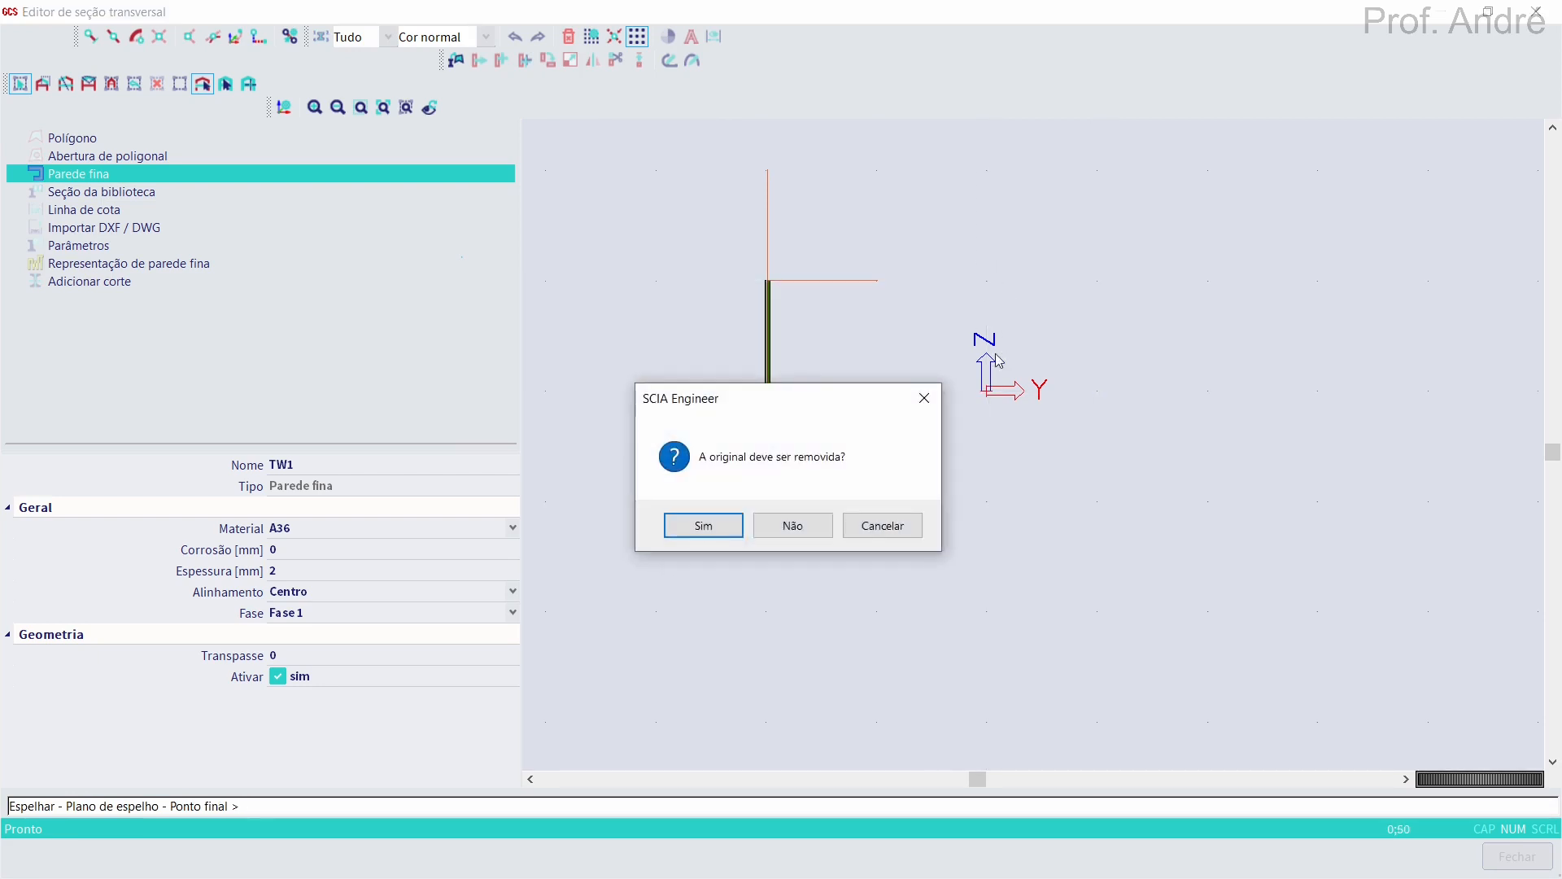
{"action": "left_click", "coordinate": [790, 526]}
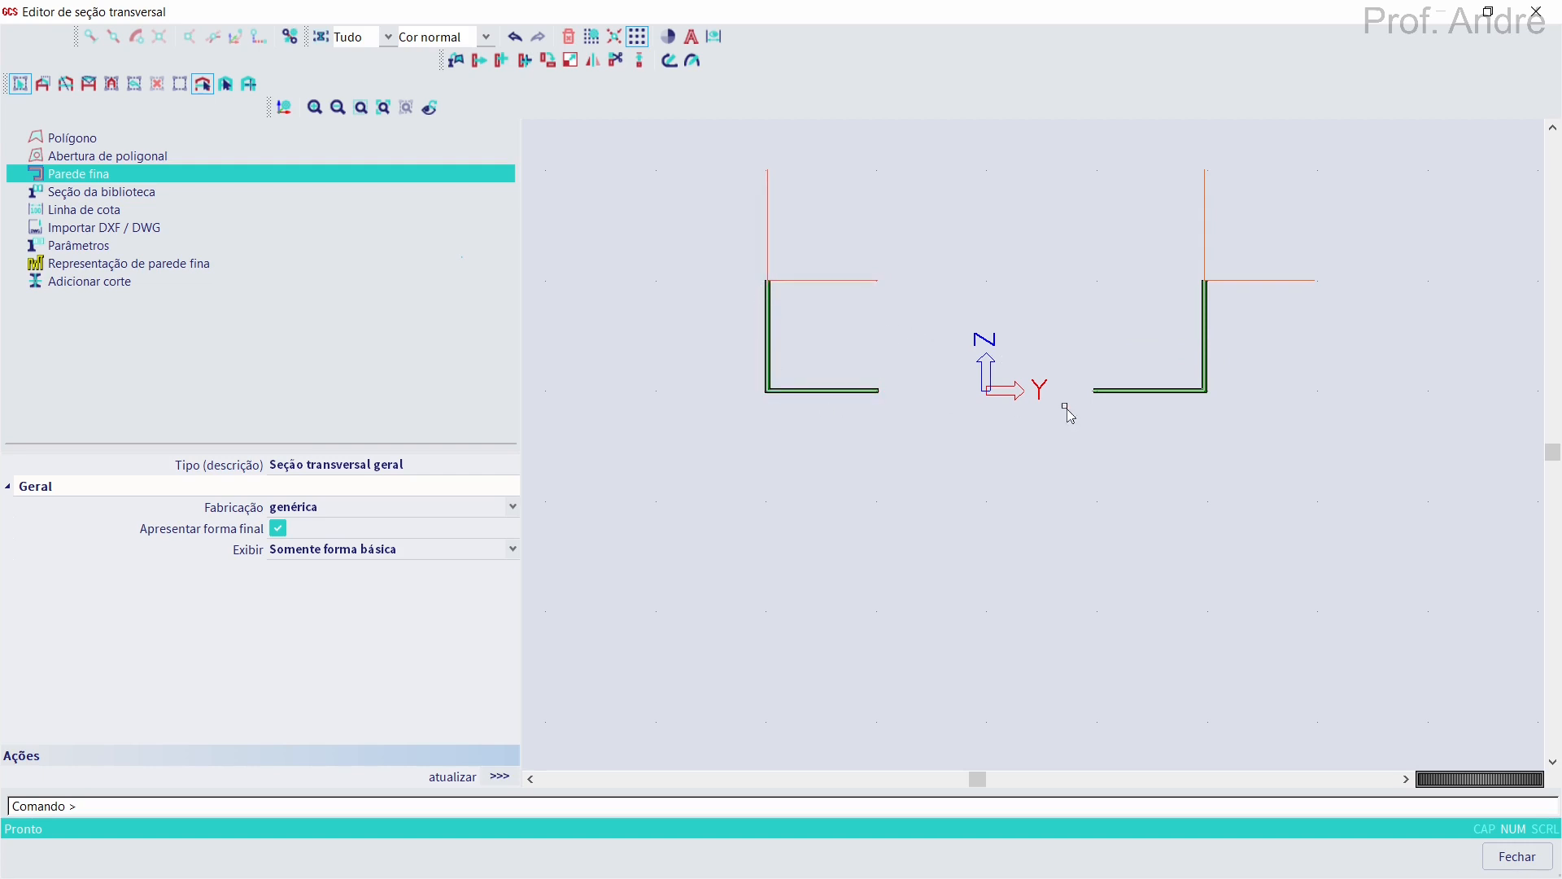
Close the section editor, recalculate the double-angle section's properties and confirm the section
{"action": "left_click", "coordinate": [1501, 858]}
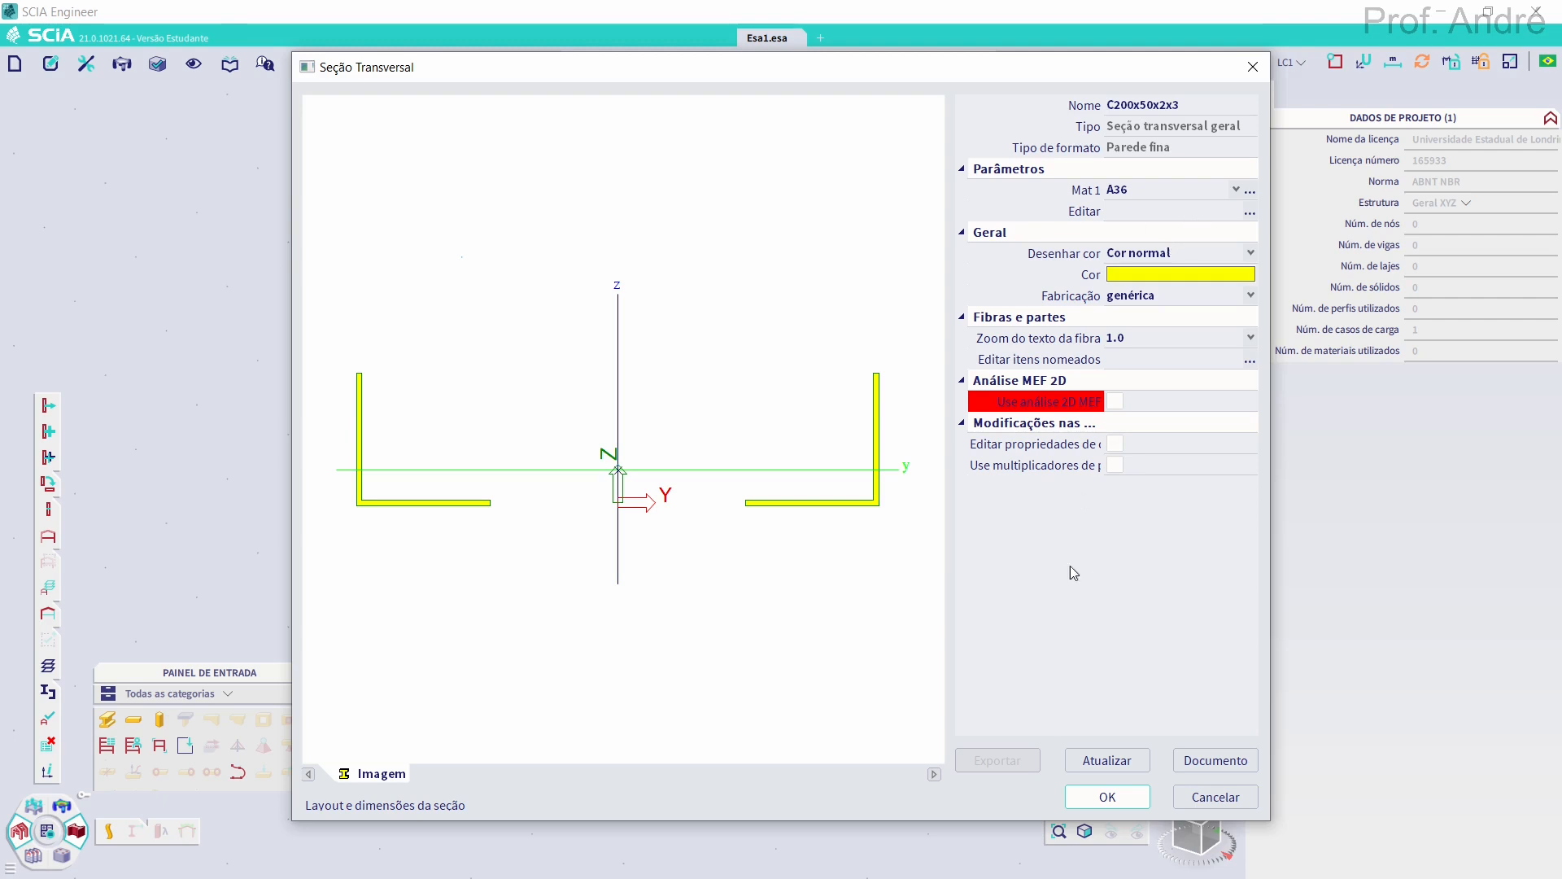
{"action": "left_click", "coordinate": [1106, 761]}
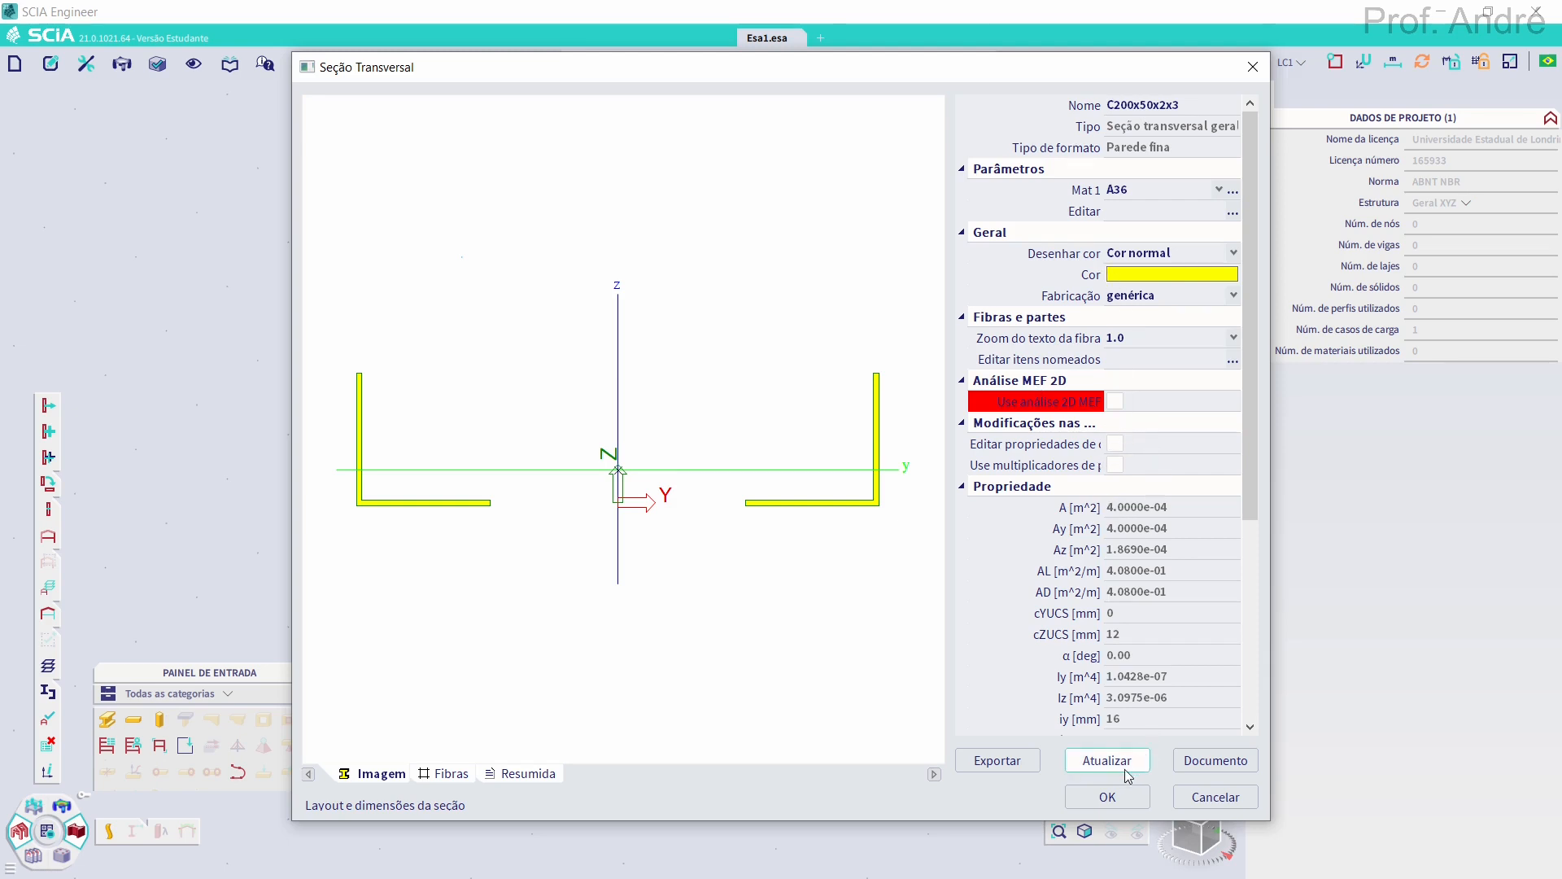
{"action": "left_click", "coordinate": [1107, 797]}
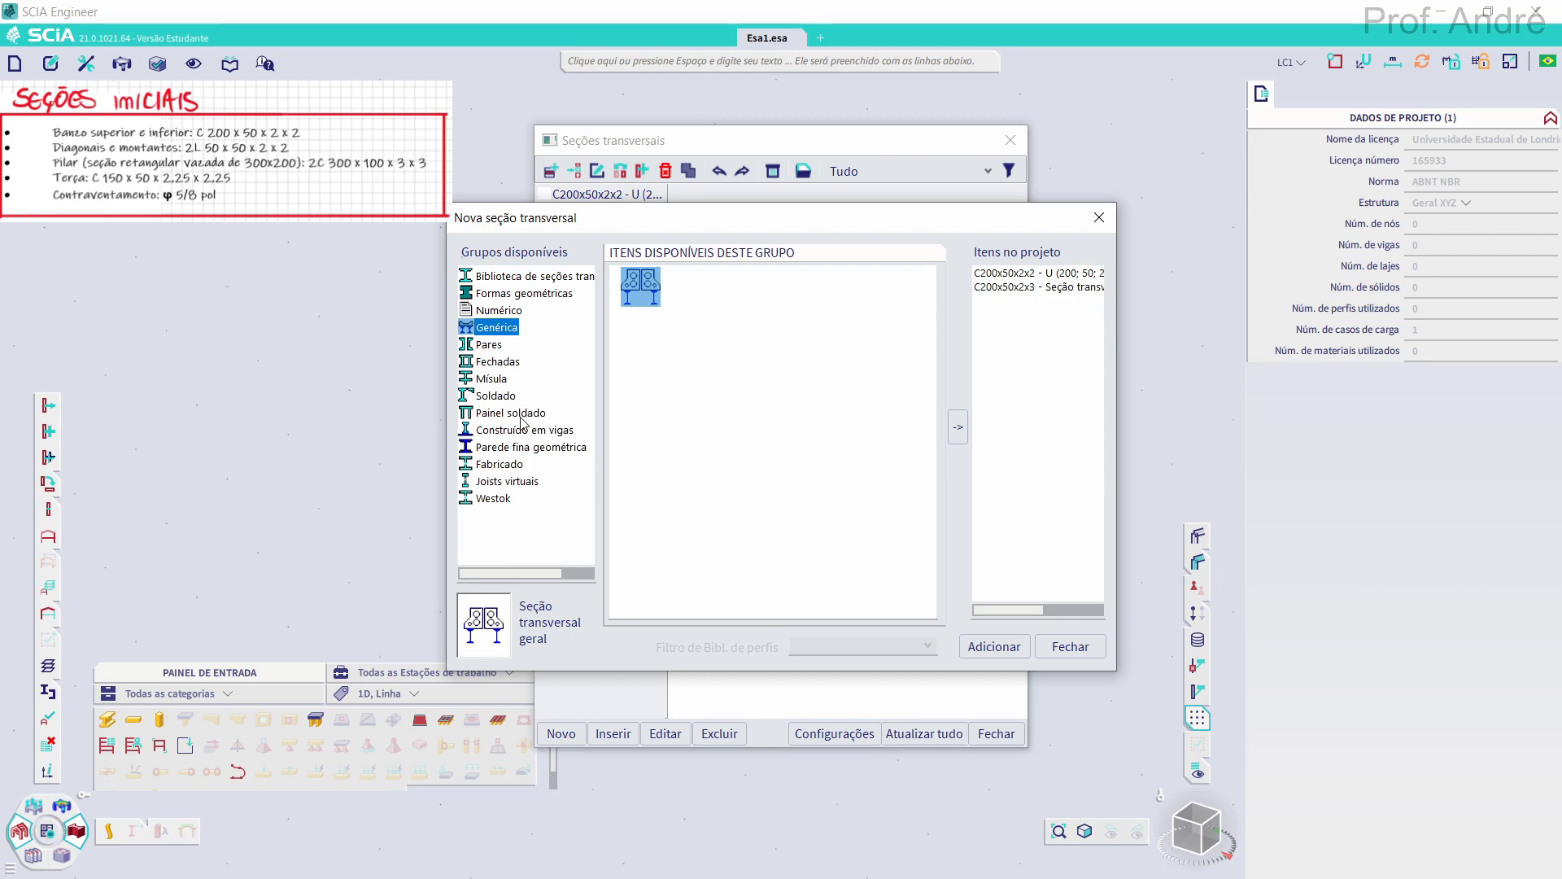
Add an RHS section from the Parede fina geométrica group and name it REC300x200x3x3
{"action": "left_click", "coordinate": [496, 449]}
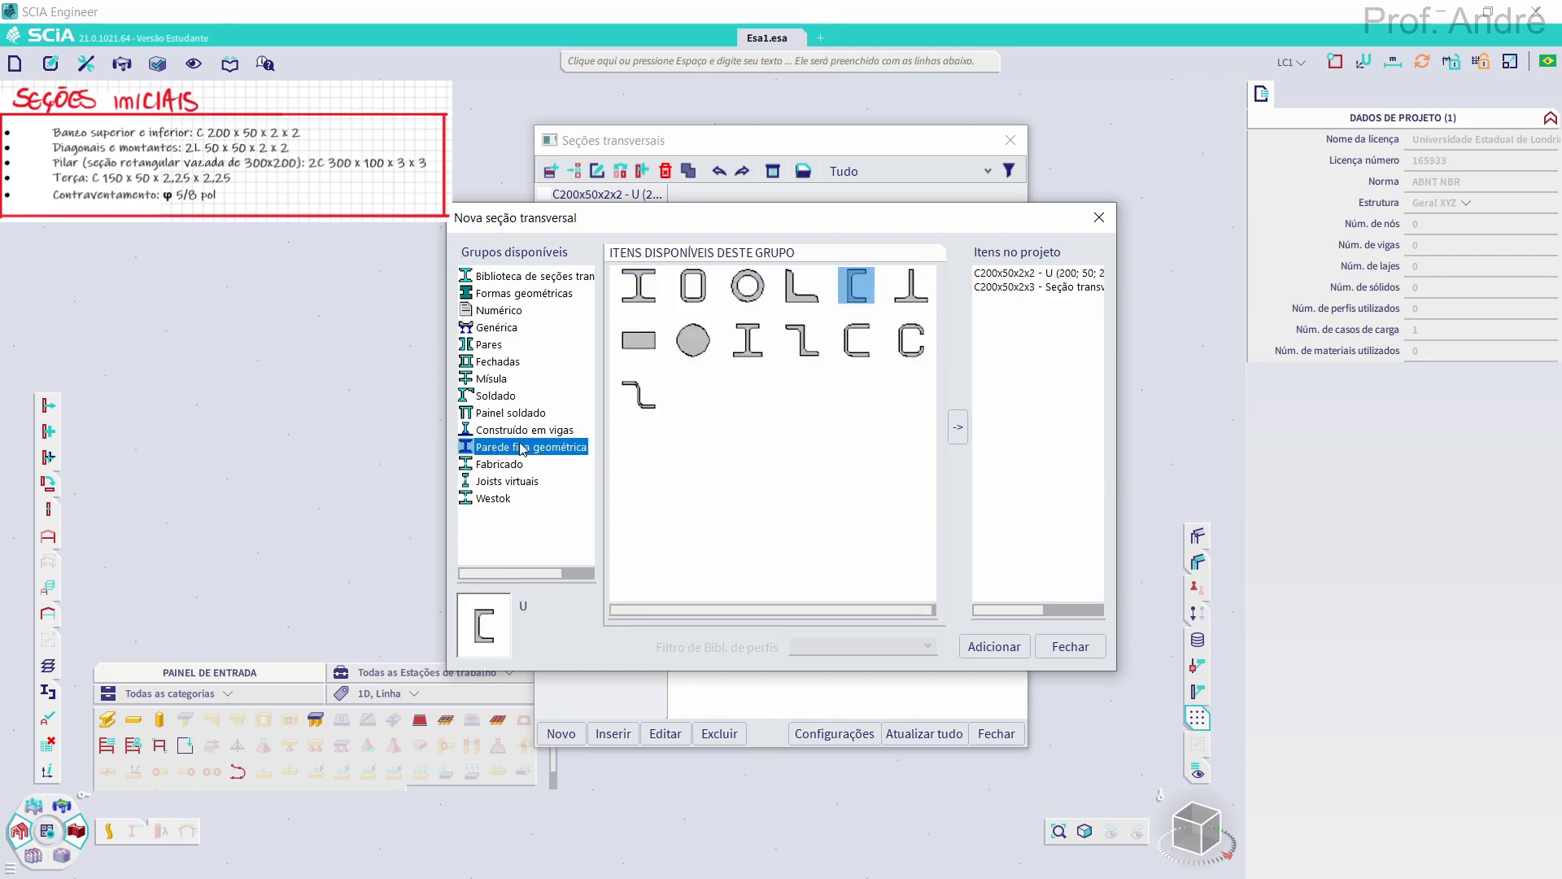
{"action": "left_click", "coordinate": [692, 291]}
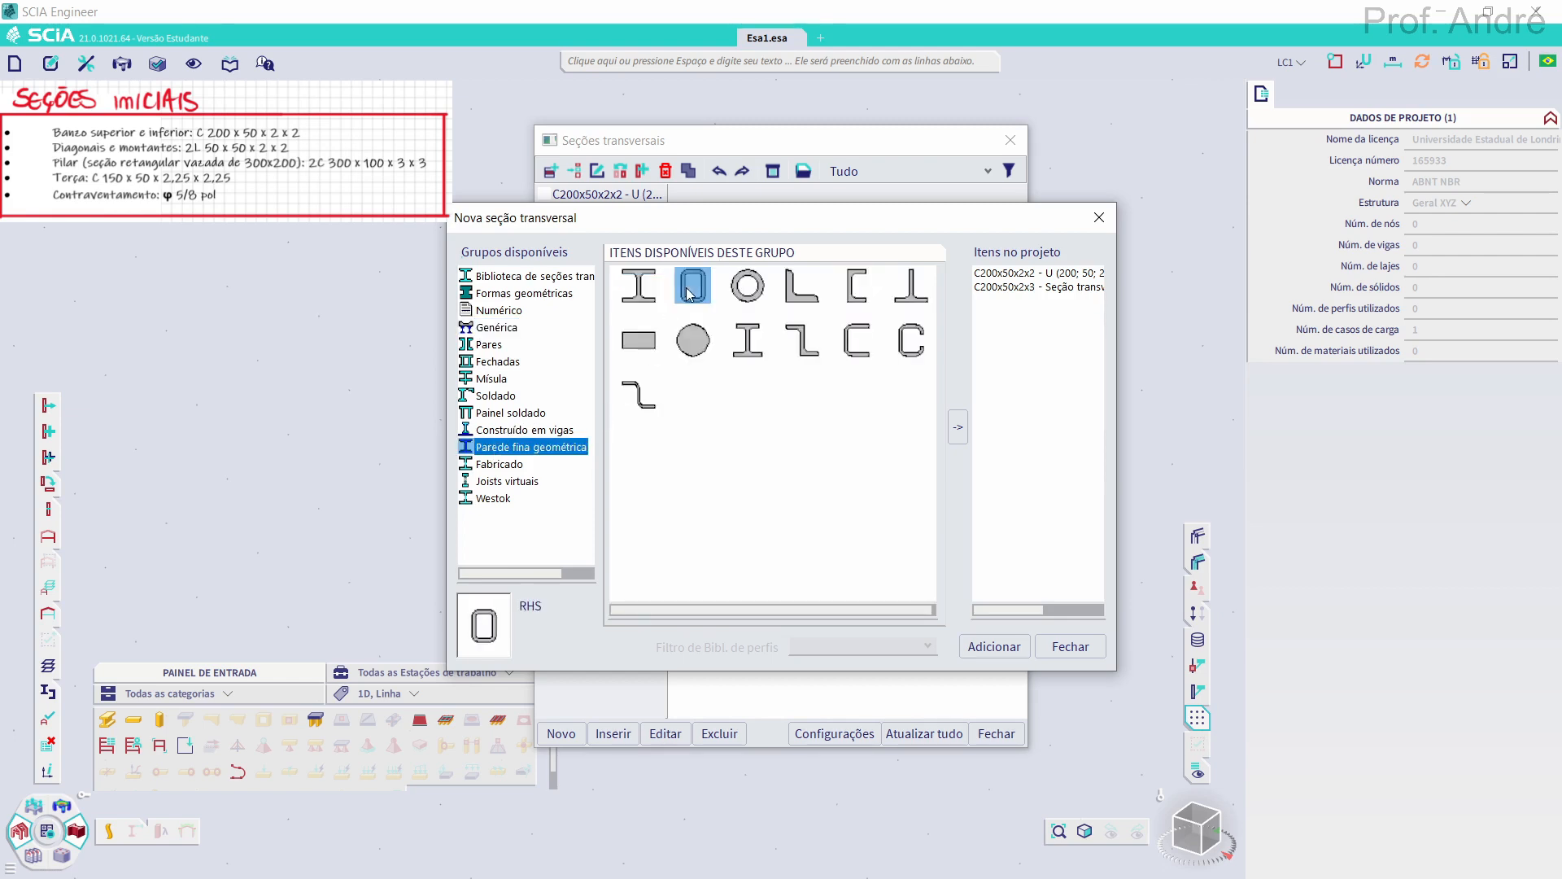
{"action": "left_click", "coordinate": [993, 644]}
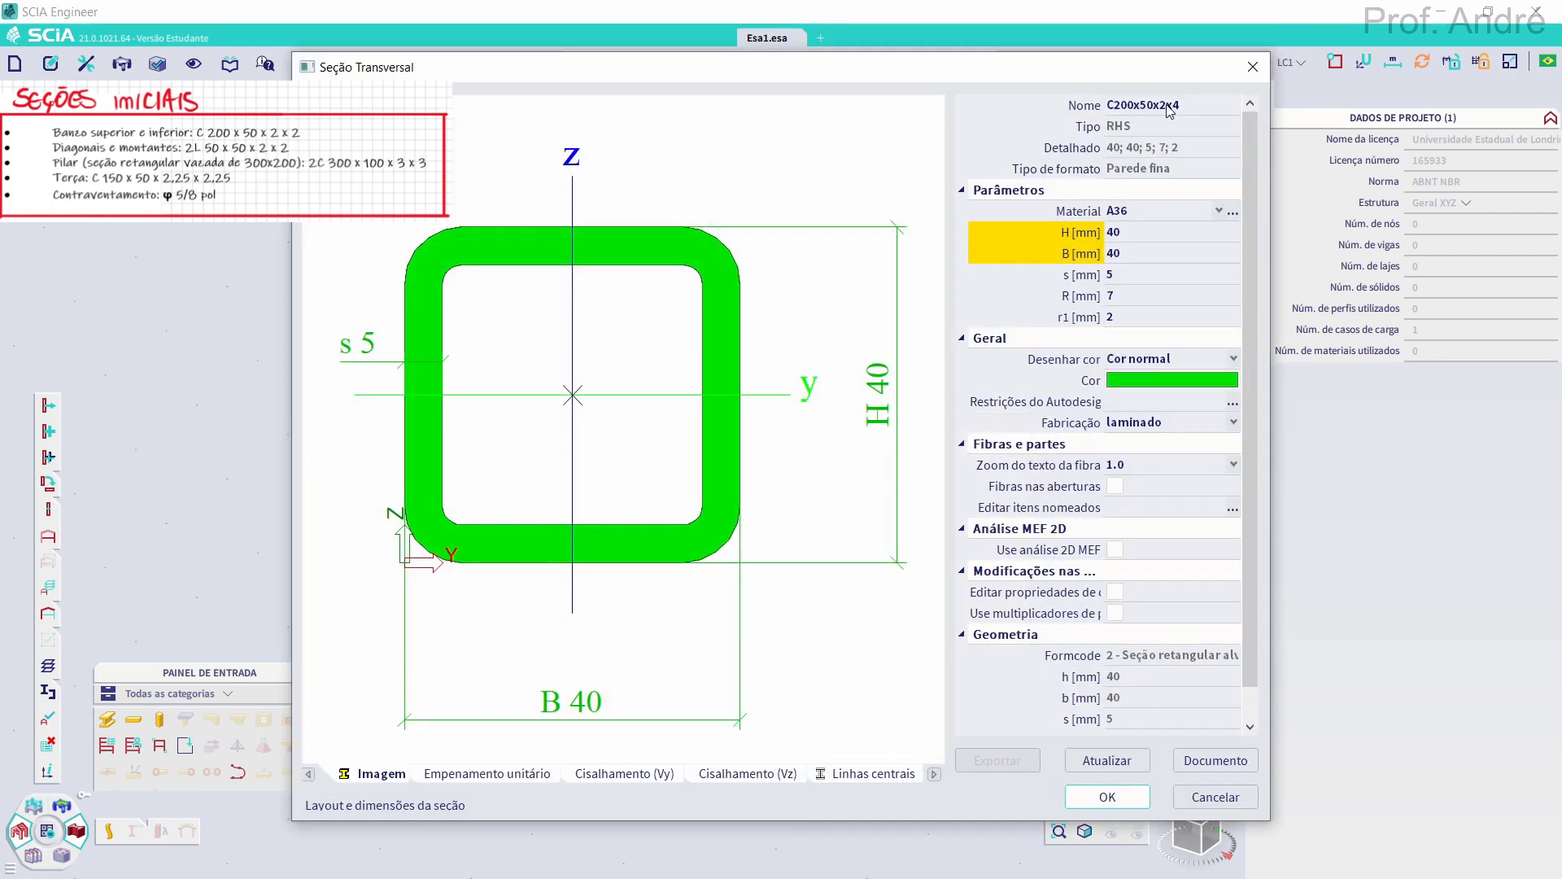
{"action": "left_click", "coordinate": [1169, 106]}
{"action": "type", "text": "REC300x"}
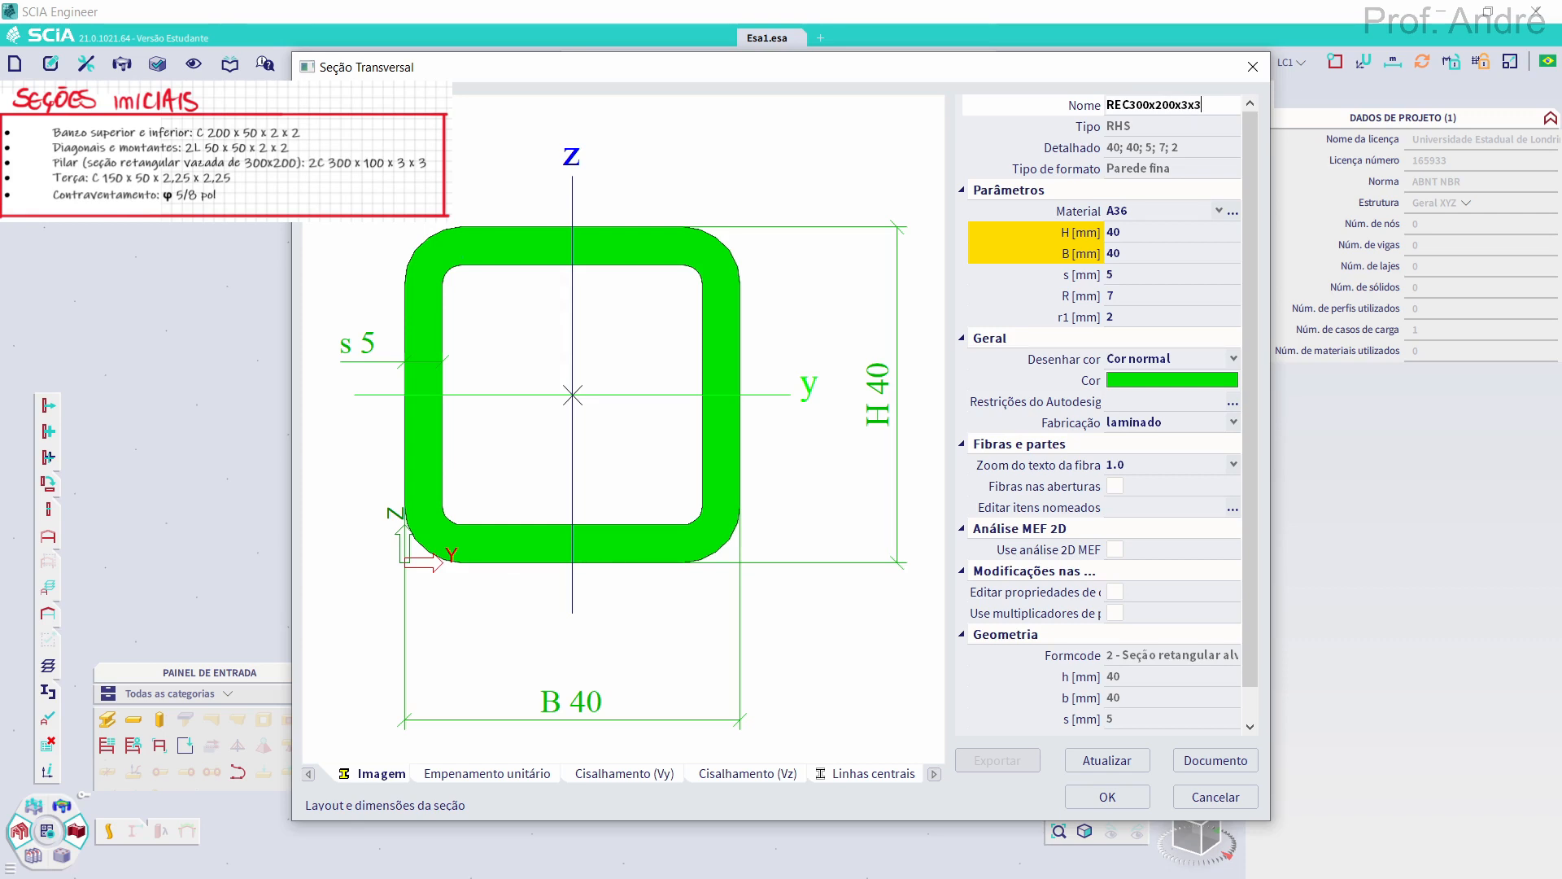
Set the RHS section's height H to 300 mm and width B to 200 mm
{"action": "left_click", "coordinate": [1134, 234]}
{"action": "type", "text": "300"}
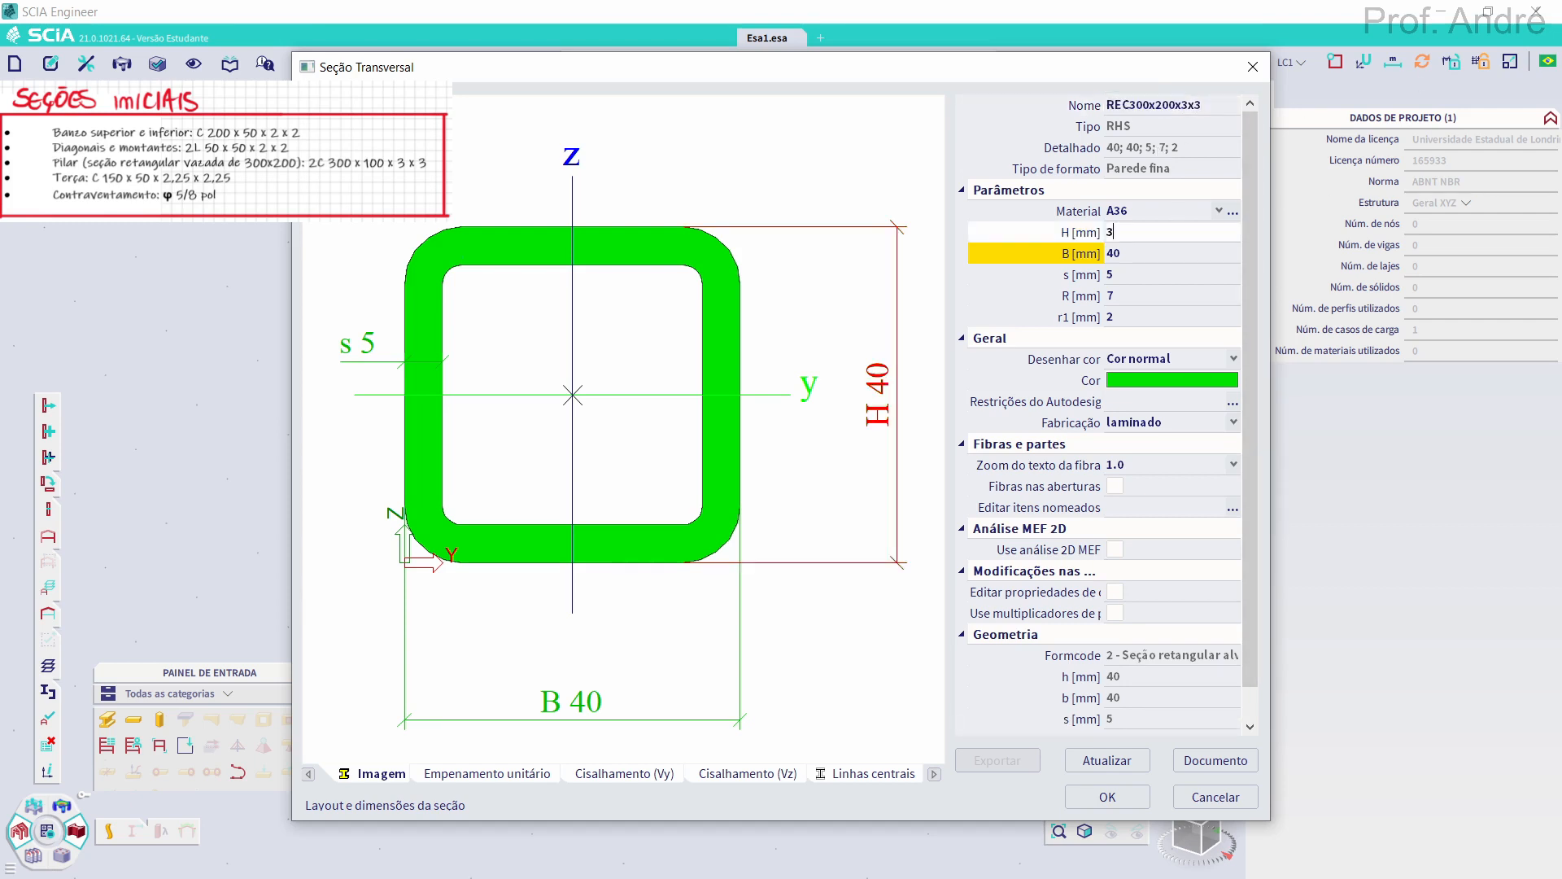
{"action": "left_click", "coordinate": [1131, 258]}
{"action": "type", "text": "200"}
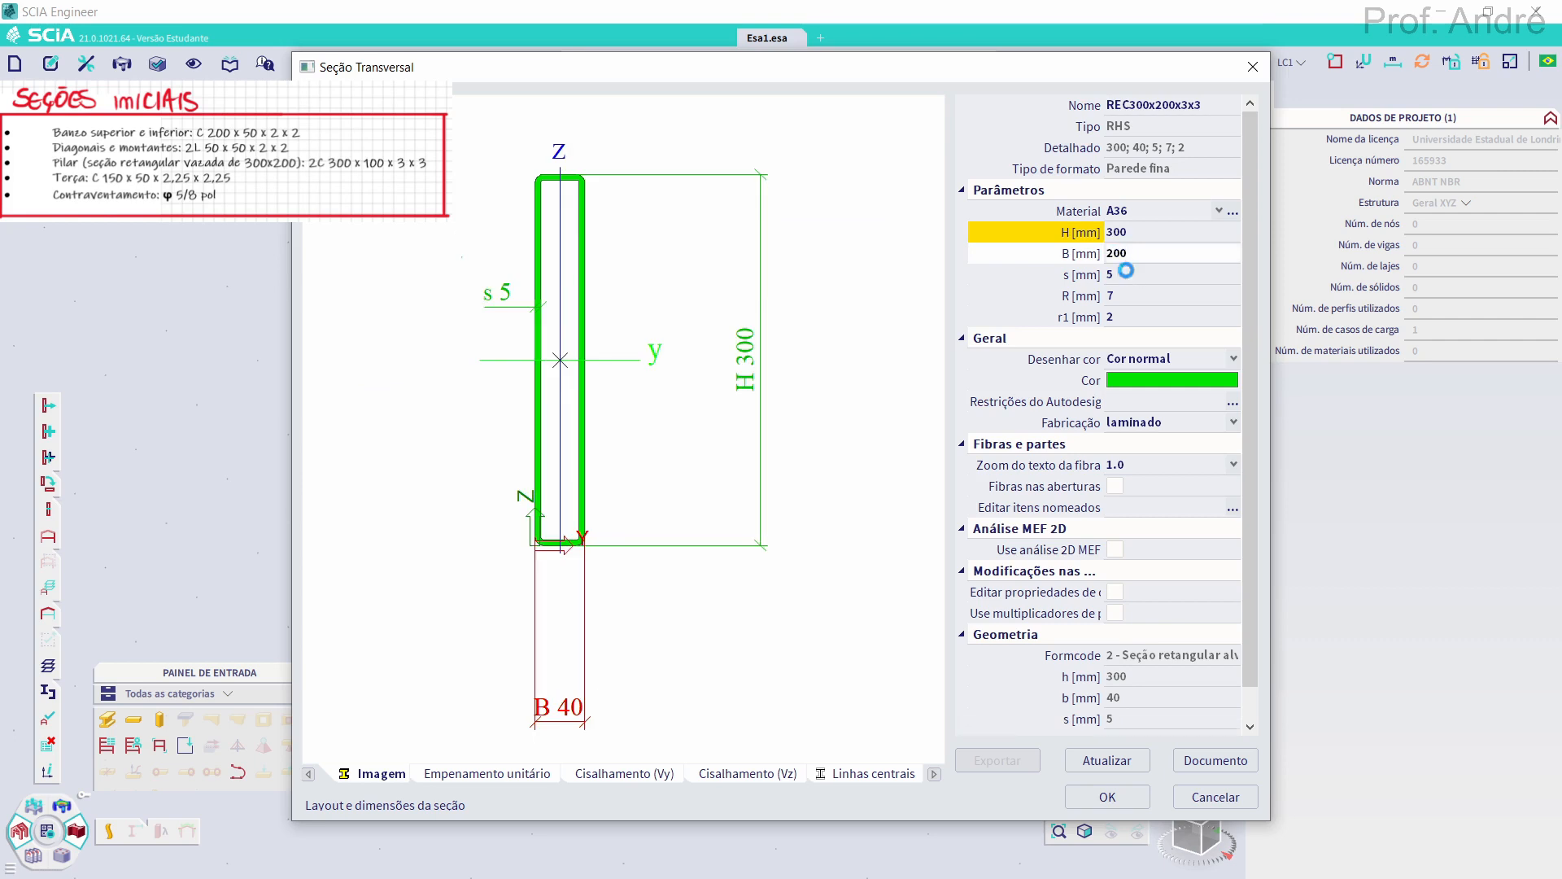
Try to set the RHS section's wall thickness s to 3 mm
{"action": "left_click", "coordinate": [1128, 274]}
{"action": "type", "text": "3"}
{"action": "key", "text": "Return"}
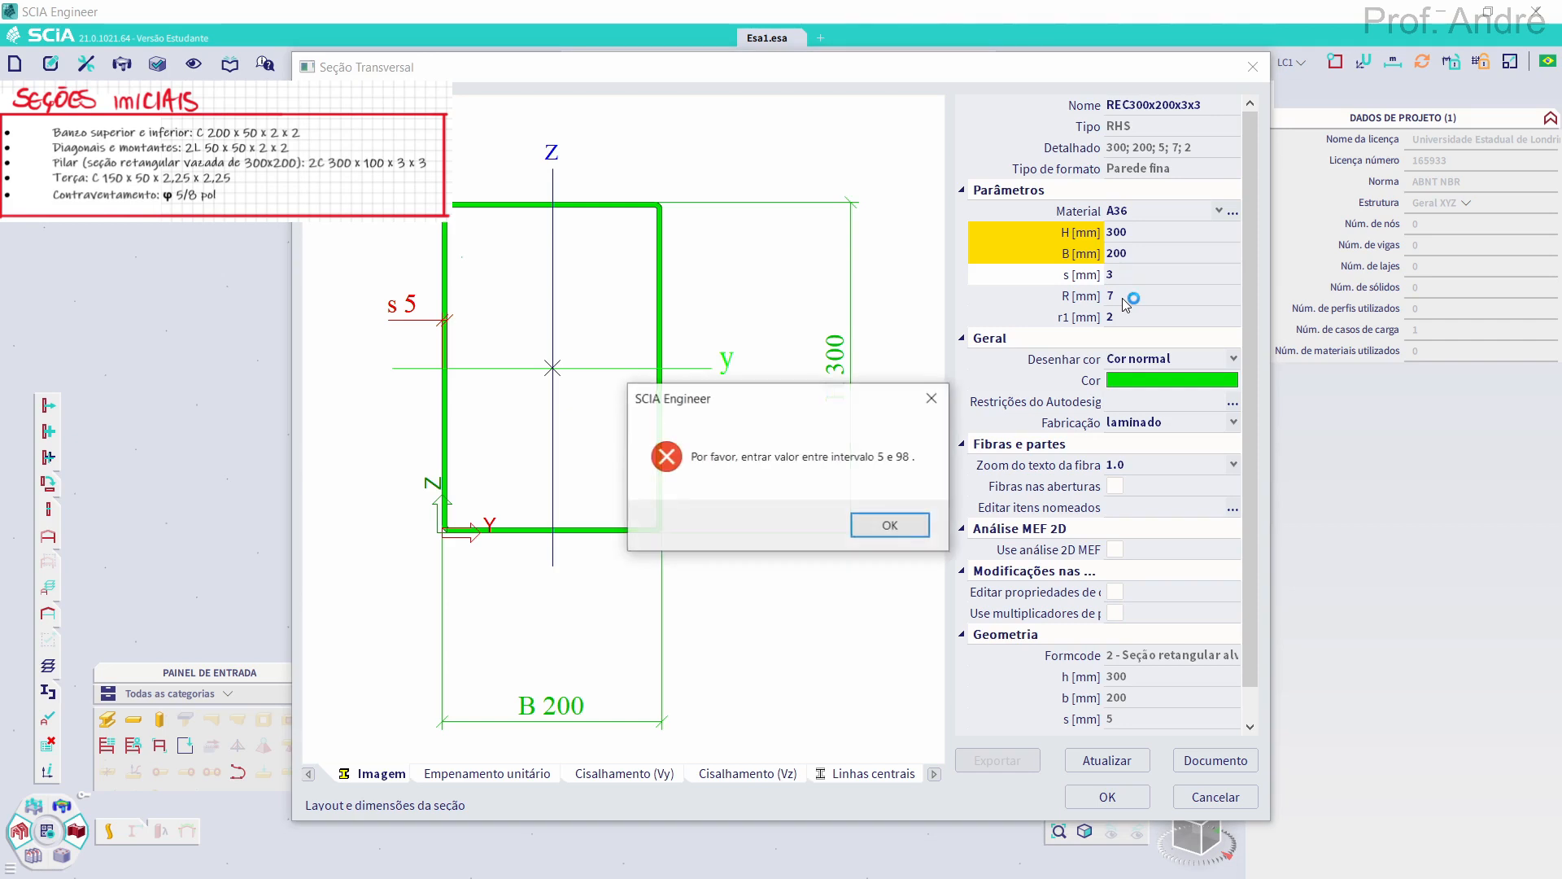
{"action": "left_click", "coordinate": [894, 526]}
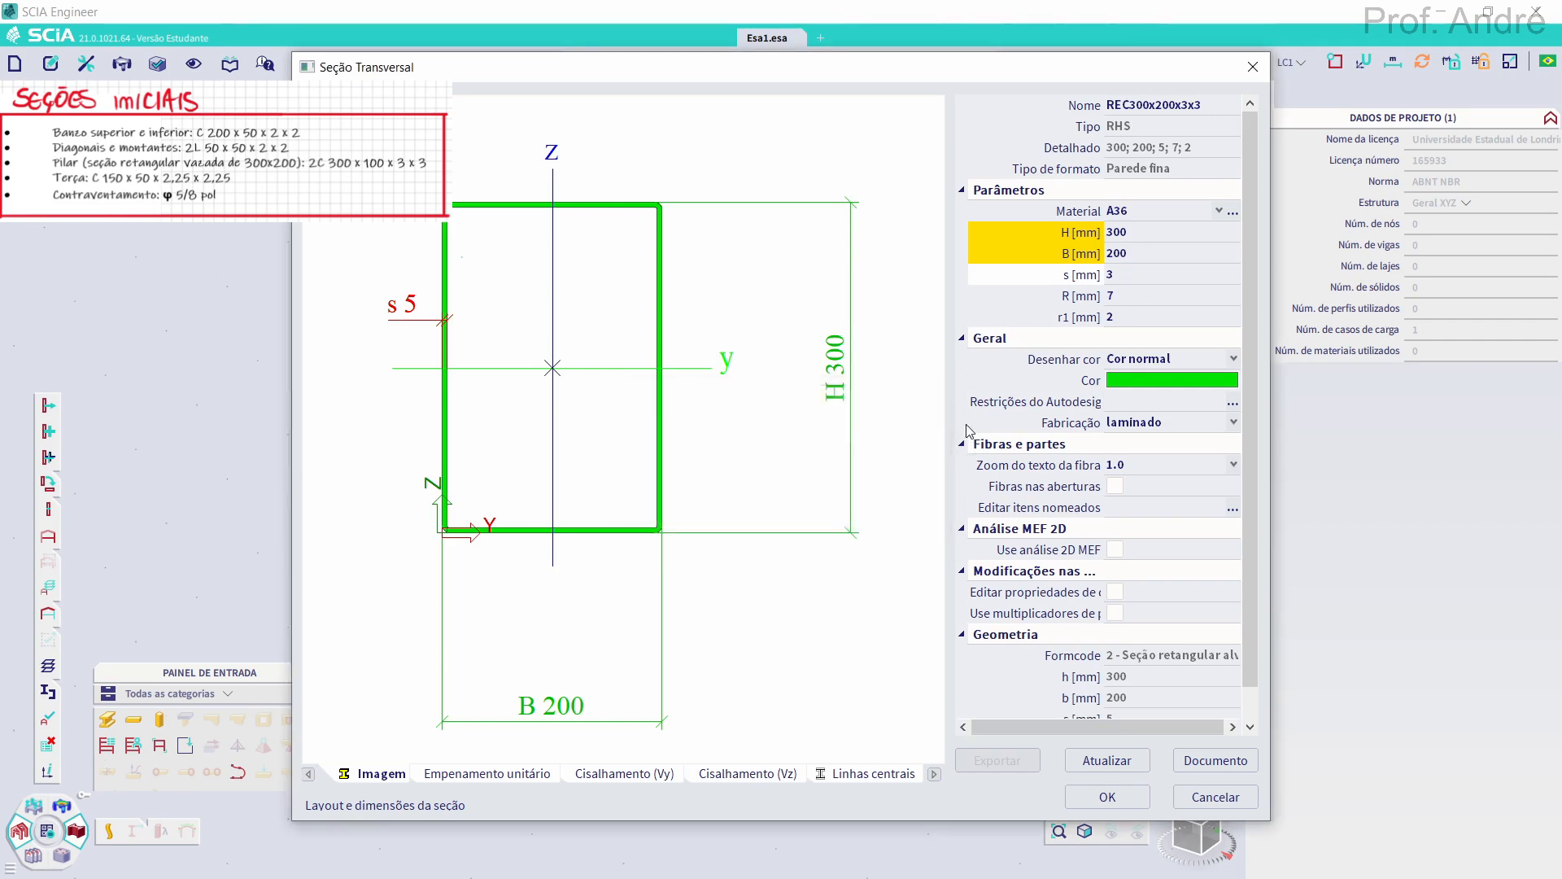
Try a radius r1 of 0 mm for the RHS section, then set it to 1 mm
{"action": "left_click", "coordinate": [1121, 317]}
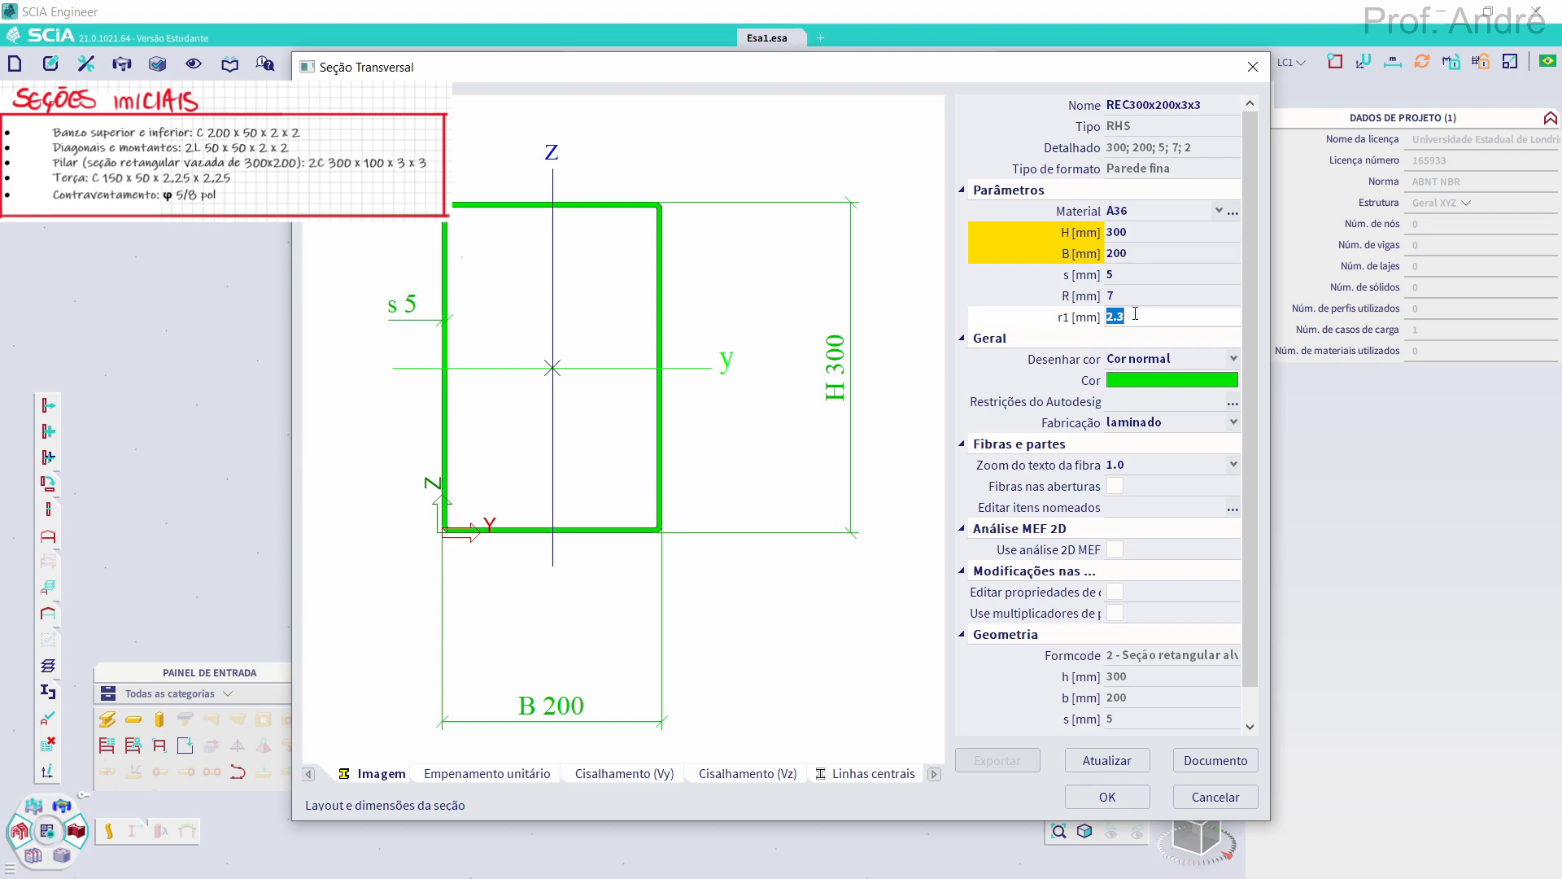
{"action": "type", "text": "0"}
{"action": "key", "text": "Return"}
{"action": "left_click", "coordinate": [875, 524]}
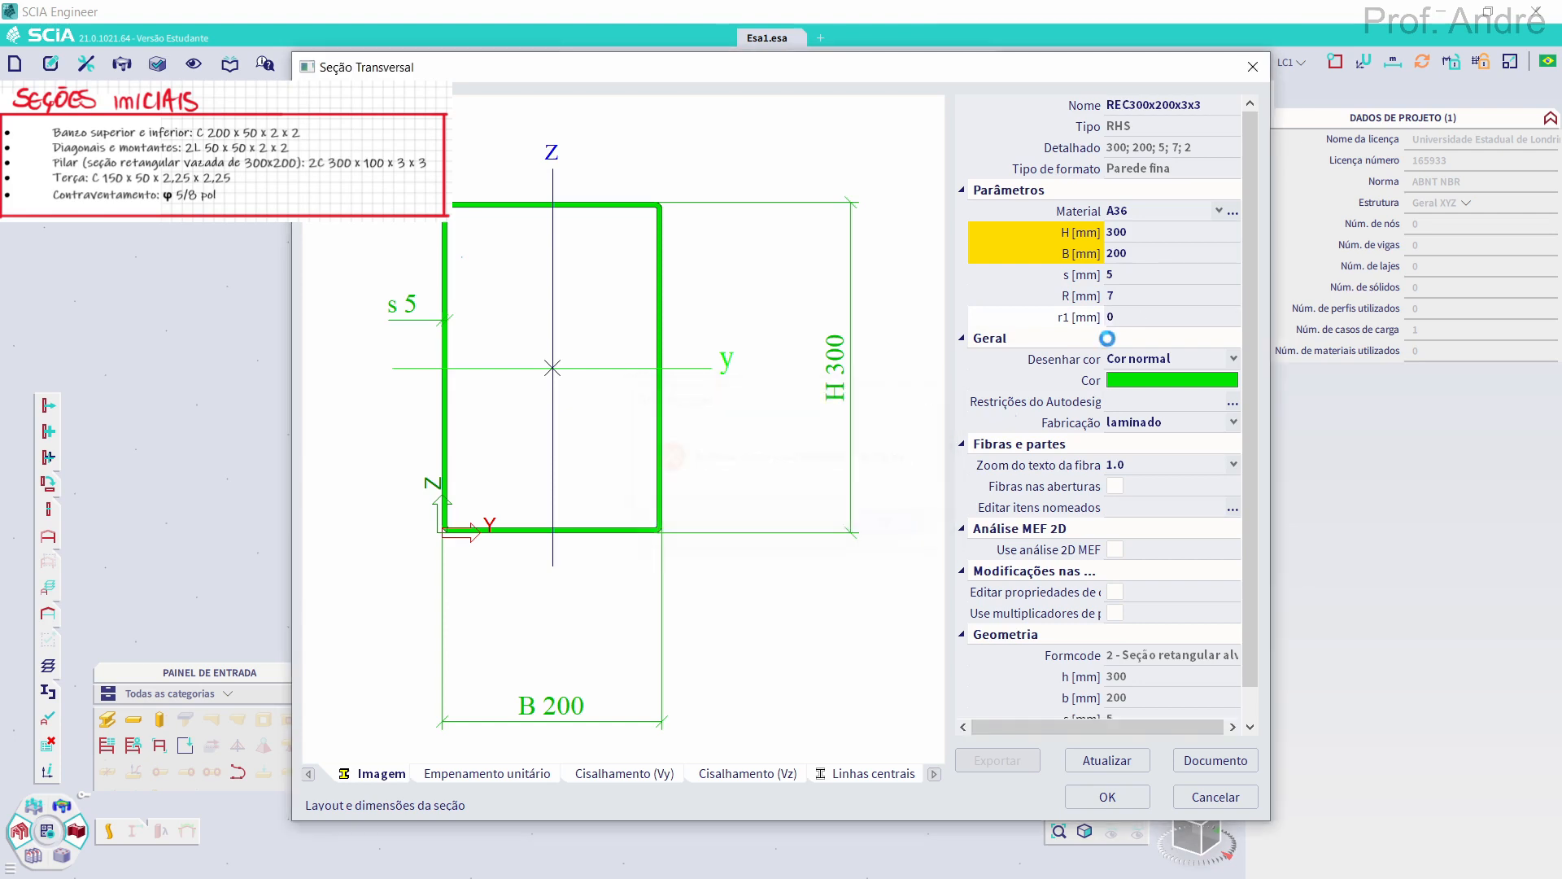
{"action": "type", "text": "1"}
{"action": "key", "text": "Return"}
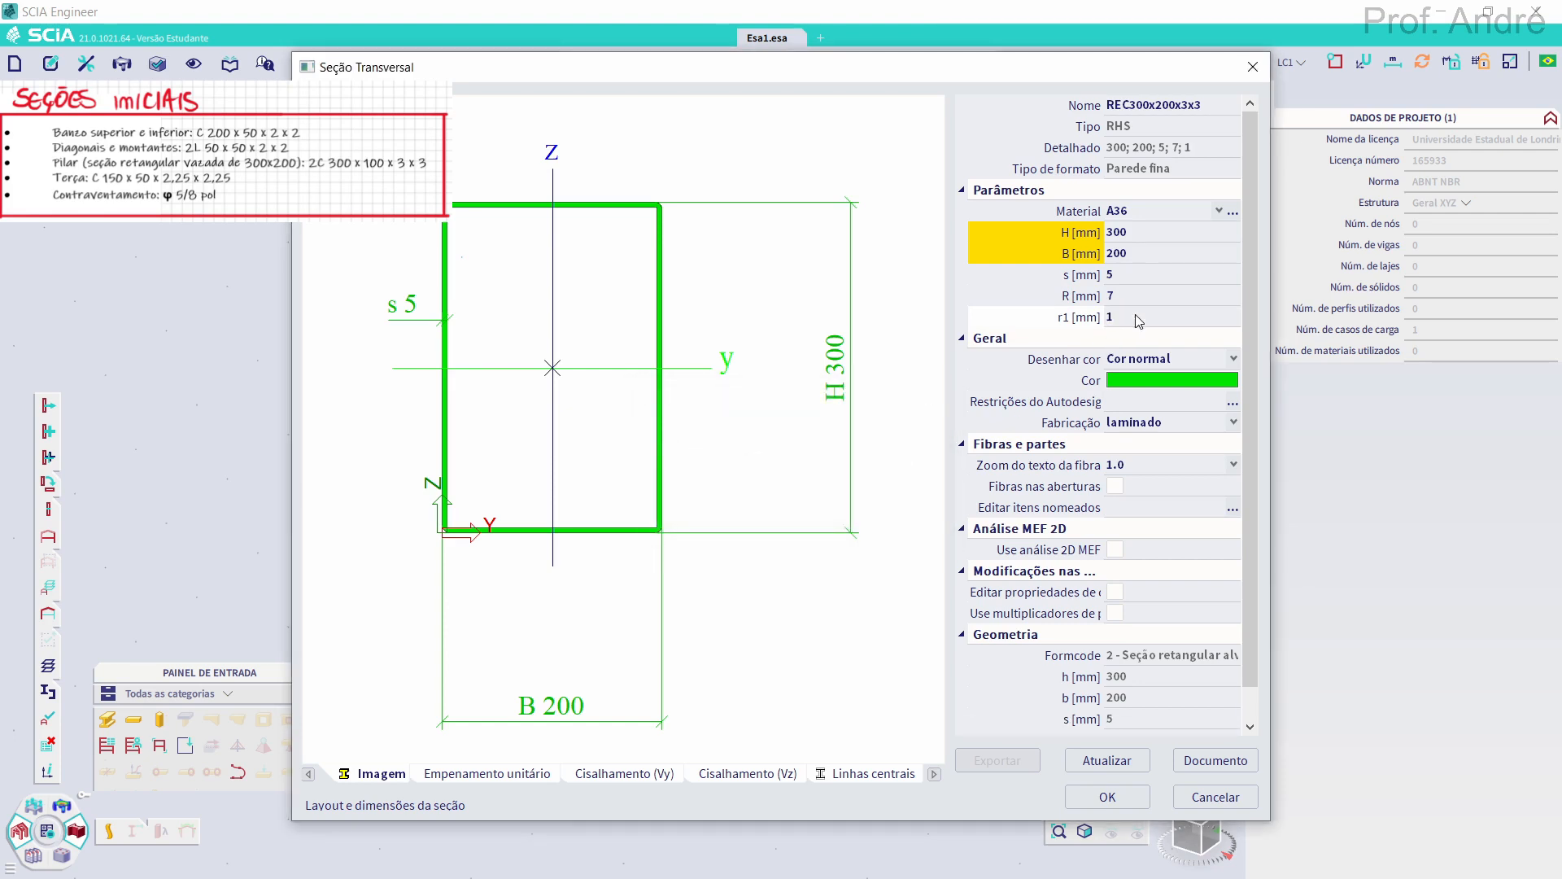
Try the 3 mm wall thickness s again with radius r1 at 1 mm
{"action": "left_click", "coordinate": [1139, 272]}
{"action": "type", "text": "3"}
{"action": "key", "text": "Return"}
{"action": "left_click", "coordinate": [890, 529]}
Reduce the RHS section's radius R to 3 mm and finally 1 mm, and set thickness s to 3 mm
{"action": "left_click_drag", "start_coordinate": [1133, 297], "coordinate": [1079, 300]}
{"action": "type", "text": "3"}
{"action": "left_click", "coordinate": [1136, 279]}
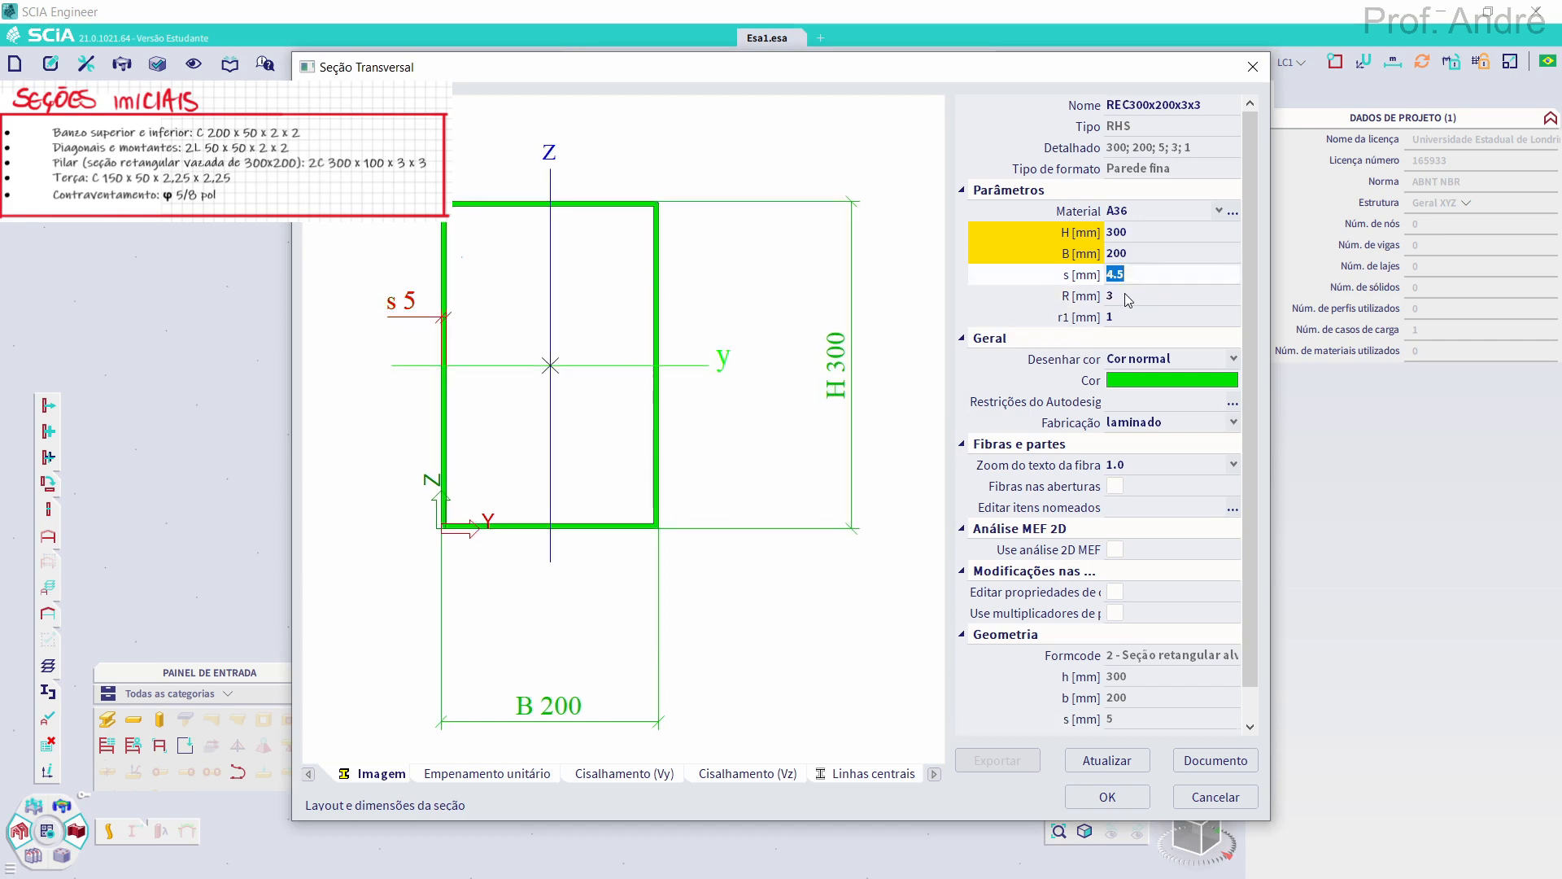
{"action": "left_click", "coordinate": [1126, 296]}
{"action": "left_click", "coordinate": [1139, 275]}
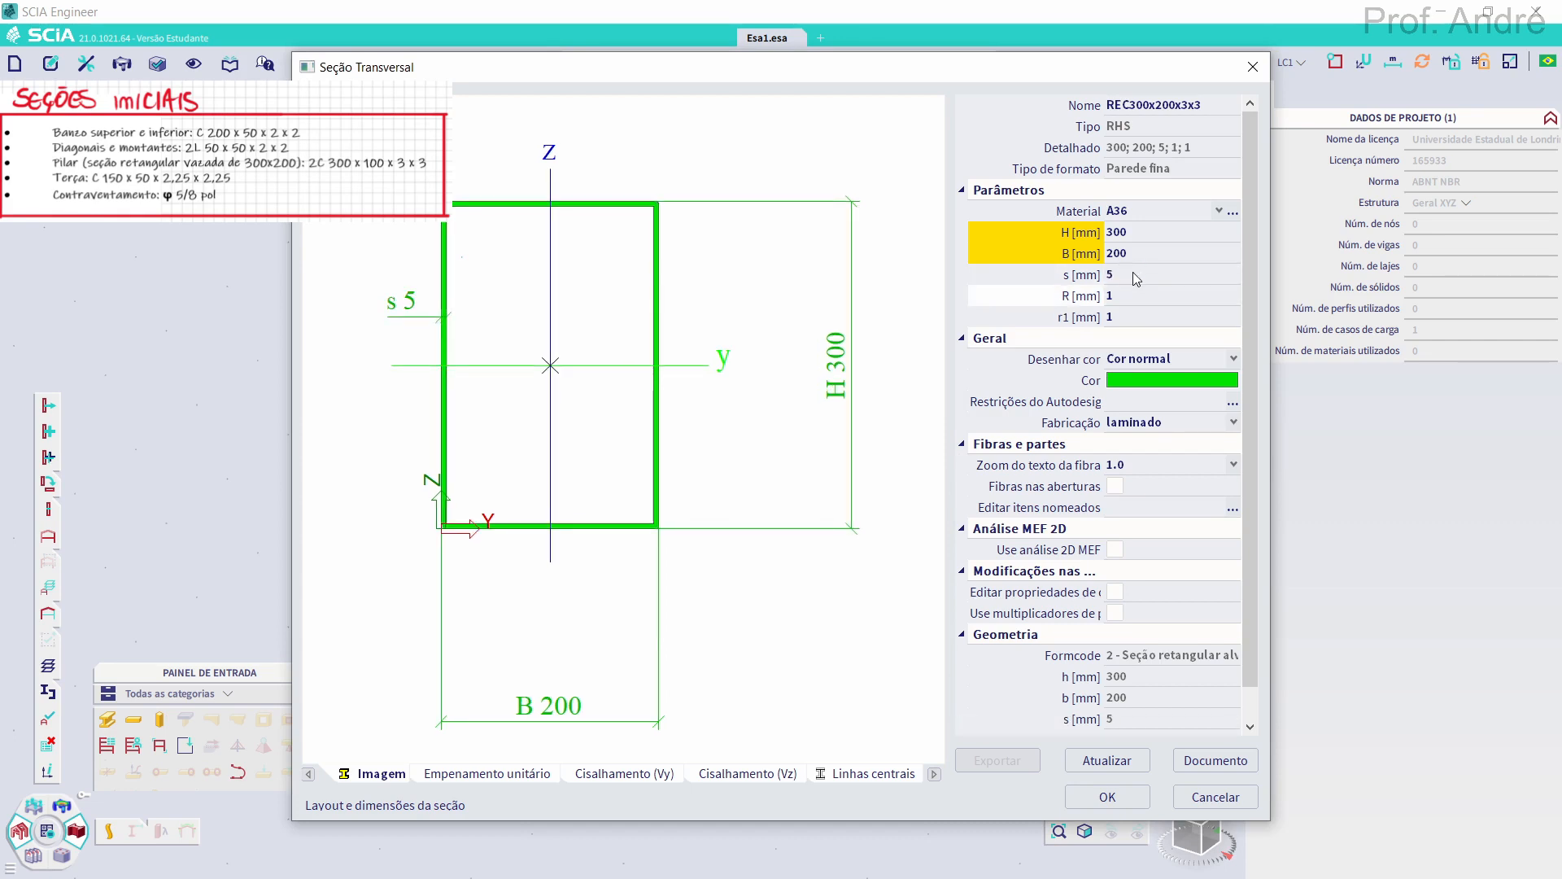
{"action": "type", "text": "3"}
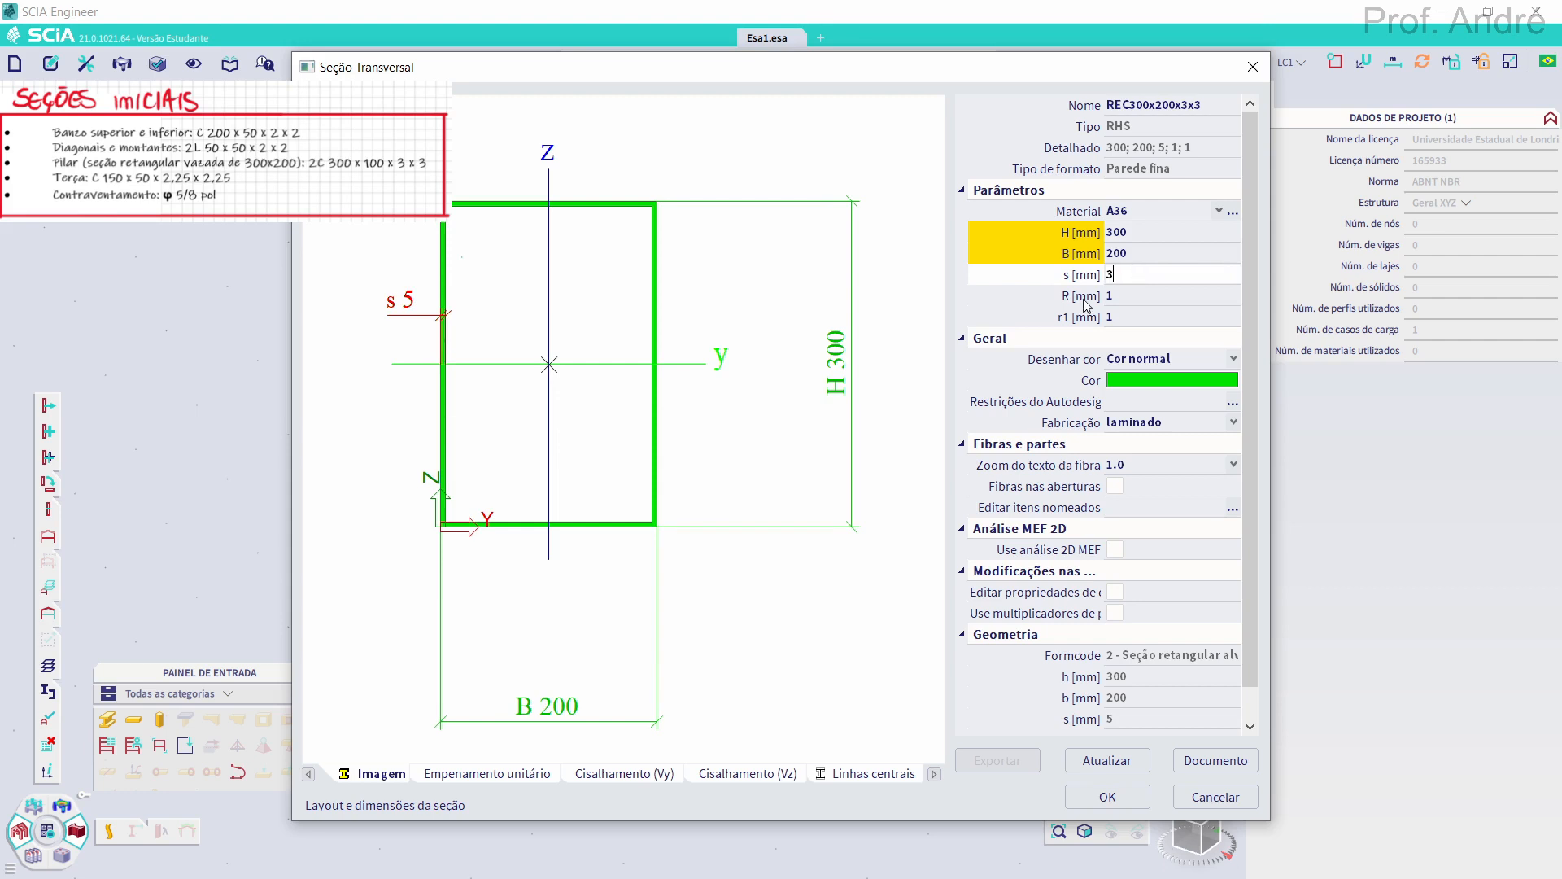
{"action": "key", "text": "Return"}
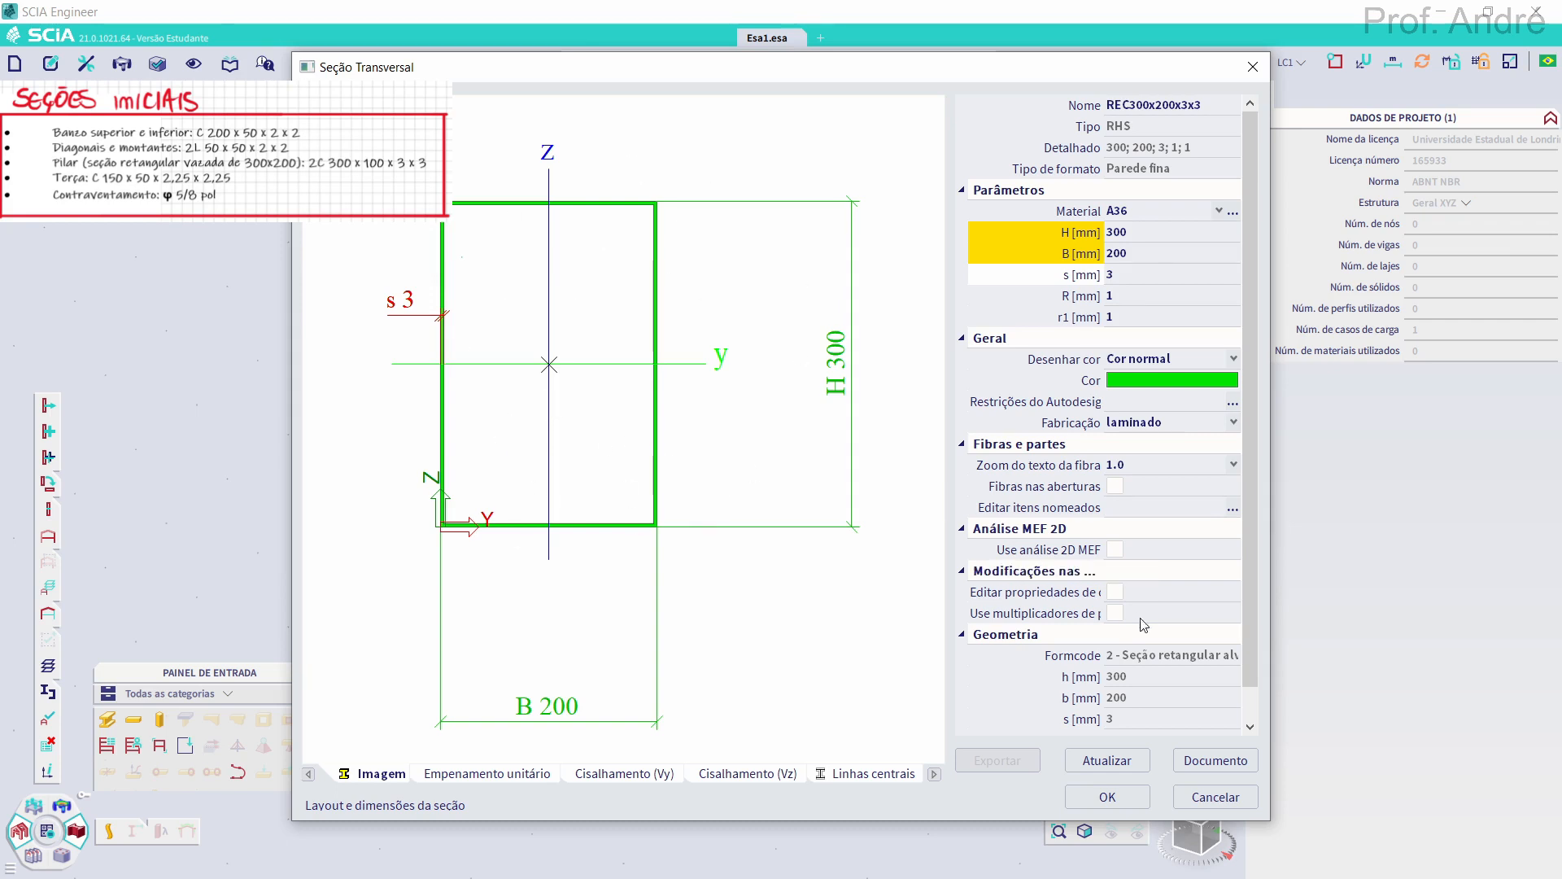
Recalculate the RHS section's properties, review them and confirm the section
{"action": "left_click", "coordinate": [1105, 759]}
{"action": "scroll", "coordinate": [1117, 527], "scroll_direction": "down", "scroll_amount": 2}
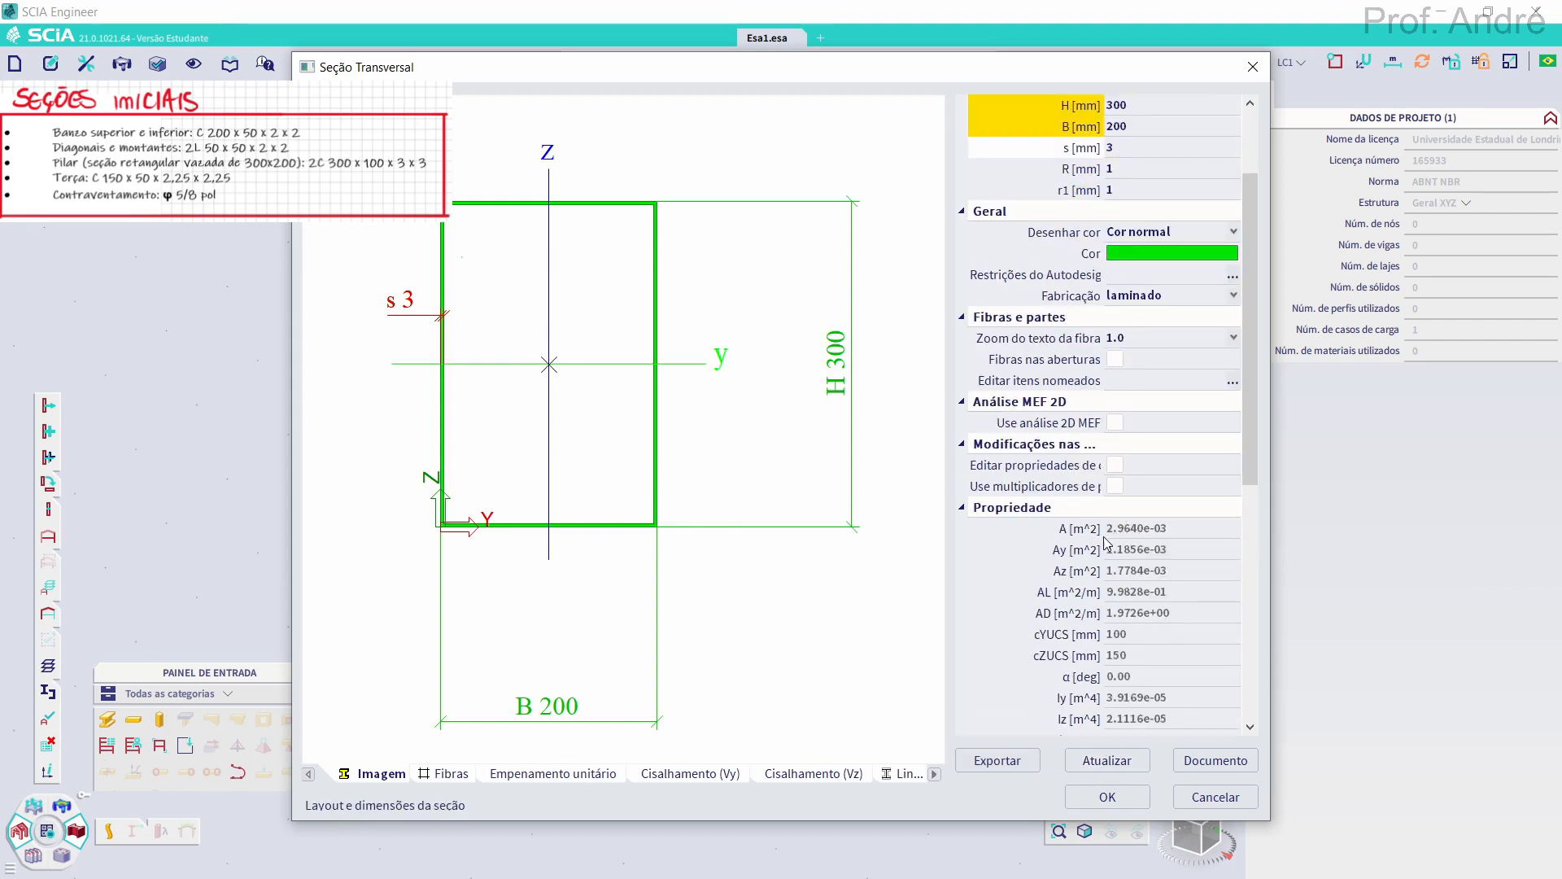
{"action": "scroll", "coordinate": [1108, 543], "scroll_direction": "up", "scroll_amount": 2}
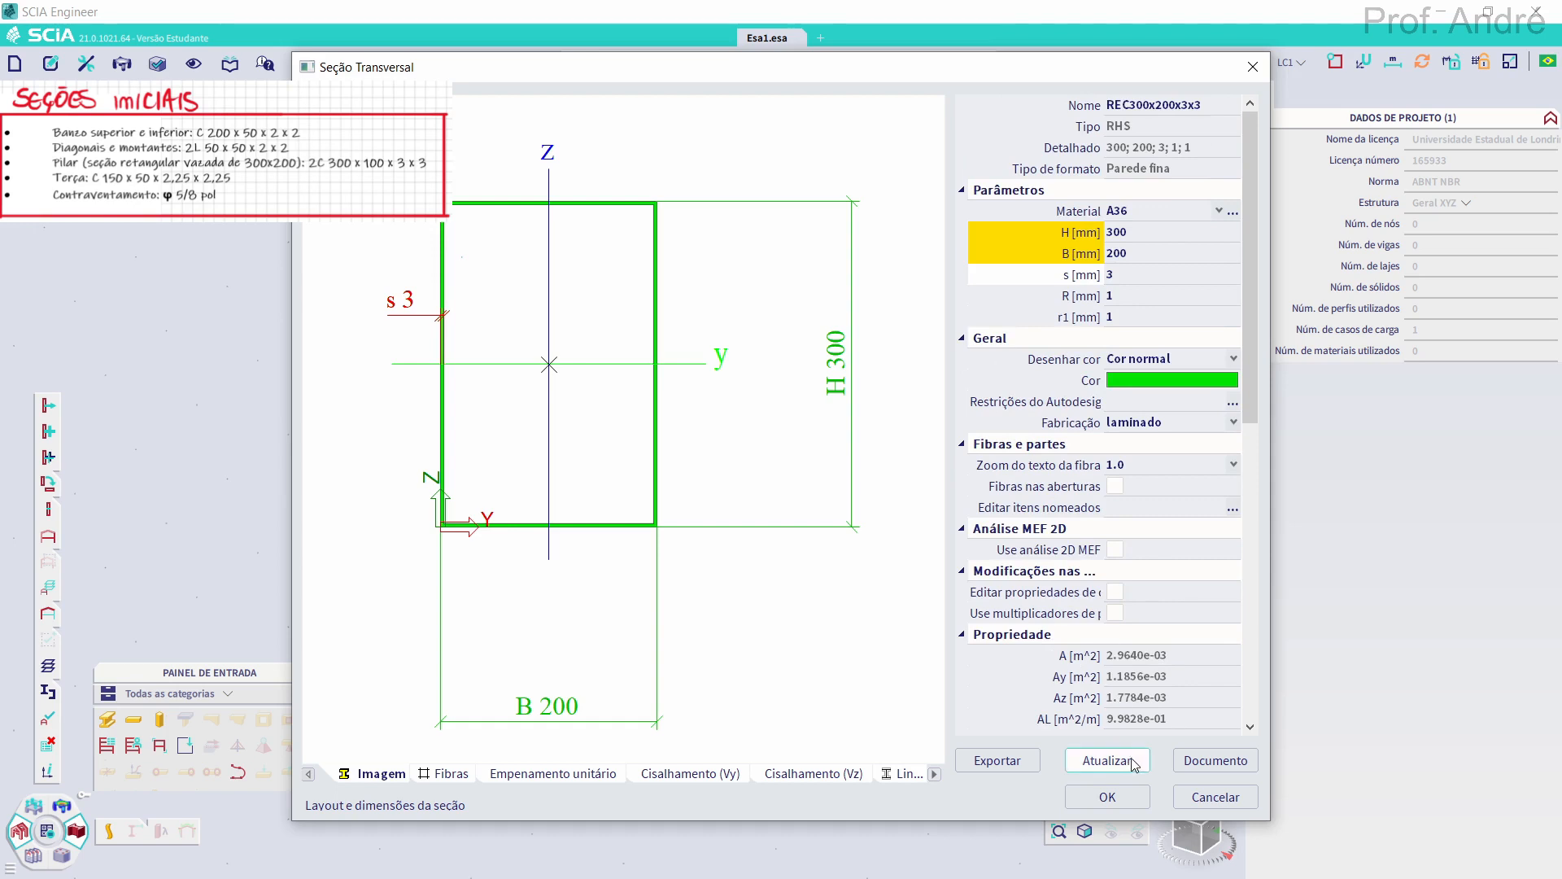
{"action": "left_click", "coordinate": [1107, 797]}
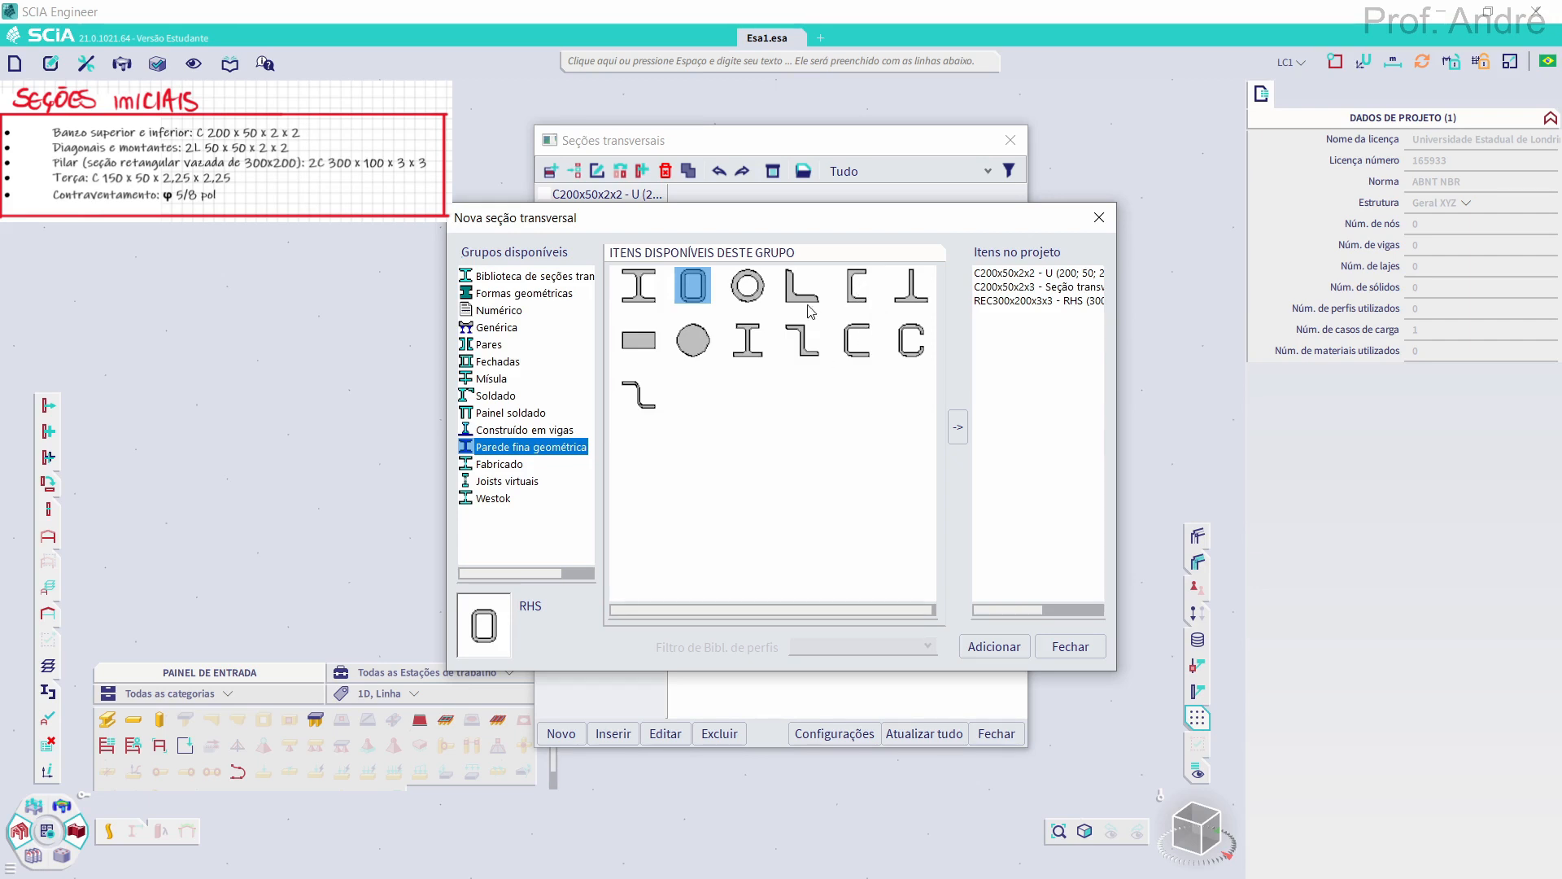
Add a thin-walled geometric U section and name it C150x50x2.25x2.25
{"action": "left_click", "coordinate": [860, 289]}
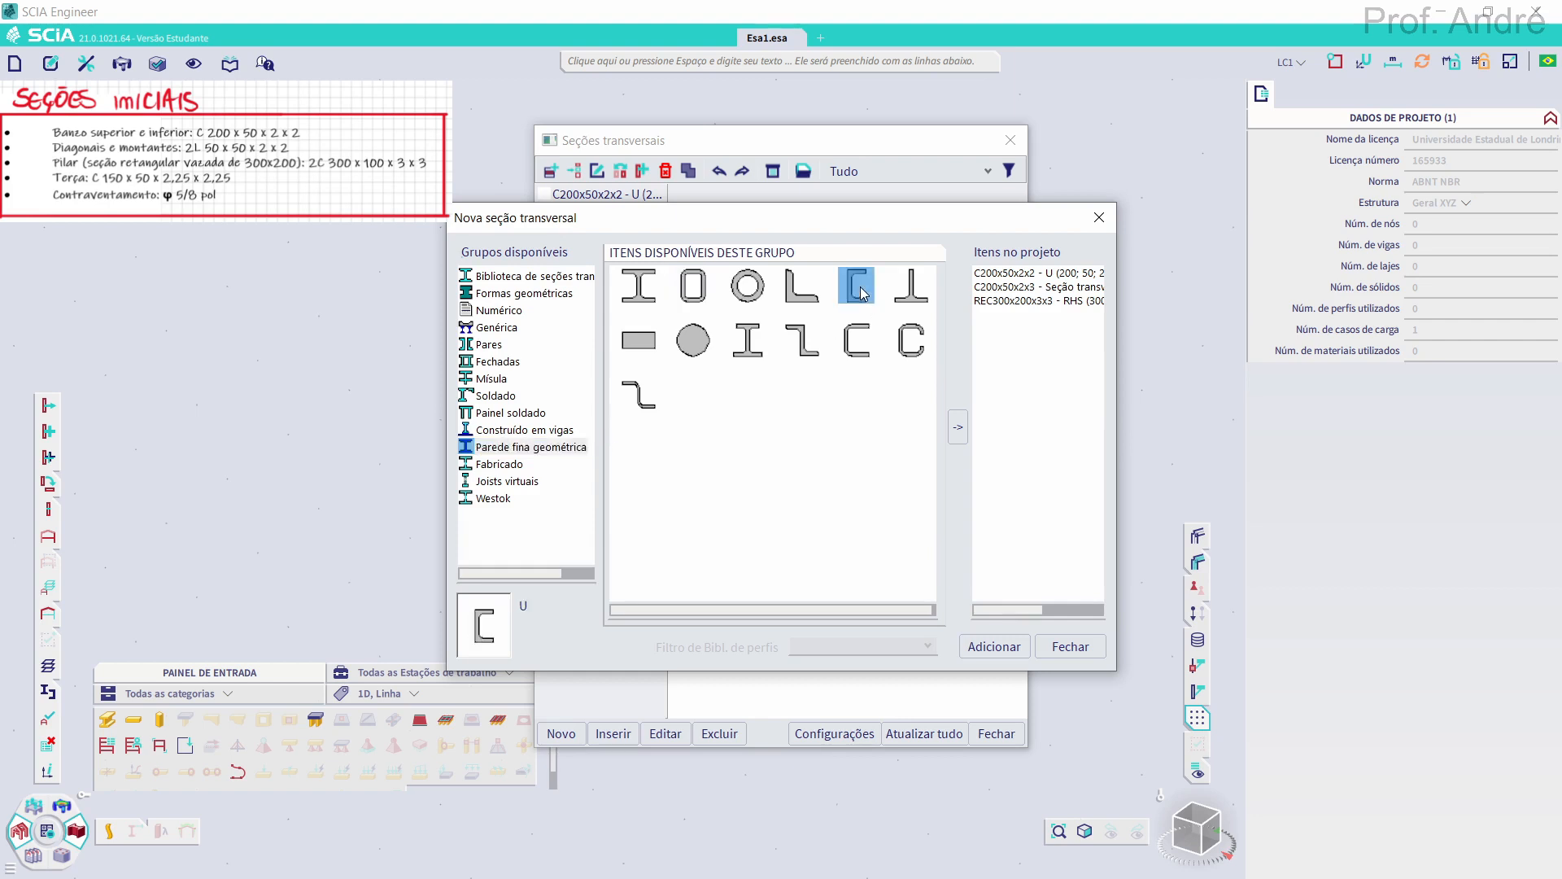
{"action": "left_click", "coordinate": [1069, 646]}
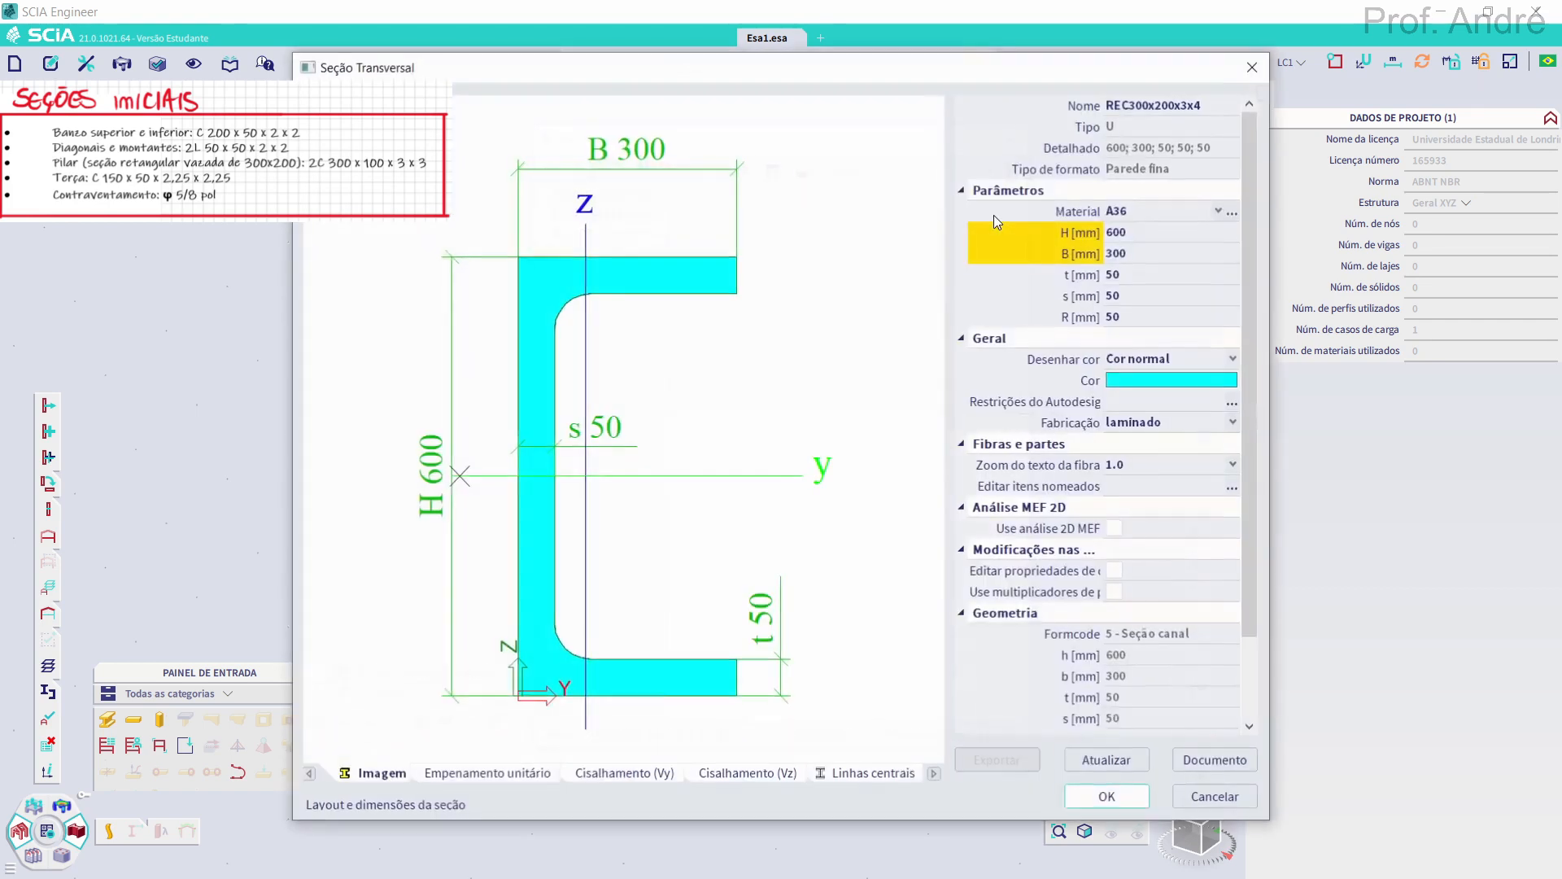
{"action": "left_click", "coordinate": [1131, 106]}
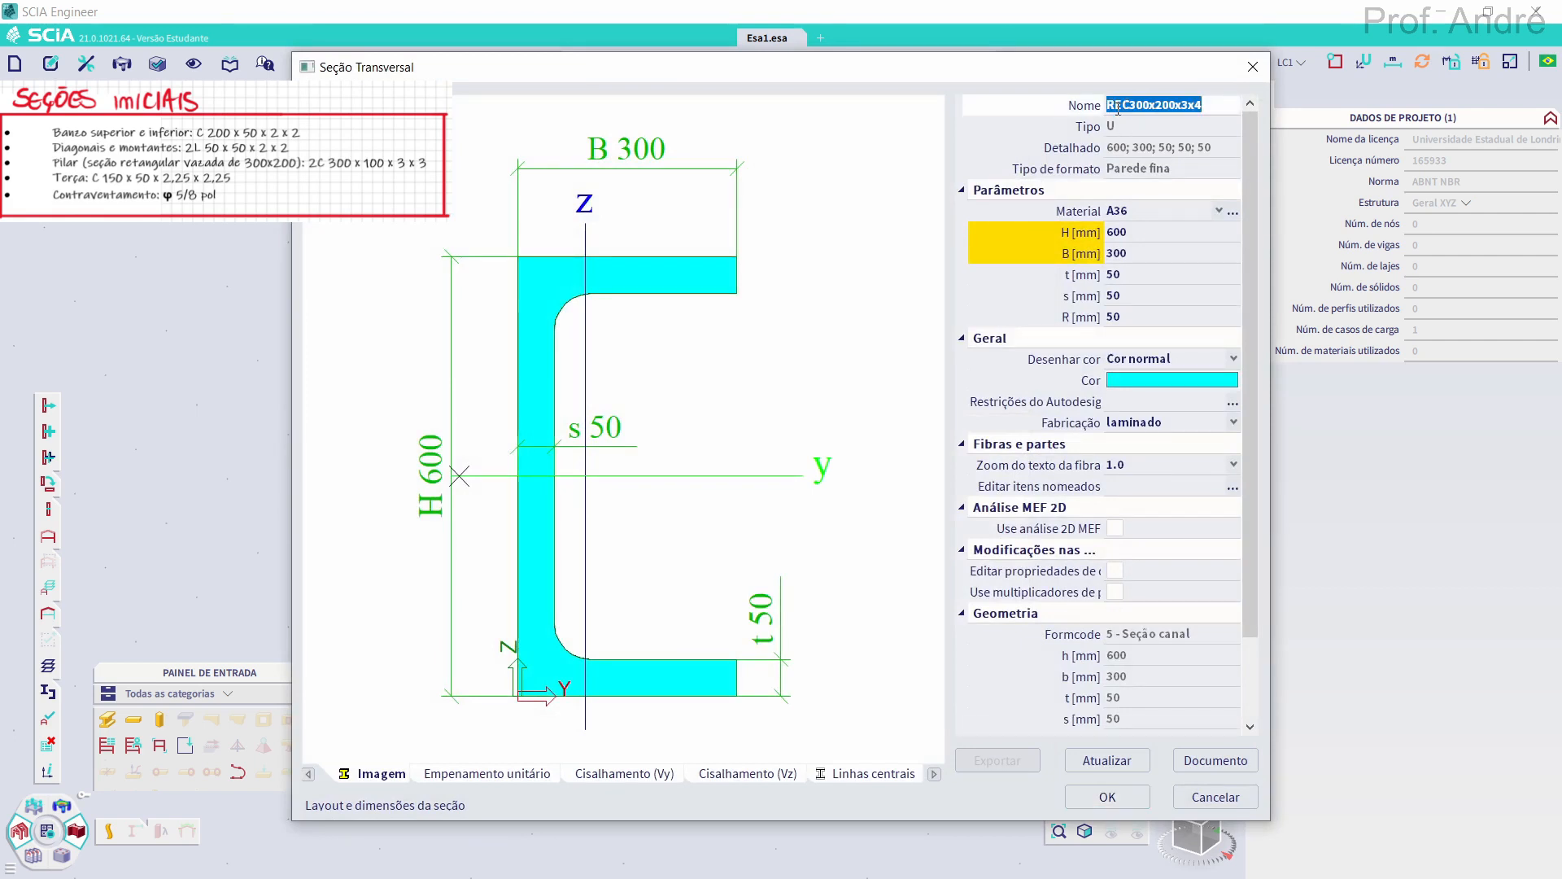
{"action": "type", "text": "C150x50x2"}
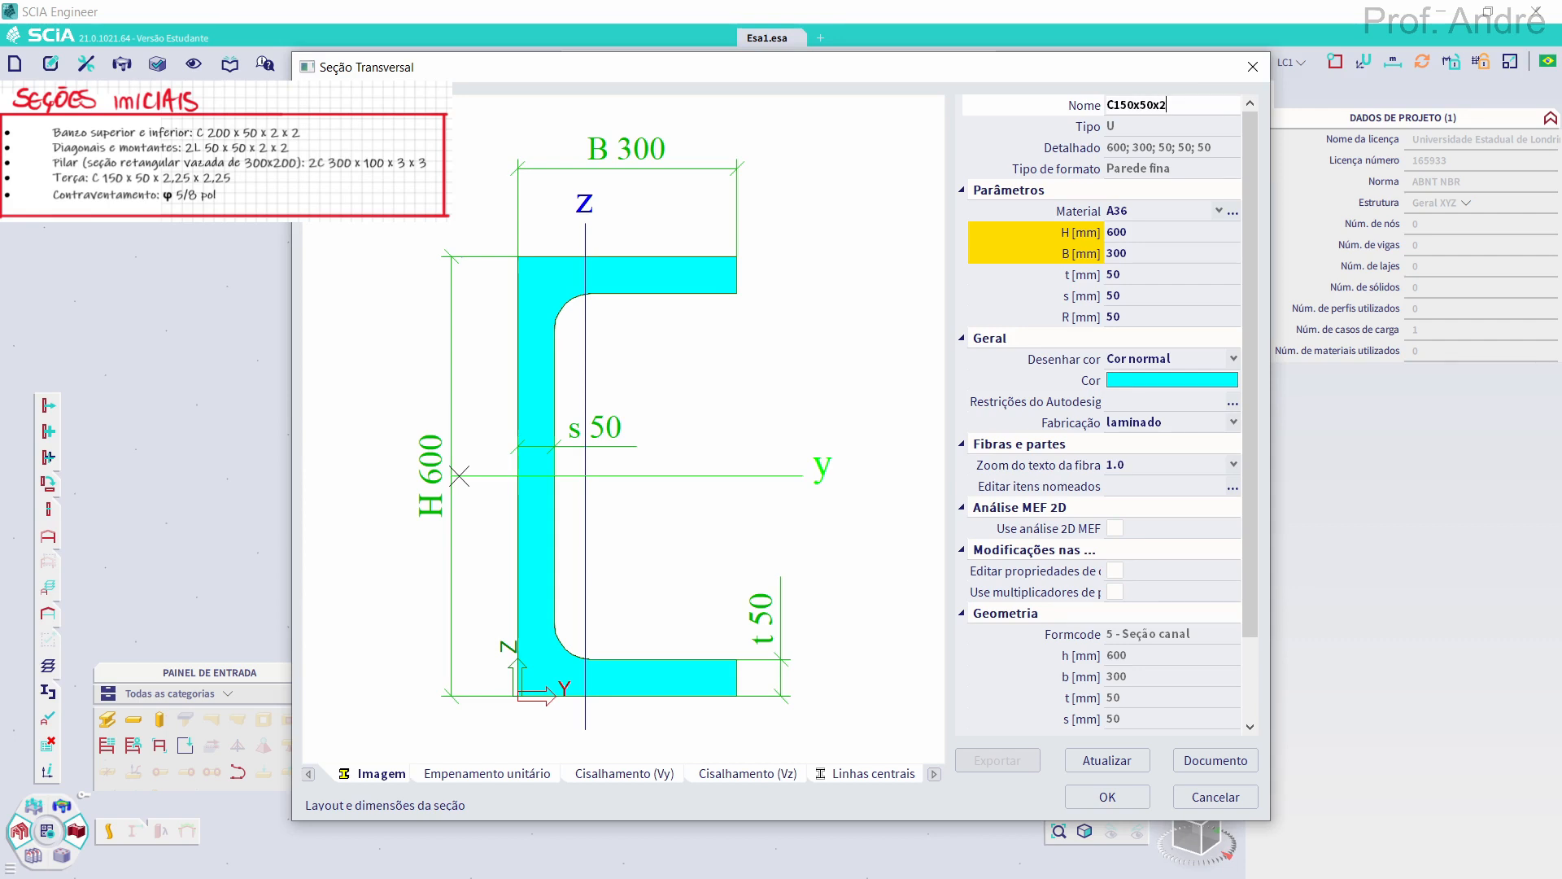
{"action": "type", "text": ".25x2.25"}
Set the U section's height H to 150 mm, width B to 50 mm and radius R to 0 mm
{"action": "left_click", "coordinate": [1125, 234]}
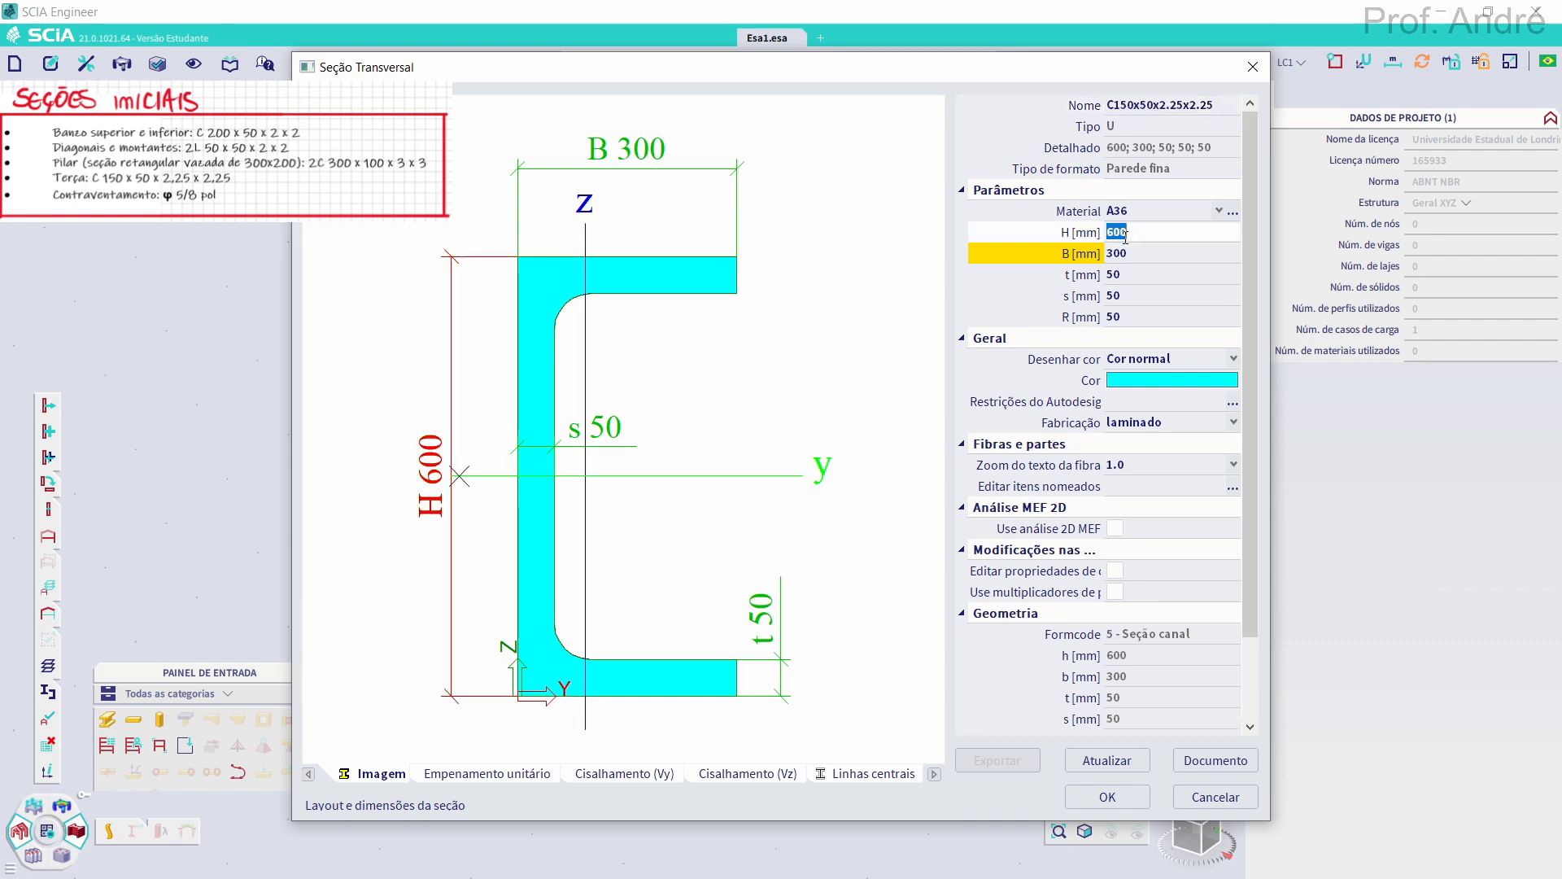
{"action": "type", "text": "150"}
{"action": "left_click", "coordinate": [1135, 253]}
{"action": "type", "text": "50"}
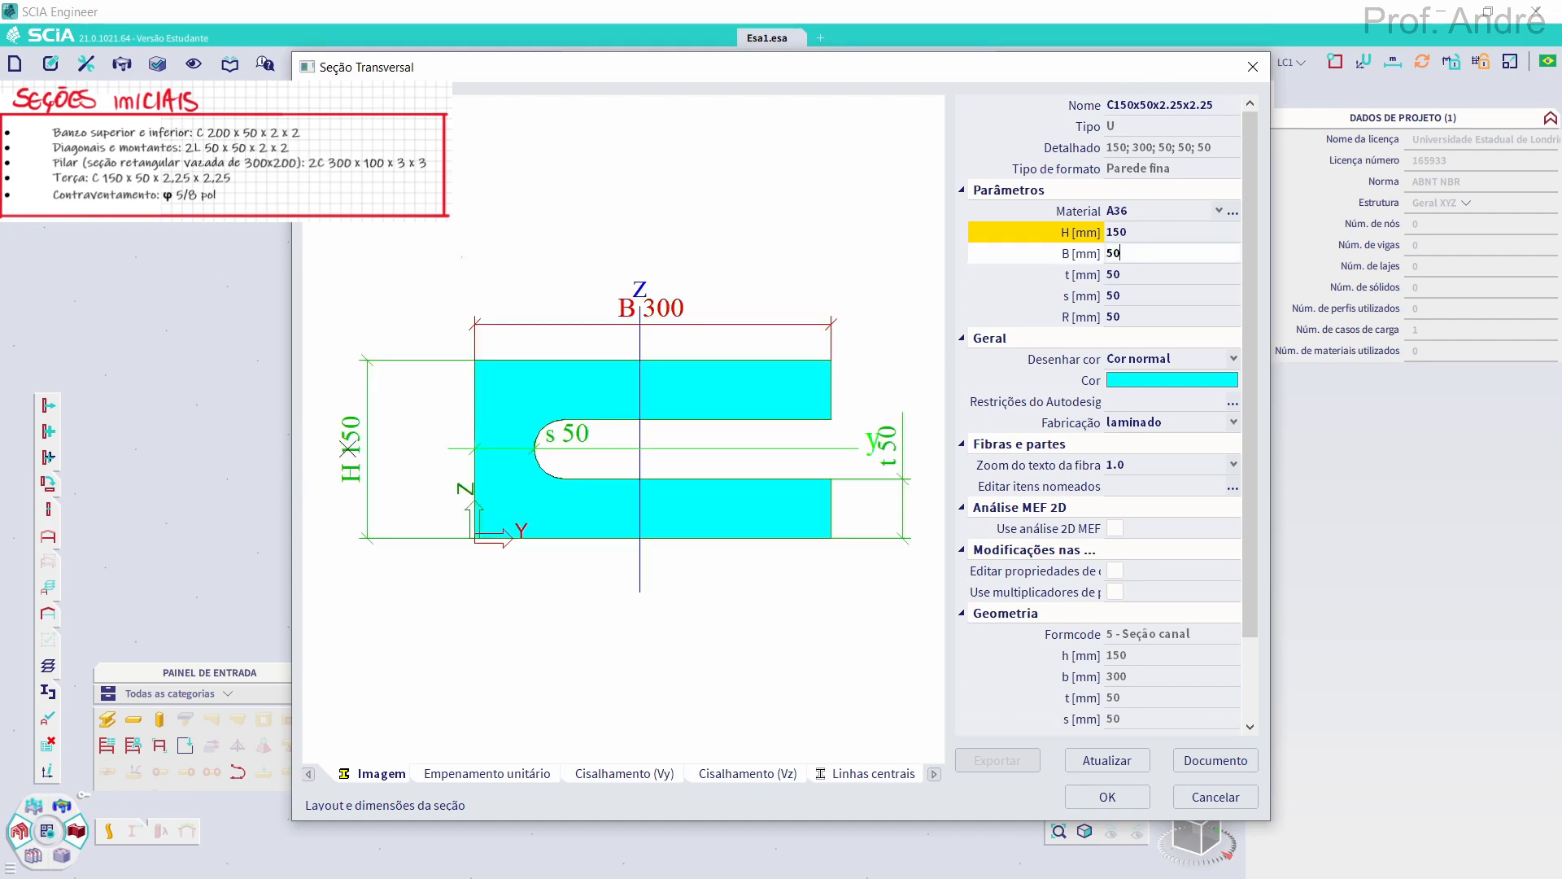
{"action": "left_click", "coordinate": [1139, 316]}
{"action": "type", "text": "0"}
Set the U section's thicknesses t and s to 2.25 mm each and check the exact values stored
{"action": "left_click", "coordinate": [1131, 280]}
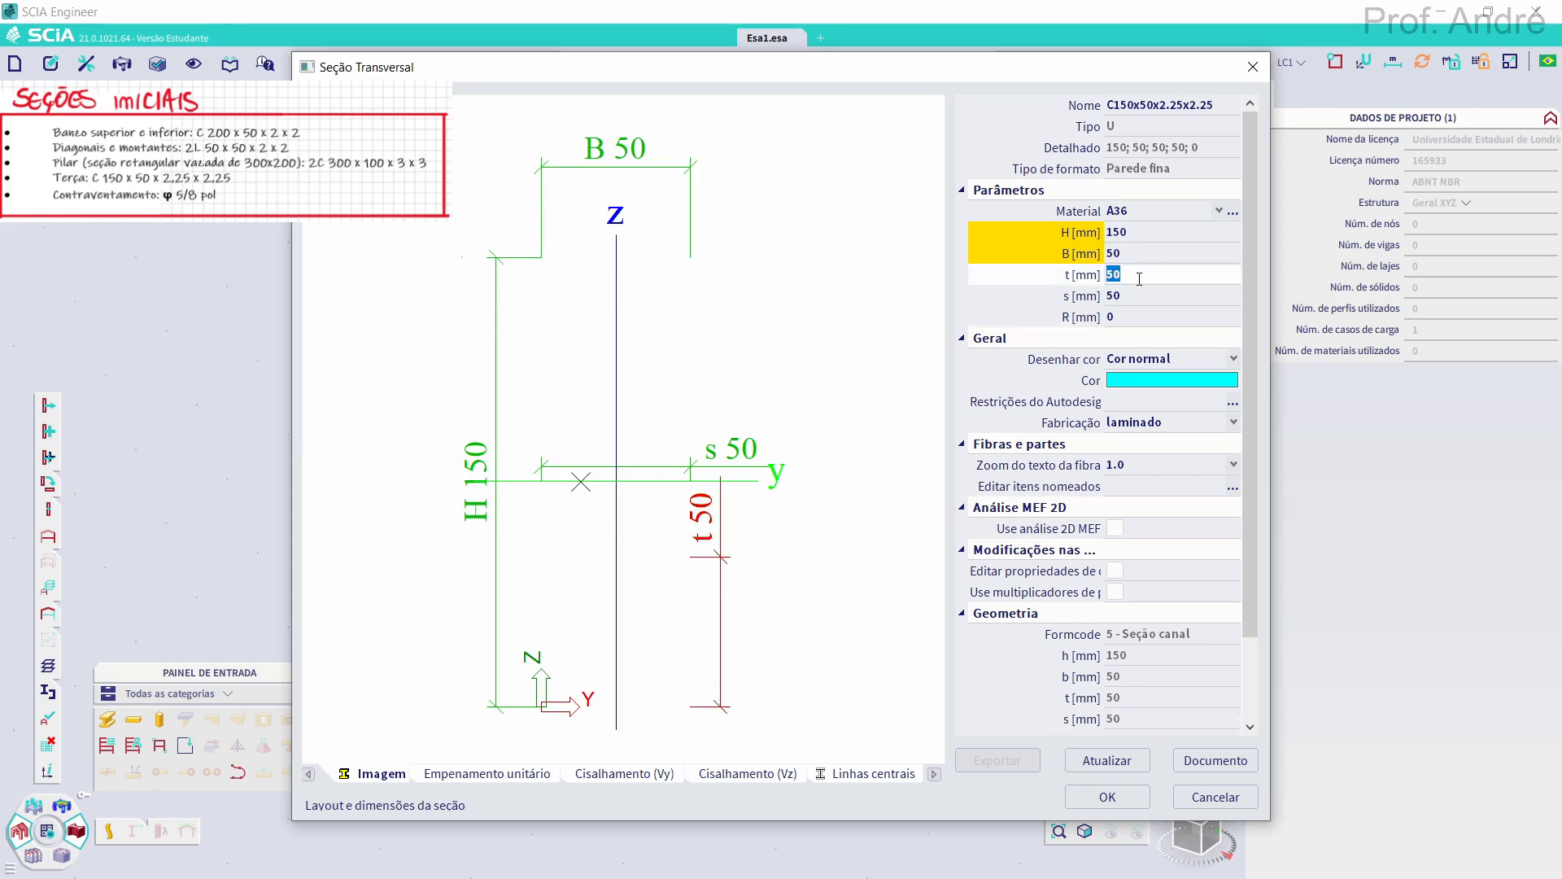
{"action": "type", "text": "2.2"}
{"action": "left_click", "coordinate": [1132, 297]}
{"action": "type", "text": "2.2"}
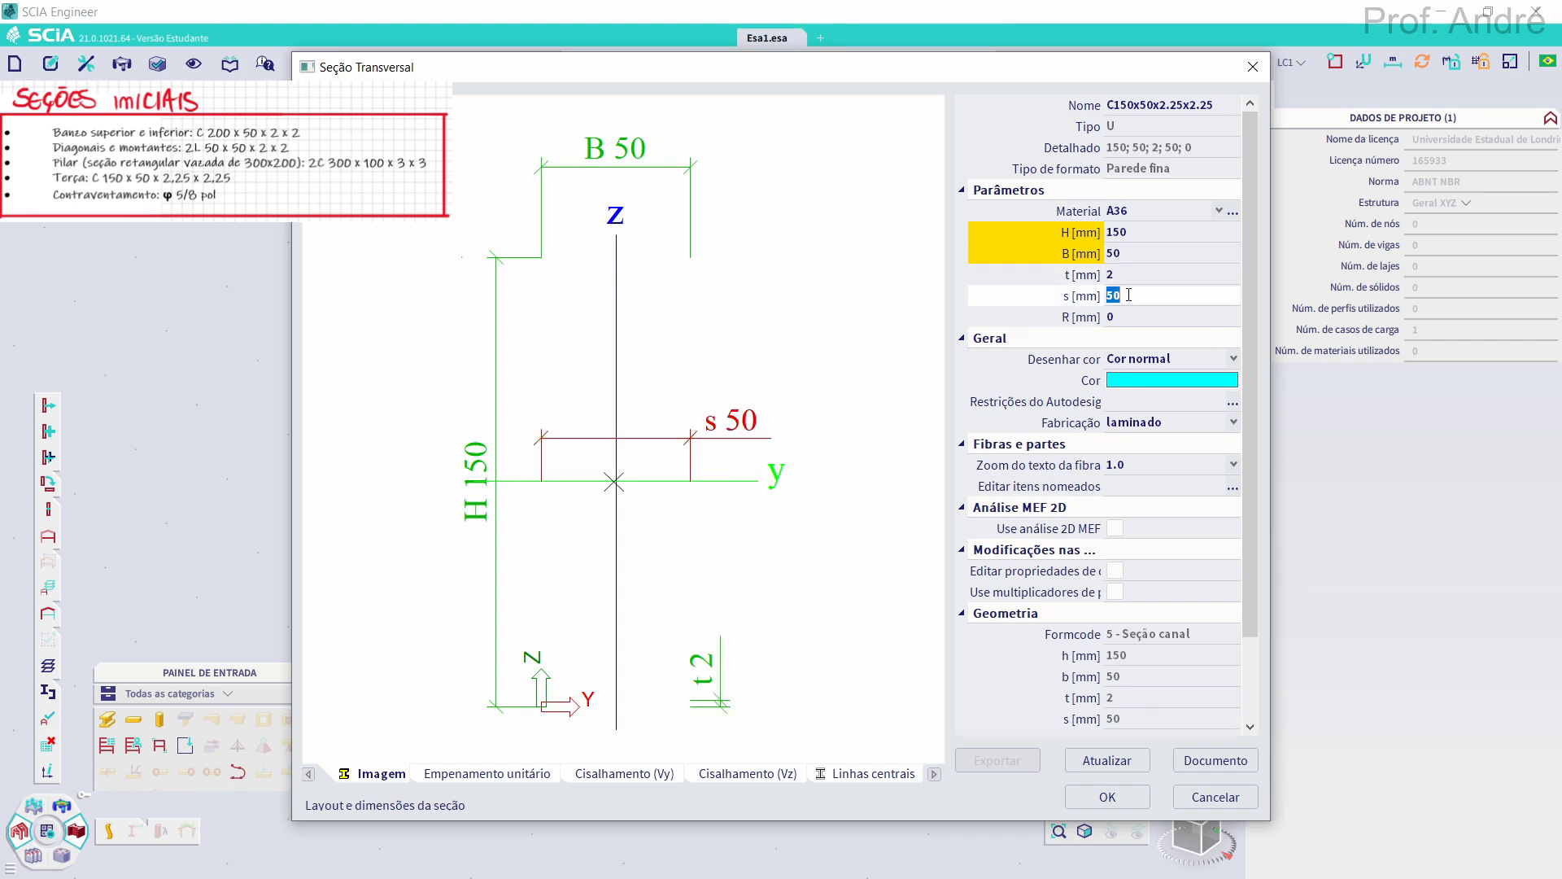
{"action": "key", "text": "Return"}
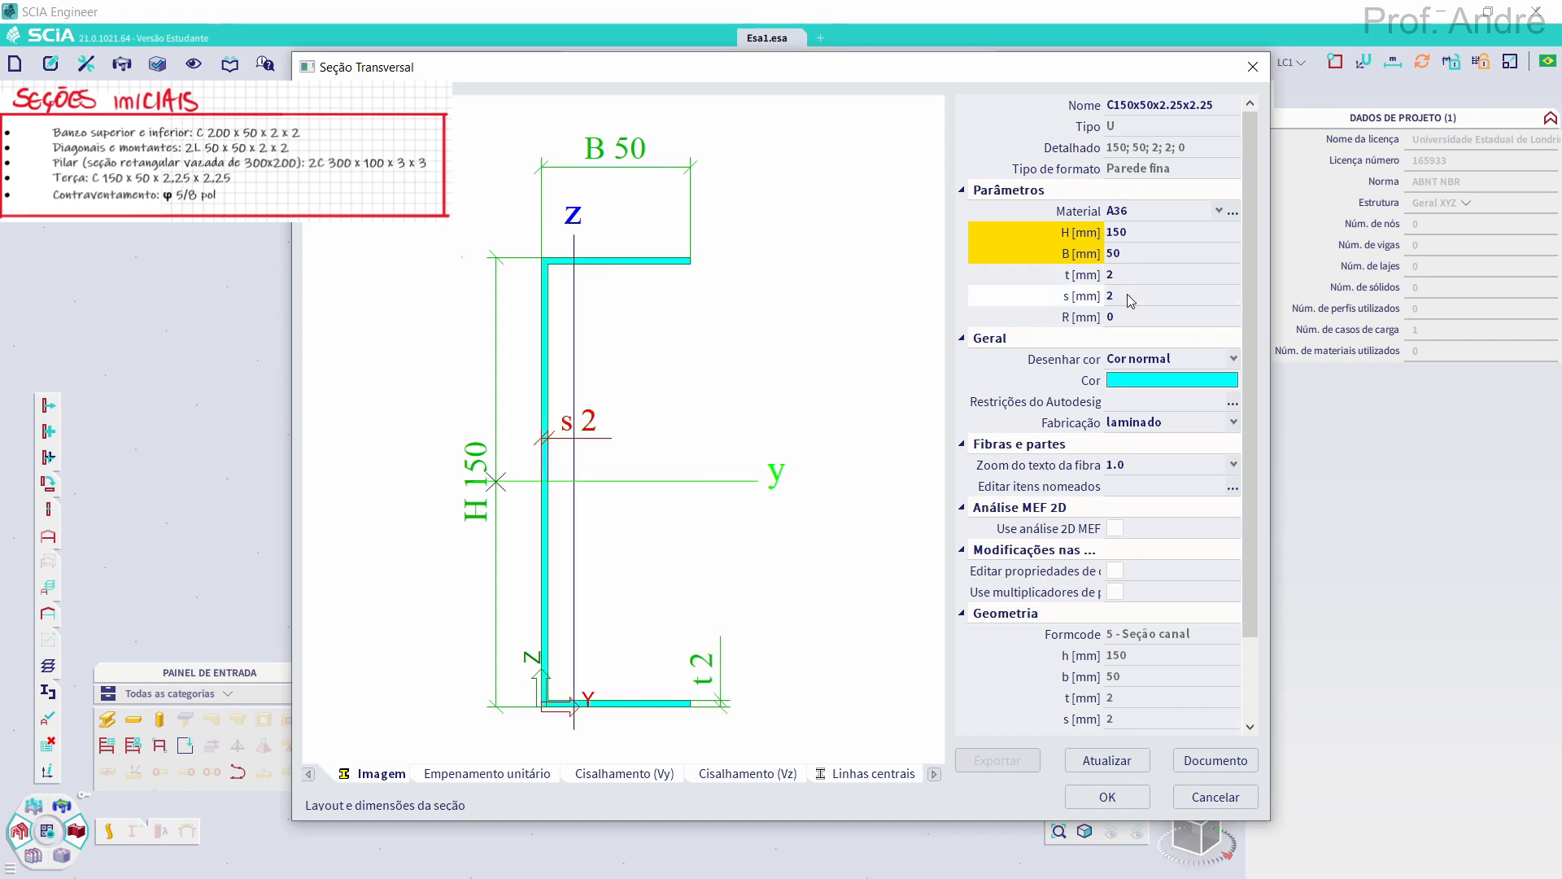
{"action": "left_click", "coordinate": [1131, 275]}
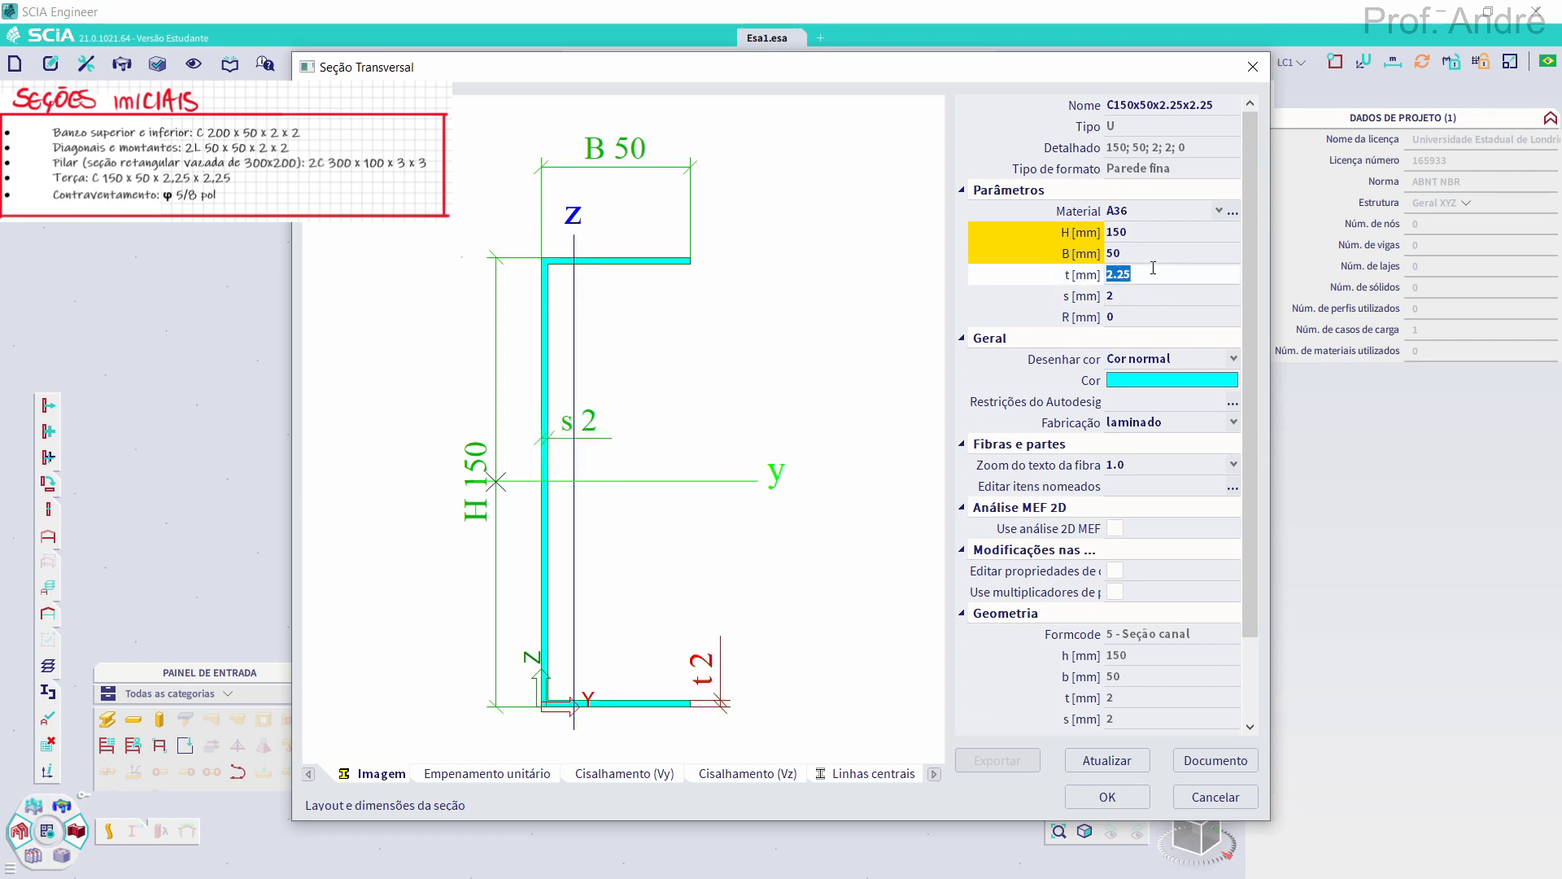
{"action": "left_click", "coordinate": [1150, 276]}
{"action": "left_click", "coordinate": [1146, 289]}
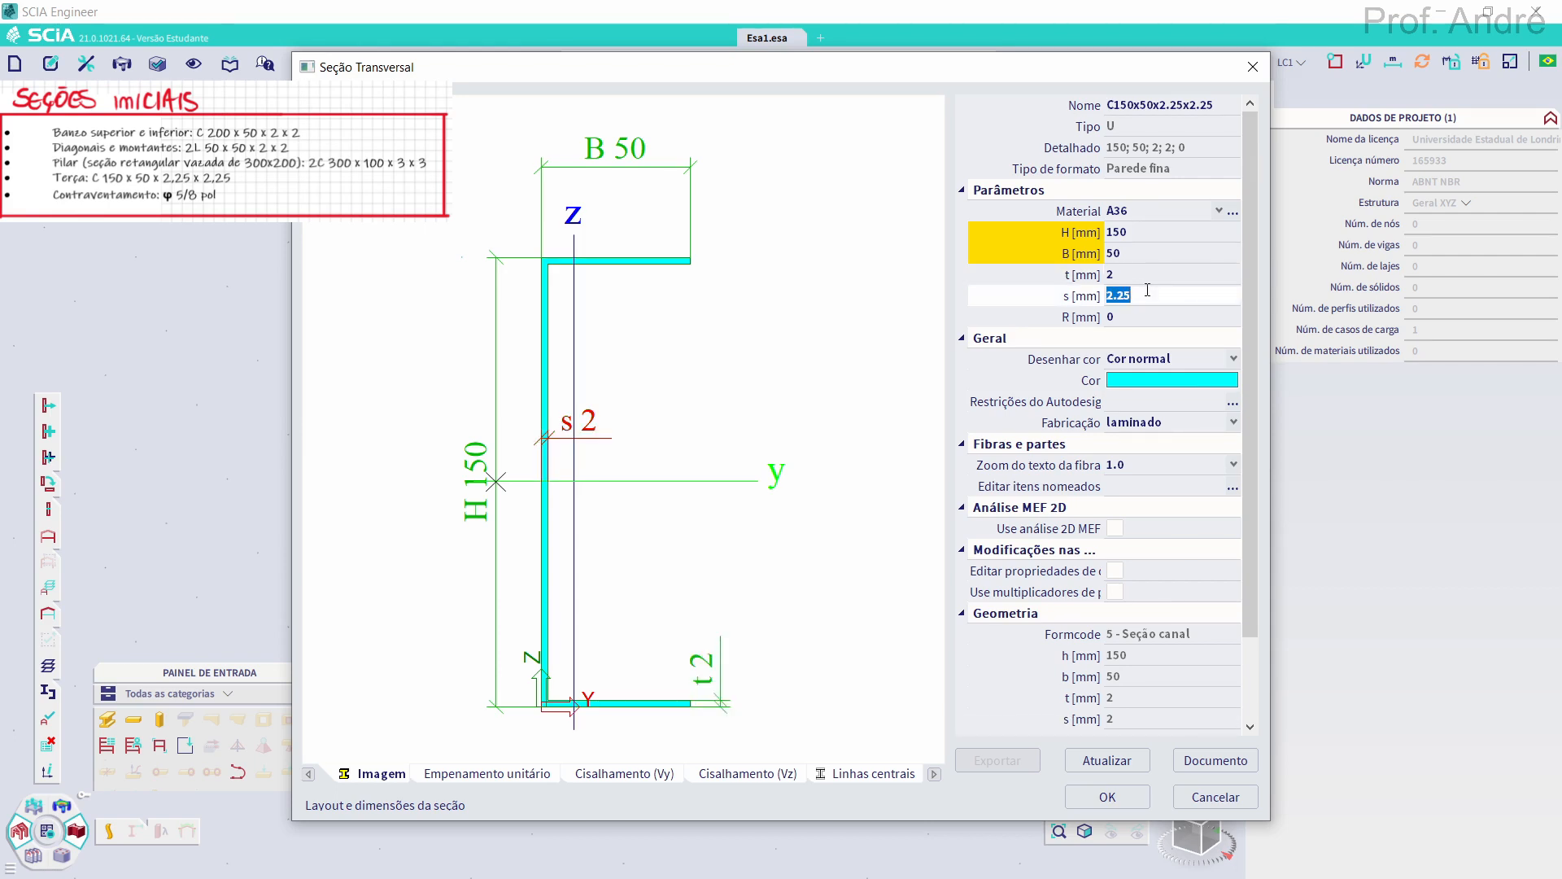
{"action": "type", "text": "2"}
{"action": "key", "text": "Return"}
Recalculate the purlin section's properties, confirm the section and close the cross-section library
{"action": "left_click", "coordinate": [1106, 760]}
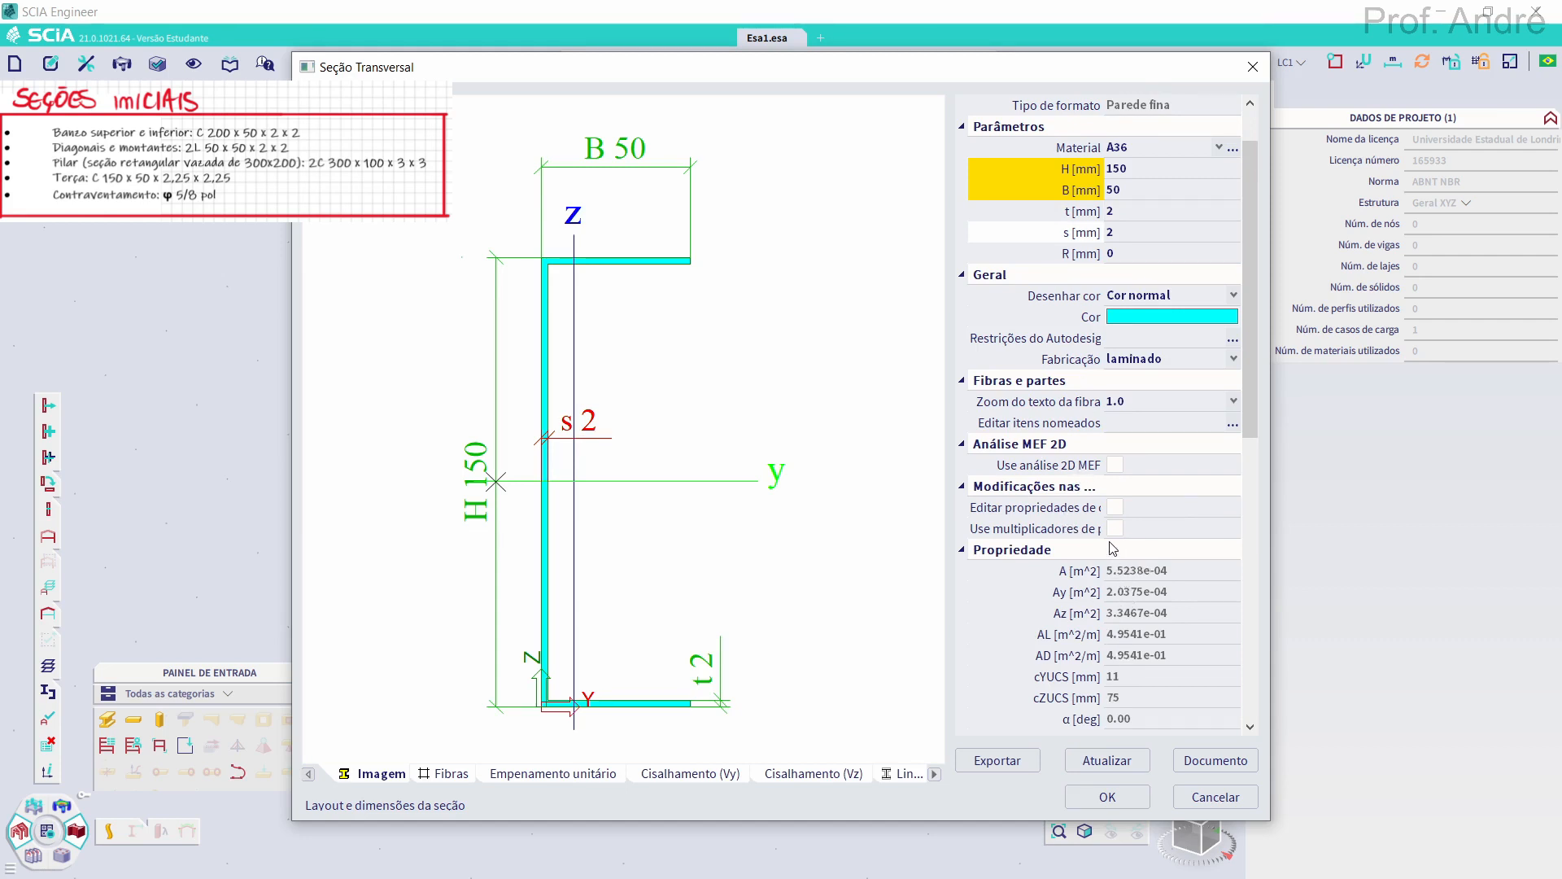
{"action": "left_click", "coordinate": [1114, 798]}
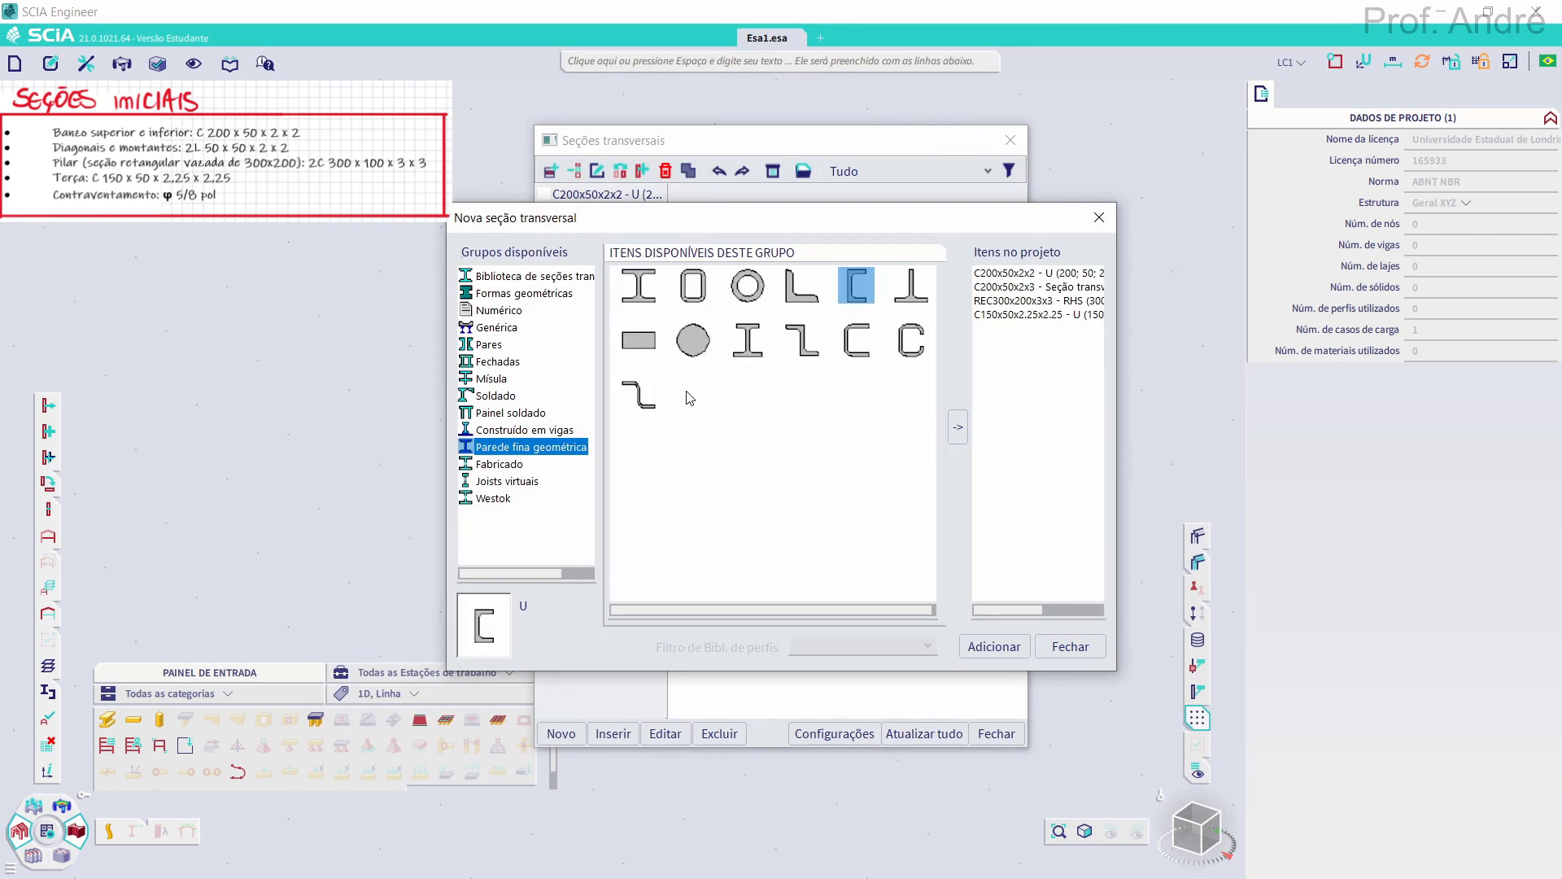
{"action": "left_click", "coordinate": [1060, 647]}
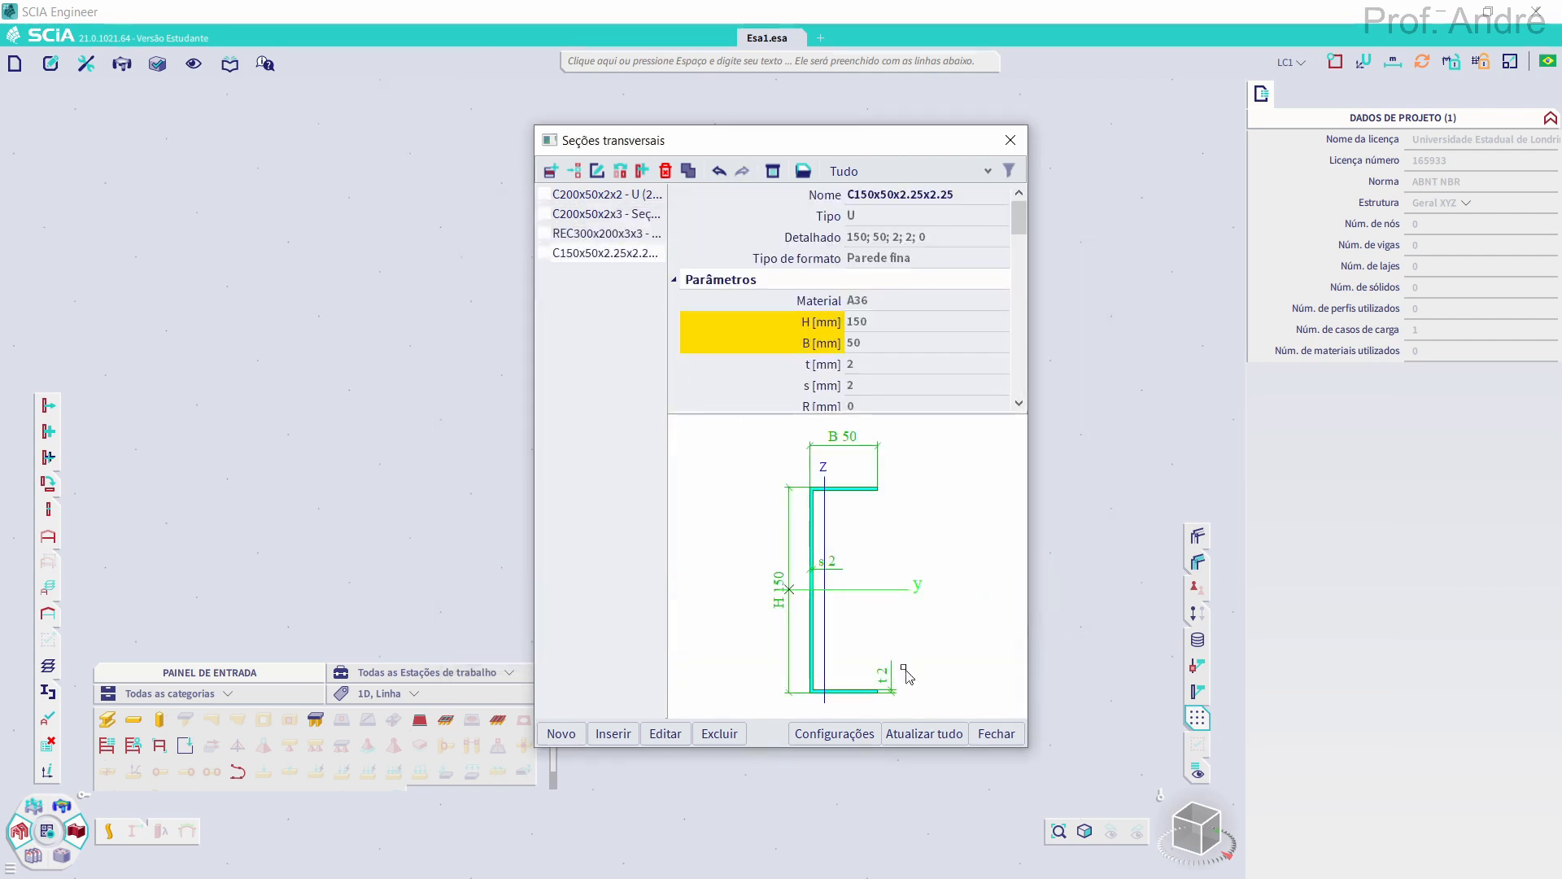
{"action": "left_click", "coordinate": [996, 733]}
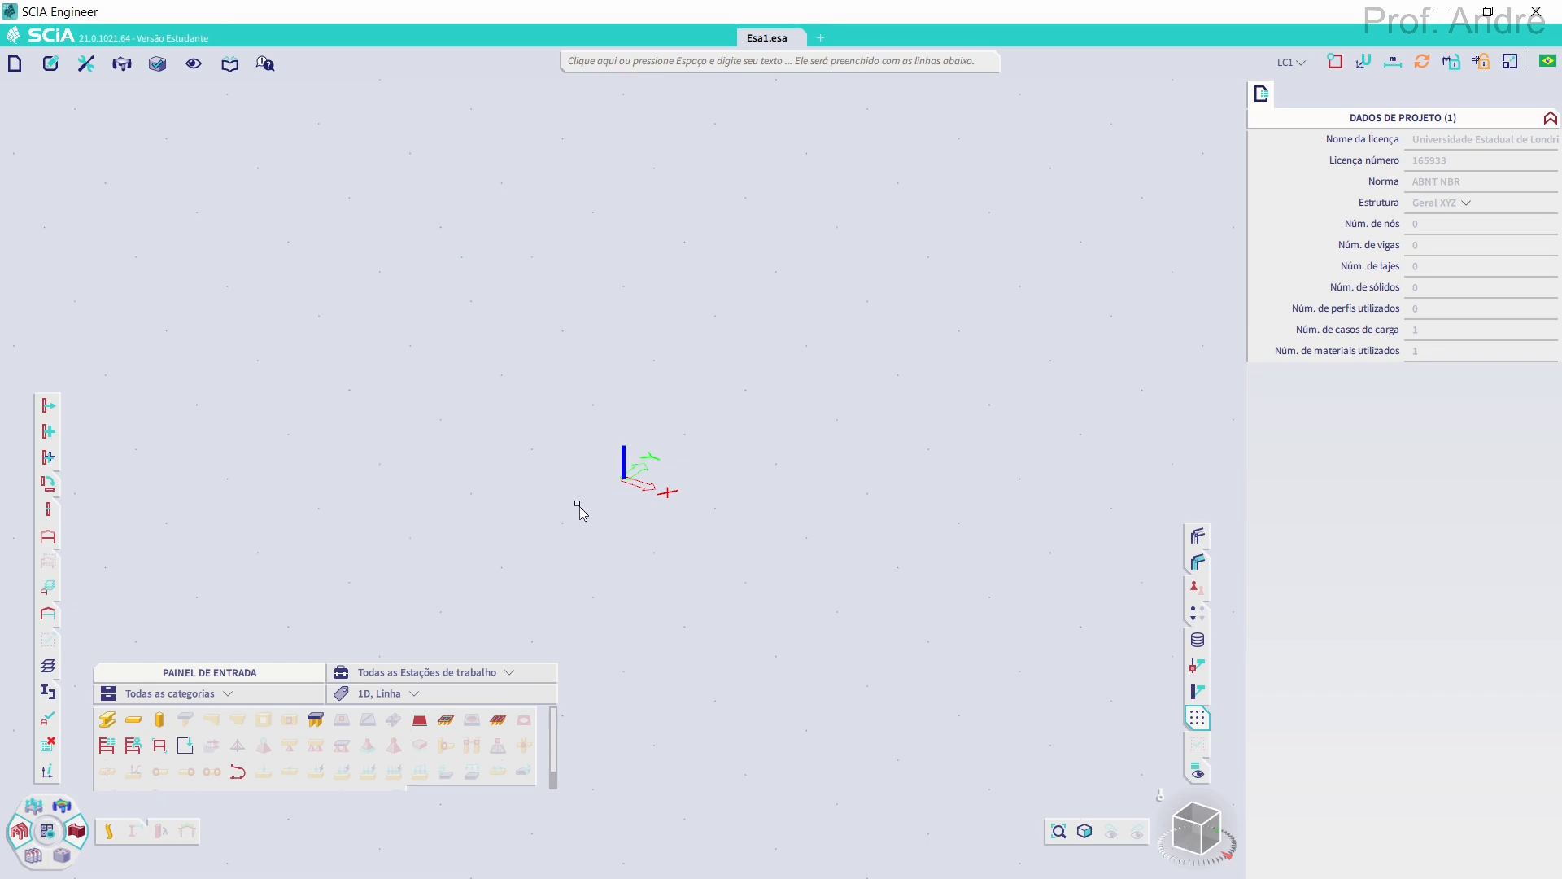
Start a DWG import and open the file galpao metalico.dwg
{"action": "left_click", "coordinate": [715, 63]}
{"action": "type", "text": "Importar DWG, DXF, VRML97"}
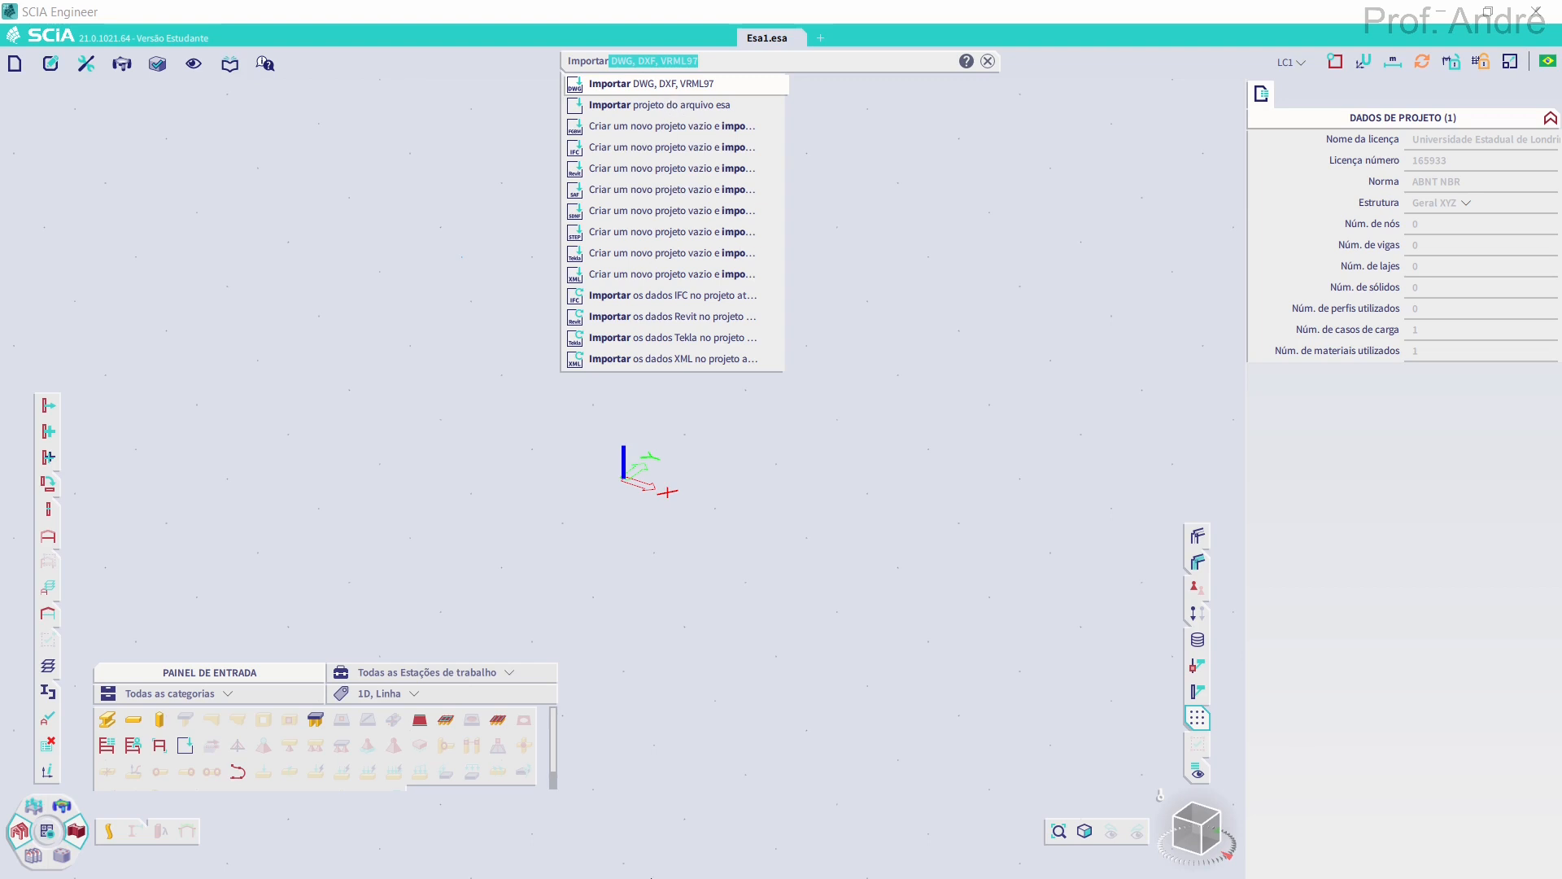
{"action": "key", "text": "Return"}
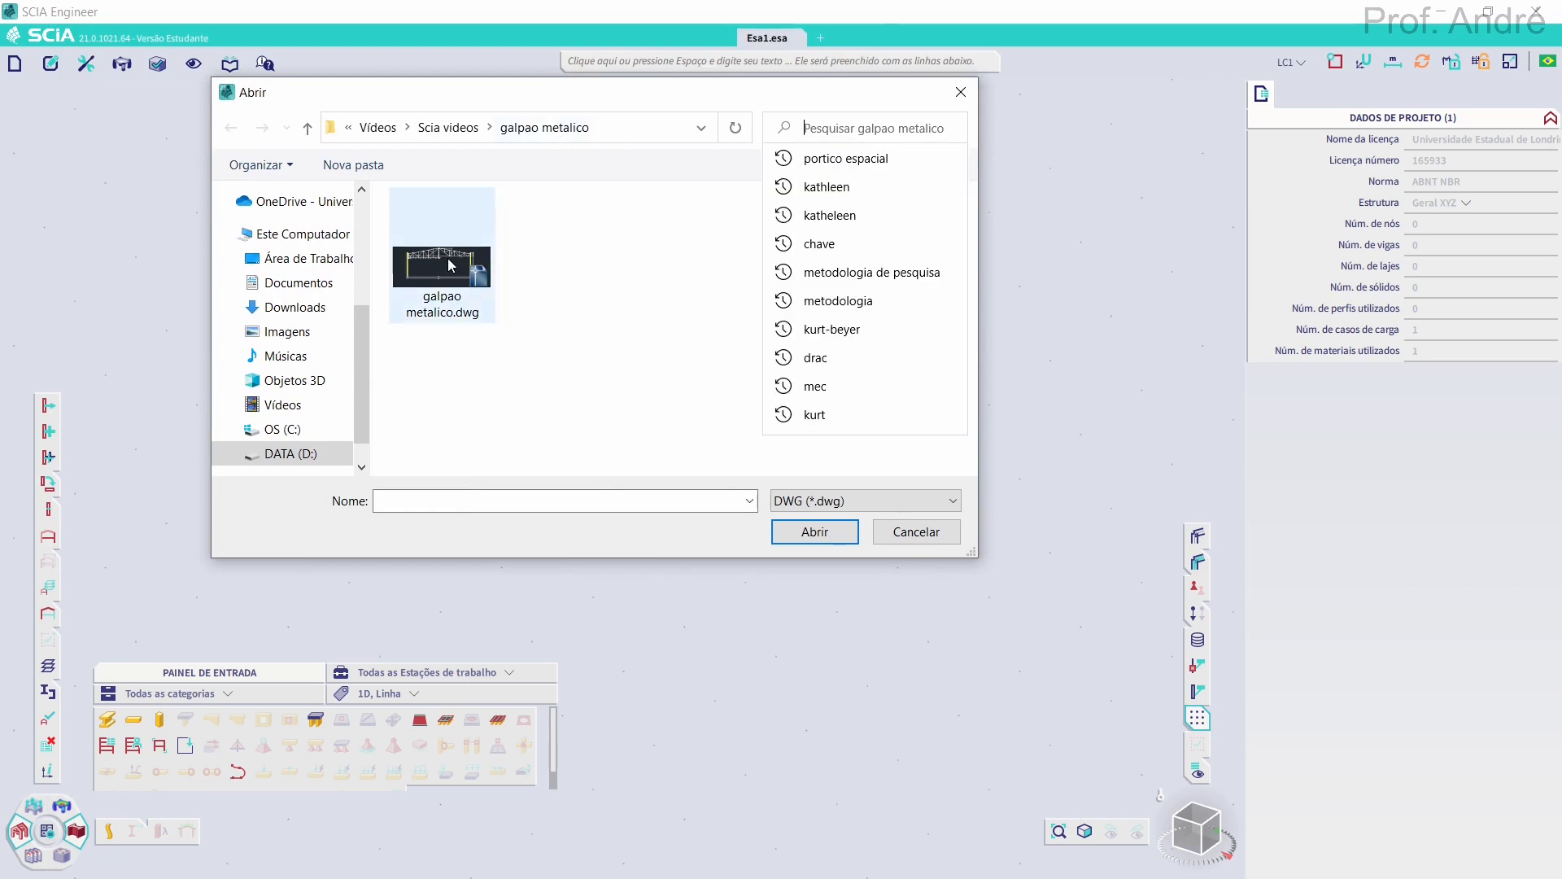
{"action": "left_click", "coordinate": [449, 283]}
{"action": "left_click", "coordinate": [813, 535]}
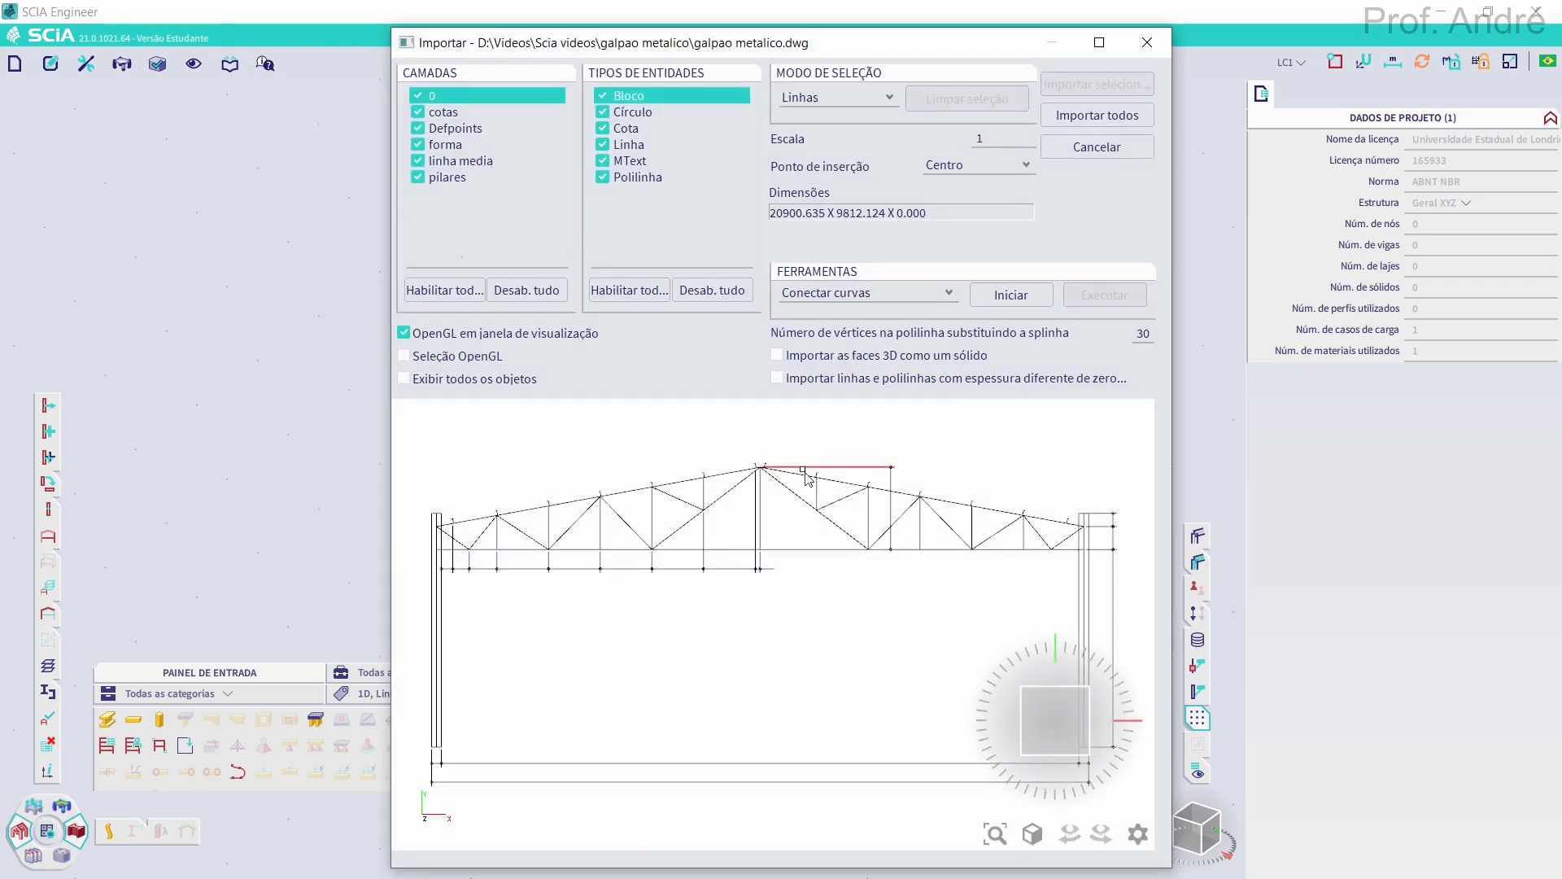
Import only the linha media layer with a reduced scale, excluding layers pilares, forma, Defpoints, cotas and 0
{"action": "left_click", "coordinate": [417, 177]}
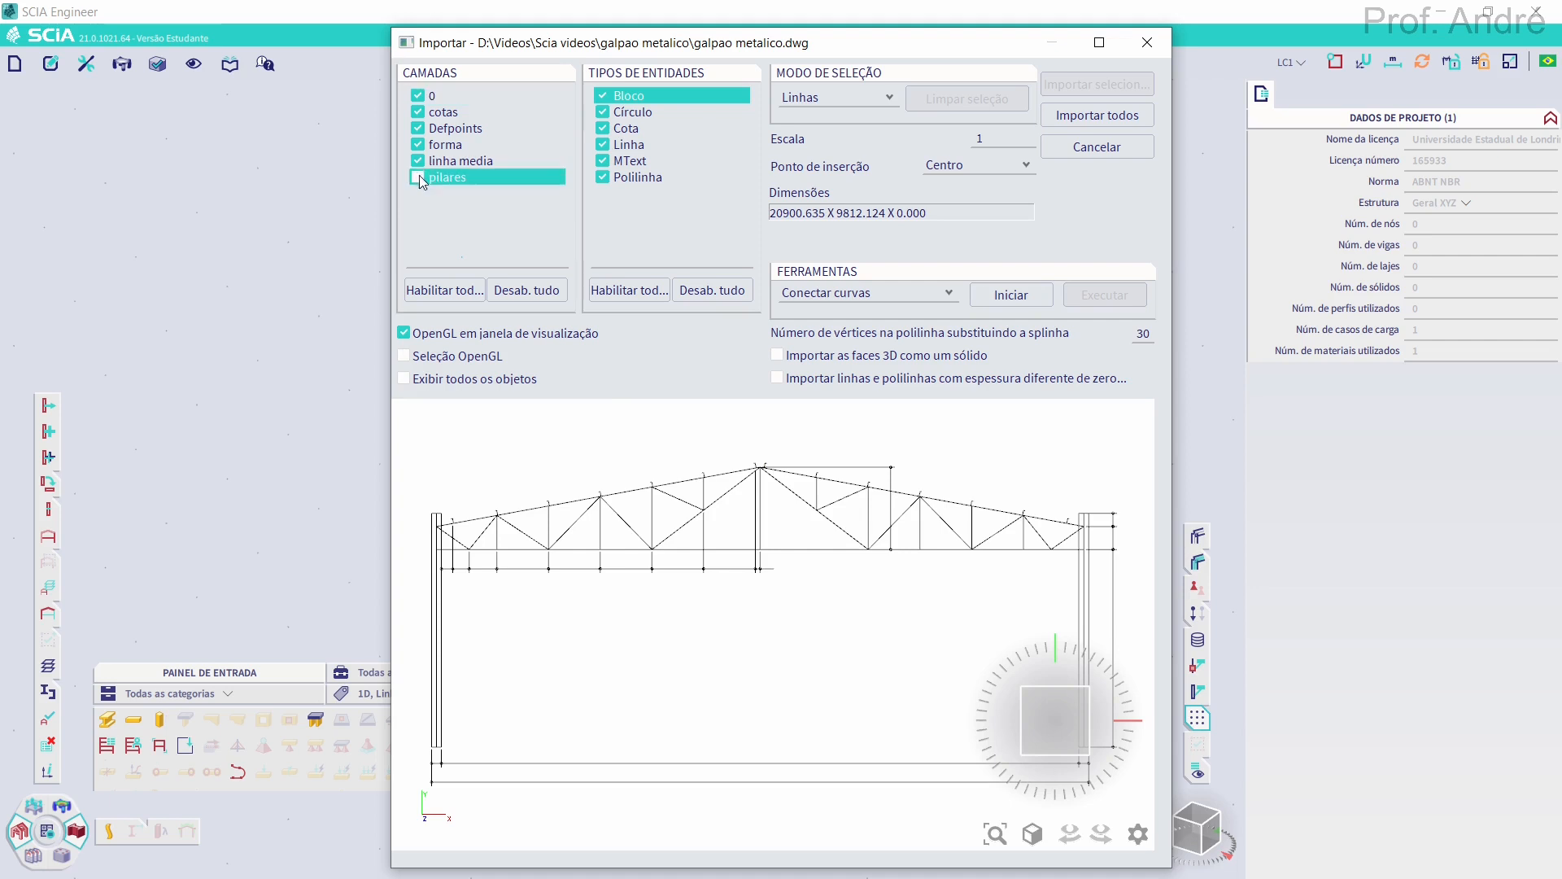
{"action": "left_click", "coordinate": [417, 144]}
{"action": "left_click", "coordinate": [417, 128]}
{"action": "left_click", "coordinate": [418, 111]}
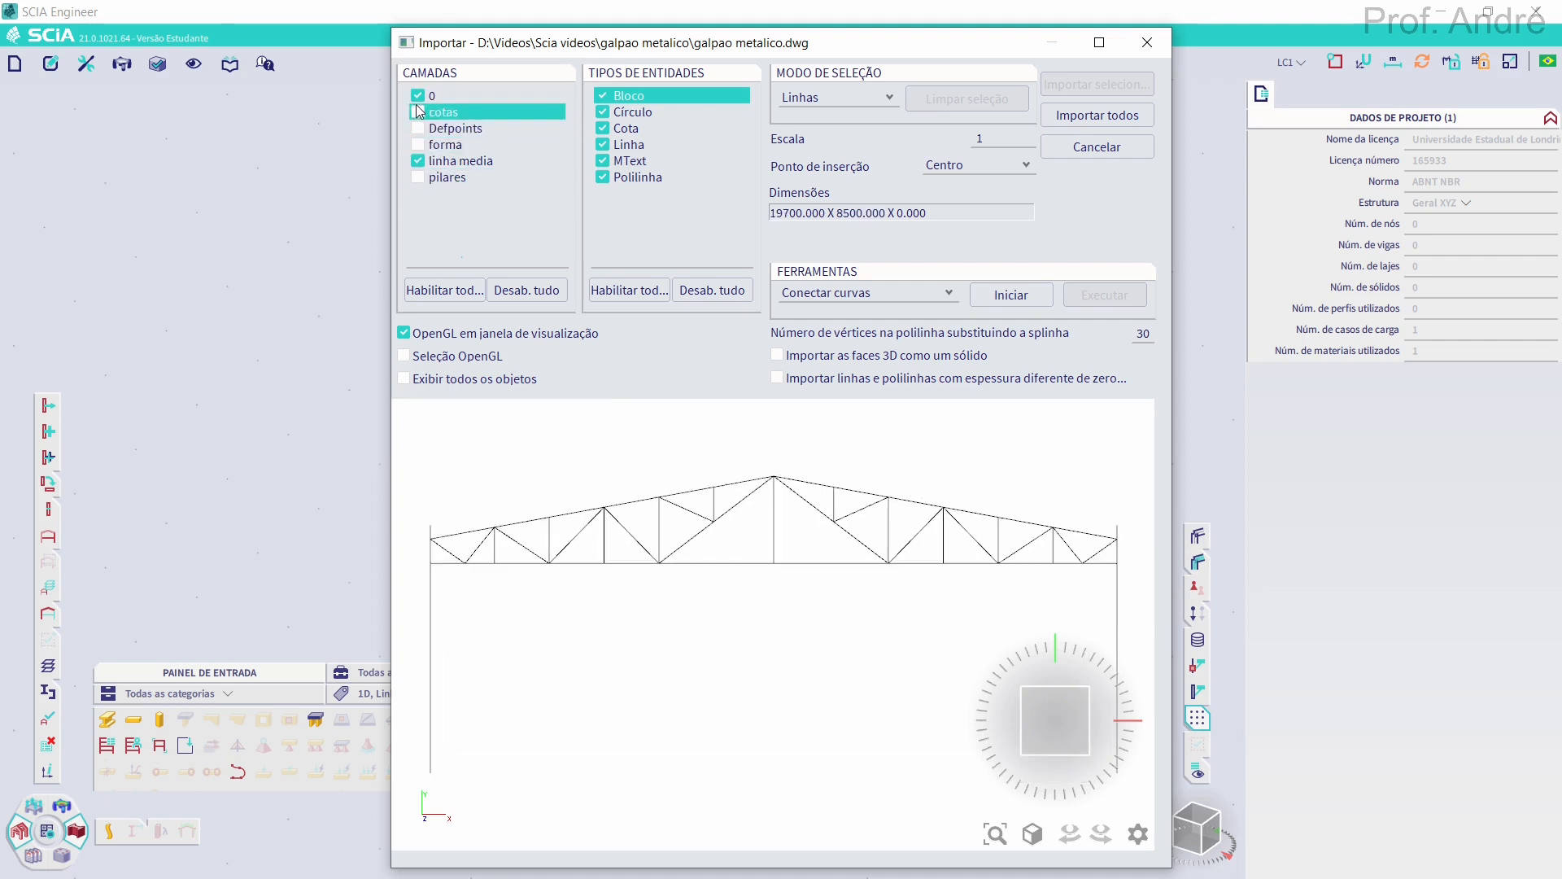
{"action": "left_click", "coordinate": [417, 95]}
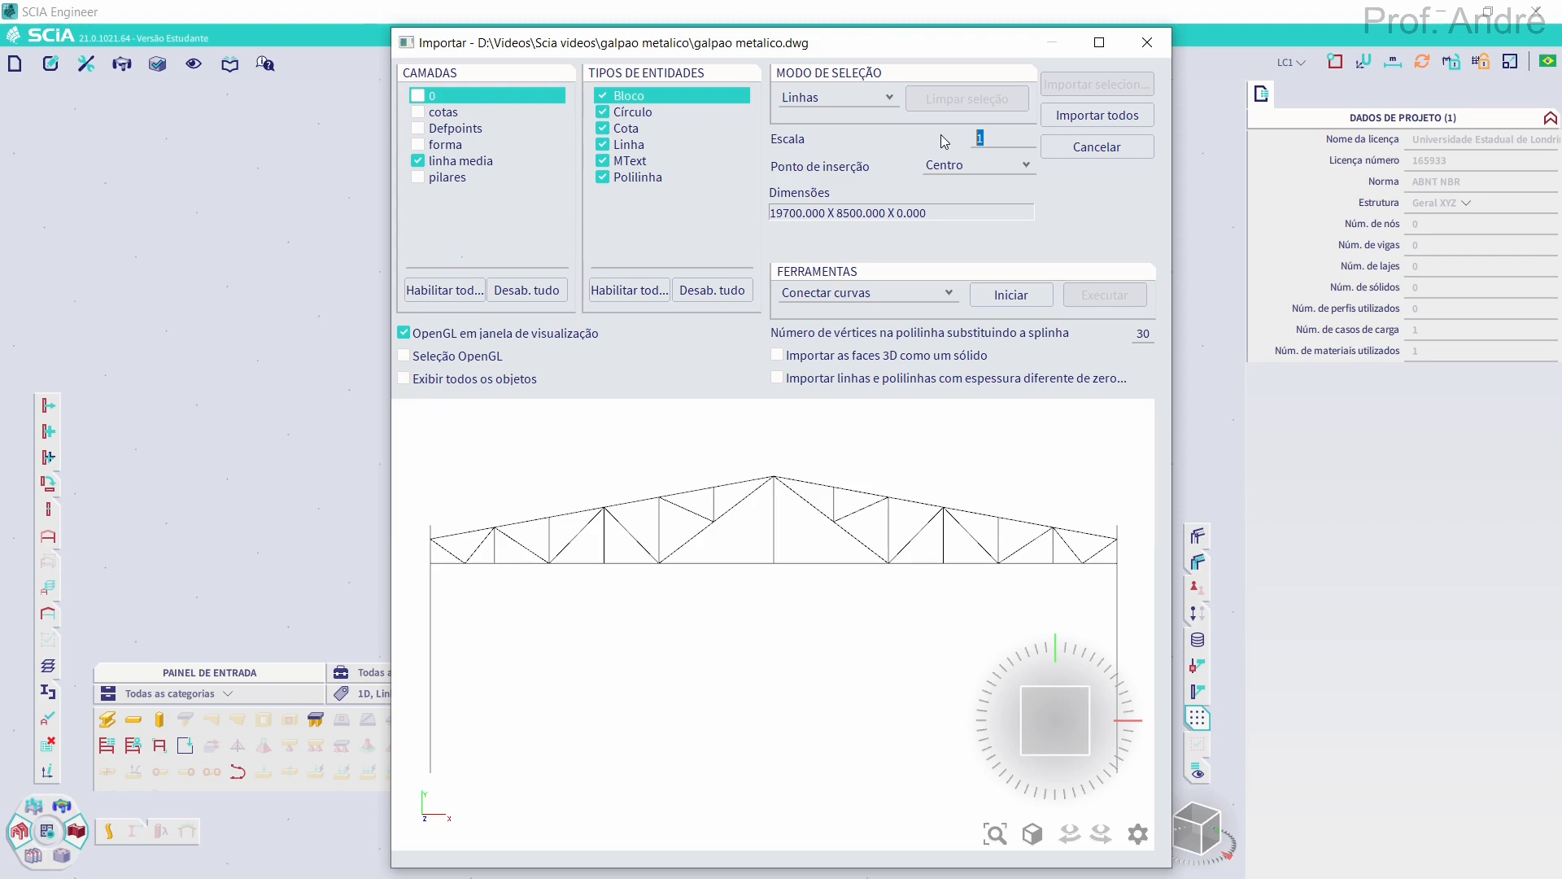
{"action": "type", "text": "0."}
{"action": "left_click", "coordinate": [1070, 122]}
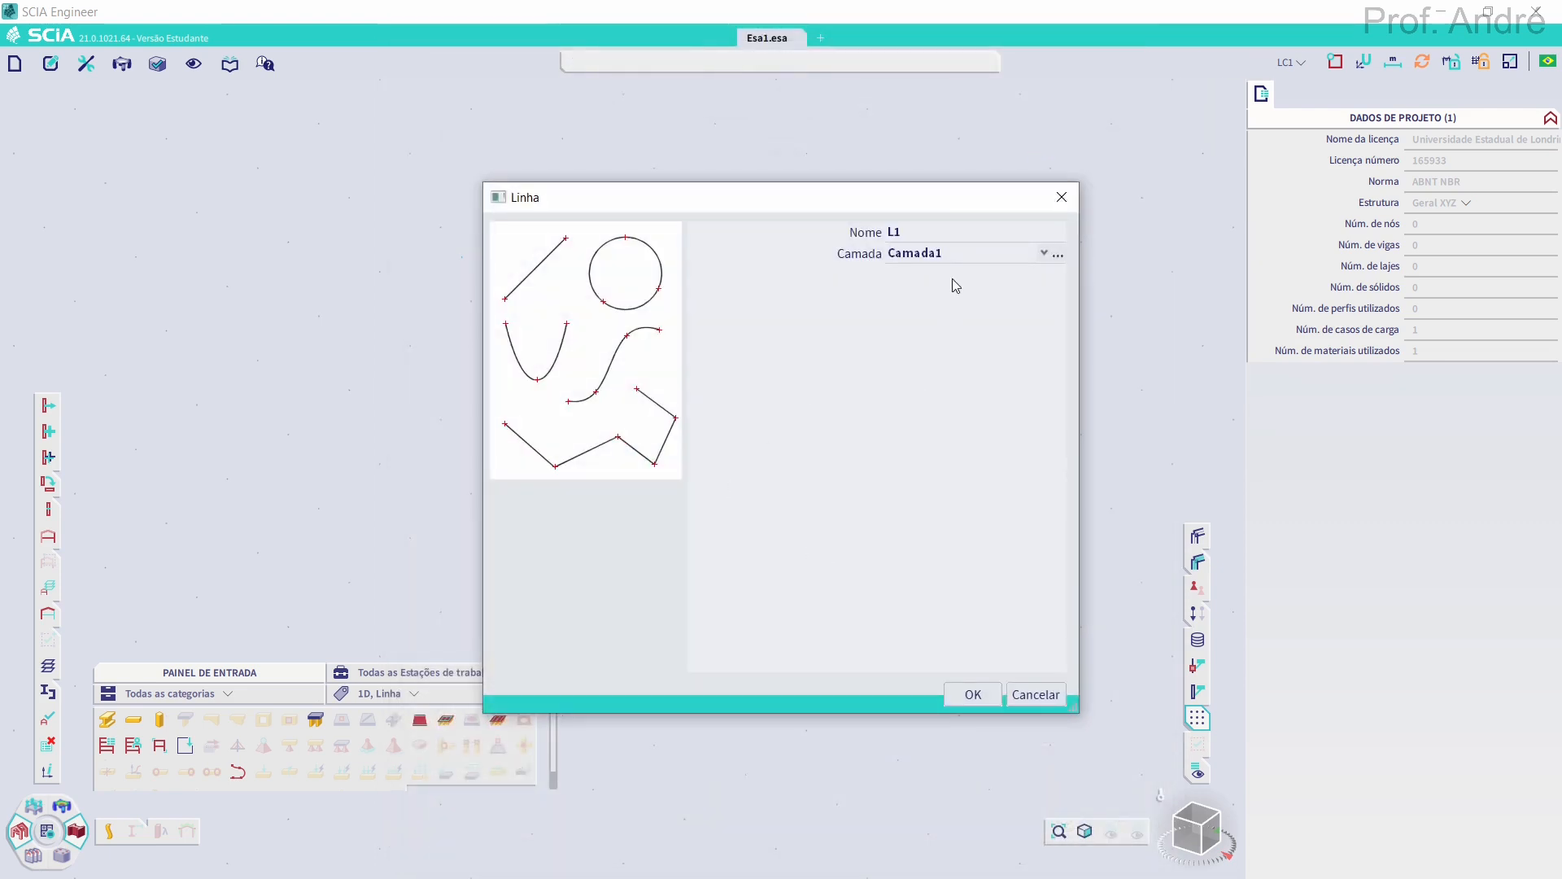
Rename the imported lines' layer Camada1 as DWG
{"action": "left_click", "coordinate": [1059, 253]}
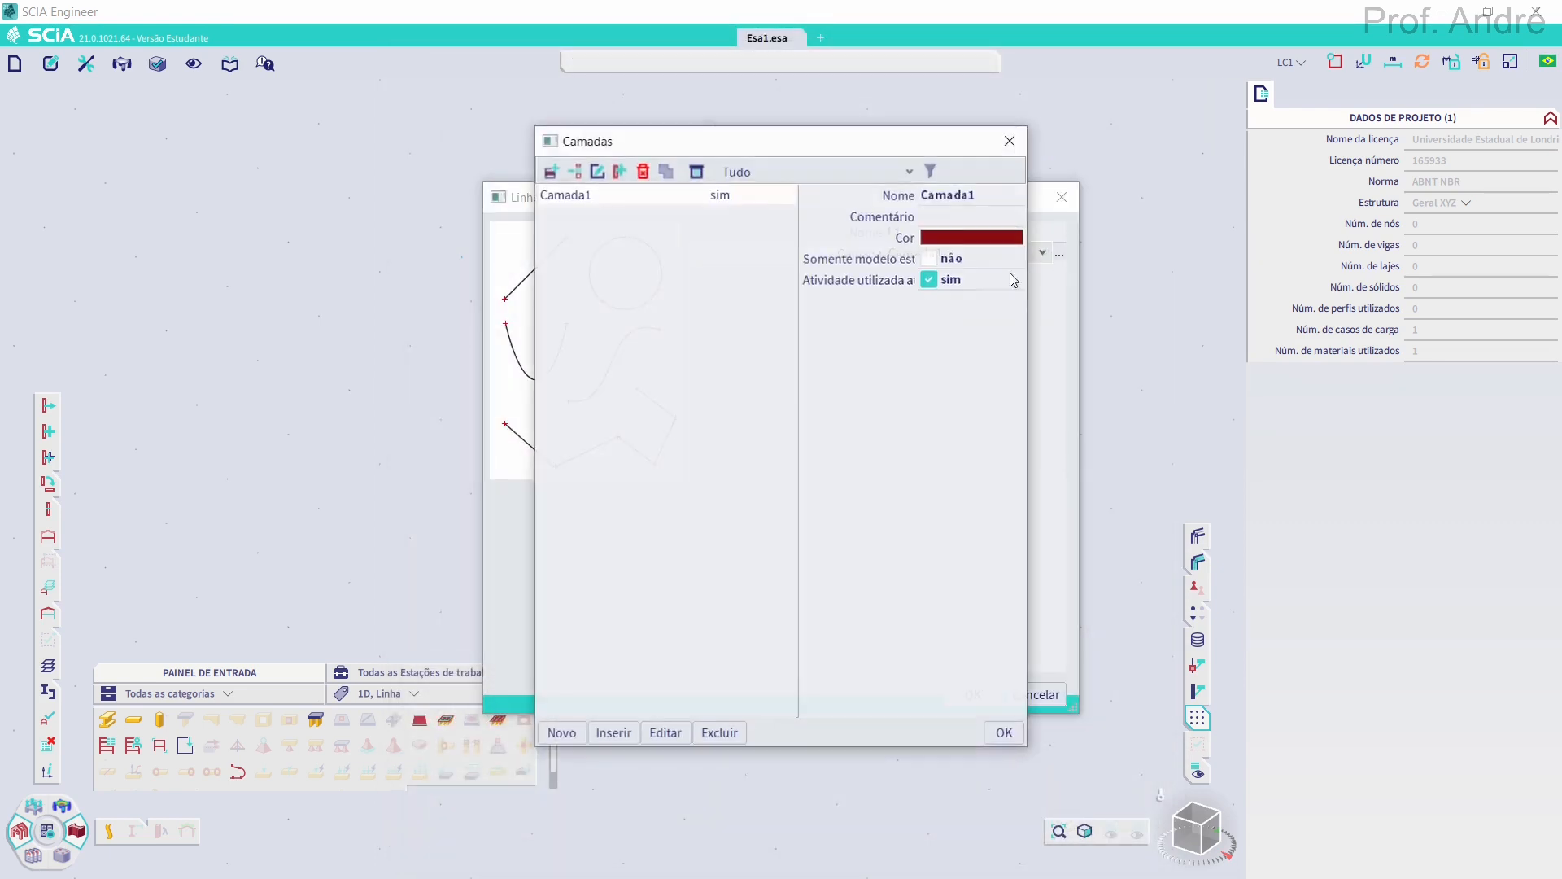
{"action": "left_click", "coordinate": [961, 195]}
{"action": "type", "text": "DWG"}
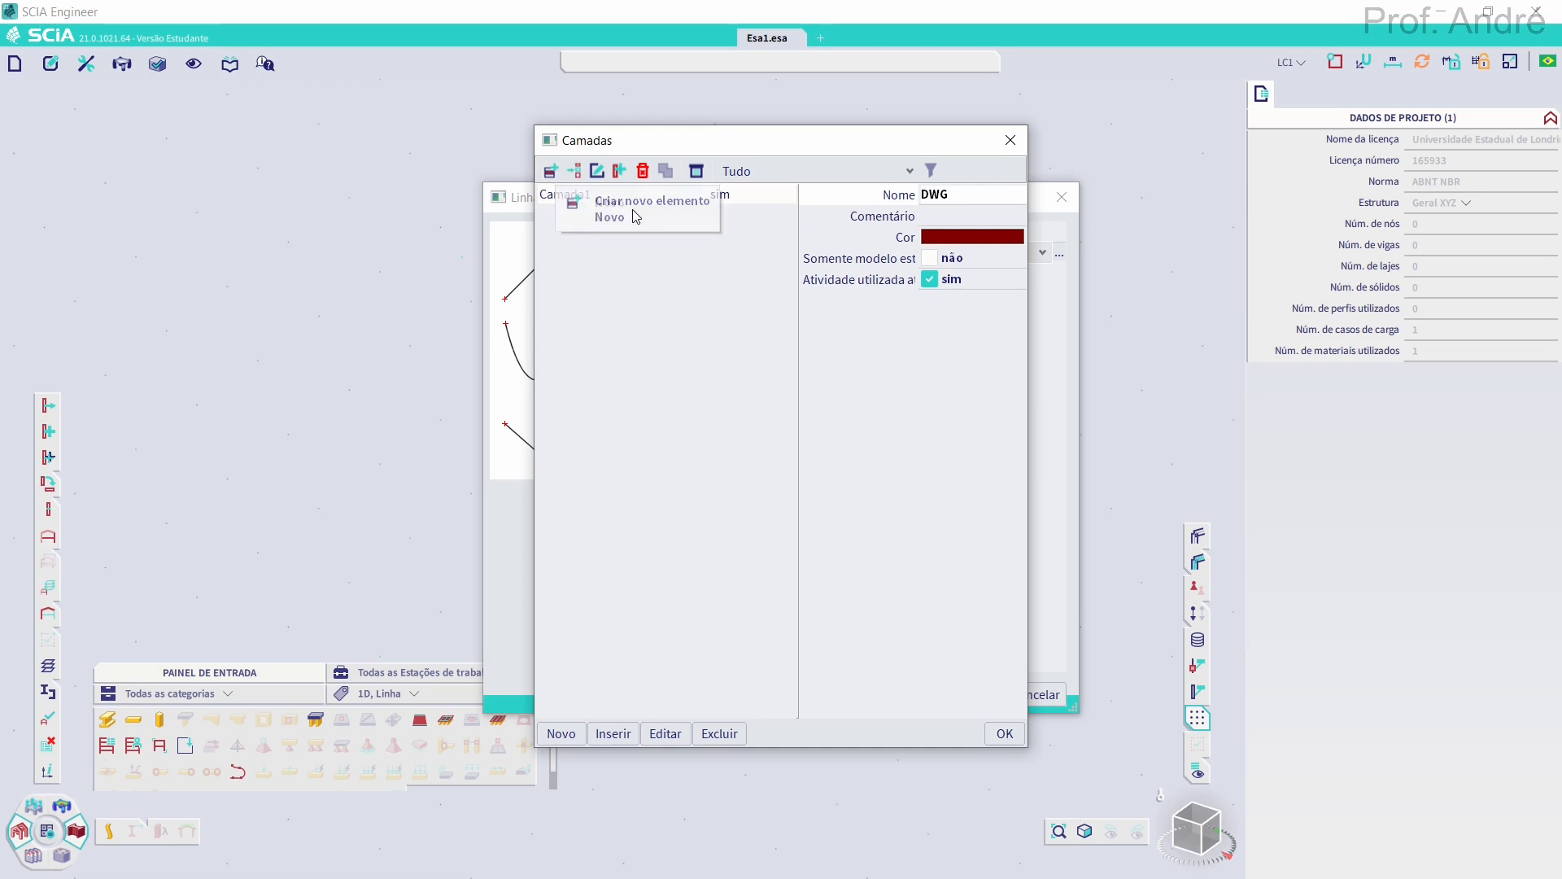
{"action": "left_click", "coordinate": [721, 231]}
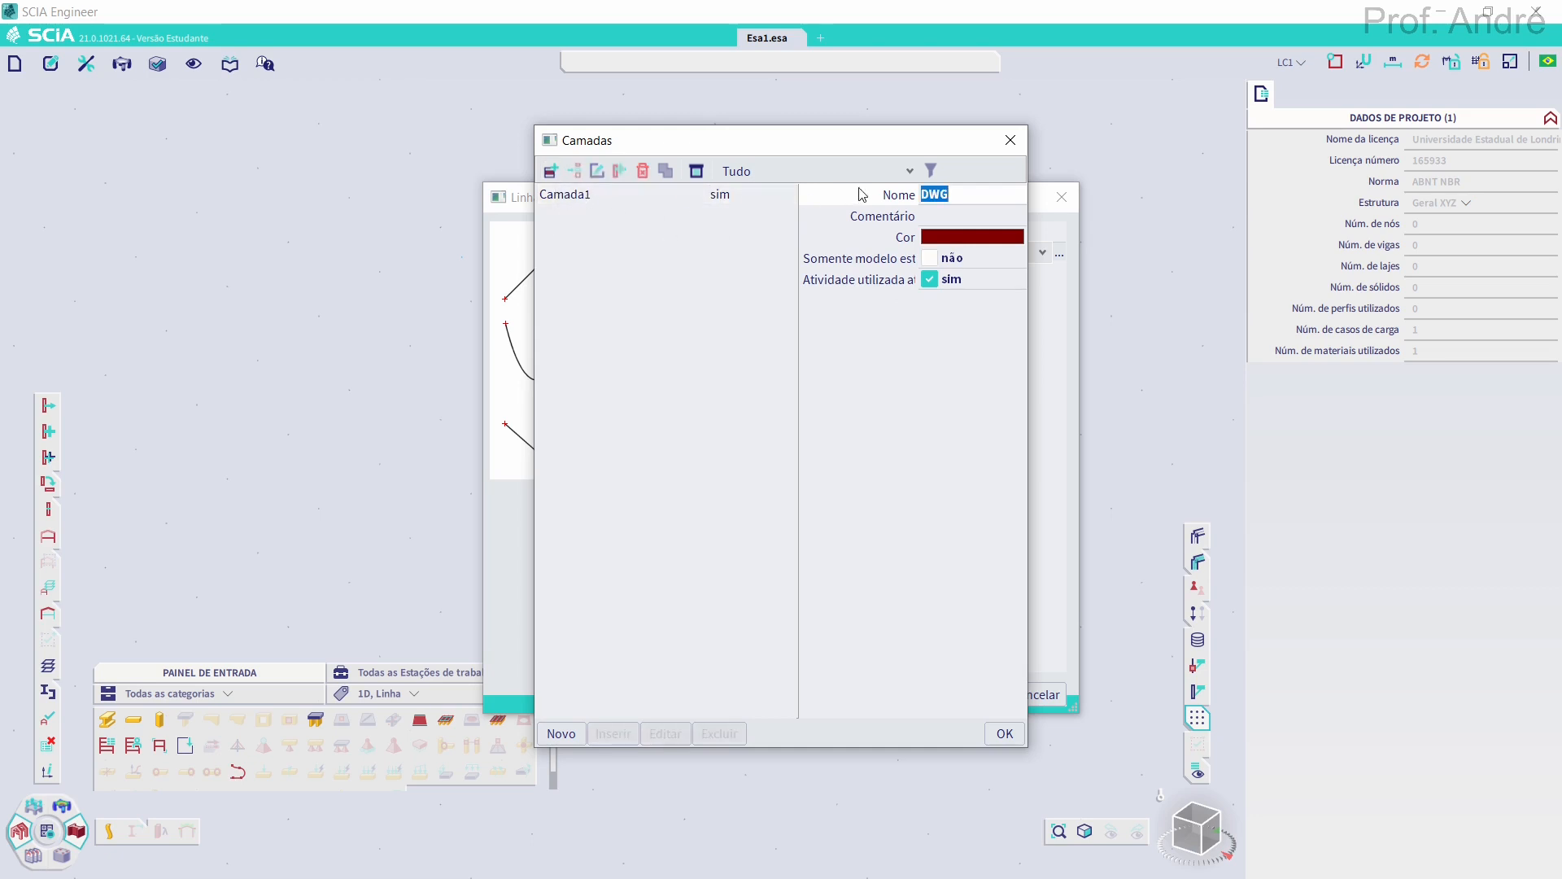
Add a second layer with its default name and confirm the imported lines on the DWG layer
{"action": "left_click", "coordinate": [550, 171]}
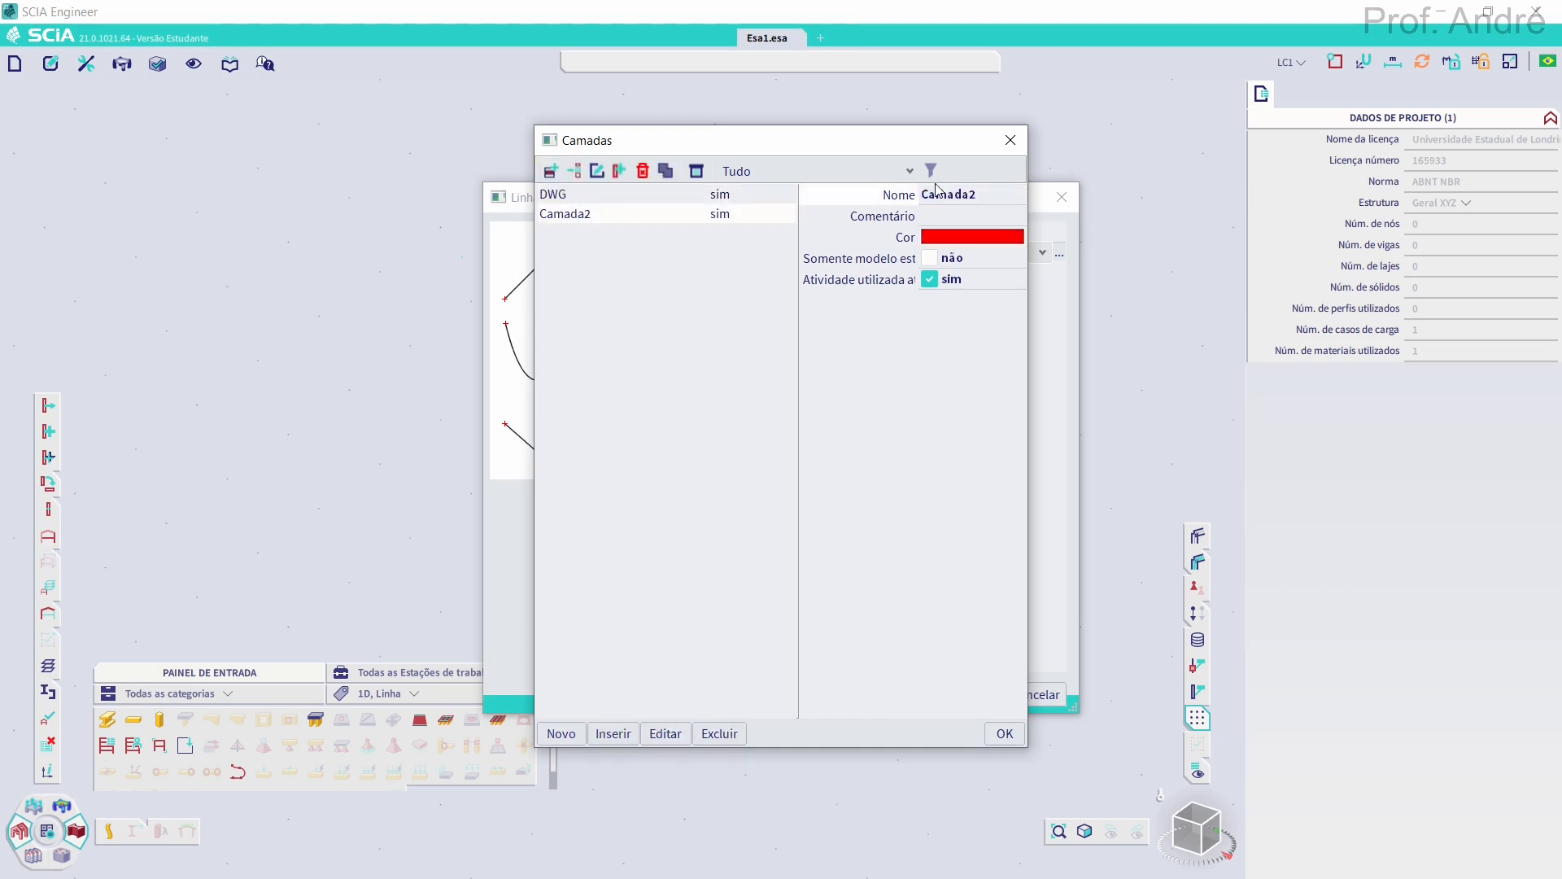
{"action": "left_click", "coordinate": [604, 195]}
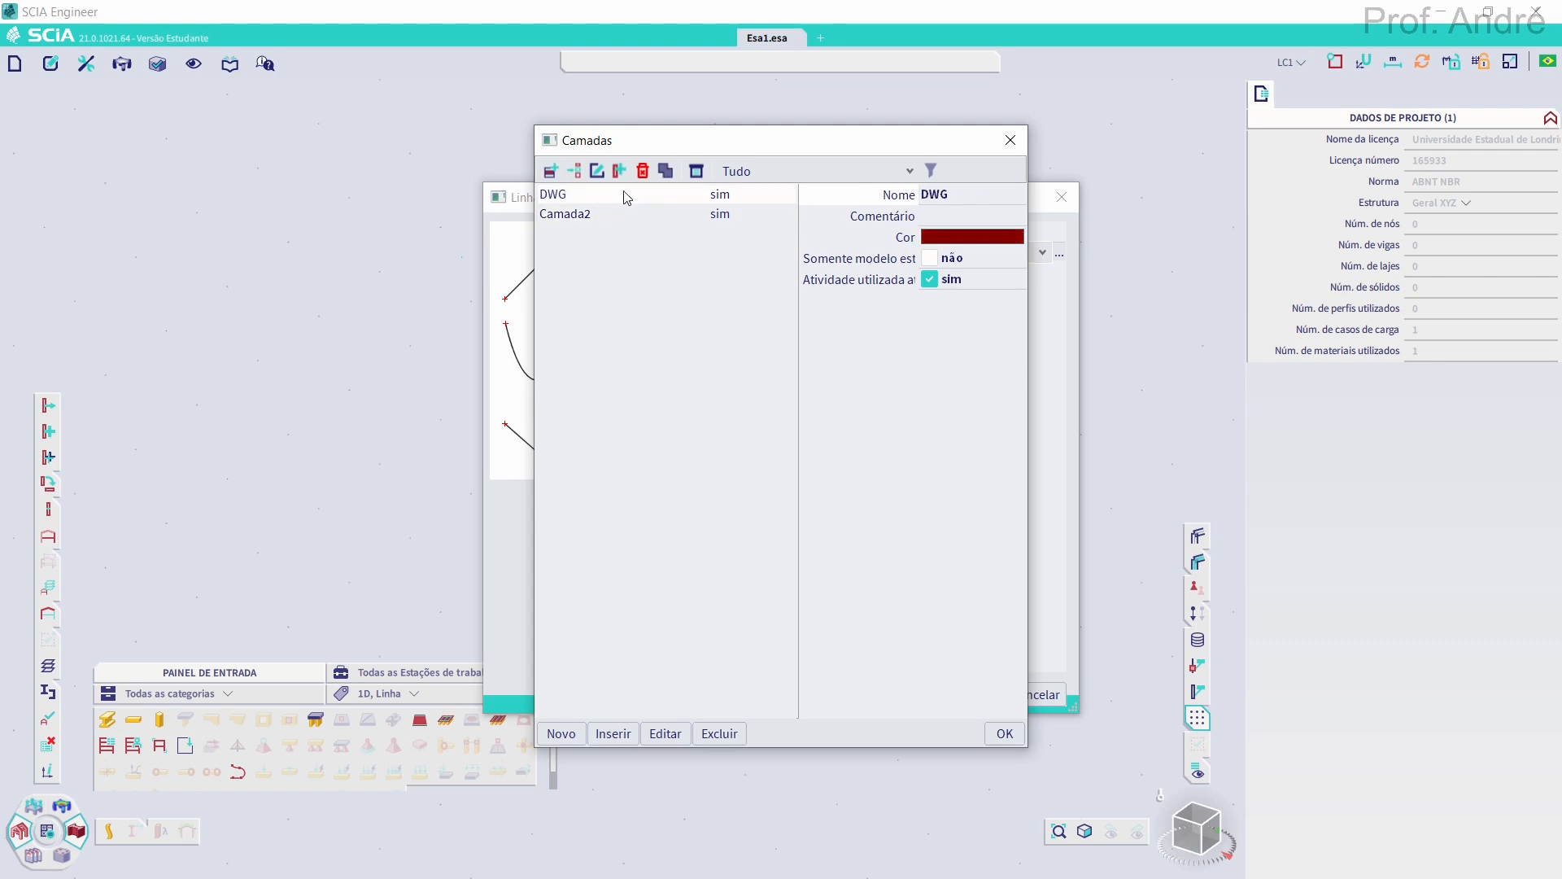
{"action": "left_click", "coordinate": [999, 733]}
{"action": "left_click", "coordinate": [975, 693]}
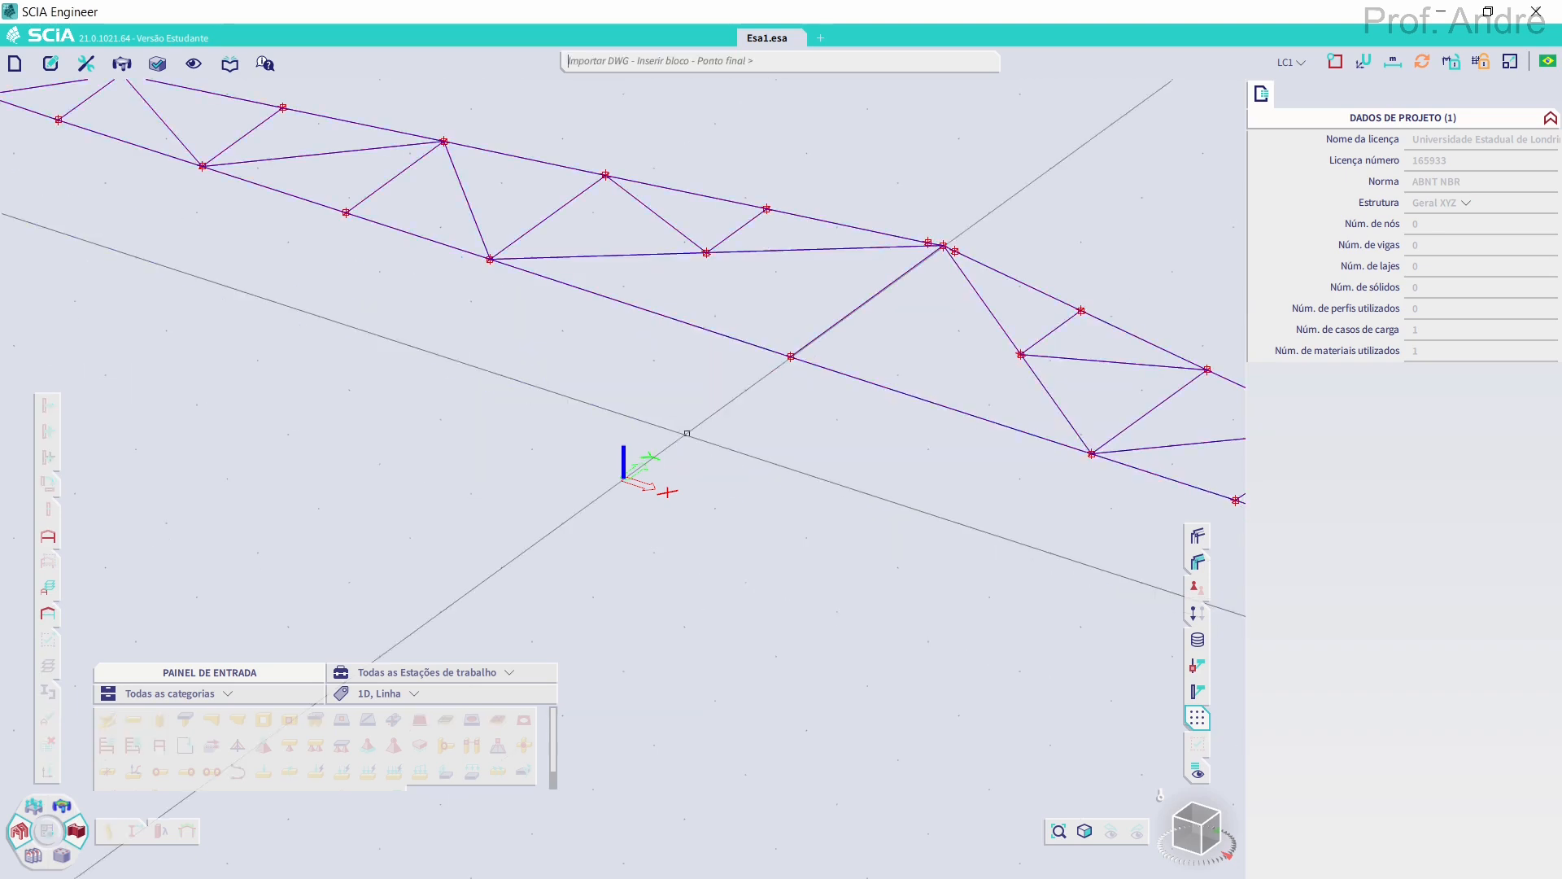
Place the imported frame lines near the origin and move them so the bottom chord's middle joint lies at 0 0
{"action": "scroll", "coordinate": [787, 419], "scroll_direction": "down", "scroll_amount": 3}
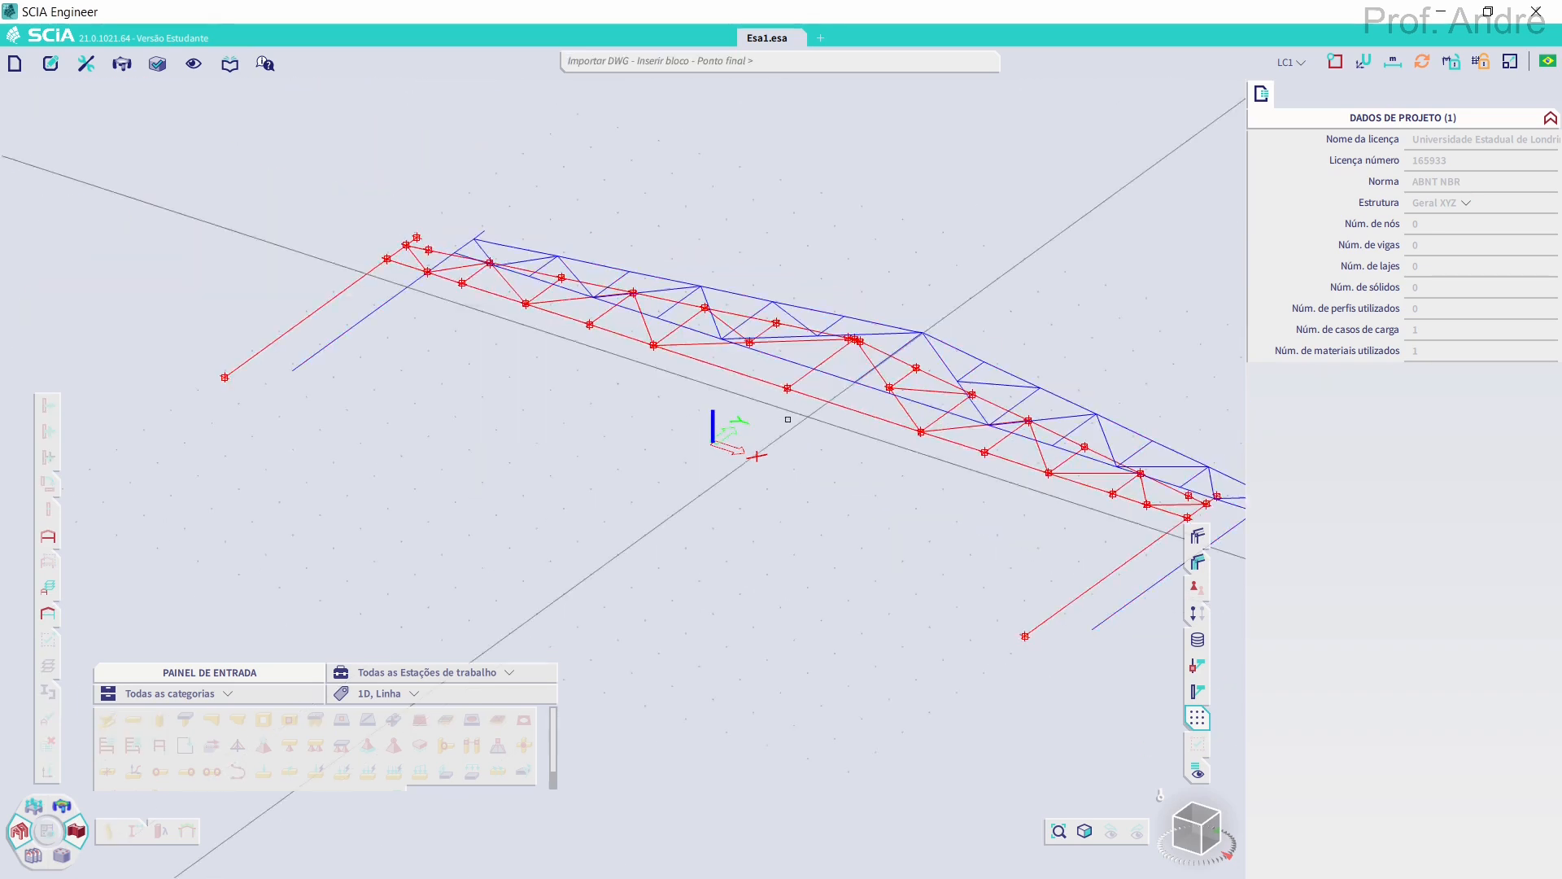
{"action": "left_click", "coordinate": [763, 457]}
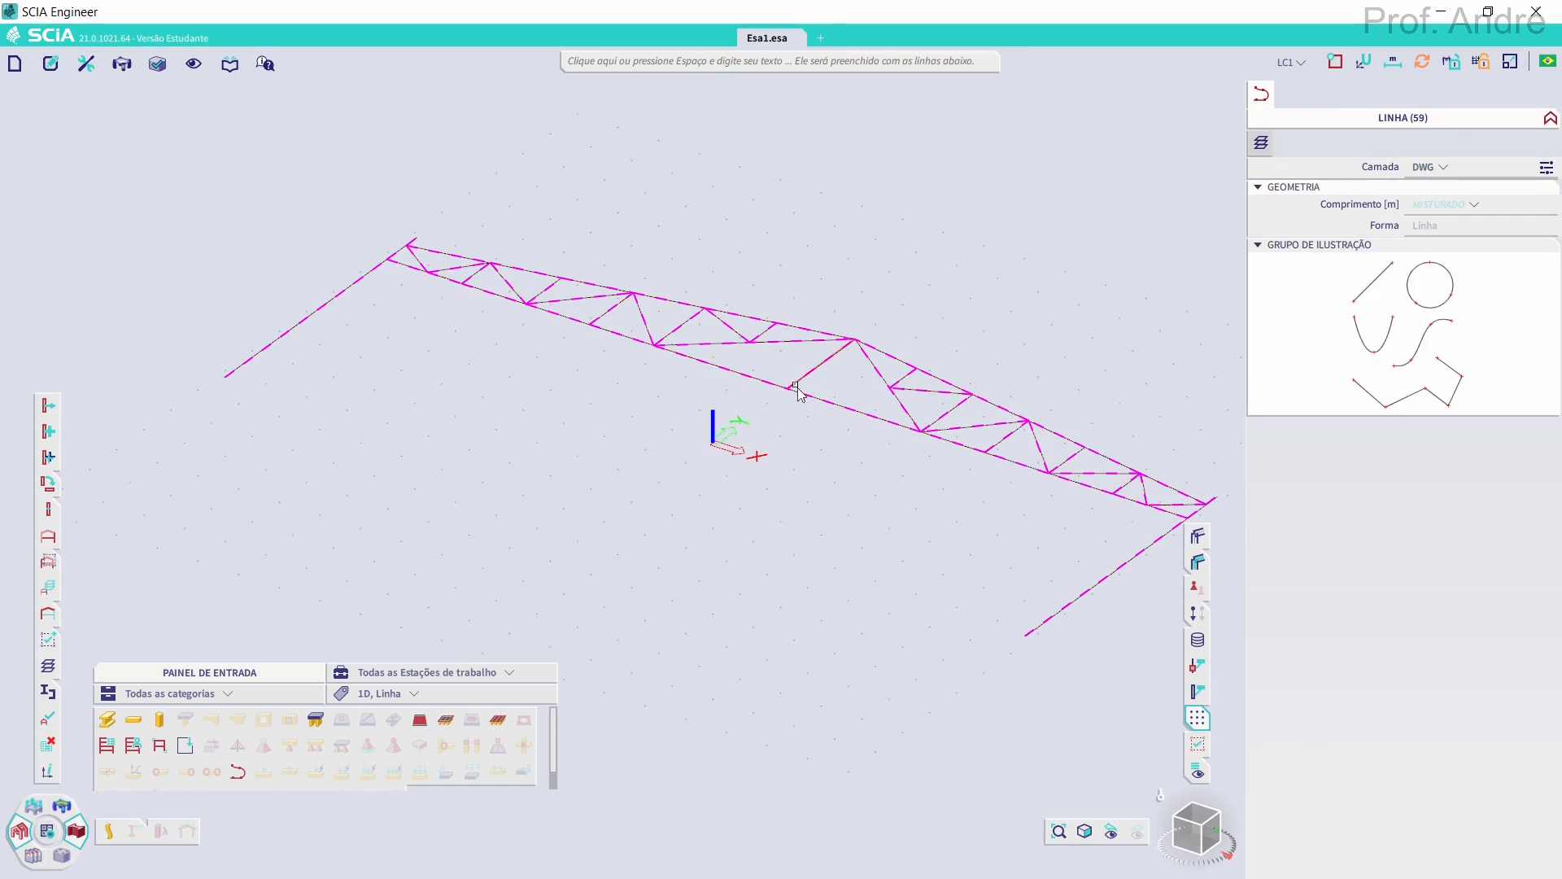
{"action": "left_click", "coordinate": [49, 404]}
{"action": "left_click", "coordinate": [789, 389]}
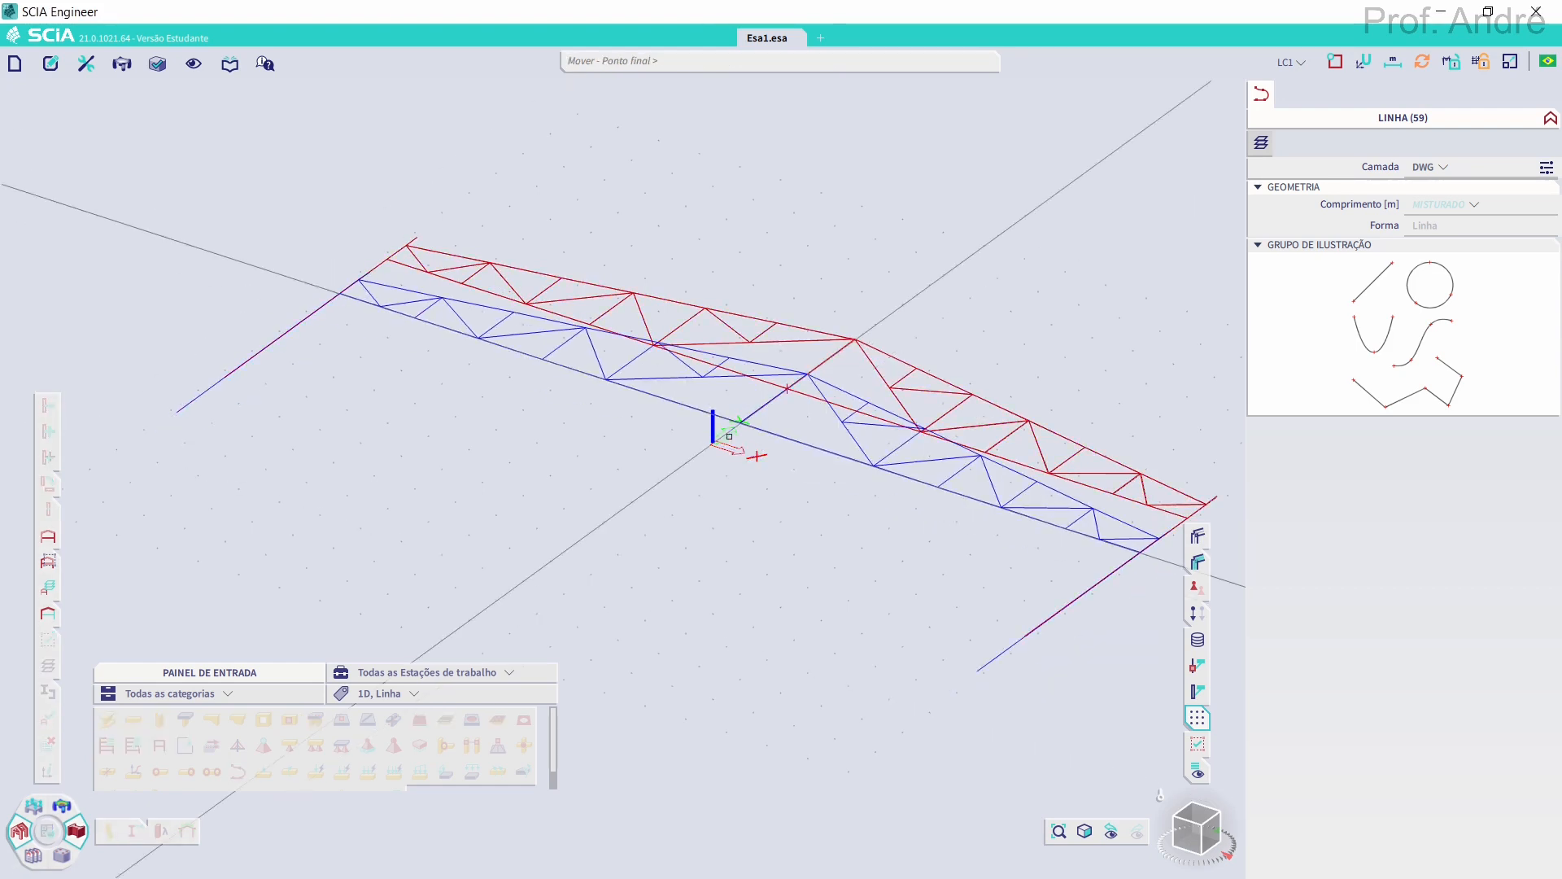
{"action": "type", "text": "0 0"}
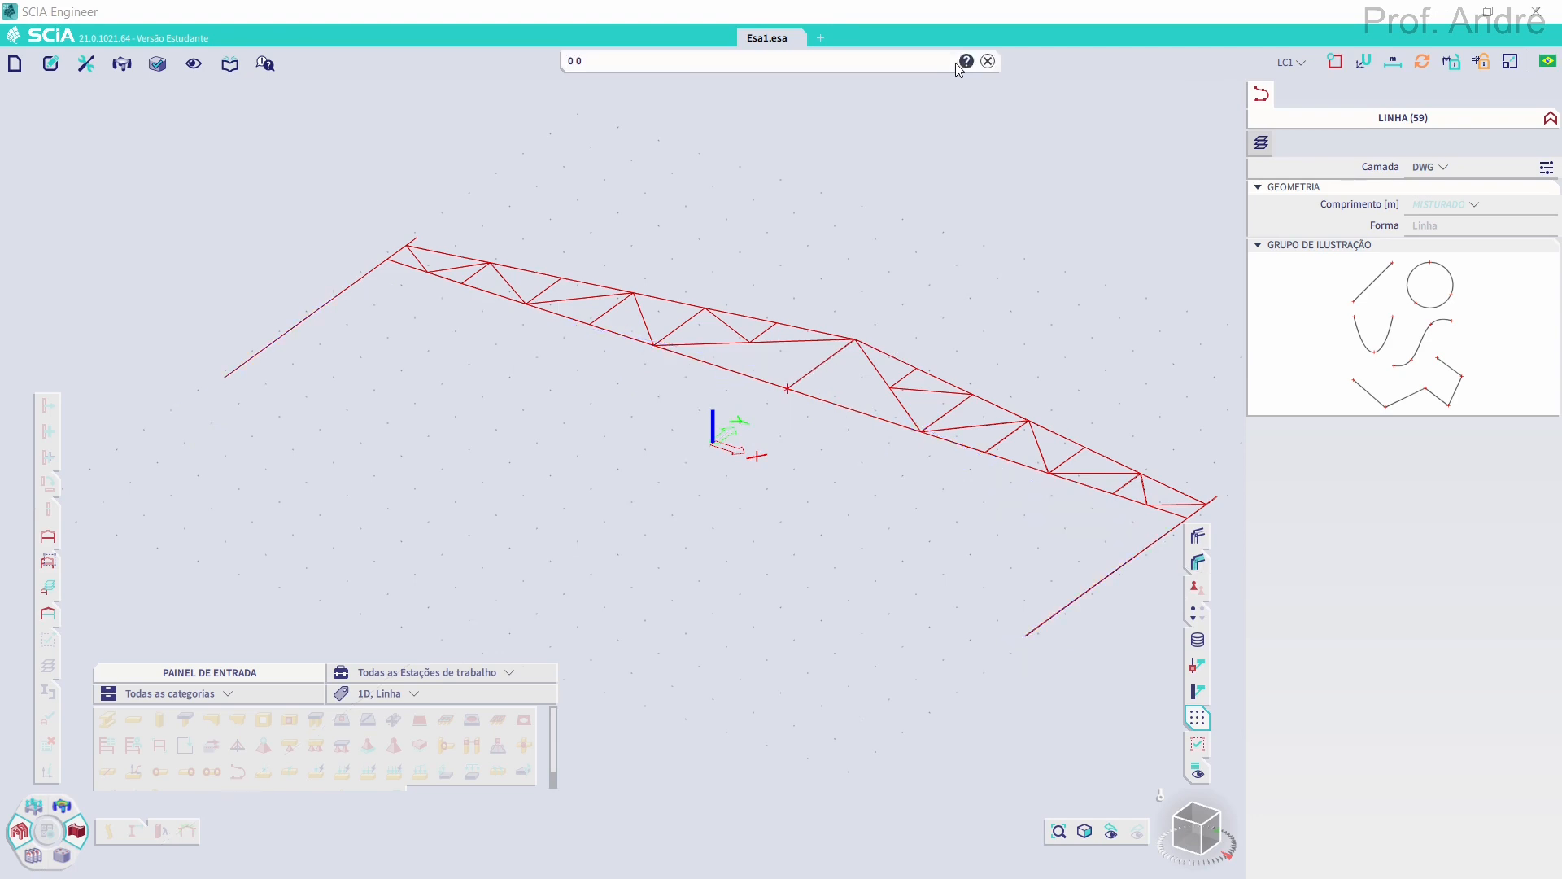
{"action": "key", "text": "Return"}
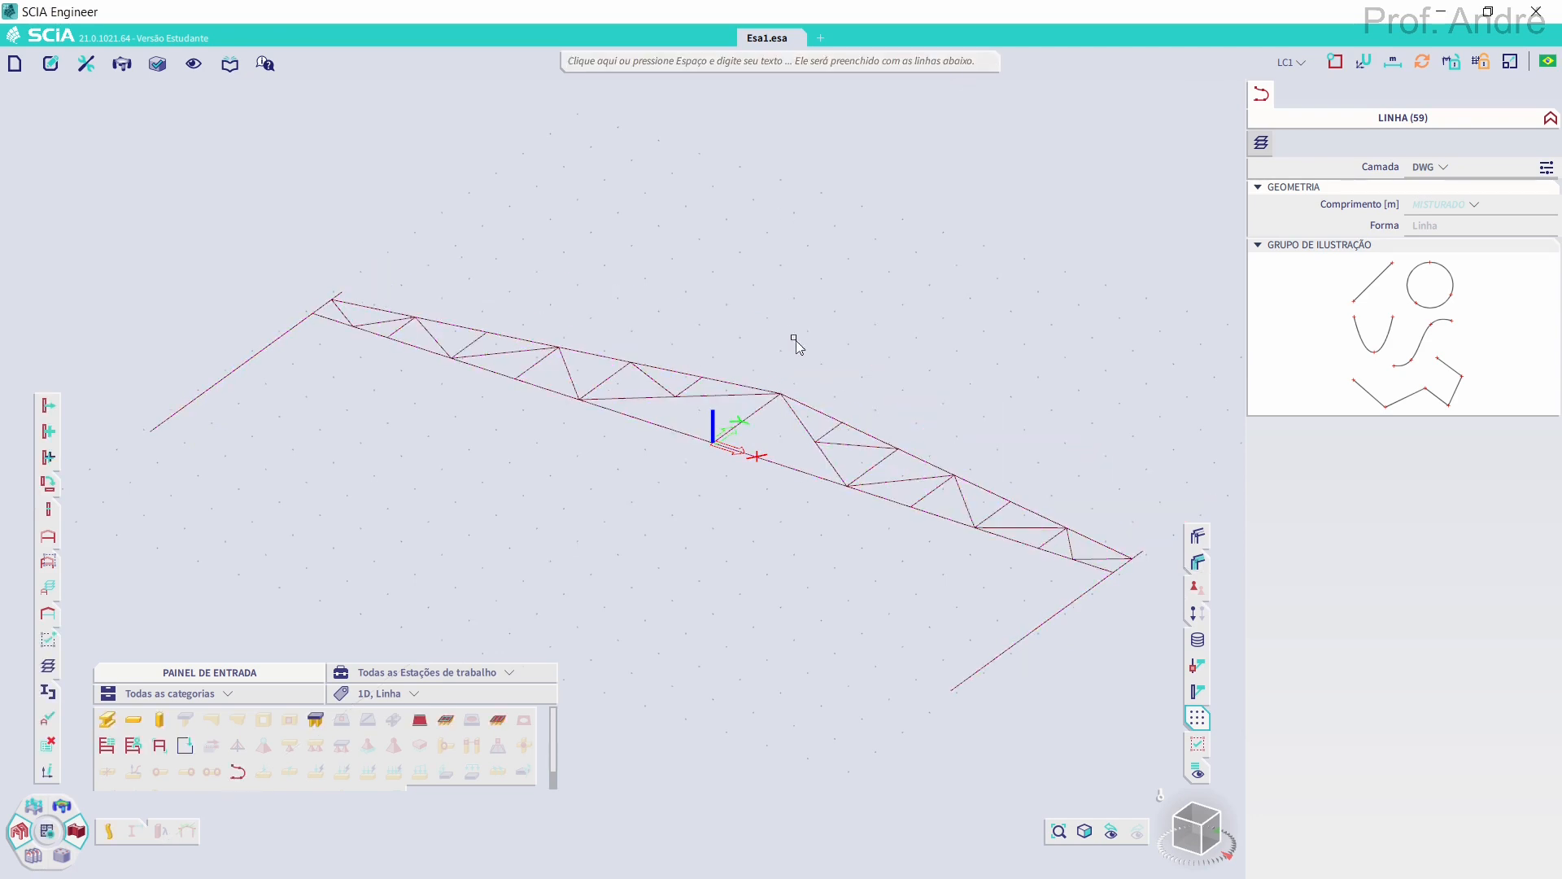
{"action": "key", "text": "Escape"}
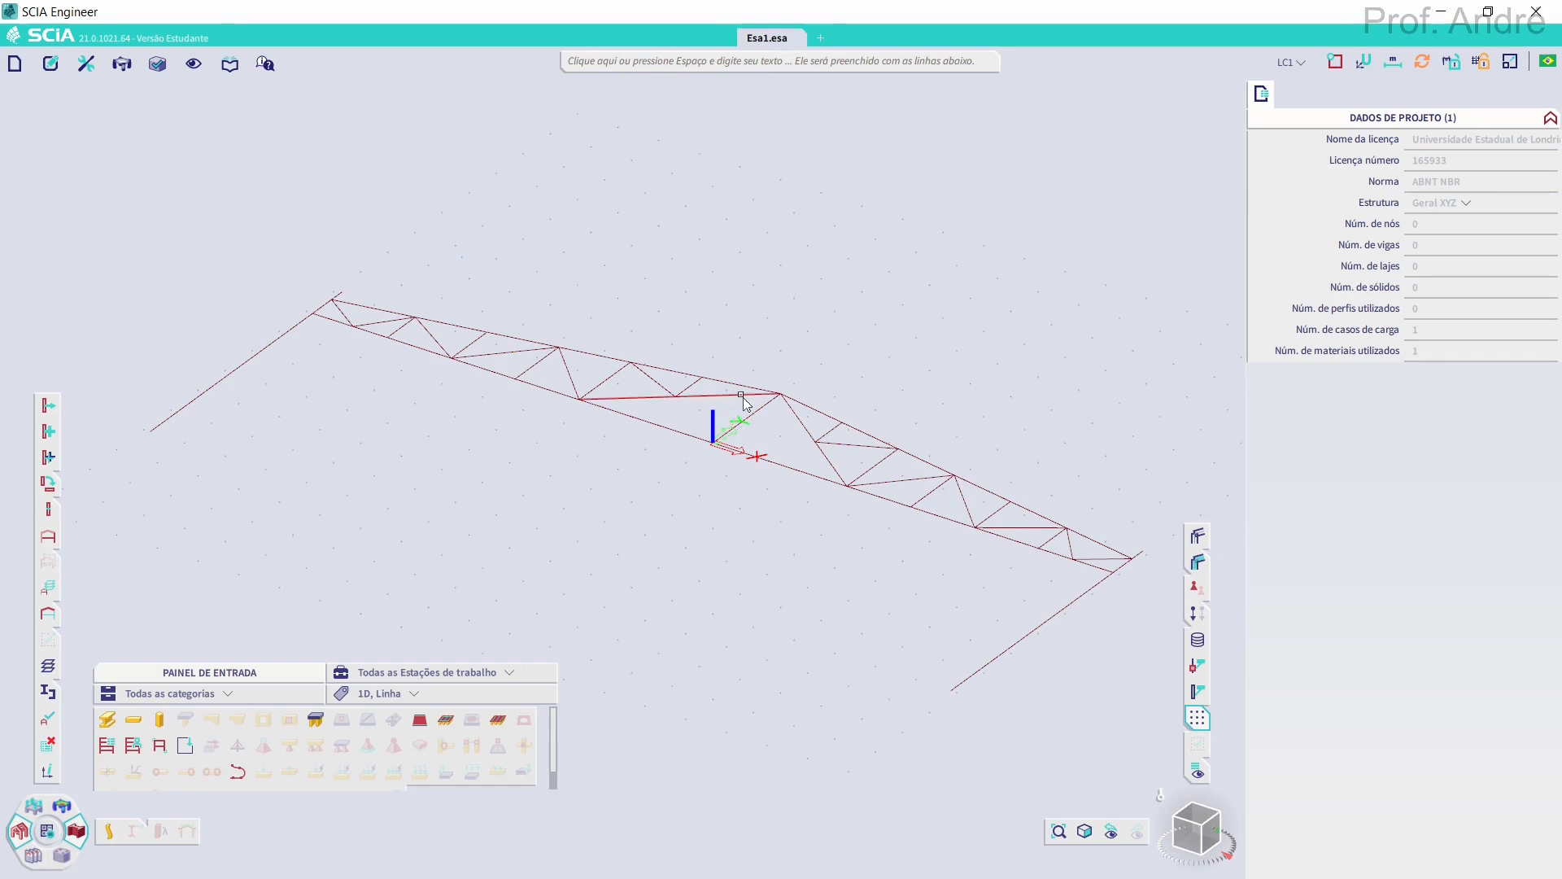
{"action": "middle_click_drag", "start_coordinate": [787, 360], "coordinate": [834, 320]}
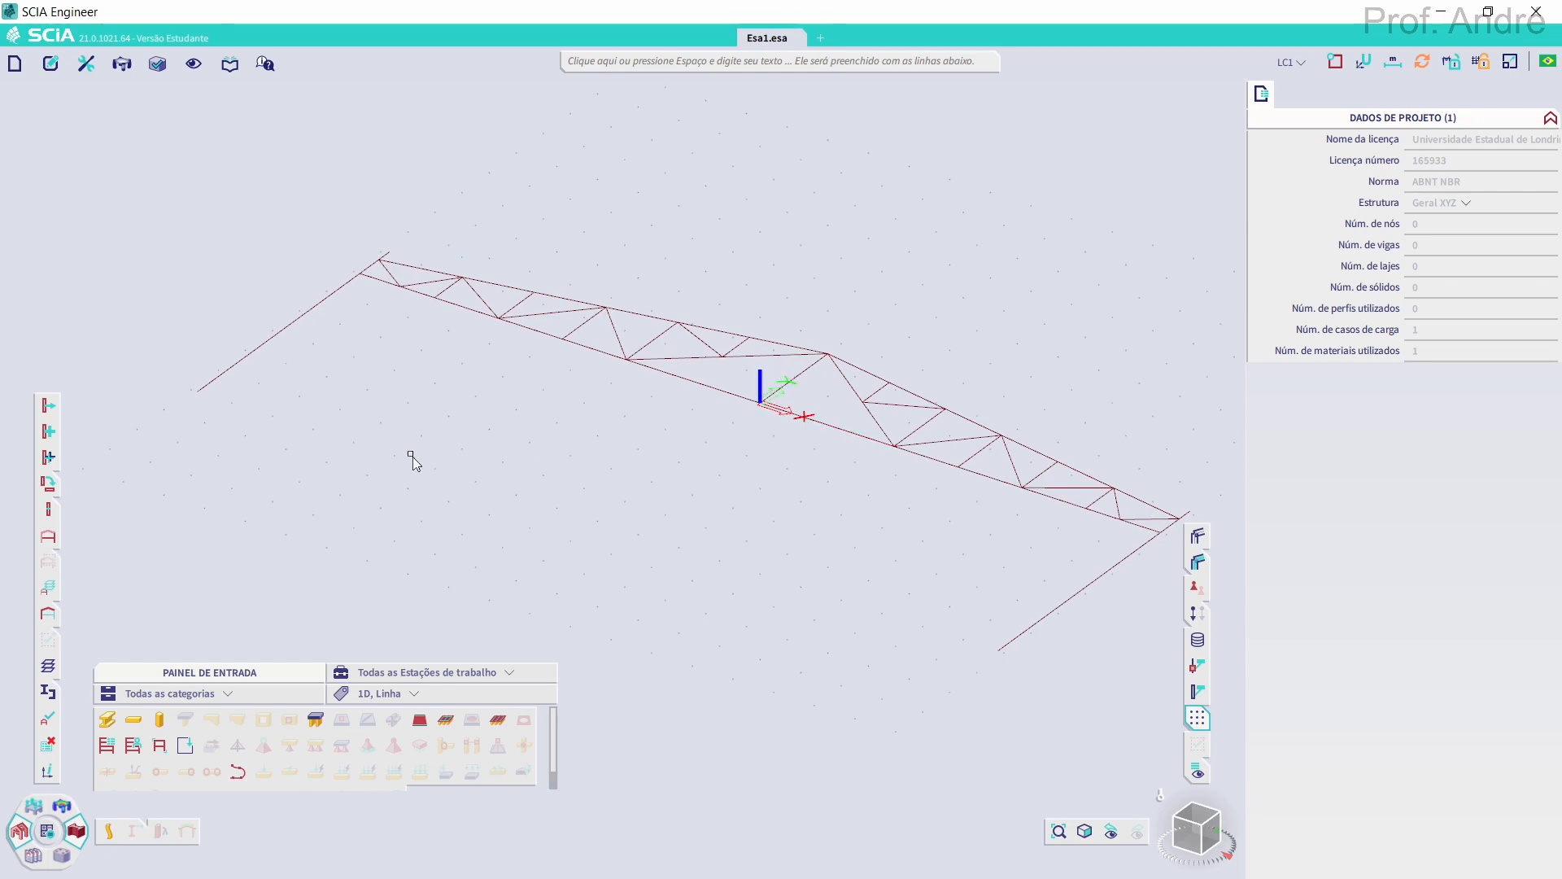
Align the coordinate system's Z axis to the X axis to prepare for rotating the frame lines
{"action": "mouse_move", "coordinate": [51, 484]}
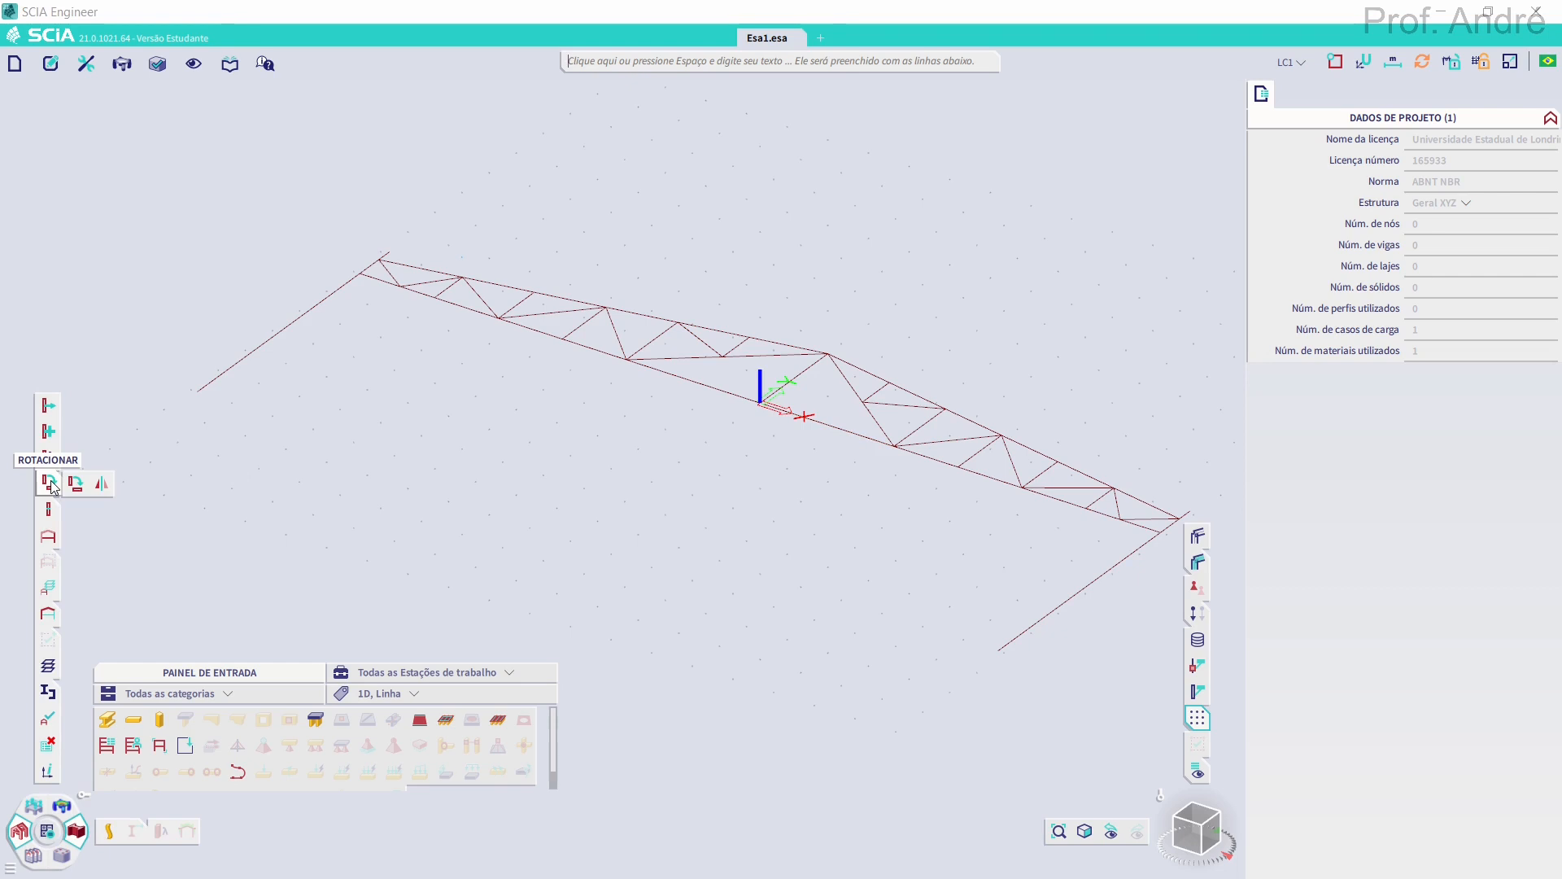
{"action": "left_click", "coordinate": [78, 484]}
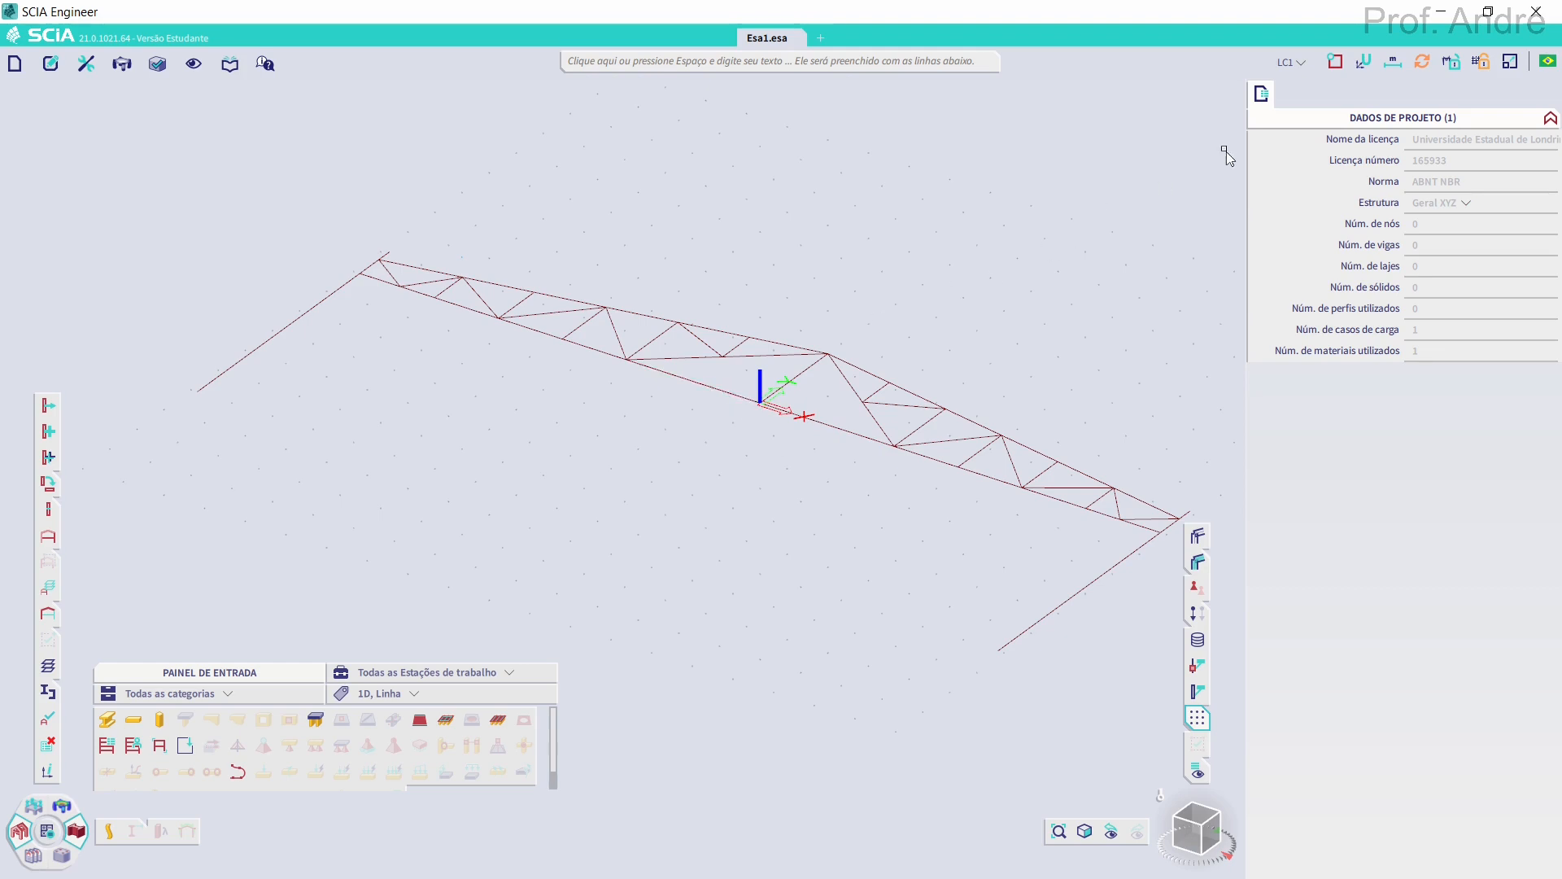
{"action": "left_click", "coordinate": [1363, 64]}
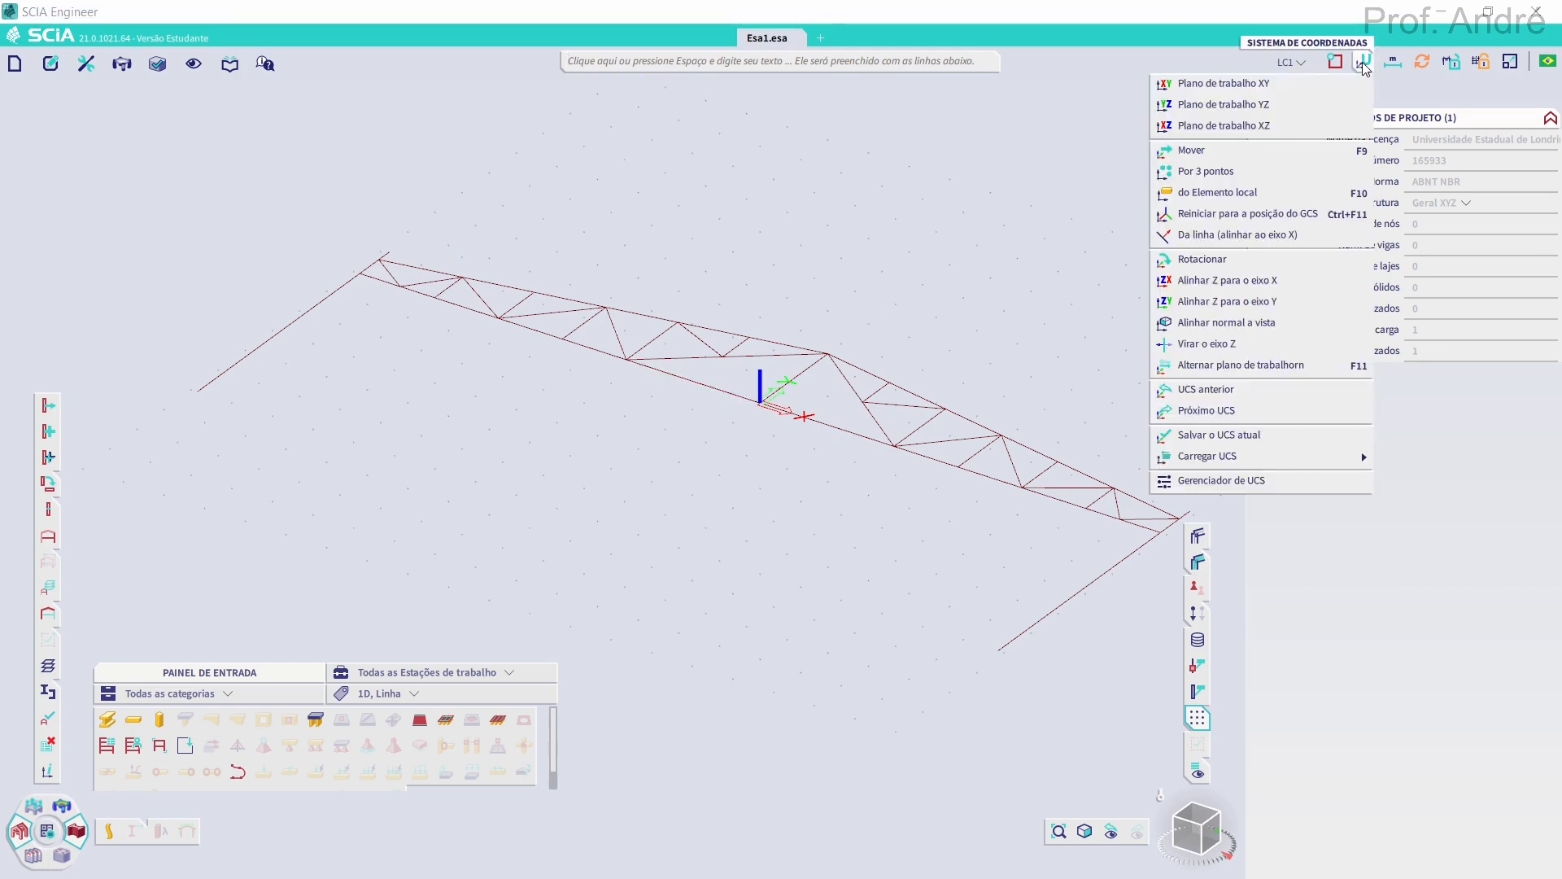
{"action": "left_click", "coordinate": [1236, 286]}
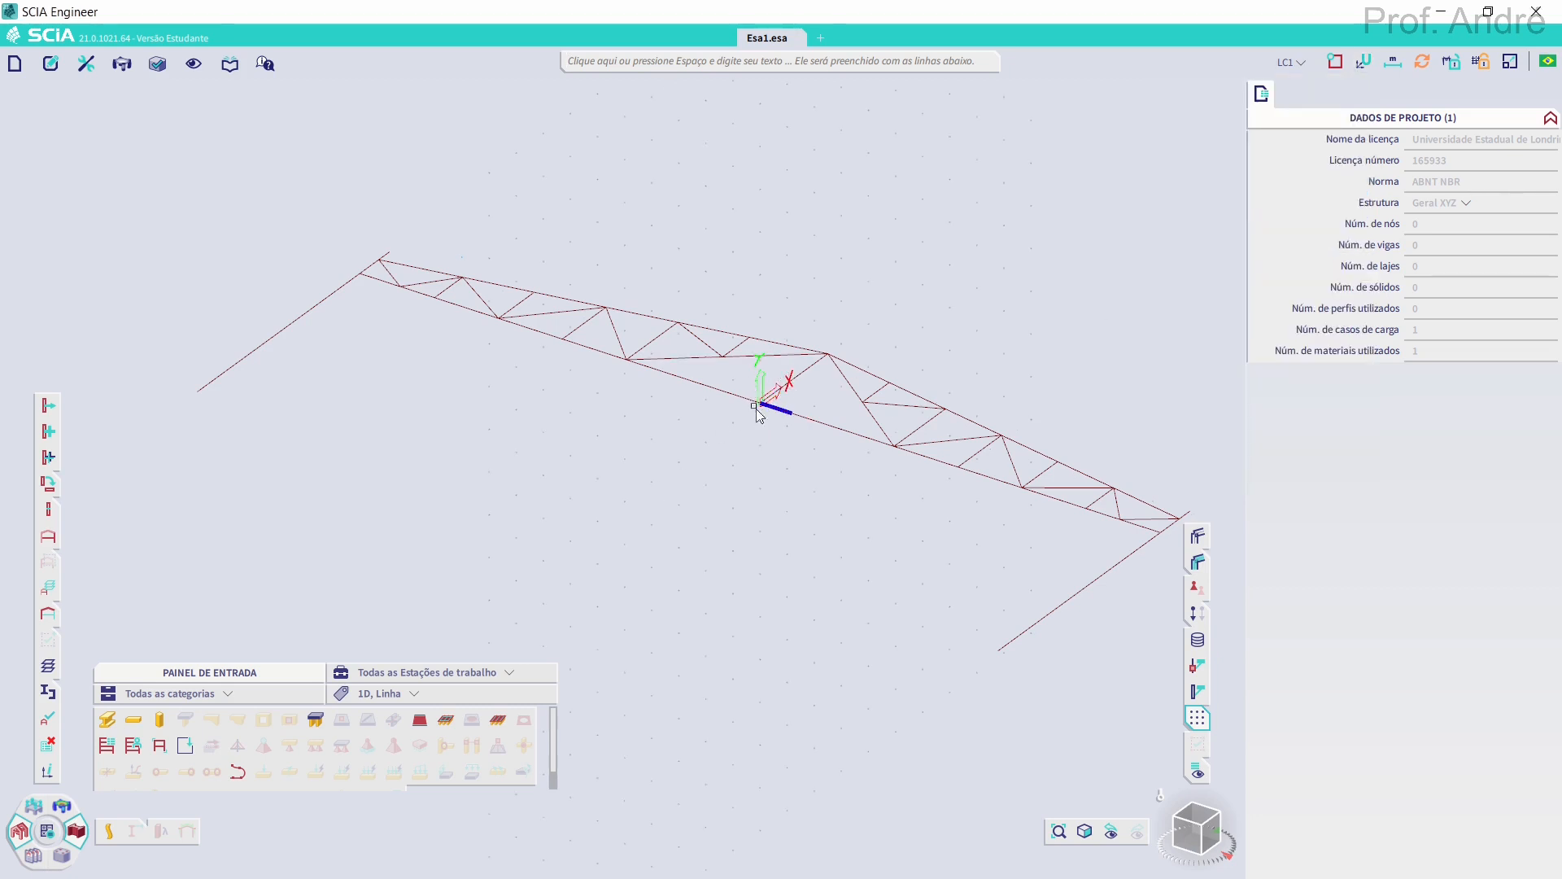
Rotate all the imported frame lines about the origin so the frame stands upright with its columns vertical
{"action": "left_click_drag", "start_coordinate": [192, 154], "coordinate": [1211, 732]}
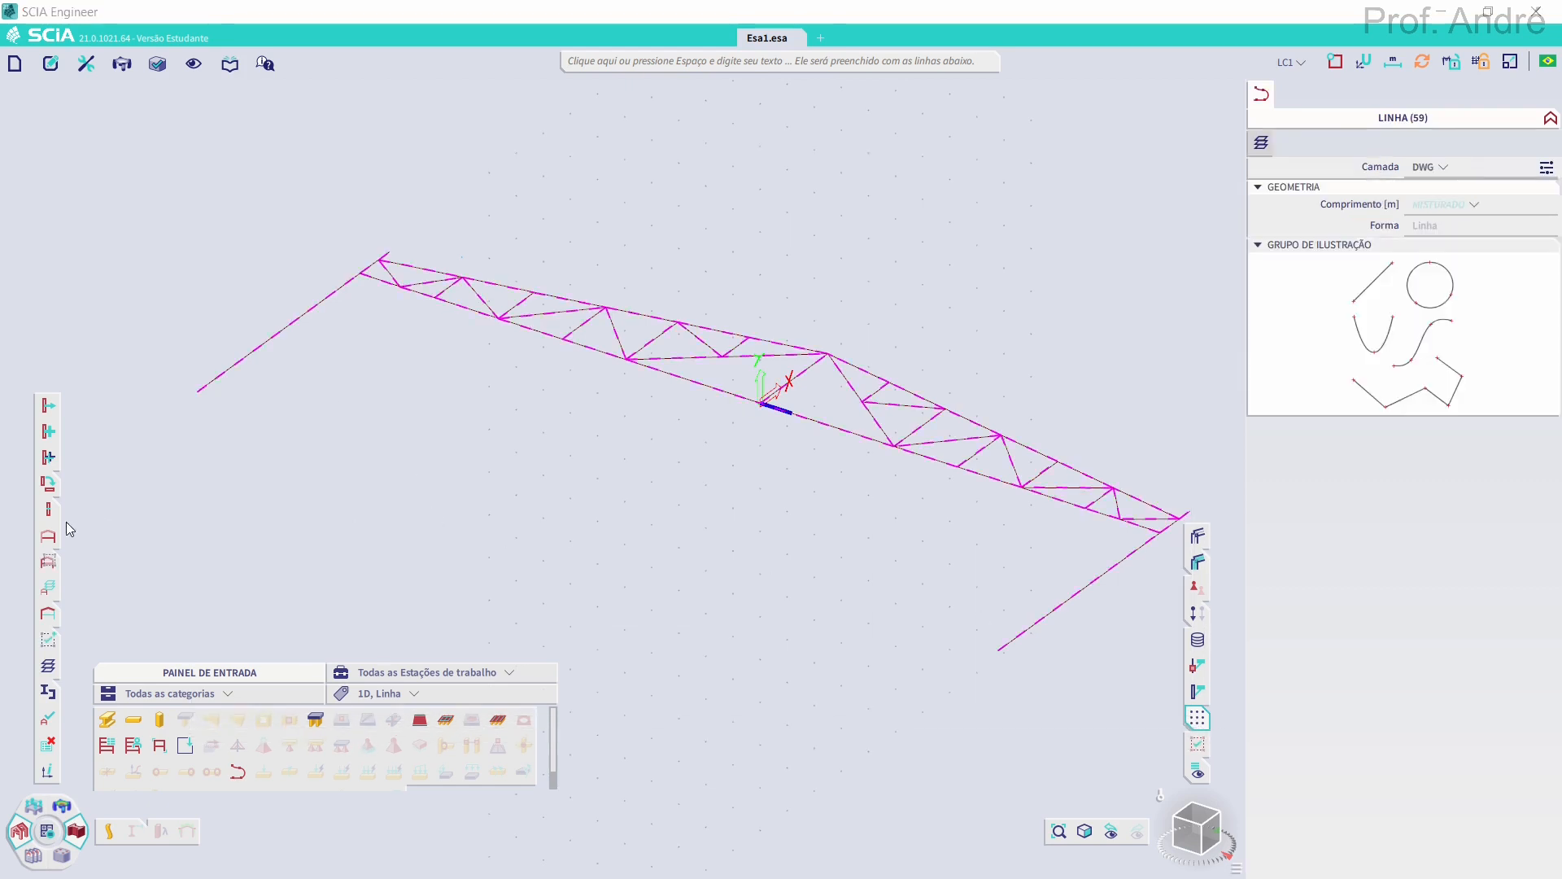
{"action": "left_click", "coordinate": [75, 483]}
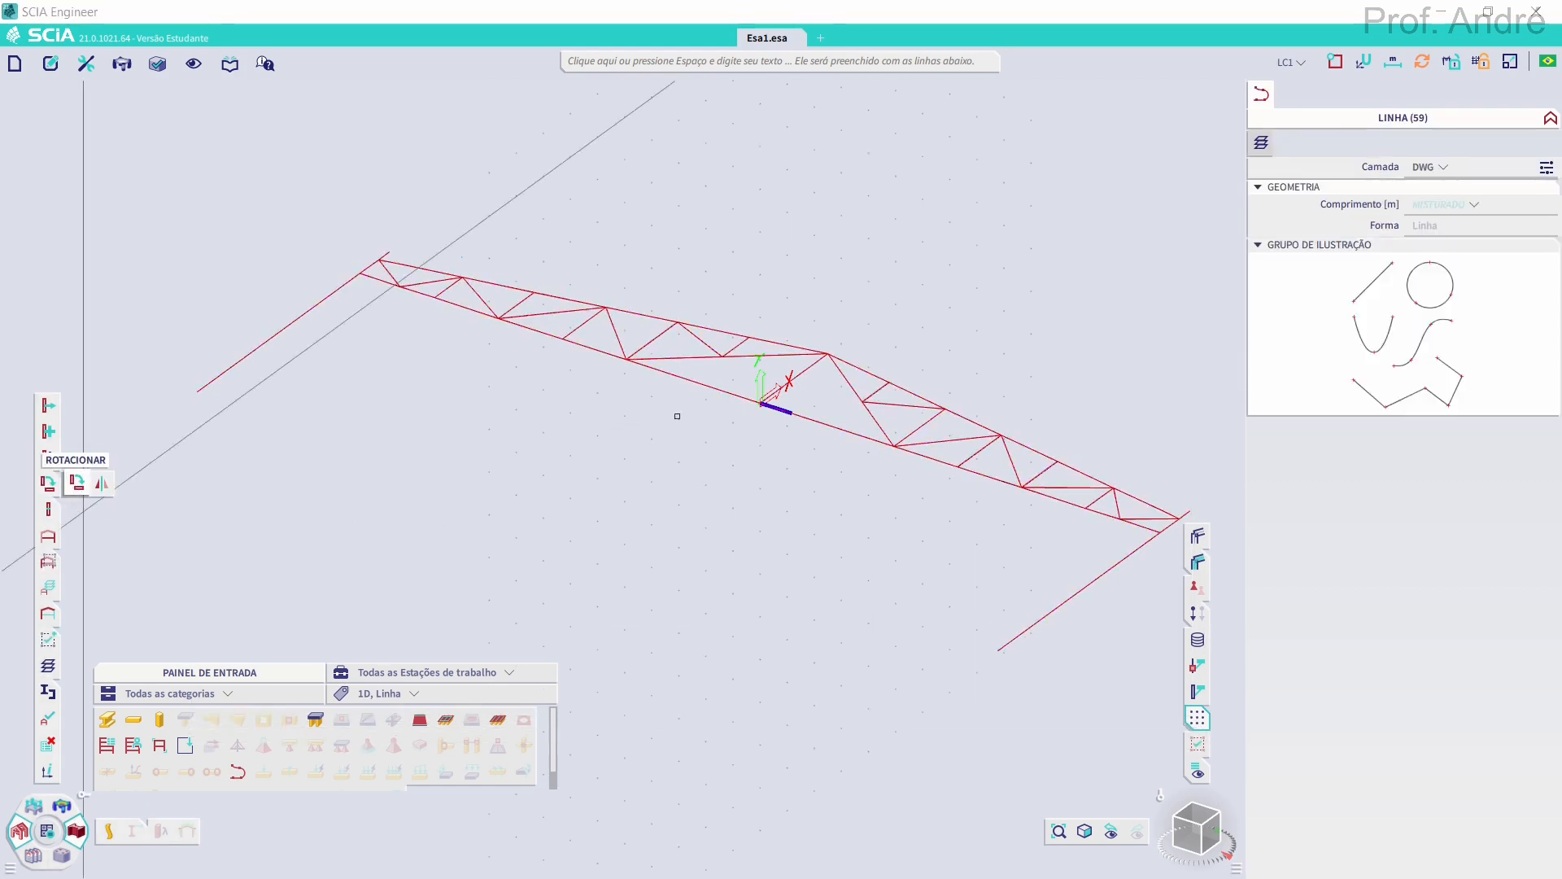
{"action": "left_click", "coordinate": [762, 404]}
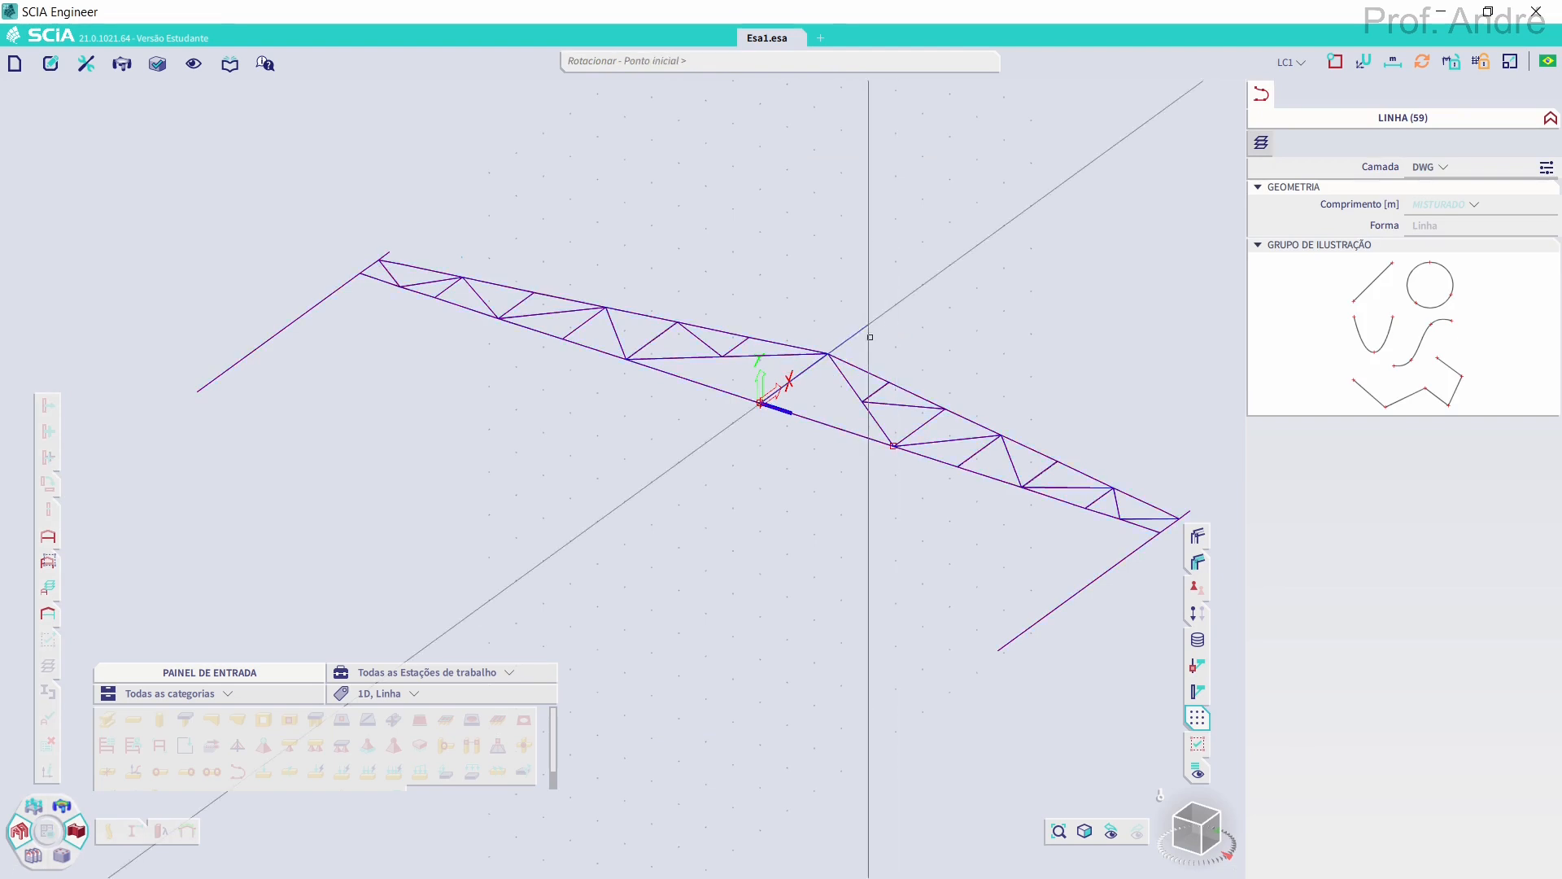
{"action": "left_click", "coordinate": [826, 352]}
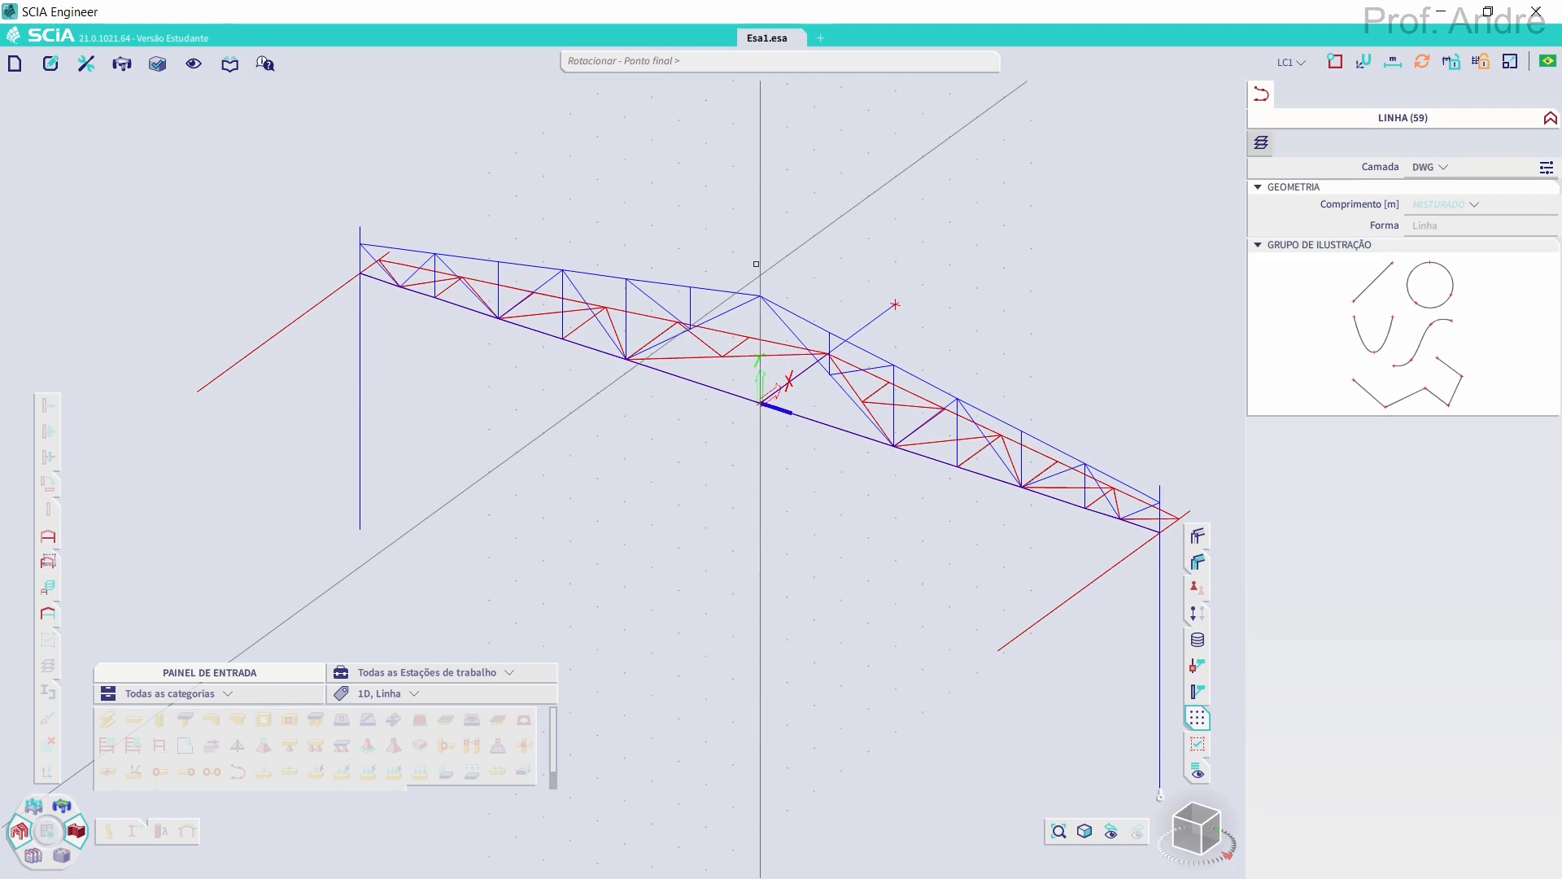
{"action": "left_click", "coordinate": [895, 304]}
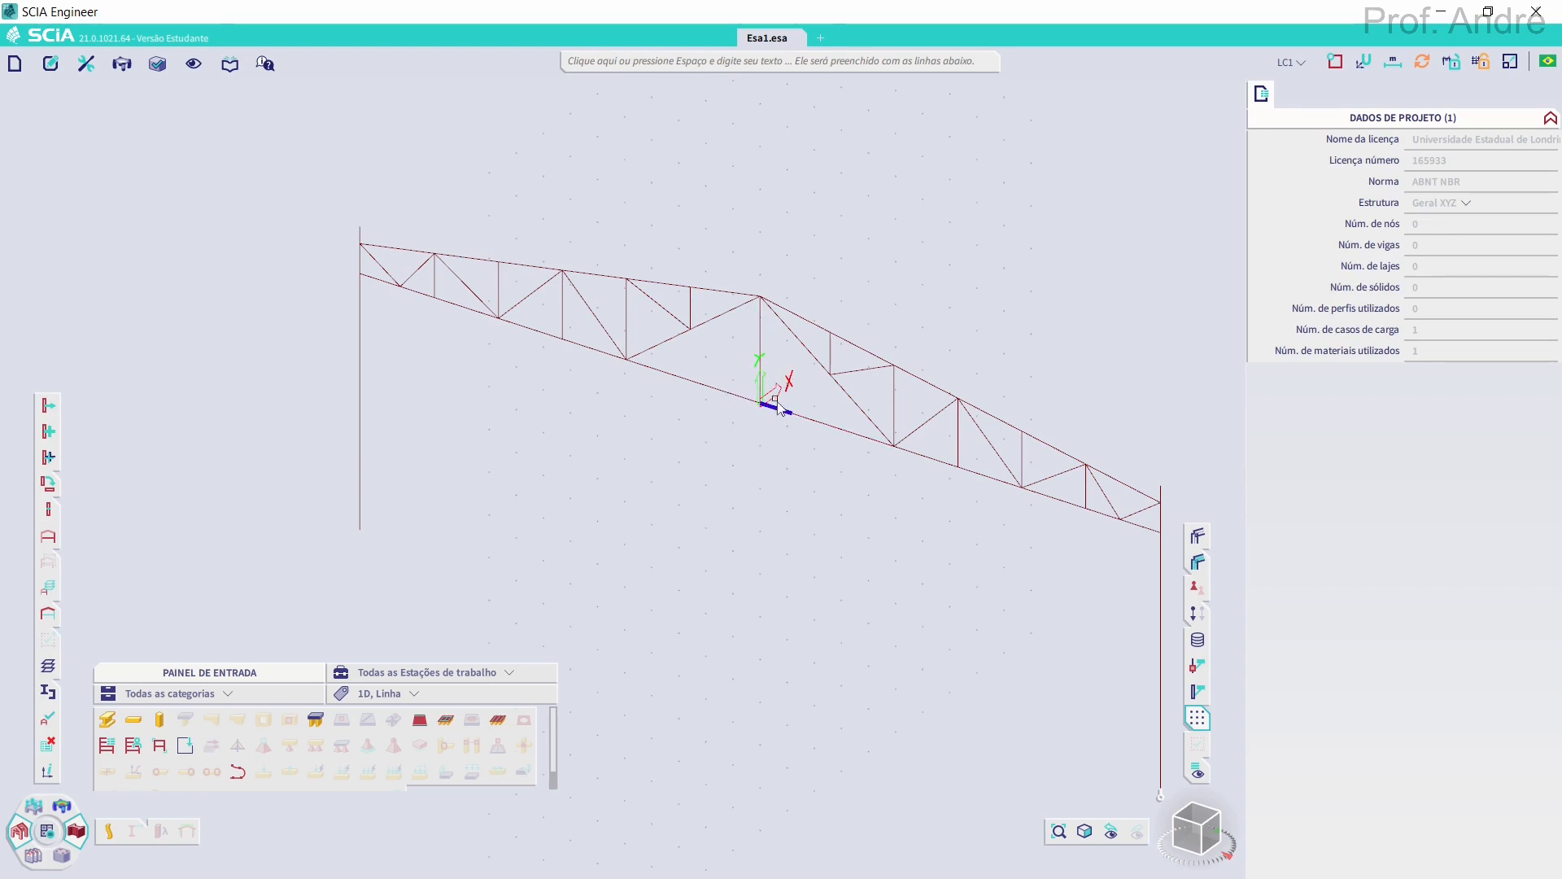
Try aligning the coordinate system's Z axis to its current X axis again
{"action": "left_click", "coordinate": [1365, 62]}
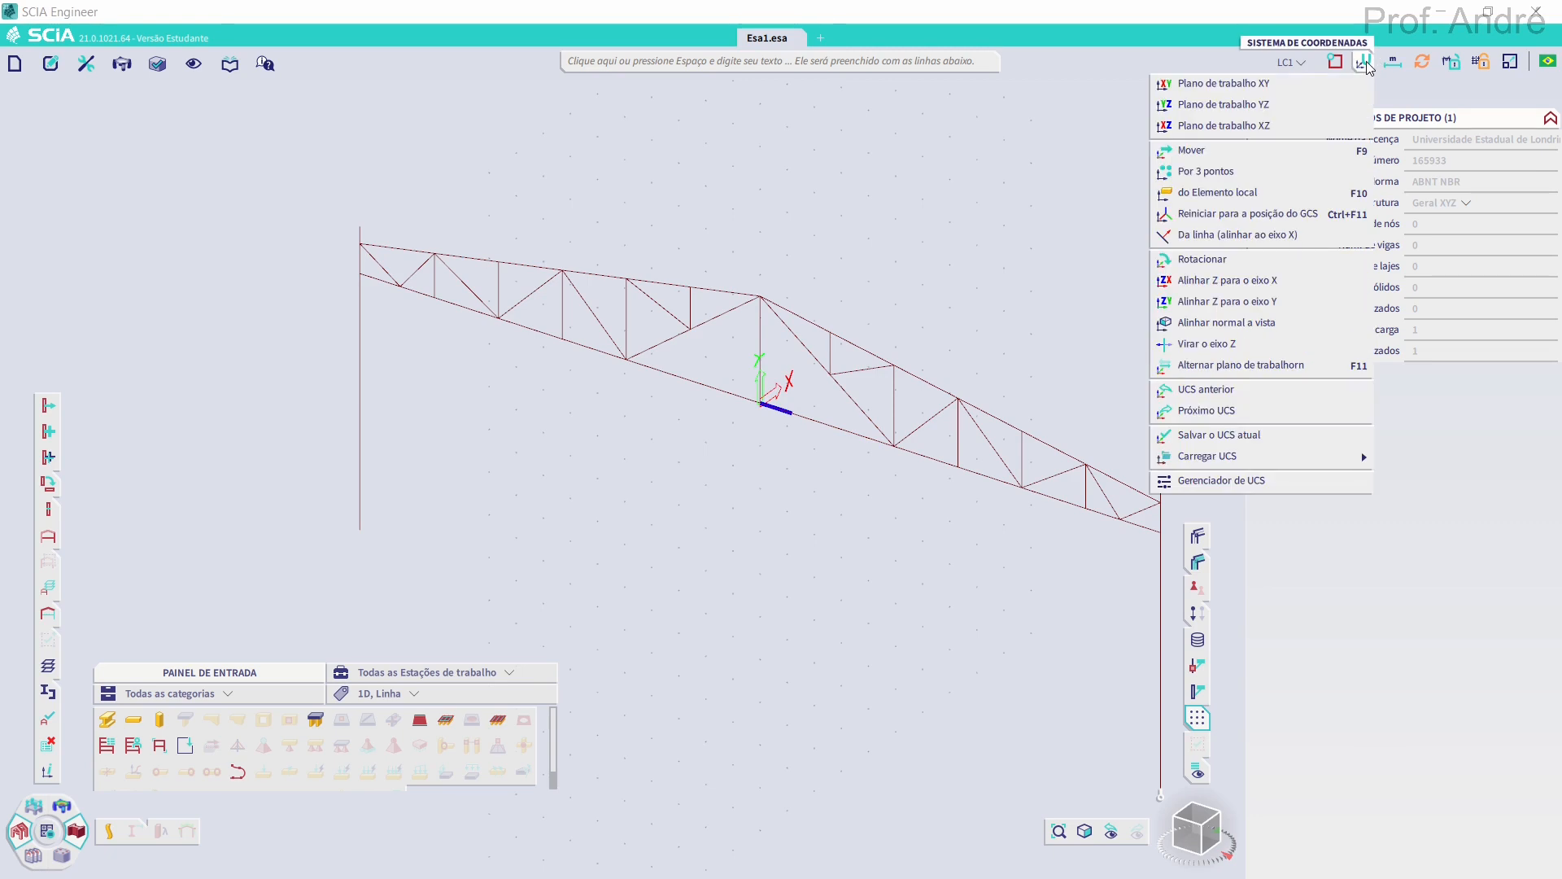
{"action": "left_click", "coordinate": [1228, 280]}
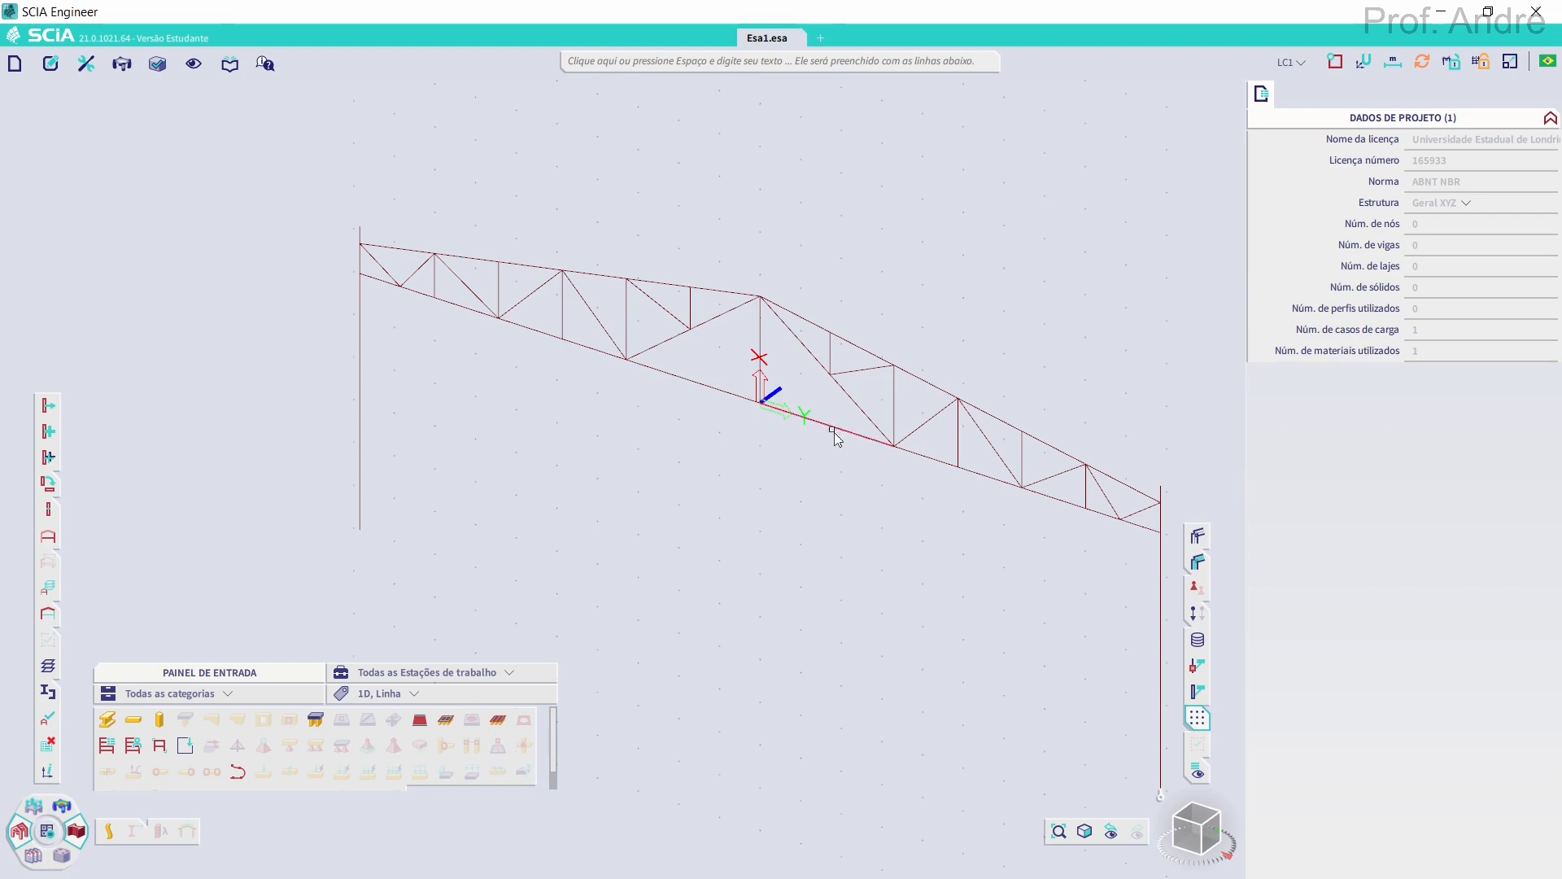
{"action": "middle_click_drag", "start_coordinate": [799, 470], "coordinate": [744, 446]}
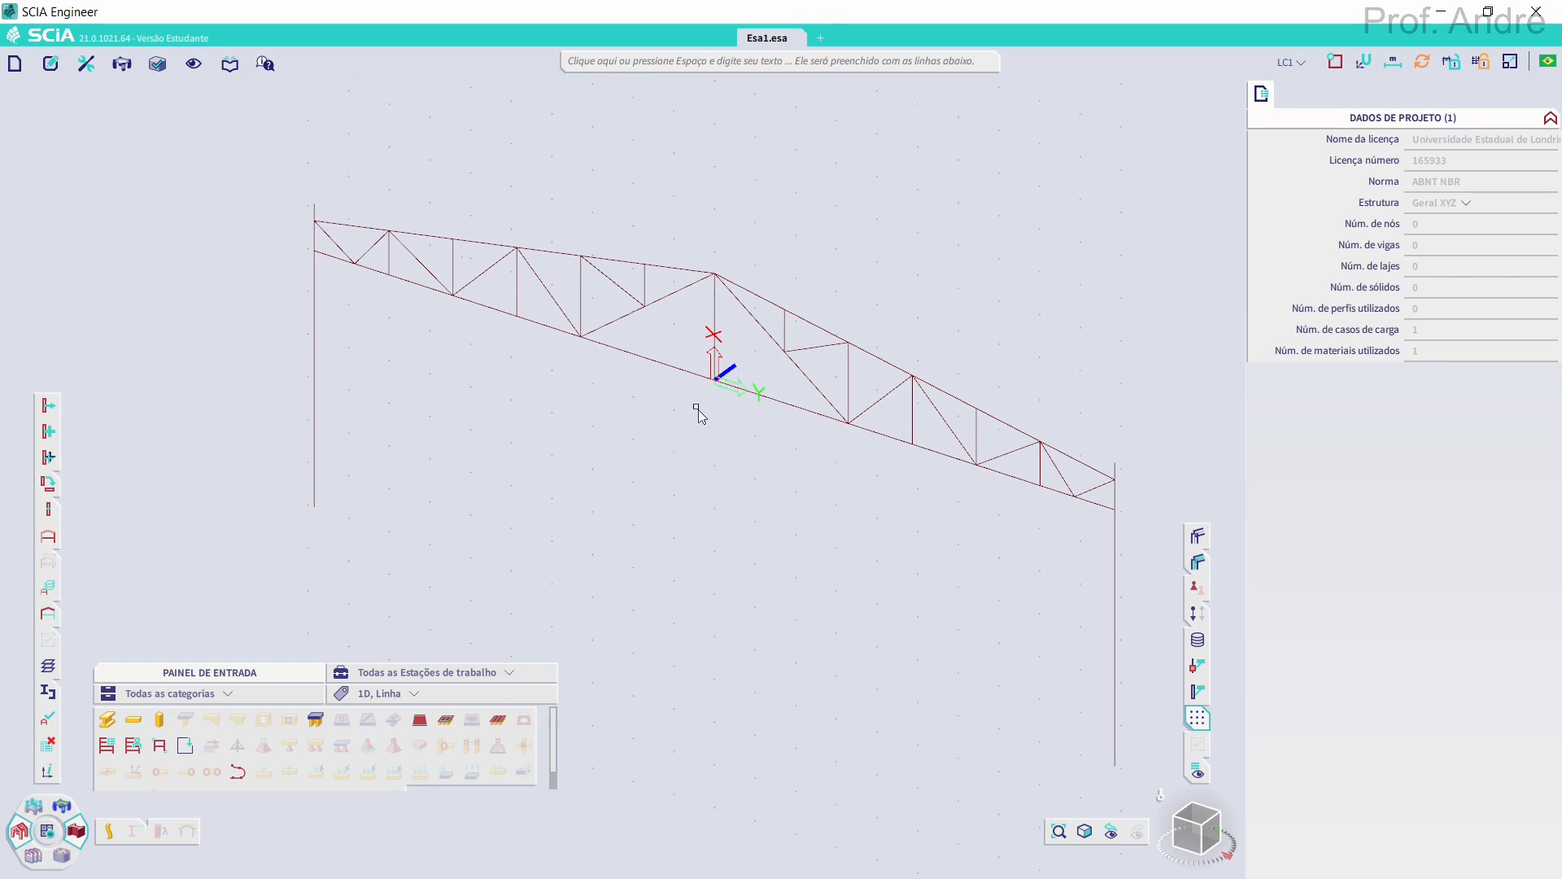
Reset the coordinate system to the global position and align its Z axis to the Y axis
{"action": "left_click", "coordinate": [1362, 61]}
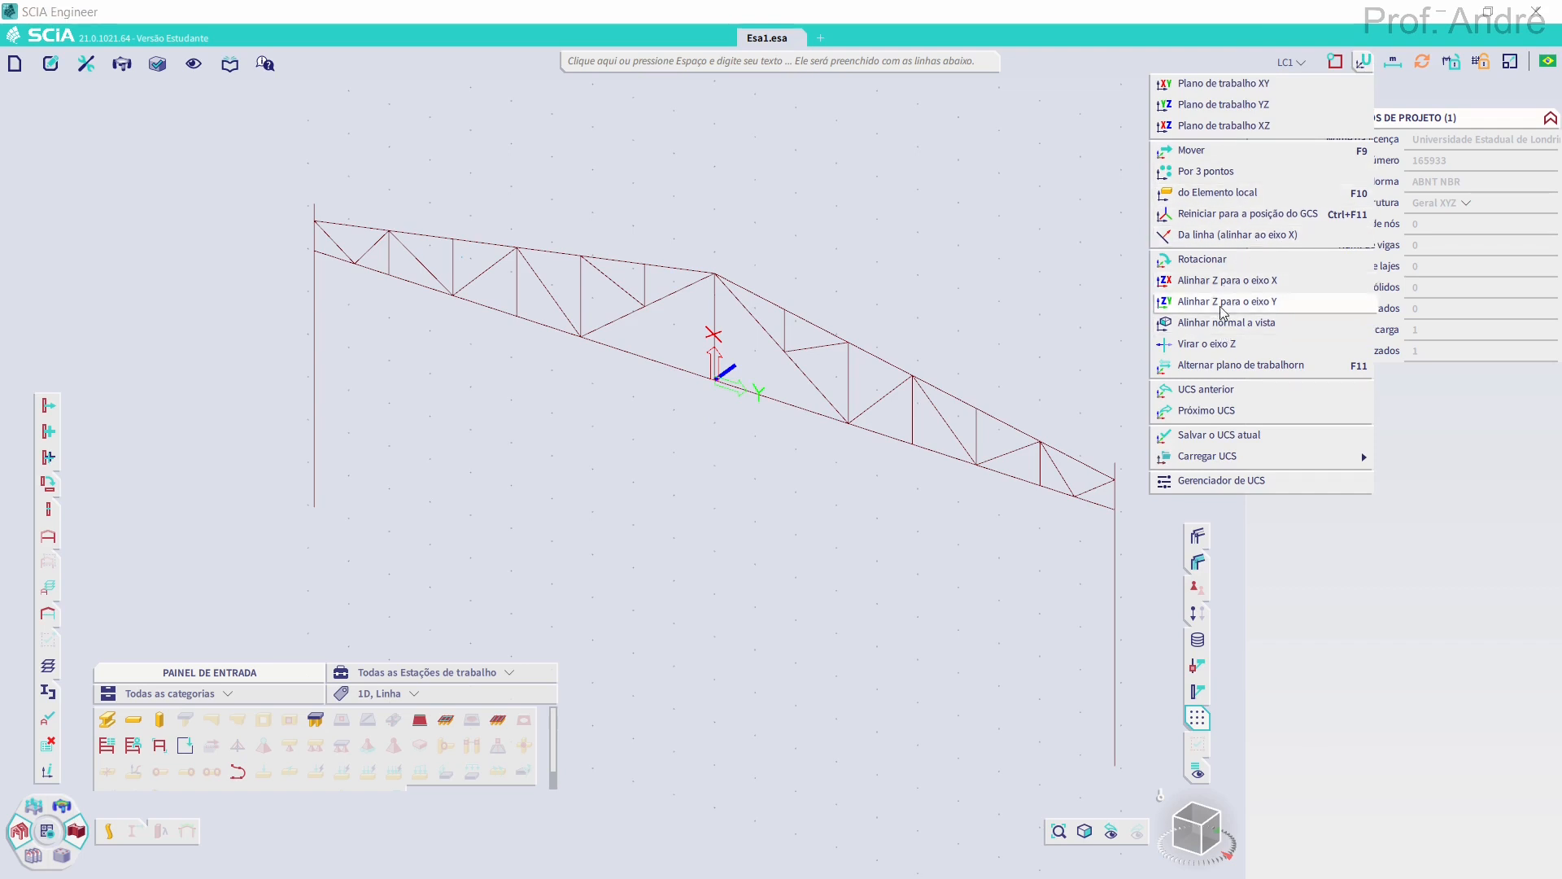
{"action": "left_click", "coordinate": [1194, 216]}
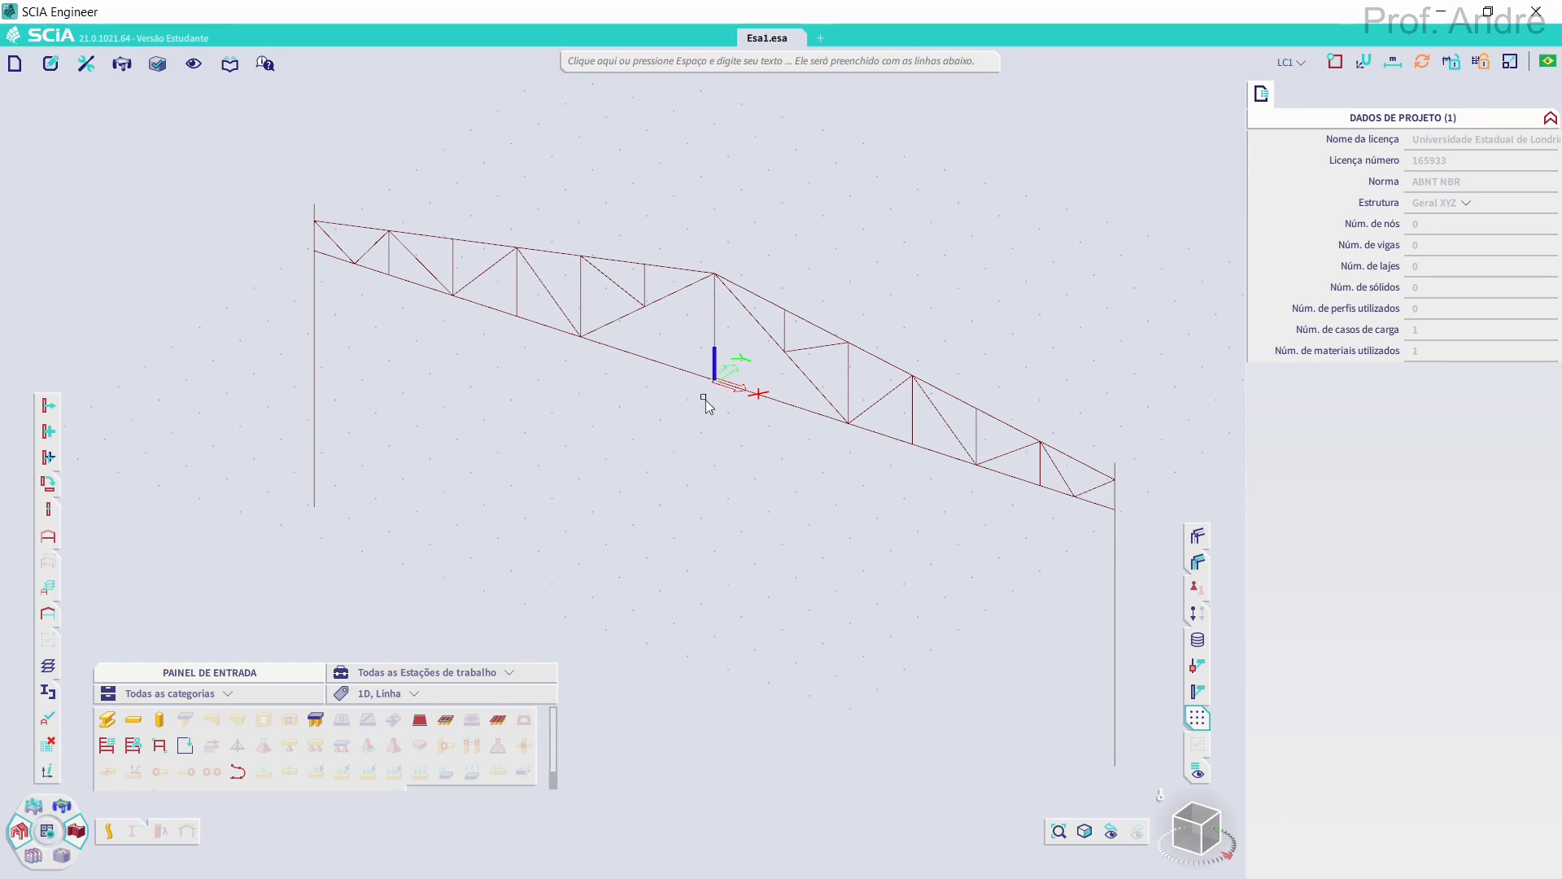
{"action": "left_click", "coordinate": [1361, 63]}
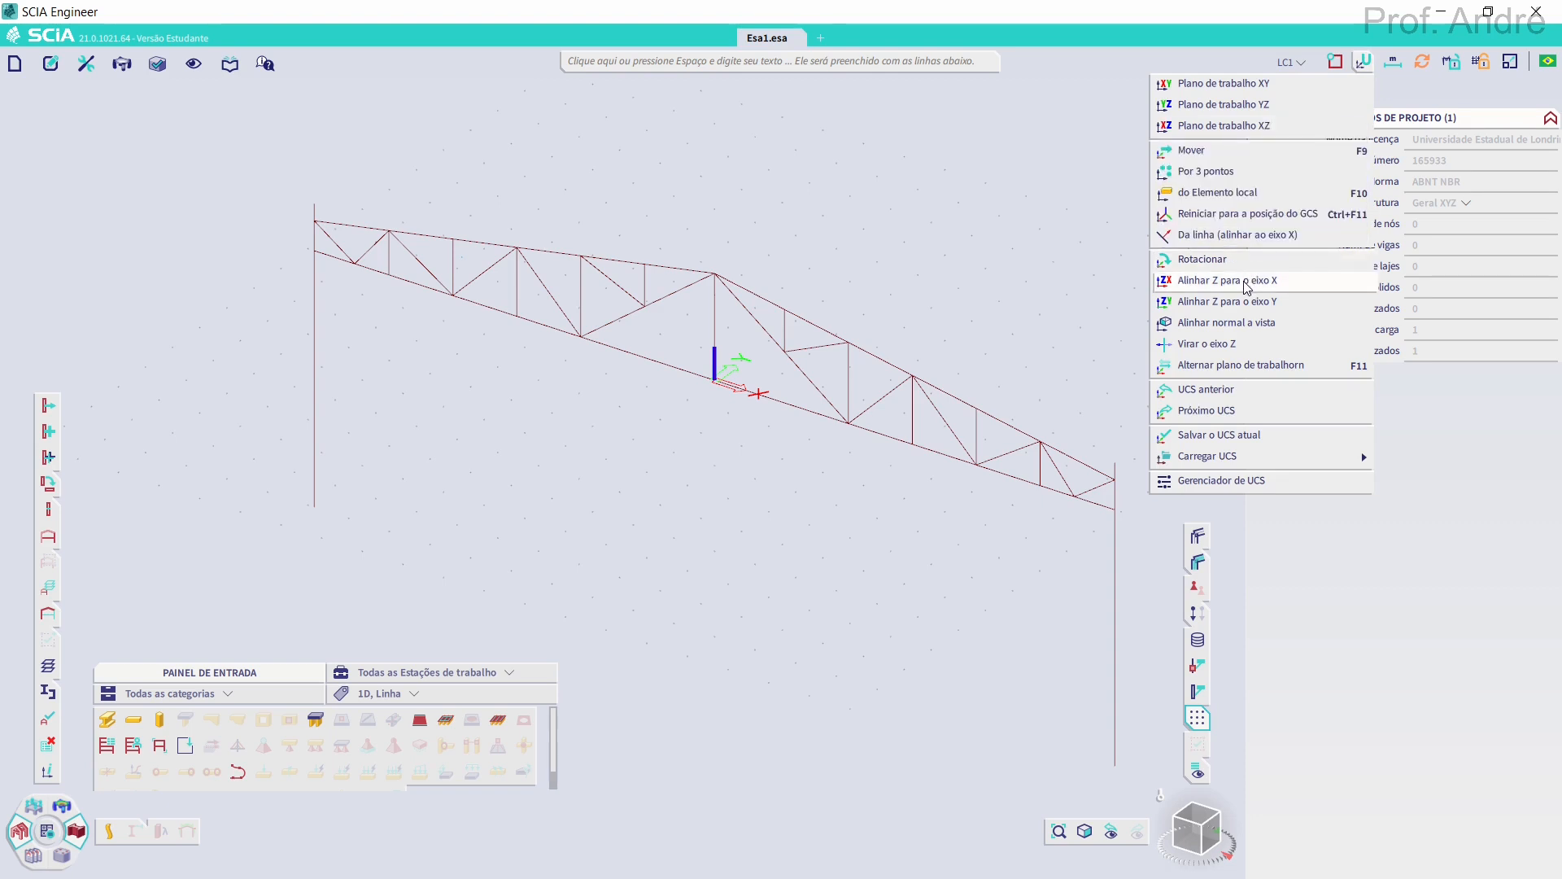
{"action": "left_click", "coordinate": [1243, 297]}
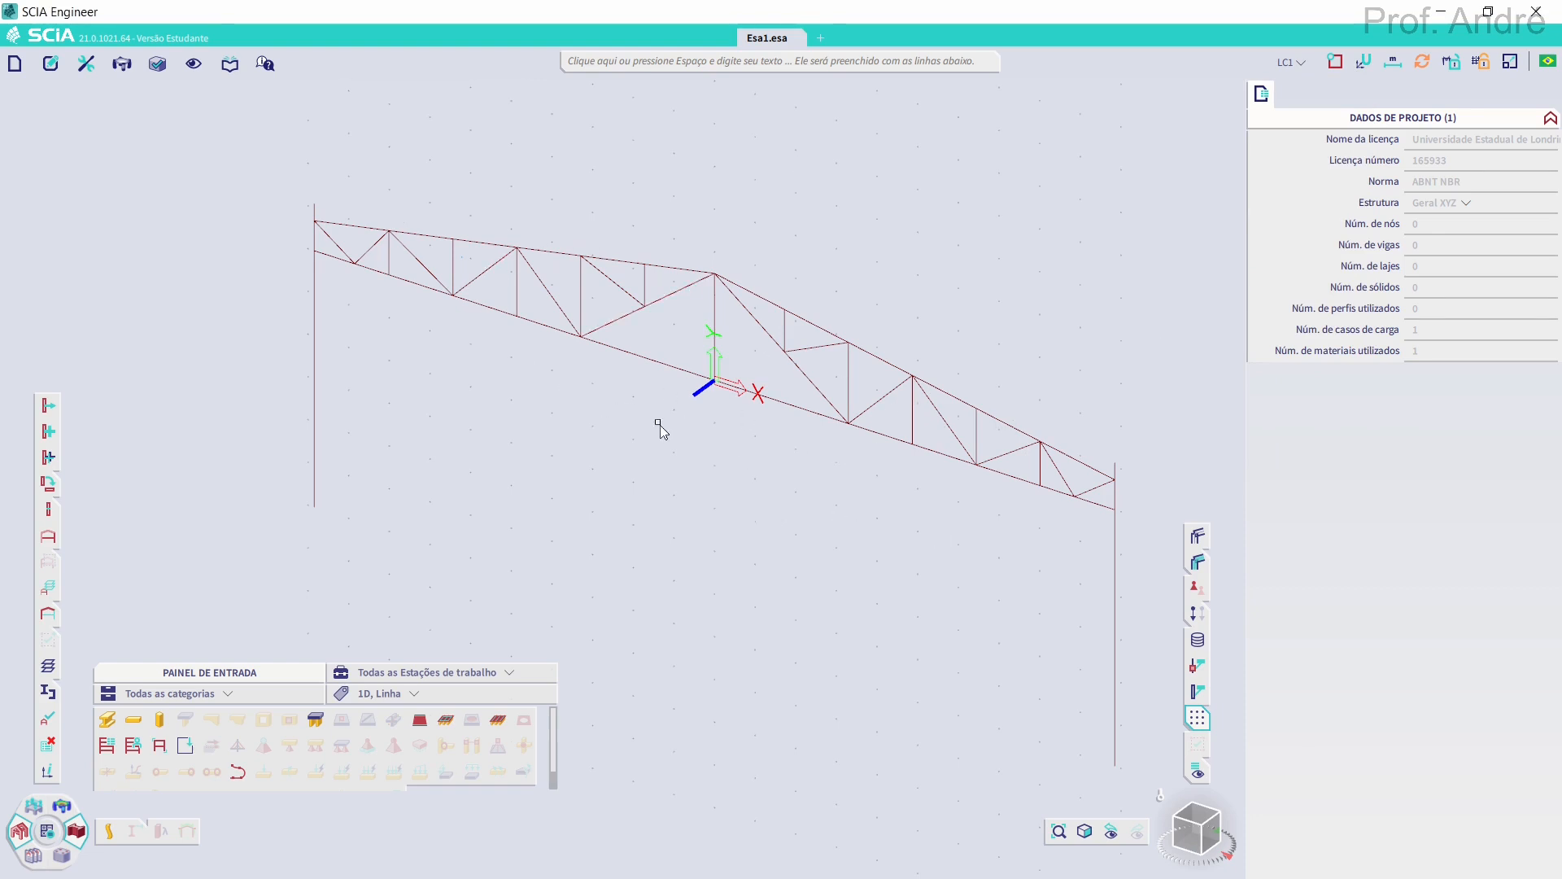
Show the frame in front view and turn off snapping to the point grid
{"action": "left_click", "coordinate": [1190, 840]}
{"action": "scroll", "coordinate": [715, 534], "scroll_direction": "down", "scroll_amount": 2}
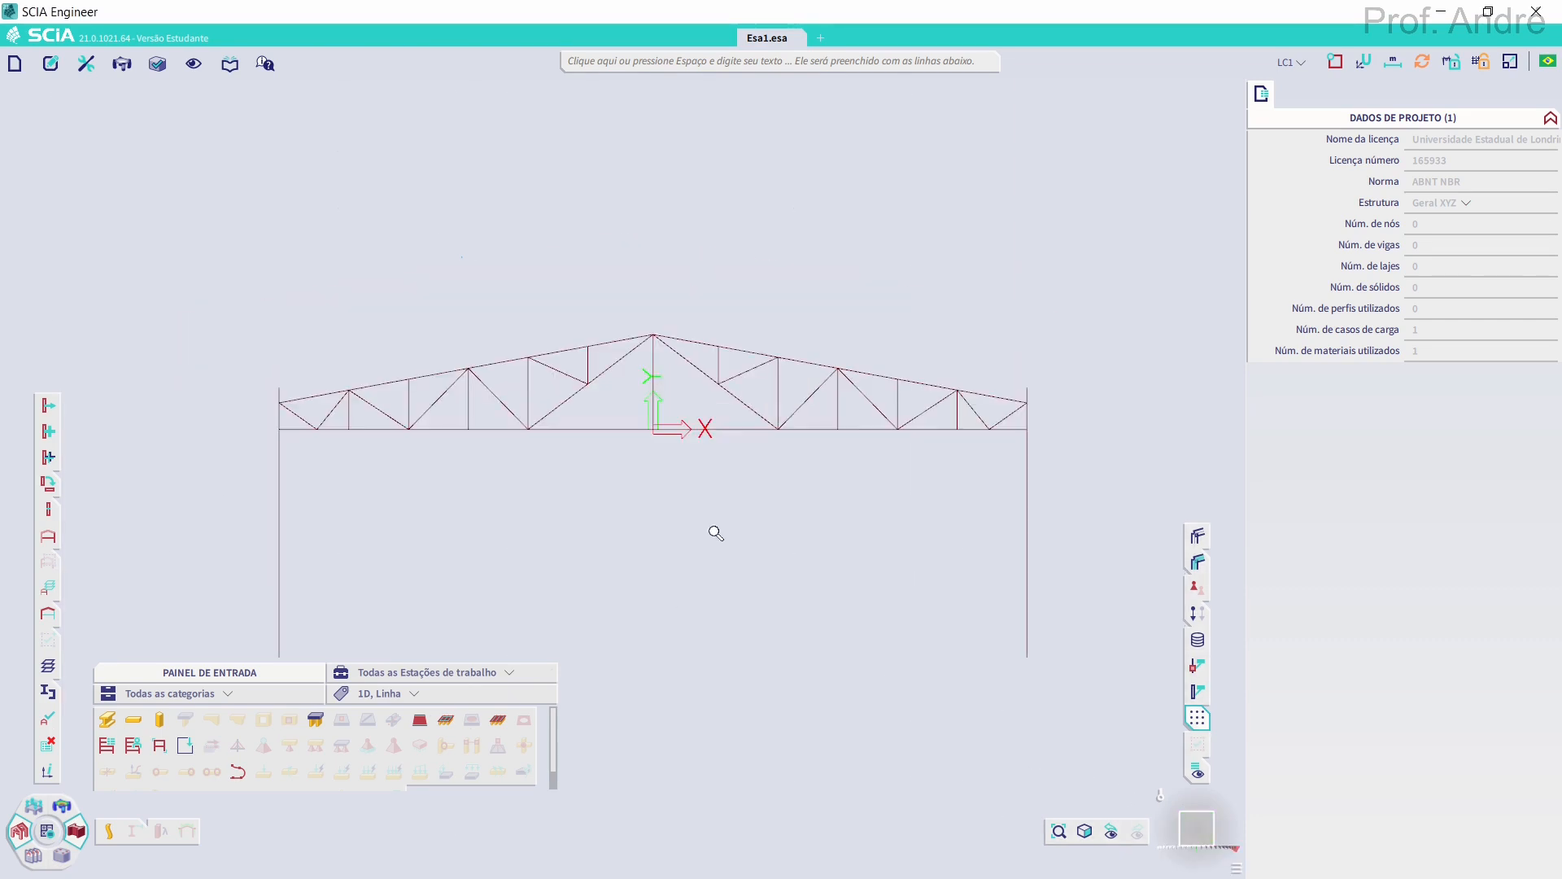
{"action": "middle_click_drag", "start_coordinate": [696, 504], "coordinate": [777, 422]}
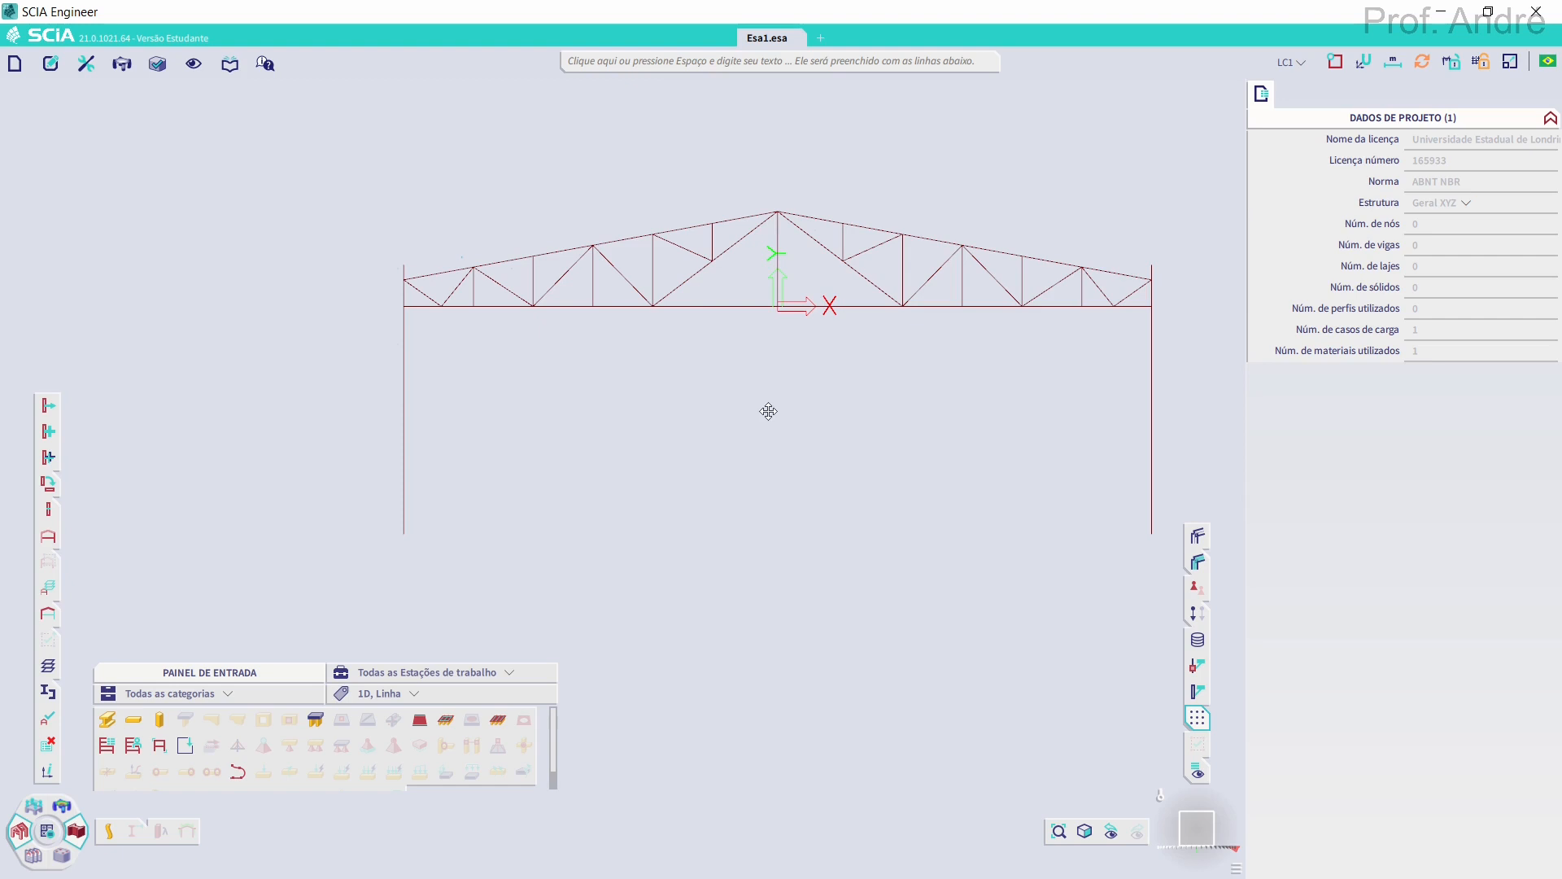
{"action": "left_click", "coordinate": [1334, 61]}
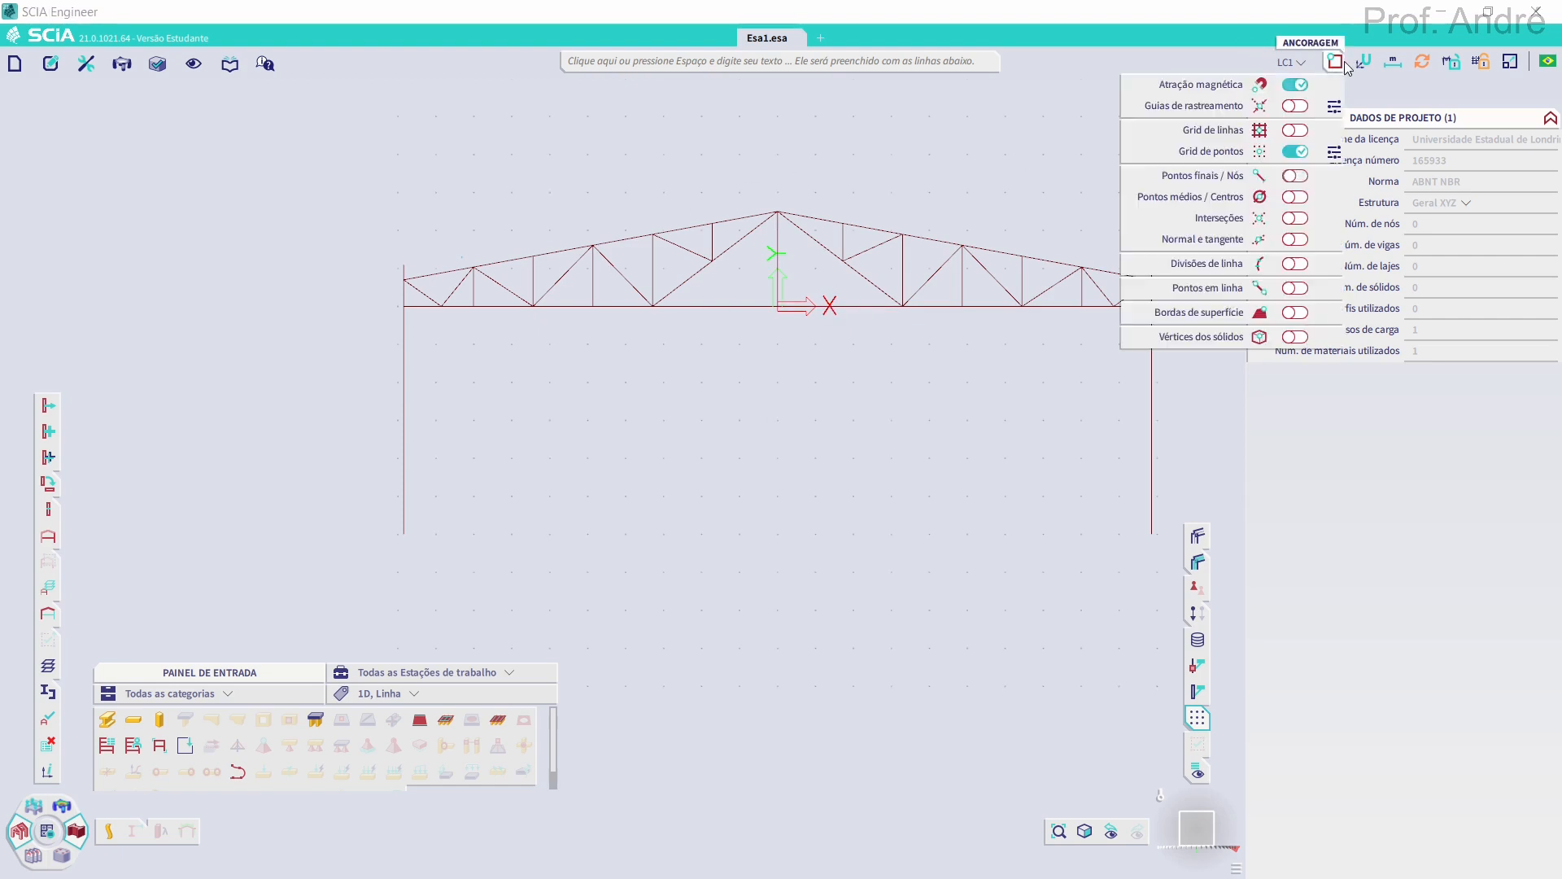
{"action": "left_click", "coordinate": [1301, 154]}
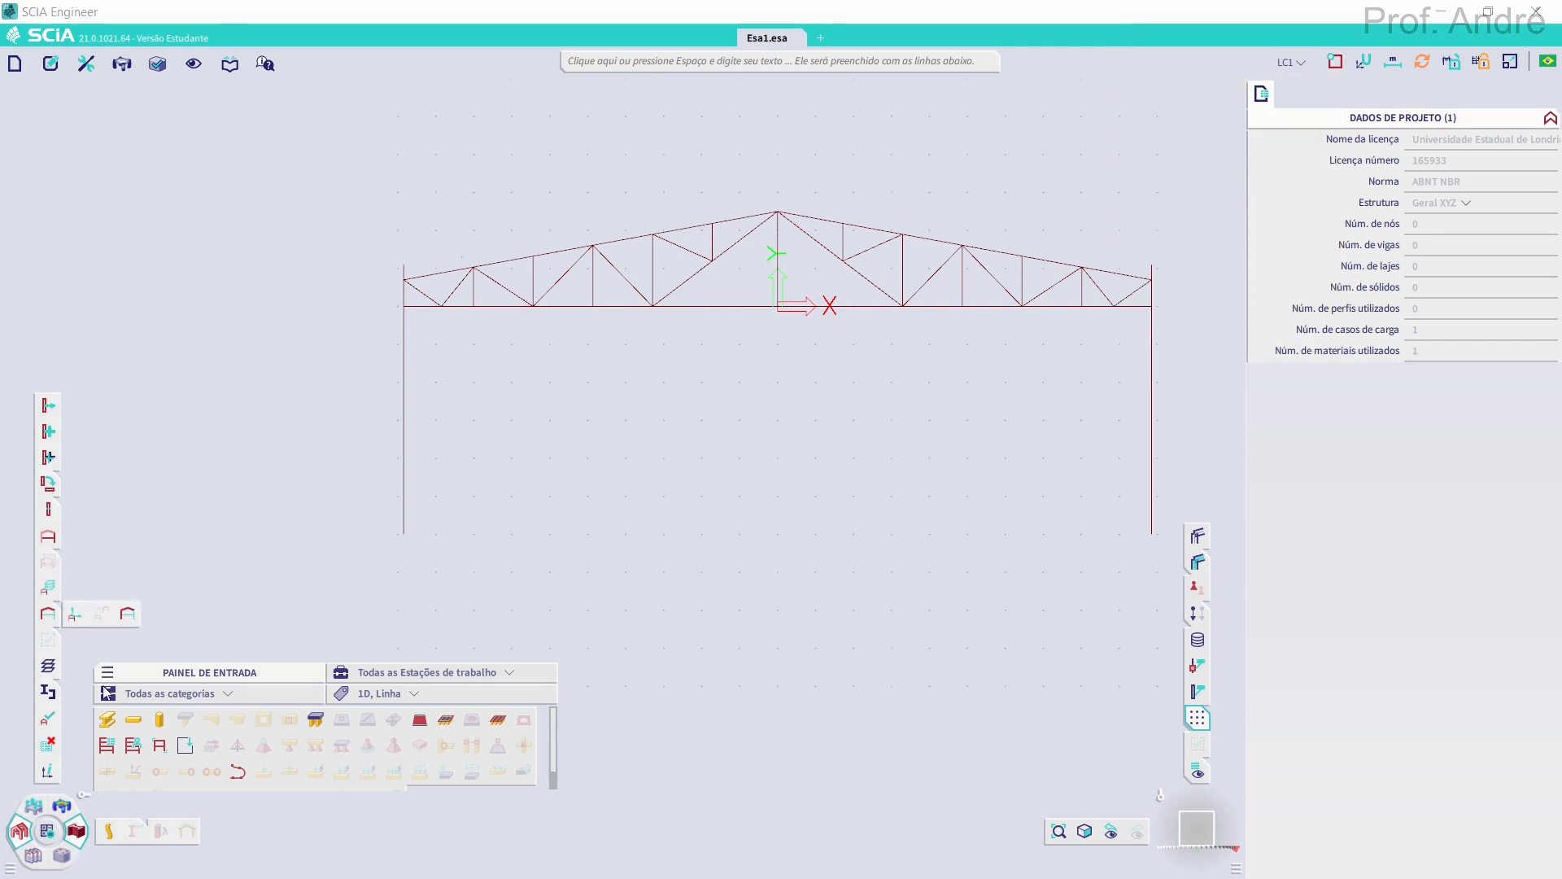
Filter the available input commands to the Estrutura workstation and the 1D, Linha tag
{"action": "left_click", "coordinate": [417, 674]}
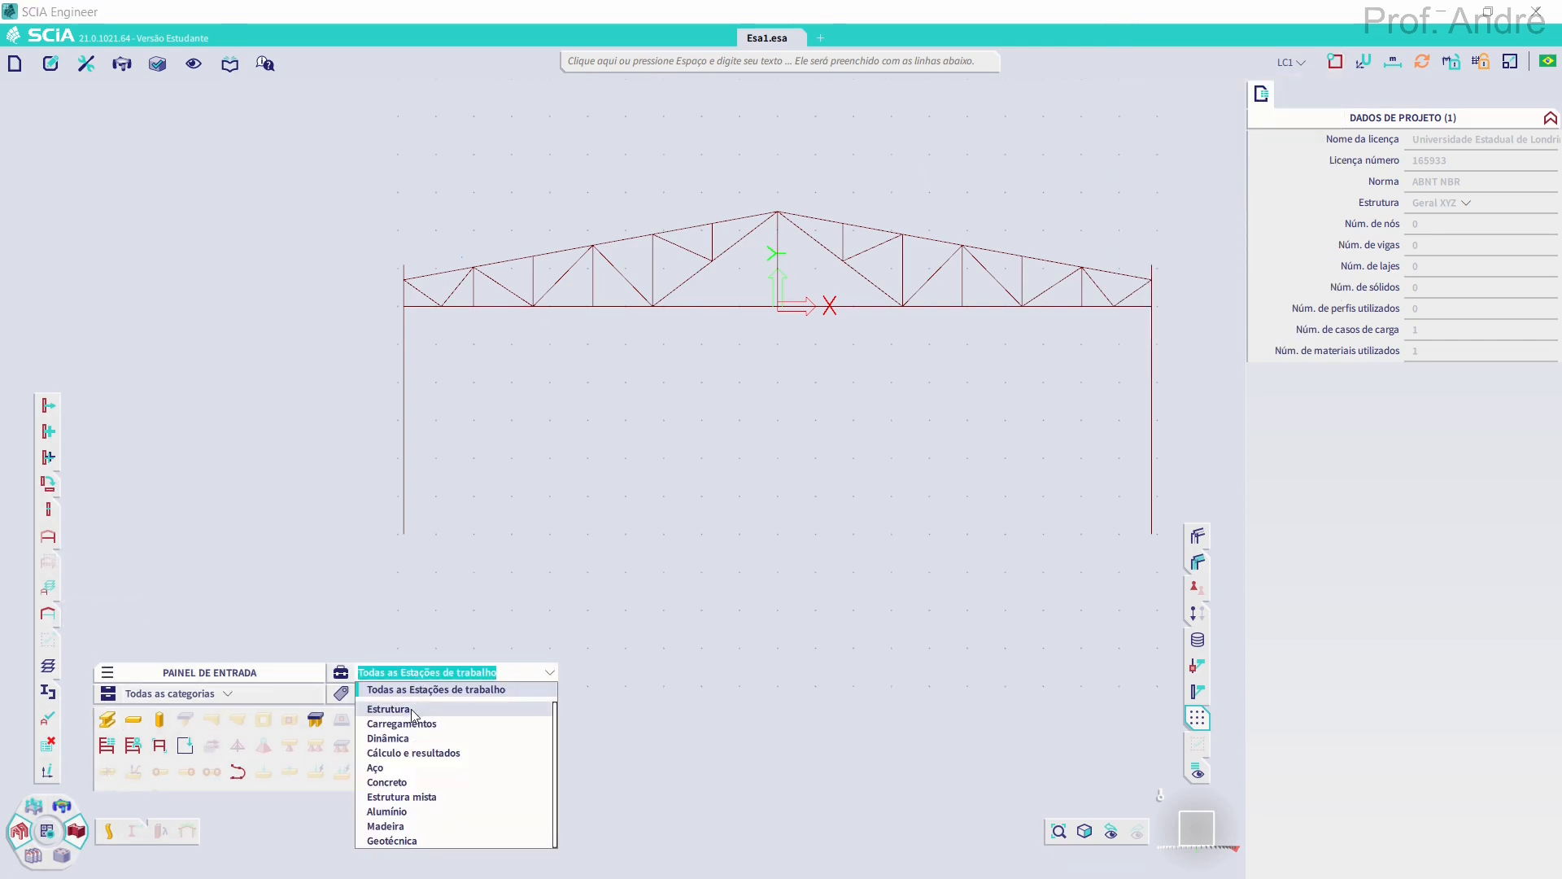
{"action": "left_click", "coordinate": [415, 709]}
{"action": "left_click", "coordinate": [407, 694]}
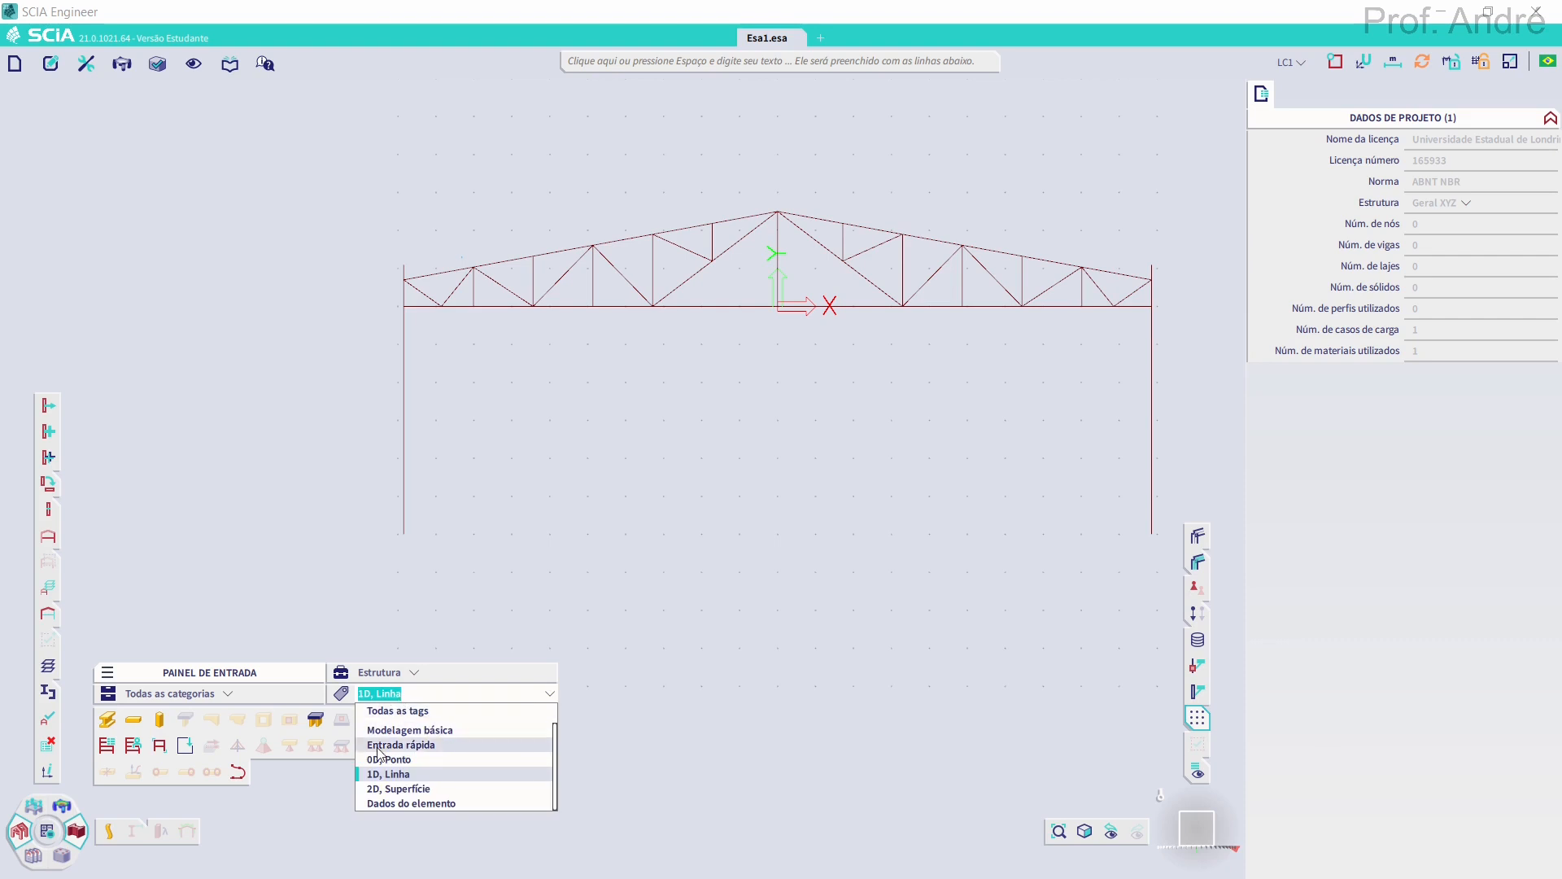
{"action": "left_click", "coordinate": [376, 775]}
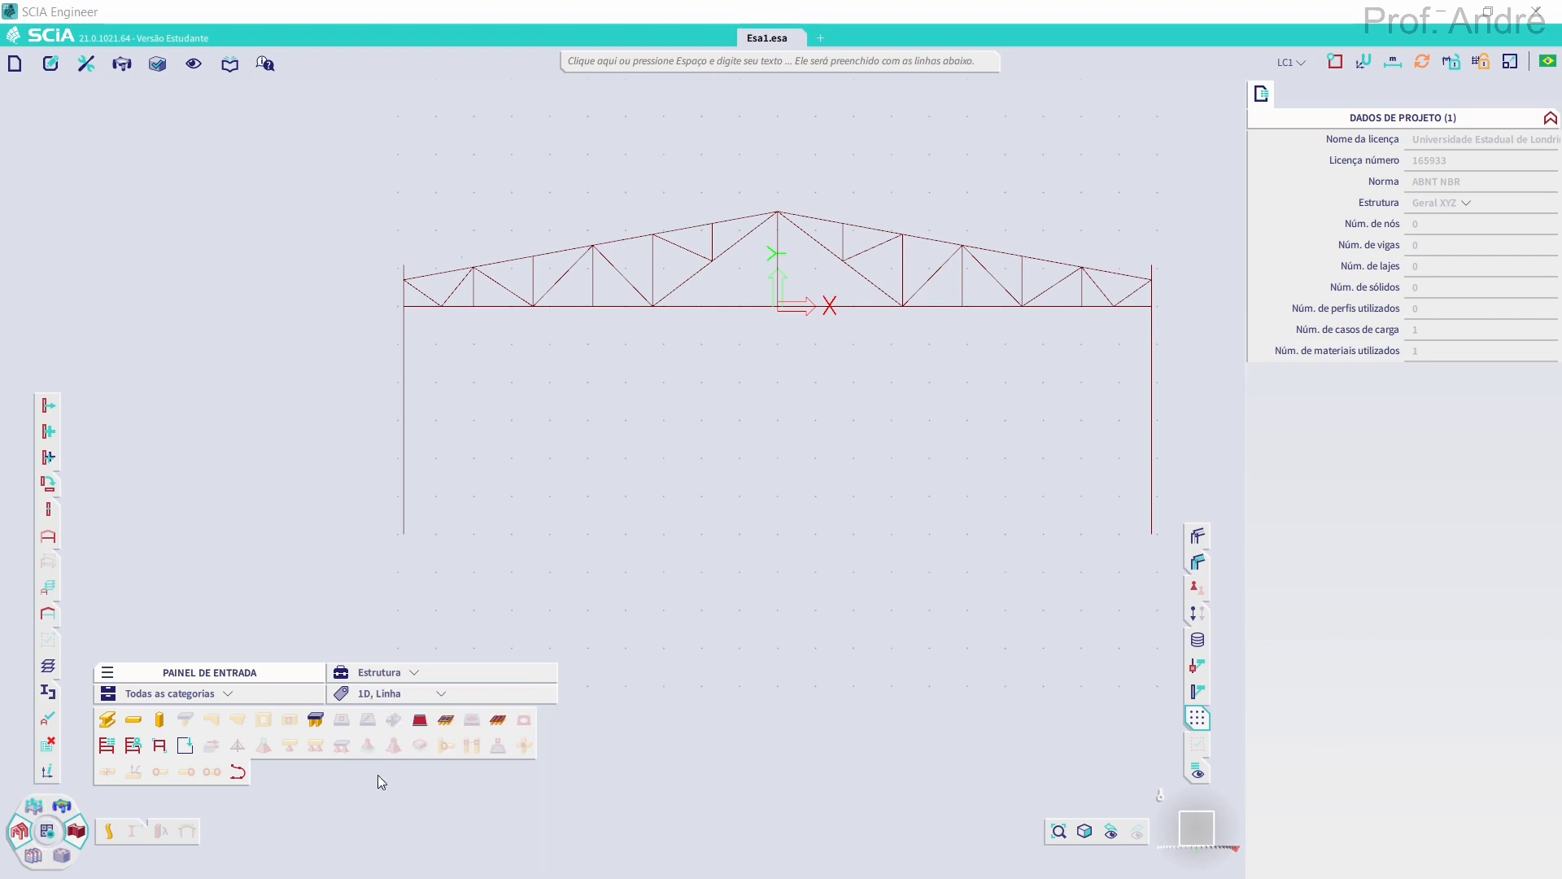
Start a new 1D member and choose REC300x200x3x3 as its cross-section
{"action": "left_click", "coordinate": [107, 719]}
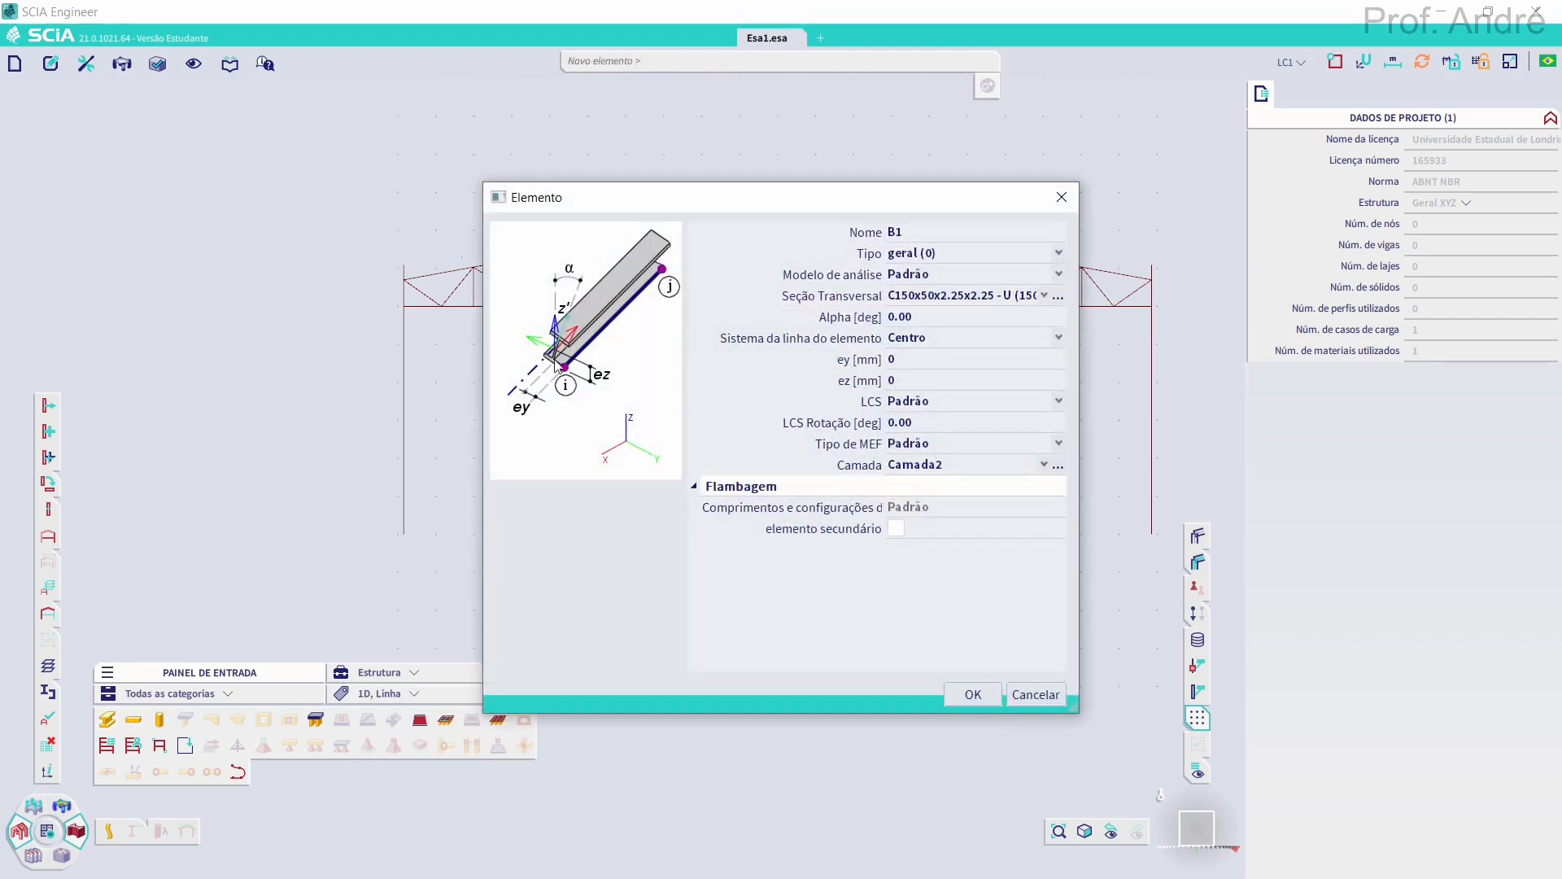
{"action": "left_click", "coordinate": [916, 304]}
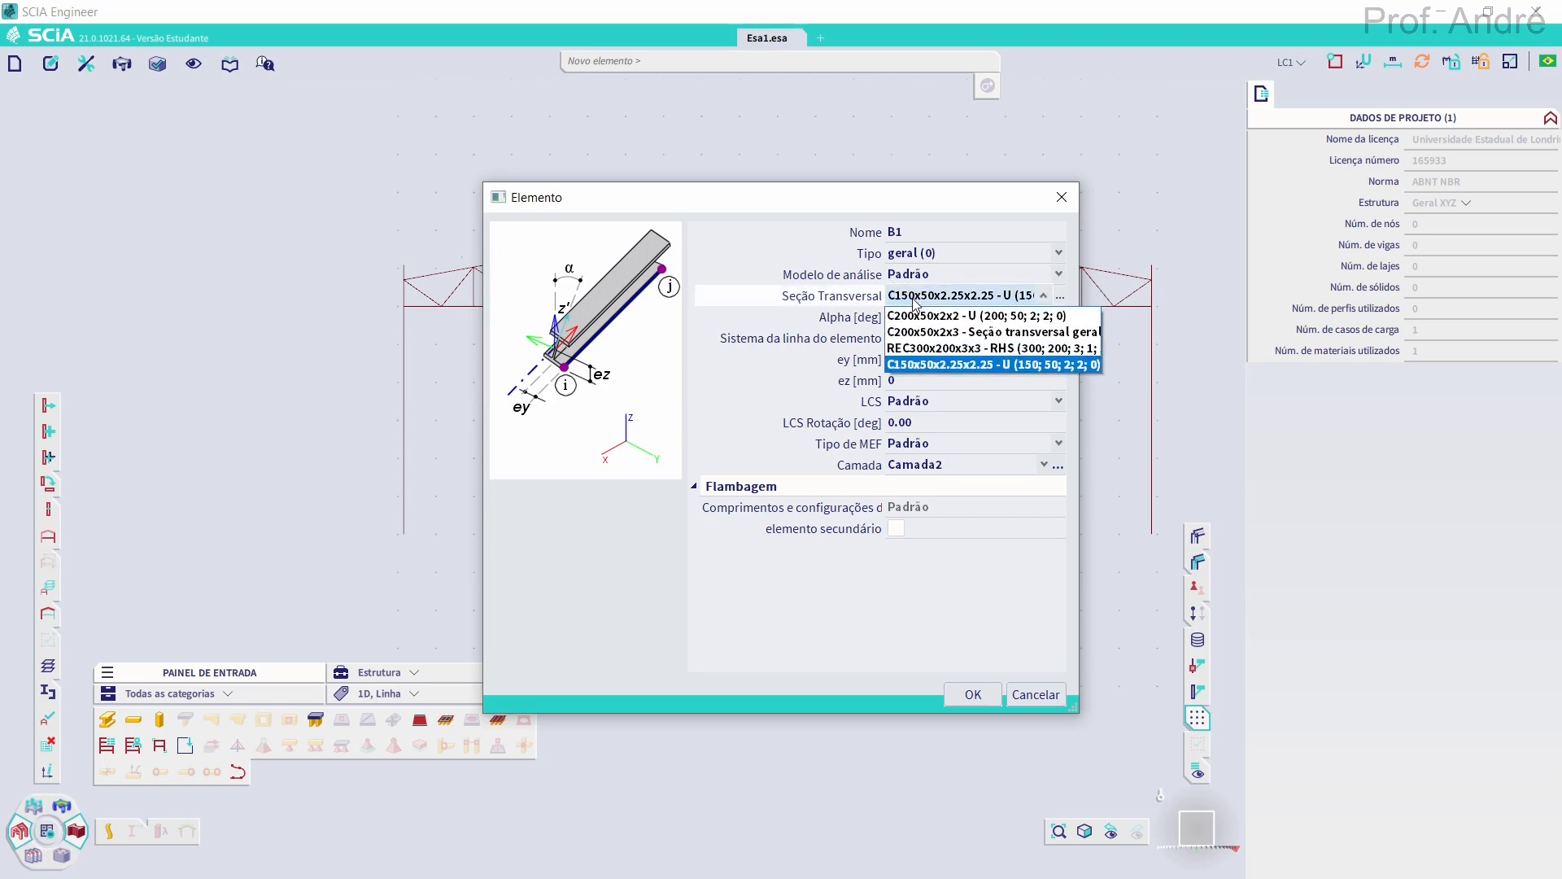
{"action": "left_click", "coordinate": [916, 348]}
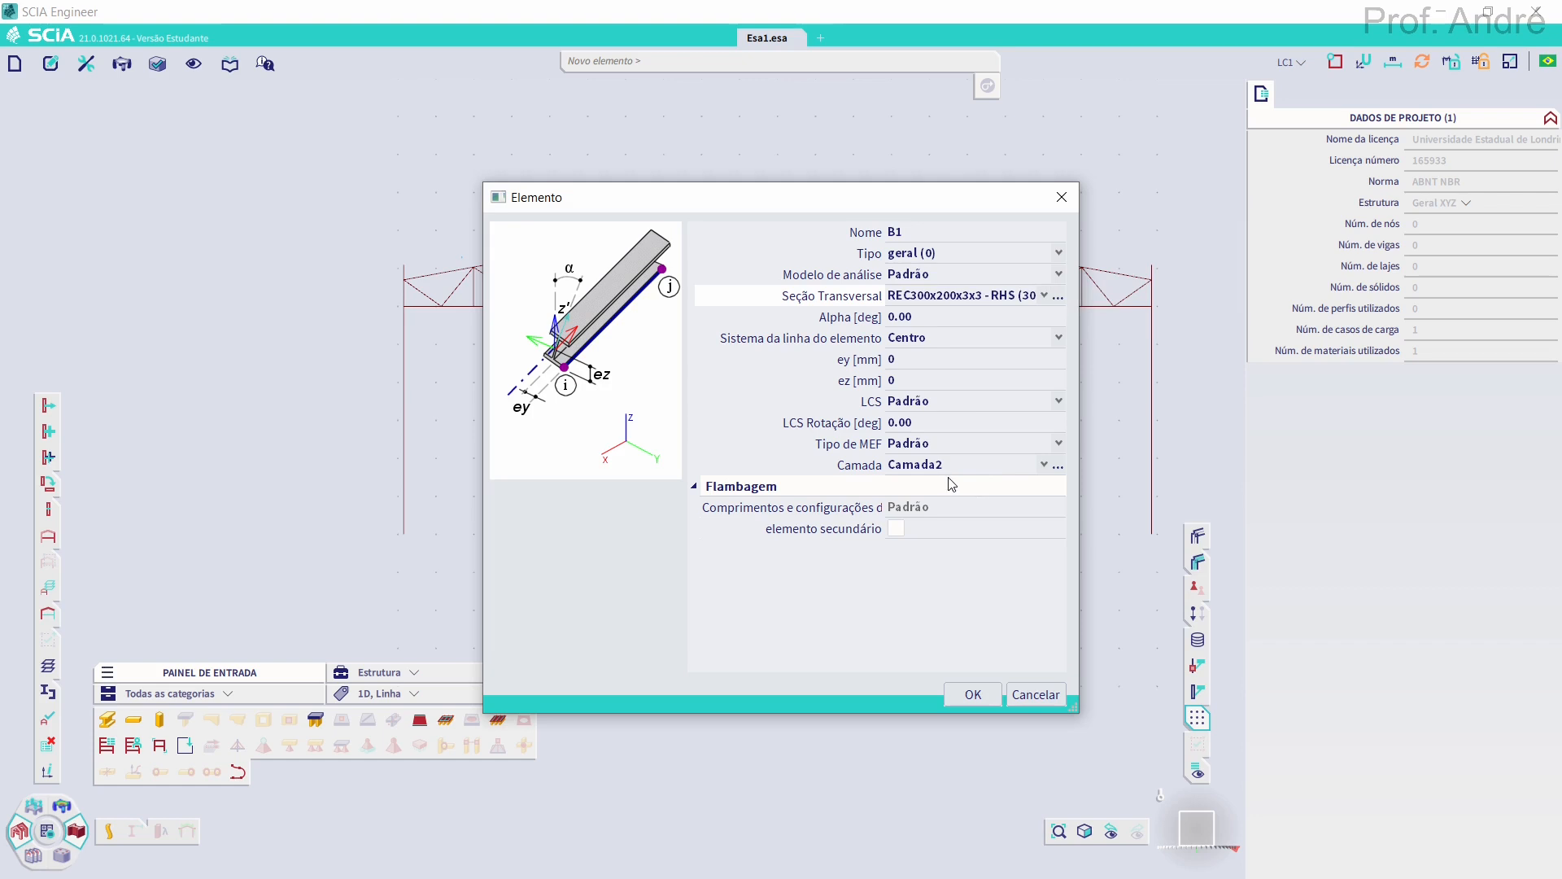
Create a layer named portico 1, assign it to the new member and accept the member's properties
{"action": "left_click", "coordinate": [1058, 467]}
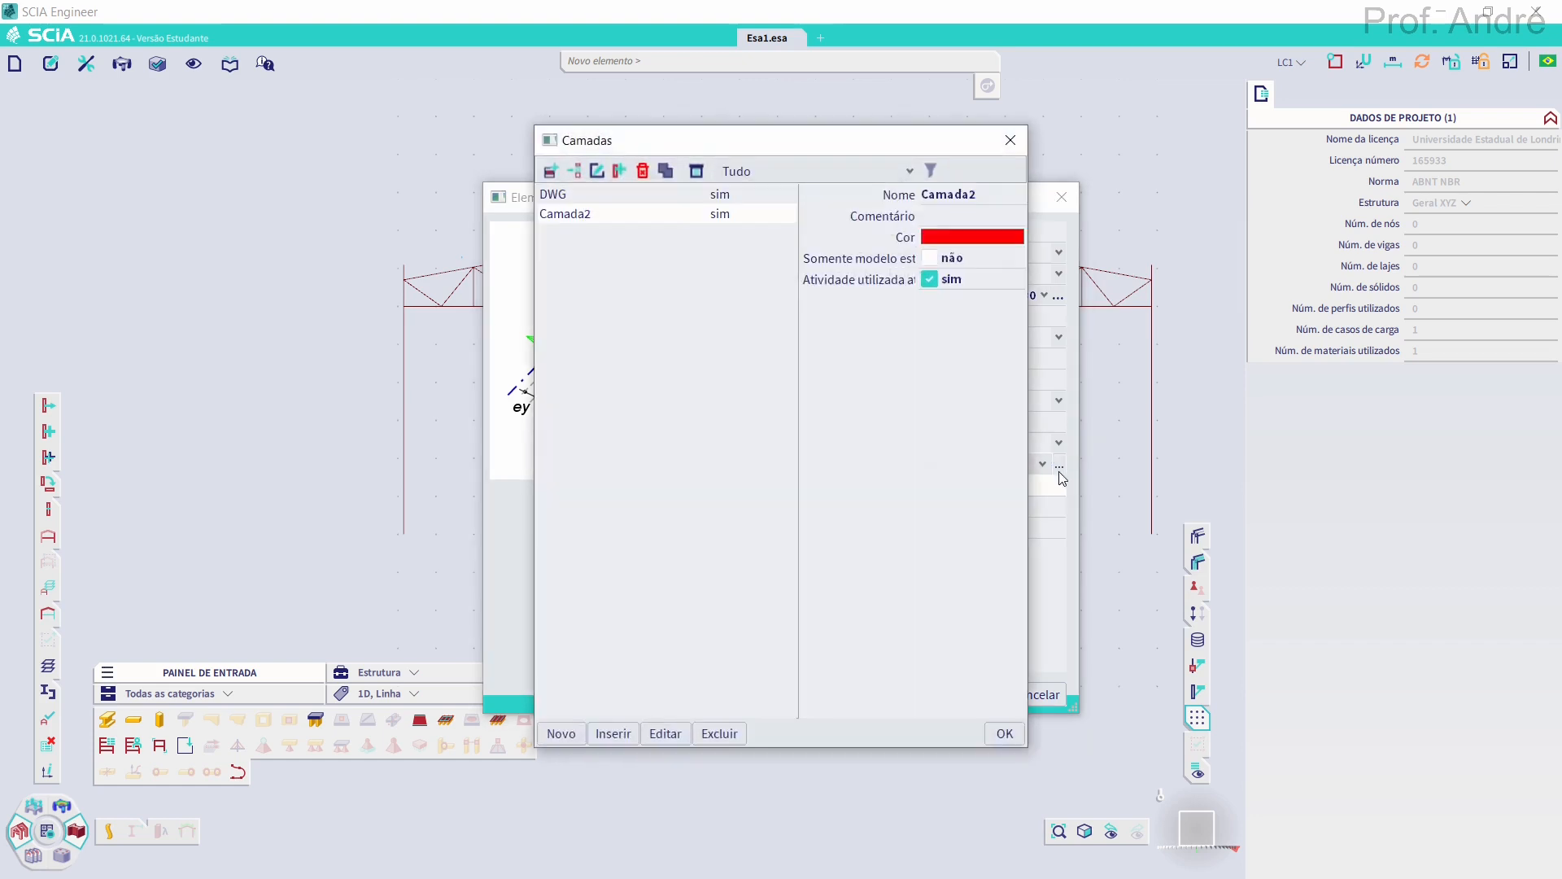
{"action": "left_click", "coordinate": [550, 171]}
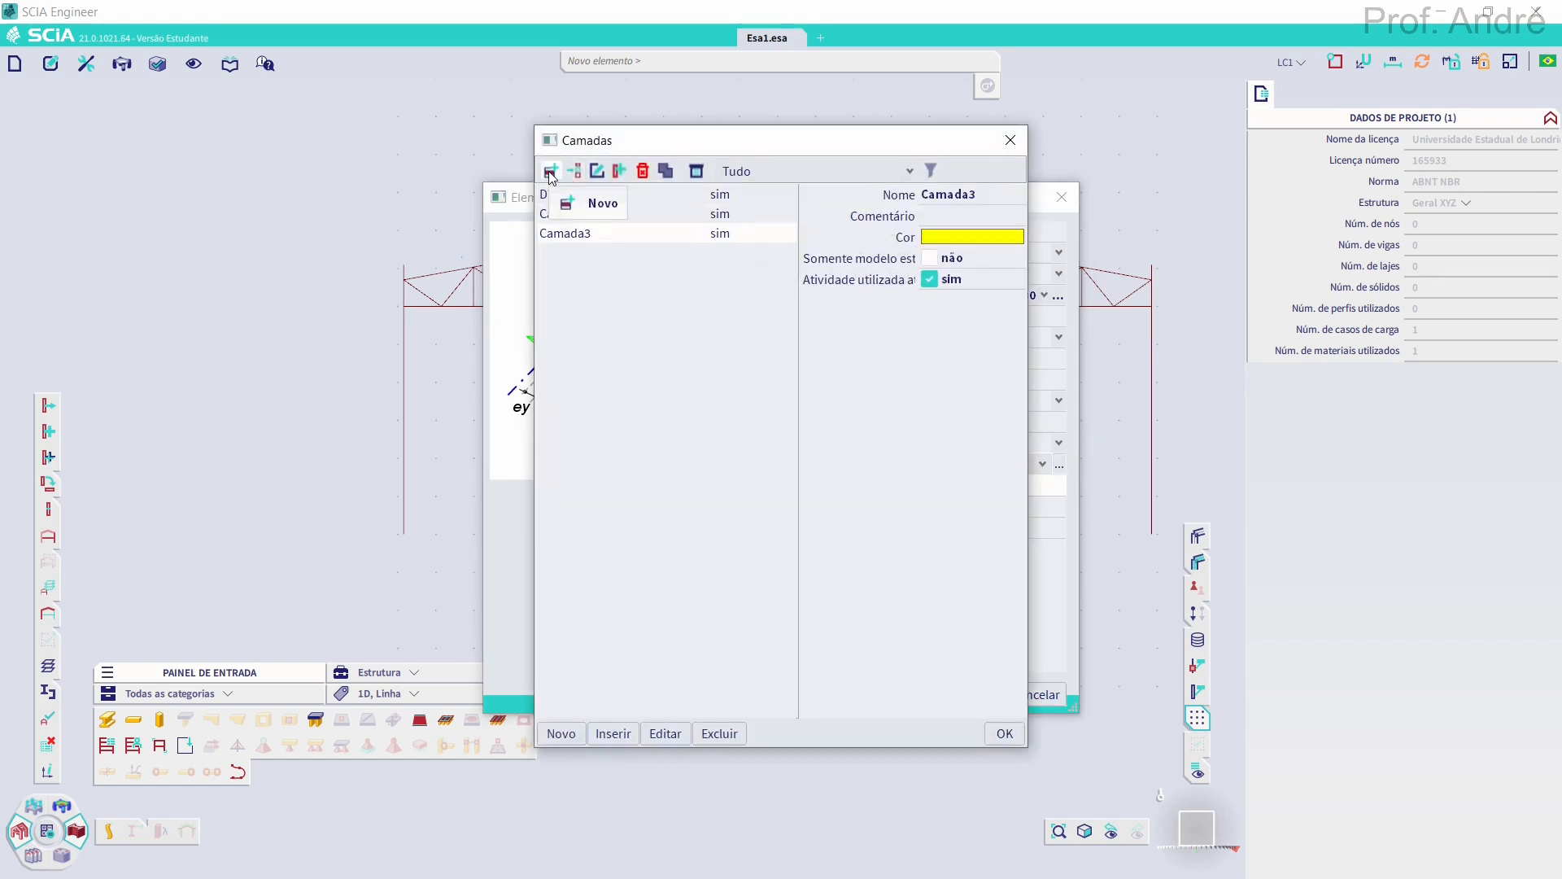
{"action": "left_click", "coordinate": [958, 194]}
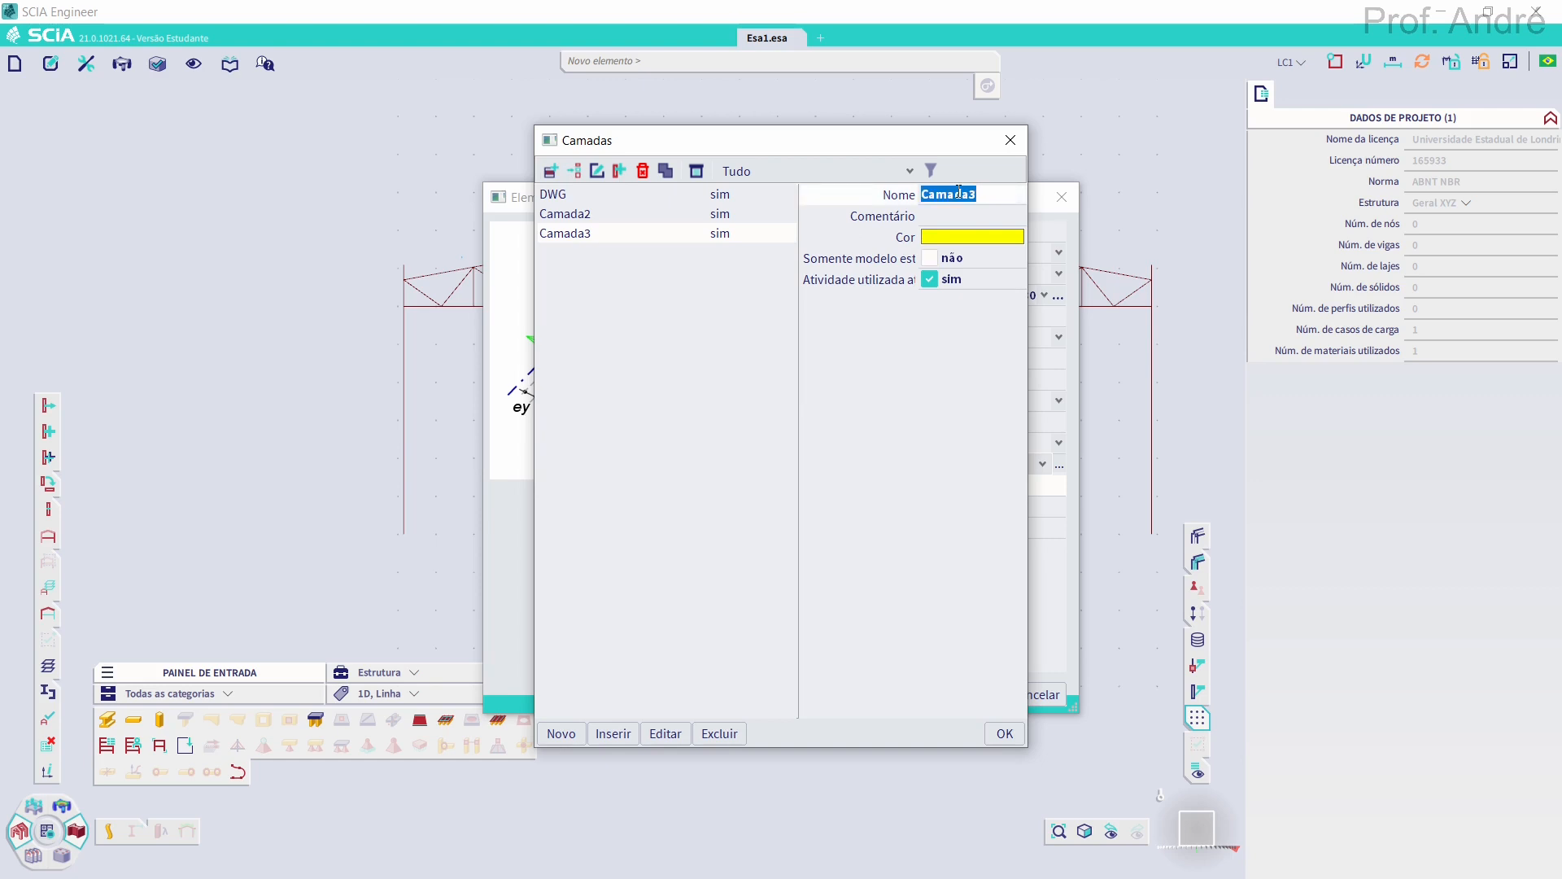
{"action": "type", "text": "portico 1"}
{"action": "left_click", "coordinate": [852, 422]}
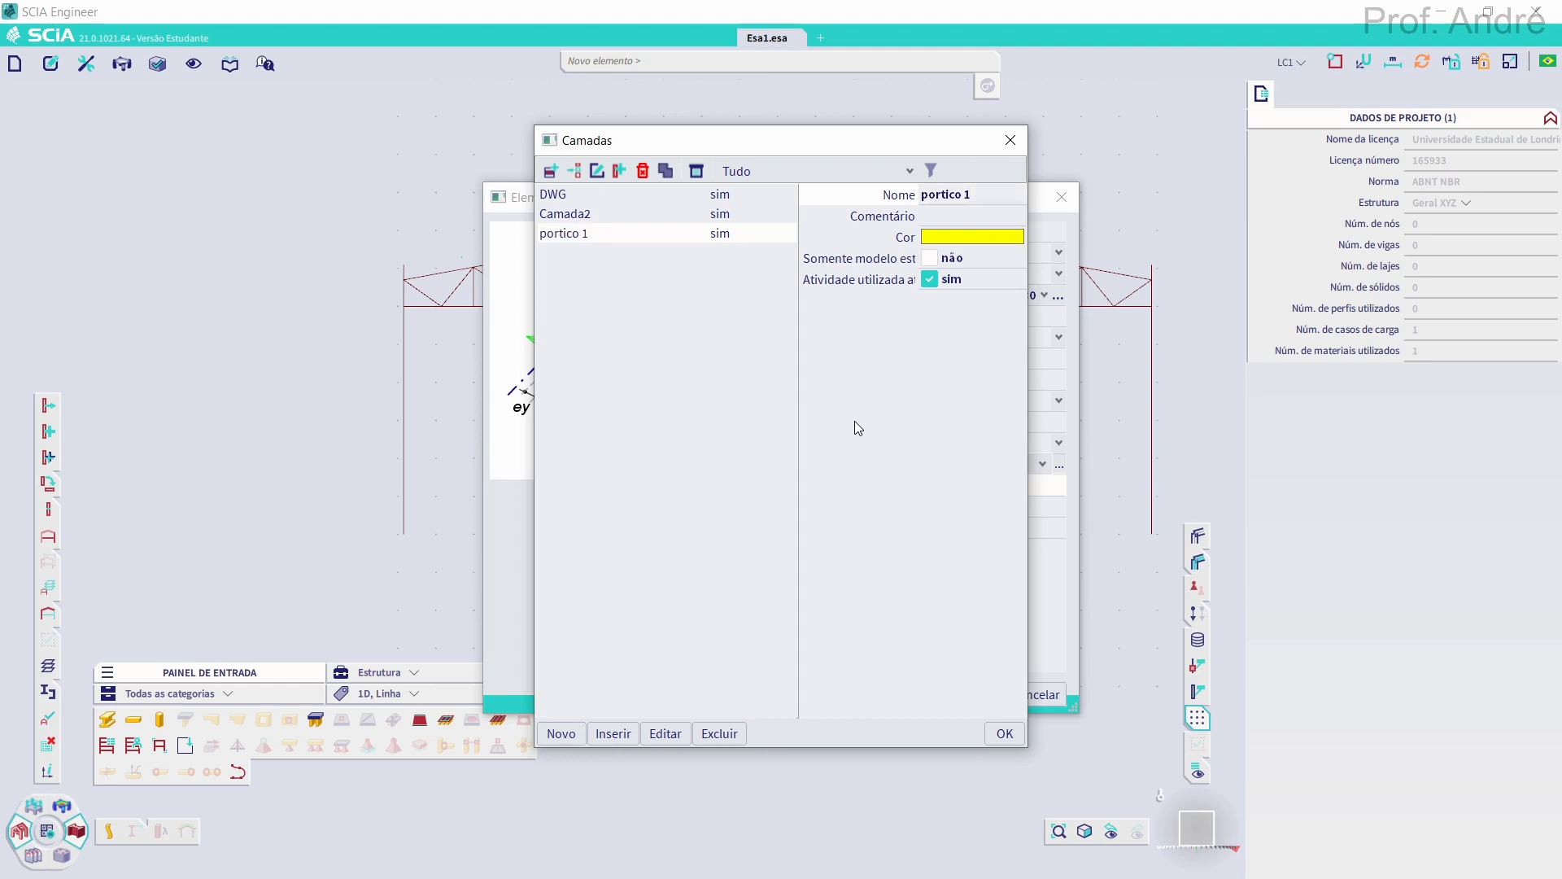
{"action": "left_click", "coordinate": [1004, 733]}
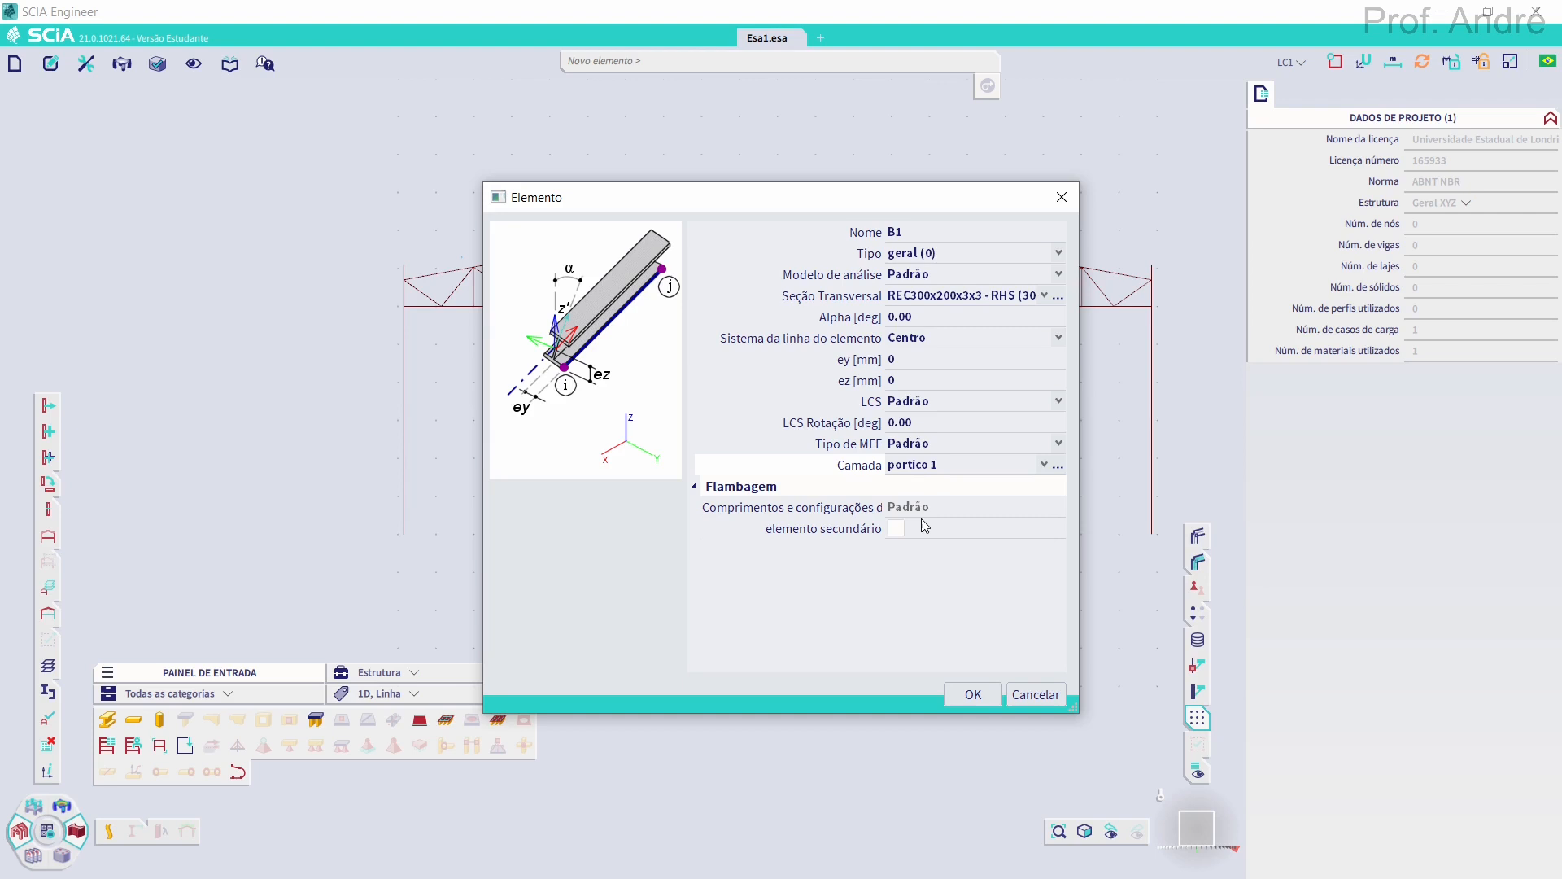
{"action": "left_click", "coordinate": [973, 694]}
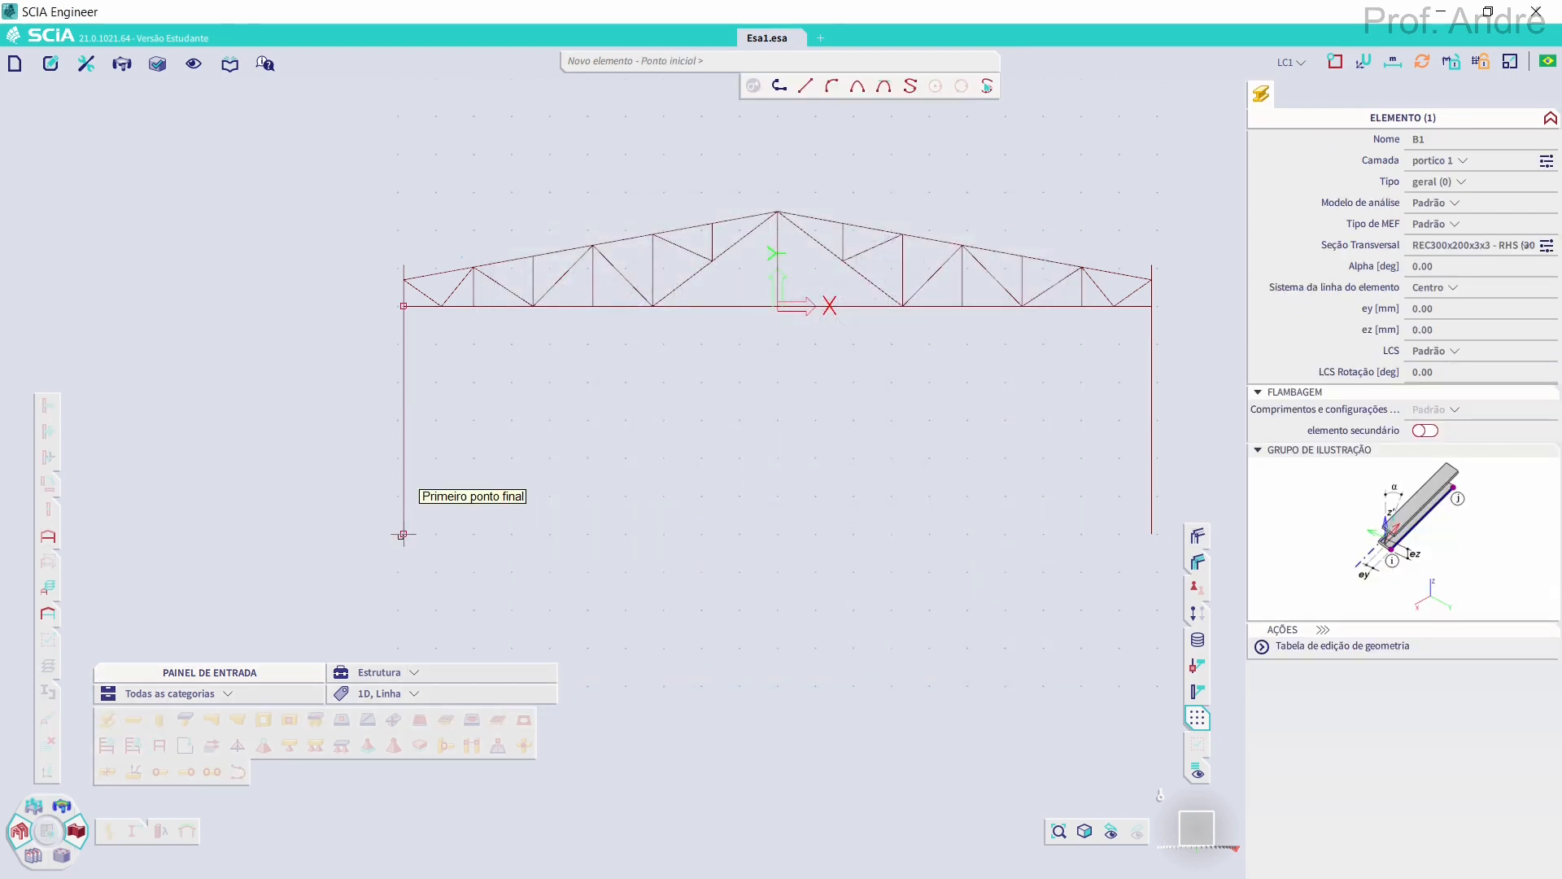
Draw the left column member along the imported line, from its base up to the end of the truss
{"action": "scroll", "coordinate": [403, 534], "scroll_direction": "up", "scroll_amount": 3}
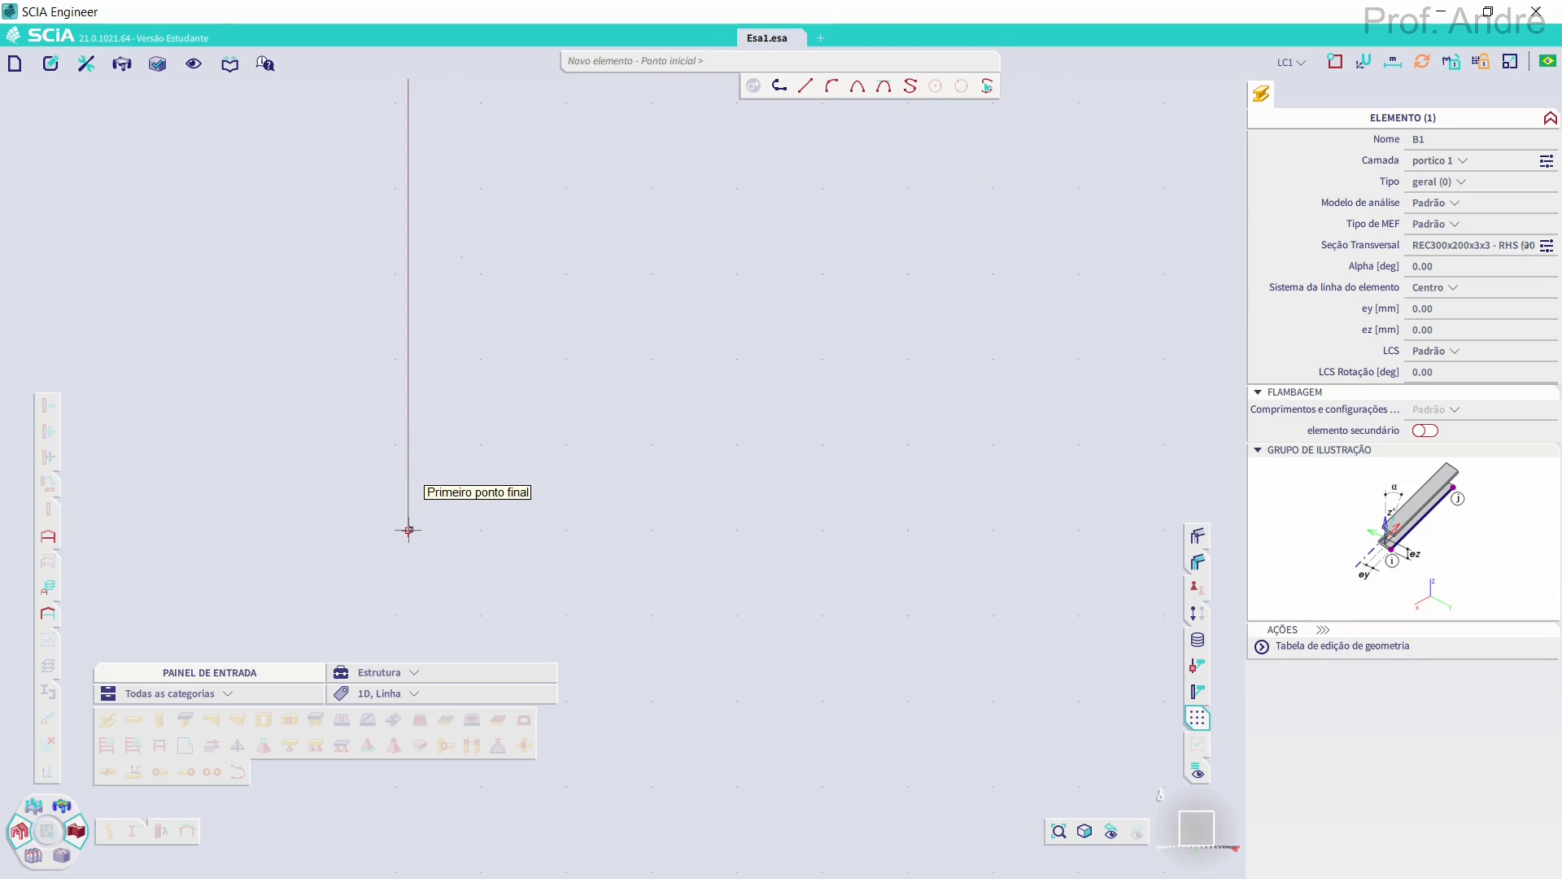
{"action": "left_click", "coordinate": [409, 530]}
{"action": "scroll", "coordinate": [541, 596], "scroll_direction": "down", "scroll_amount": 3}
{"action": "scroll", "coordinate": [477, 308], "scroll_direction": "up", "scroll_amount": 3}
{"action": "scroll", "coordinate": [484, 313], "scroll_direction": "up", "scroll_amount": 2}
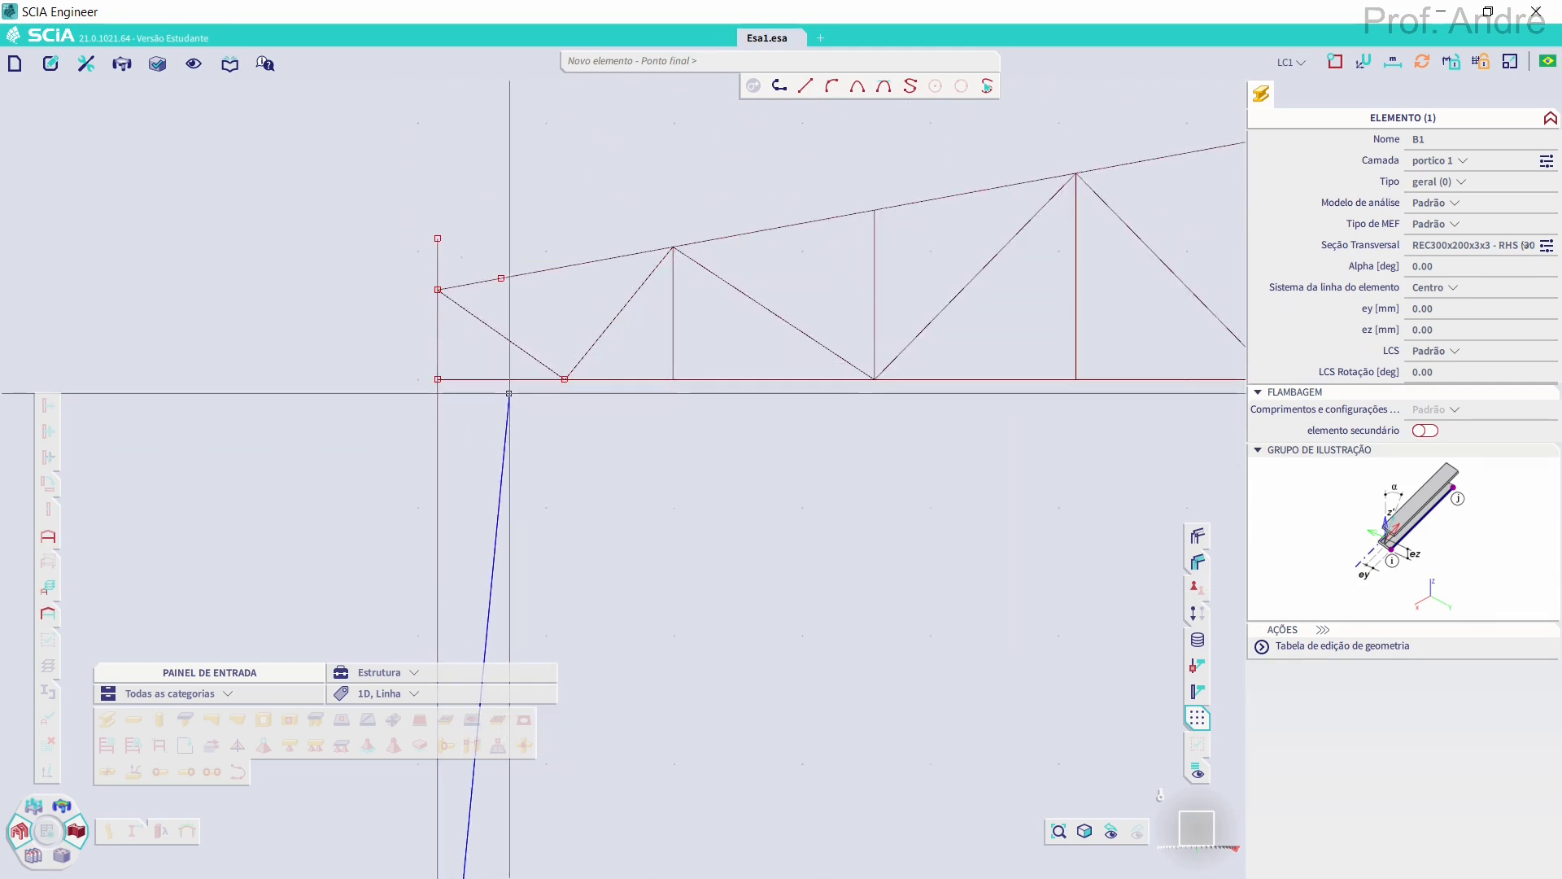
{"action": "left_click", "coordinate": [437, 379]}
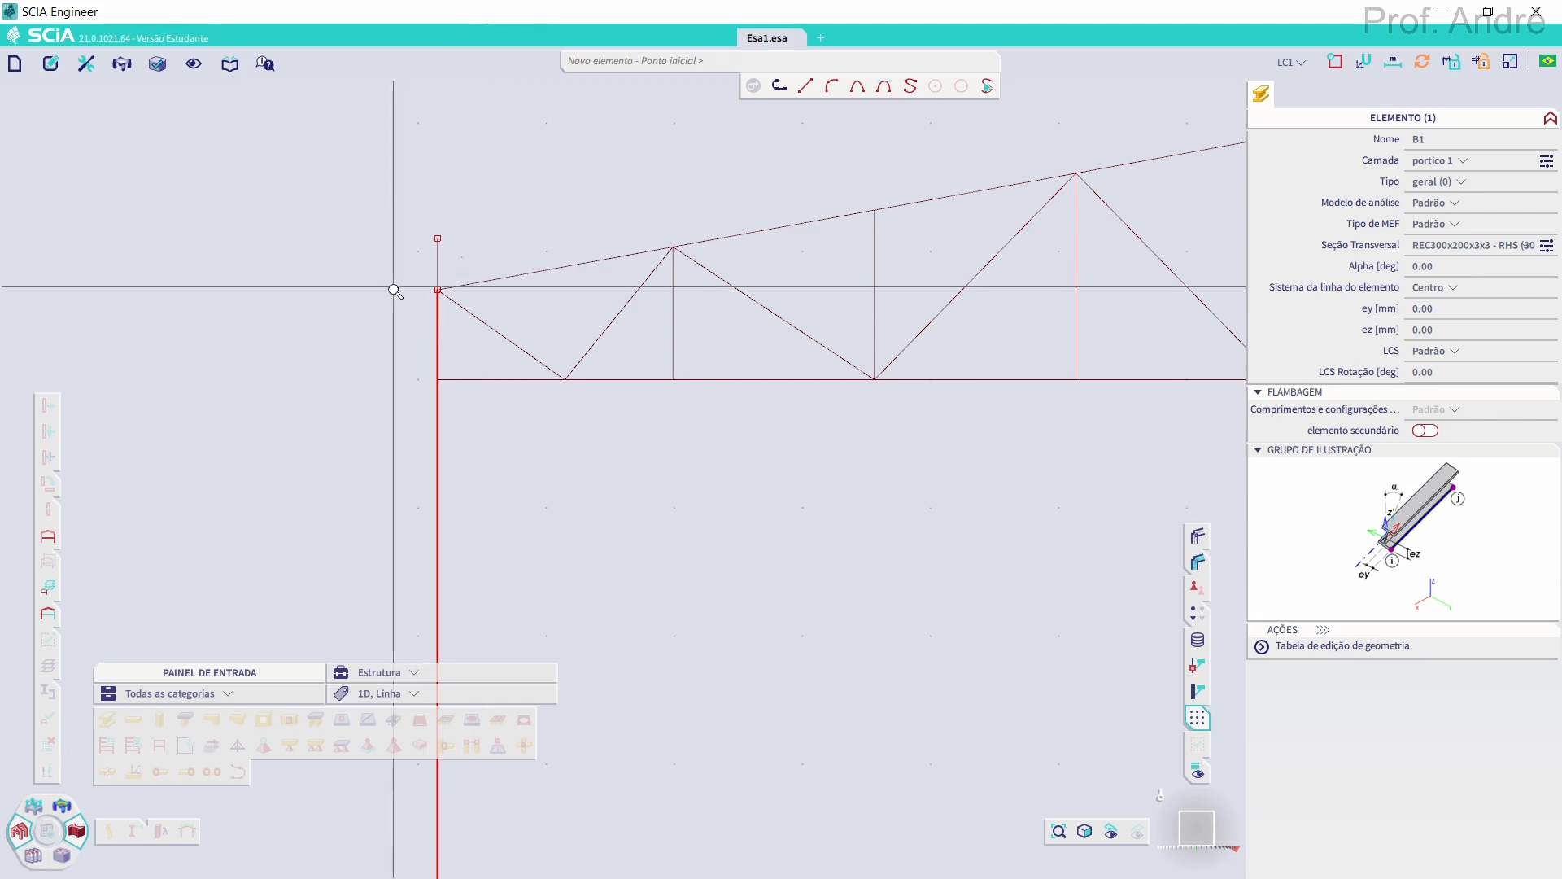
Draw the right column member along the imported line, from its base through the bottom chord level to the end of the truss, and finish the input
{"action": "scroll", "coordinate": [392, 288], "scroll_direction": "down", "scroll_amount": 3}
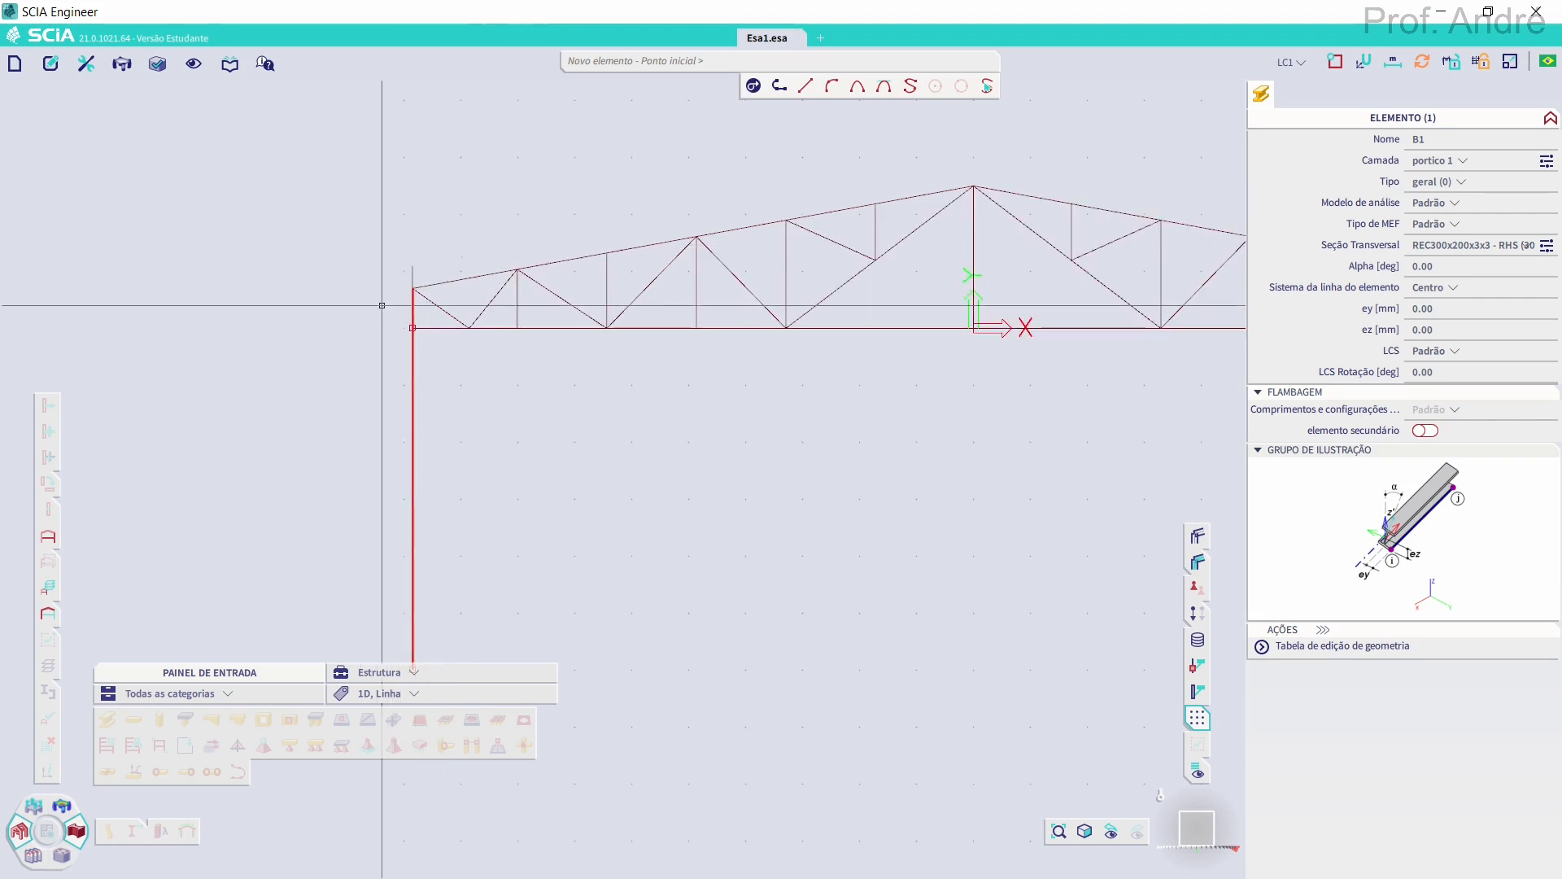
{"action": "scroll", "coordinate": [366, 309], "scroll_direction": "down", "scroll_amount": 2}
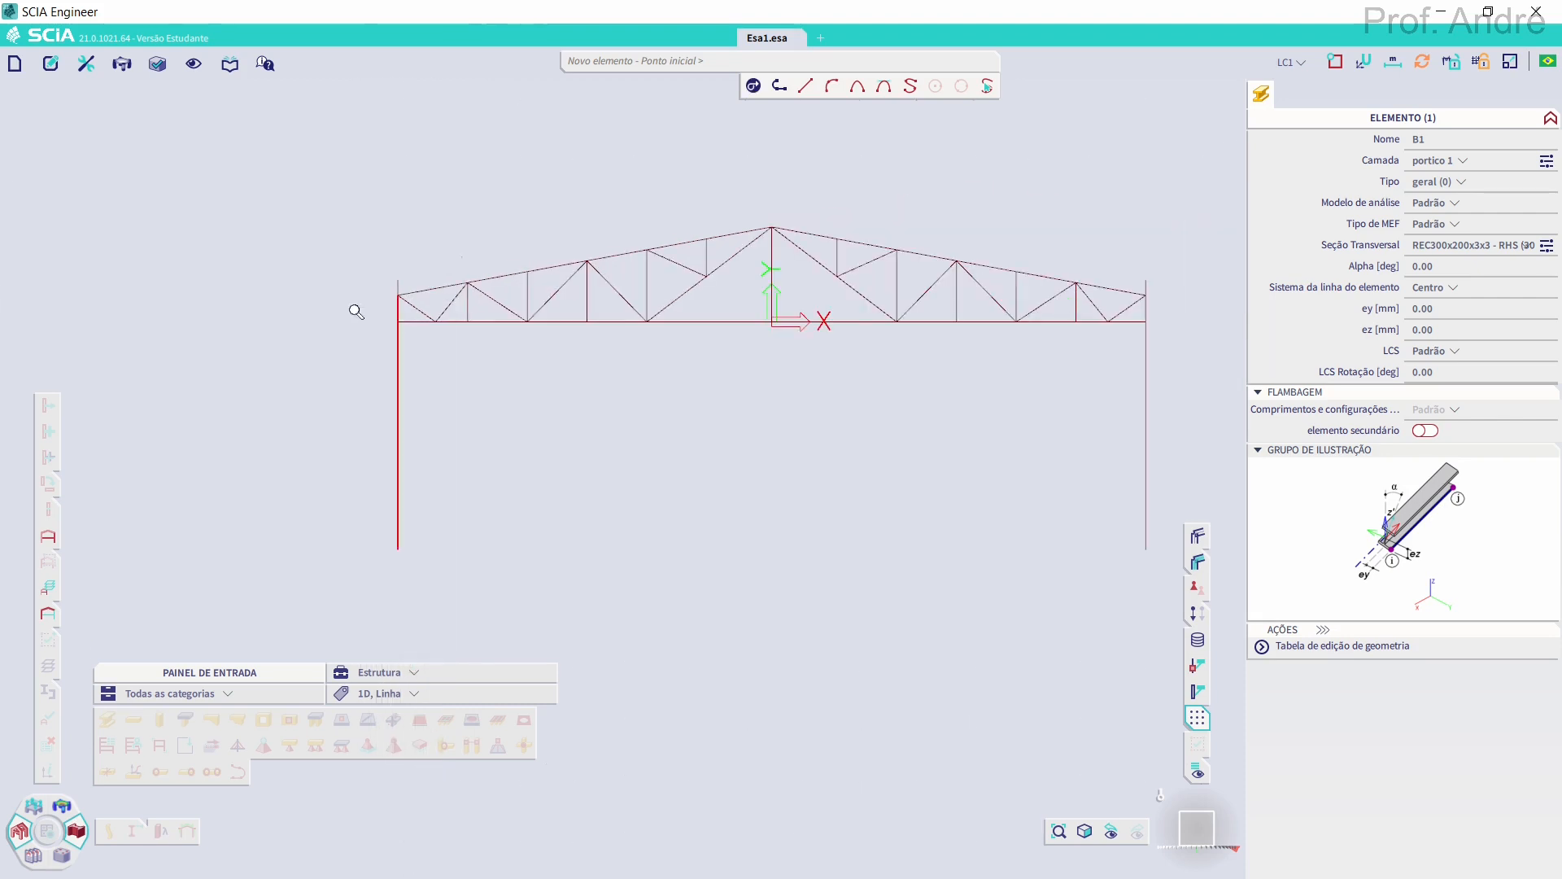
{"action": "left_click", "coordinate": [1144, 549]}
{"action": "left_click", "coordinate": [1145, 322]}
{"action": "left_click", "coordinate": [1145, 294]}
{"action": "key", "text": "Escape"}
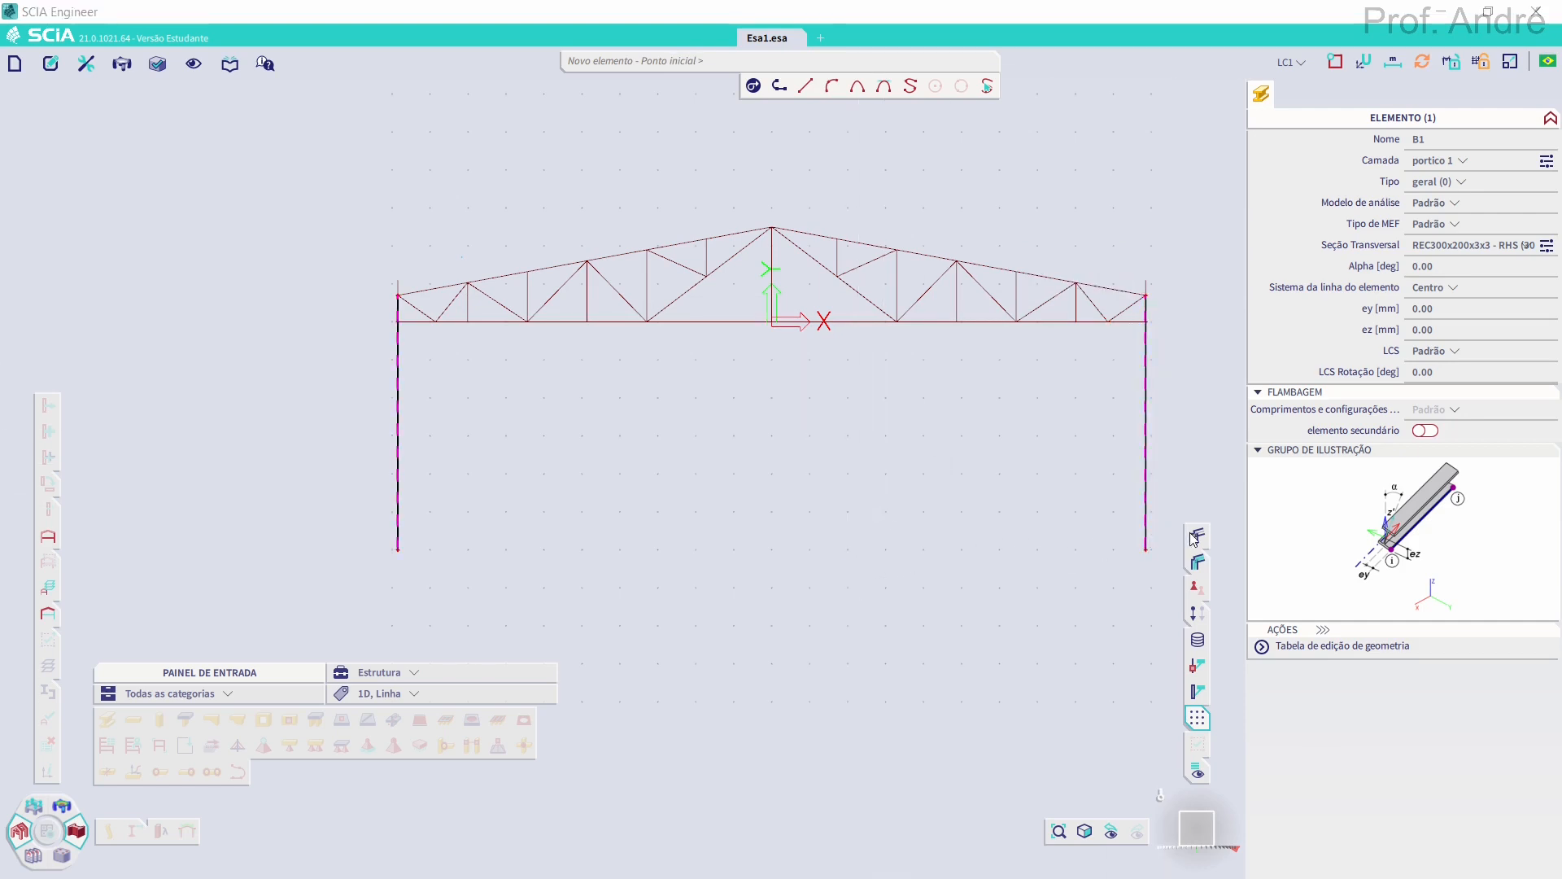
{"action": "key", "text": "Escape"}
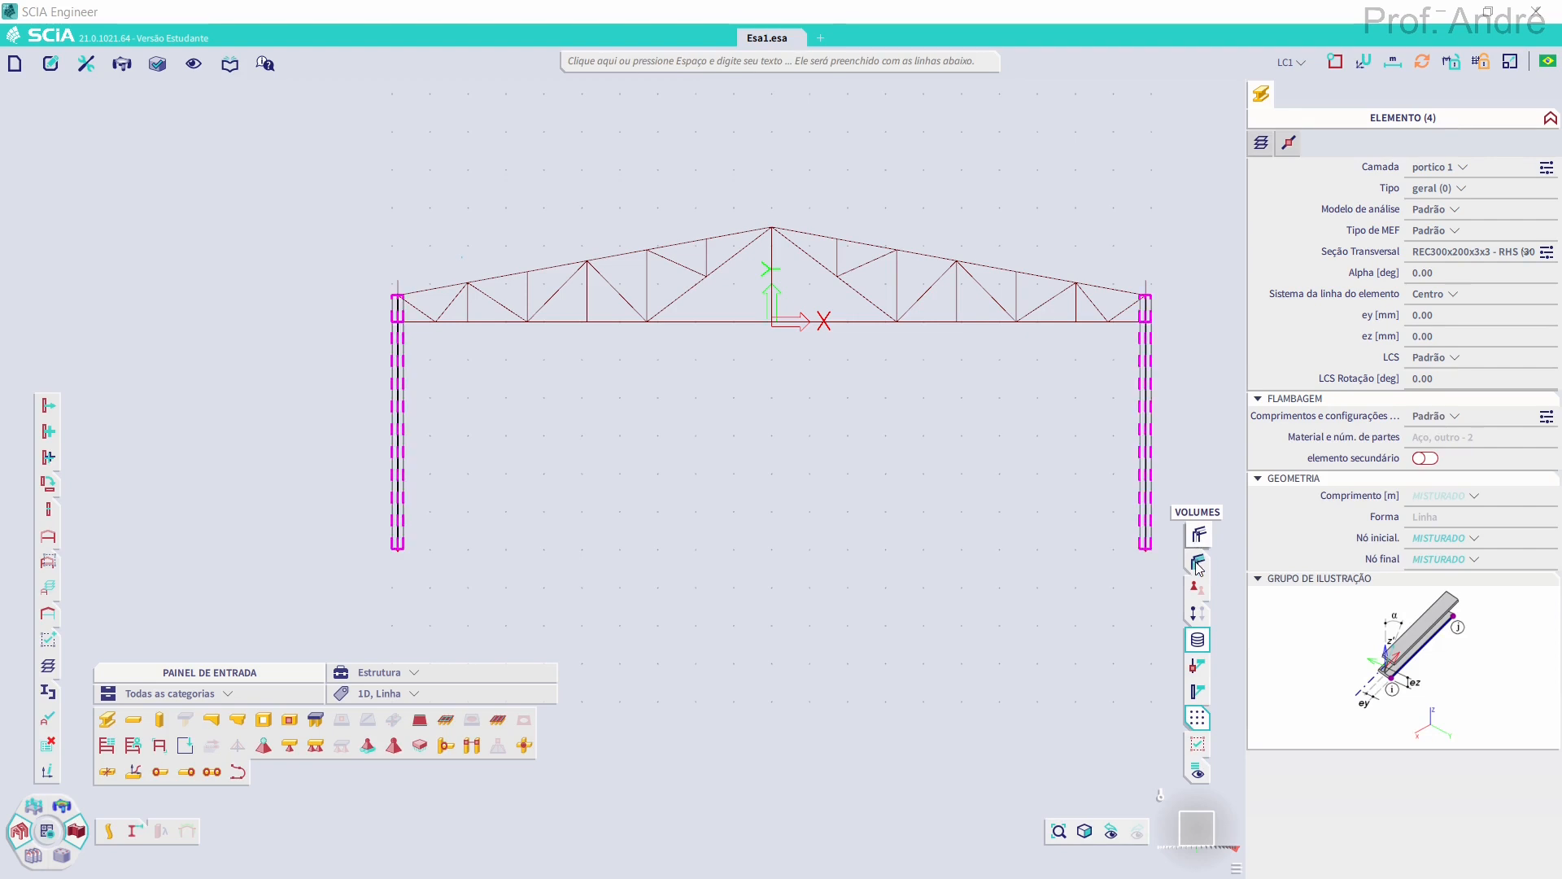
Render the columns as volumes and examine the hollow section's orientation at the left column's top in 3D, then restore the front wireframe view
{"action": "left_click", "coordinate": [1198, 563]}
{"action": "left_click_drag", "start_coordinate": [1200, 838], "coordinate": [1130, 765]}
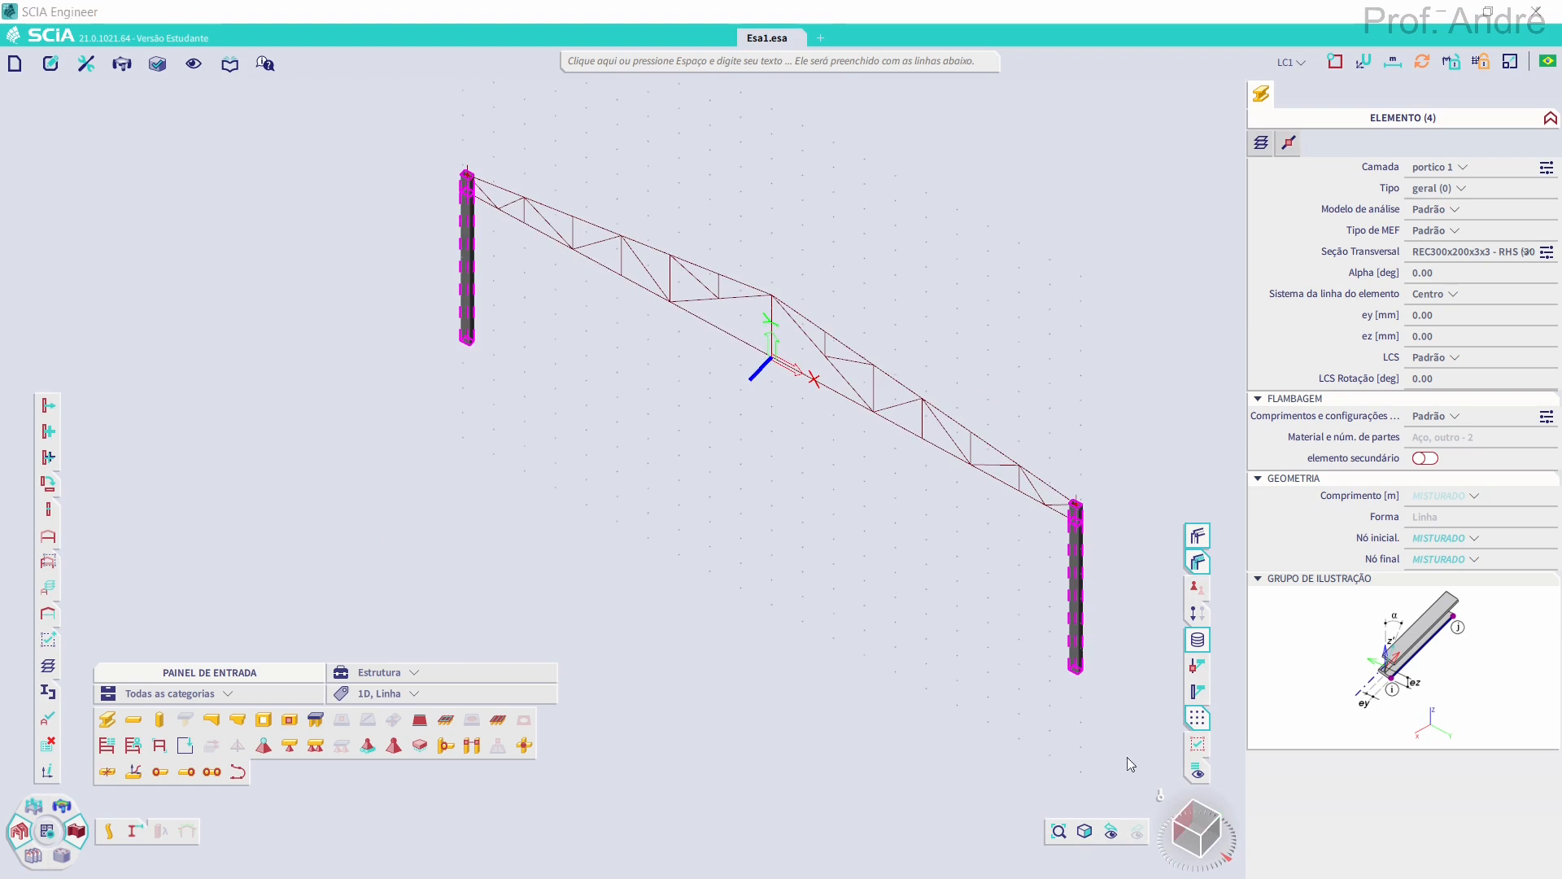
{"action": "left_click", "coordinate": [1057, 528]}
{"action": "left_click", "coordinate": [919, 560]}
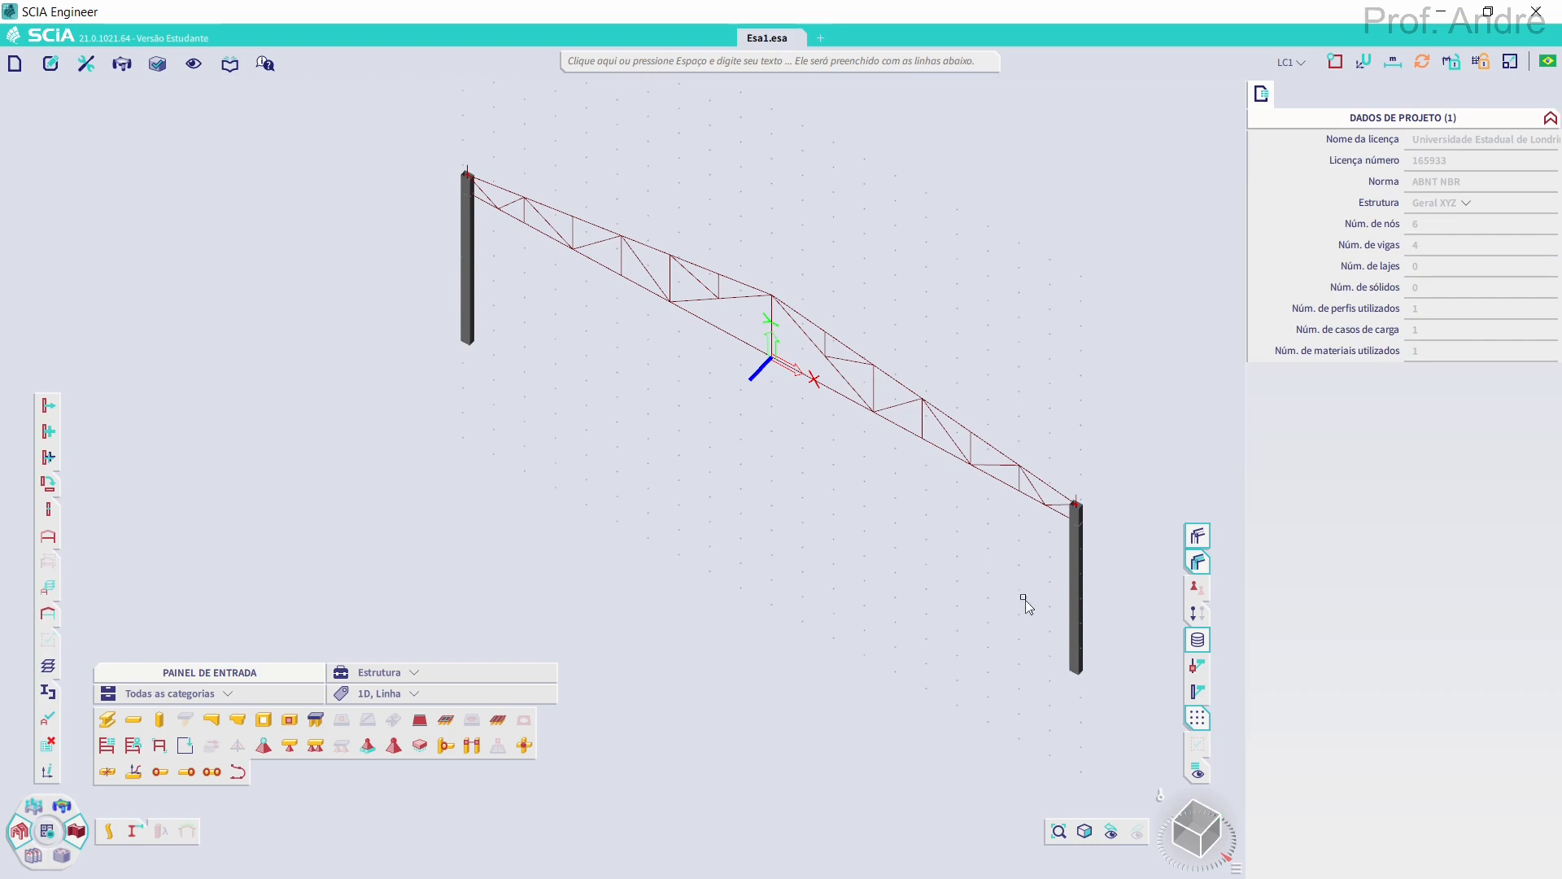
{"action": "scroll", "coordinate": [471, 155], "scroll_direction": "up", "scroll_amount": 5}
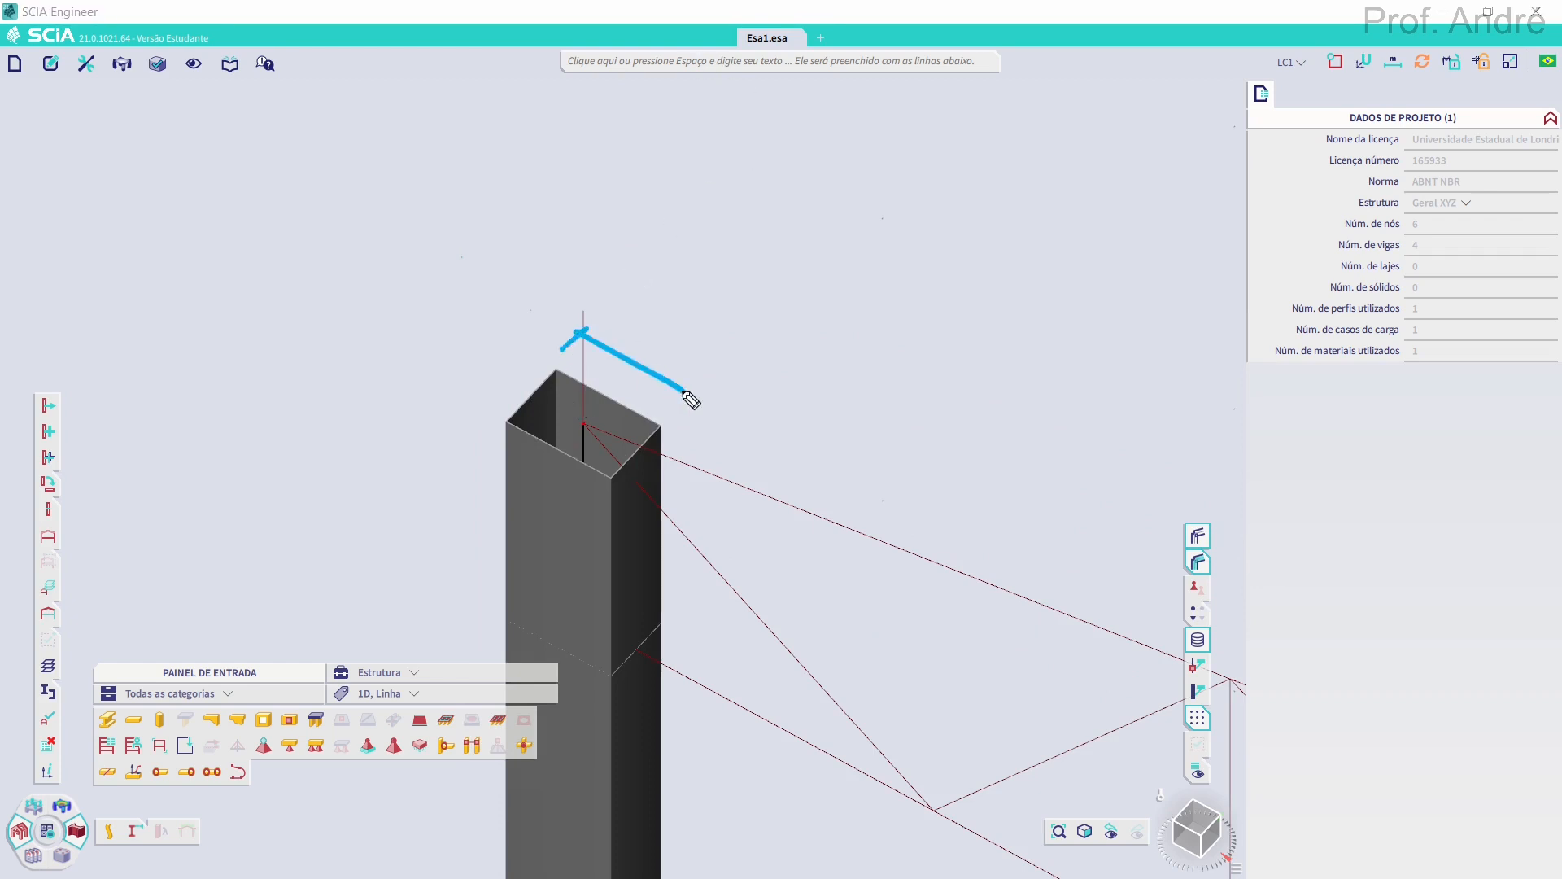
{"action": "mouse_move", "coordinate": [652, 329]}
{"action": "left_mouse_down"}
{"action": "mouse_move", "coordinate": [669, 352]}
{"action": "mouse_move", "coordinate": [713, 305]}
{"action": "left_mouse_up"}
{"action": "mouse_move", "coordinate": [437, 375]}
{"action": "left_mouse_down"}
{"action": "mouse_move", "coordinate": [469, 401]}
{"action": "mouse_move", "coordinate": [508, 317]}
{"action": "left_mouse_up"}
{"action": "left_click_drag", "start_coordinate": [491, 310], "coordinate": [517, 337]}
{"action": "mouse_move", "coordinate": [416, 320]}
{"action": "left_mouse_down"}
{"action": "mouse_move", "coordinate": [446, 319]}
{"action": "mouse_move", "coordinate": [486, 280]}
{"action": "mouse_move", "coordinate": [472, 271]}
{"action": "mouse_move", "coordinate": [704, 356]}
{"action": "mouse_move", "coordinate": [729, 342]}
{"action": "left_mouse_up"}
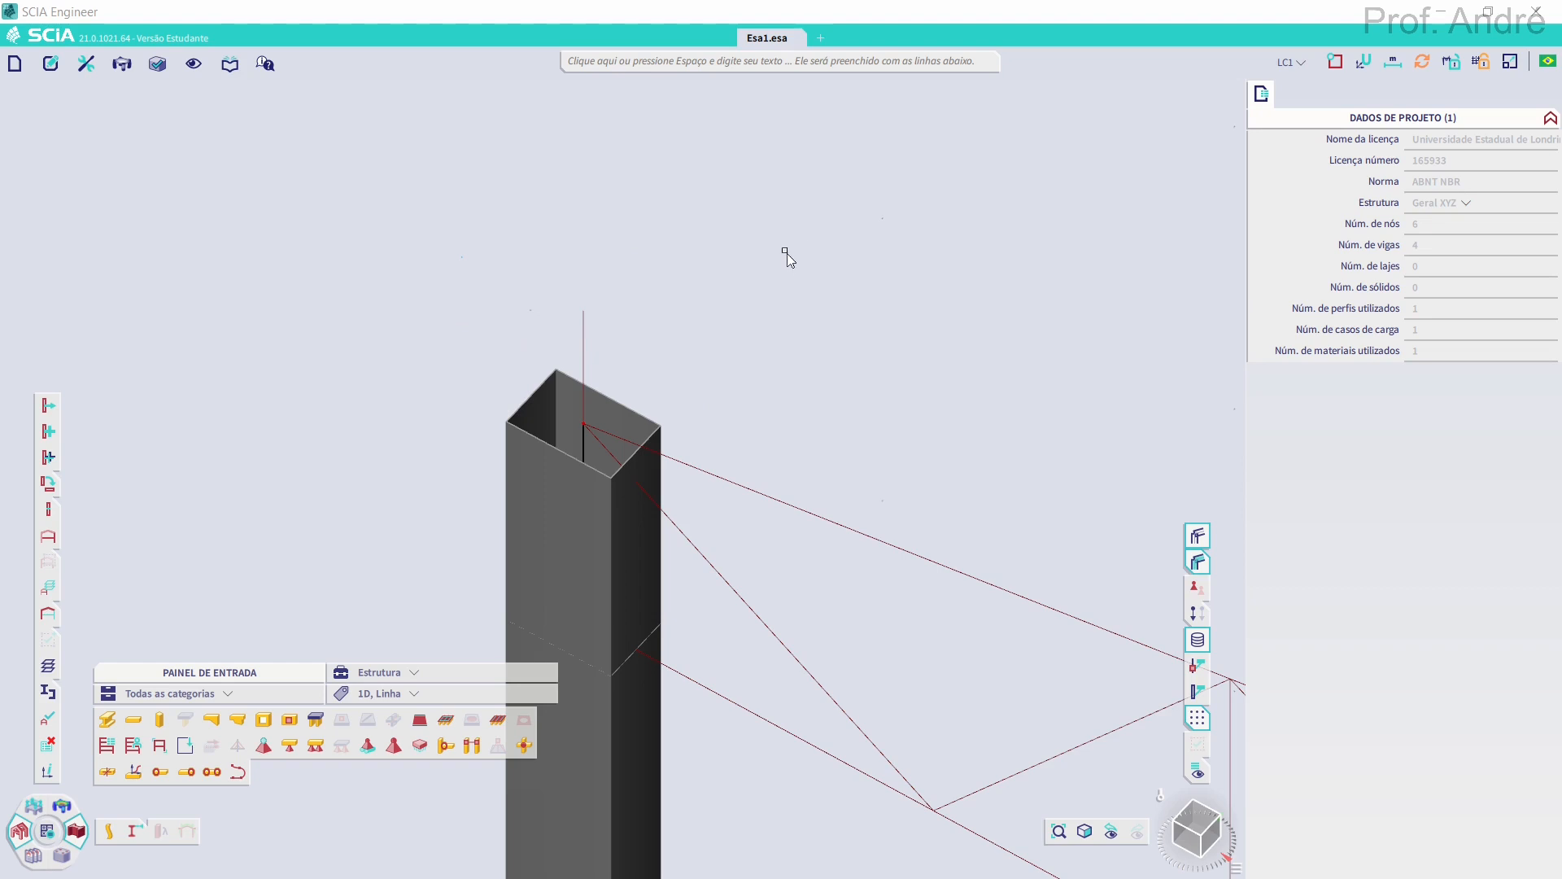
{"action": "scroll", "coordinate": [794, 261], "scroll_direction": "down", "scroll_amount": 3}
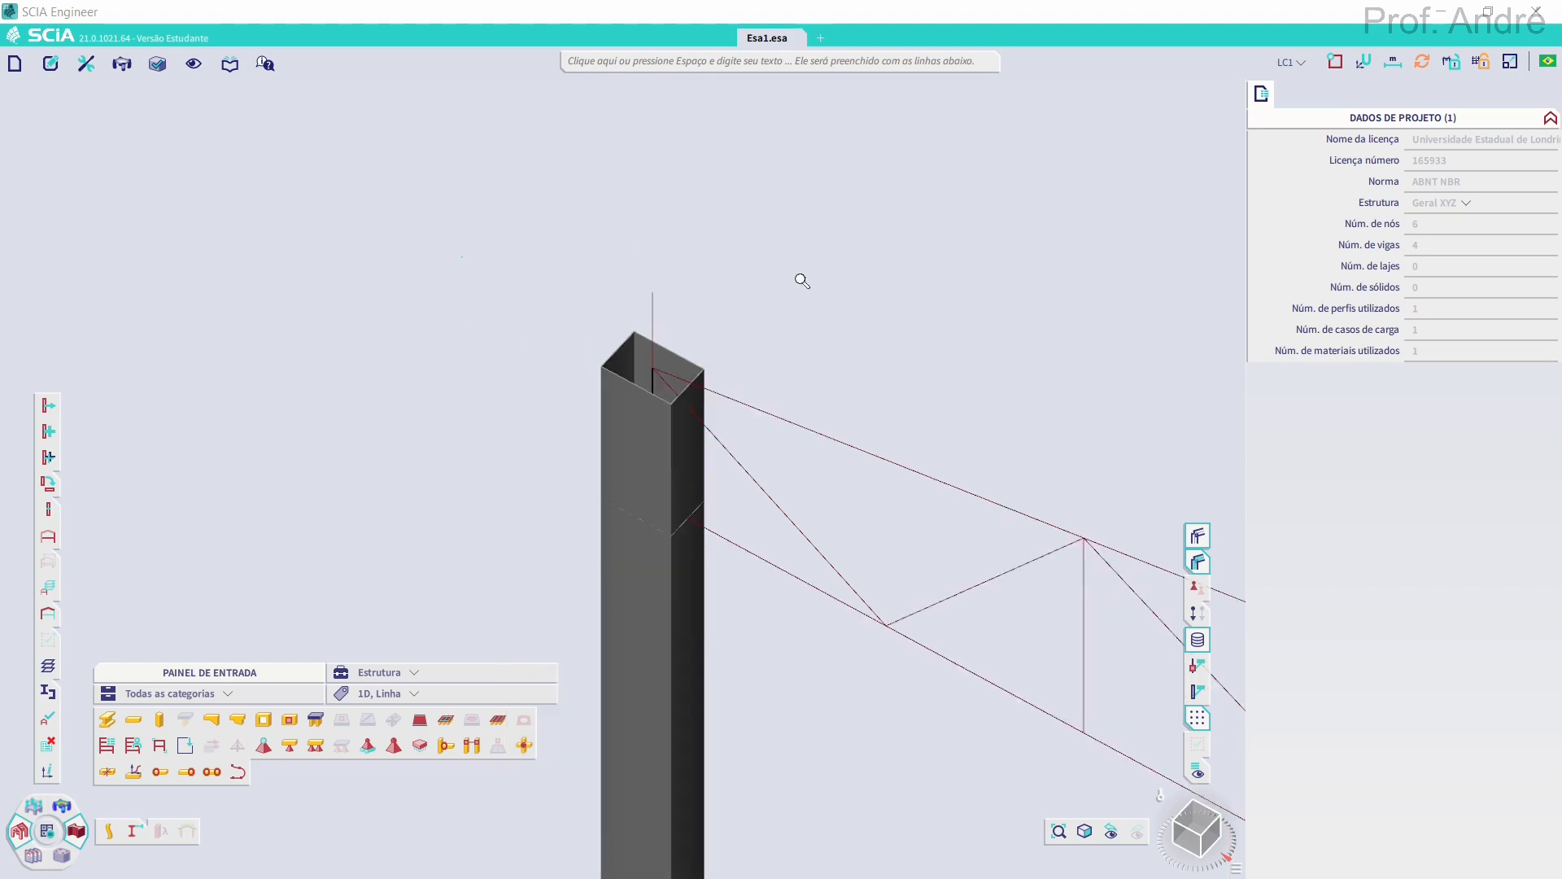
{"action": "left_click", "coordinate": [1183, 836]}
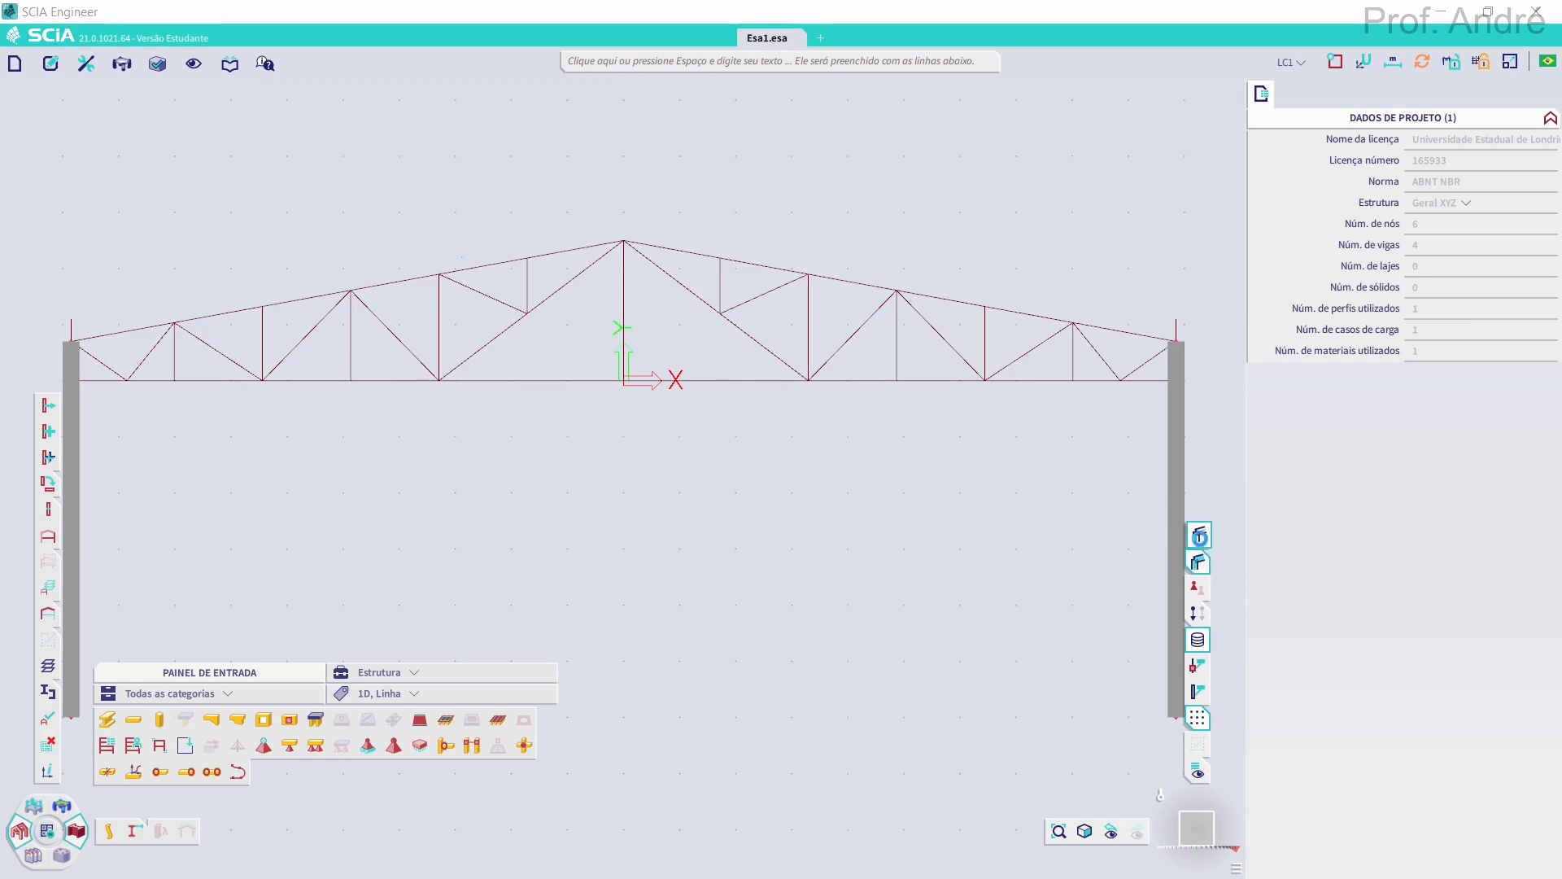
{"action": "left_click", "coordinate": [1198, 558]}
Start a new 1D member on layer portico 1 with cross-section C200x50x2x2 and accept its properties
{"action": "middle_click_drag", "start_coordinate": [722, 505], "coordinate": [853, 433]}
{"action": "scroll", "coordinate": [756, 498], "scroll_direction": "down", "scroll_amount": 2}
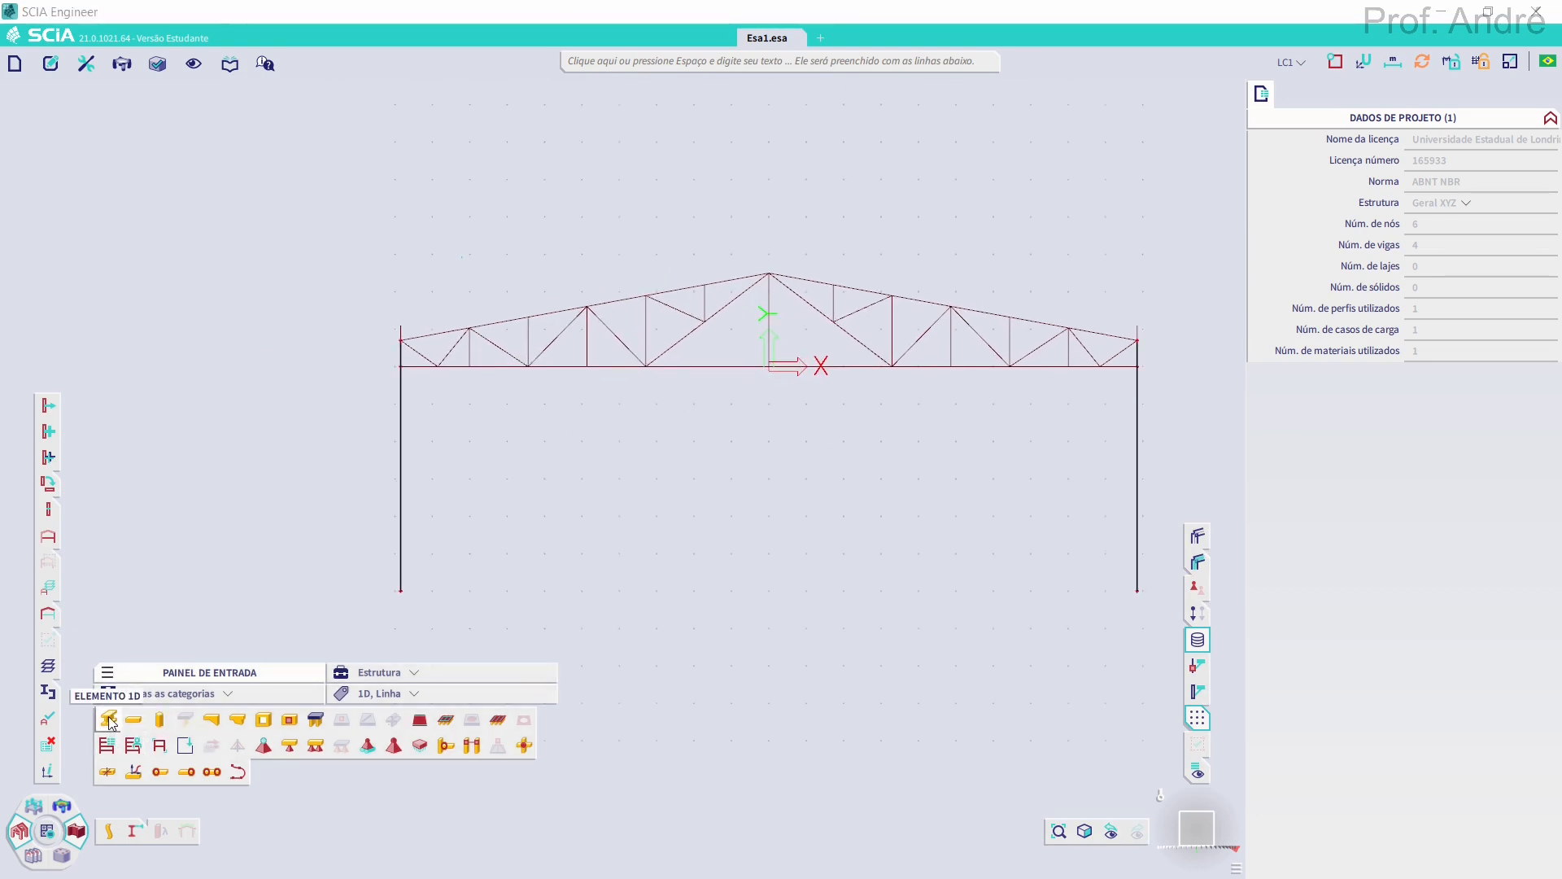
{"action": "left_click", "coordinate": [935, 297]}
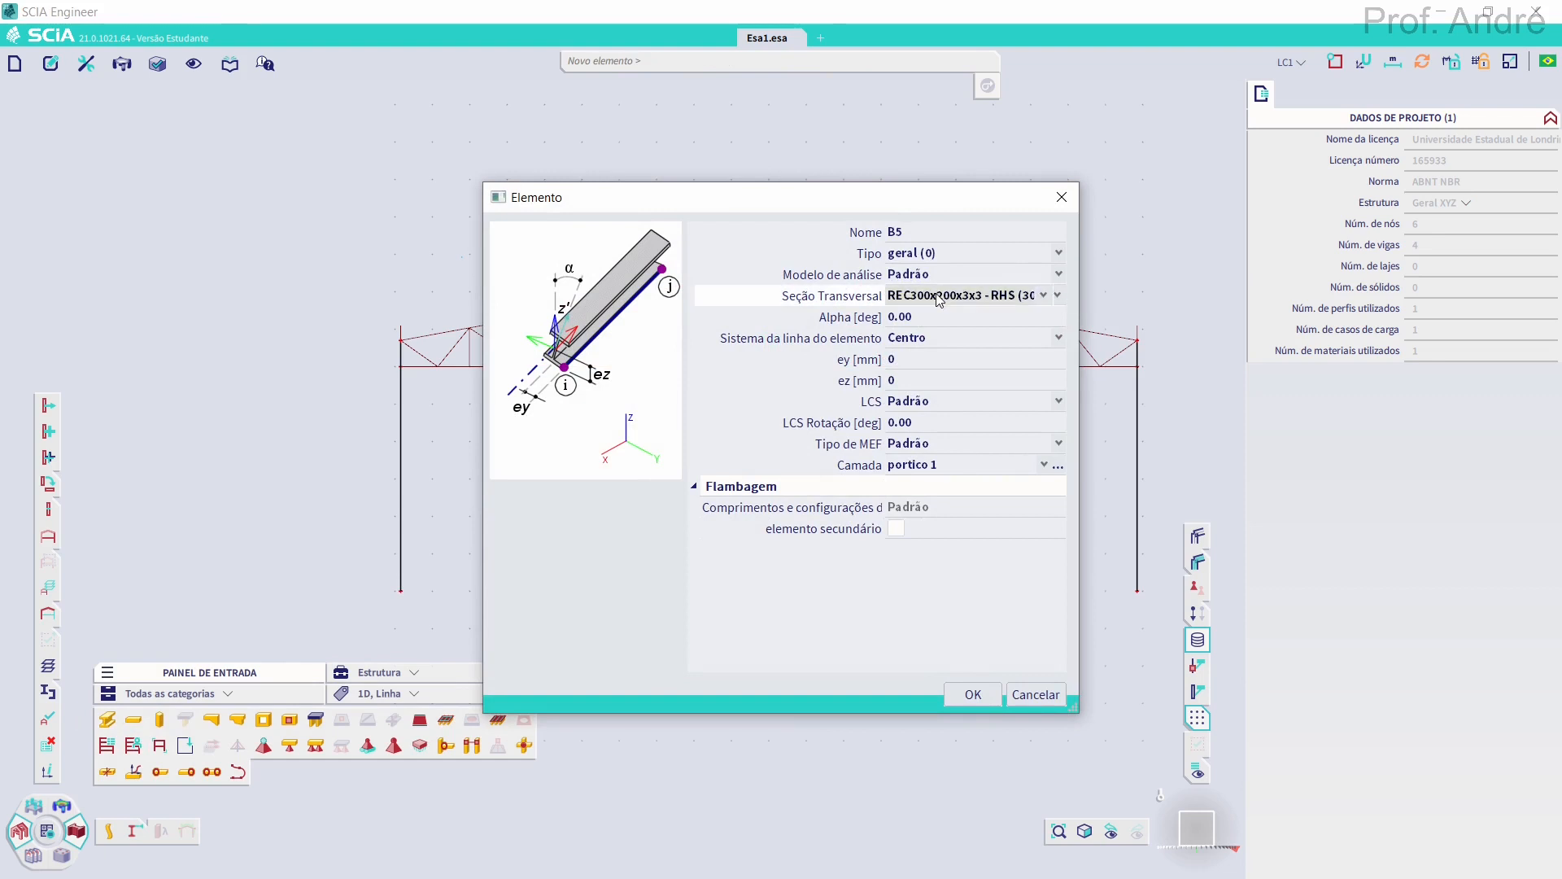
{"action": "left_click", "coordinate": [937, 298]}
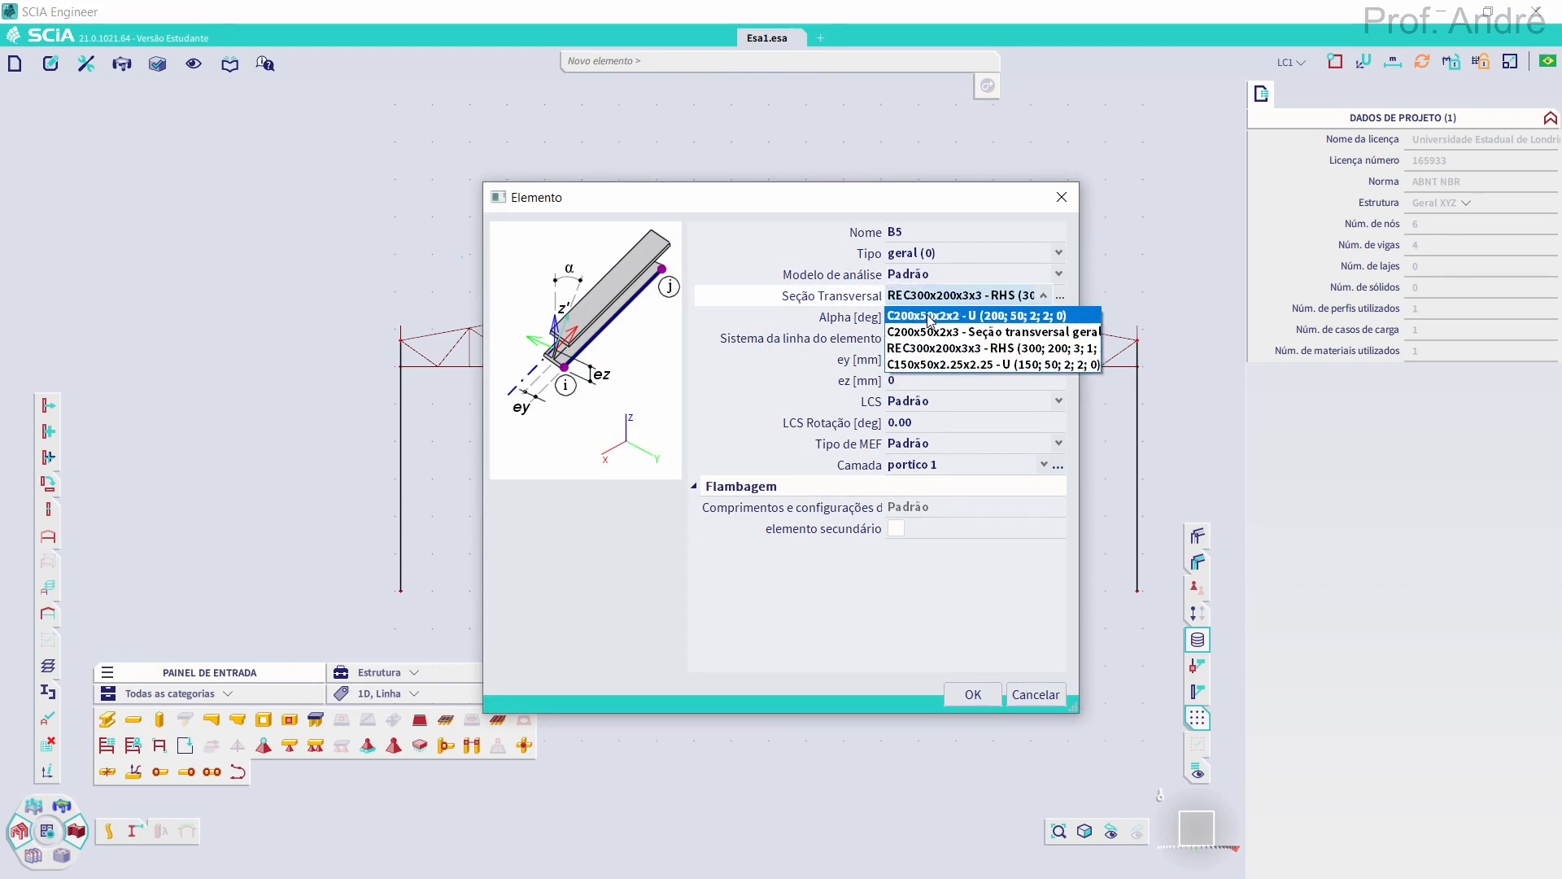
{"action": "left_click", "coordinate": [923, 316]}
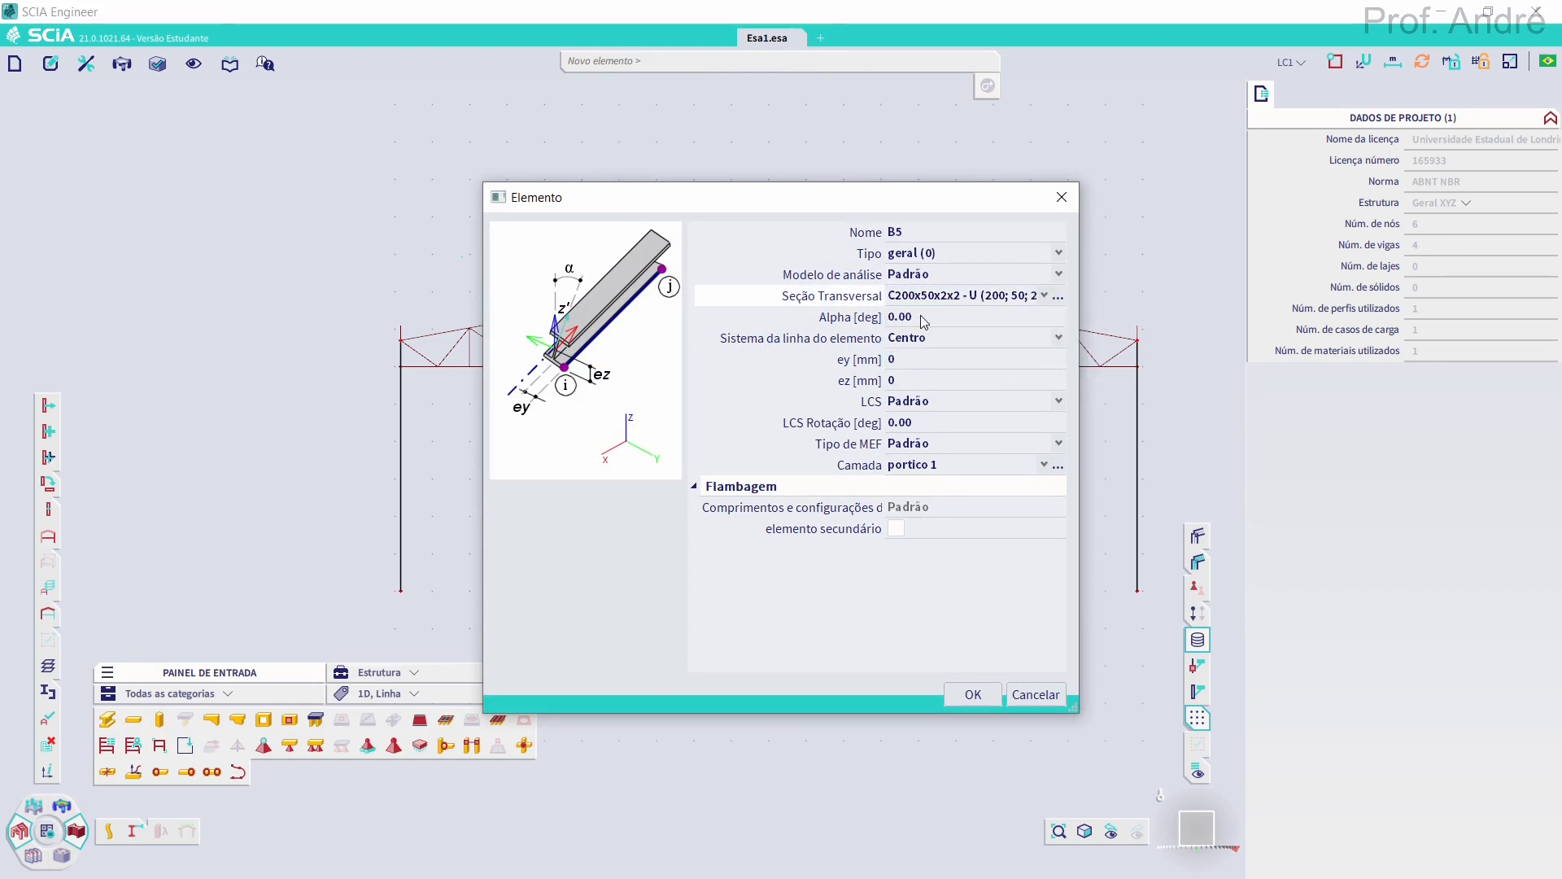
{"action": "left_click", "coordinate": [973, 694]}
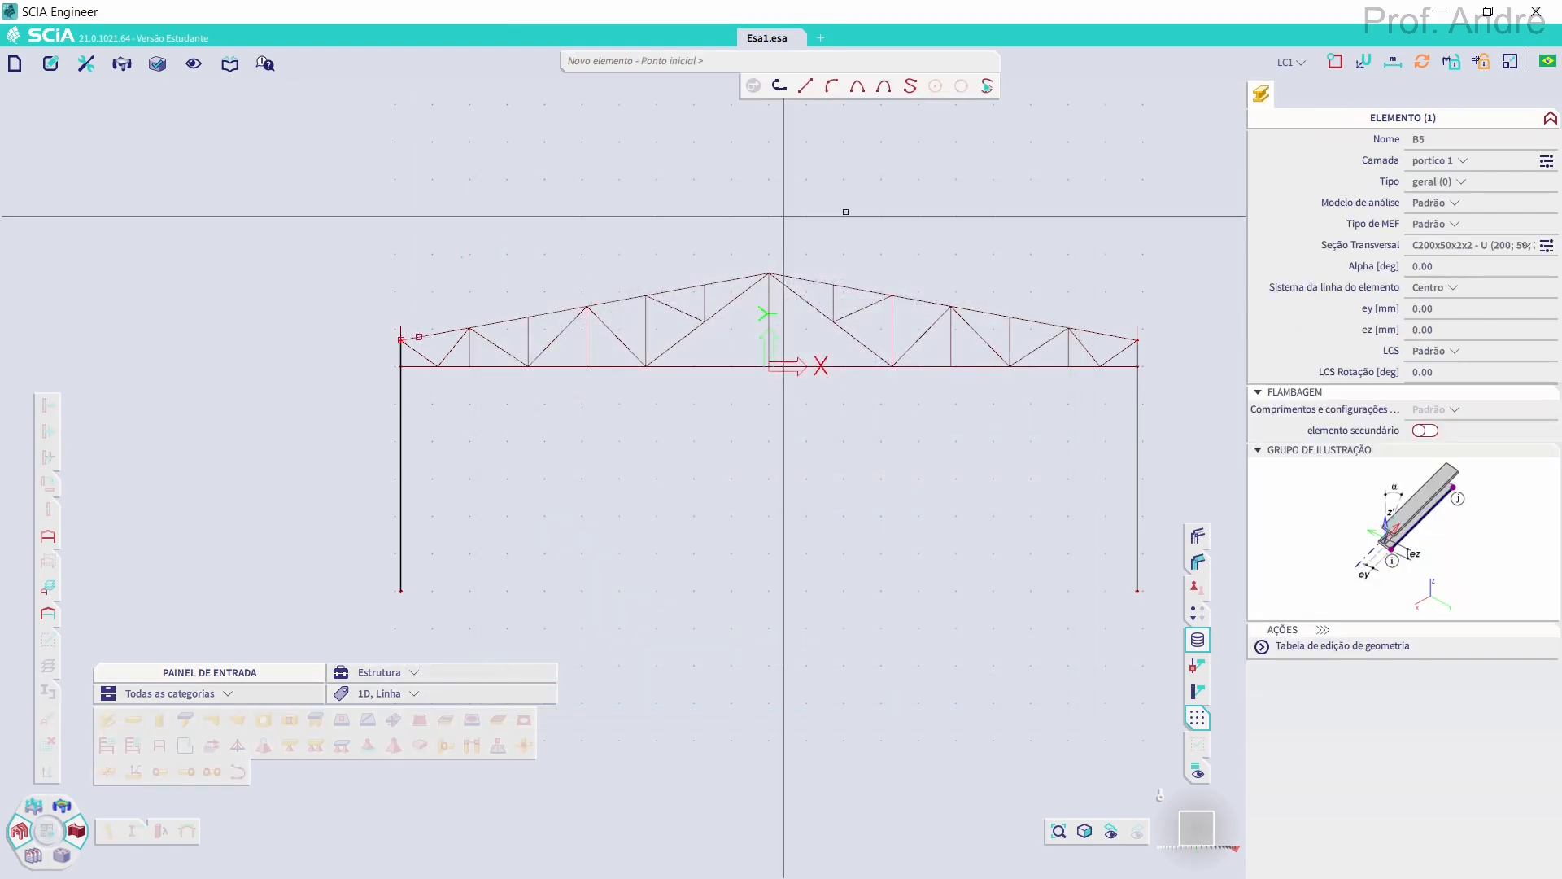
Draw the two sloping top chord members, from the left column's top to the ridge and from the ridge to the right column's top
{"action": "scroll", "coordinate": [436, 277], "scroll_direction": "up", "scroll_amount": 2}
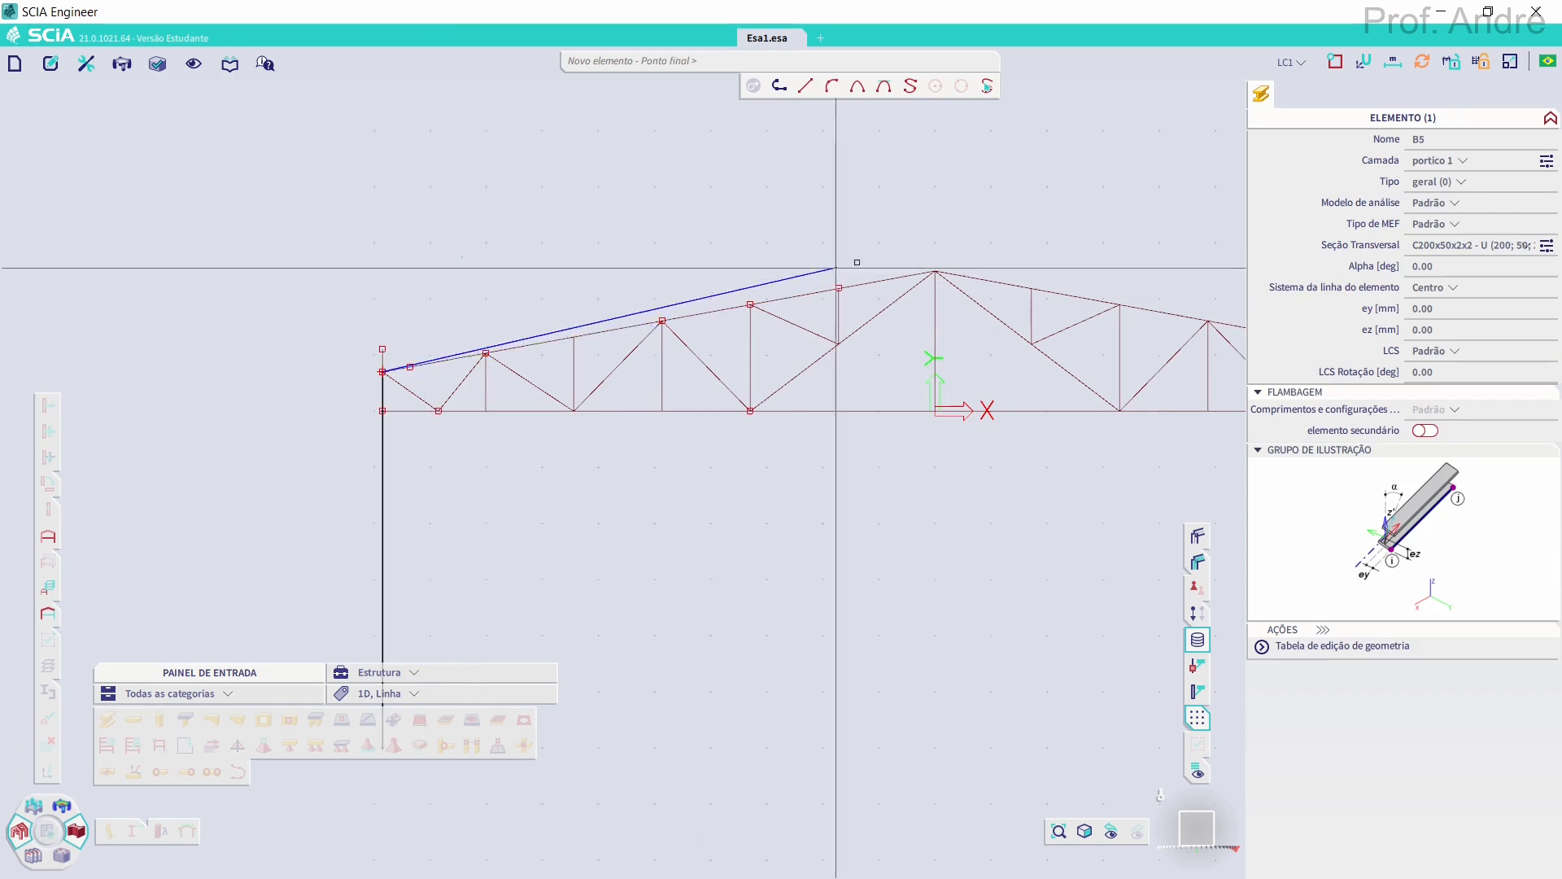
{"action": "scroll", "coordinate": [945, 262], "scroll_direction": "up", "scroll_amount": 3}
{"action": "scroll", "coordinate": [946, 262], "scroll_direction": "up", "scroll_amount": 2}
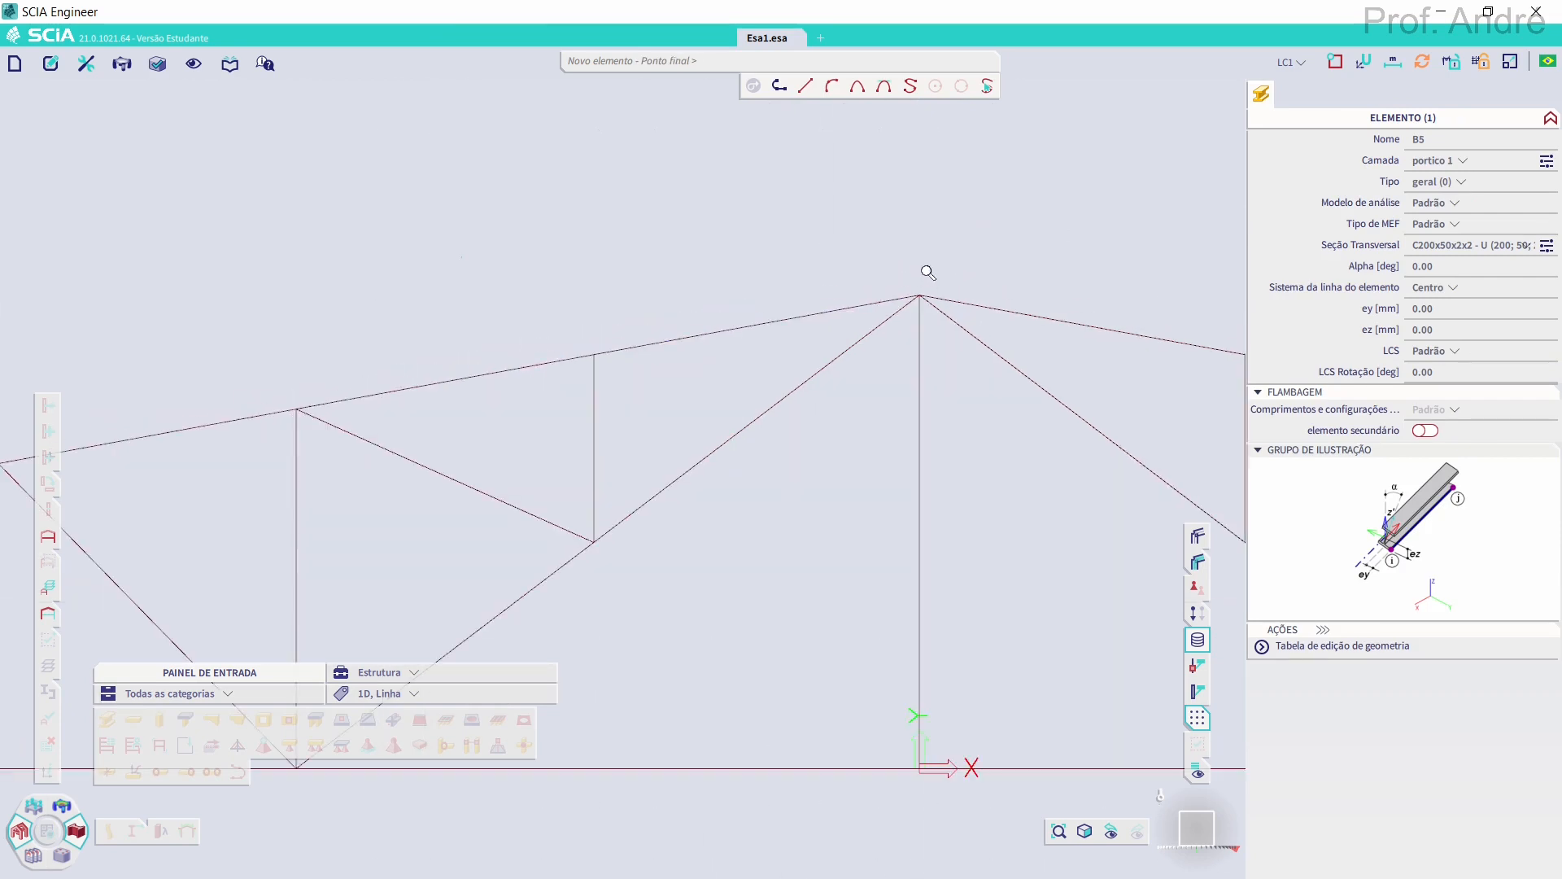
{"action": "scroll", "coordinate": [936, 284], "scroll_direction": "up", "scroll_amount": 2}
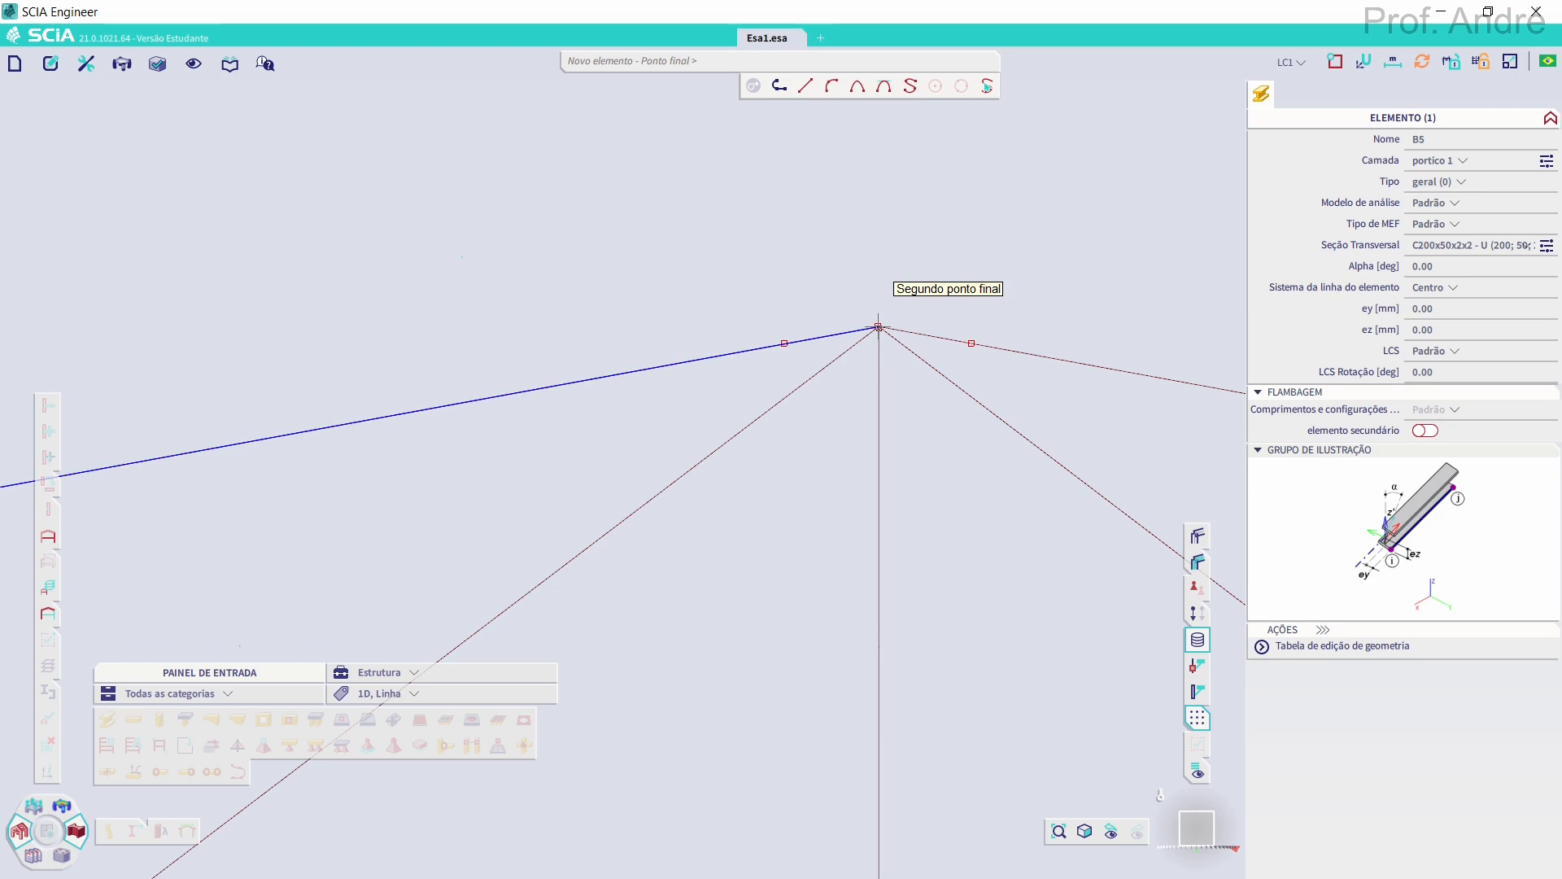
{"action": "left_click", "coordinate": [879, 327]}
{"action": "scroll", "coordinate": [639, 213], "scroll_direction": "down", "scroll_amount": 5}
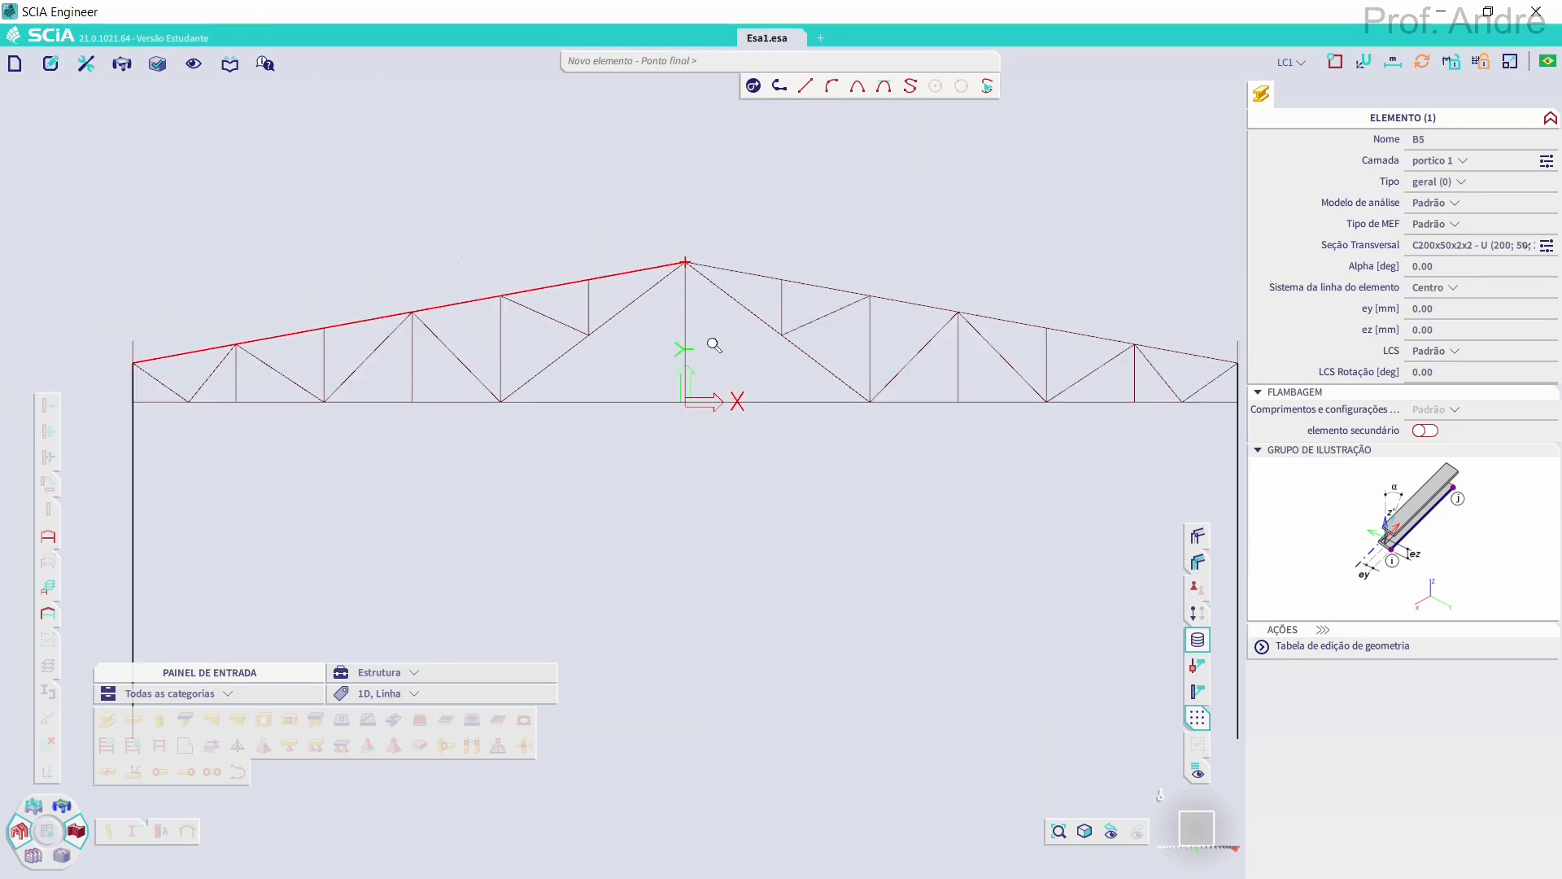
{"action": "scroll", "coordinate": [1074, 352], "scroll_direction": "up", "scroll_amount": 5}
{"action": "scroll", "coordinate": [1121, 369], "scroll_direction": "up", "scroll_amount": 2}
{"action": "left_click", "coordinate": [1019, 330]}
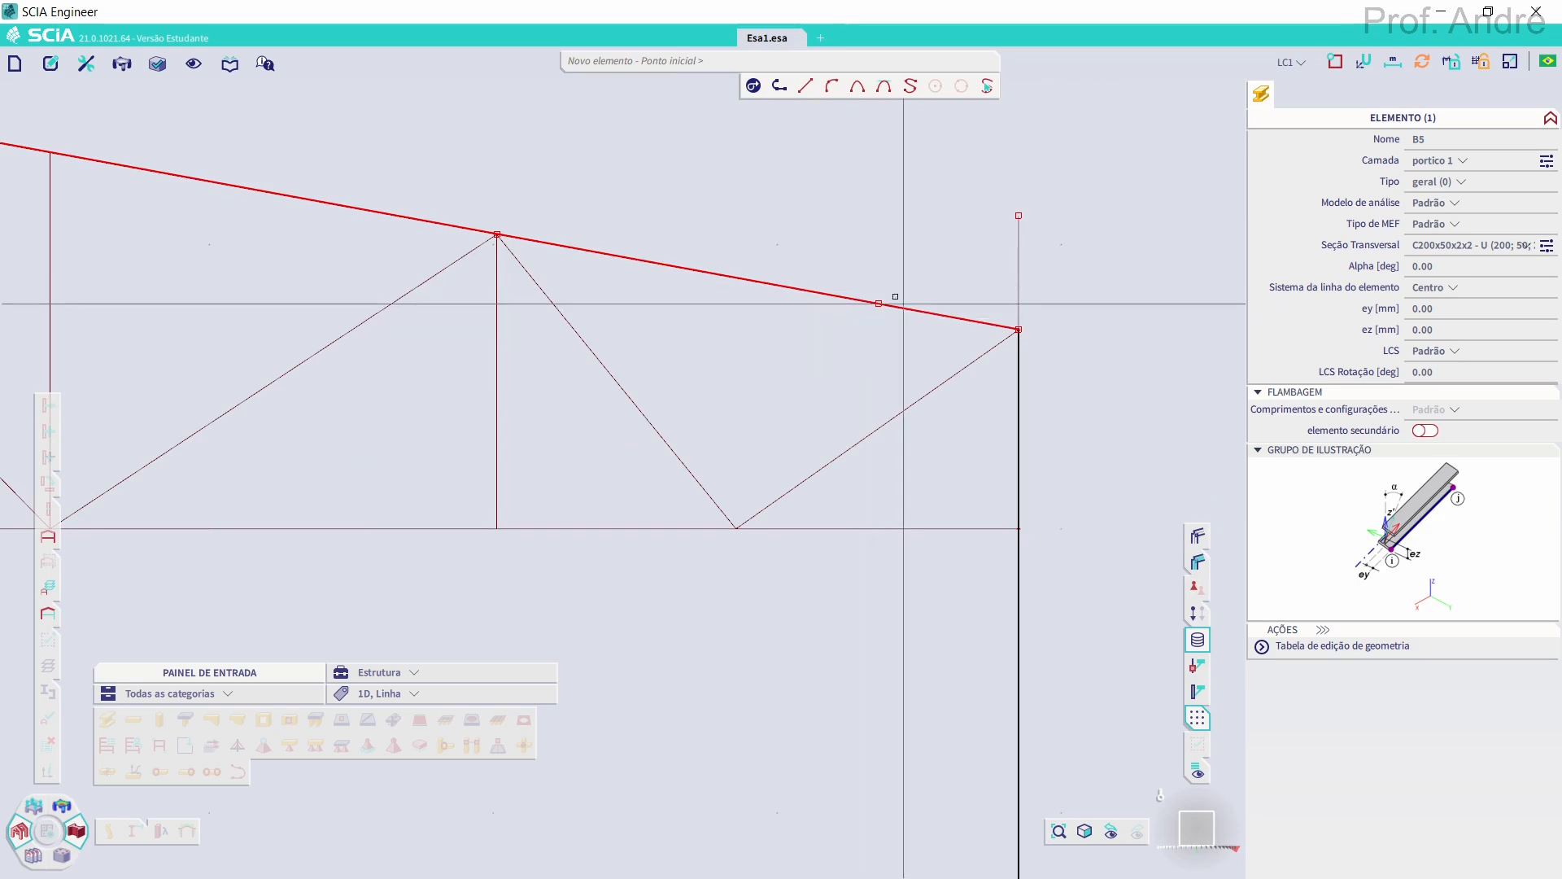
Draw the horizontal bottom chord member from the left column to the right column and finish the member input
{"action": "scroll", "coordinate": [1144, 367], "scroll_direction": "down", "scroll_amount": 3}
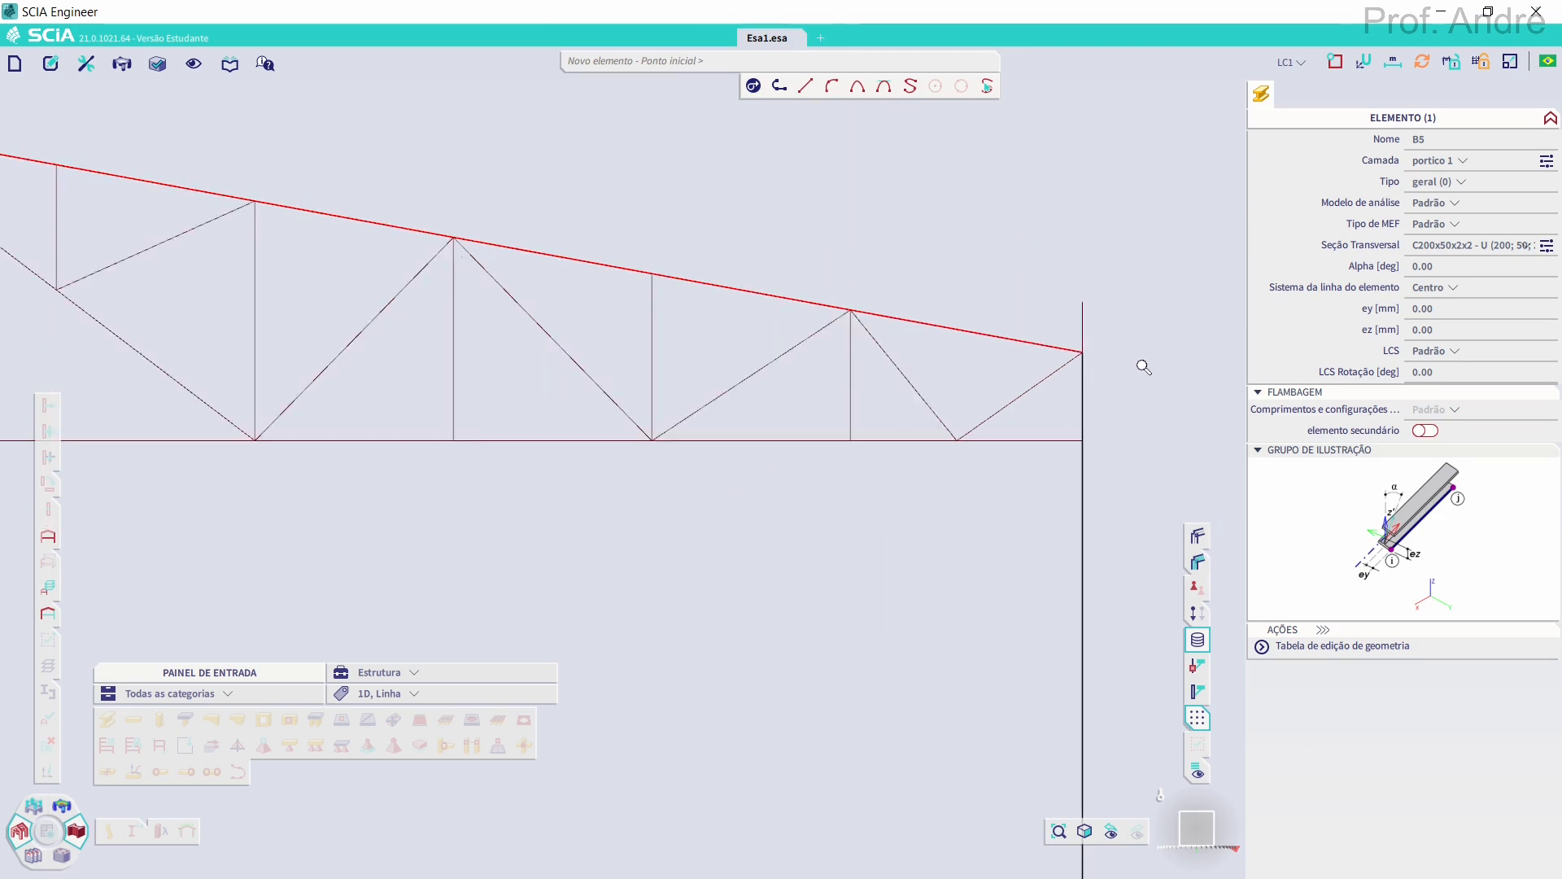
{"action": "scroll", "coordinate": [1144, 367], "scroll_direction": "down", "scroll_amount": 3}
{"action": "scroll", "coordinate": [1127, 353], "scroll_direction": "down", "scroll_amount": 2}
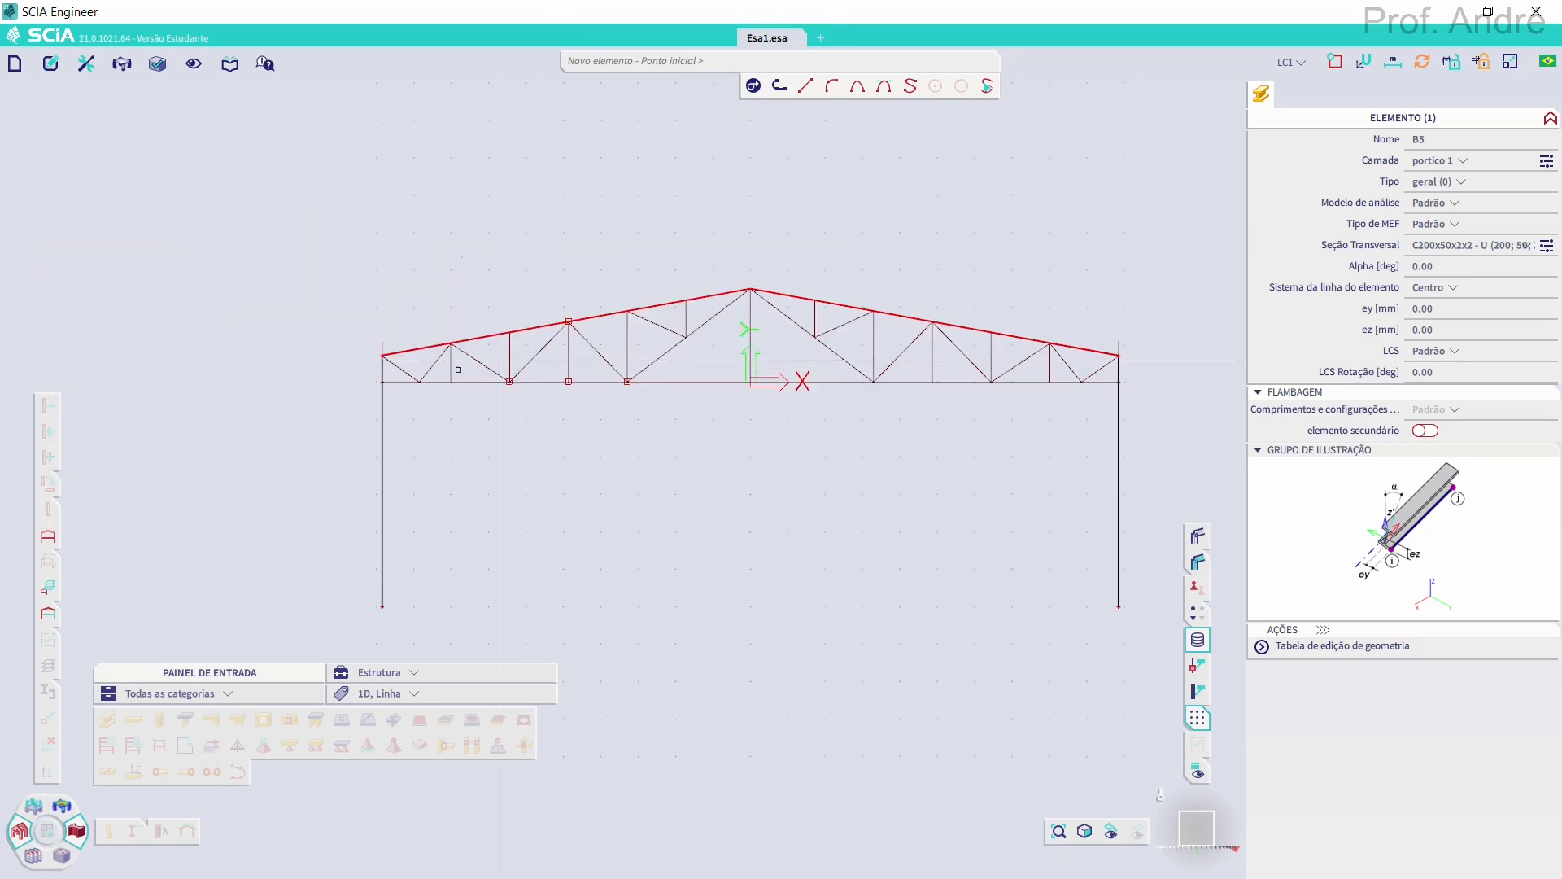
{"action": "left_click", "coordinate": [383, 380]}
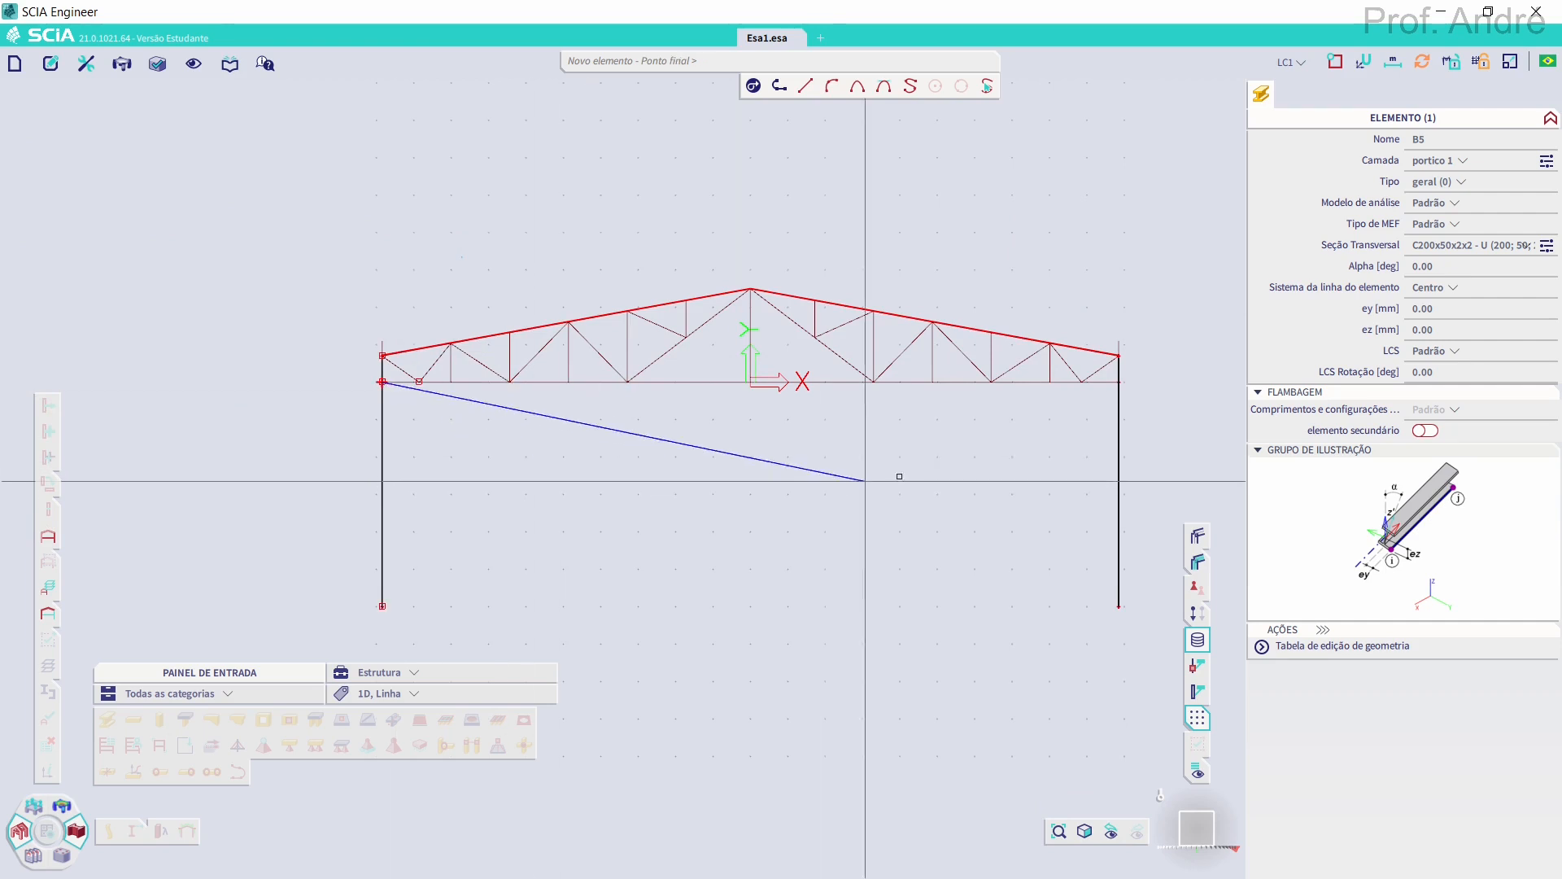
{"action": "left_click", "coordinate": [1118, 381]}
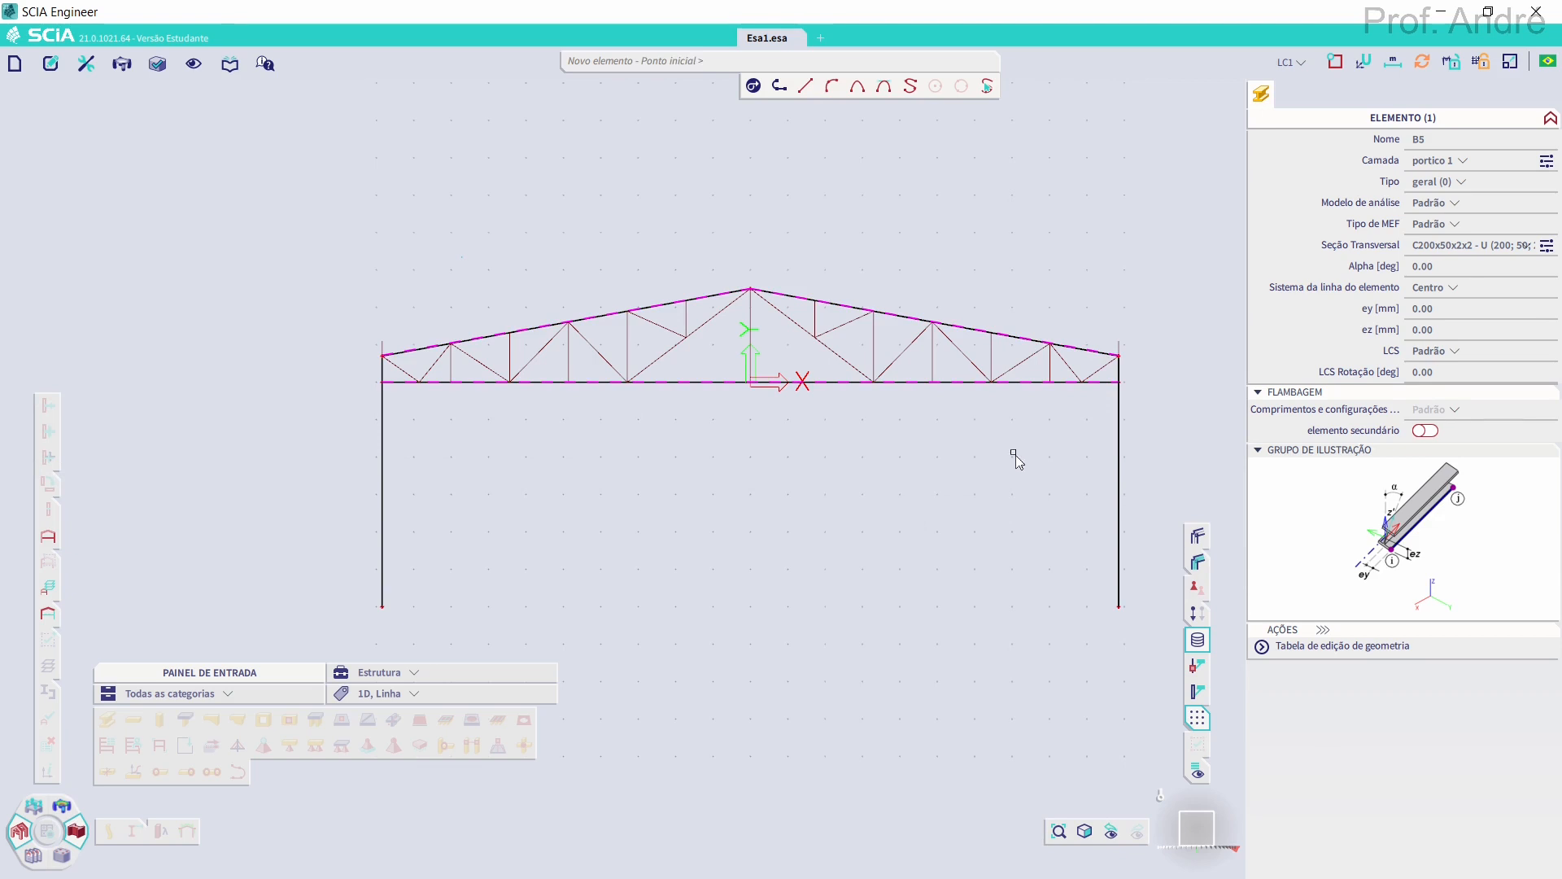
{"action": "key", "text": "Escape"}
Display the members as rendered volumes in a 3D view showing the top chords at the ridge
{"action": "left_click", "coordinate": [1198, 536]}
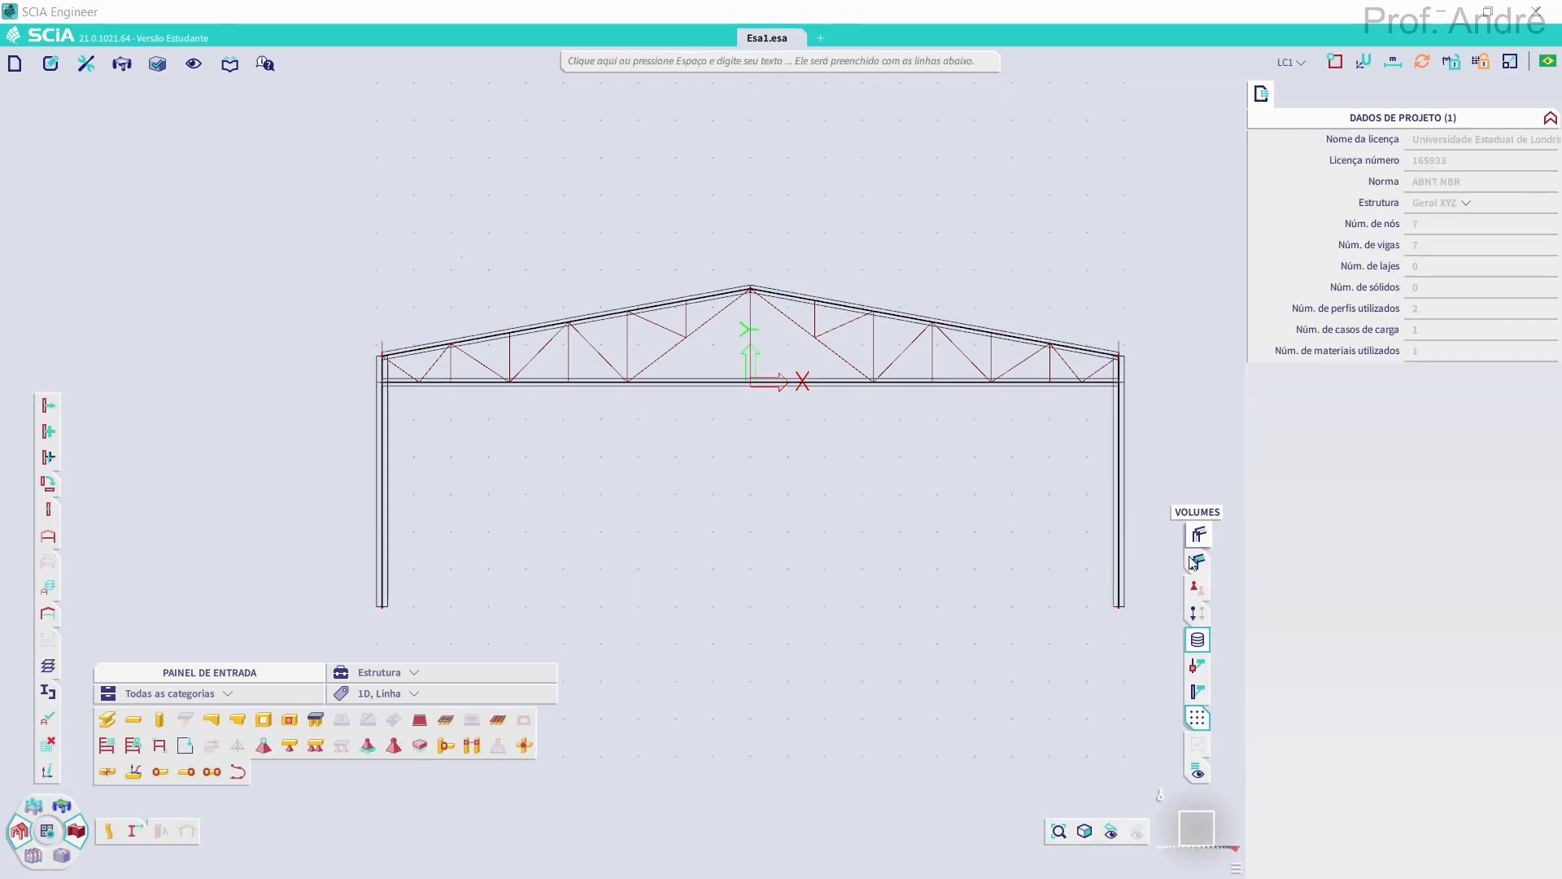
{"action": "left_click_drag", "start_coordinate": [1198, 833], "coordinate": [1156, 867]}
{"action": "scroll", "coordinate": [718, 317], "scroll_direction": "up", "scroll_amount": 5}
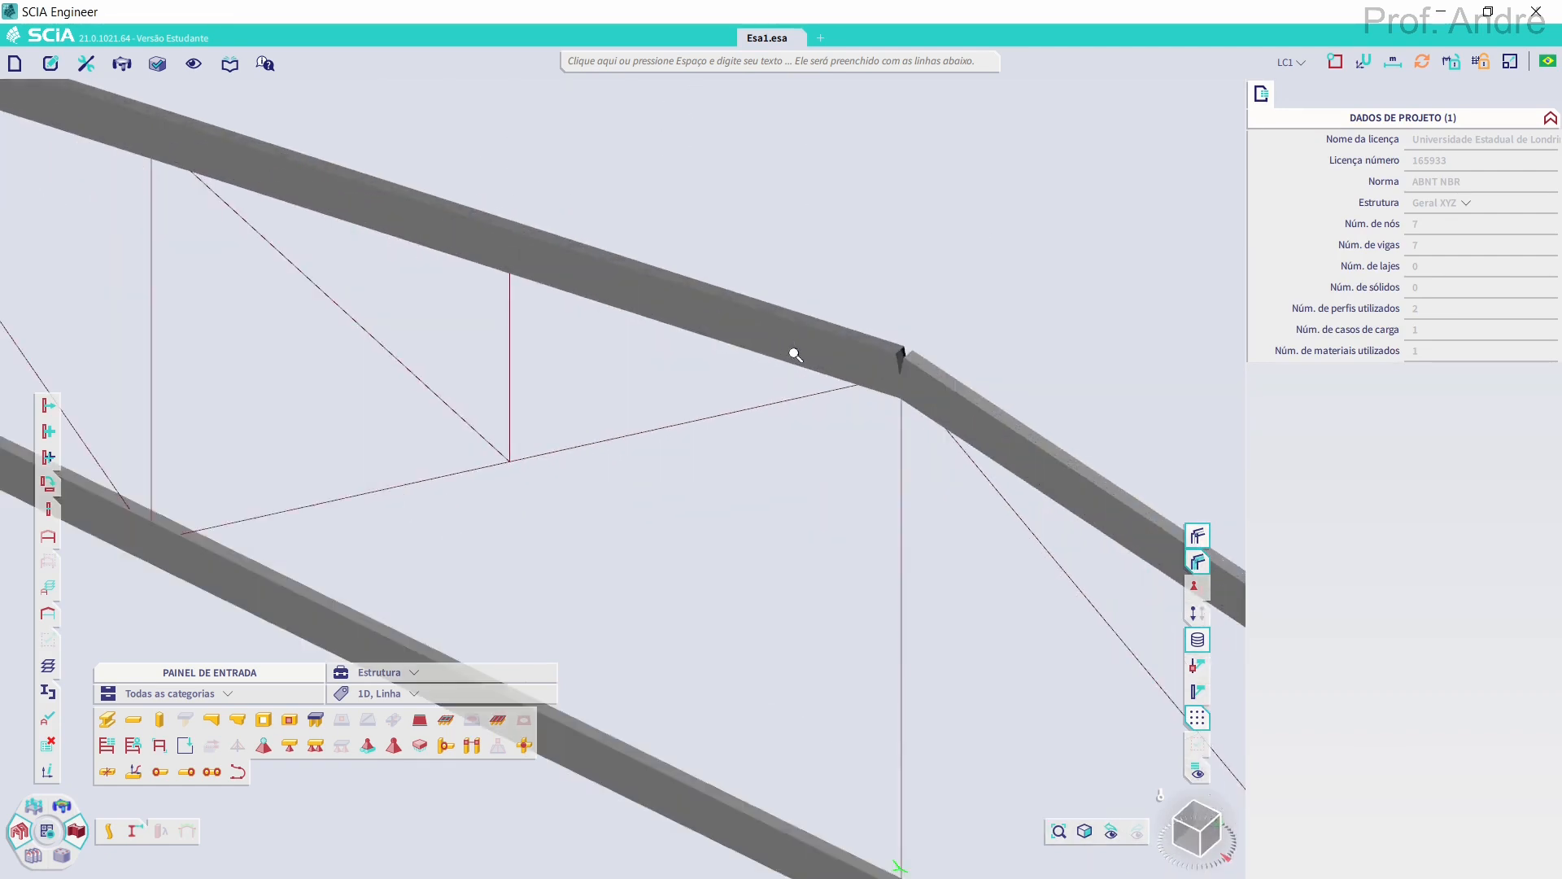
{"action": "scroll", "coordinate": [901, 389], "scroll_direction": "up", "scroll_amount": 2}
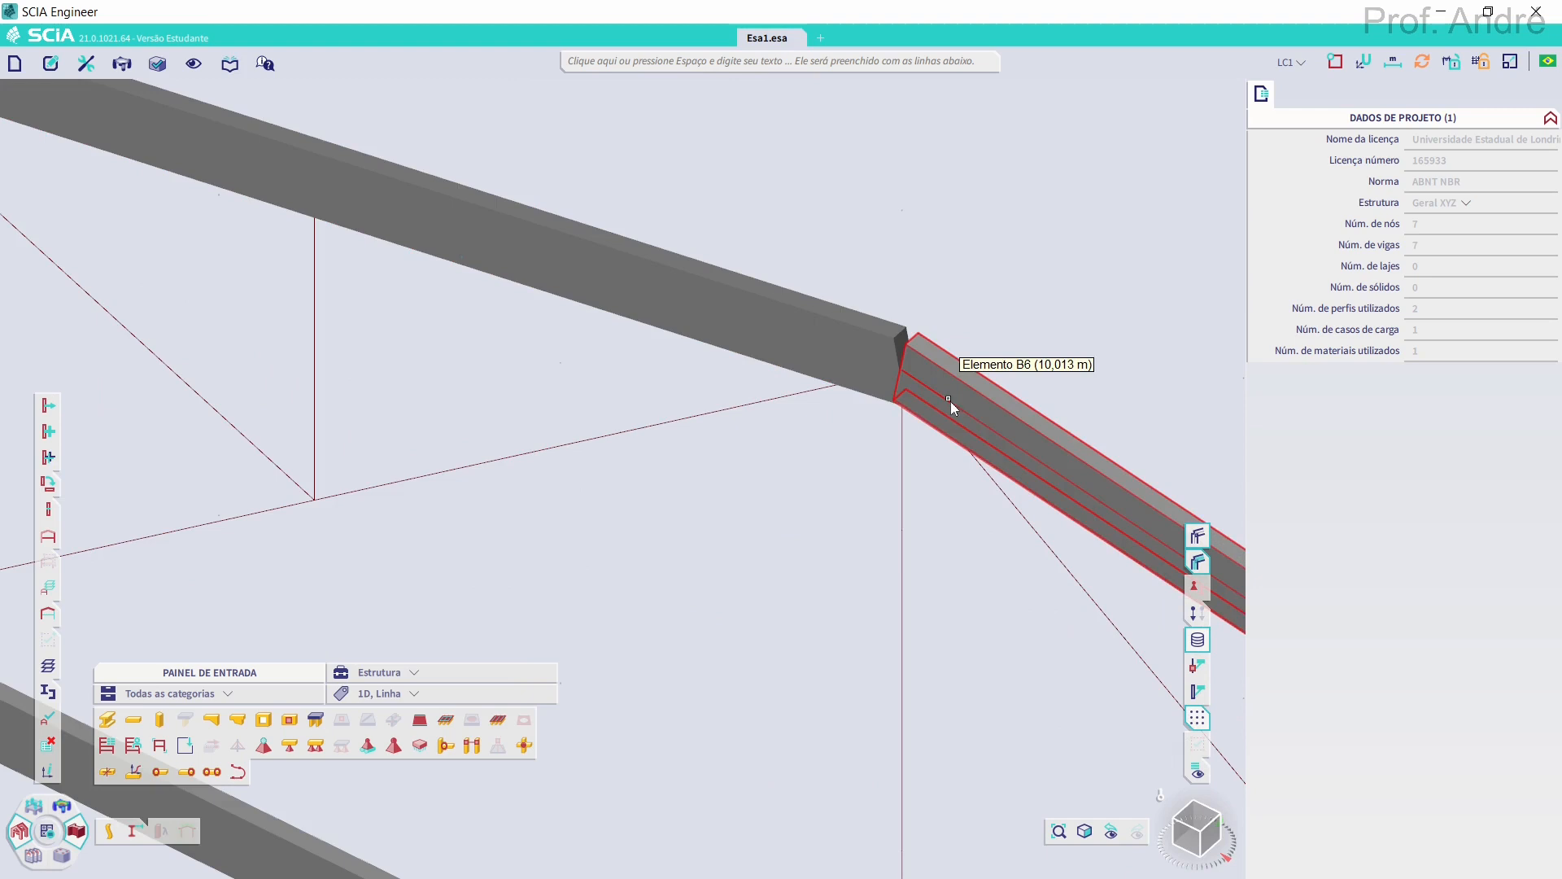
Set the LCS rotation of the left top chord member to -90 degrees and clear the selection
{"action": "left_click", "coordinate": [814, 346]}
{"action": "left_click", "coordinate": [875, 386]}
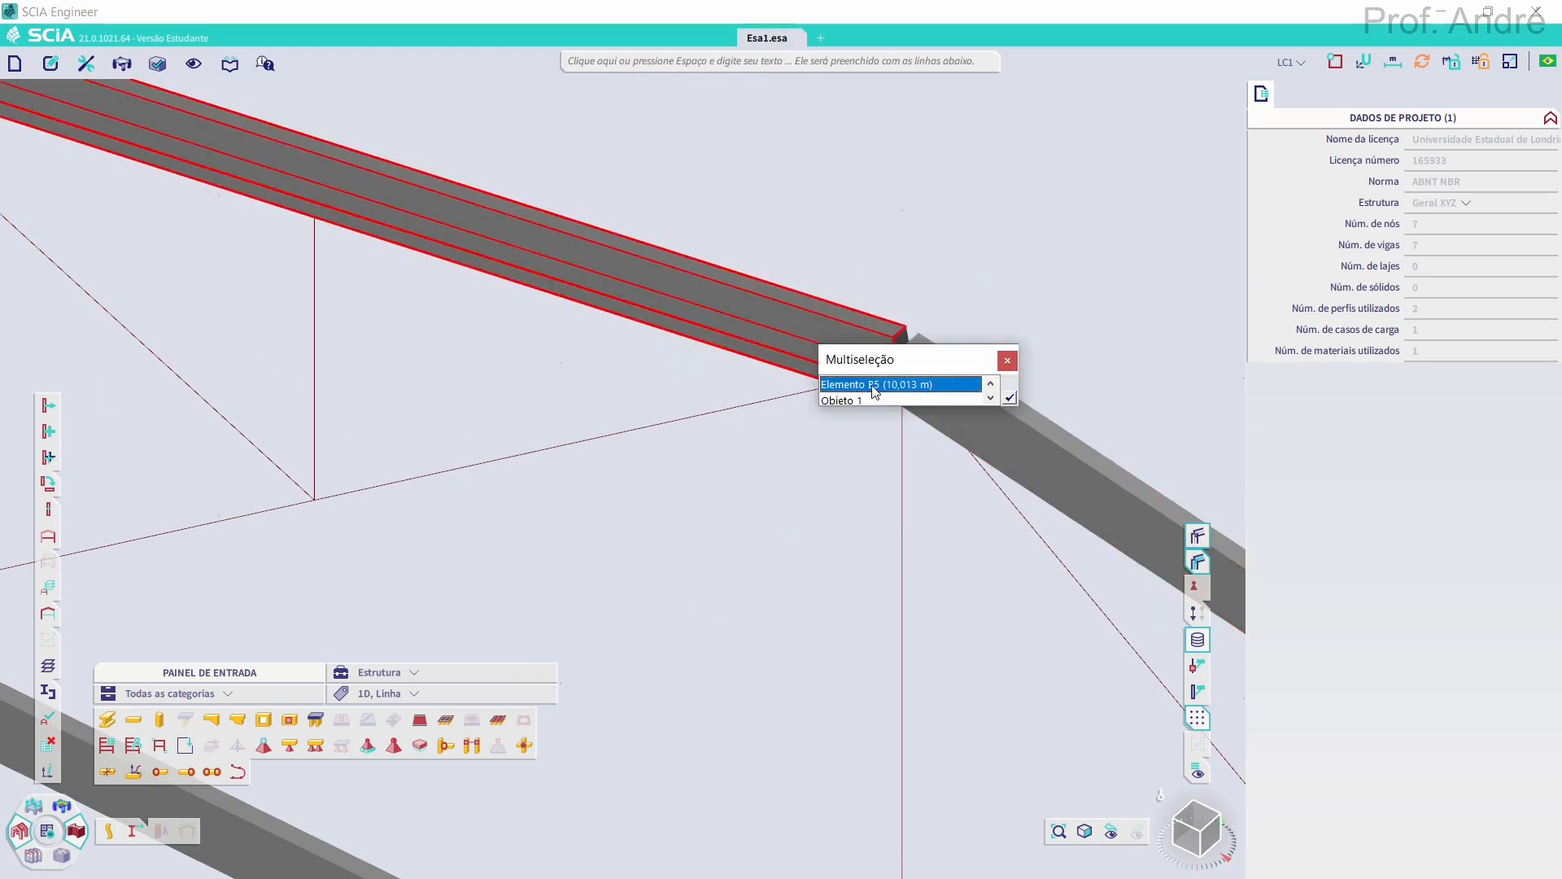
{"action": "left_click", "coordinate": [1009, 398]}
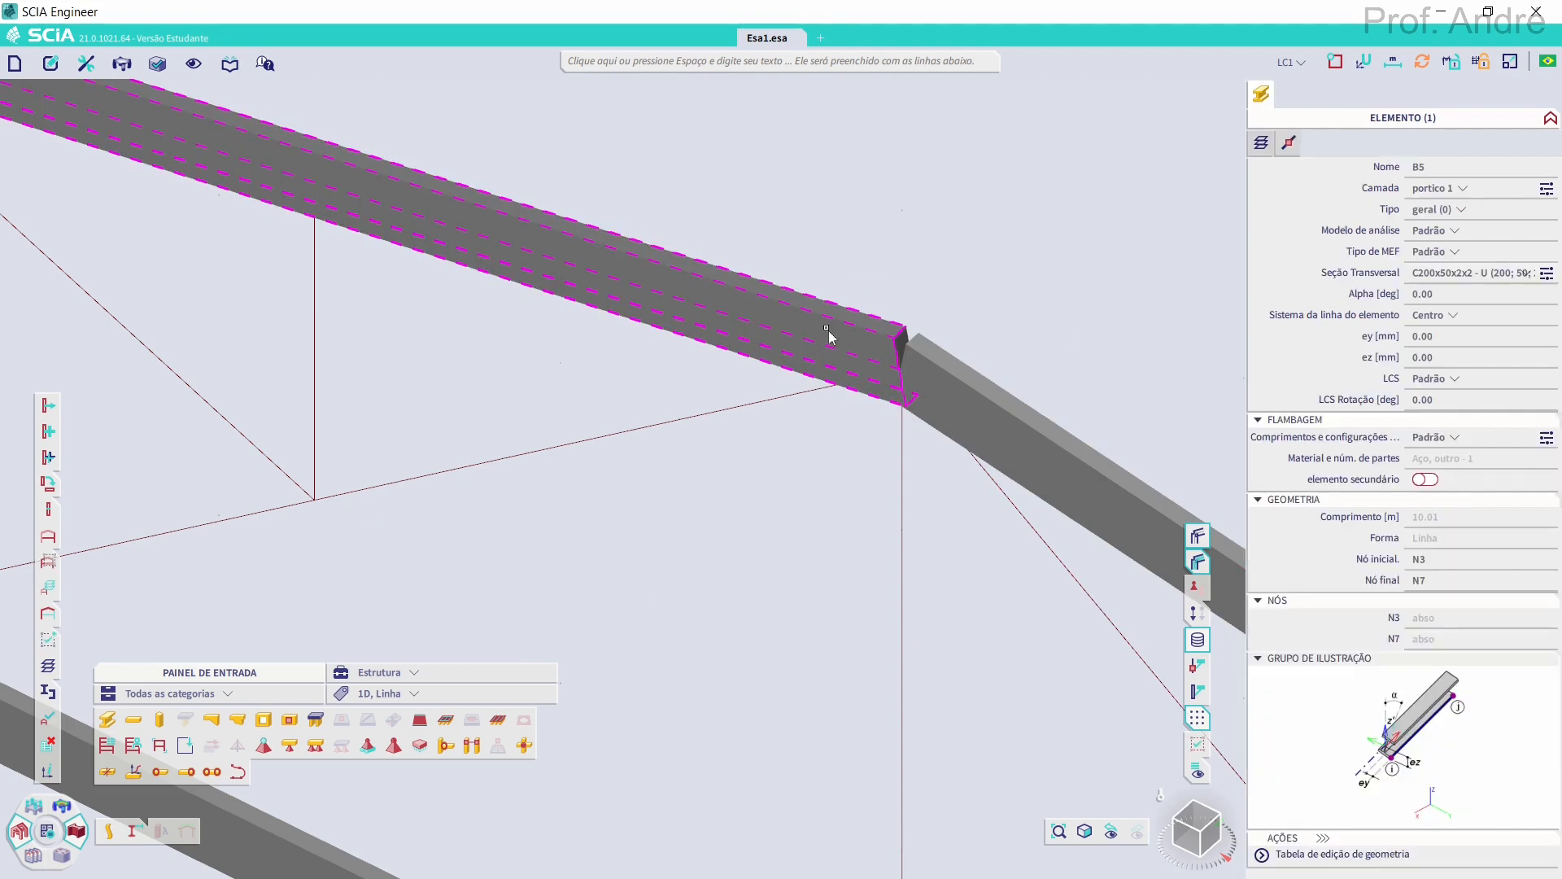
{"action": "left_click", "coordinate": [1441, 402]}
{"action": "type", "text": "-90"}
{"action": "key", "text": "Return"}
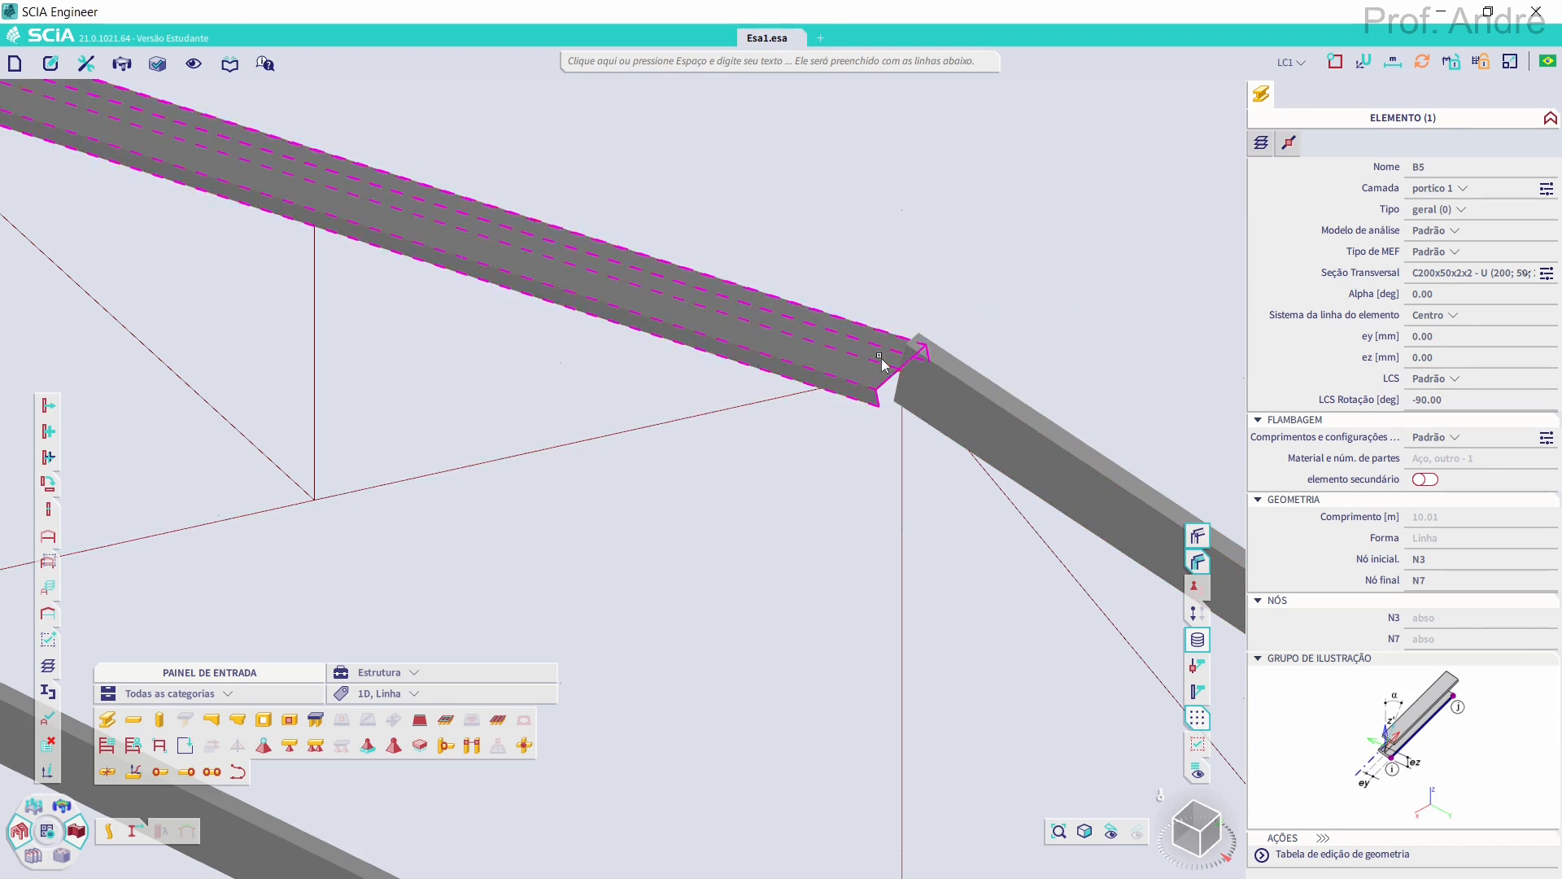
{"action": "key", "text": "Escape"}
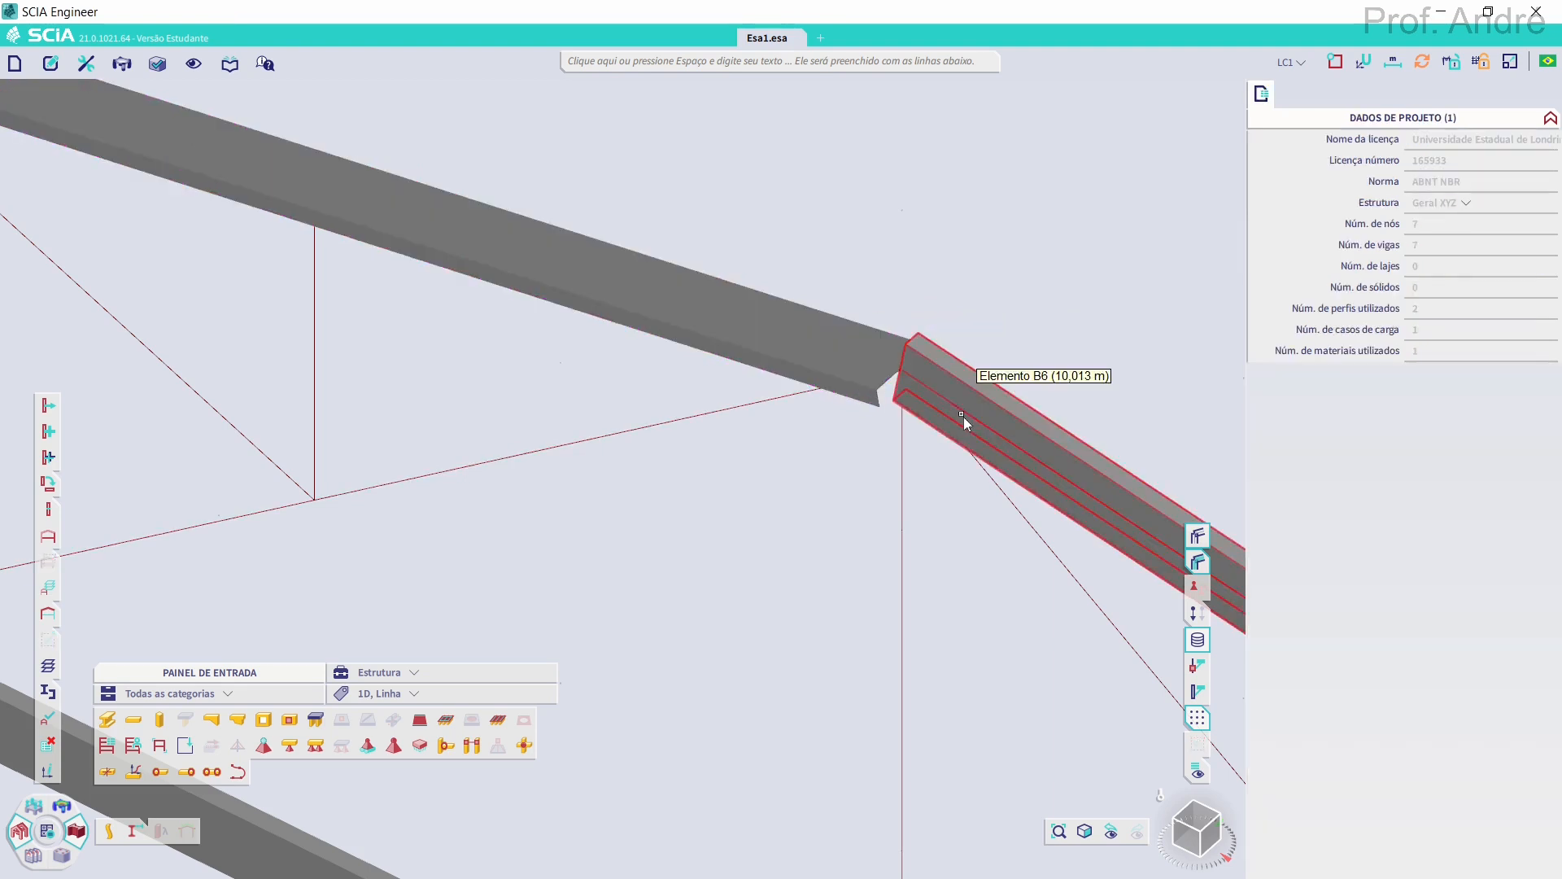
Set the LCS rotation of the right top chord member to -90 degrees and clear the selection
{"action": "left_click", "coordinate": [968, 413]}
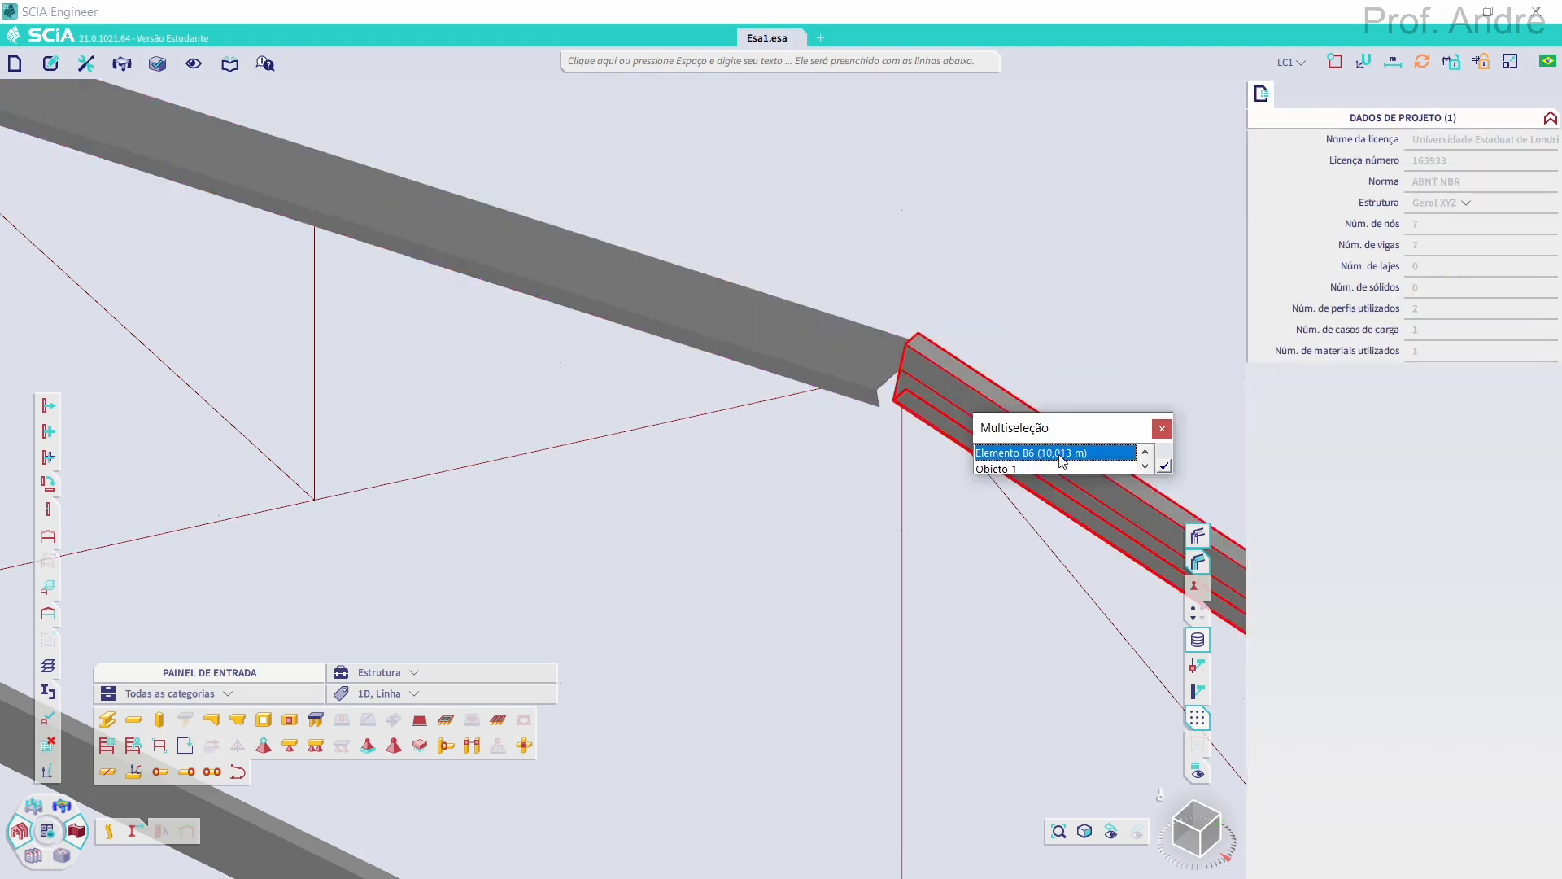
{"action": "left_click", "coordinate": [1164, 466]}
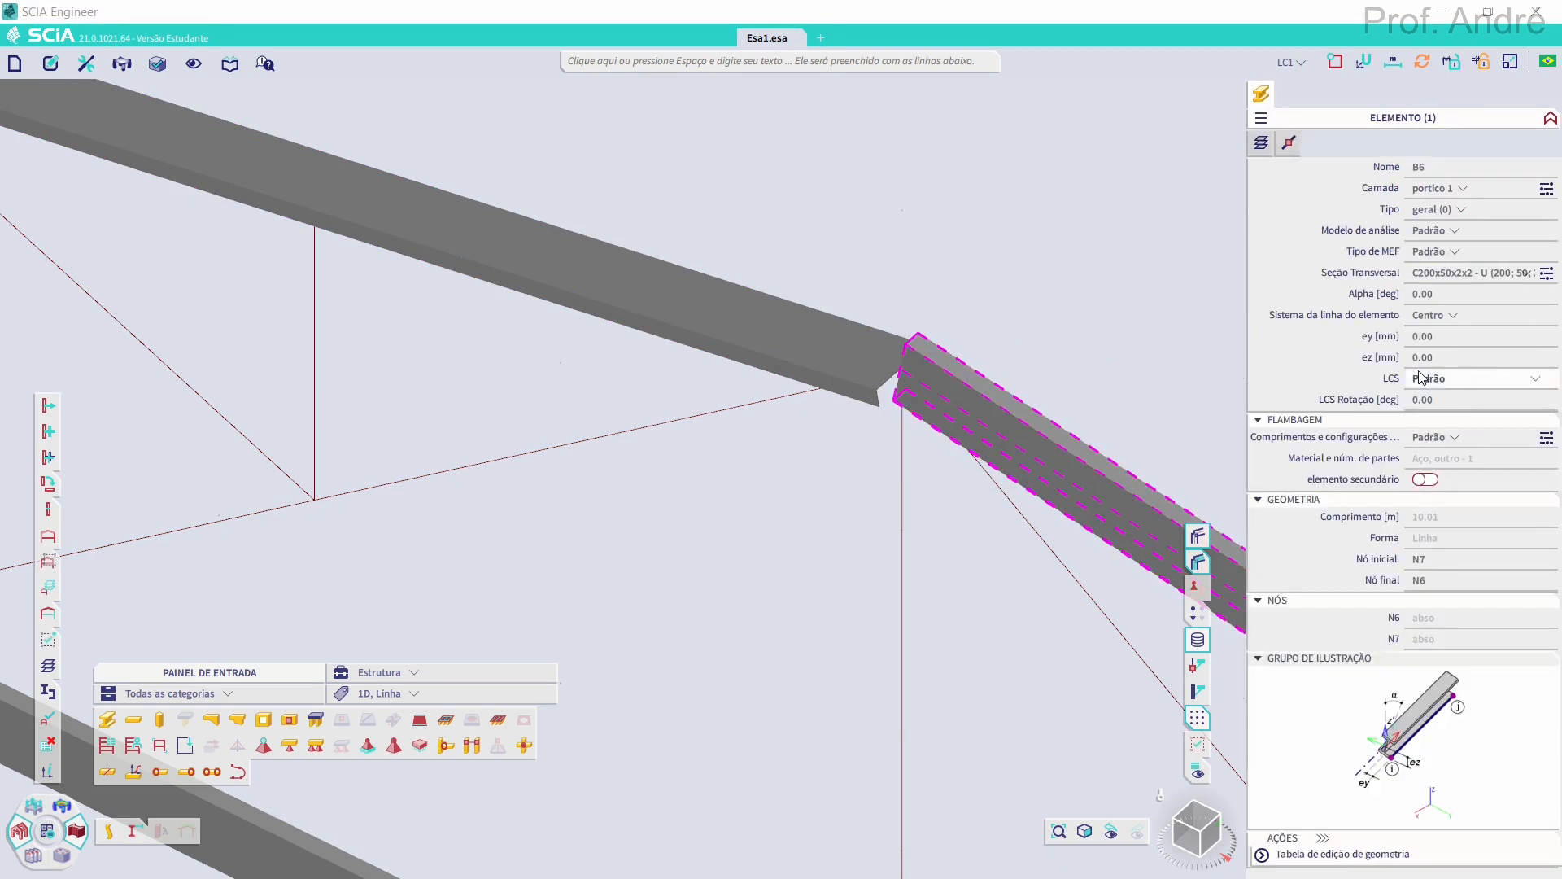
{"action": "left_click", "coordinate": [1453, 400]}
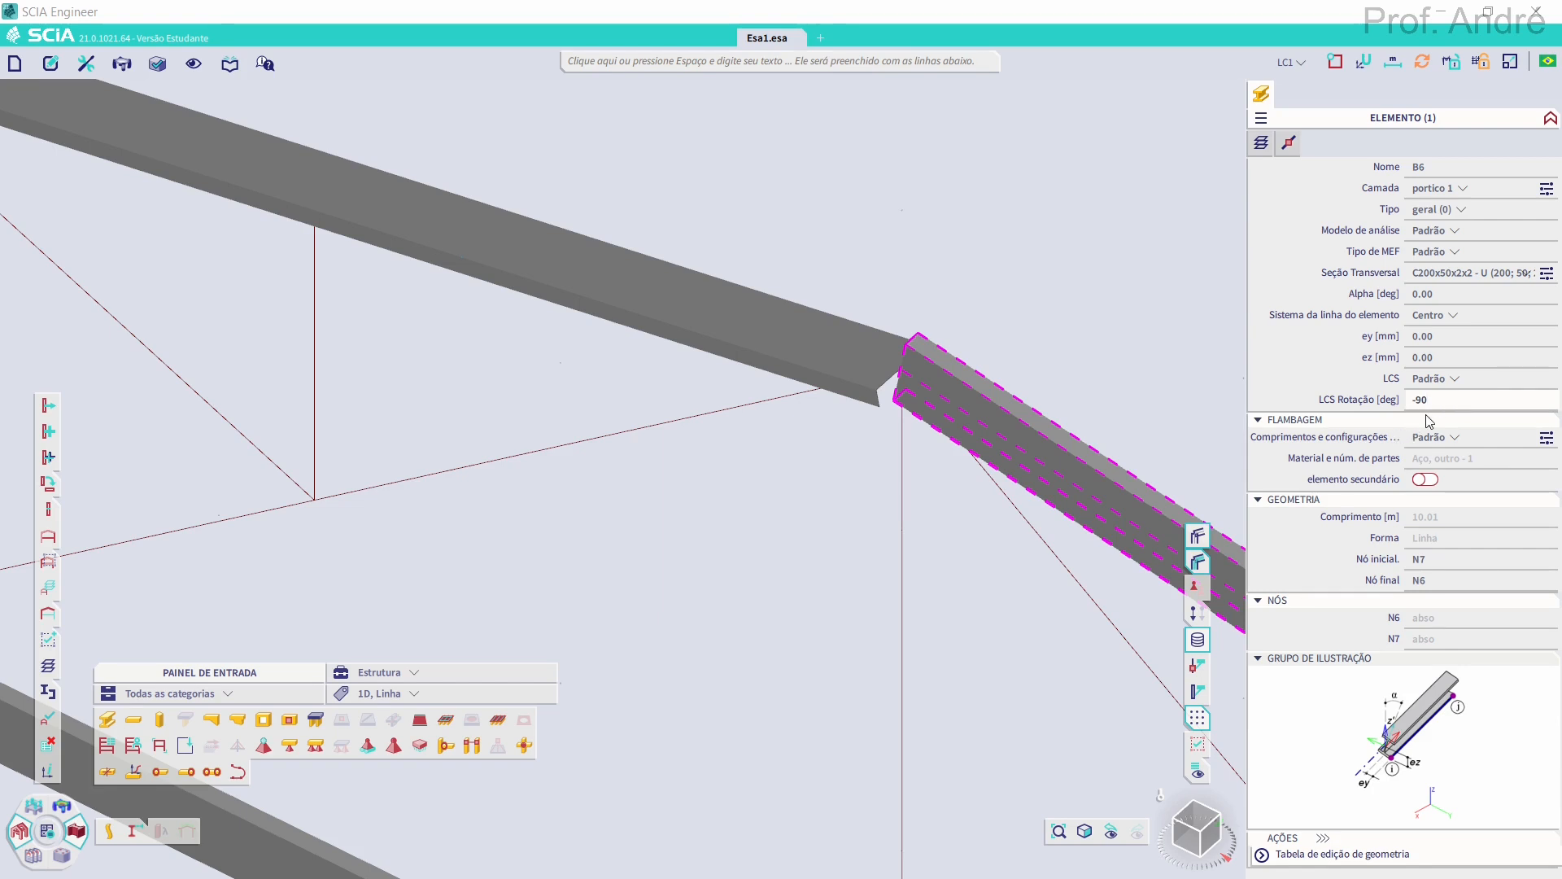
{"action": "key", "text": "Return"}
{"action": "key", "text": "Escape"}
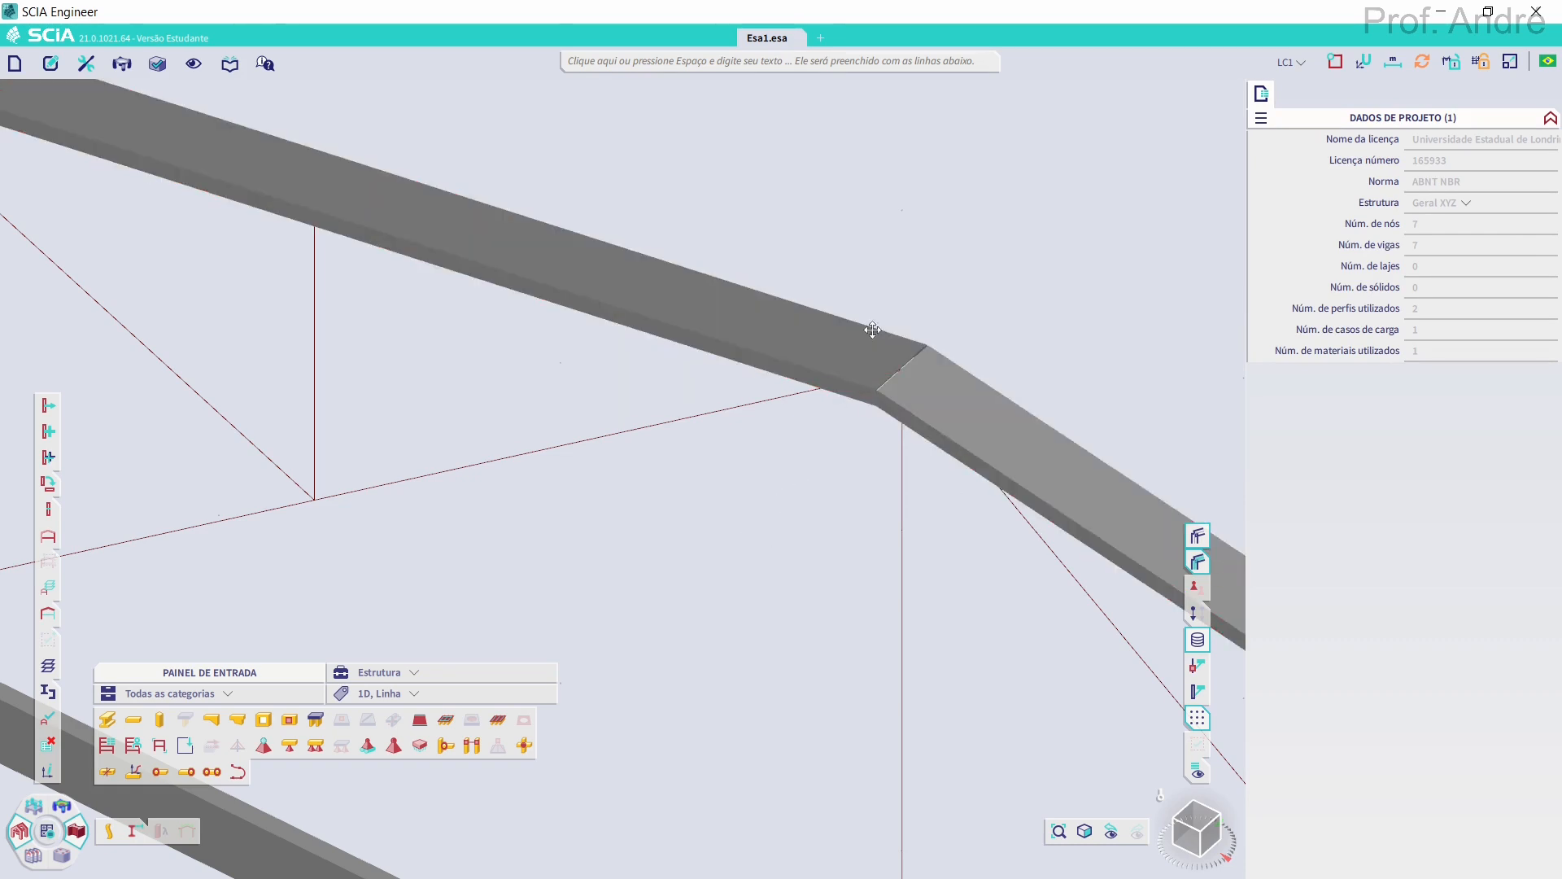
Set the LCS rotation of the bottom chord member to 90 degrees and clear the selection
{"action": "middle_click_drag", "start_coordinate": [872, 329], "coordinate": [934, 198]}
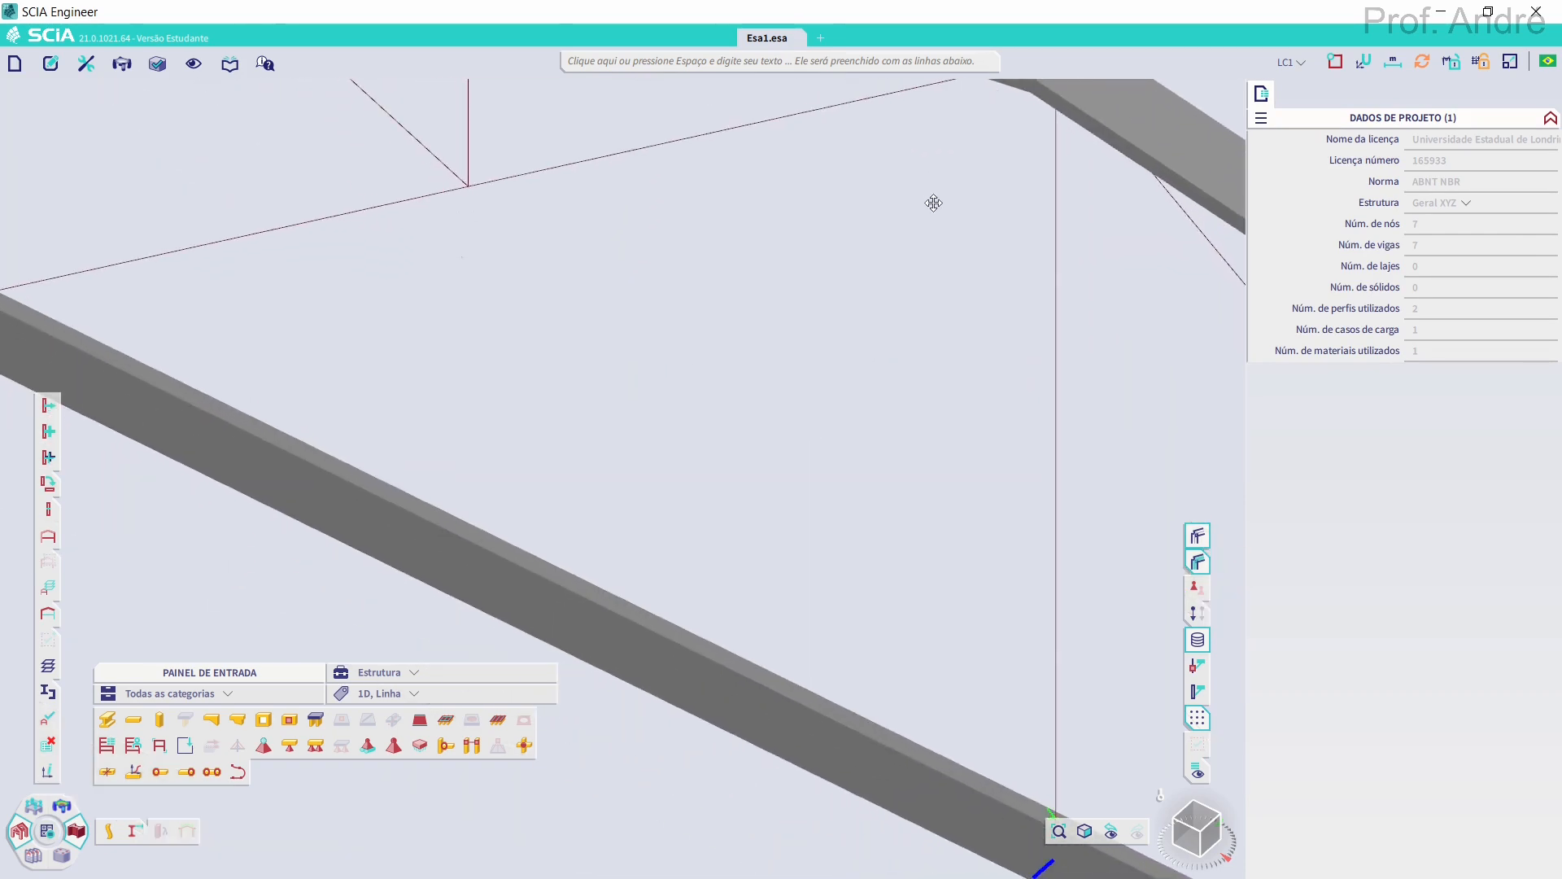
{"action": "left_click", "coordinate": [735, 701]}
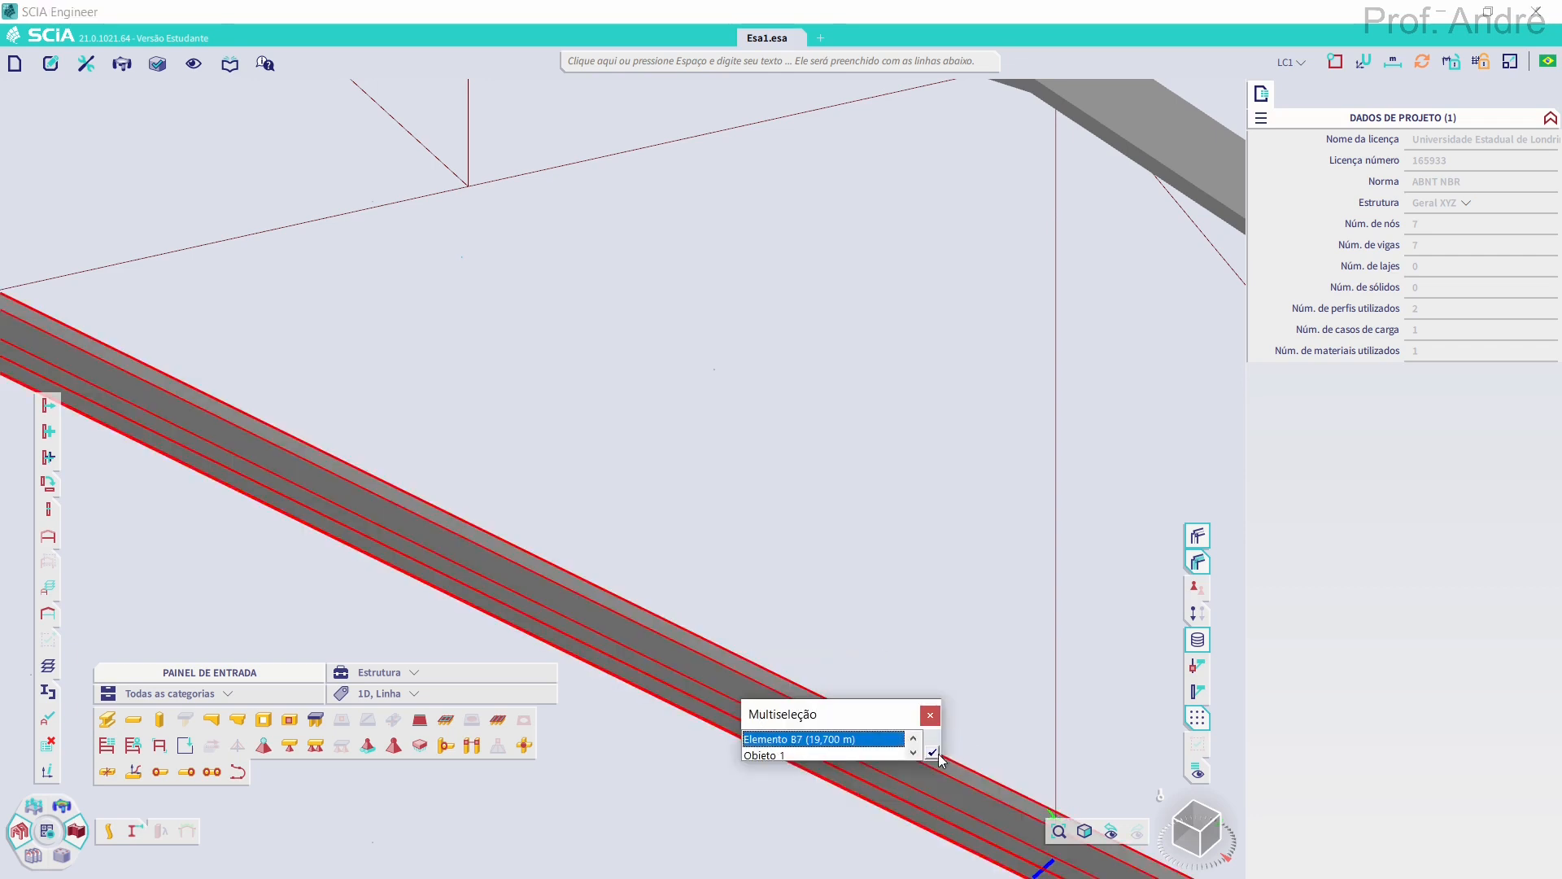
{"action": "left_click", "coordinate": [932, 753]}
{"action": "left_click", "coordinate": [1441, 401]}
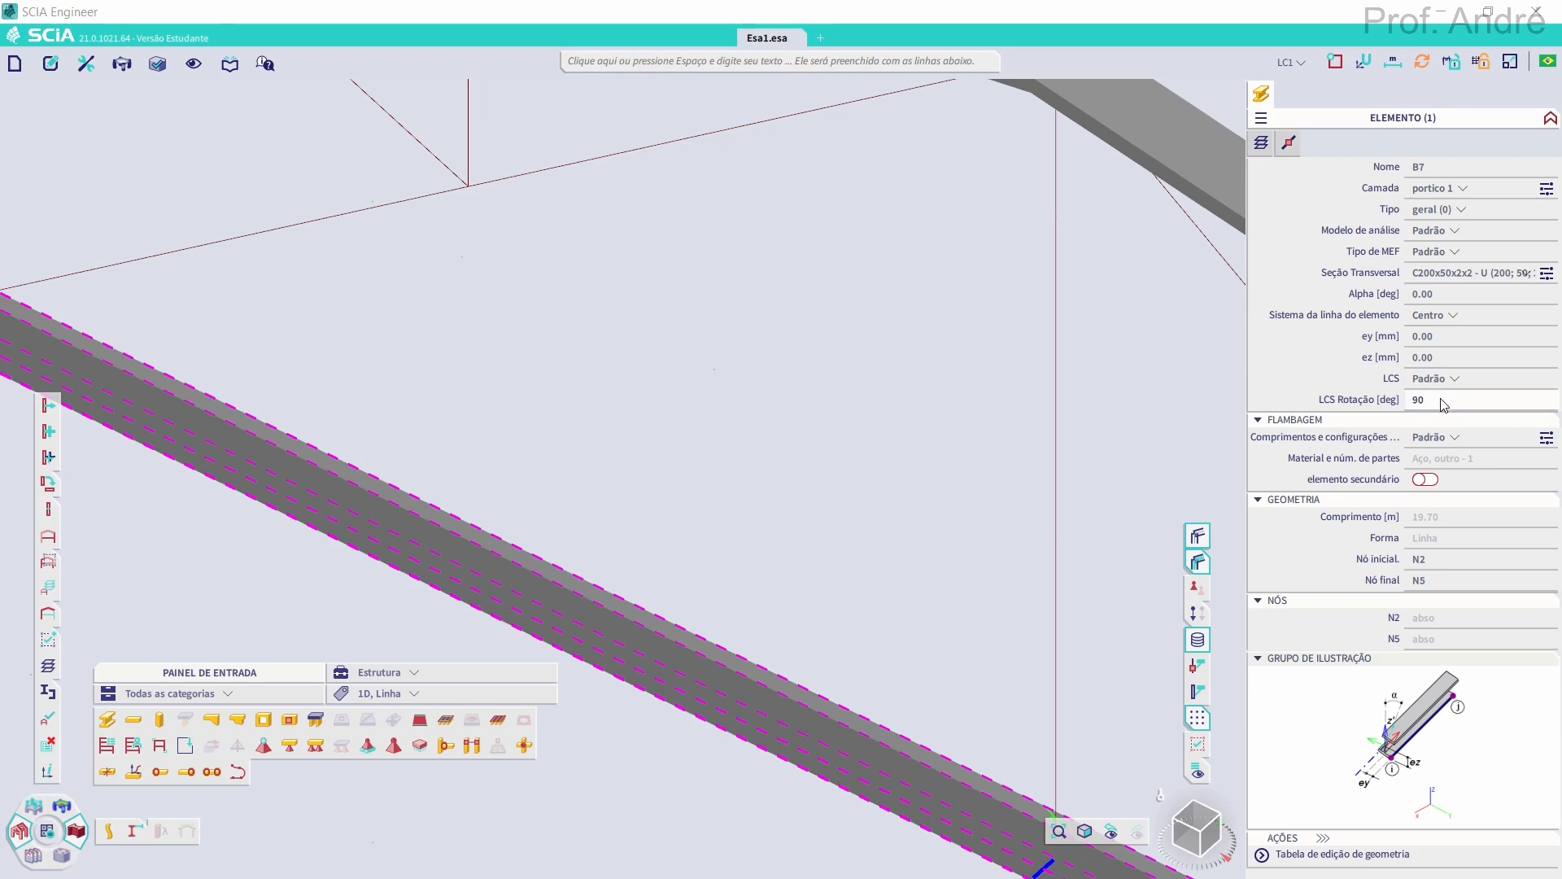
{"action": "type", "text": "90"}
{"action": "key", "text": "Return"}
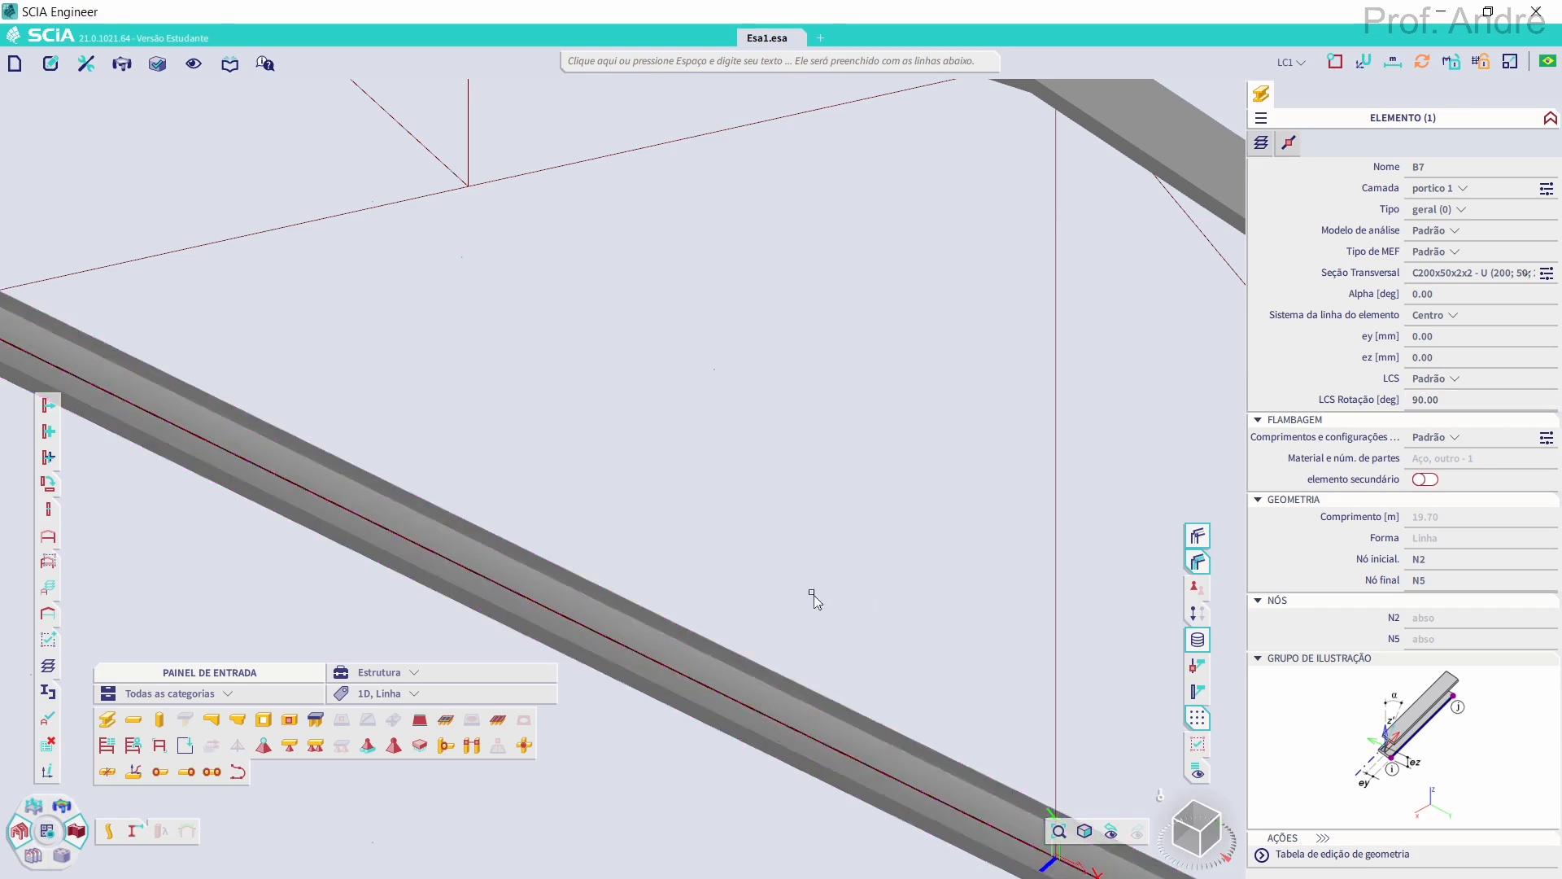
{"action": "scroll", "coordinate": [794, 592], "scroll_direction": "down", "scroll_amount": 3}
{"action": "key", "text": "Escape"}
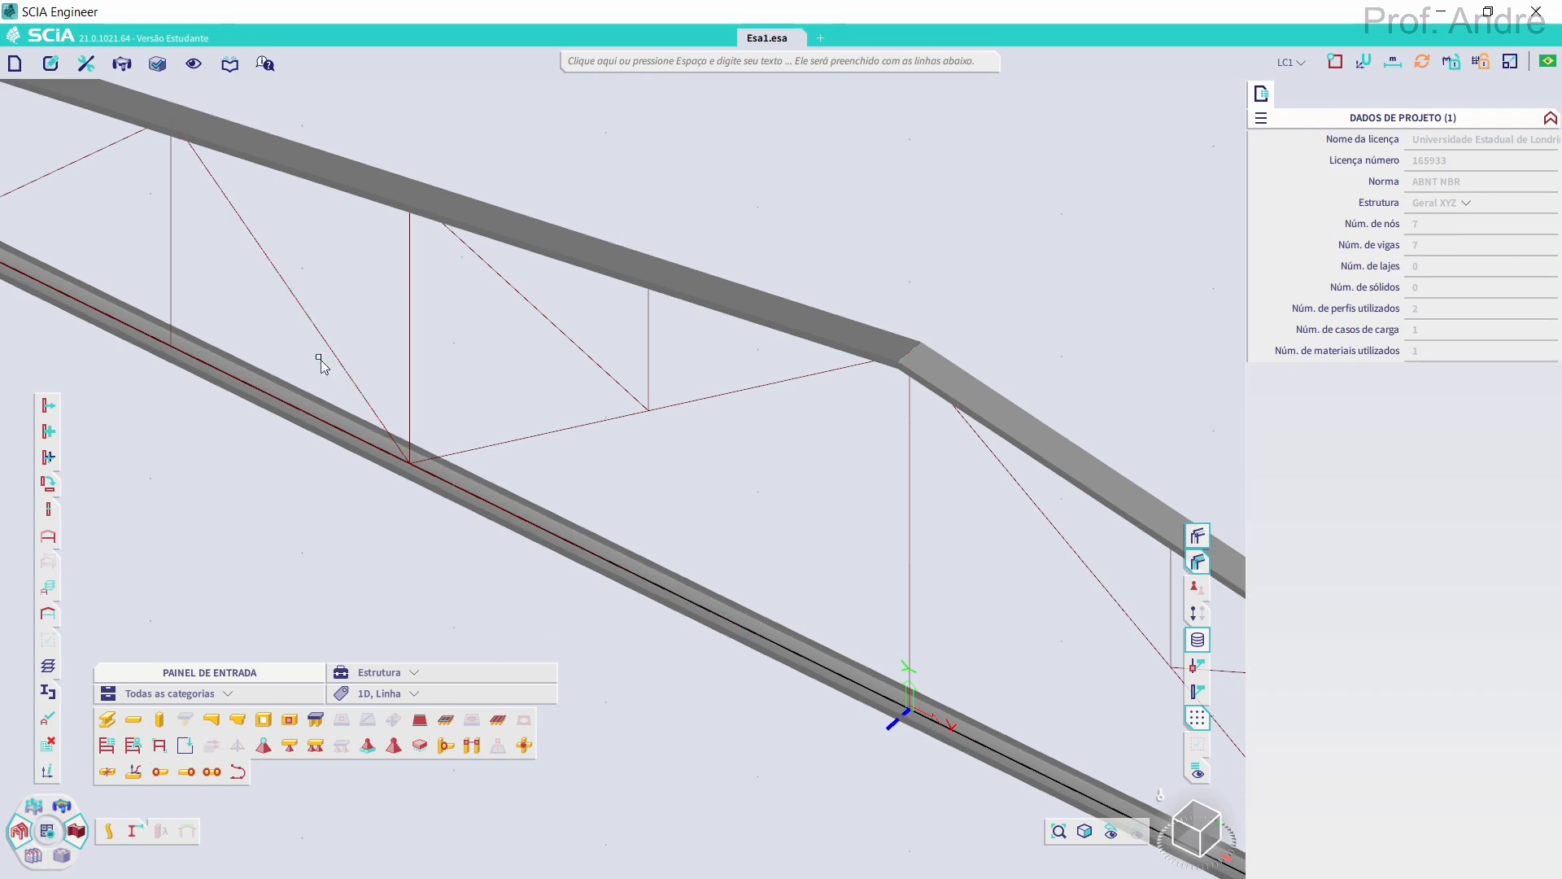
Inspect the rendered chords at the left column, turn off the rendered member display and show the frame in front view
{"action": "scroll", "coordinate": [736, 453], "scroll_direction": "down", "scroll_amount": 3}
{"action": "scroll", "coordinate": [300, 363], "scroll_direction": "up", "scroll_amount": 3}
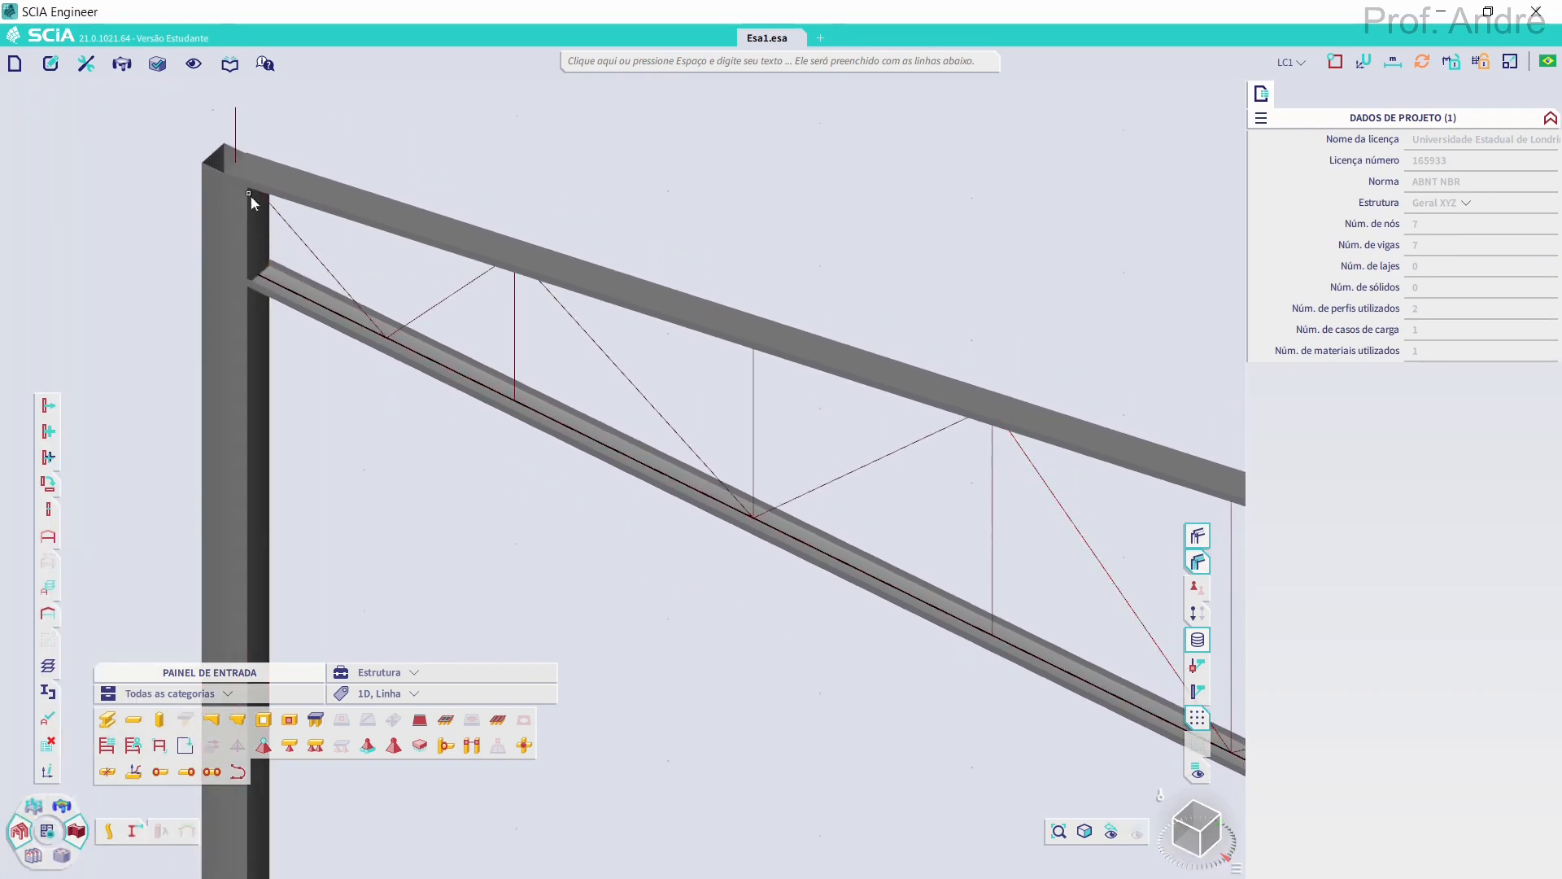
{"action": "middle_click_drag", "start_coordinate": [300, 263], "coordinate": [358, 309]}
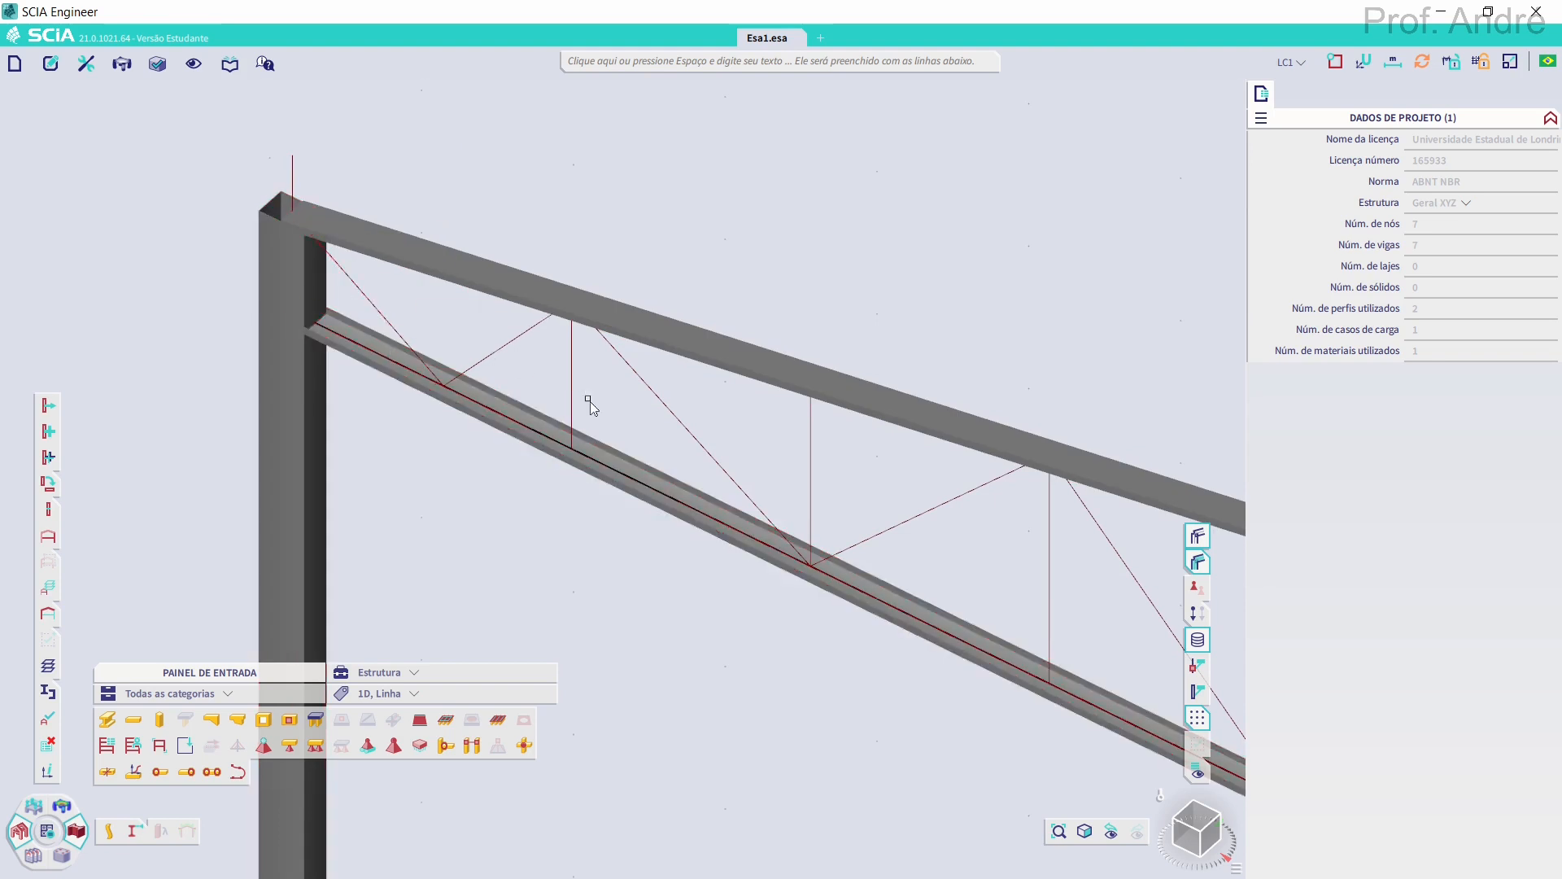
{"action": "scroll", "coordinate": [587, 399], "scroll_direction": "down", "scroll_amount": 3}
{"action": "left_click", "coordinate": [1197, 562]}
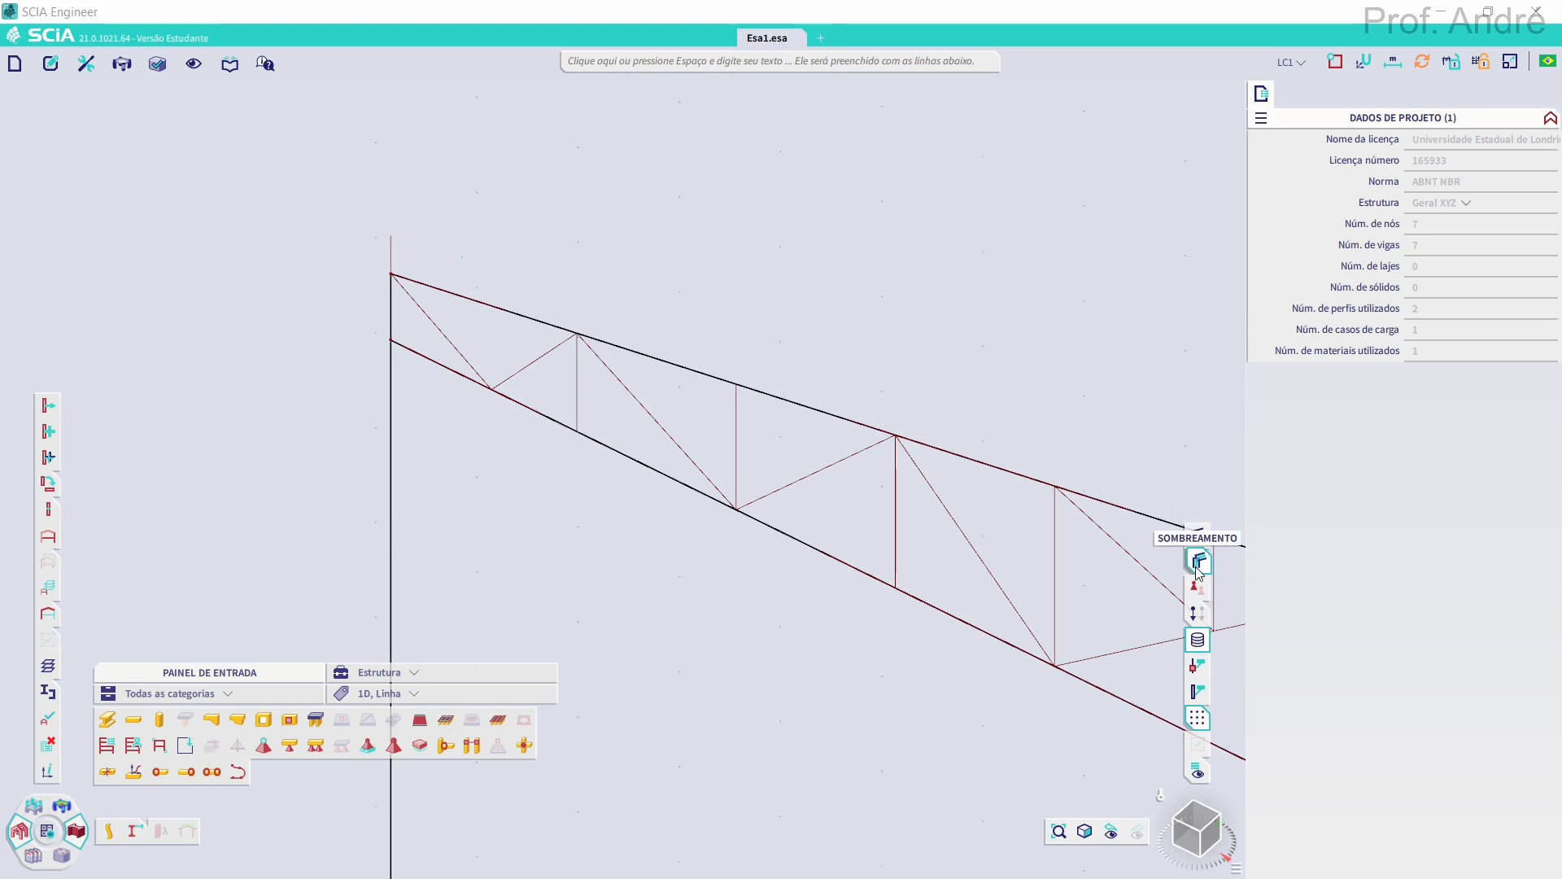
{"action": "left_click", "coordinate": [1189, 838]}
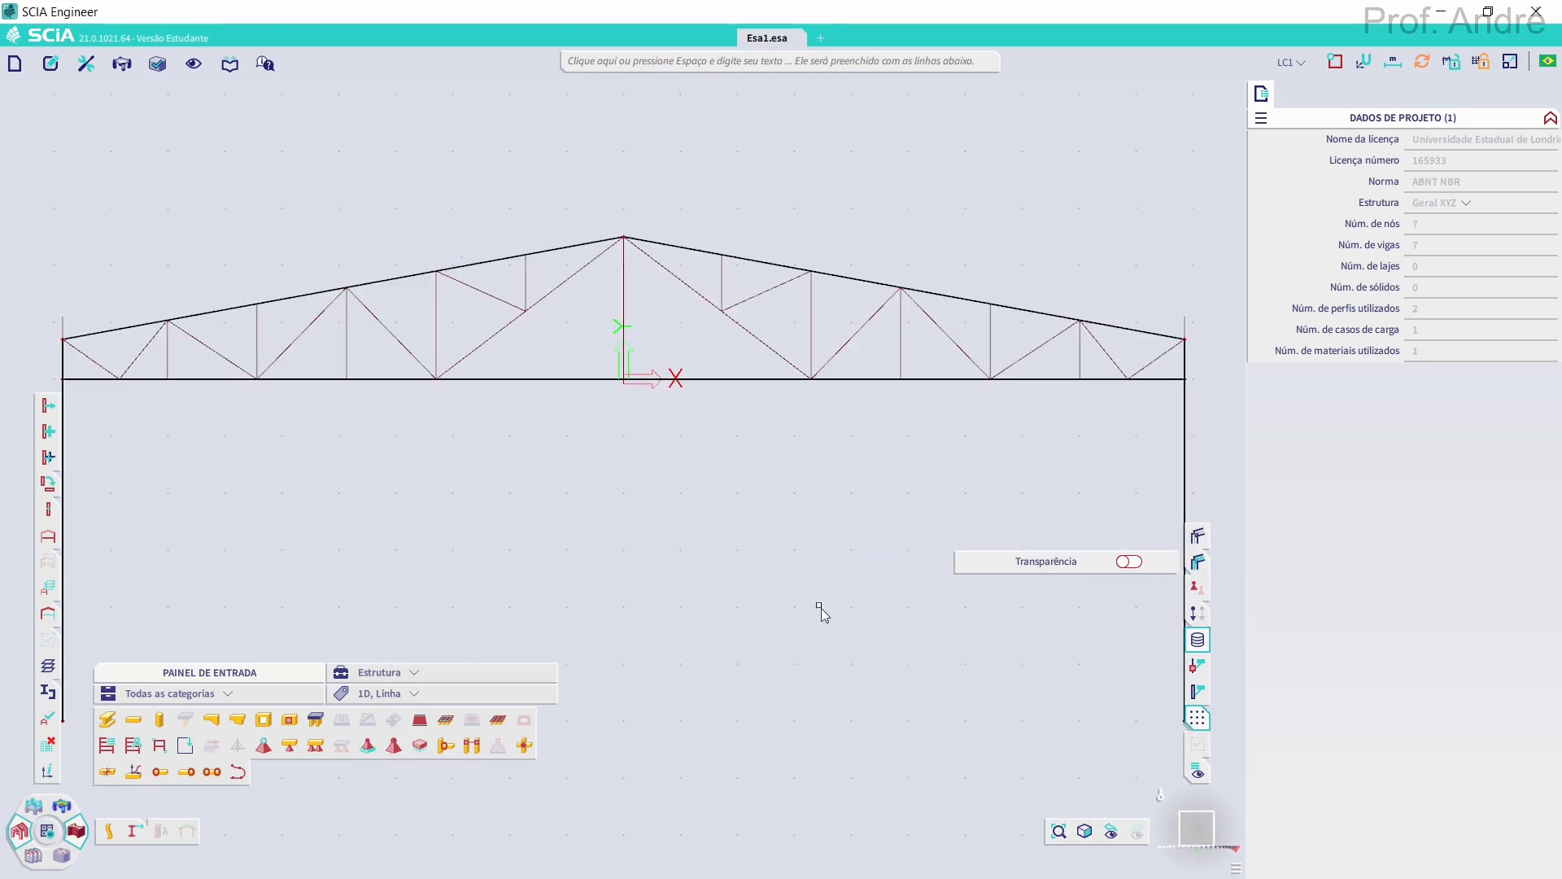
{"action": "middle_click_drag", "start_coordinate": [597, 463], "coordinate": [648, 447]}
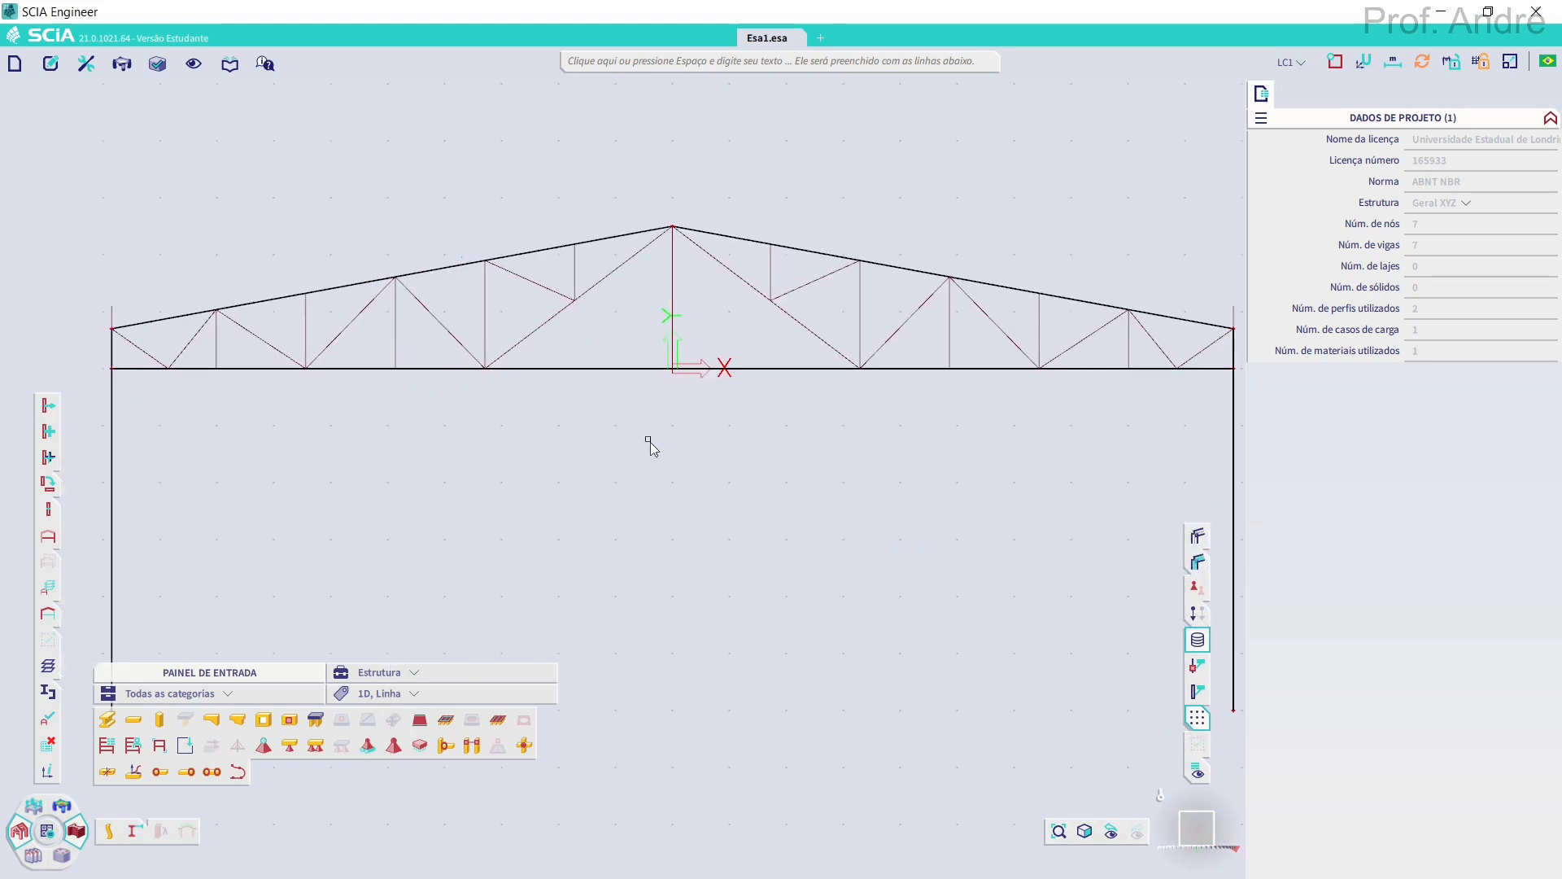
{"action": "scroll", "coordinate": [650, 447], "scroll_direction": "down", "scroll_amount": 2}
{"action": "scroll", "coordinate": [624, 407], "scroll_direction": "up", "scroll_amount": 2}
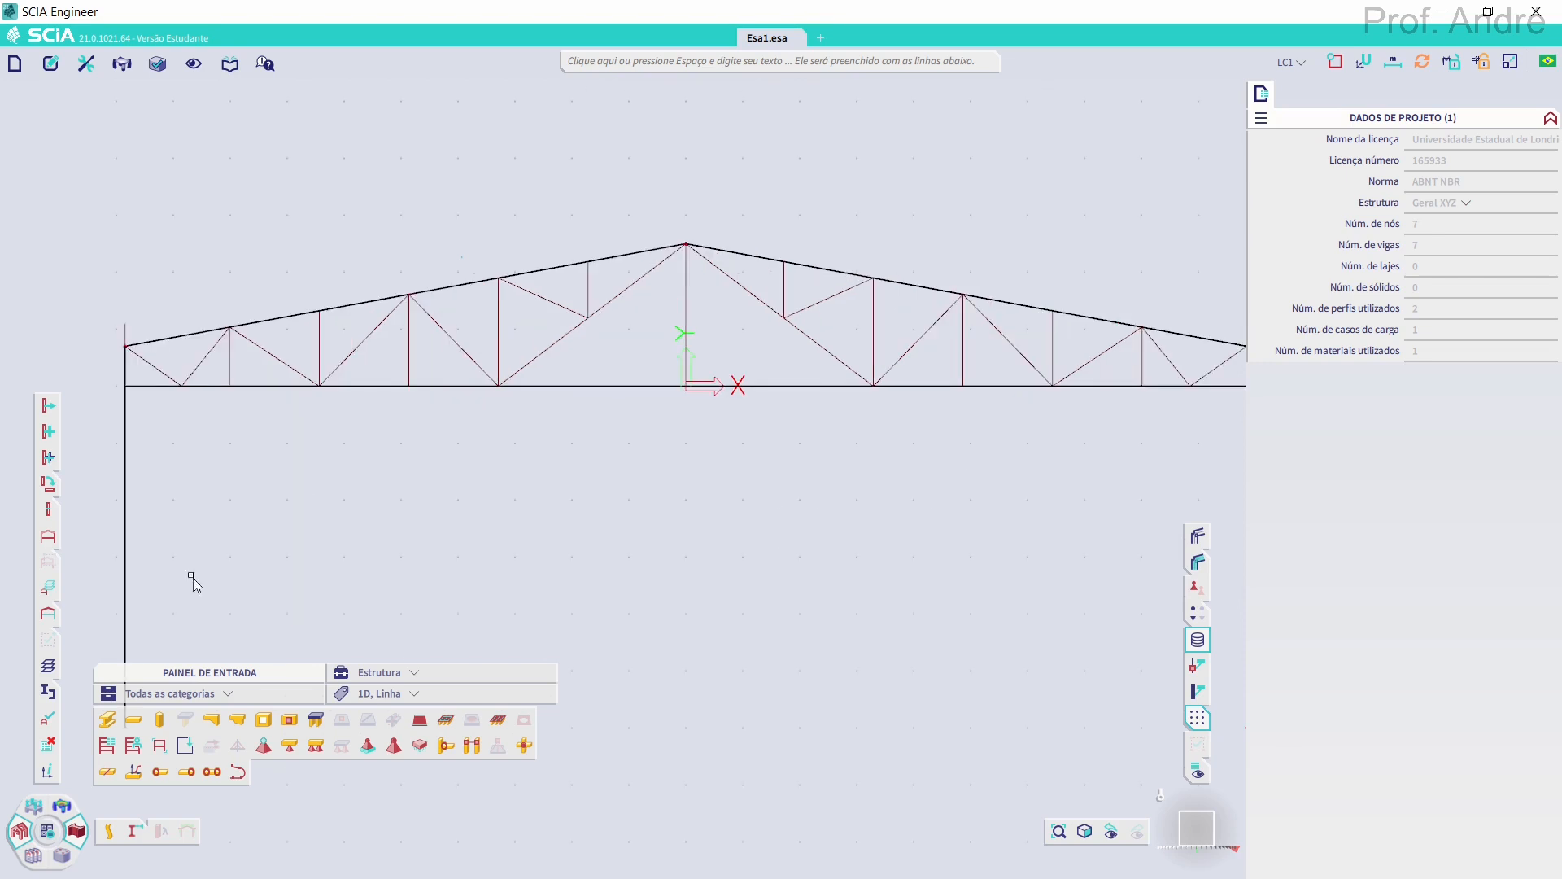
{"action": "left_click", "coordinate": [108, 719]}
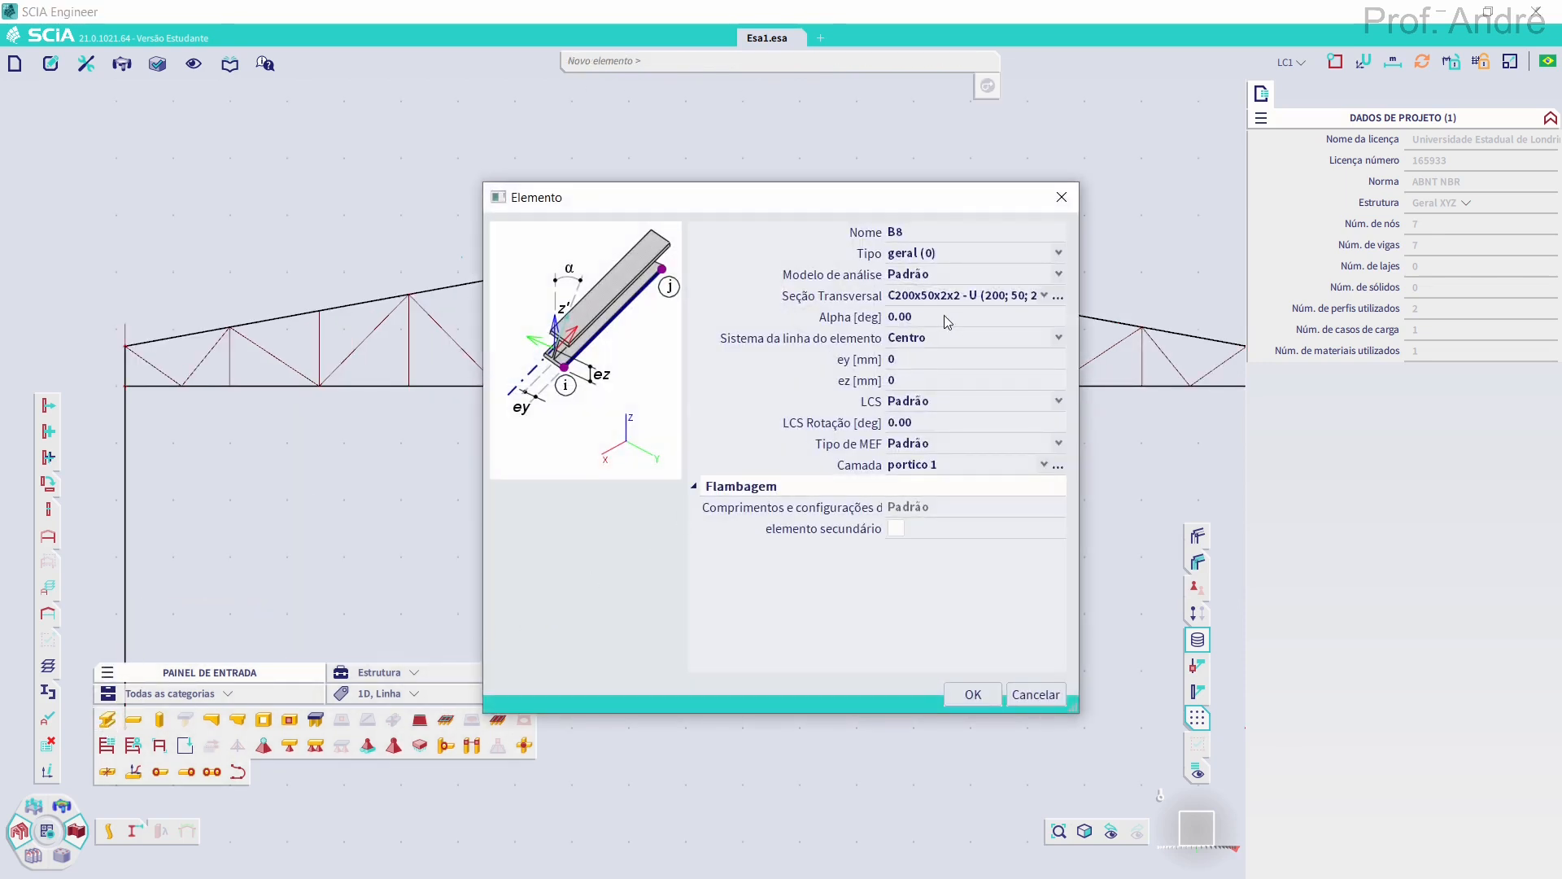
{"action": "left_click", "coordinate": [934, 298]}
{"action": "left_click", "coordinate": [934, 297]}
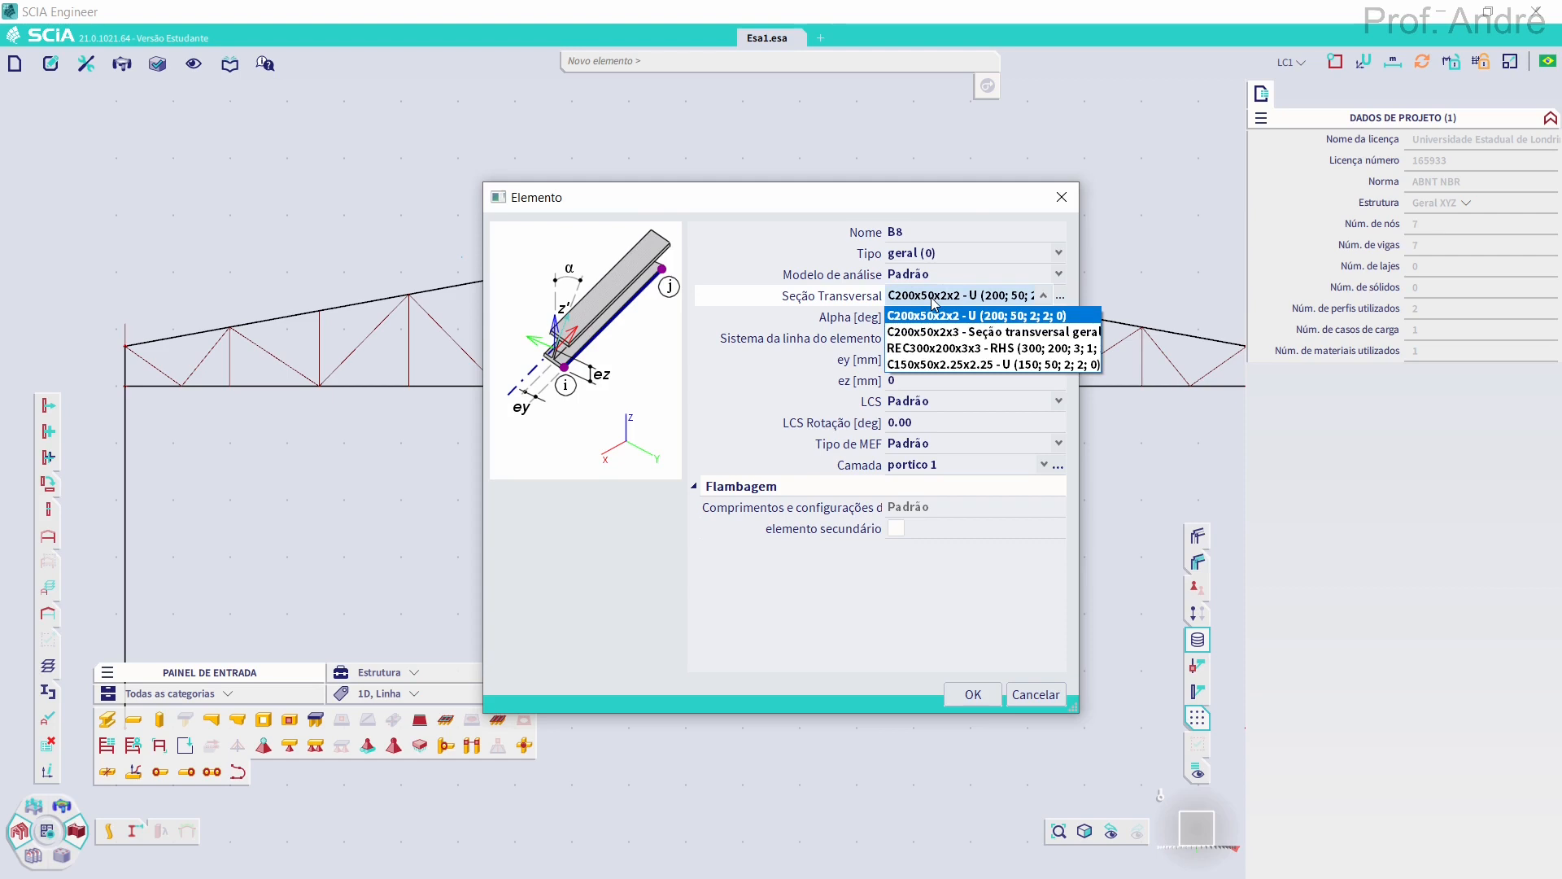
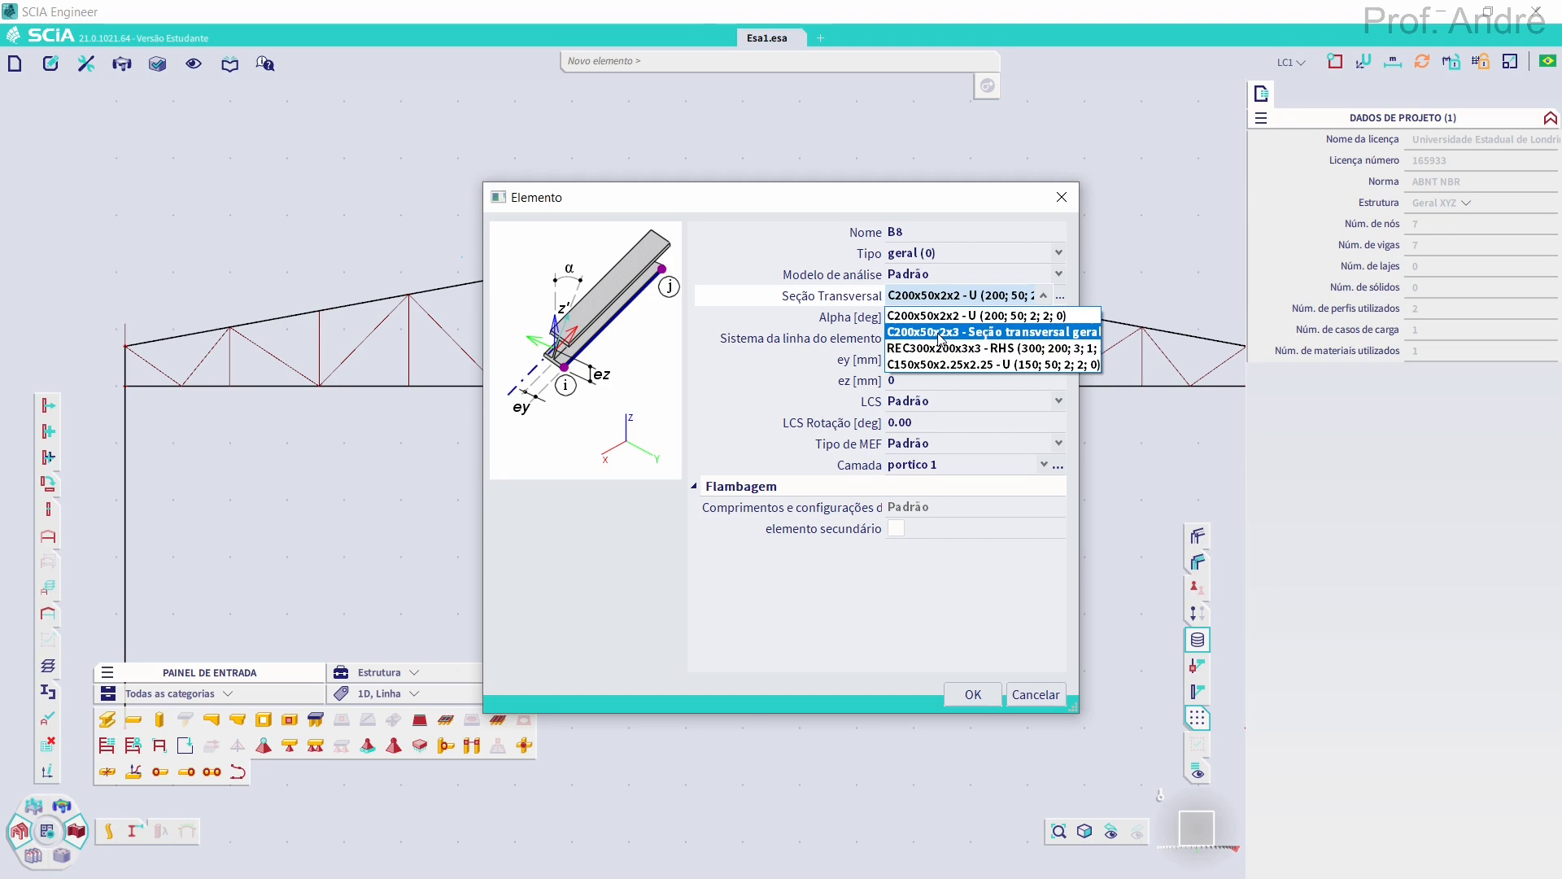
{"action": "left_click", "coordinate": [939, 338]}
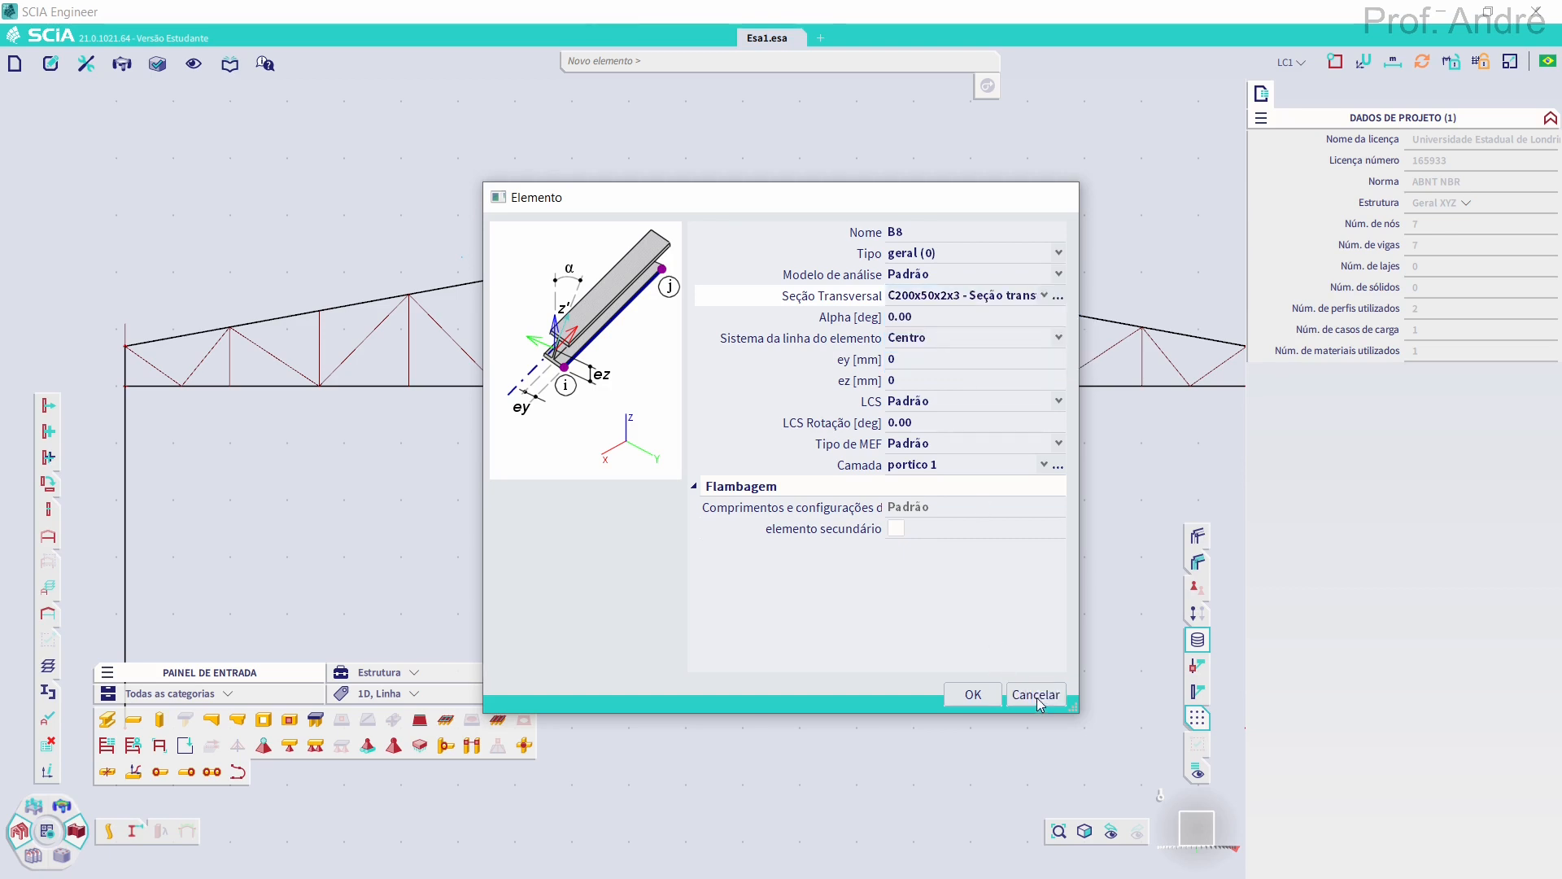
{"action": "left_click", "coordinate": [1025, 689]}
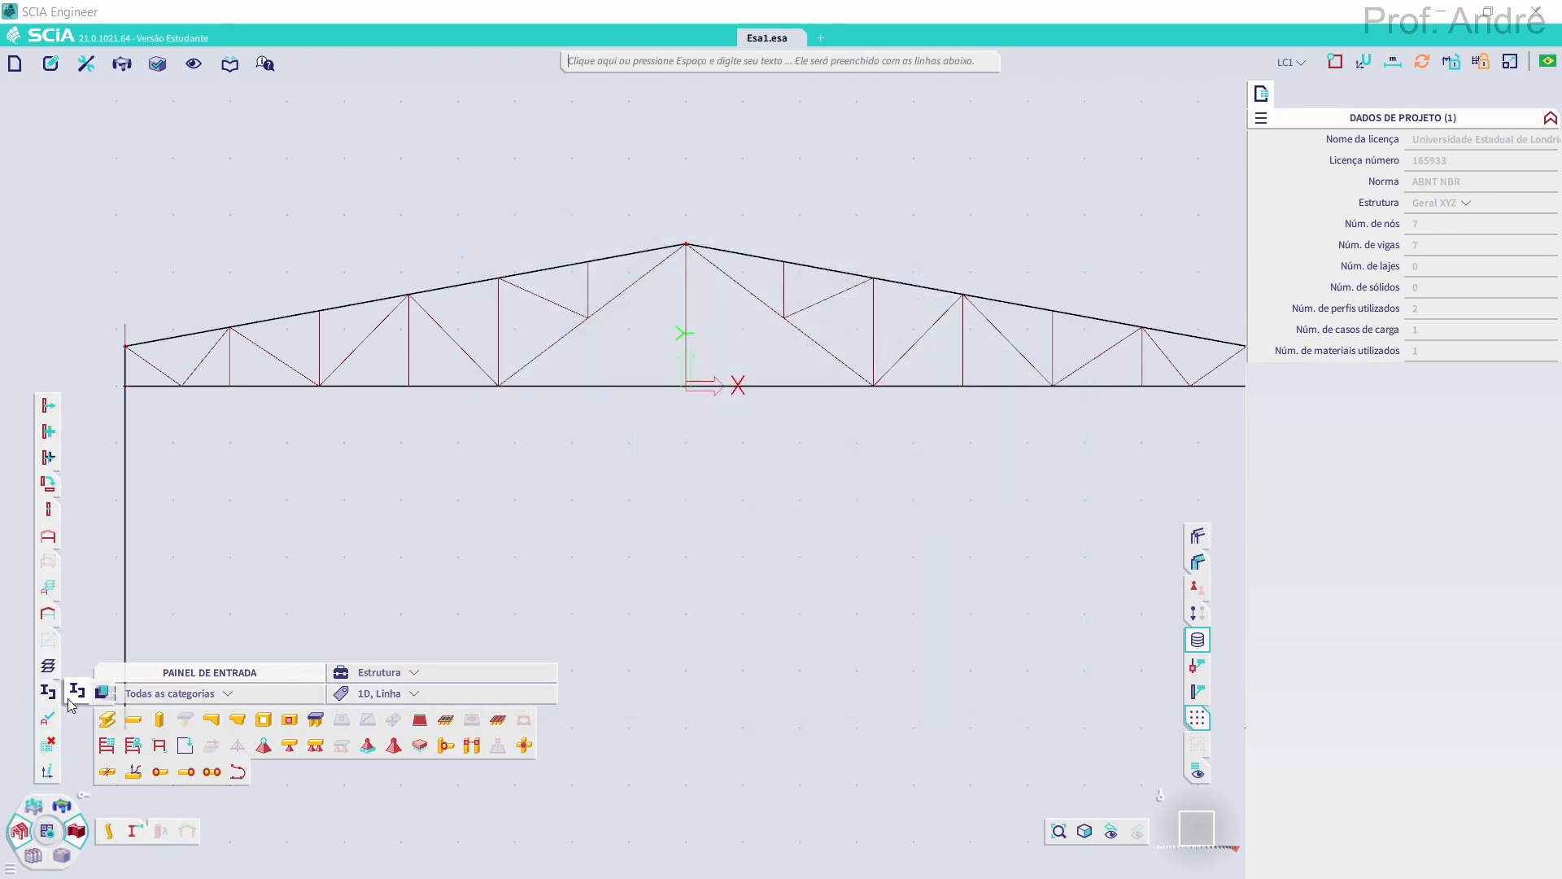
Rename the double-angle cross-section C200x50x2x3 as 2L50x50x2x2 and close the cross-section manager
{"action": "left_click", "coordinate": [76, 692]}
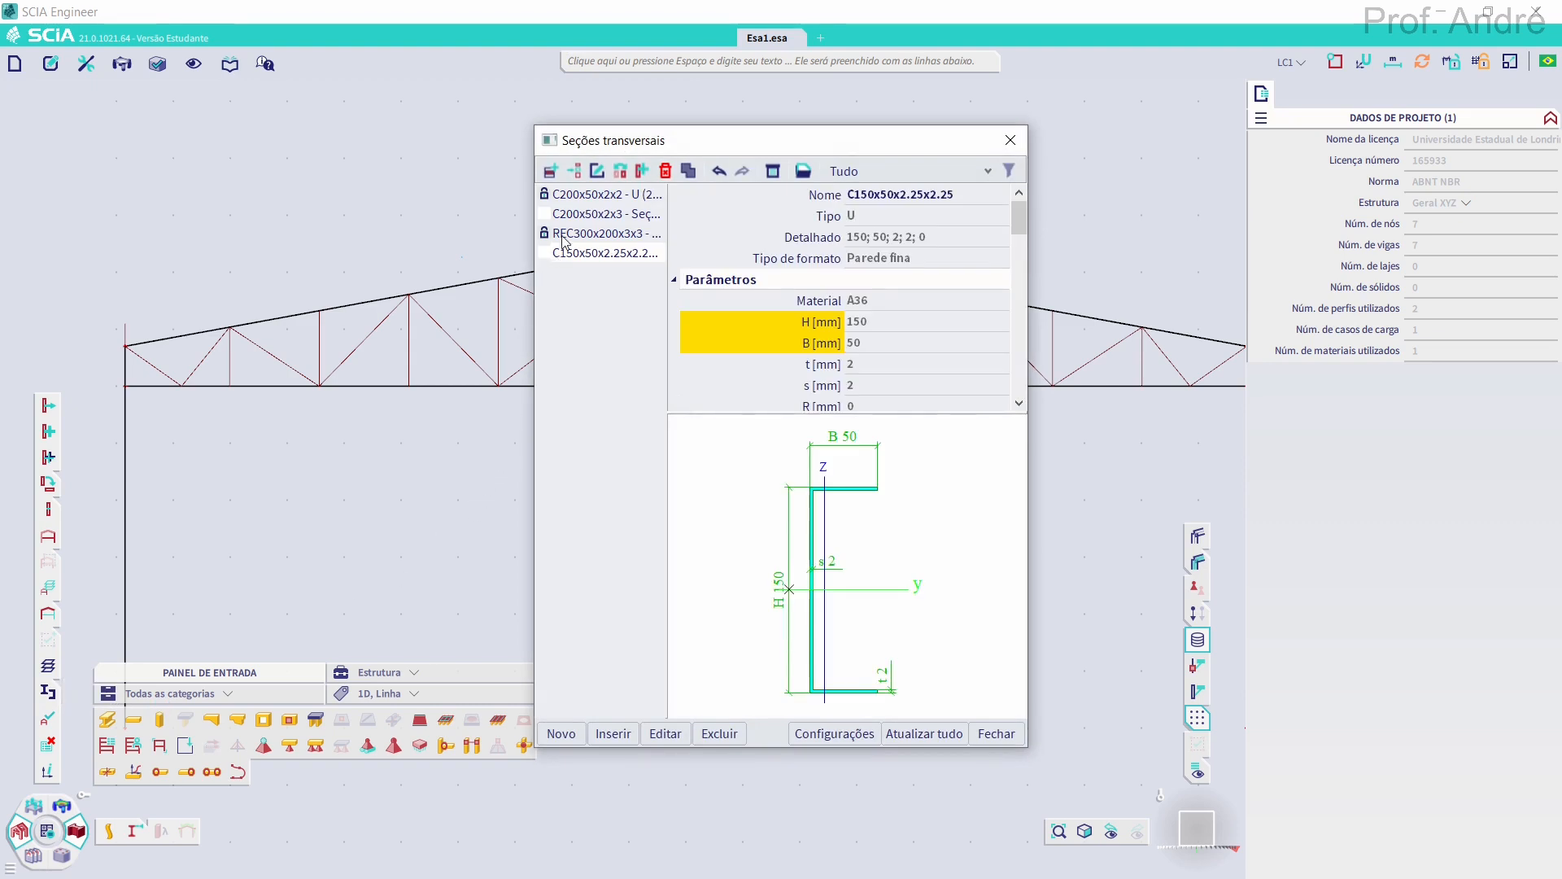
{"action": "left_click", "coordinate": [576, 214]}
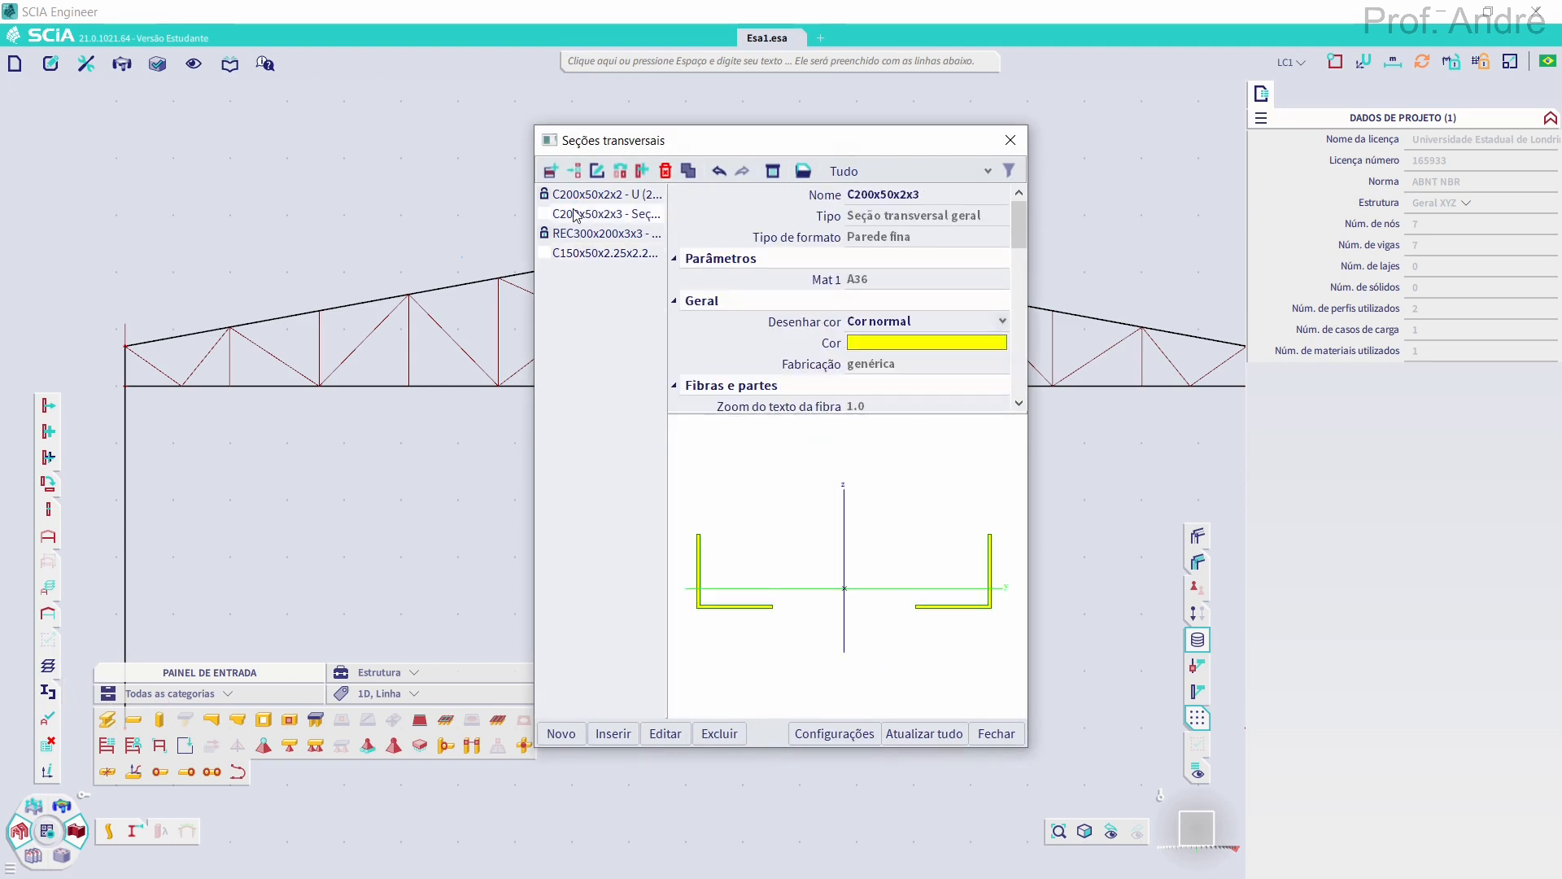
{"action": "left_click", "coordinate": [895, 195]}
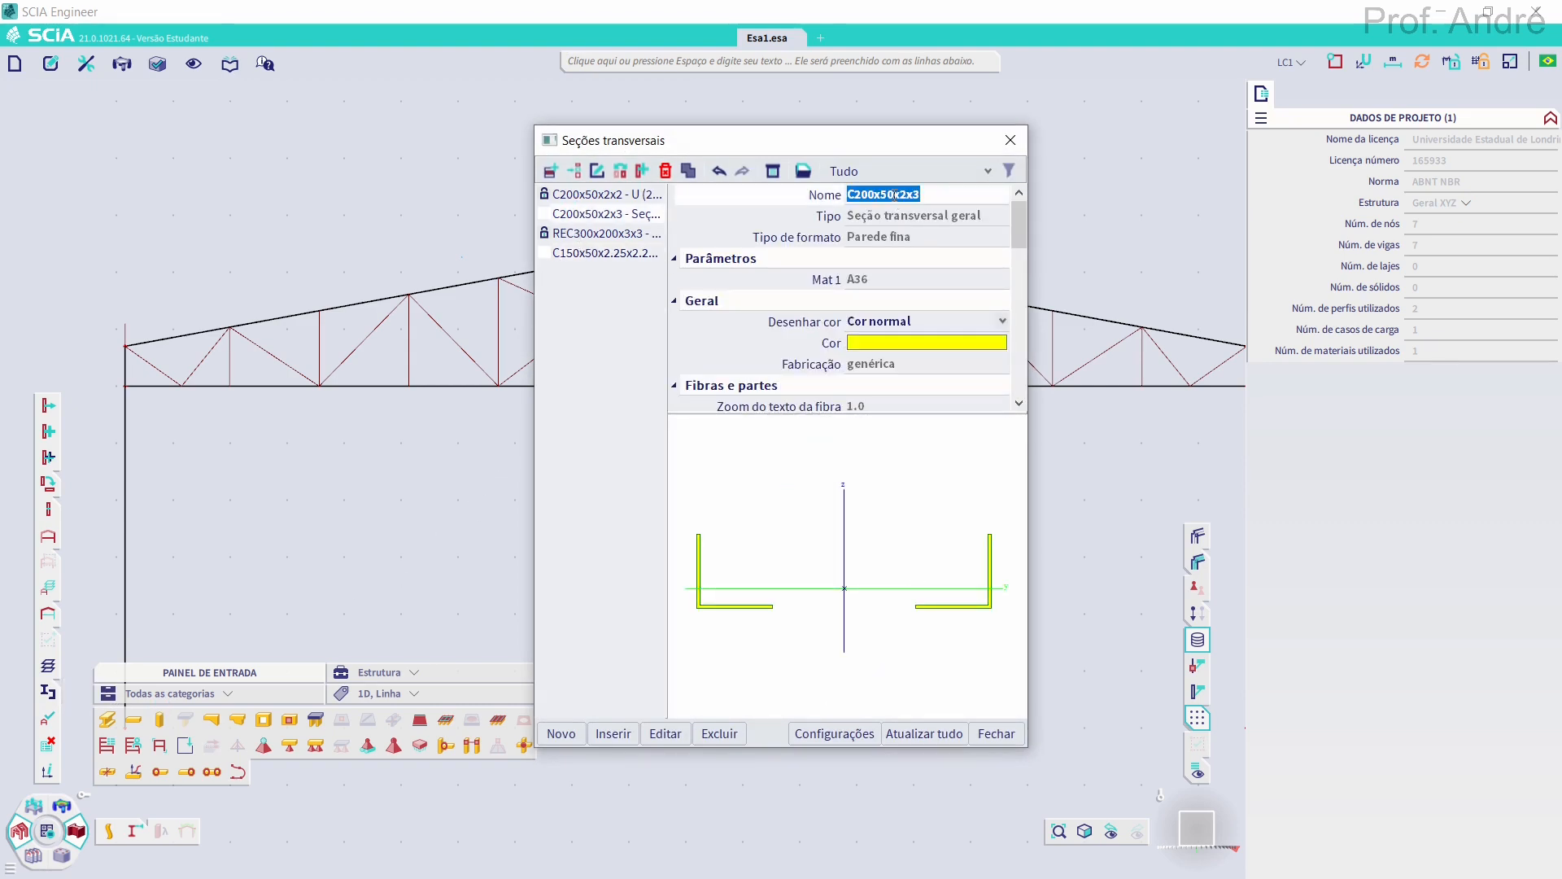
{"action": "type", "text": "2"}
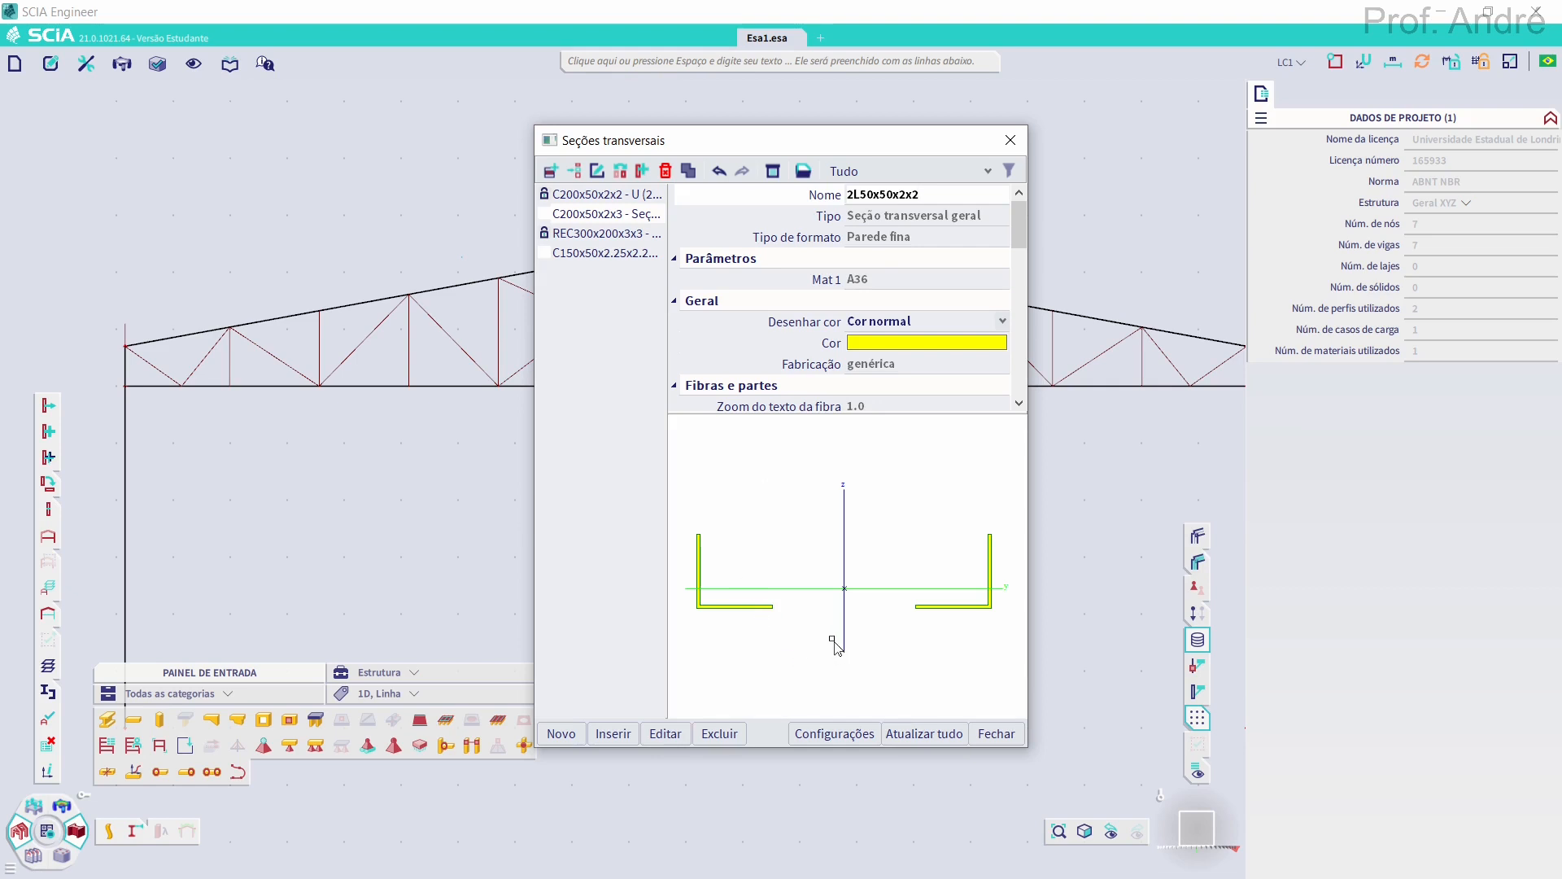
{"action": "left_click", "coordinate": [997, 733]}
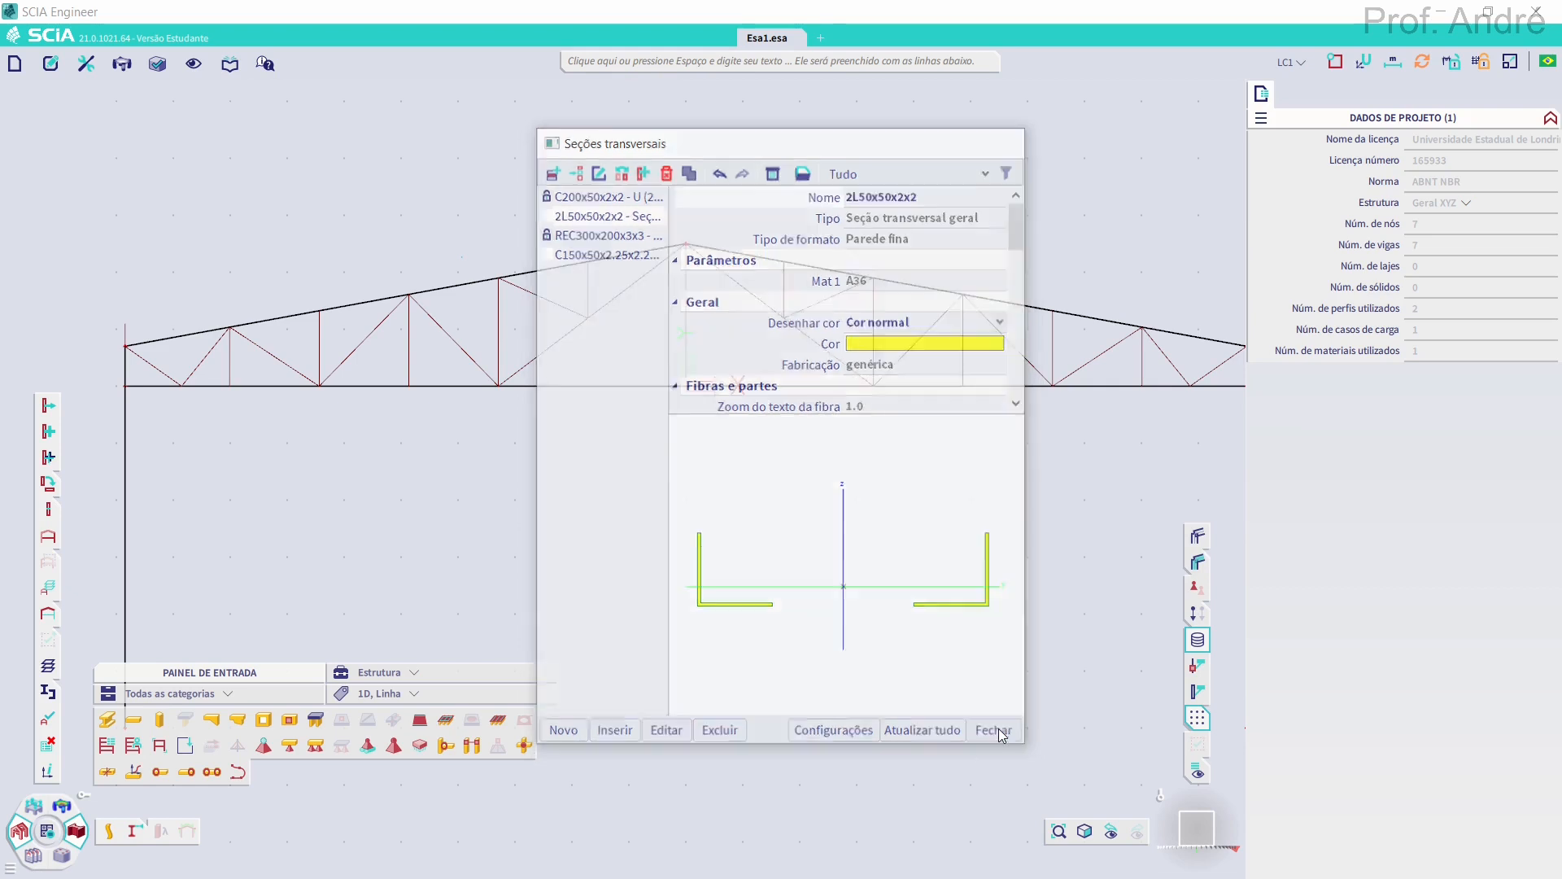
Create members with the 2L50x50x2x2 cross-section and draw the first two web diagonals at the truss's left end
{"action": "left_click", "coordinate": [106, 719]}
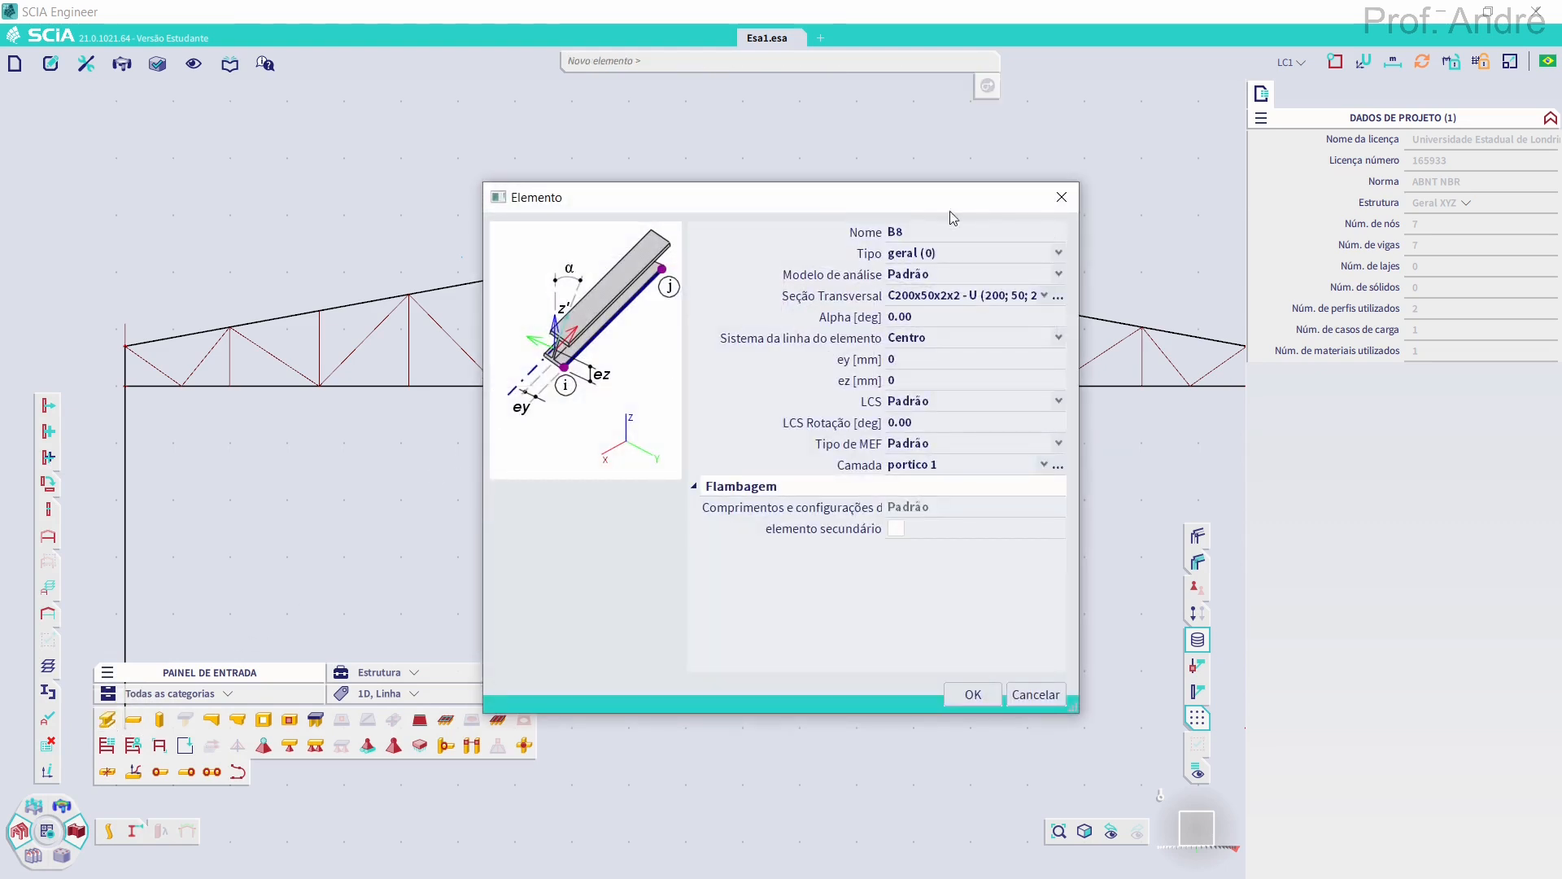
{"action": "left_click", "coordinate": [937, 300]}
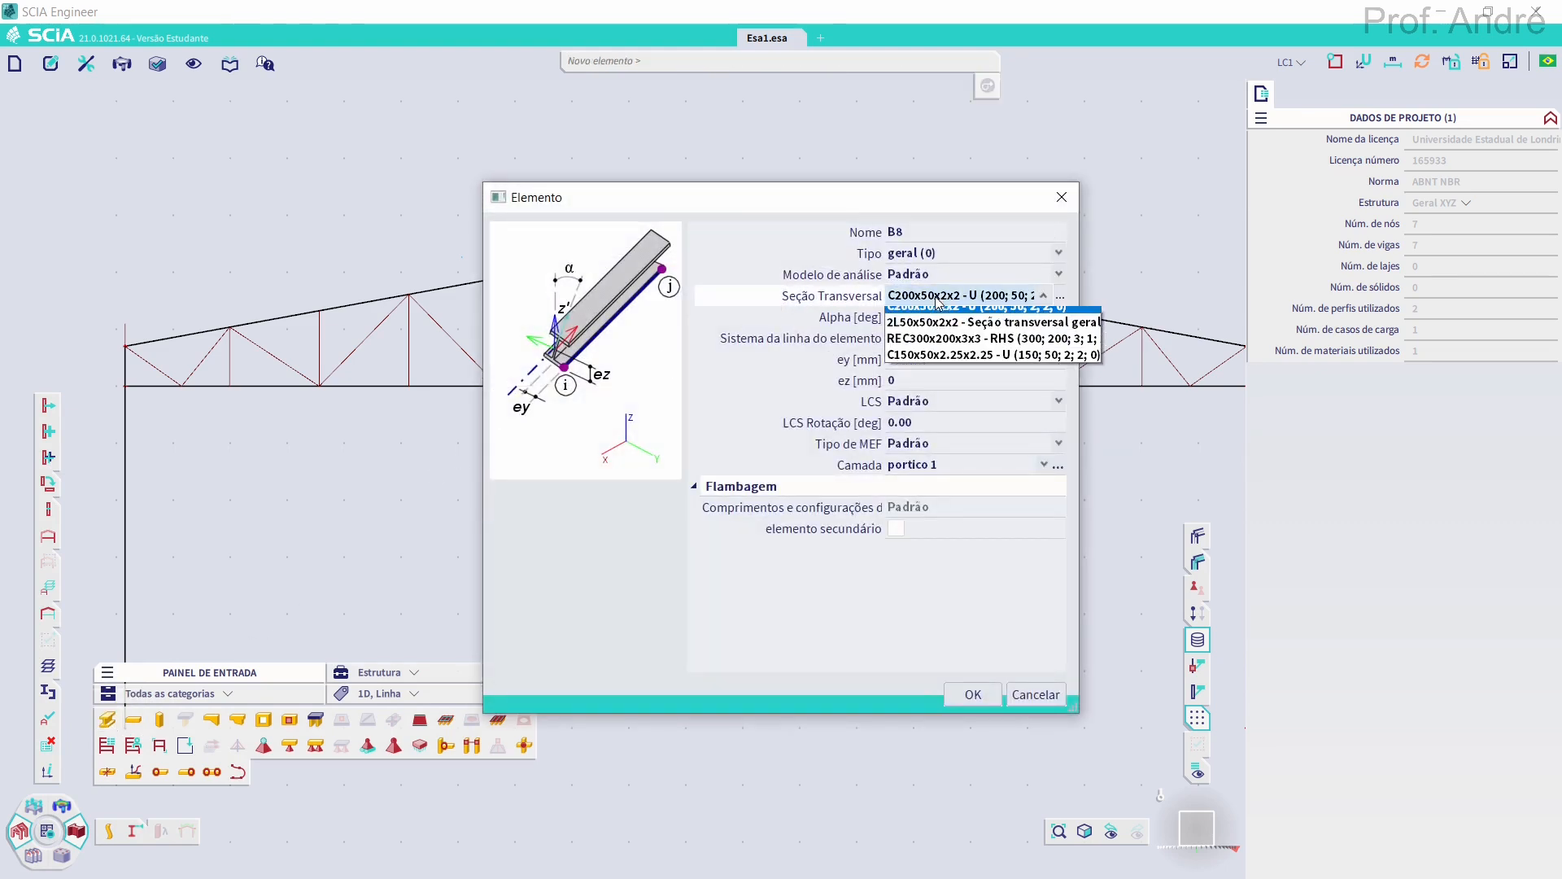
{"action": "left_click", "coordinate": [908, 322]}
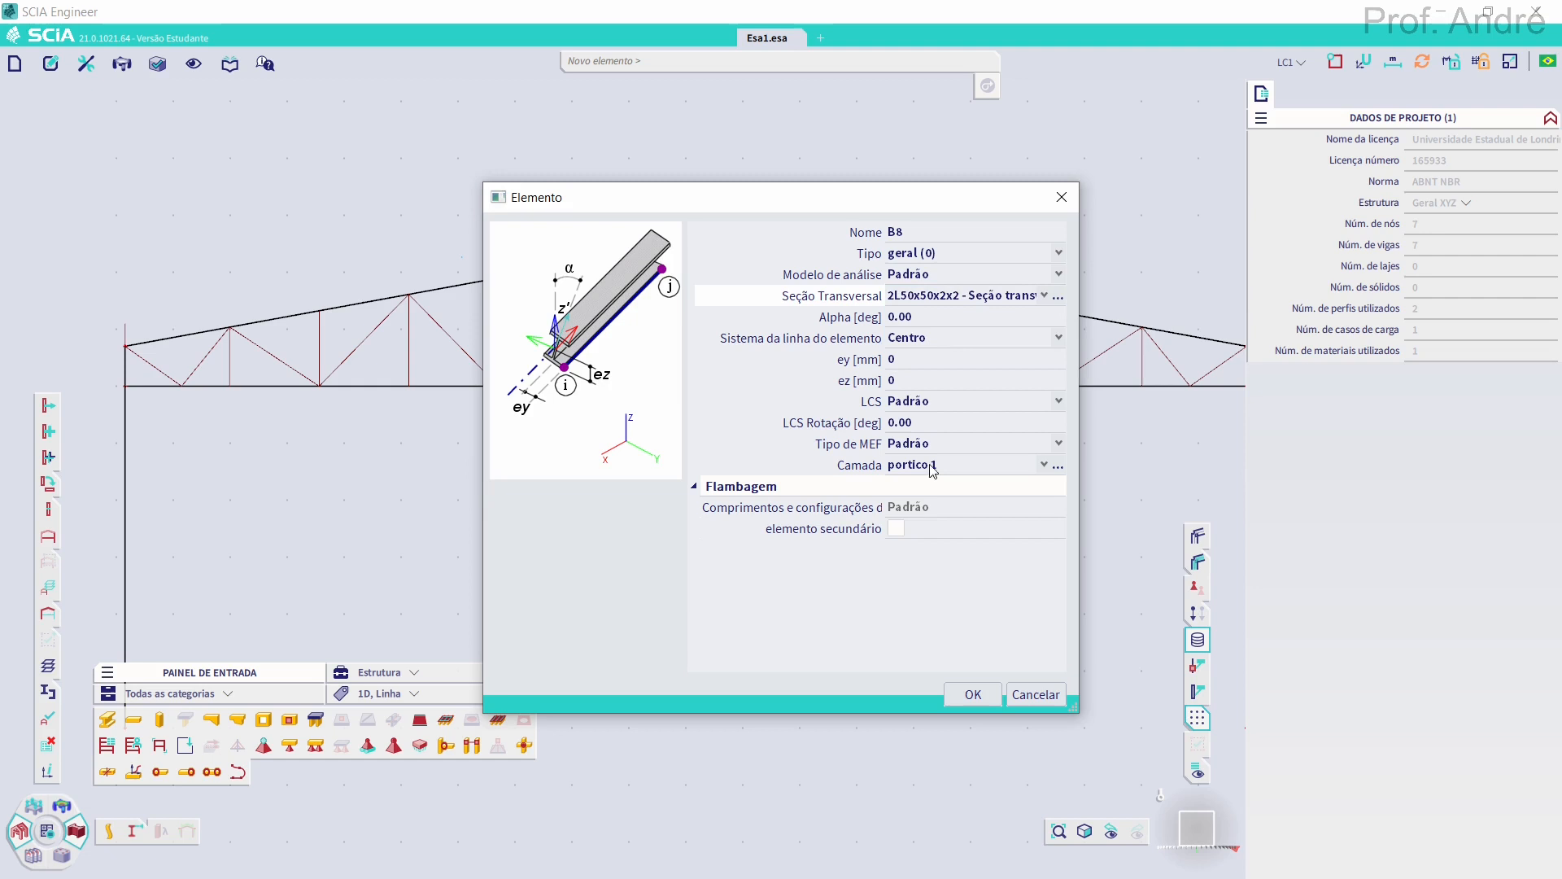
{"action": "left_click", "coordinate": [973, 694]}
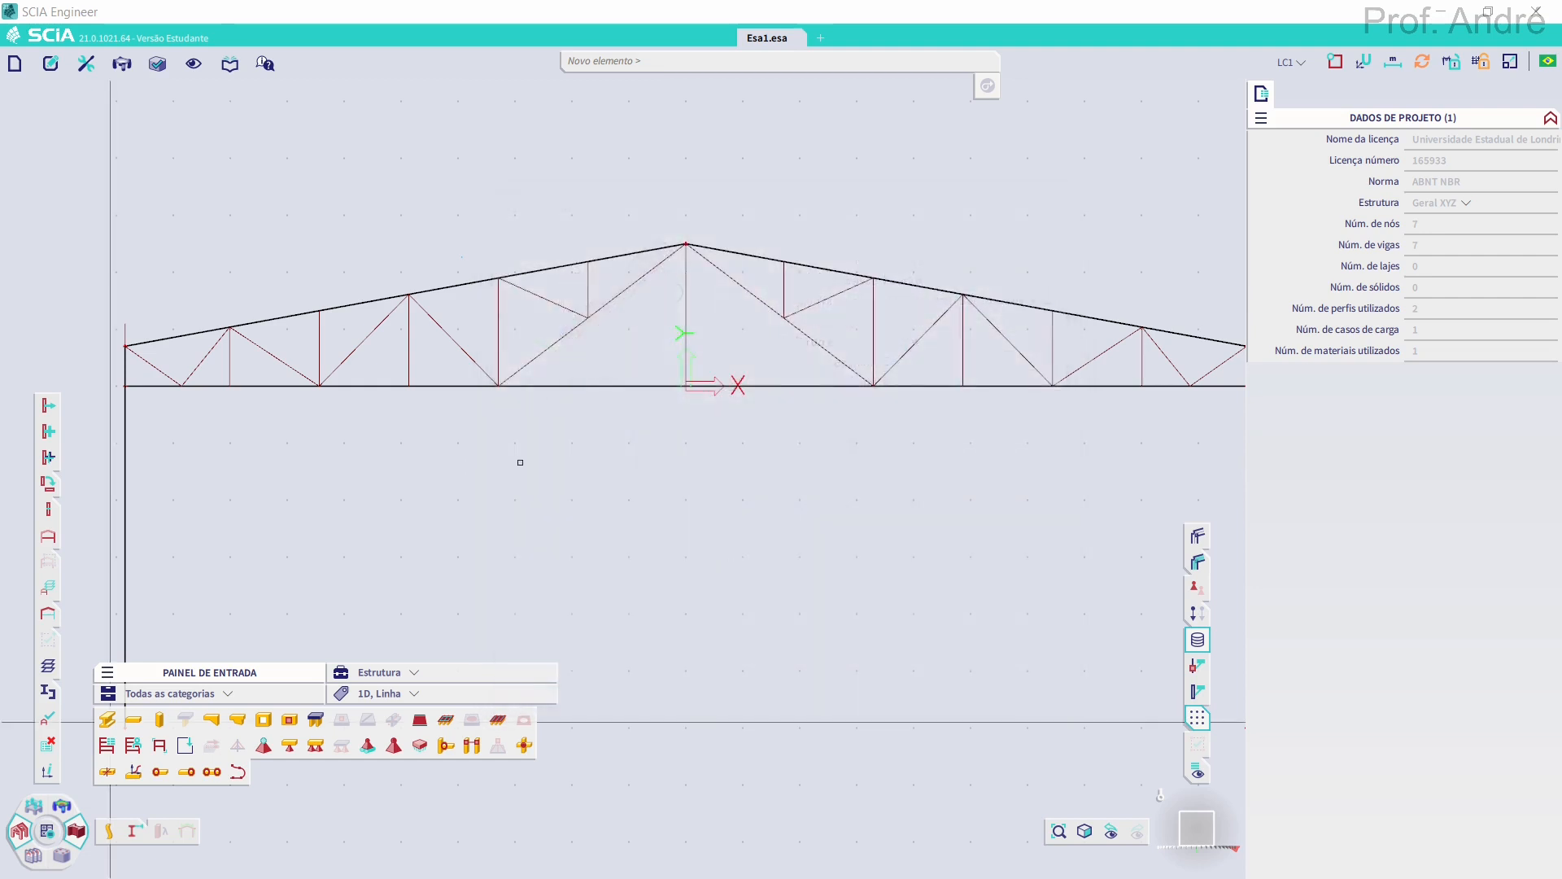
{"action": "left_click", "coordinate": [126, 346]}
{"action": "left_click", "coordinate": [183, 385]}
{"action": "left_click", "coordinate": [231, 328]}
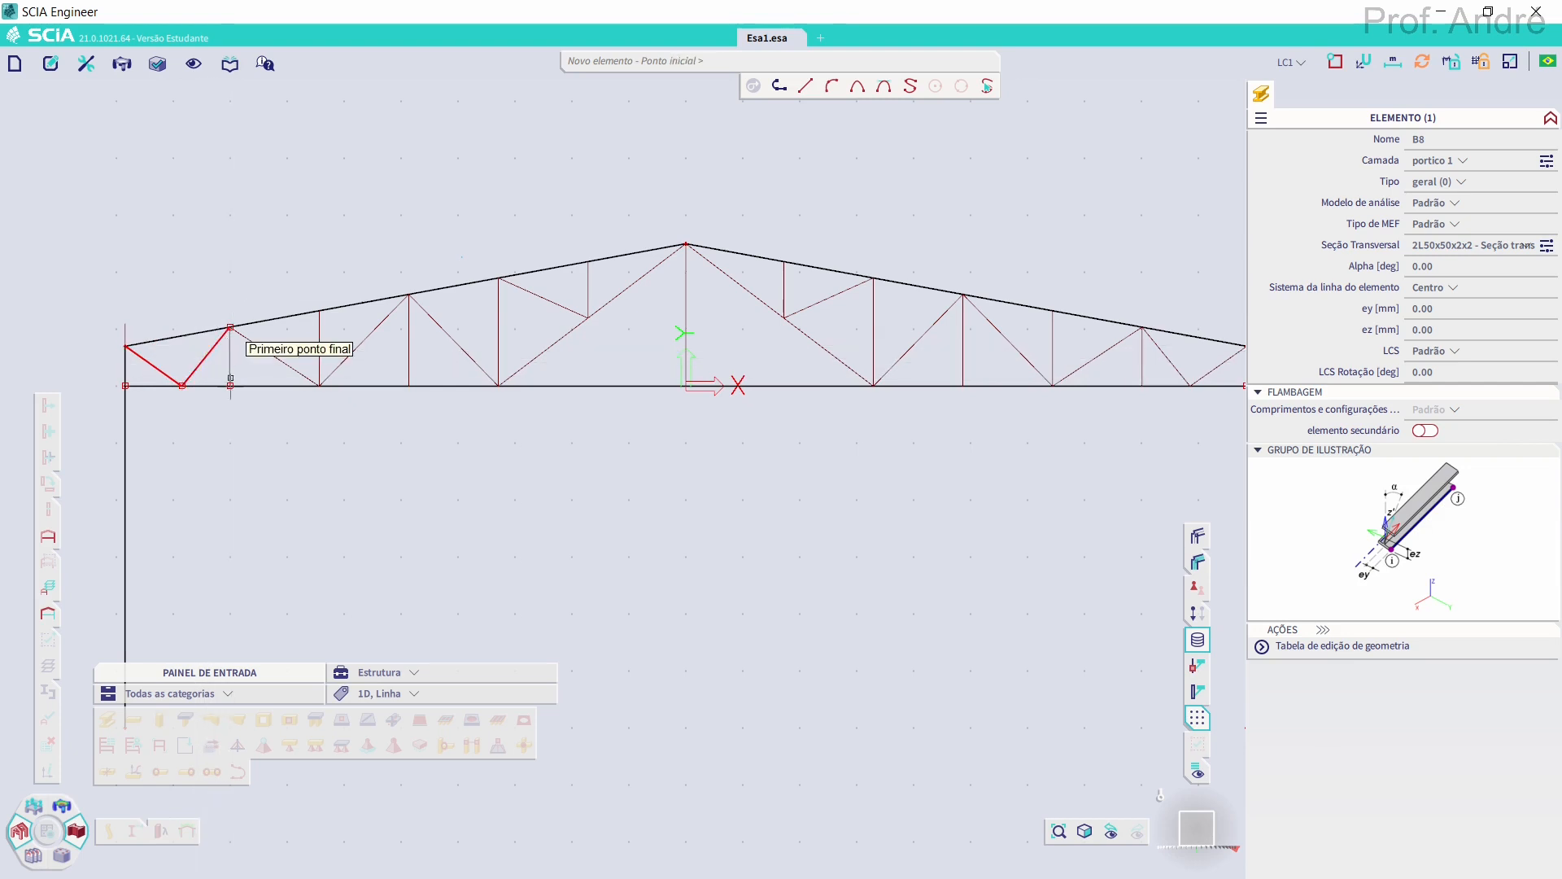
Draw the web verticals and diagonals over the centrelines between the first and second top-chord peaks of the left half
{"action": "left_click", "coordinate": [230, 328]}
{"action": "left_click", "coordinate": [320, 385]}
{"action": "left_click", "coordinate": [319, 310]}
{"action": "left_click", "coordinate": [320, 385]}
{"action": "left_click", "coordinate": [409, 293]}
Draw the vertical at the second top-chord peak, the diagonal descending towards the ridge side and the next full-height vertical
{"action": "left_click", "coordinate": [409, 294]}
{"action": "left_click", "coordinate": [409, 384]}
{"action": "left_click", "coordinate": [409, 294]}
{"action": "left_click", "coordinate": [499, 385]}
{"action": "left_click", "coordinate": [499, 385]}
{"action": "left_click", "coordinate": [499, 278]}
Draw the short diagonal and short vertical left of the ridge, plus the long diagonal from the bottom chord to the ridge
{"action": "left_click", "coordinate": [498, 277]}
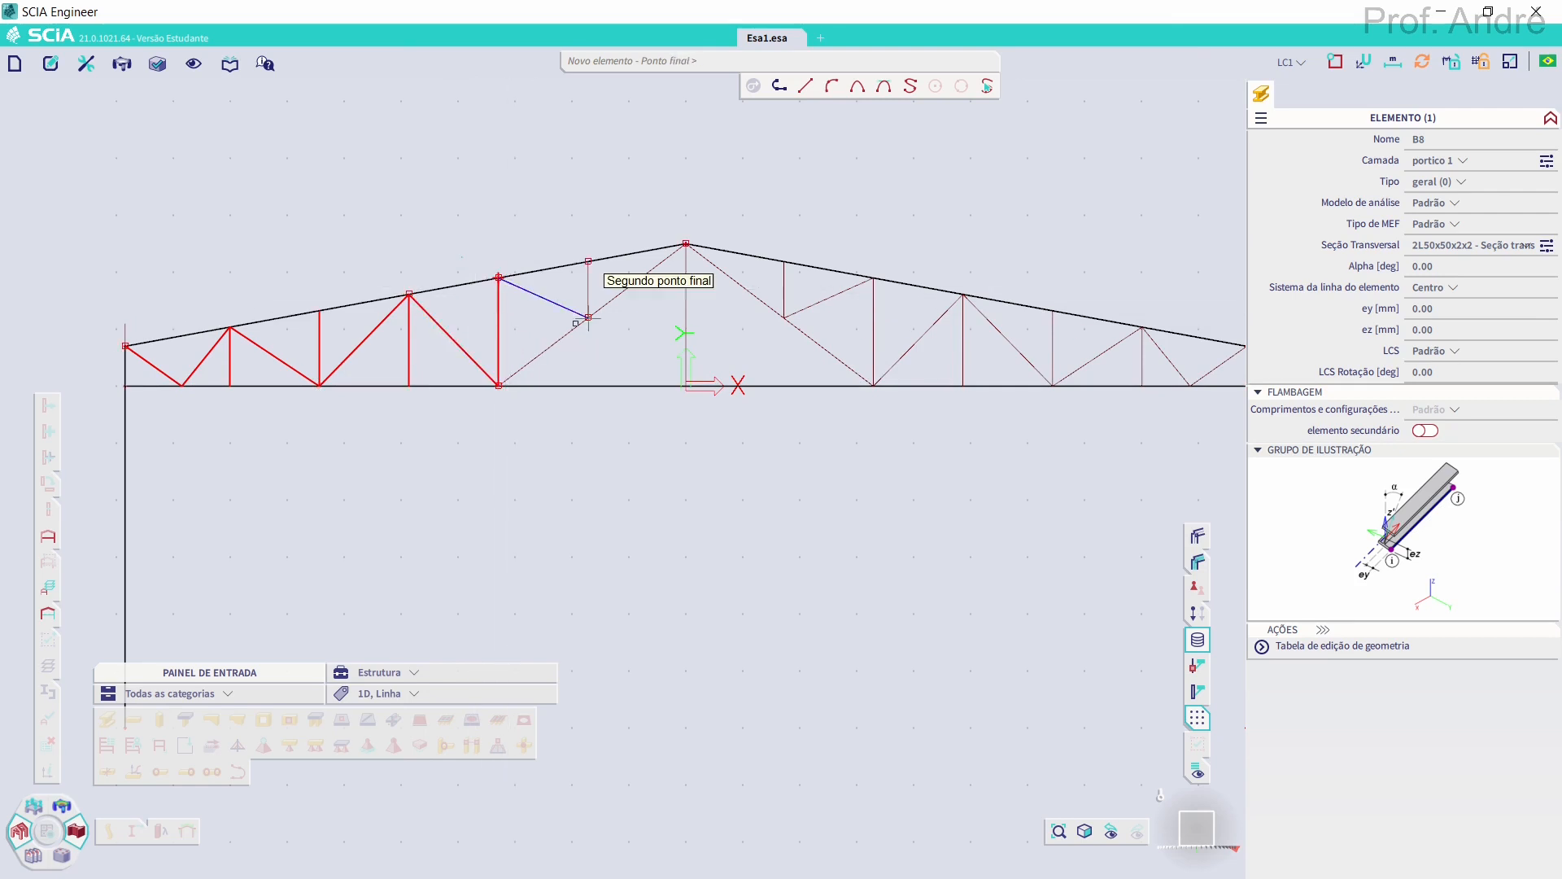
{"action": "left_click", "coordinate": [589, 316]}
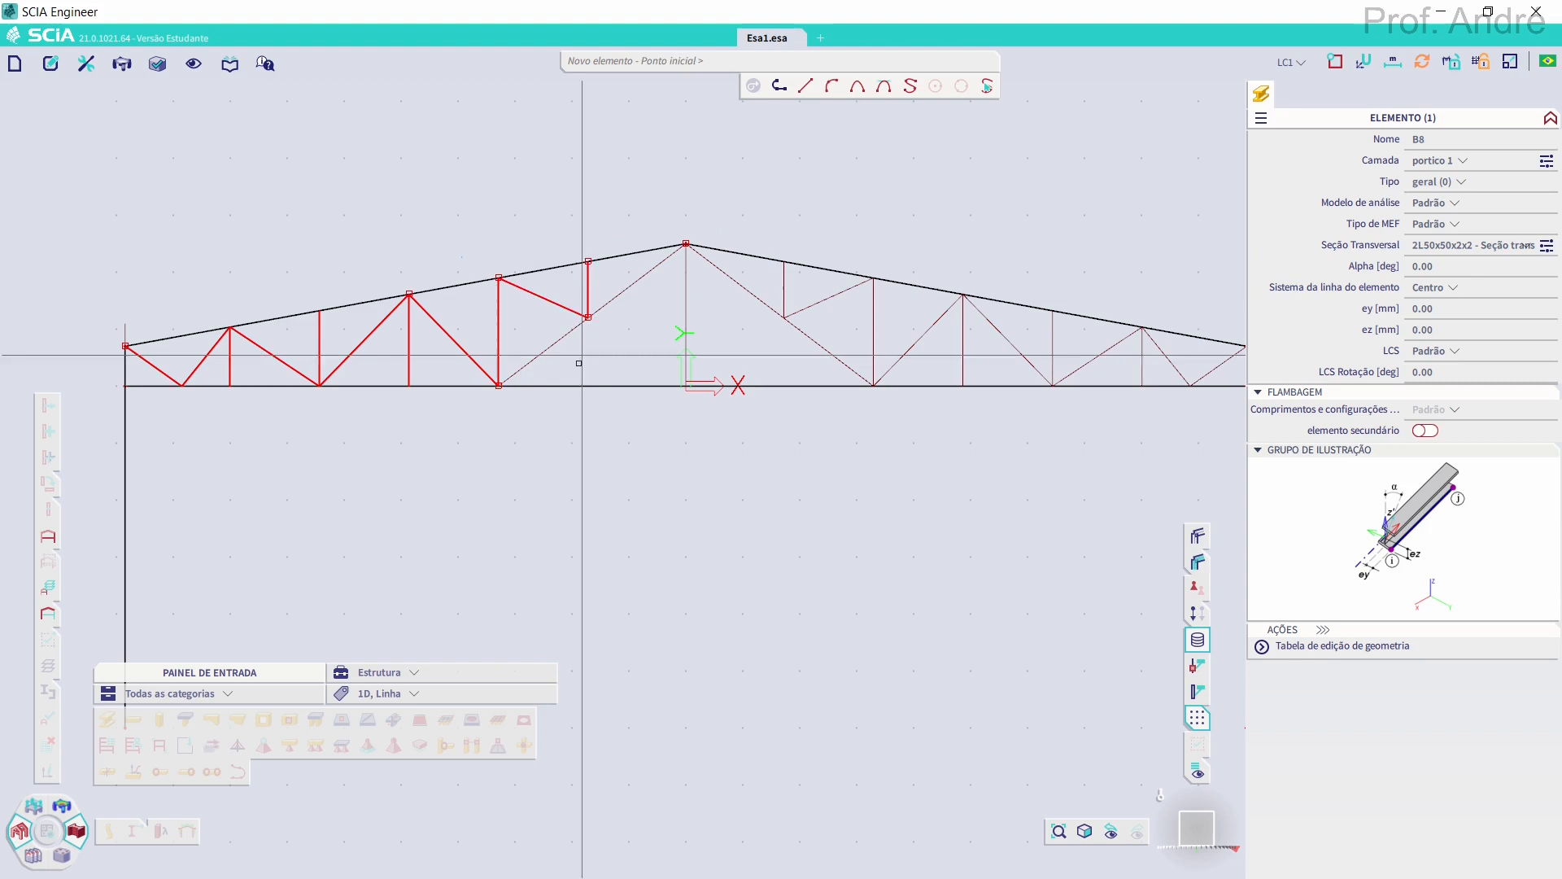
{"action": "left_click", "coordinate": [499, 385]}
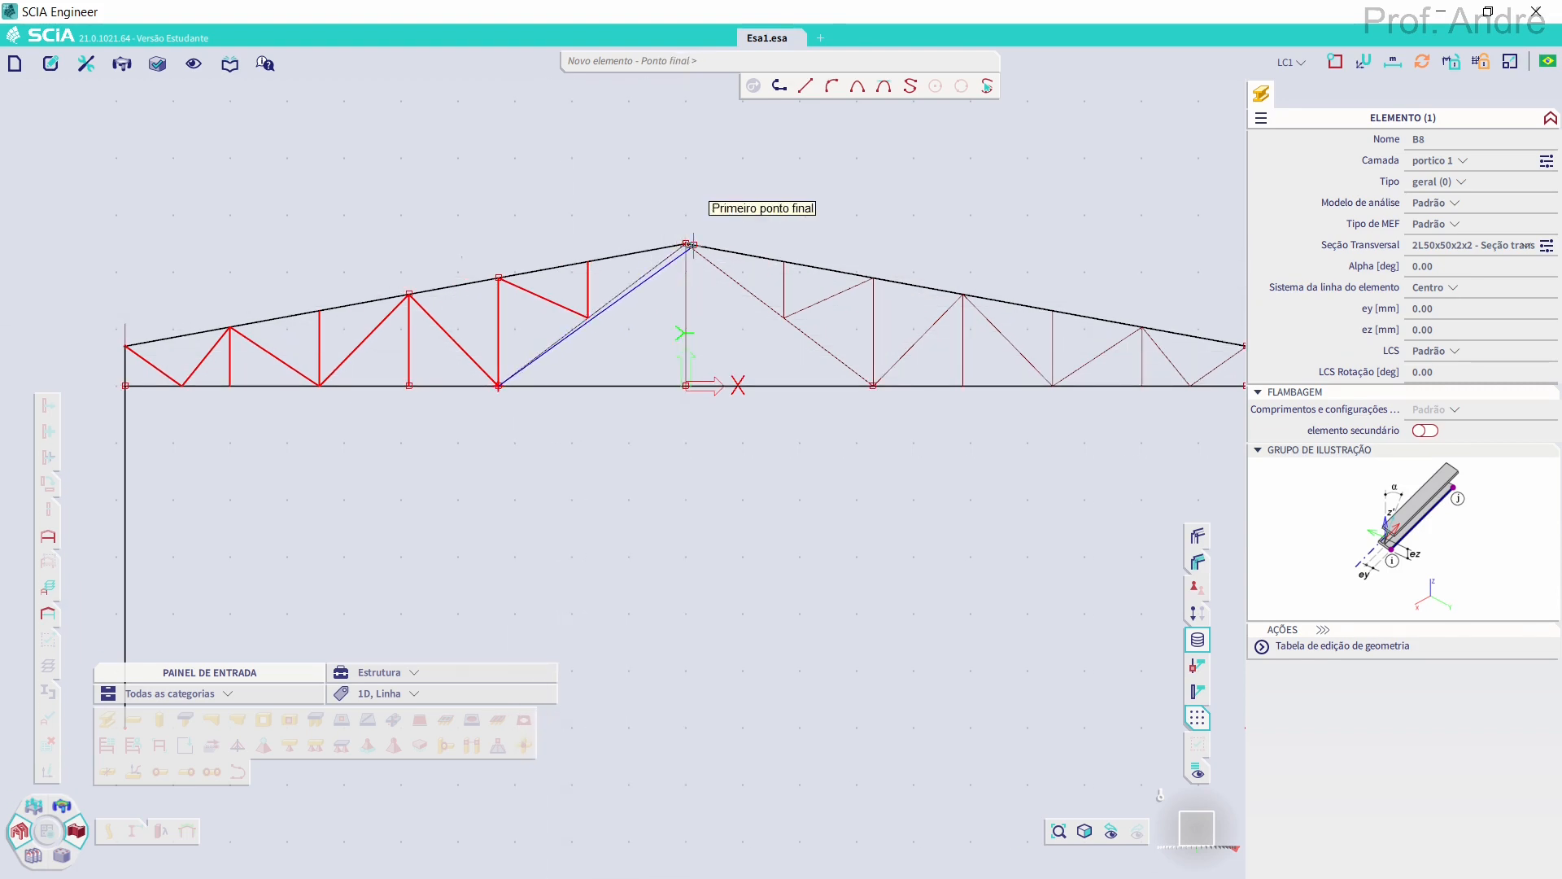
{"action": "scroll", "coordinate": [686, 242], "scroll_direction": "up", "scroll_amount": 4}
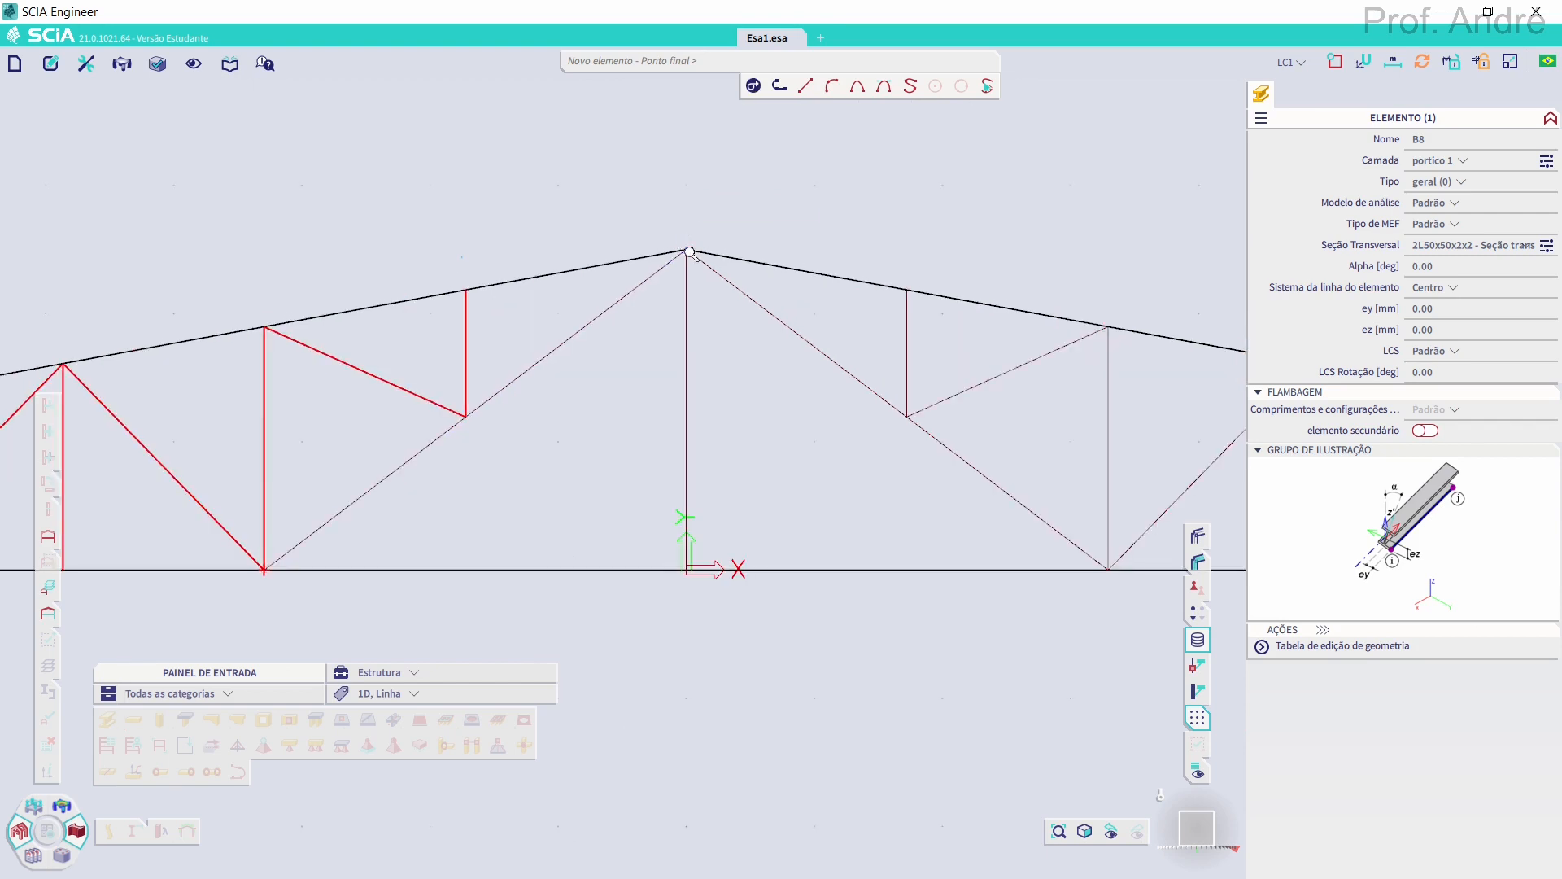
{"action": "scroll", "coordinate": [691, 252], "scroll_direction": "up", "scroll_amount": 3}
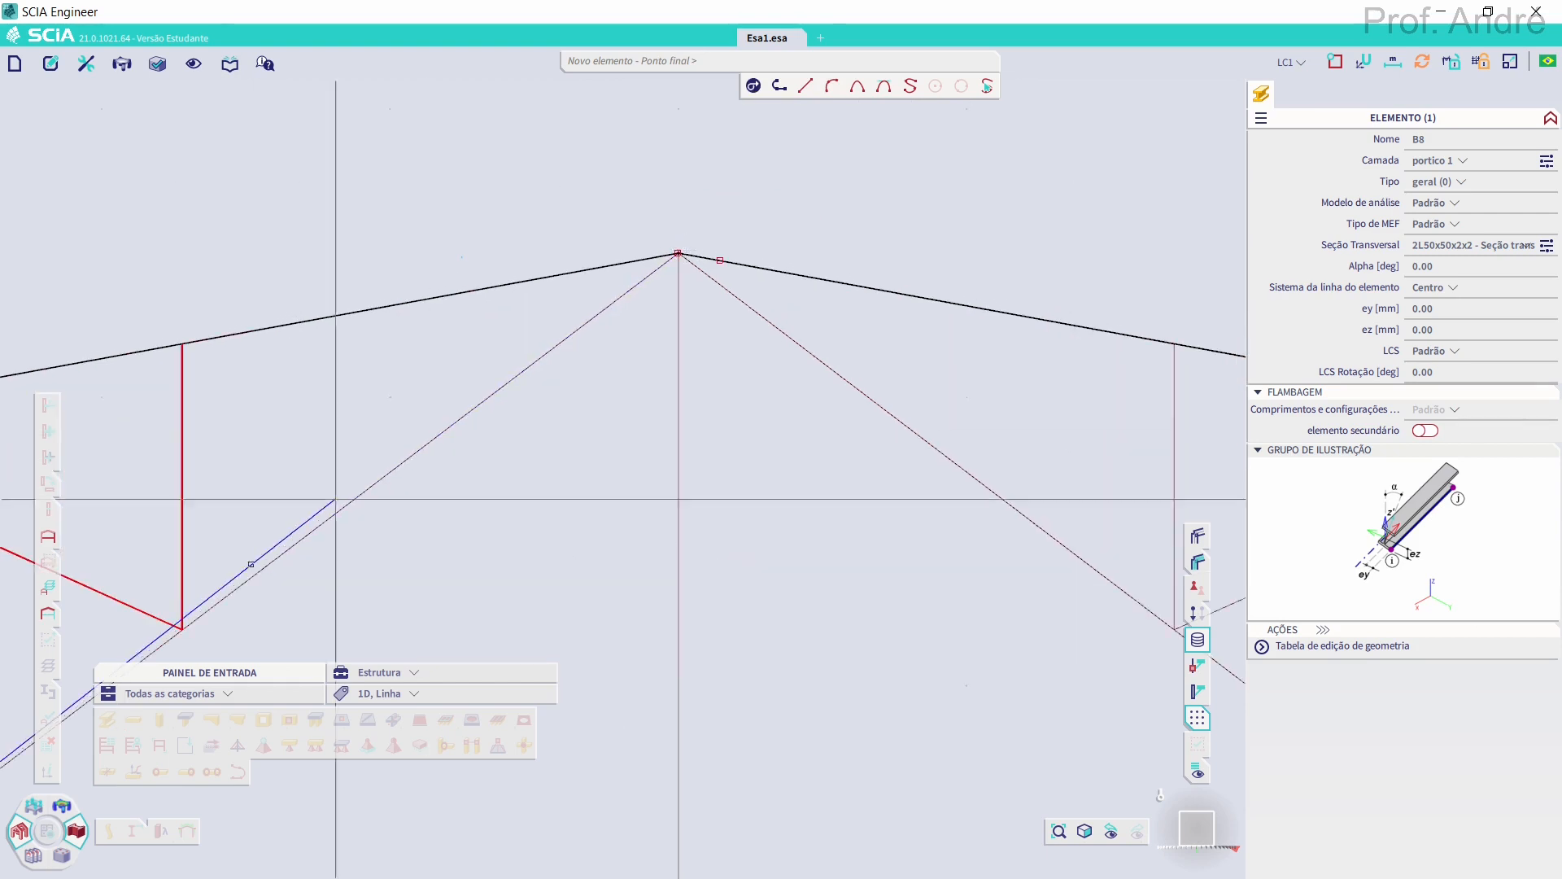
{"action": "left_click", "coordinate": [688, 218]}
{"action": "scroll", "coordinate": [677, 219], "scroll_direction": "down", "scroll_amount": 3}
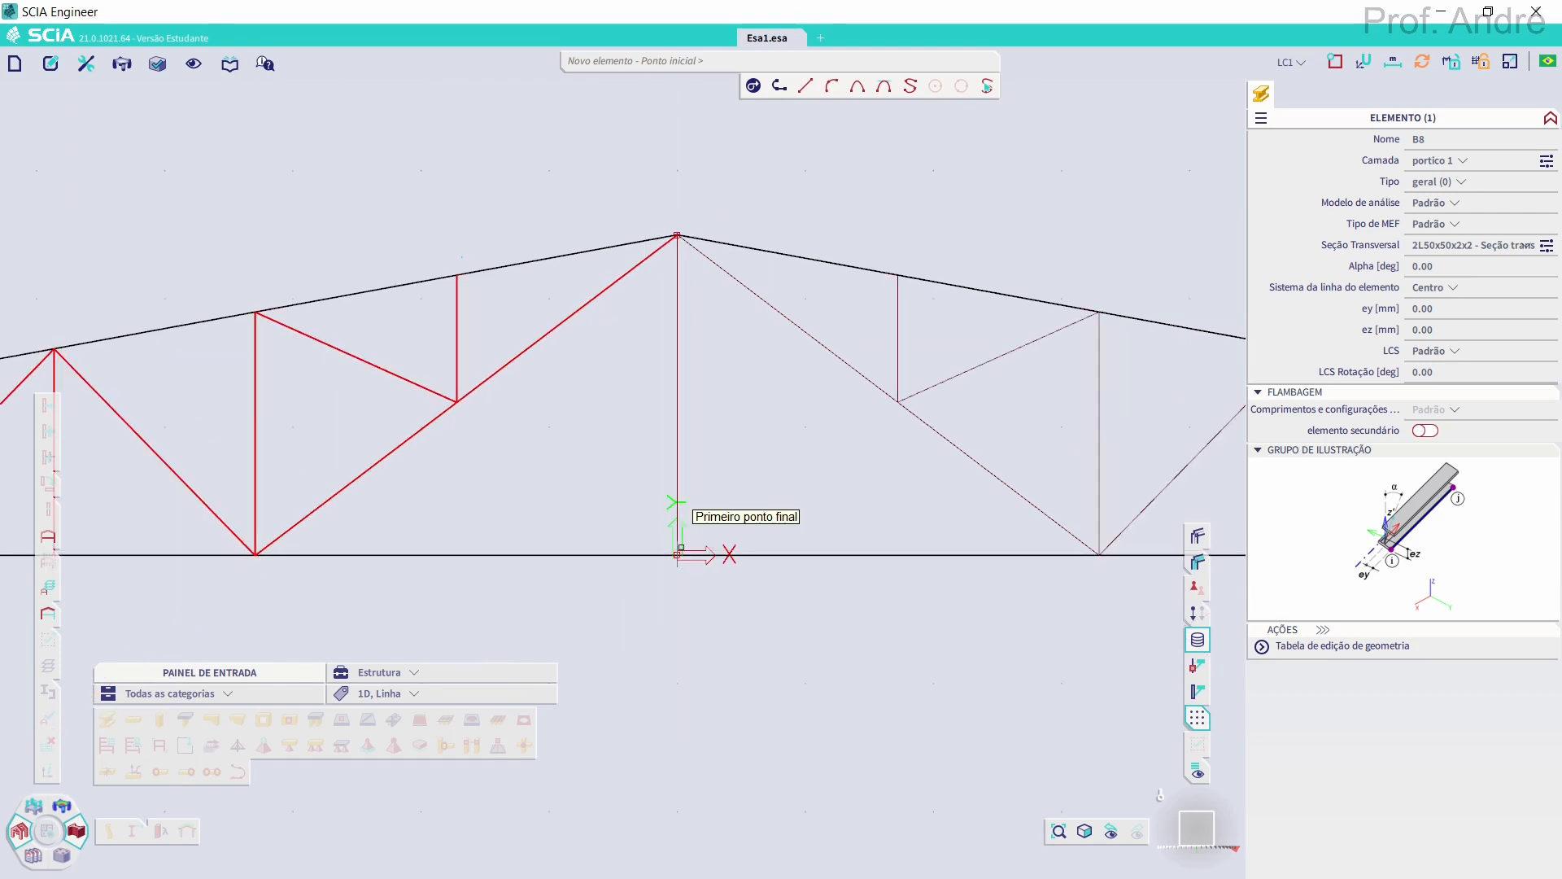
Draw the central vertical member from the middle of the bottom chord up to the ridge
{"action": "left_click", "coordinate": [677, 554]}
{"action": "scroll", "coordinate": [680, 238], "scroll_direction": "up", "scroll_amount": 3}
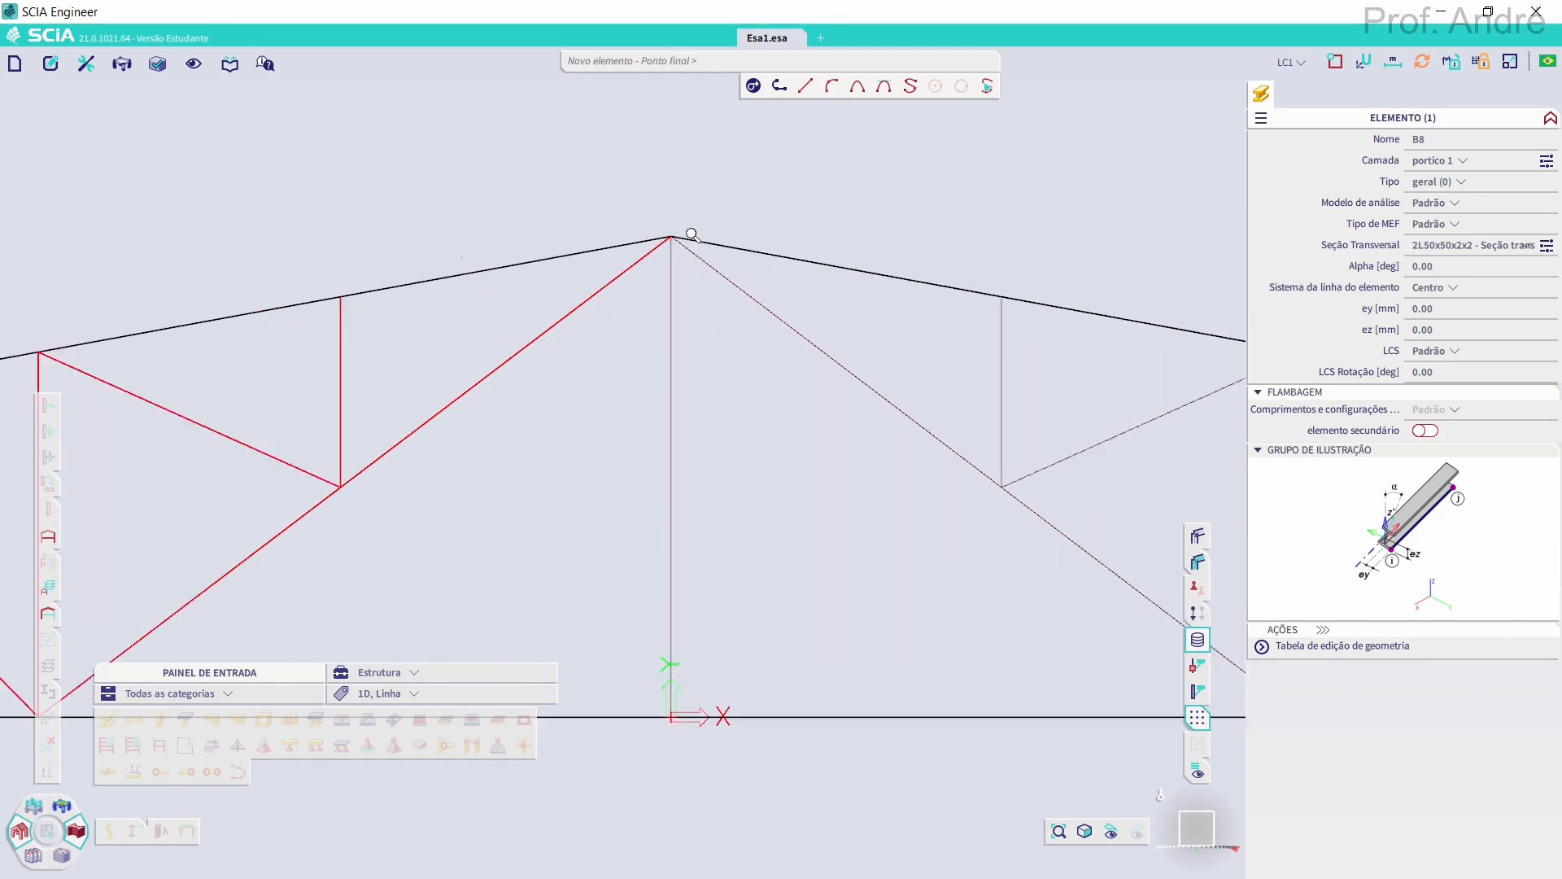
{"action": "left_click", "coordinate": [662, 238]}
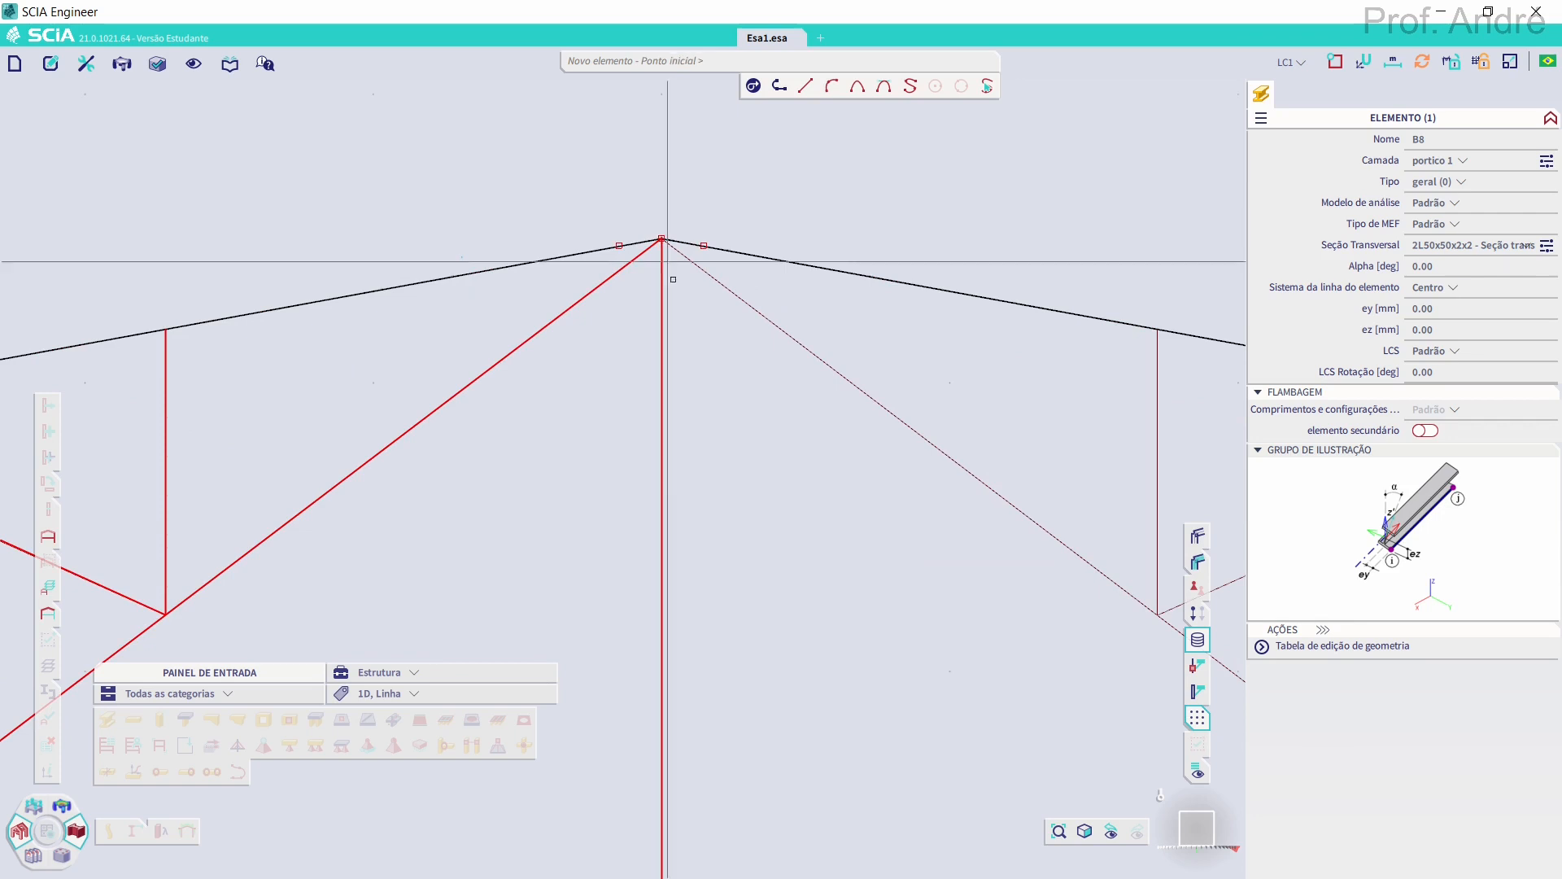
{"action": "scroll", "coordinate": [662, 241], "scroll_direction": "down", "scroll_amount": 3}
{"action": "scroll", "coordinate": [672, 266], "scroll_direction": "up", "scroll_amount": 3}
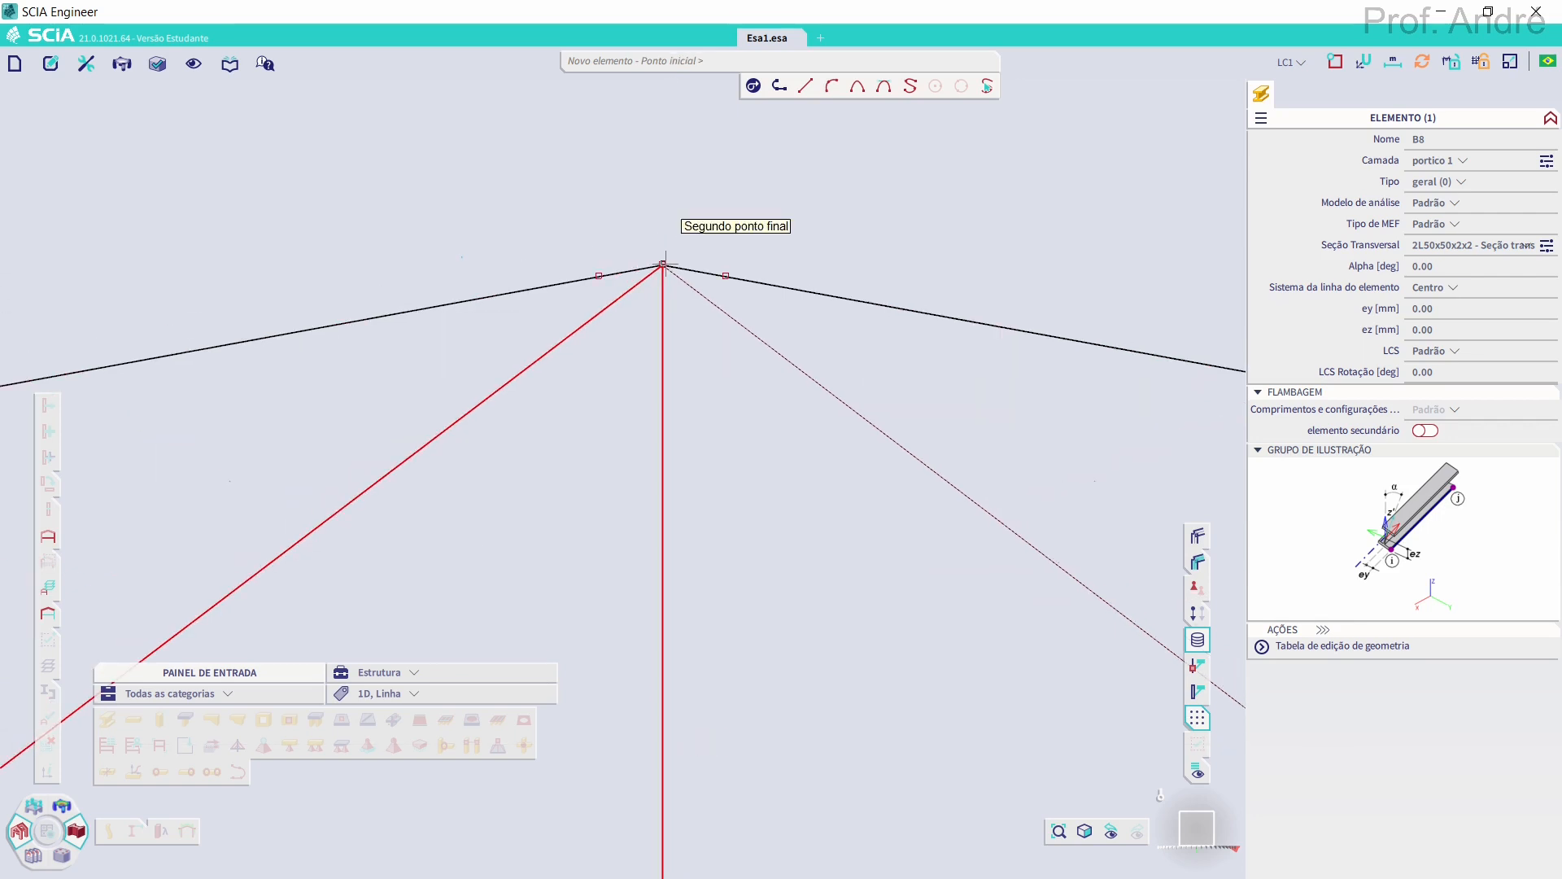
Draw the long diagonal from the ridge down to the bottom chord, plus the short vertical and short diagonal right of the ridge
{"action": "left_click", "coordinate": [663, 263]}
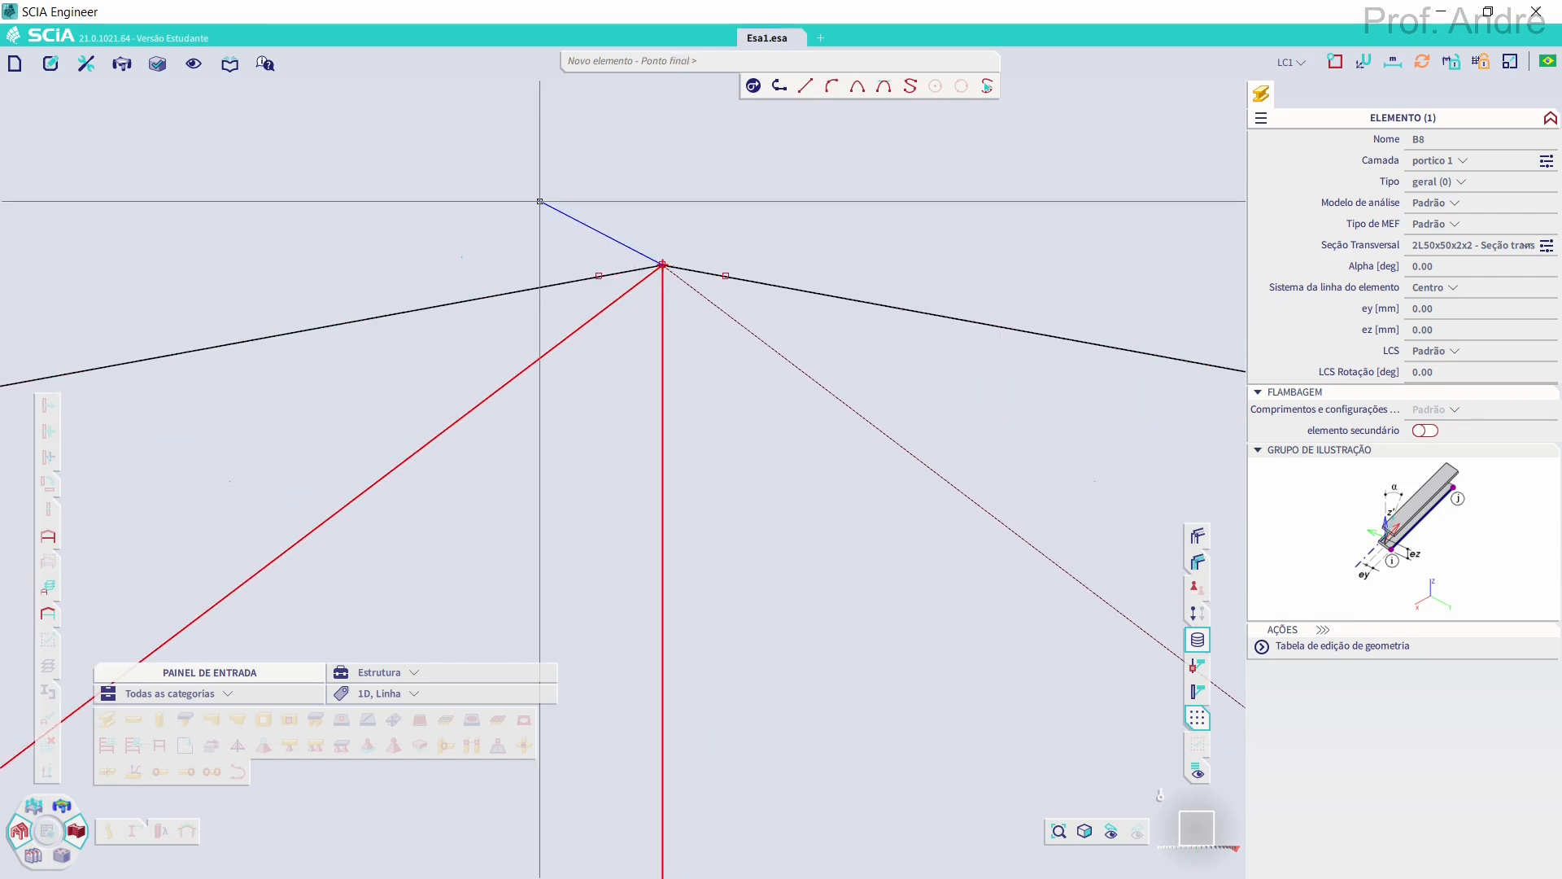
{"action": "scroll", "coordinate": [558, 272], "scroll_direction": "down", "scroll_amount": 3}
{"action": "scroll", "coordinate": [587, 393], "scroll_direction": "down", "scroll_amount": 3}
{"action": "left_click", "coordinate": [870, 545]}
{"action": "left_click", "coordinate": [735, 359]}
{"action": "left_click", "coordinate": [735, 445]}
{"action": "left_click", "coordinate": [870, 384]}
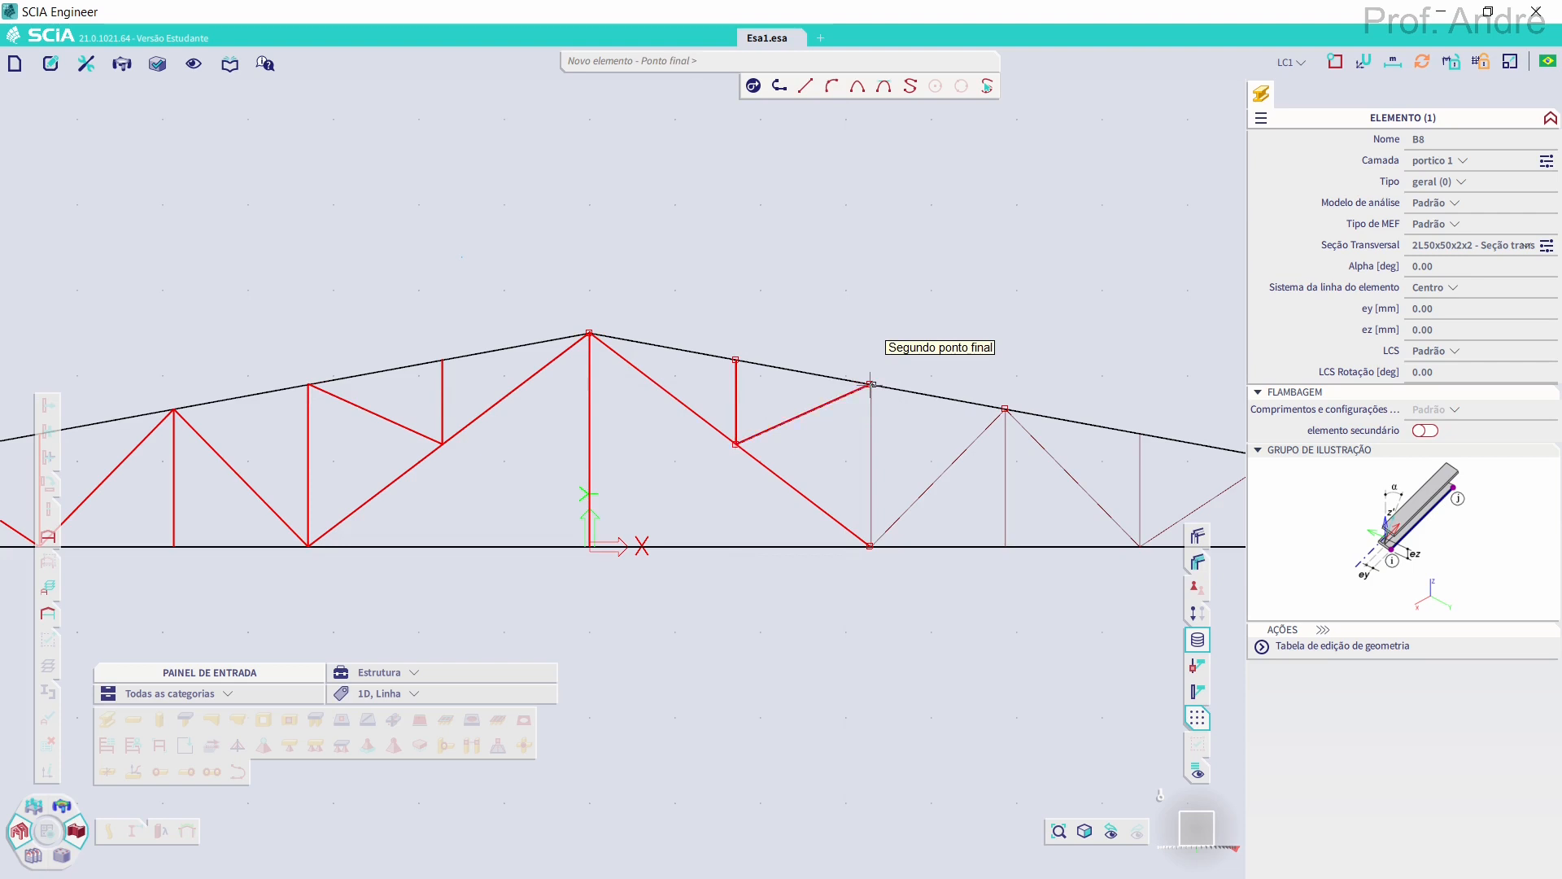
Draw the full-height vertical right of the ridge and the diagonal rising from its foot to the next top-chord peak
{"action": "left_click", "coordinate": [869, 384]}
{"action": "left_click", "coordinate": [869, 546]}
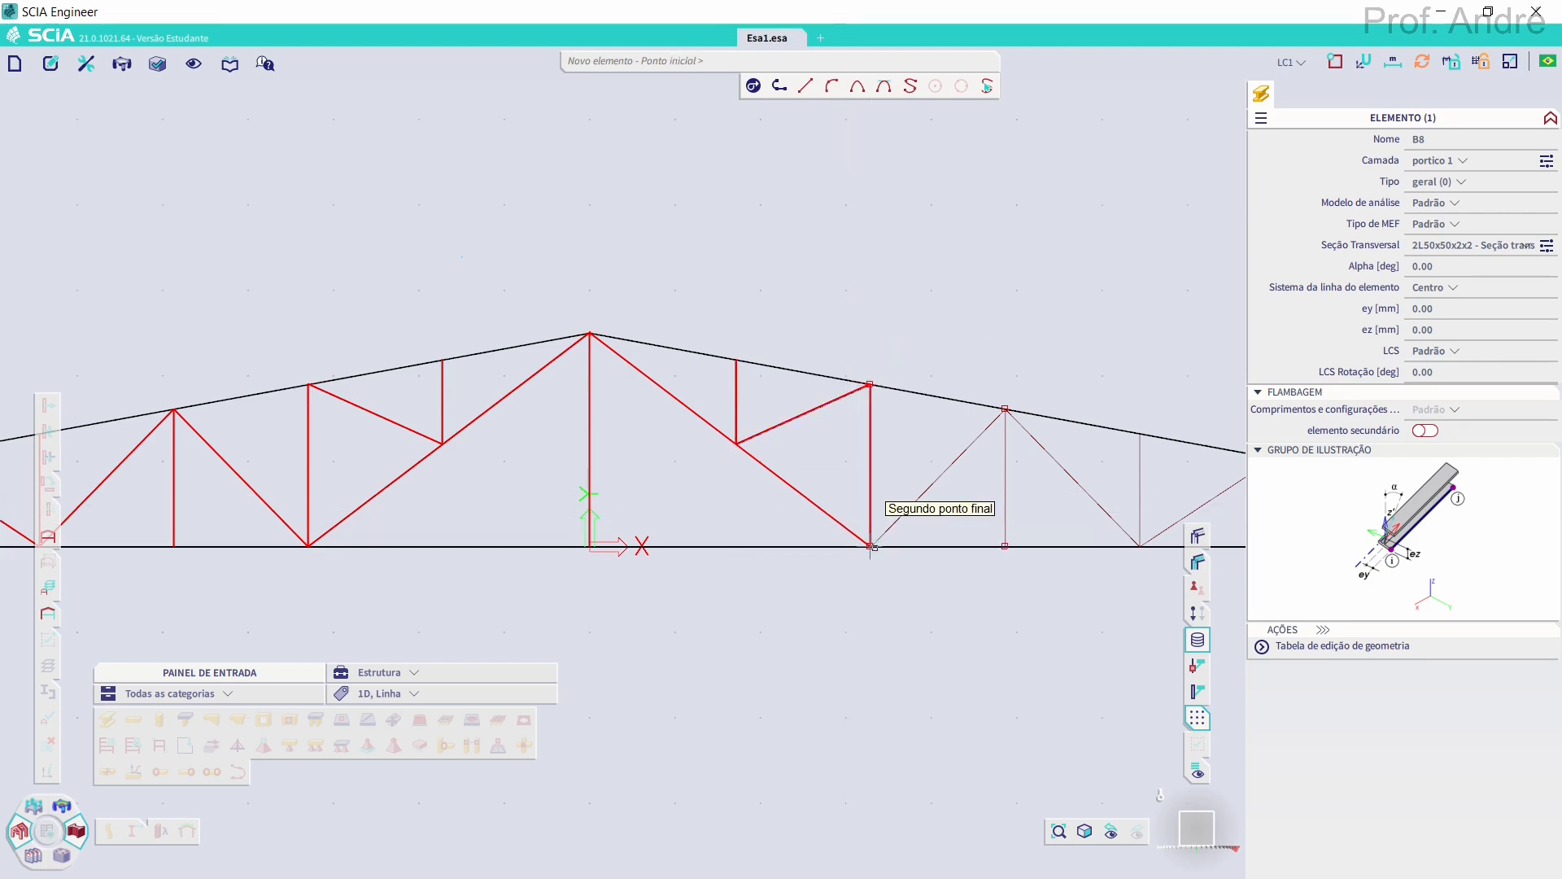
{"action": "left_click", "coordinate": [869, 545]}
{"action": "left_click", "coordinate": [1005, 409]}
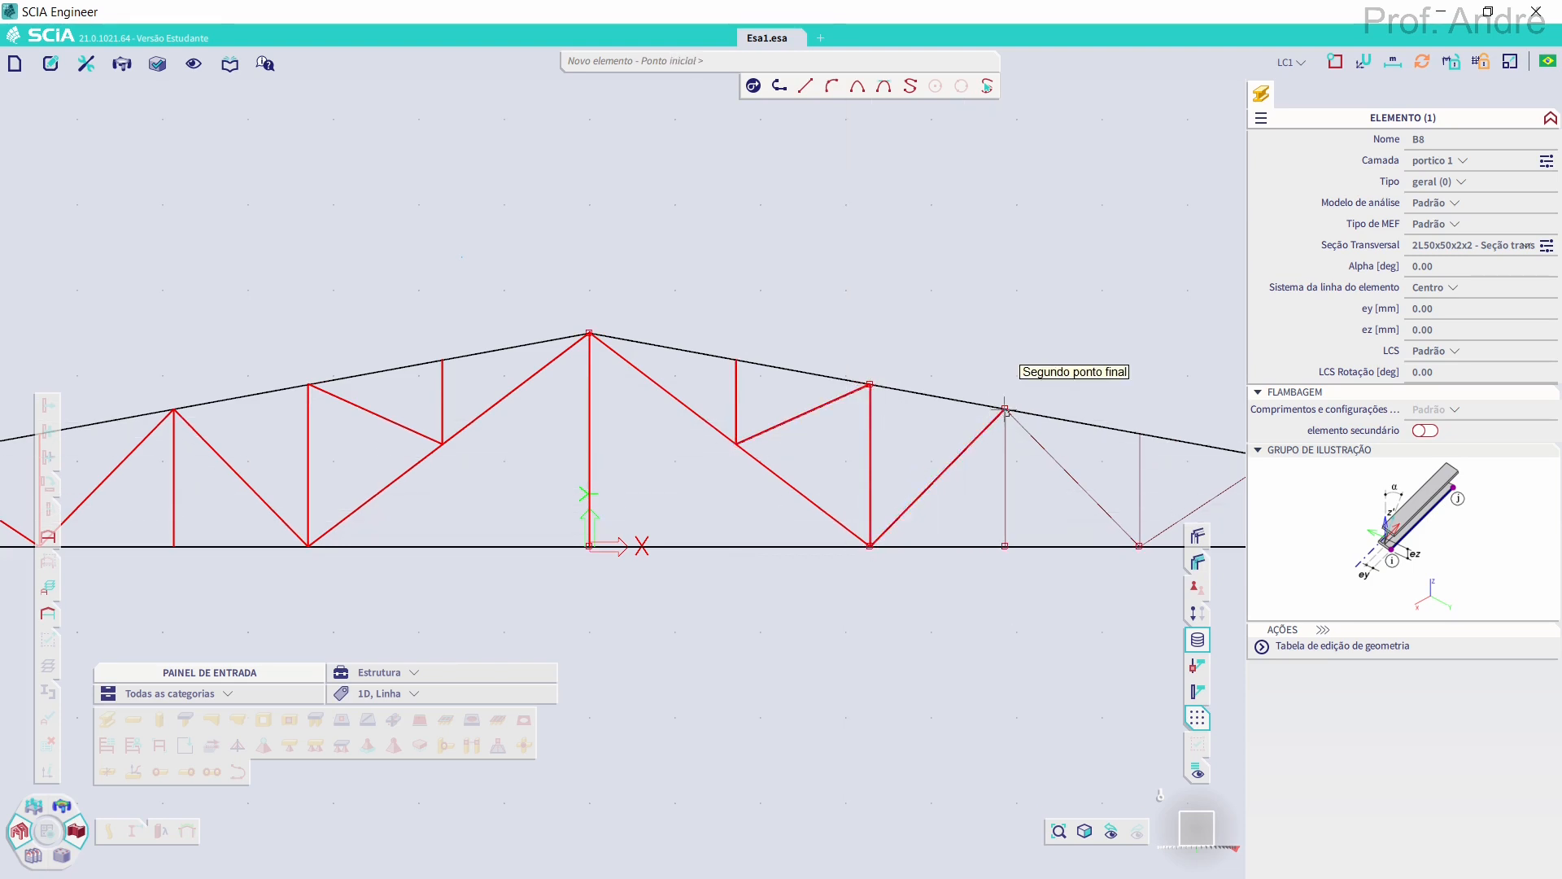
Draw the vertical at that right-half peak, the diagonal descending from it to the bottom chord and the following vertical
{"action": "left_click", "coordinate": [1004, 545]}
{"action": "left_click", "coordinate": [1006, 408]}
{"action": "left_click", "coordinate": [1139, 545]}
{"action": "left_click", "coordinate": [1139, 545]}
{"action": "left_click", "coordinate": [1139, 434]}
Draw the remaining web diagonals and vertical over the centrelines up to the right column, and end member input
{"action": "middle_click_drag", "start_coordinate": [1111, 323], "coordinate": [711, 290]}
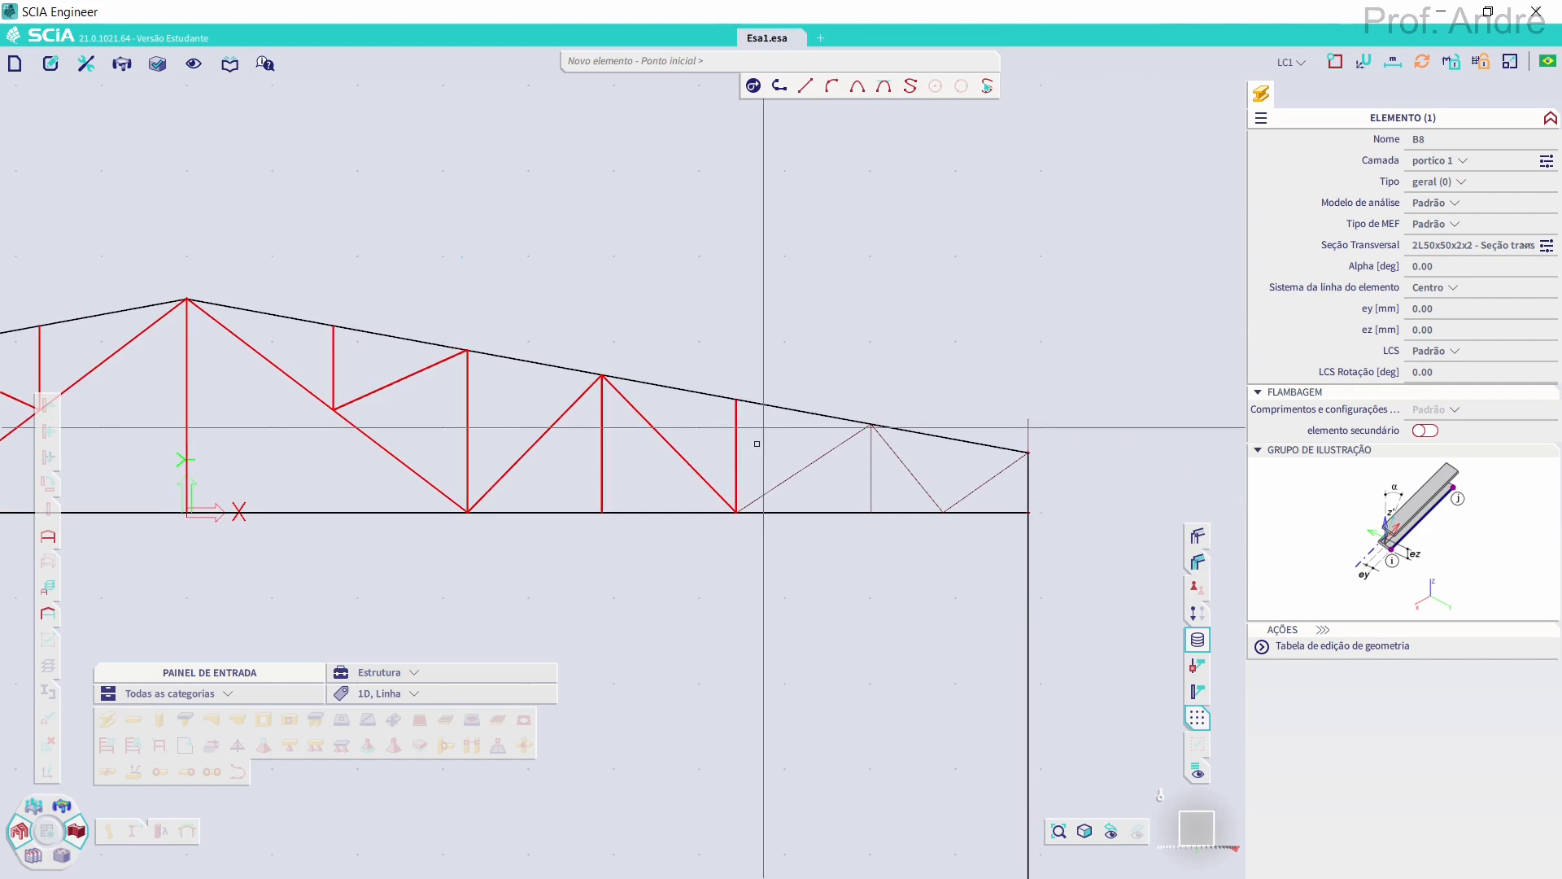
{"action": "left_click", "coordinate": [736, 511]}
{"action": "left_click", "coordinate": [871, 424]}
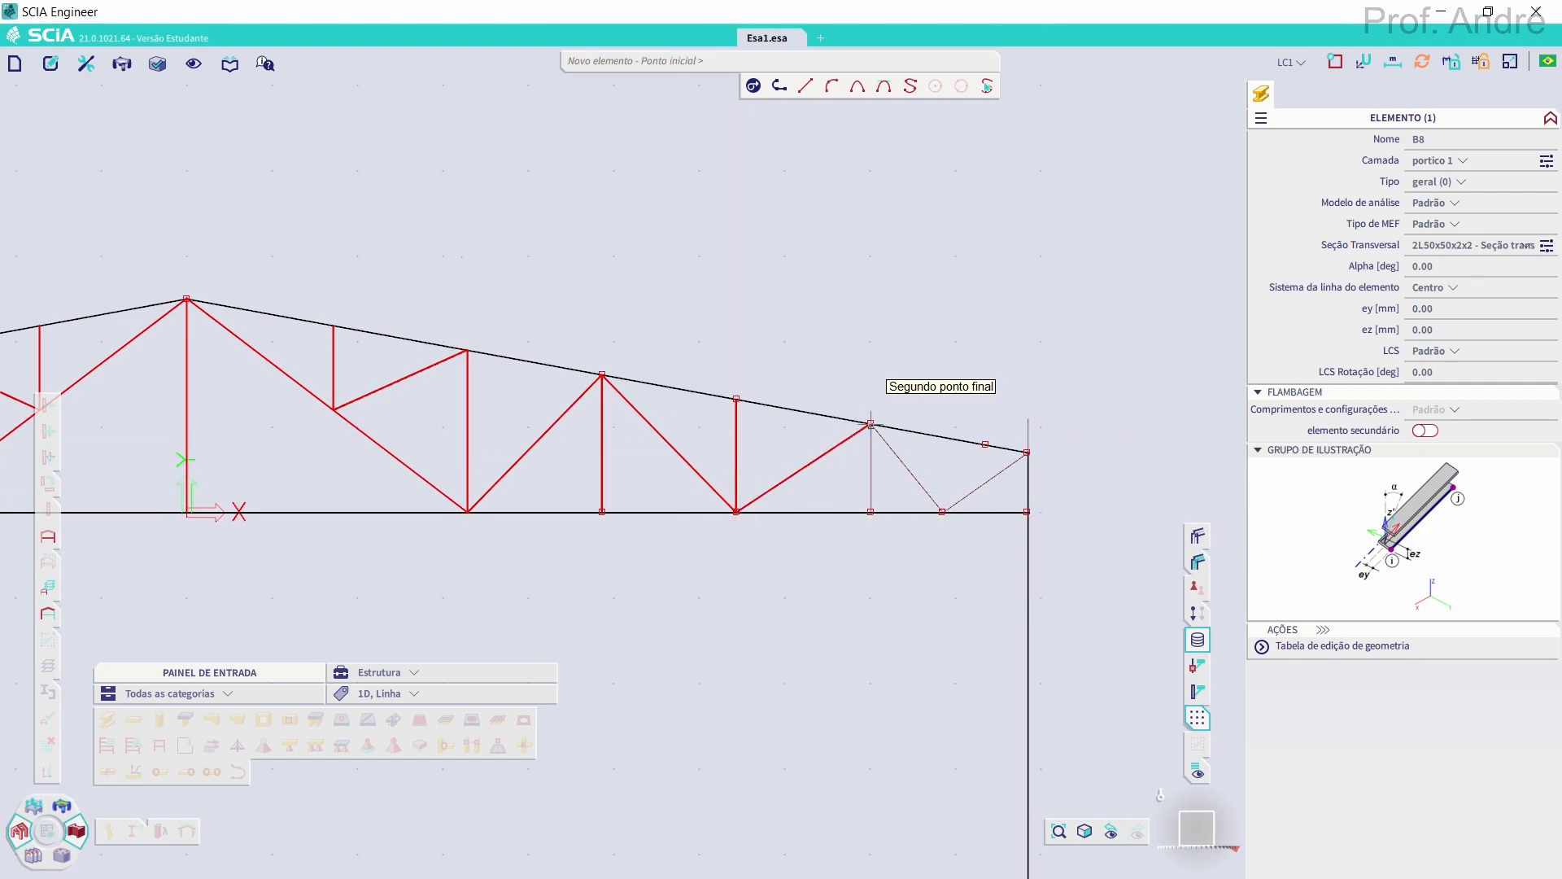
{"action": "left_click", "coordinate": [871, 512]}
{"action": "left_click", "coordinate": [870, 424]}
{"action": "left_click", "coordinate": [870, 424]}
{"action": "left_click", "coordinate": [942, 512]}
{"action": "left_click", "coordinate": [942, 512]}
{"action": "left_click", "coordinate": [1028, 452]}
{"action": "scroll", "coordinate": [1033, 488], "scroll_direction": "down", "scroll_amount": 3}
{"action": "key", "text": "Escape"}
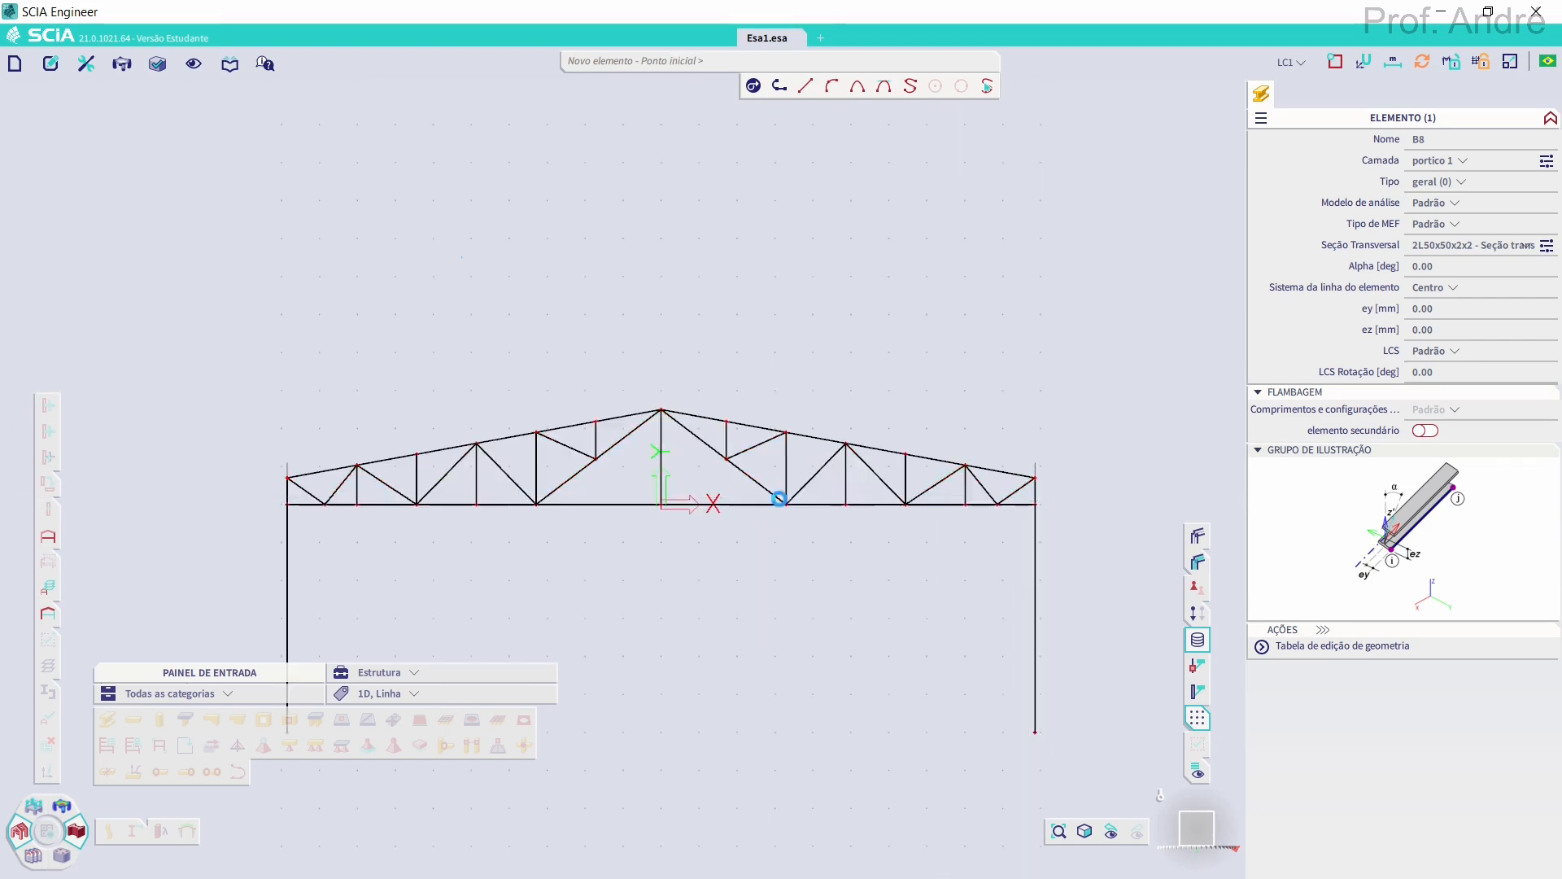
{"action": "key", "text": "Escape"}
Render the members as solids in 3D, examine how the double-angle web members meet the chords, and restore the line display
{"action": "left_click", "coordinate": [1198, 560]}
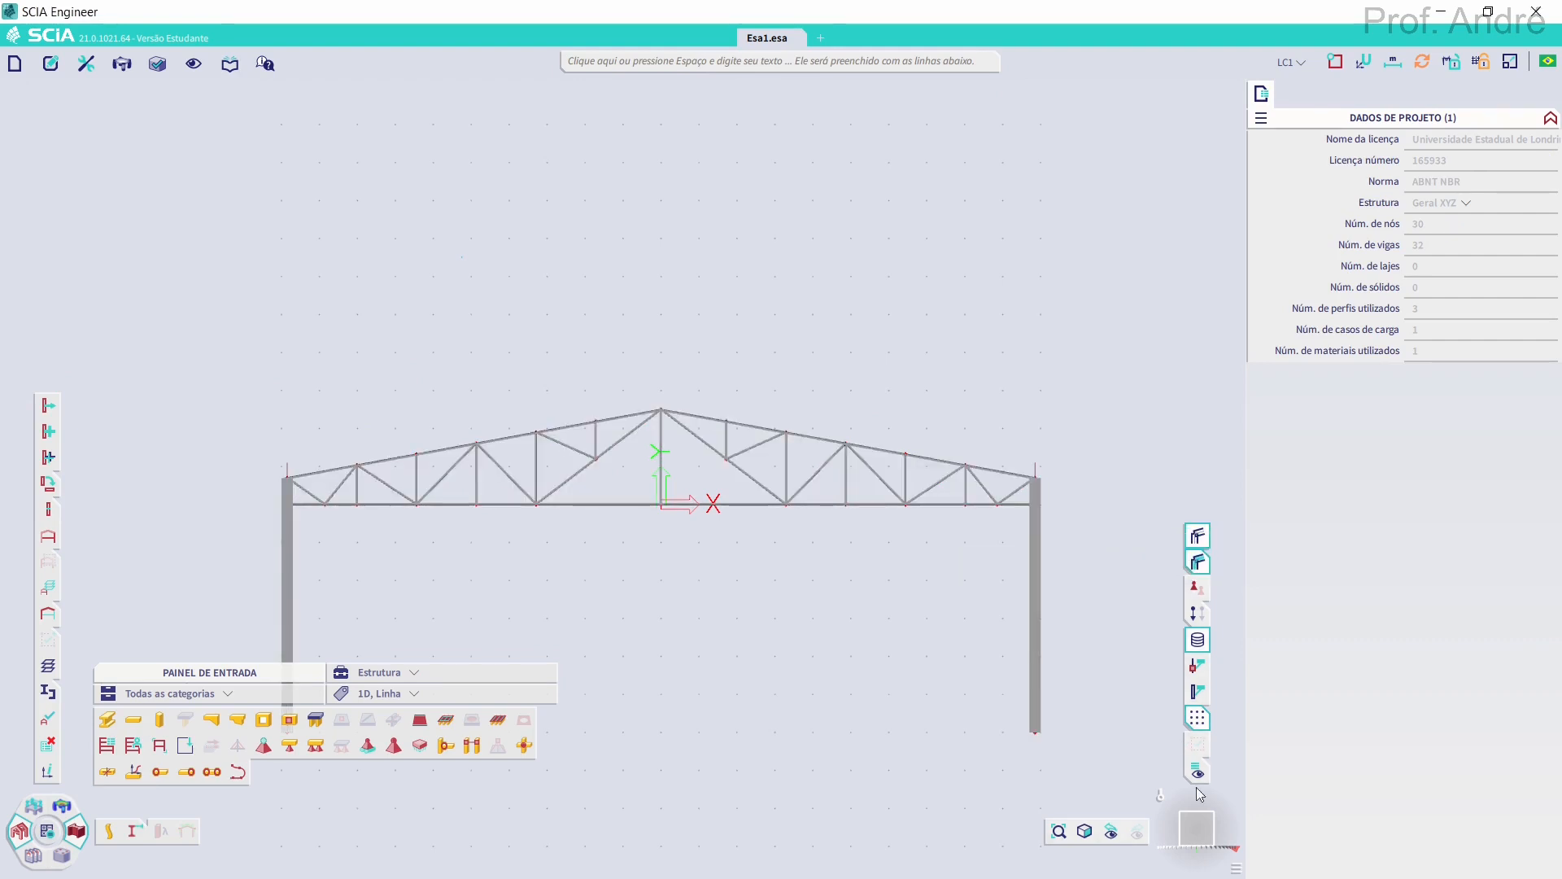
{"action": "left_click_drag", "start_coordinate": [1194, 826], "coordinate": [1172, 851]}
{"action": "scroll", "coordinate": [490, 431], "scroll_direction": "up", "scroll_amount": 4}
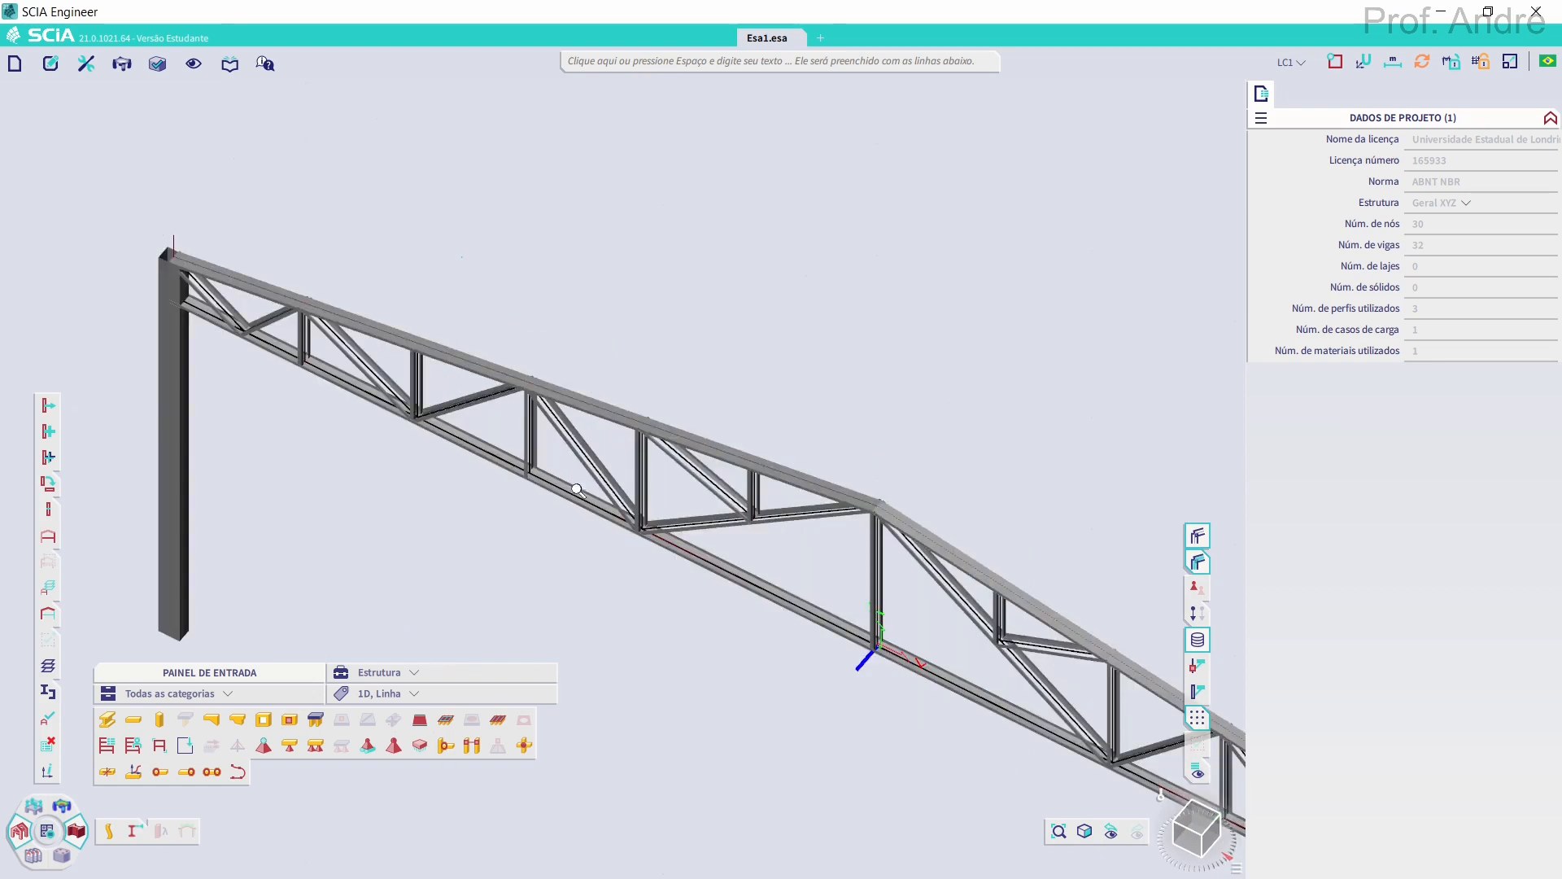
{"action": "scroll", "coordinate": [630, 547], "scroll_direction": "up", "scroll_amount": 5}
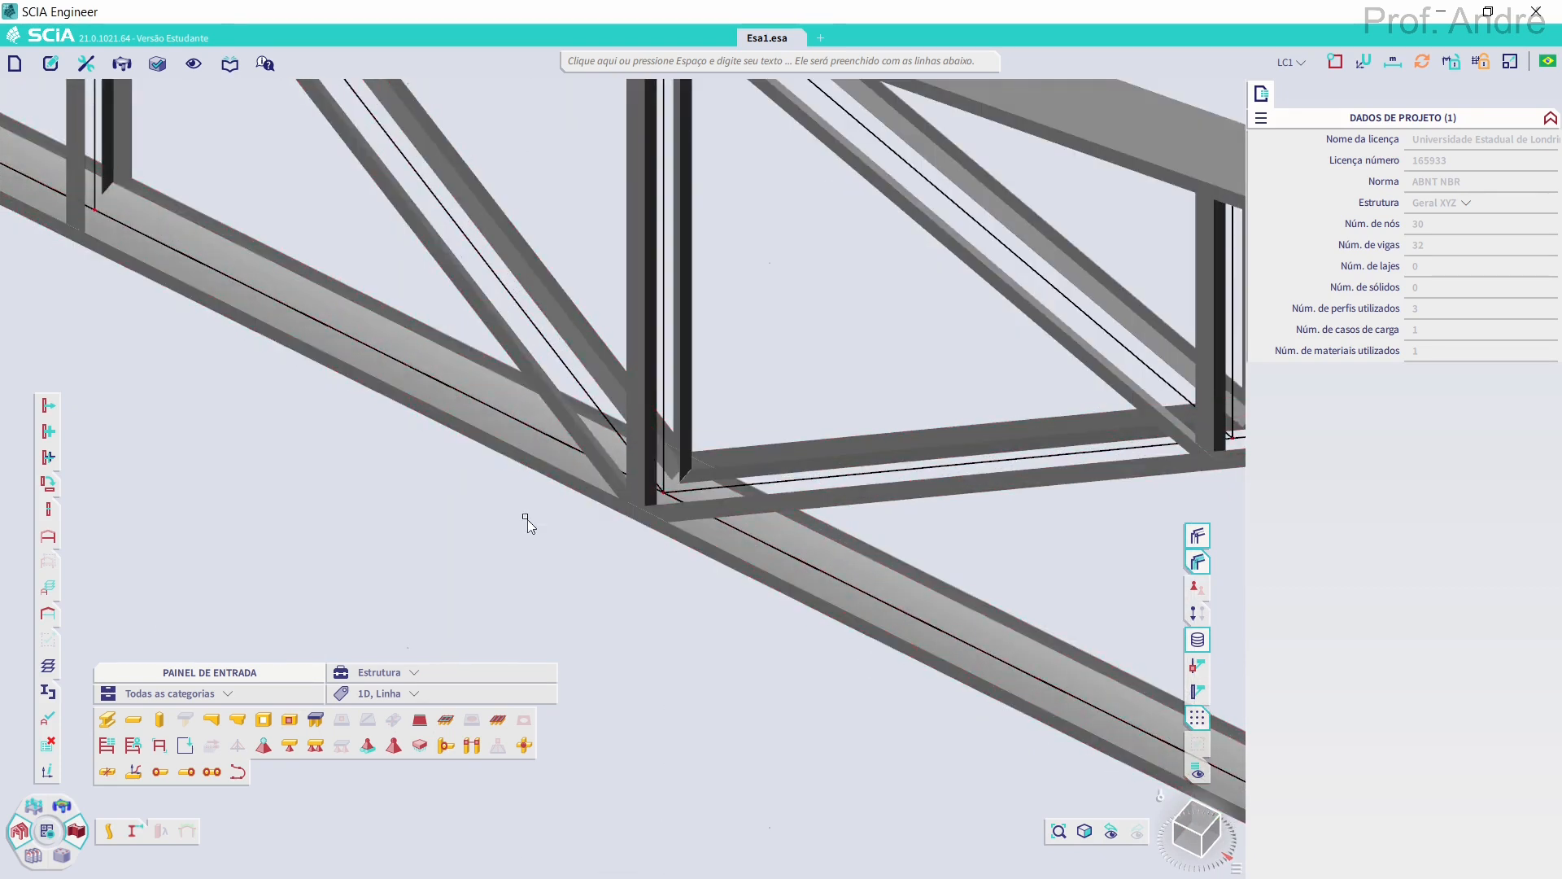
{"action": "middle_click_drag", "start_coordinate": [629, 542], "coordinate": [690, 549]}
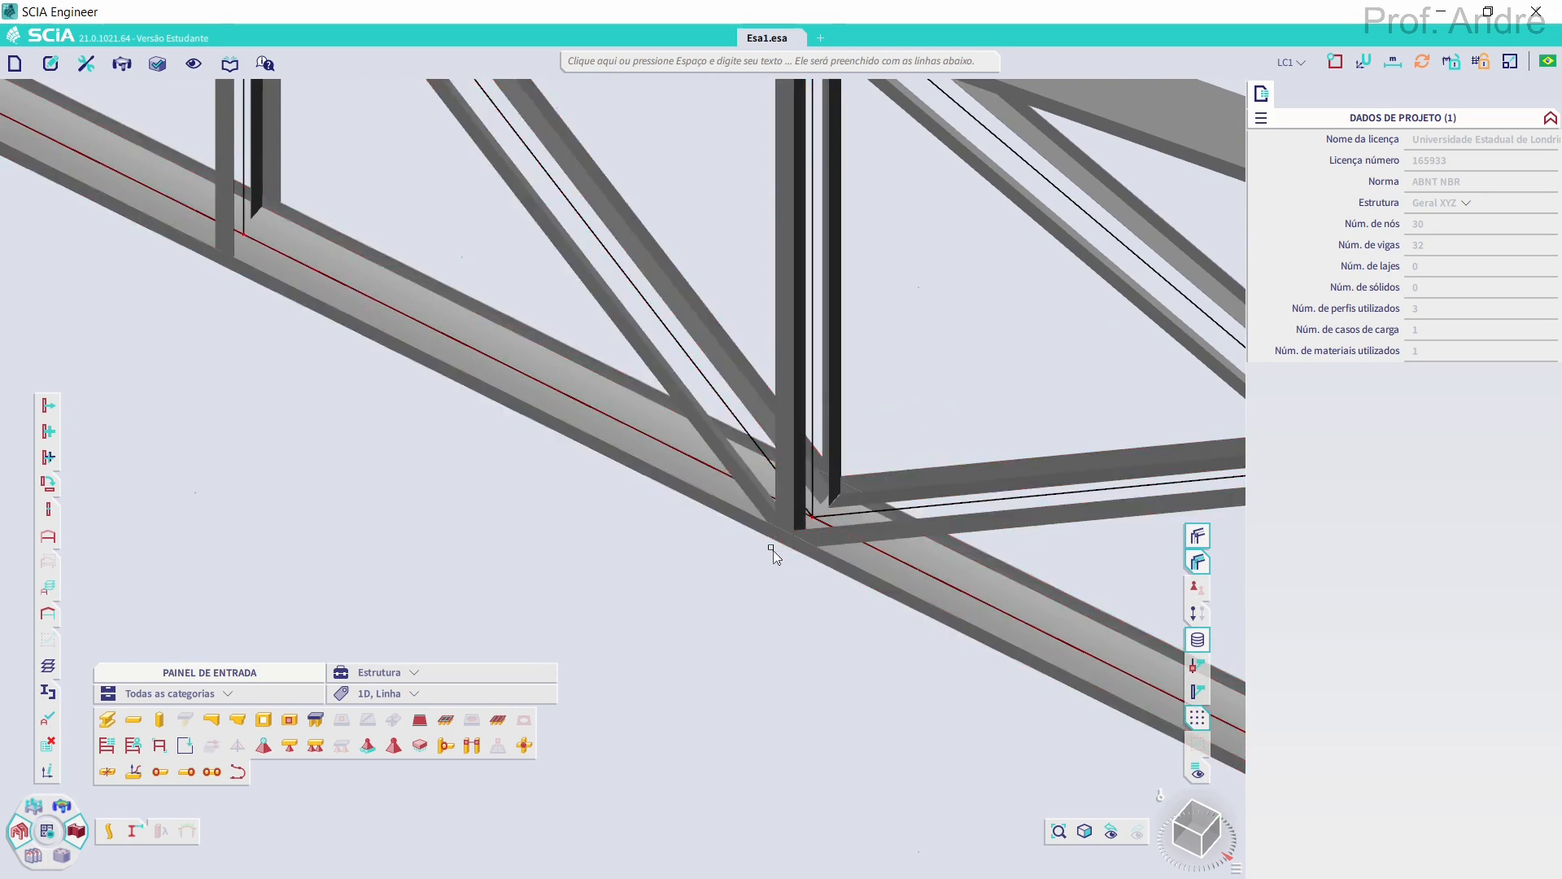
{"action": "middle_click_drag", "start_coordinate": [436, 283], "coordinate": [558, 548]}
{"action": "middle_click_drag", "start_coordinate": [466, 360], "coordinate": [657, 551]}
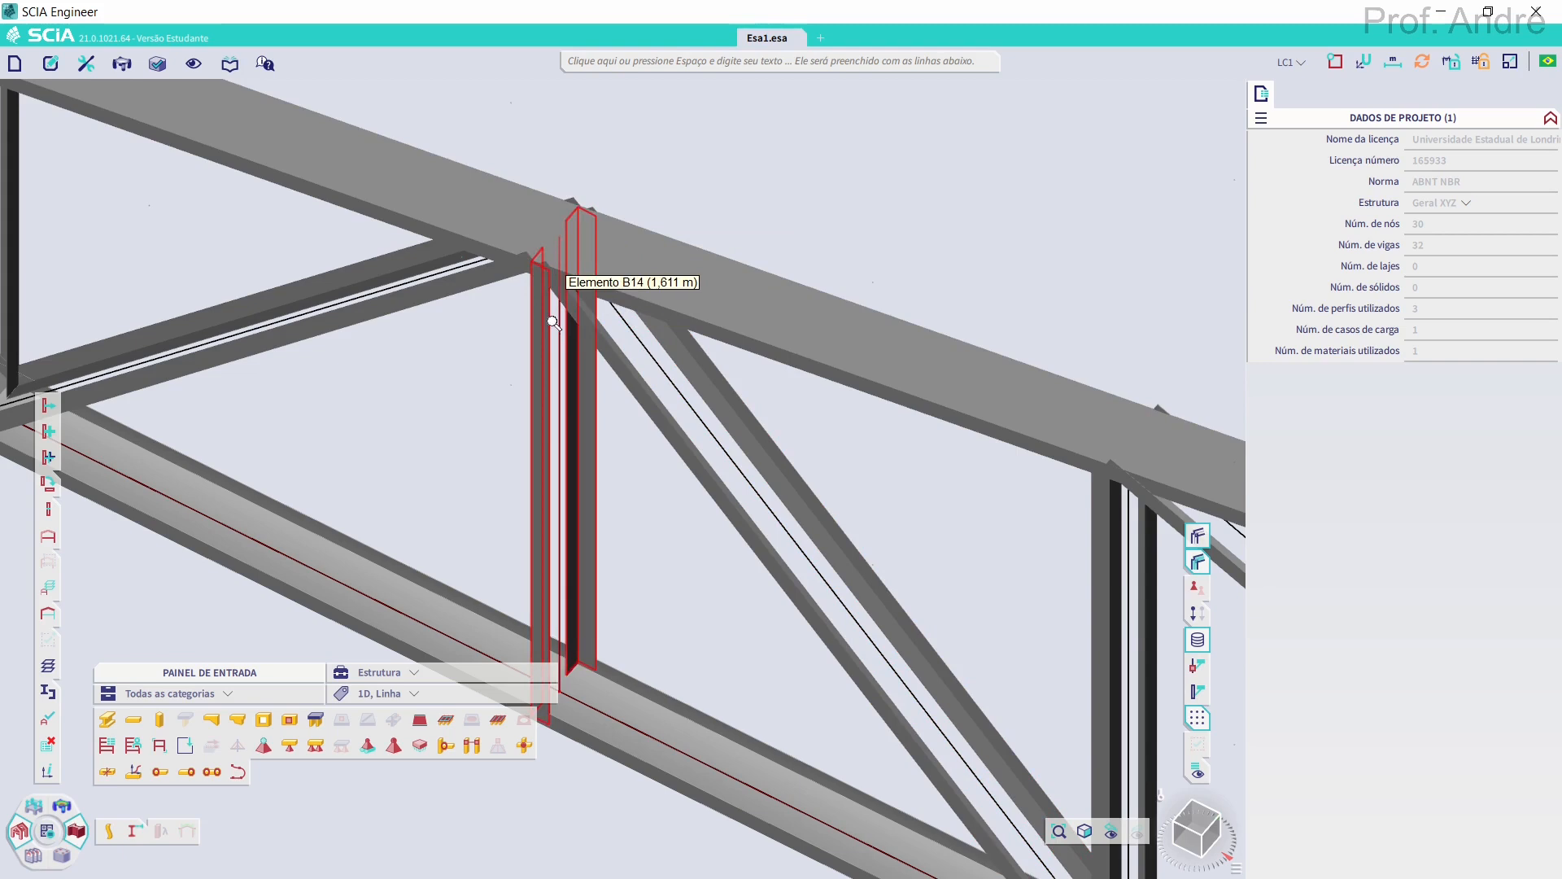
{"action": "scroll", "coordinate": [558, 320], "scroll_direction": "down", "scroll_amount": 2}
{"action": "scroll", "coordinate": [544, 327], "scroll_direction": "down", "scroll_amount": 3}
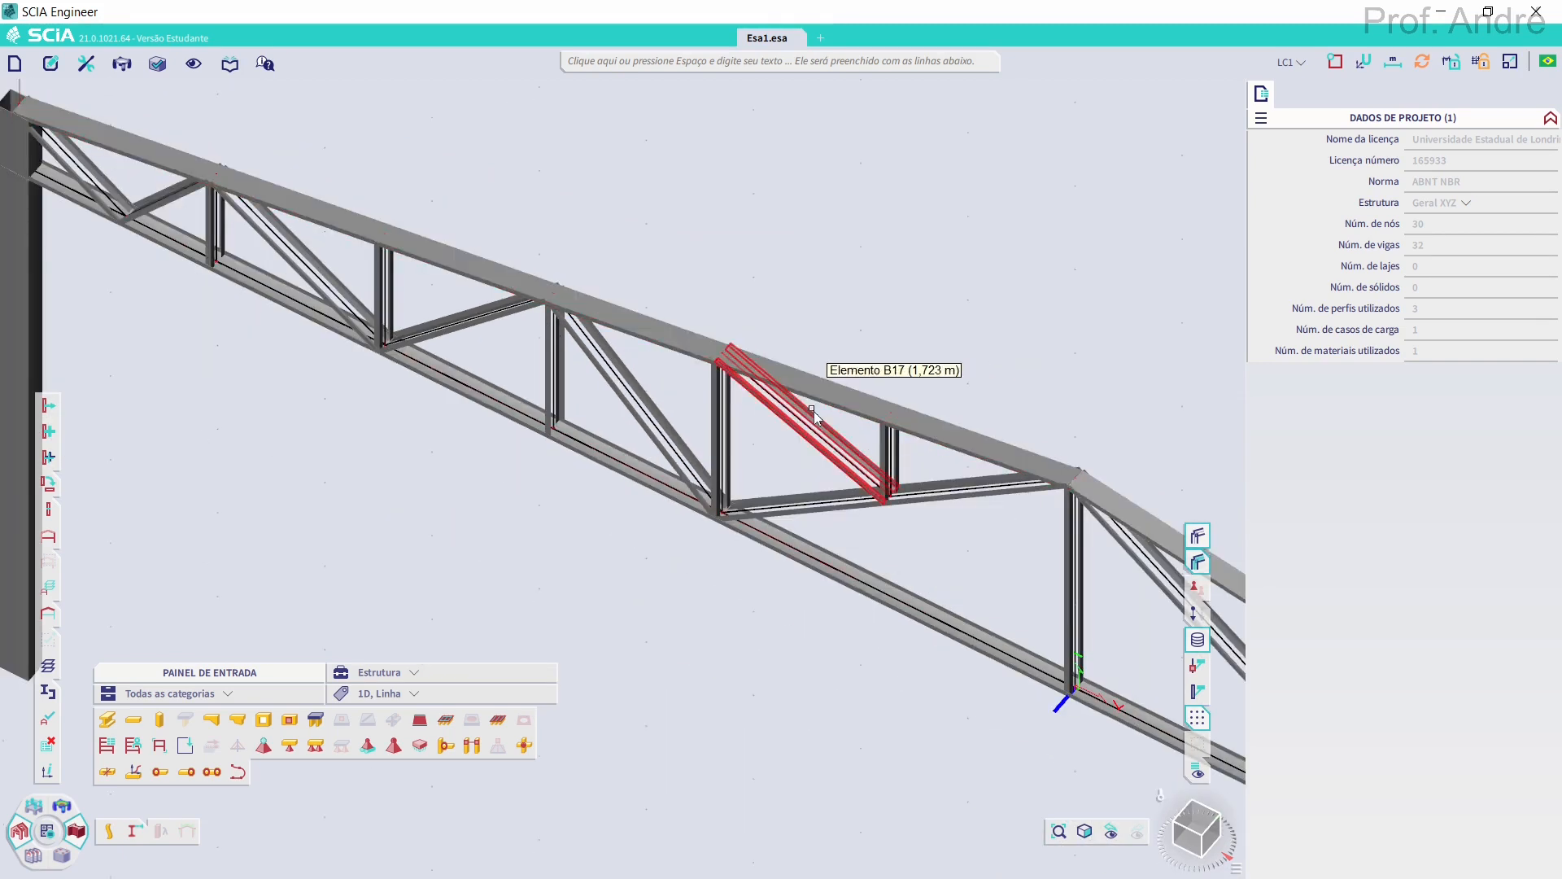
{"action": "middle_click_drag", "start_coordinate": [773, 369], "coordinate": [290, 224]}
{"action": "middle_click_drag", "start_coordinate": [683, 390], "coordinate": [1015, 461]}
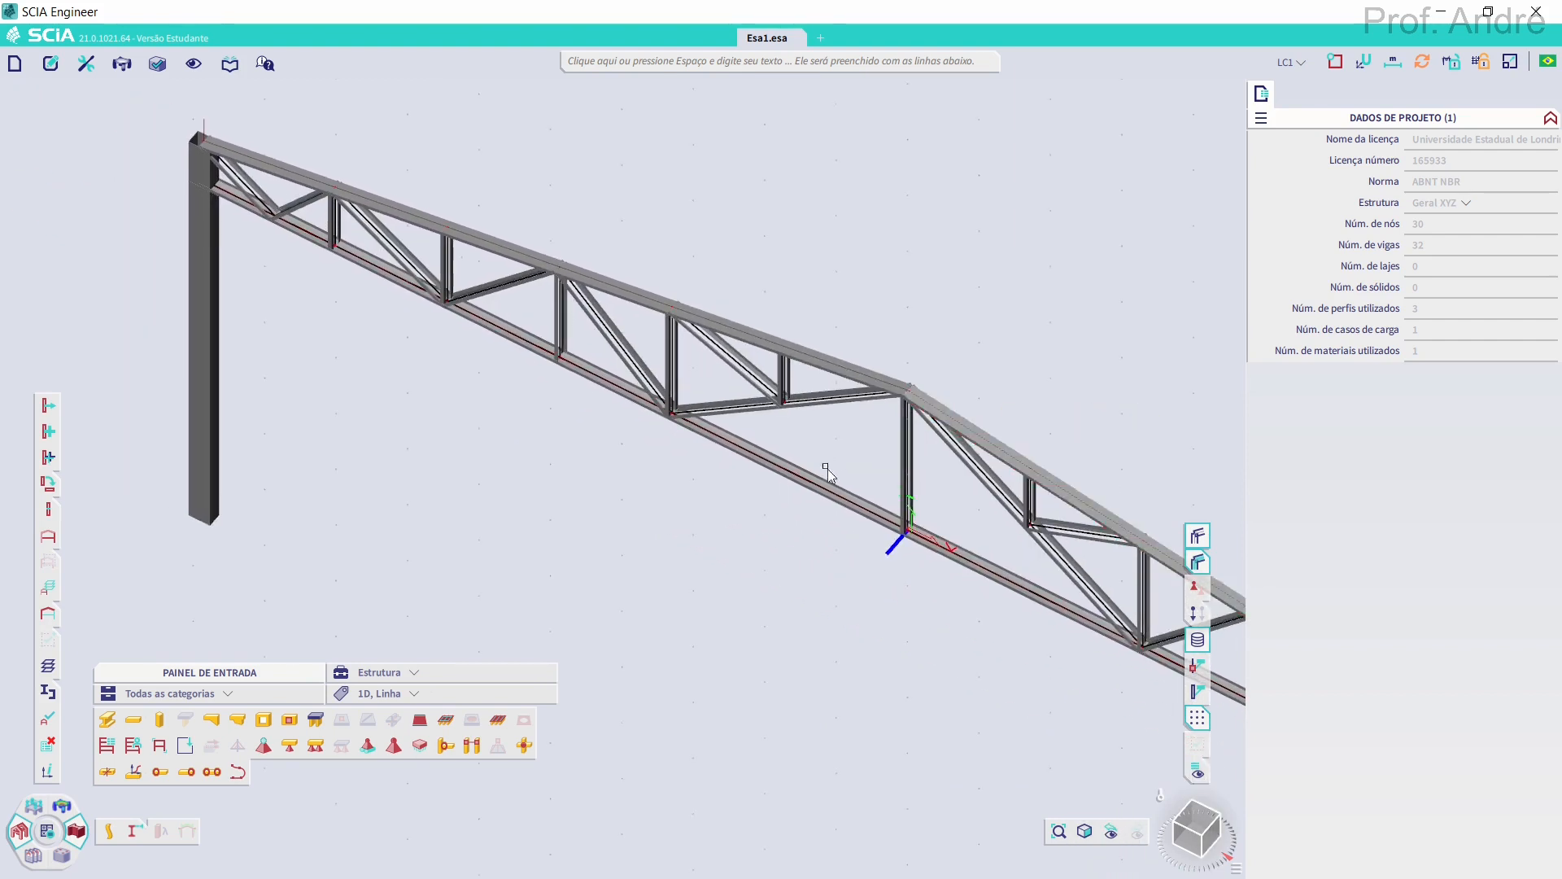
{"action": "left_click", "coordinate": [1200, 565]}
{"action": "left_click", "coordinate": [1198, 537]}
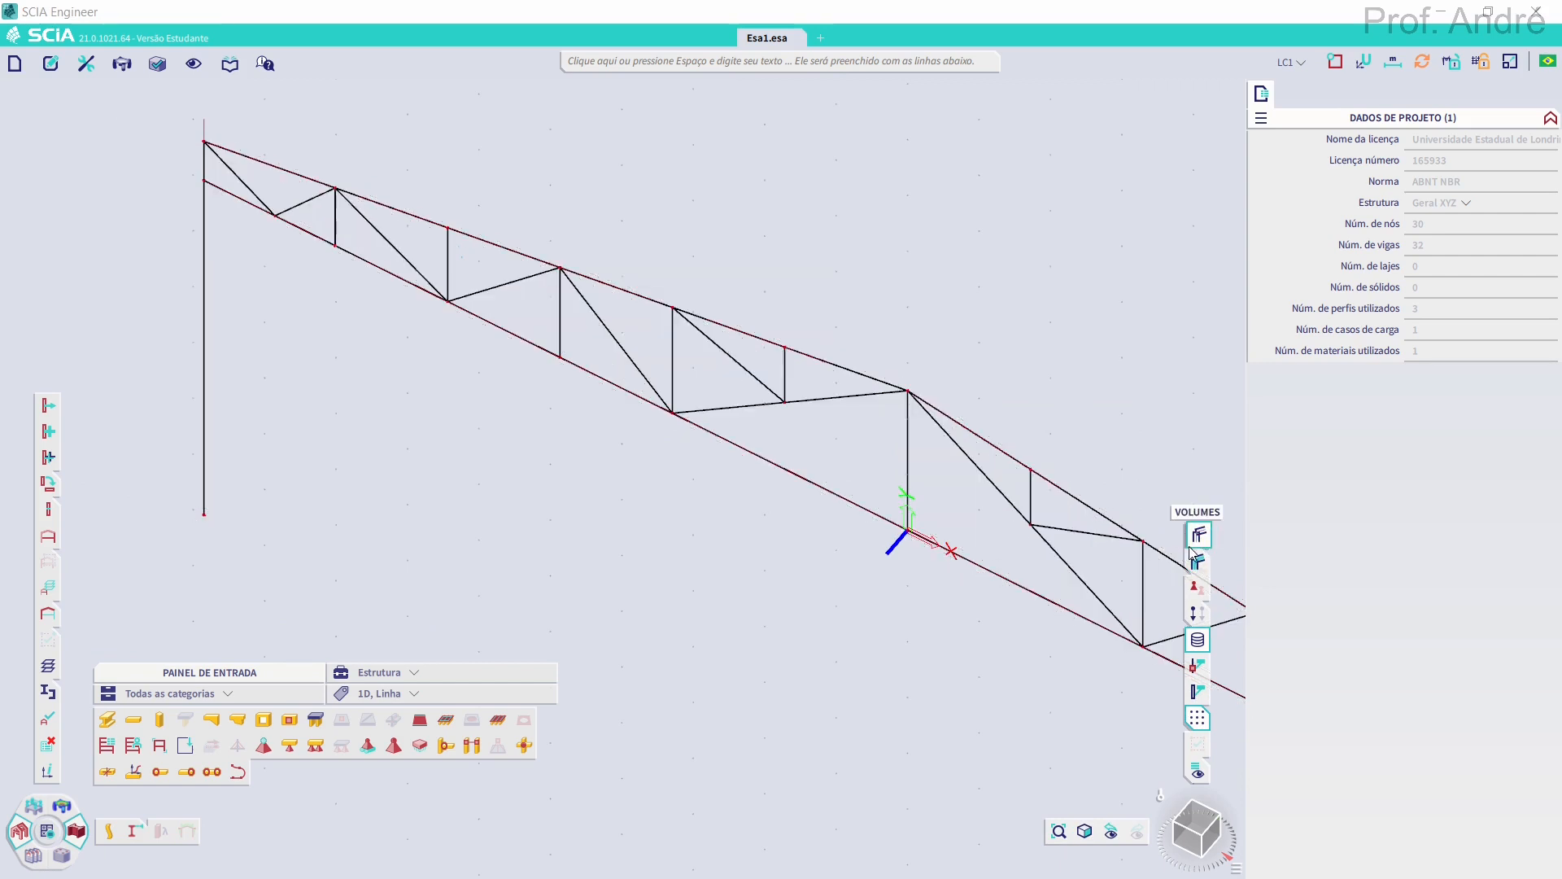
Assign fixed (Fixo) nodal supports, rigid in all translations and rotations, to the base nodes of both columns
{"action": "left_click", "coordinate": [1190, 844]}
{"action": "scroll", "coordinate": [805, 431], "scroll_direction": "down", "scroll_amount": 1}
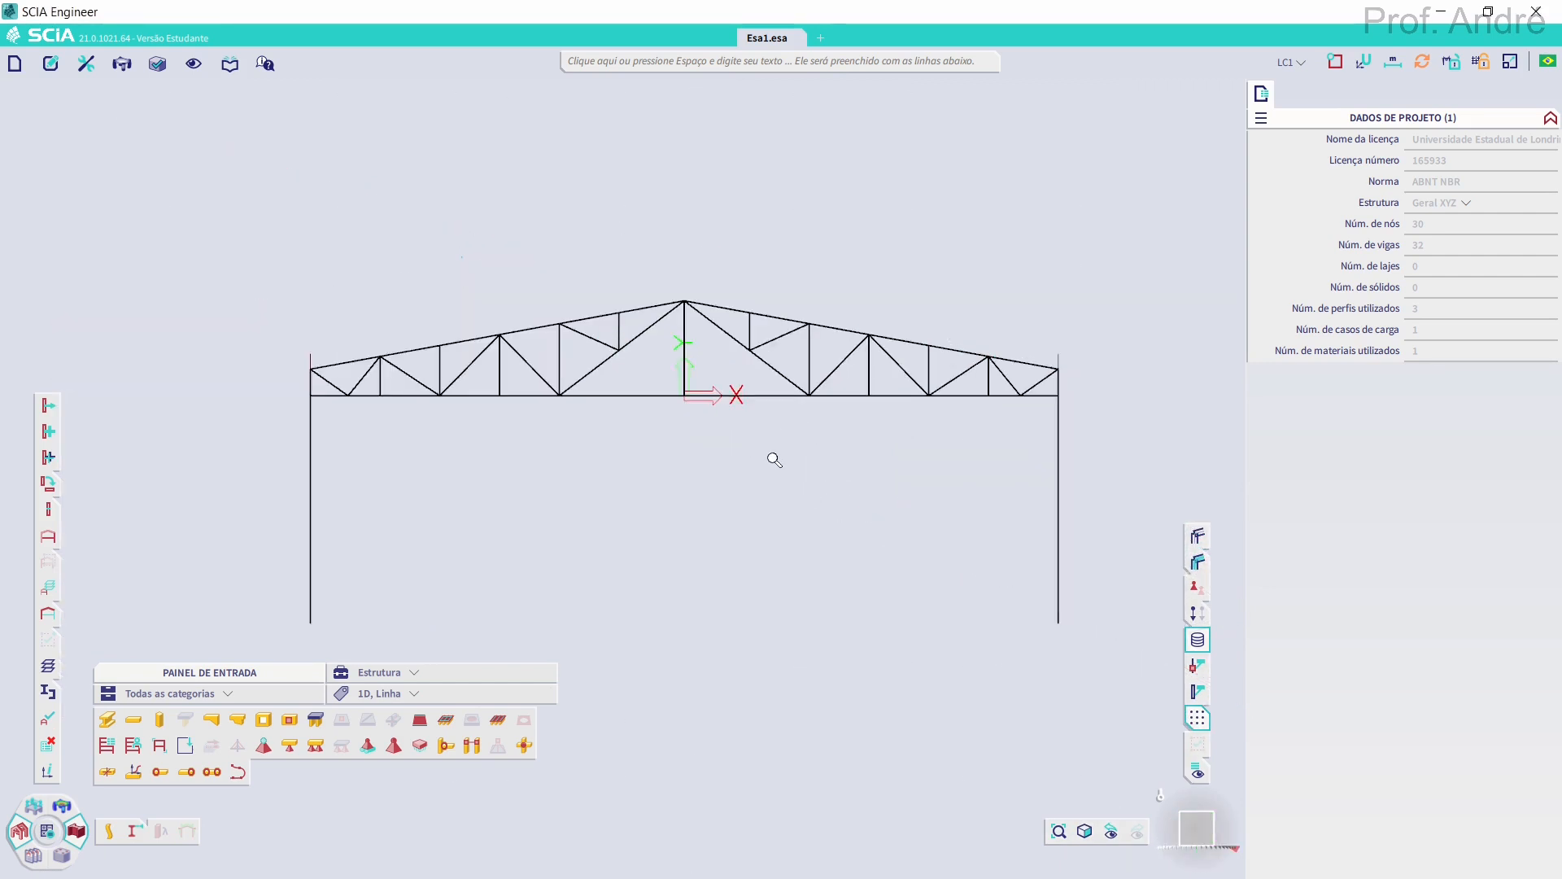
{"action": "middle_click_drag", "start_coordinate": [765, 426], "coordinate": [758, 399]}
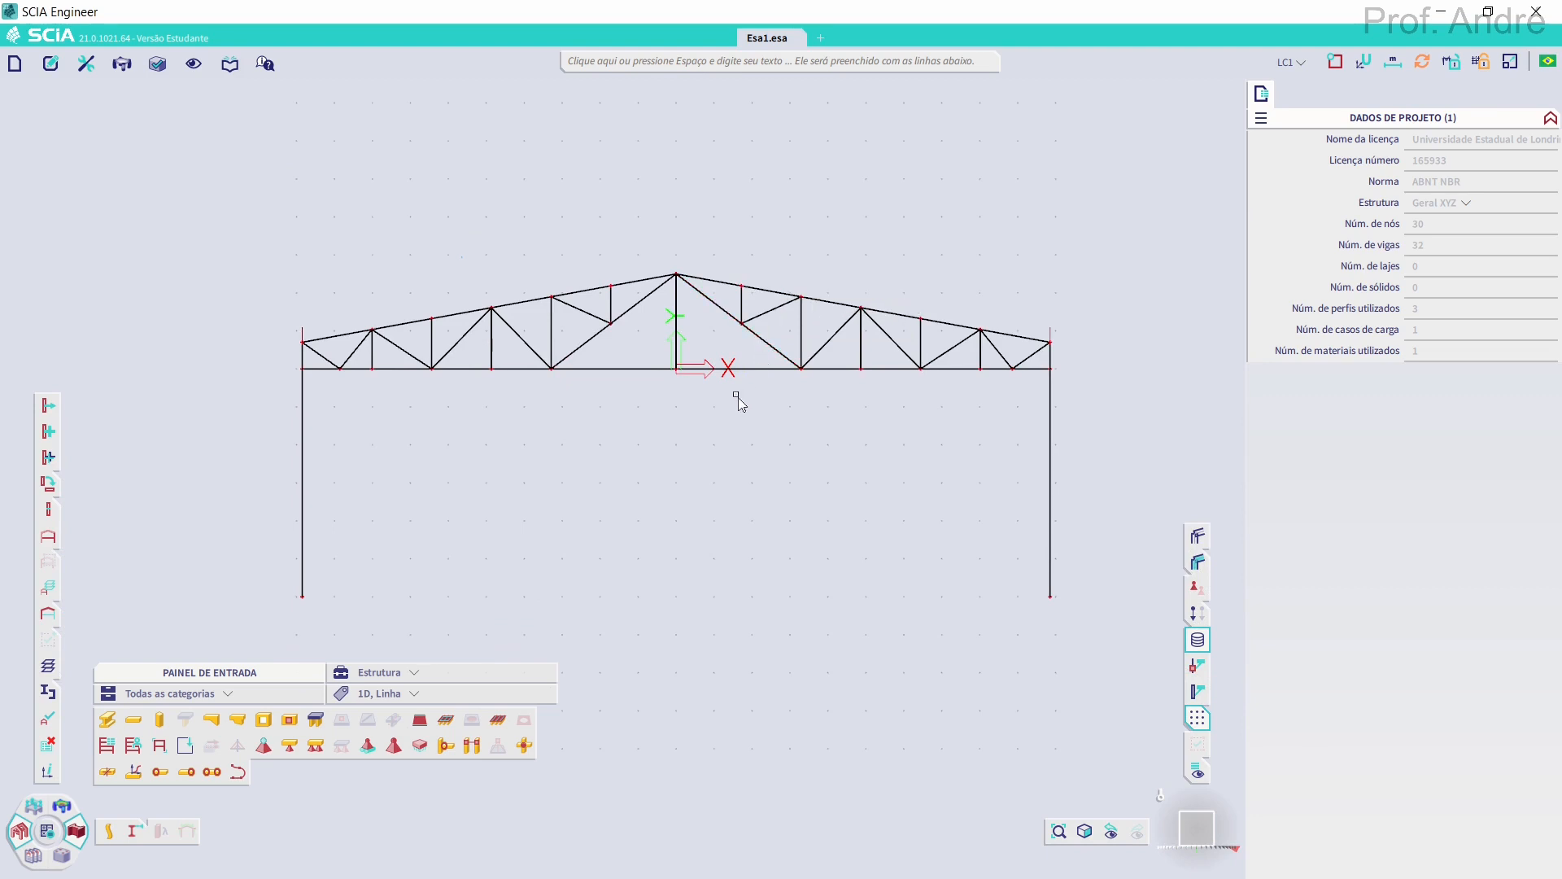
{"action": "middle_click_drag", "start_coordinate": [700, 441], "coordinate": [735, 402]}
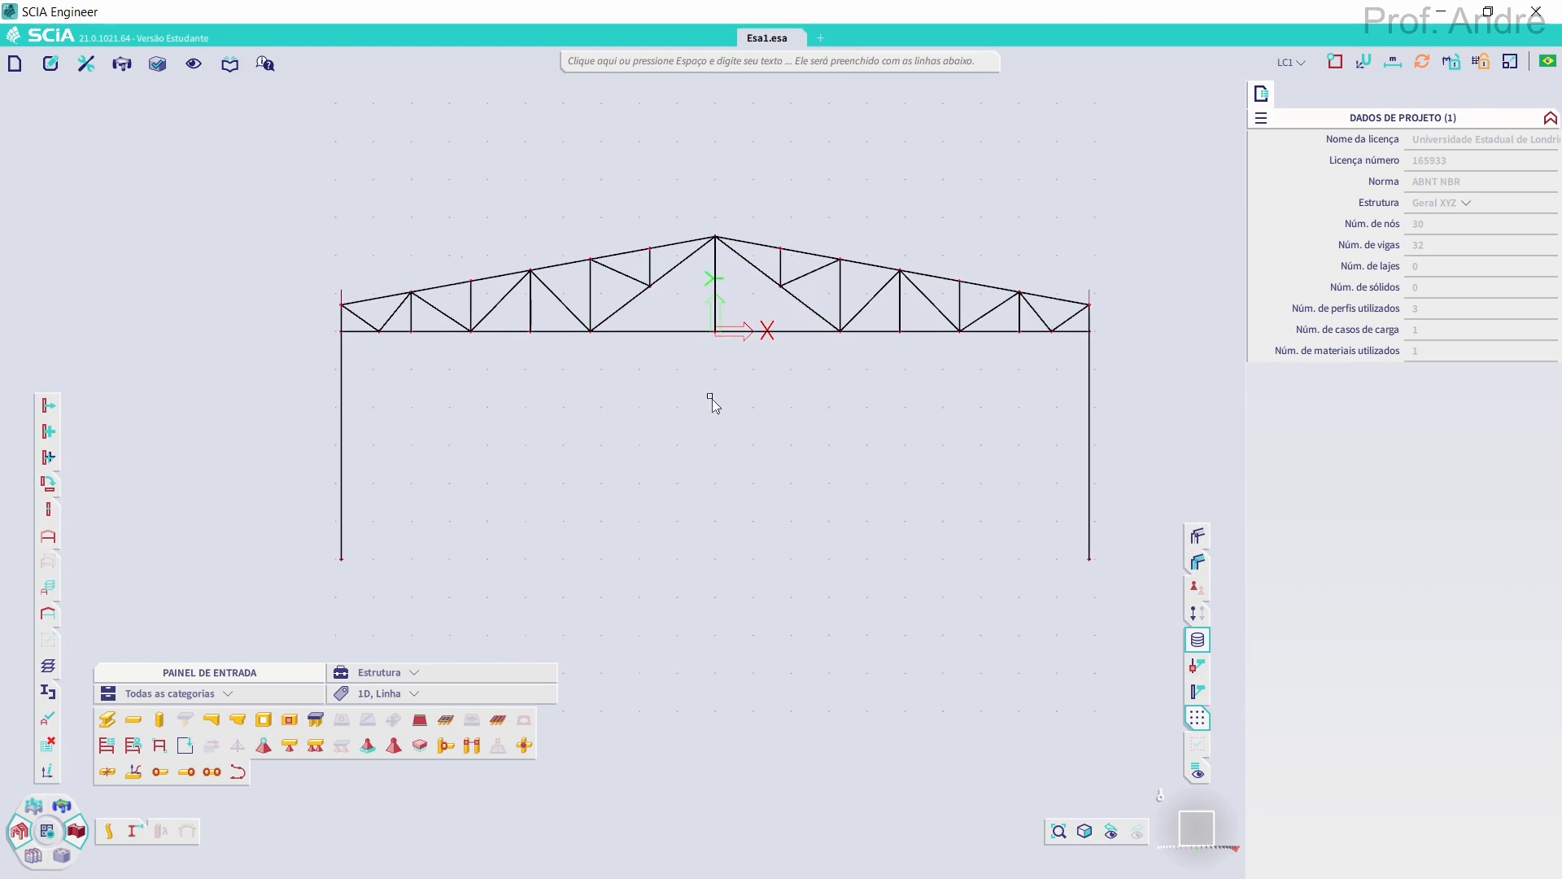
{"action": "left_click_drag", "start_coordinate": [320, 528], "coordinate": [372, 565]}
{"action": "left_click_drag", "start_coordinate": [1177, 650], "coordinate": [1055, 551]}
{"action": "left_click", "coordinate": [265, 747]}
{"action": "left_click", "coordinate": [266, 746]}
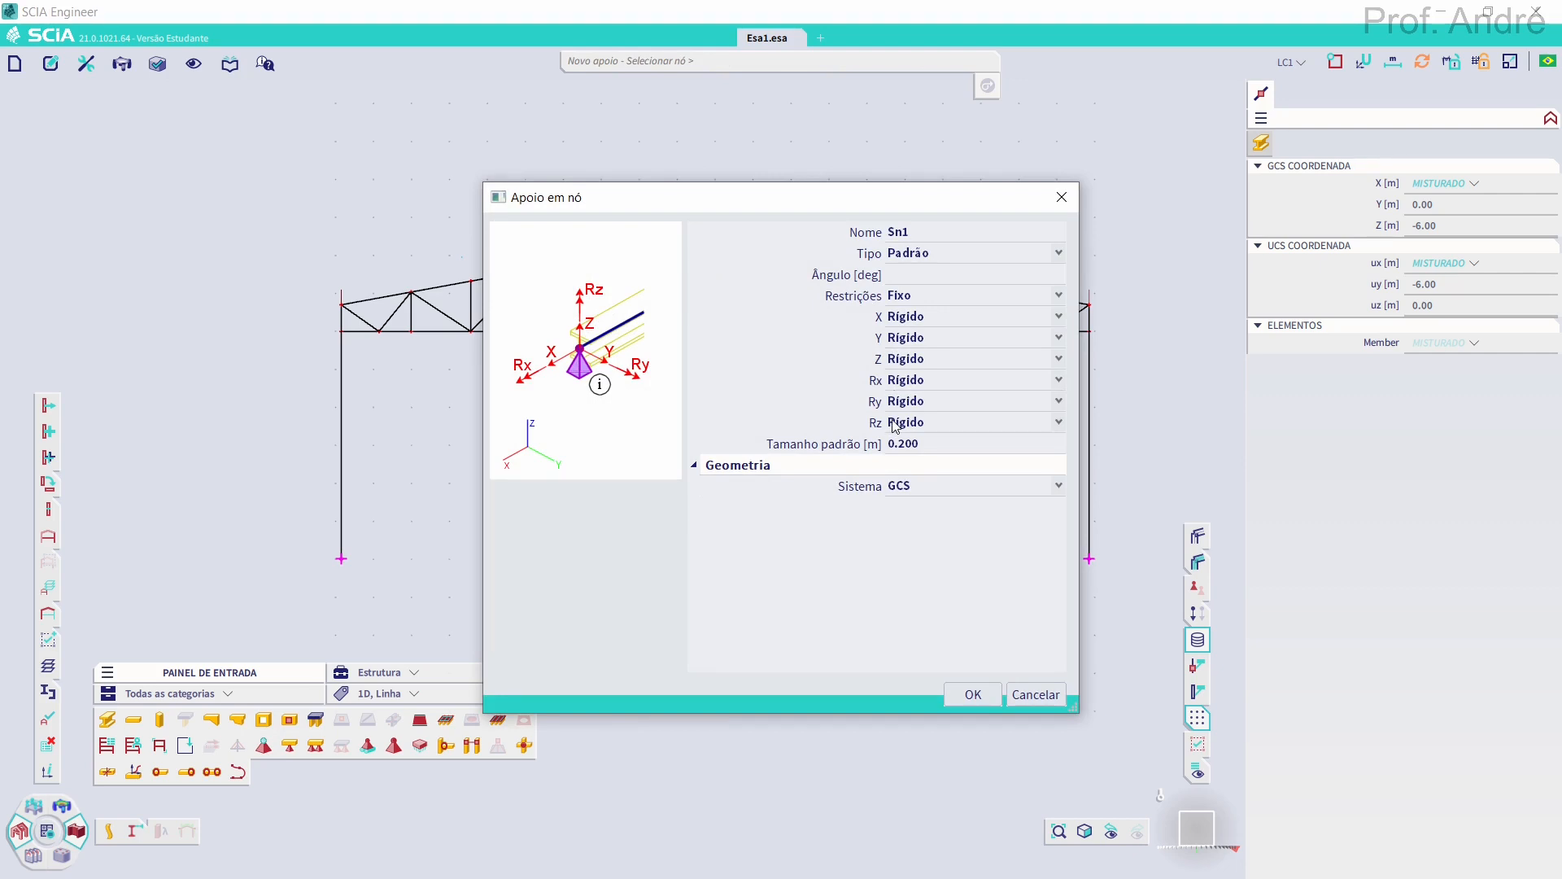
{"action": "left_click", "coordinate": [973, 696]}
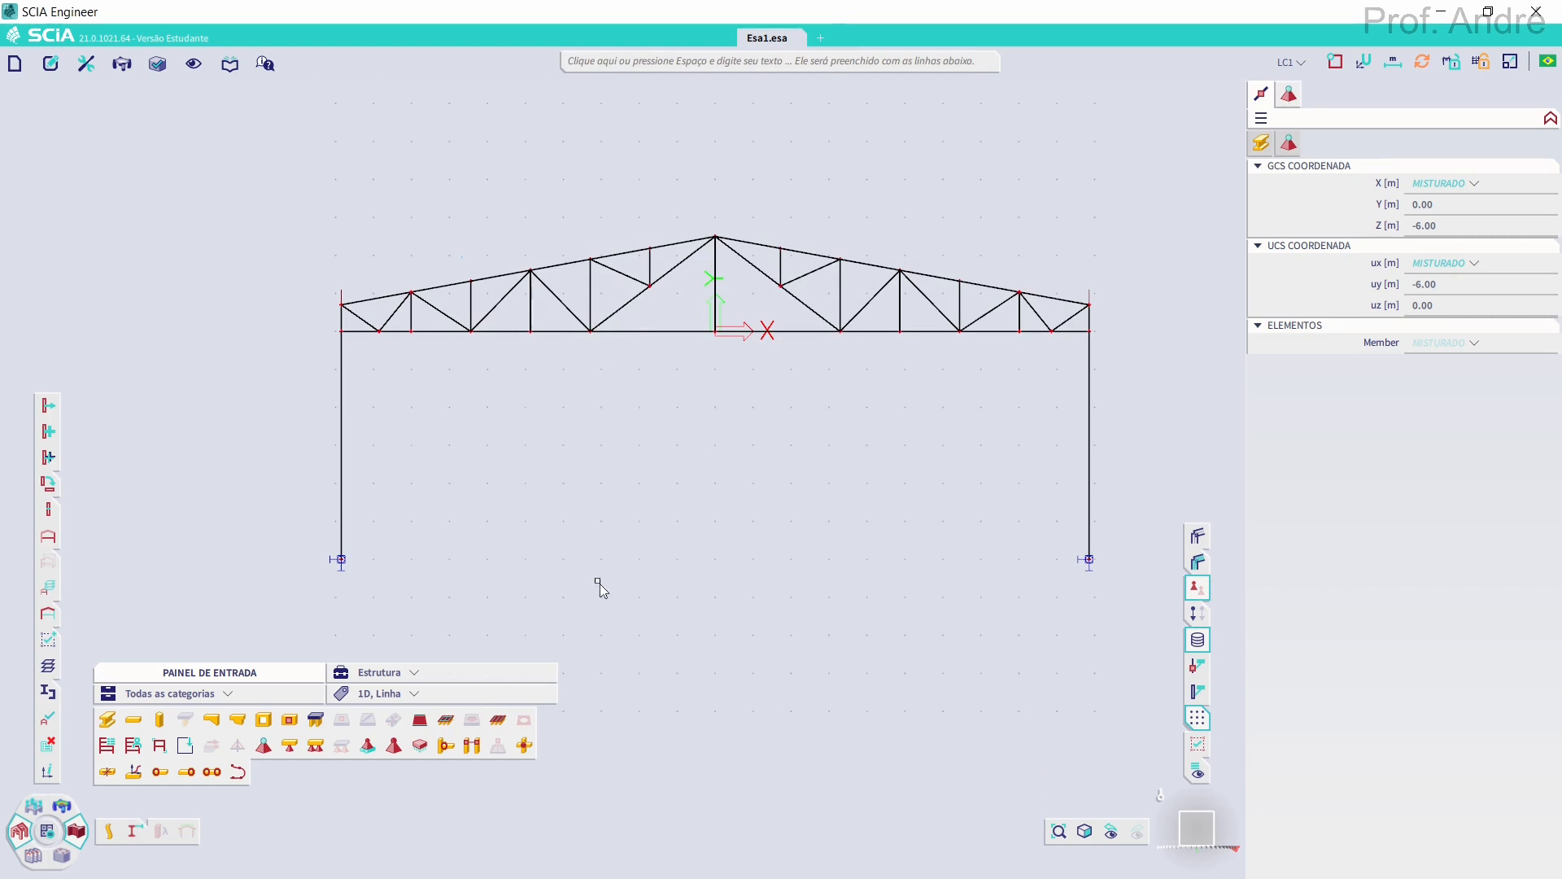
{"action": "key", "text": "Escape"}
Select both inclined top-chord members and assign hinges at both ends of each
{"action": "scroll", "coordinate": [1093, 571], "scroll_direction": "up", "scroll_amount": 6}
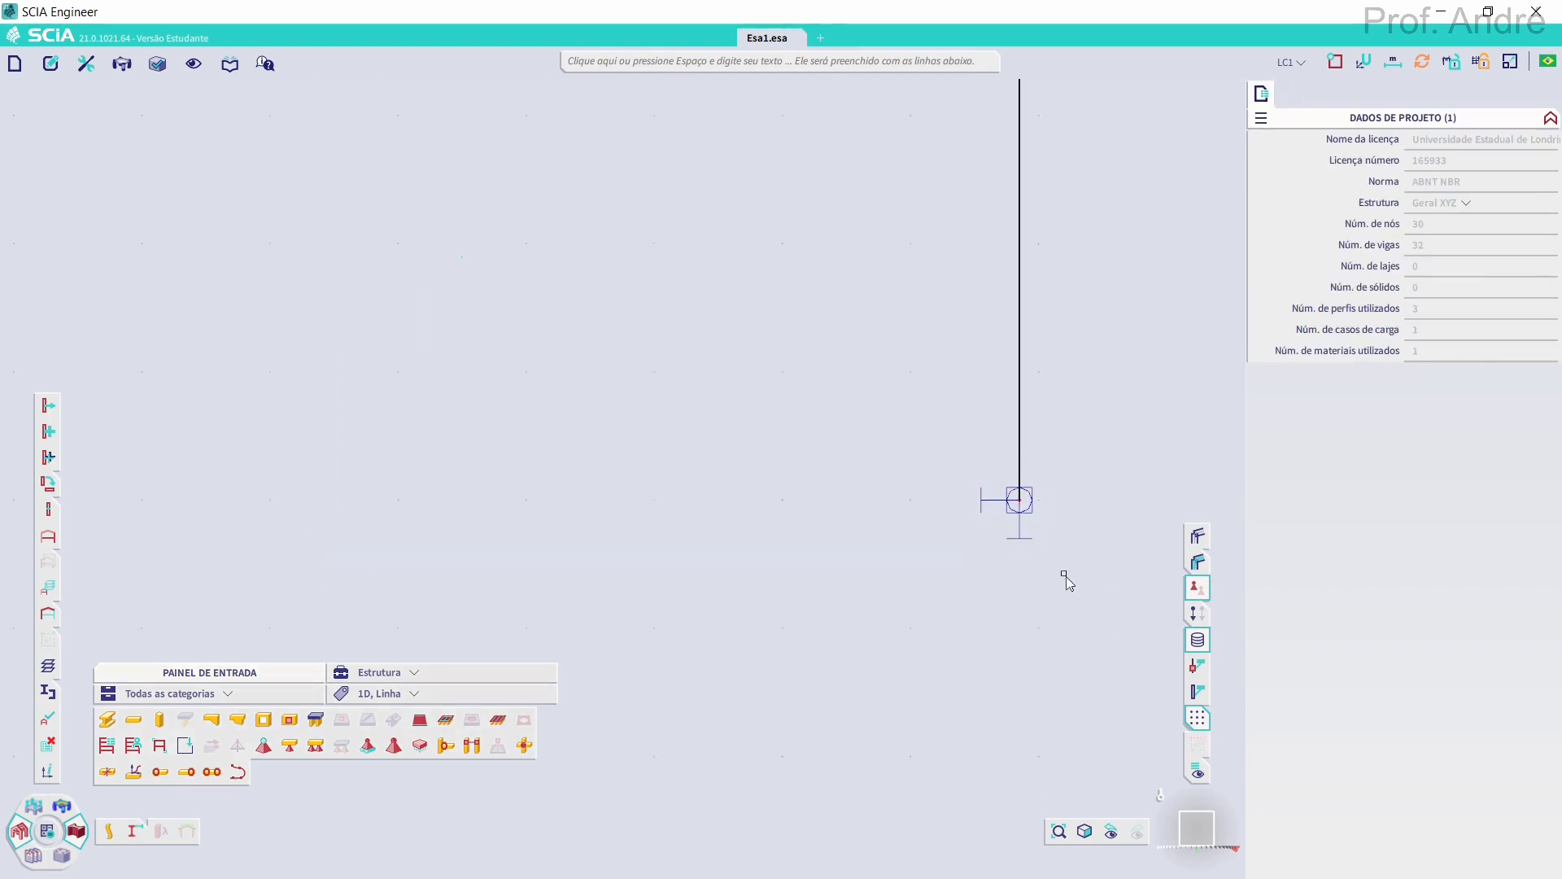
{"action": "scroll", "coordinate": [1065, 574], "scroll_direction": "down", "scroll_amount": 3}
{"action": "middle_click_drag", "start_coordinate": [642, 474], "coordinate": [699, 505]}
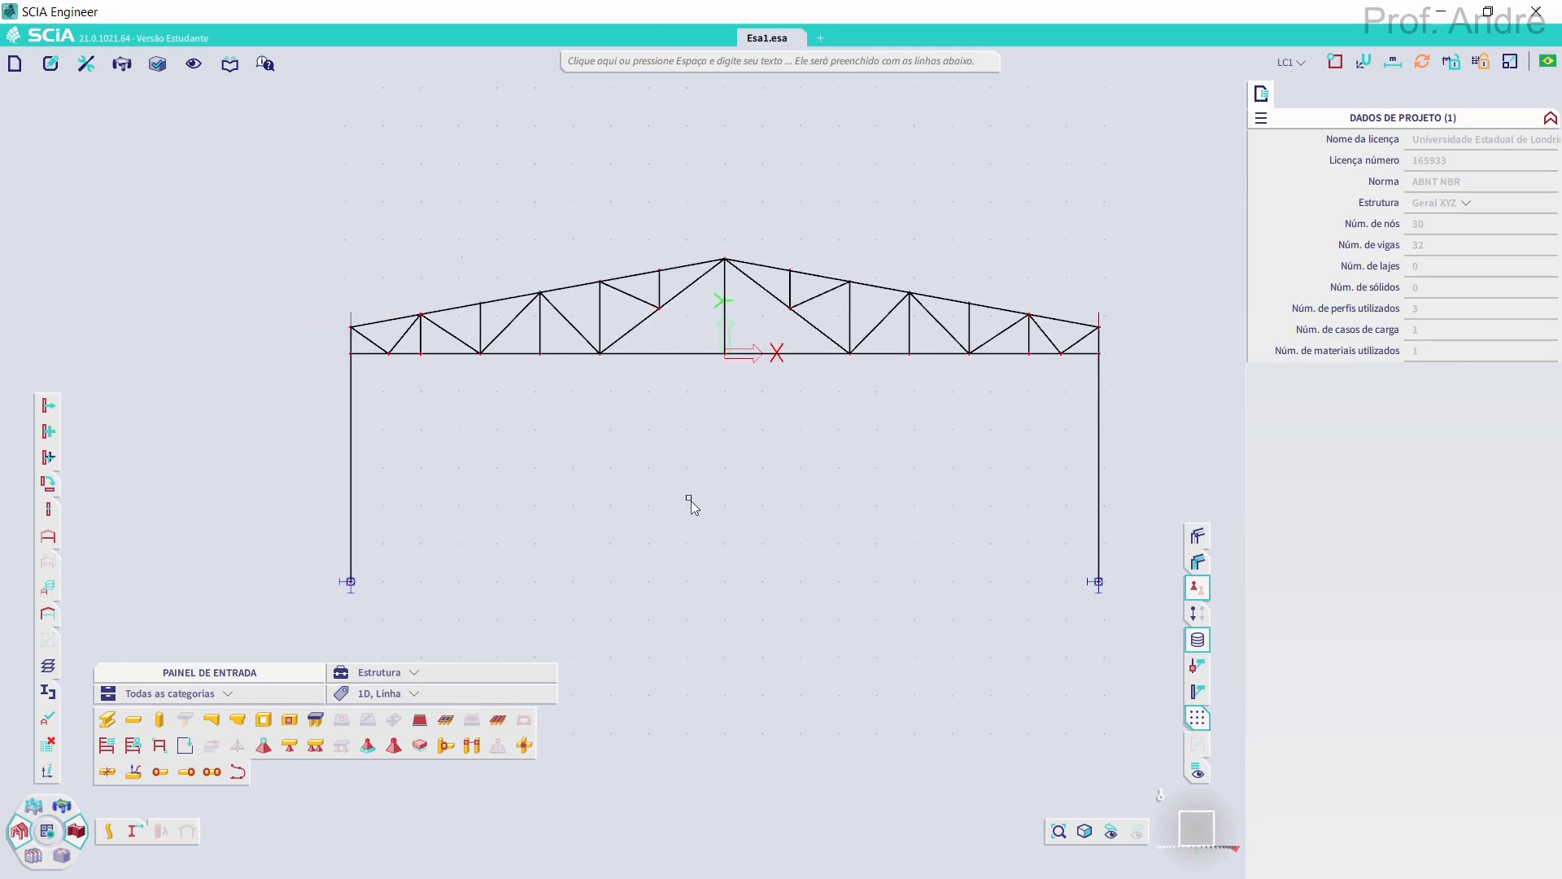
{"action": "mouse_move", "coordinate": [1193, 842]}
{"action": "left_mouse_down"}
{"action": "mouse_move", "coordinate": [1170, 865]}
{"action": "mouse_move", "coordinate": [1198, 855]}
{"action": "left_mouse_up"}
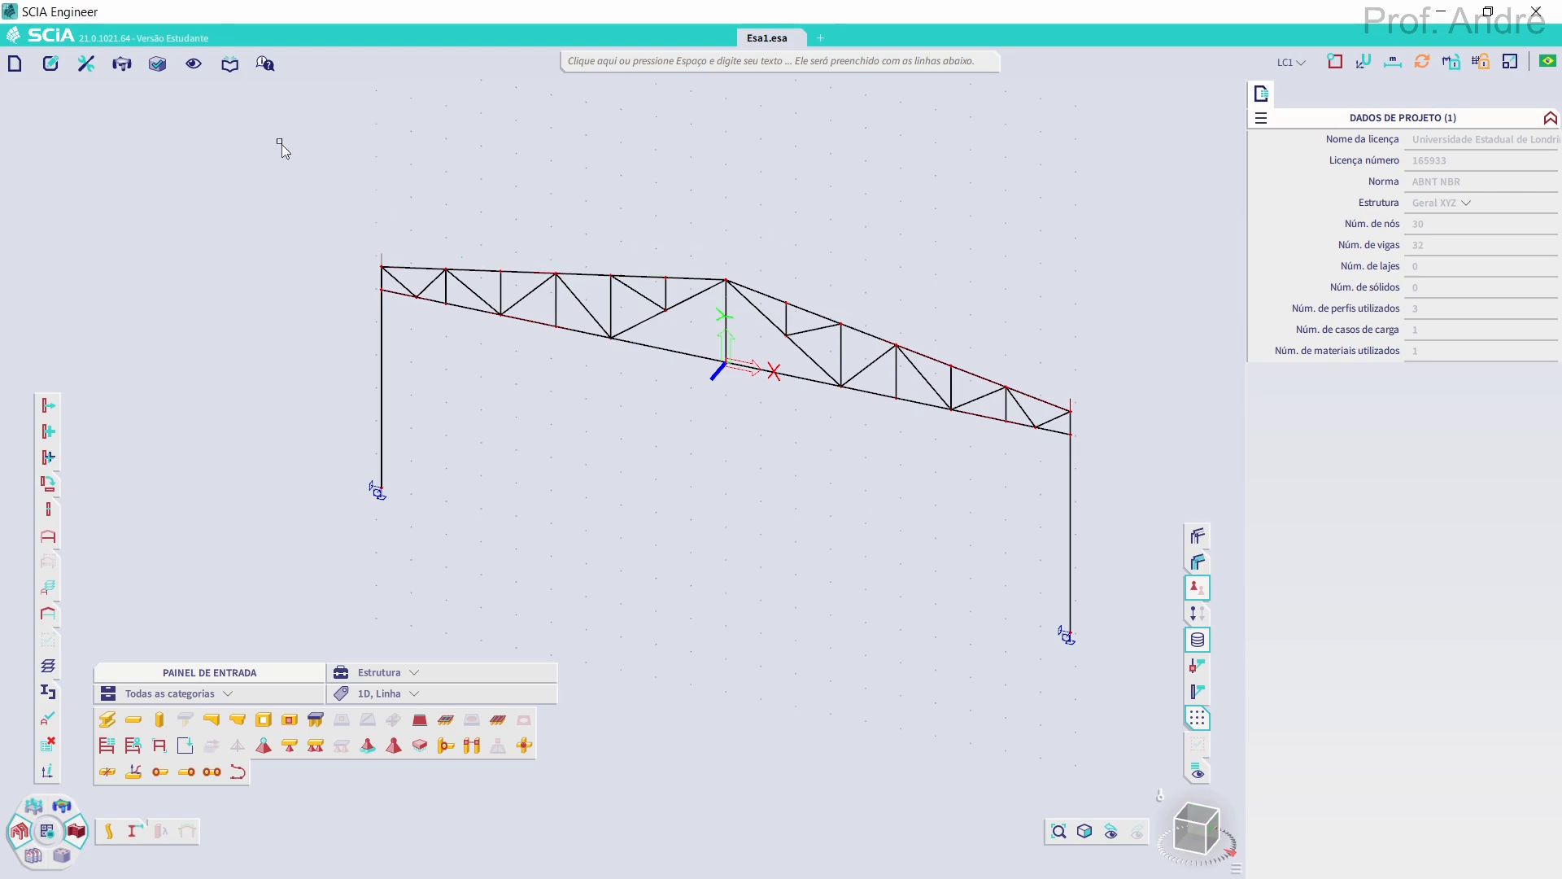
{"action": "scroll", "coordinate": [394, 258], "scroll_direction": "up", "scroll_amount": 2}
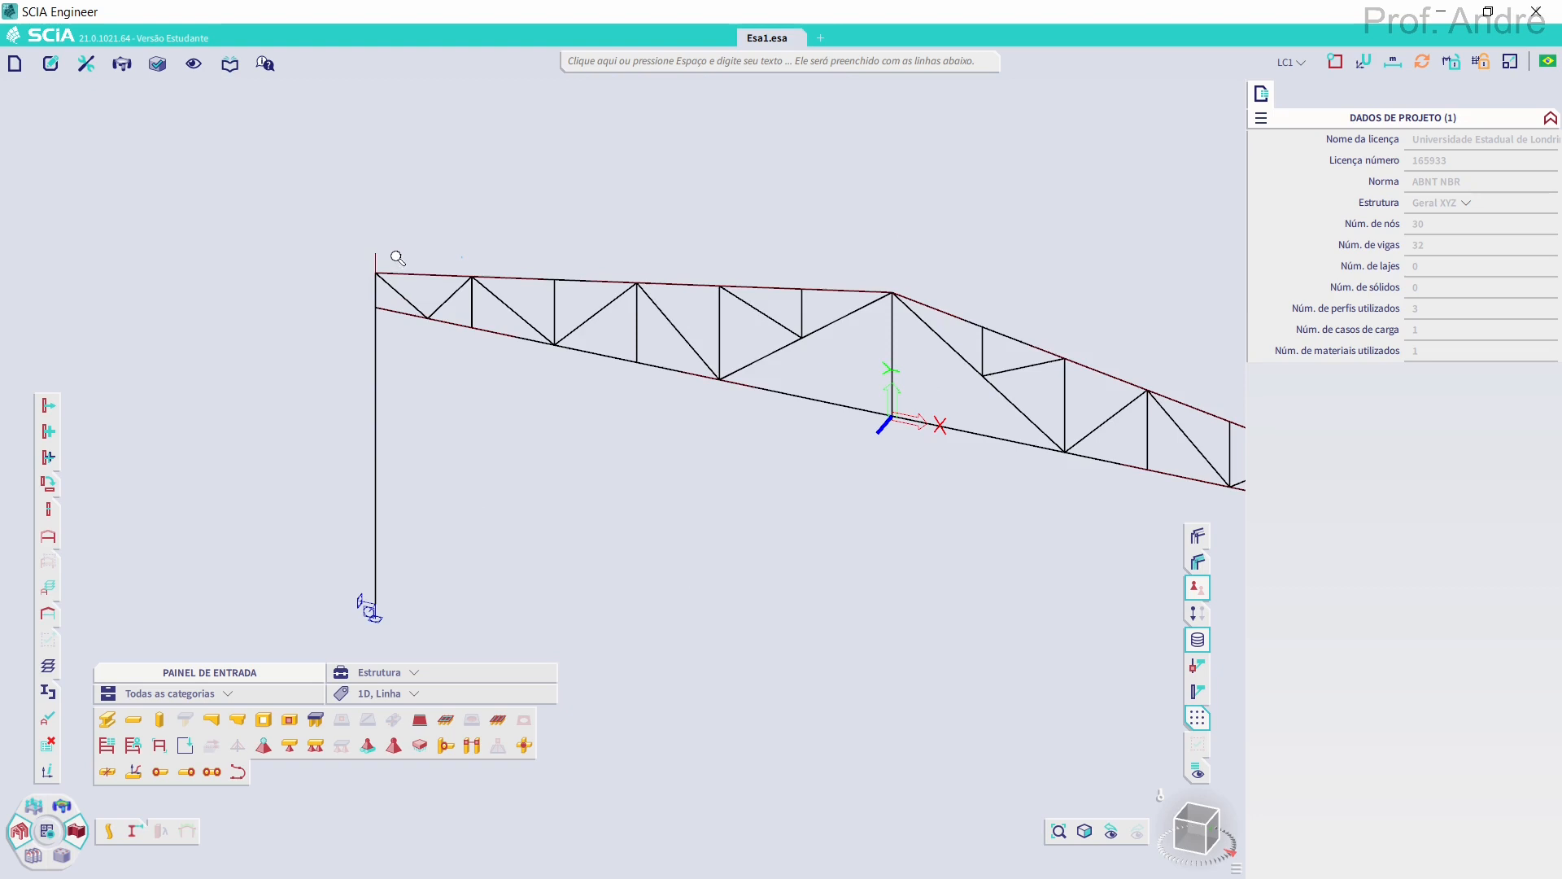
{"action": "scroll", "coordinate": [313, 265], "scroll_direction": "down", "scroll_amount": 2}
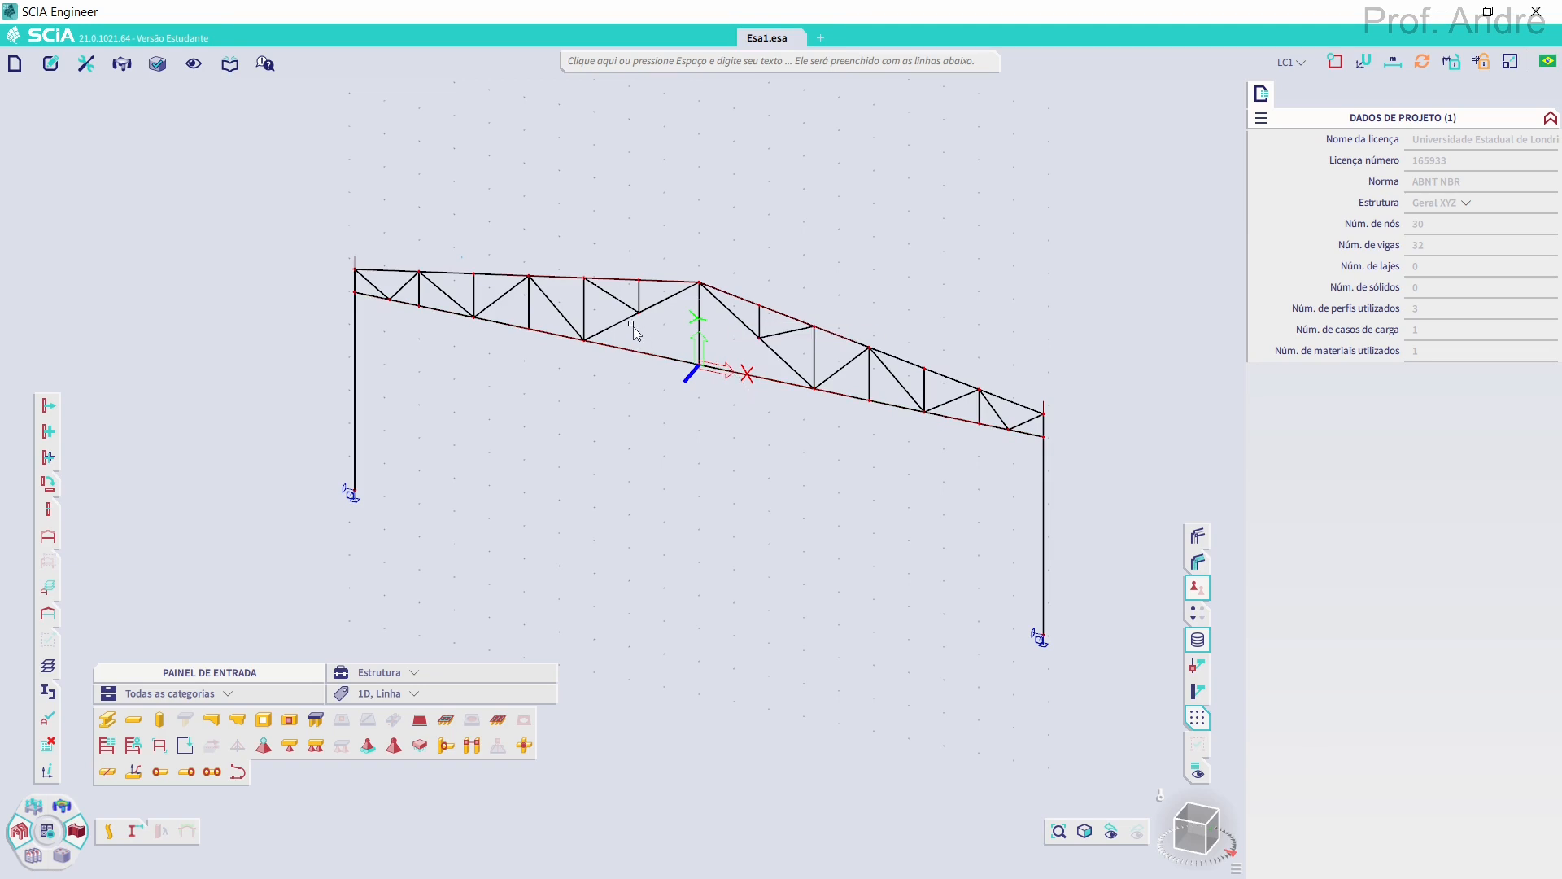
{"action": "middle_click_drag", "start_coordinate": [645, 245], "coordinate": [679, 285]}
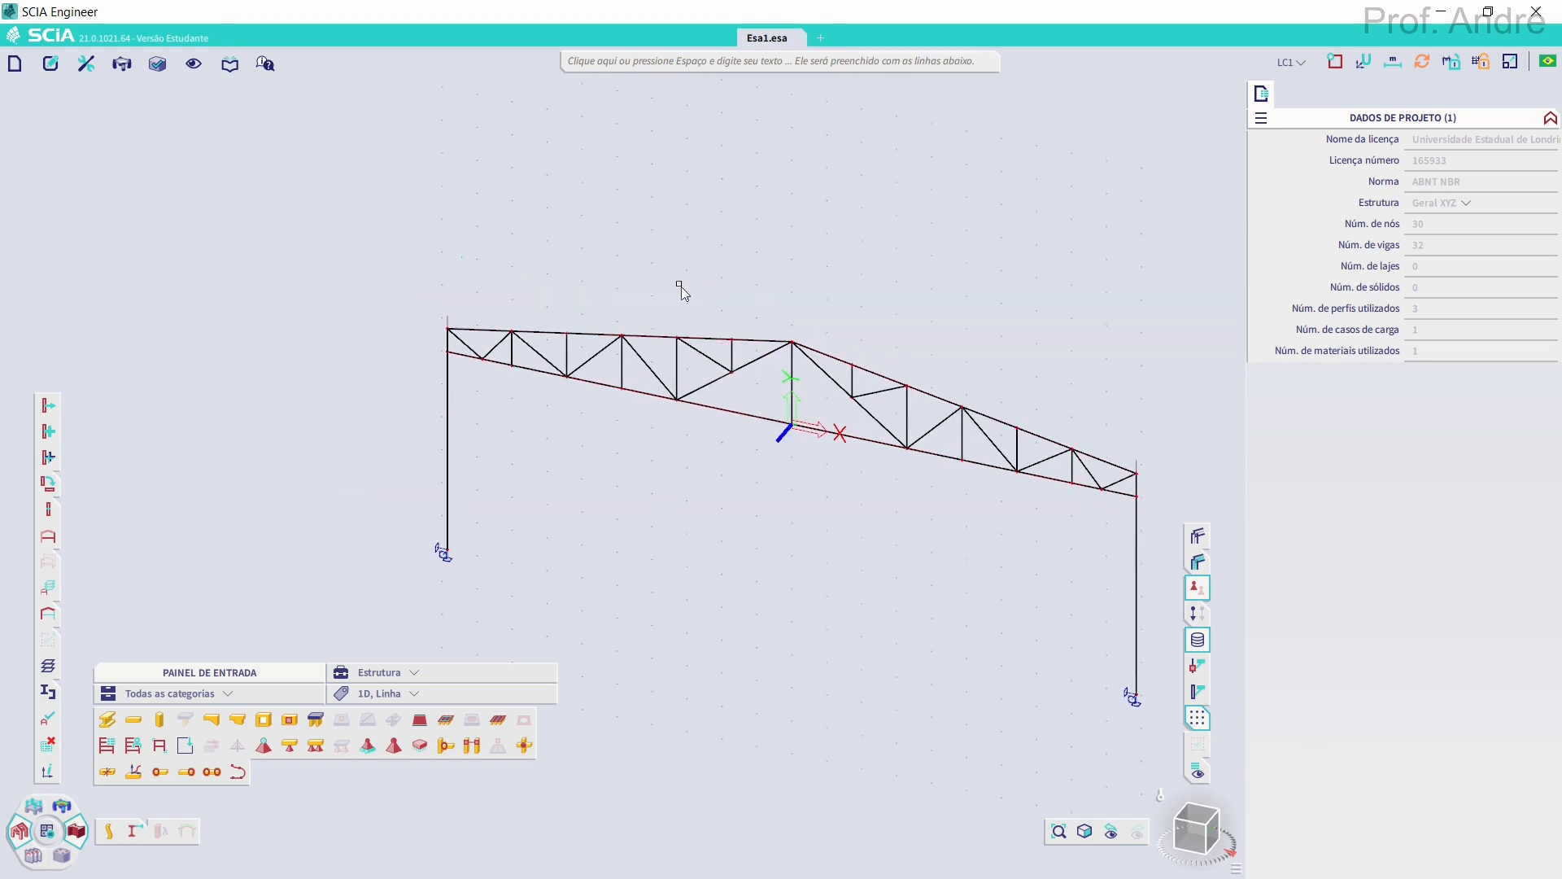
{"action": "left_click", "coordinate": [648, 337]}
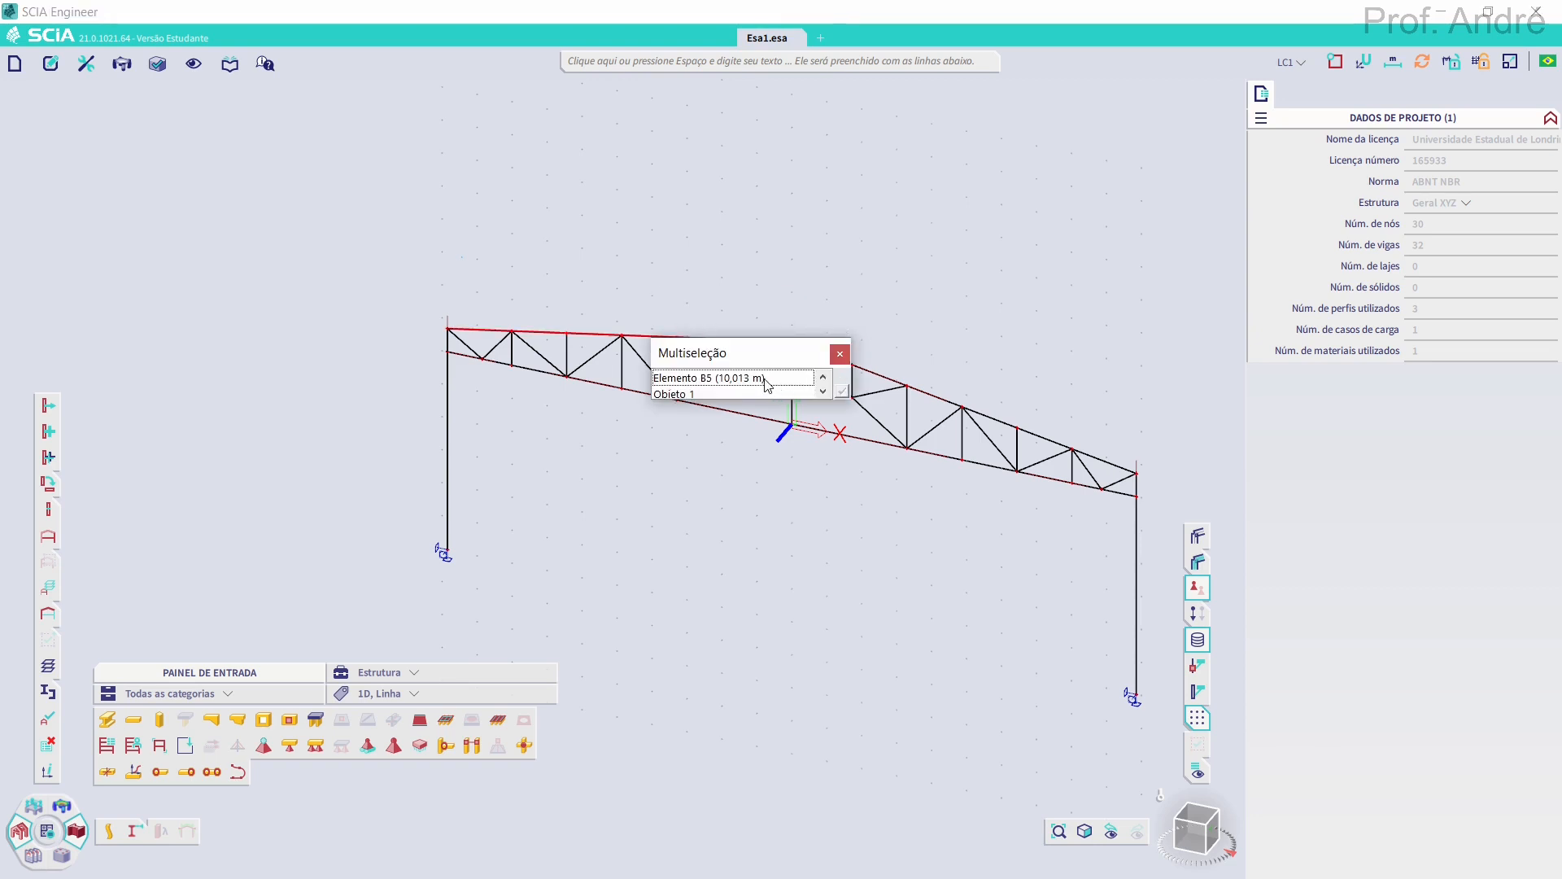
{"action": "left_click", "coordinate": [841, 392]}
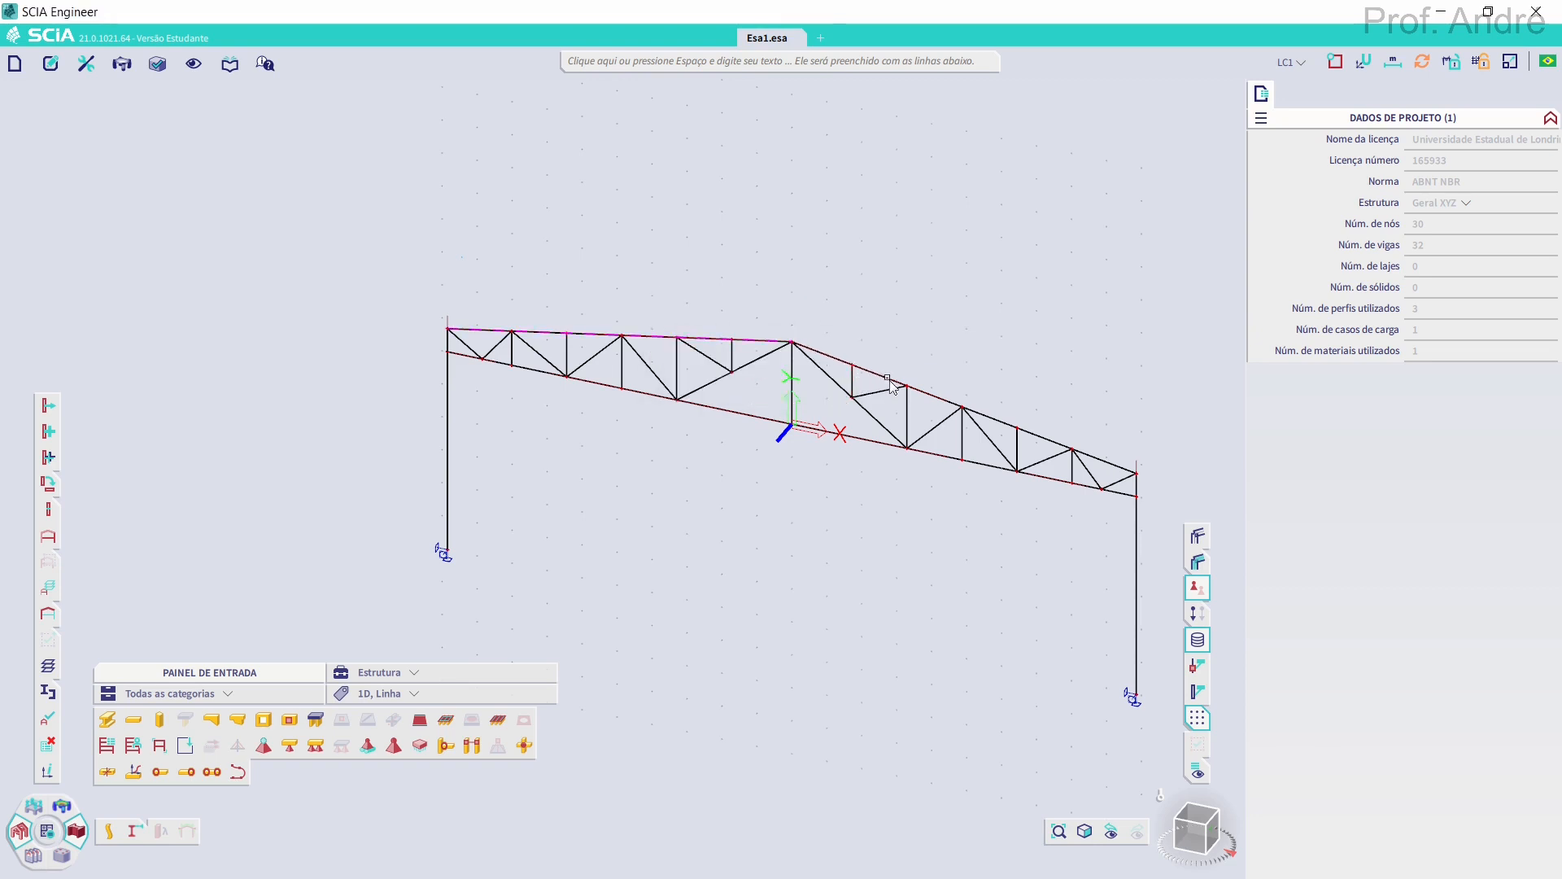
{"action": "left_click", "coordinate": [889, 381]}
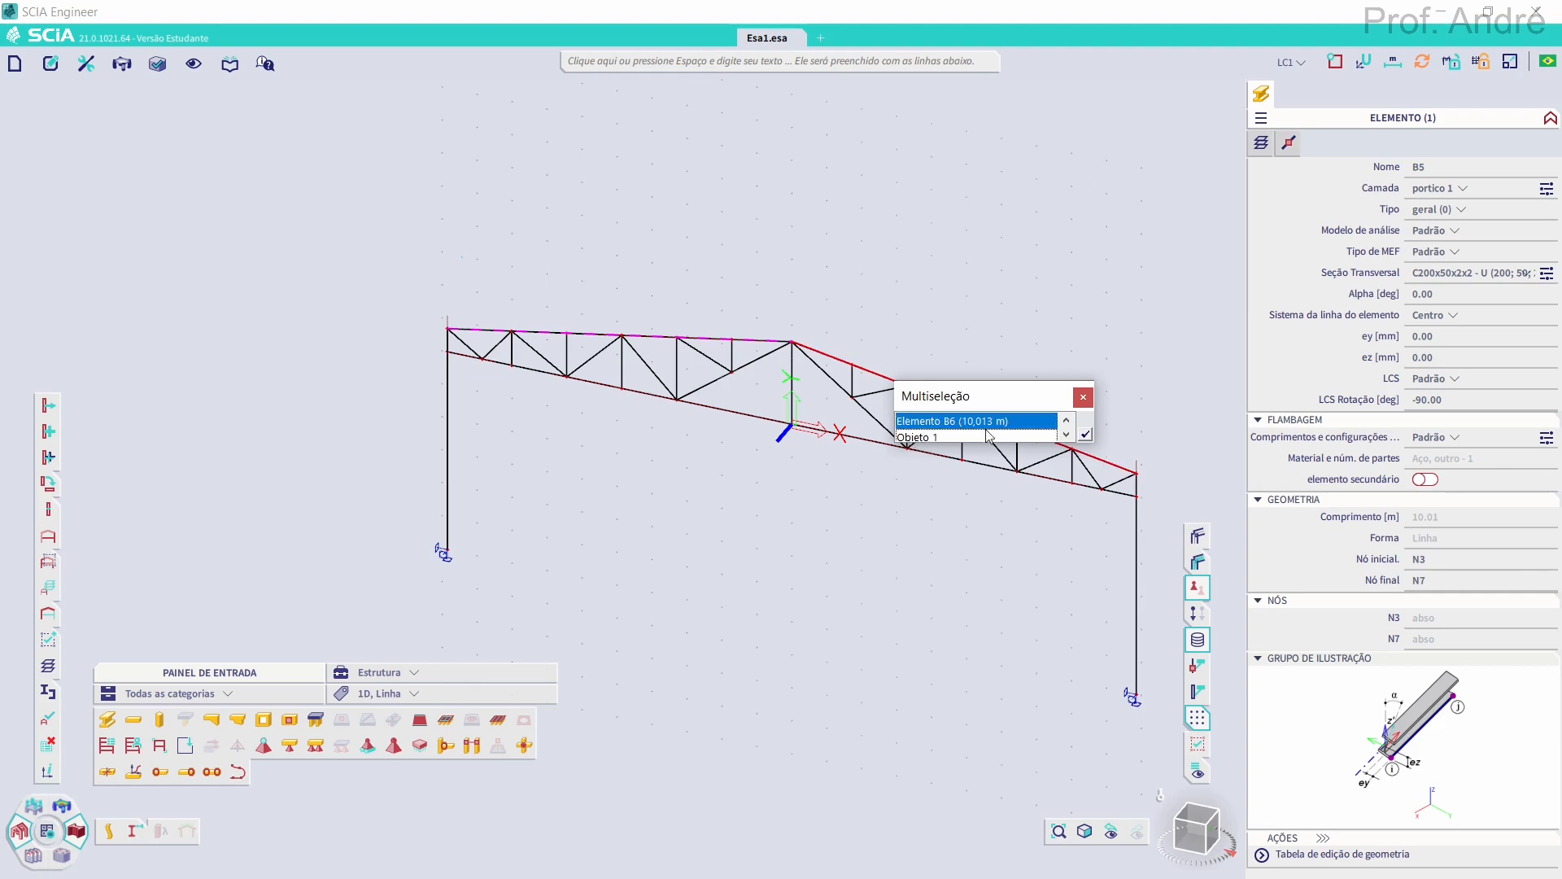
{"action": "left_click", "coordinate": [1083, 435]}
{"action": "left_click", "coordinate": [774, 330]}
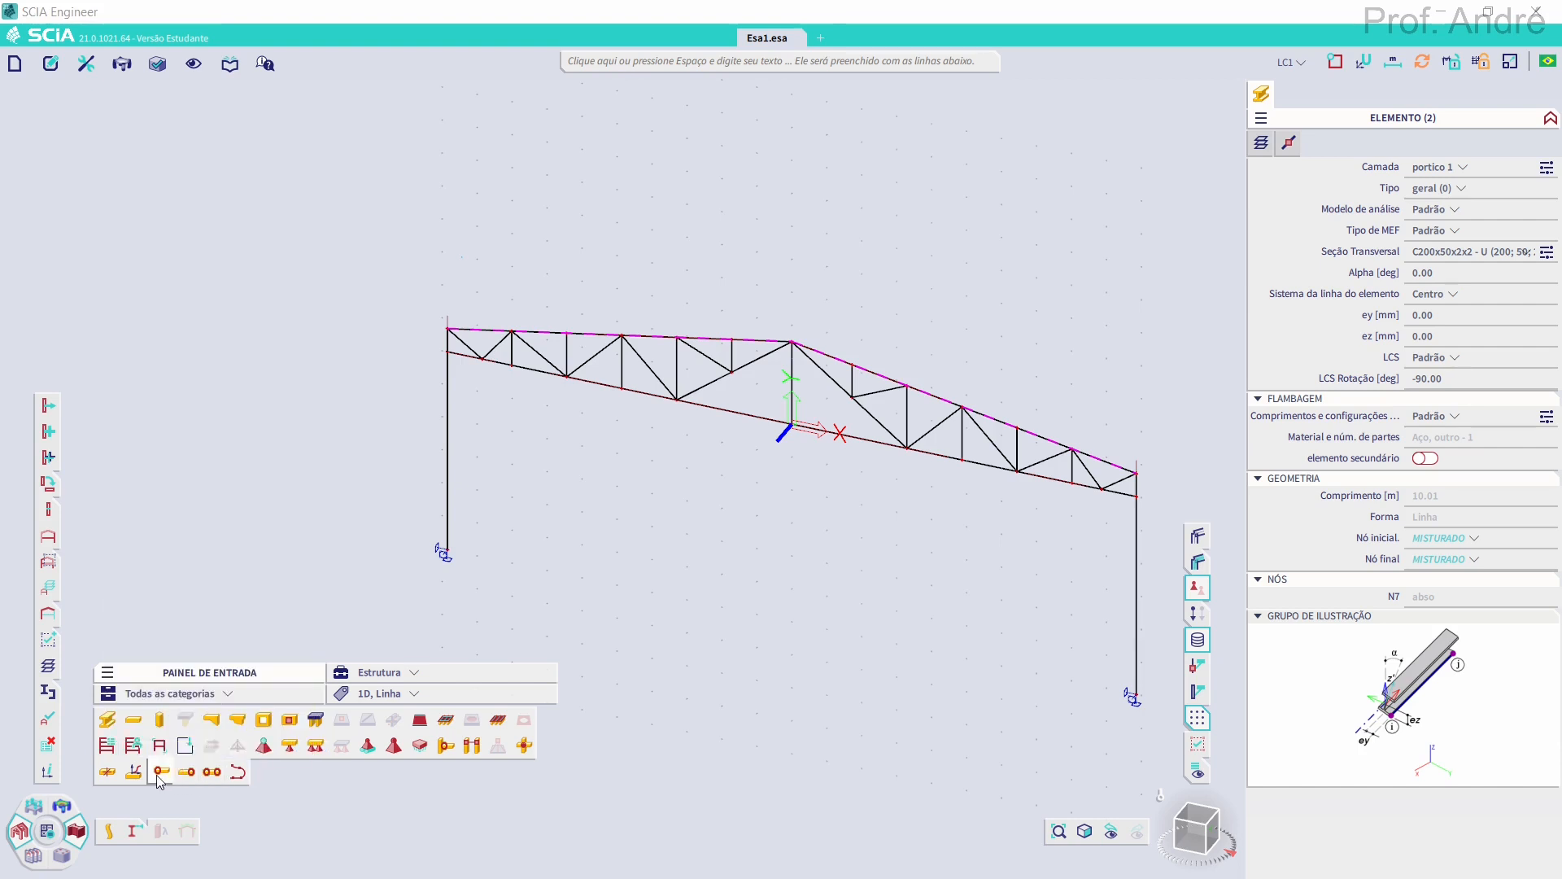
{"action": "left_click", "coordinate": [212, 771]}
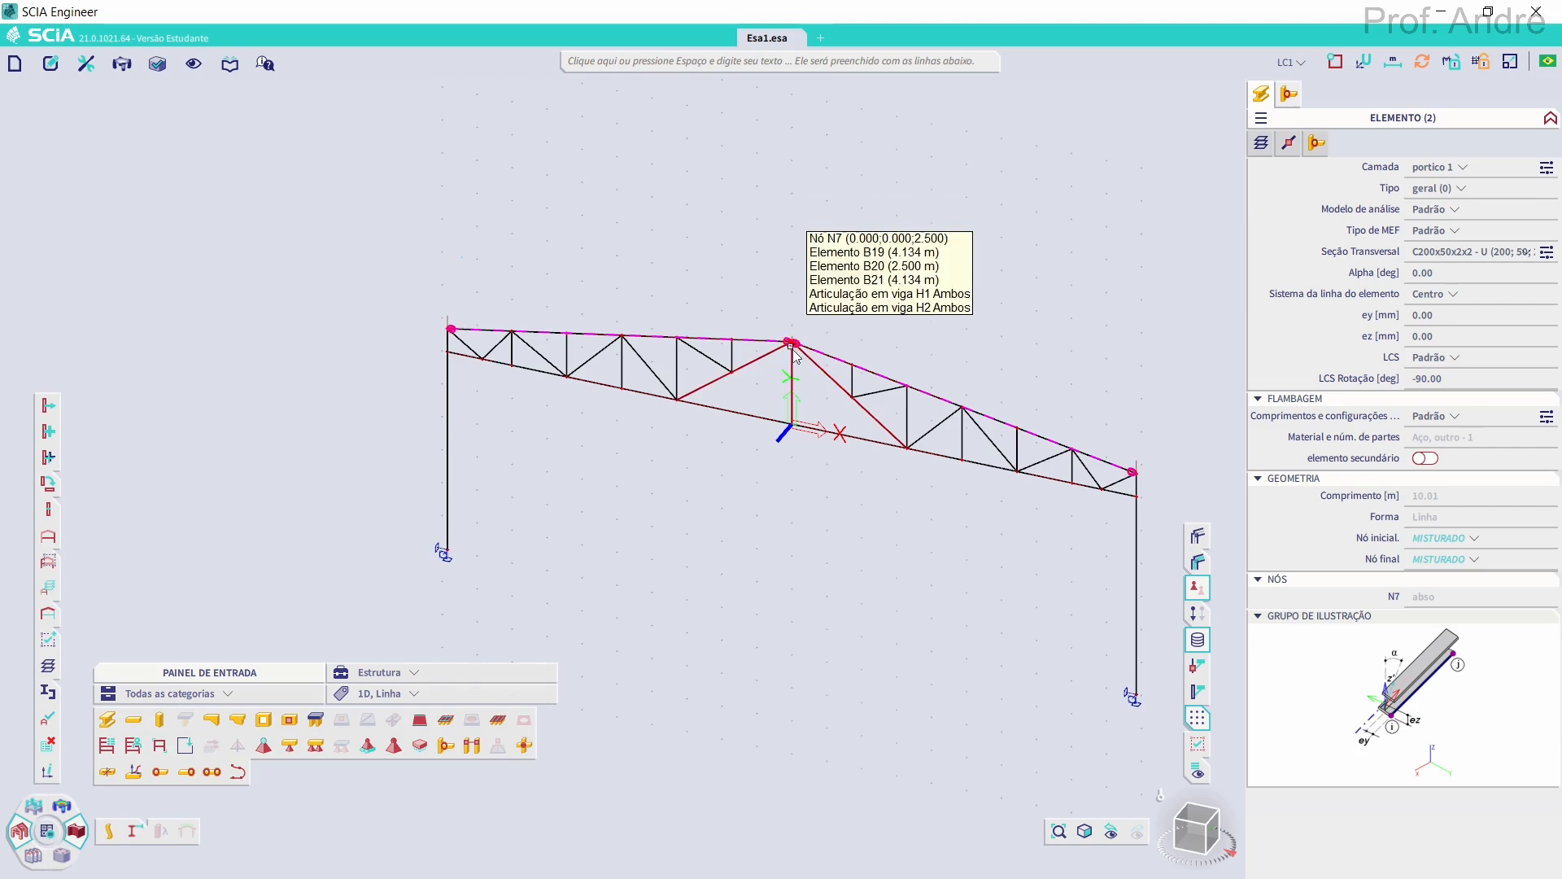
Set the fiy rotation of both top-chord hinges to Rígido
{"action": "scroll", "coordinate": [793, 342], "scroll_direction": "up", "scroll_amount": 5}
{"action": "scroll", "coordinate": [775, 366], "scroll_direction": "up", "scroll_amount": 3}
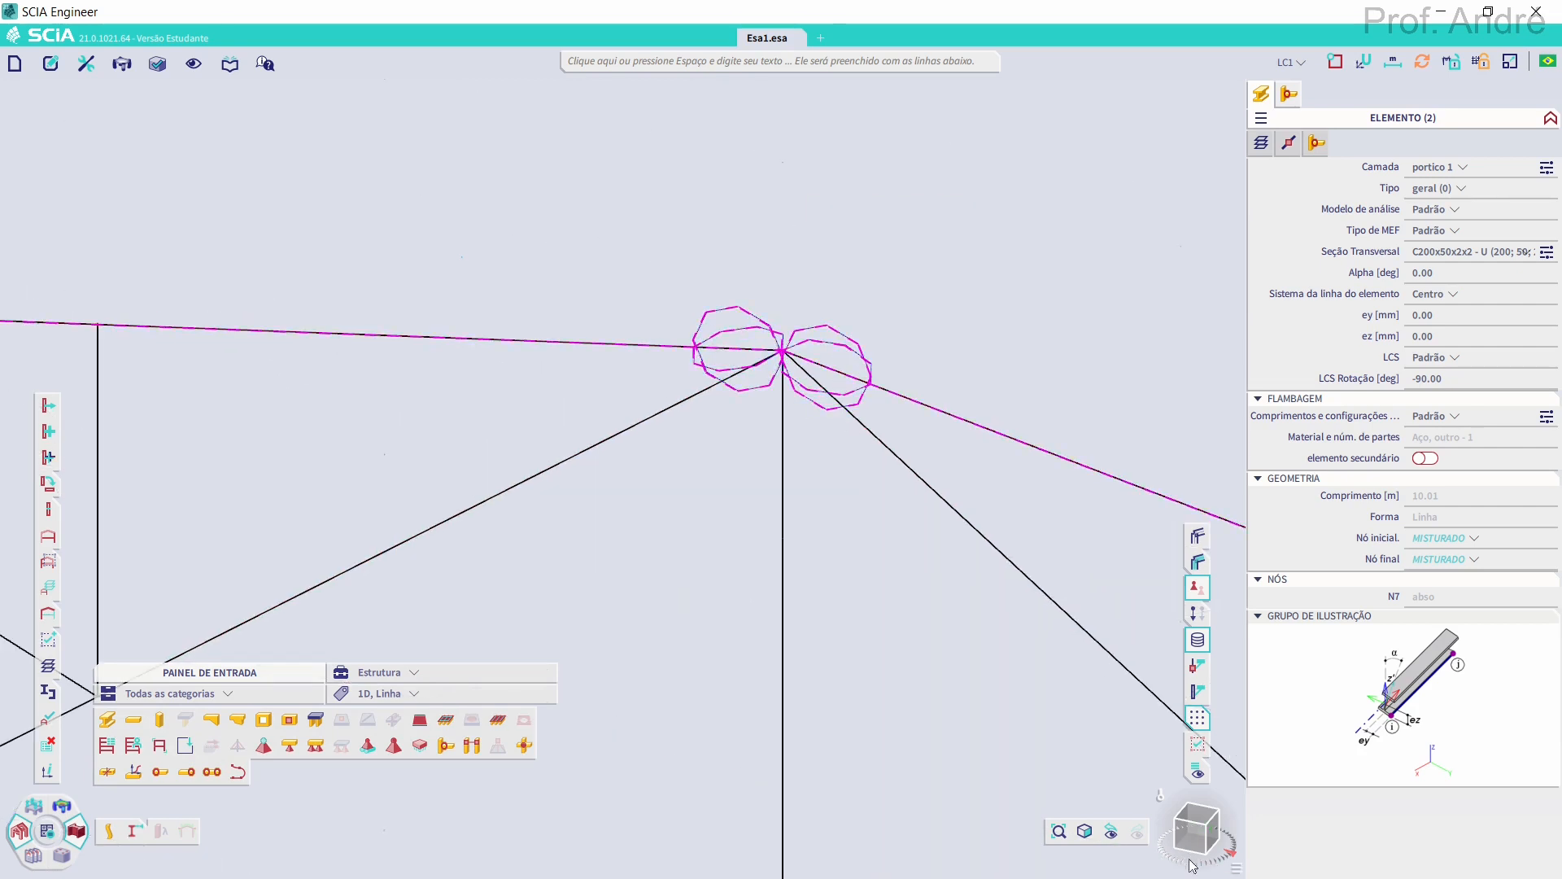
{"action": "mouse_move", "coordinate": [1190, 838]}
{"action": "left_mouse_down"}
{"action": "mouse_move", "coordinate": [1208, 809]}
{"action": "mouse_move", "coordinate": [1146, 860]}
{"action": "mouse_move", "coordinate": [1185, 840]}
{"action": "left_mouse_up"}
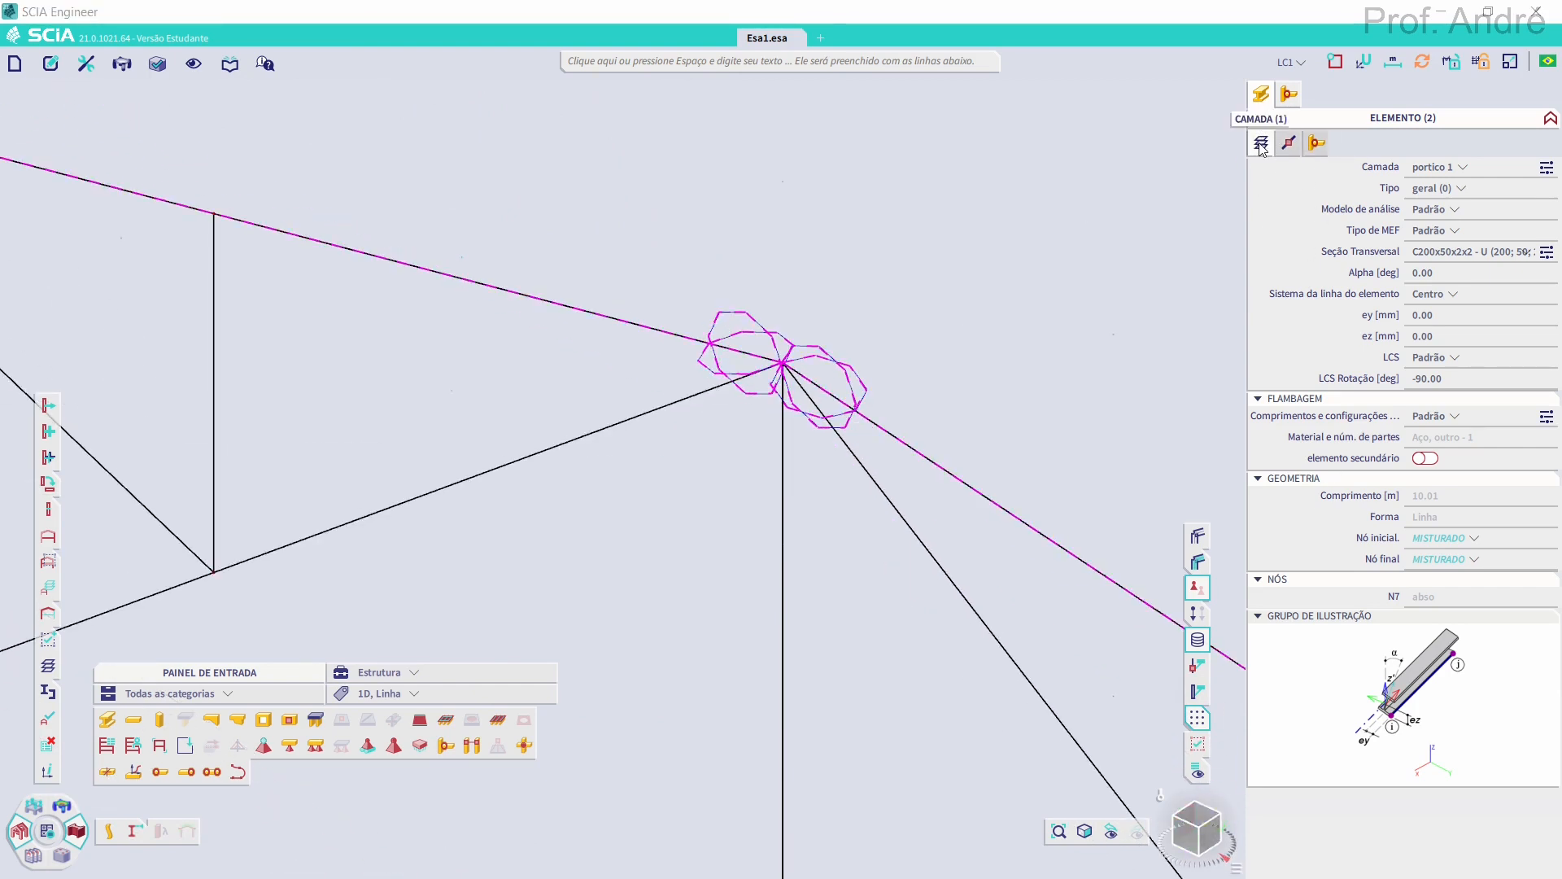
{"action": "left_click", "coordinate": [1317, 145]}
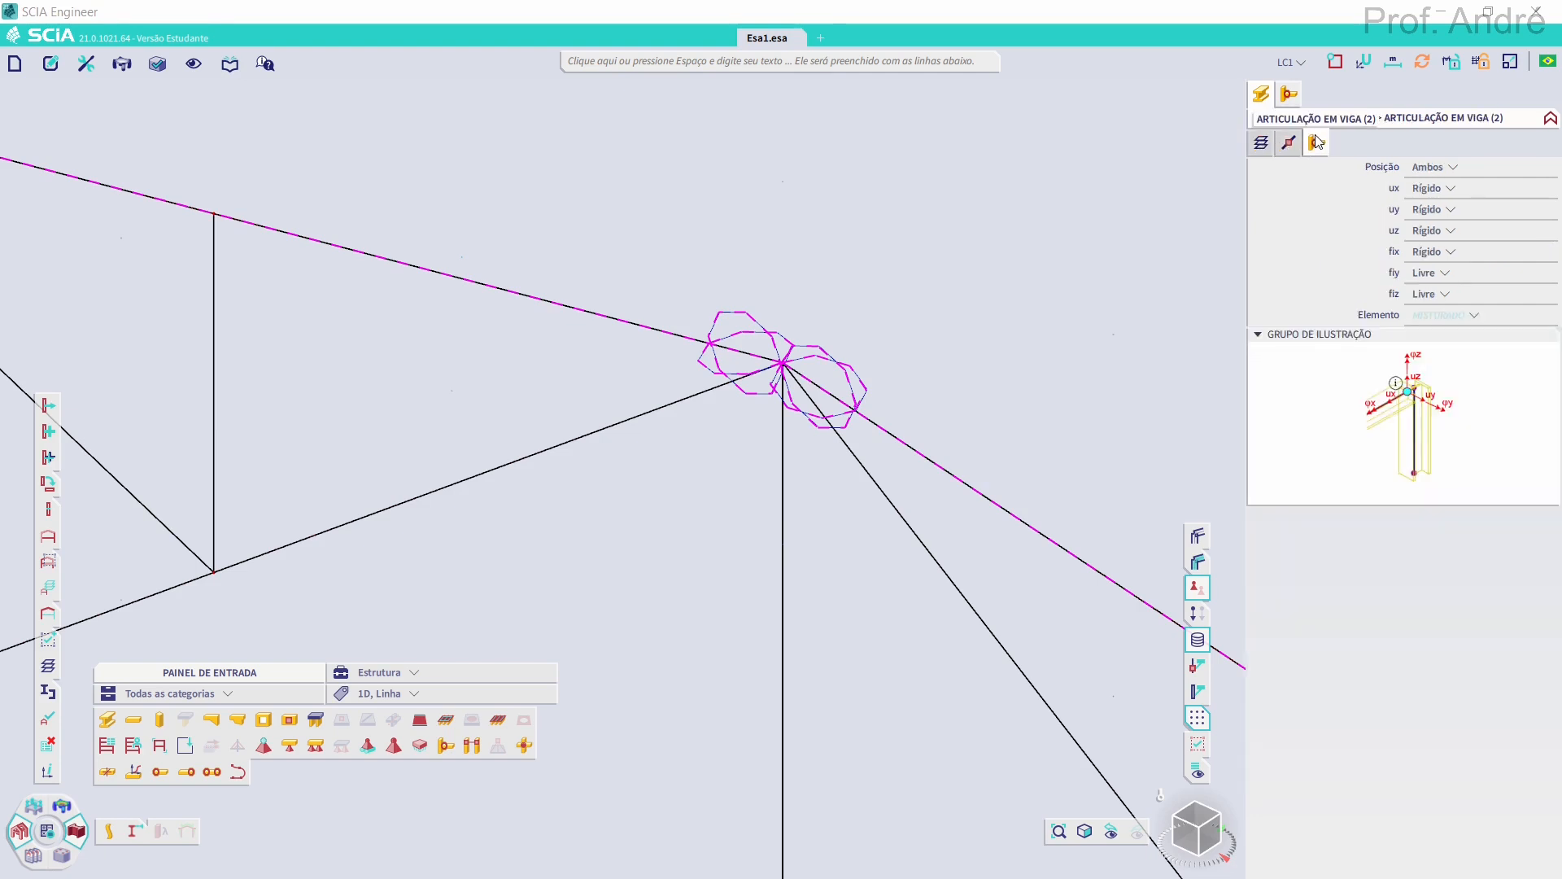
{"action": "left_click", "coordinate": [1432, 277]}
{"action": "left_click", "coordinate": [1433, 304]}
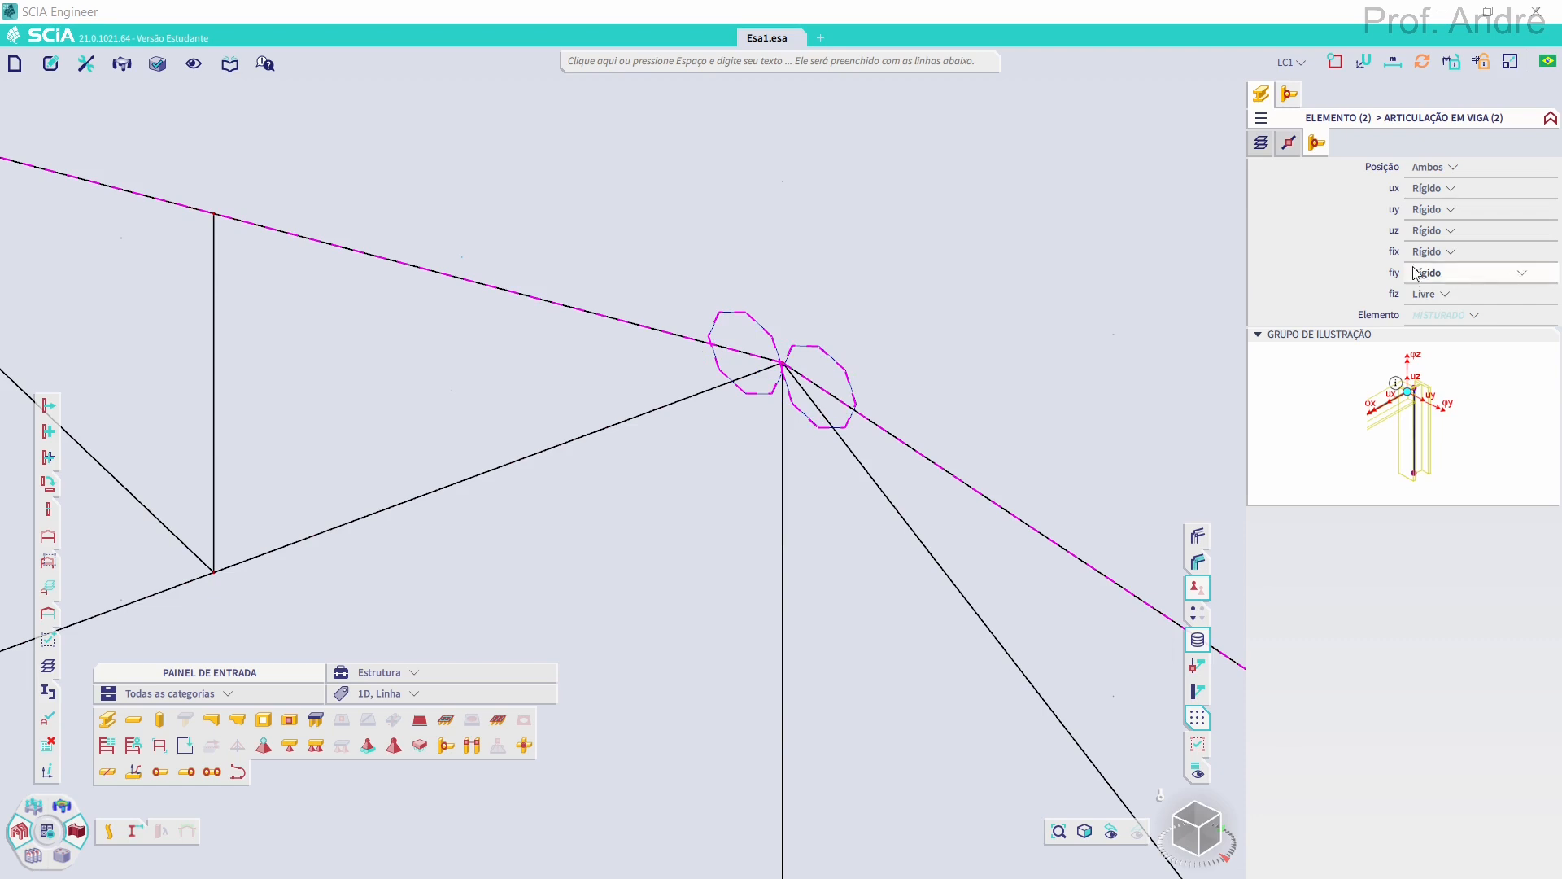
Clear the top-chord selection, select the continuous bottom-chord member and assign hinges at both of its ends
{"action": "mouse_move", "coordinate": [1192, 845]}
{"action": "left_mouse_down"}
{"action": "mouse_move", "coordinate": [1199, 813]}
{"action": "mouse_move", "coordinate": [1214, 823]}
{"action": "mouse_move", "coordinate": [1153, 864]}
{"action": "mouse_move", "coordinate": [1205, 835]}
{"action": "left_mouse_up"}
{"action": "scroll", "coordinate": [1029, 705], "scroll_direction": "down", "scroll_amount": 8}
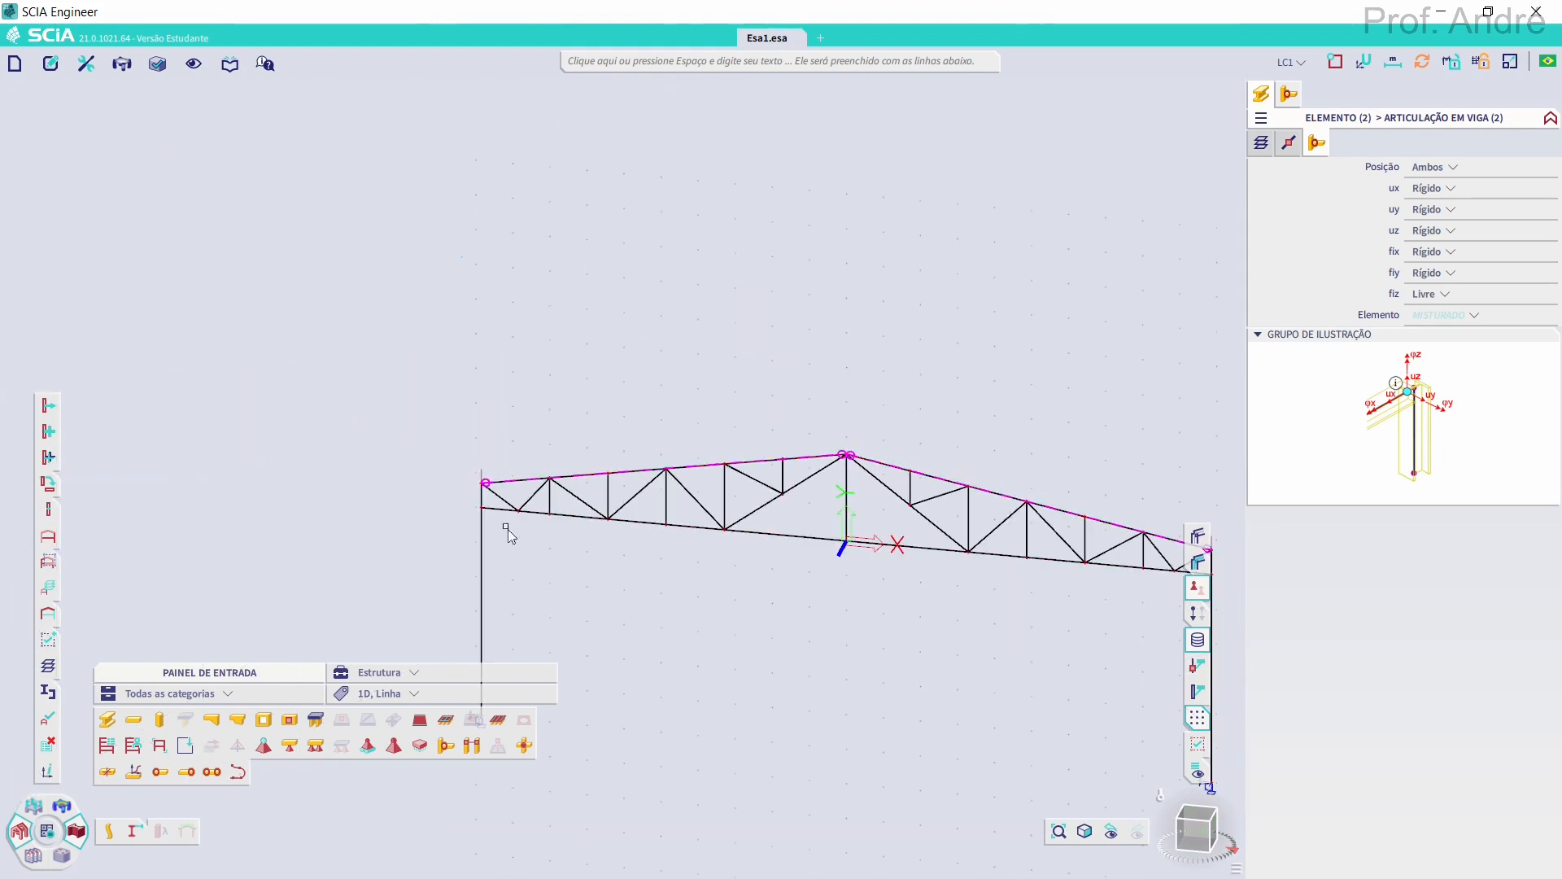
{"action": "scroll", "coordinate": [468, 476], "scroll_direction": "up", "scroll_amount": 4}
{"action": "scroll", "coordinate": [540, 394], "scroll_direction": "down", "scroll_amount": 5}
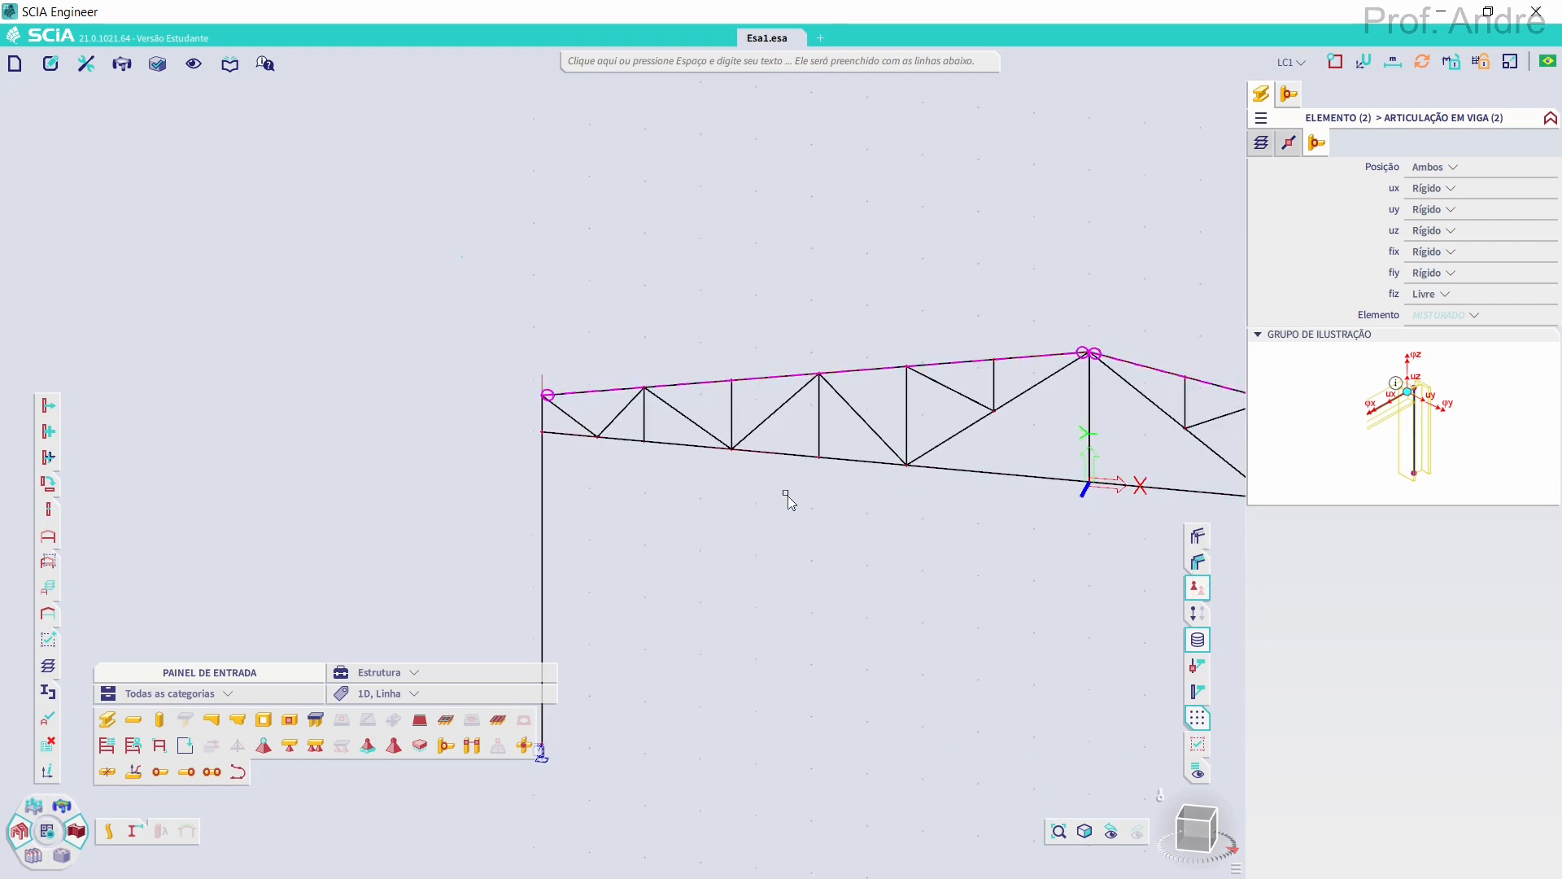
{"action": "middle_click_drag", "start_coordinate": [659, 478], "coordinate": [587, 472]}
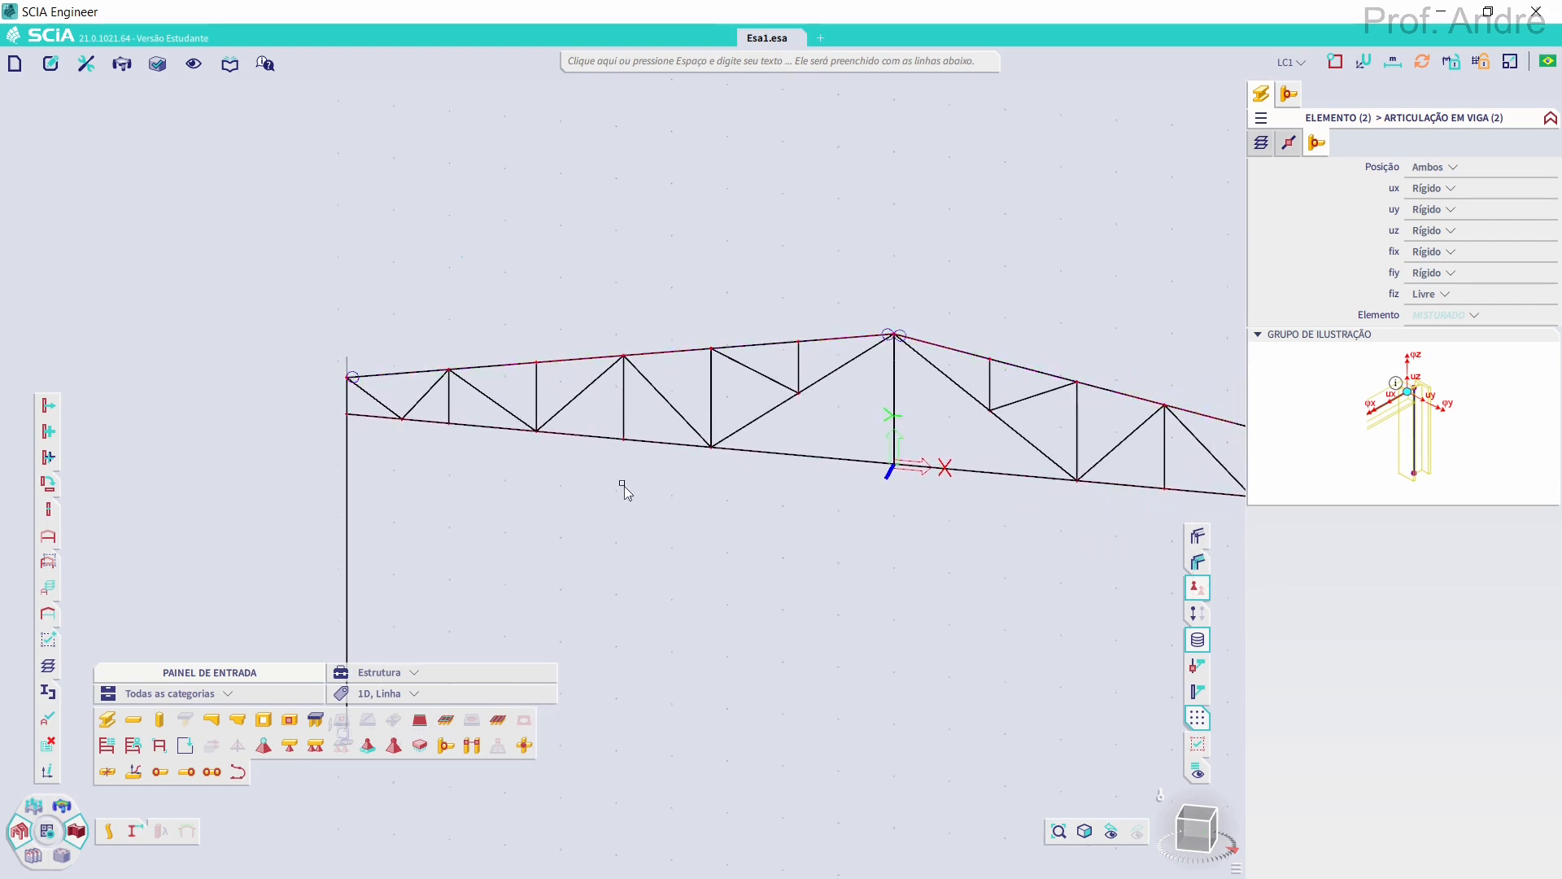
{"action": "key", "text": "Escape"}
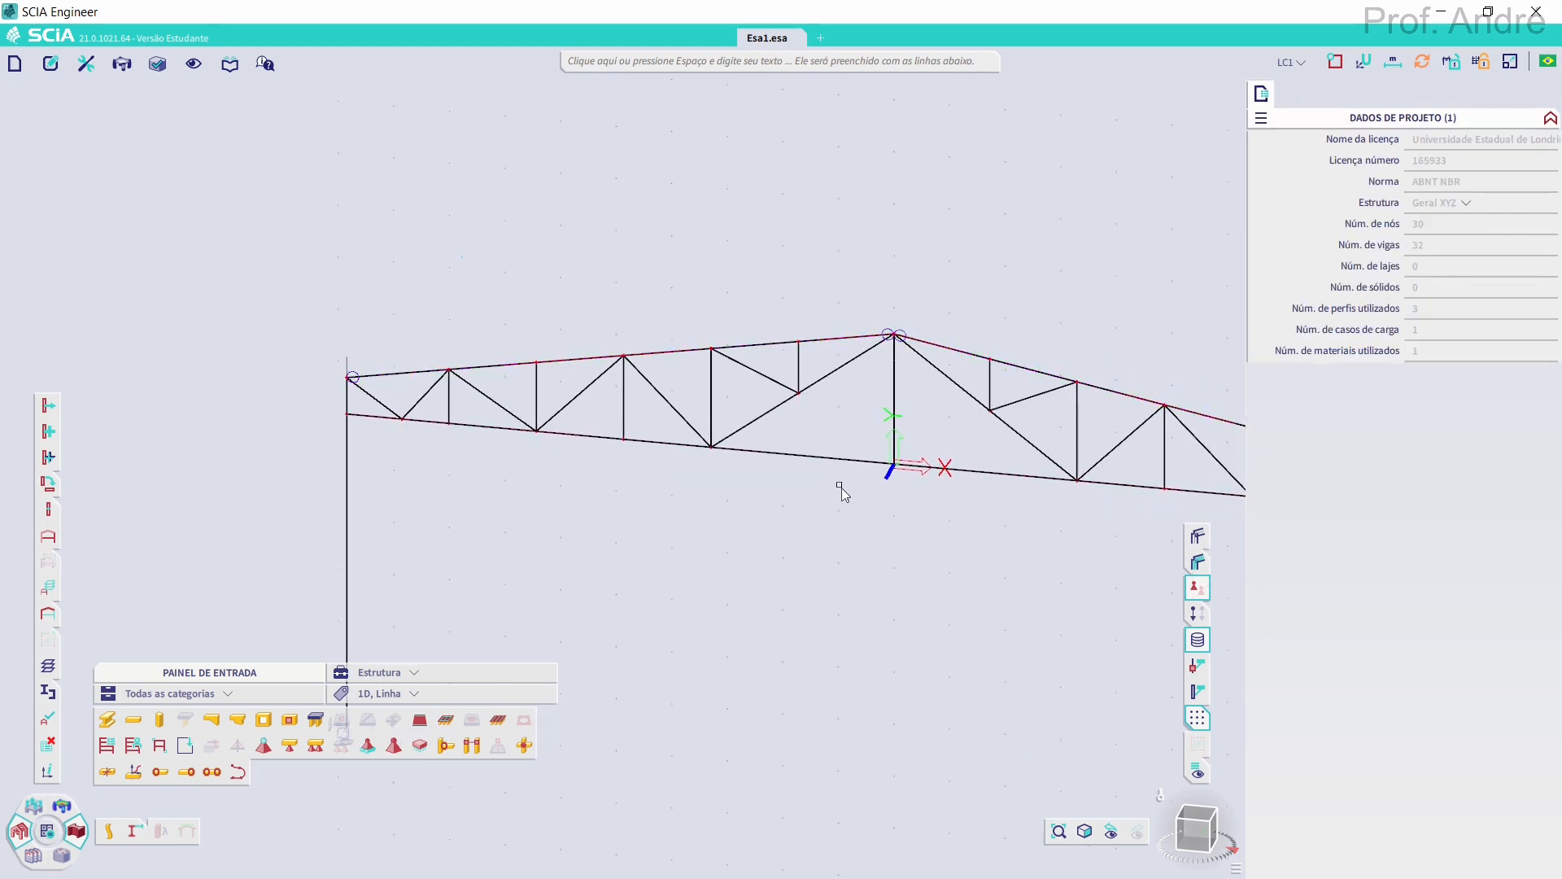
{"action": "left_click", "coordinate": [828, 460]}
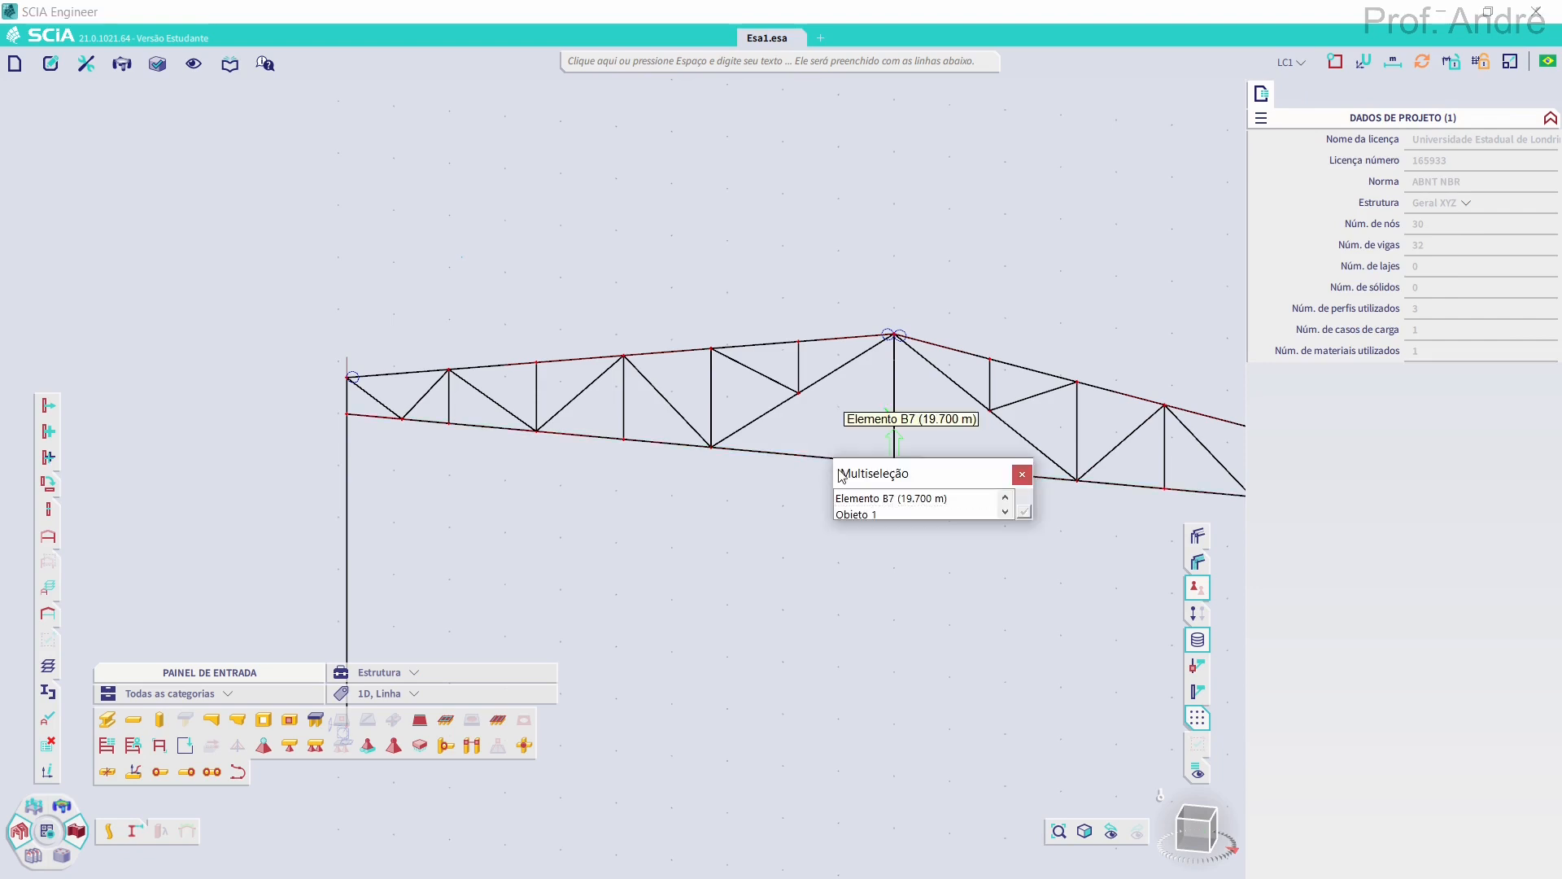
{"action": "left_click", "coordinate": [864, 500]}
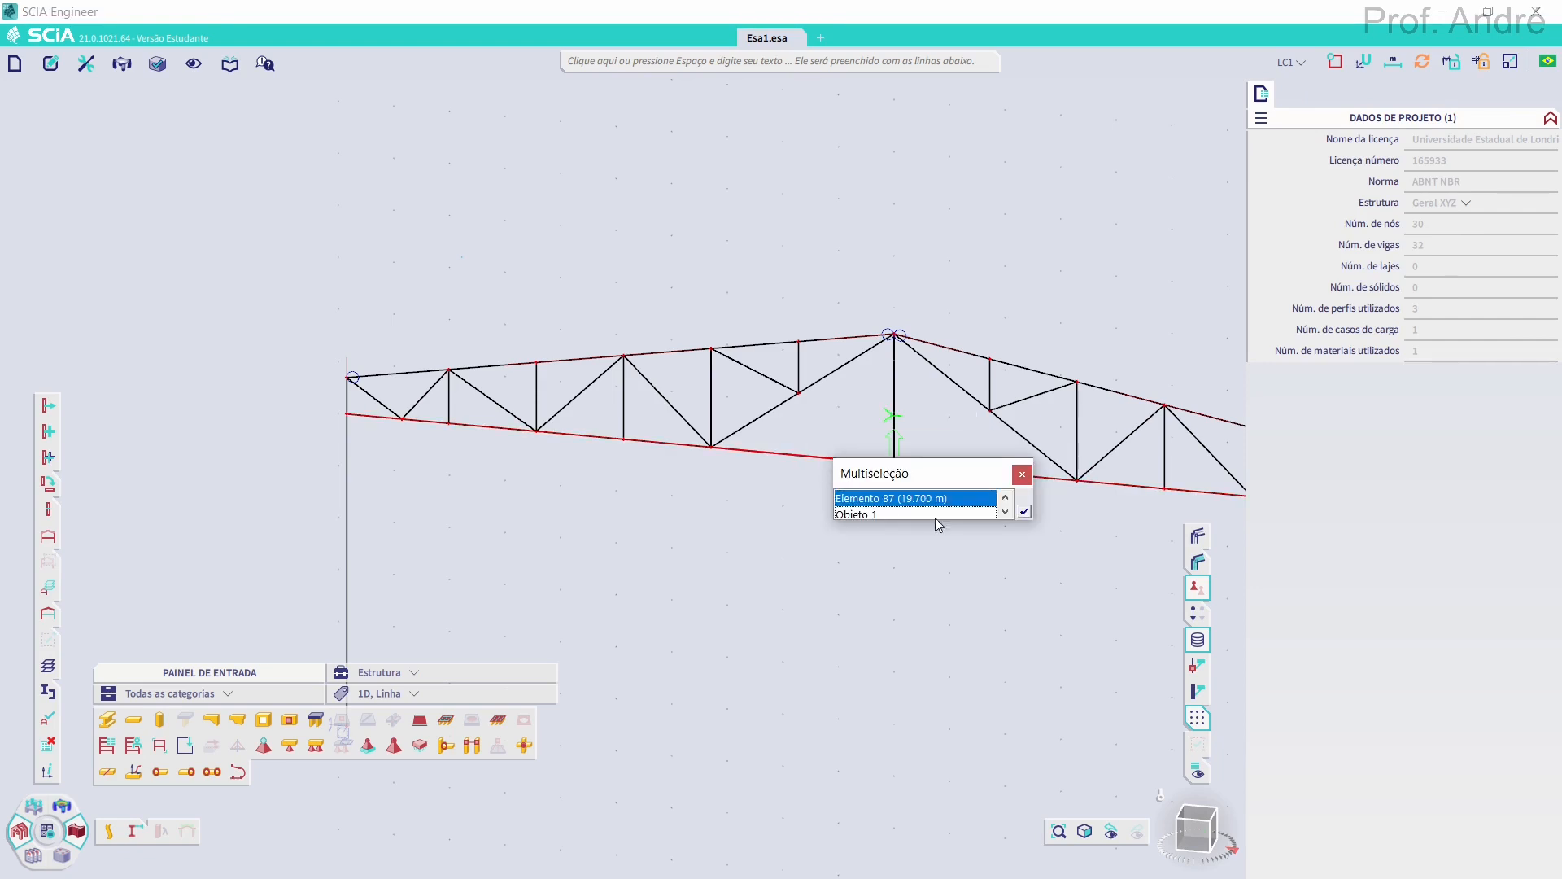
{"action": "left_click", "coordinate": [1022, 513]}
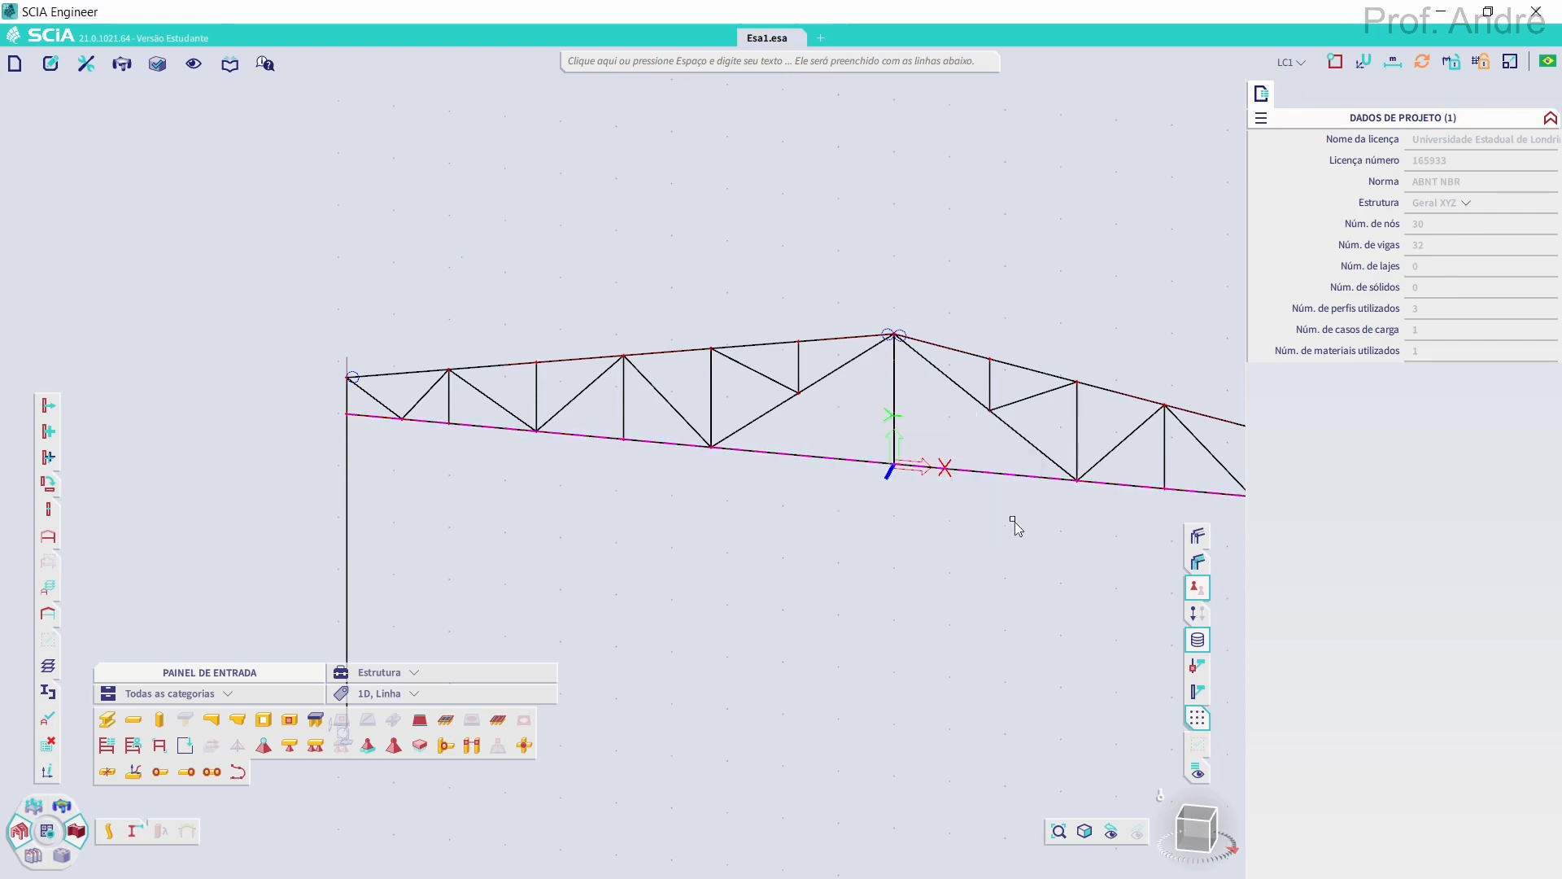
{"action": "left_click", "coordinate": [213, 771]}
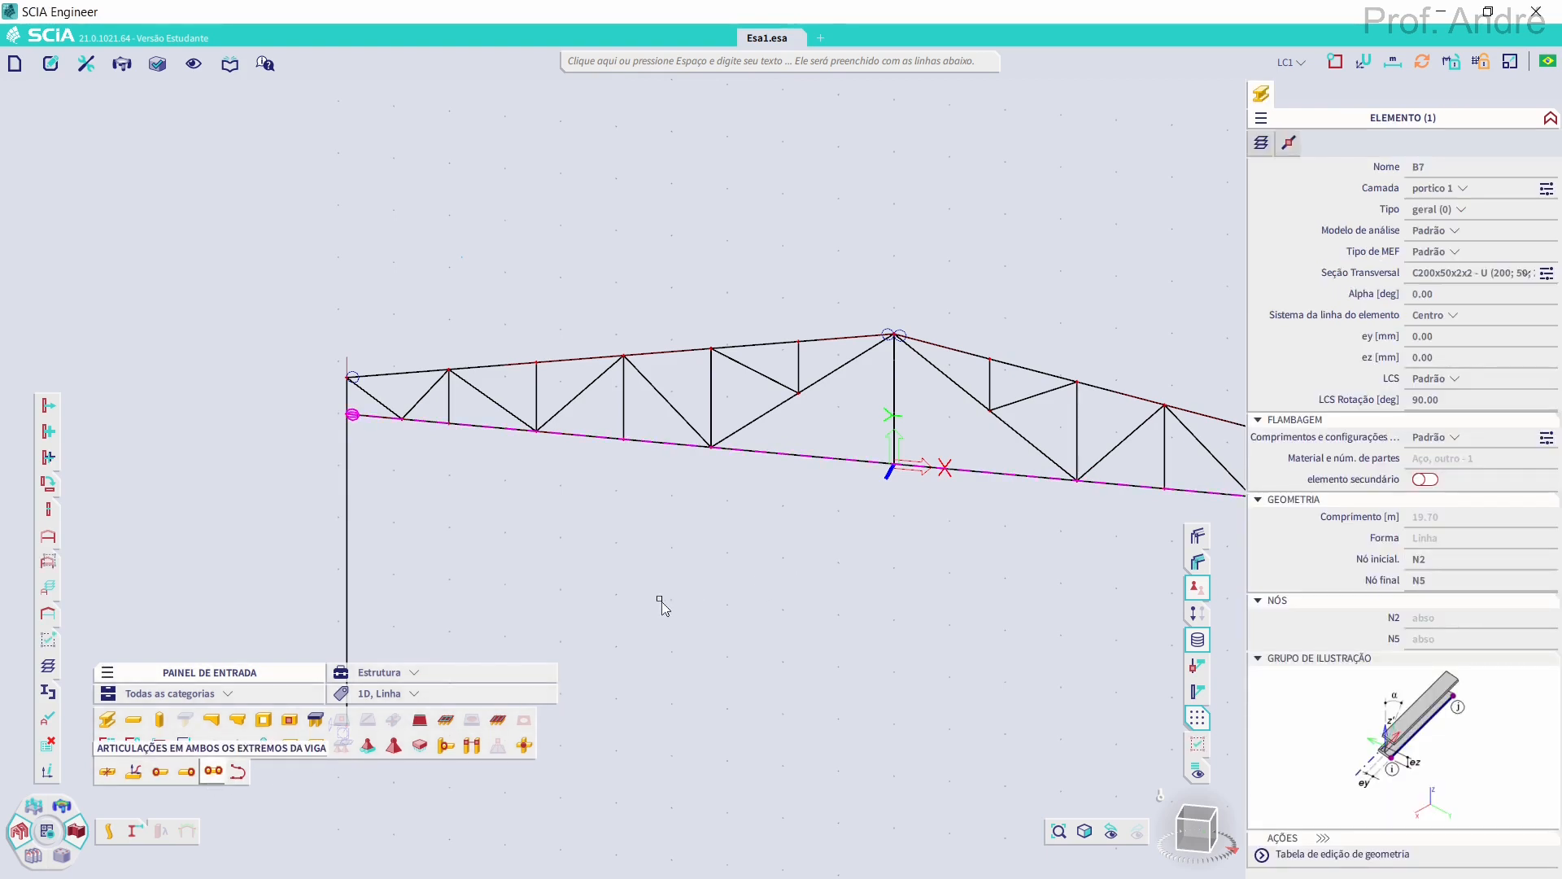
Set the fiy rotation of the bottom-chord hinge to Rígido
{"action": "left_click", "coordinate": [1315, 143]}
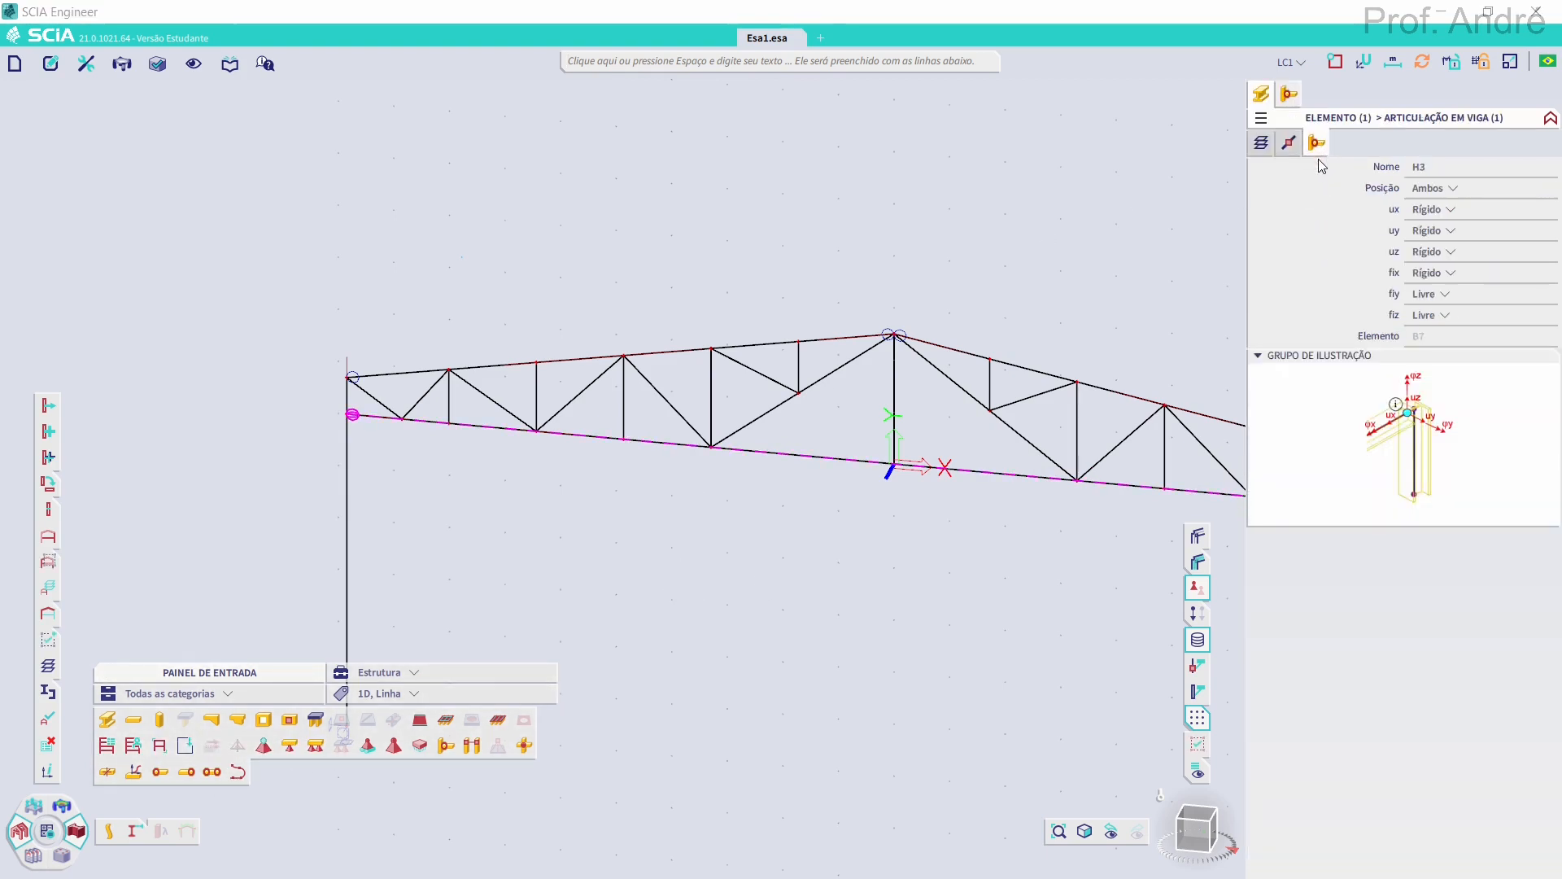
{"action": "left_click", "coordinate": [1431, 296]}
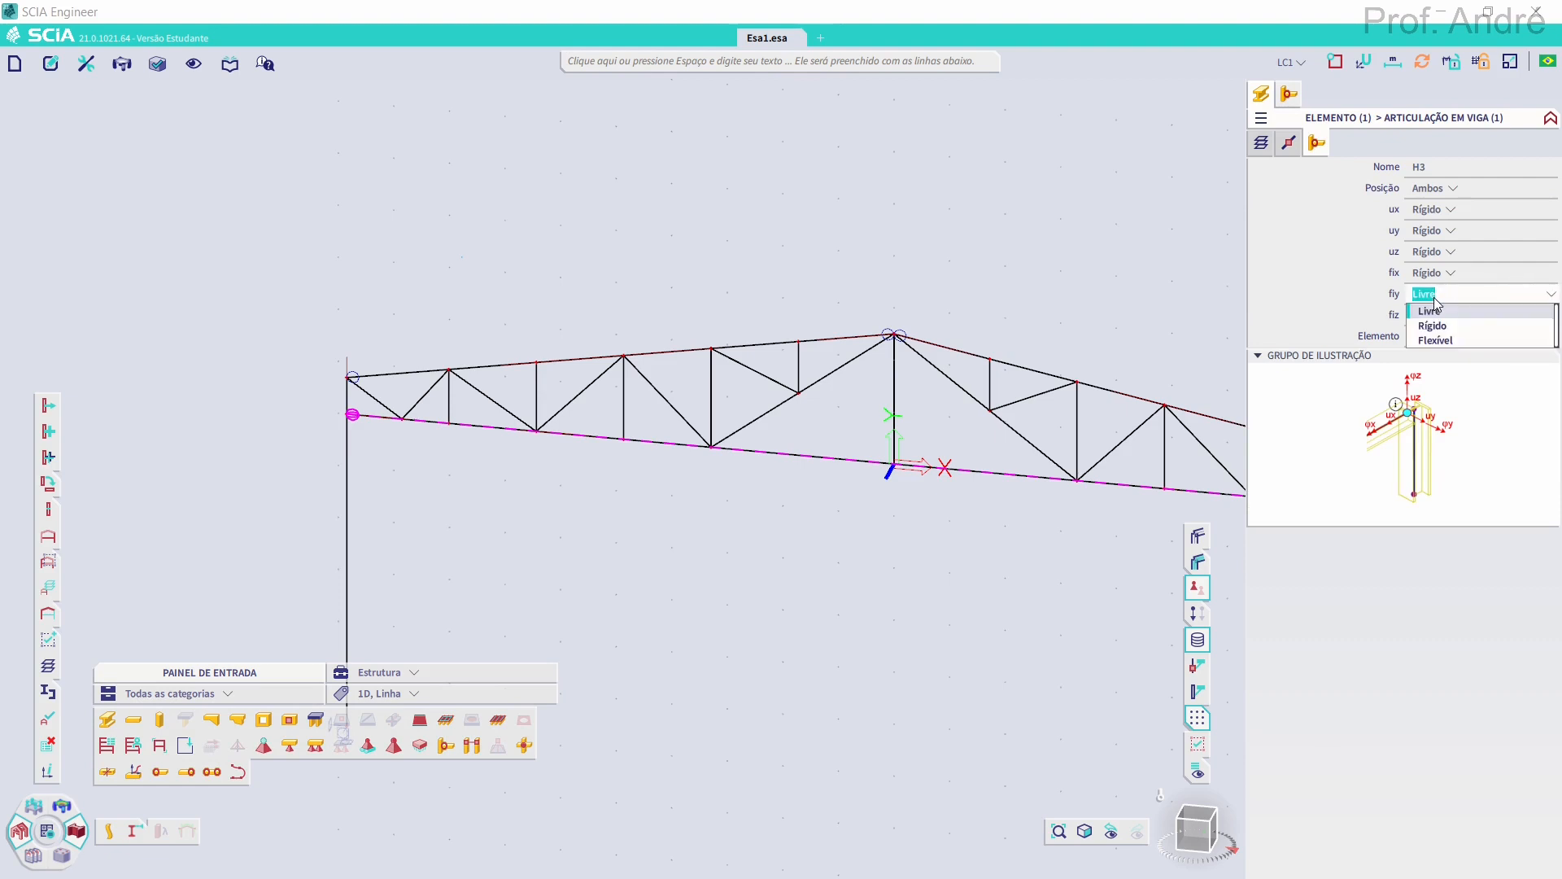
{"action": "left_click", "coordinate": [1433, 326]}
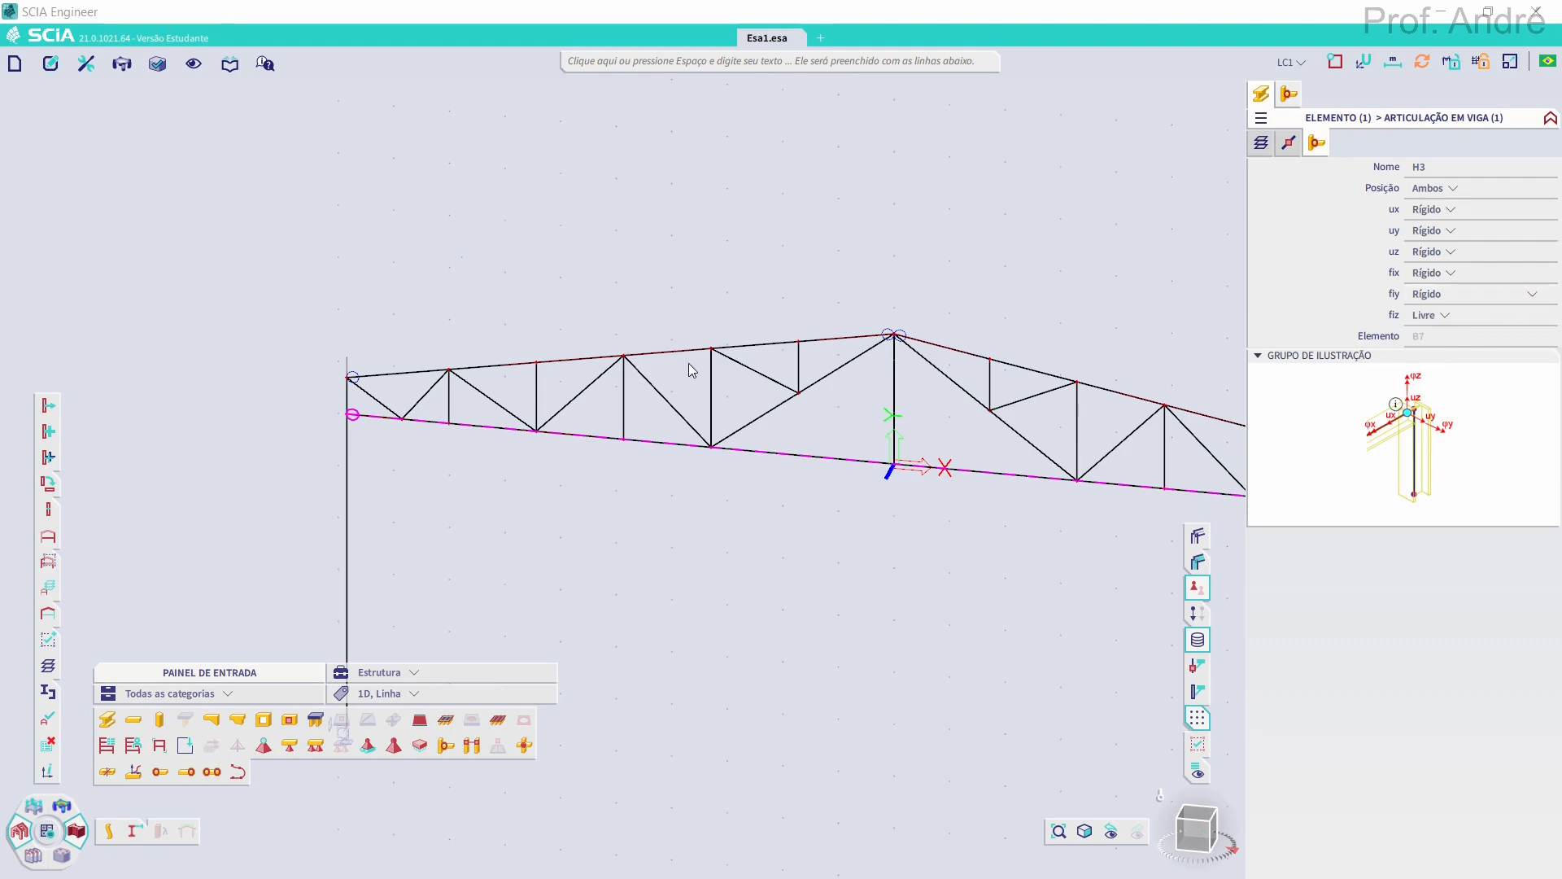
Examine the chord hinges at both columns and along the whole truss from an oblique view
{"action": "scroll", "coordinate": [352, 416], "scroll_direction": "up", "scroll_amount": 4}
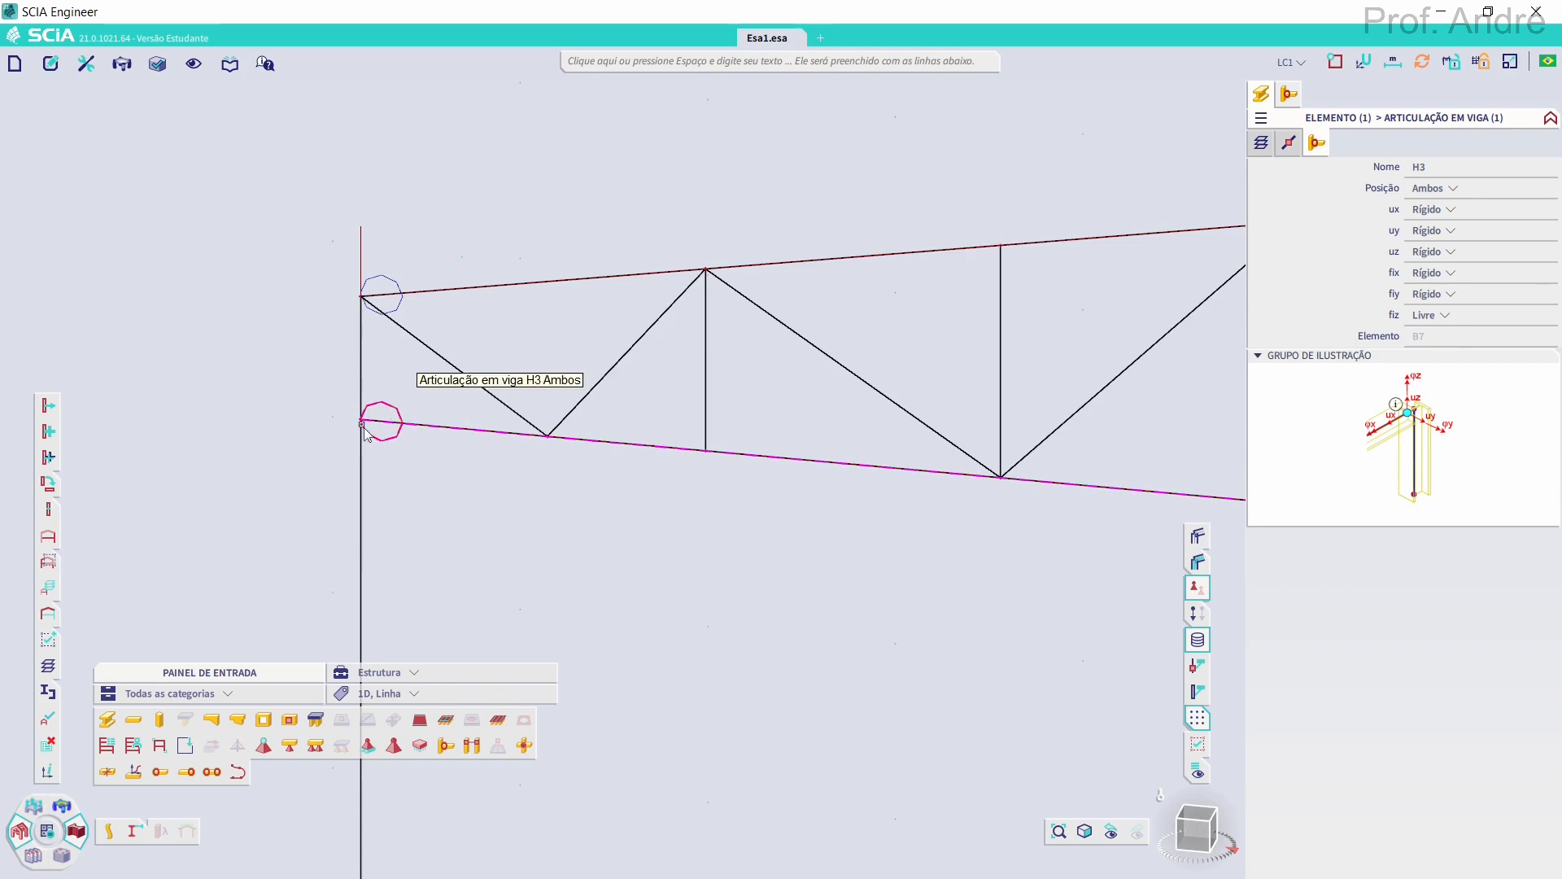
{"action": "mouse_move", "coordinate": [1211, 842]}
{"action": "left_mouse_down"}
{"action": "mouse_move", "coordinate": [1199, 822]}
{"action": "mouse_move", "coordinate": [1176, 846]}
{"action": "mouse_move", "coordinate": [1190, 825]}
{"action": "left_mouse_up"}
{"action": "scroll", "coordinate": [932, 675], "scroll_direction": "down", "scroll_amount": 3}
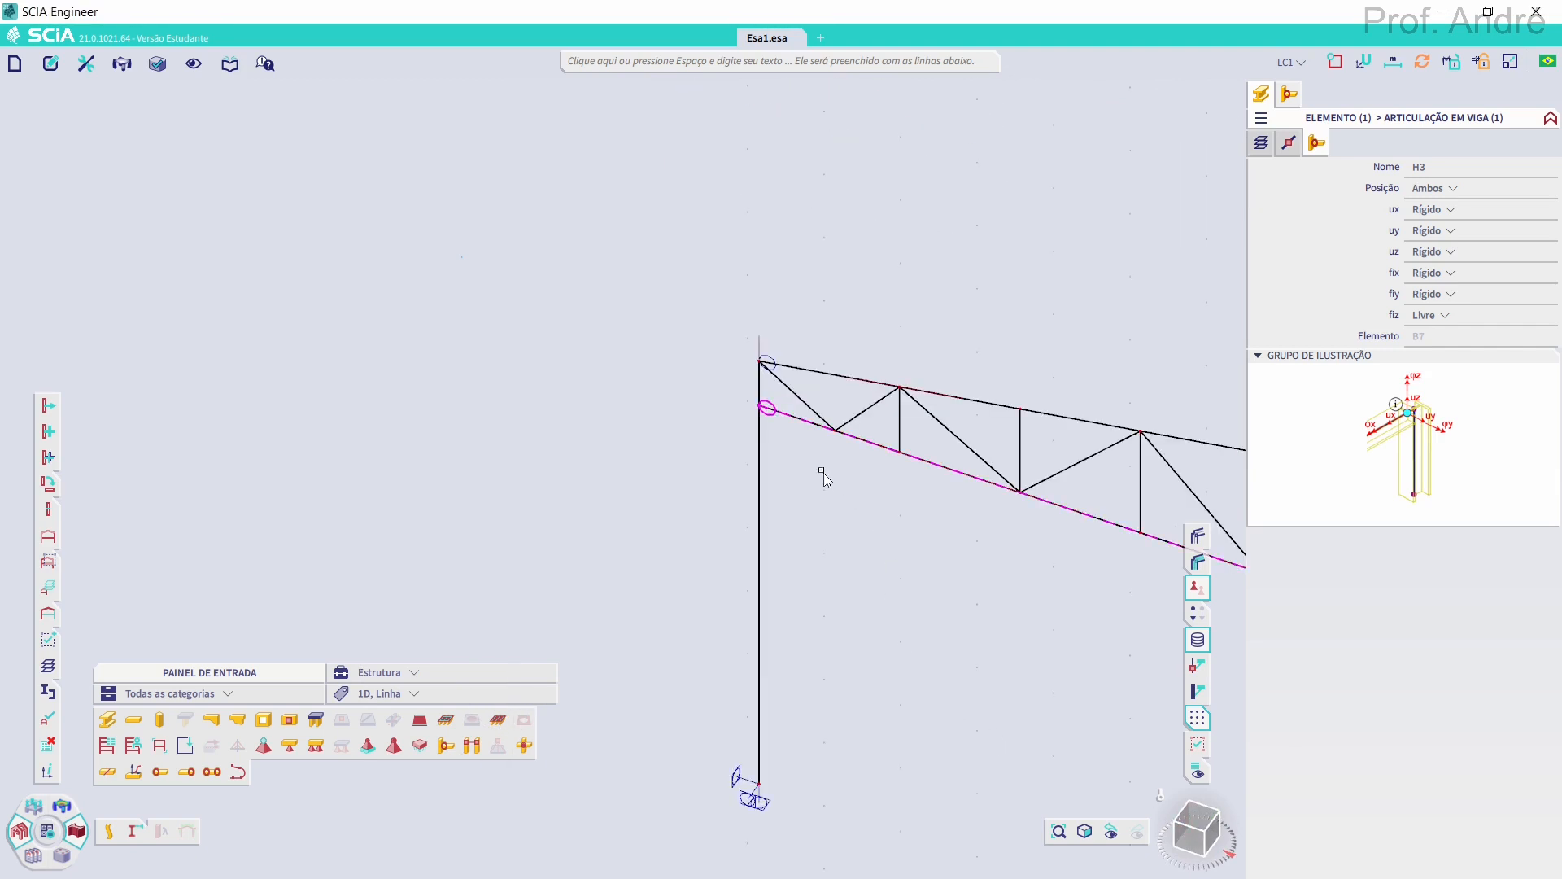
{"action": "scroll", "coordinate": [801, 403], "scroll_direction": "up", "scroll_amount": 4}
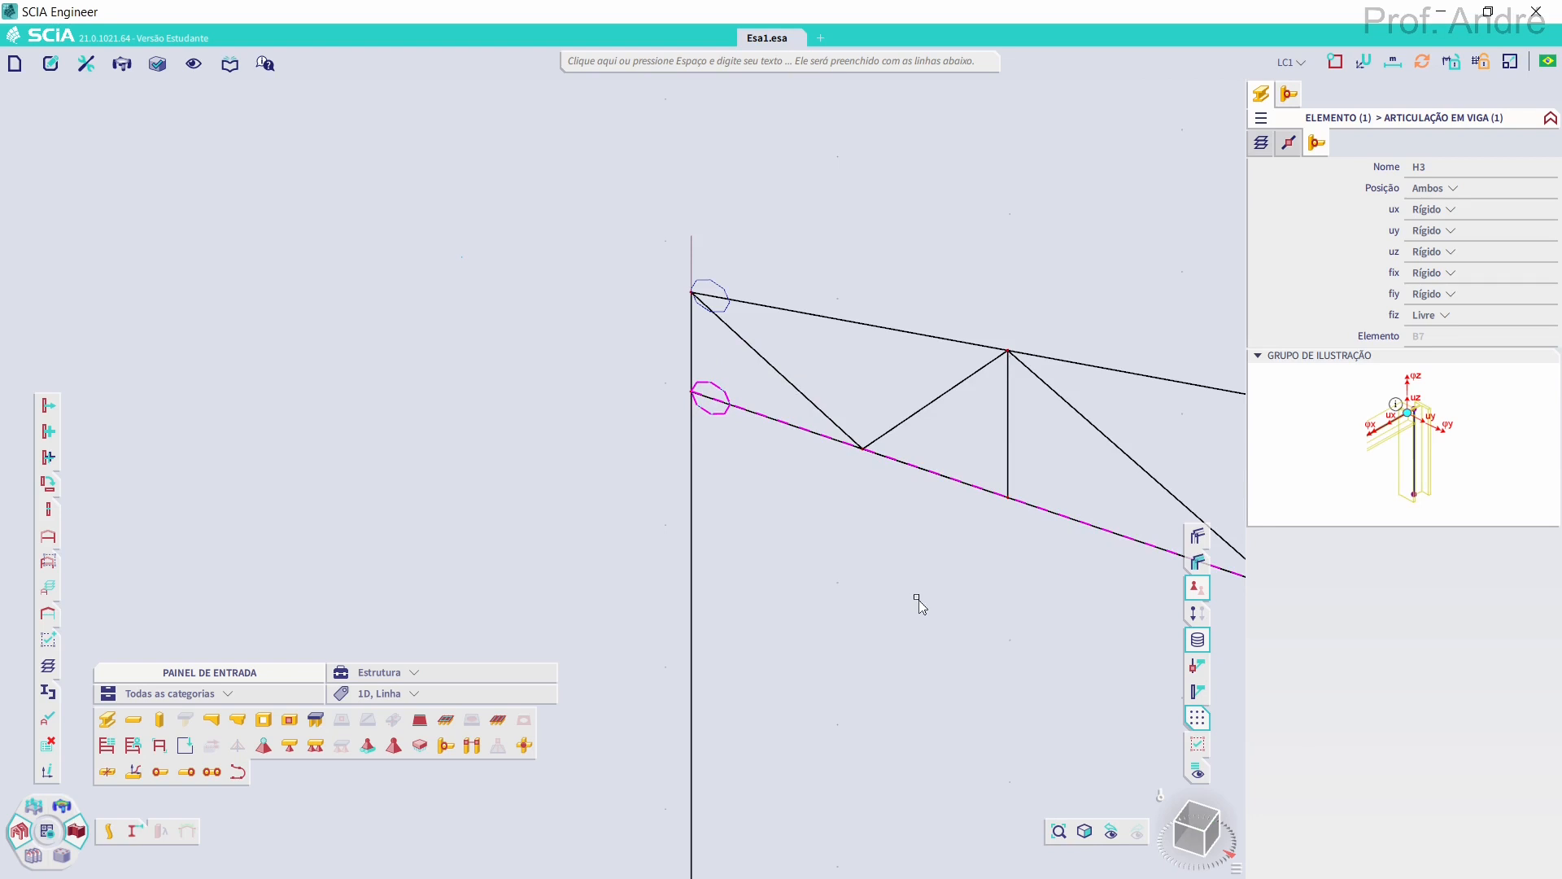
{"action": "scroll", "coordinate": [918, 603], "scroll_direction": "down", "scroll_amount": 2}
{"action": "middle_click_drag", "start_coordinate": [868, 494], "coordinate": [428, 267]}
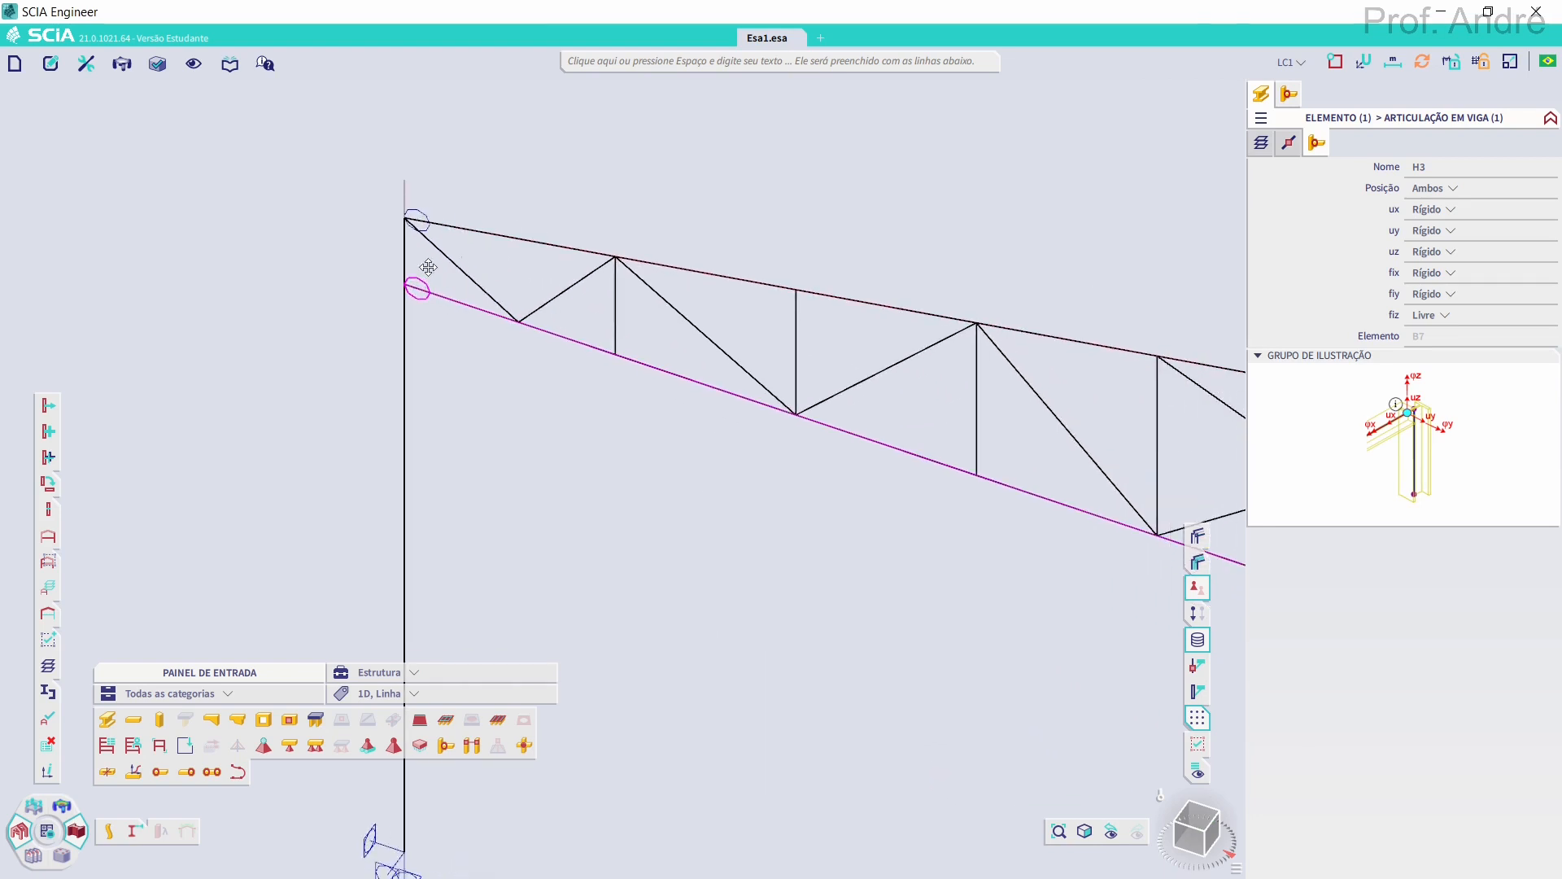
{"action": "middle_click_drag", "start_coordinate": [838, 580], "coordinate": [83, 305]}
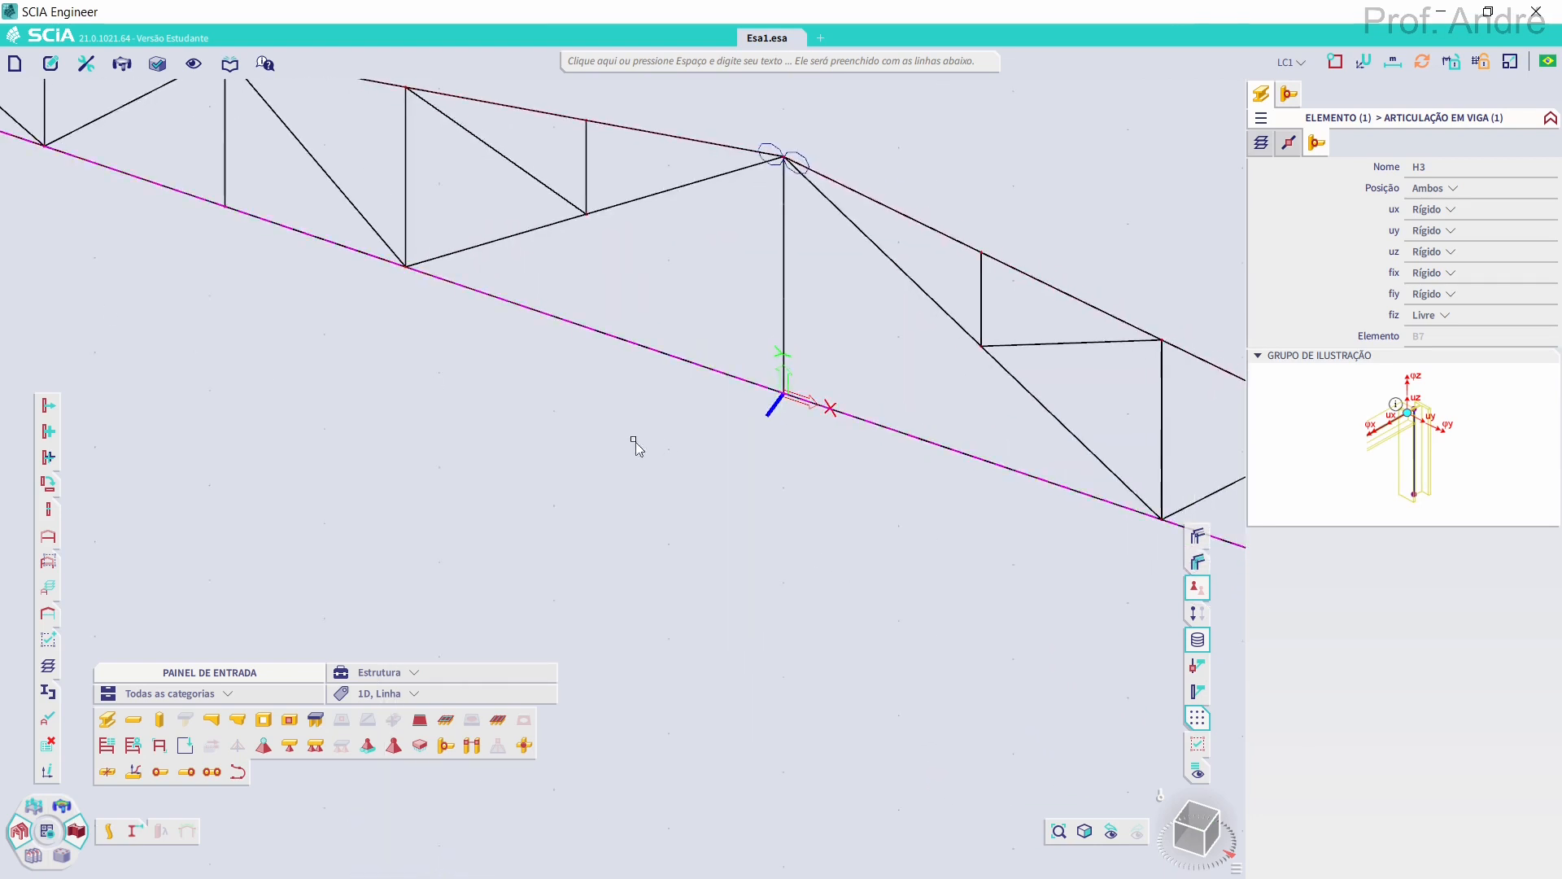
{"action": "middle_click_drag", "start_coordinate": [636, 447], "coordinate": [241, 299]}
{"action": "scroll", "coordinate": [439, 313], "scroll_direction": "down", "scroll_amount": 2}
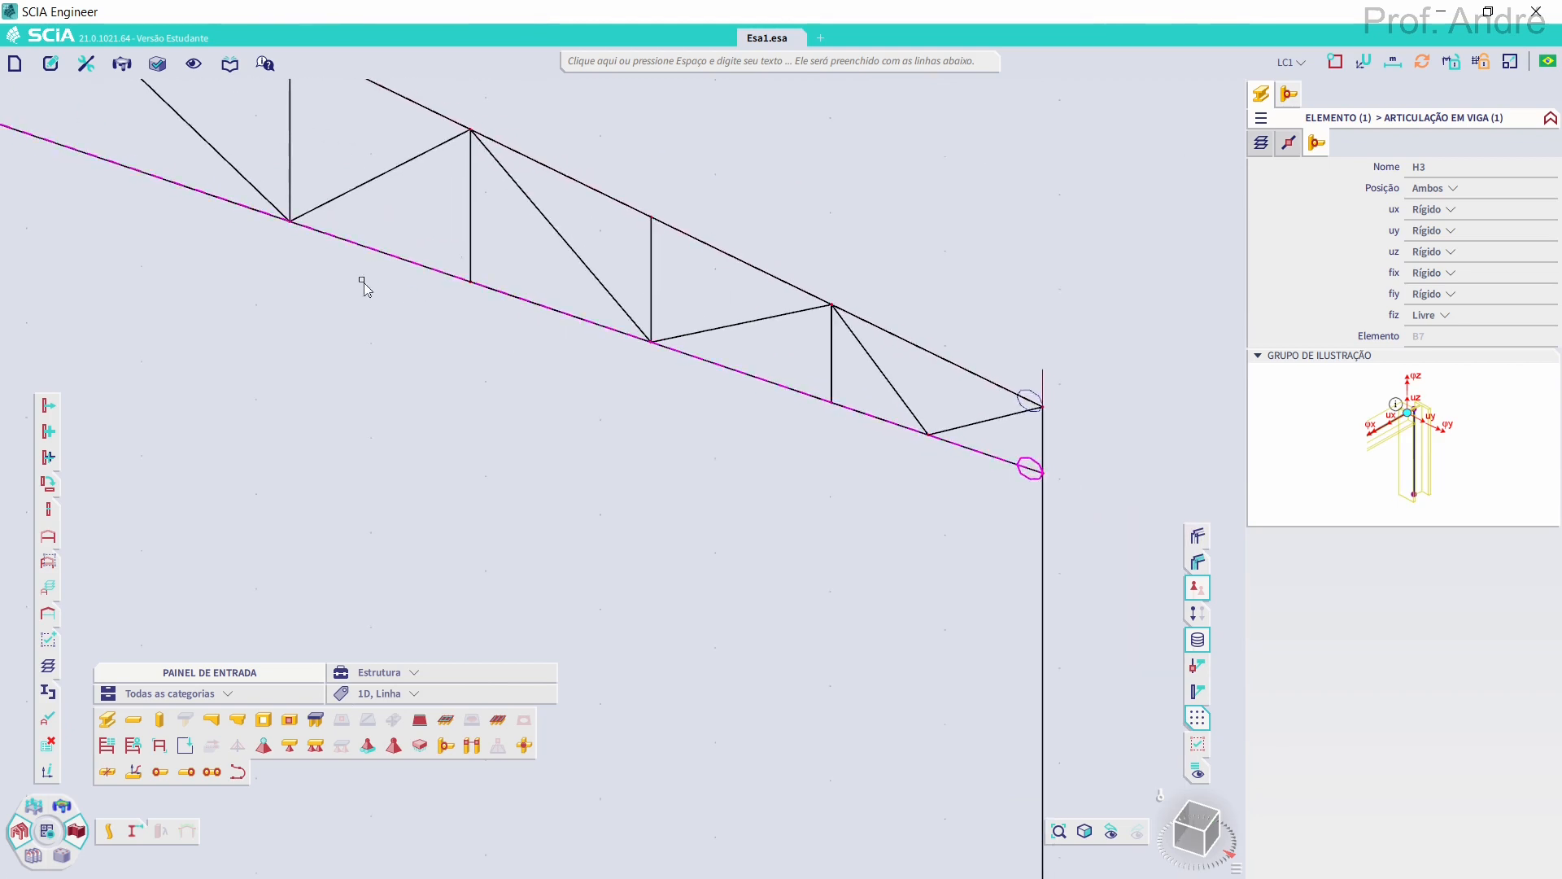
{"action": "scroll", "coordinate": [569, 366], "scroll_direction": "up", "scroll_amount": 2}
{"action": "middle_click_drag", "start_coordinate": [624, 384], "coordinate": [883, 467]}
{"action": "scroll", "coordinate": [814, 428], "scroll_direction": "down", "scroll_amount": 3}
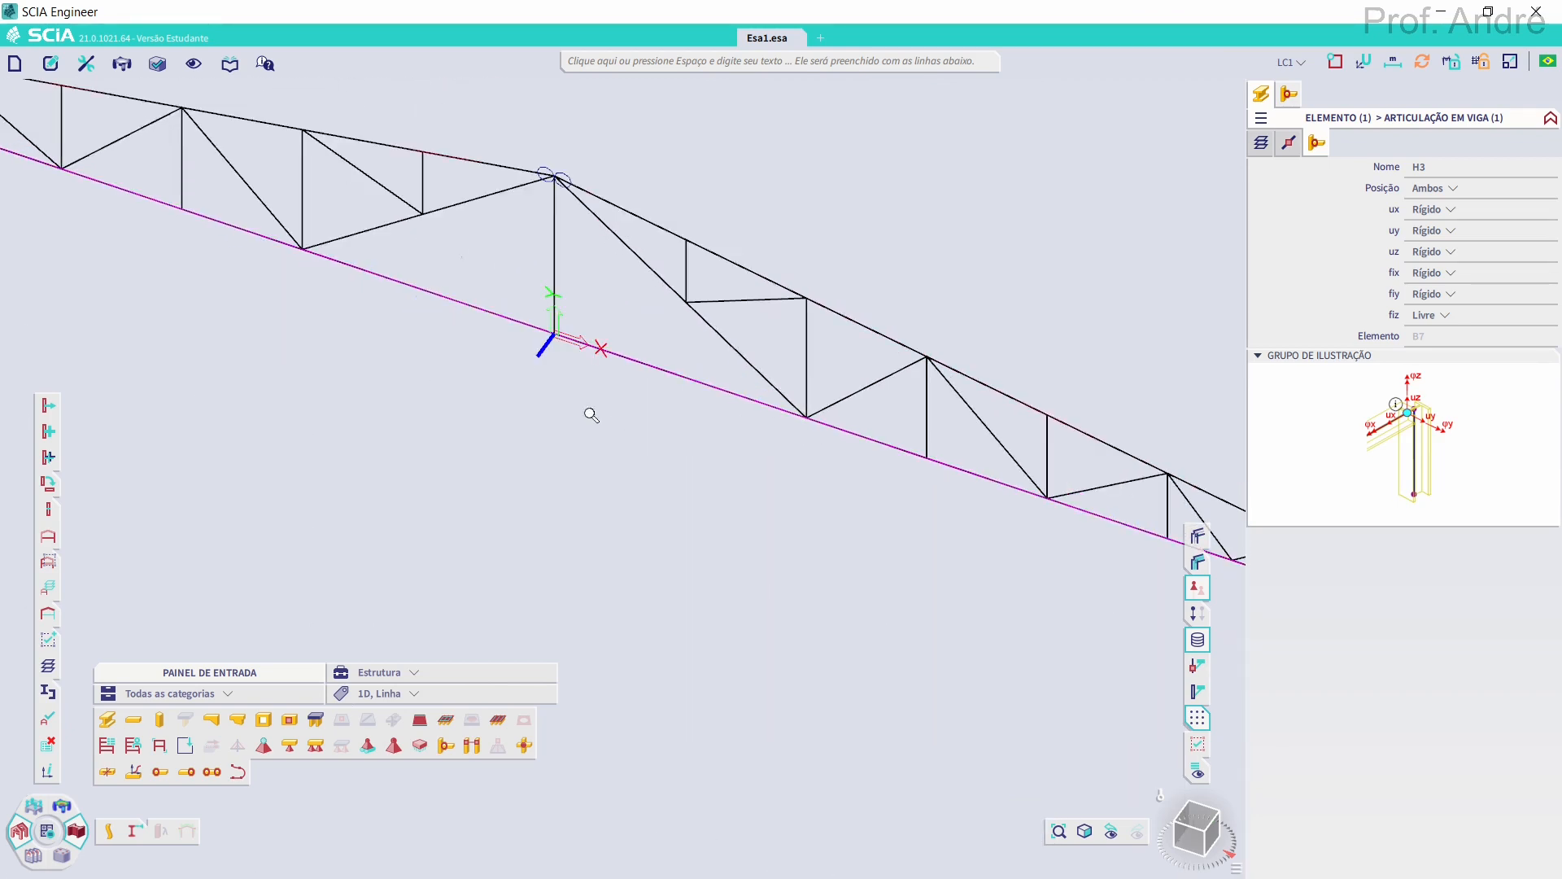
{"action": "scroll", "coordinate": [545, 390], "scroll_direction": "down", "scroll_amount": 1}
{"action": "middle_click_drag", "start_coordinate": [436, 352], "coordinate": [565, 350]}
{"action": "scroll", "coordinate": [557, 401], "scroll_direction": "down", "scroll_amount": 1}
{"action": "scroll", "coordinate": [530, 417], "scroll_direction": "up", "scroll_amount": 2}
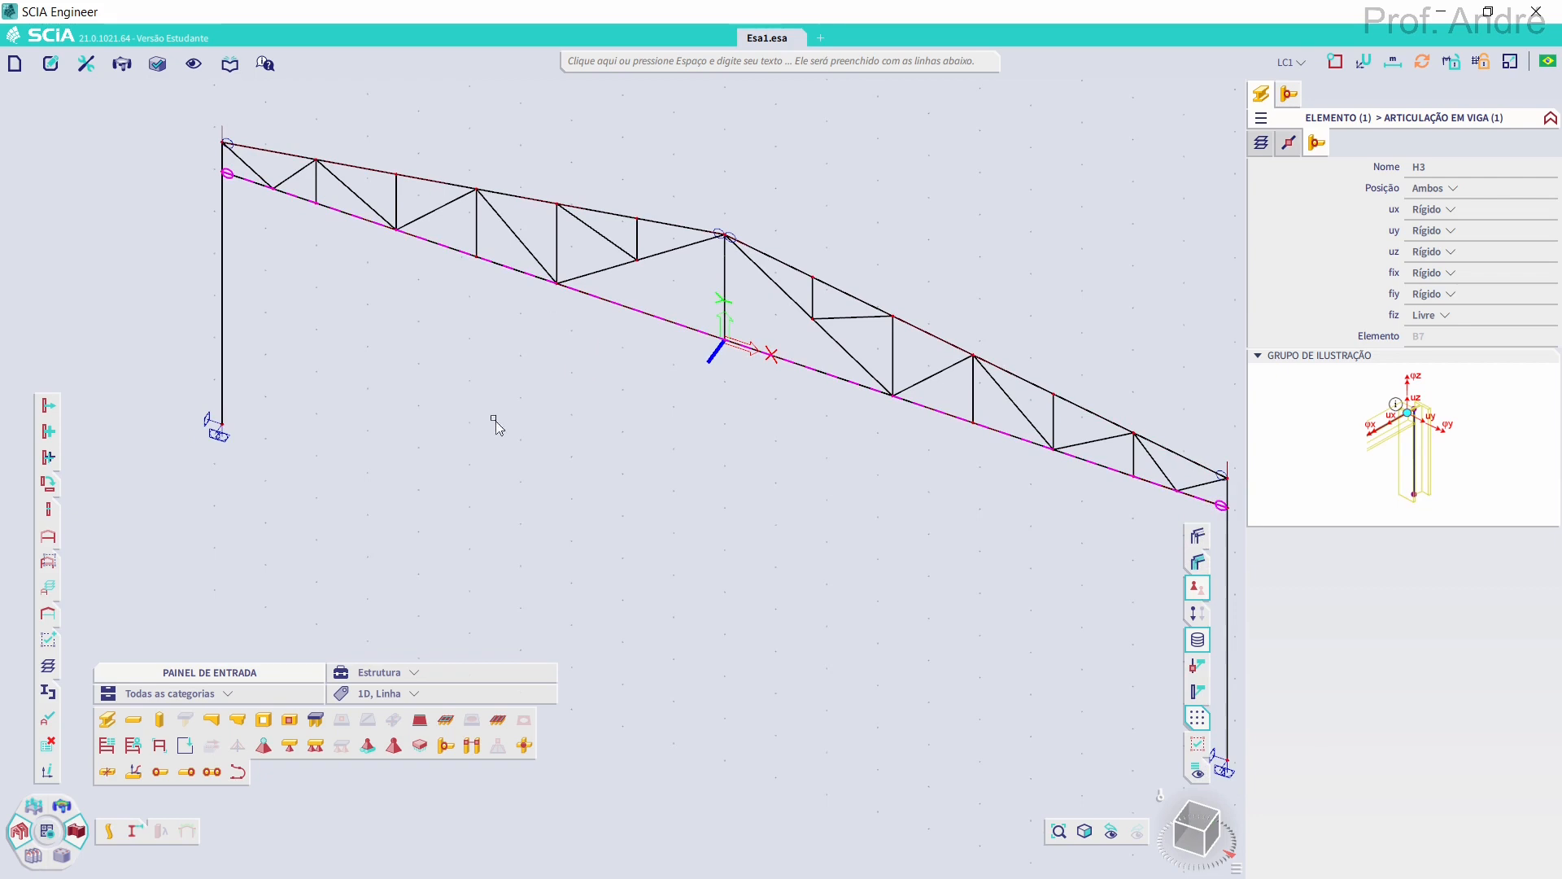
Select the long diagonal meeting the ridge and expand the selection to all members with the 2L50x50x2x2 cross-section
{"action": "left_click", "coordinate": [663, 250]}
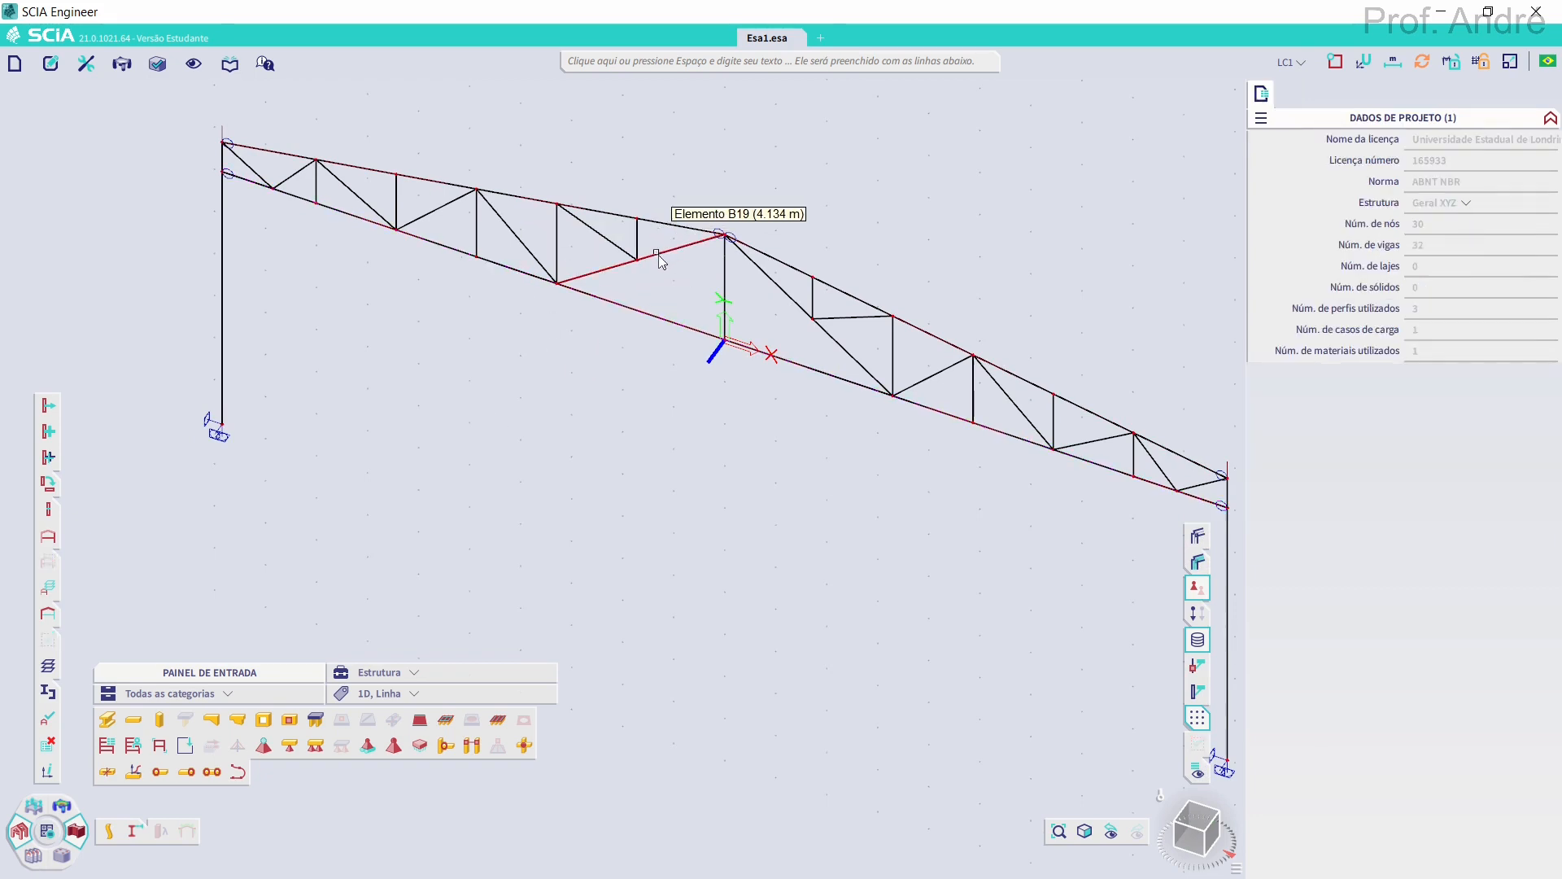
{"action": "left_click", "coordinate": [699, 293]}
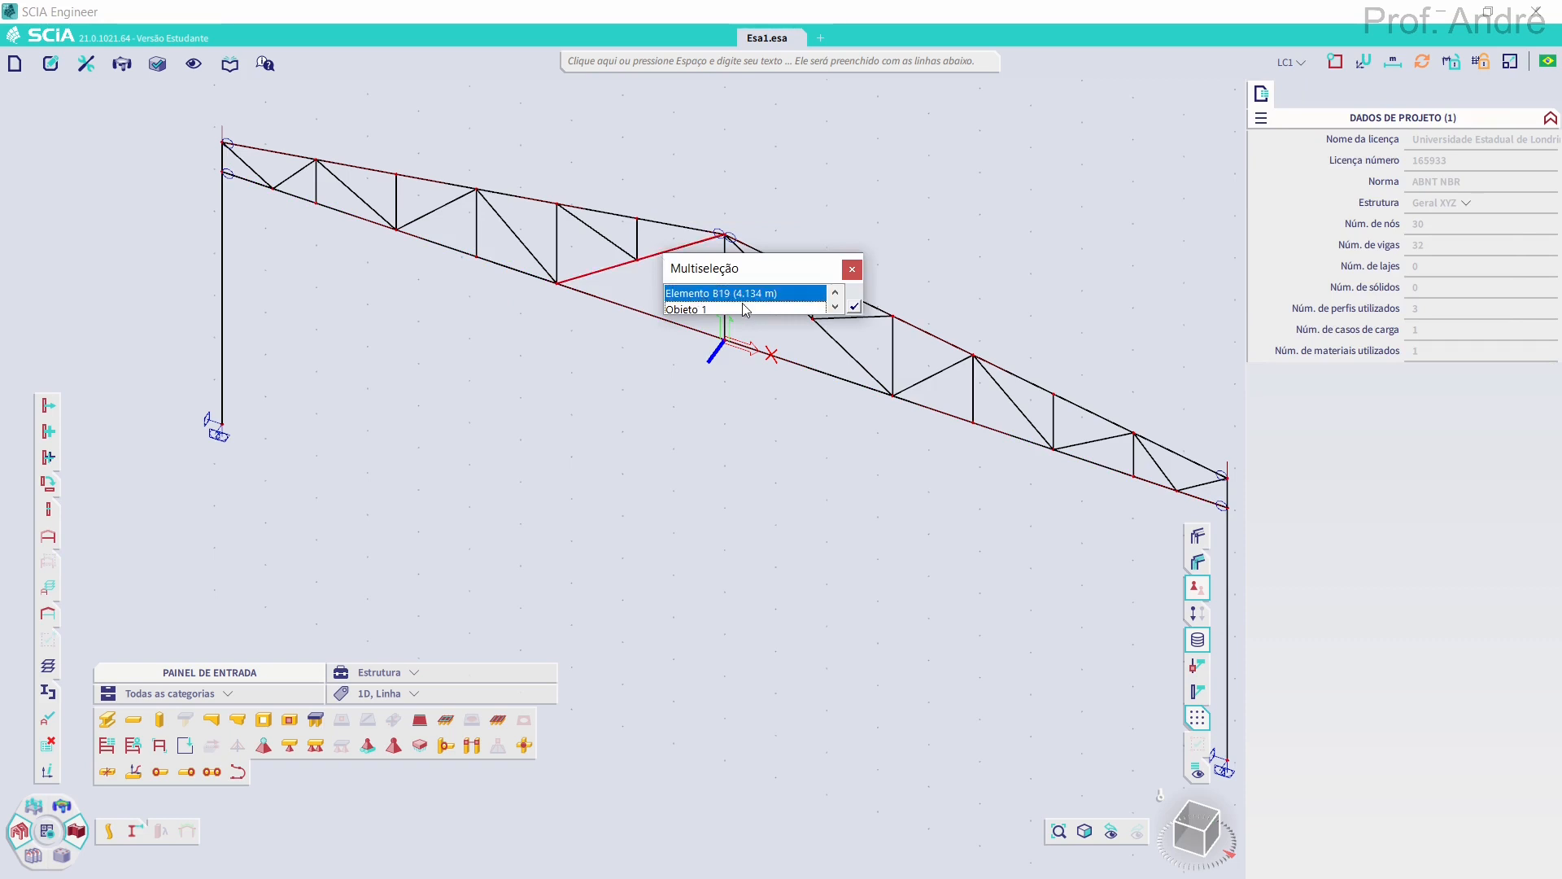
{"action": "left_click", "coordinate": [855, 306]}
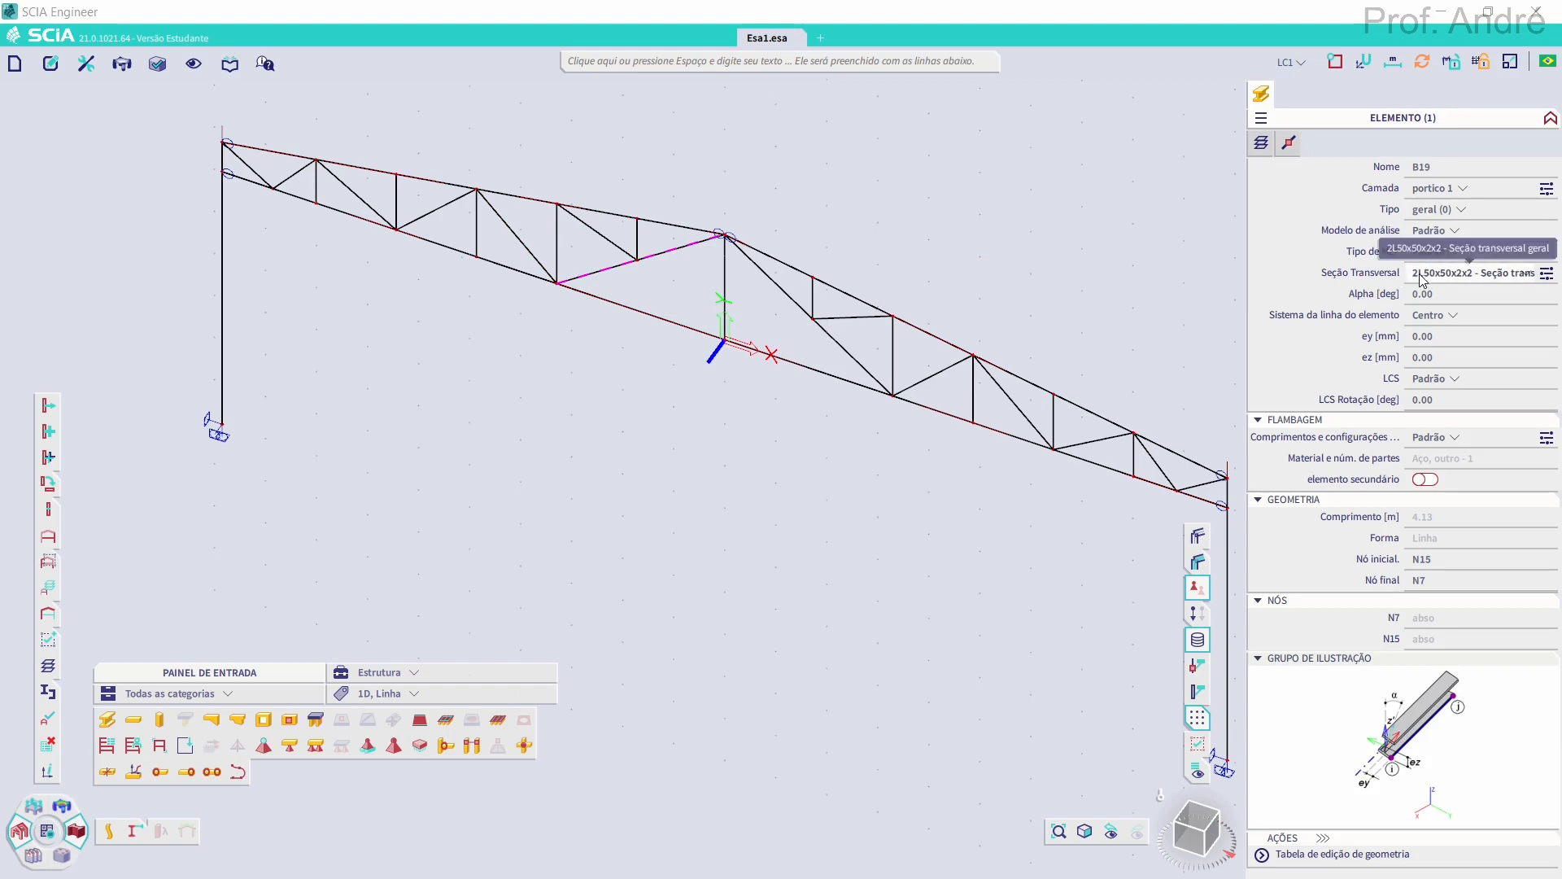
{"action": "right_click", "coordinate": [1423, 283]}
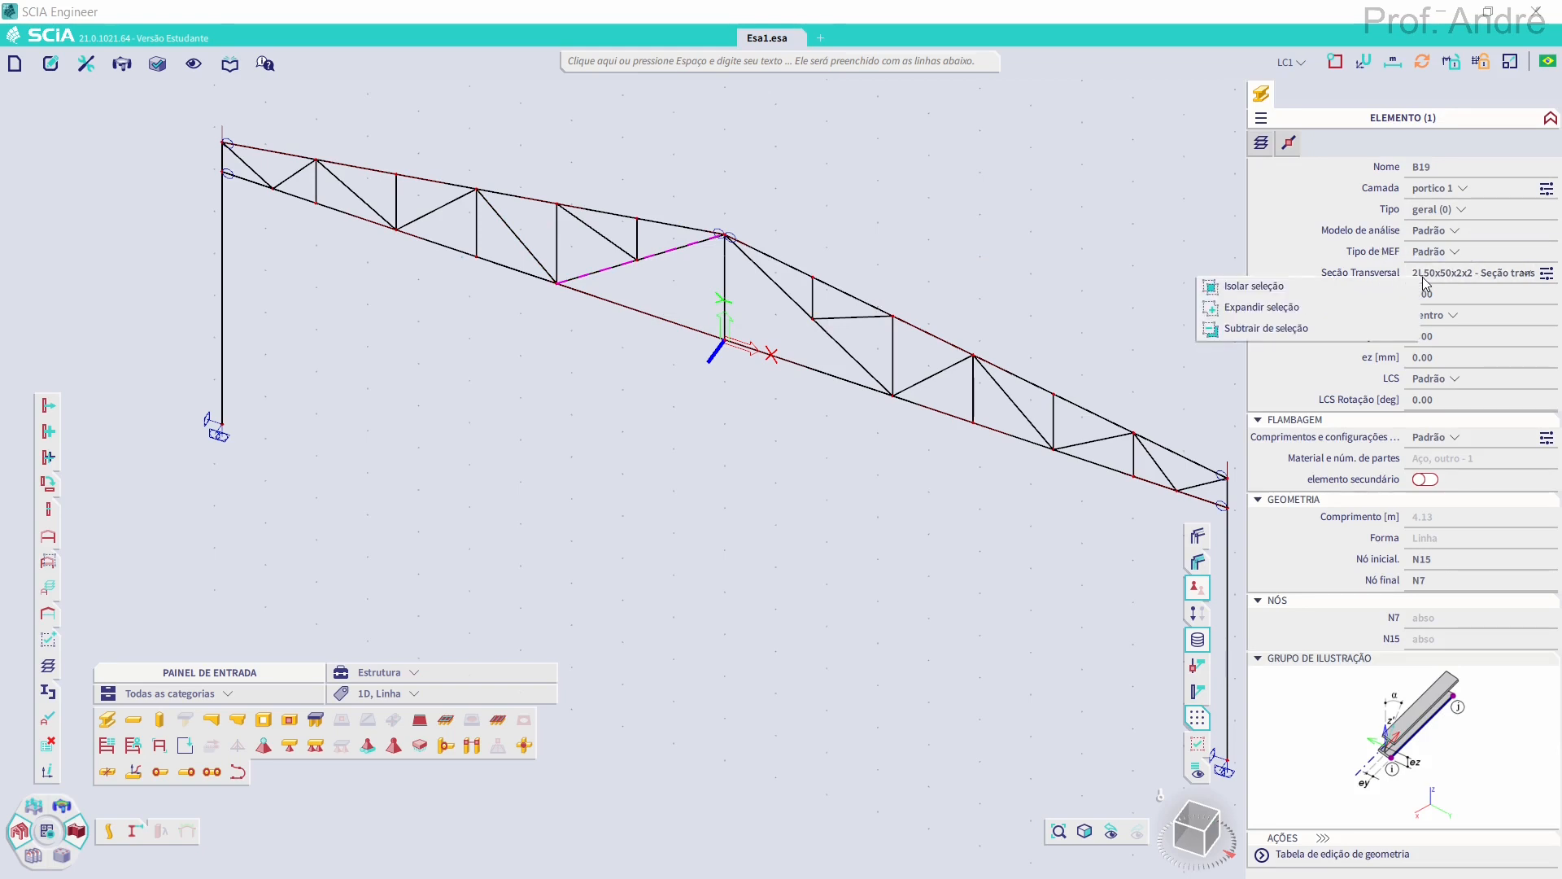
{"action": "left_click", "coordinate": [1259, 307]}
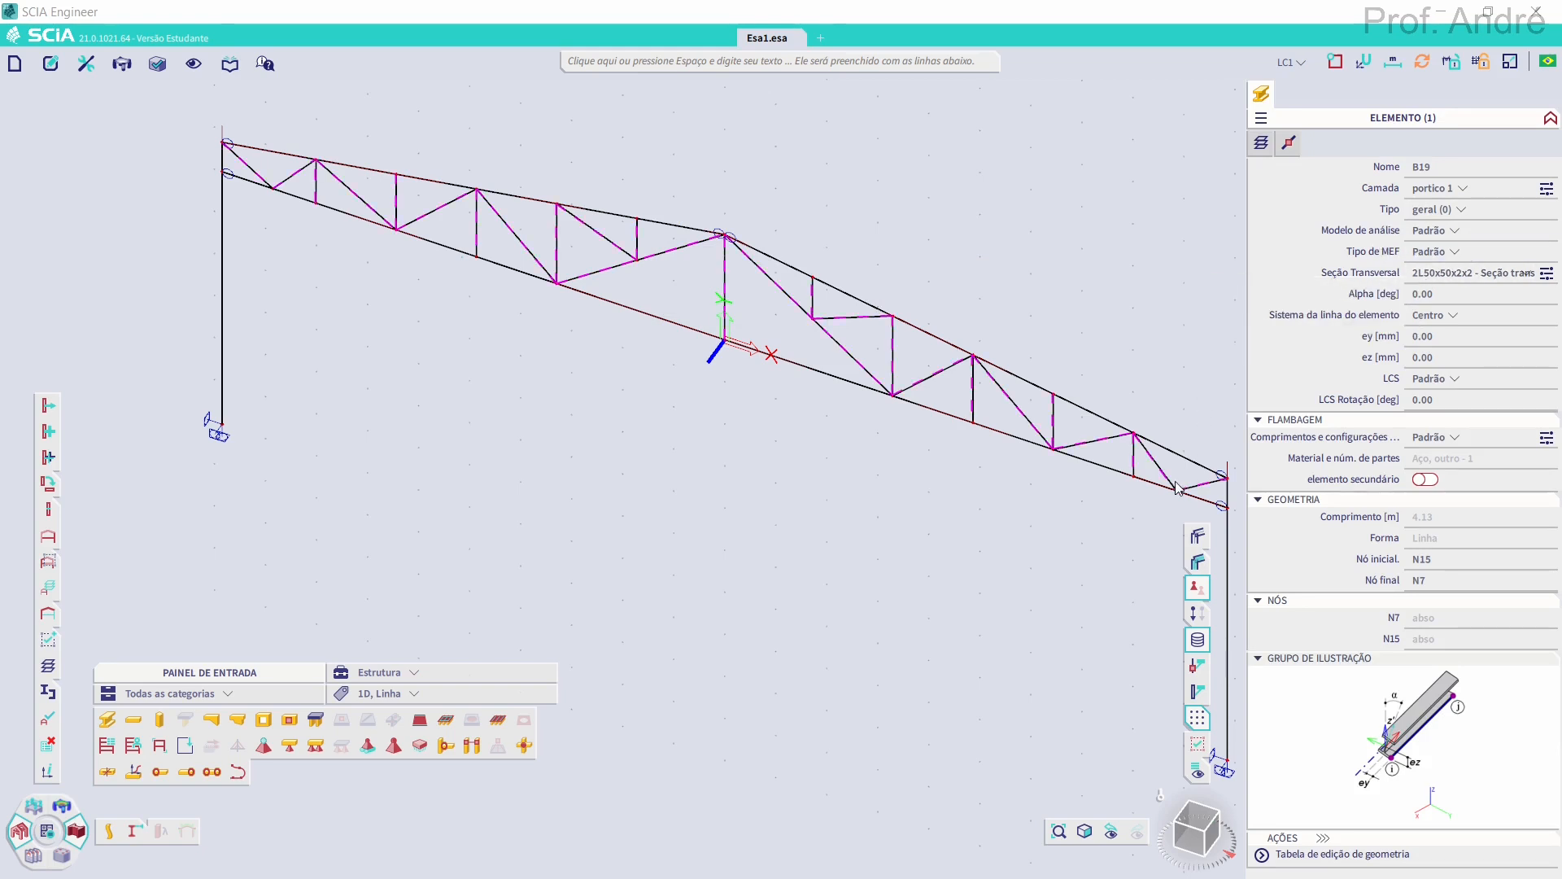
Assign hinges at both ends of all selected web members and set their fiz rotation to Rígido
{"action": "left_click", "coordinate": [213, 772]}
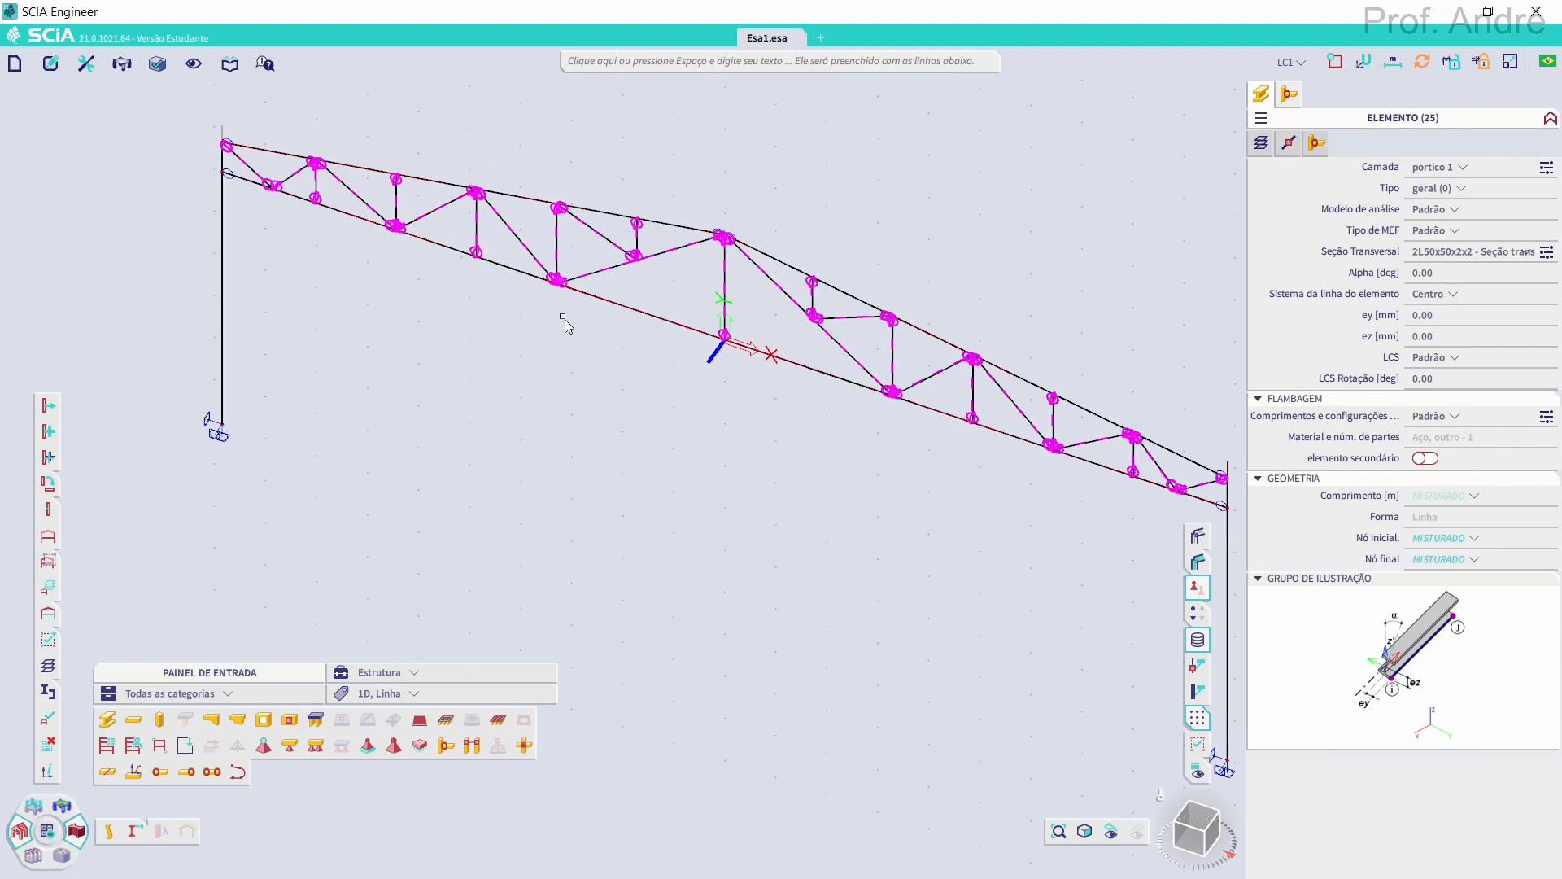
{"action": "left_click", "coordinate": [1319, 144]}
{"action": "left_click", "coordinate": [1437, 295]}
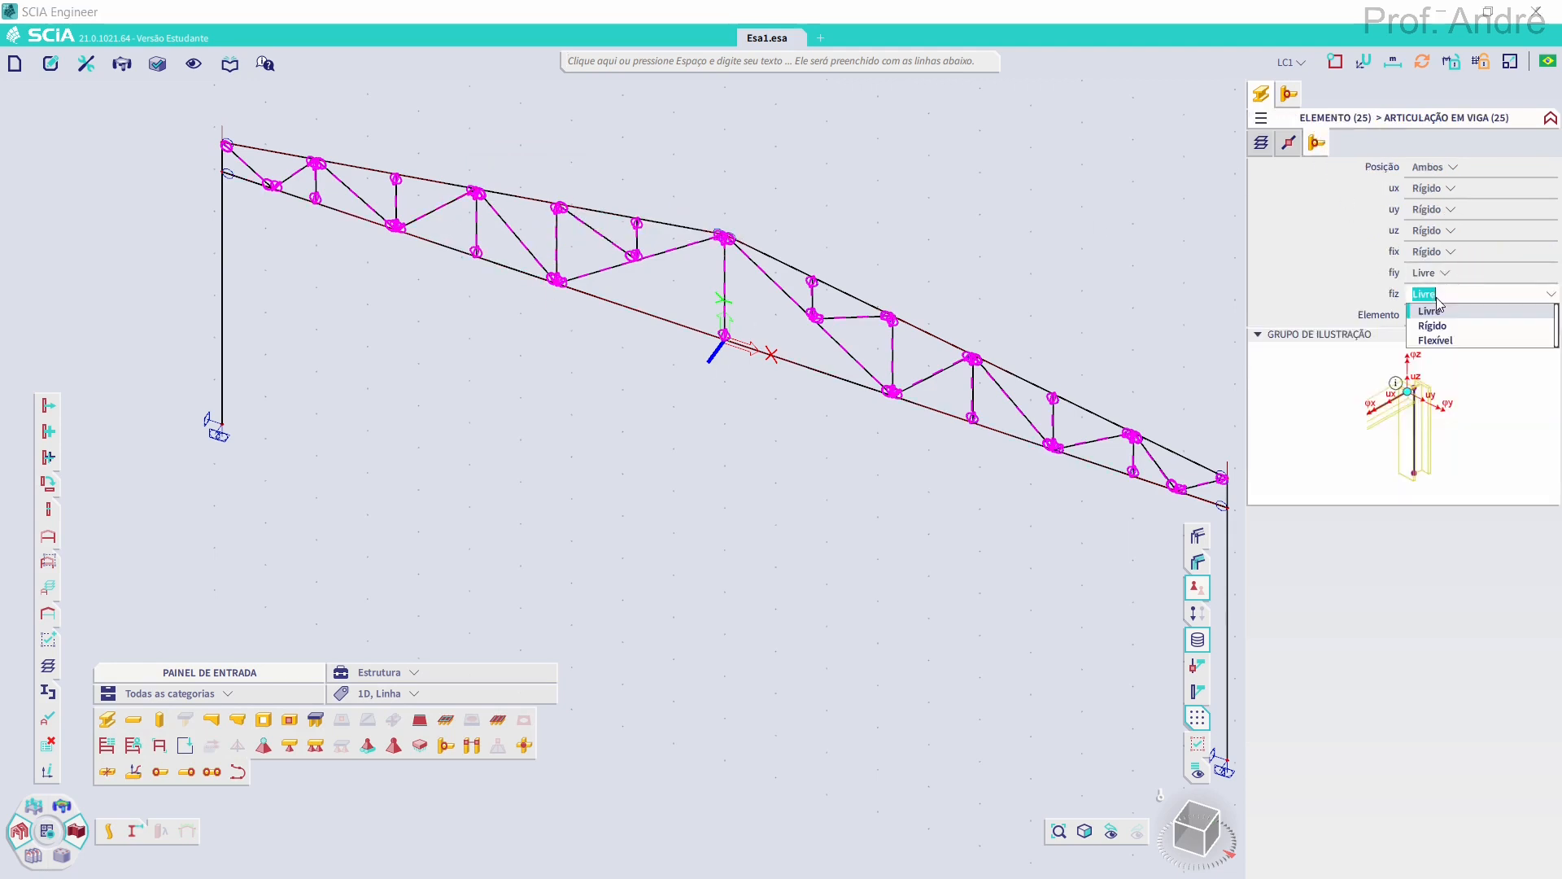
{"action": "left_click", "coordinate": [1449, 326]}
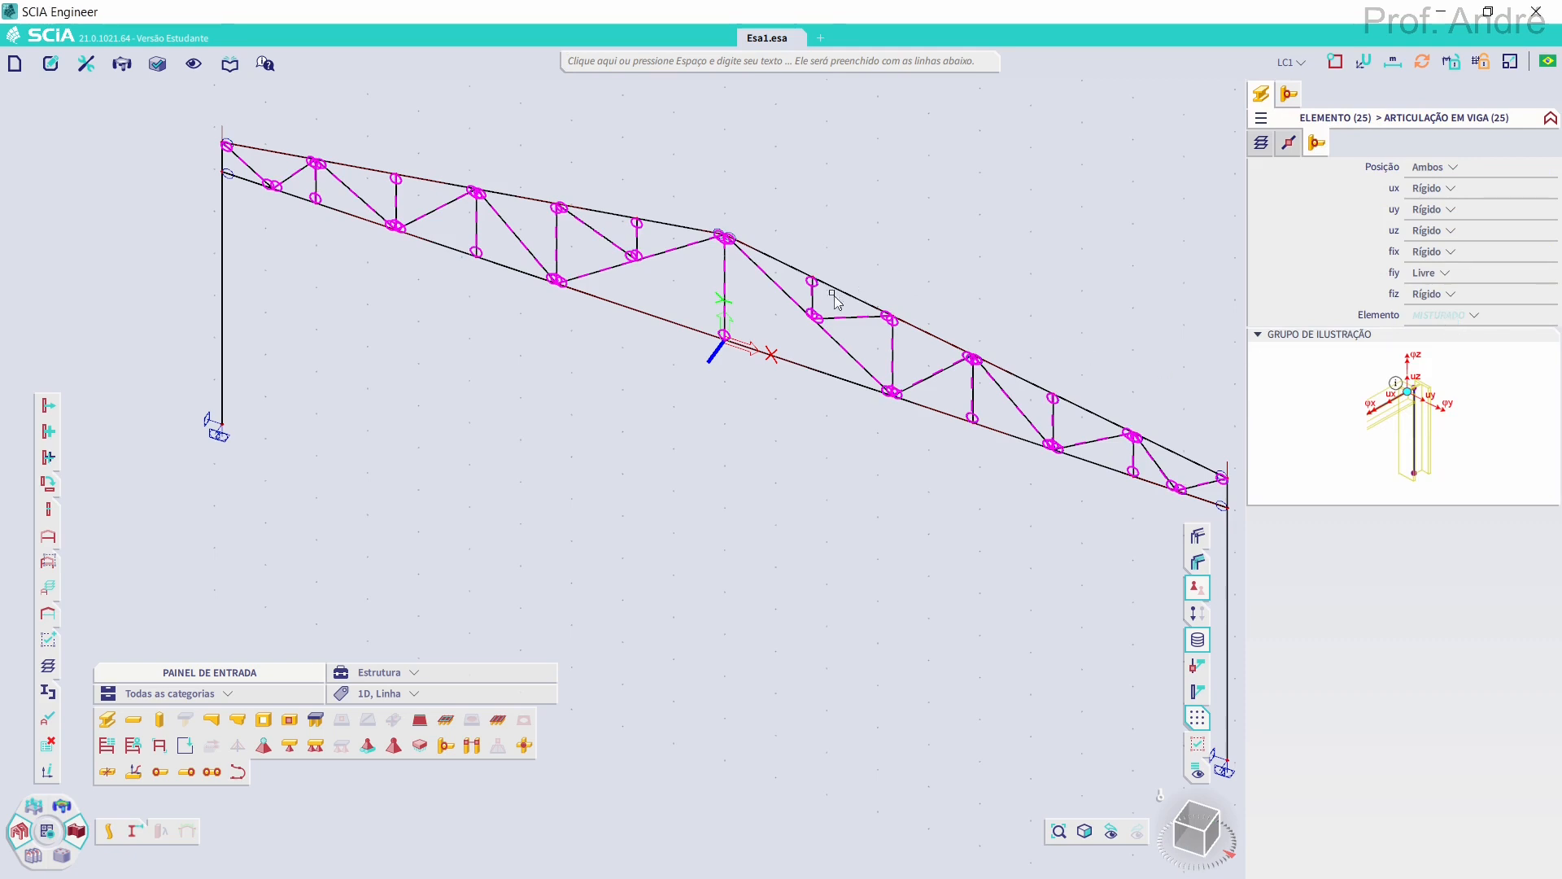
Examine the orientation of the web-member hinges at the chord joints, from the ridge to the column
{"action": "scroll", "coordinate": [822, 320], "scroll_direction": "up", "scroll_amount": 5}
{"action": "scroll", "coordinate": [778, 394], "scroll_direction": "up", "scroll_amount": 2}
{"action": "scroll", "coordinate": [688, 423], "scroll_direction": "up", "scroll_amount": 1}
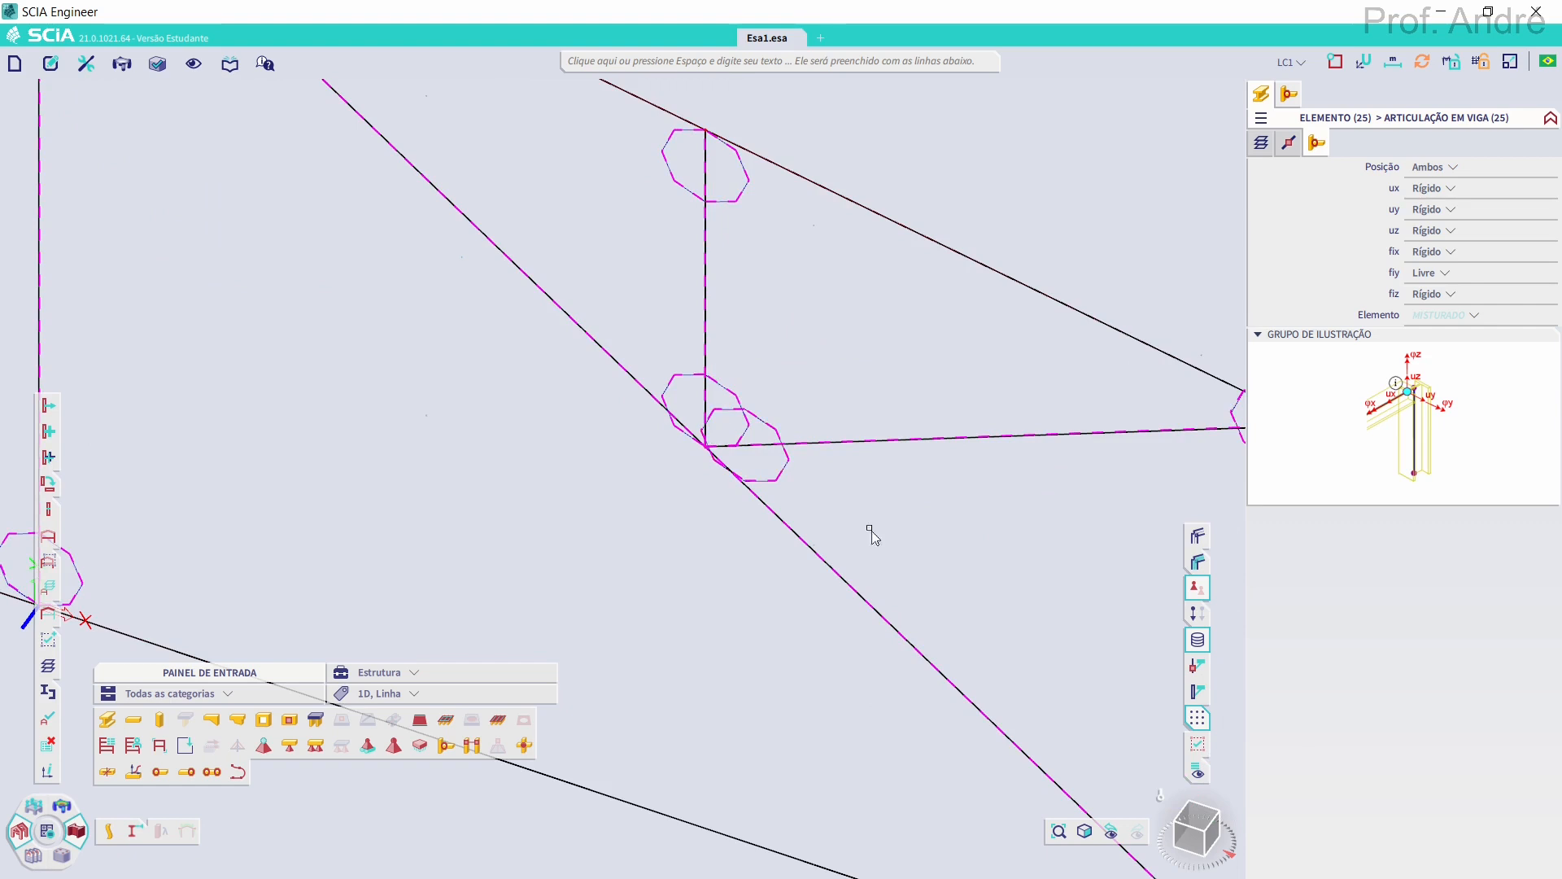
{"action": "scroll", "coordinate": [895, 606], "scroll_direction": "down", "scroll_amount": 2}
{"action": "mouse_move", "coordinate": [1205, 824]}
{"action": "left_mouse_down"}
{"action": "mouse_move", "coordinate": [1149, 851]}
{"action": "mouse_move", "coordinate": [1194, 838]}
{"action": "left_mouse_up"}
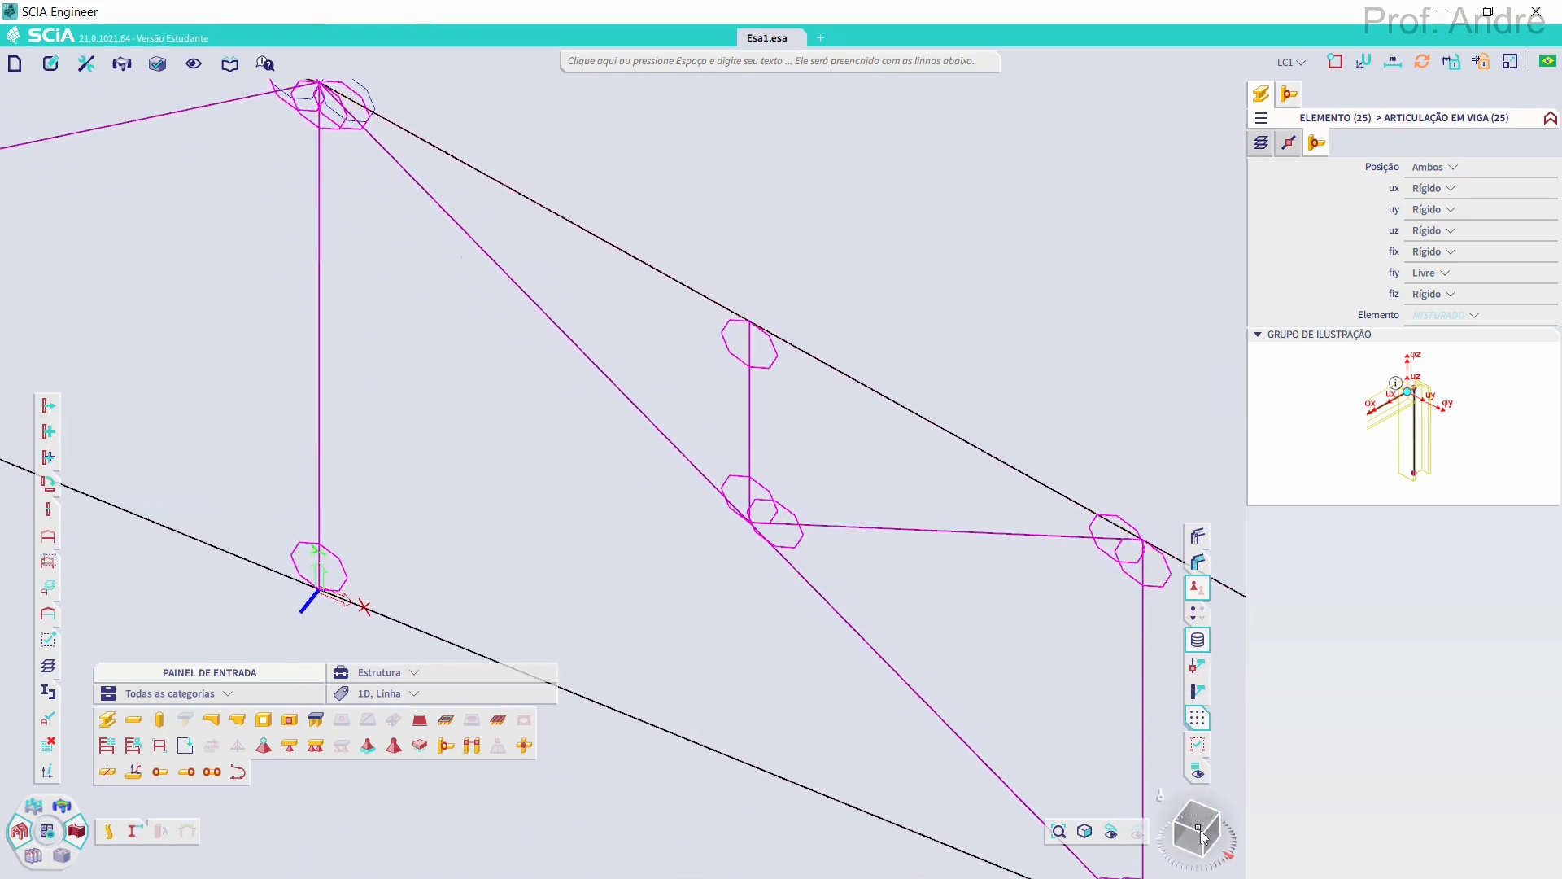
{"action": "scroll", "coordinate": [878, 516], "scroll_direction": "down", "scroll_amount": 4}
{"action": "middle_click_drag", "start_coordinate": [538, 417], "coordinate": [969, 481]}
{"action": "scroll", "coordinate": [711, 534], "scroll_direction": "down", "scroll_amount": 3}
{"action": "scroll", "coordinate": [600, 491], "scroll_direction": "up", "scroll_amount": 3}
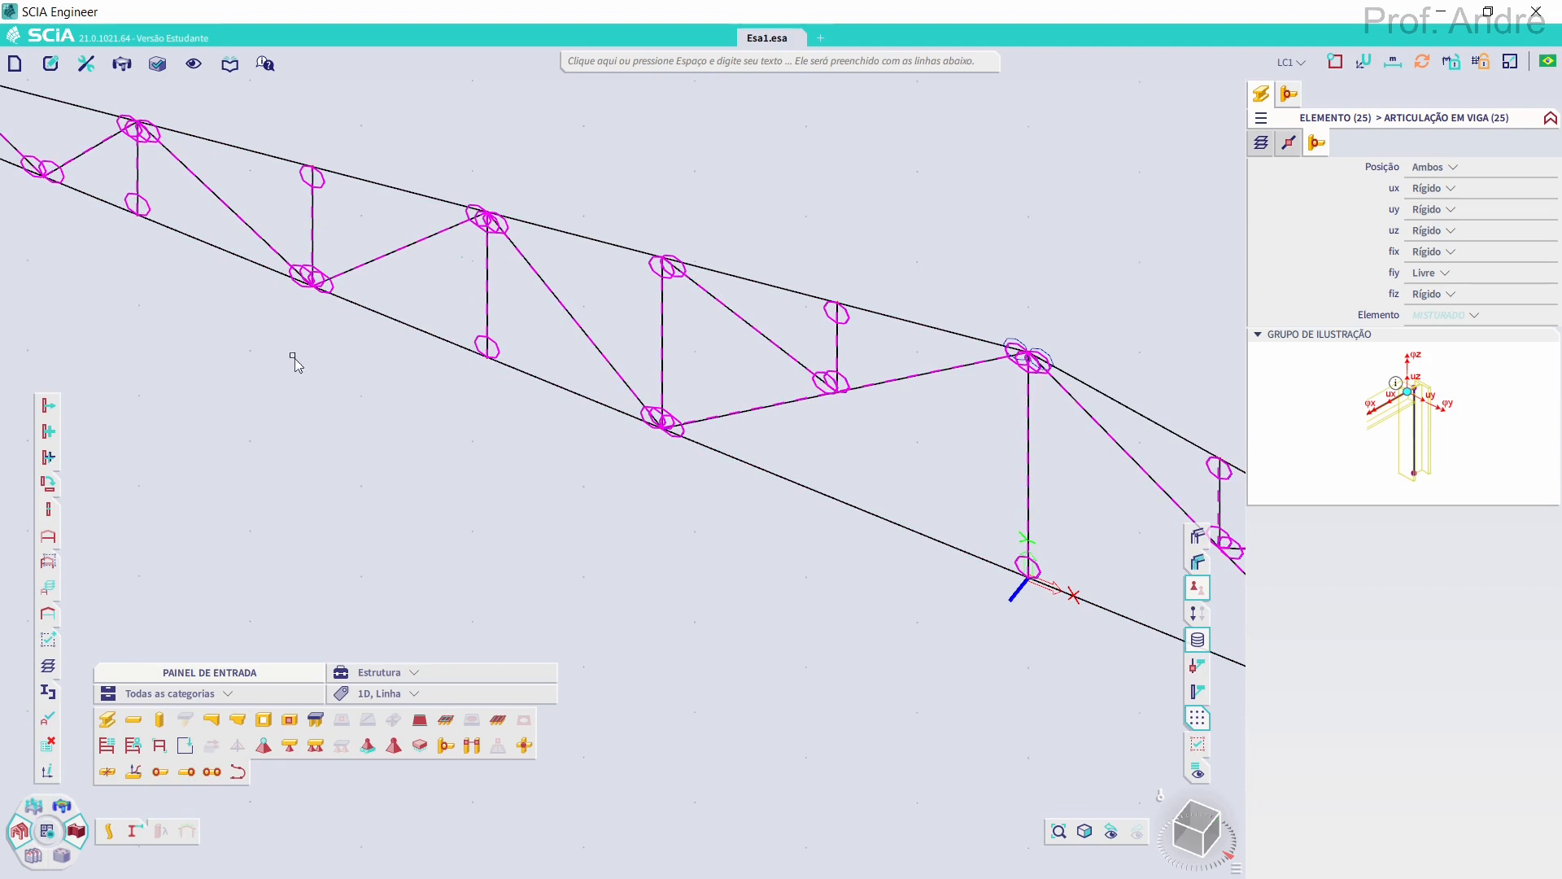
{"action": "scroll", "coordinate": [314, 373], "scroll_direction": "down", "scroll_amount": 2}
{"action": "scroll", "coordinate": [565, 387], "scroll_direction": "up", "scroll_amount": 5}
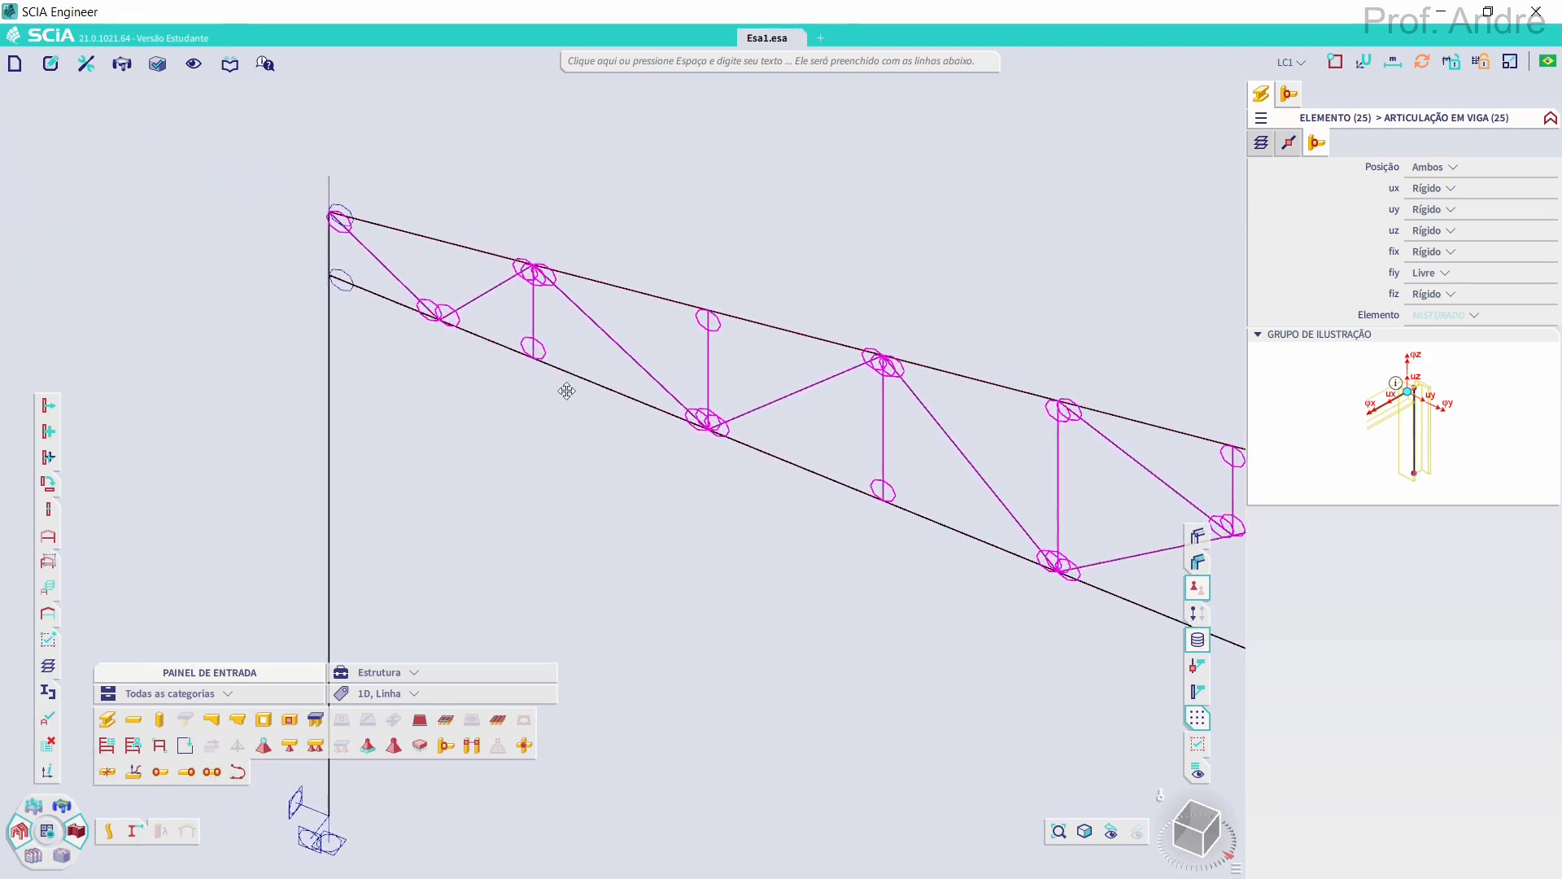
{"action": "scroll", "coordinate": [338, 249], "scroll_direction": "up", "scroll_amount": 2}
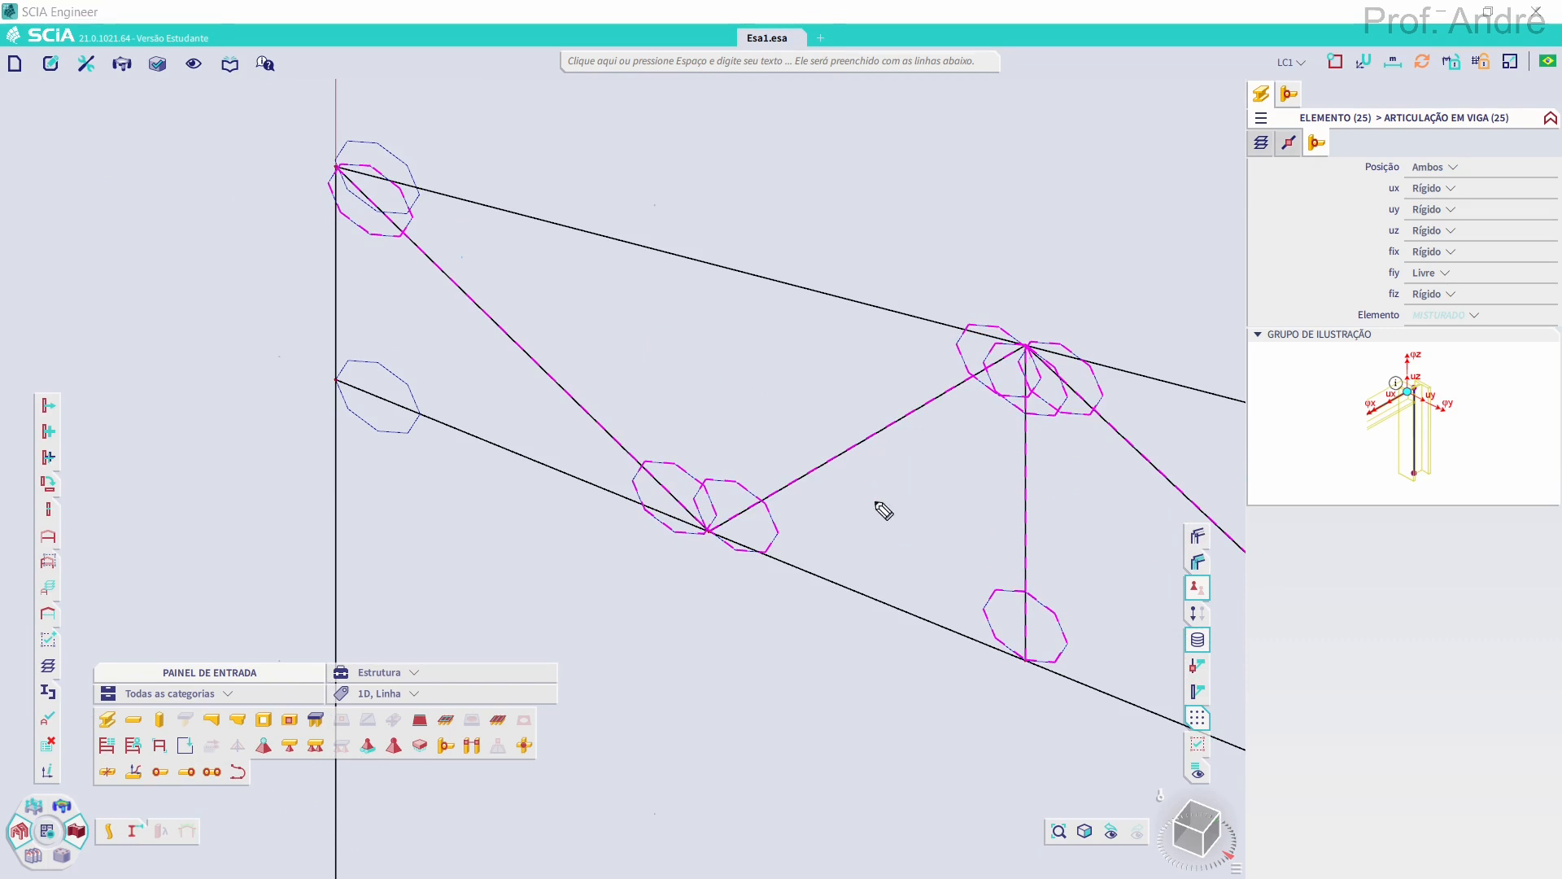
{"action": "mouse_move", "coordinate": [715, 391]}
{"action": "left_mouse_down"}
{"action": "mouse_move", "coordinate": [840, 502]}
{"action": "mouse_move", "coordinate": [721, 383]}
{"action": "left_mouse_up"}
{"action": "left_click_drag", "start_coordinate": [577, 513], "coordinate": [791, 583]}
{"action": "left_click_drag", "start_coordinate": [602, 426], "coordinate": [684, 506]}
{"action": "mouse_move", "coordinate": [877, 451]}
{"action": "left_mouse_down"}
{"action": "mouse_move", "coordinate": [732, 541]}
{"action": "mouse_move", "coordinate": [763, 527]}
{"action": "left_mouse_up"}
{"action": "mouse_move", "coordinate": [345, 338]}
{"action": "left_mouse_down"}
{"action": "mouse_move", "coordinate": [321, 296]}
{"action": "mouse_move", "coordinate": [338, 458]}
{"action": "mouse_move", "coordinate": [390, 388]}
{"action": "mouse_move", "coordinate": [369, 403]}
{"action": "left_mouse_up"}
{"action": "left_click_drag", "start_coordinate": [336, 161], "coordinate": [329, 277]}
{"action": "mouse_move", "coordinate": [364, 195]}
{"action": "left_mouse_down"}
{"action": "mouse_move", "coordinate": [398, 240]}
{"action": "mouse_move", "coordinate": [364, 199]}
{"action": "mouse_move", "coordinate": [391, 192]}
{"action": "mouse_move", "coordinate": [394, 158]}
{"action": "mouse_move", "coordinate": [377, 174]}
{"action": "left_mouse_up"}
{"action": "scroll", "coordinate": [540, 234], "scroll_direction": "down", "scroll_amount": 2}
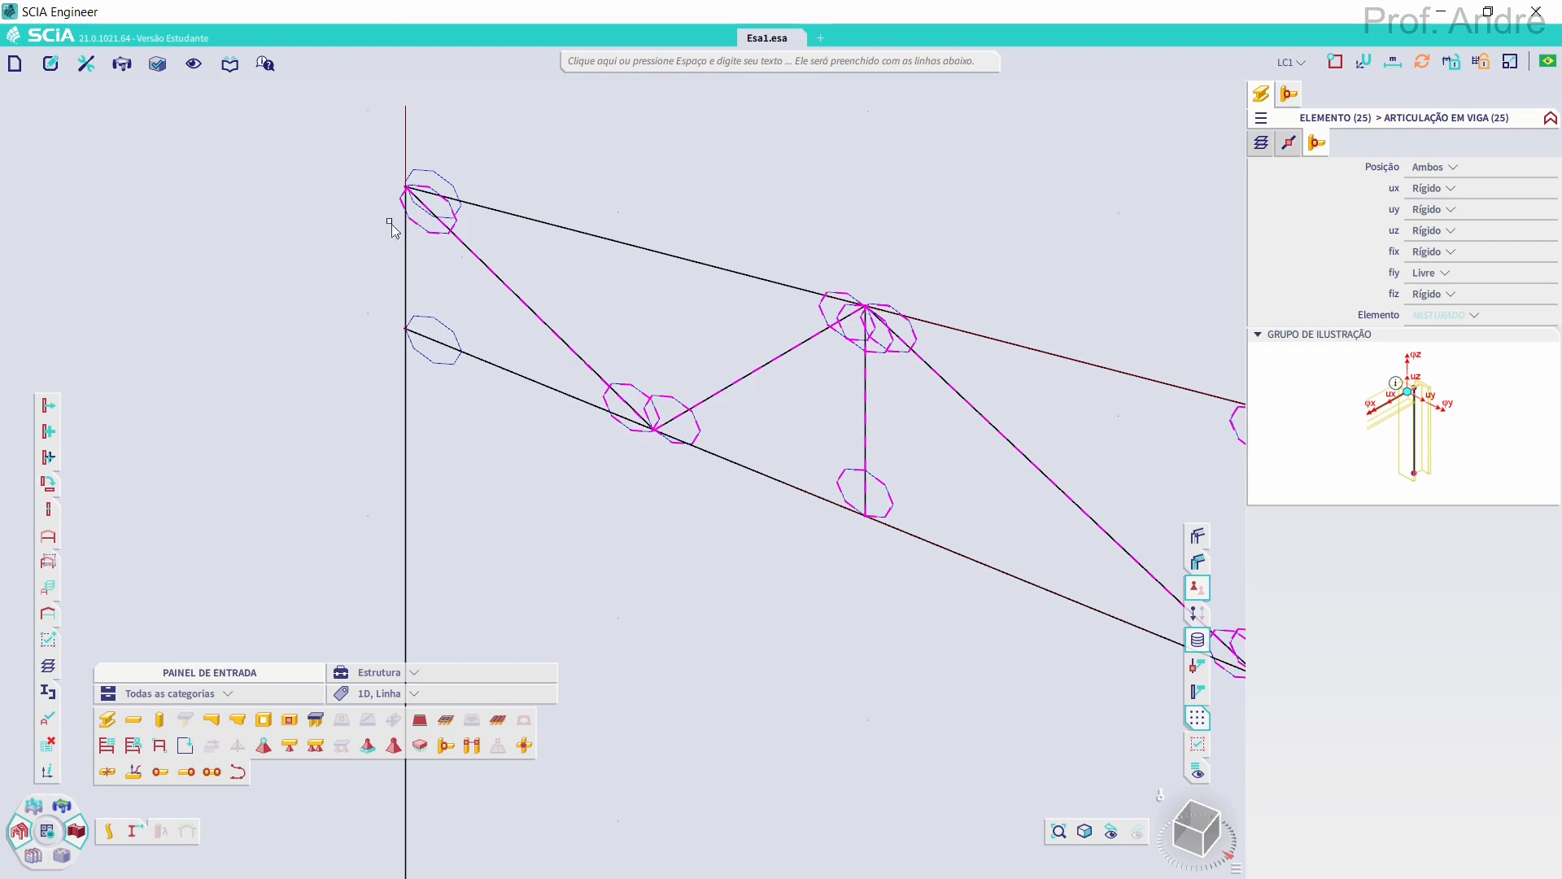
{"action": "middle_click_drag", "start_coordinate": [468, 225], "coordinate": [389, 221]}
{"action": "middle_click_drag", "start_coordinate": [503, 220], "coordinate": [399, 210]}
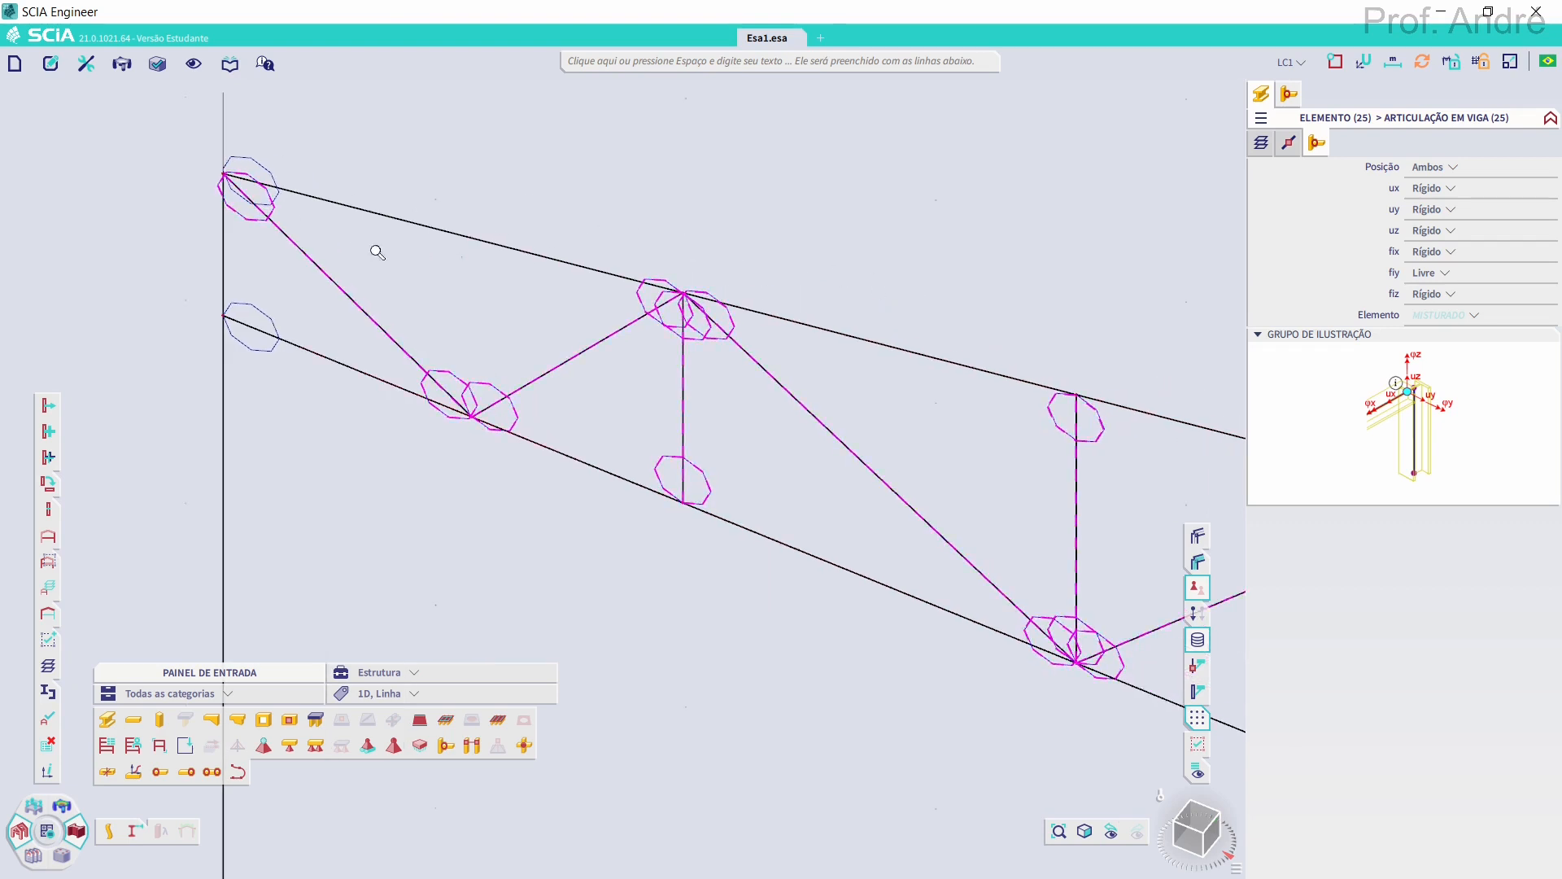
{"action": "scroll", "coordinate": [377, 252], "scroll_direction": "down", "scroll_amount": 3}
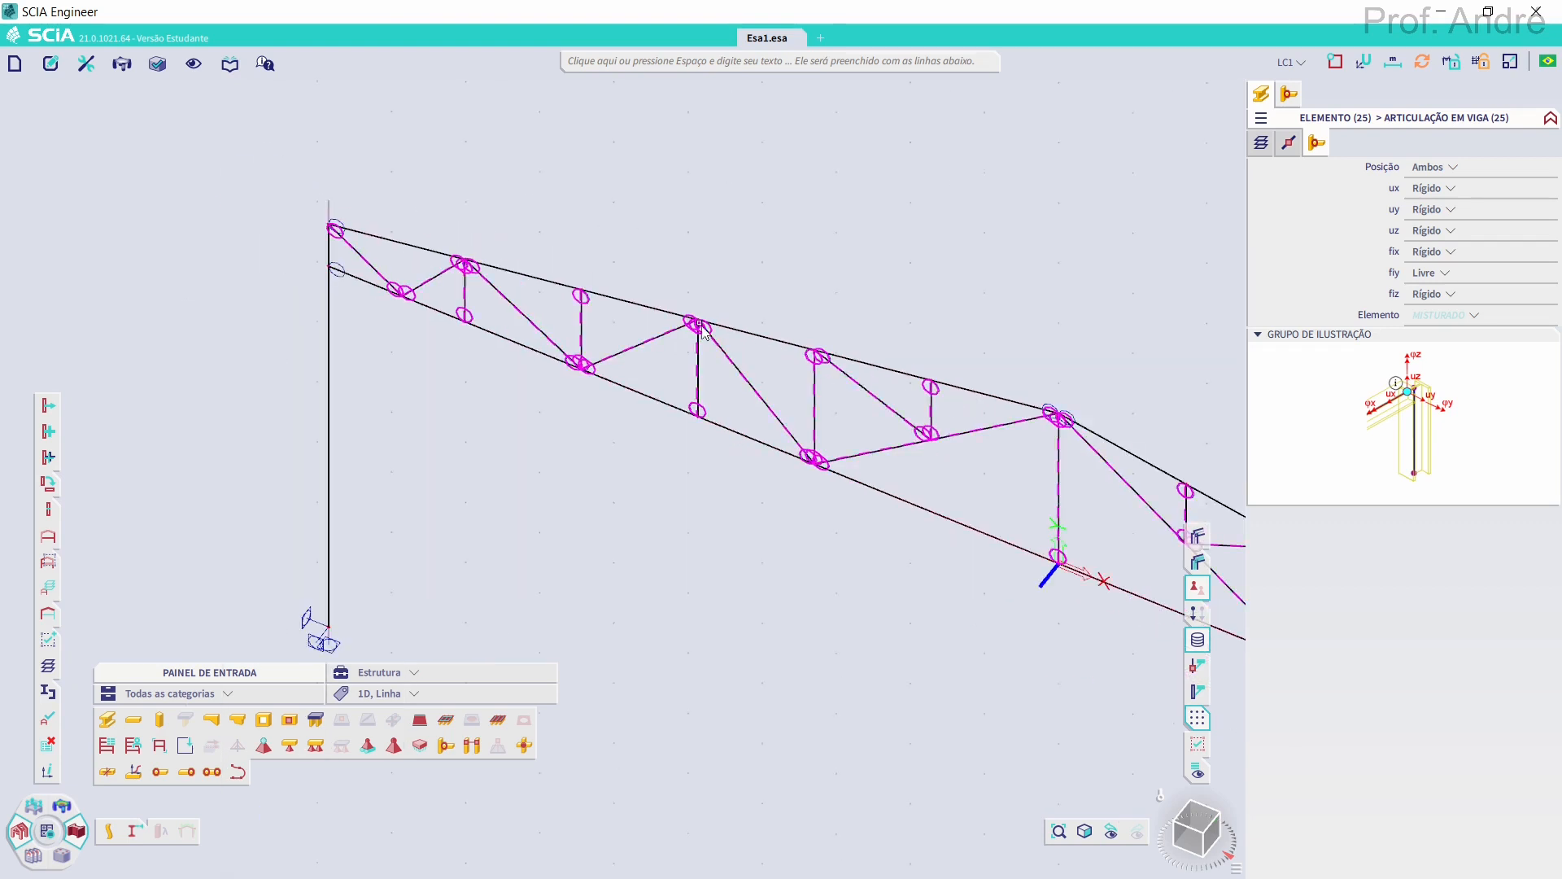
Delete the hinge entity assigned to both ends of the central vertical member beneath the ridge
{"action": "scroll", "coordinate": [1050, 415], "scroll_direction": "up", "scroll_amount": 5}
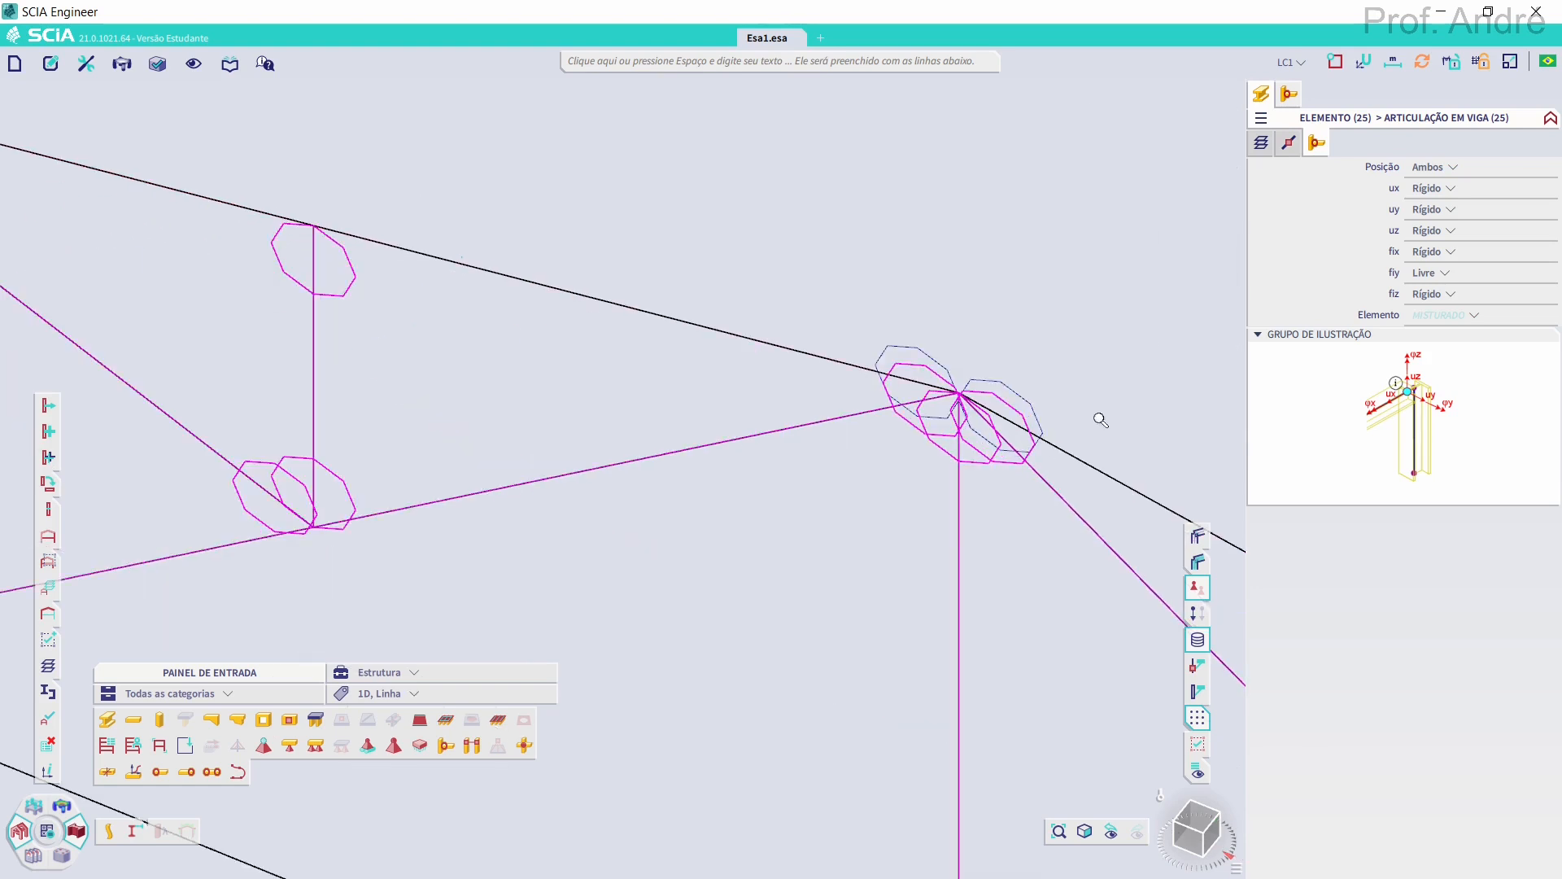
{"action": "scroll", "coordinate": [1018, 433], "scroll_direction": "up", "scroll_amount": 4}
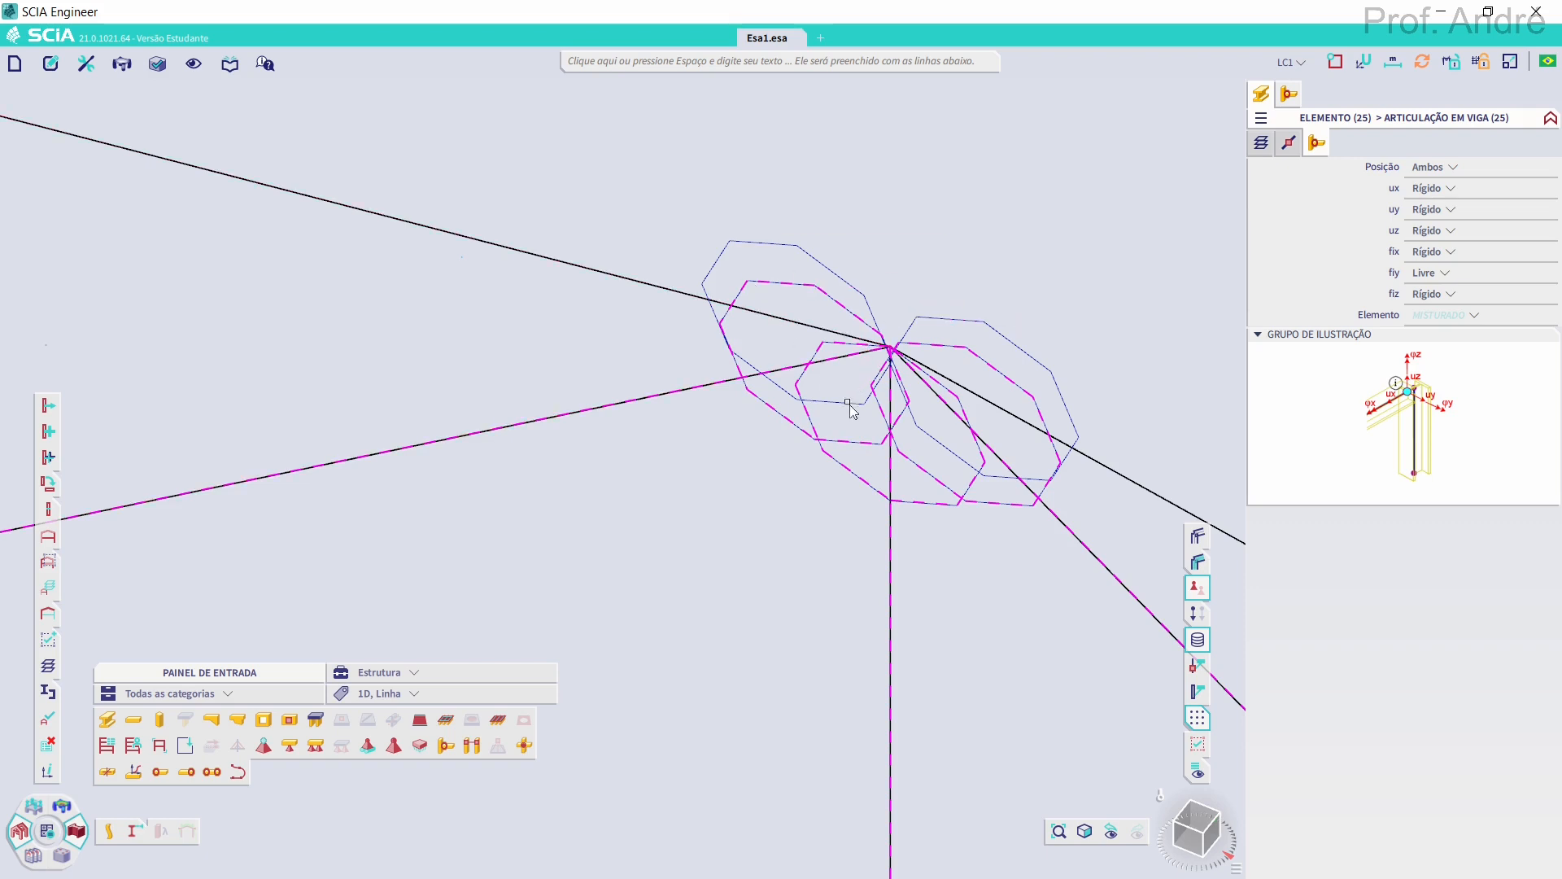
{"action": "middle_click_drag", "start_coordinate": [917, 548], "coordinate": [847, 296]}
{"action": "scroll", "coordinate": [829, 423], "scroll_direction": "down", "scroll_amount": 5}
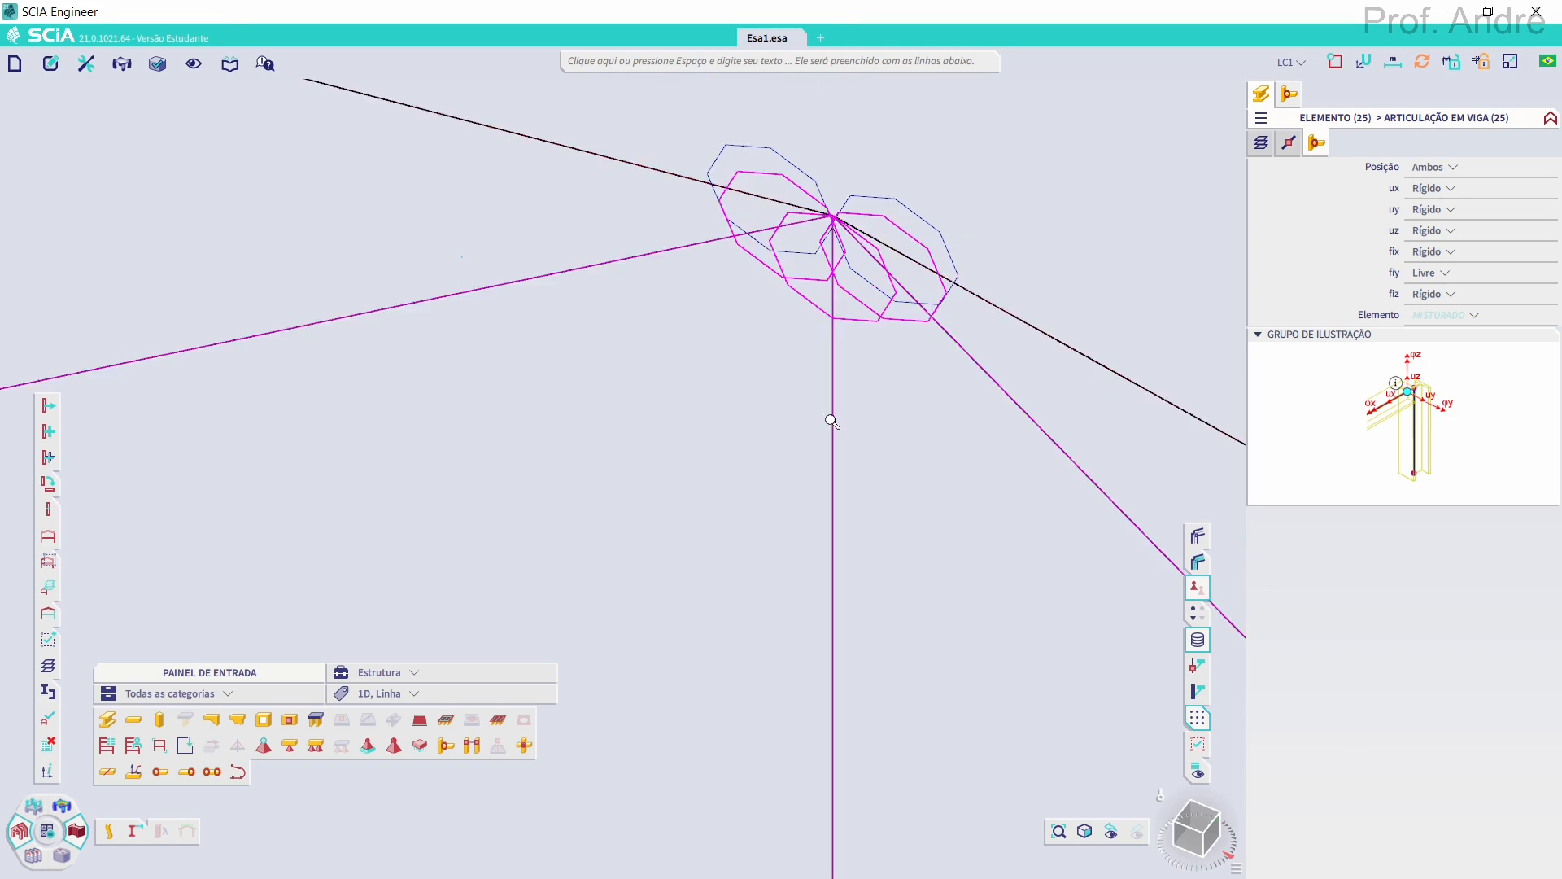
{"action": "scroll", "coordinate": [849, 539], "scroll_direction": "down", "scroll_amount": 2}
{"action": "middle_click_drag", "start_coordinate": [839, 503], "coordinate": [858, 408]}
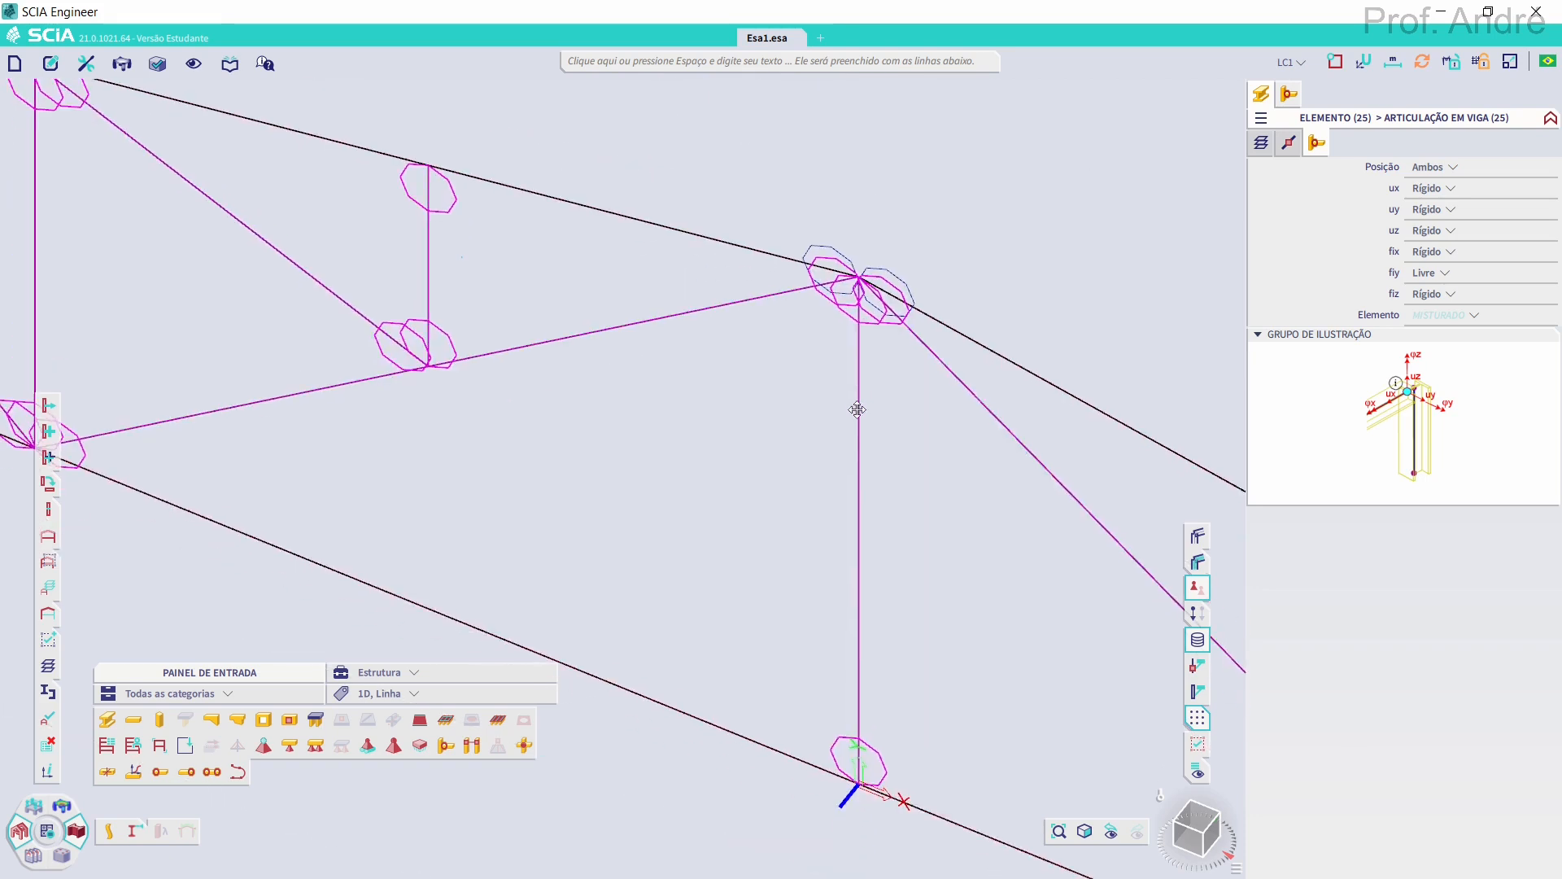
{"action": "key", "text": "Escape"}
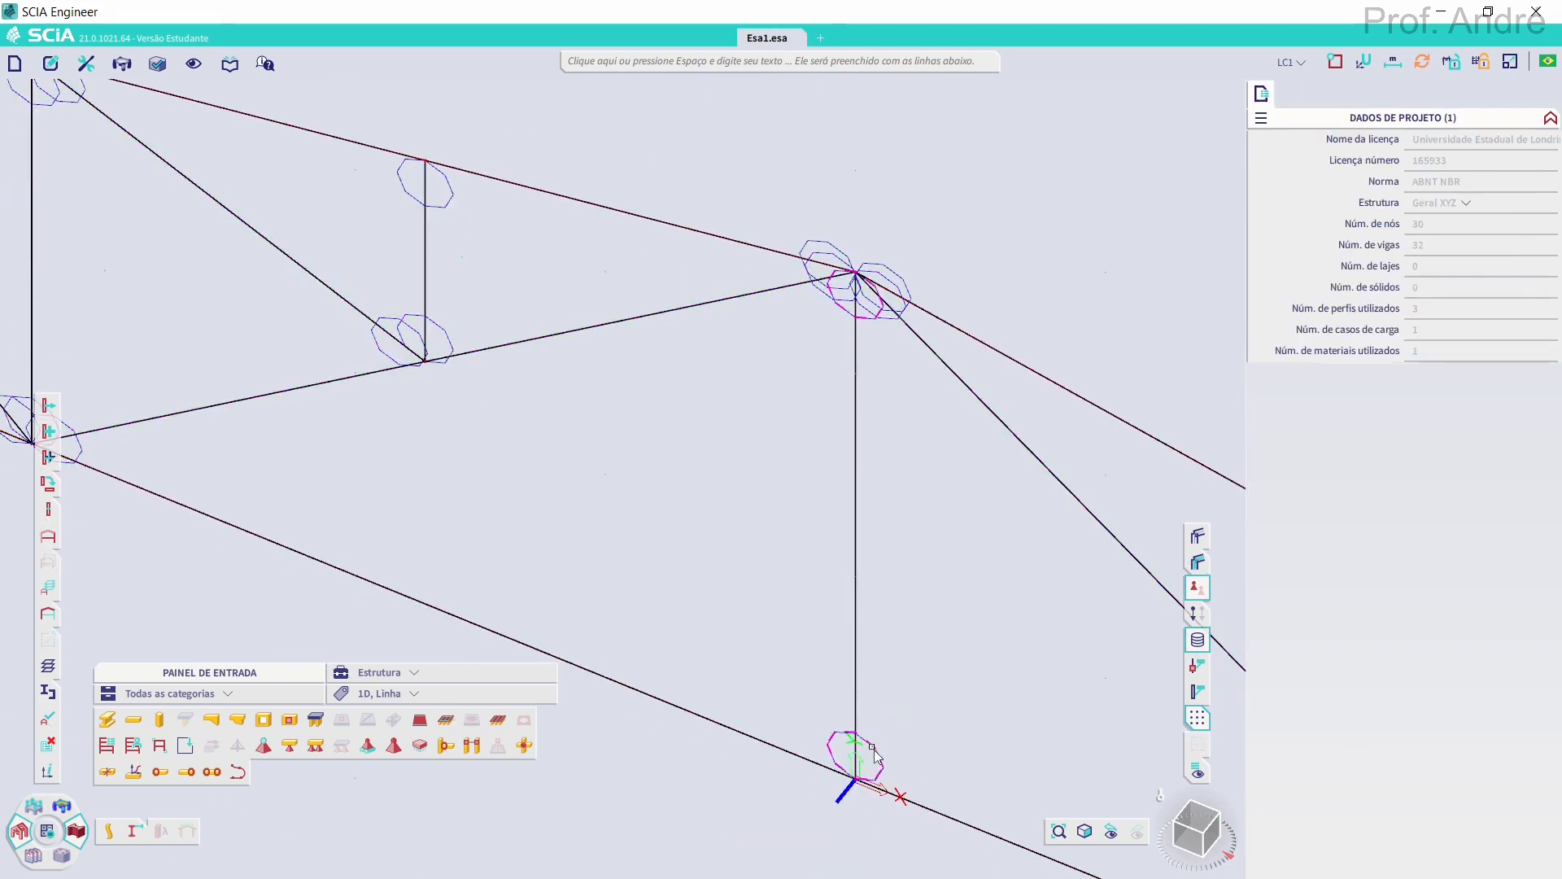
{"action": "left_click", "coordinate": [902, 755]}
{"action": "key", "text": "Delete"}
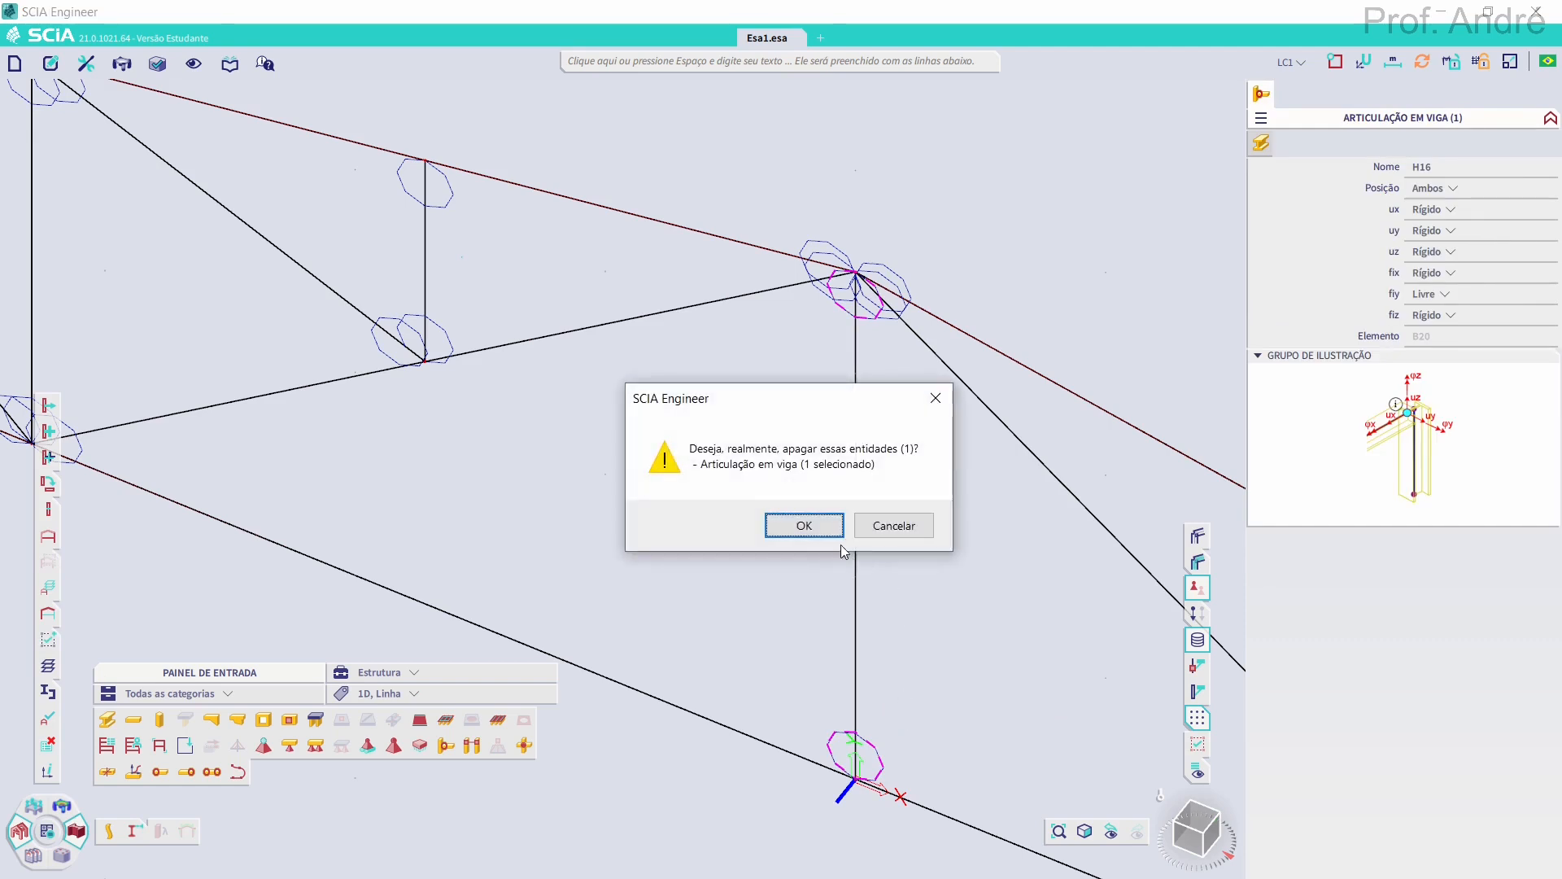
{"action": "left_click", "coordinate": [822, 531]}
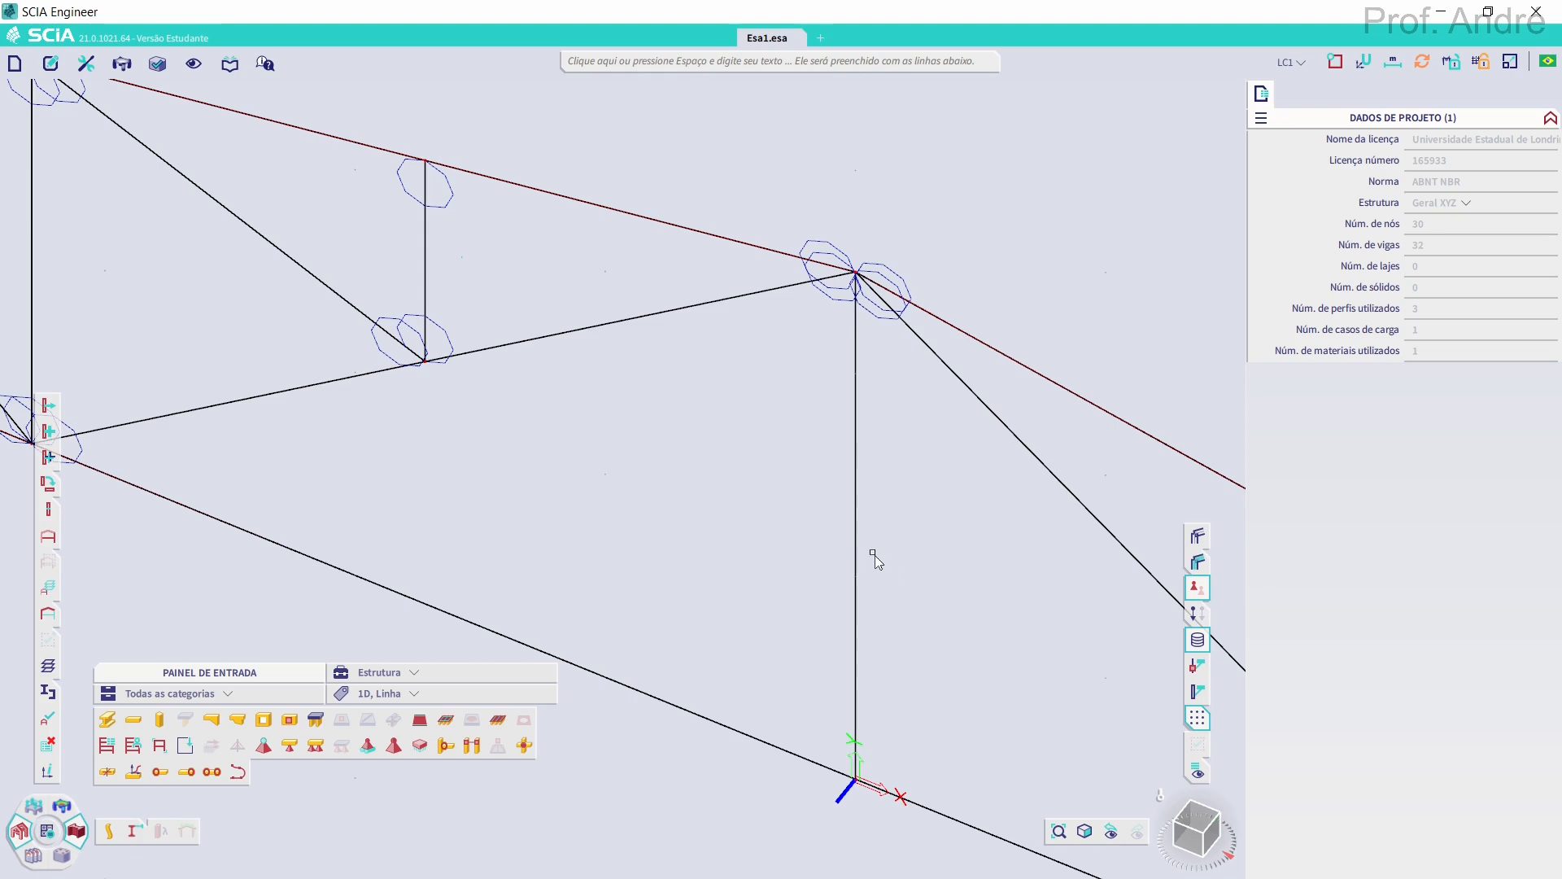
Assign a hinge only at the start of the central vertical beneath the ridge, with its fiz rotation set to Rígido
{"action": "left_click", "coordinate": [857, 543]}
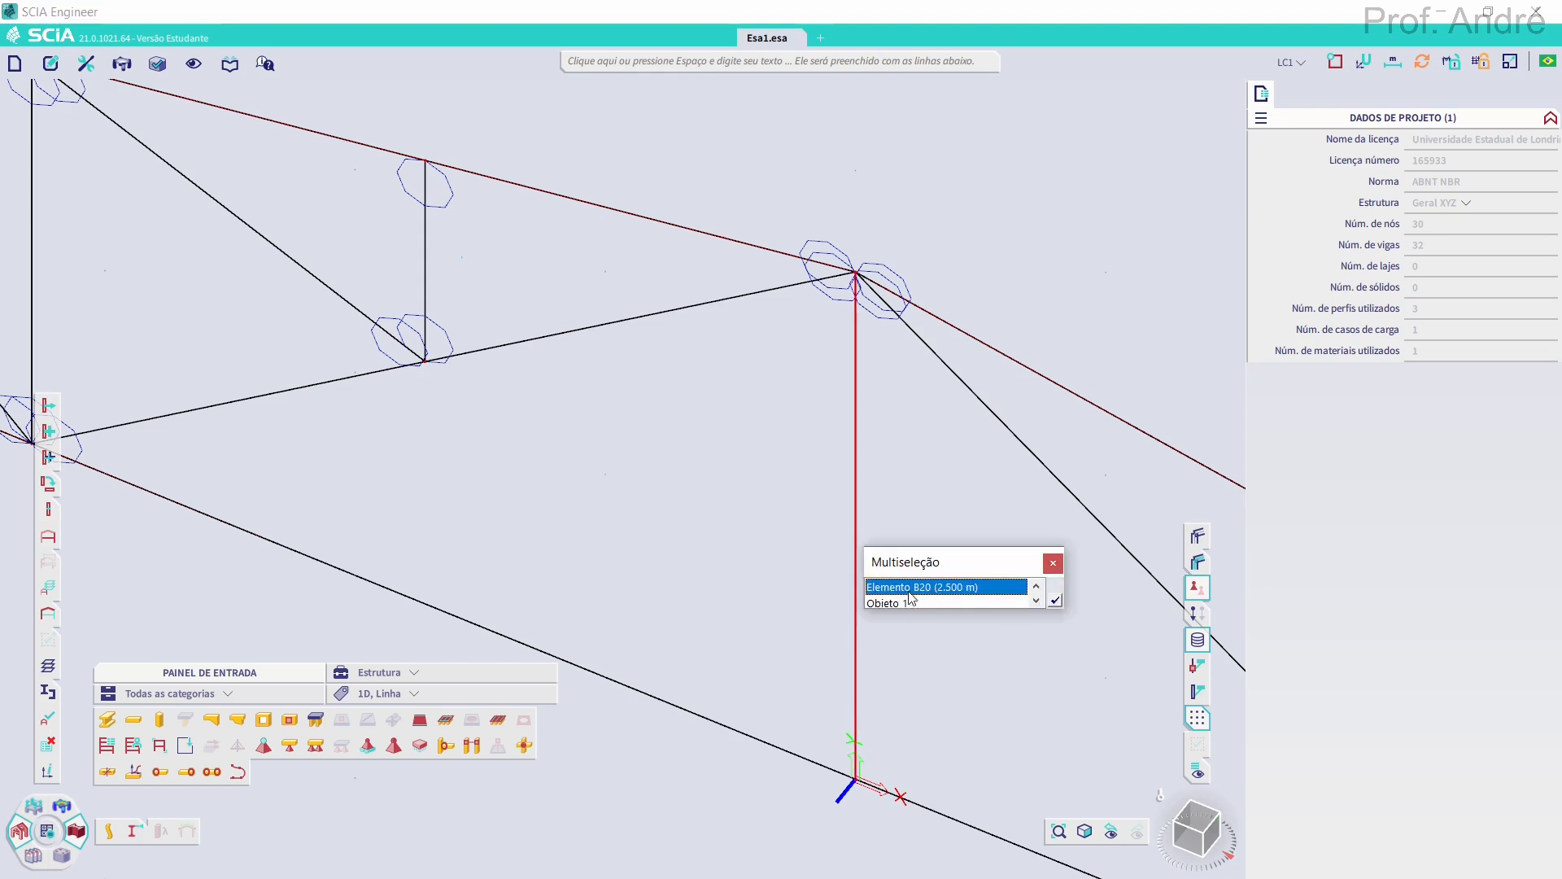
{"action": "left_click", "coordinate": [1054, 600]}
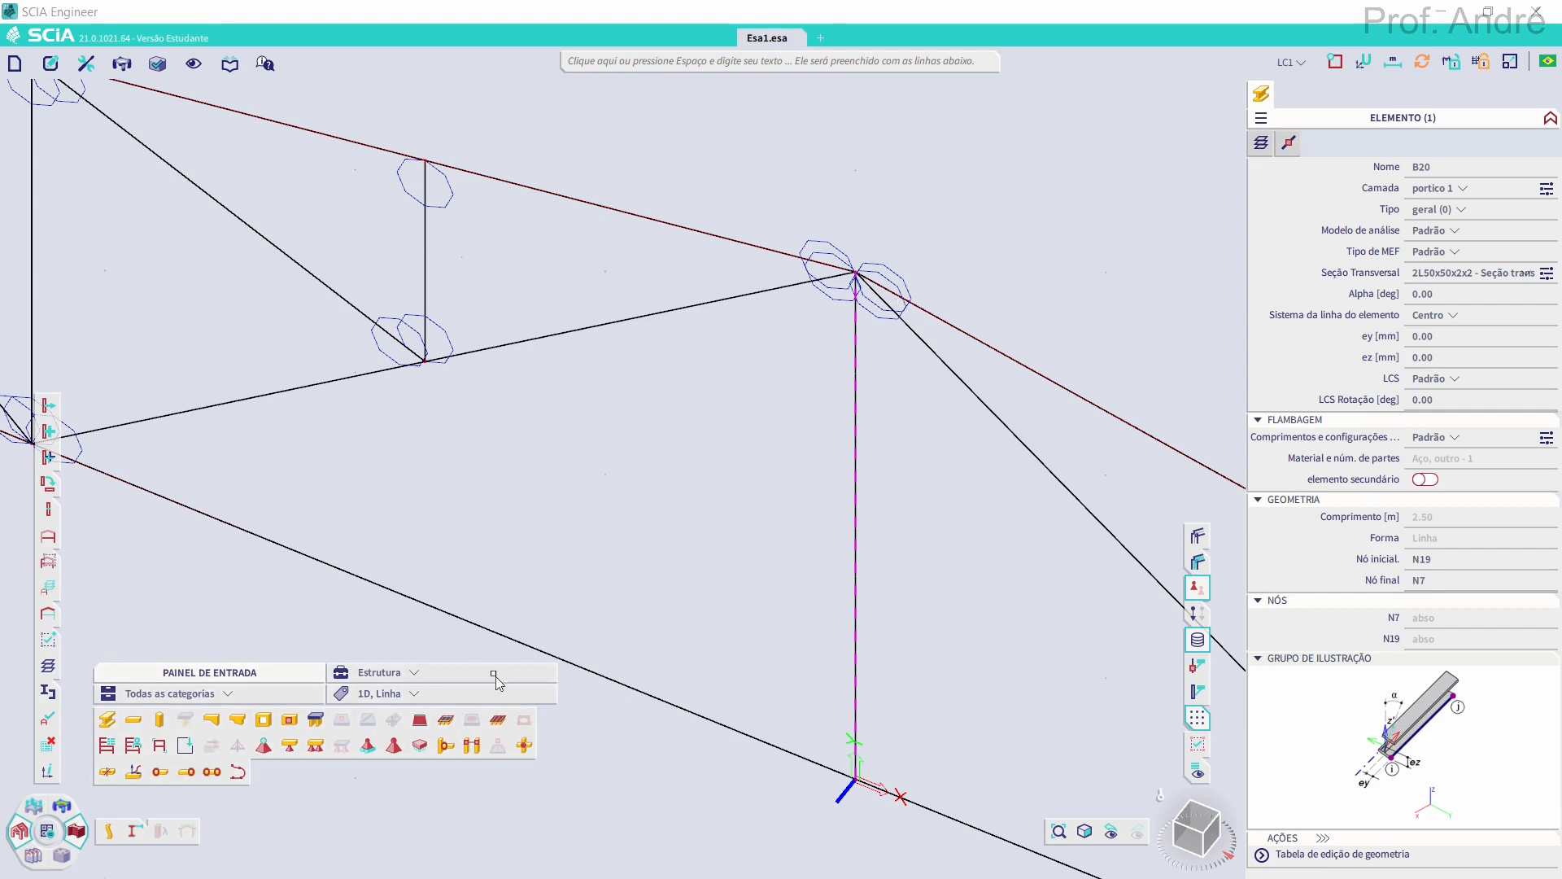
{"action": "left_click", "coordinate": [159, 776]}
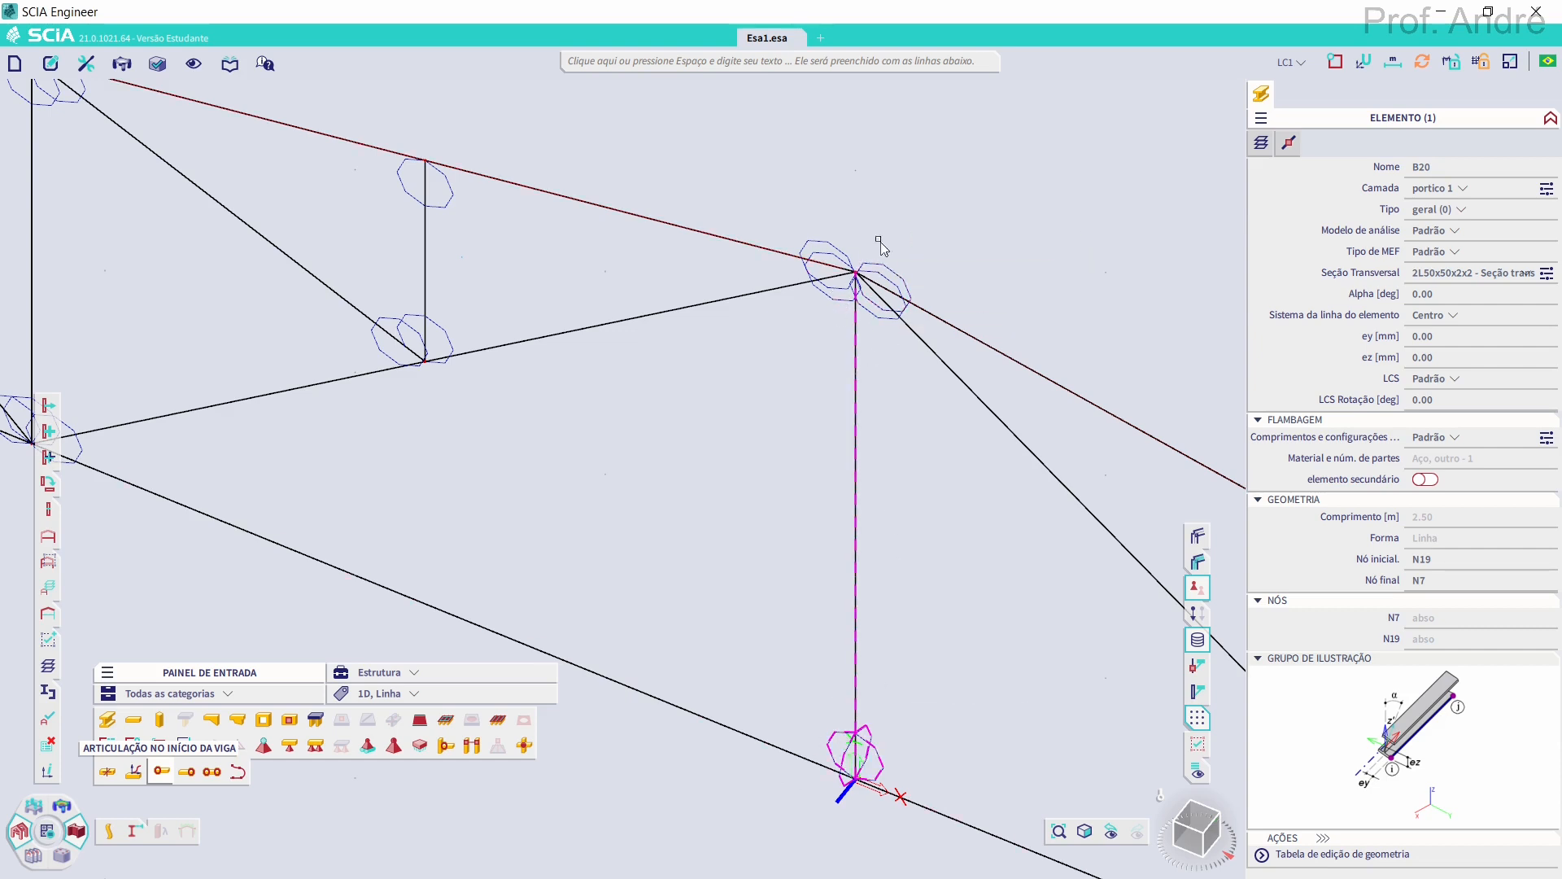
{"action": "left_click", "coordinate": [1316, 144]}
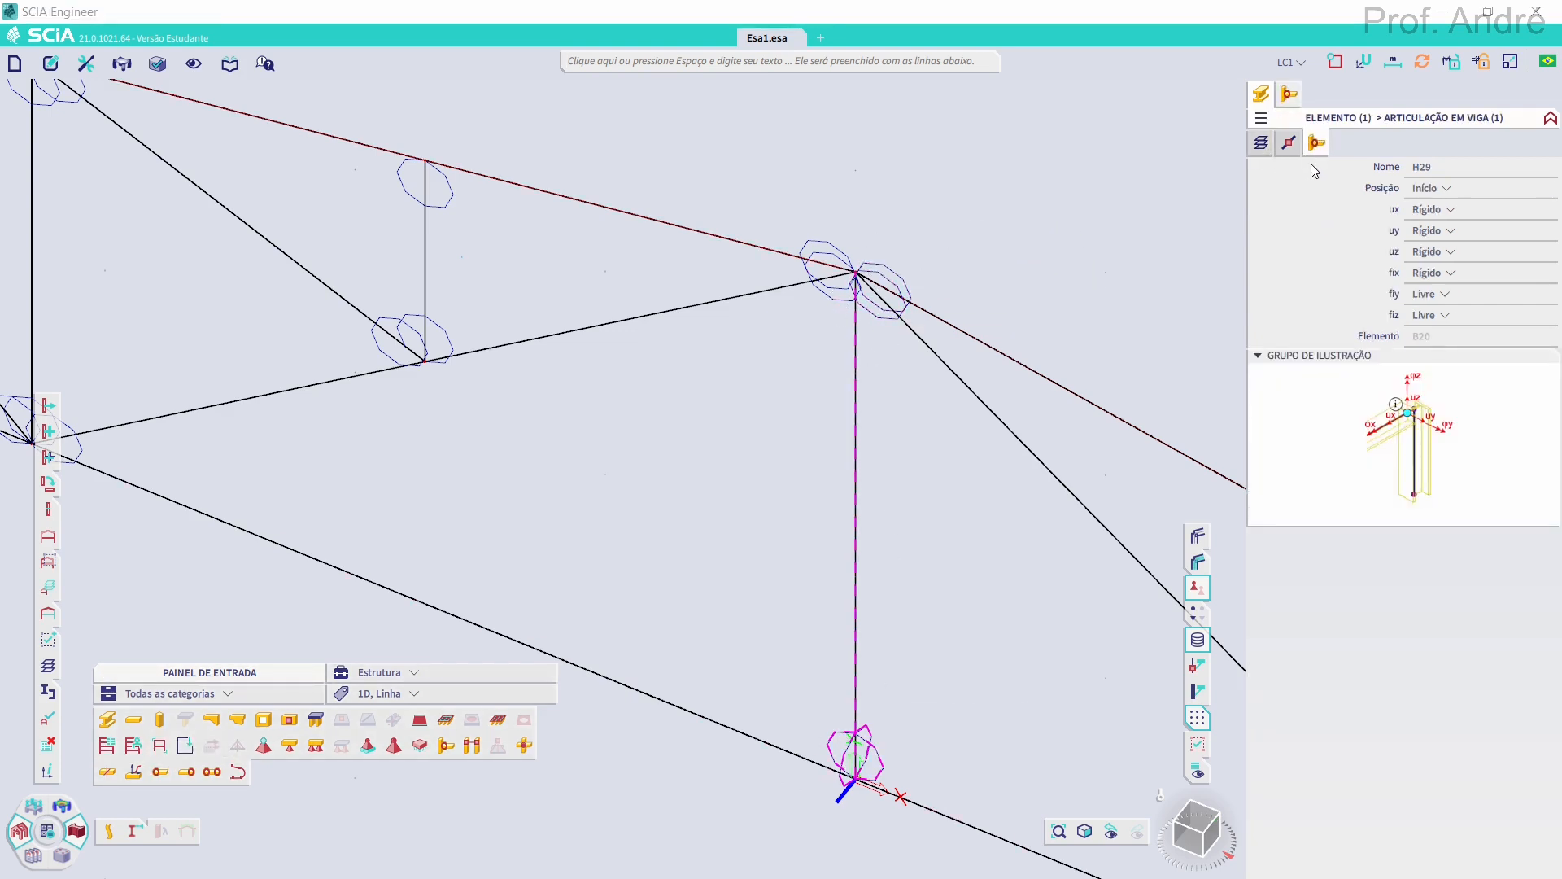
{"action": "left_click", "coordinate": [1435, 315]}
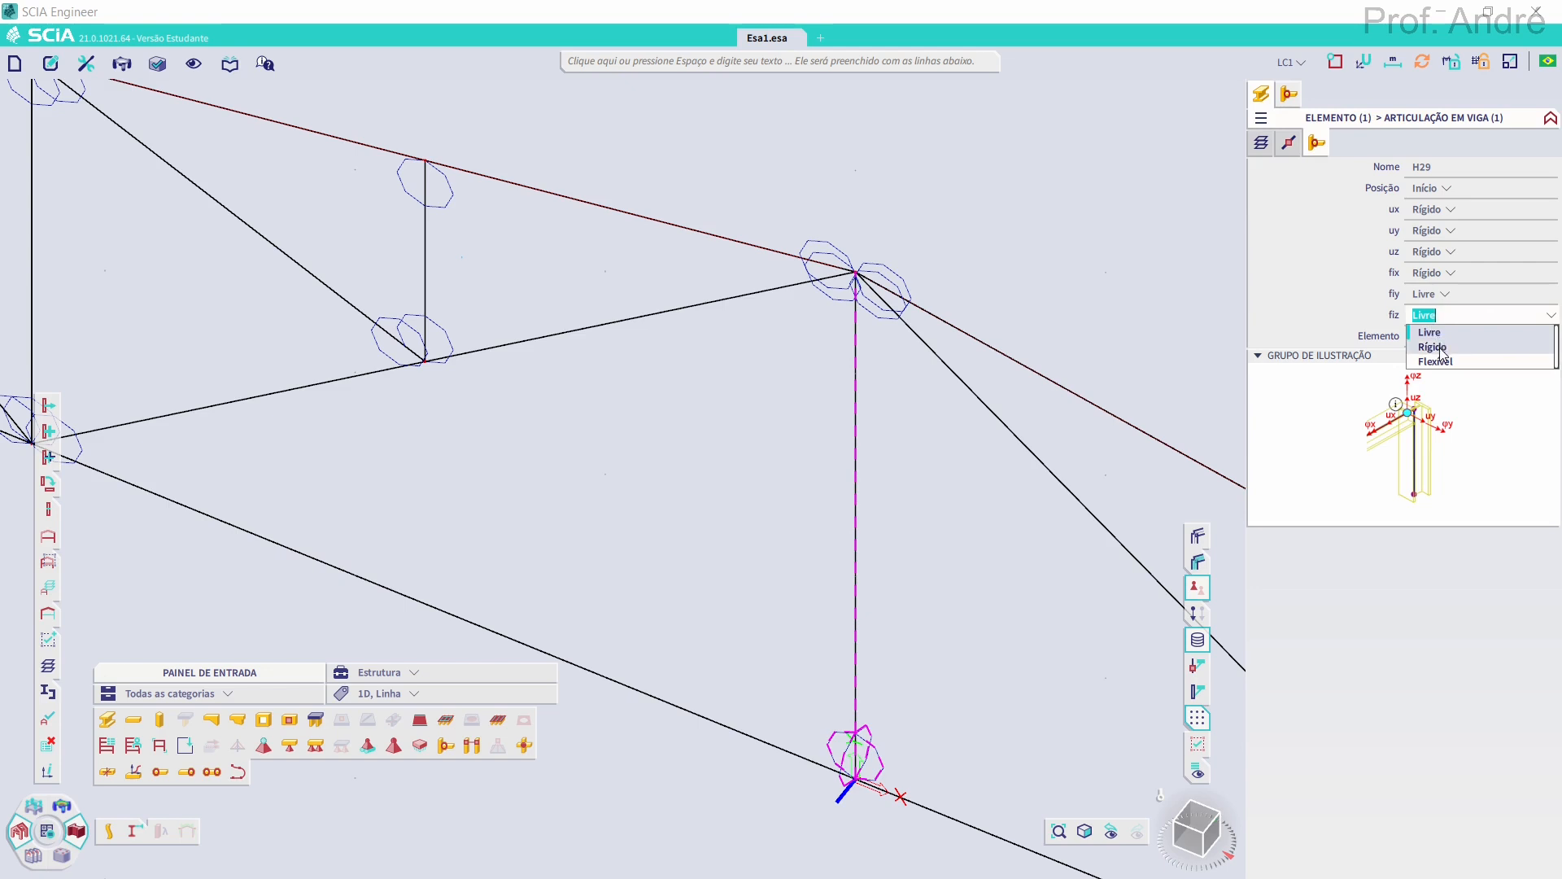
{"action": "left_click", "coordinate": [1439, 348]}
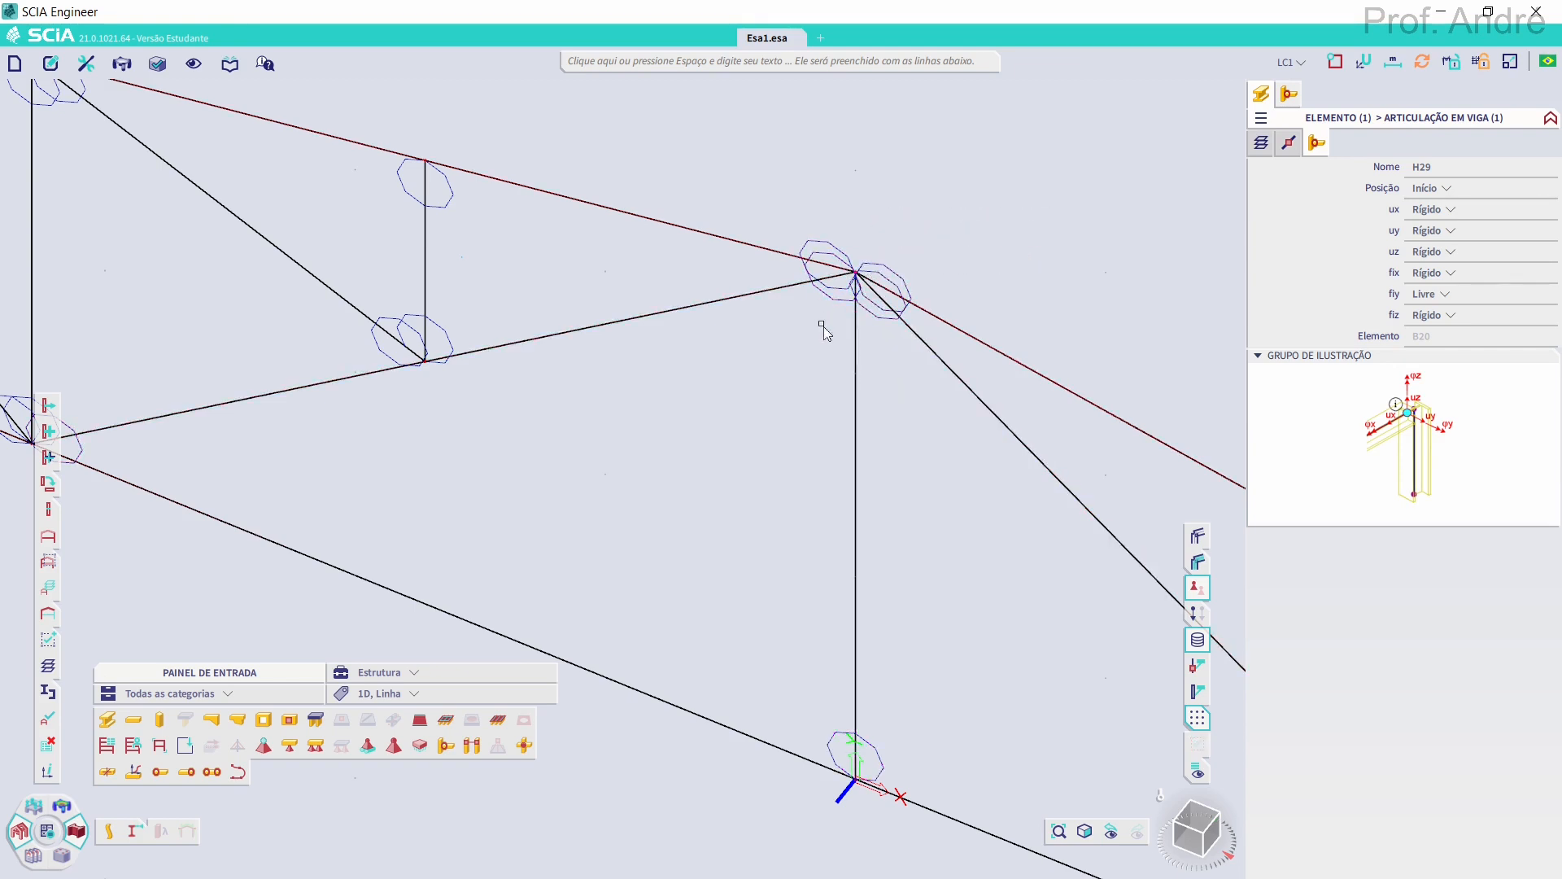
{"action": "key", "text": "Escape"}
Multicopy the entire truss frame with its supports and hinges, making two copies along negative Z at the plan's 6000 mm frame spacing
{"action": "scroll", "coordinate": [741, 402], "scroll_direction": "down", "scroll_amount": 6}
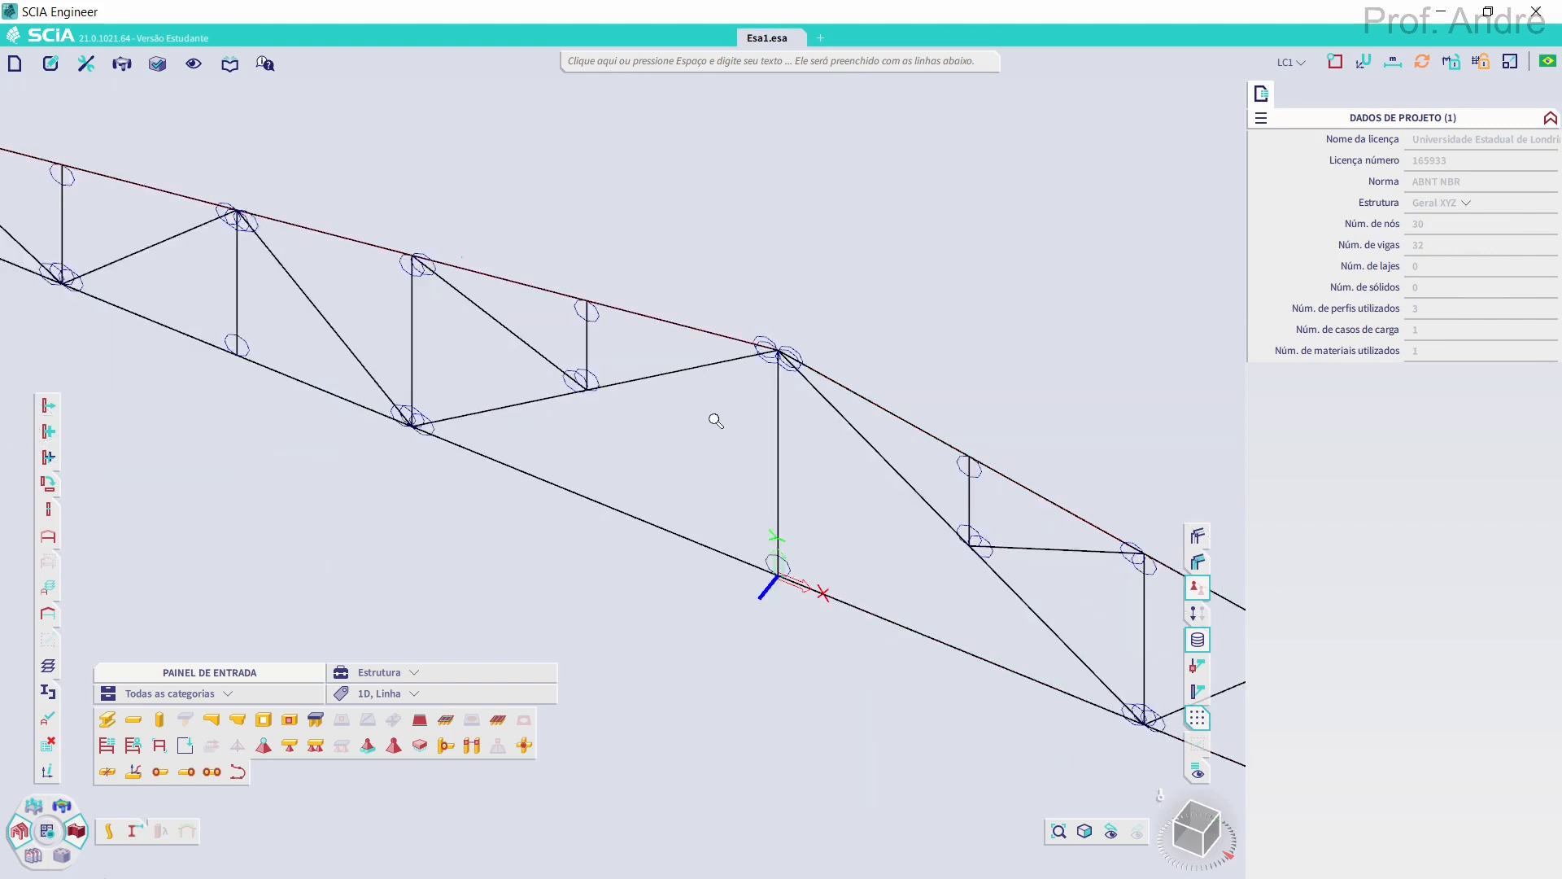
{"action": "middle_click_drag", "start_coordinate": [729, 460], "coordinate": [675, 341]}
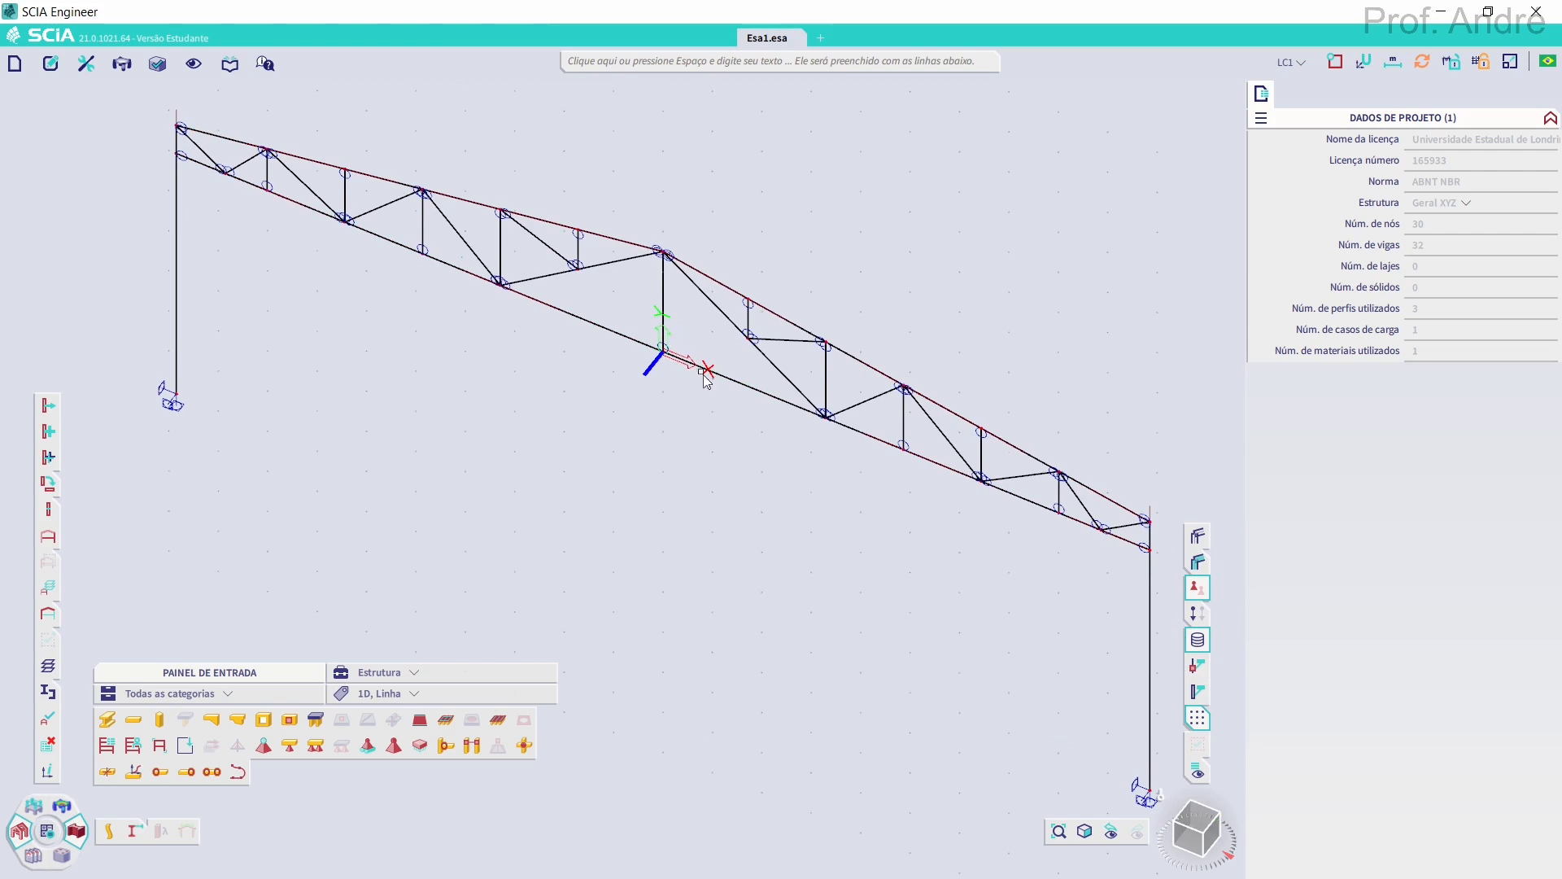
{"action": "left_click_drag", "start_coordinate": [1190, 844], "coordinate": [1180, 822]}
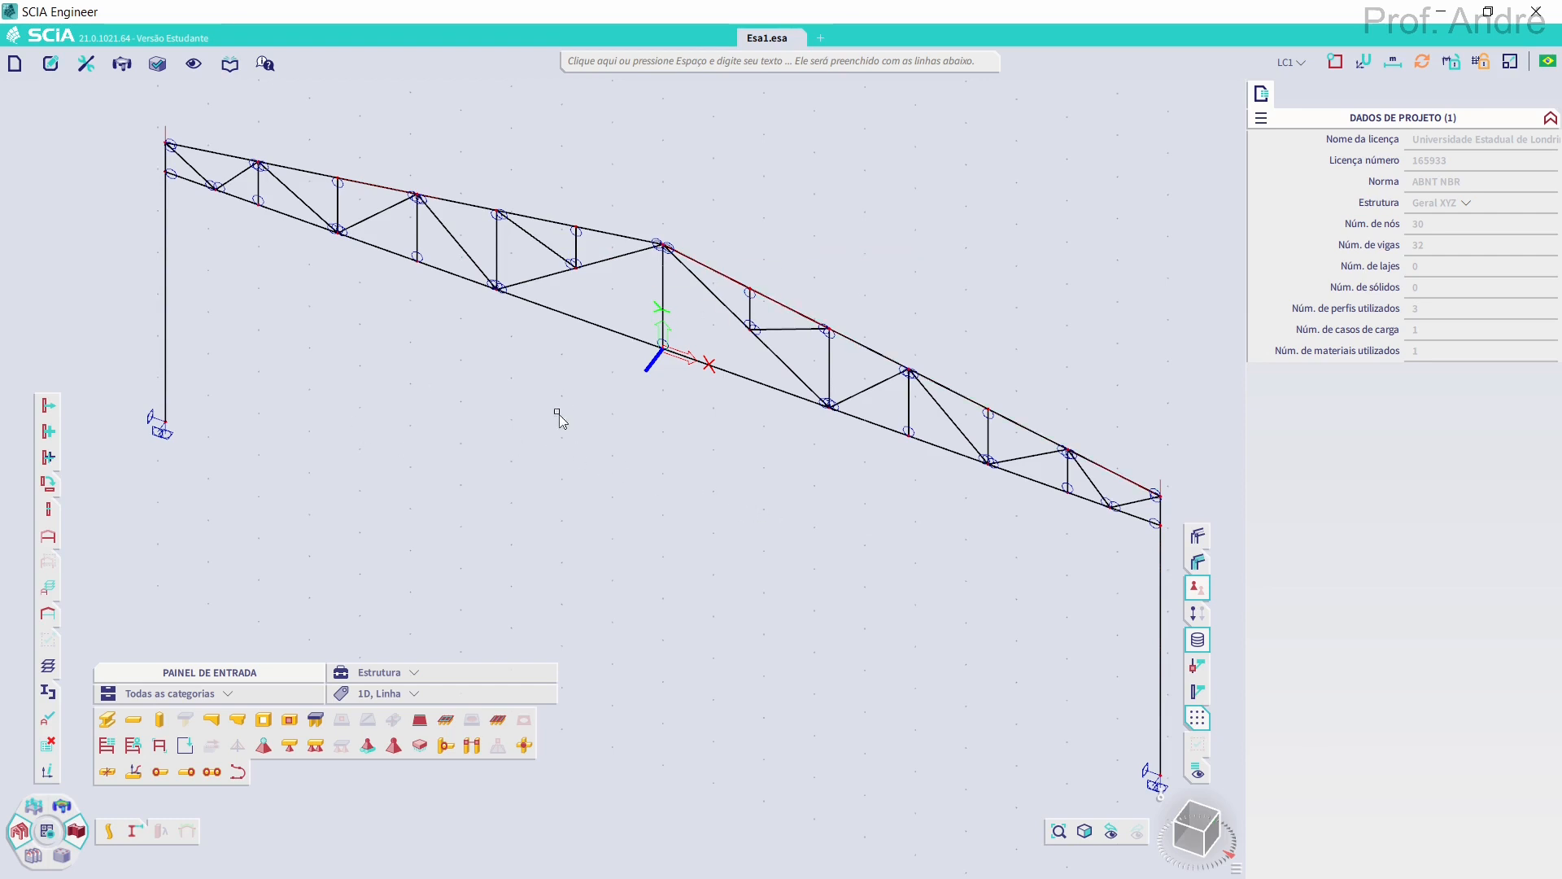
{"action": "scroll", "coordinate": [547, 465], "scroll_direction": "down", "scroll_amount": 3}
{"action": "mouse_move", "coordinate": [296, 205]}
{"action": "left_mouse_down"}
{"action": "mouse_move", "coordinate": [422, 383]}
{"action": "mouse_move", "coordinate": [920, 664]}
{"action": "left_mouse_up"}
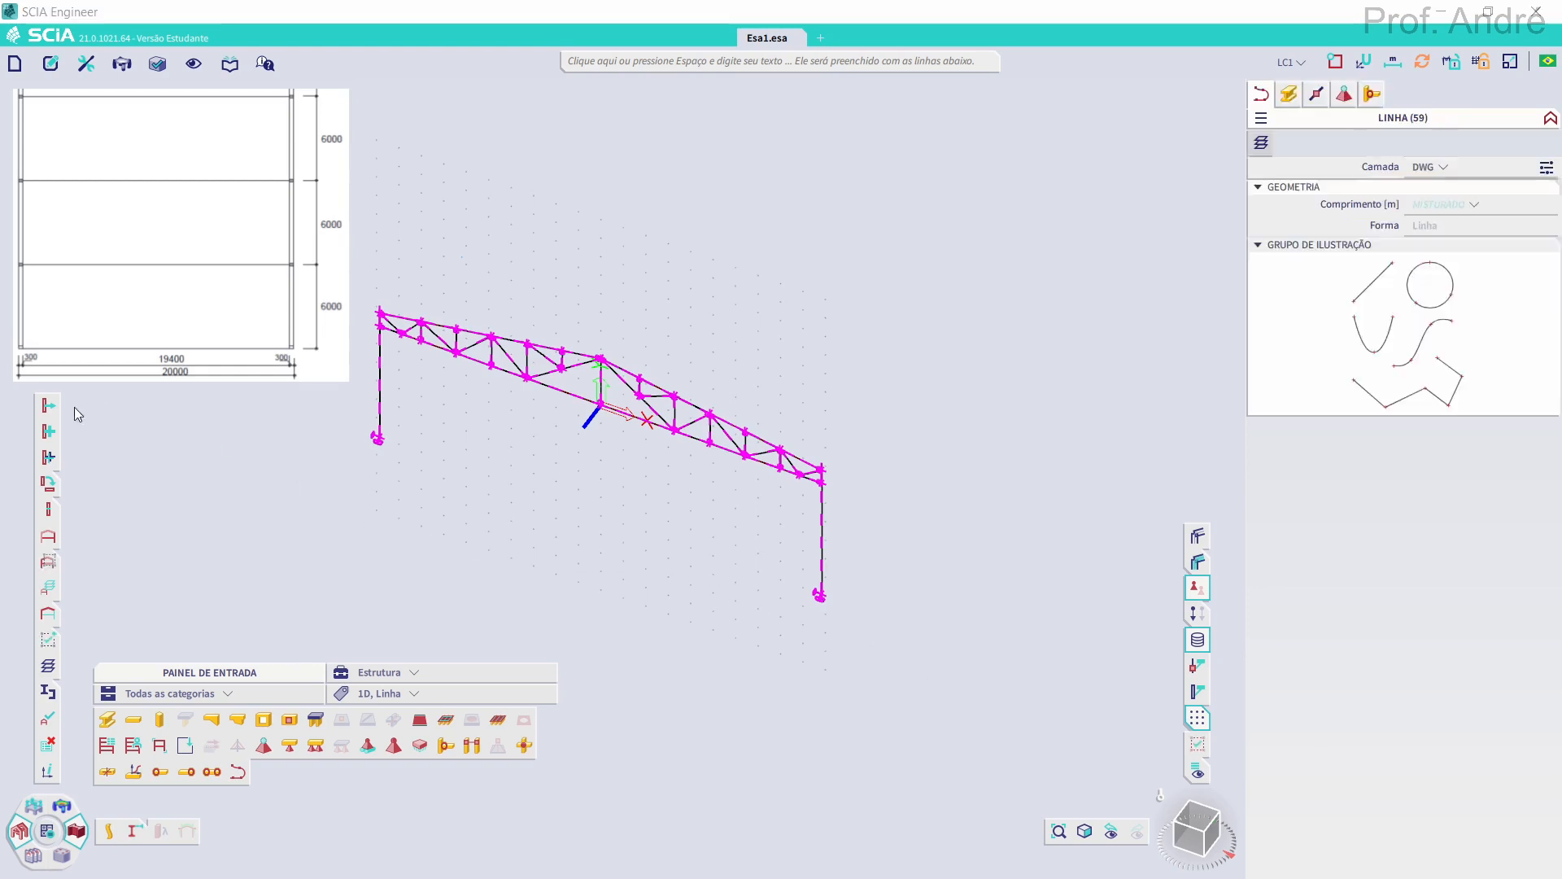
{"action": "left_click", "coordinate": [47, 460]}
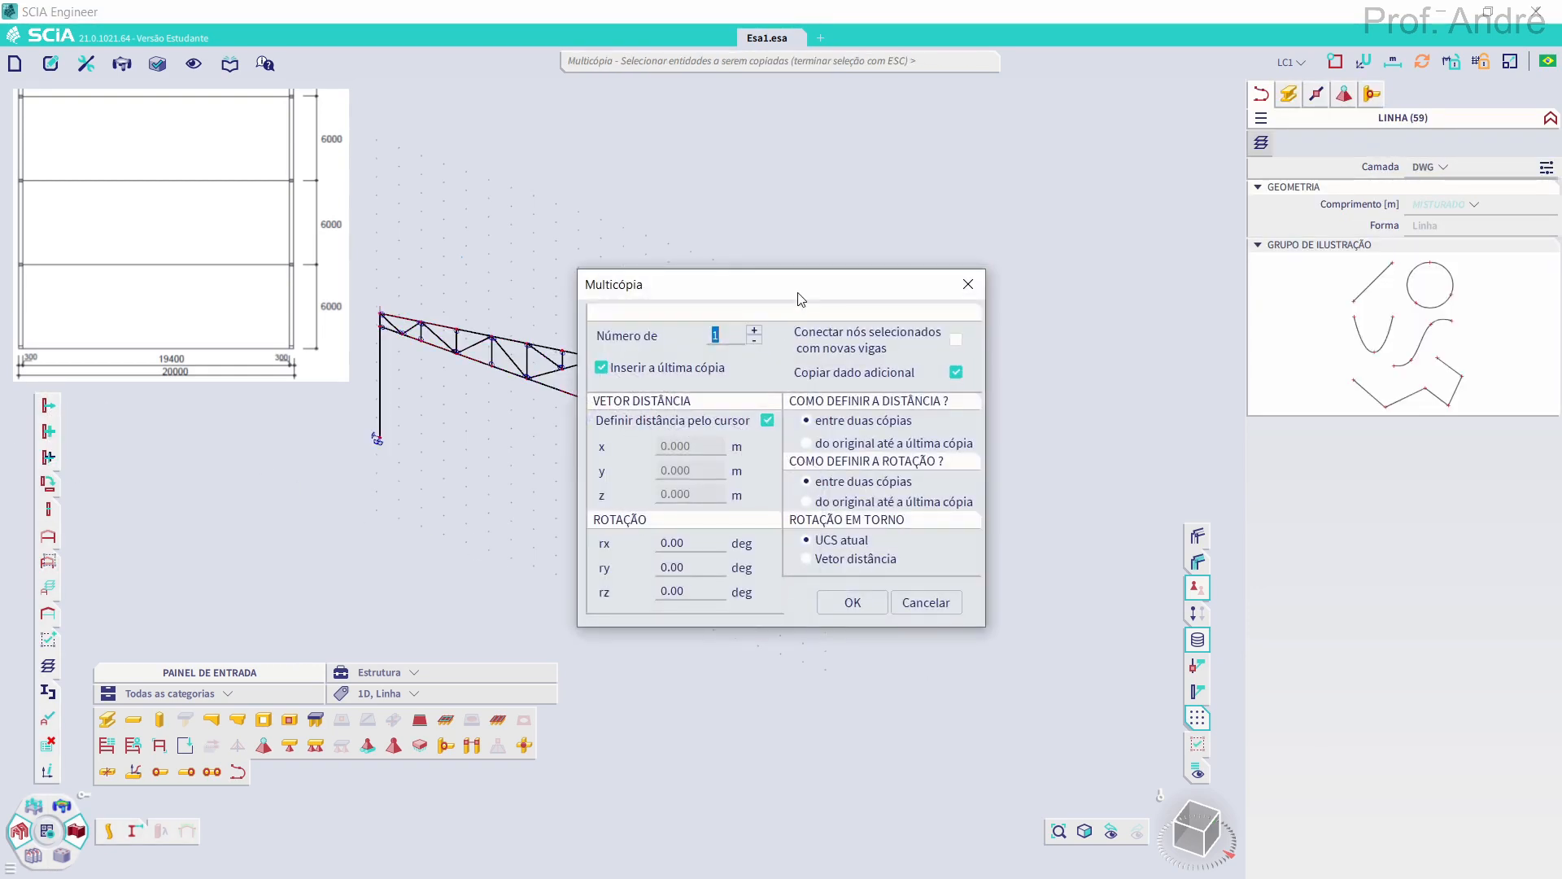
{"action": "left_click_drag", "start_coordinate": [797, 298], "coordinate": [1009, 353]}
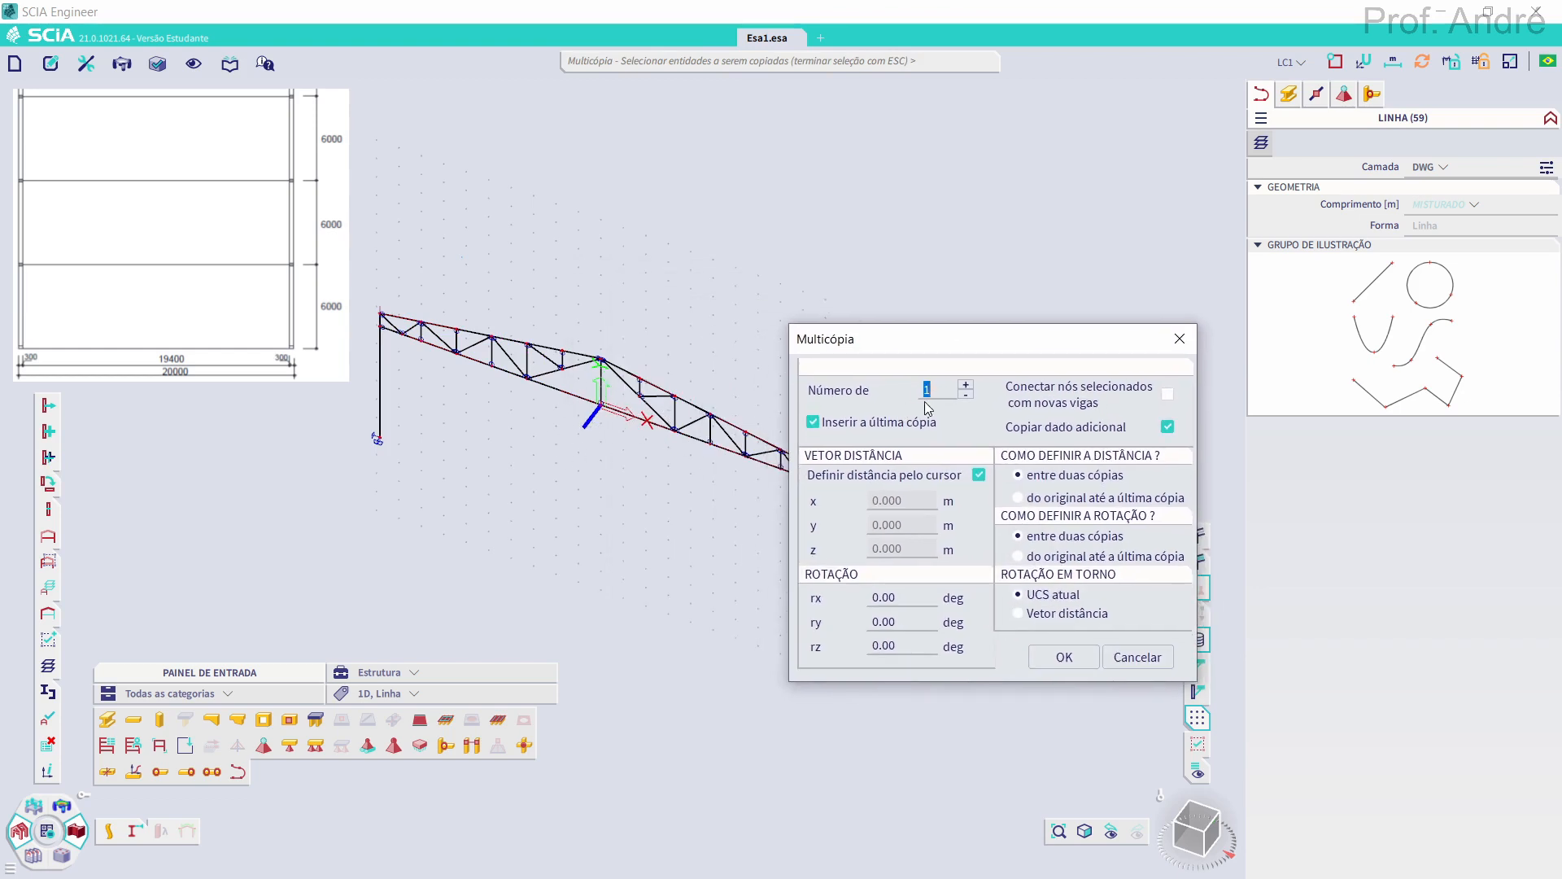
{"action": "left_click", "coordinate": [853, 481]}
{"action": "left_click_drag", "start_coordinate": [914, 544], "coordinate": [800, 541]}
{"action": "type", "text": "-"}
{"action": "left_click", "coordinate": [1065, 657]}
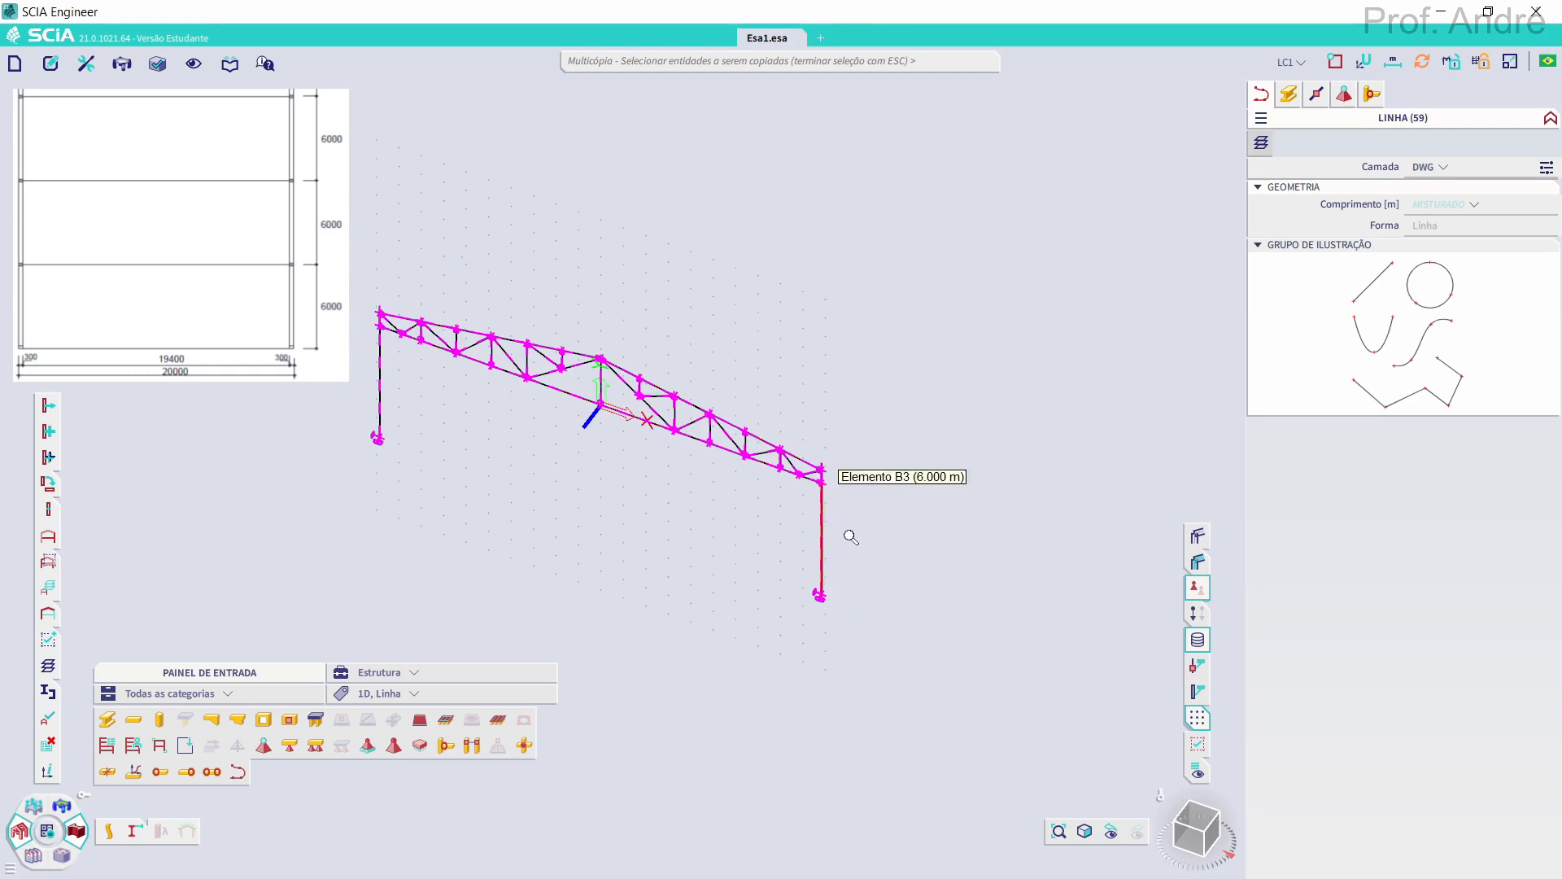
{"action": "scroll", "coordinate": [760, 503], "scroll_direction": "down", "scroll_amount": 3}
{"action": "key", "text": "Escape"}
{"action": "scroll", "coordinate": [763, 501], "scroll_direction": "up", "scroll_amount": 5}
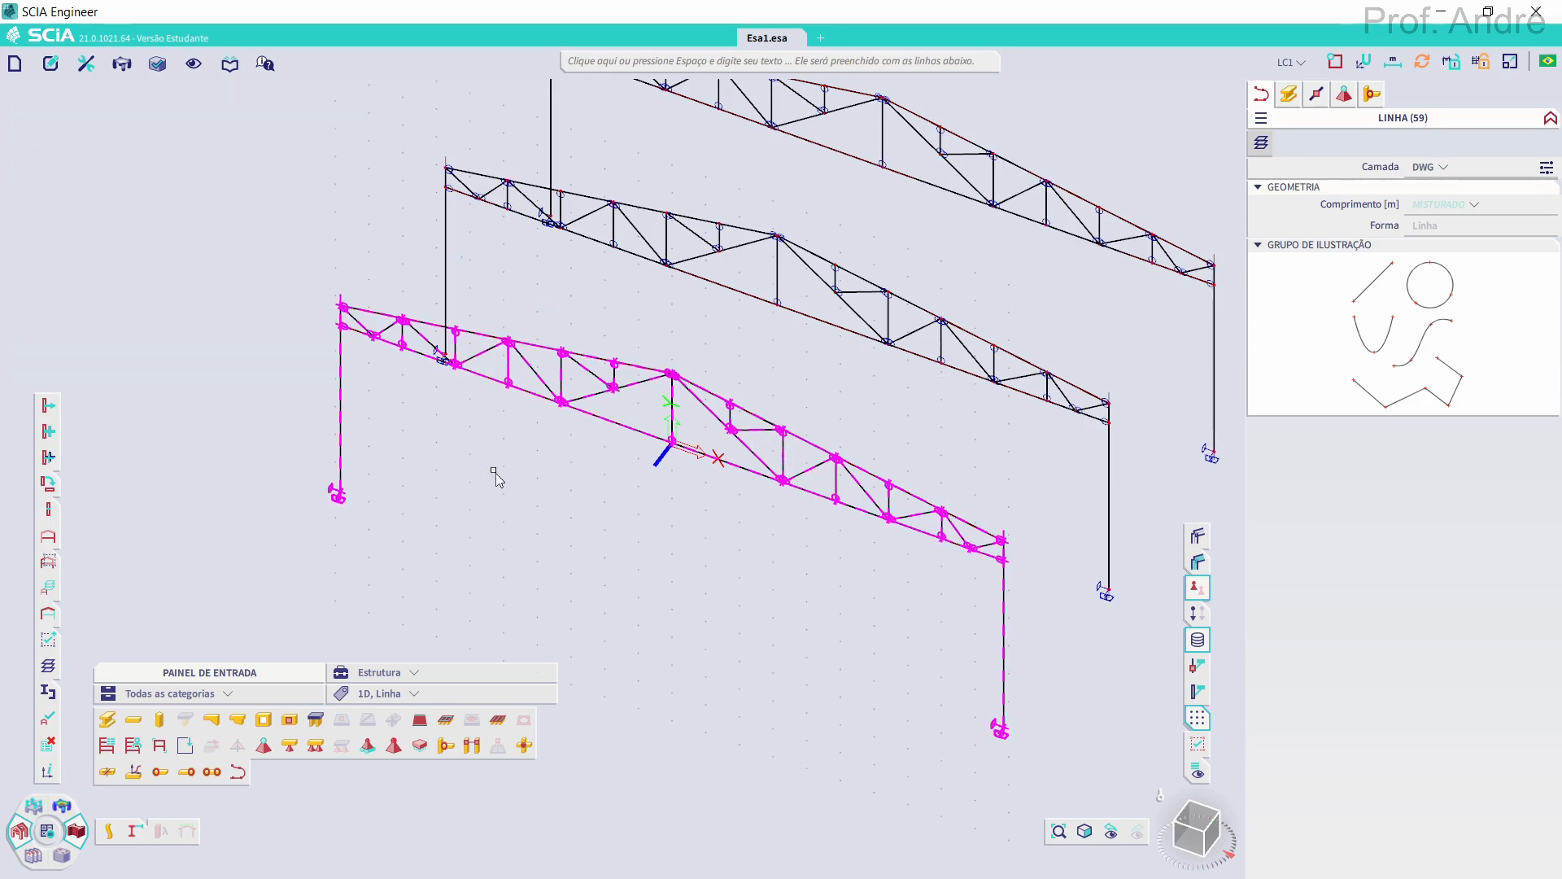
{"action": "key", "text": "Escape"}
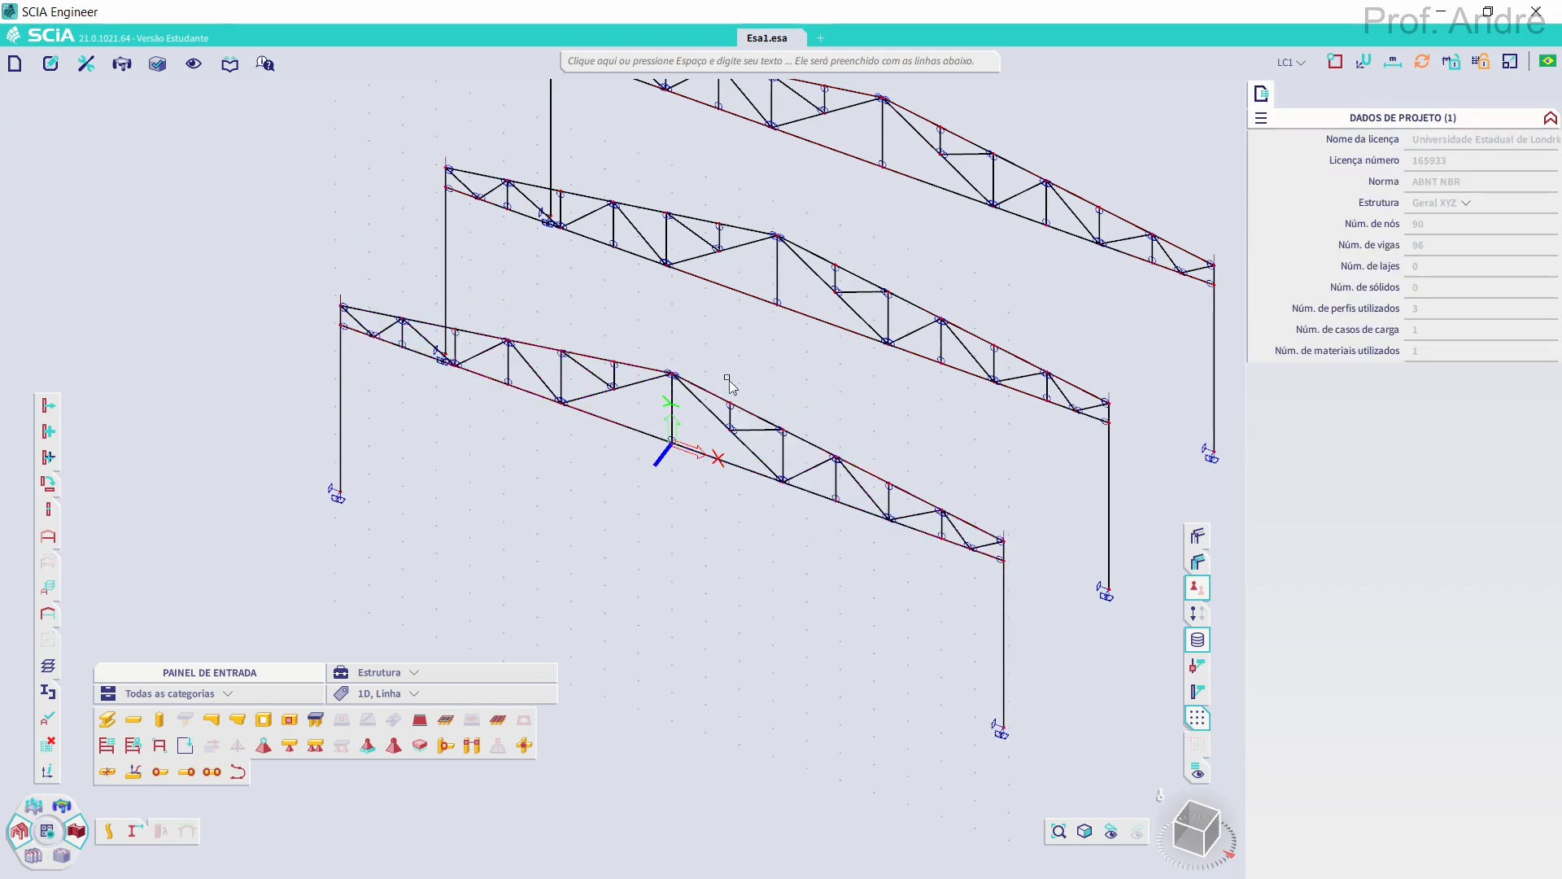
{"action": "middle_click_drag", "start_coordinate": [865, 450], "coordinate": [778, 521]}
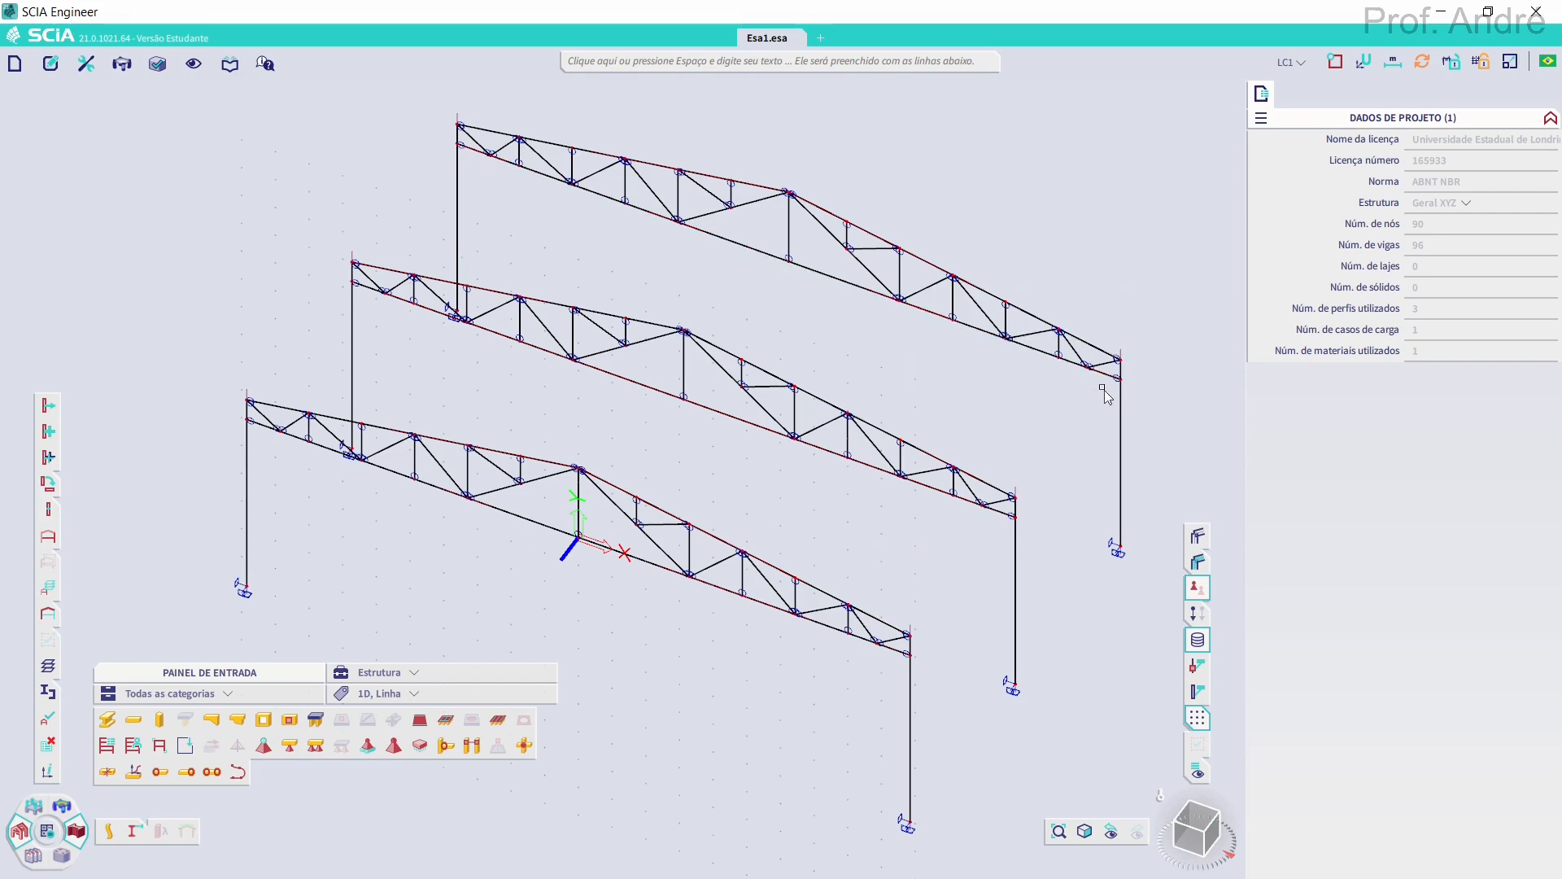
Save the project as "galpao exemplo" in the folder D:\Vídeos\Scia videos\galpao metalico
{"action": "left_click", "coordinate": [15, 63]}
{"action": "left_click", "coordinate": [59, 240]}
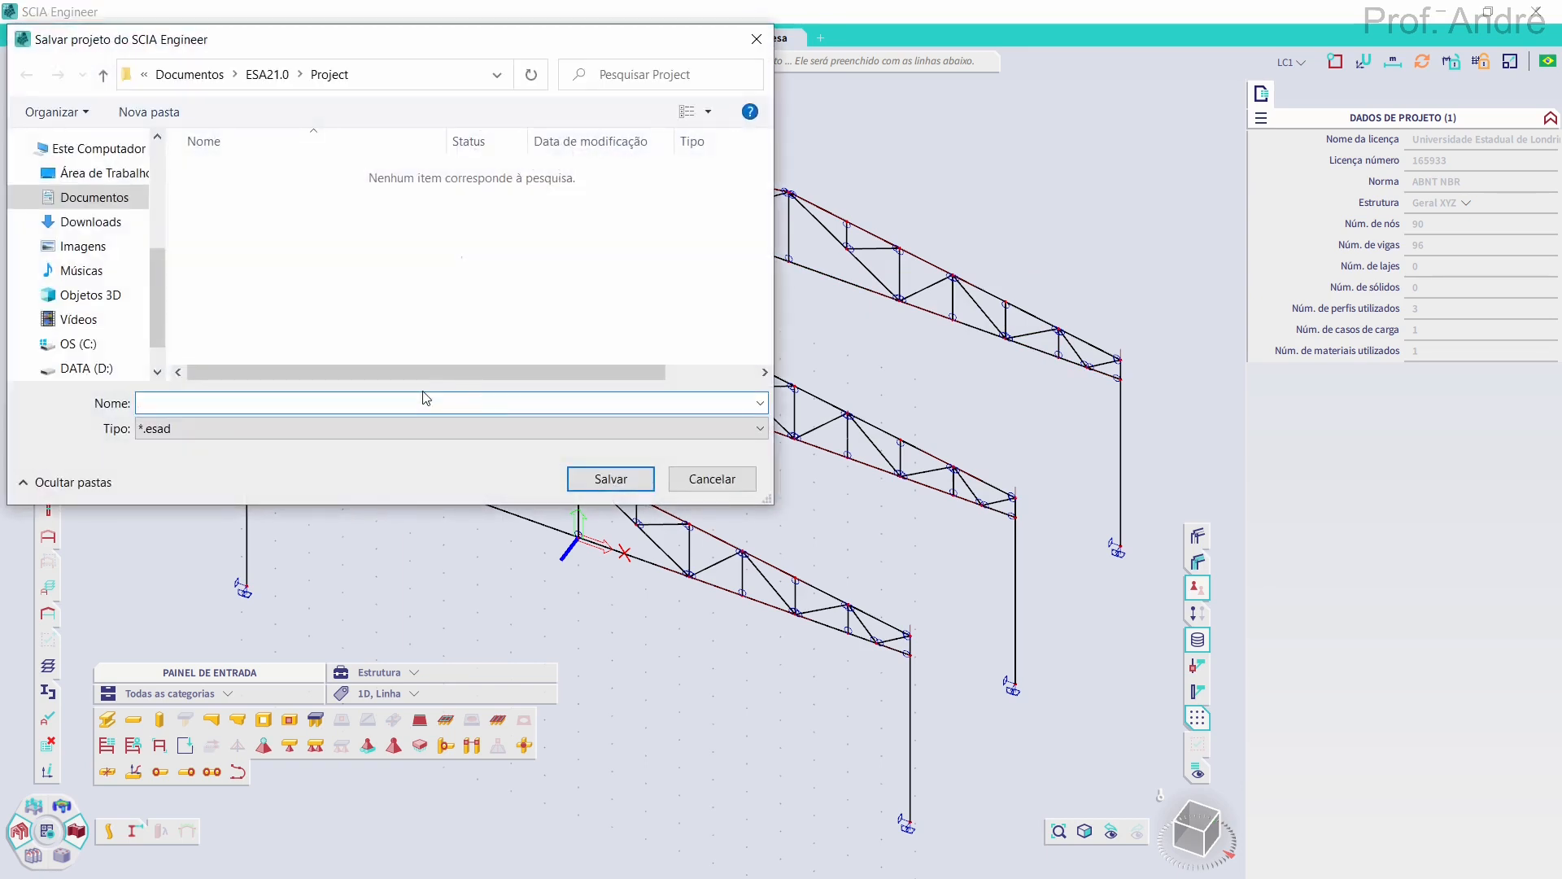
{"action": "left_click", "coordinate": [86, 368]}
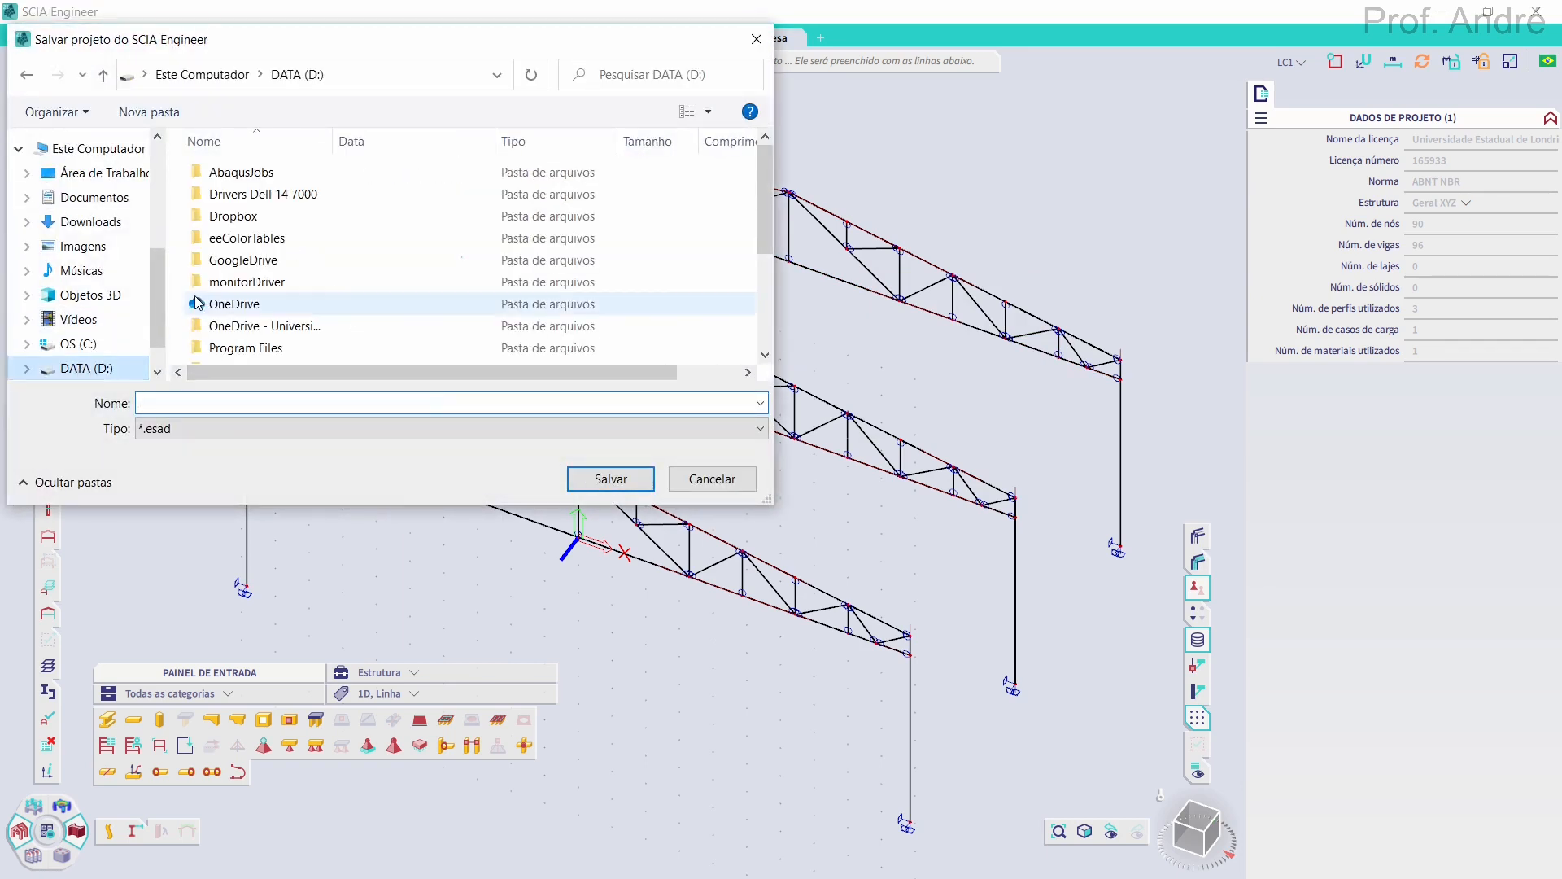
{"action": "scroll", "coordinate": [269, 309], "scroll_direction": "down", "scroll_amount": 3}
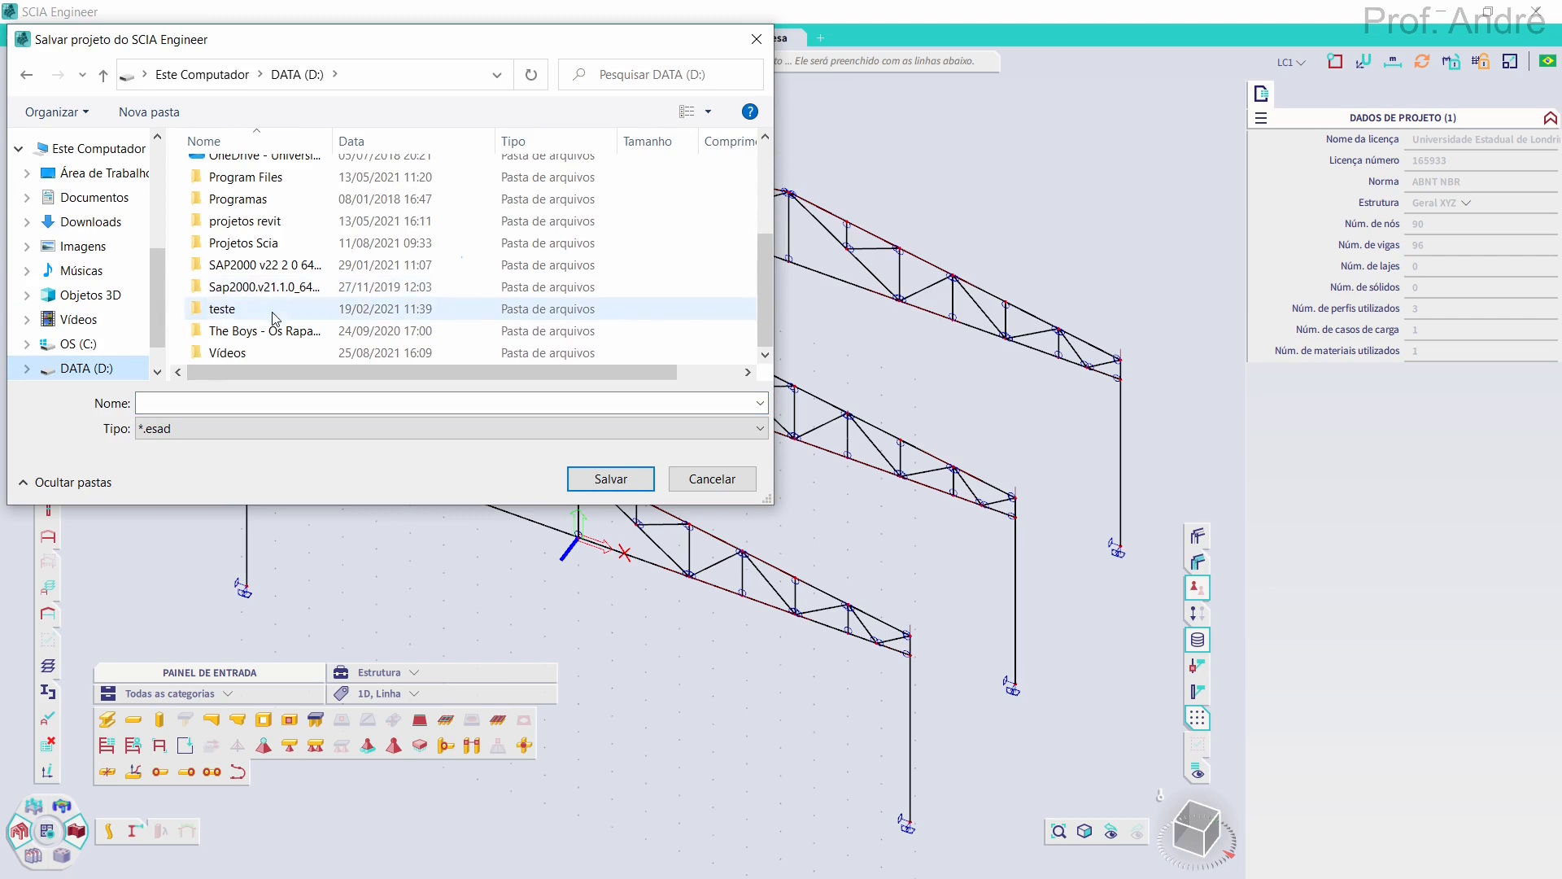
{"action": "double_click", "coordinate": [244, 353]}
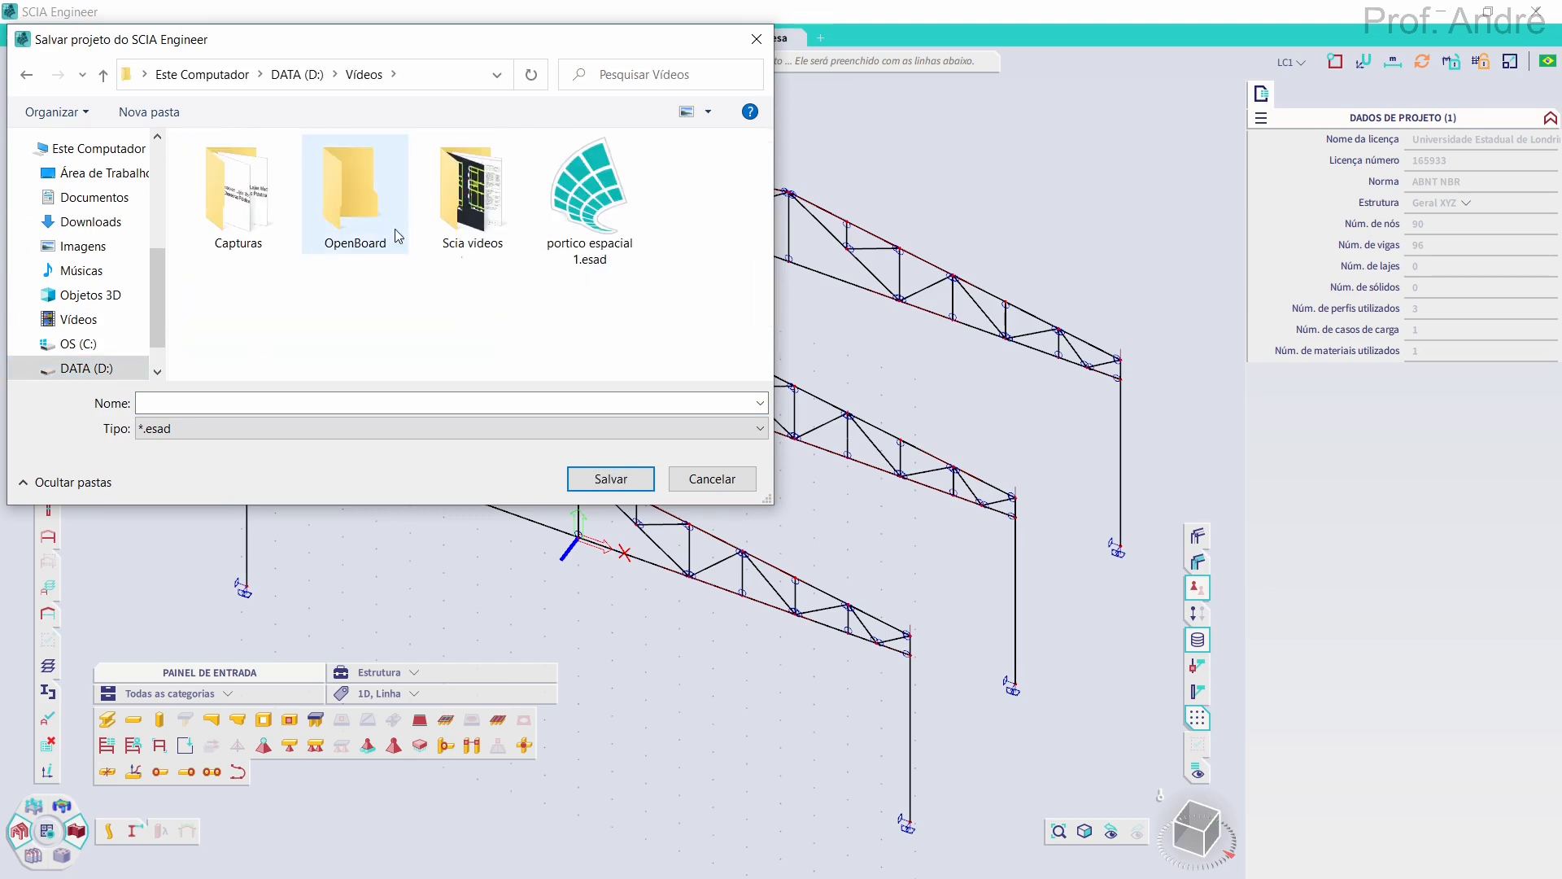
{"action": "double_click", "coordinate": [472, 195]}
{"action": "double_click", "coordinate": [238, 195]}
{"action": "left_click", "coordinate": [311, 406]}
{"action": "type", "text": "galpao exemplo"}
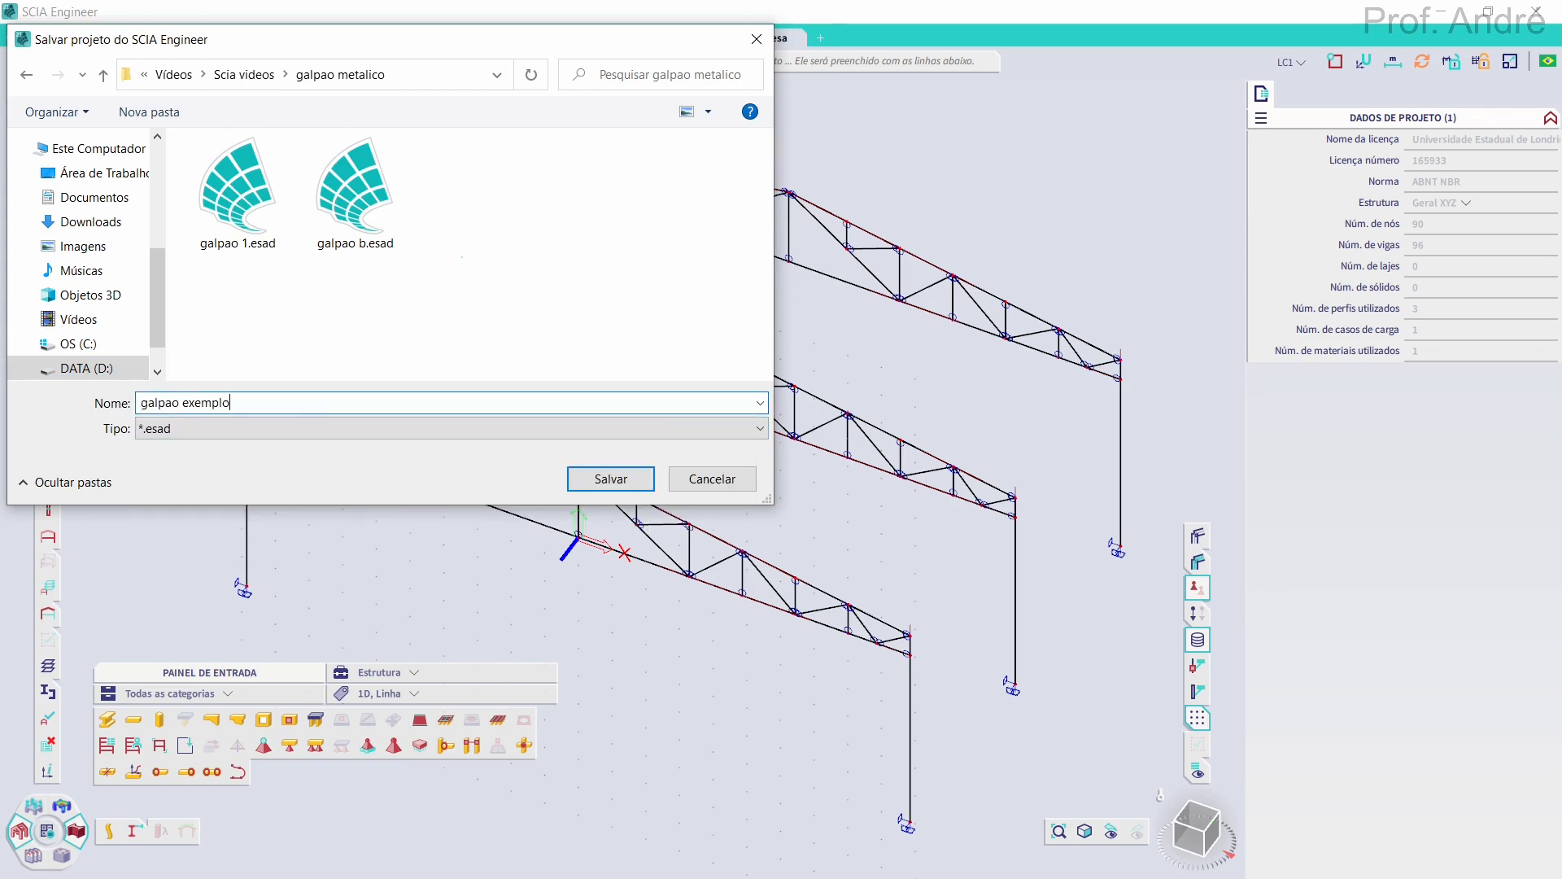
{"action": "left_click", "coordinate": [614, 482]}
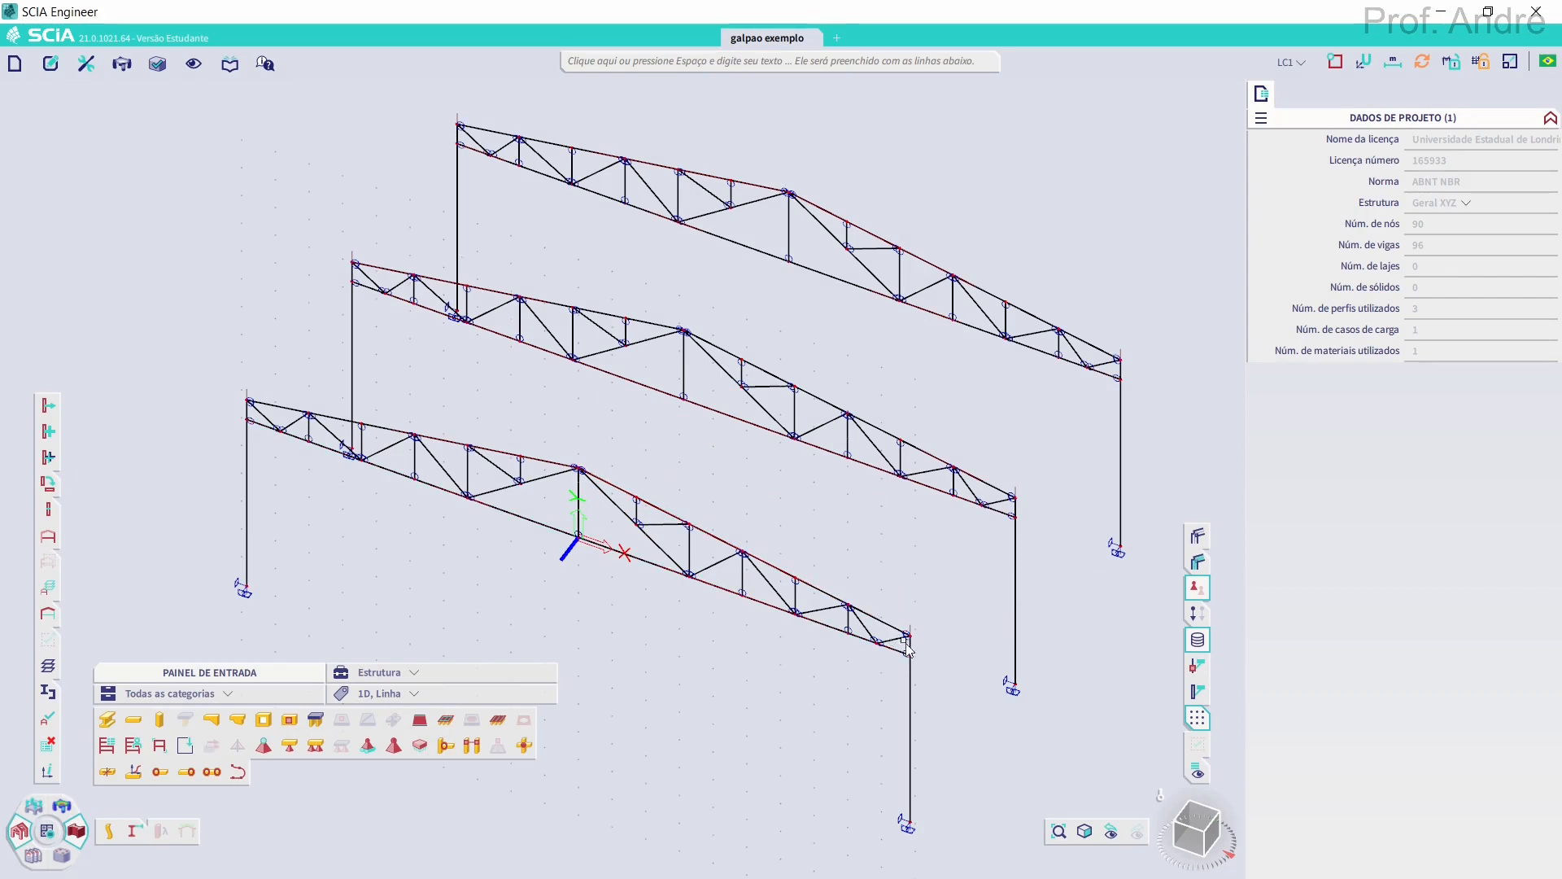
Start a new 1D element with the cross-section C150x50x2.25x2.25
{"action": "scroll", "coordinate": [898, 632], "scroll_direction": "up", "scroll_amount": 2}
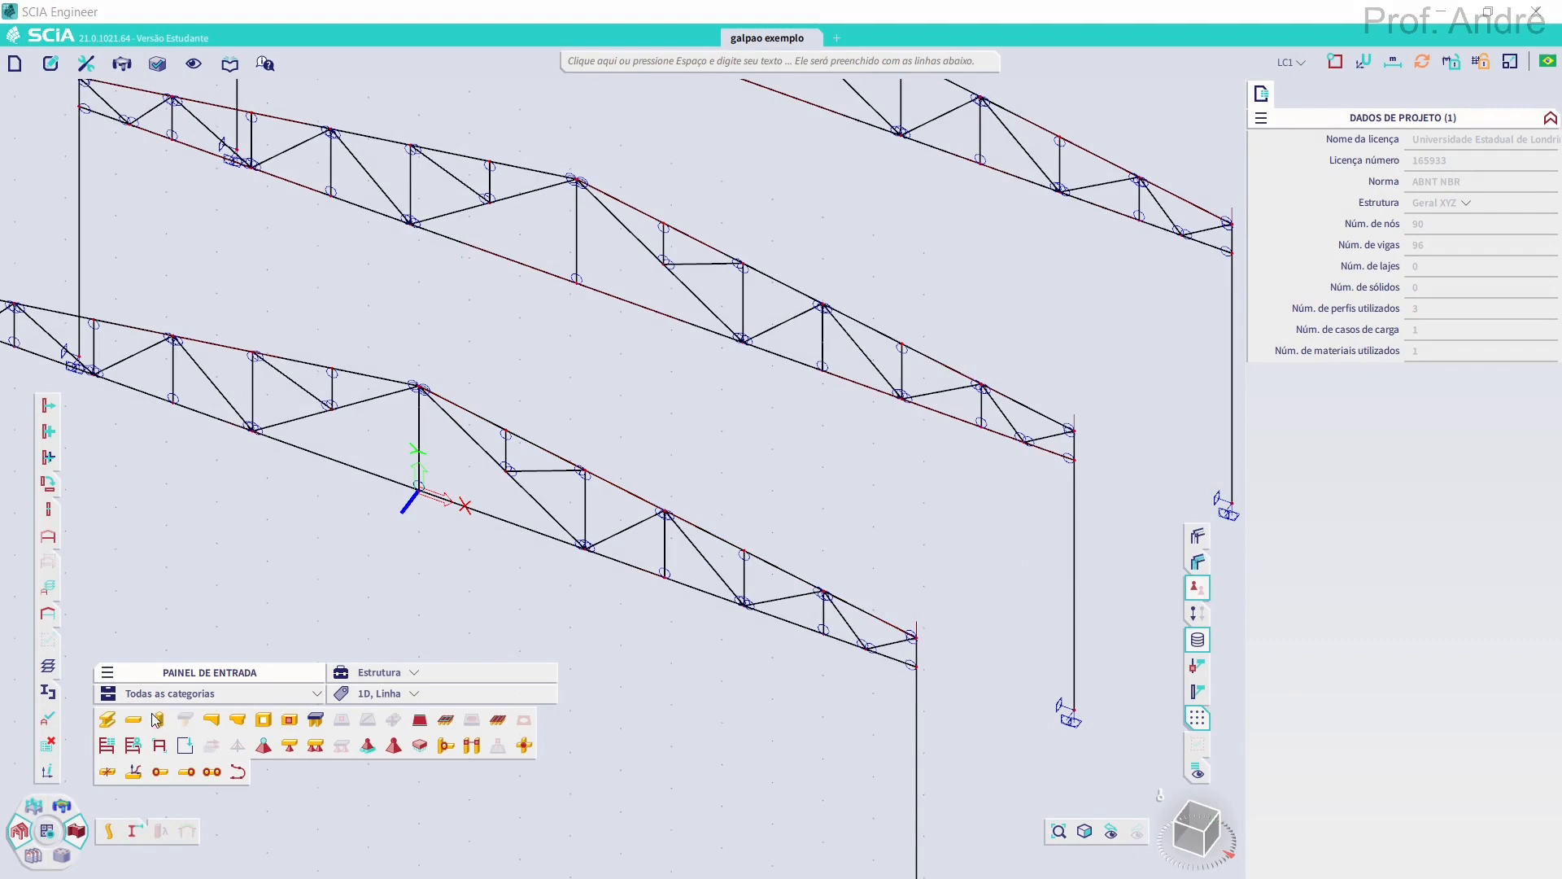
{"action": "left_click", "coordinate": [109, 719]}
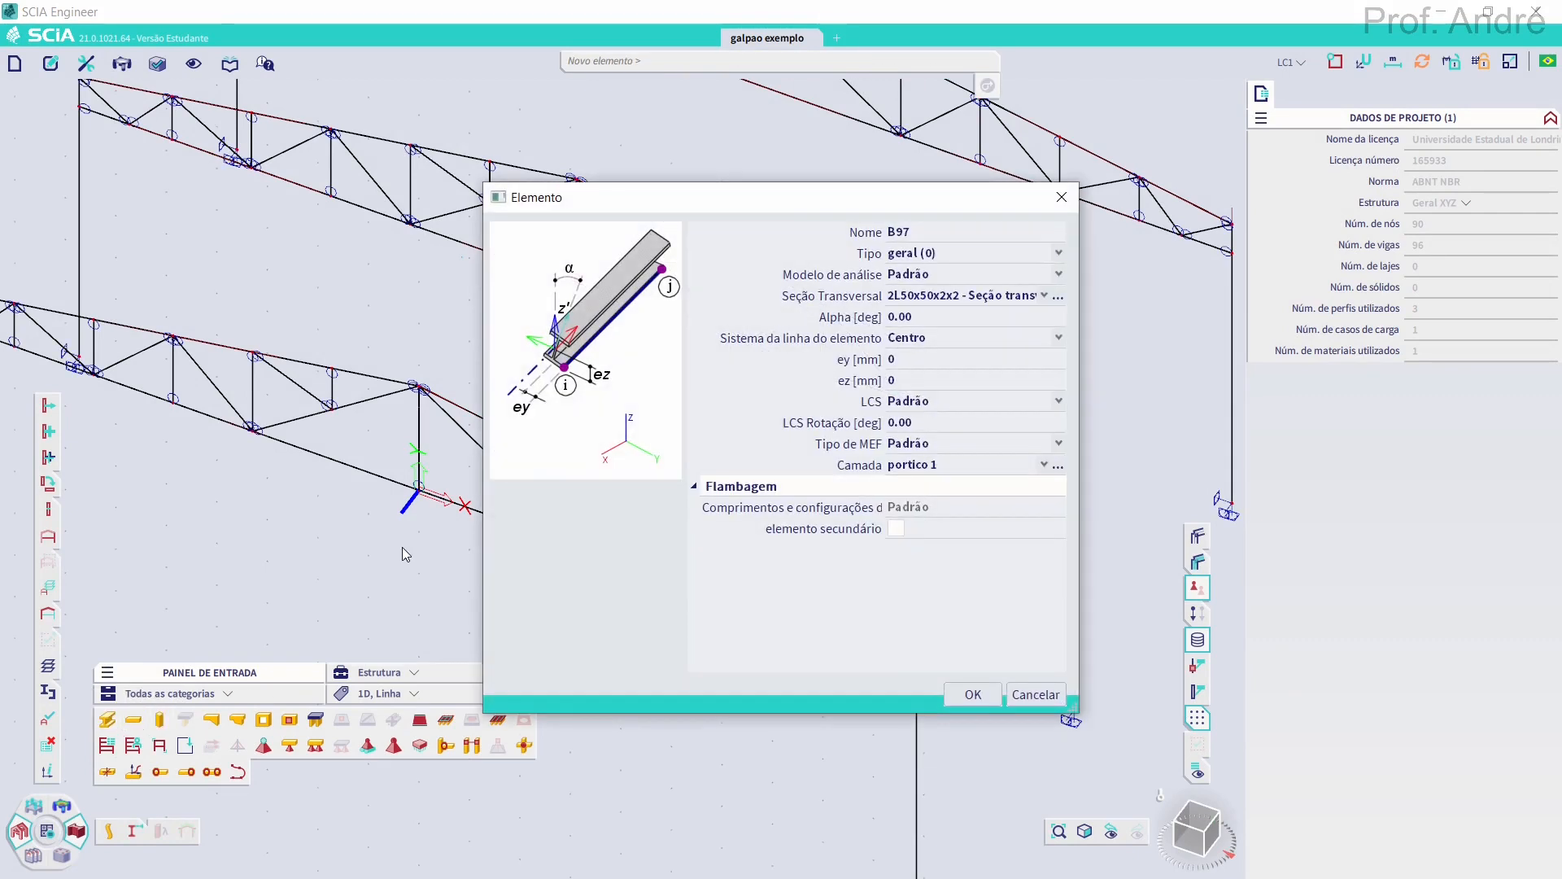
{"action": "left_click", "coordinate": [925, 293]}
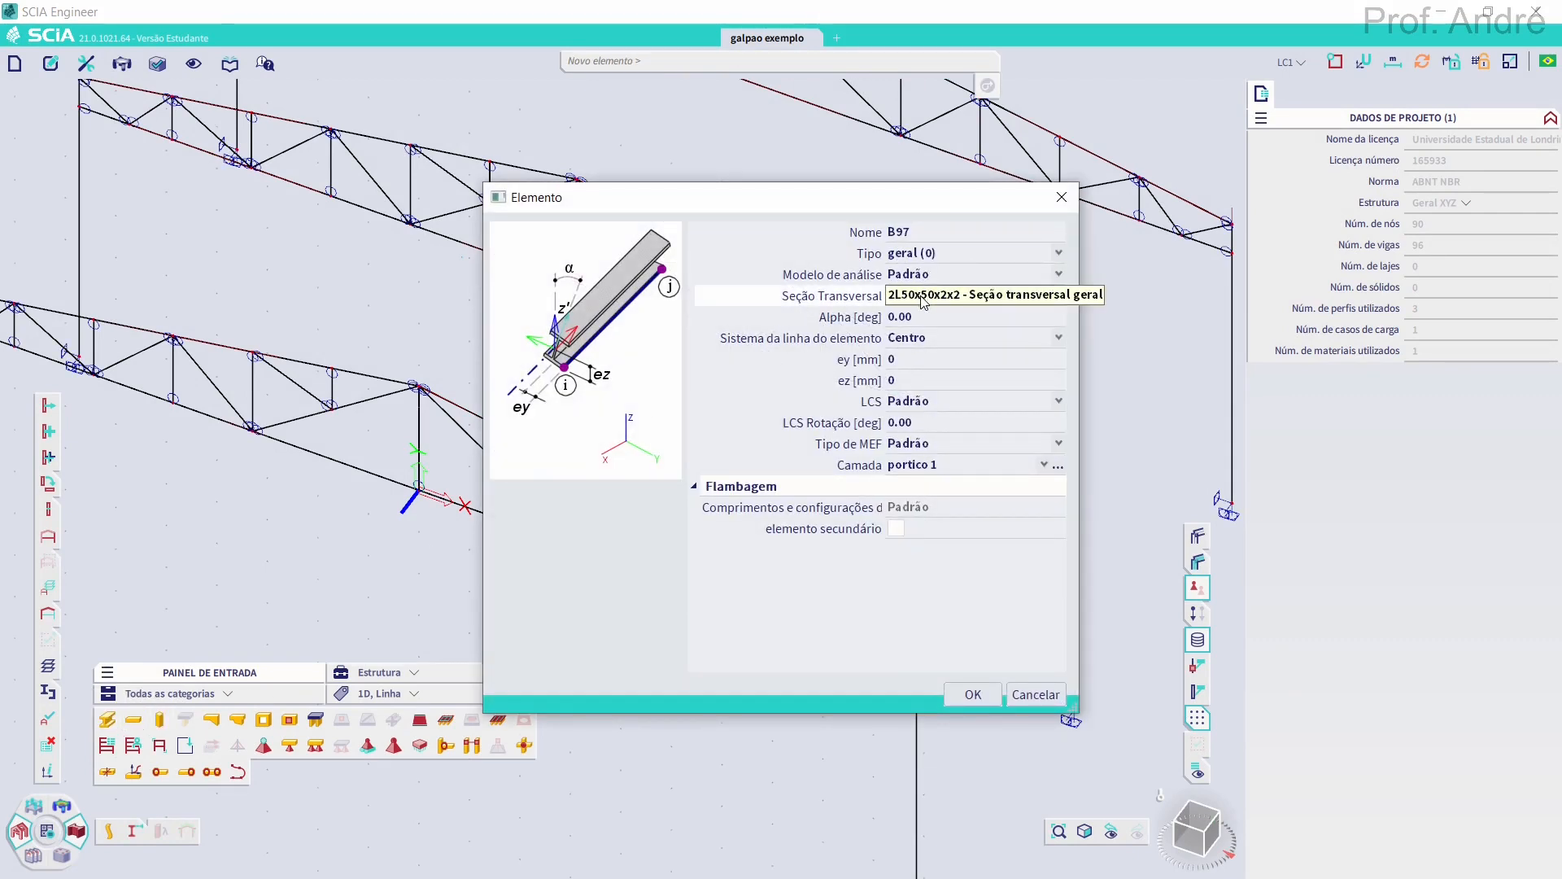
{"action": "left_click", "coordinate": [923, 297]}
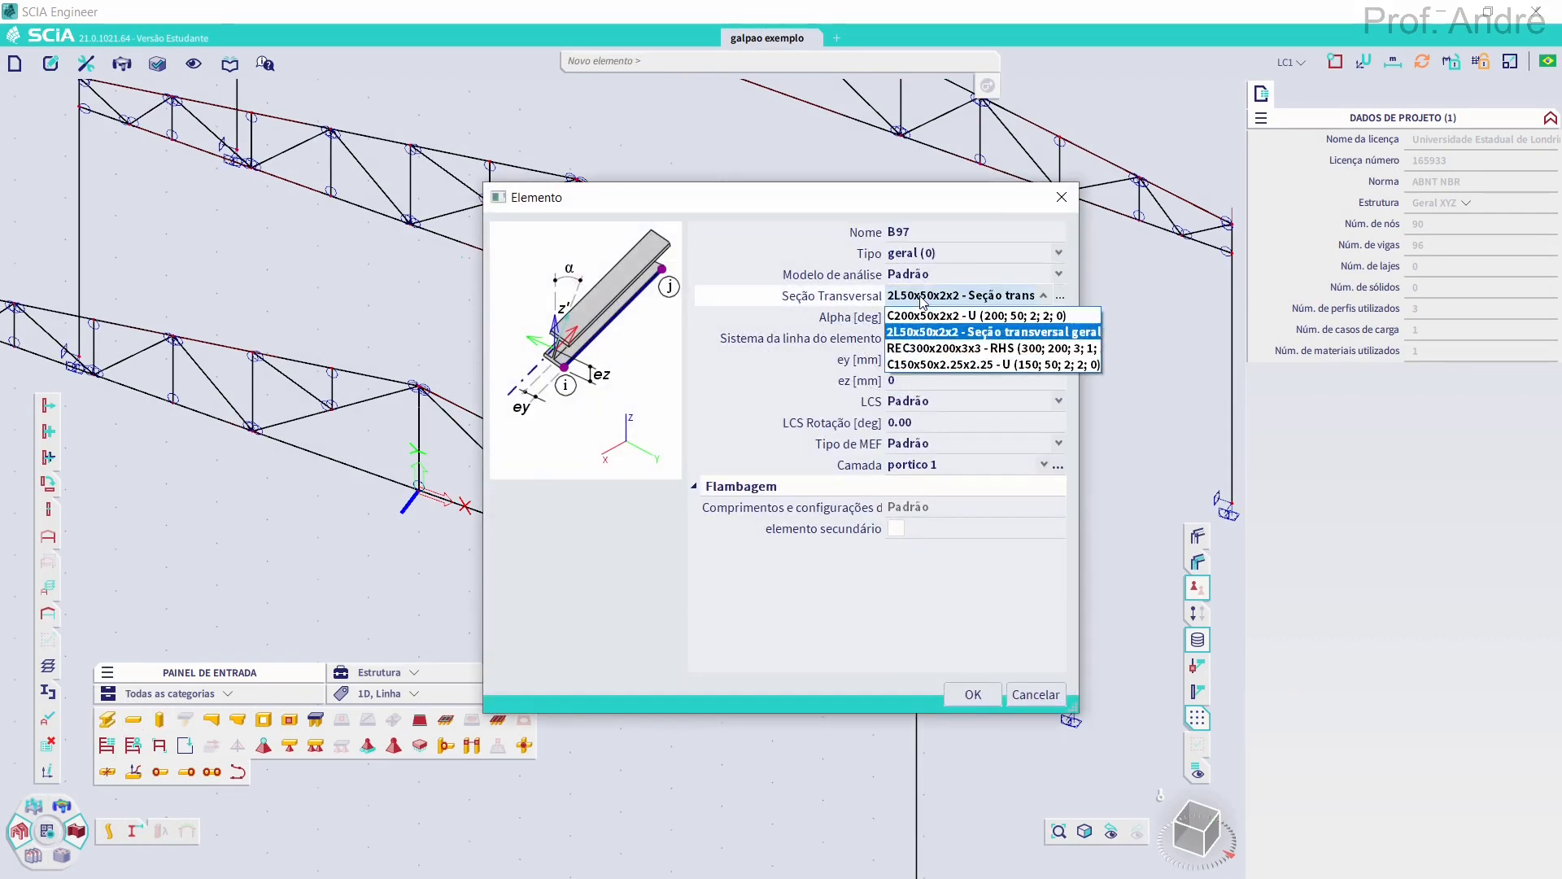
{"action": "left_click", "coordinate": [920, 366]}
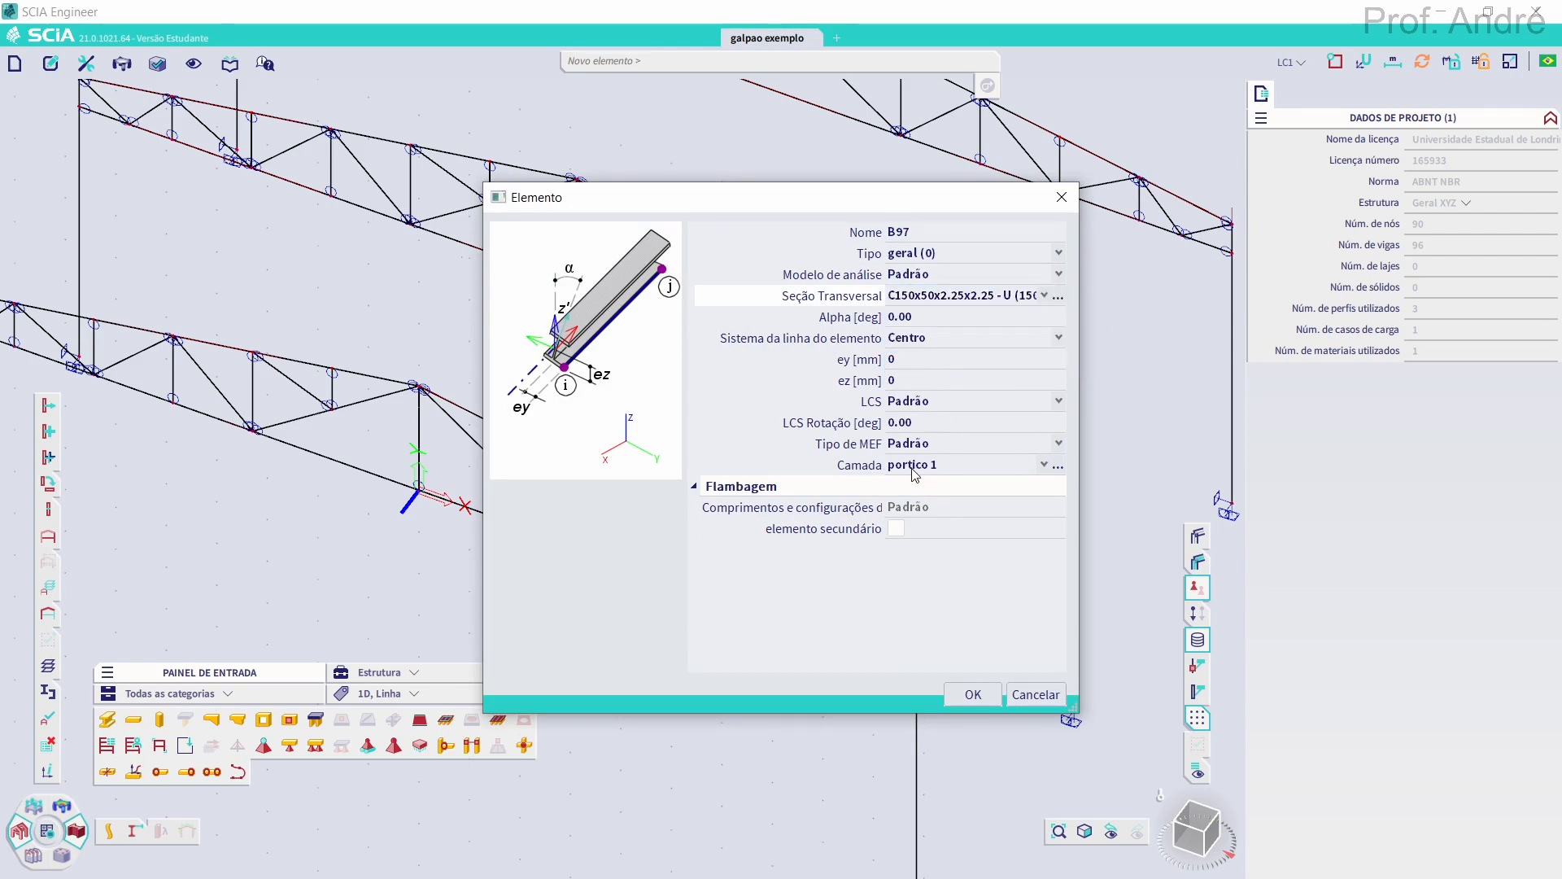
Create a layer named "tercas" and assign it to the new element
{"action": "left_click", "coordinate": [1059, 467]}
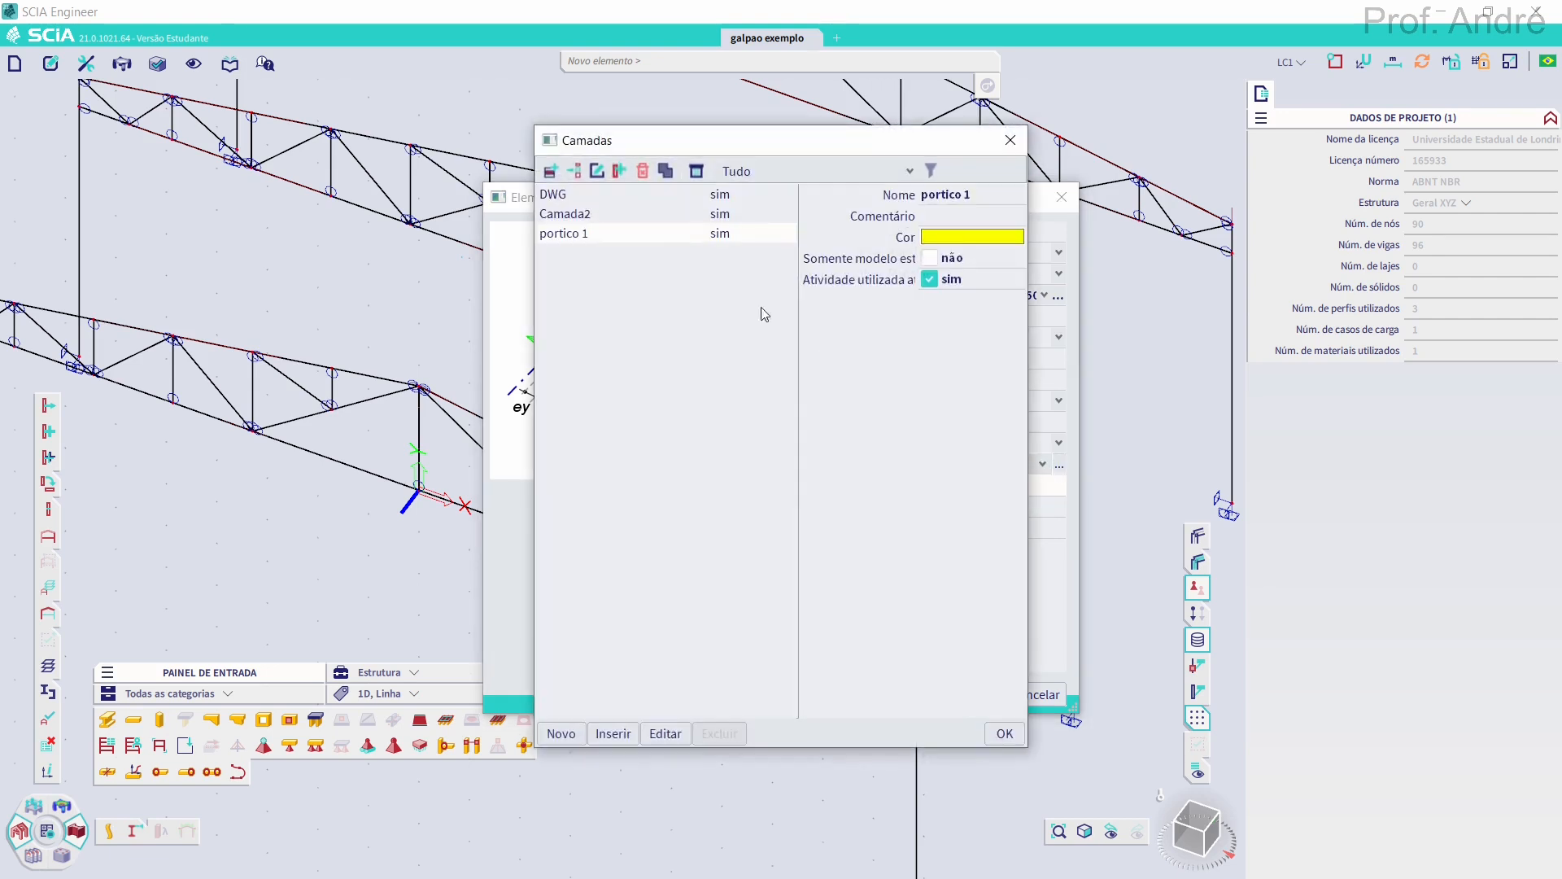
{"action": "left_click", "coordinate": [549, 170]}
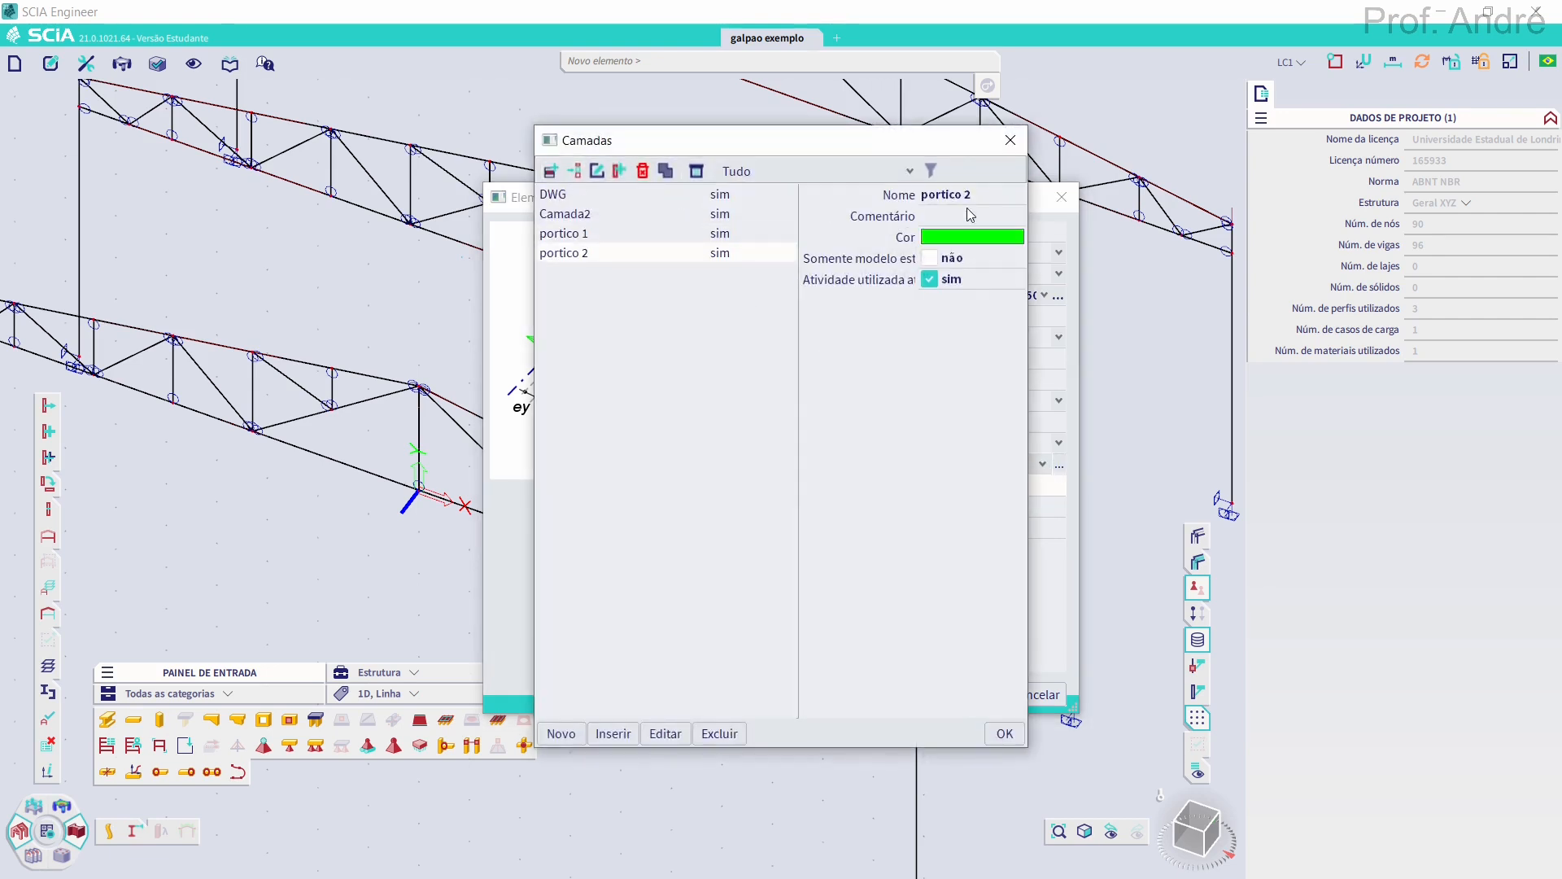
{"action": "left_click", "coordinate": [975, 195]}
{"action": "type", "text": "tercas"}
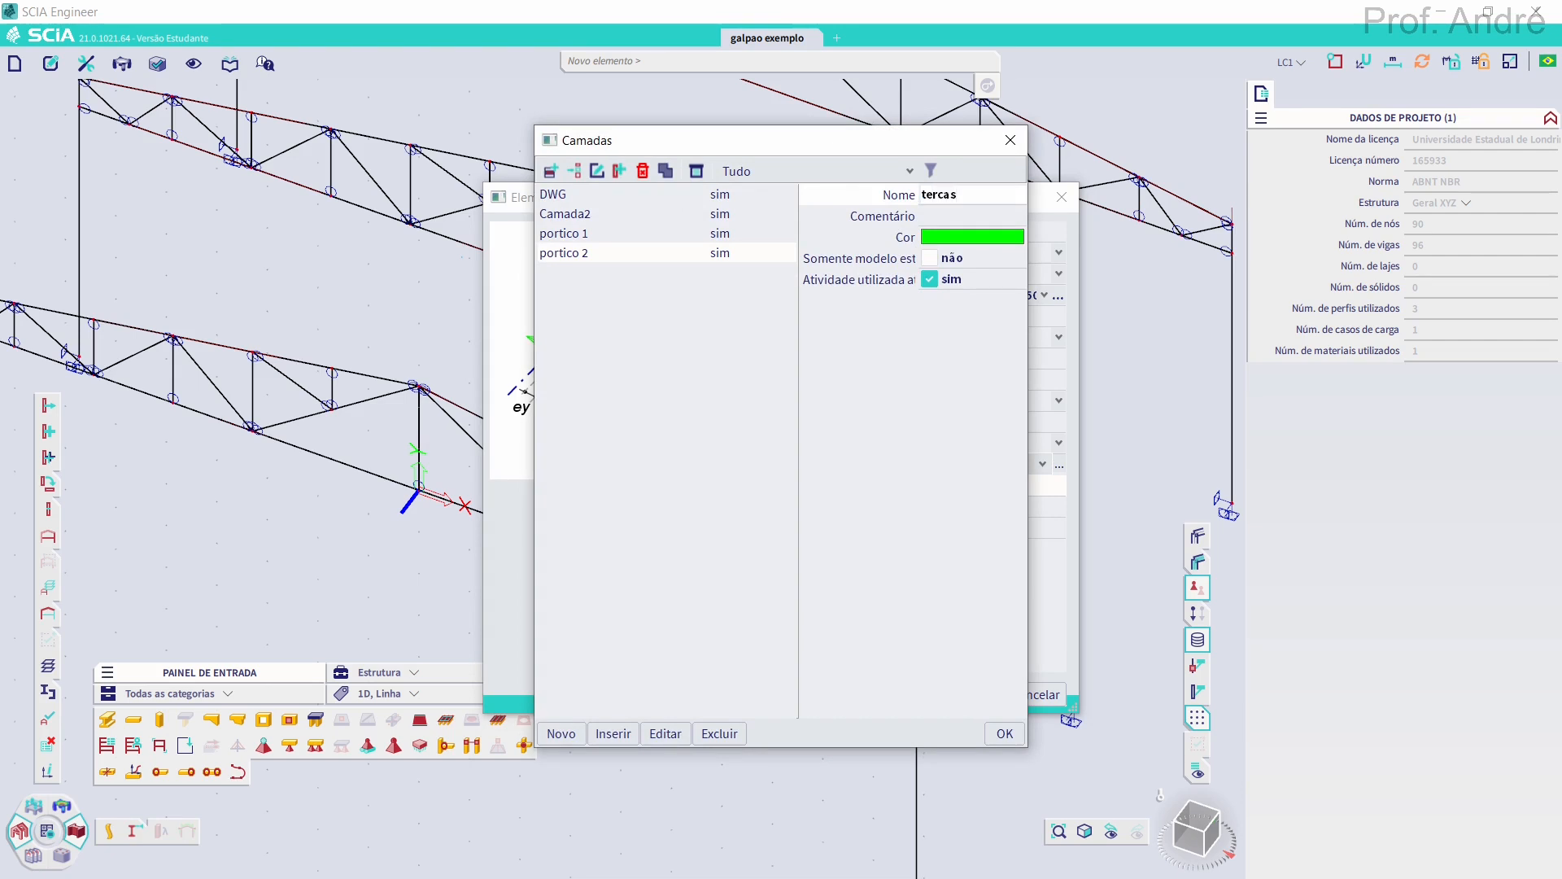
{"action": "key", "text": "Return"}
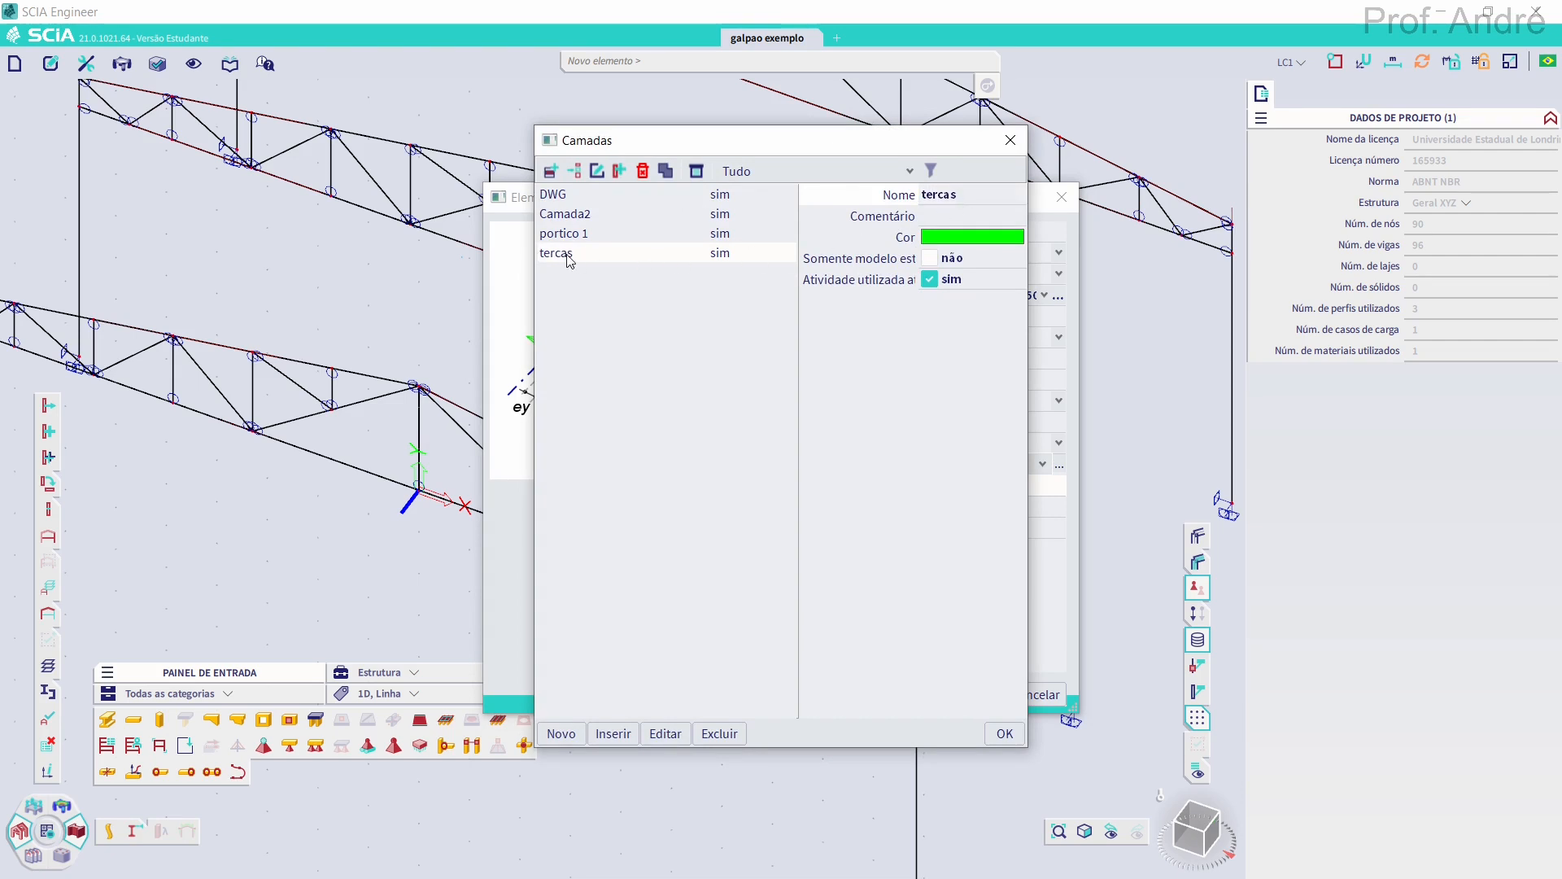
{"action": "left_click", "coordinate": [1003, 733]}
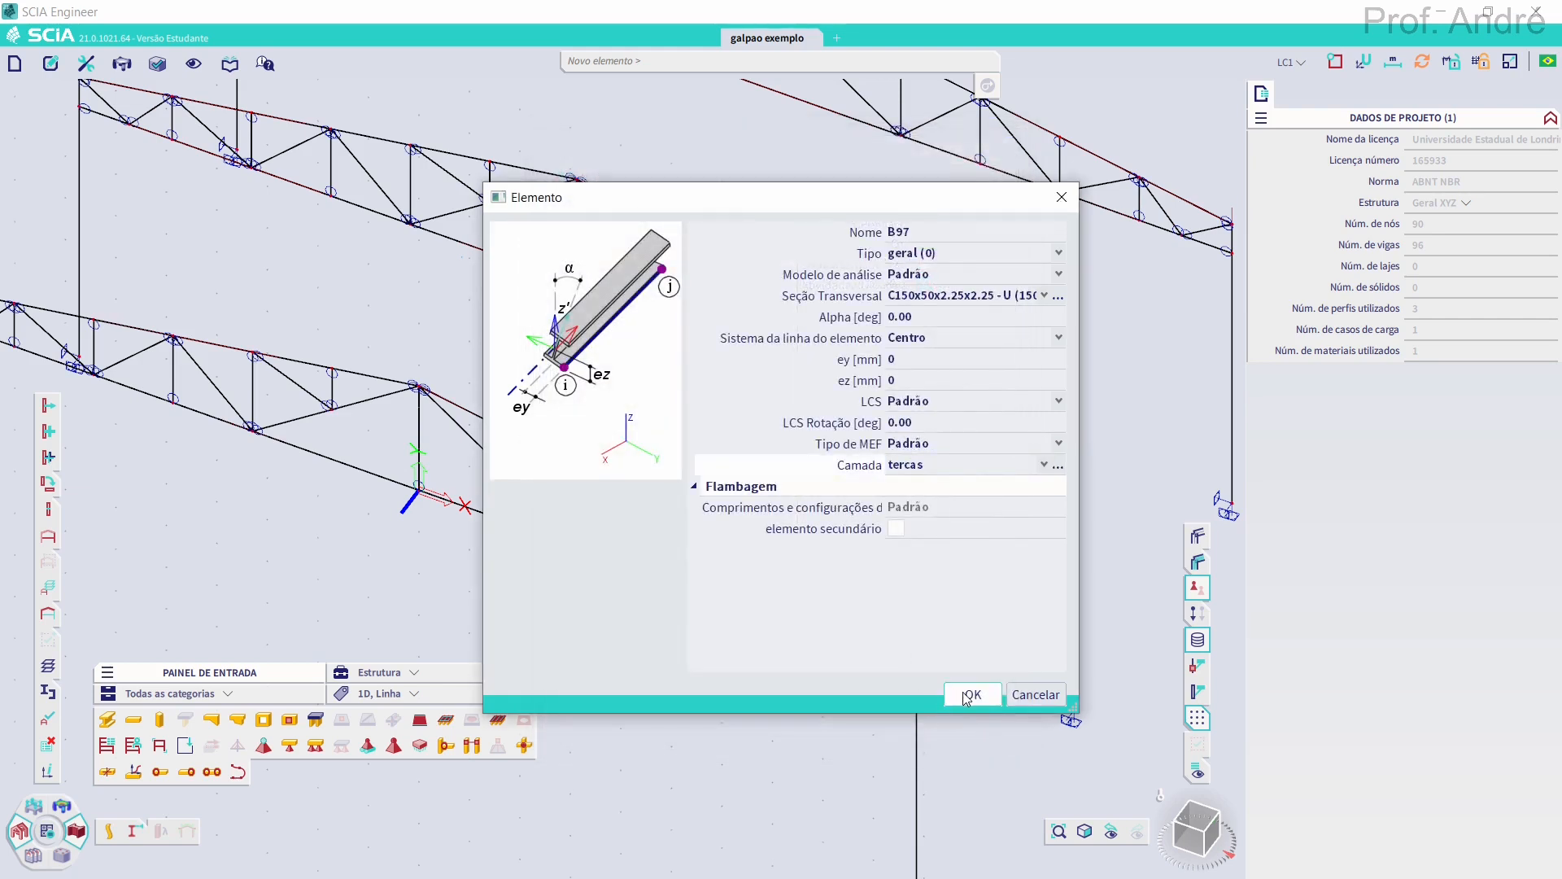
{"action": "left_click", "coordinate": [971, 695]}
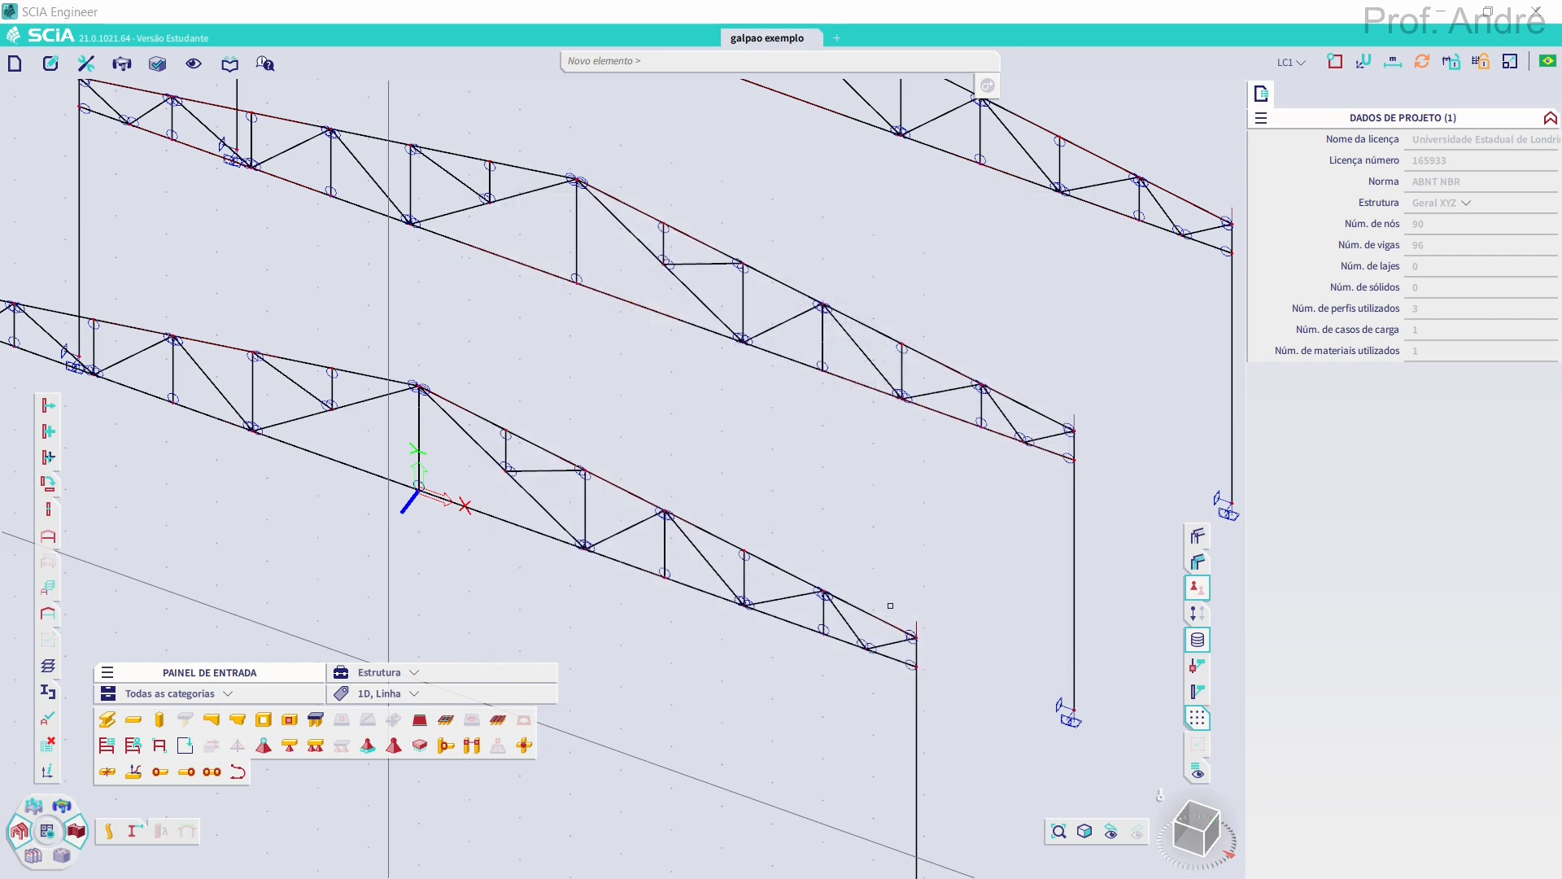
Draw two purlins end to end near the eave, joining the top-chord end points of the front, middle and rear frames
{"action": "scroll", "coordinate": [856, 613], "scroll_direction": "up", "scroll_amount": 3}
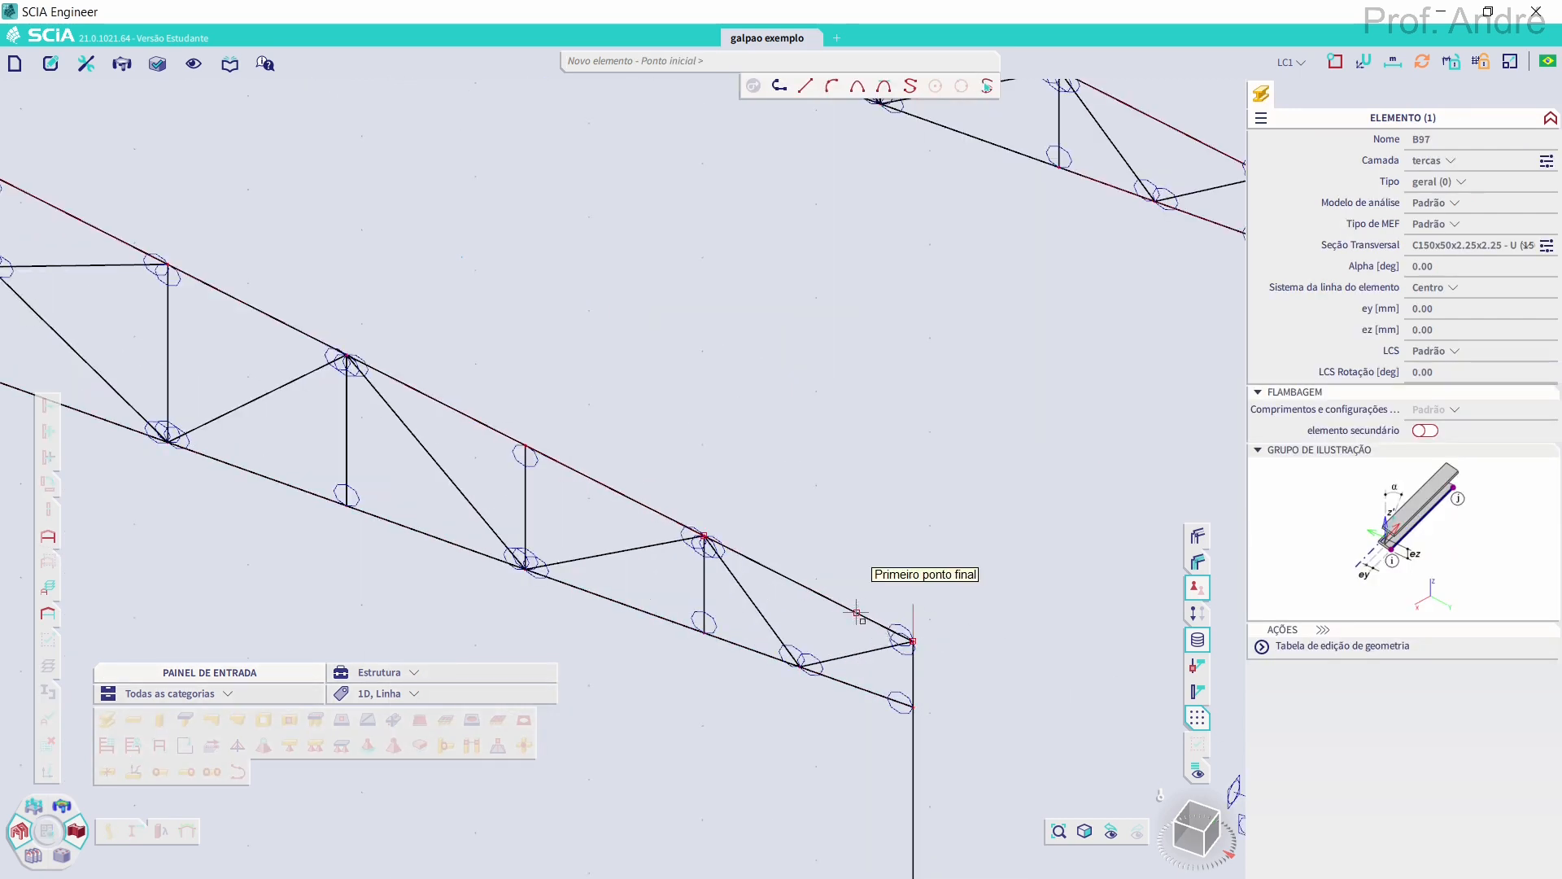
{"action": "left_click", "coordinate": [856, 612]}
{"action": "scroll", "coordinate": [855, 611], "scroll_direction": "down", "scroll_amount": 4}
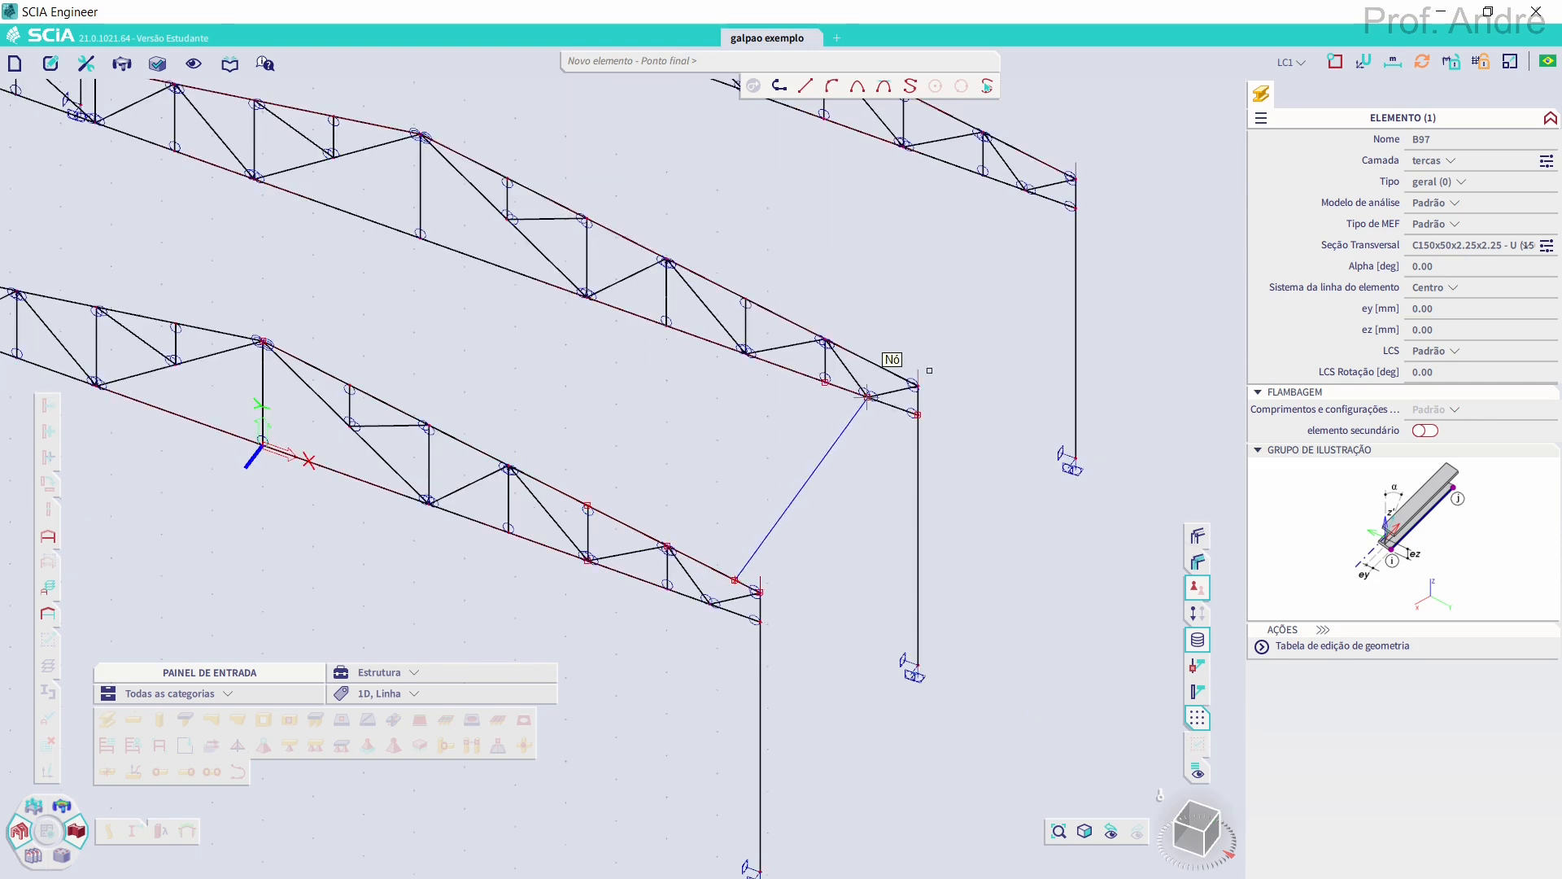
{"action": "scroll", "coordinate": [870, 393], "scroll_direction": "up", "scroll_amount": 2}
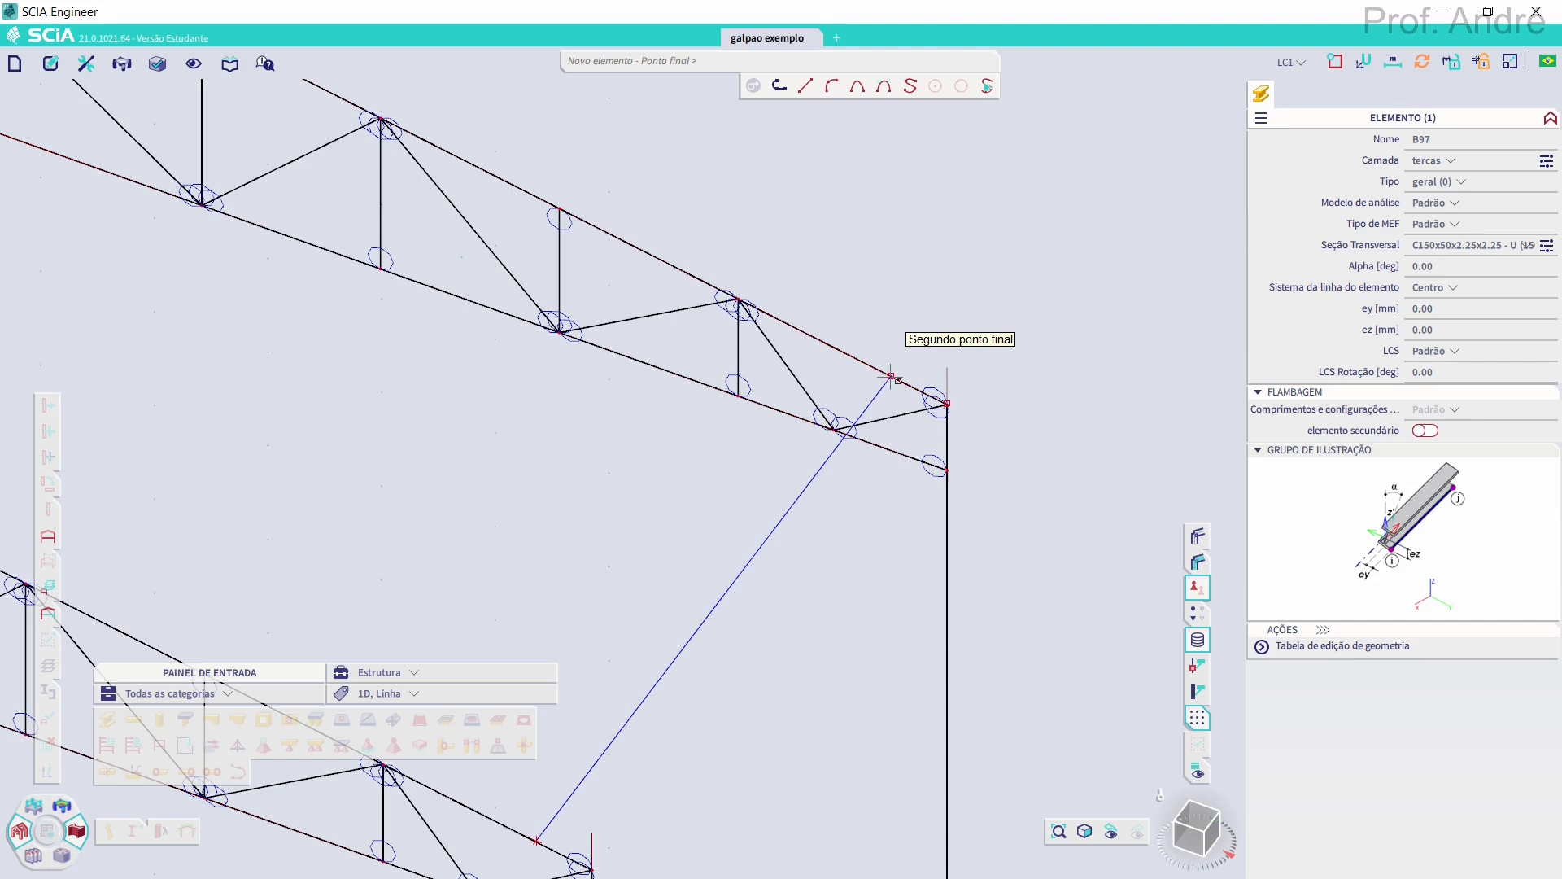
{"action": "left_click", "coordinate": [891, 376]}
{"action": "scroll", "coordinate": [815, 501], "scroll_direction": "down", "scroll_amount": 3}
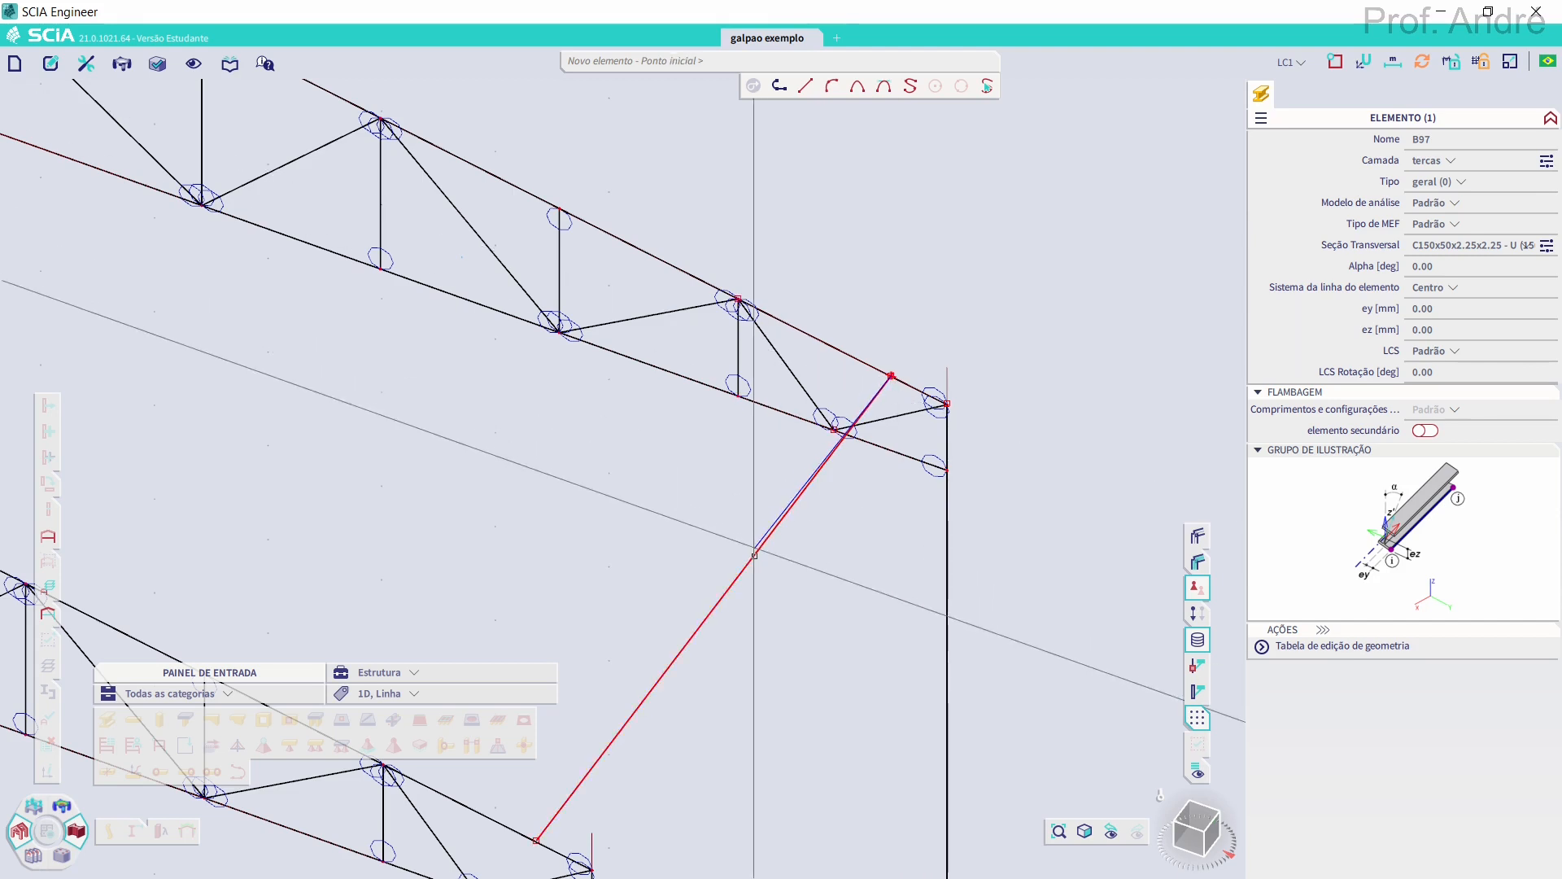
{"action": "left_click", "coordinate": [815, 476]}
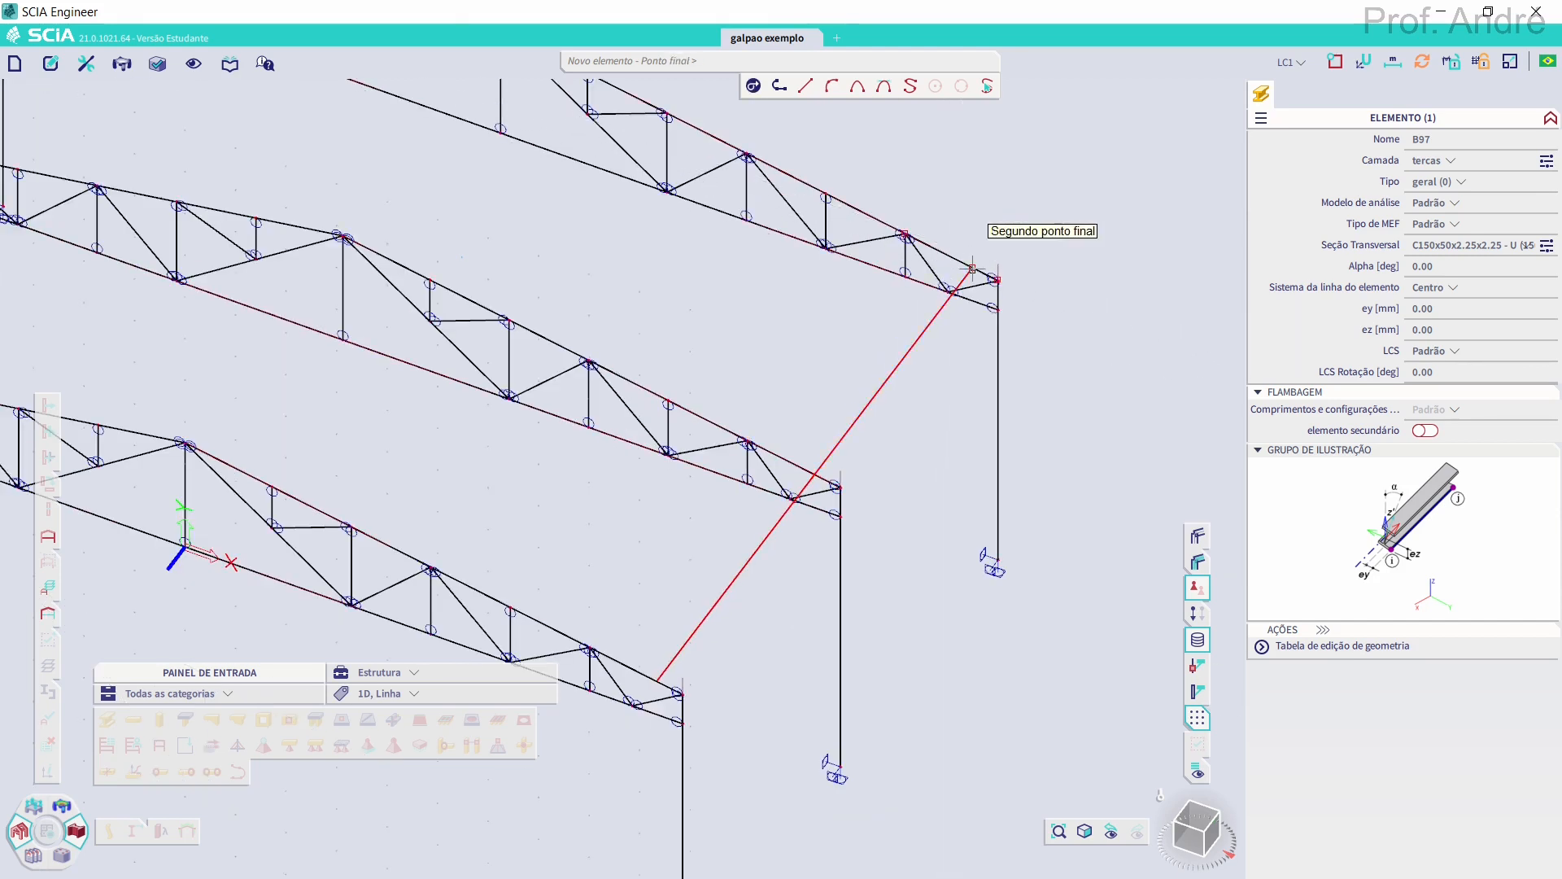
{"action": "left_click", "coordinate": [914, 442]}
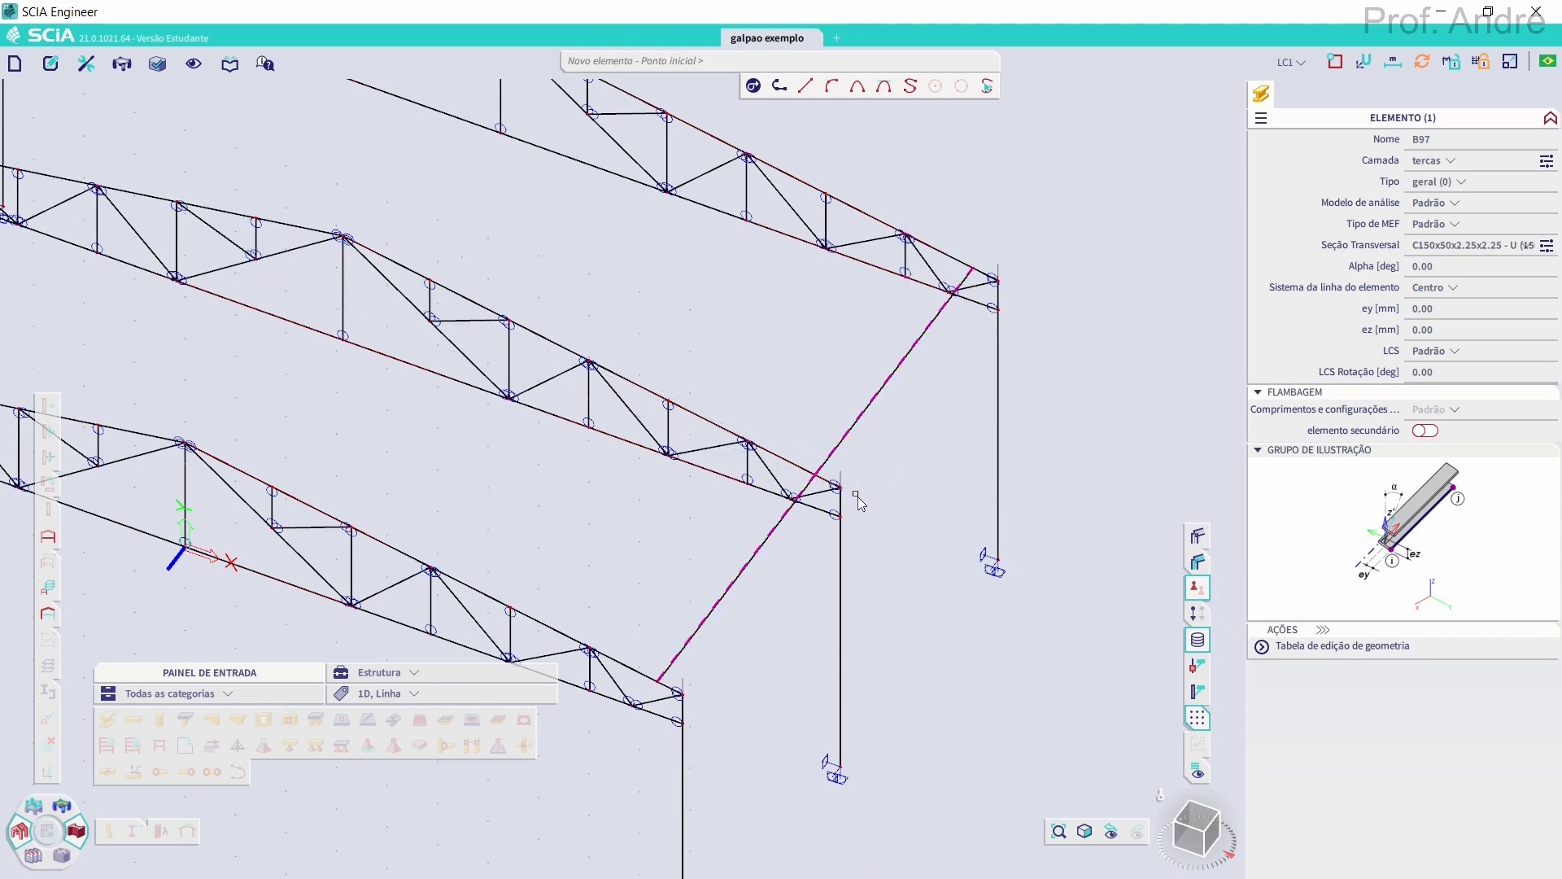
{"action": "key", "text": "Escape"}
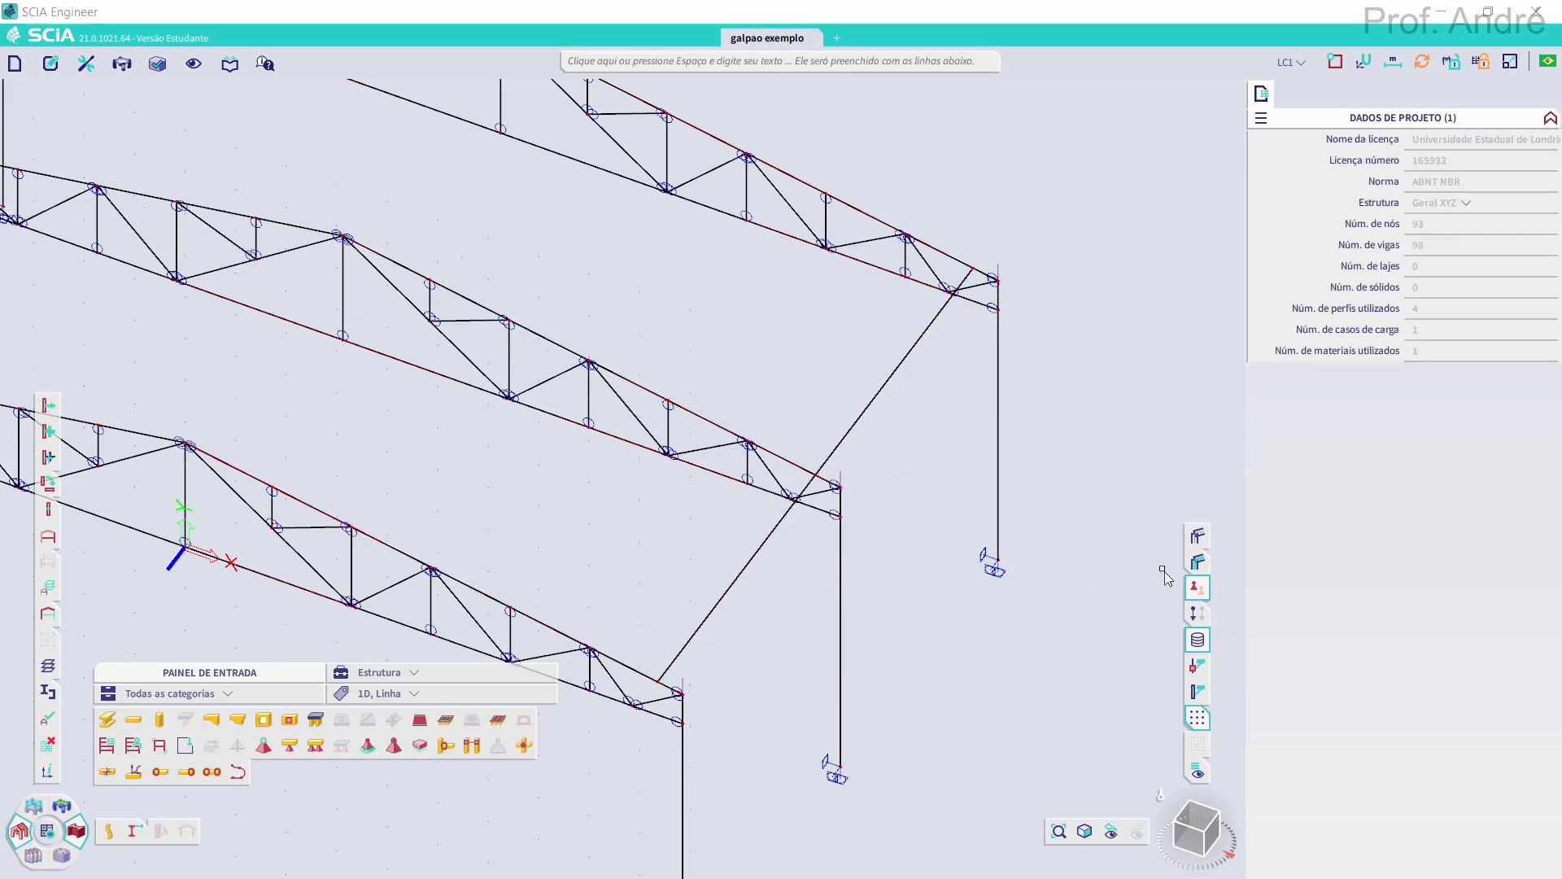
Show the members as shaded solids, examine the purlins' profile orientation on the top chords, and return to the line display
{"action": "left_click", "coordinate": [1199, 540]}
{"action": "left_click", "coordinate": [1198, 561]}
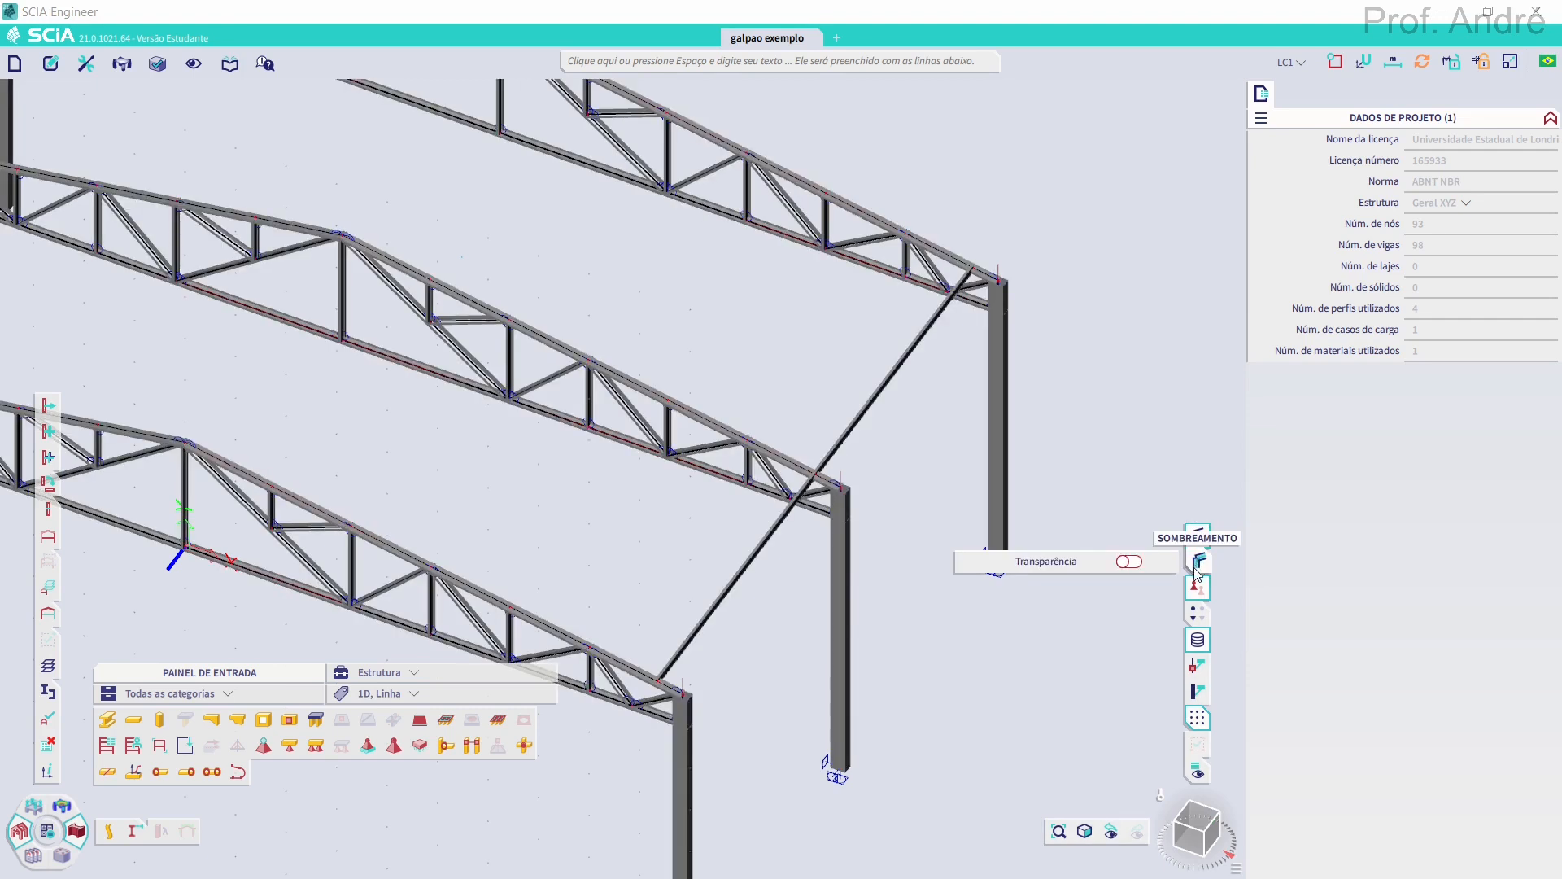
{"action": "scroll", "coordinate": [617, 707], "scroll_direction": "up", "scroll_amount": 5}
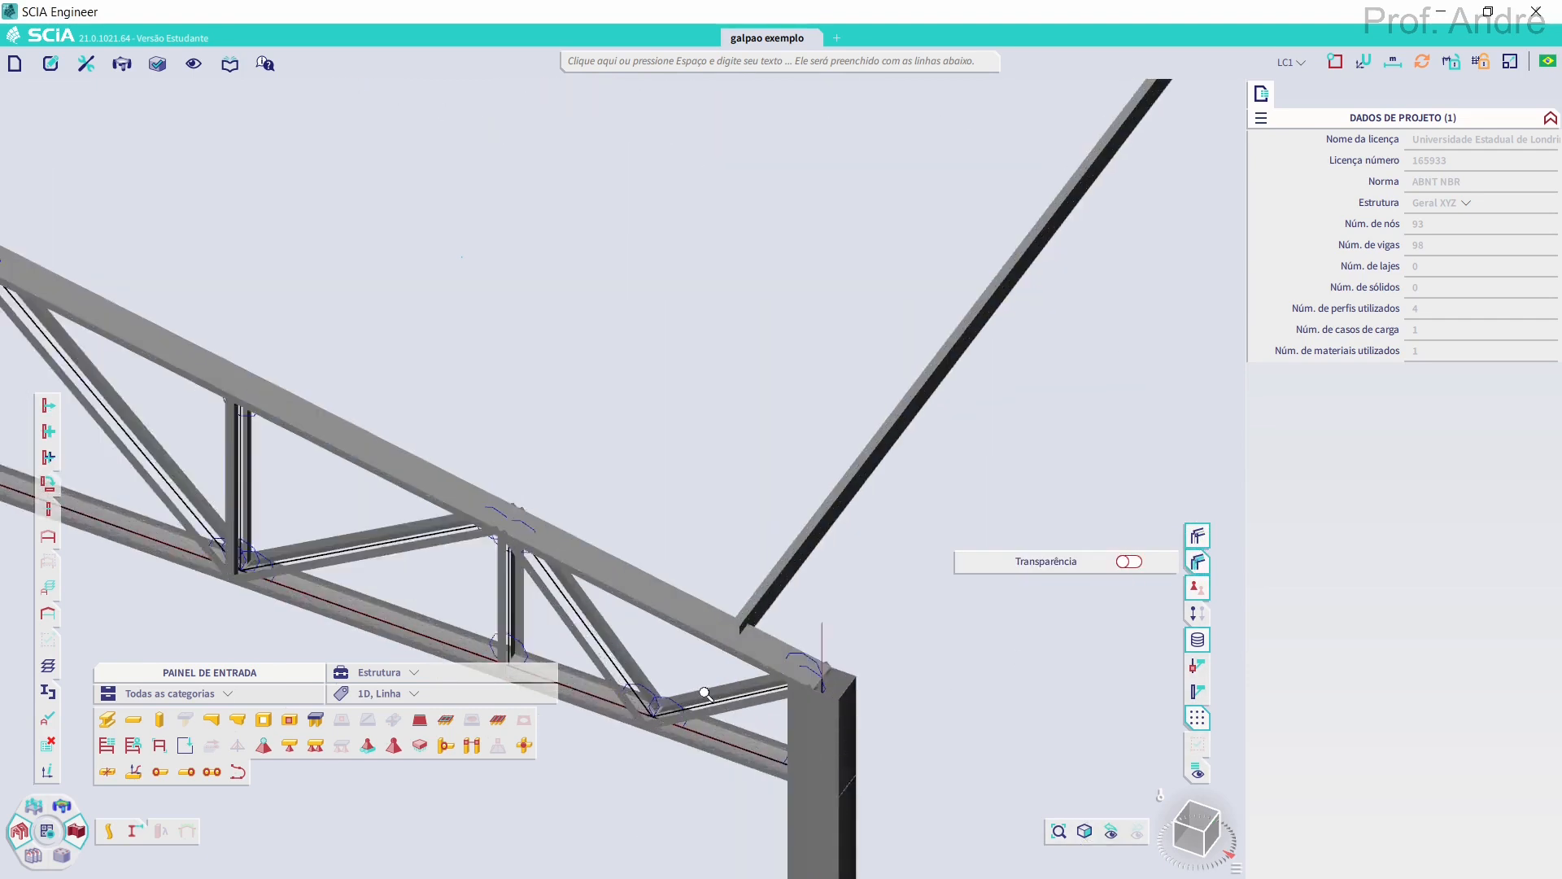
{"action": "left_click_drag", "start_coordinate": [1206, 839], "coordinate": [1196, 822]}
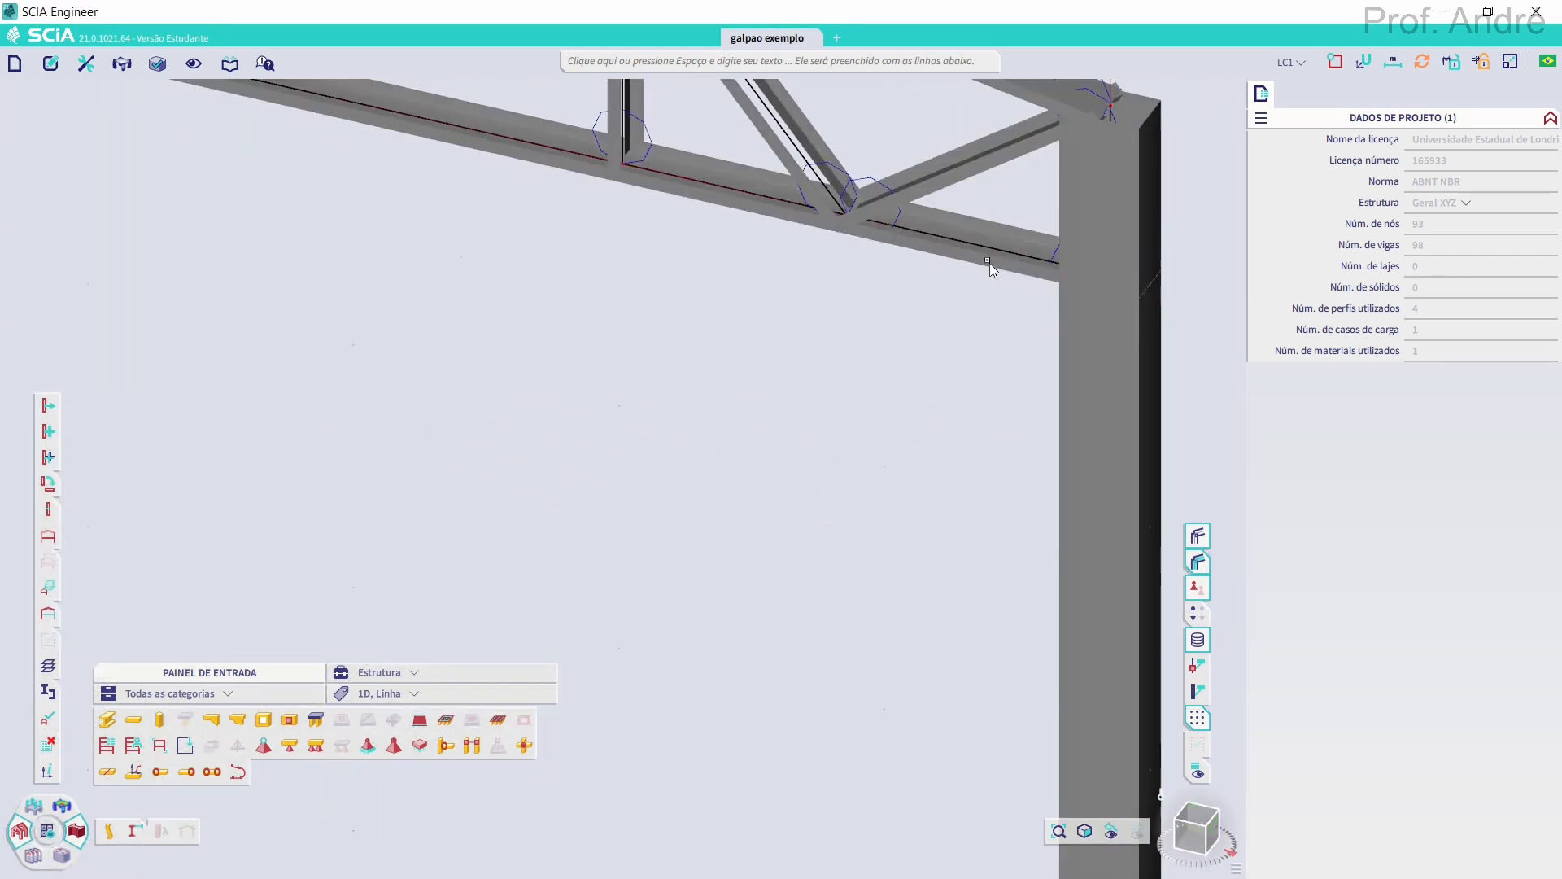
{"action": "middle_click_drag", "start_coordinate": [881, 498], "coordinate": [866, 550]}
{"action": "scroll", "coordinate": [934, 301], "scroll_direction": "up", "scroll_amount": 3}
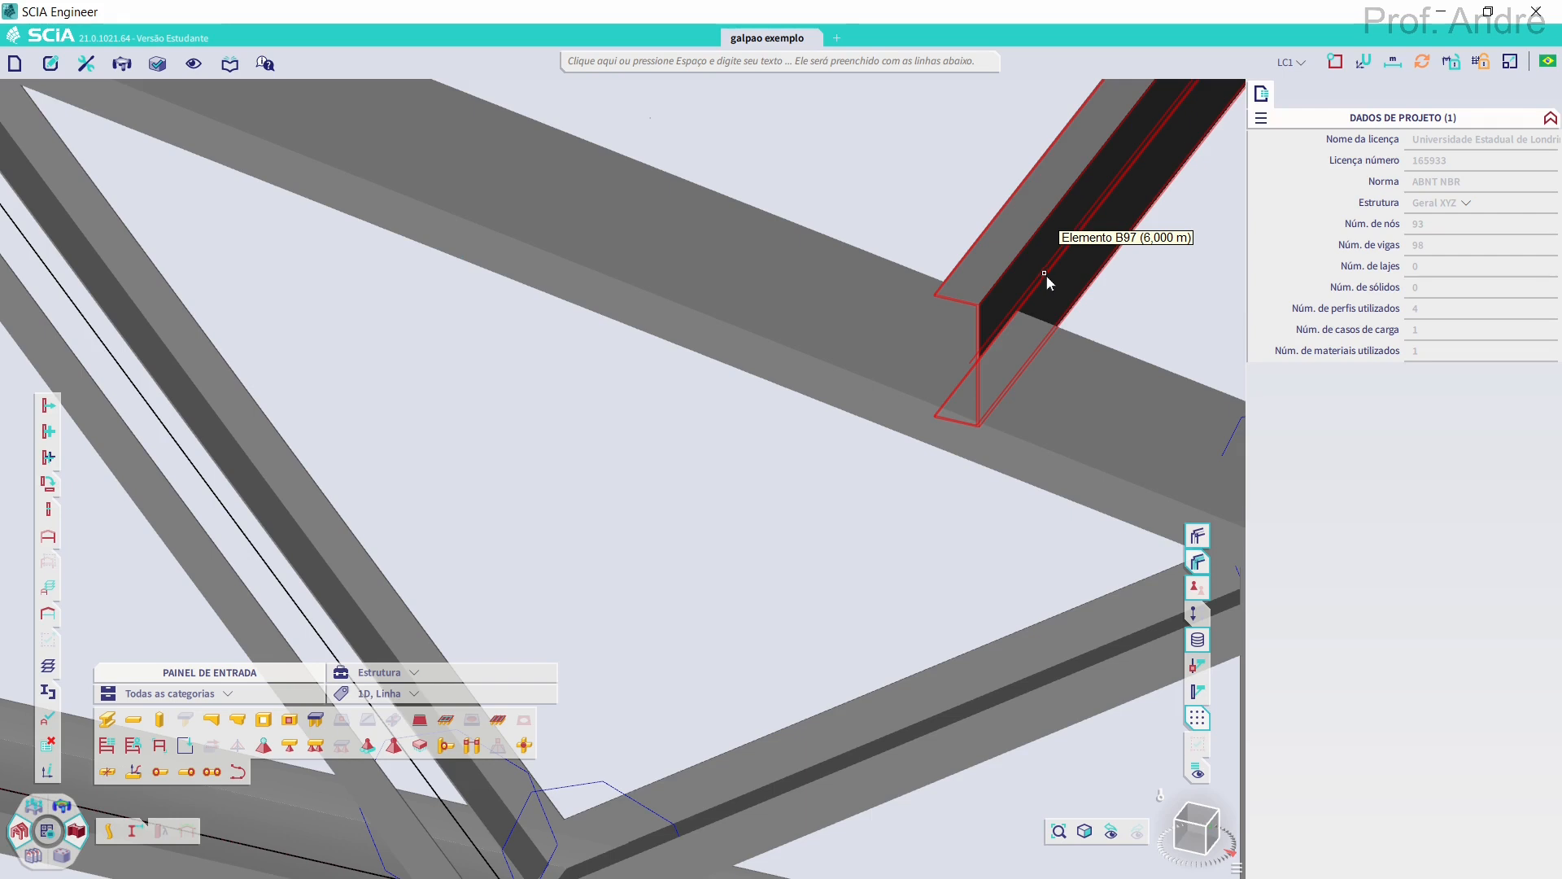
{"action": "scroll", "coordinate": [1057, 322], "scroll_direction": "down", "scroll_amount": 5}
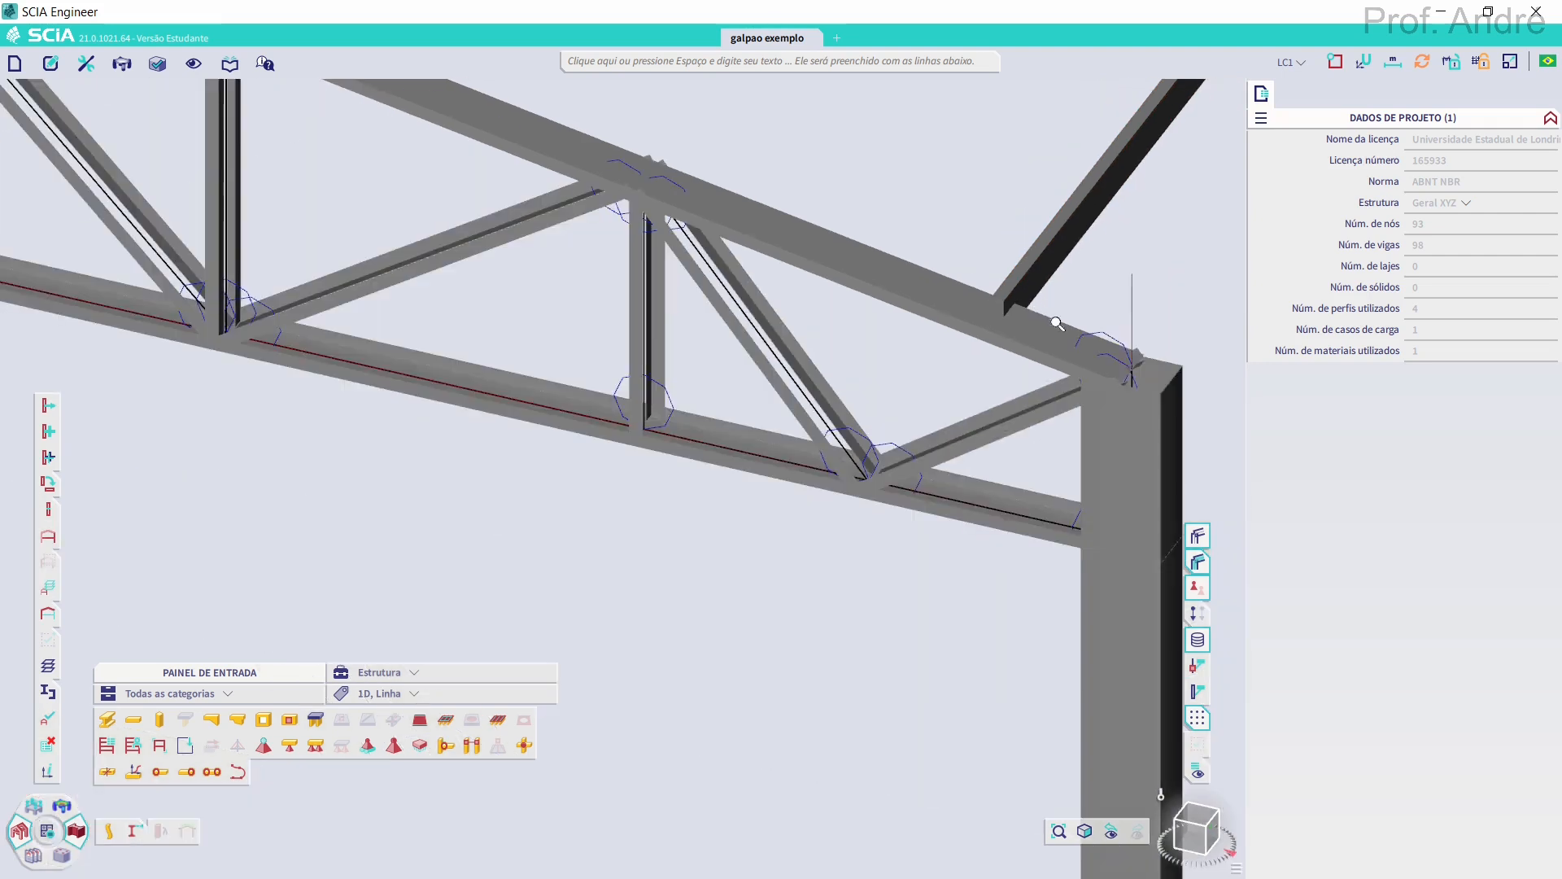
{"action": "scroll", "coordinate": [893, 549], "scroll_direction": "down", "scroll_amount": 3}
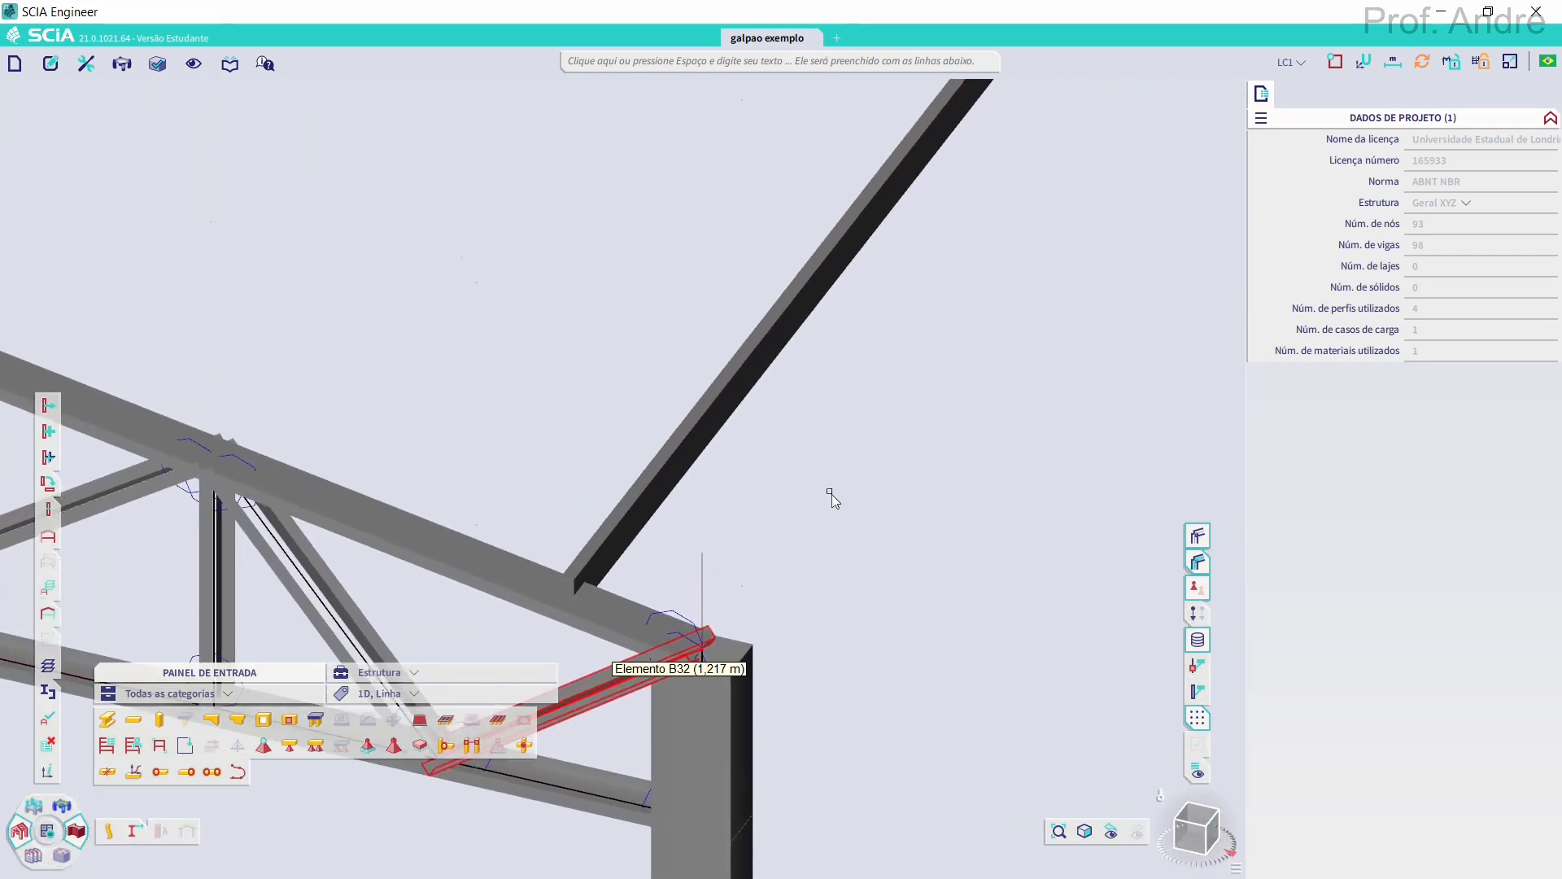
{"action": "scroll", "coordinate": [851, 470], "scroll_direction": "up", "scroll_amount": 2}
{"action": "scroll", "coordinate": [967, 375], "scroll_direction": "down", "scroll_amount": 2}
{"action": "middle_click_drag", "start_coordinate": [941, 412], "coordinate": [830, 606]}
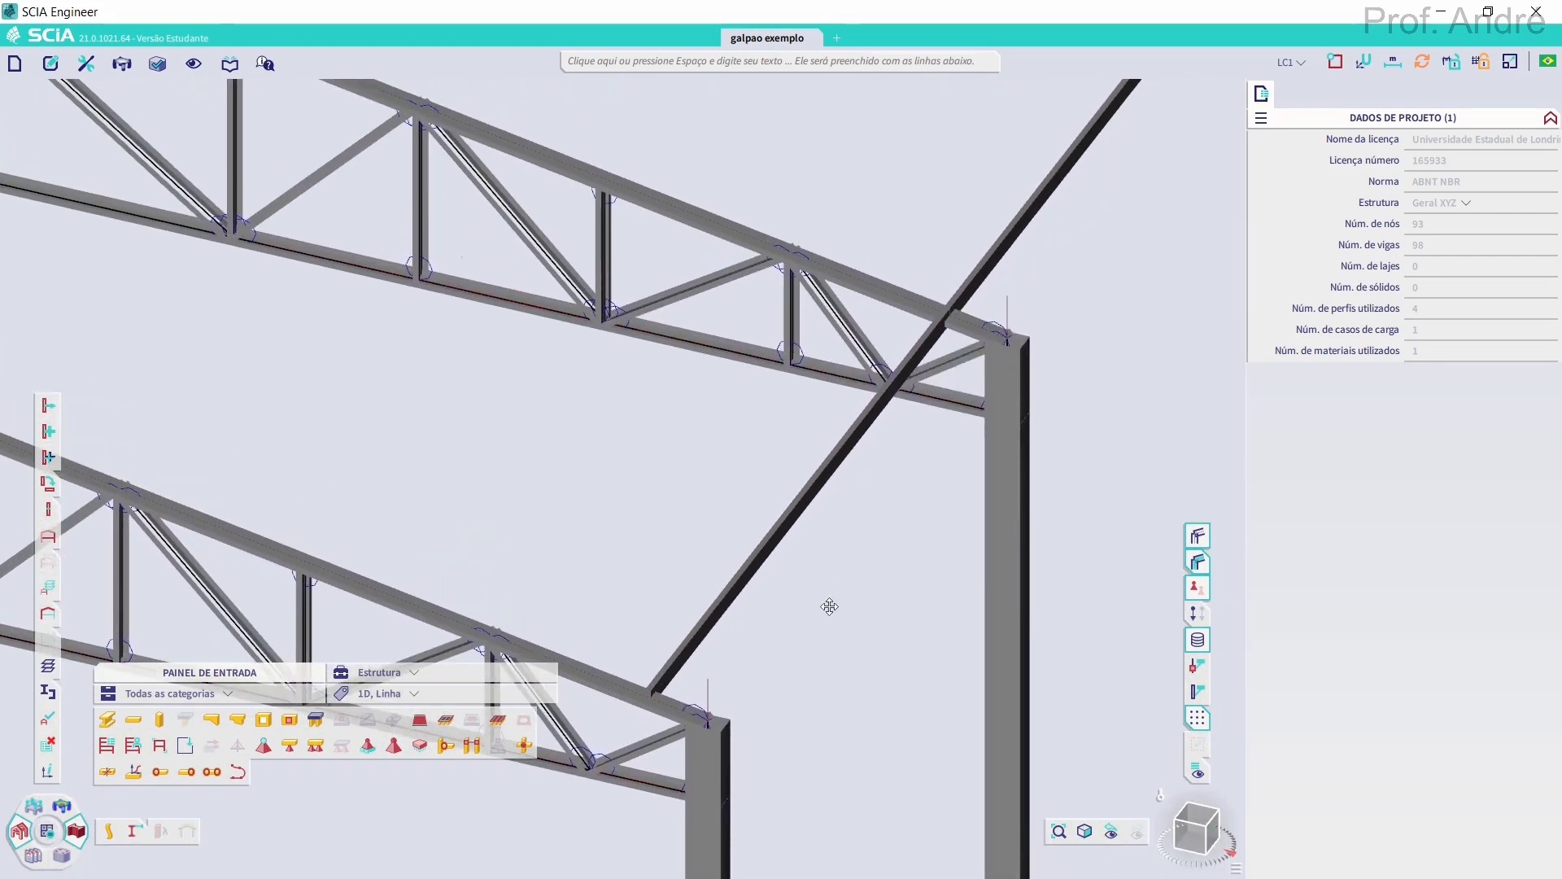
{"action": "scroll", "coordinate": [860, 570], "scroll_direction": "down", "scroll_amount": 2}
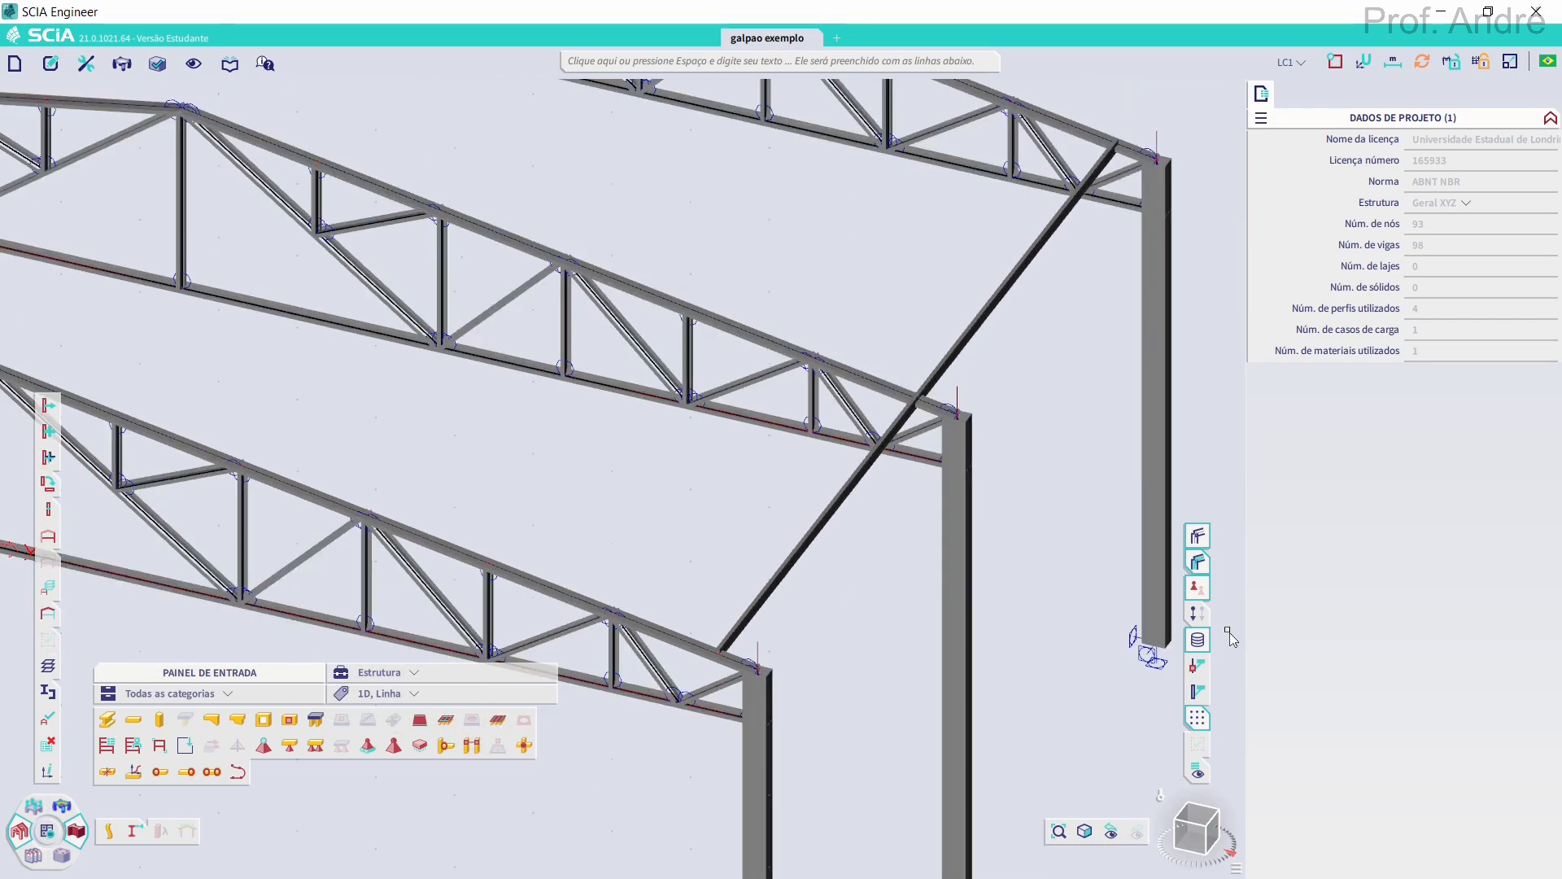
{"action": "left_click", "coordinate": [1198, 540]}
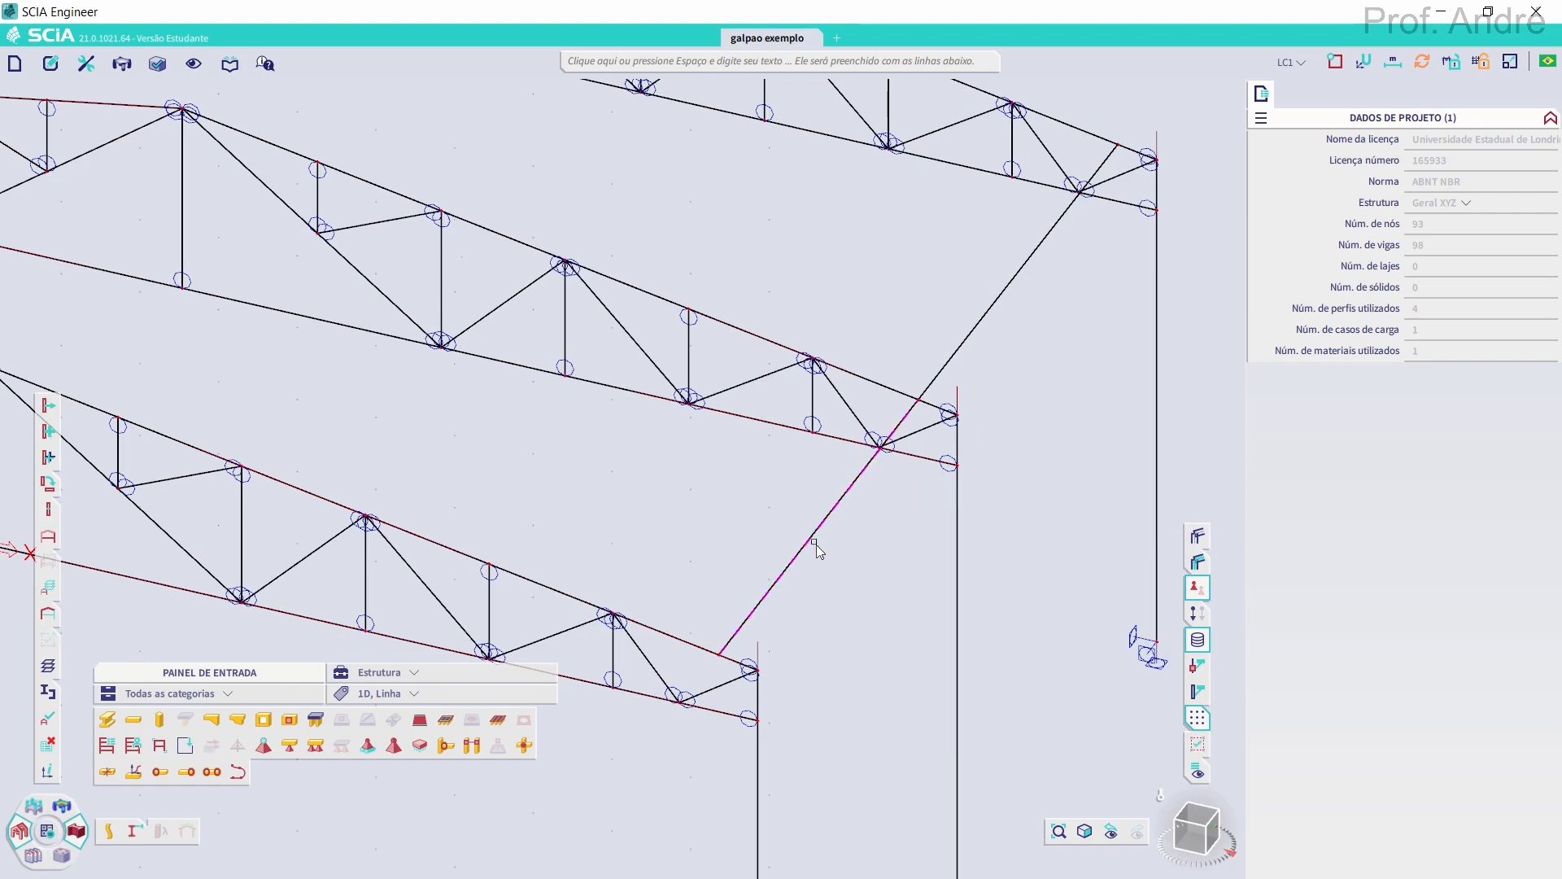
Assign hinges to both ends of the two eave purlins
{"action": "left_click", "coordinate": [958, 358]}
{"action": "left_click", "coordinate": [955, 359]}
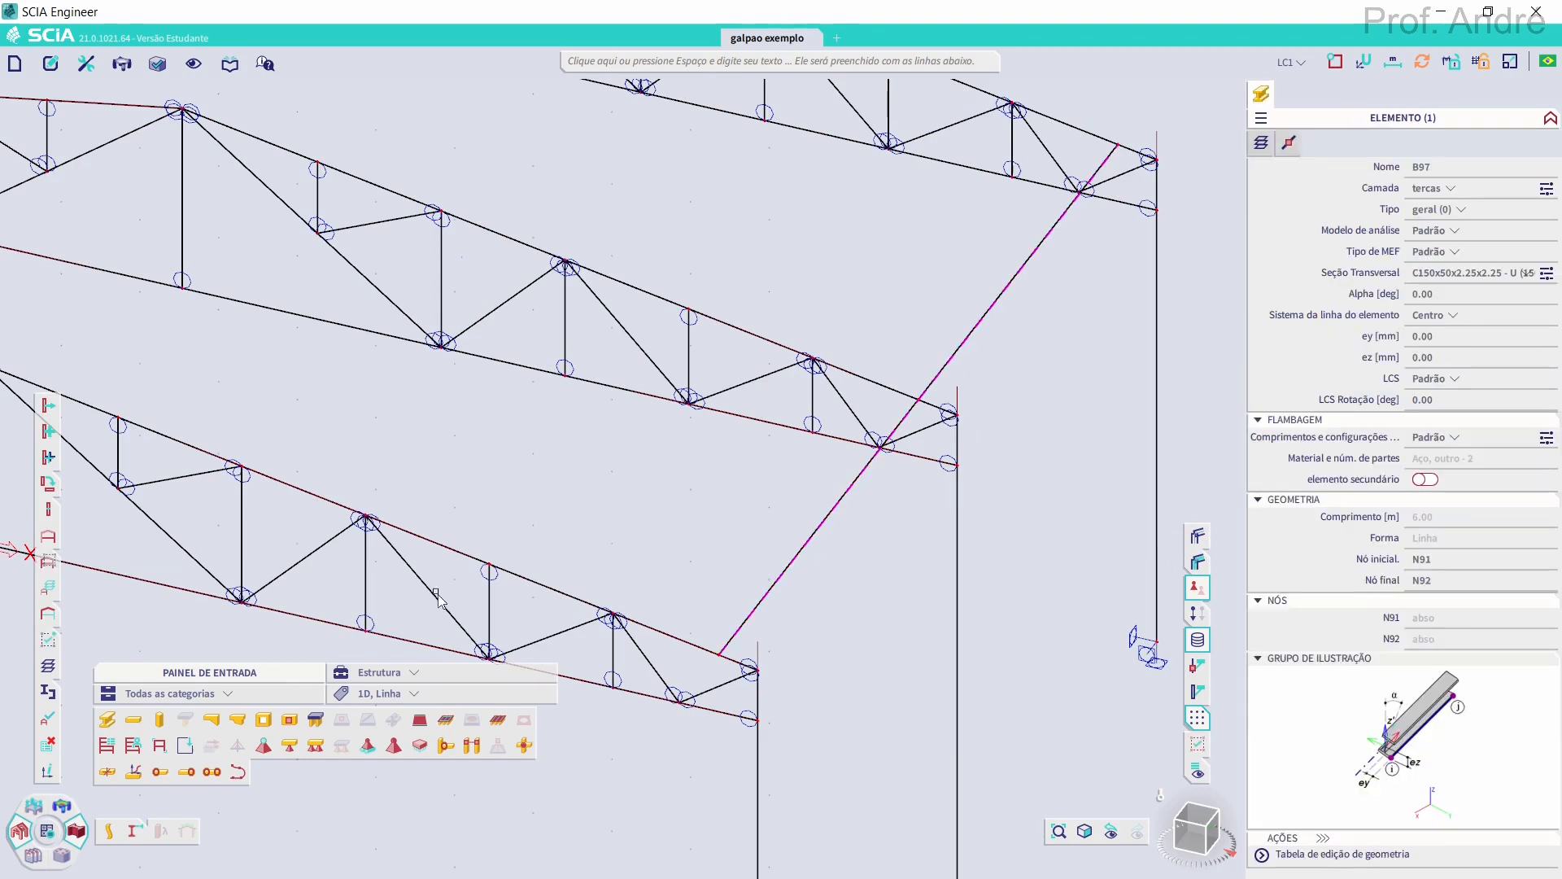
{"action": "left_click", "coordinate": [213, 772]}
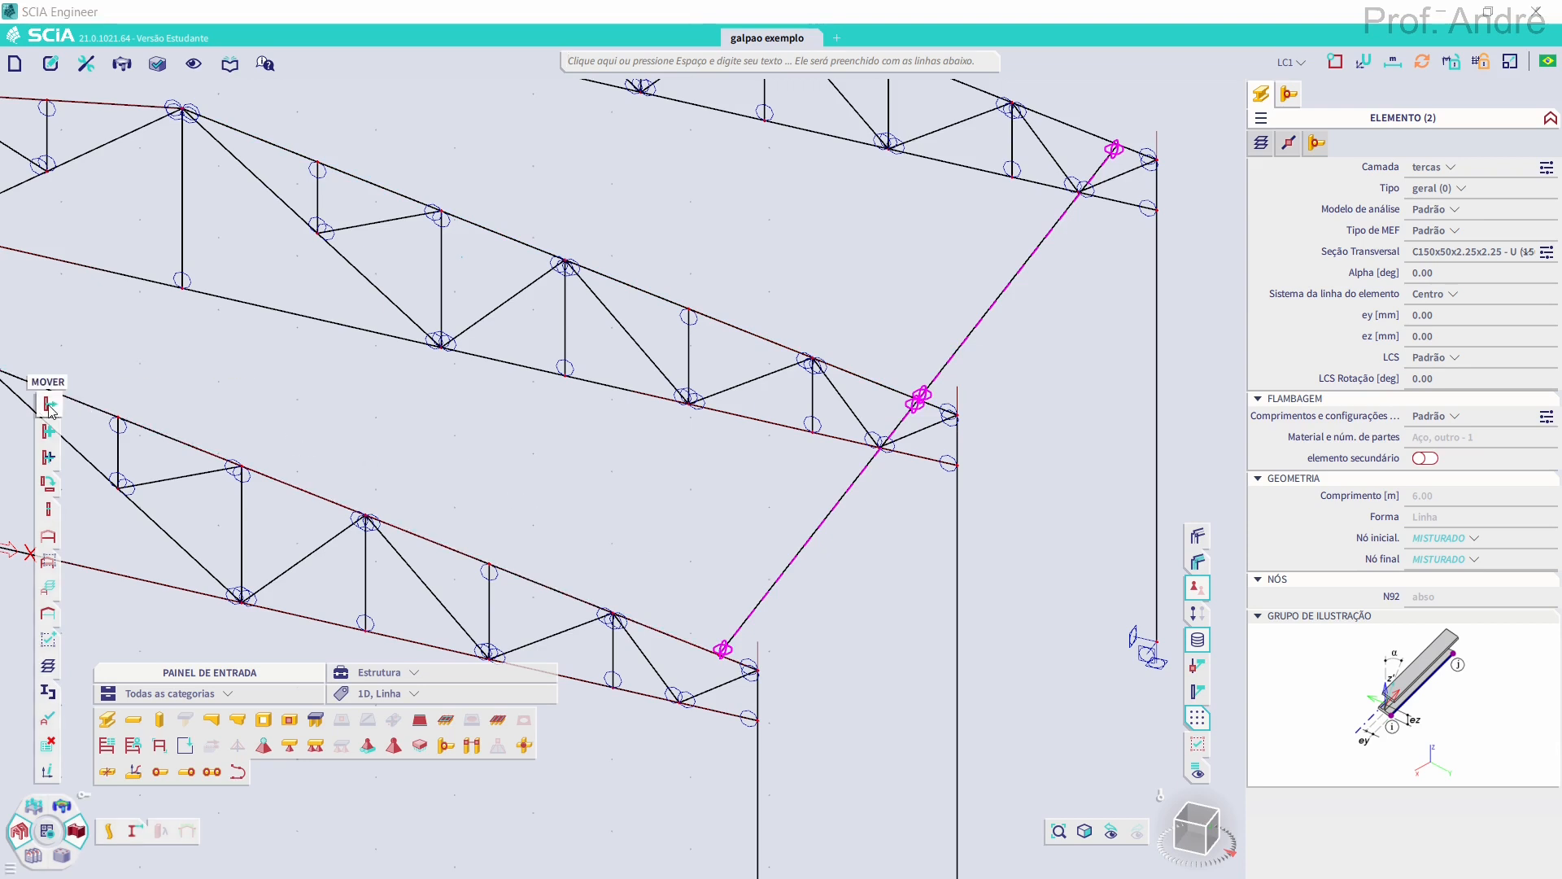
Copy the two eave purlins with their hinges from the front frame's eave point to each top-chord node up to the last before the ridge
{"action": "left_click", "coordinate": [46, 433]}
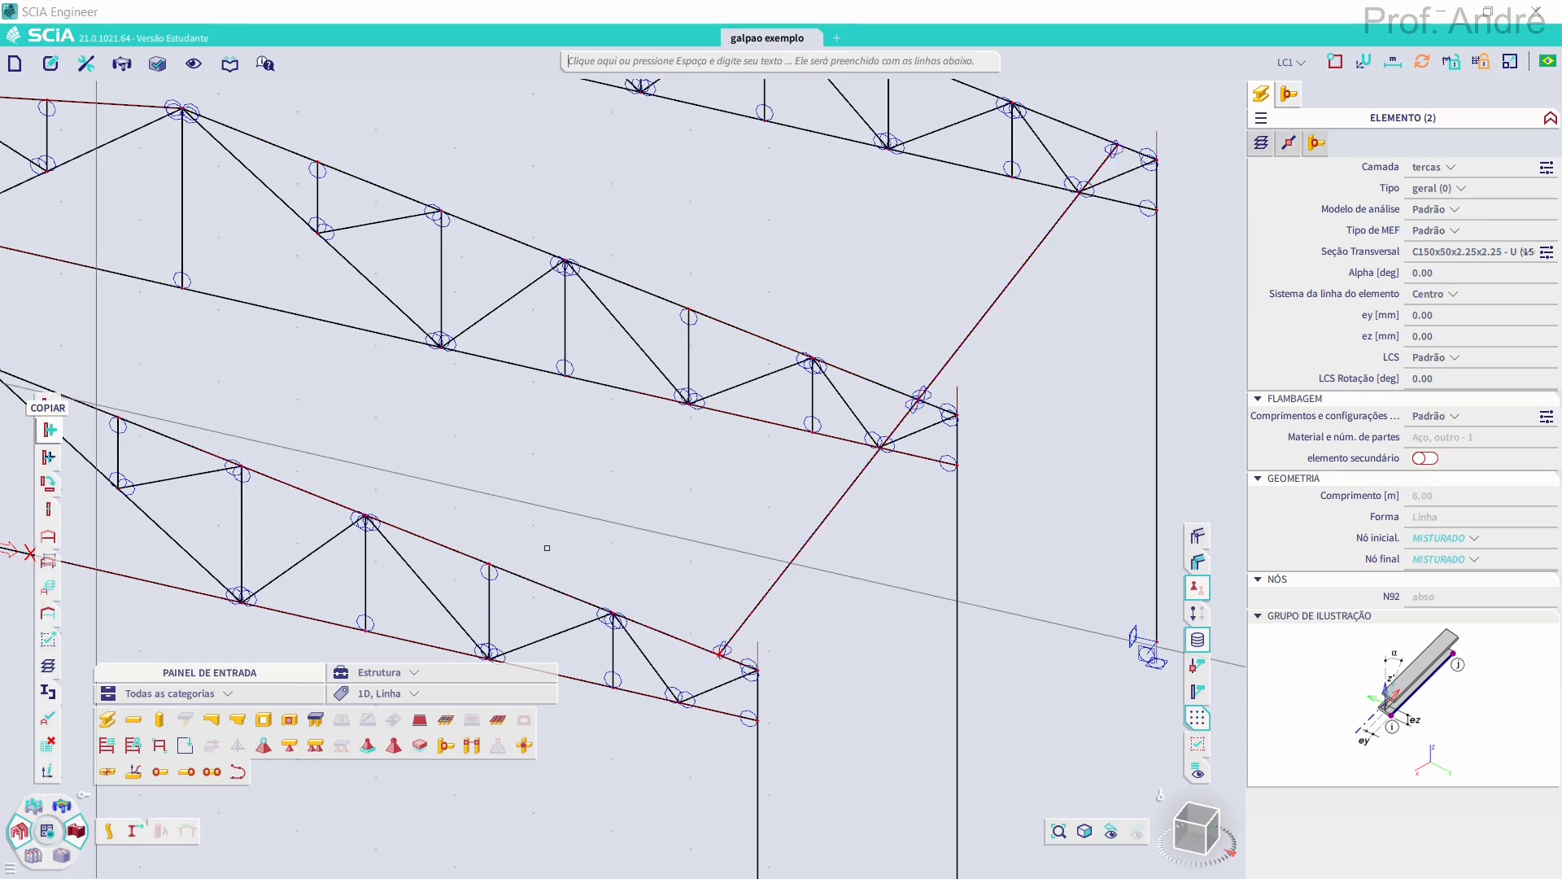
{"action": "left_click", "coordinate": [720, 653]}
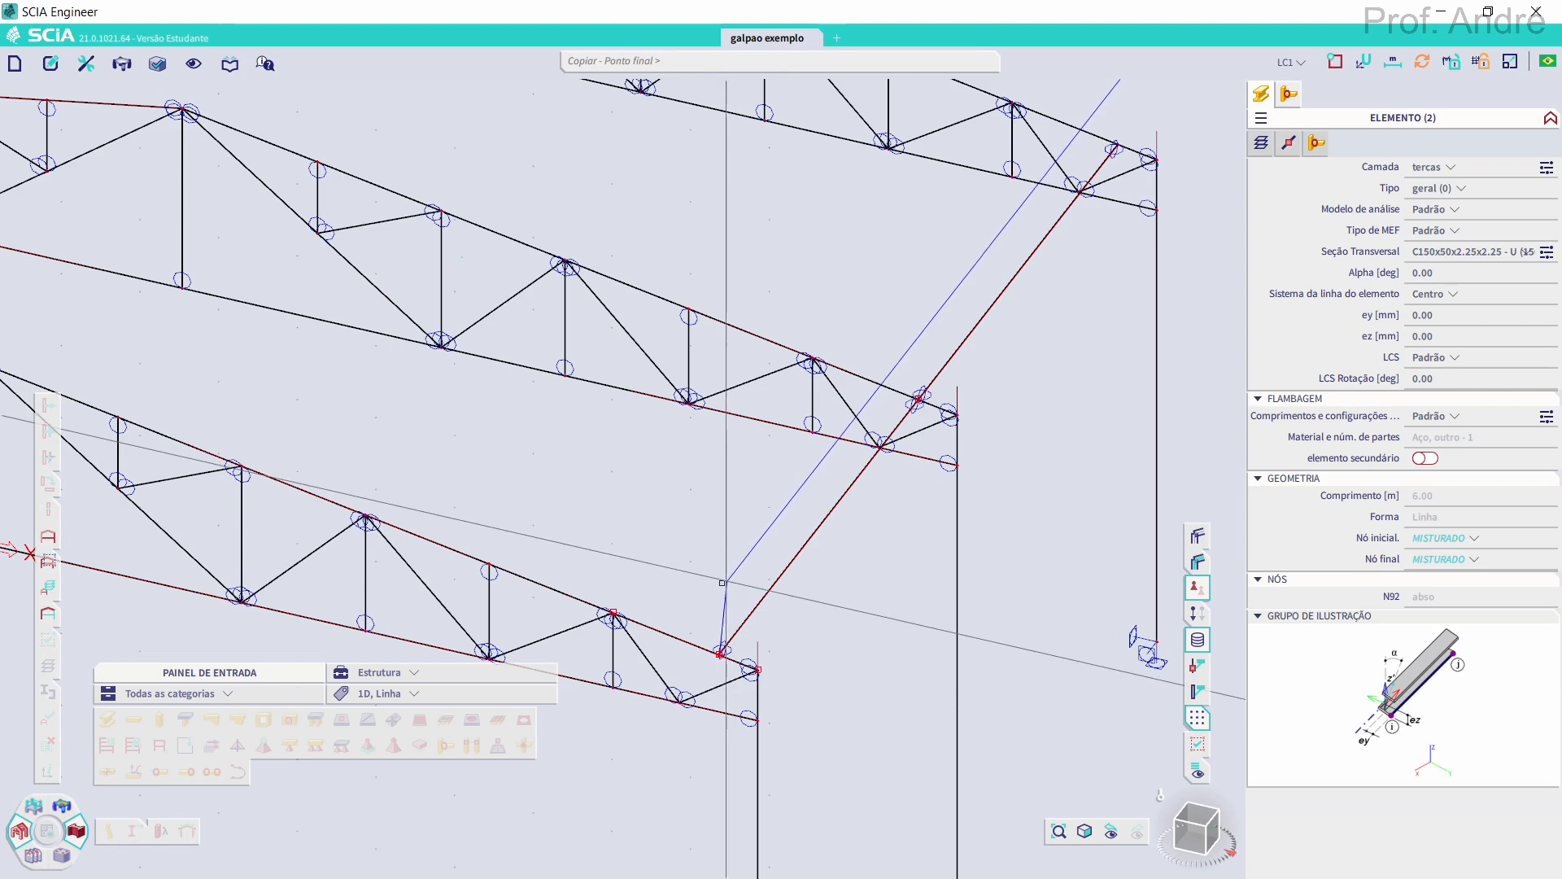
{"action": "left_click", "coordinate": [572, 562]}
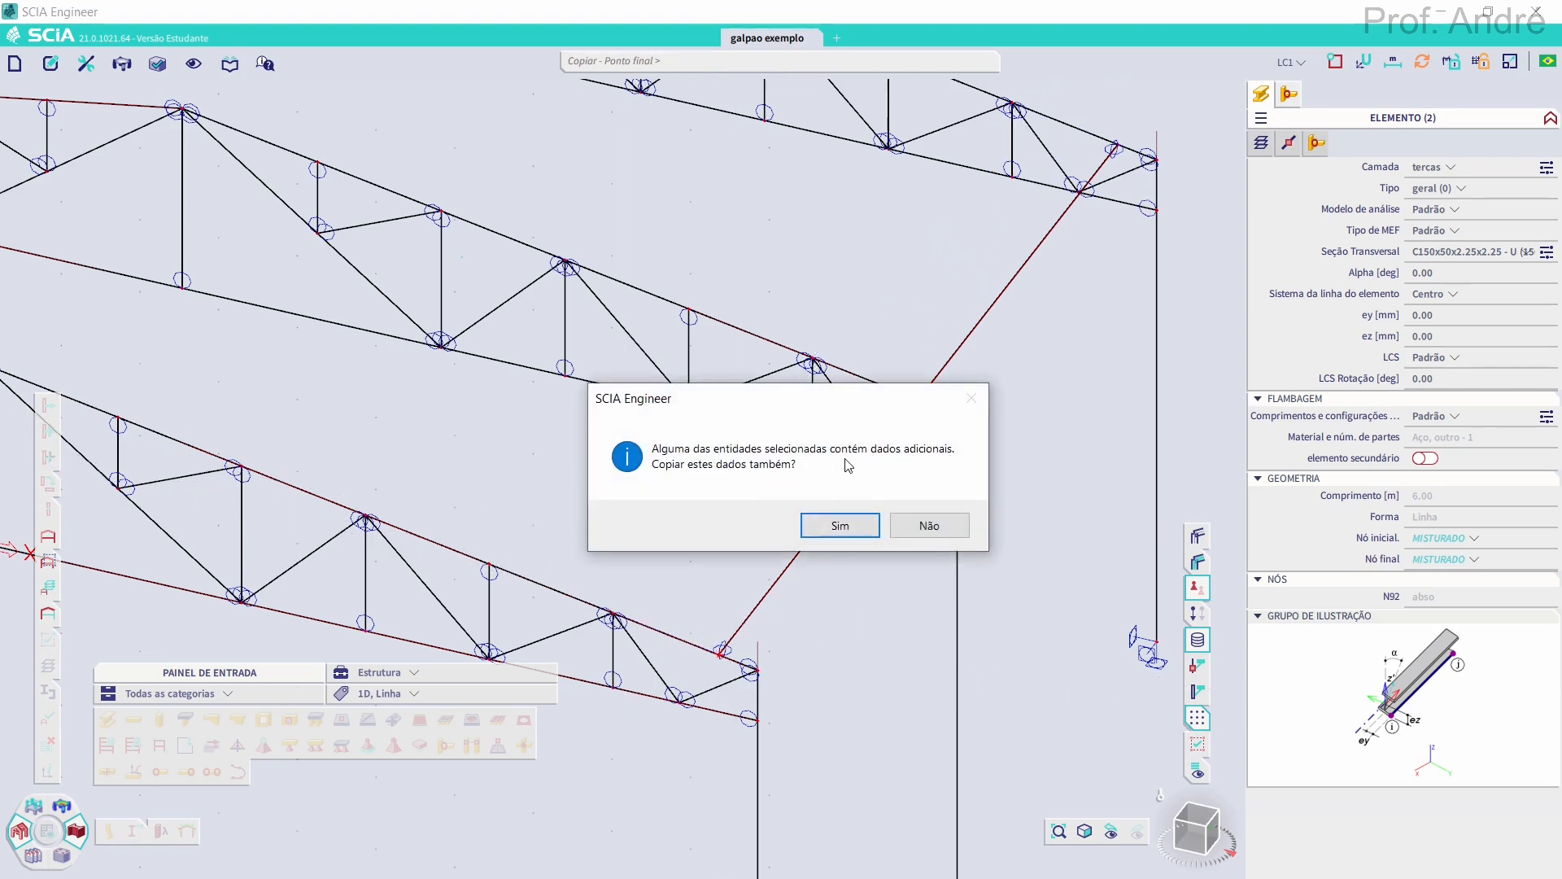
{"action": "left_click", "coordinate": [840, 525]}
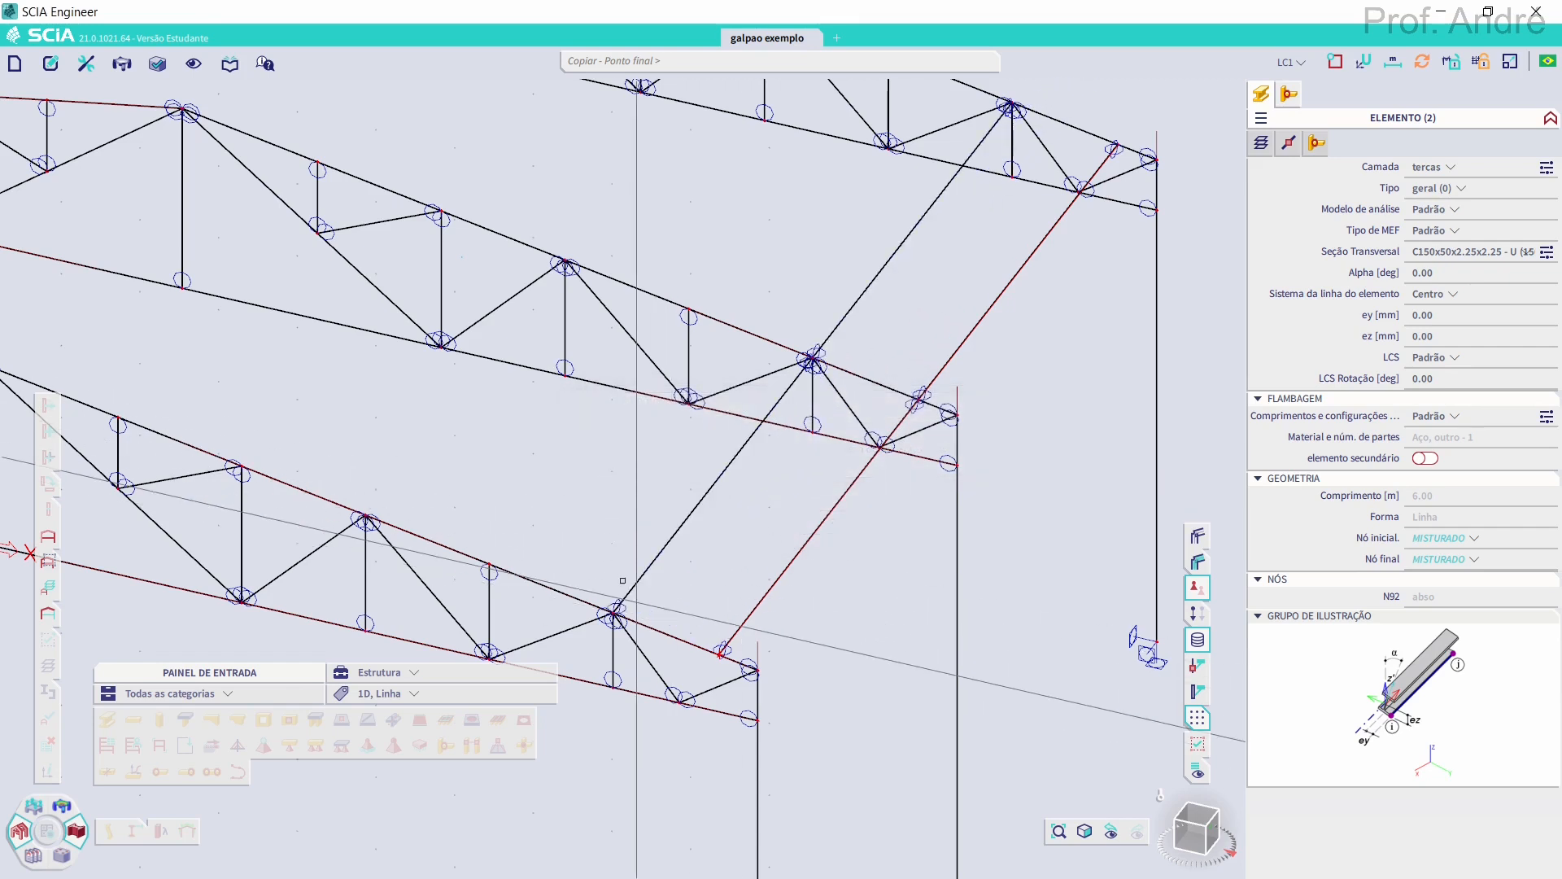
{"action": "left_click", "coordinate": [489, 562]}
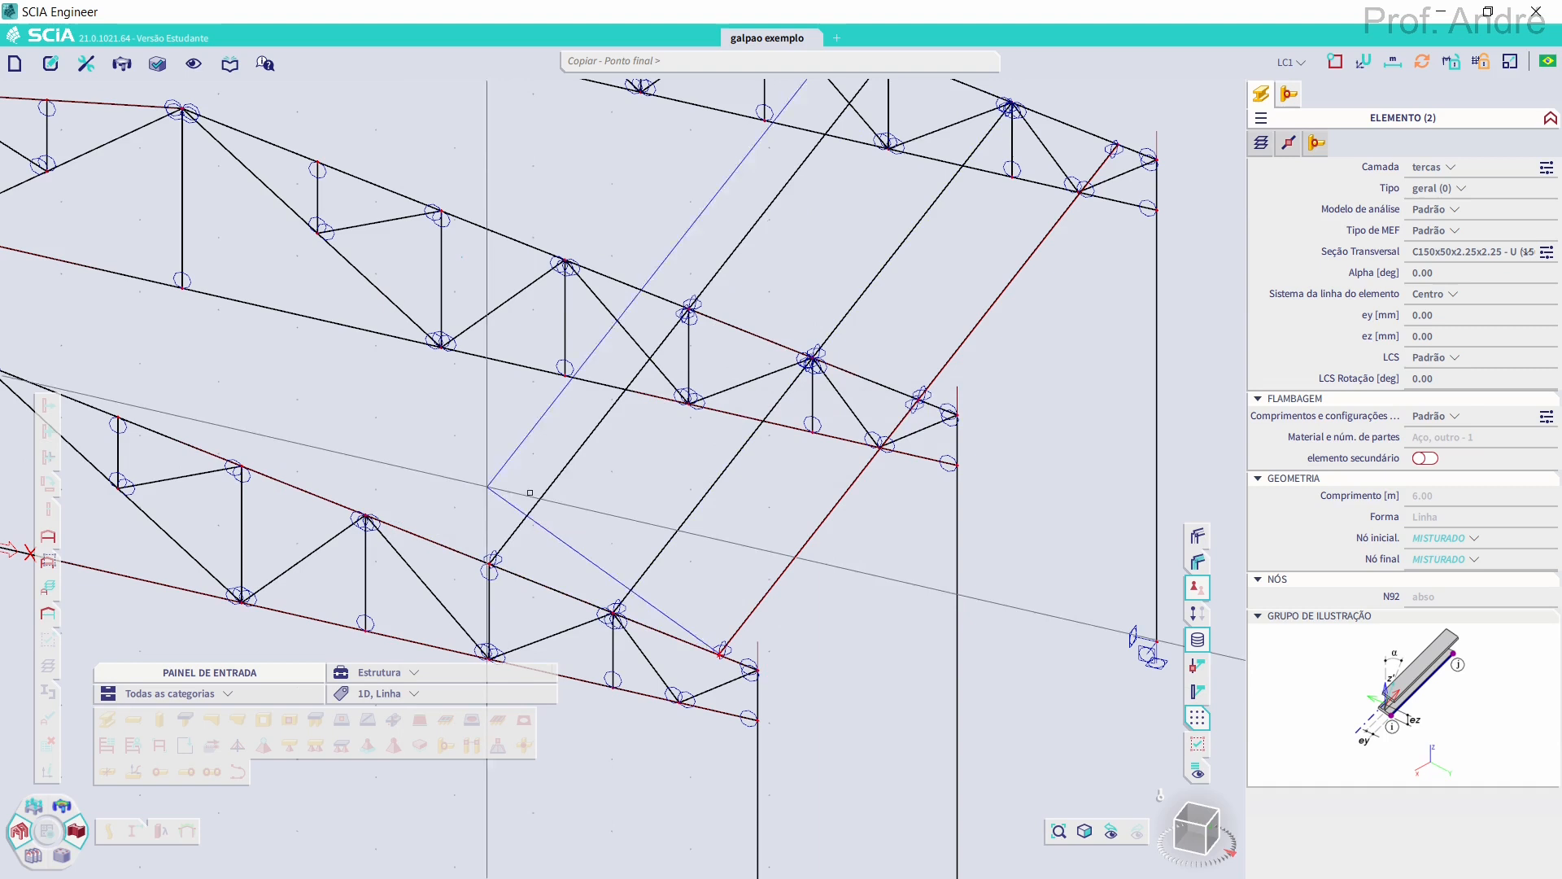
{"action": "left_click", "coordinate": [241, 465]}
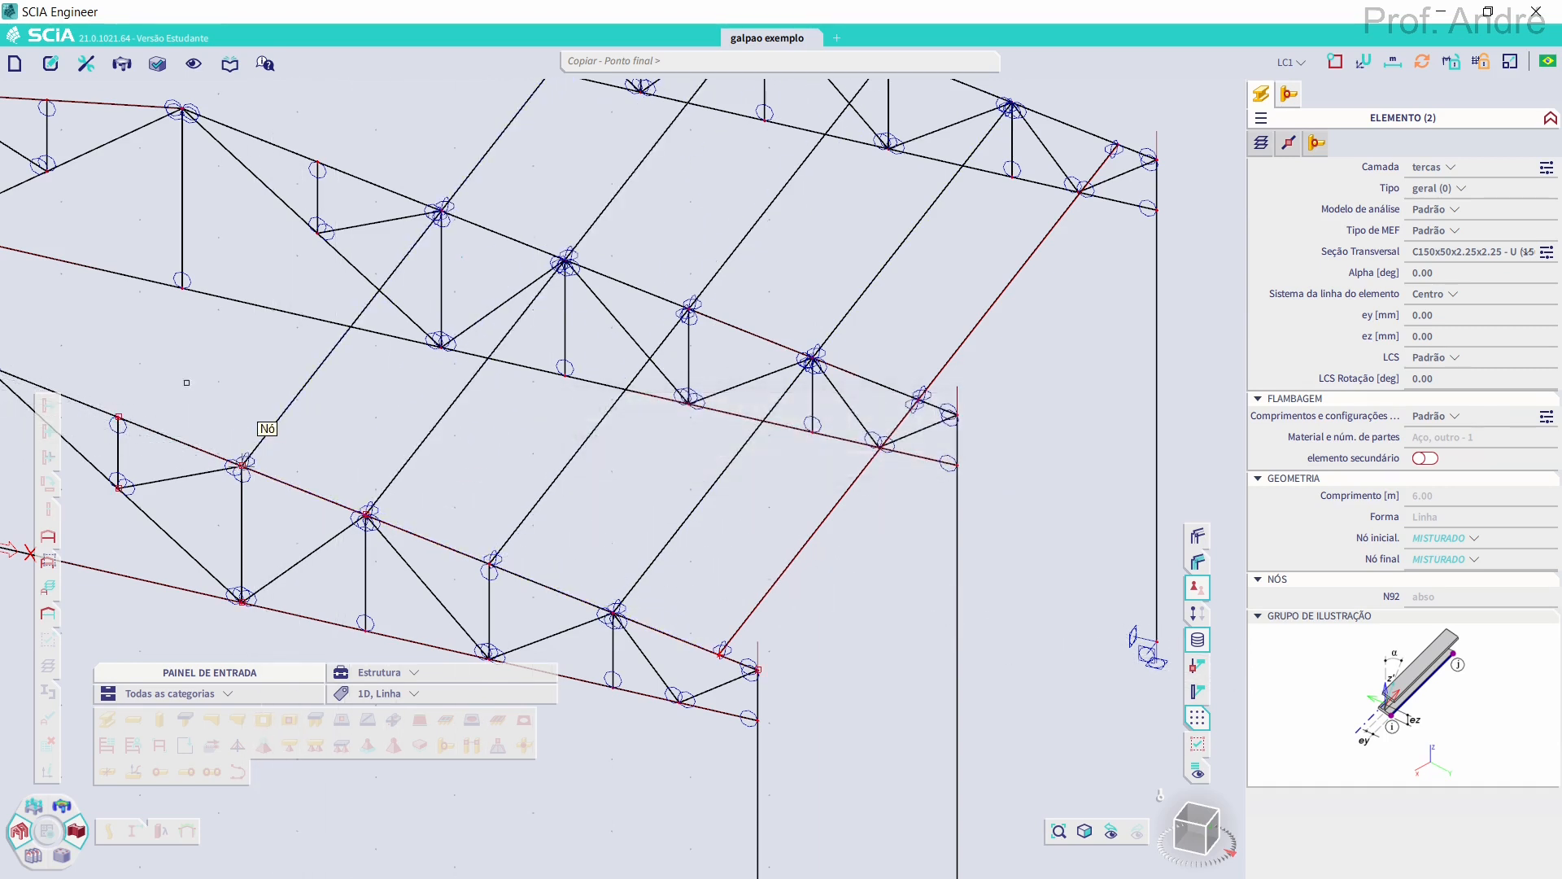
{"action": "middle_click_drag", "start_coordinate": [656, 423], "coordinate": [1111, 506]}
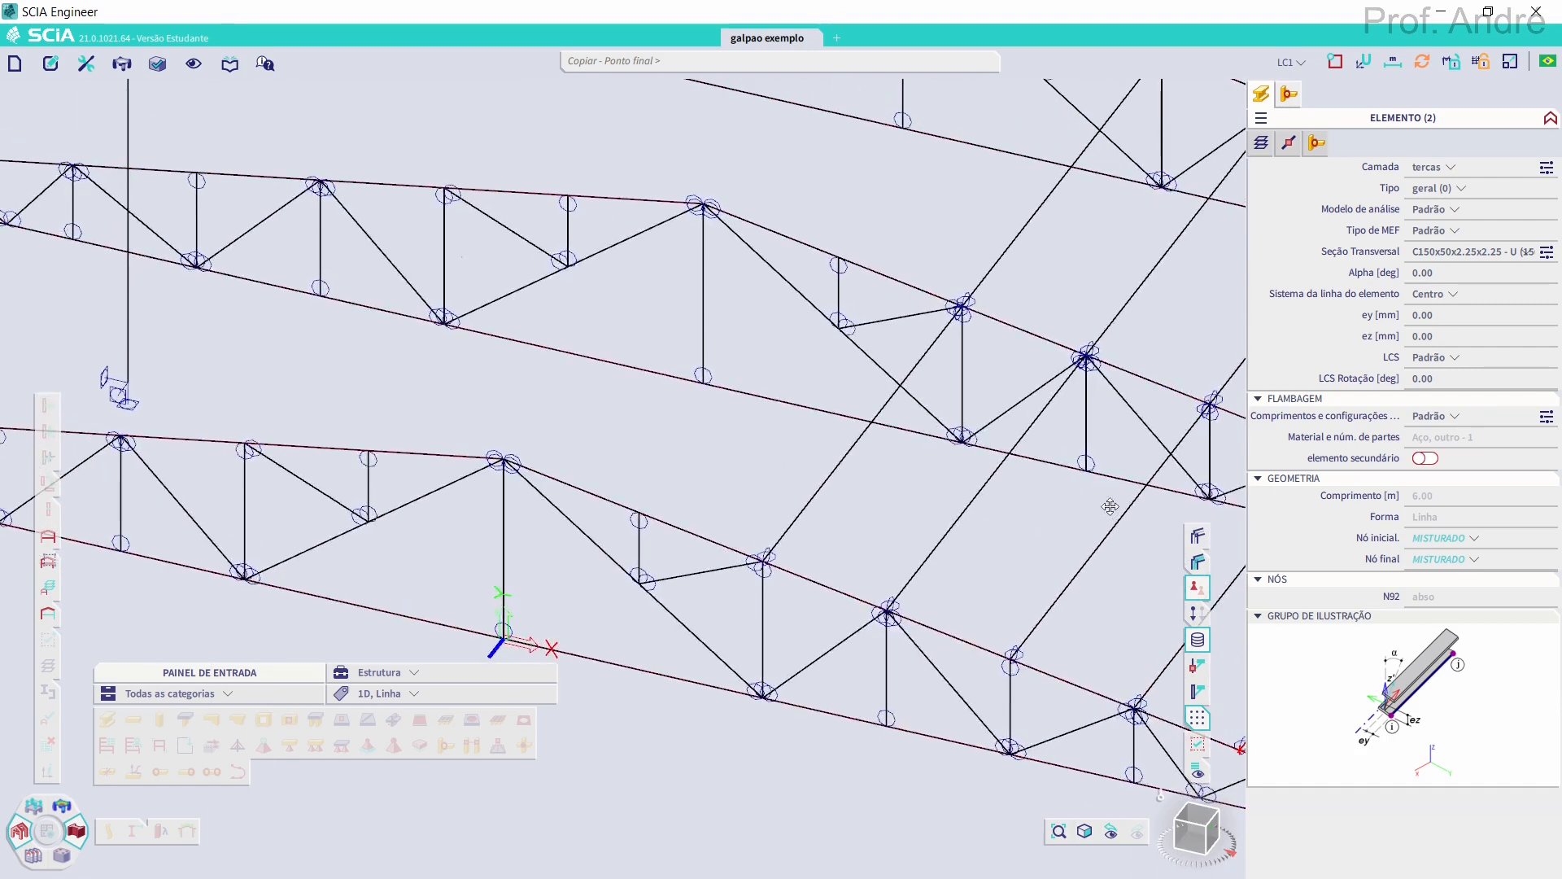
{"action": "left_click", "coordinate": [641, 511]}
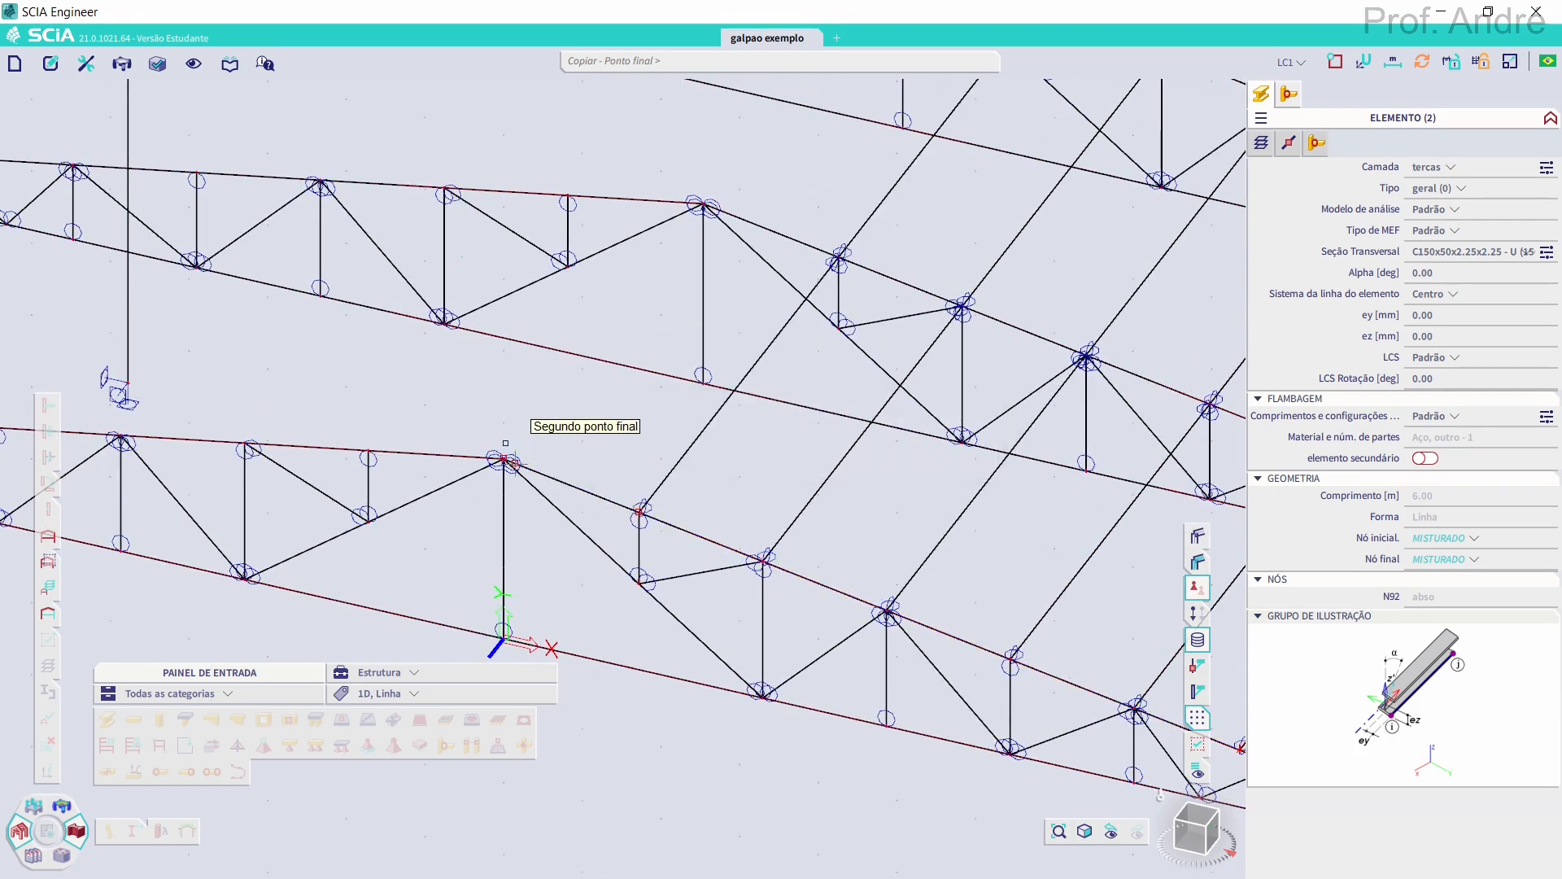
Place purlin copies at the two top-chord points on either side of the ridge
{"action": "scroll", "coordinate": [500, 456], "scroll_direction": "up", "scroll_amount": 4}
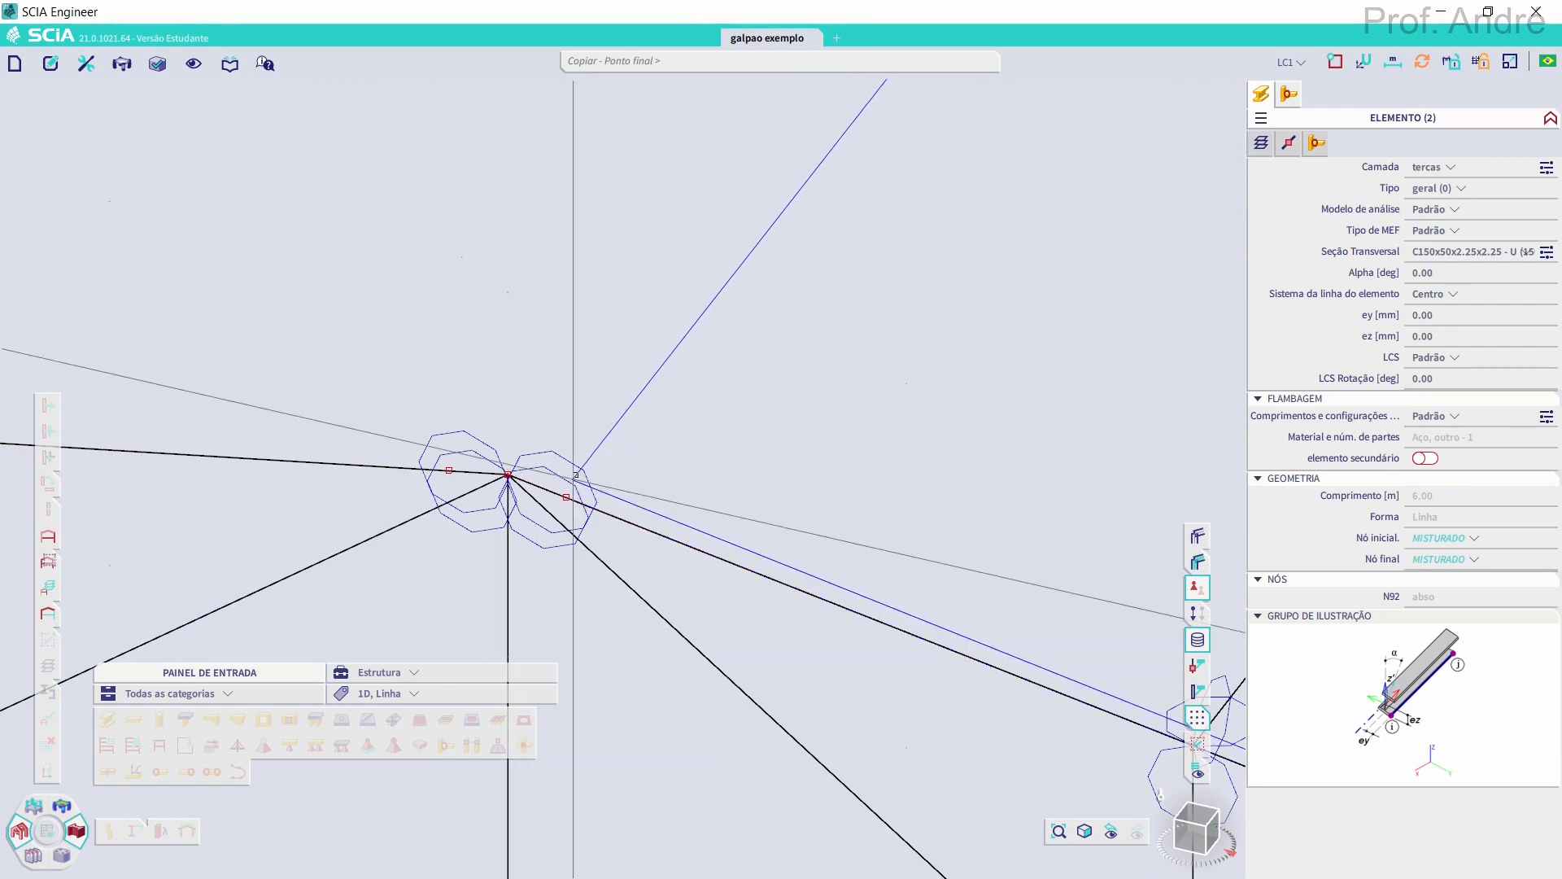
{"action": "left_click", "coordinate": [567, 496]}
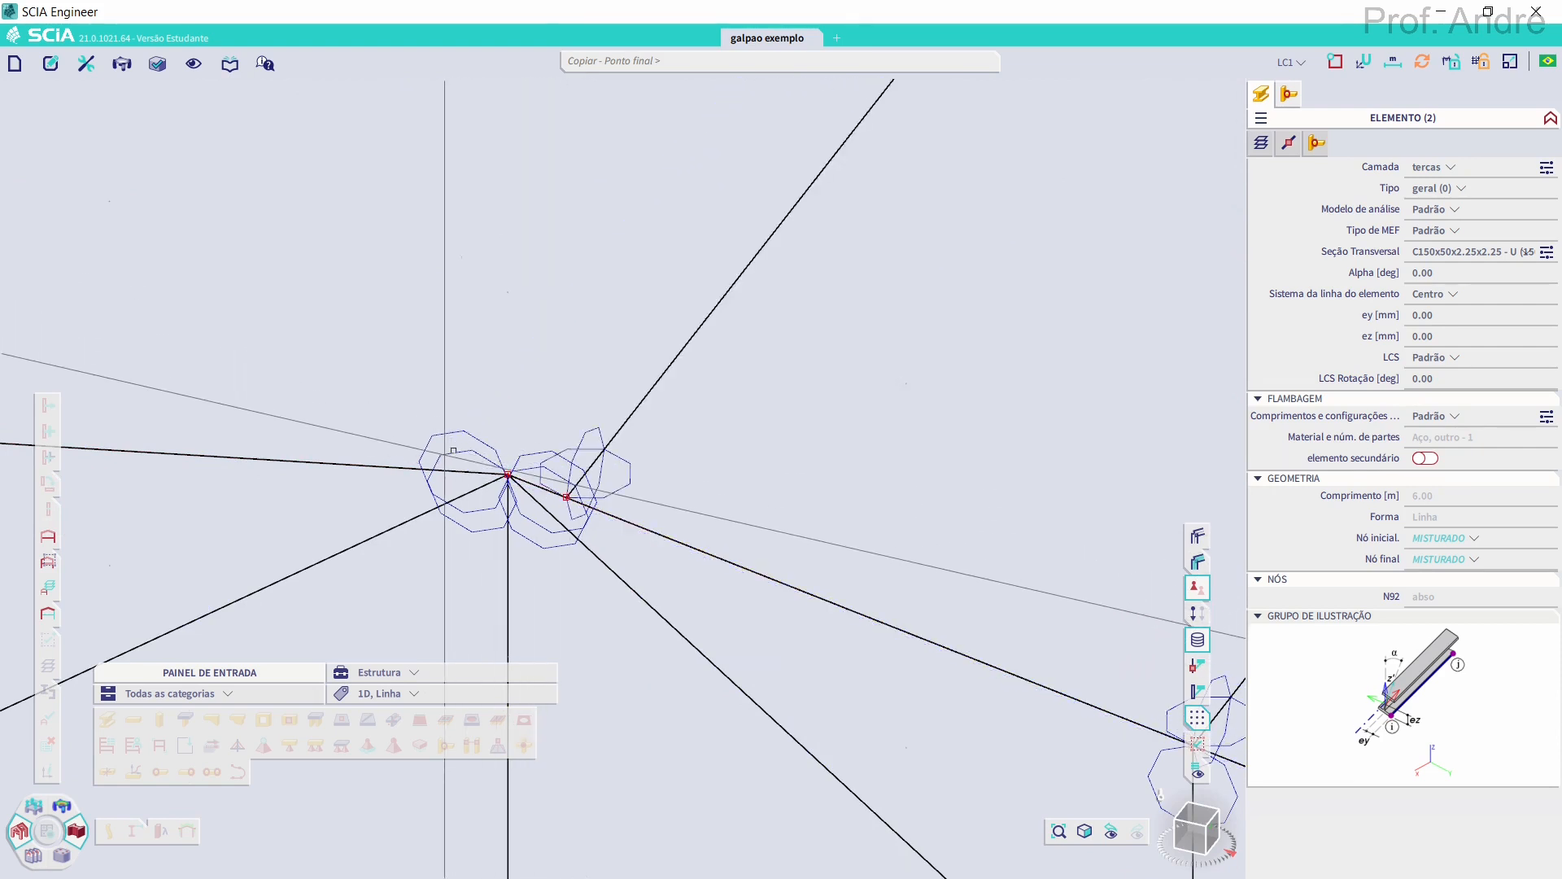
{"action": "left_click", "coordinate": [449, 470]}
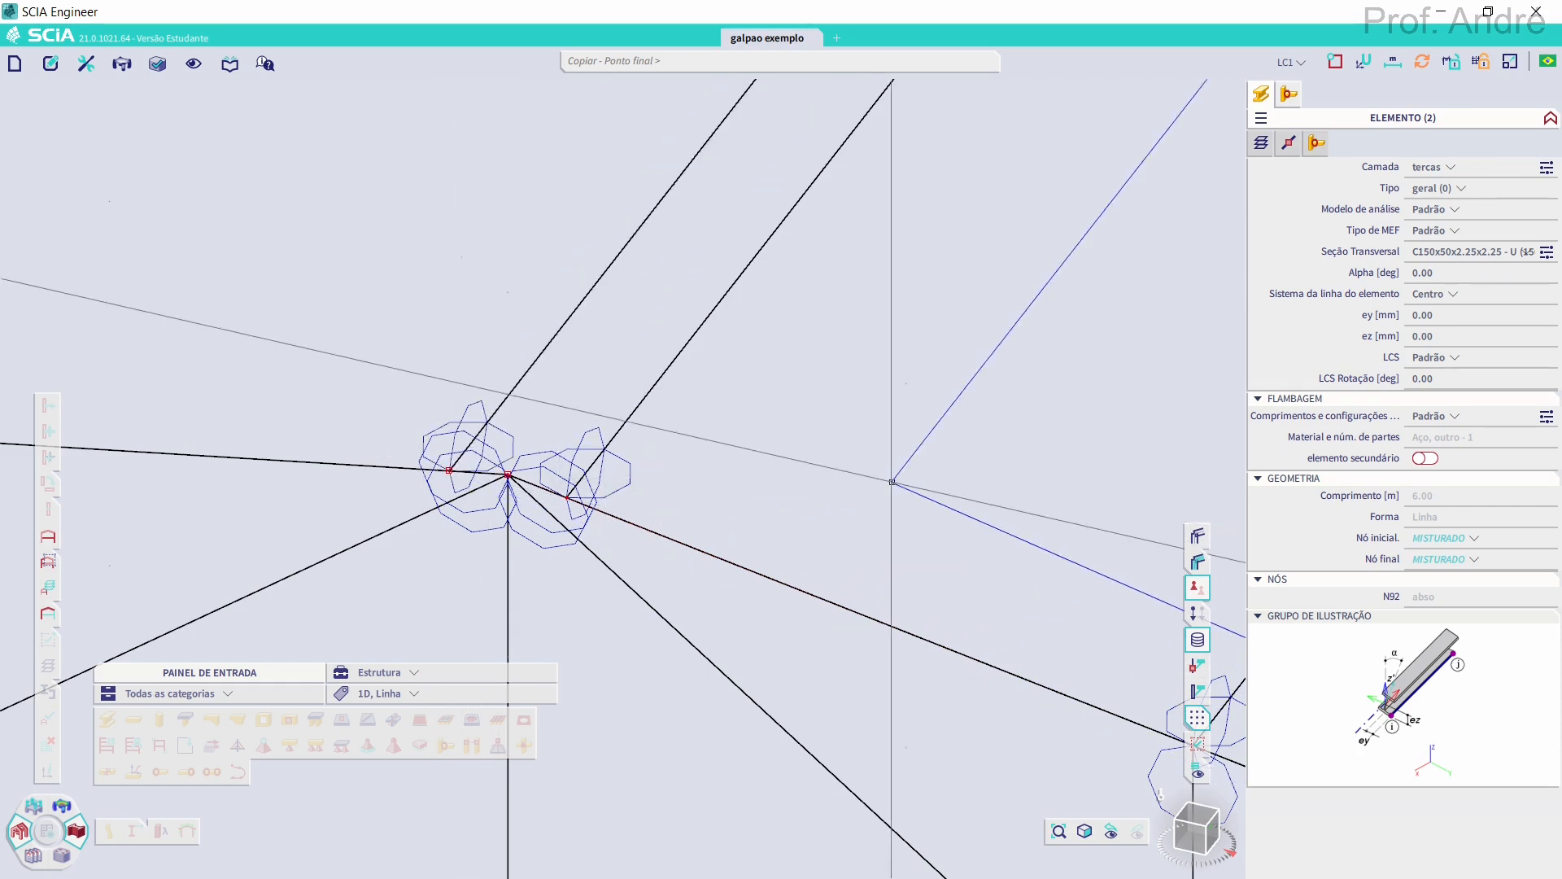
Place purlin copies at the first four top-chord nodes down the opposite roof slope from the ridge
{"action": "scroll", "coordinate": [896, 483], "scroll_direction": "down", "scroll_amount": 2}
{"action": "middle_click_drag", "start_coordinate": [376, 415], "coordinate": [1123, 331]}
{"action": "left_click", "coordinate": [669, 388]}
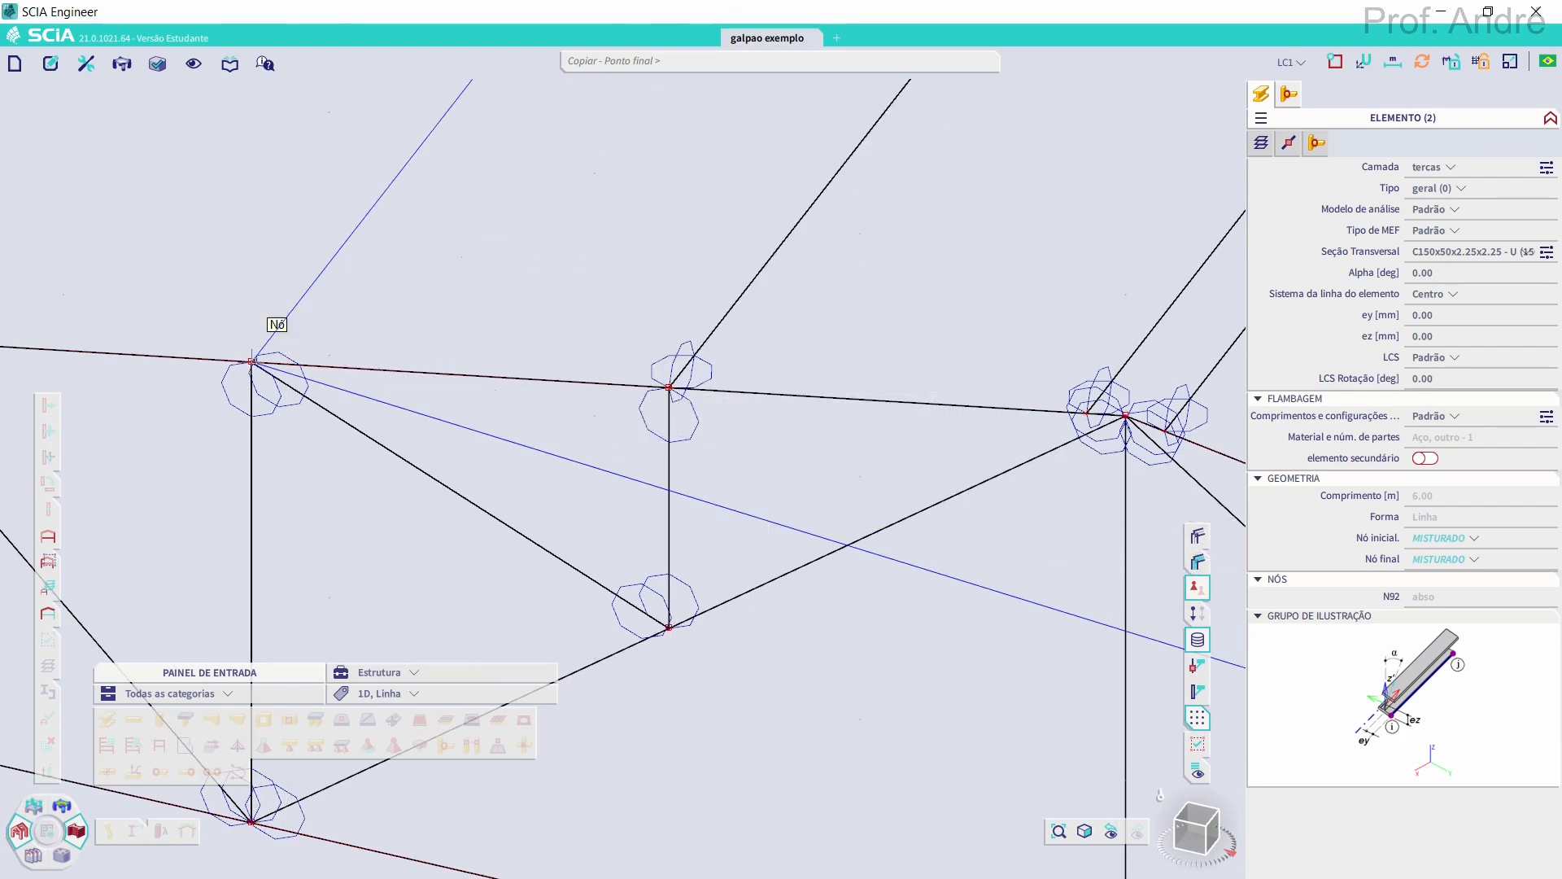
{"action": "left_click", "coordinate": [251, 361]}
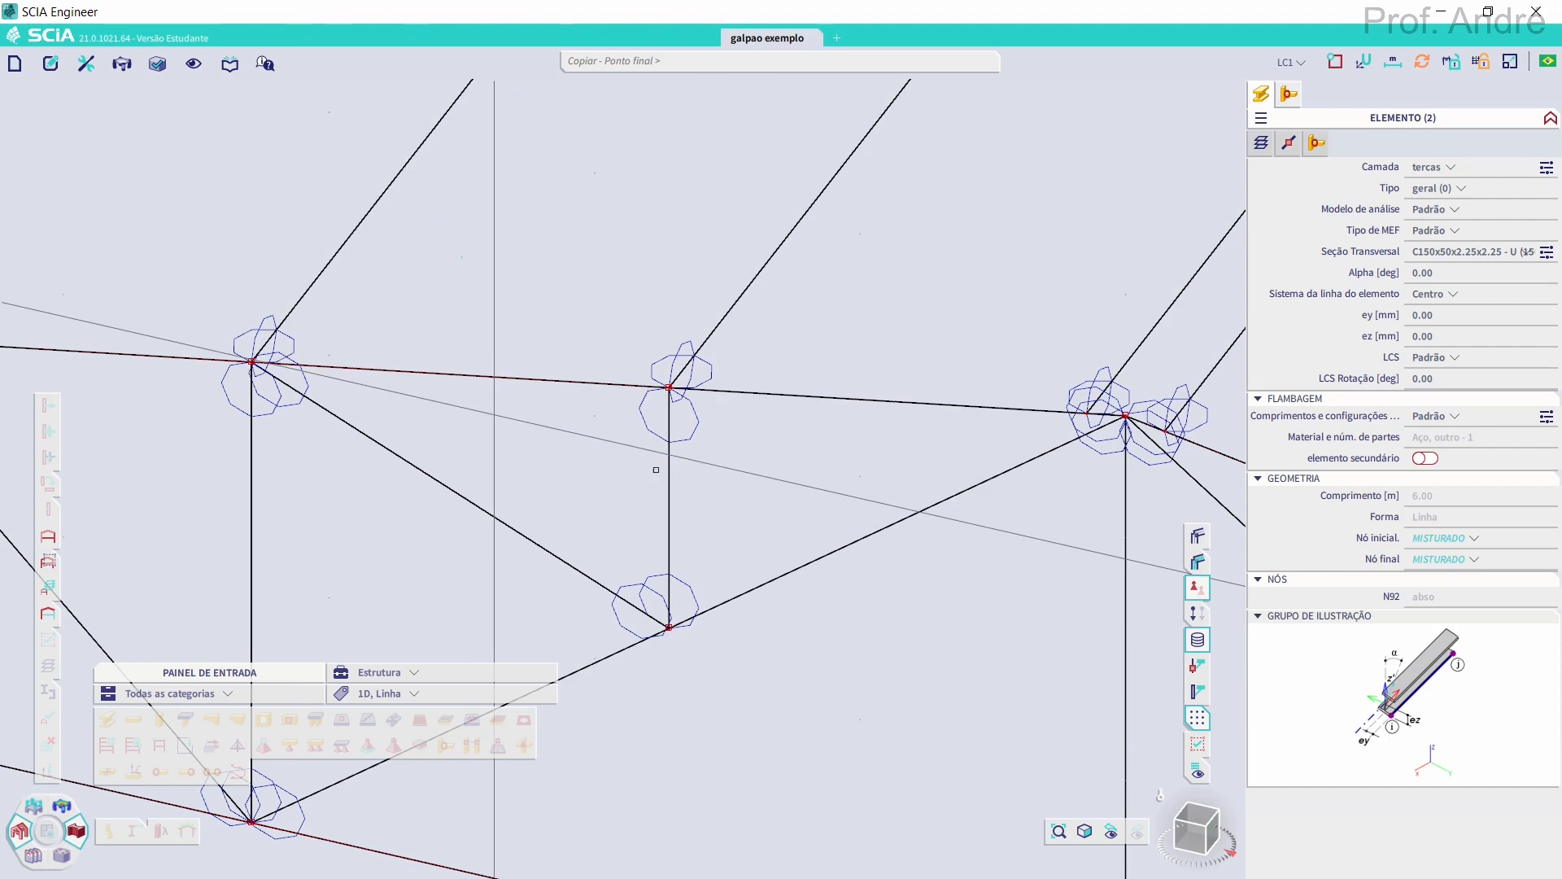
{"action": "scroll", "coordinate": [615, 469], "scroll_direction": "down", "scroll_amount": 1}
{"action": "middle_click_drag", "start_coordinate": [752, 389], "coordinate": [1224, 445]}
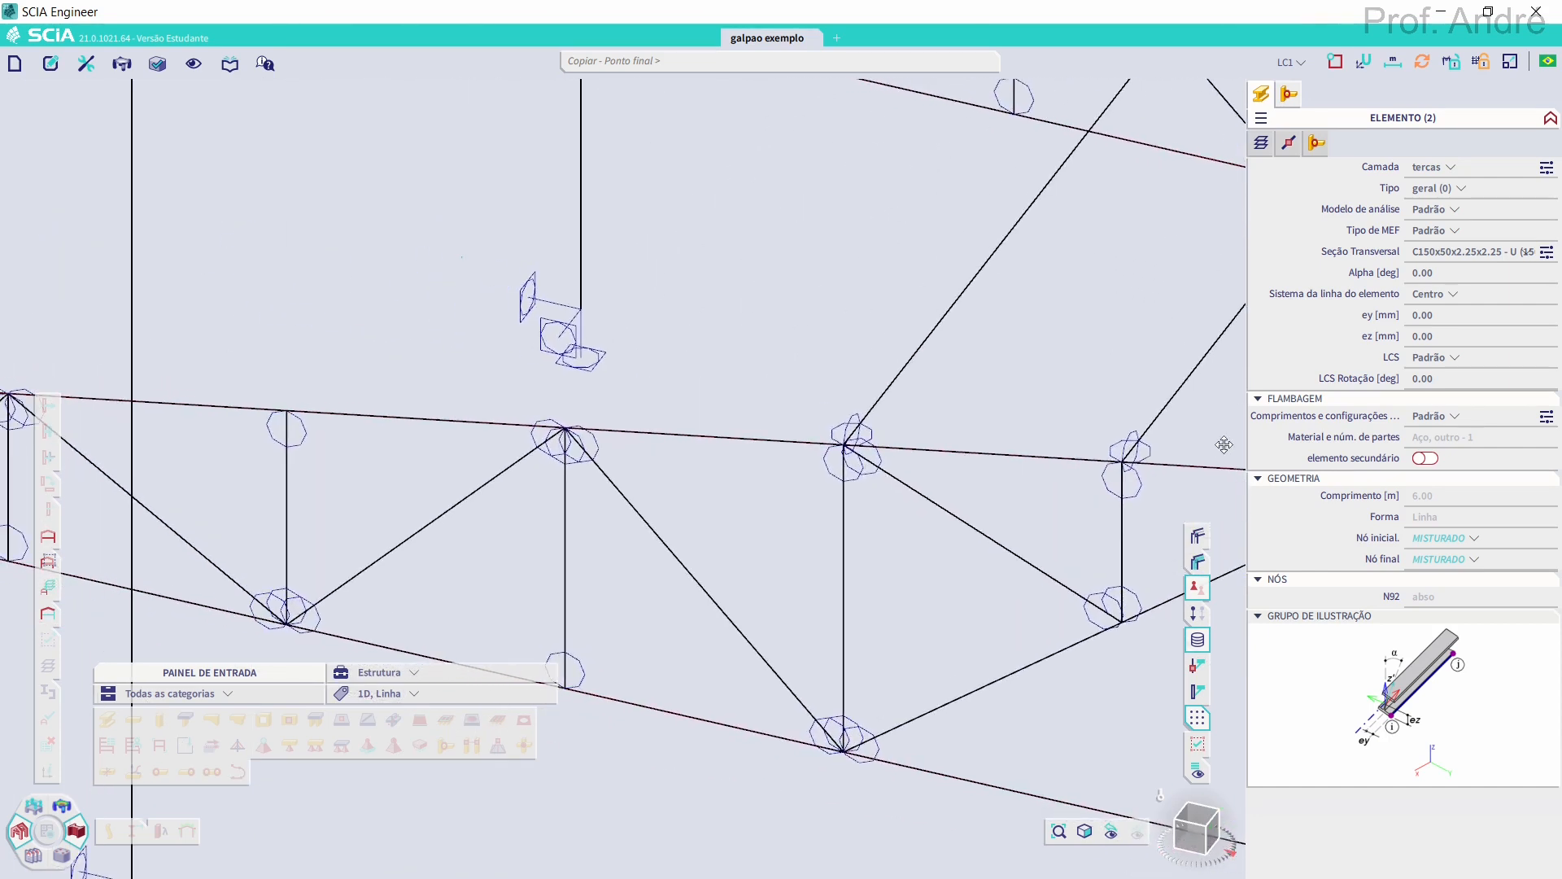
{"action": "left_click", "coordinate": [565, 427]}
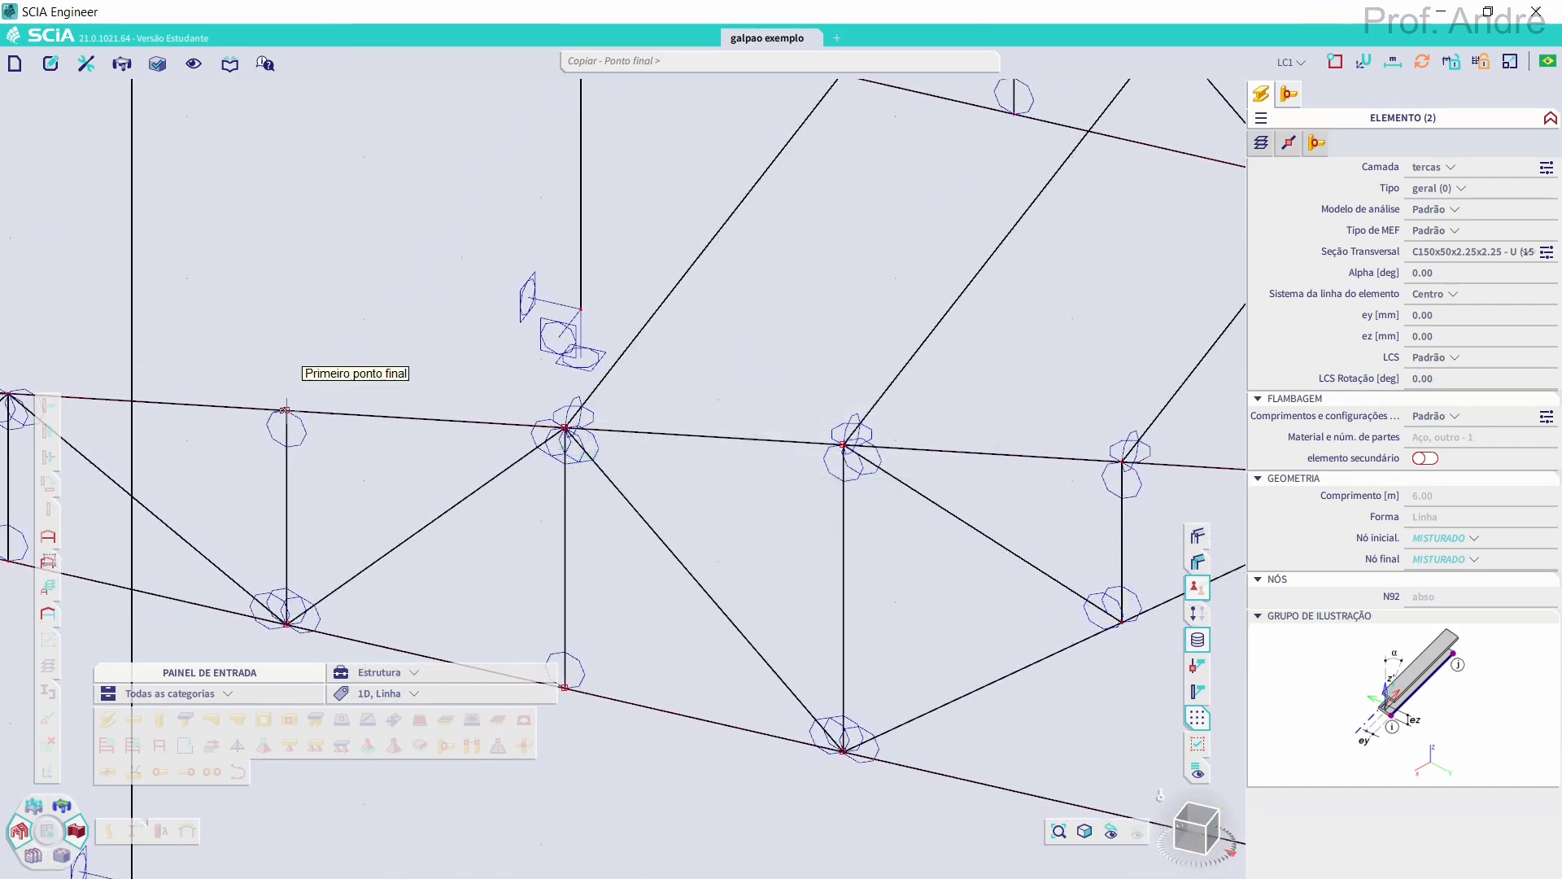
{"action": "left_click", "coordinate": [286, 407]}
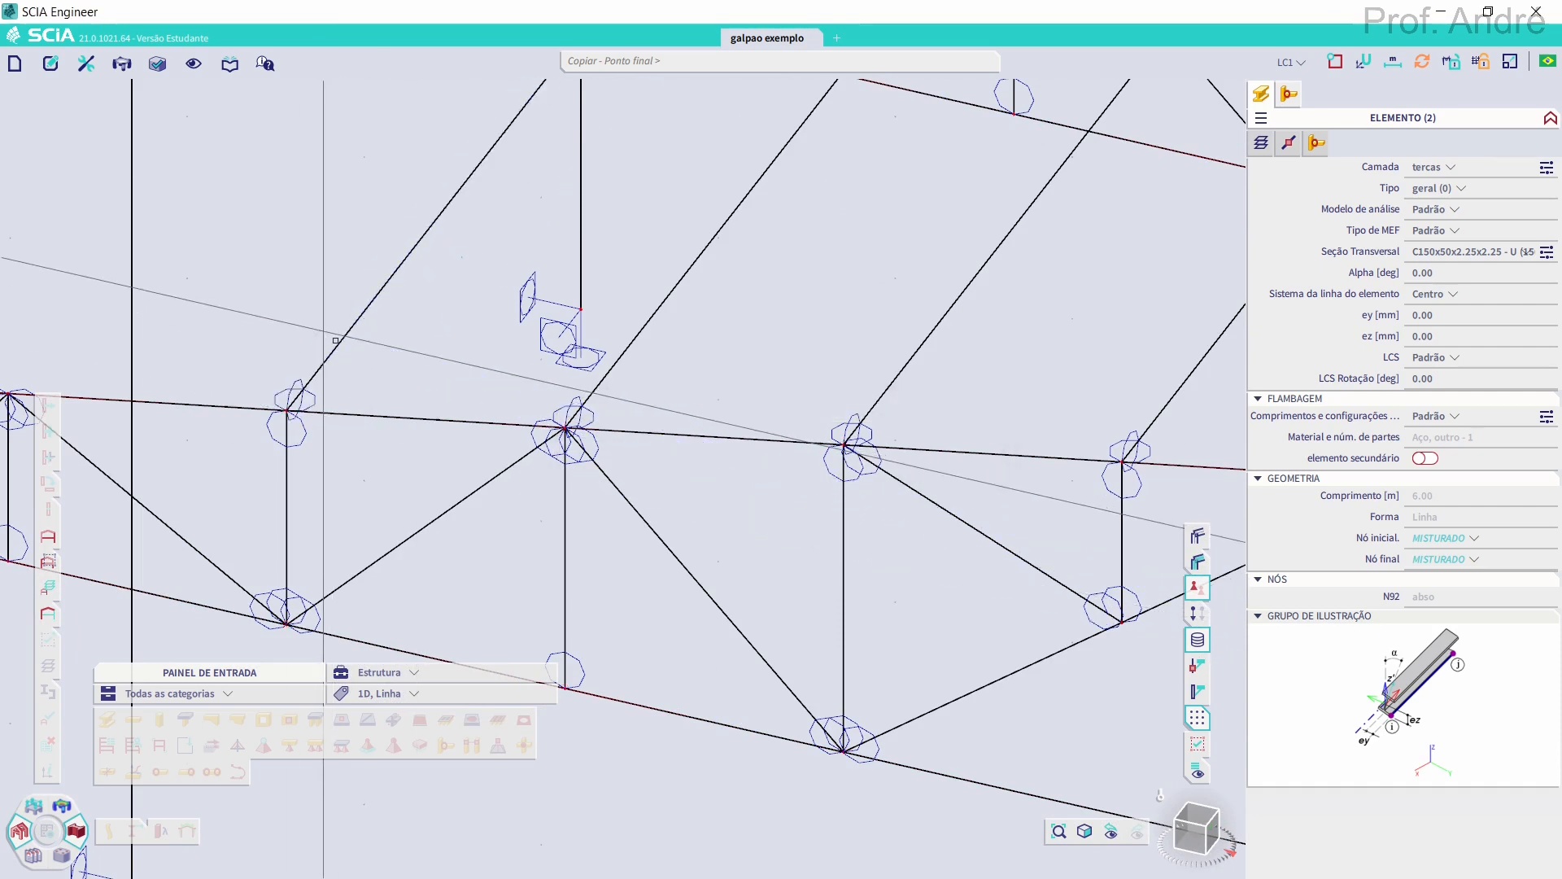
Place the last purlin copies at the remaining top-chord node and the opposite eave point, and finish copying
{"action": "middle_click_drag", "start_coordinate": [959, 434], "coordinate": [1150, 457]}
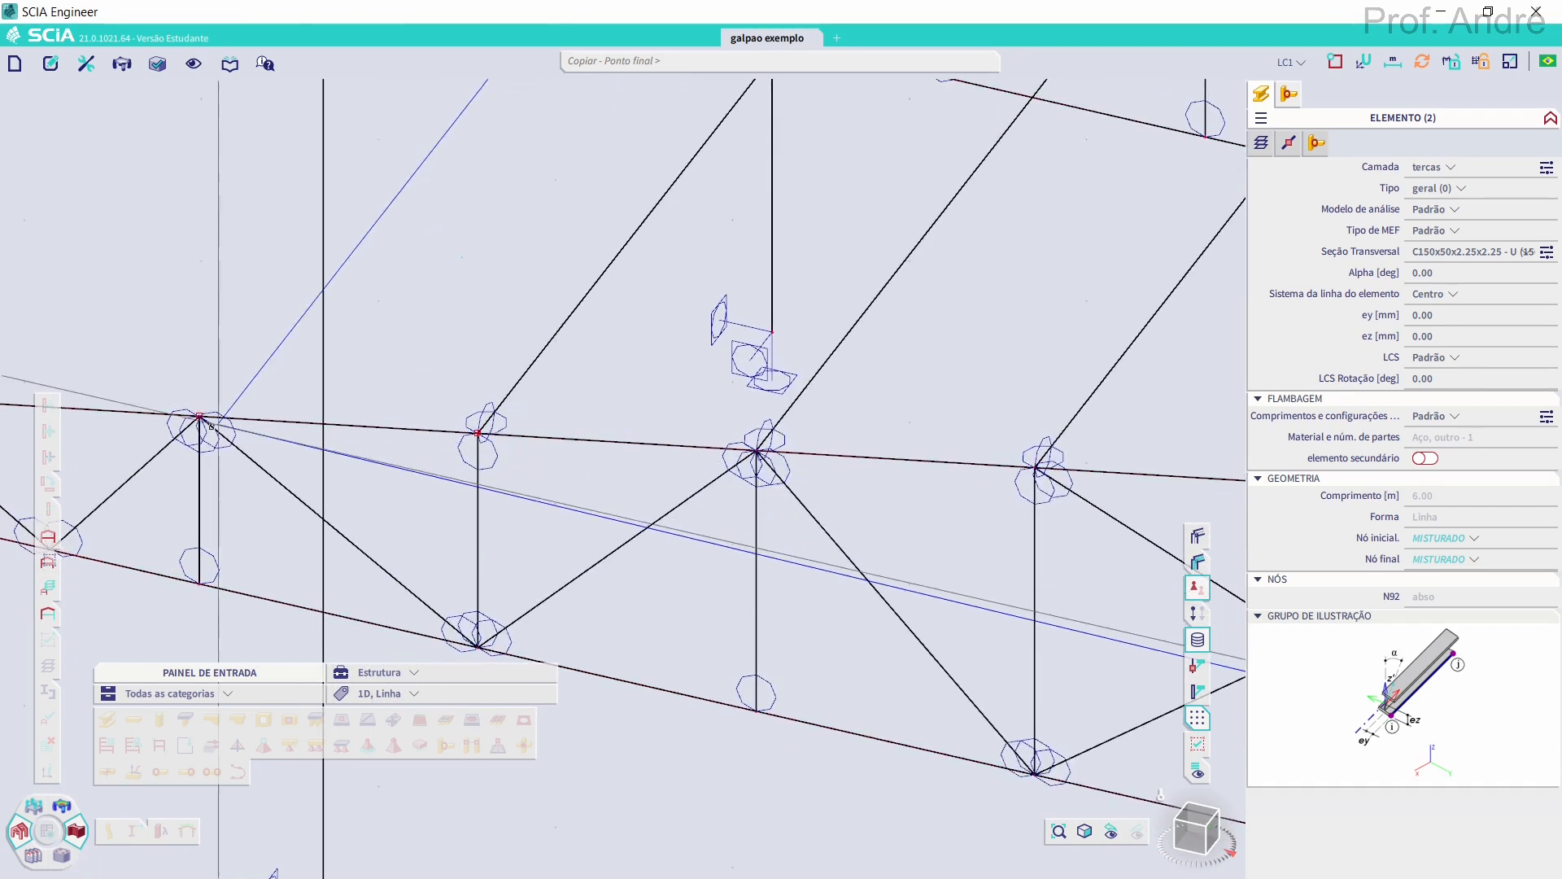
{"action": "left_click", "coordinate": [217, 379]}
{"action": "middle_click_drag", "start_coordinate": [897, 419], "coordinate": [1136, 422]}
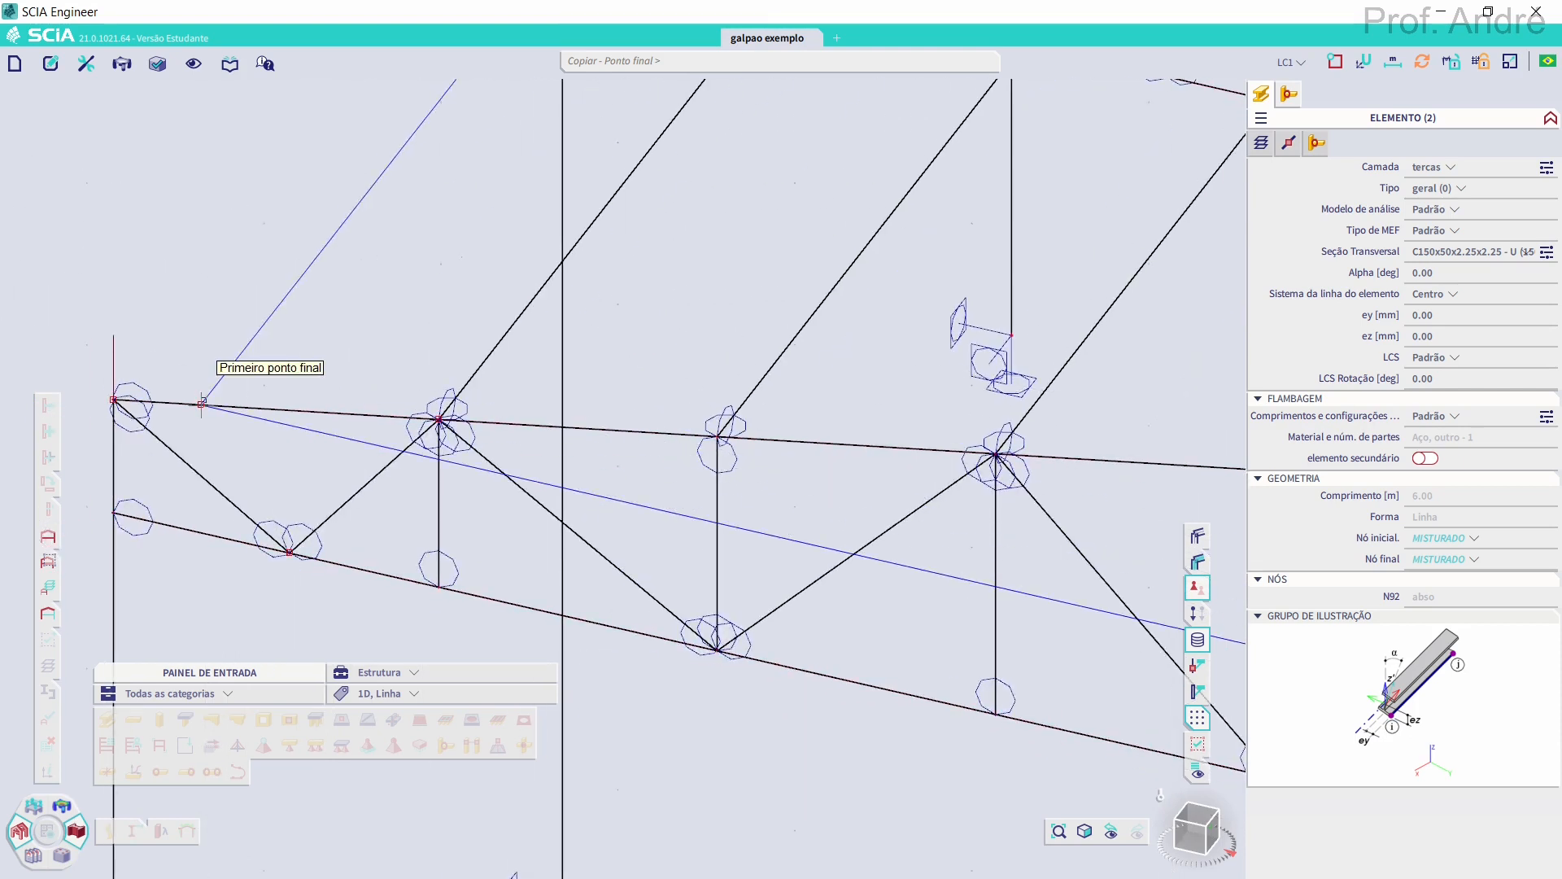
{"action": "left_click", "coordinate": [202, 402]}
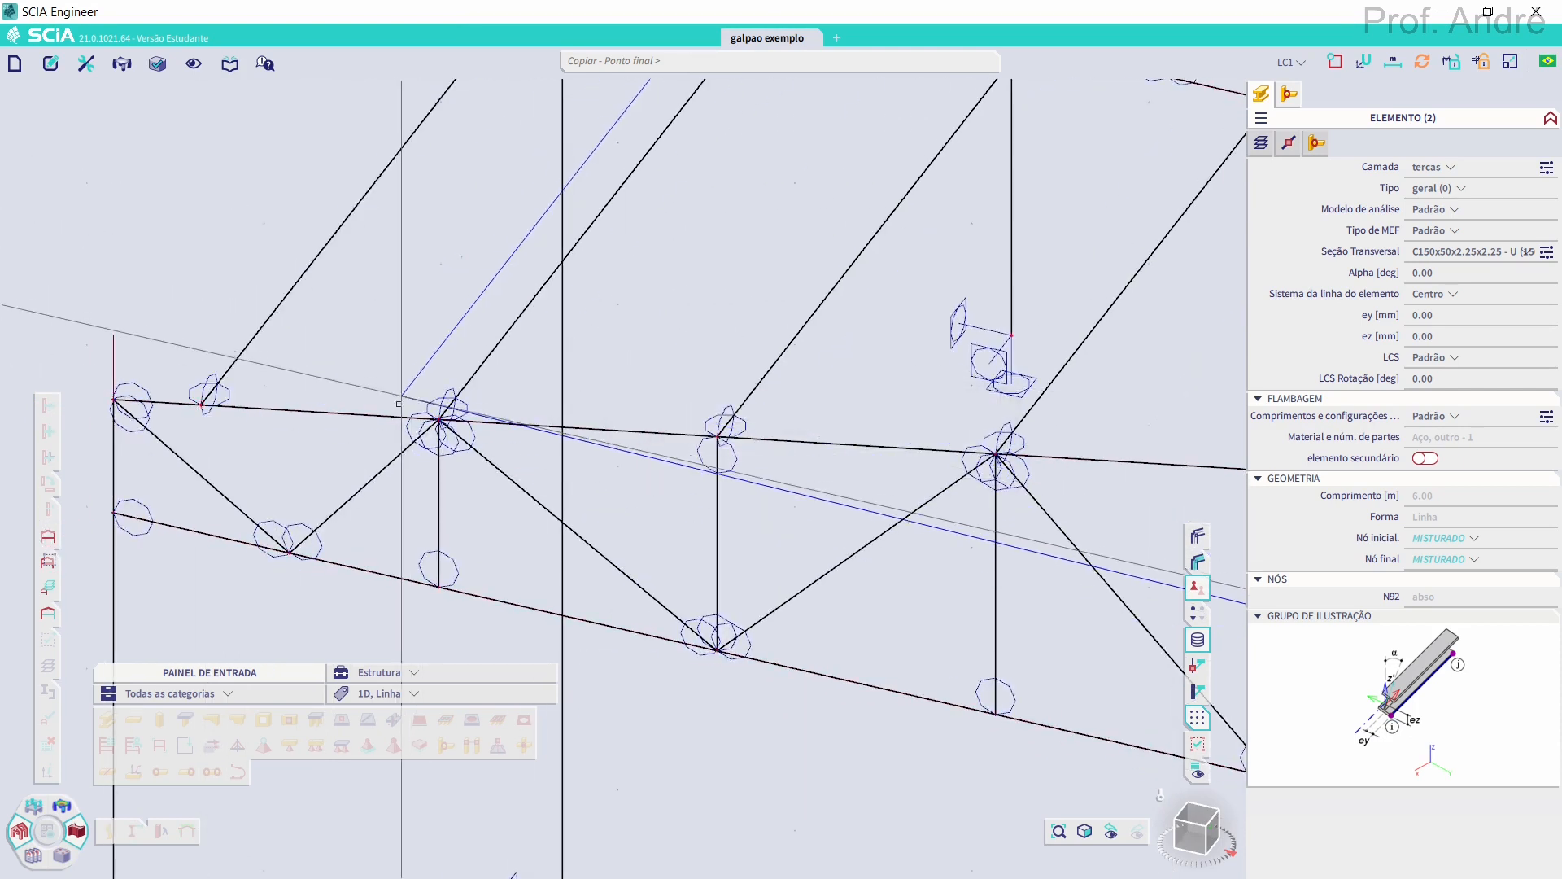
{"action": "key", "text": "Escape"}
Clear the selection, examine the whole warehouse with its purlins as shaded solids, and return to the line display
{"action": "scroll", "coordinate": [416, 426], "scroll_direction": "down", "scroll_amount": 3}
{"action": "scroll", "coordinate": [416, 426], "scroll_direction": "down", "scroll_amount": 4}
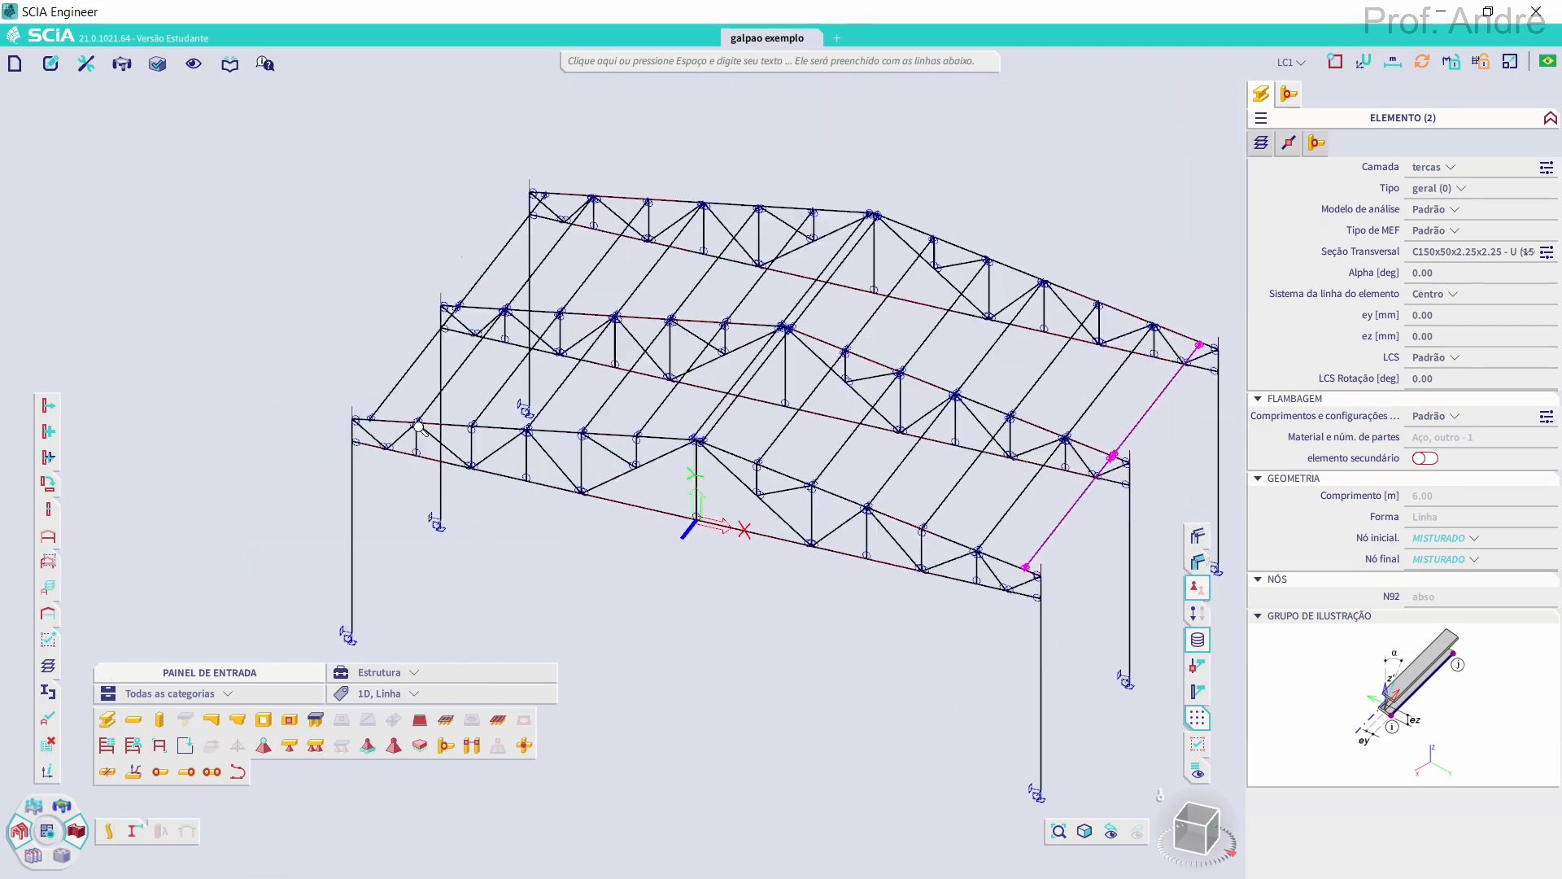
{"action": "middle_click_drag", "start_coordinate": [837, 621], "coordinate": [775, 611]}
{"action": "key", "text": "Escape"}
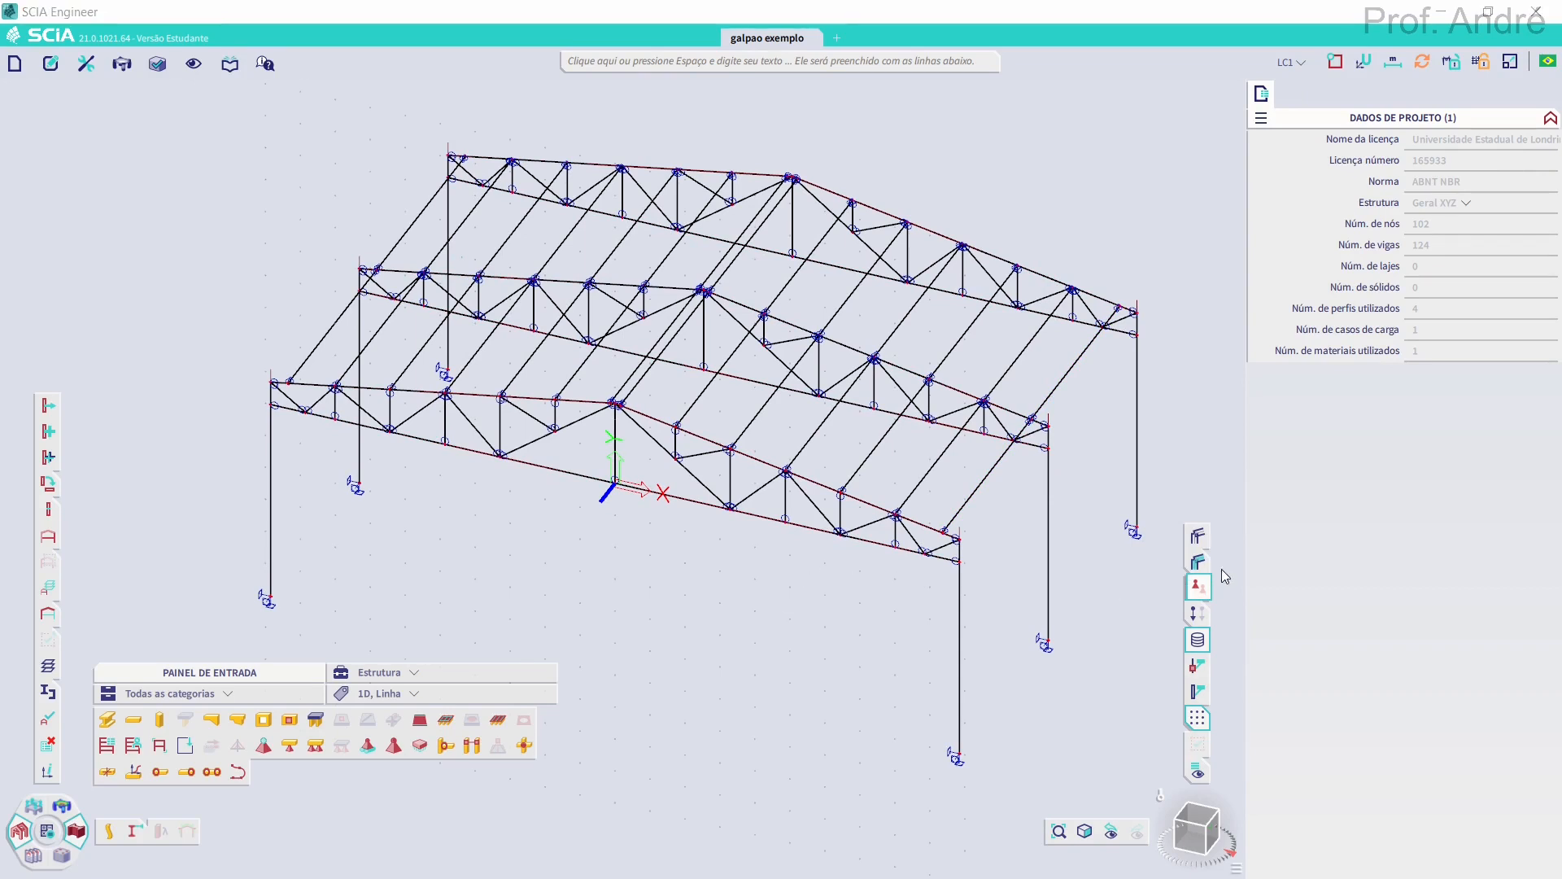
{"action": "left_click", "coordinate": [1201, 537]}
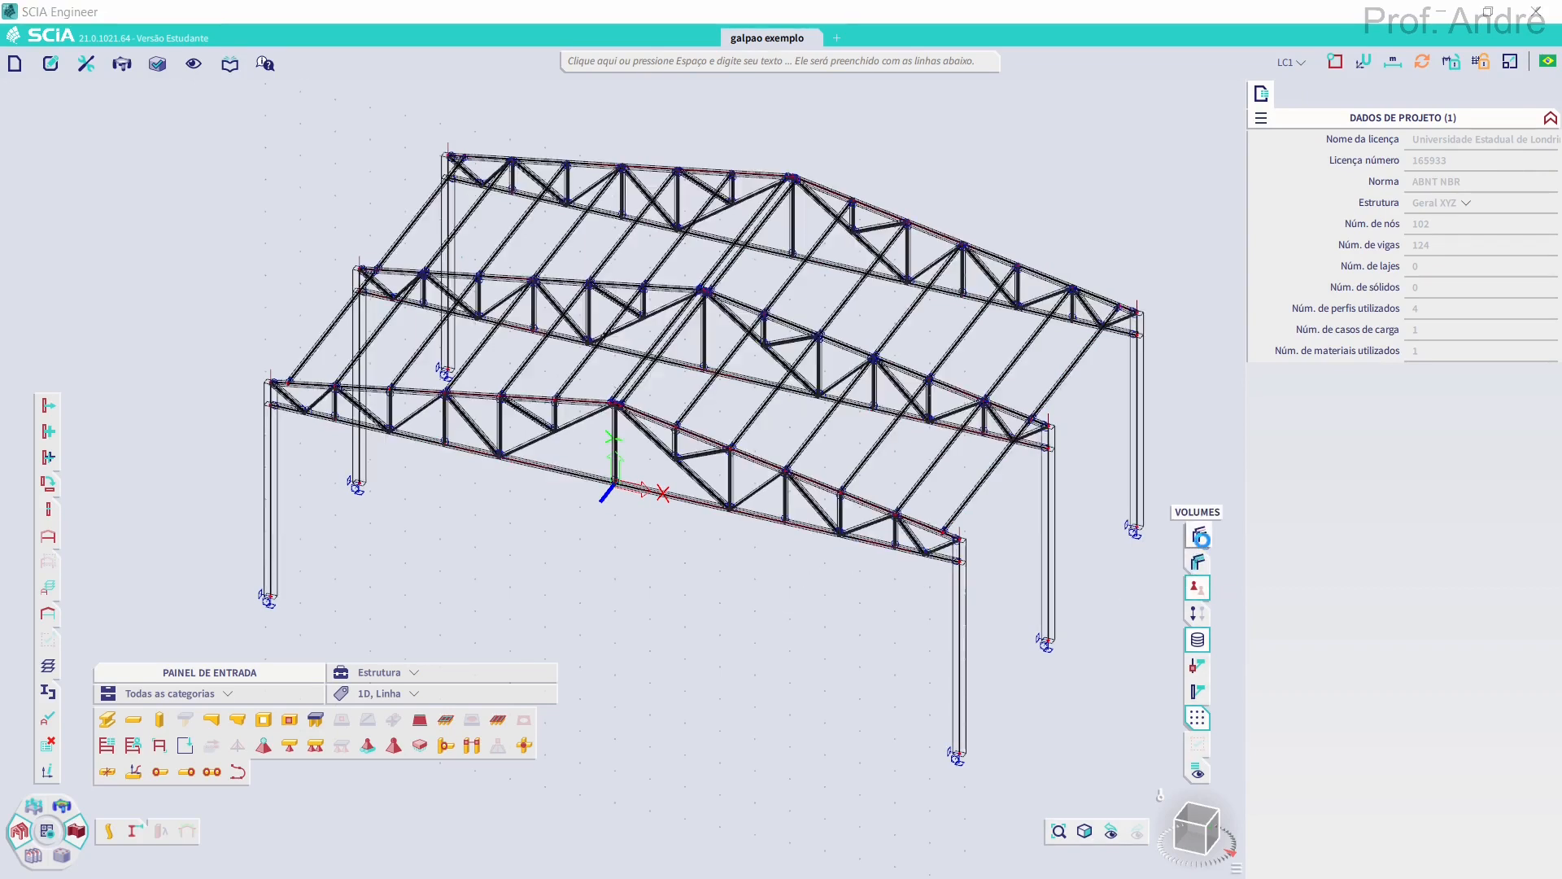
{"action": "left_click", "coordinate": [1204, 563]}
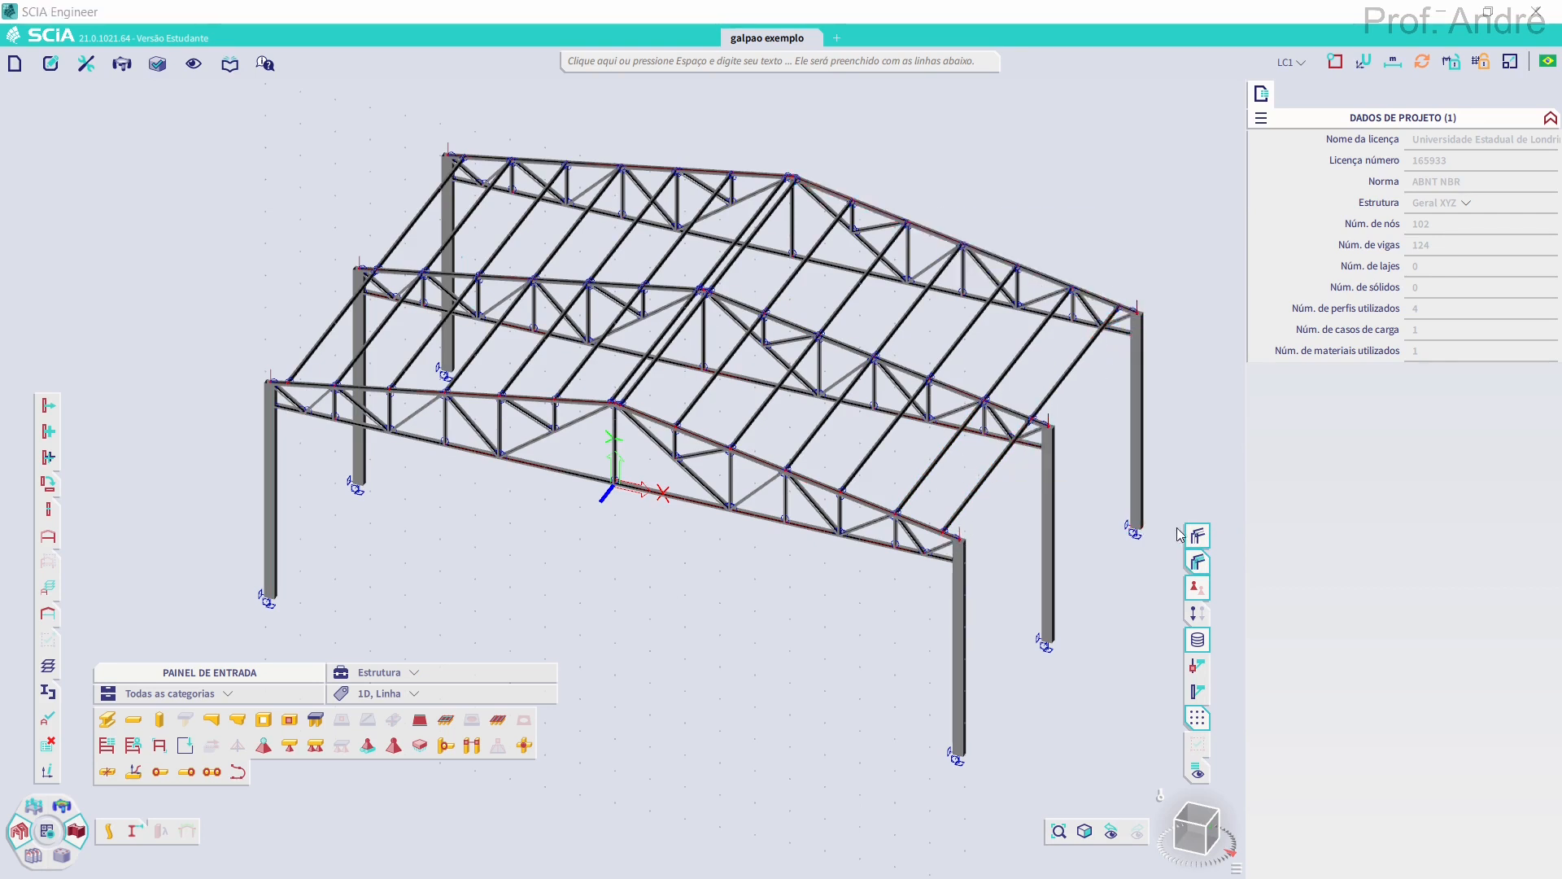
{"action": "left_click", "coordinate": [1199, 561]}
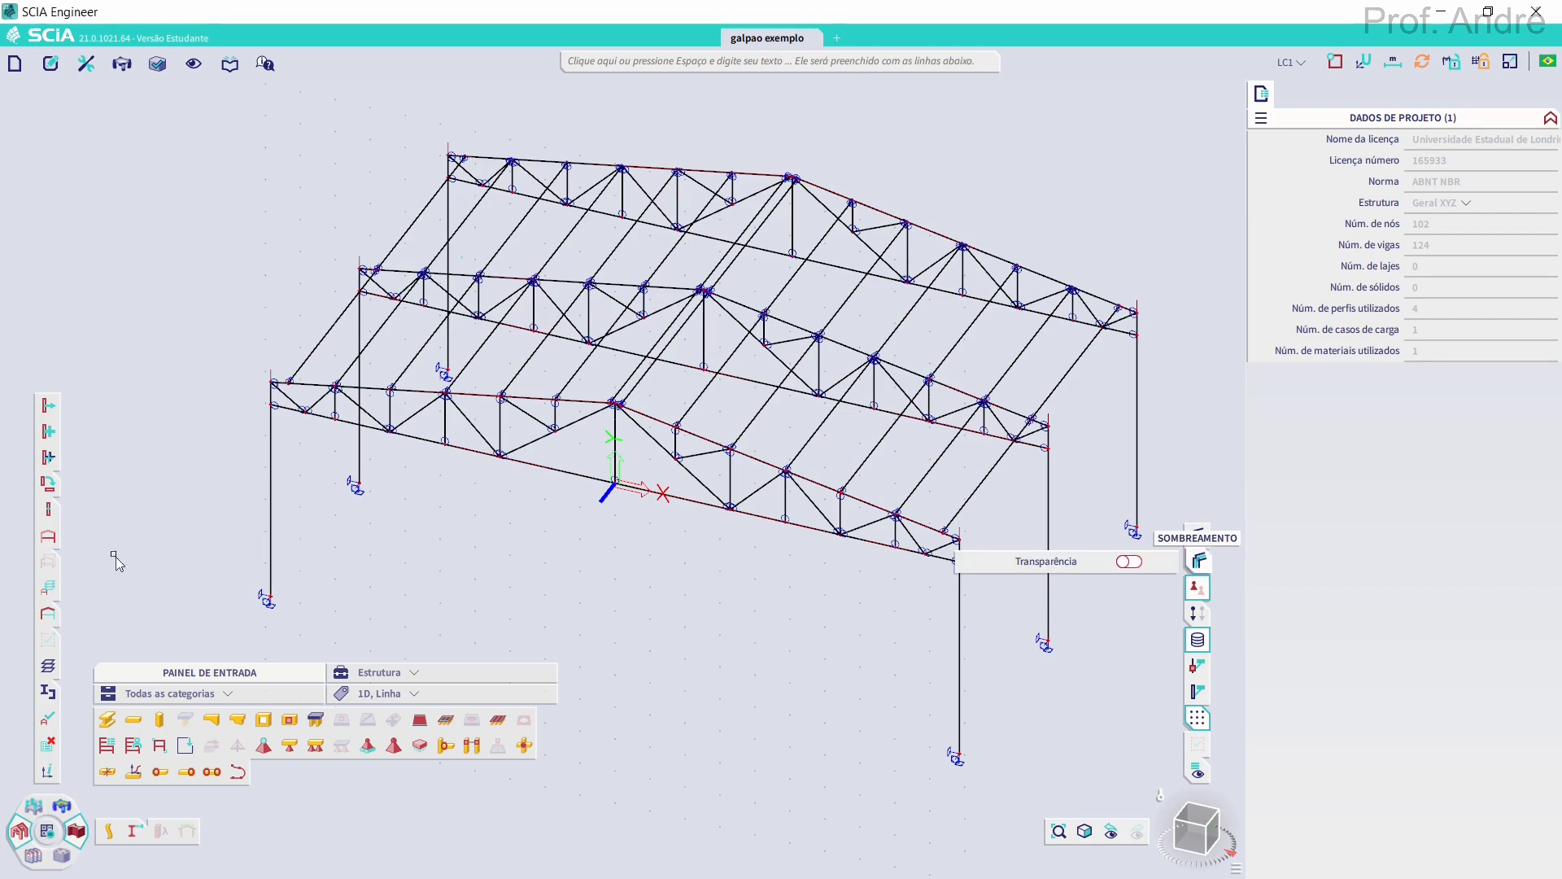
Create two new layers named portico 2 and portico 3 in the layer manager
{"action": "left_click", "coordinate": [50, 667]}
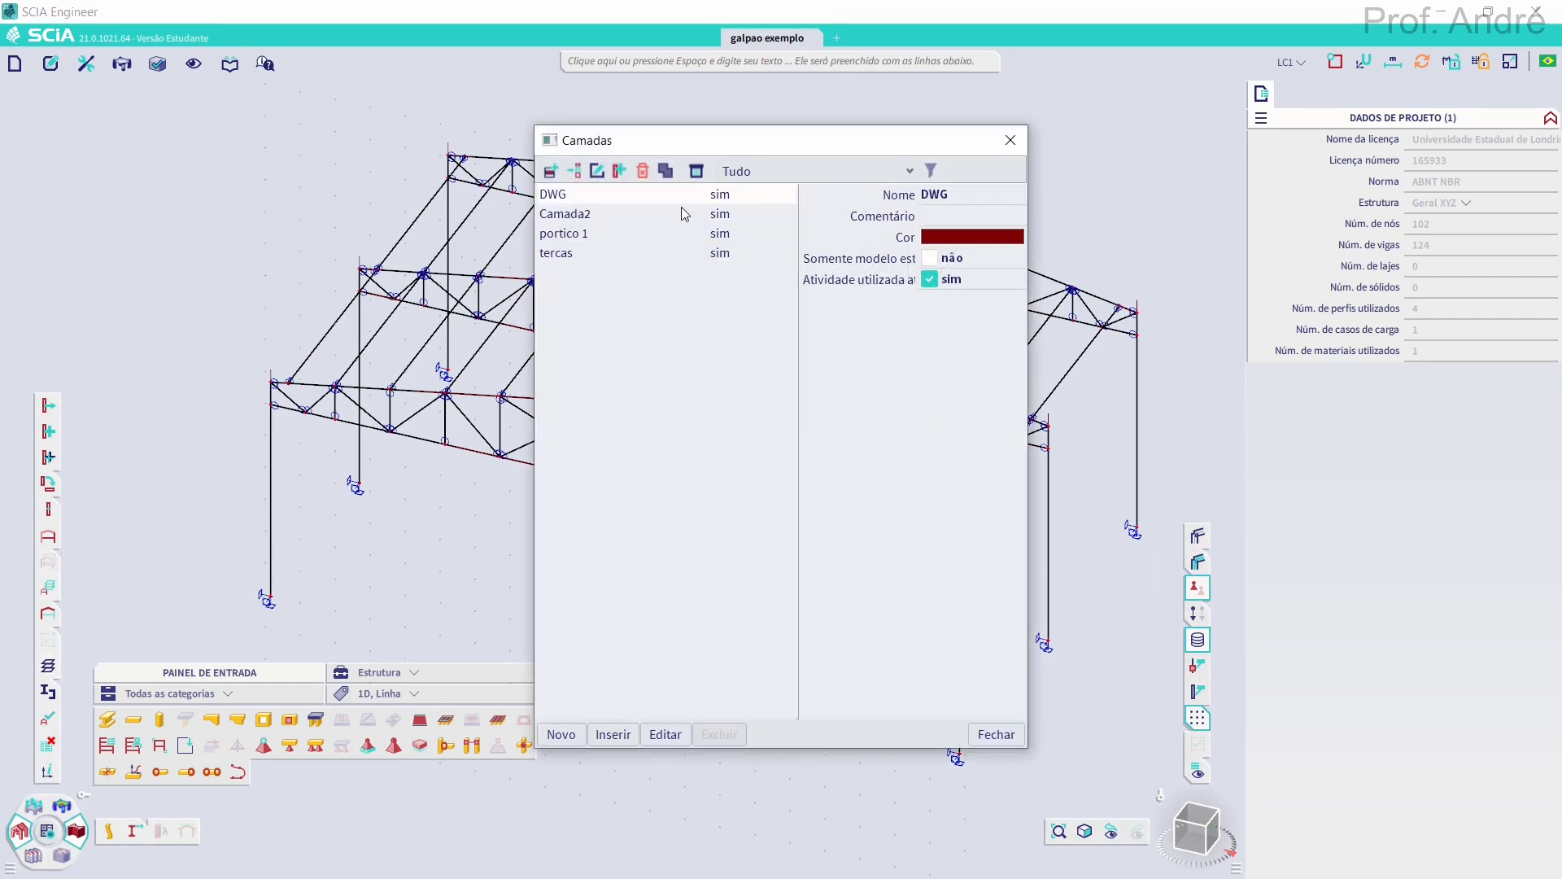
{"action": "left_click", "coordinate": [550, 170]}
{"action": "left_click", "coordinate": [982, 192]}
{"action": "type", "text": "p"}
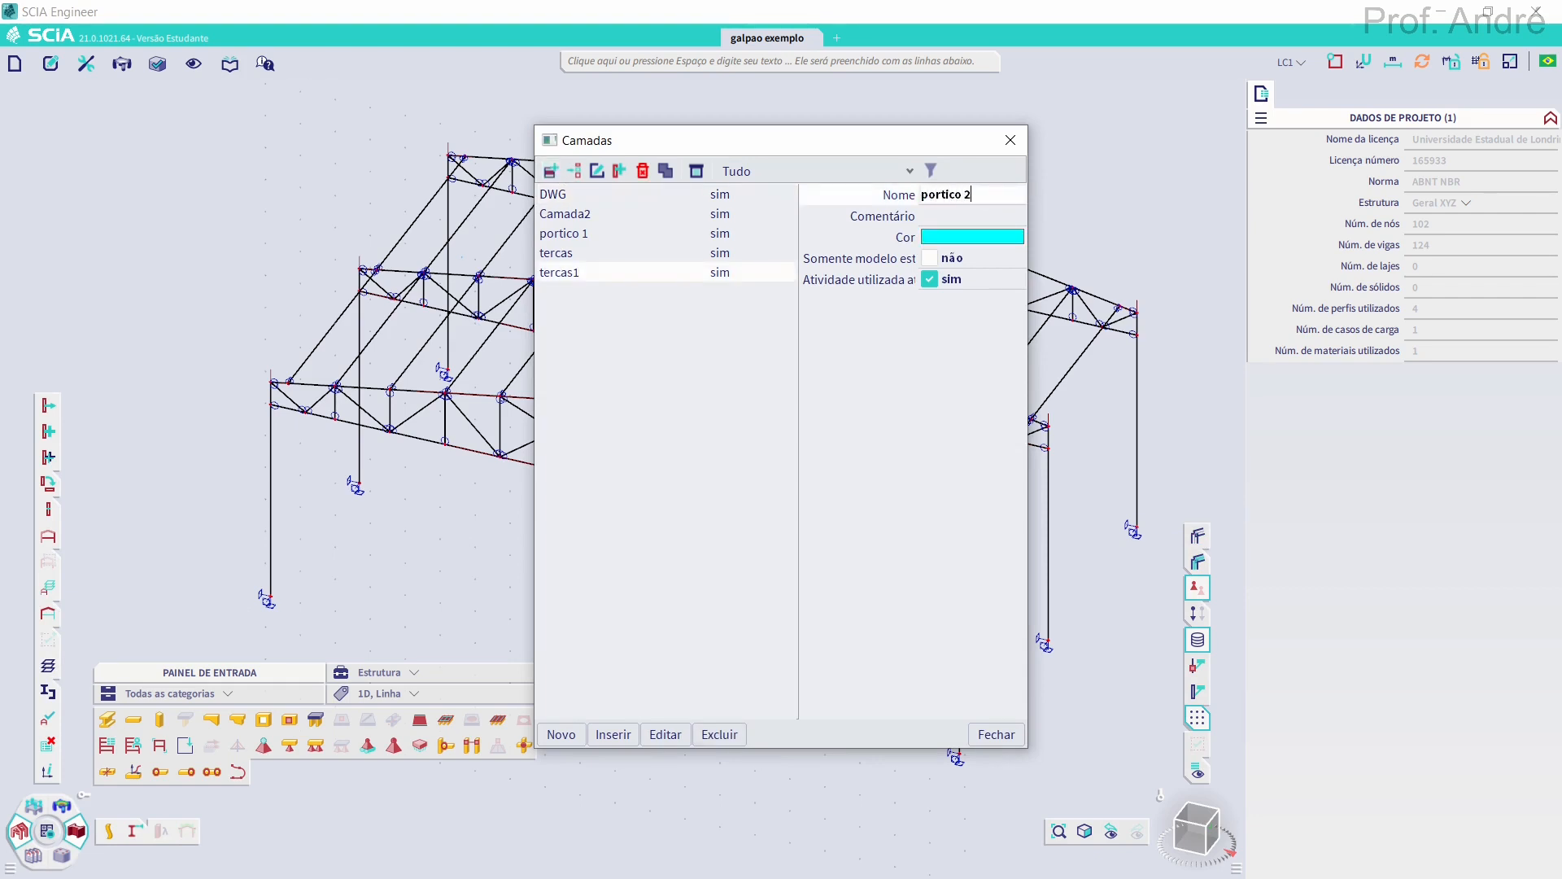
{"action": "type", "text": "ortico 2"}
{"action": "key", "text": "Return"}
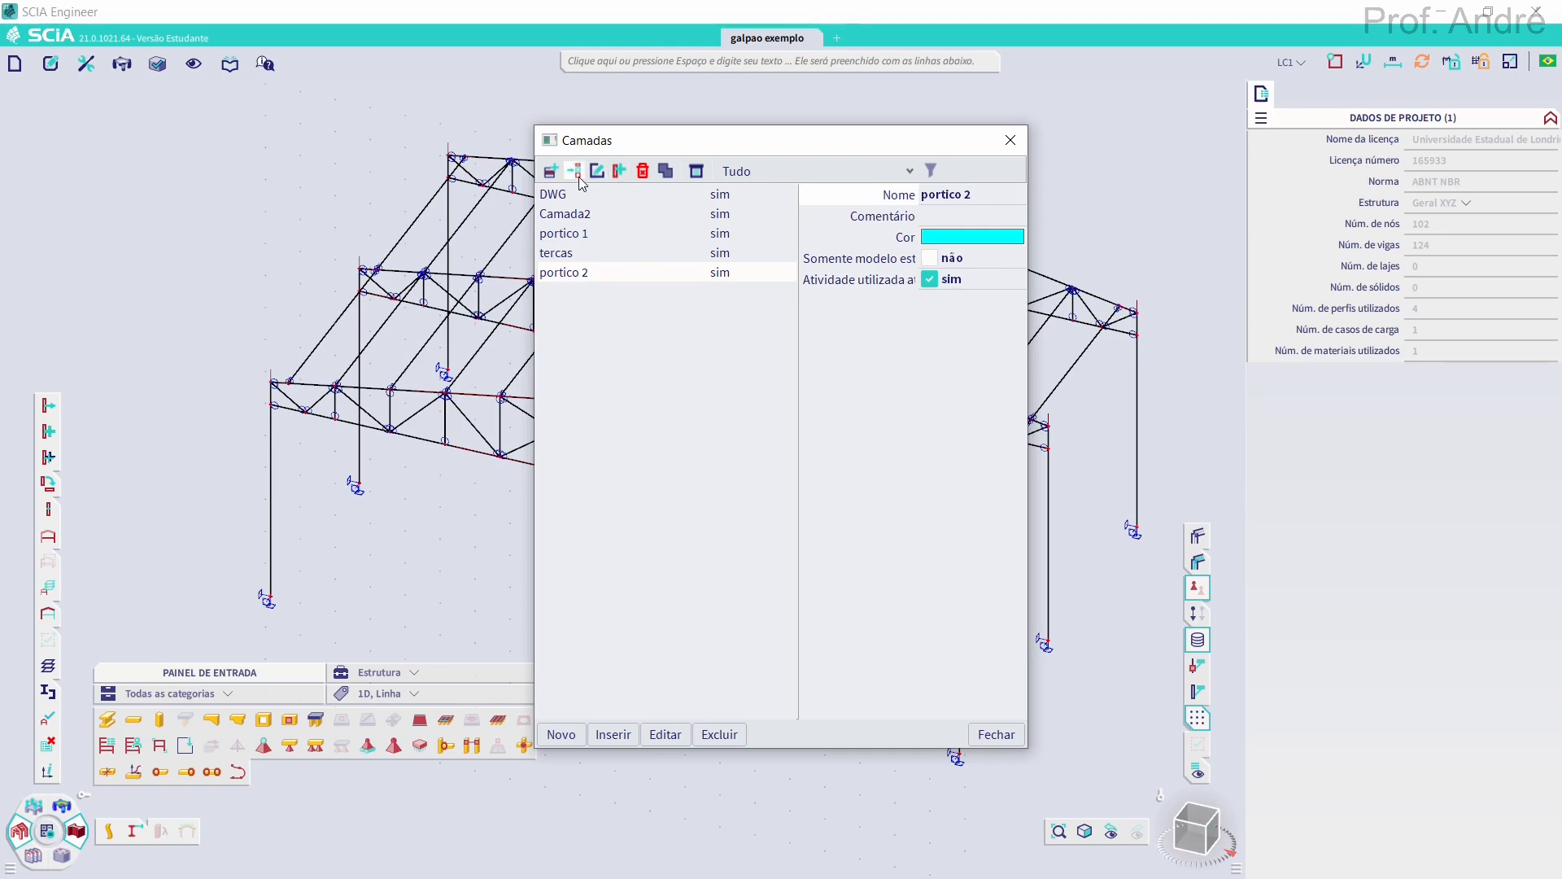
{"action": "left_click", "coordinate": [551, 171]}
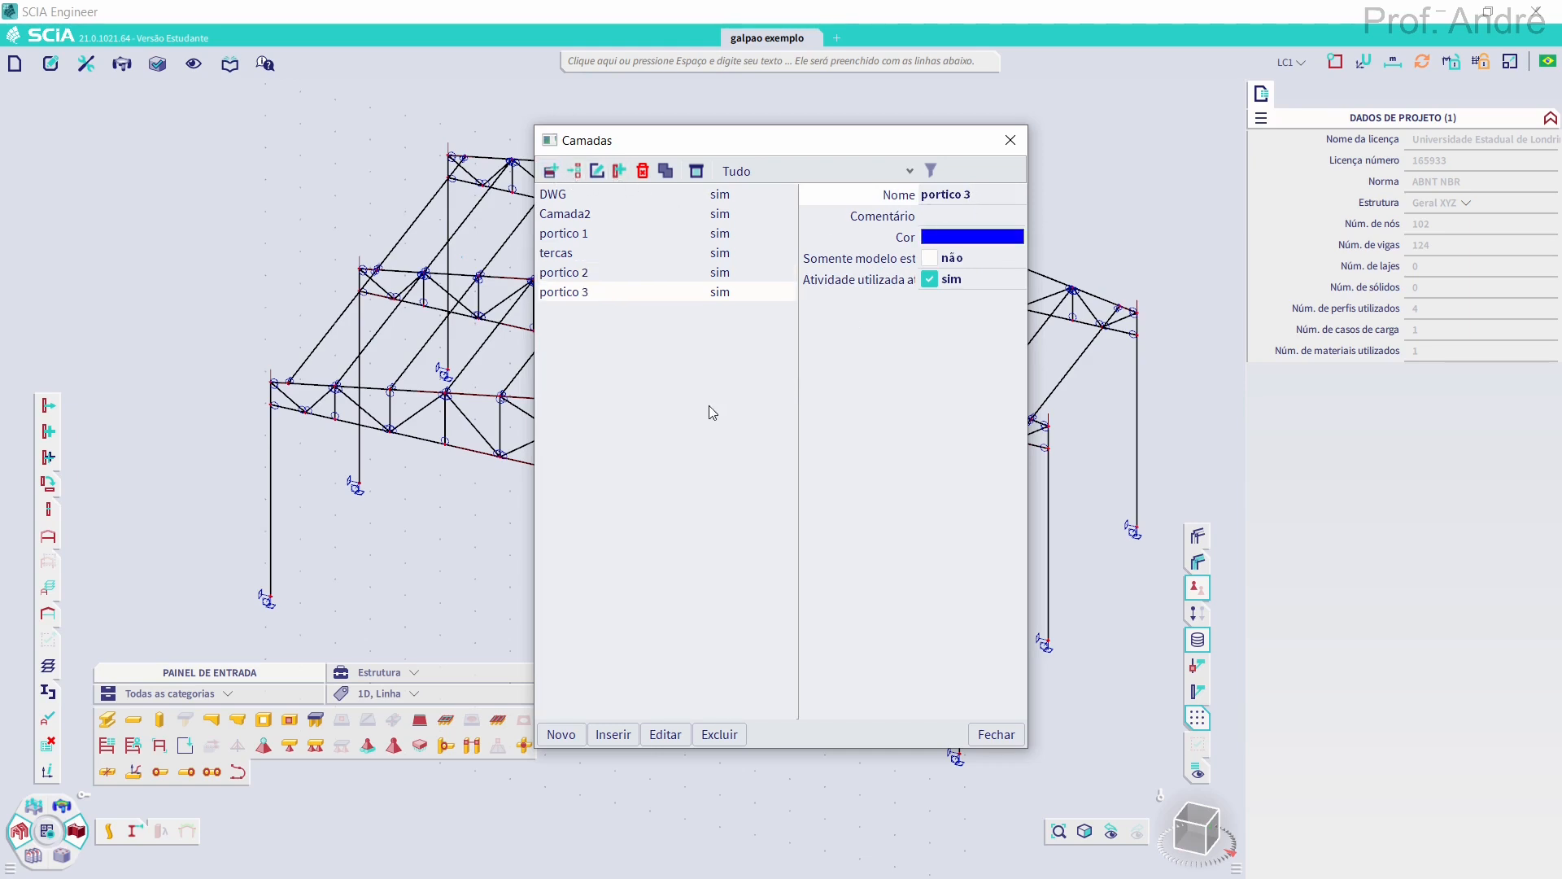
{"action": "left_click", "coordinate": [996, 734]}
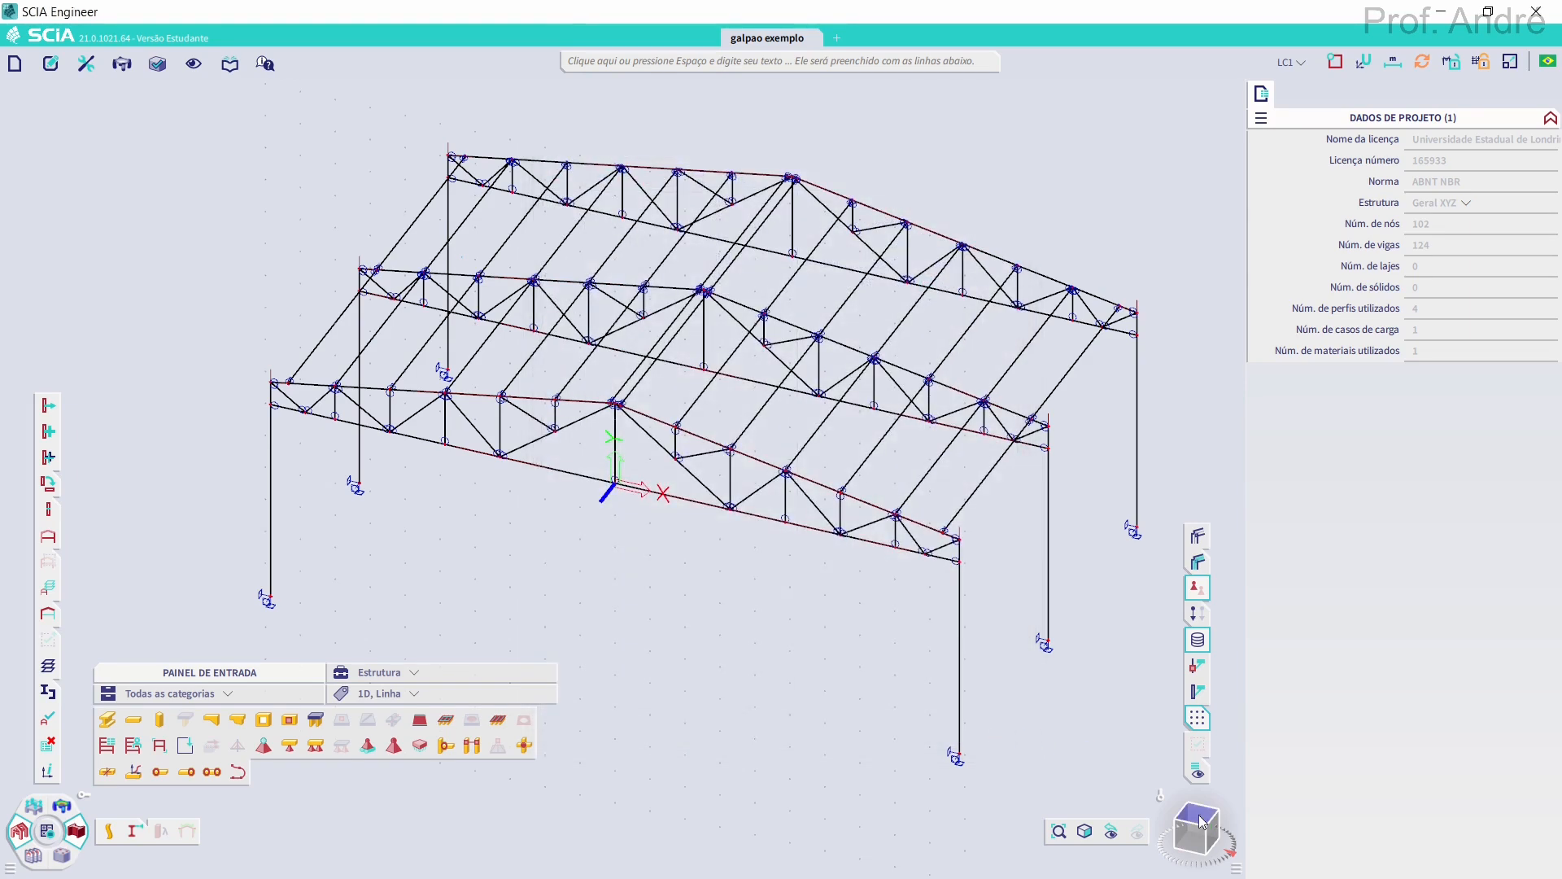
Show the whole structure in top view
{"action": "left_click", "coordinate": [1202, 822]}
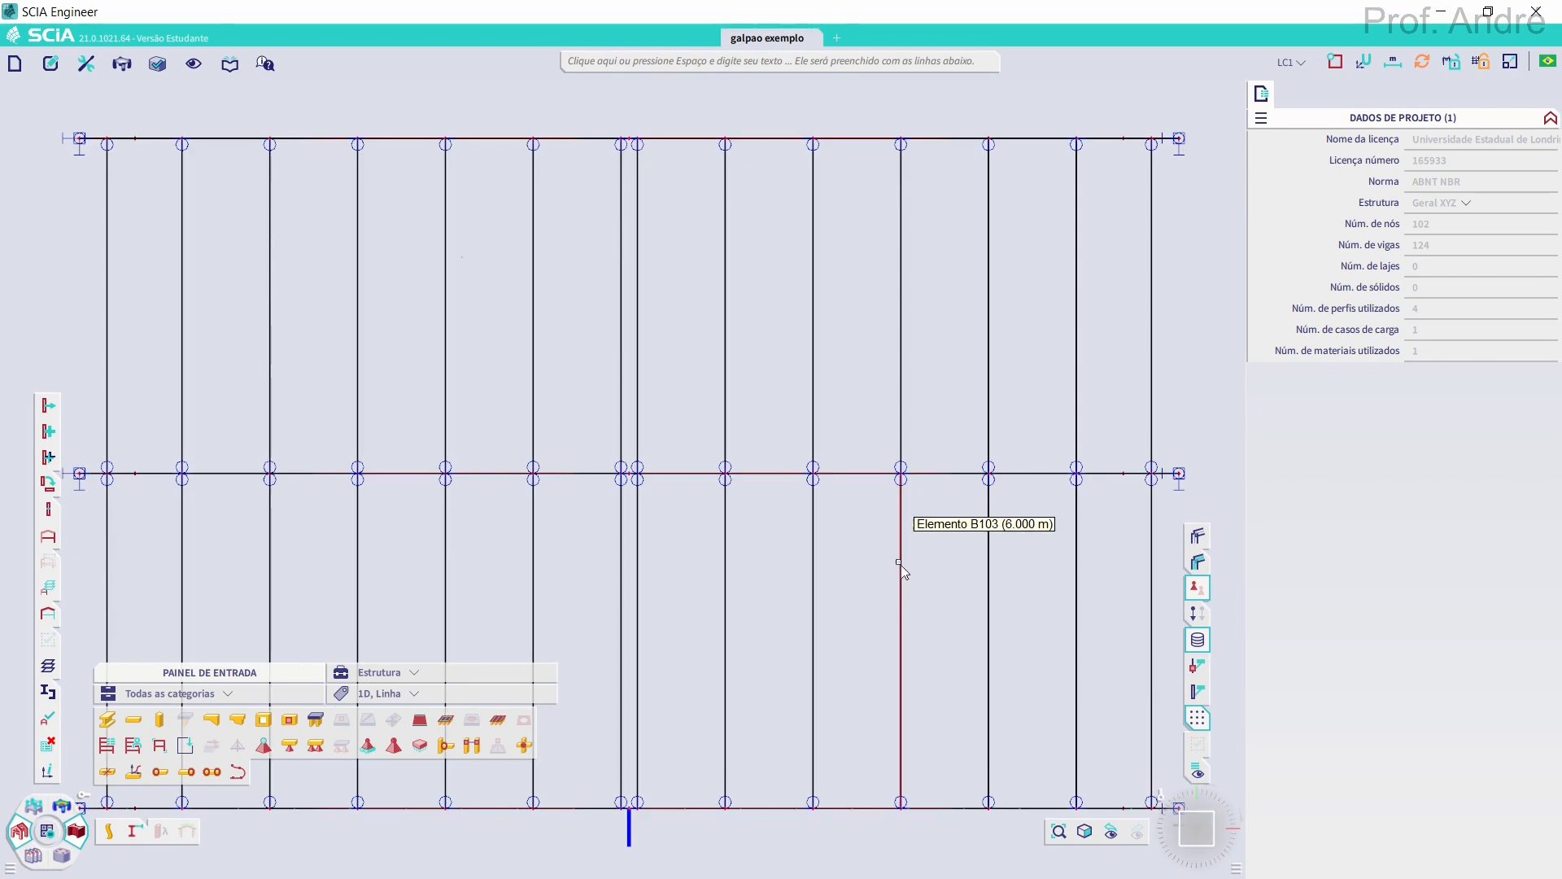
{"action": "middle_click_drag", "start_coordinate": [871, 589], "coordinate": [858, 397]}
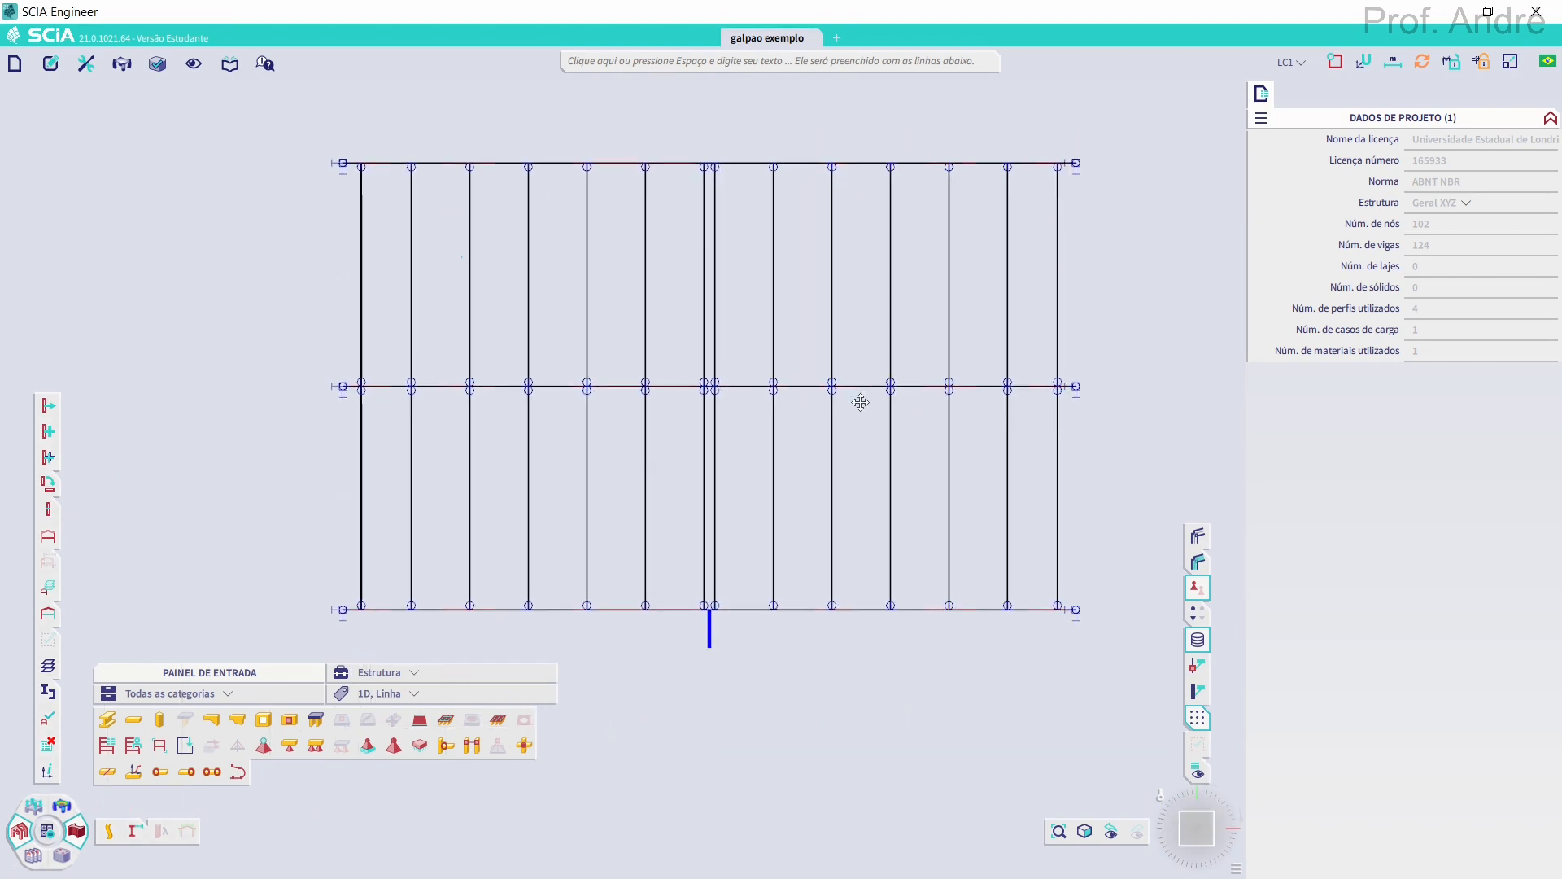
{"action": "left_click_drag", "start_coordinate": [271, 323], "coordinate": [1112, 459]}
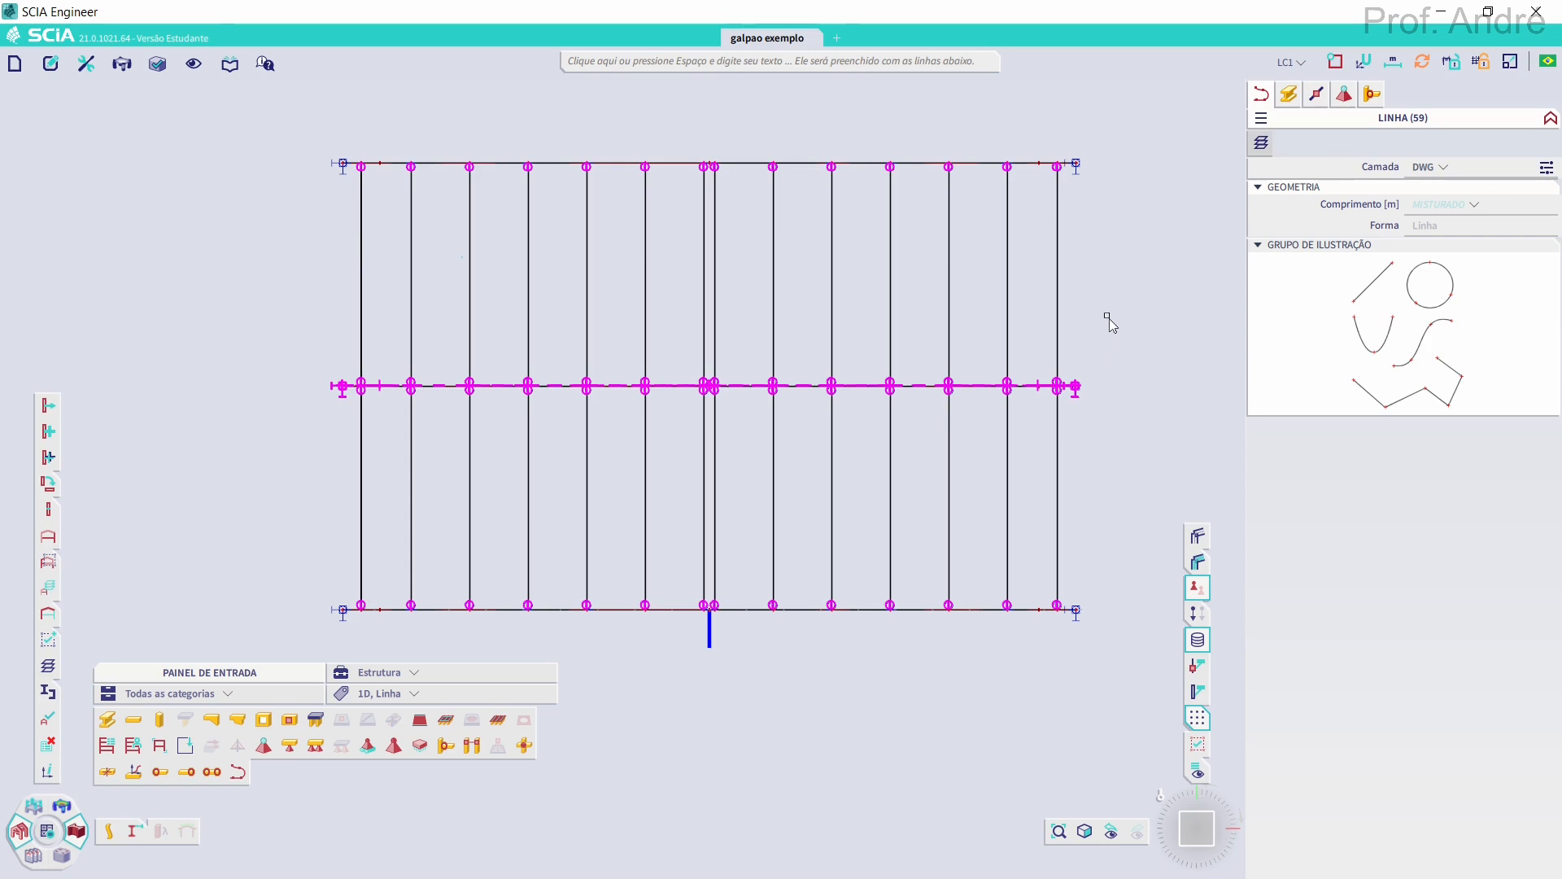
{"action": "left_click_drag", "start_coordinate": [1105, 320], "coordinate": [334, 237]}
{"action": "key", "text": "Escape"}
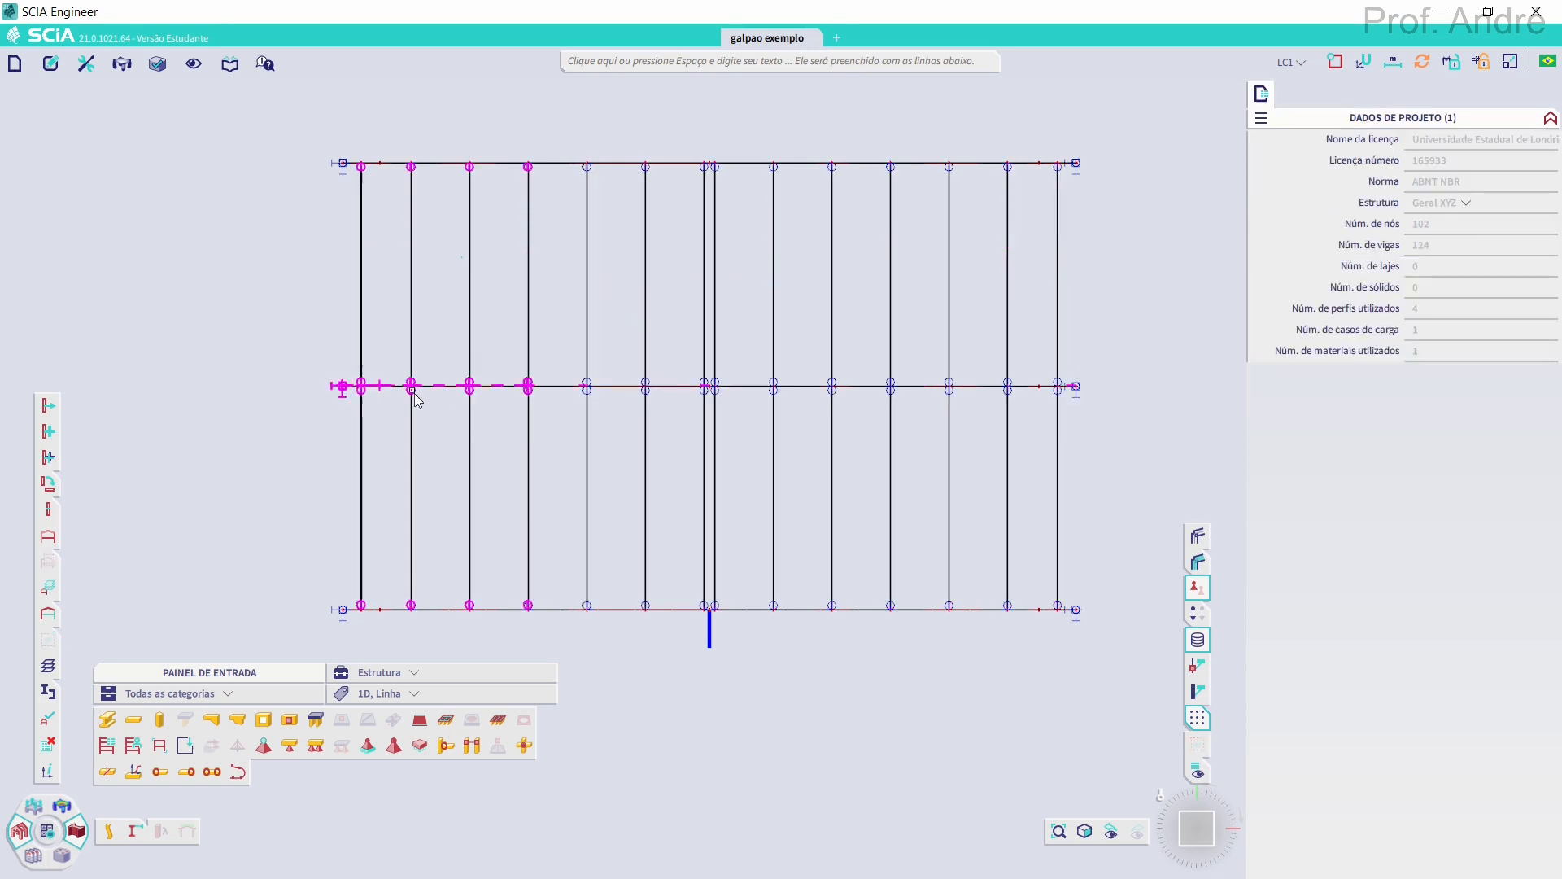
Hide the tercas layer so that only the frames remain displayed in the plan
{"action": "left_click", "coordinate": [49, 590]}
{"action": "left_click", "coordinate": [929, 281]}
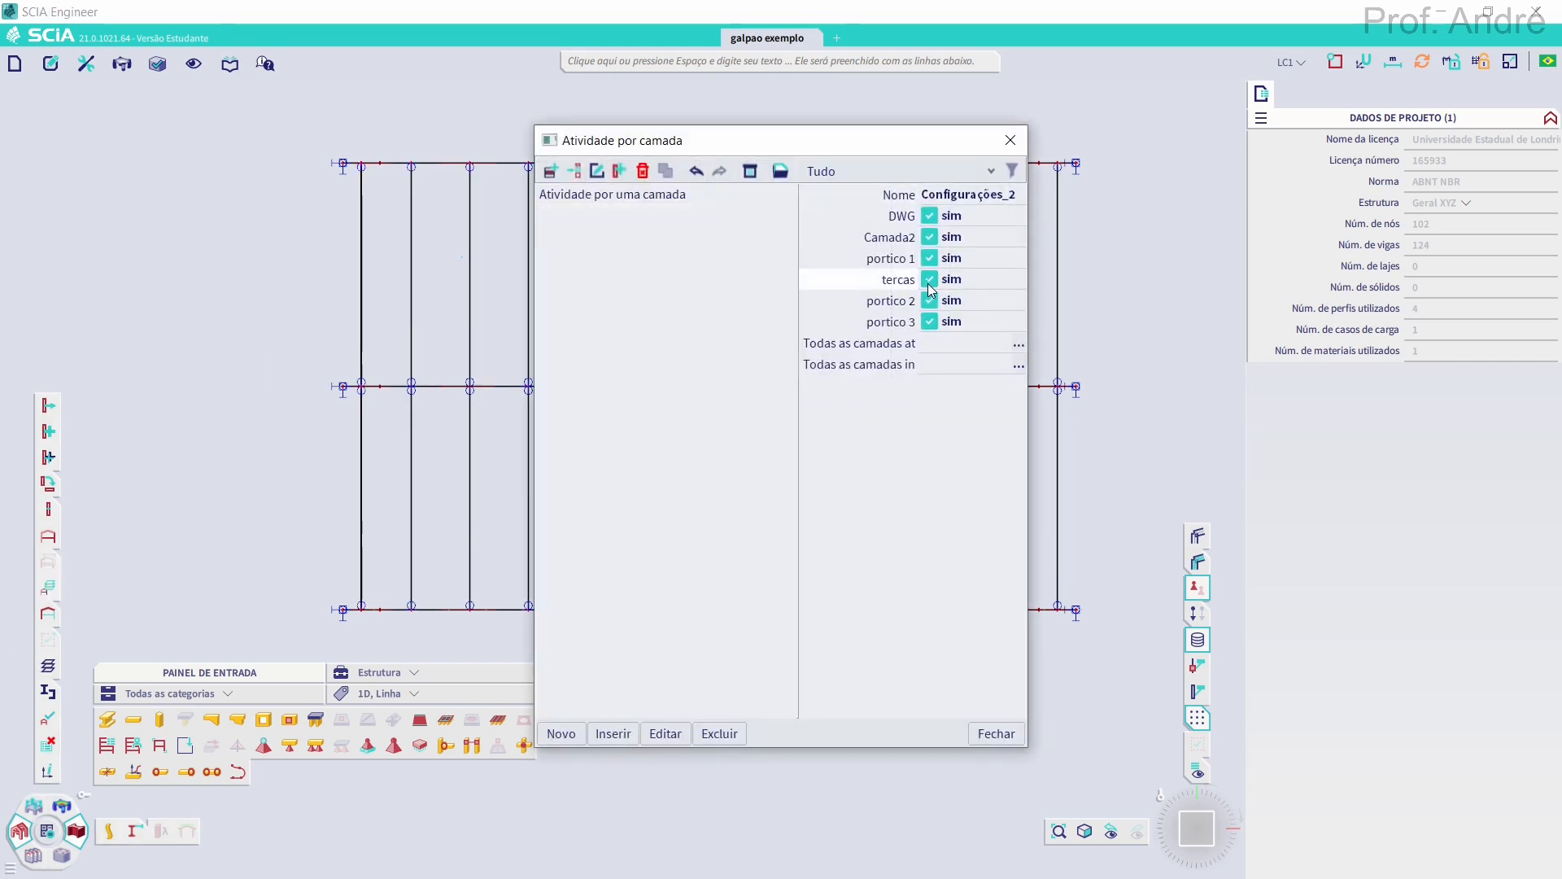
{"action": "left_click", "coordinate": [995, 733]}
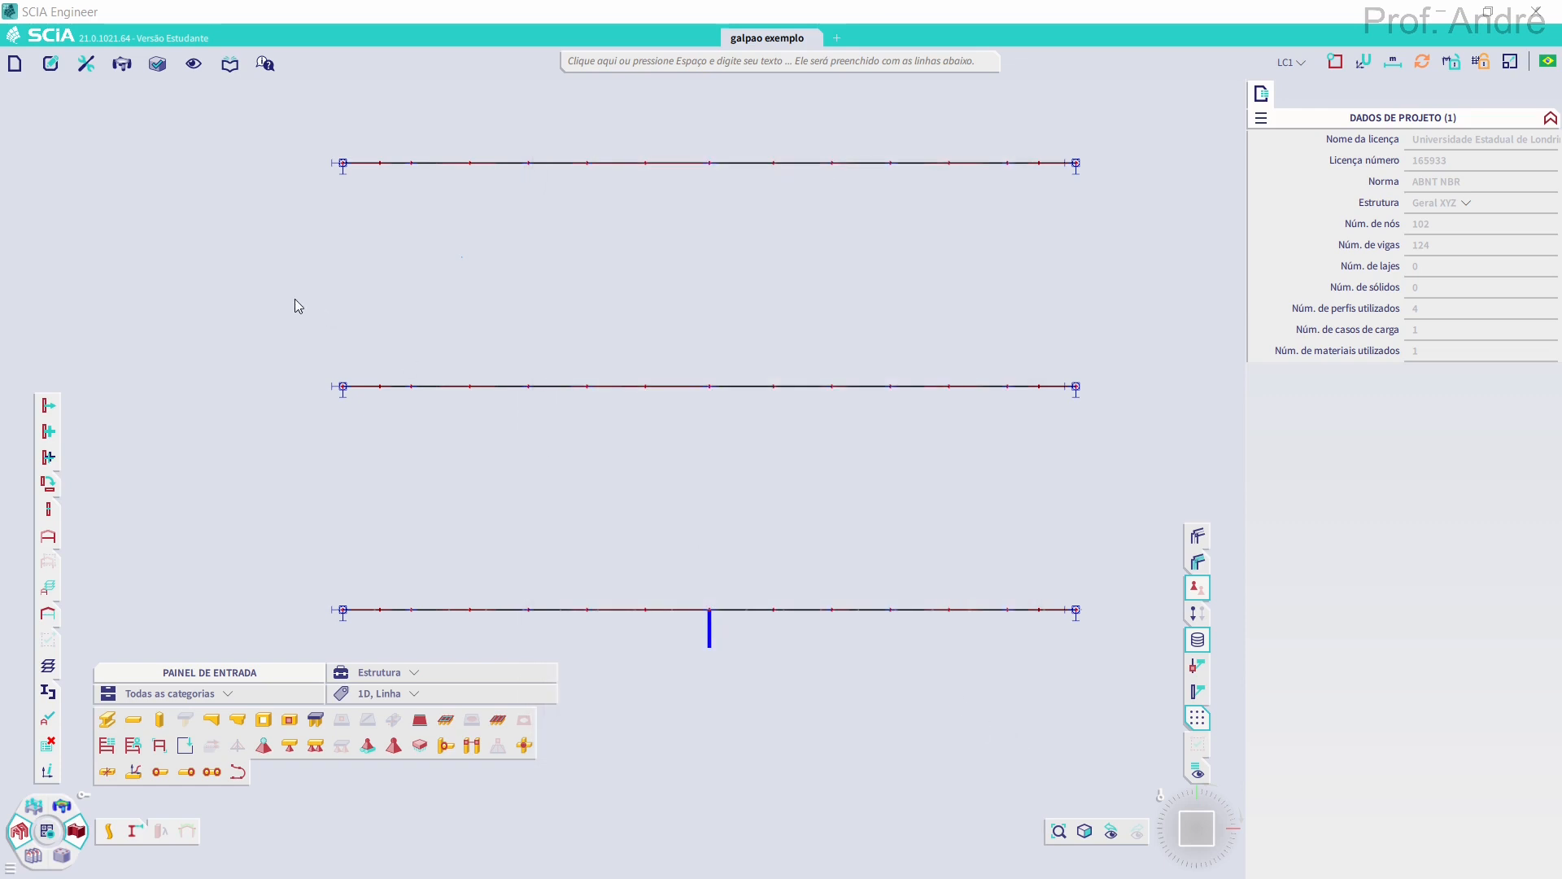
Assign all structural members of the middle frame to the portico 2 layer
{"action": "left_click_drag", "start_coordinate": [230, 341], "coordinate": [1119, 462]}
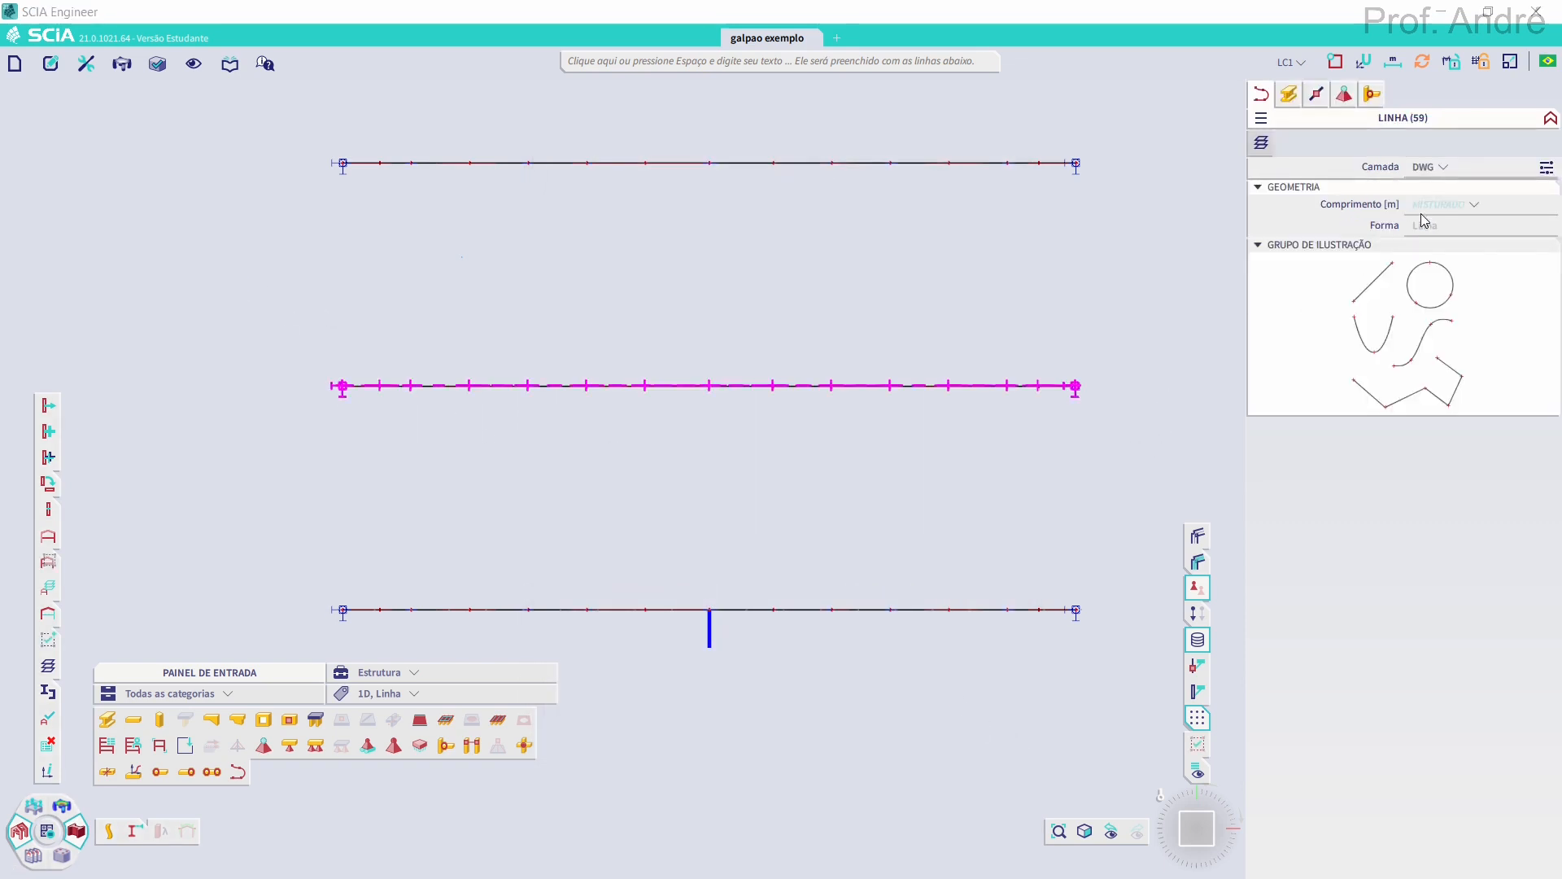
{"action": "left_click", "coordinate": [1289, 96]}
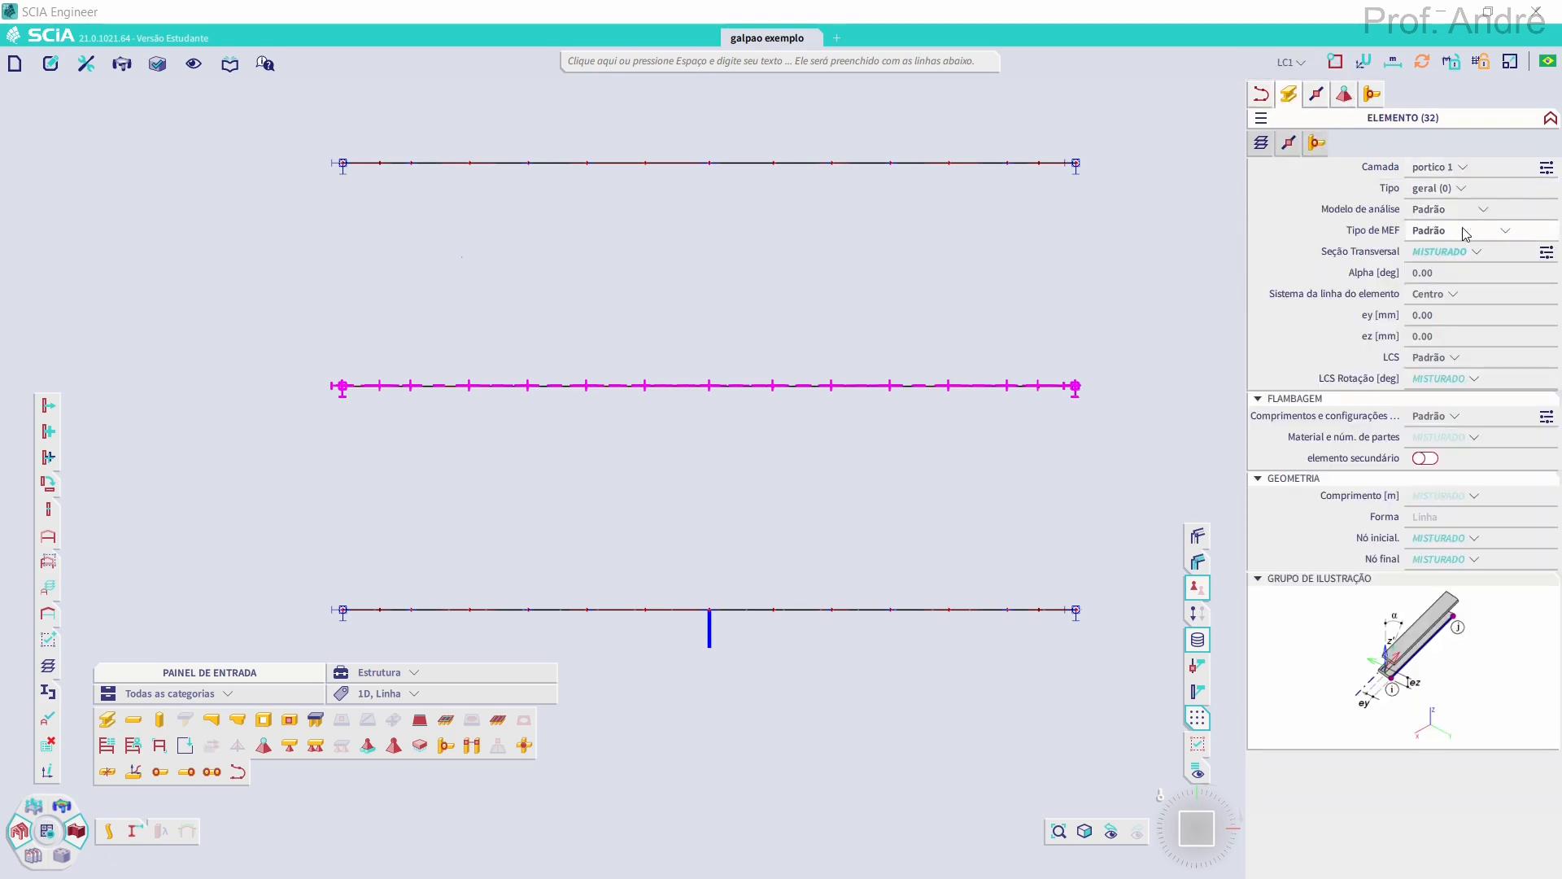
{"action": "left_click", "coordinate": [1452, 167]}
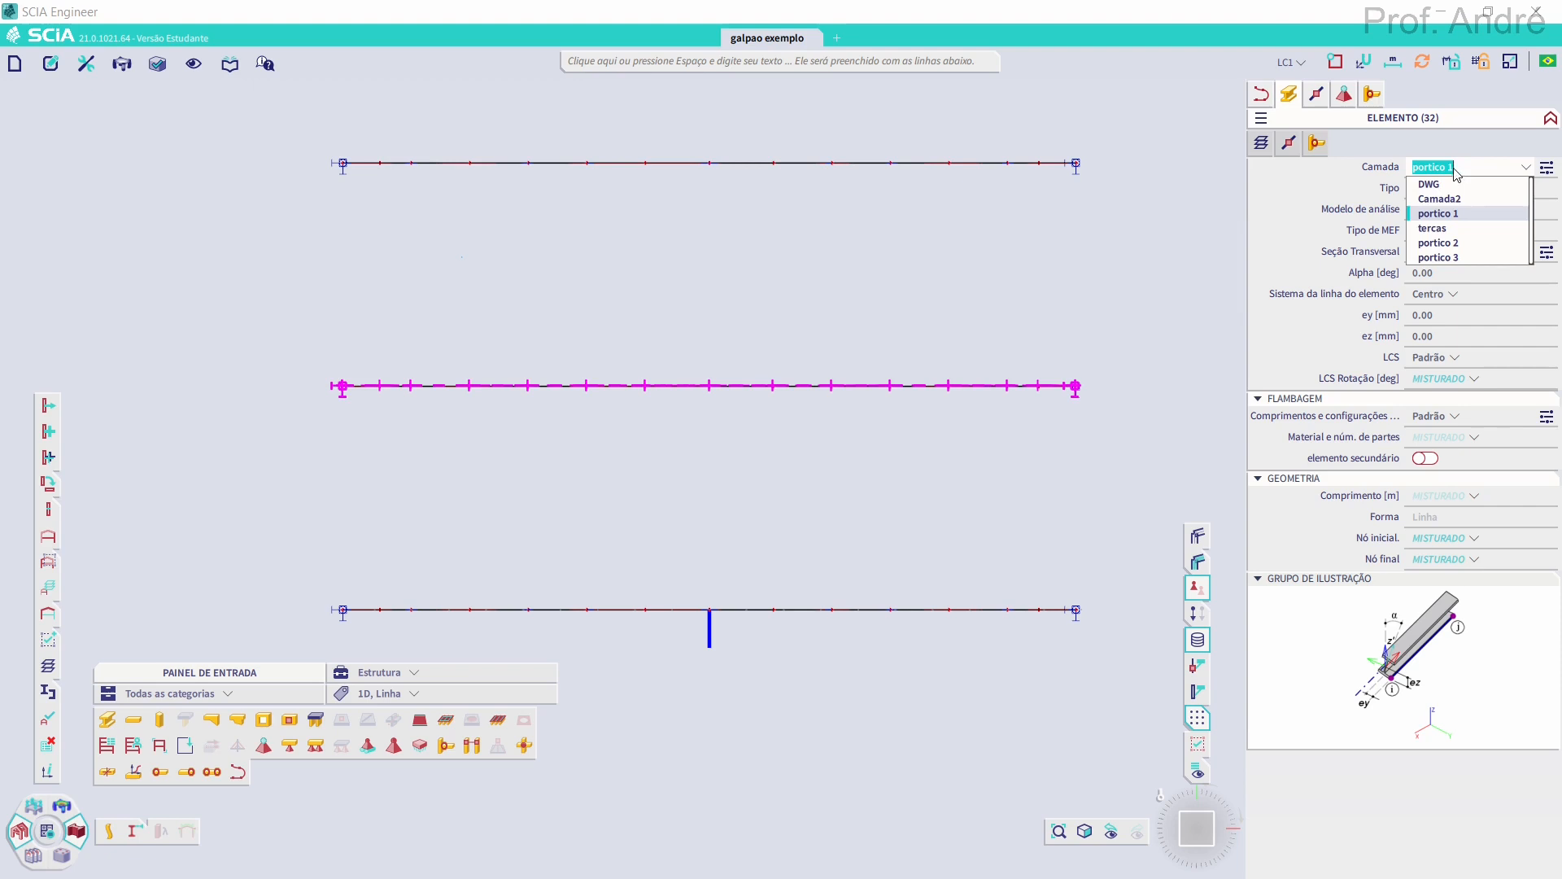
{"action": "left_click", "coordinate": [1463, 244]}
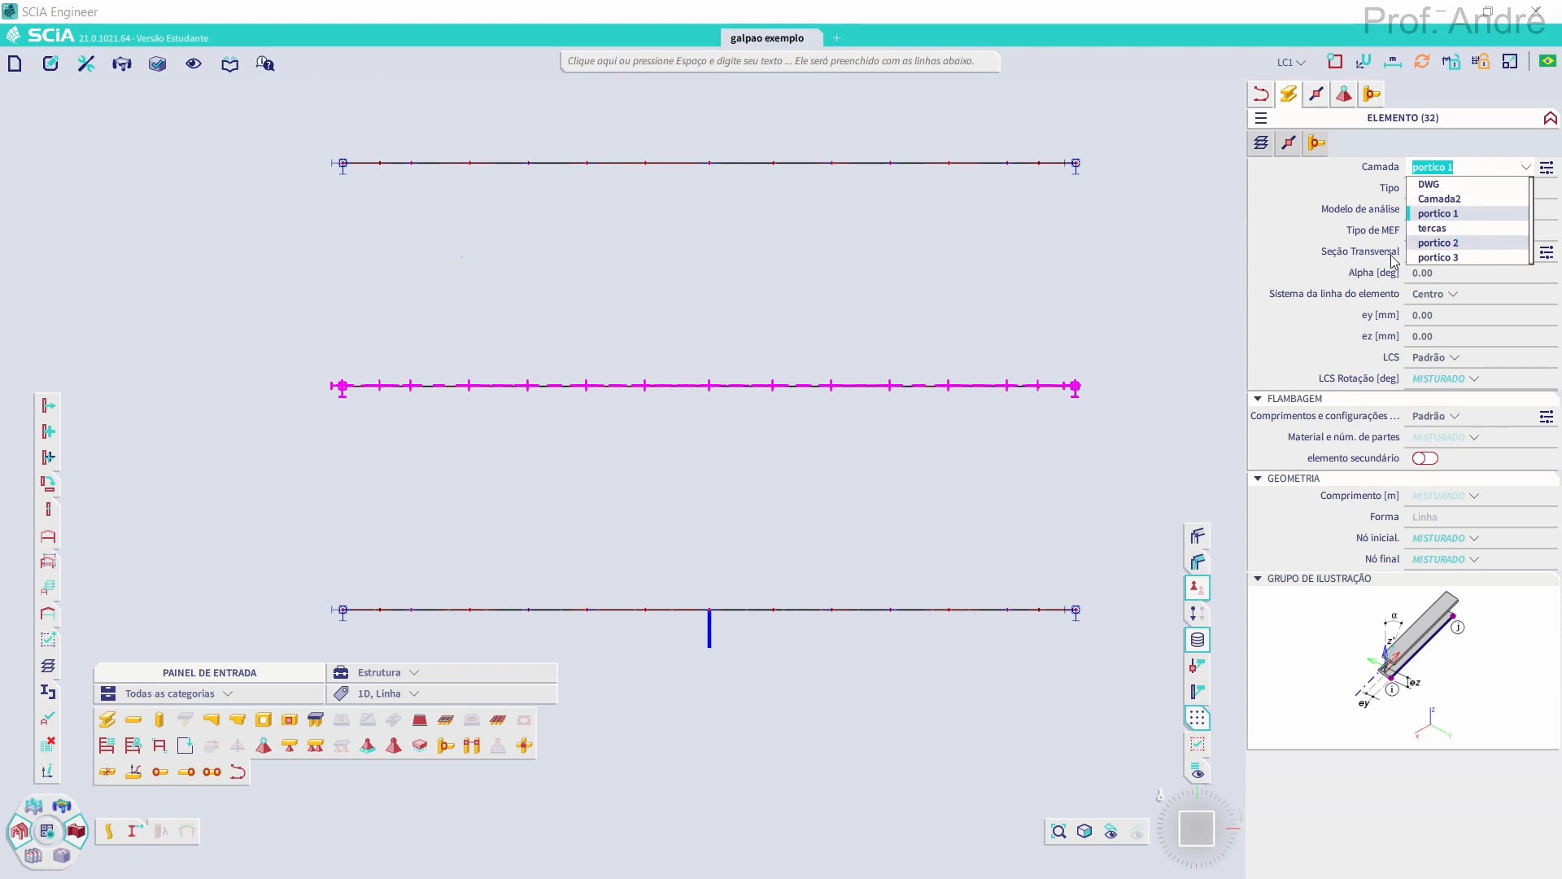
{"action": "key", "text": "Escape"}
Assign all structural members of the rearmost frame to the portico 3 layer and return to the 3D view
{"action": "left_click_drag", "start_coordinate": [265, 131], "coordinate": [1172, 254]}
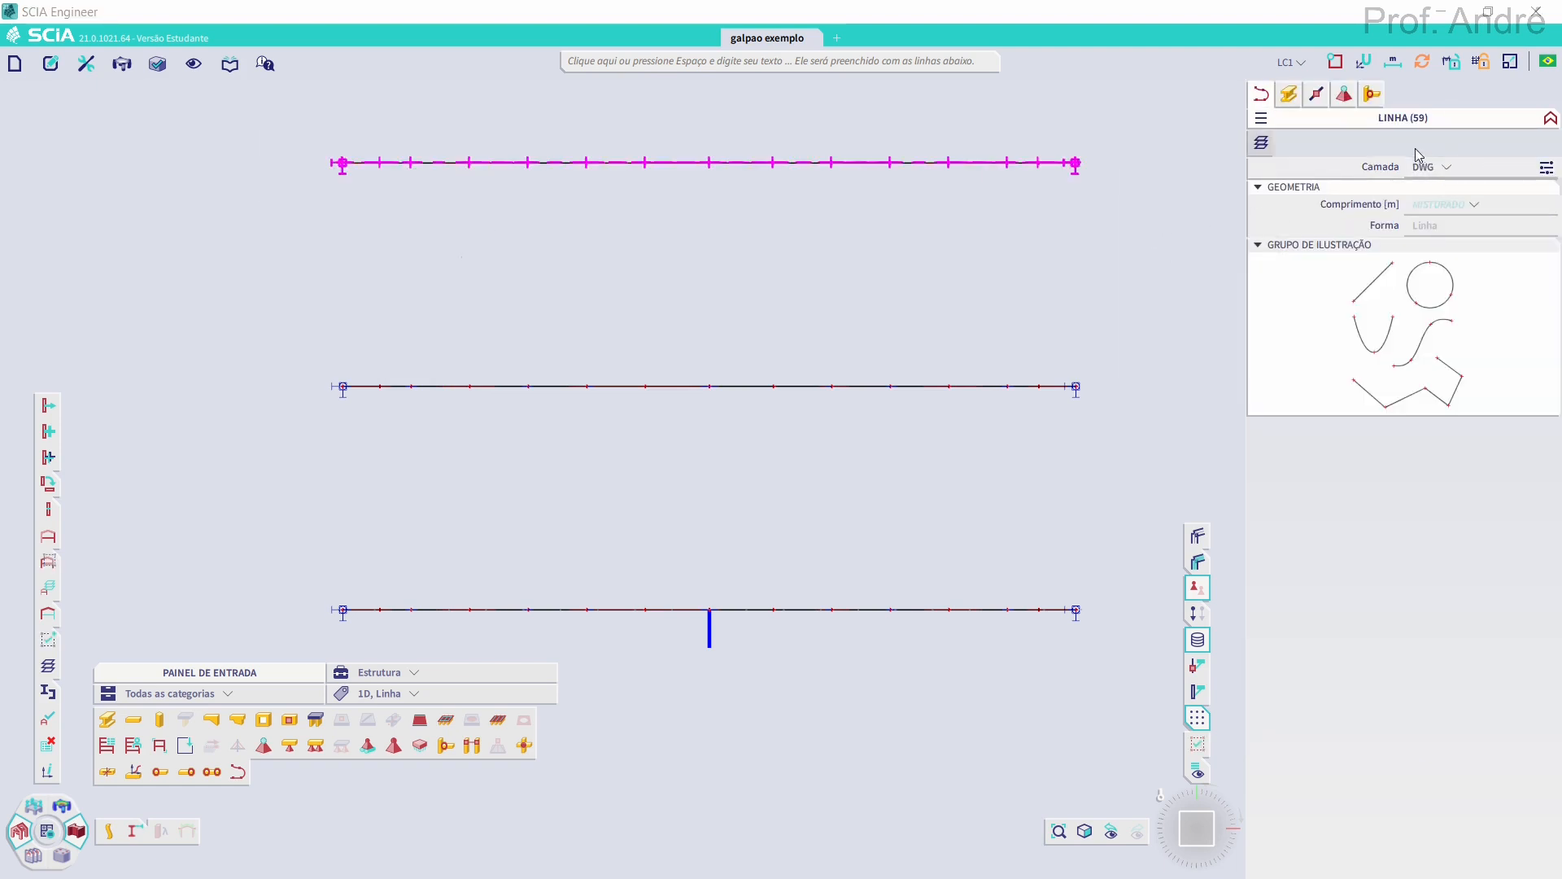
{"action": "left_click", "coordinate": [1288, 95]}
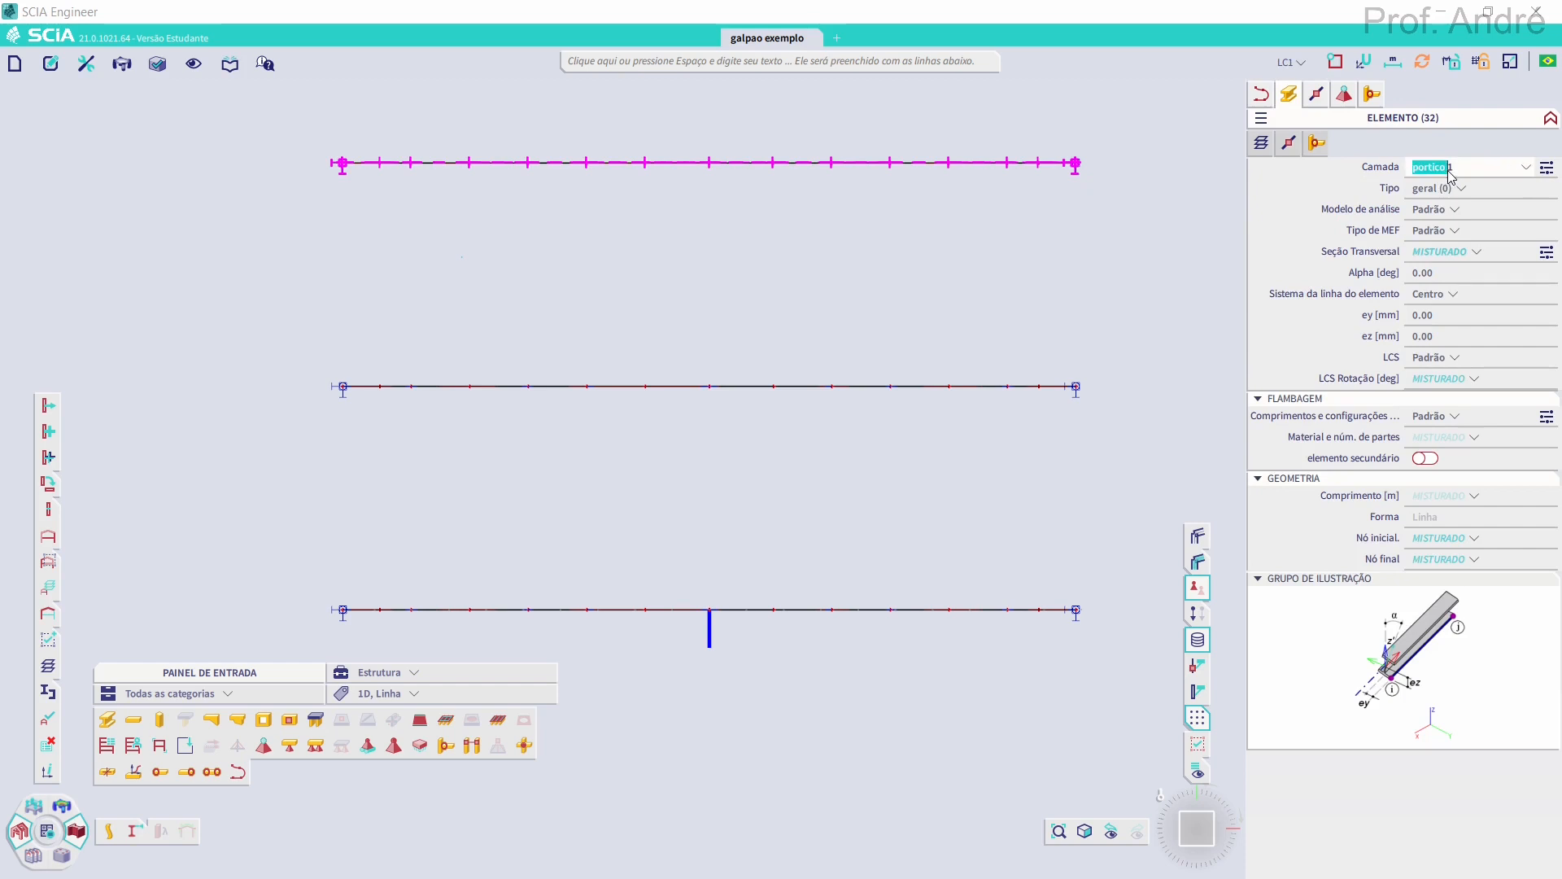
{"action": "left_click", "coordinate": [1456, 168]}
{"action": "left_click", "coordinate": [1440, 257]}
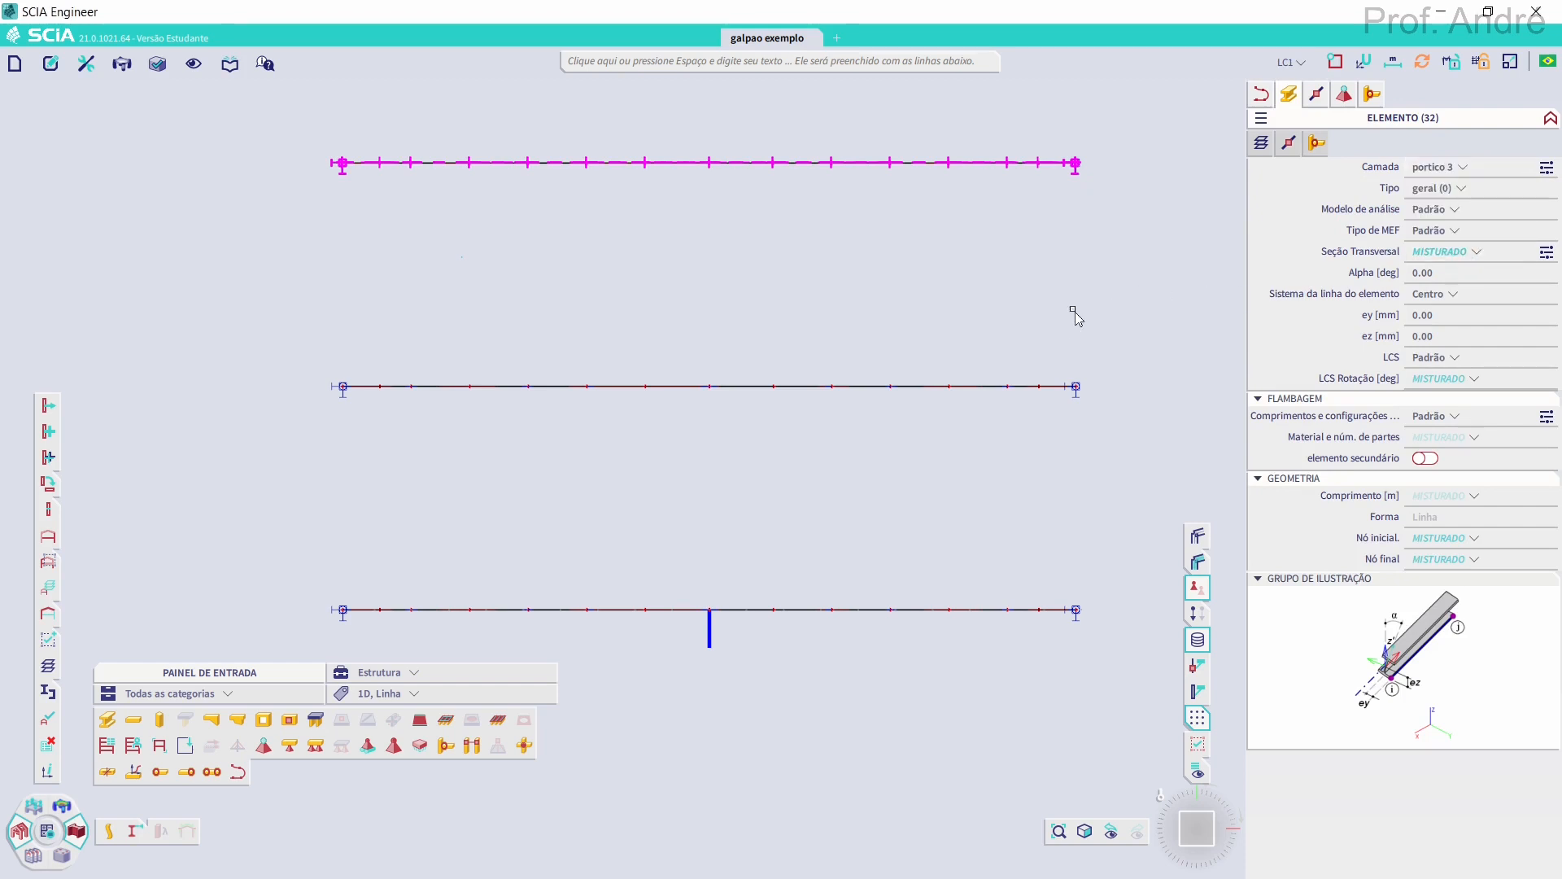
{"action": "key", "text": "Escape"}
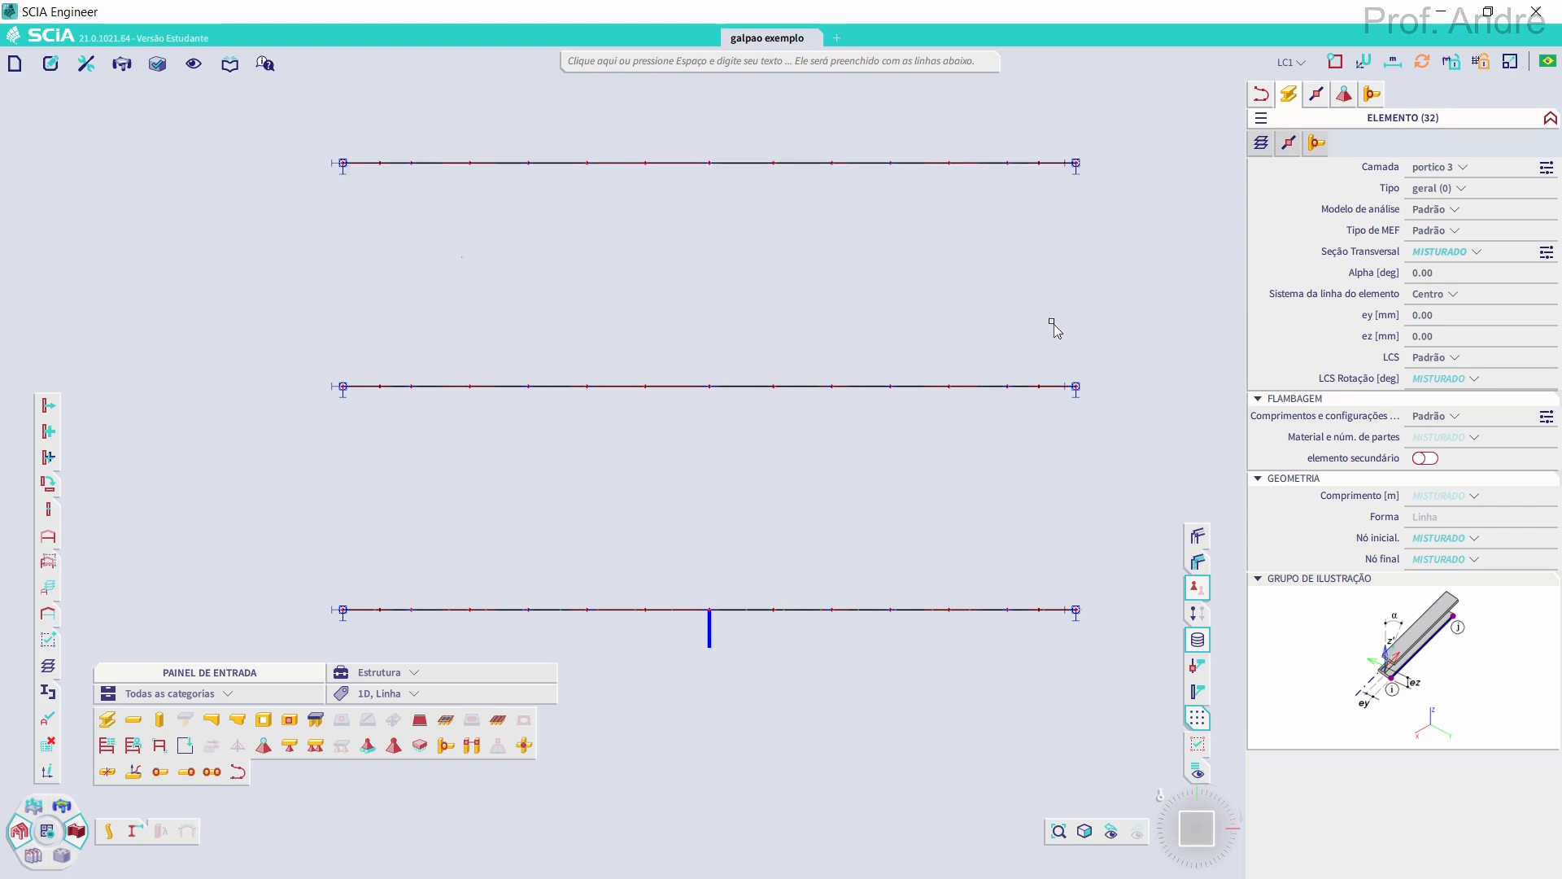
{"action": "left_click", "coordinate": [1184, 811]}
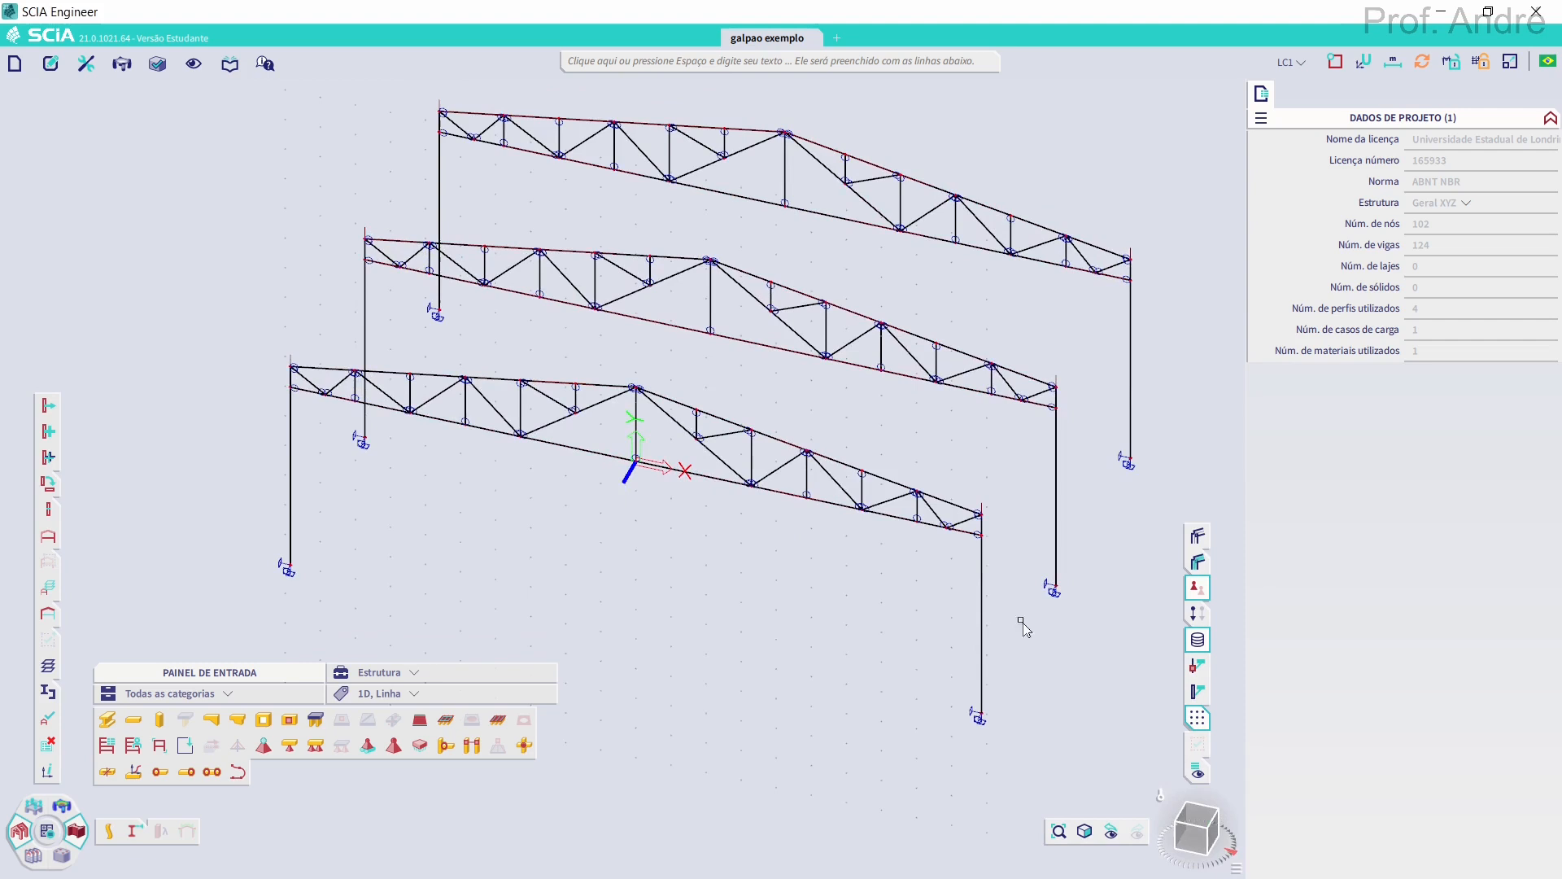
Hide the portico 1 and portico 3 layers, keeping the portico 2 frame active
{"action": "left_click", "coordinate": [48, 588]}
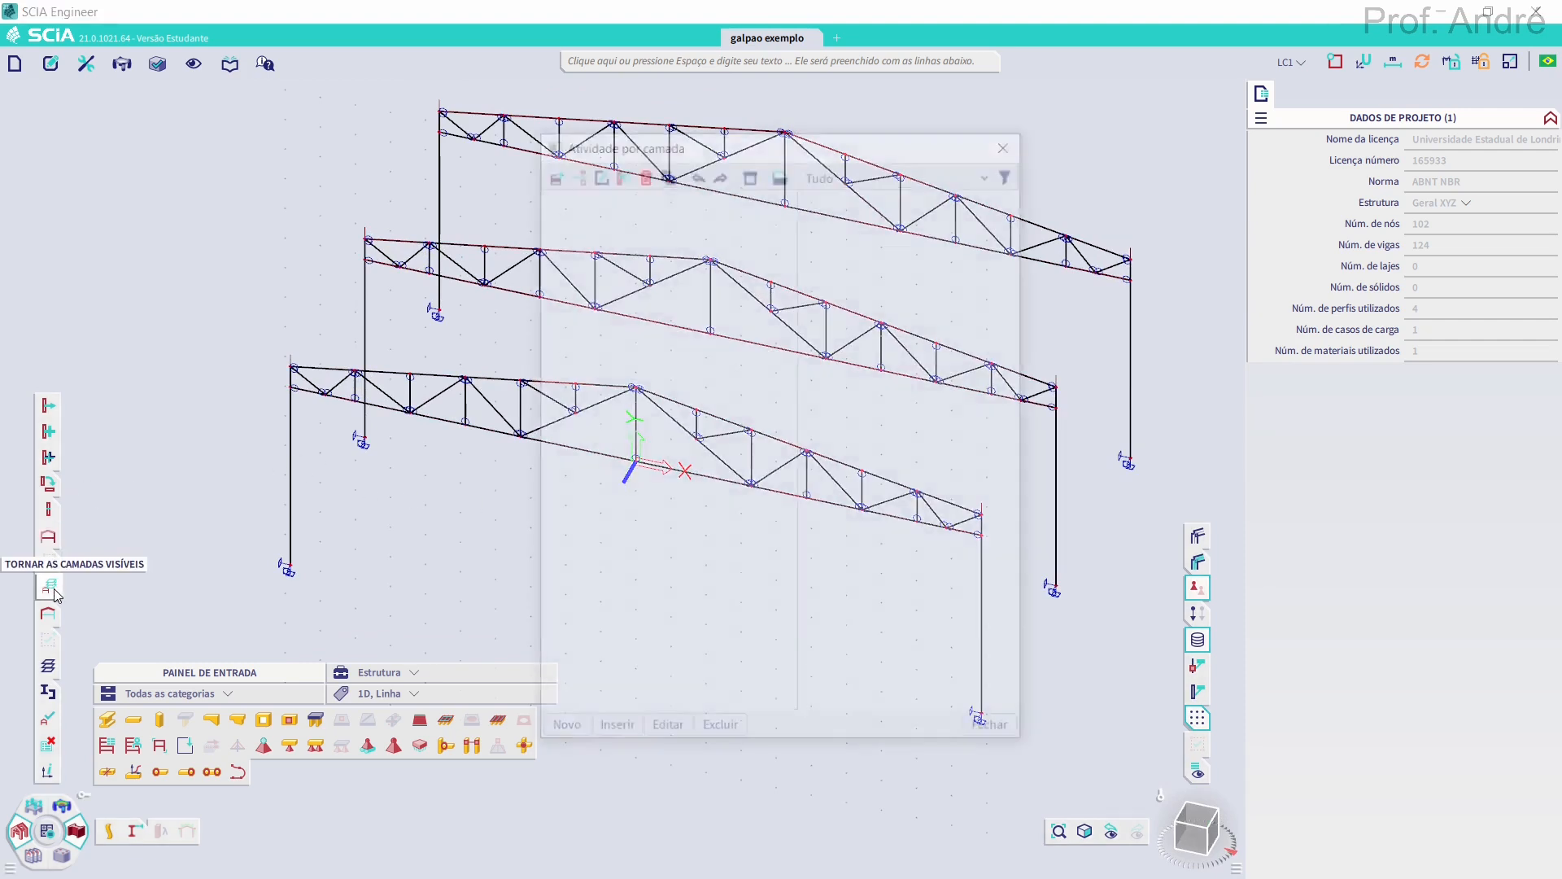
{"action": "left_click", "coordinate": [930, 258]}
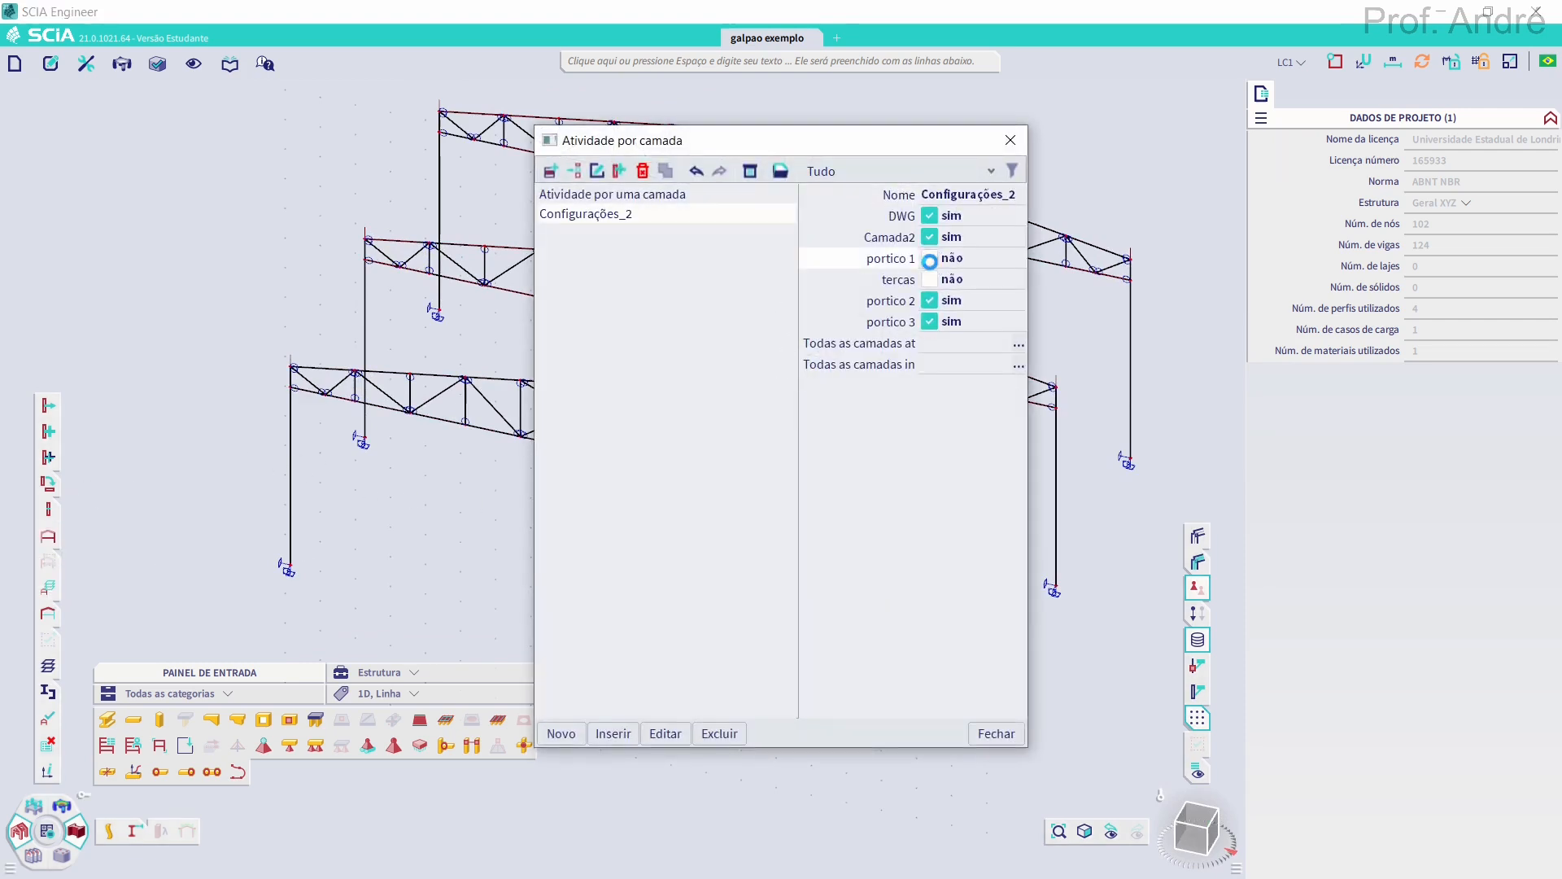
{"action": "left_click", "coordinate": [931, 301]}
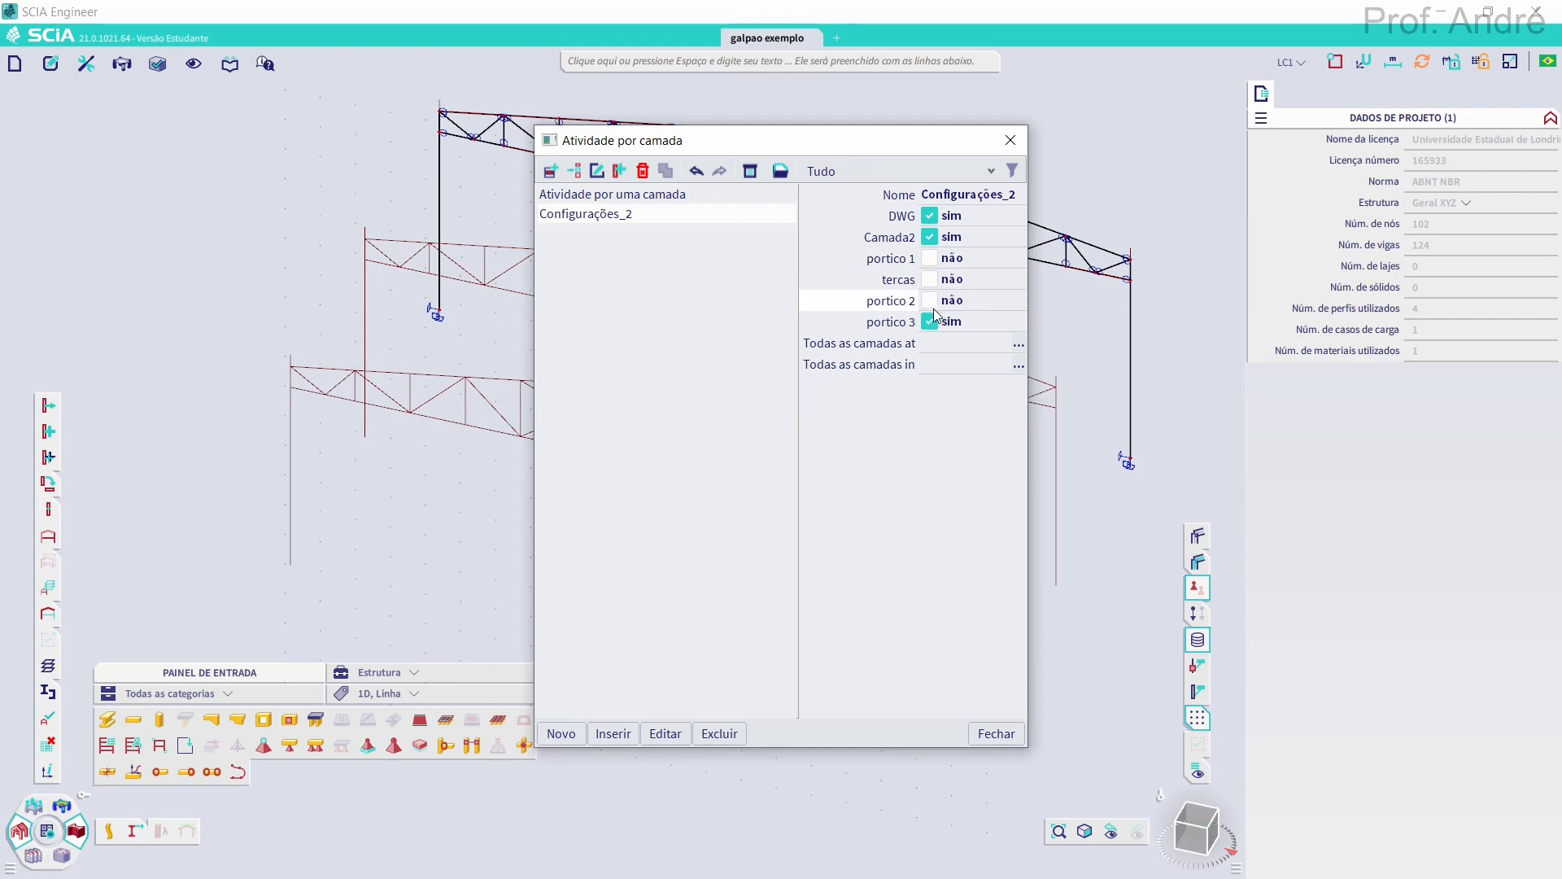
{"action": "left_click", "coordinate": [930, 301]}
{"action": "left_click", "coordinate": [931, 322]}
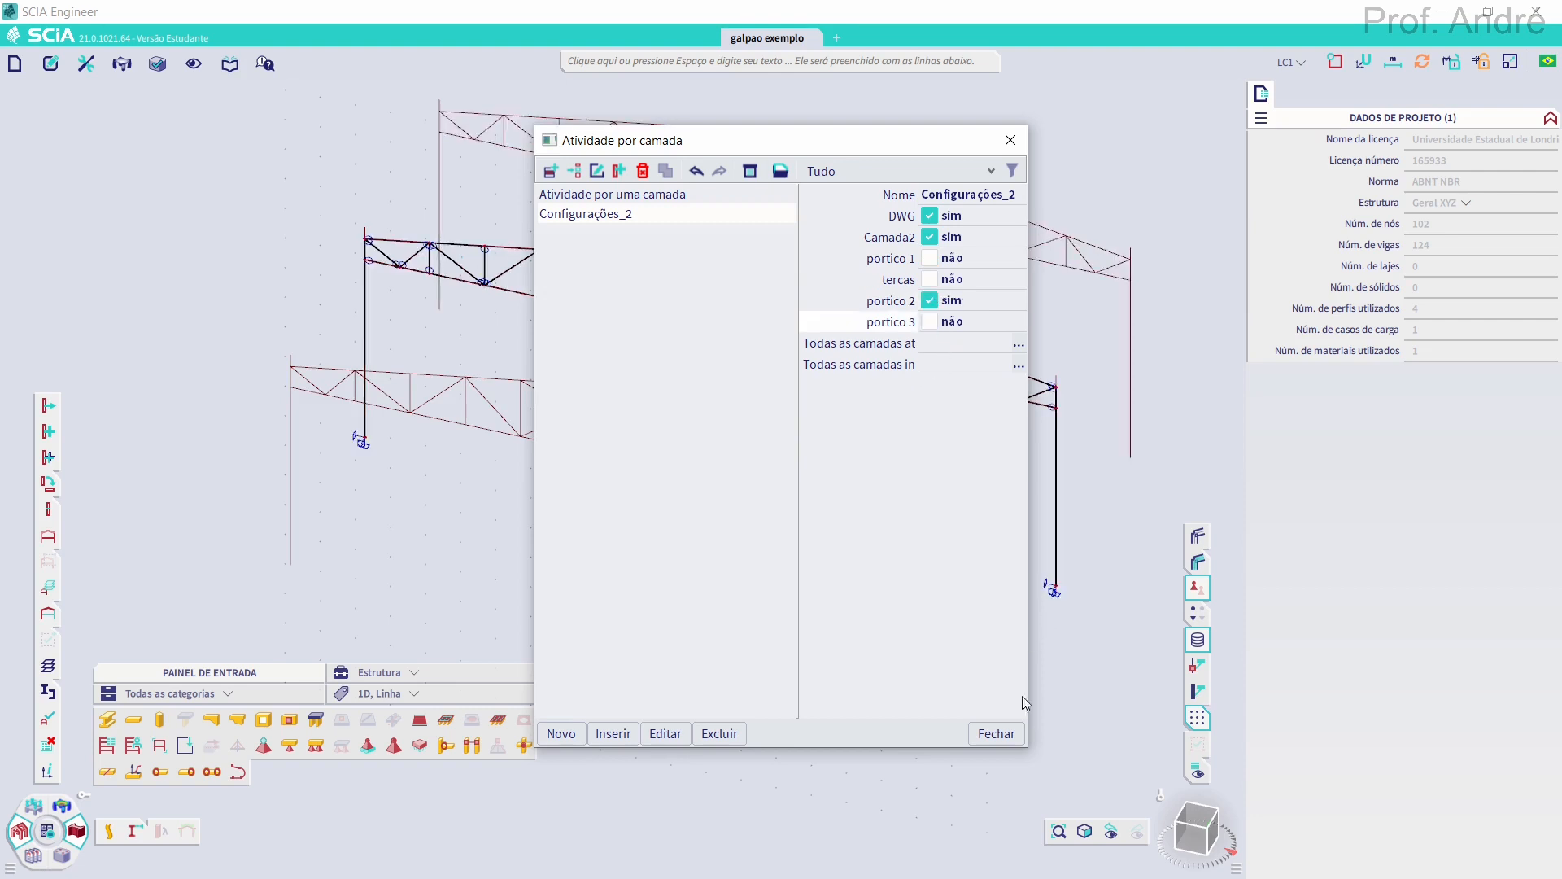
{"action": "left_click", "coordinate": [997, 733]}
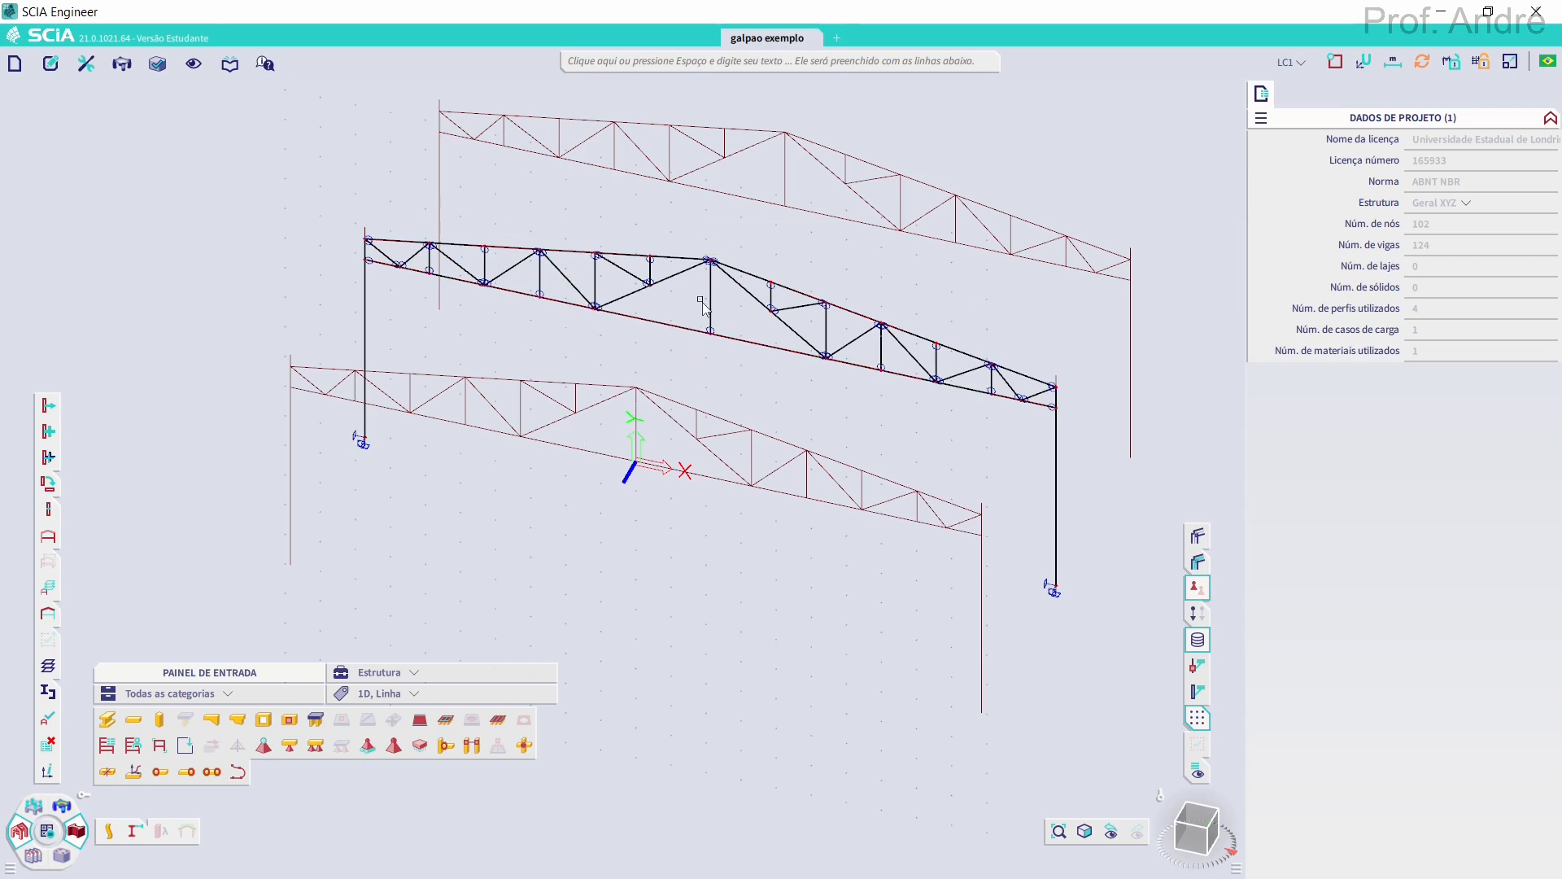
Hide the DWG layer to remove the imported reference lines from the view
{"action": "left_click", "coordinate": [46, 586]}
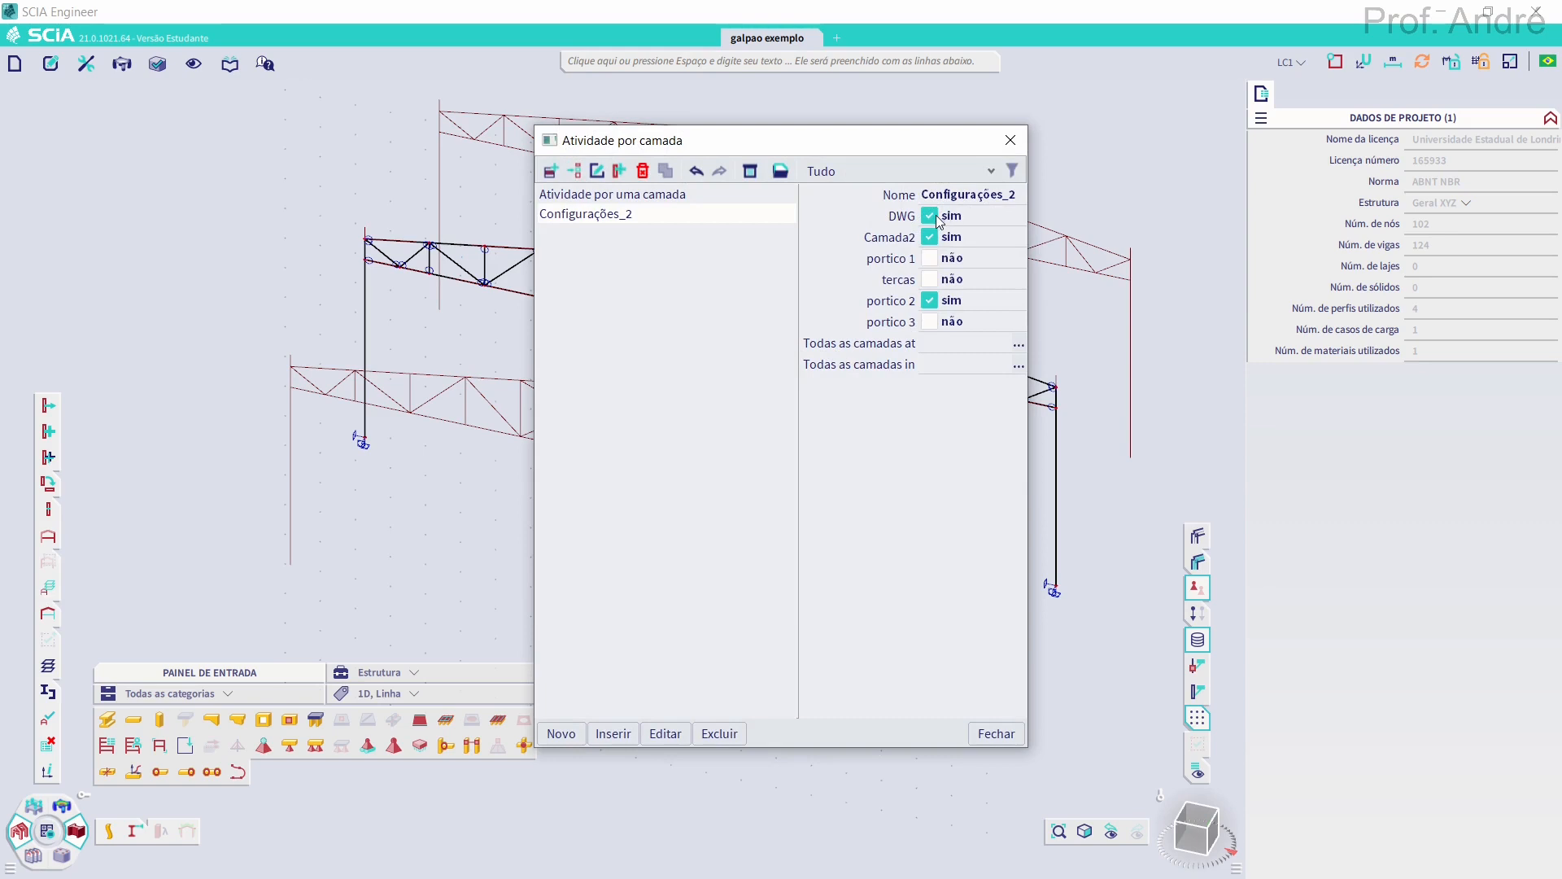
{"action": "left_click", "coordinate": [930, 217]}
{"action": "left_click", "coordinate": [996, 733]}
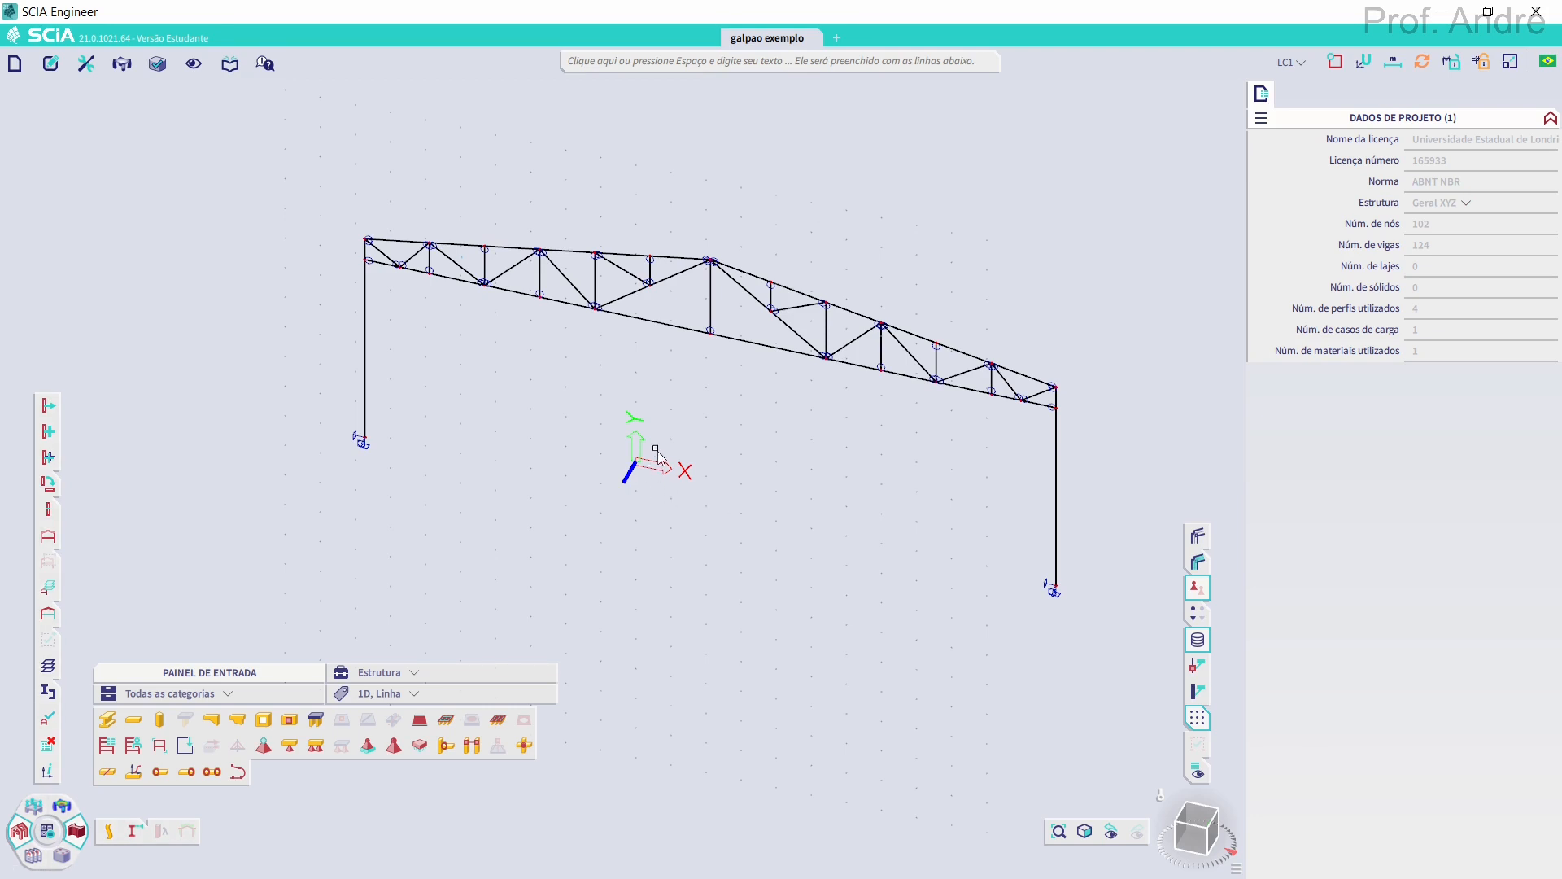
Make the portico 3, portico 1 and tercas layers visible again, leaving DWG hidden
{"action": "left_click", "coordinate": [49, 594]}
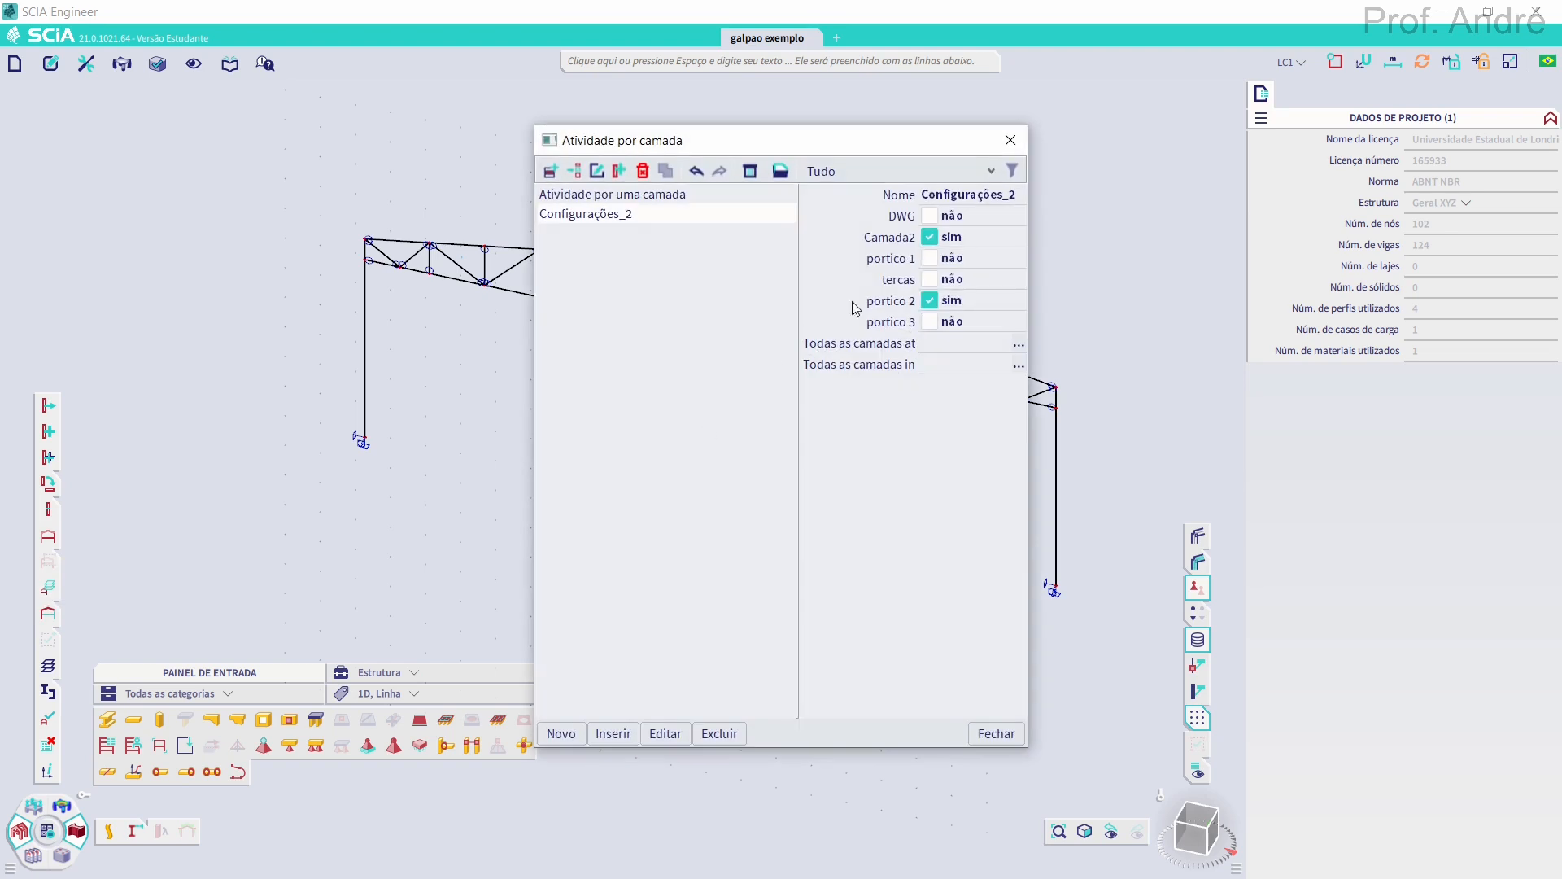
{"action": "left_click", "coordinate": [929, 321]}
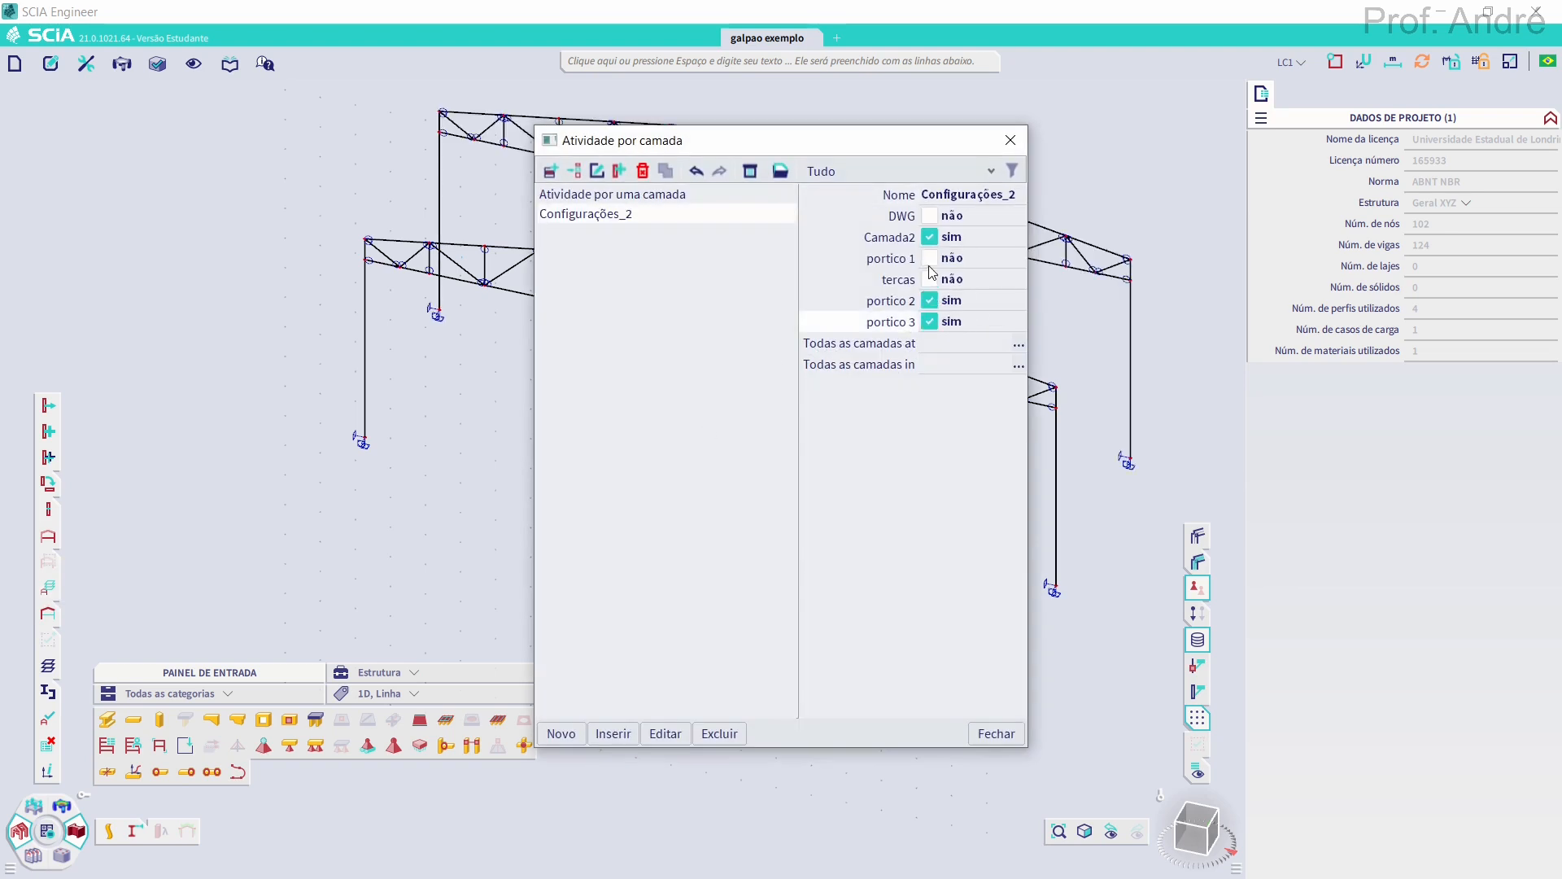
{"action": "left_click", "coordinate": [929, 258]}
{"action": "left_click", "coordinate": [929, 279]}
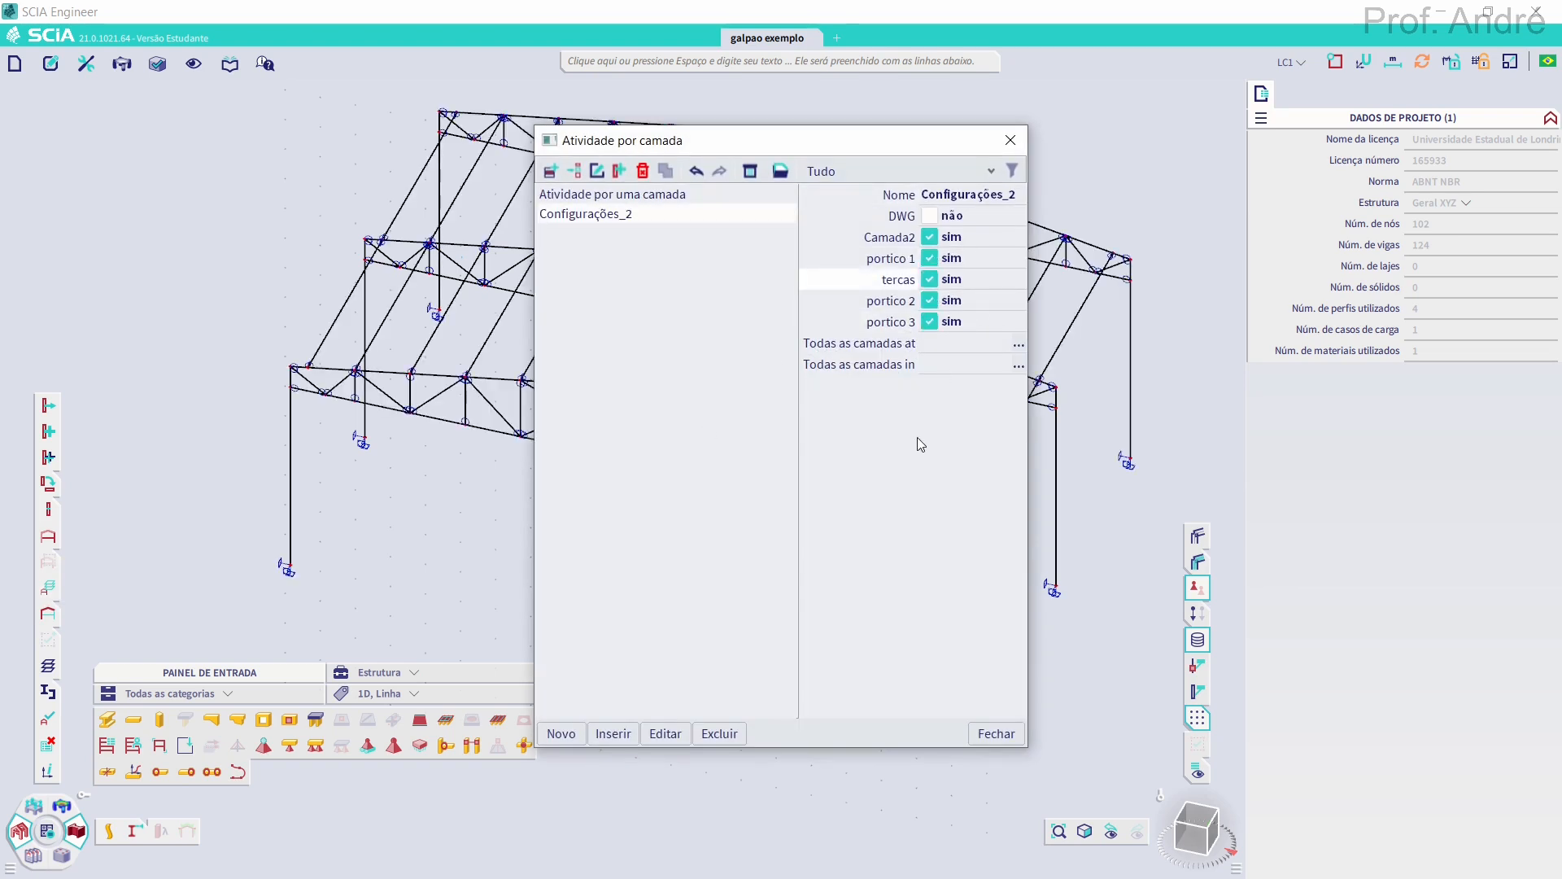
{"action": "left_click", "coordinate": [994, 733]}
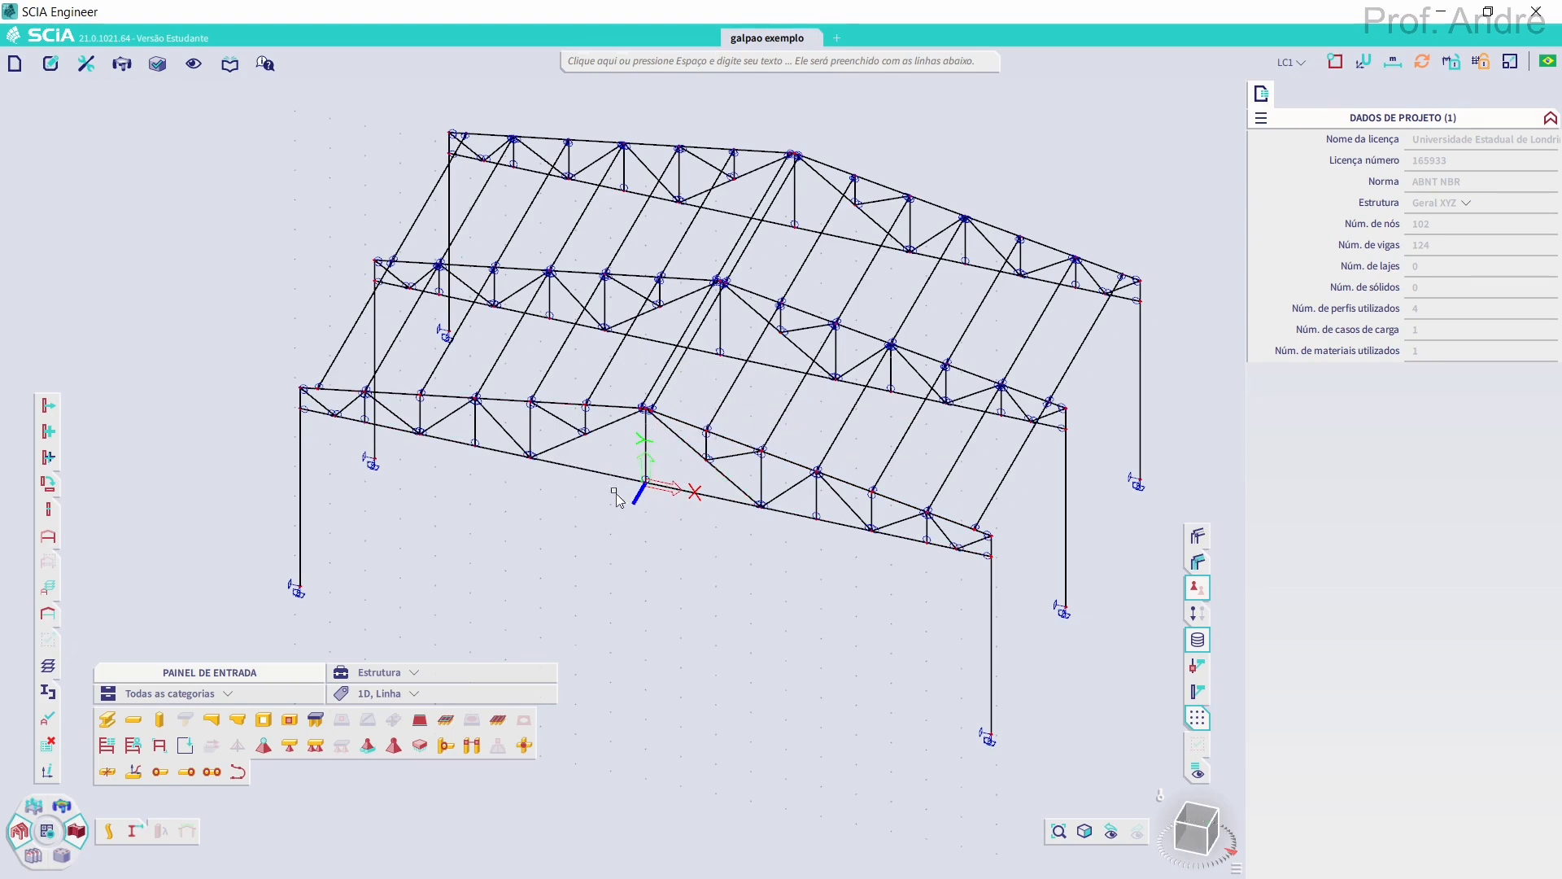
Reset the UCS to the GCS position and filter the structure input commands by the 2D, Superfície tag
{"action": "left_click", "coordinate": [1363, 62]}
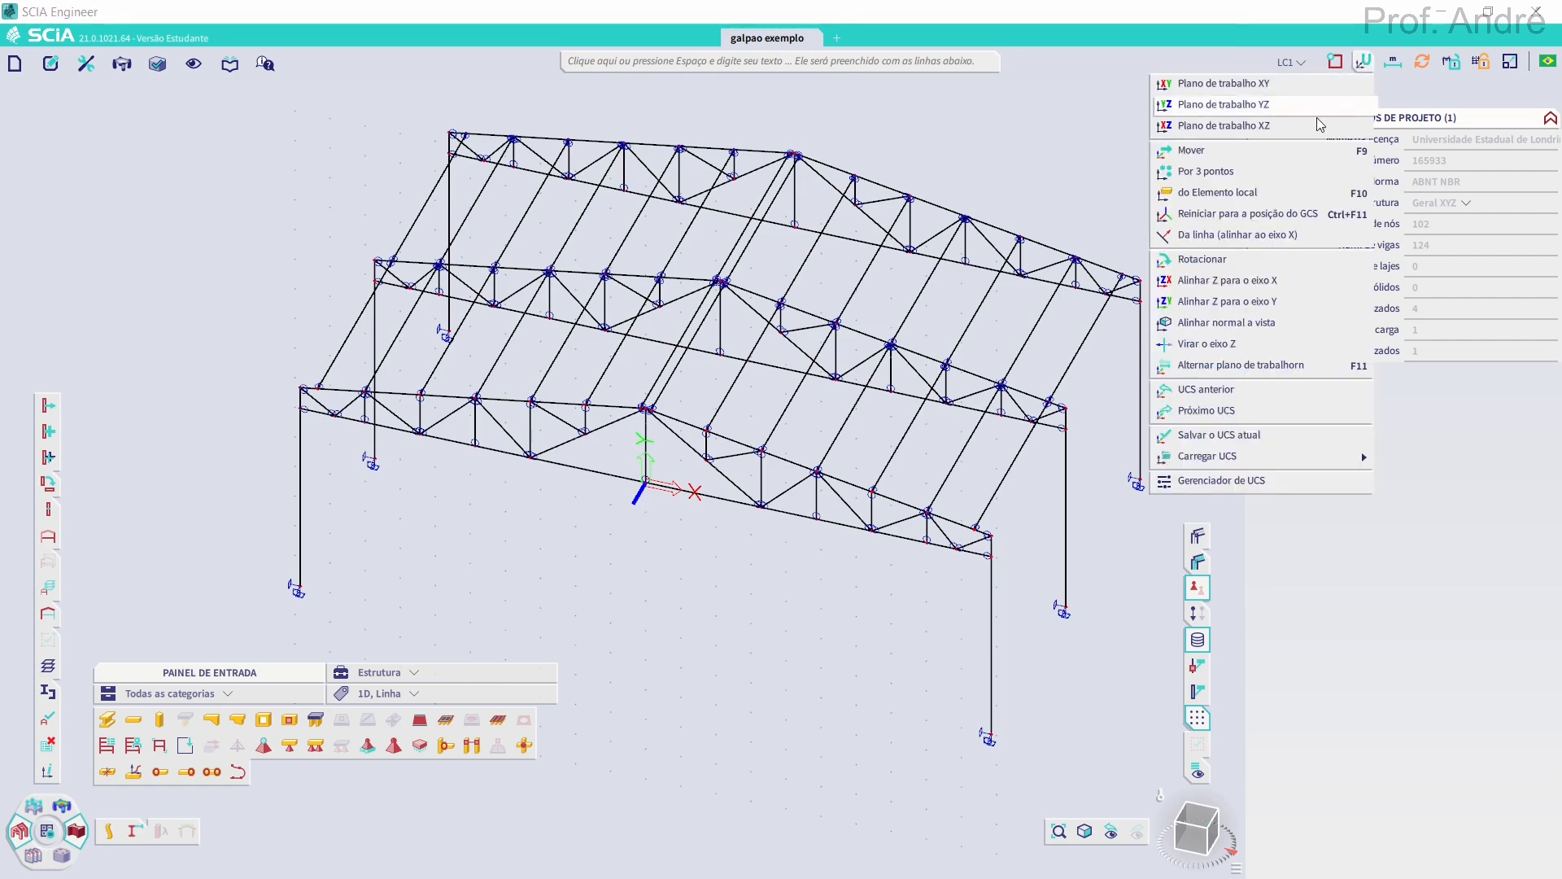
{"action": "left_click", "coordinate": [1245, 214]}
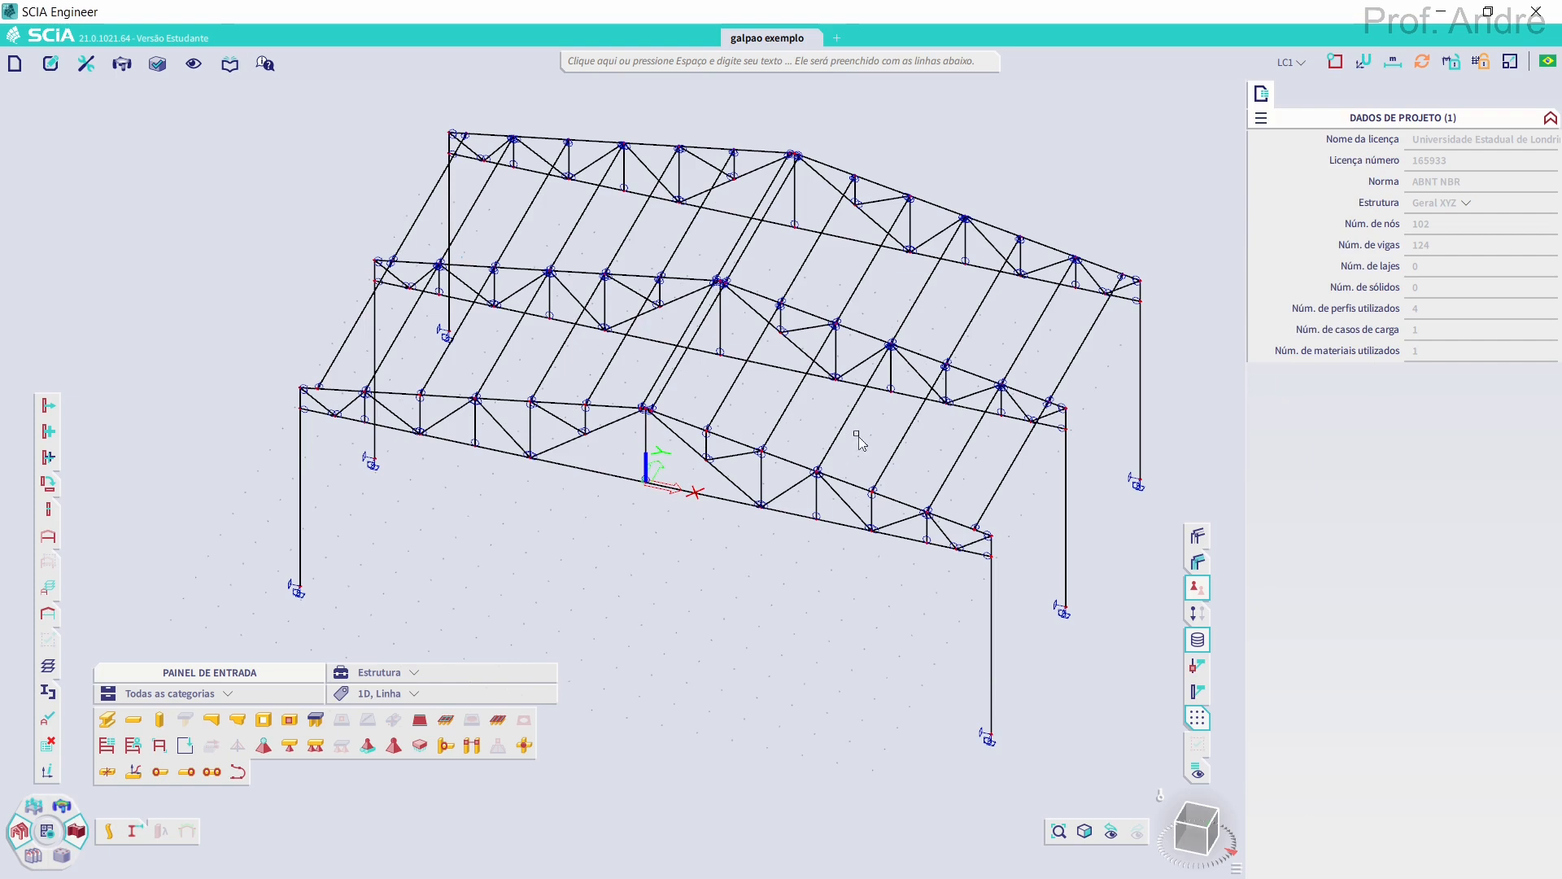
{"action": "left_click", "coordinate": [404, 694]}
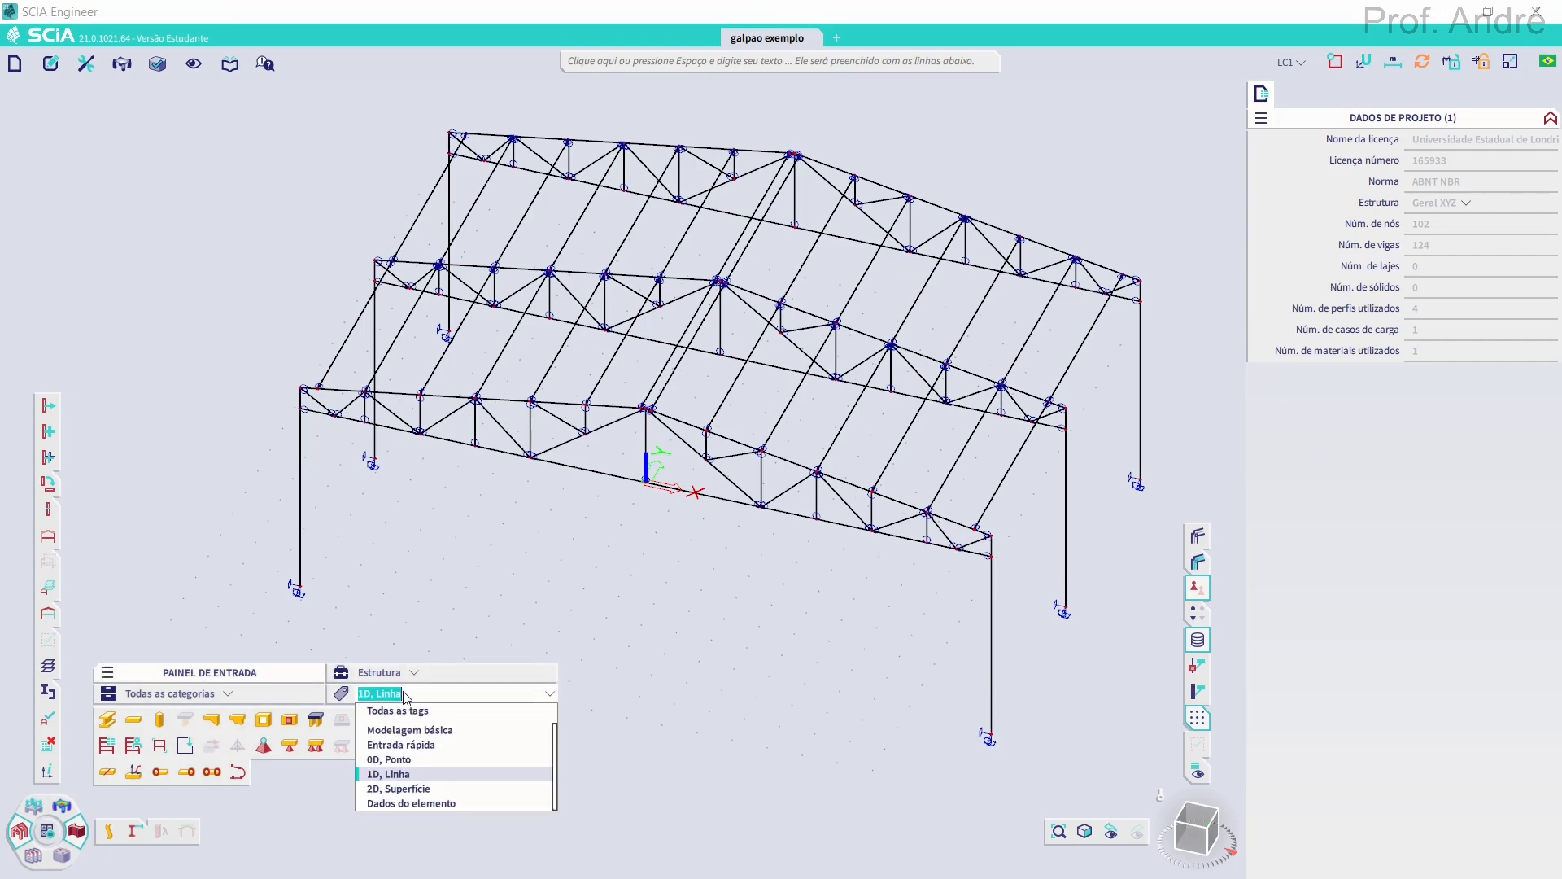
{"action": "left_click", "coordinate": [392, 789]}
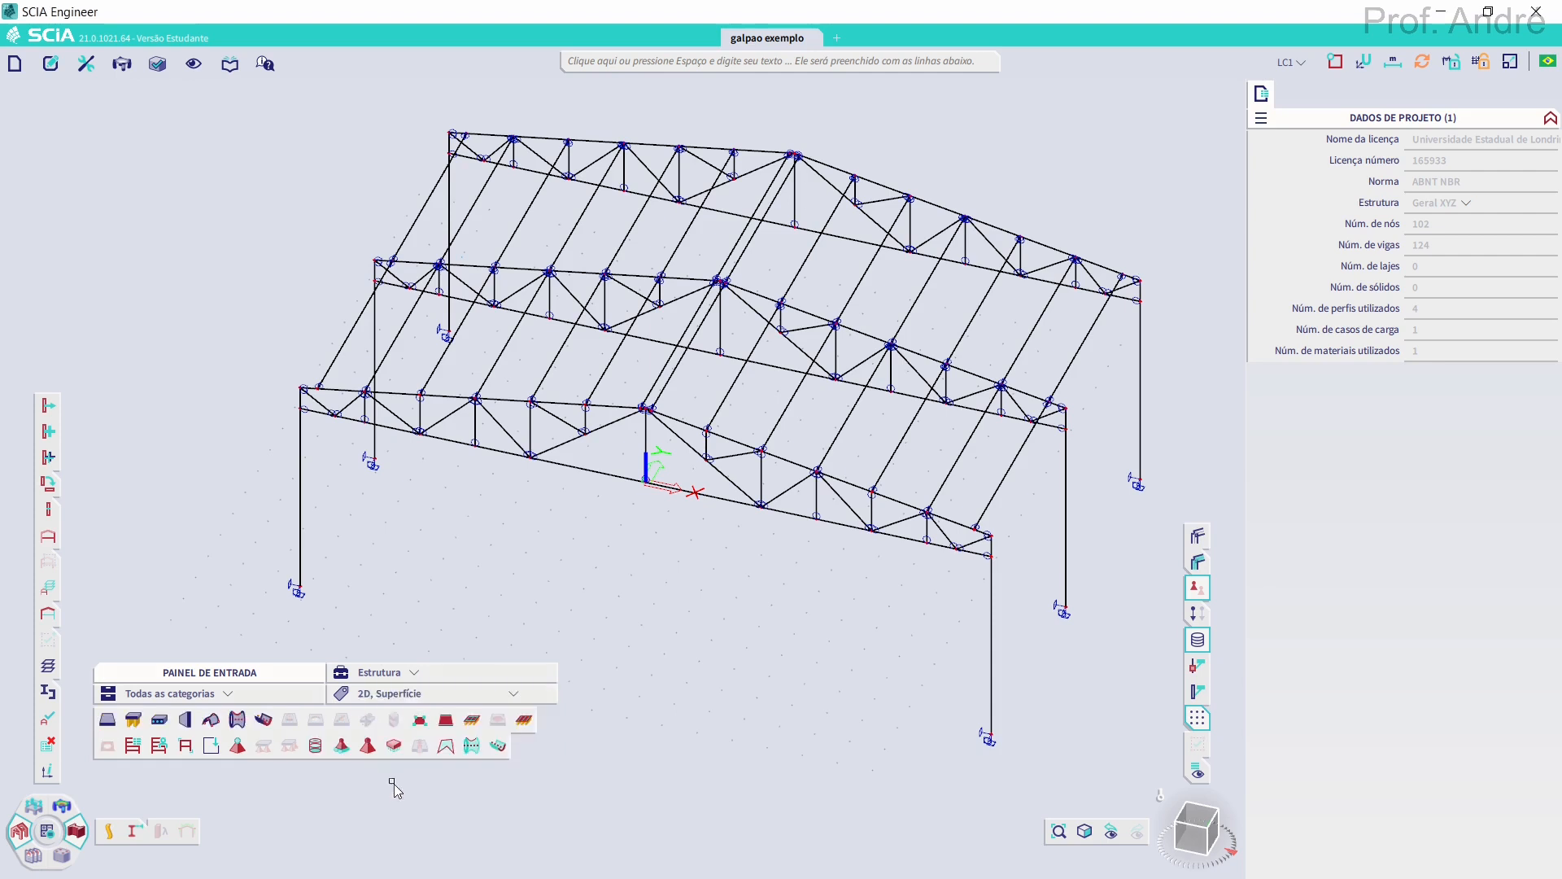
Start a new load panel with its panel type set to "Para as bordas do painel e vigas"
{"action": "left_click", "coordinate": [445, 721]}
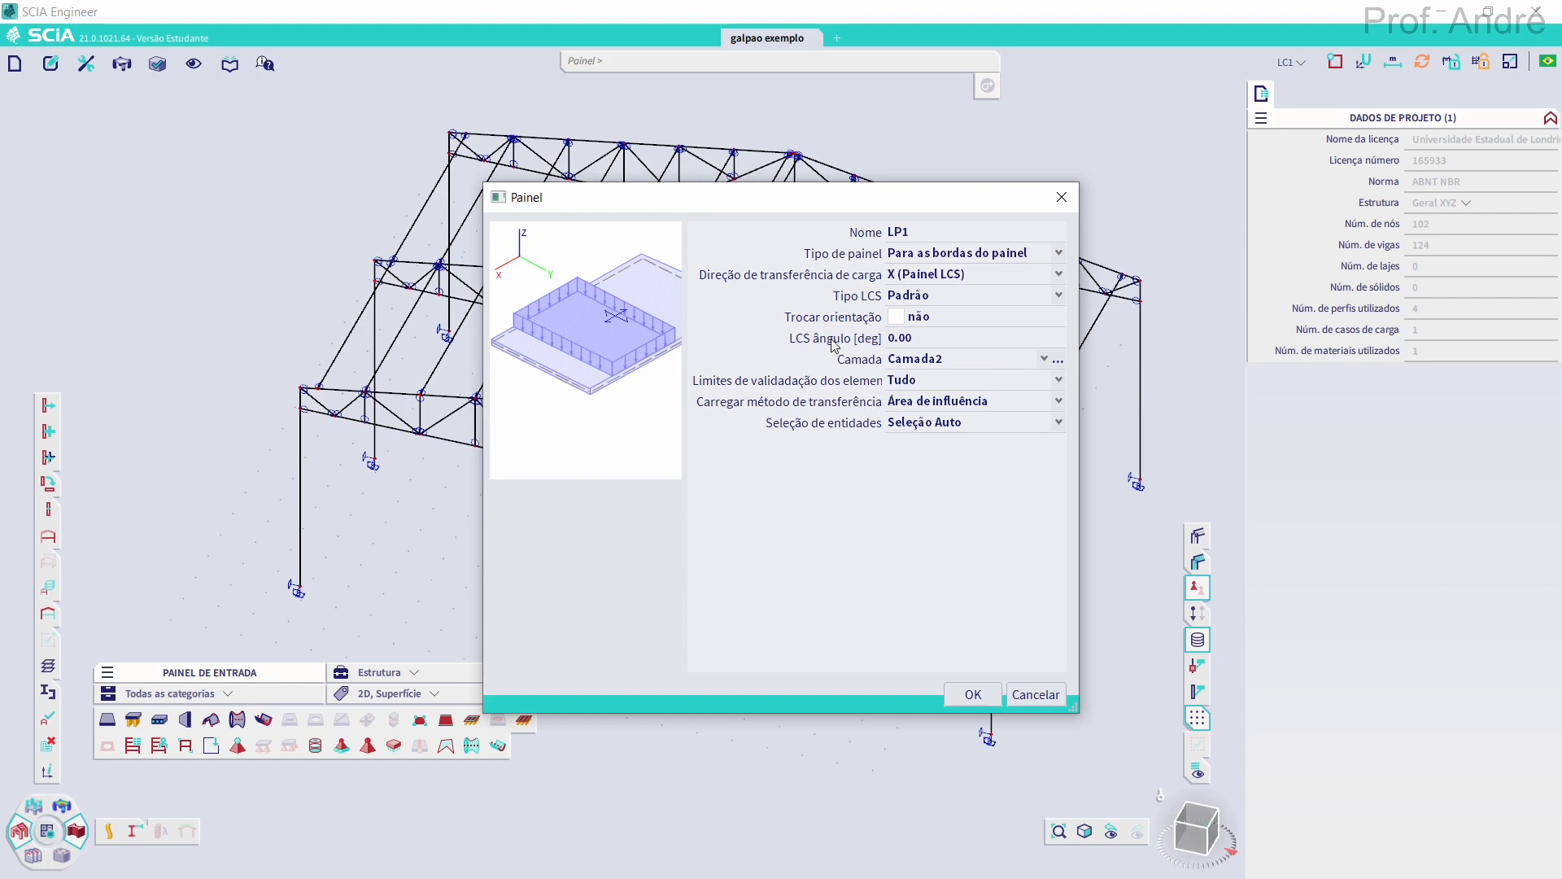
{"action": "left_click", "coordinate": [932, 253]}
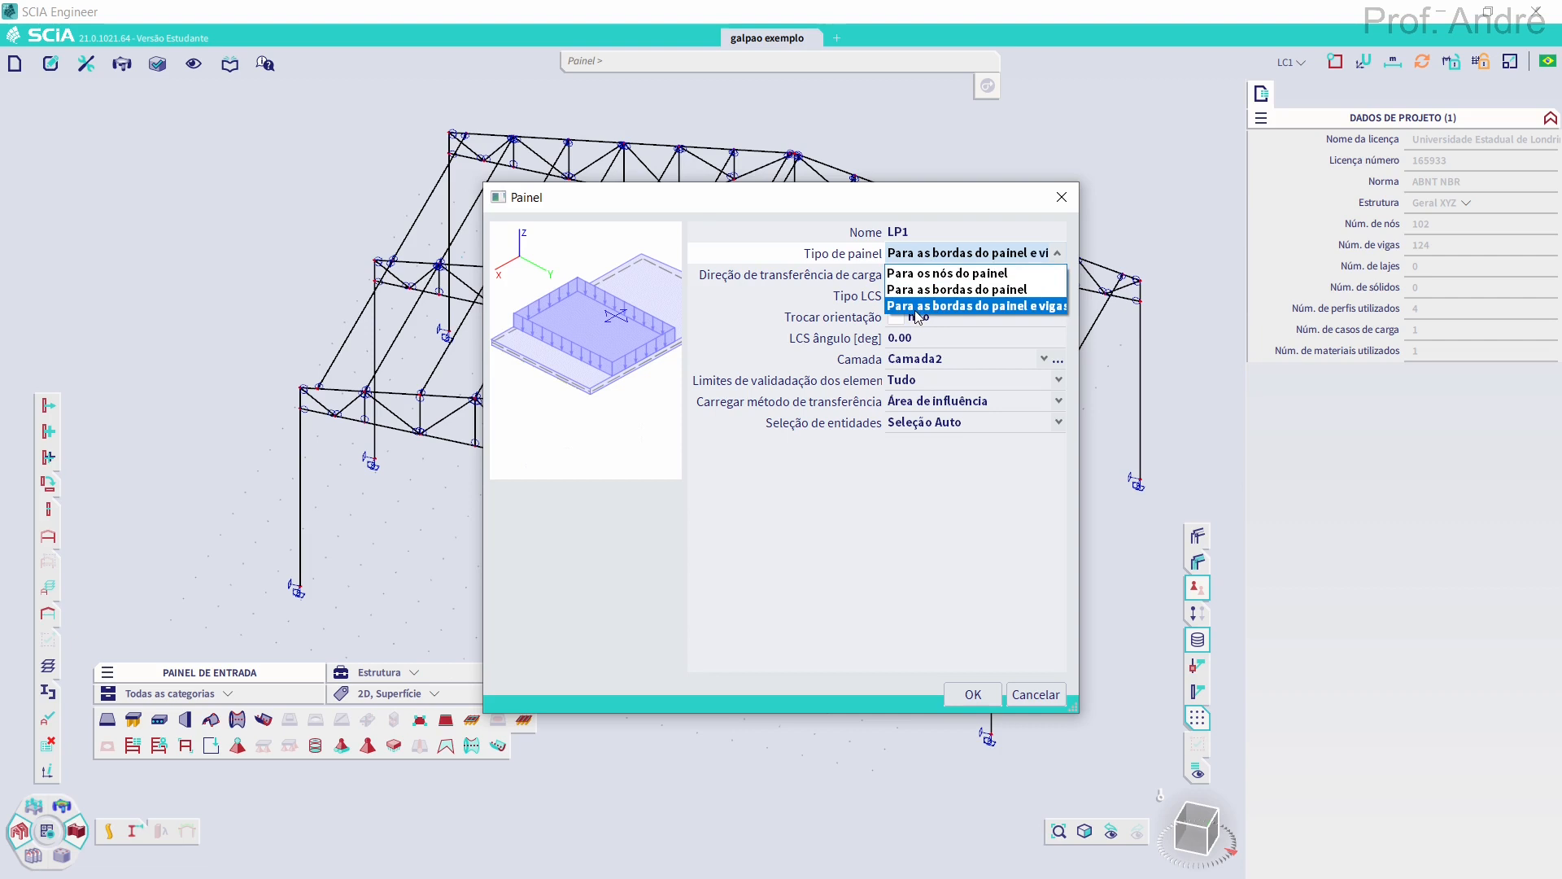
{"action": "left_click", "coordinate": [915, 307]}
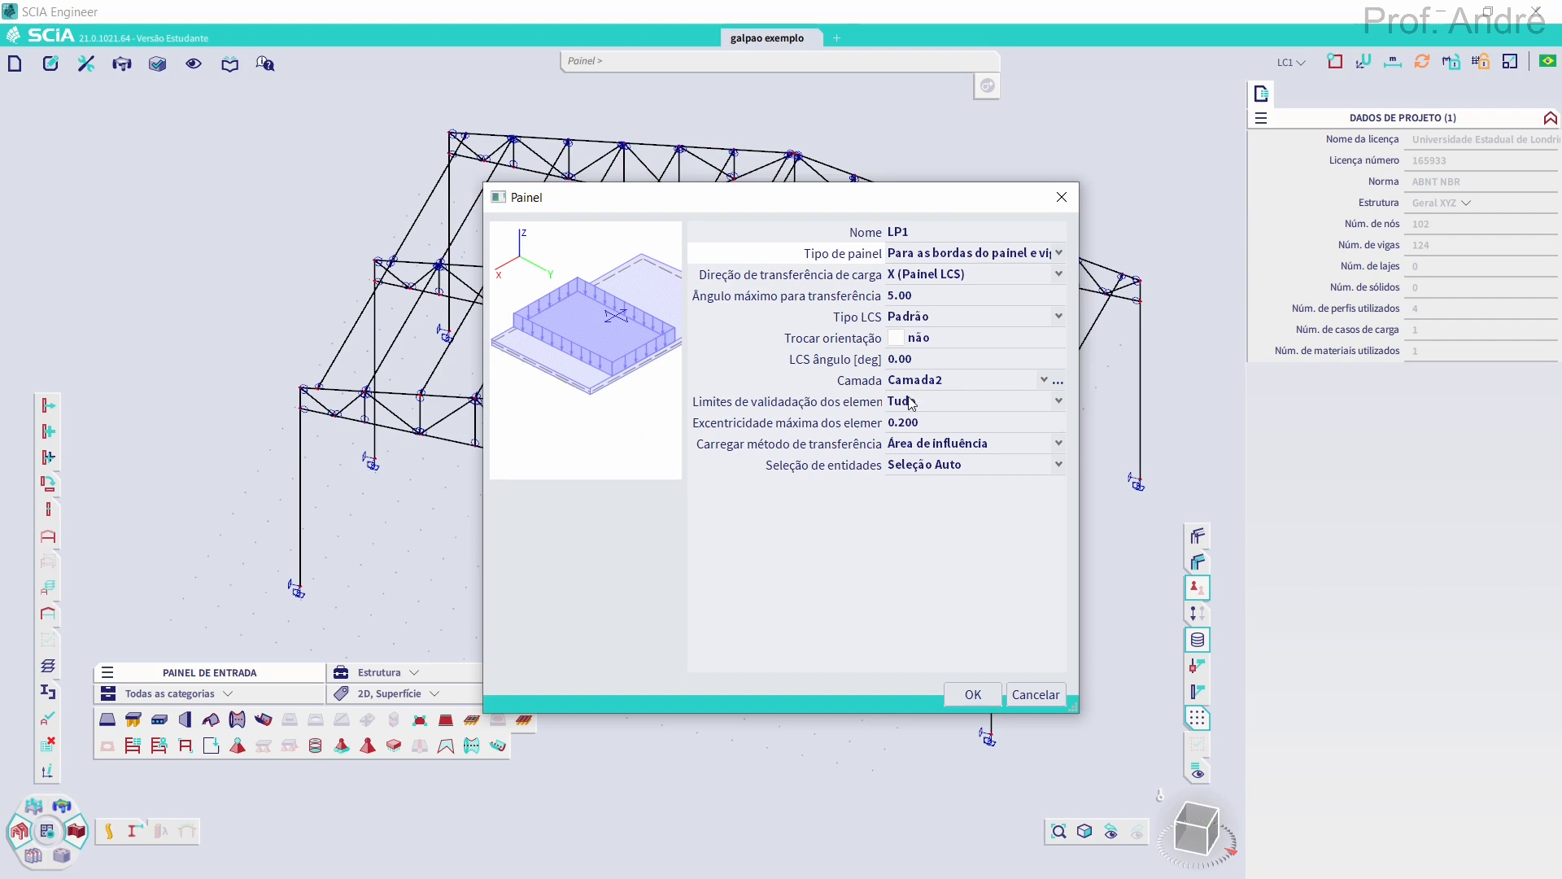
Create a layer named "paineis", assign it to the new panel and accept the panel properties
{"action": "left_click", "coordinate": [1058, 380]}
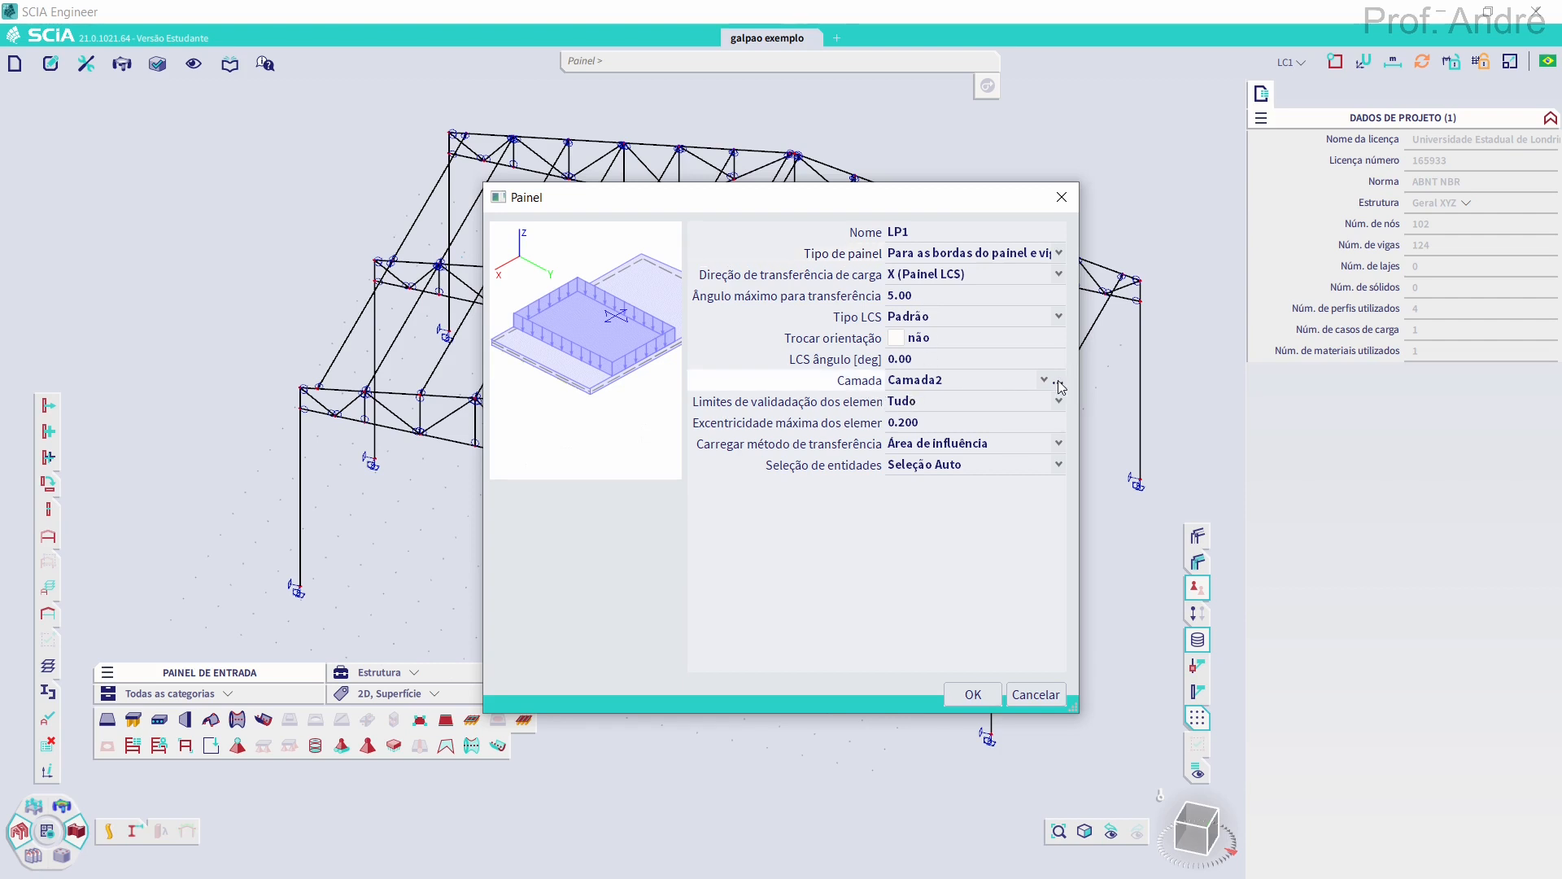
{"action": "left_click", "coordinate": [547, 173]}
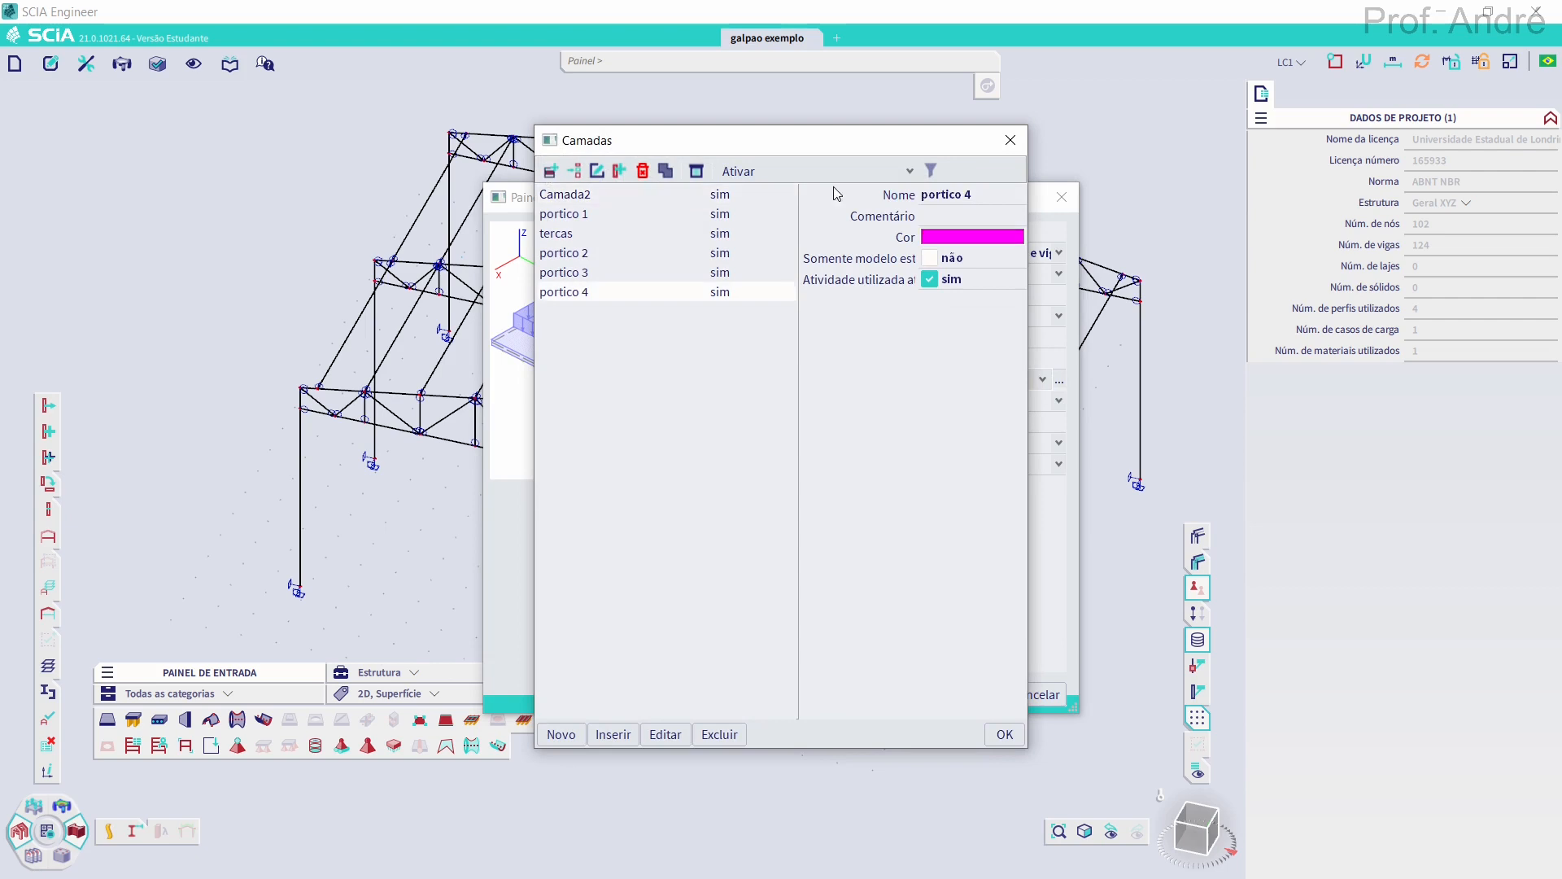
{"action": "left_click", "coordinate": [951, 193]}
{"action": "type", "text": "paineis"}
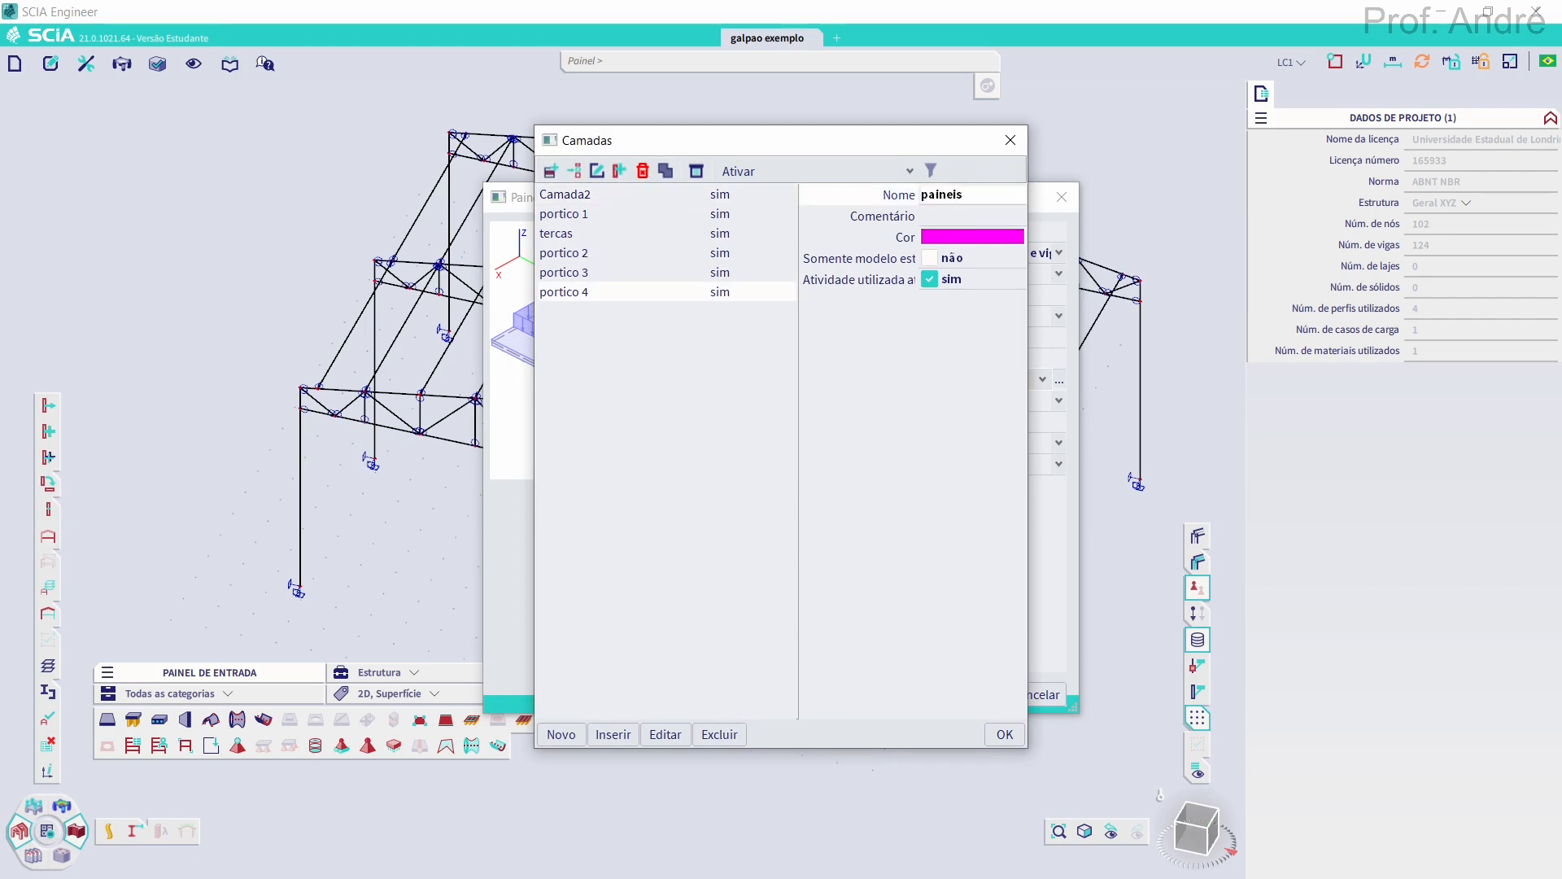
{"action": "key", "text": "Return"}
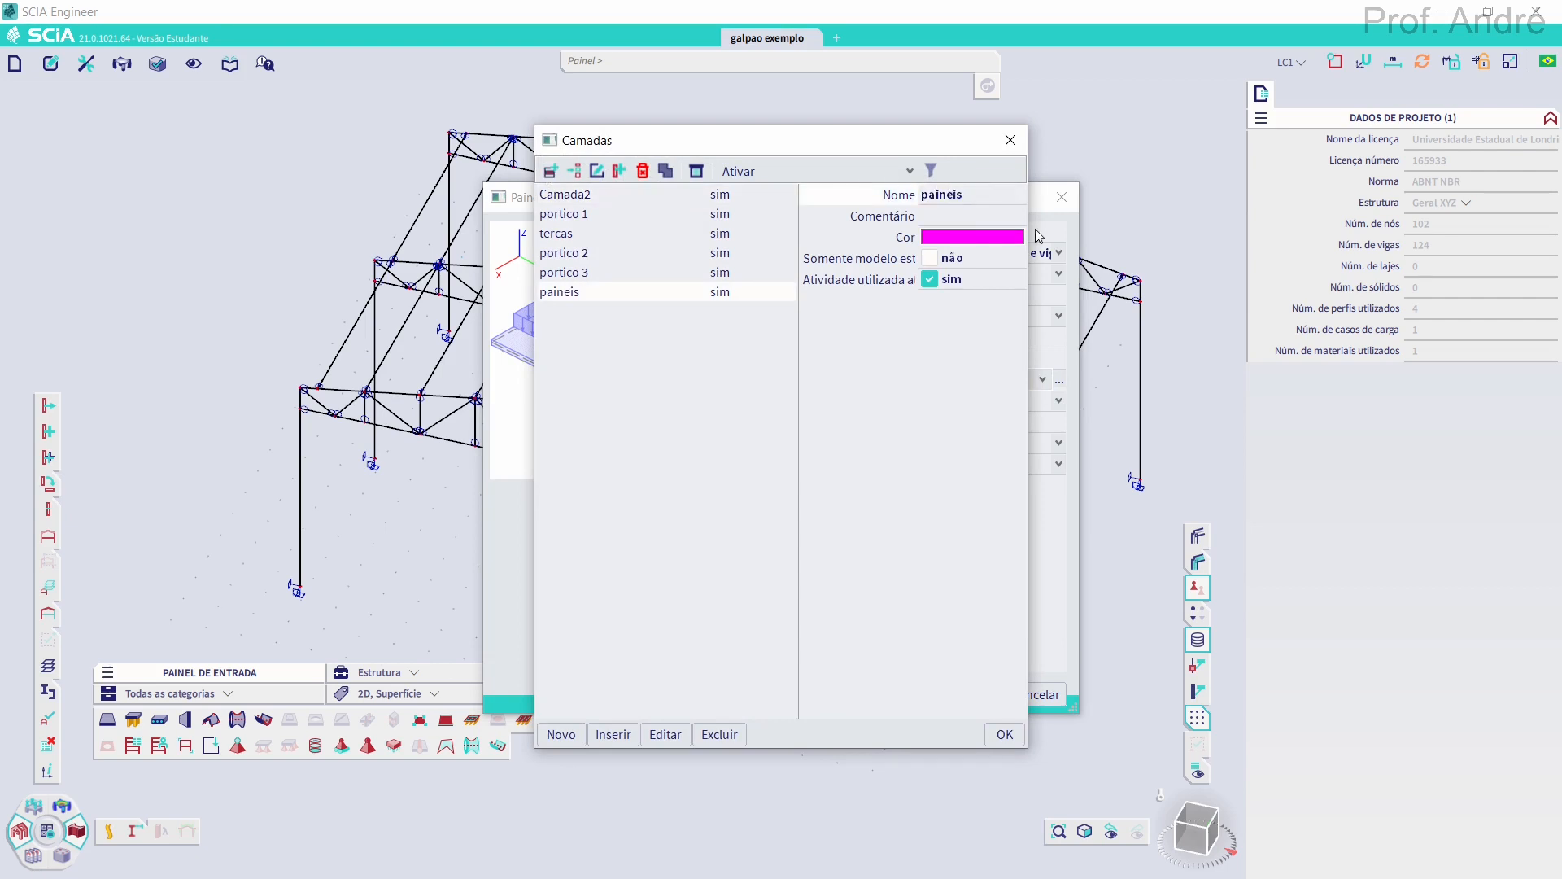
{"action": "left_click", "coordinate": [994, 735]}
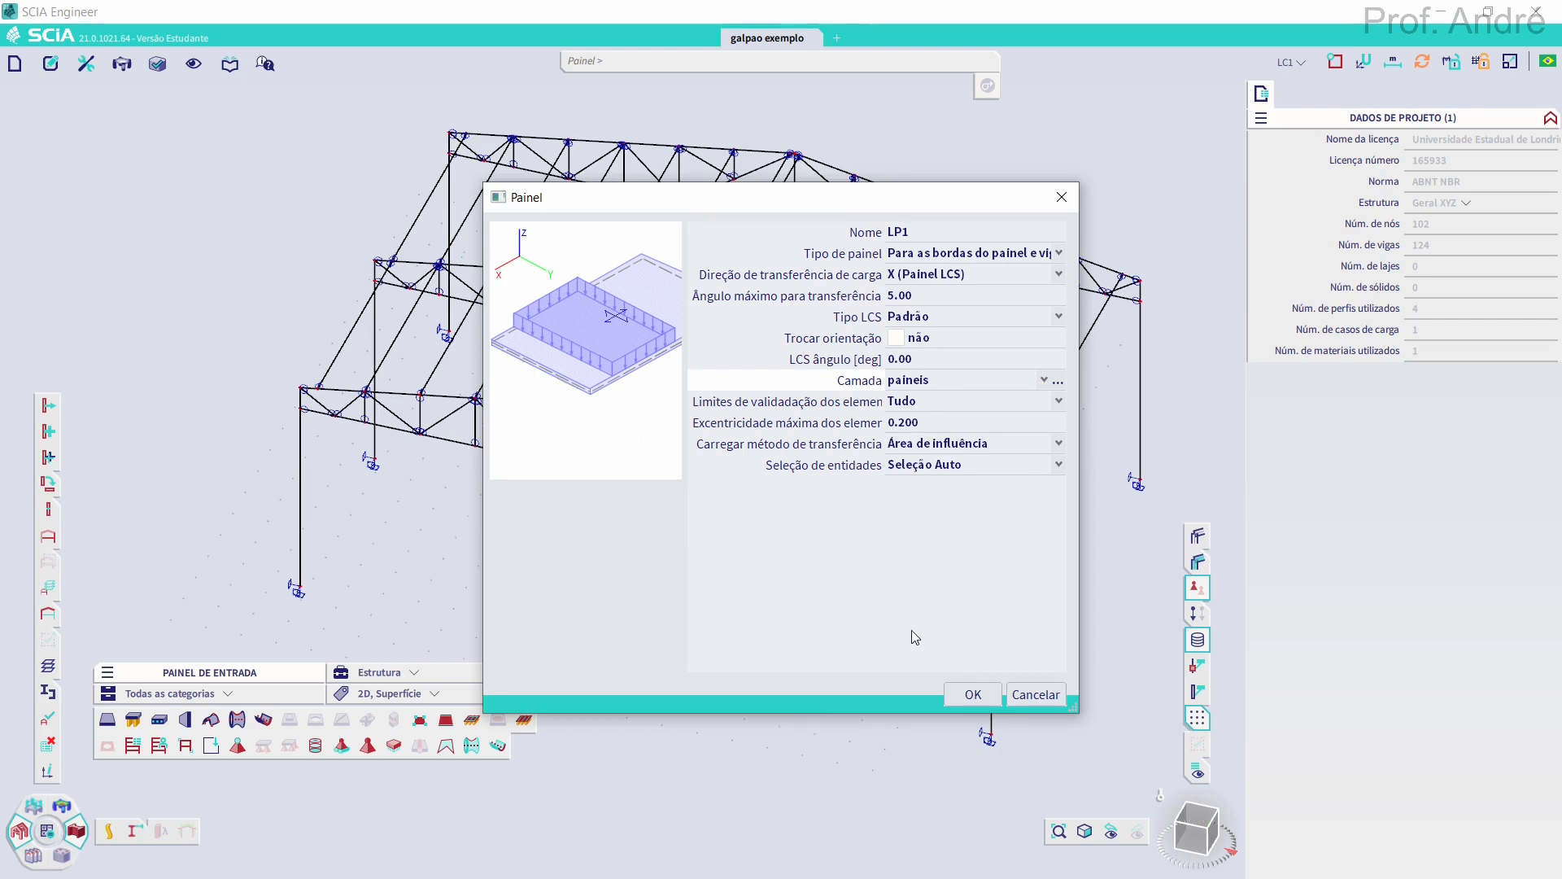
{"action": "left_click", "coordinate": [970, 693]}
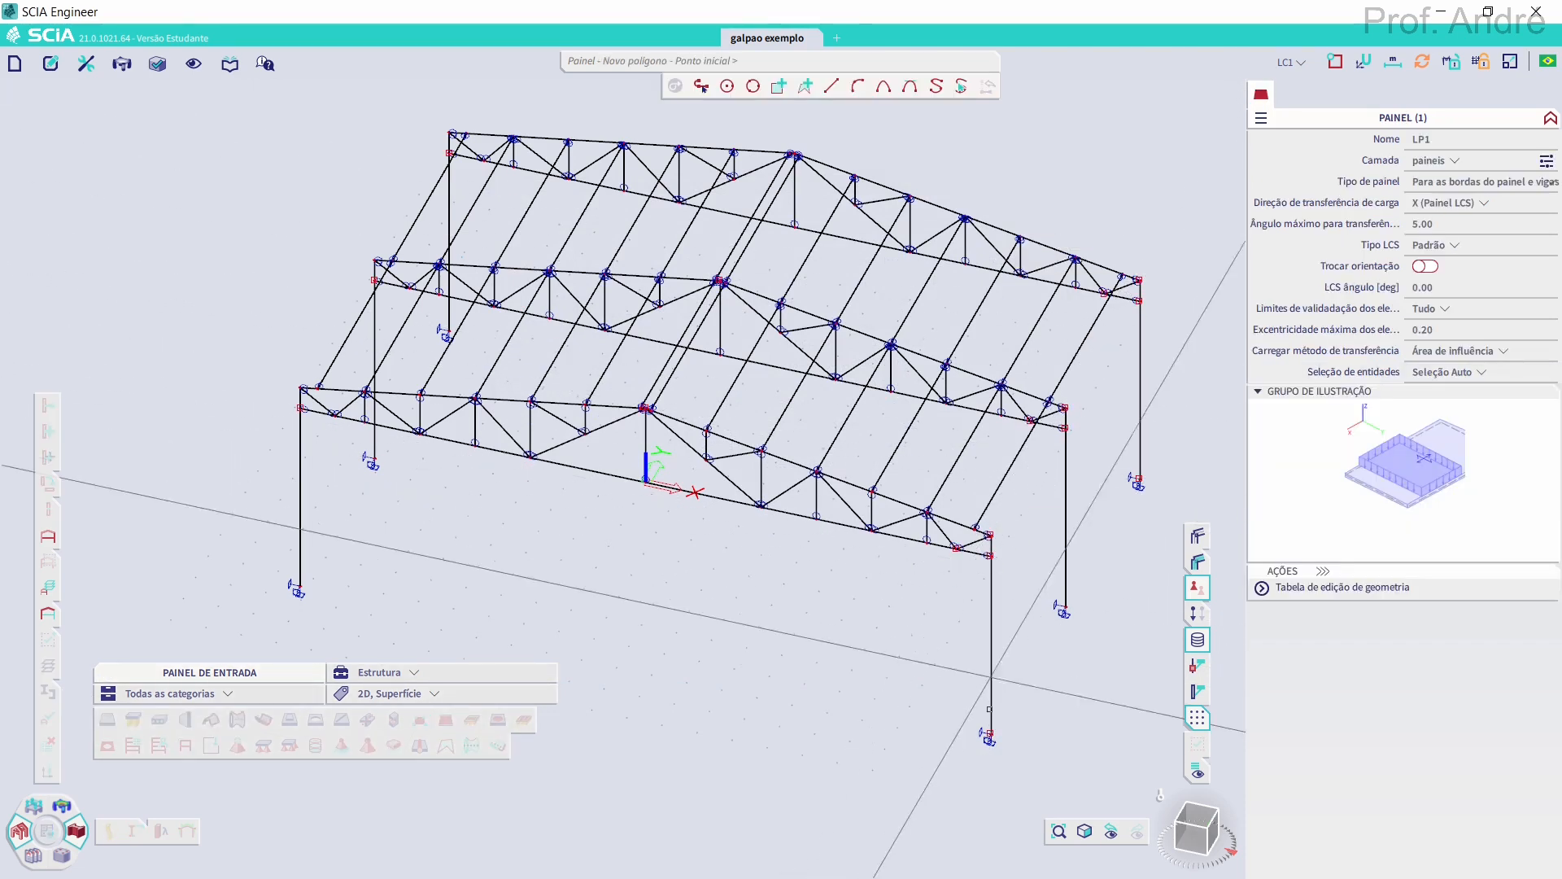
Draw a rectangular wall panel on the +X side, spanning the end frames' columns from base to eave
{"action": "left_click", "coordinate": [1138, 478]}
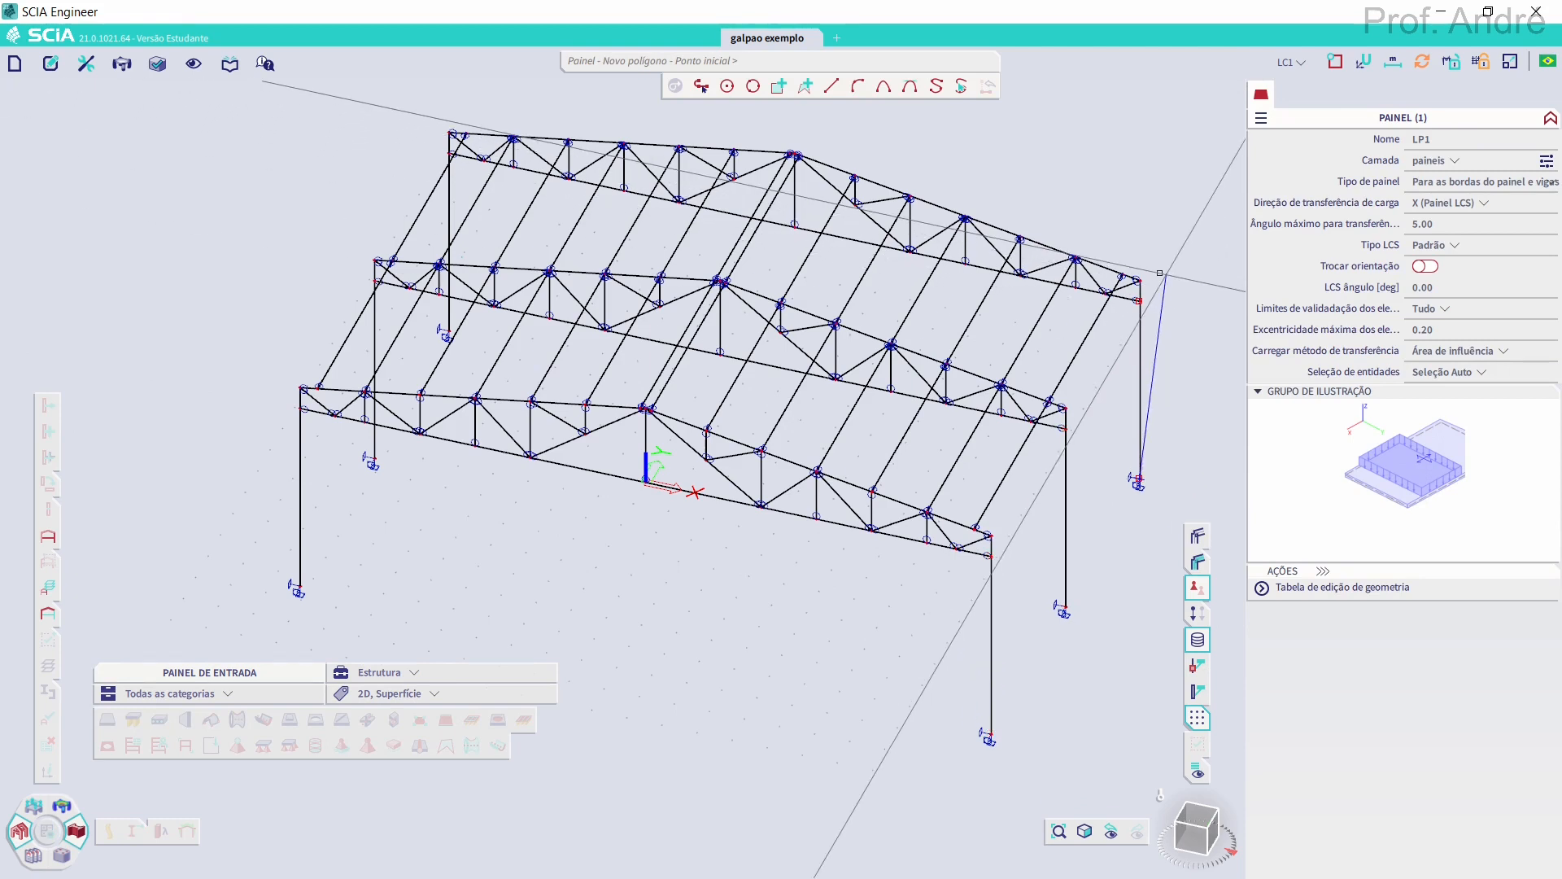
{"action": "left_click", "coordinate": [1139, 280]}
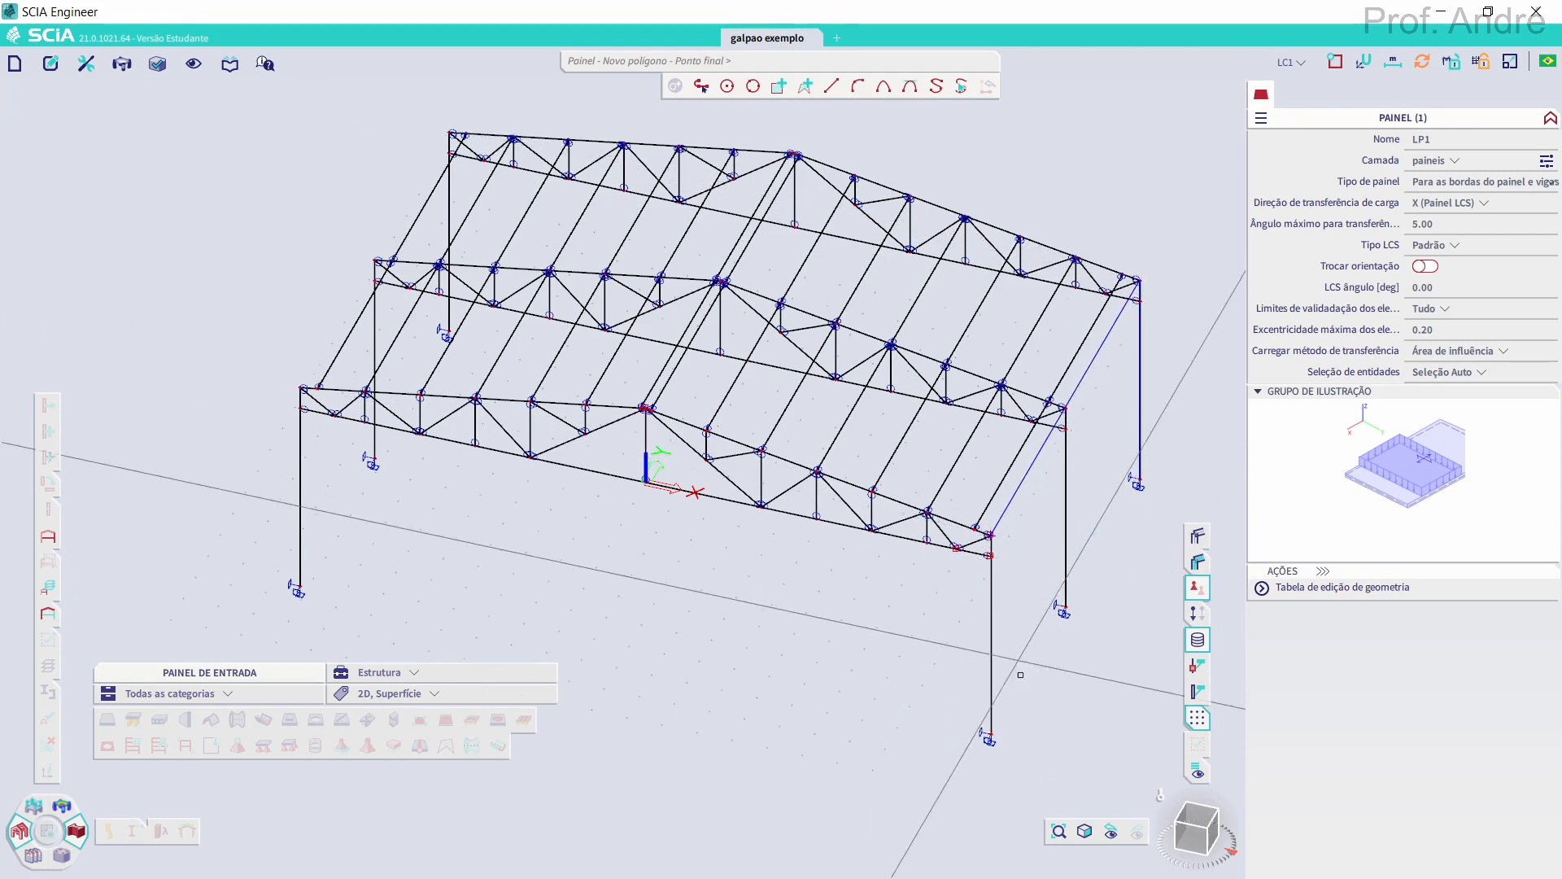
{"action": "left_click", "coordinate": [990, 735]}
{"action": "key", "text": "Escape"}
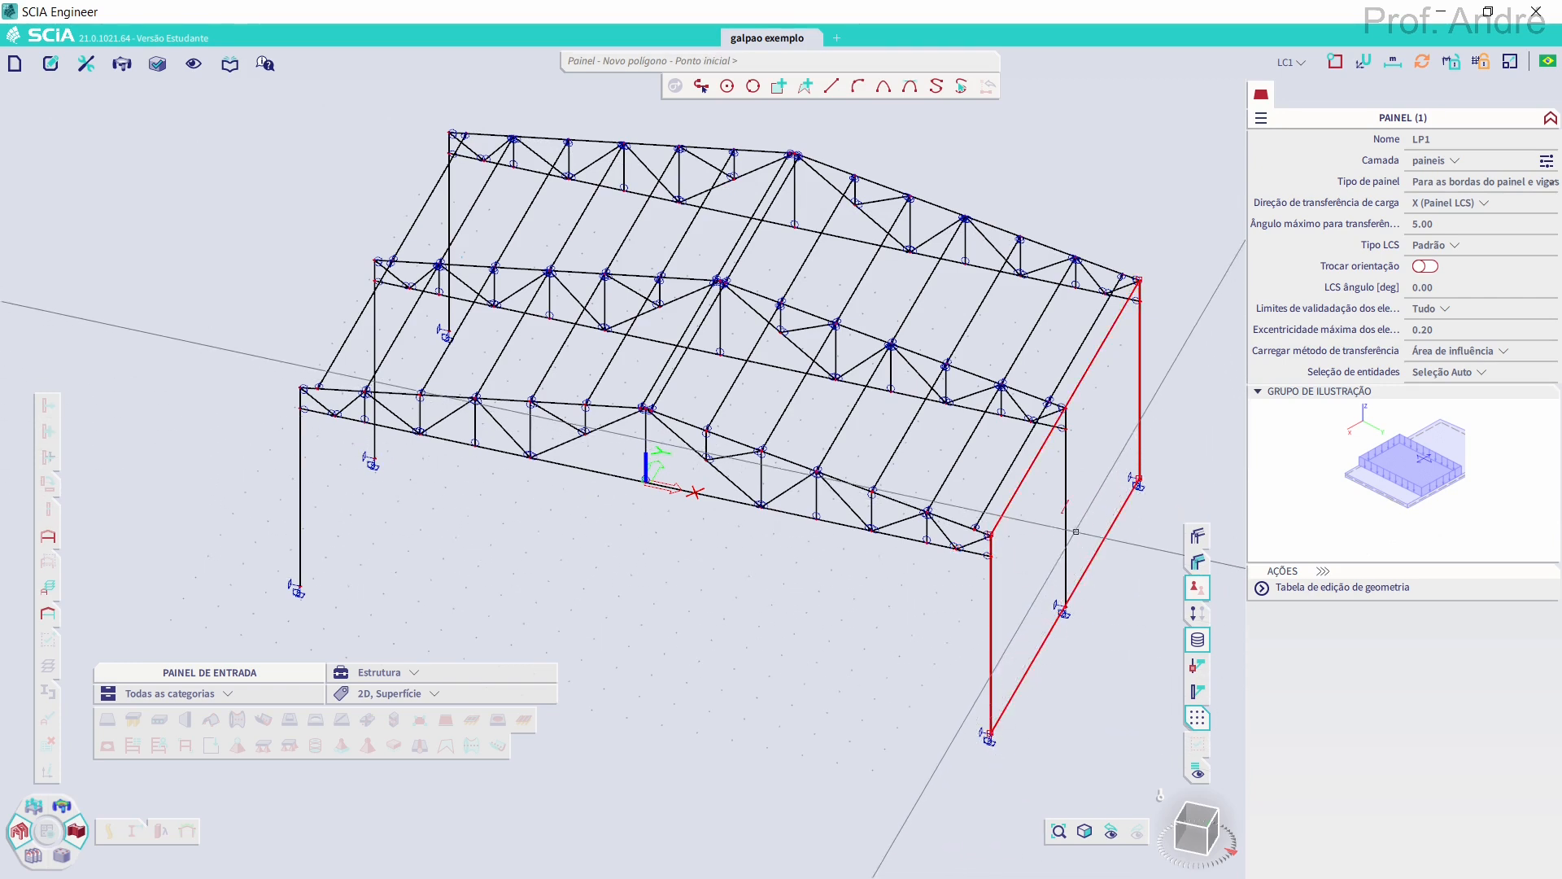
Draw the matching wall panel on the -X side between the end frames' column bases and eave nodes
{"action": "scroll", "coordinate": [1091, 523], "scroll_direction": "up", "scroll_amount": 3}
{"action": "scroll", "coordinate": [1072, 544], "scroll_direction": "up", "scroll_amount": 5}
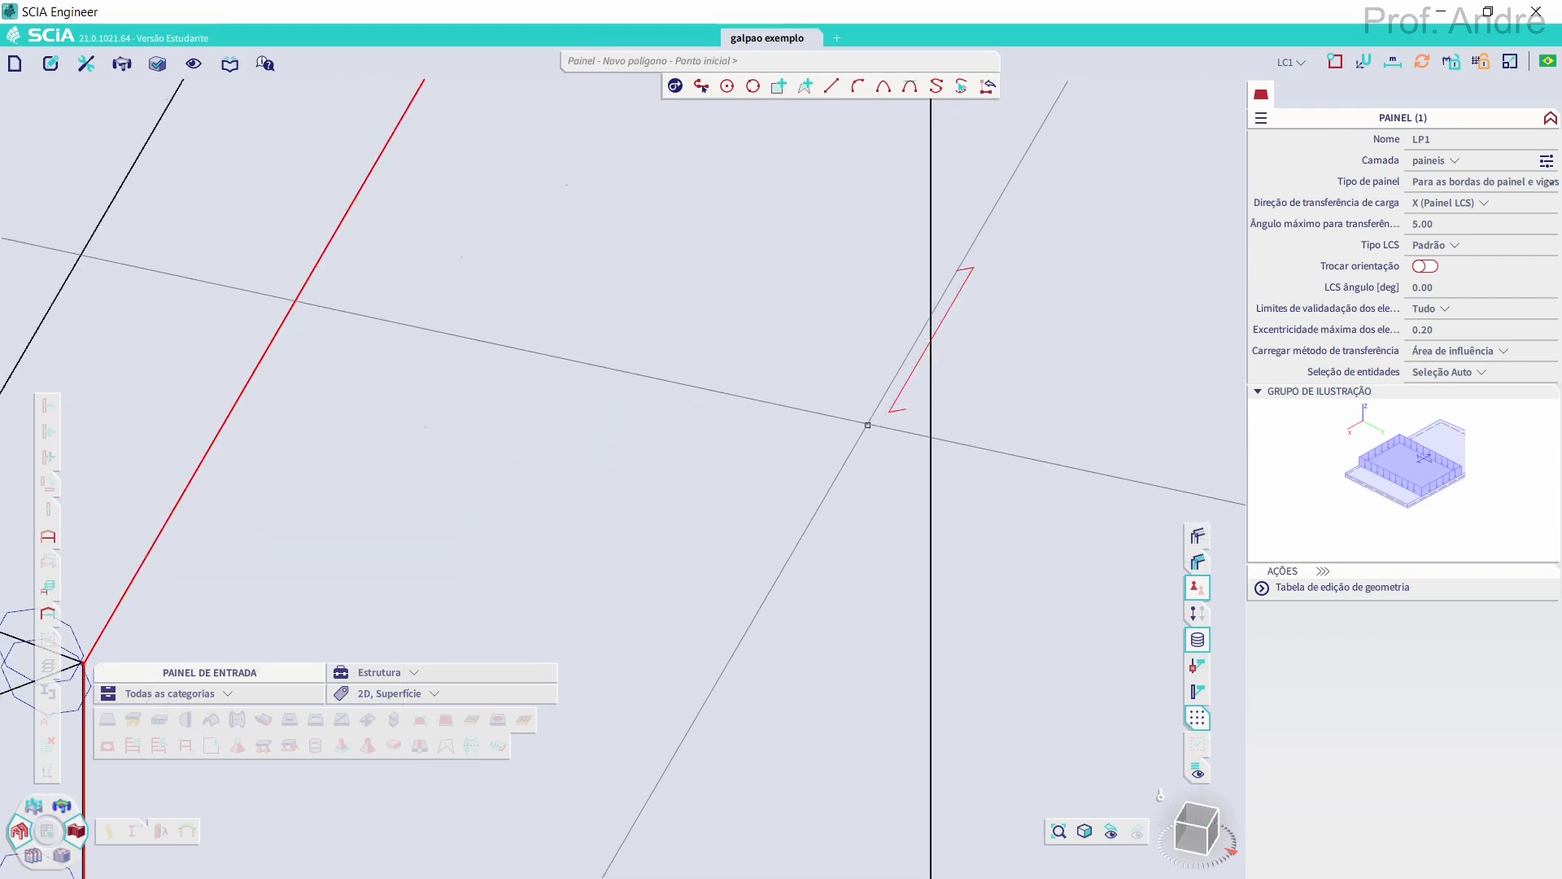
{"action": "scroll", "coordinate": [843, 417], "scroll_direction": "down", "scroll_amount": 3}
{"action": "scroll", "coordinate": [842, 417], "scroll_direction": "down", "scroll_amount": 3}
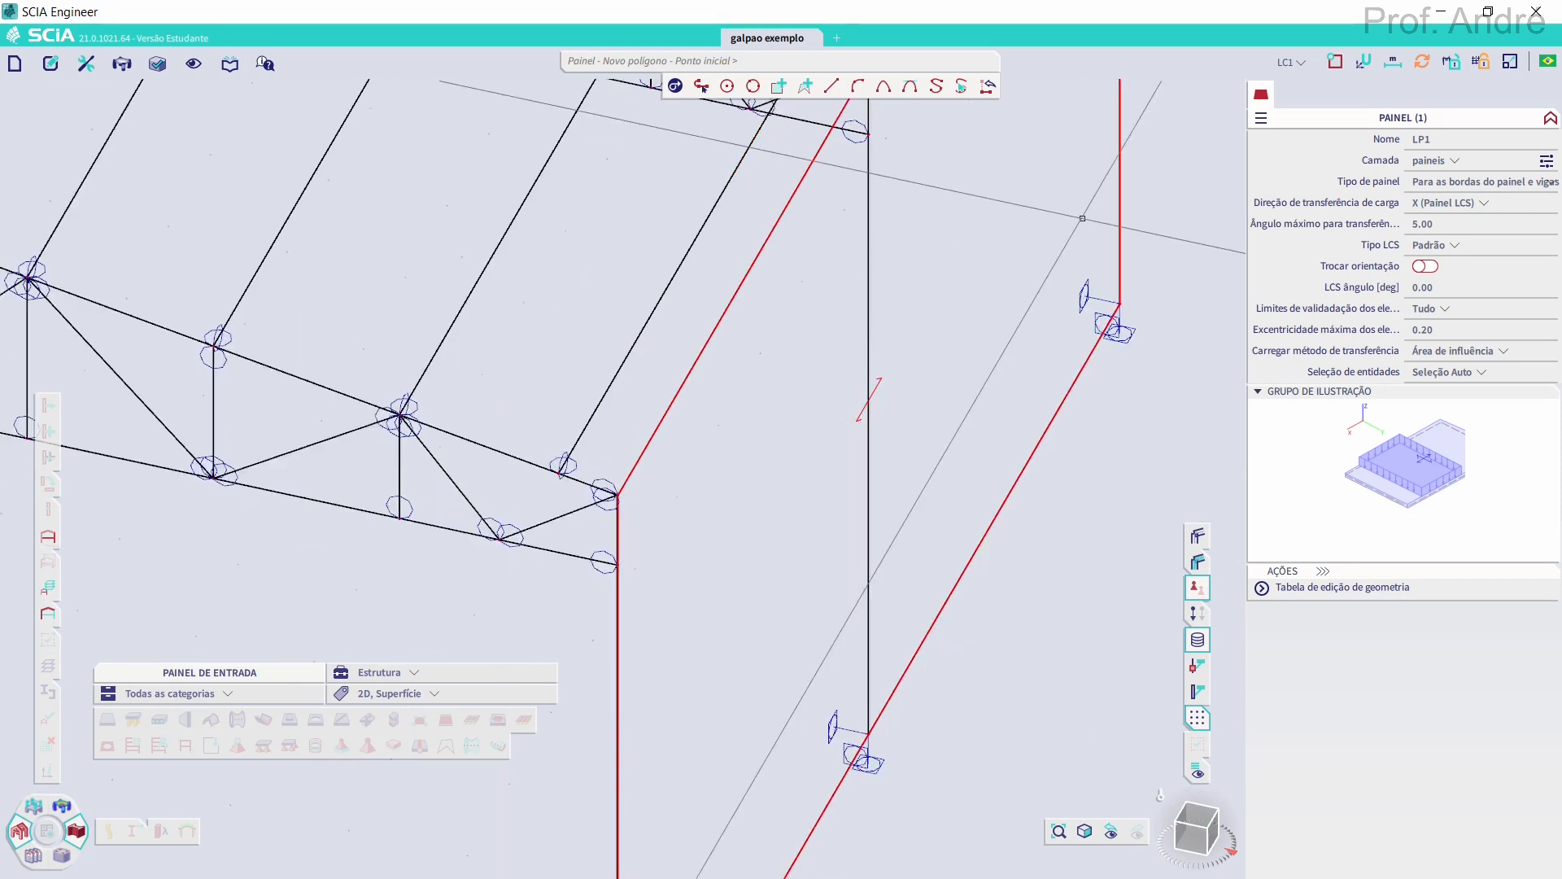
{"action": "scroll", "coordinate": [1150, 352], "scroll_direction": "down", "scroll_amount": 3}
{"action": "scroll", "coordinate": [1050, 431], "scroll_direction": "down", "scroll_amount": 2}
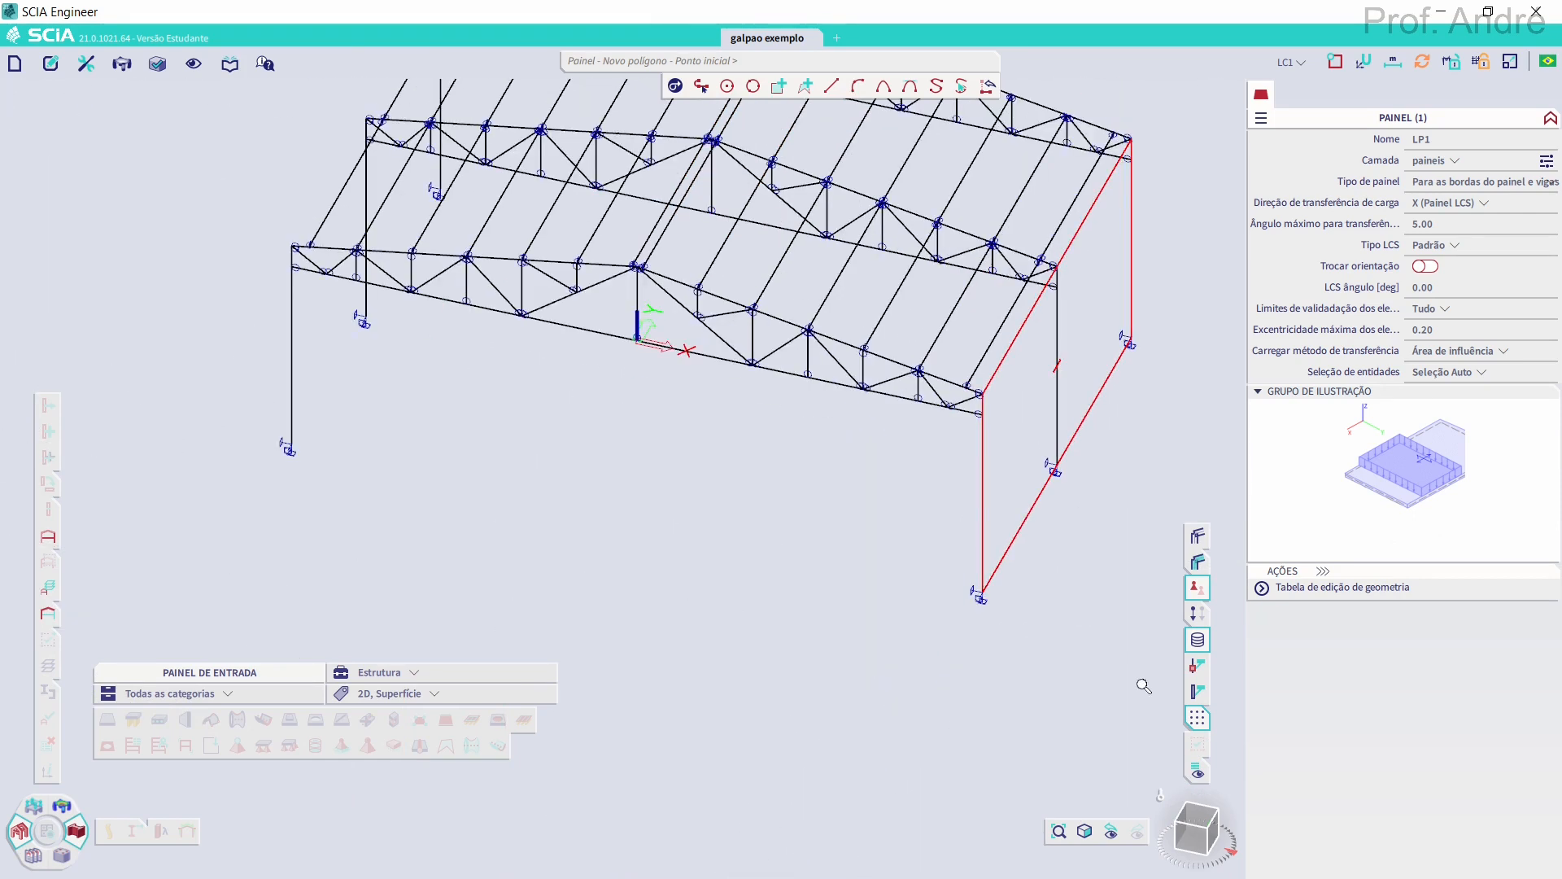
{"action": "left_click", "coordinate": [1234, 847]}
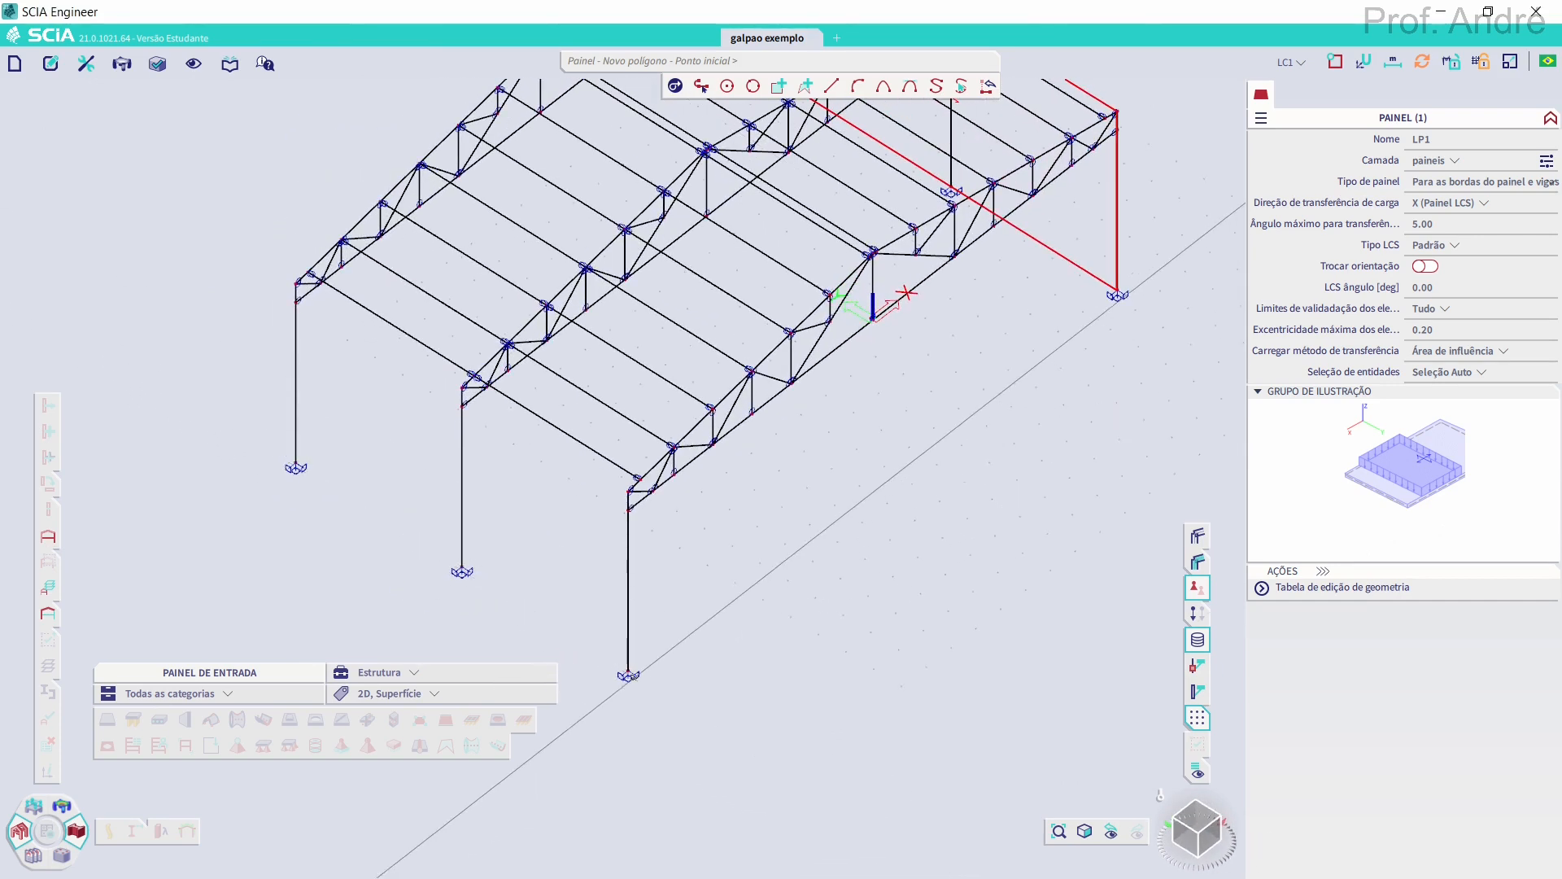
{"action": "left_click", "coordinate": [628, 672]}
{"action": "left_click", "coordinate": [628, 493]}
{"action": "left_click", "coordinate": [296, 285]}
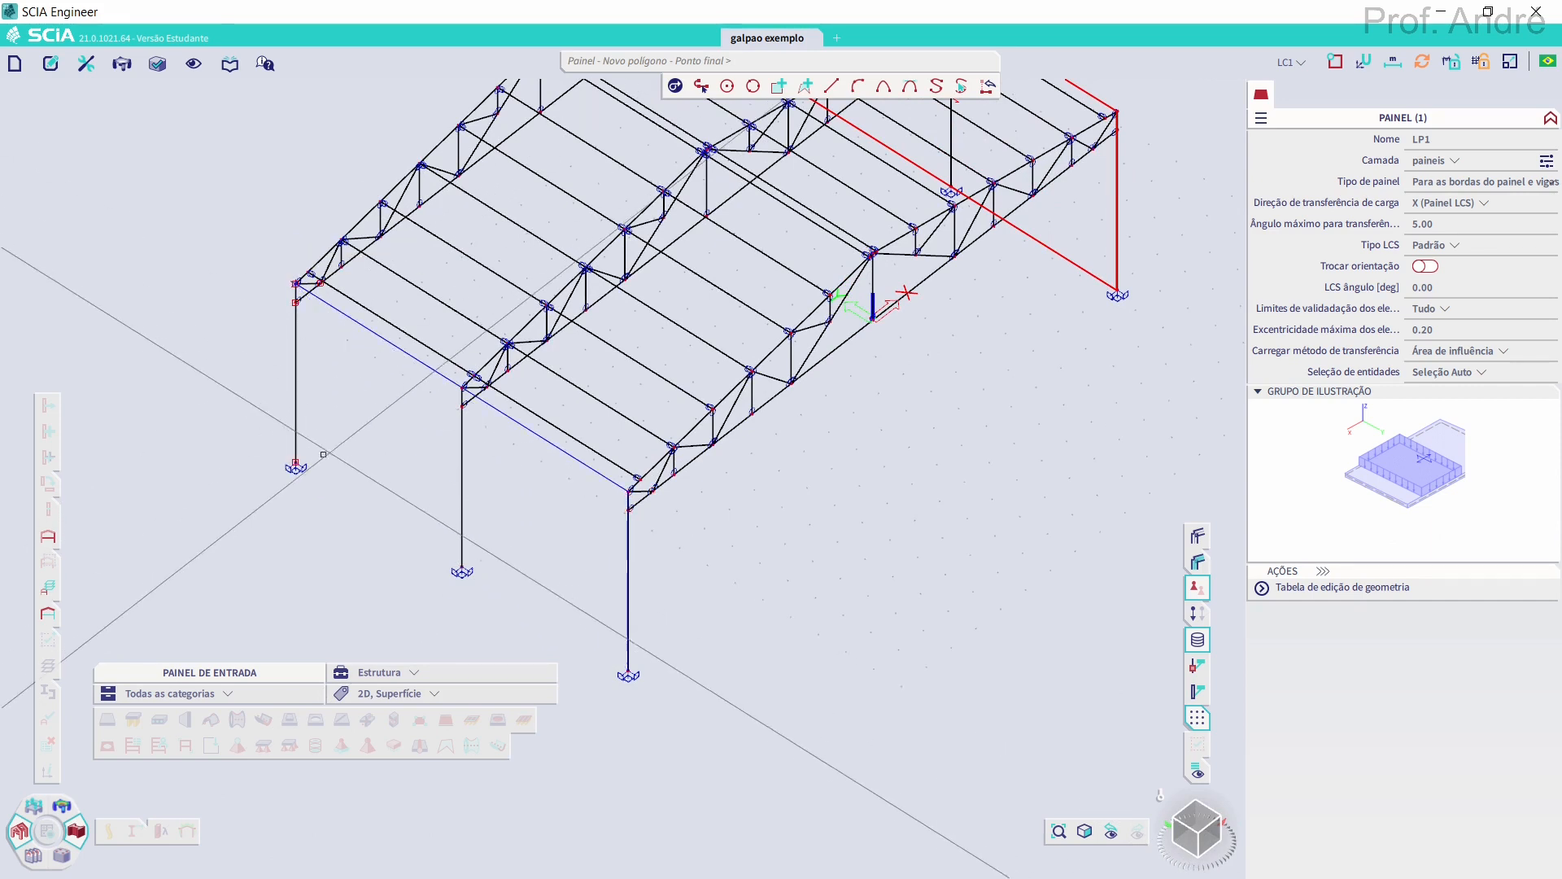
{"action": "left_click", "coordinate": [296, 467]}
{"action": "key", "text": "Escape"}
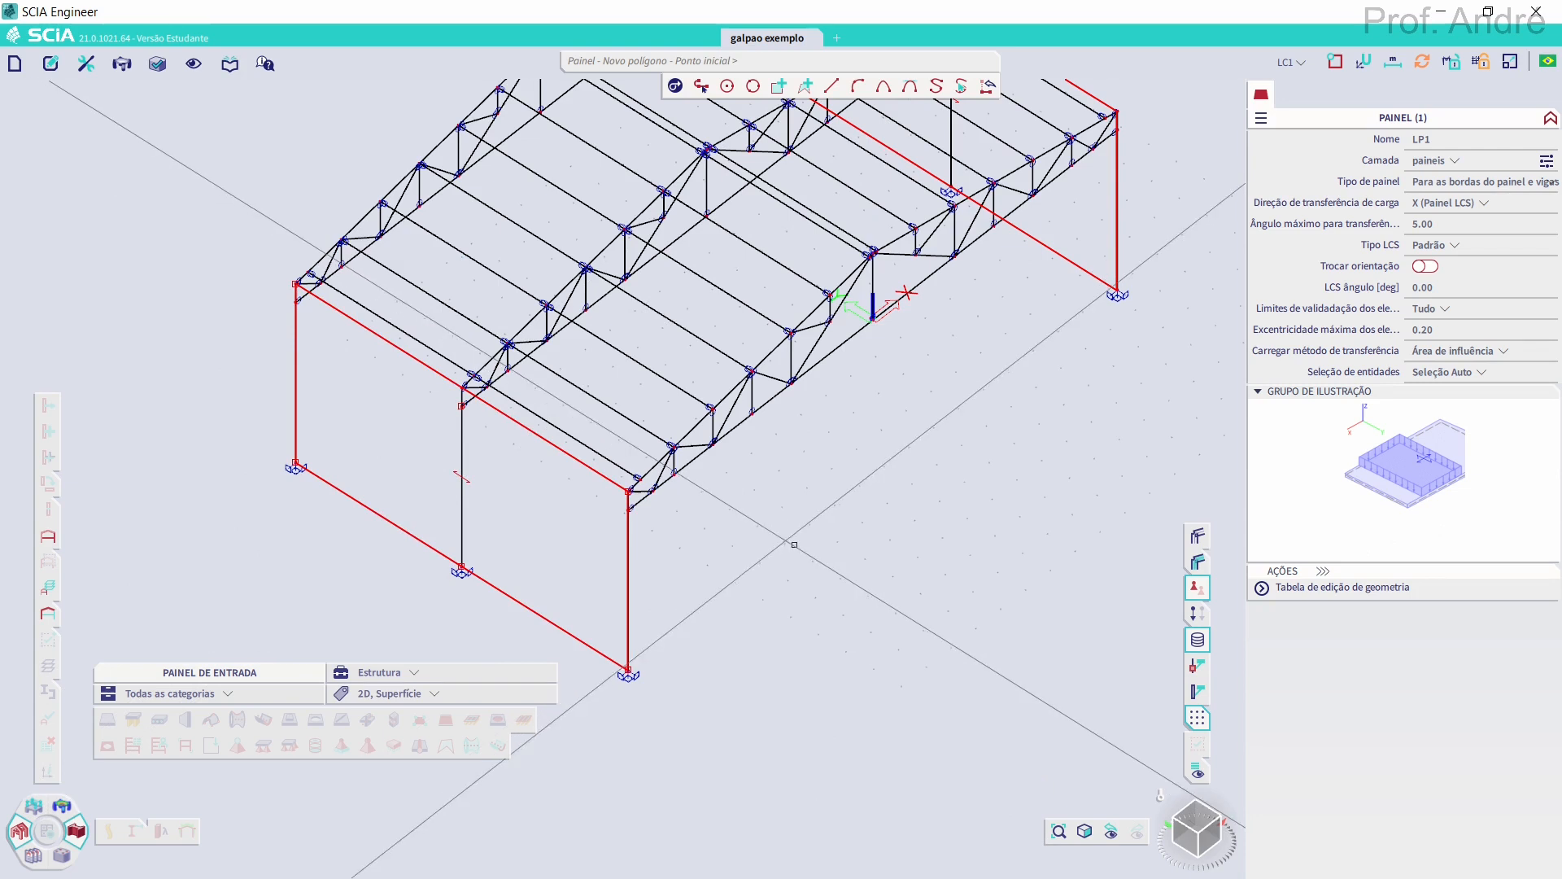
Draw a roof panel over the -X slope through the eave and ridge nodes of both end frames
{"action": "scroll", "coordinate": [924, 560], "scroll_direction": "down", "scroll_amount": 2}
{"action": "scroll", "coordinate": [716, 416], "scroll_direction": "up", "scroll_amount": 2}
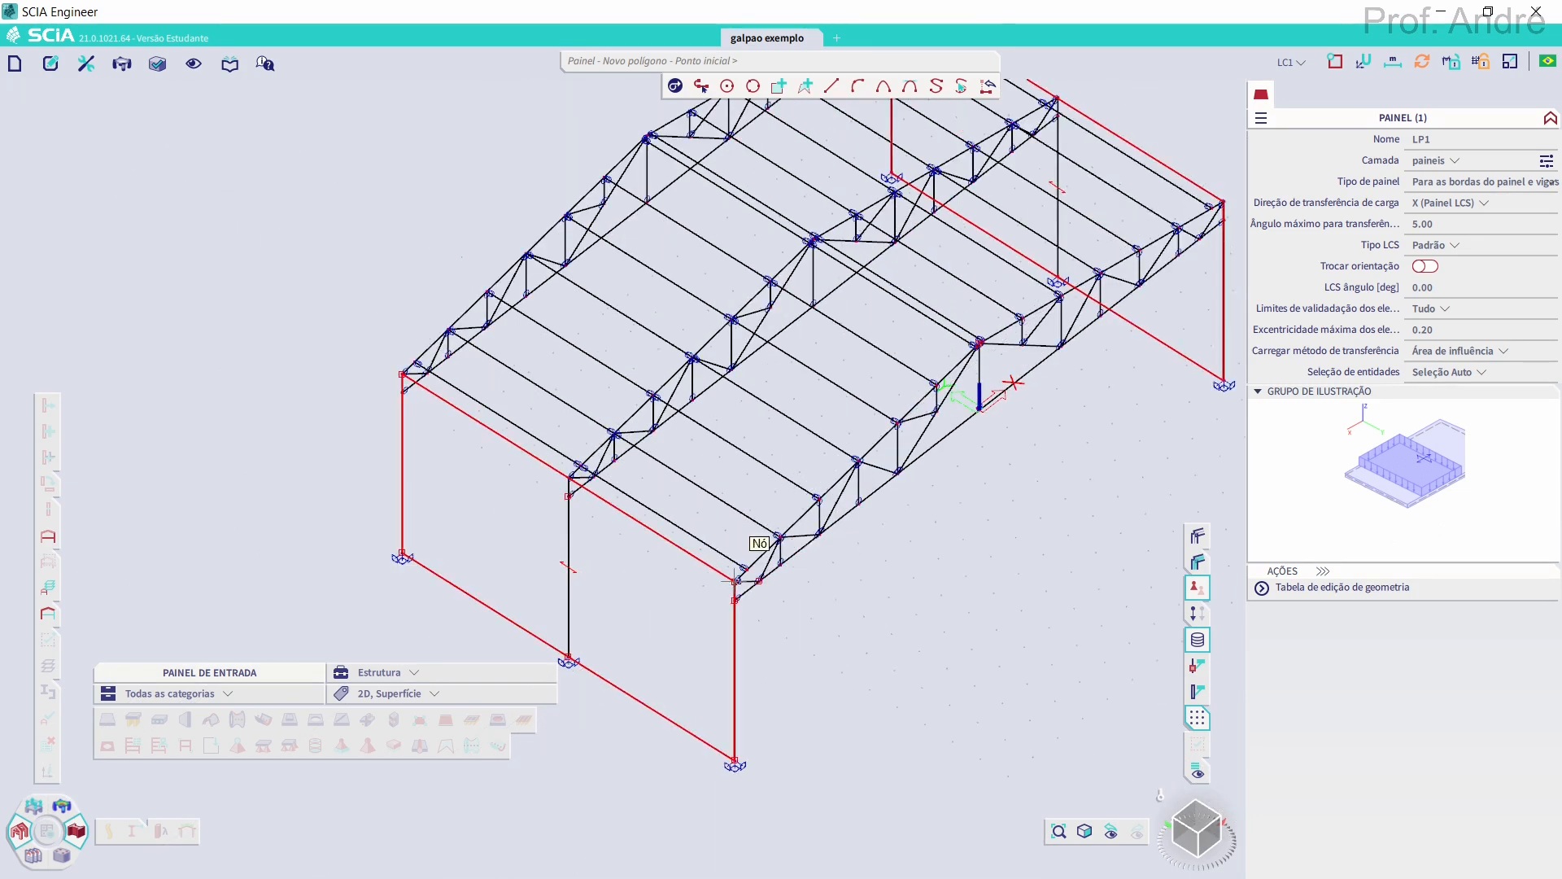
{"action": "scroll", "coordinate": [735, 578], "scroll_direction": "up", "scroll_amount": 2}
{"action": "left_click", "coordinate": [736, 583]}
{"action": "scroll", "coordinate": [1115, 228], "scroll_direction": "up", "scroll_amount": 5}
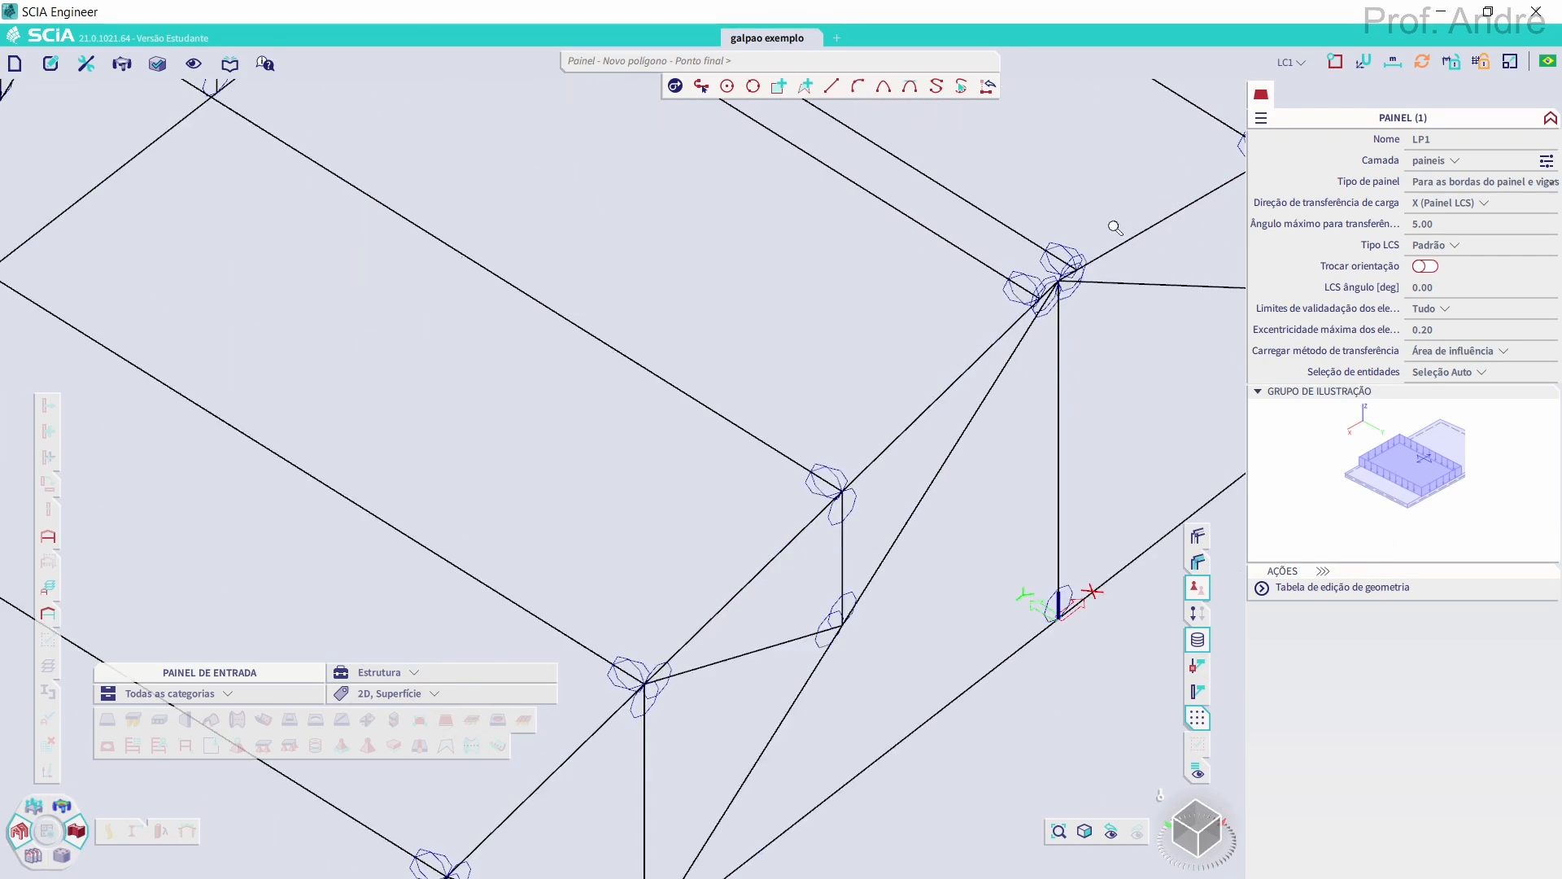
{"action": "scroll", "coordinate": [1114, 227], "scroll_direction": "up", "scroll_amount": 2}
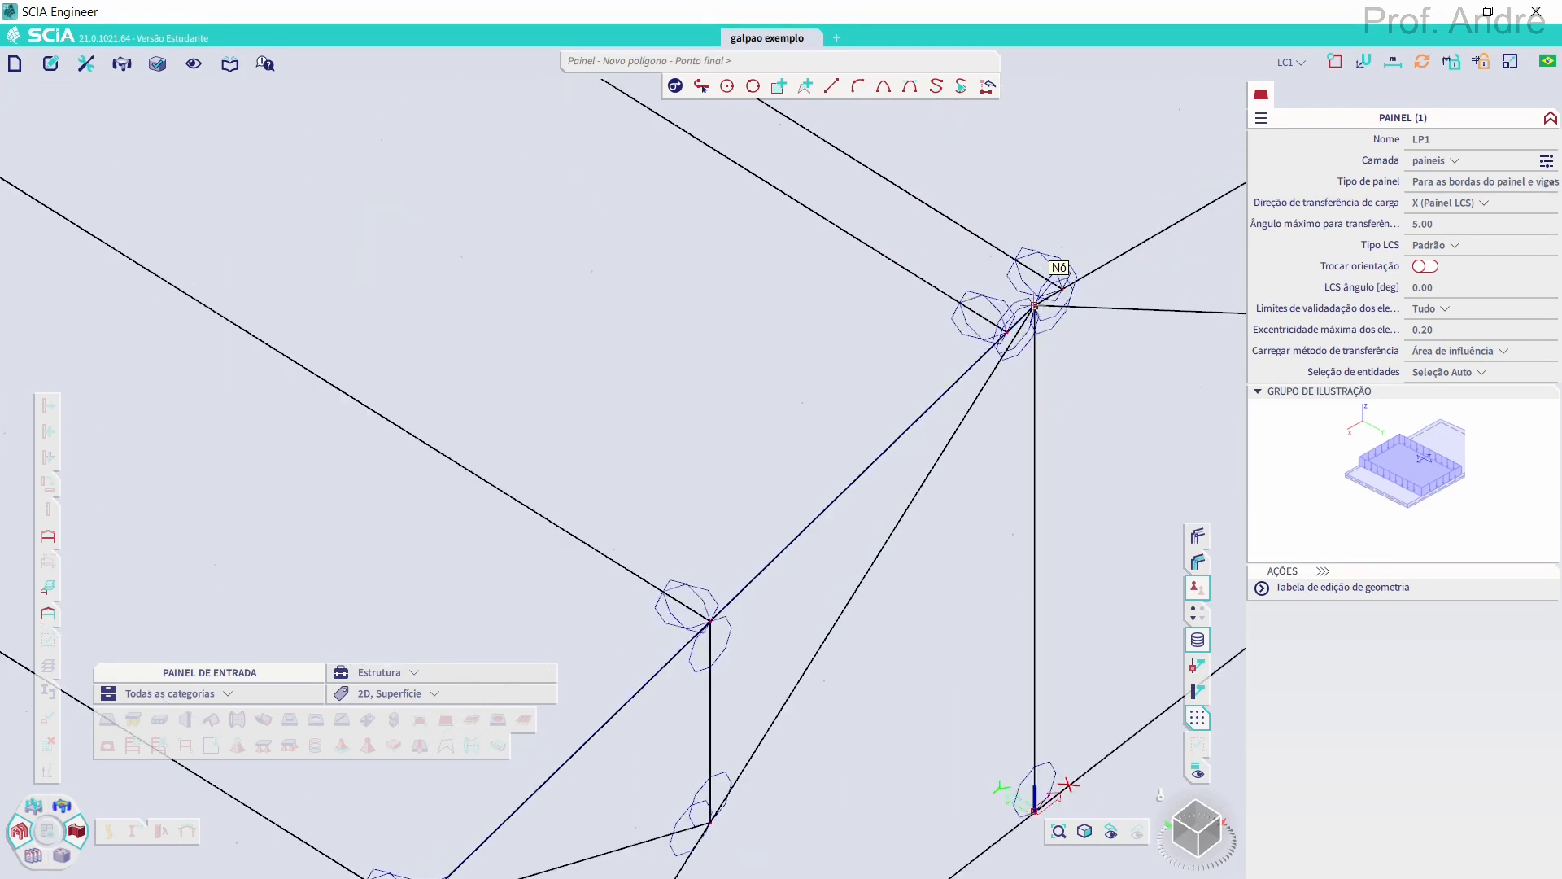
{"action": "scroll", "coordinate": [1037, 195], "scroll_direction": "down", "scroll_amount": 8}
{"action": "scroll", "coordinate": [1037, 194], "scroll_direction": "up", "scroll_amount": 8}
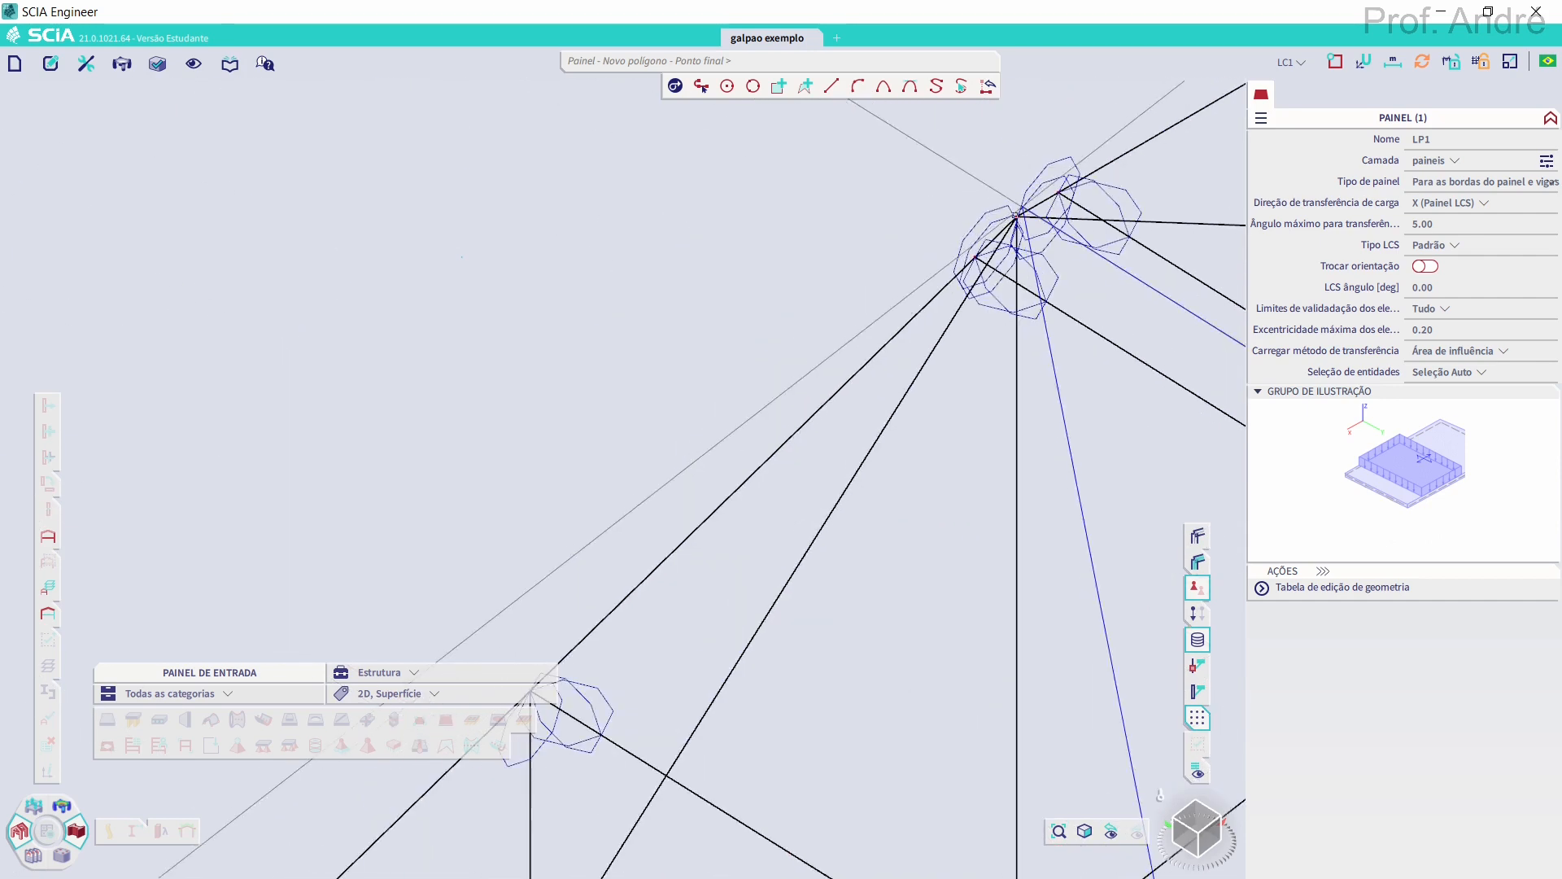
{"action": "scroll", "coordinate": [820, 208], "scroll_direction": "down", "scroll_amount": 6}
{"action": "scroll", "coordinate": [820, 208], "scroll_direction": "down", "scroll_amount": 5}
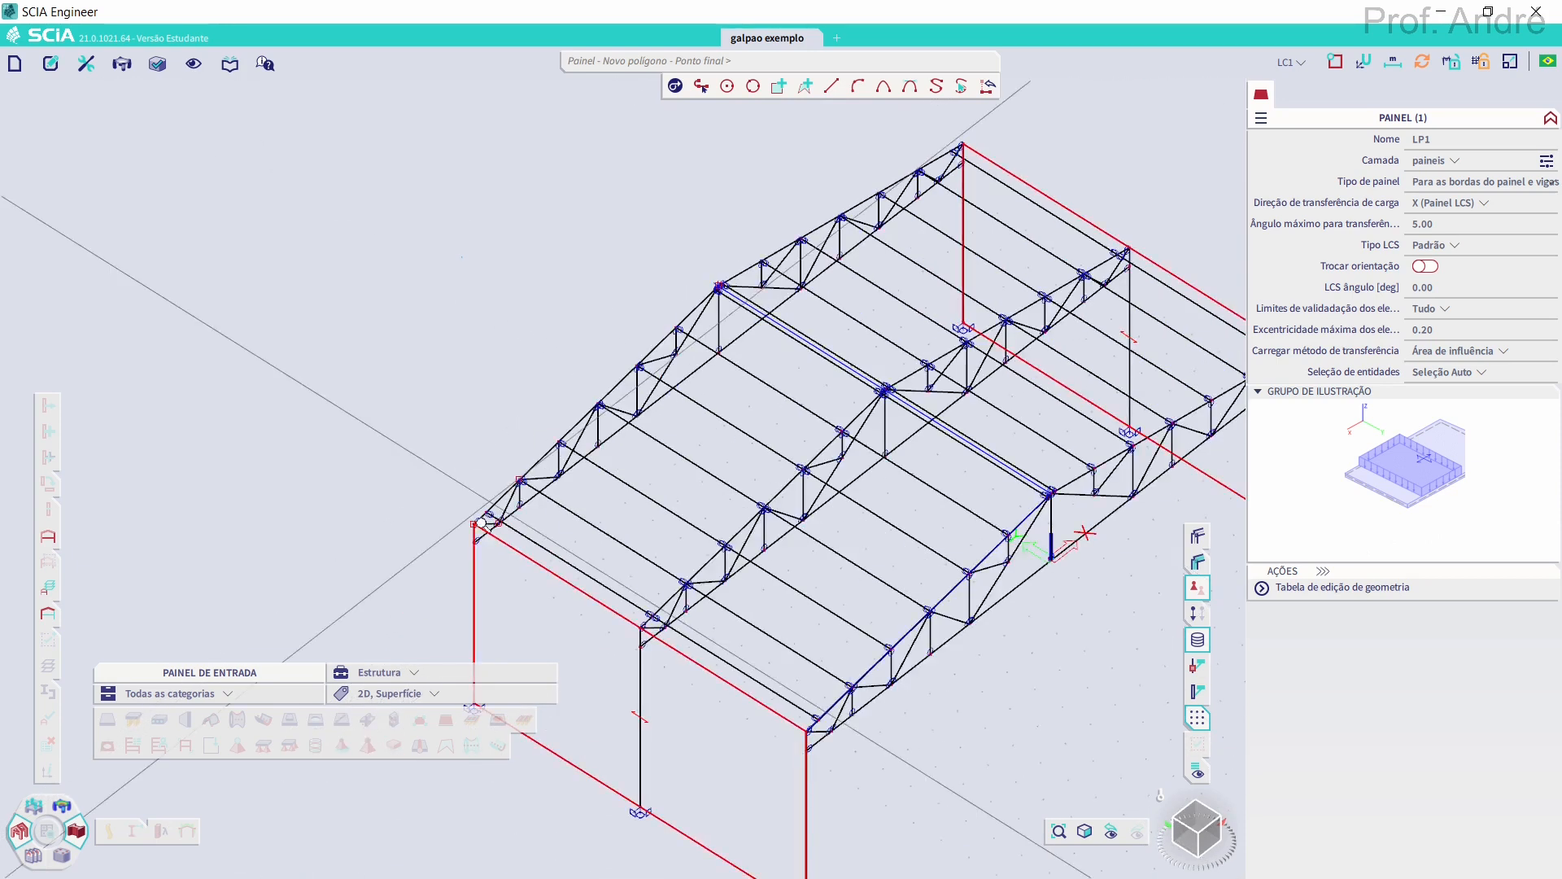
{"action": "scroll", "coordinate": [481, 523], "scroll_direction": "up", "scroll_amount": 2}
{"action": "left_click", "coordinate": [468, 525]}
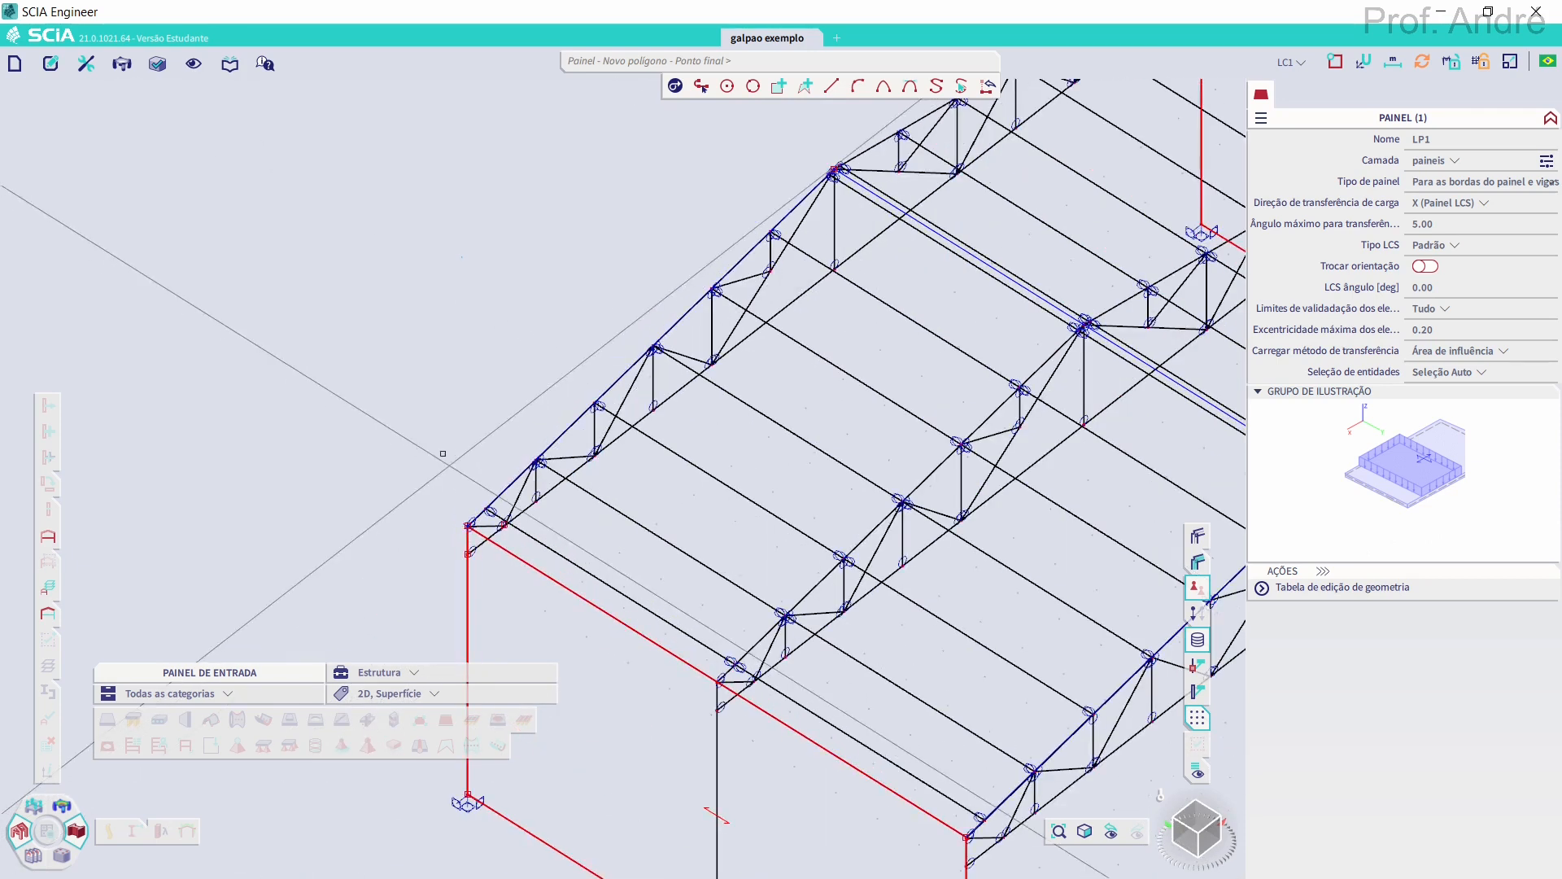
Draw a roof panel over the +X slope through the end frames' eave and ridge nodes, and end panel input
{"action": "scroll", "coordinate": [432, 430], "scroll_direction": "down", "scroll_amount": 5}
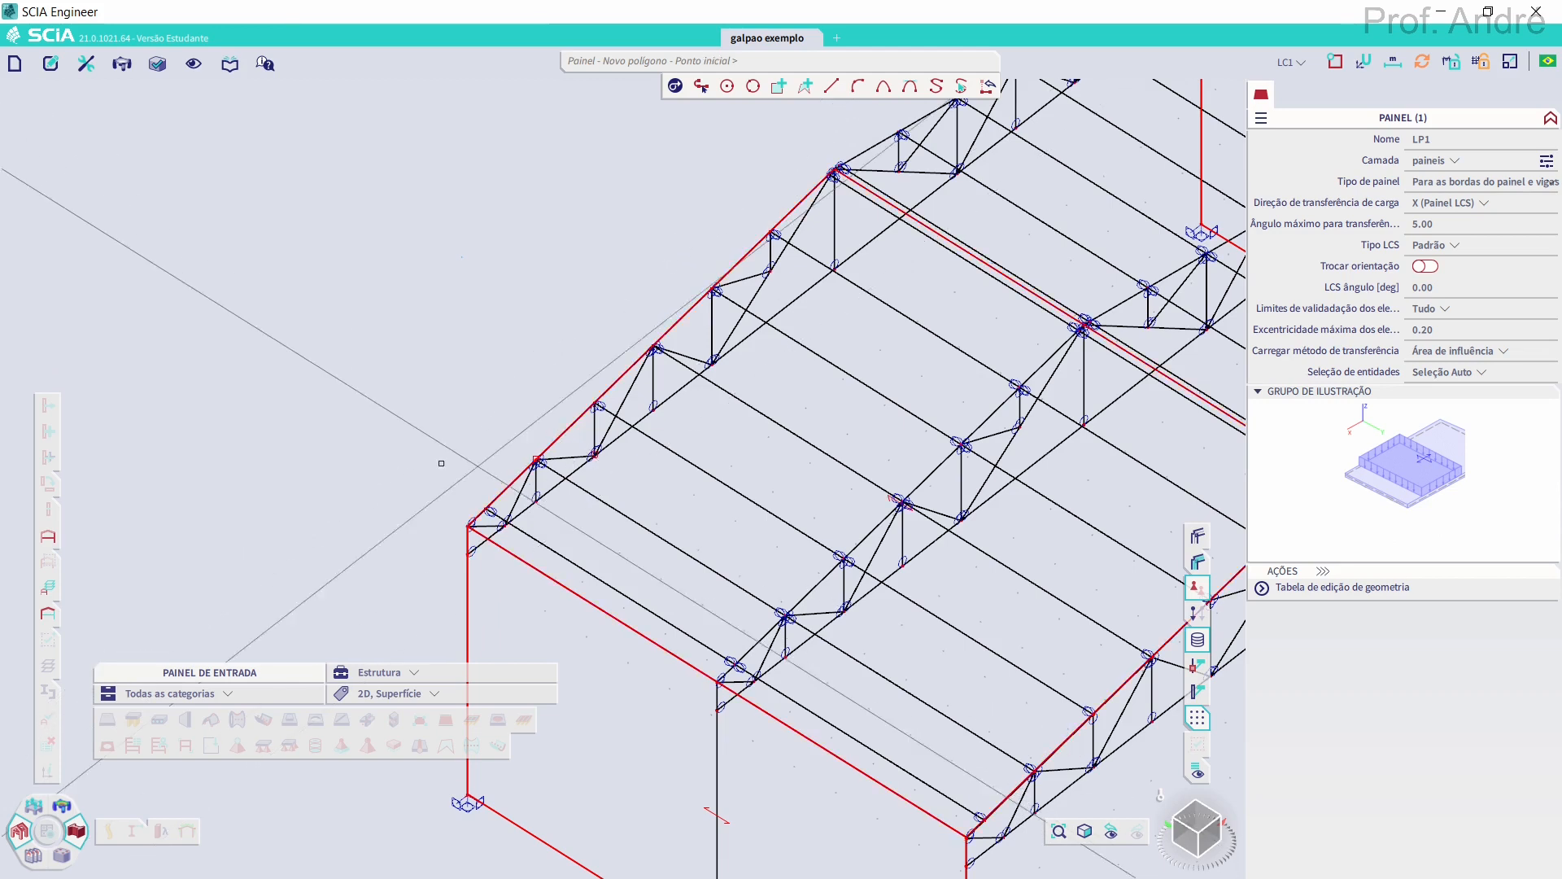
{"action": "scroll", "coordinate": [796, 405], "scroll_direction": "up", "scroll_amount": 4}
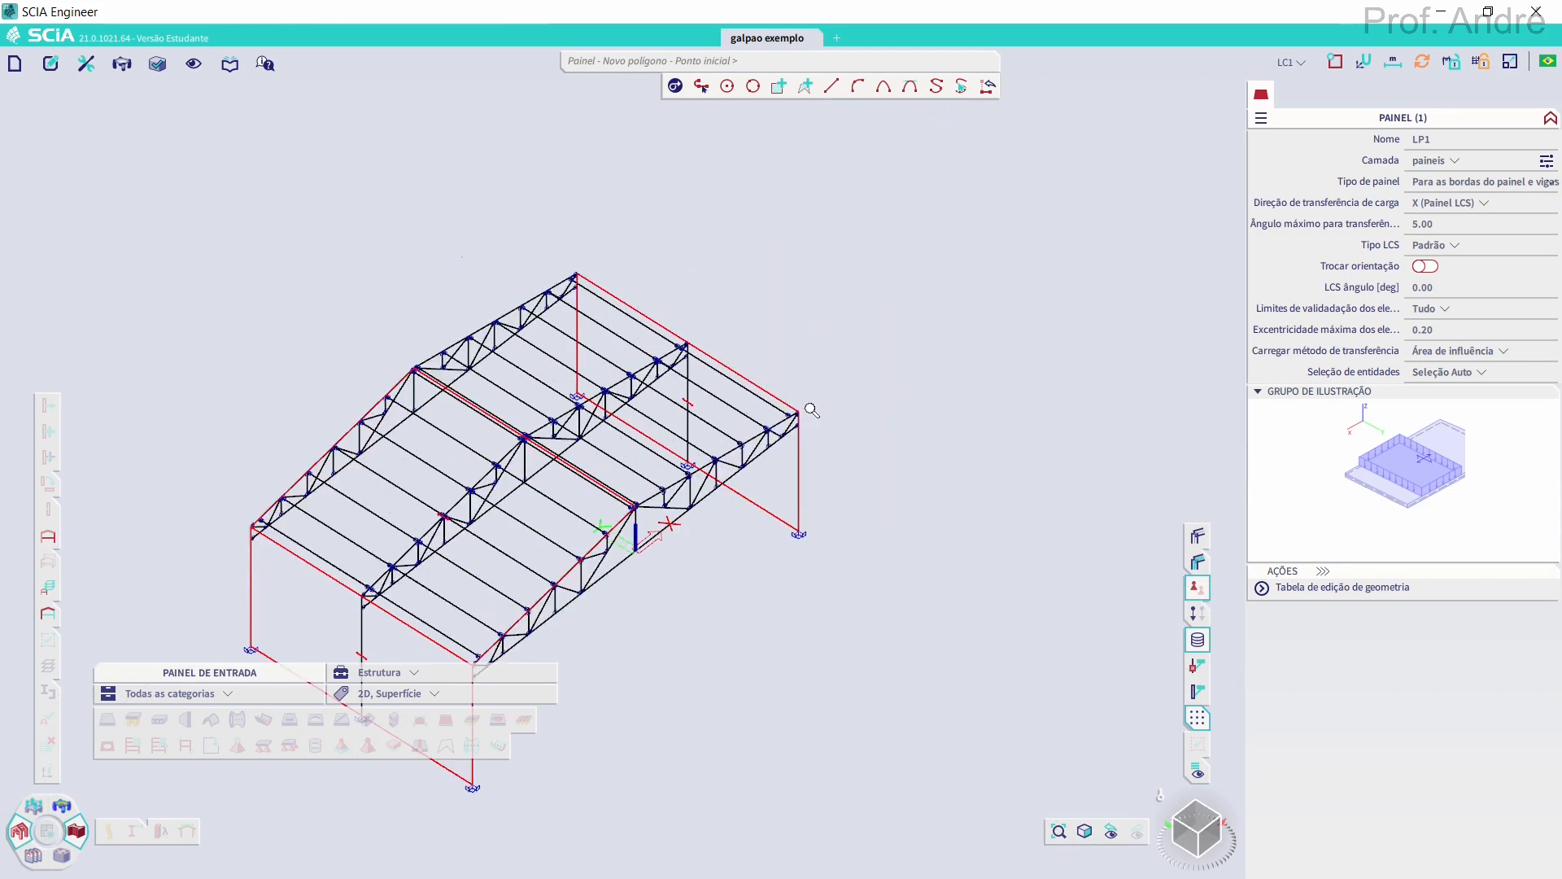
{"action": "left_click", "coordinate": [784, 416]}
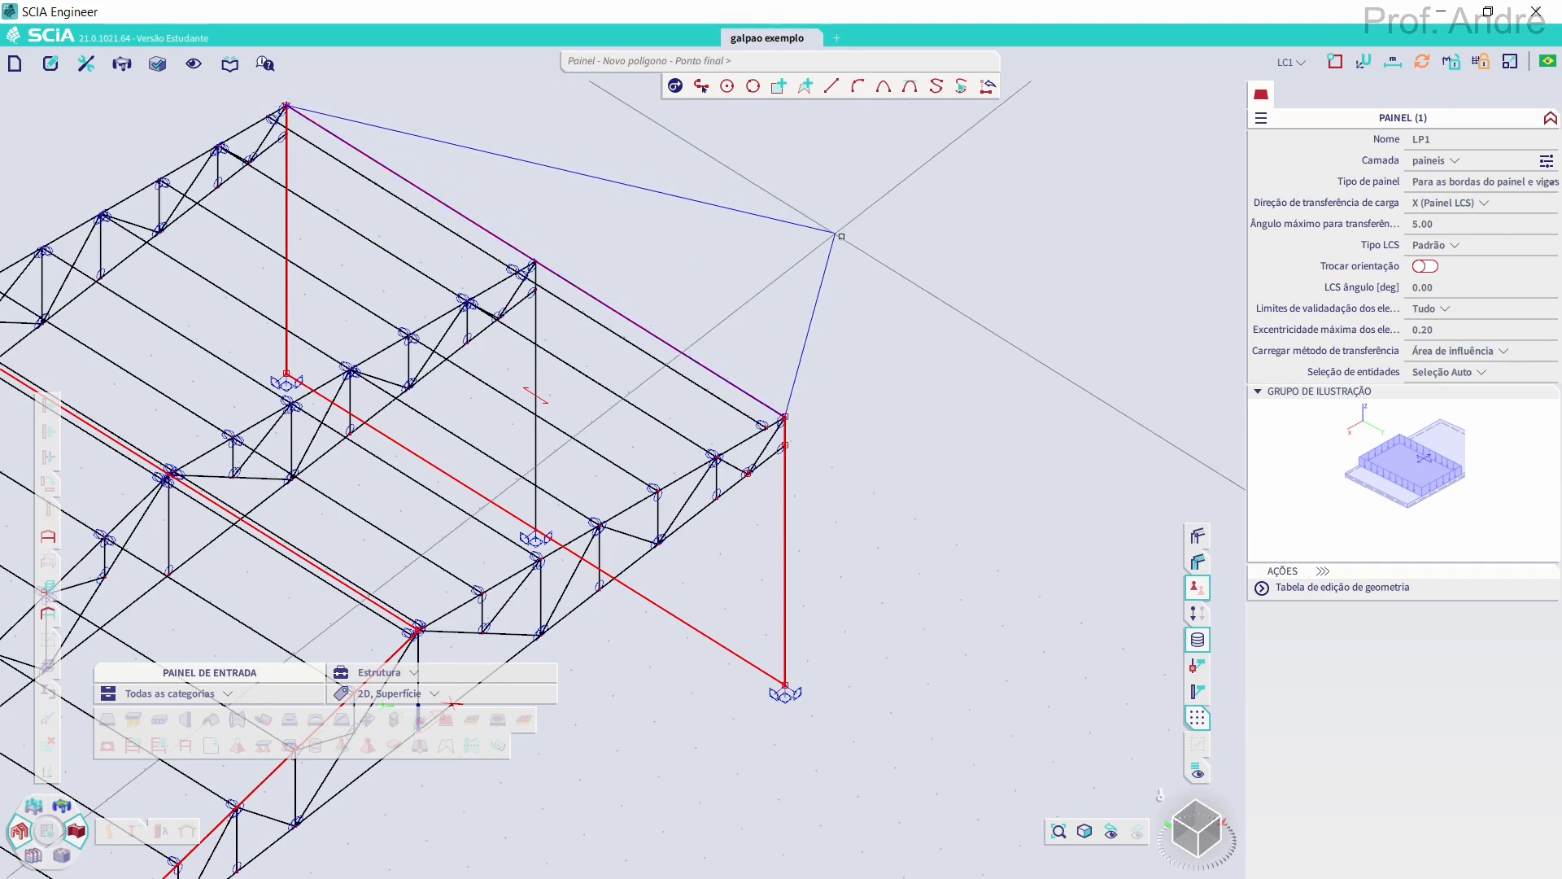
{"action": "scroll", "coordinate": [794, 411], "scroll_direction": "down", "scroll_amount": 3}
{"action": "scroll", "coordinate": [233, 324], "scroll_direction": "up", "scroll_amount": 5}
{"action": "scroll", "coordinate": [233, 323], "scroll_direction": "up", "scroll_amount": 3}
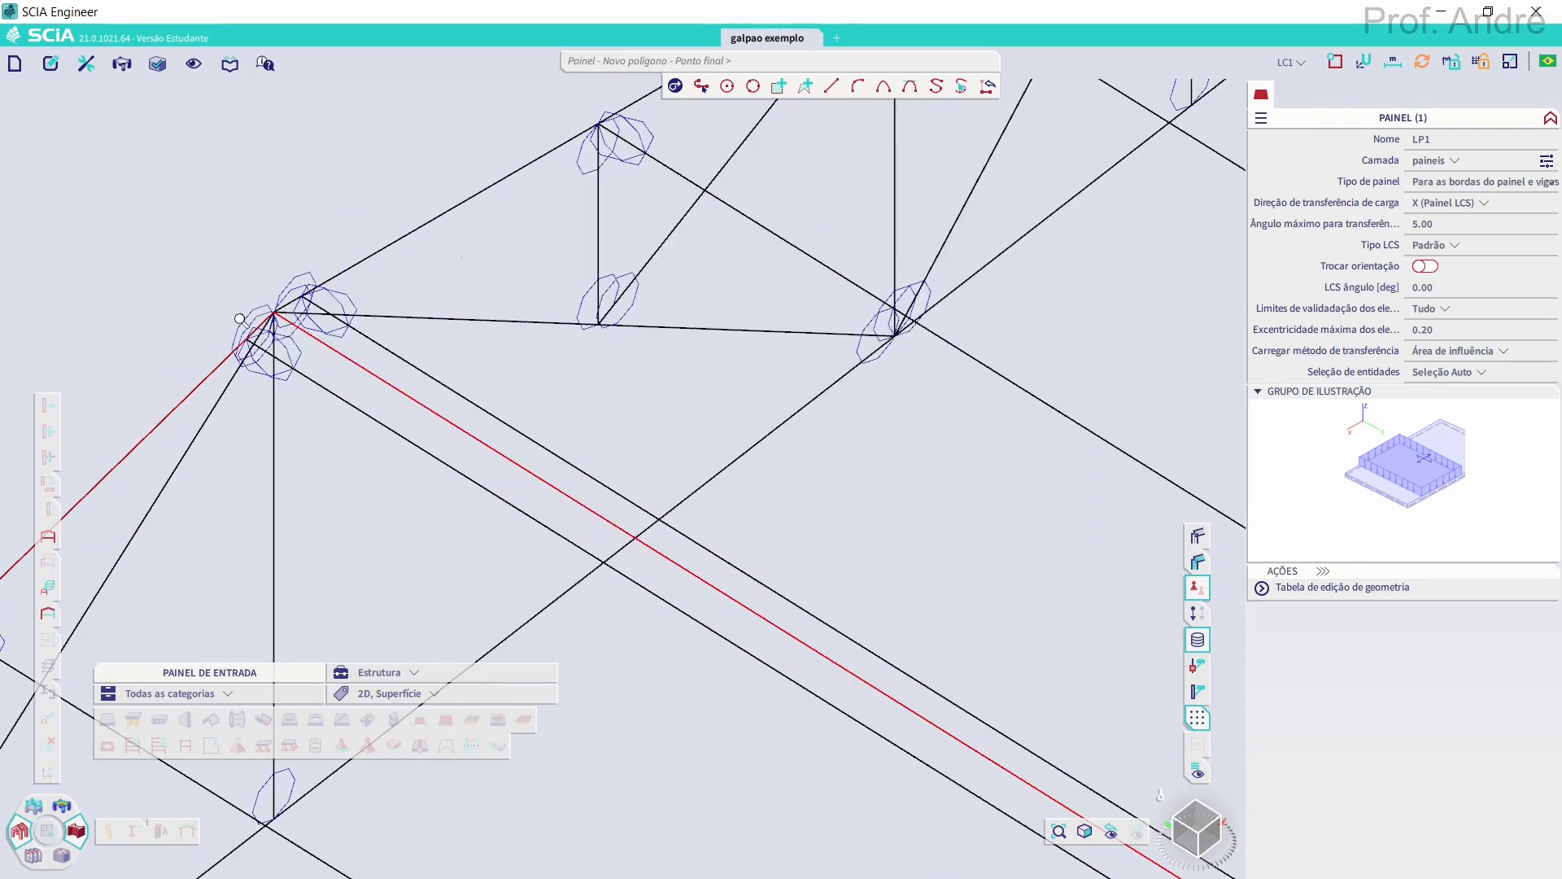
{"action": "left_click", "coordinate": [272, 312]}
{"action": "scroll", "coordinate": [272, 312], "scroll_direction": "down", "scroll_amount": 5}
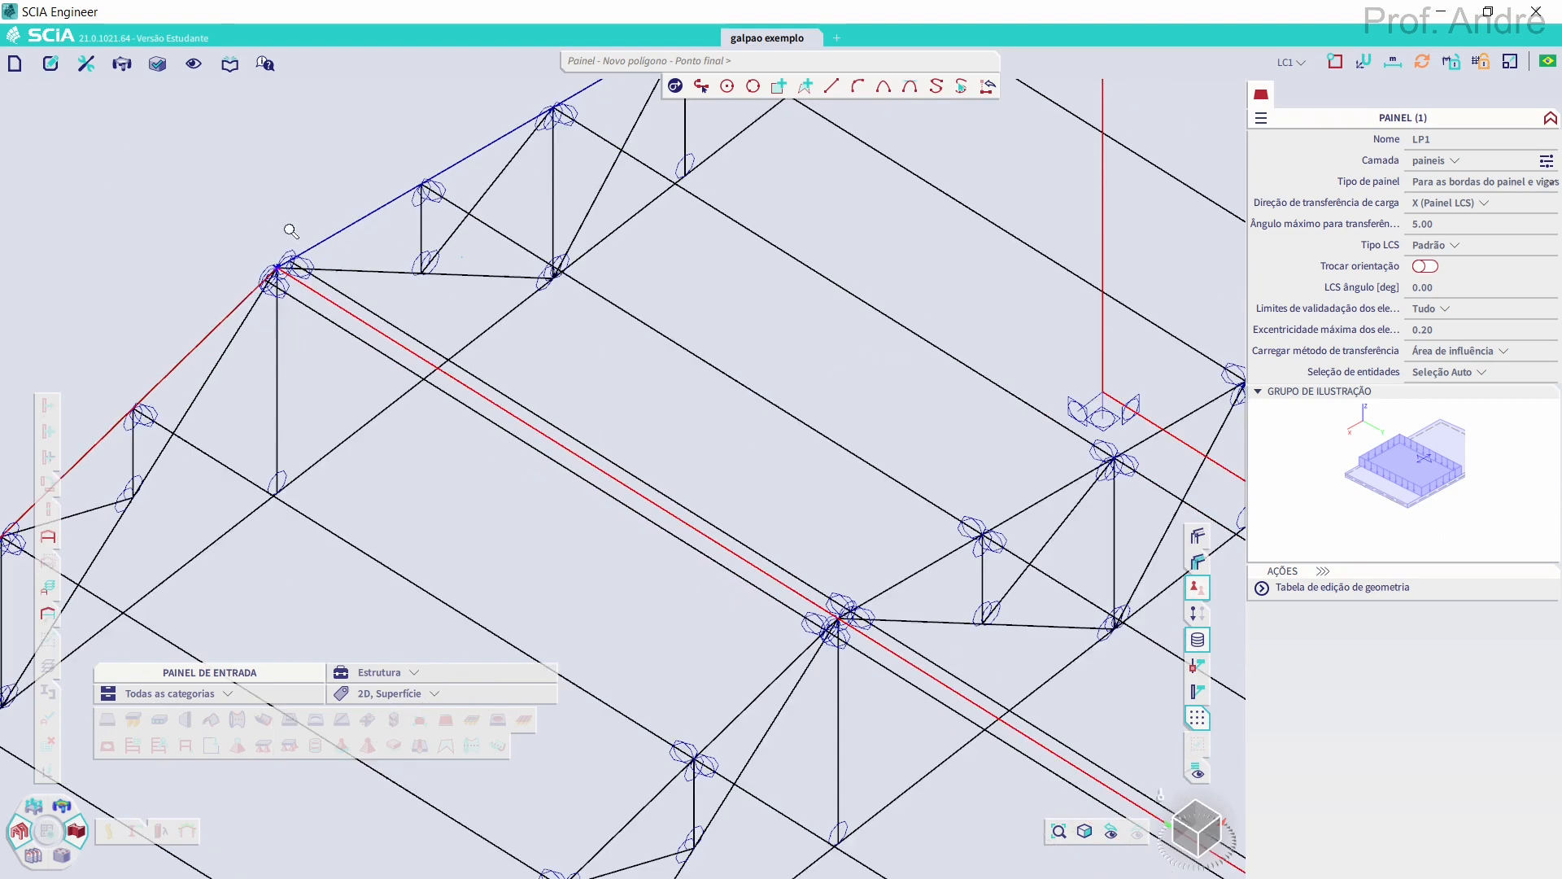
{"action": "scroll", "coordinate": [813, 527], "scroll_direction": "down", "scroll_amount": 2}
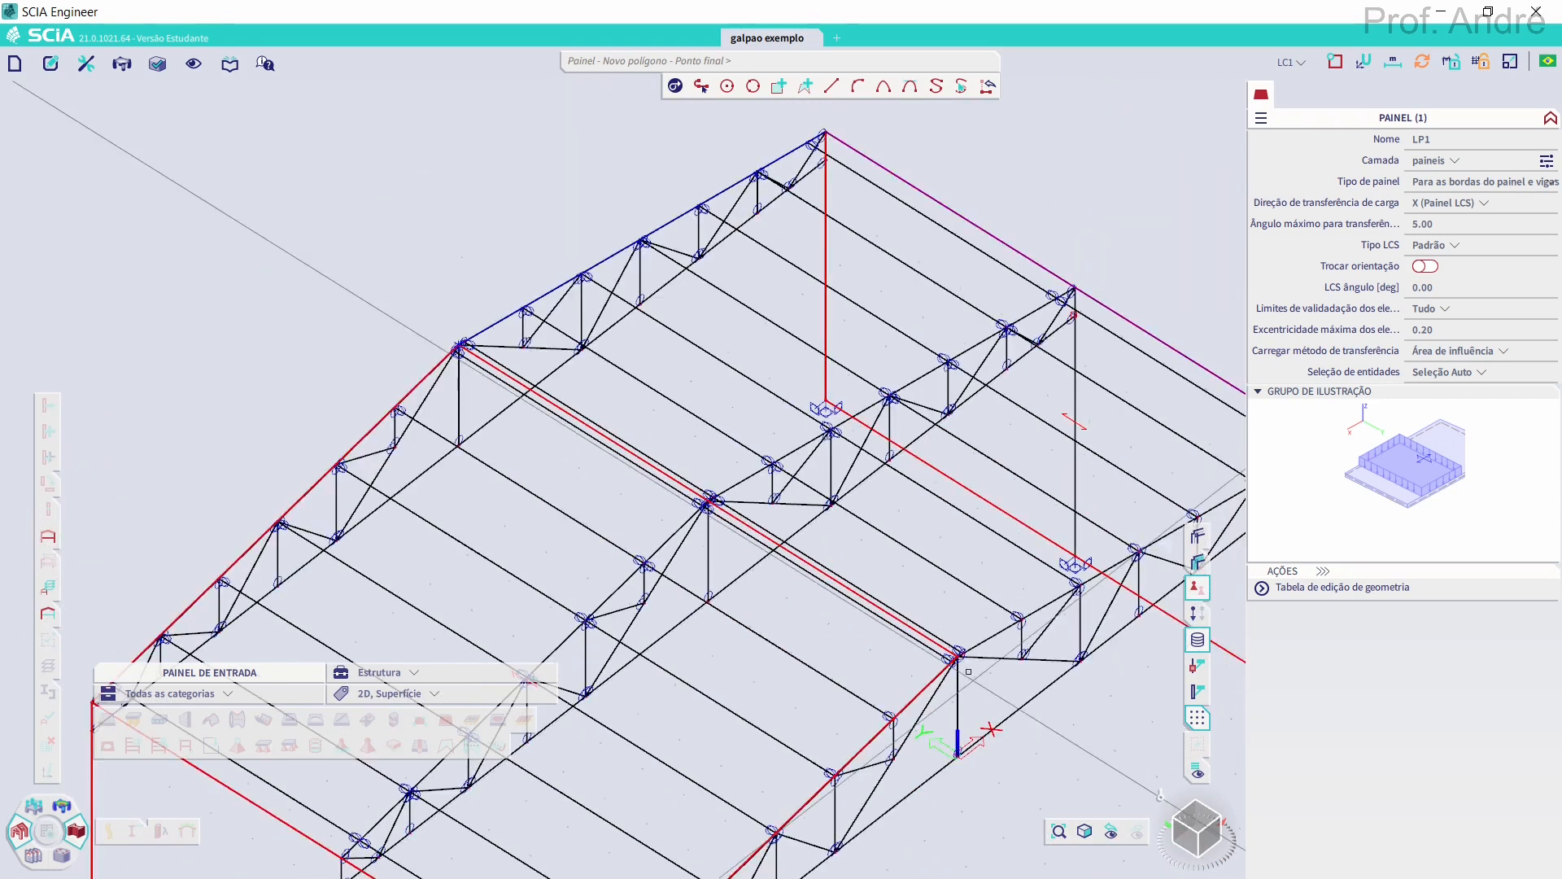
{"action": "scroll", "coordinate": [964, 669], "scroll_direction": "up", "scroll_amount": 5}
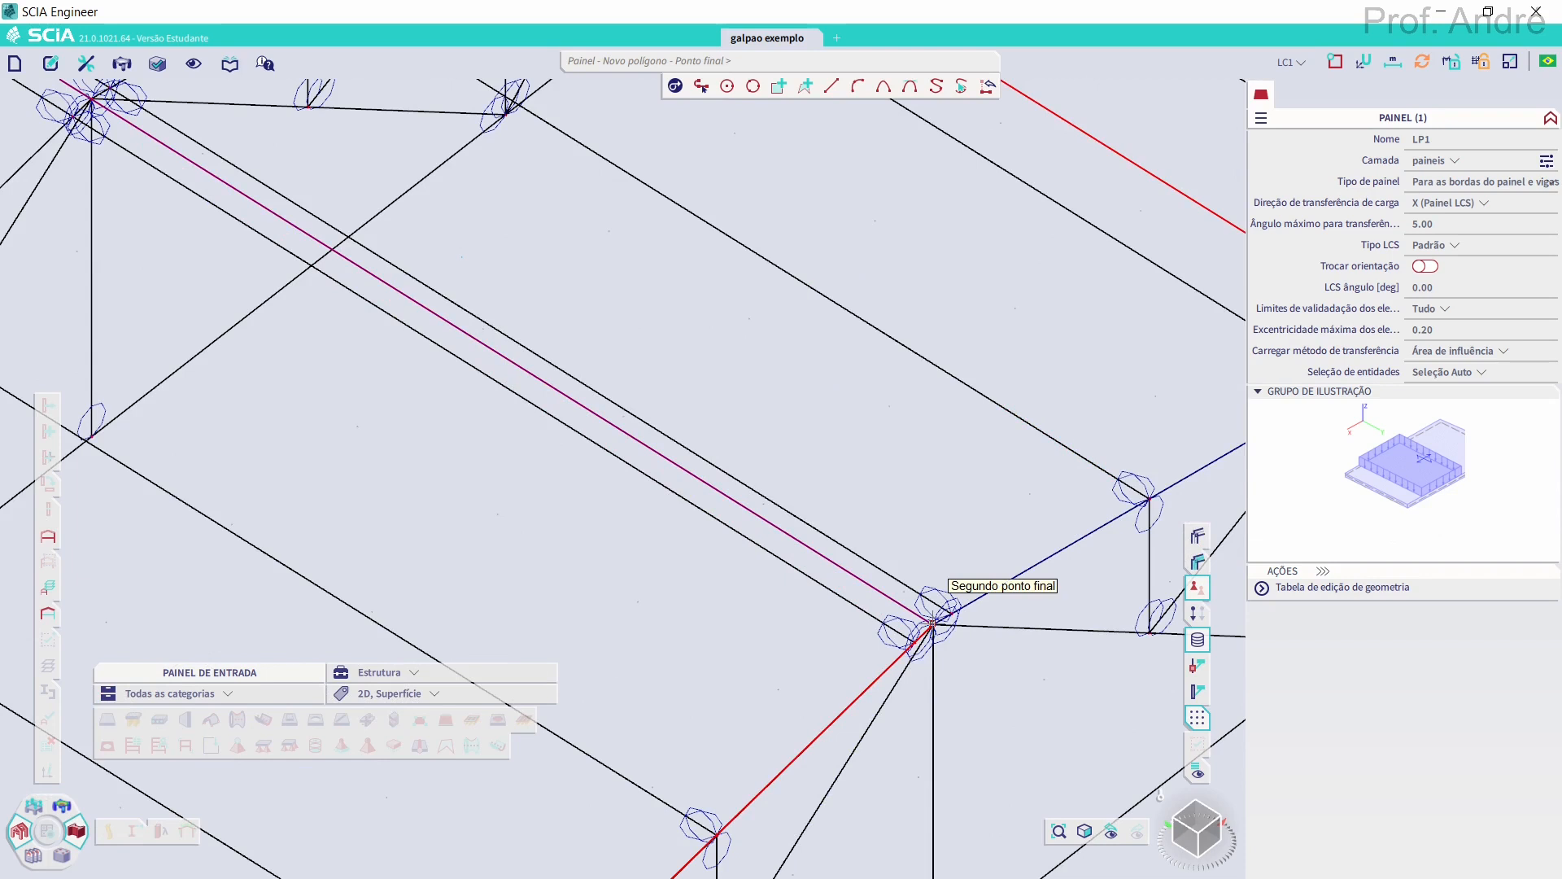
{"action": "scroll", "coordinate": [931, 624], "scroll_direction": "up", "scroll_amount": 2}
{"action": "scroll", "coordinate": [966, 597], "scroll_direction": "down", "scroll_amount": 5}
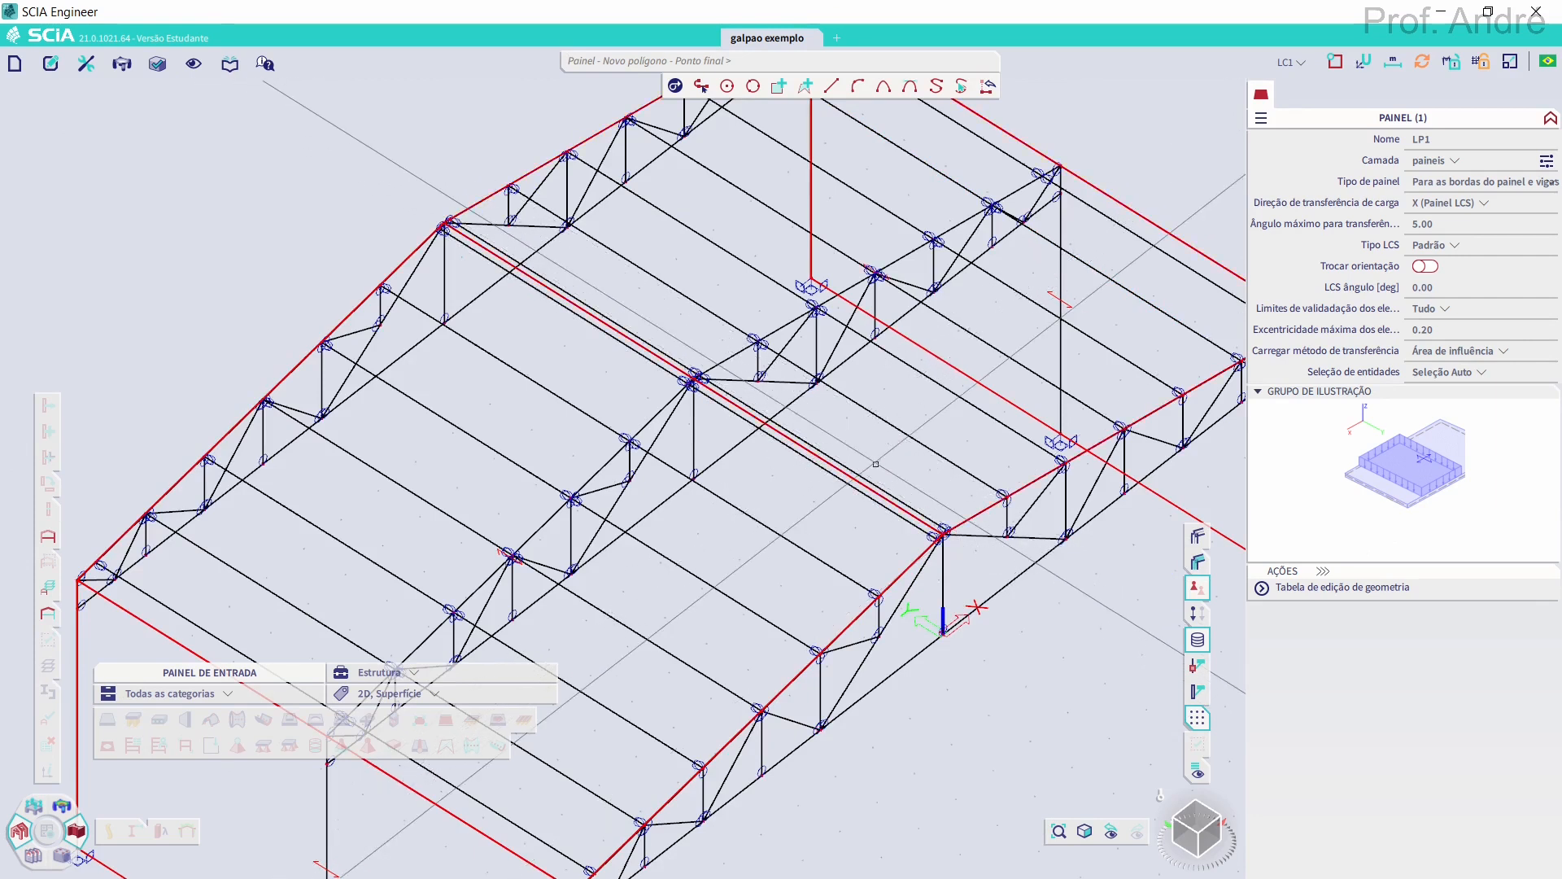
{"action": "scroll", "coordinate": [880, 462], "scroll_direction": "down", "scroll_amount": 2}
{"action": "scroll", "coordinate": [880, 462], "scroll_direction": "down", "scroll_amount": 2}
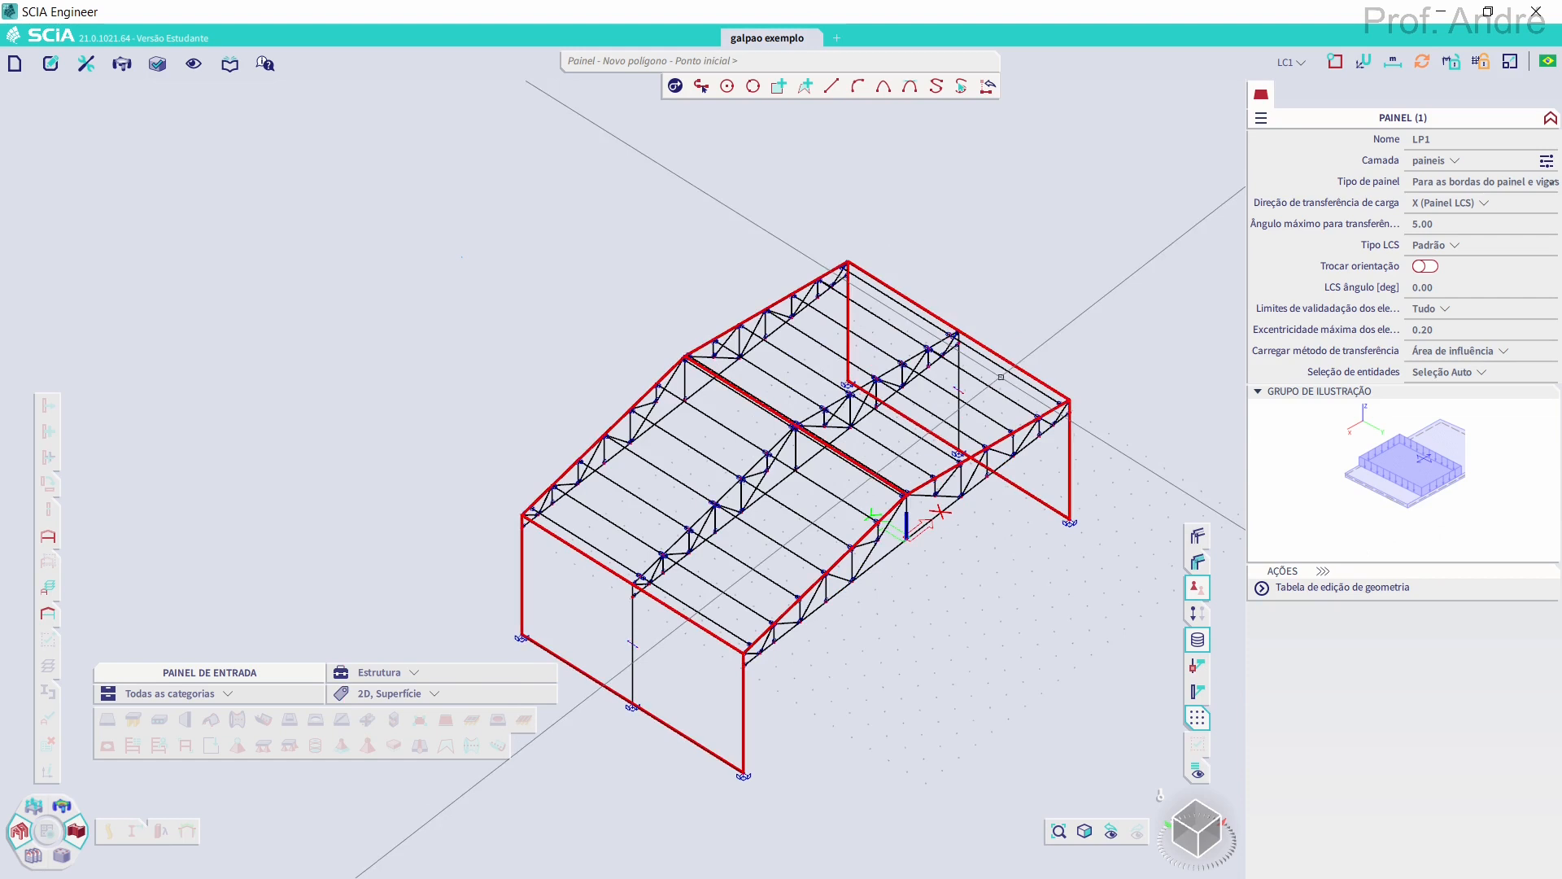
{"action": "key", "text": "Escape"}
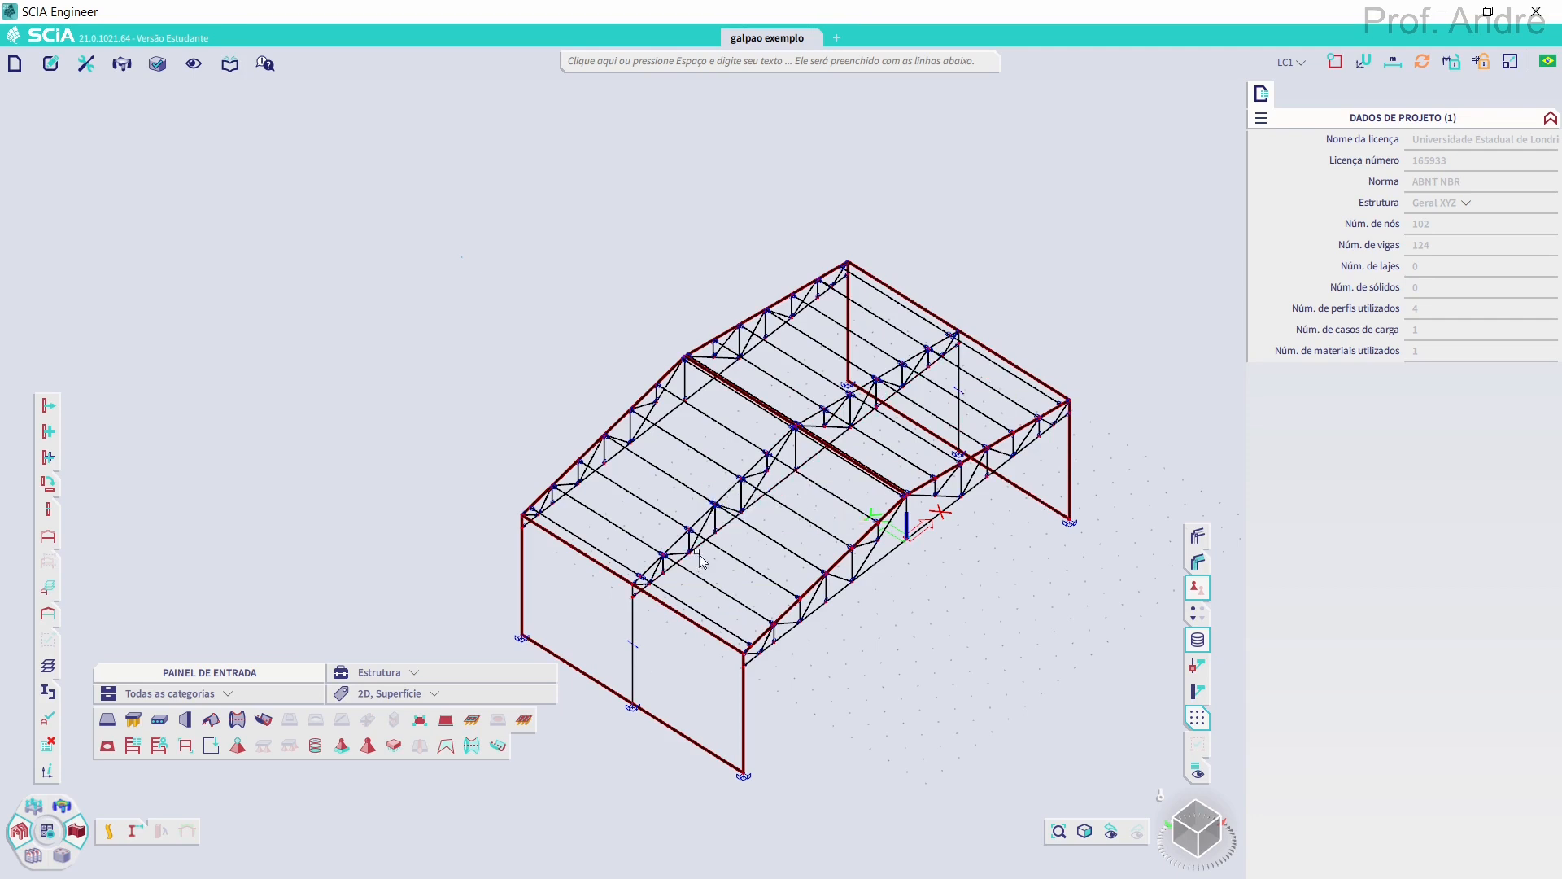
{"action": "scroll", "coordinate": [700, 559], "scroll_direction": "up", "scroll_amount": 4}
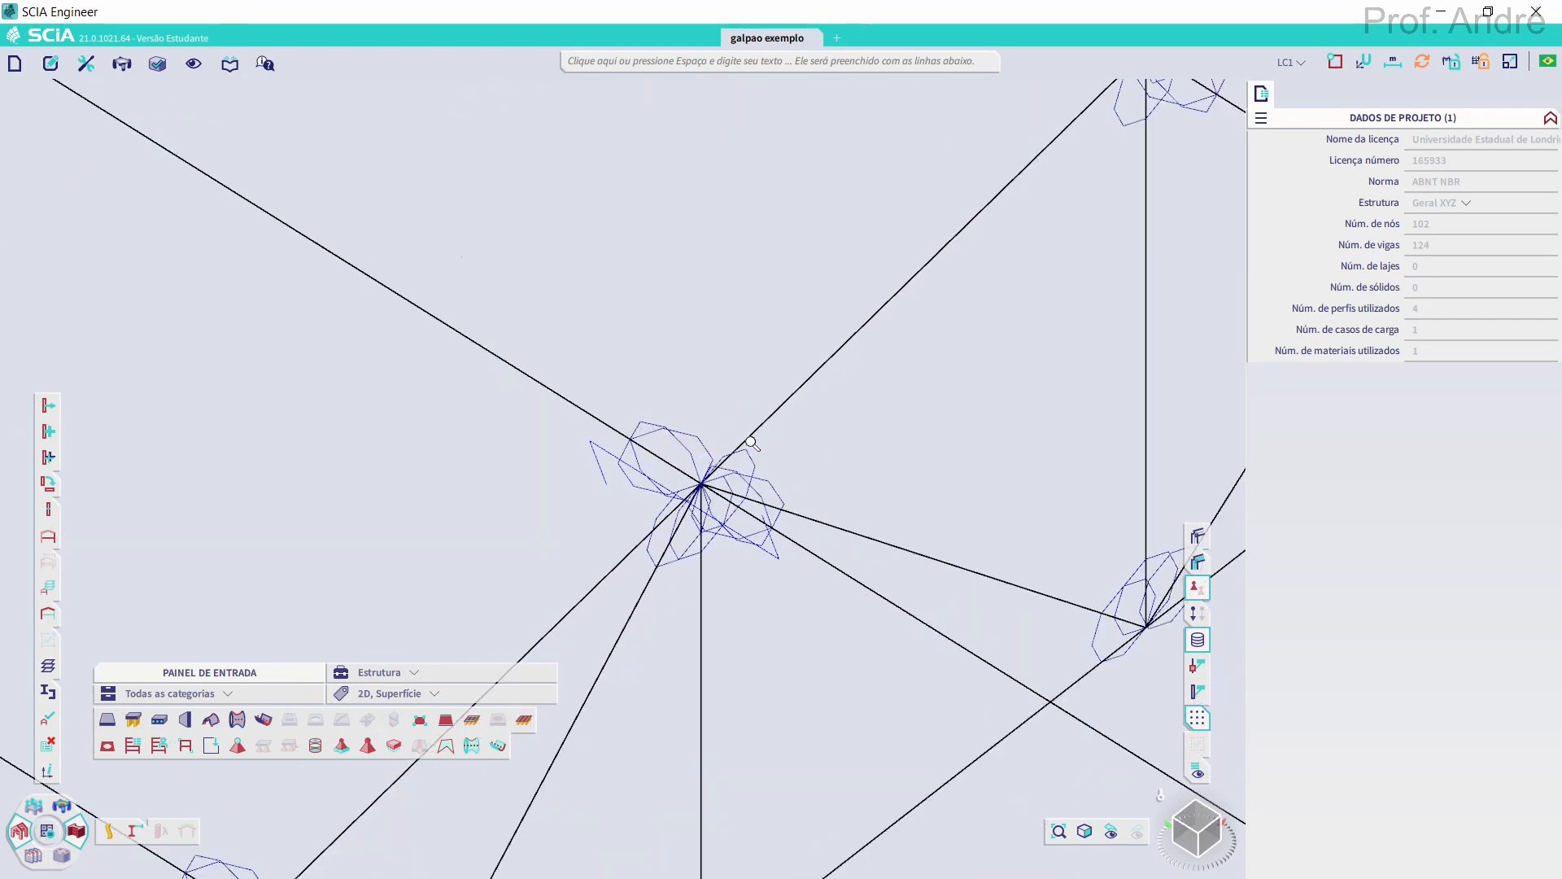
Set the load transfer direction of the -X roof slope panel to Y (Painel LCS)
{"action": "left_click", "coordinate": [591, 448]}
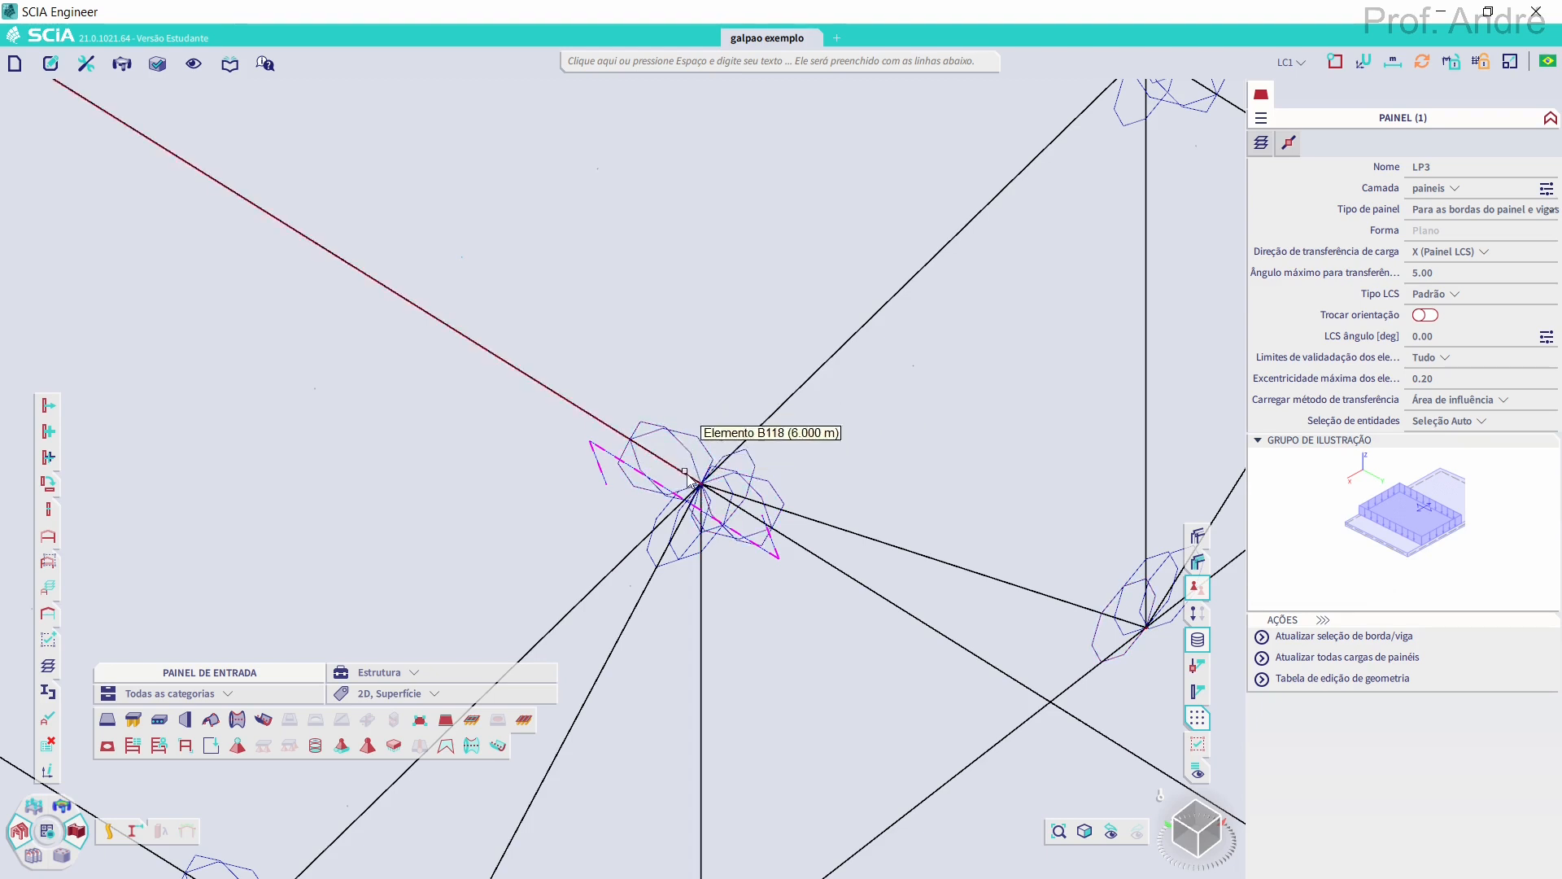
{"action": "left_click", "coordinate": [1456, 253]}
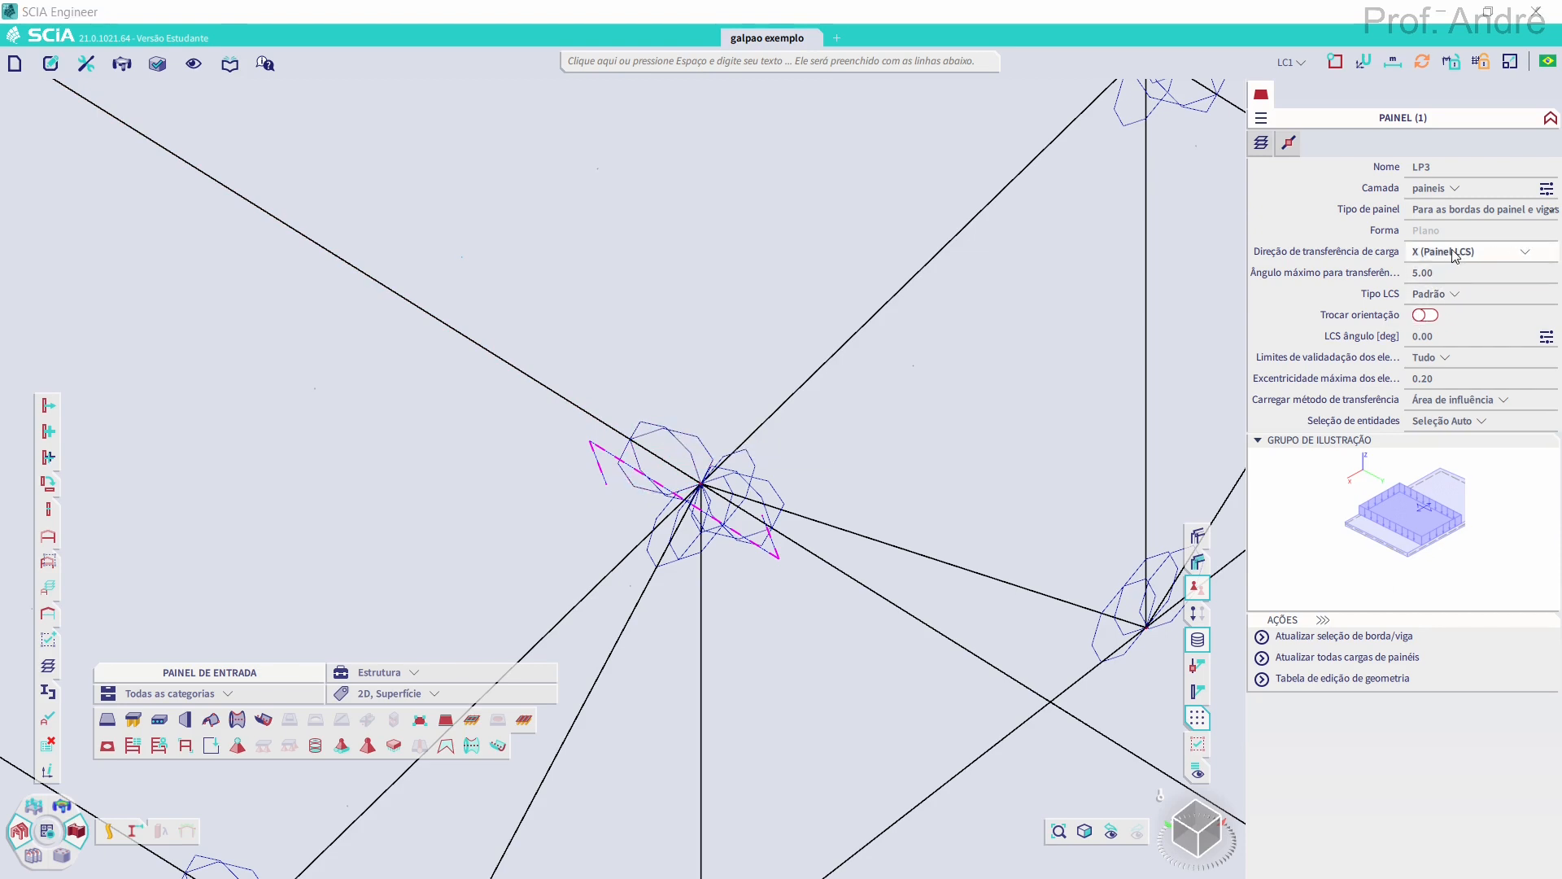
{"action": "left_click", "coordinate": [1448, 283]}
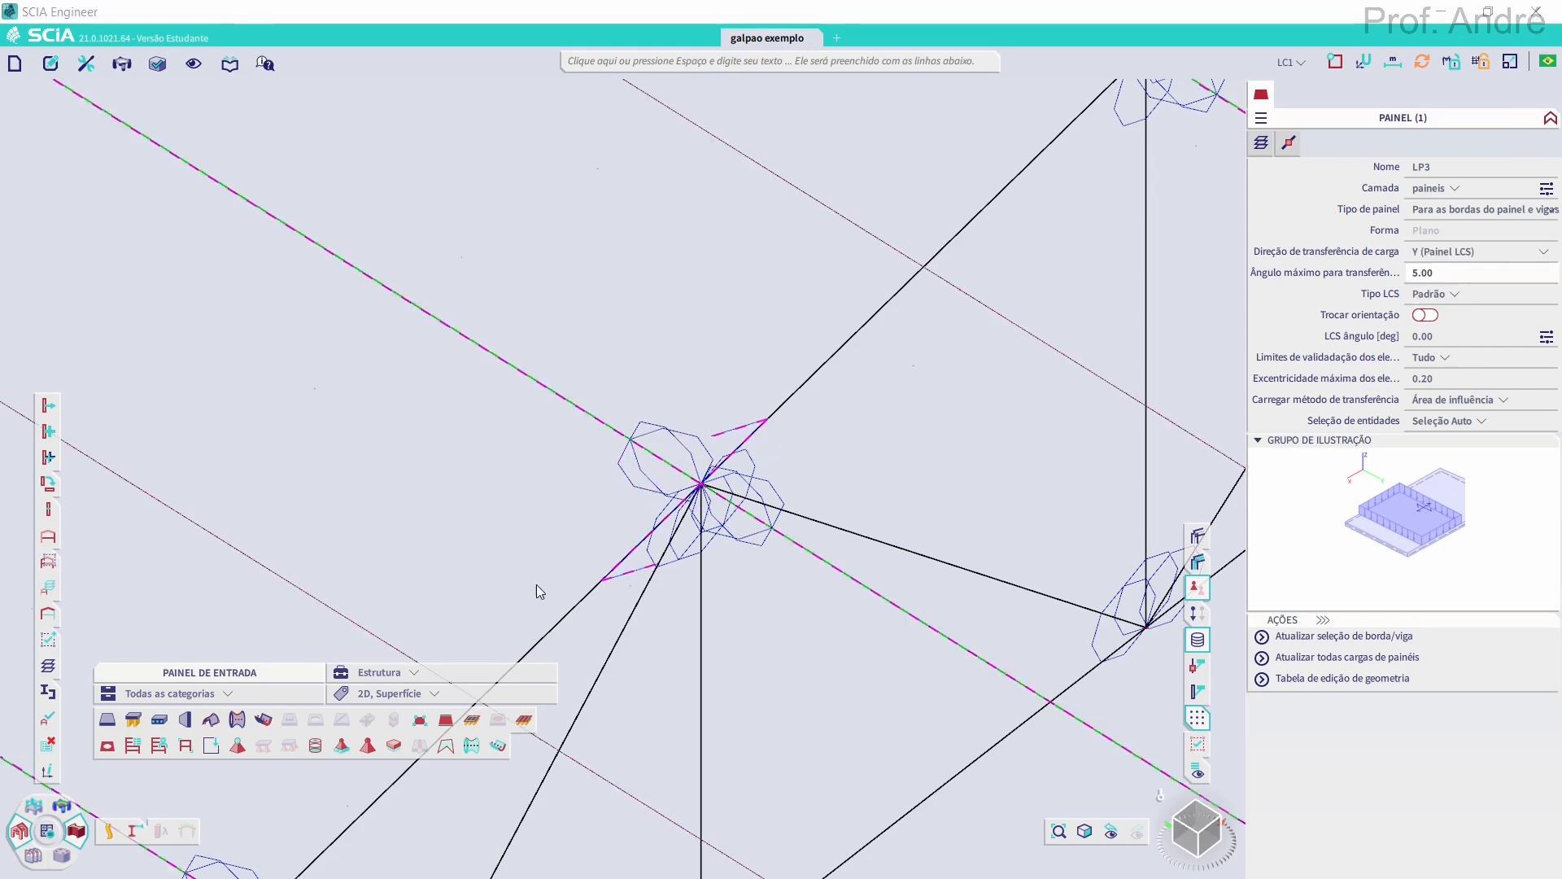
{"action": "key", "text": "Escape"}
{"action": "scroll", "coordinate": [726, 505], "scroll_direction": "down", "scroll_amount": 5}
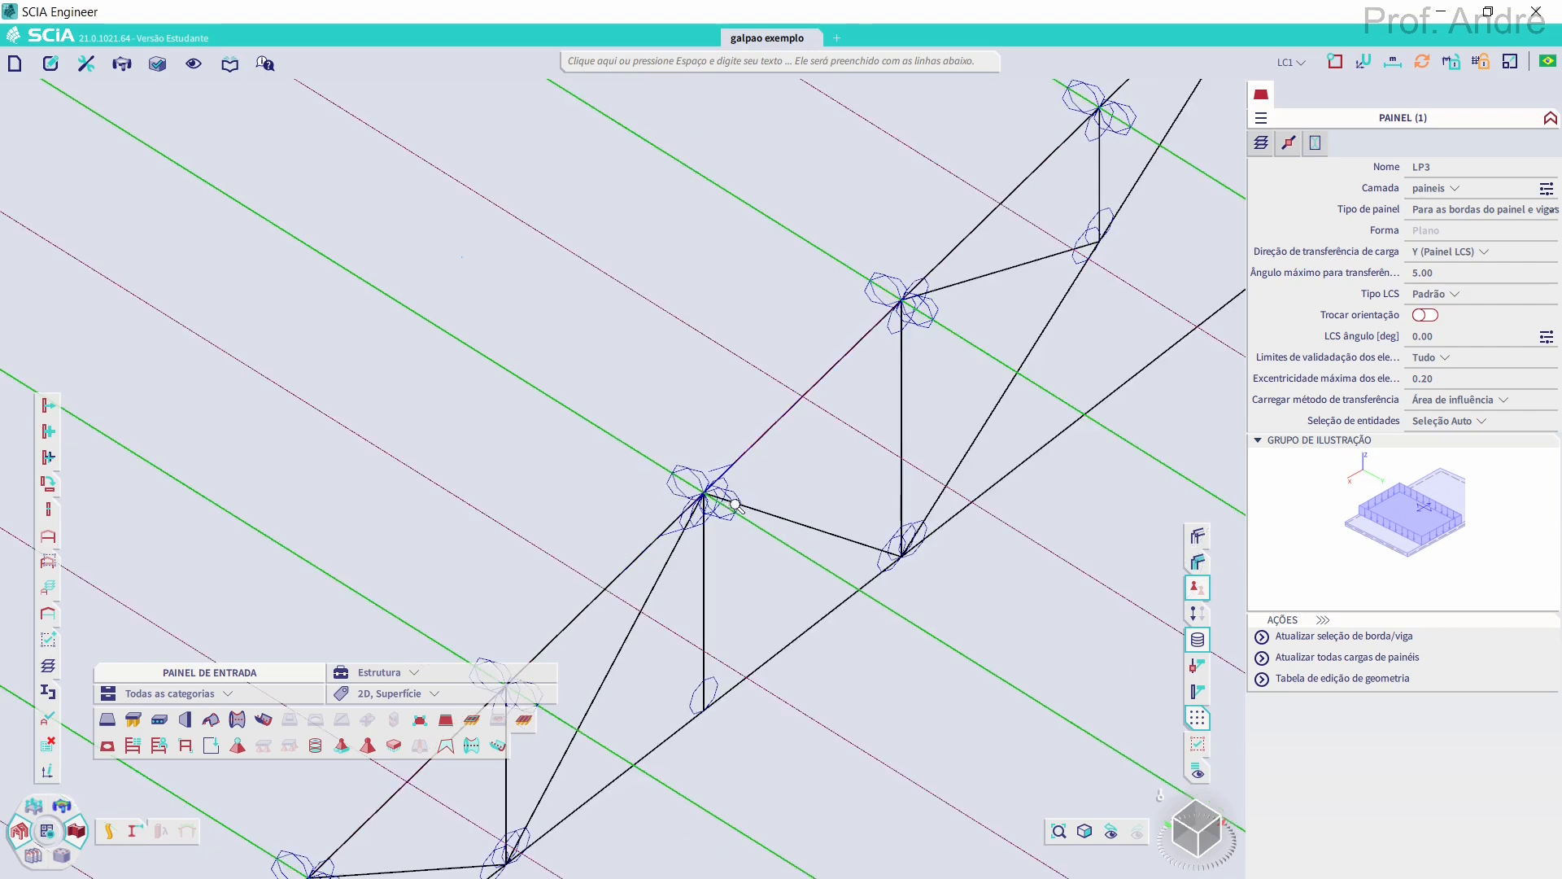
Set the +X roof slope panel's load transfer direction to Y (Painel LCS)
{"action": "scroll", "coordinate": [747, 498], "scroll_direction": "up", "scroll_amount": 3}
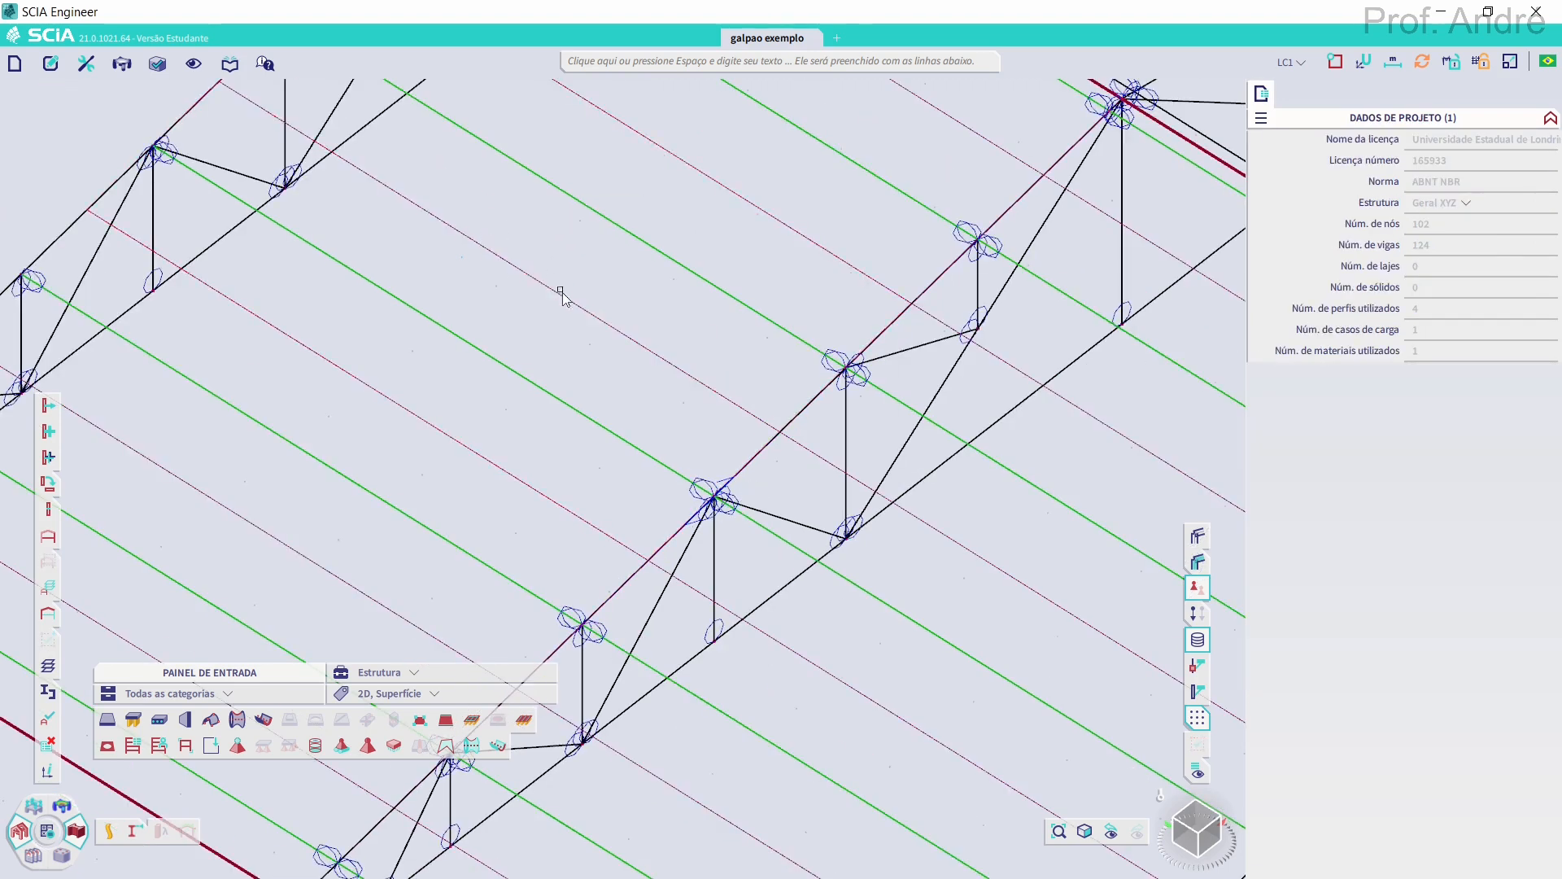
{"action": "scroll", "coordinate": [593, 322], "scroll_direction": "down", "scroll_amount": 3}
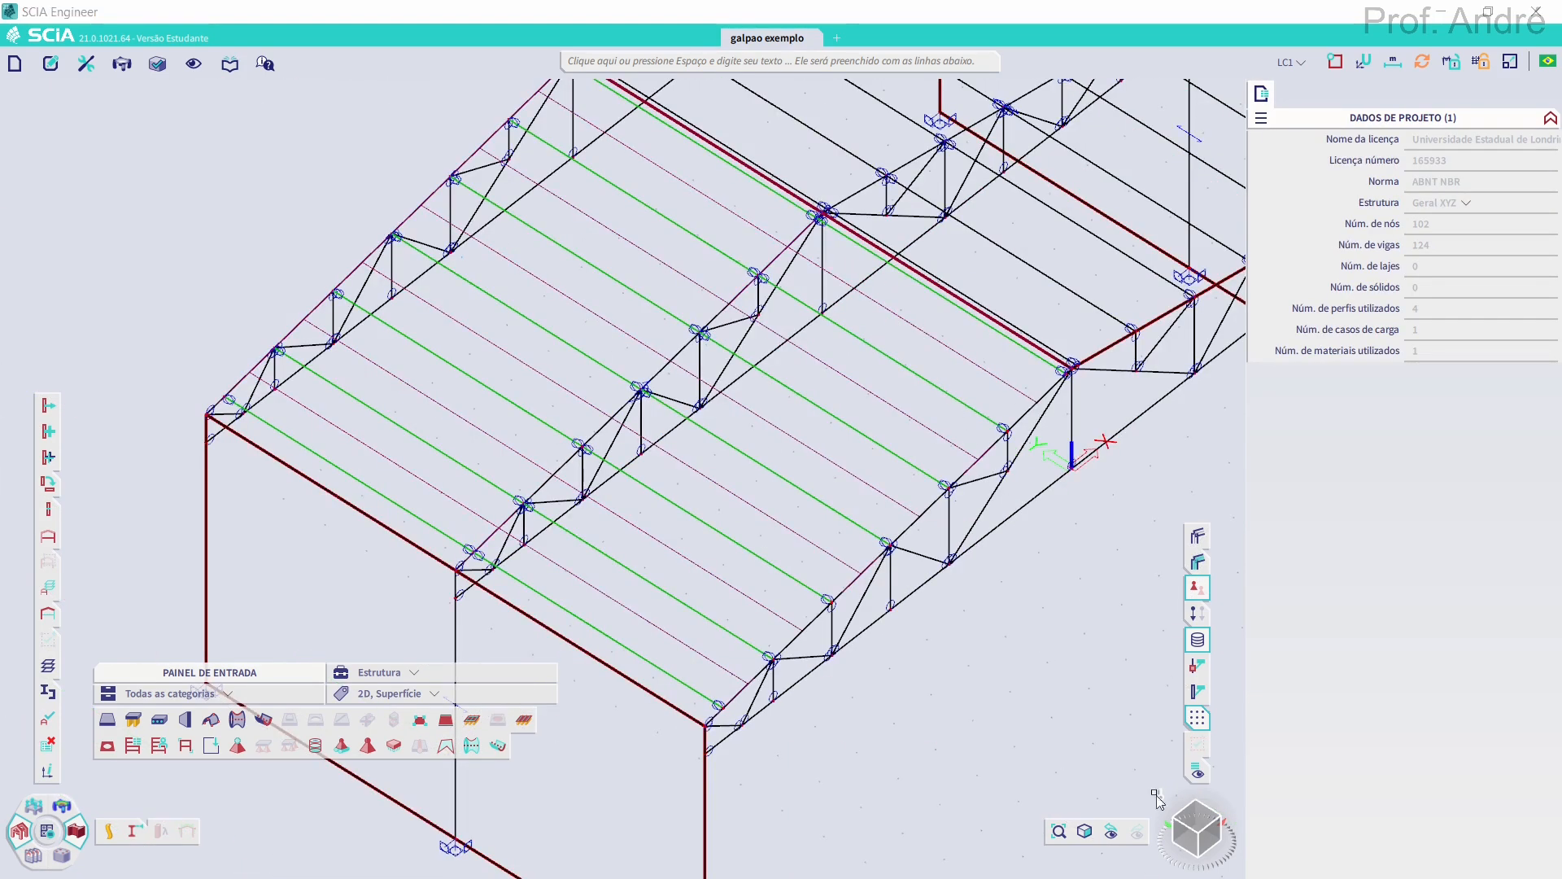
{"action": "left_click_drag", "start_coordinate": [1212, 843], "coordinate": [1131, 831]}
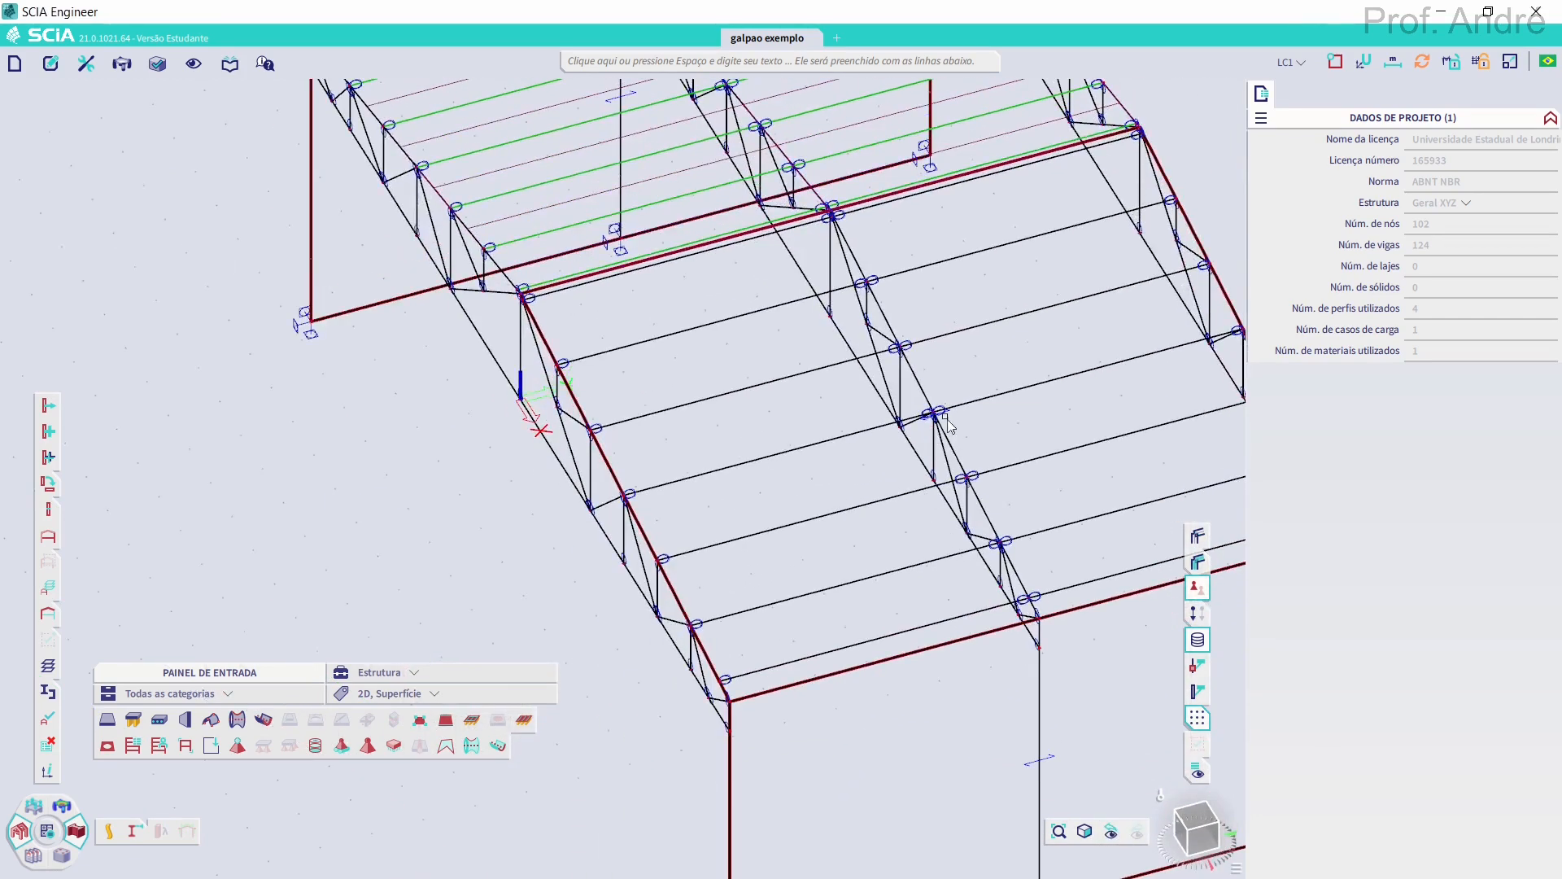
{"action": "scroll", "coordinate": [958, 393], "scroll_direction": "up", "scroll_amount": 5}
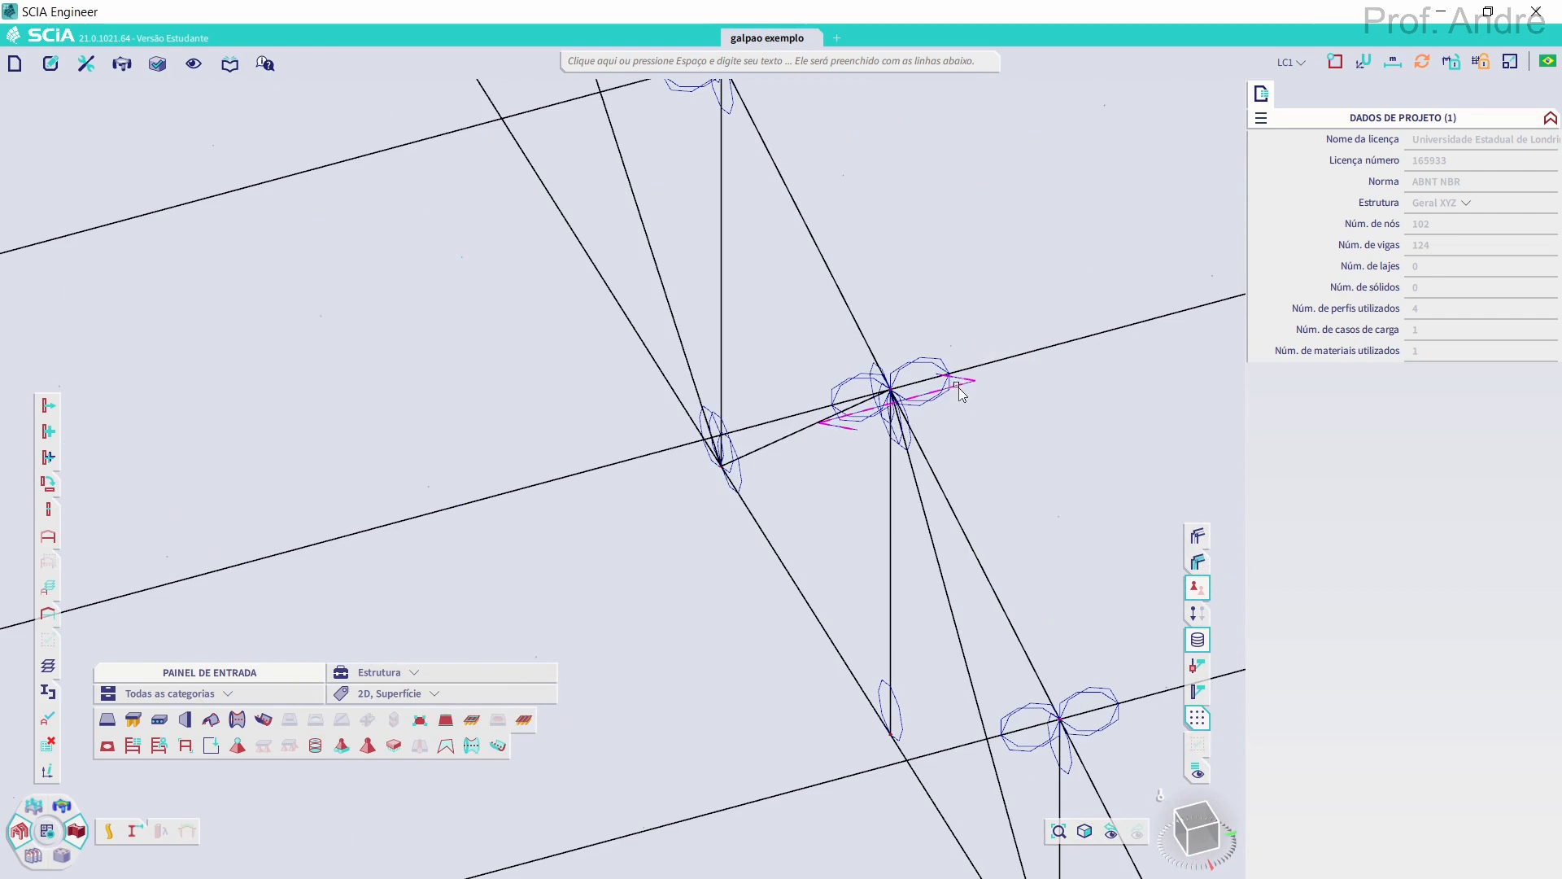
{"action": "left_click", "coordinate": [846, 429]}
{"action": "left_click", "coordinate": [1456, 252]}
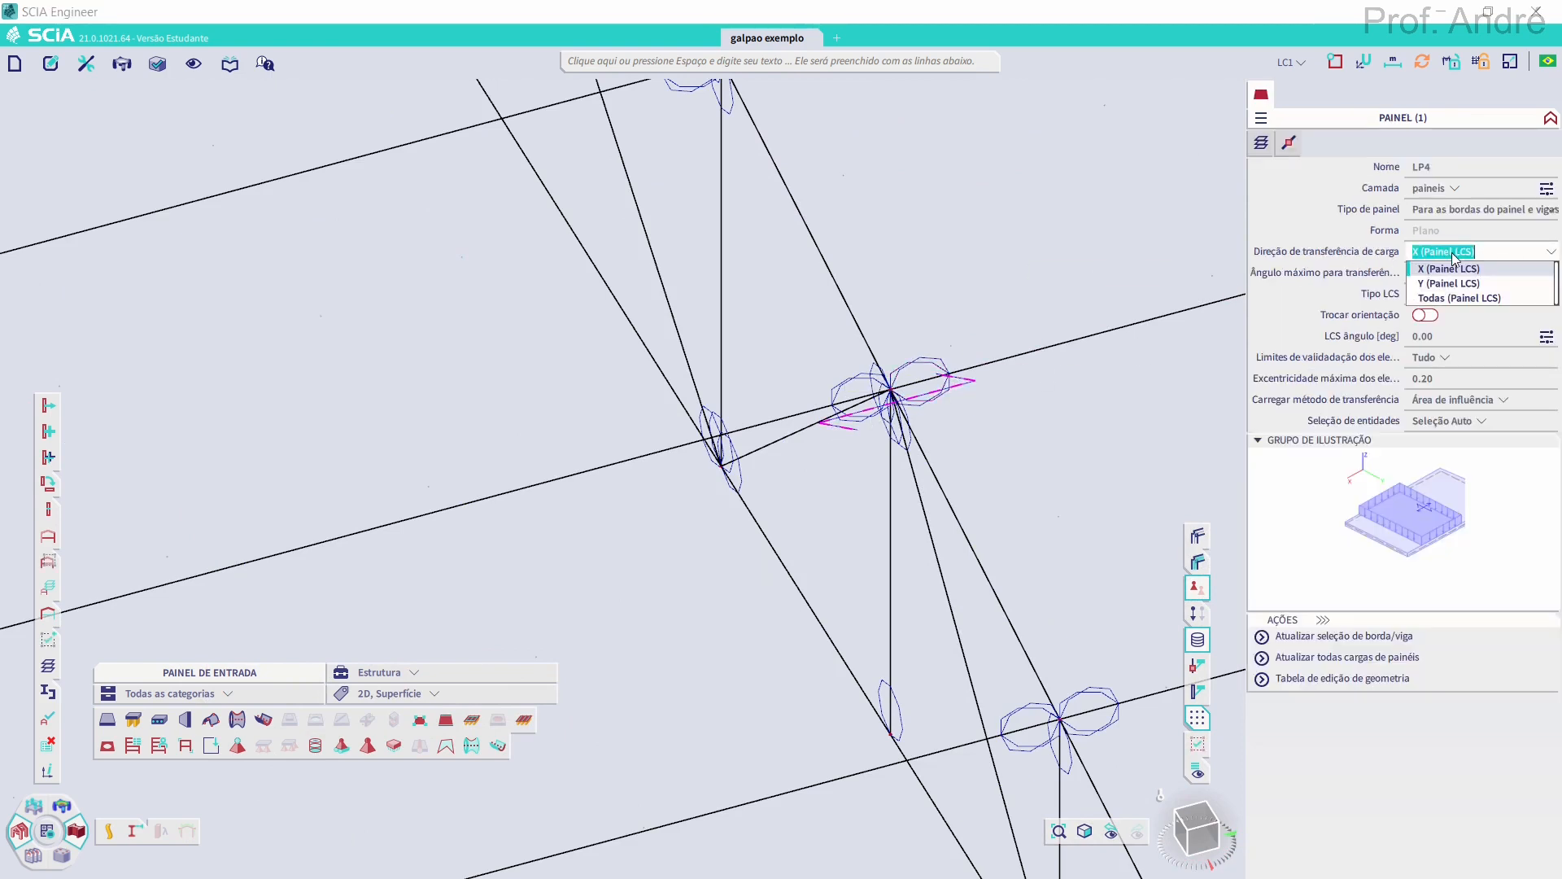
{"action": "left_click", "coordinate": [1449, 285]}
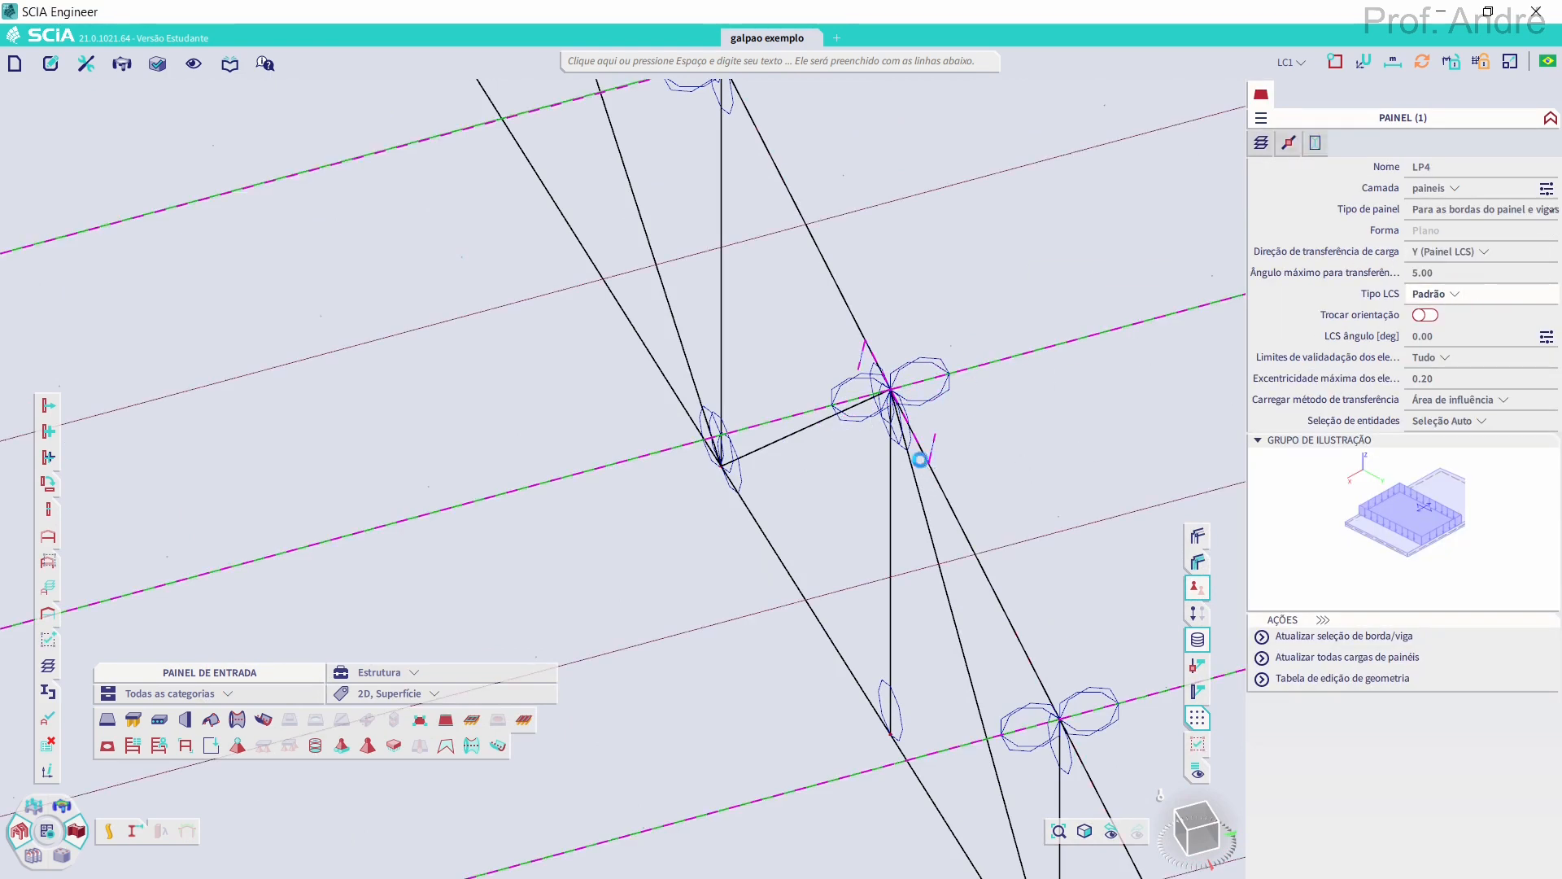
{"action": "key", "text": "Escape"}
{"action": "scroll", "coordinate": [980, 493], "scroll_direction": "down", "scroll_amount": 5}
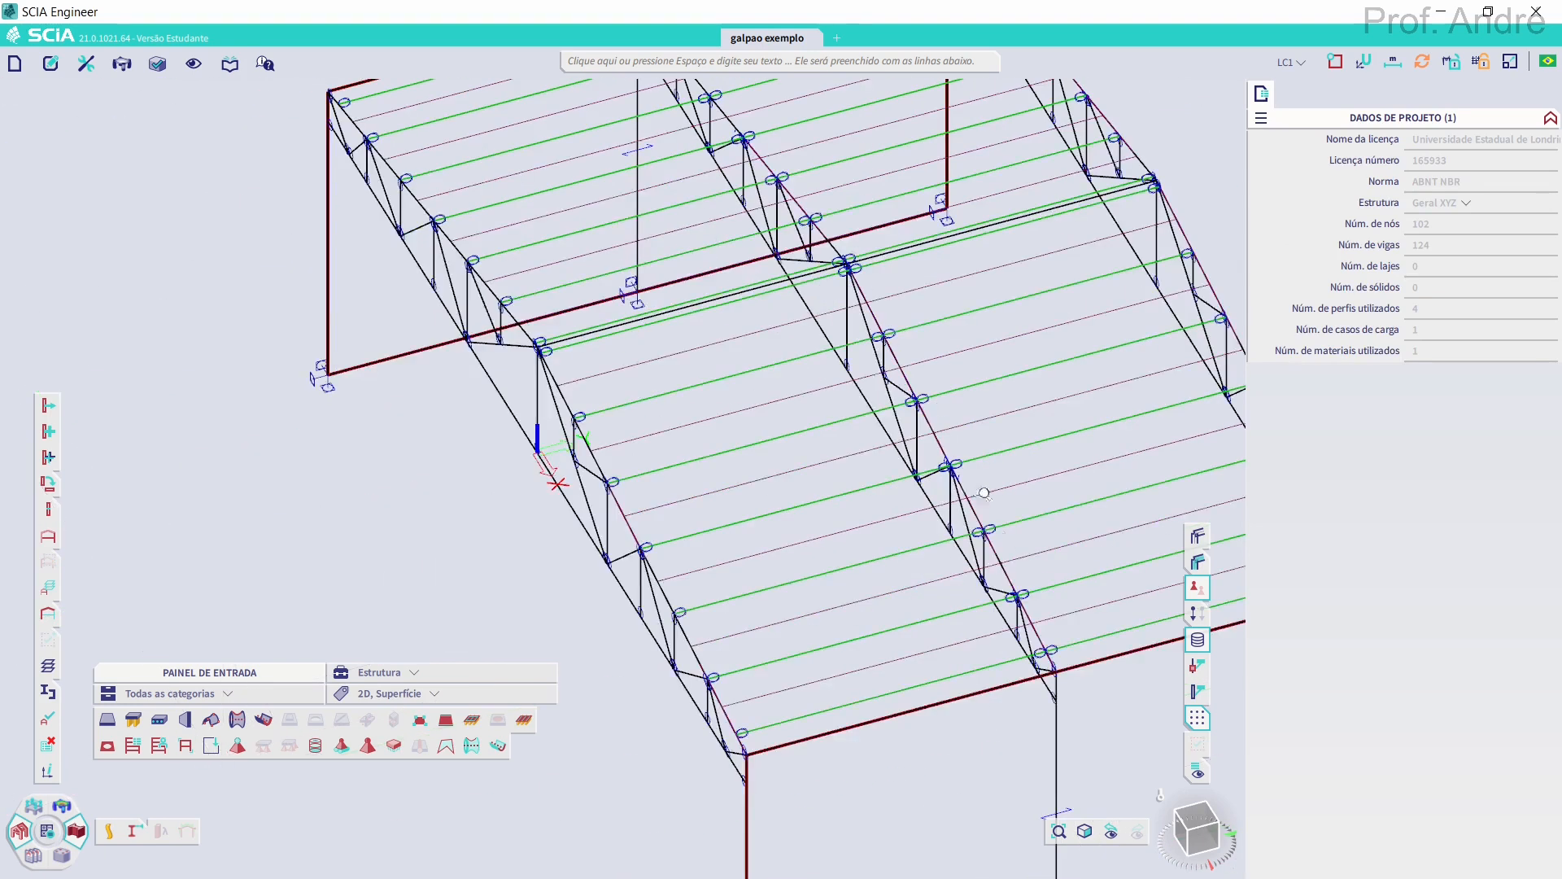
Reassign the load transfer direction of the +X side wall panel, ending on X (Painel LCS)
{"action": "left_click_drag", "start_coordinate": [1208, 833], "coordinate": [1200, 801]}
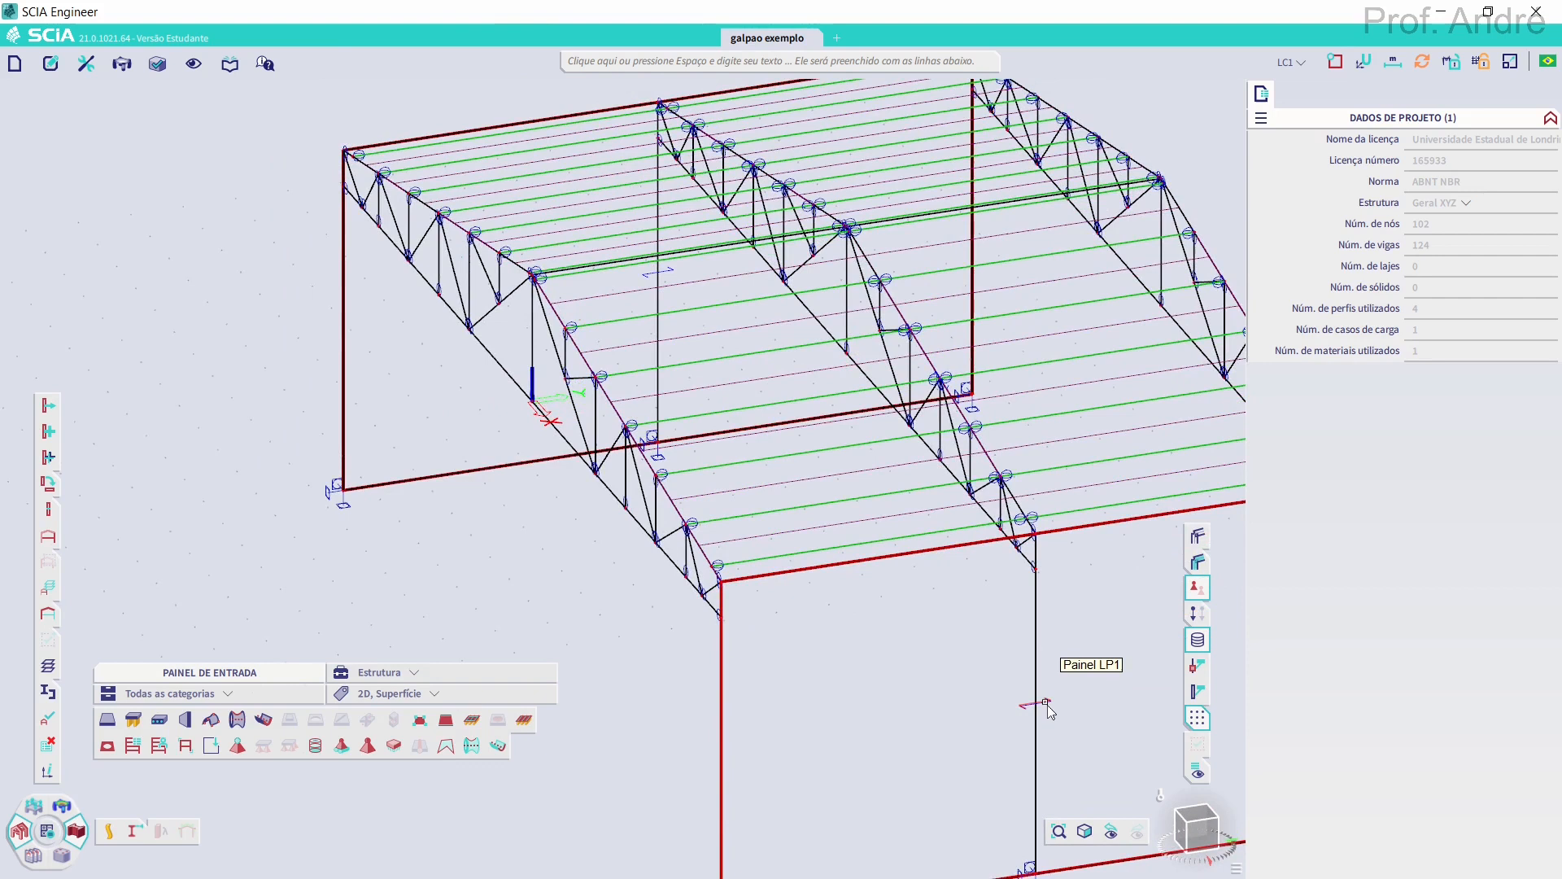
{"action": "left_click", "coordinate": [1036, 704]}
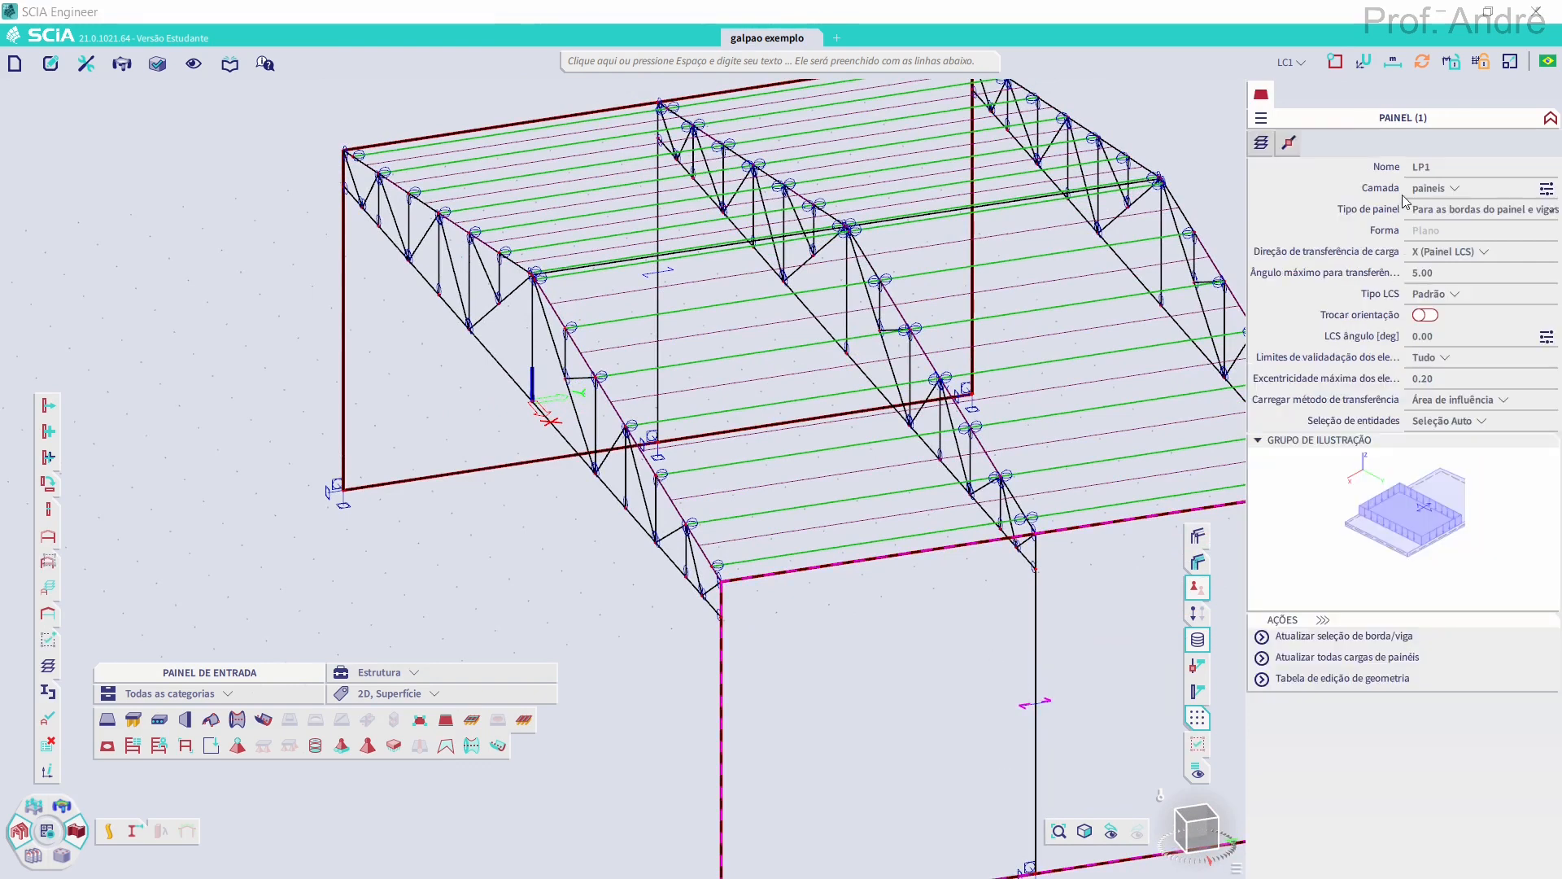
{"action": "left_click", "coordinate": [1453, 252]}
{"action": "left_click", "coordinate": [1452, 276]}
{"action": "left_click", "coordinate": [1448, 251]}
{"action": "left_click", "coordinate": [1444, 283]}
{"action": "left_click", "coordinate": [1453, 251]}
{"action": "left_click", "coordinate": [1444, 274]}
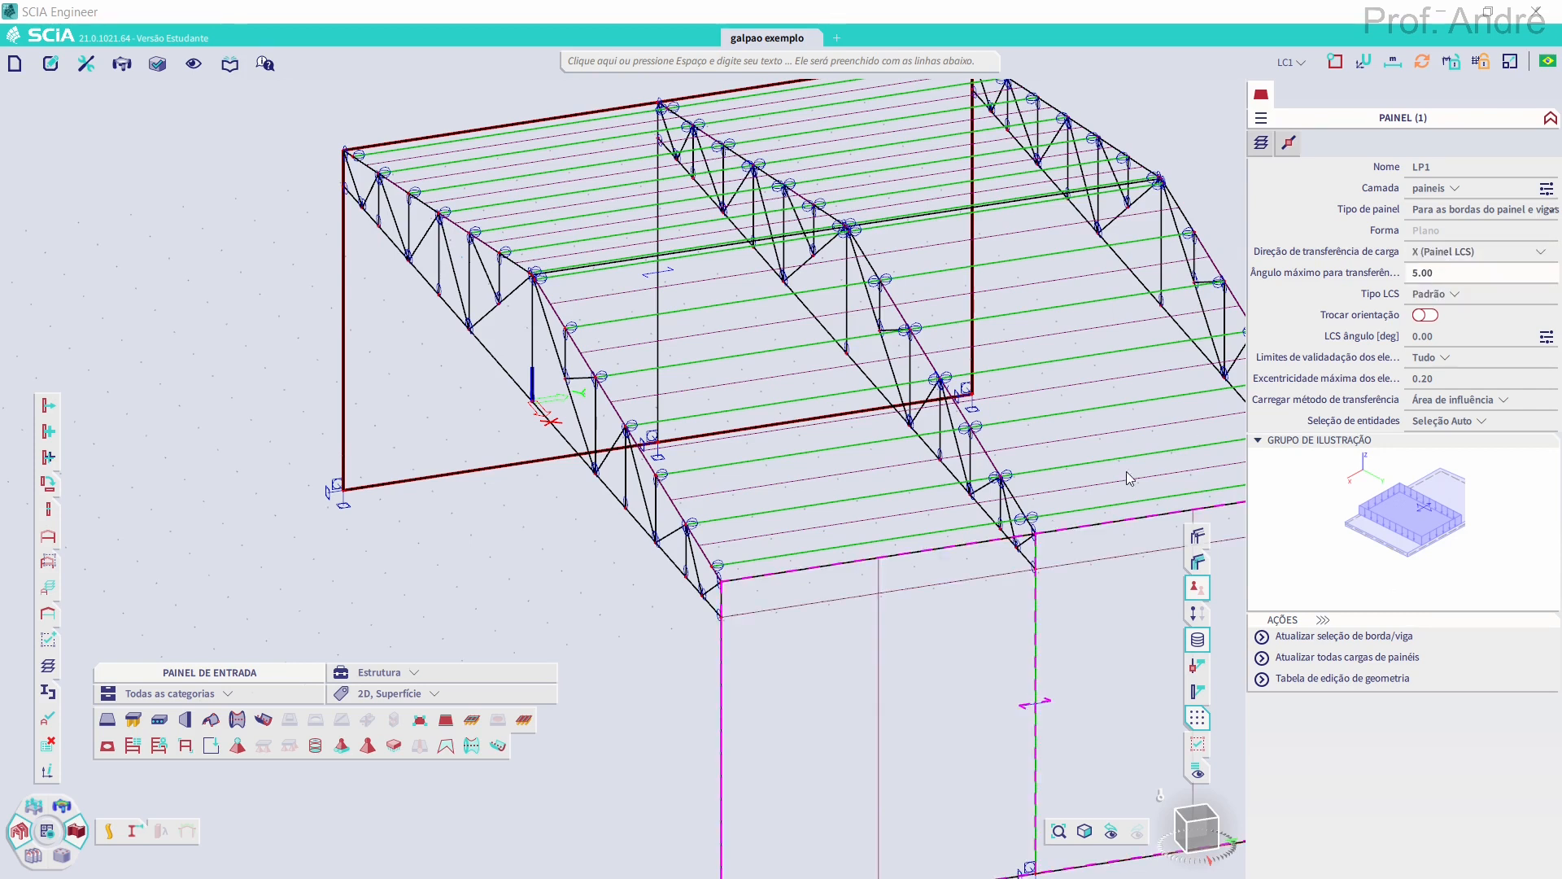
{"action": "key", "text": "Escape"}
{"action": "scroll", "coordinate": [819, 482], "scroll_direction": "down", "scroll_amount": 2}
Reassign the -X side wall panel's load transfer direction, ending on X (Painel LCS)
{"action": "middle_click_drag", "start_coordinate": [740, 379], "coordinate": [680, 338]}
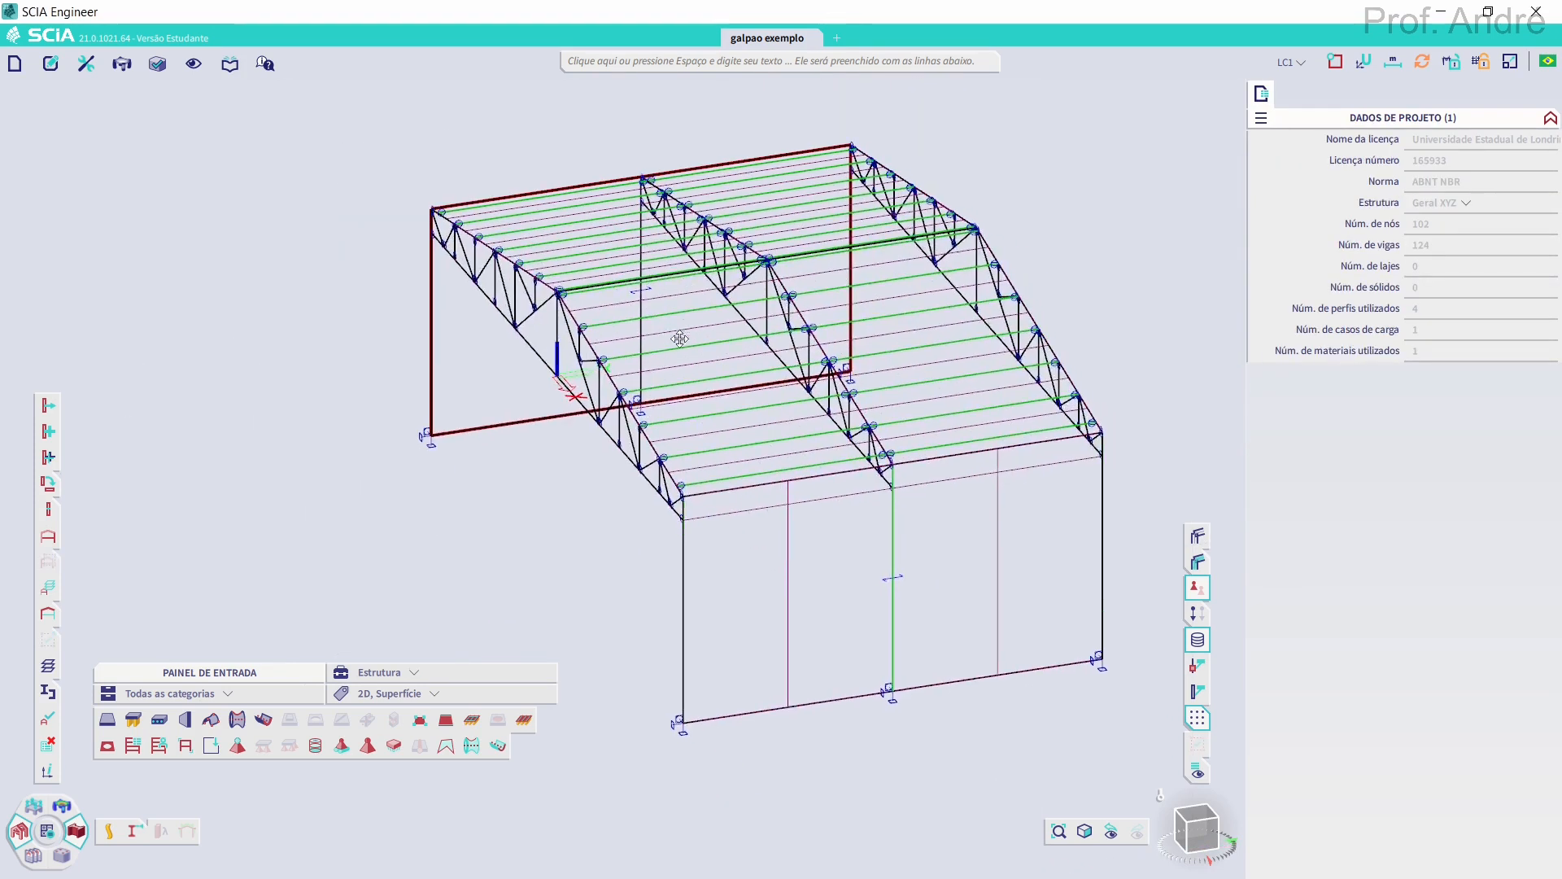
{"action": "scroll", "coordinate": [809, 541], "scroll_direction": "up", "scroll_amount": 2}
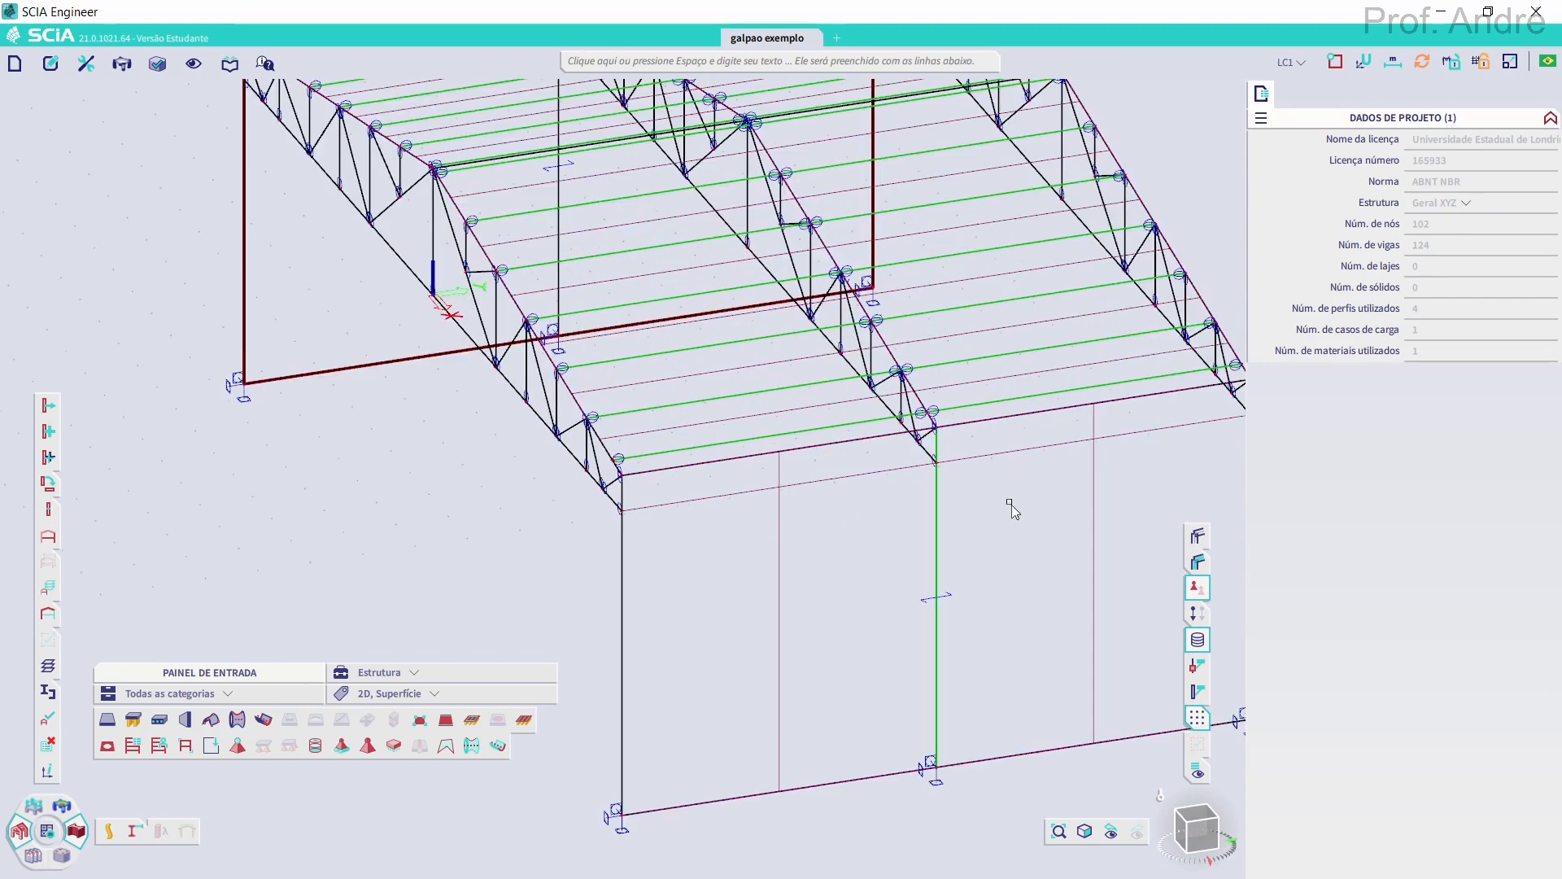
{"action": "mouse_move", "coordinate": [850, 484]}
{"action": "left_mouse_down"}
{"action": "mouse_move", "coordinate": [1005, 509]}
{"action": "mouse_move", "coordinate": [1080, 641]}
{"action": "mouse_move", "coordinate": [932, 708]}
{"action": "mouse_move", "coordinate": [830, 674]}
{"action": "mouse_move", "coordinate": [925, 635]}
{"action": "left_mouse_up"}
{"action": "key", "text": "ctrl+z"}
{"action": "left_click_drag", "start_coordinate": [1200, 842], "coordinate": [1302, 833]}
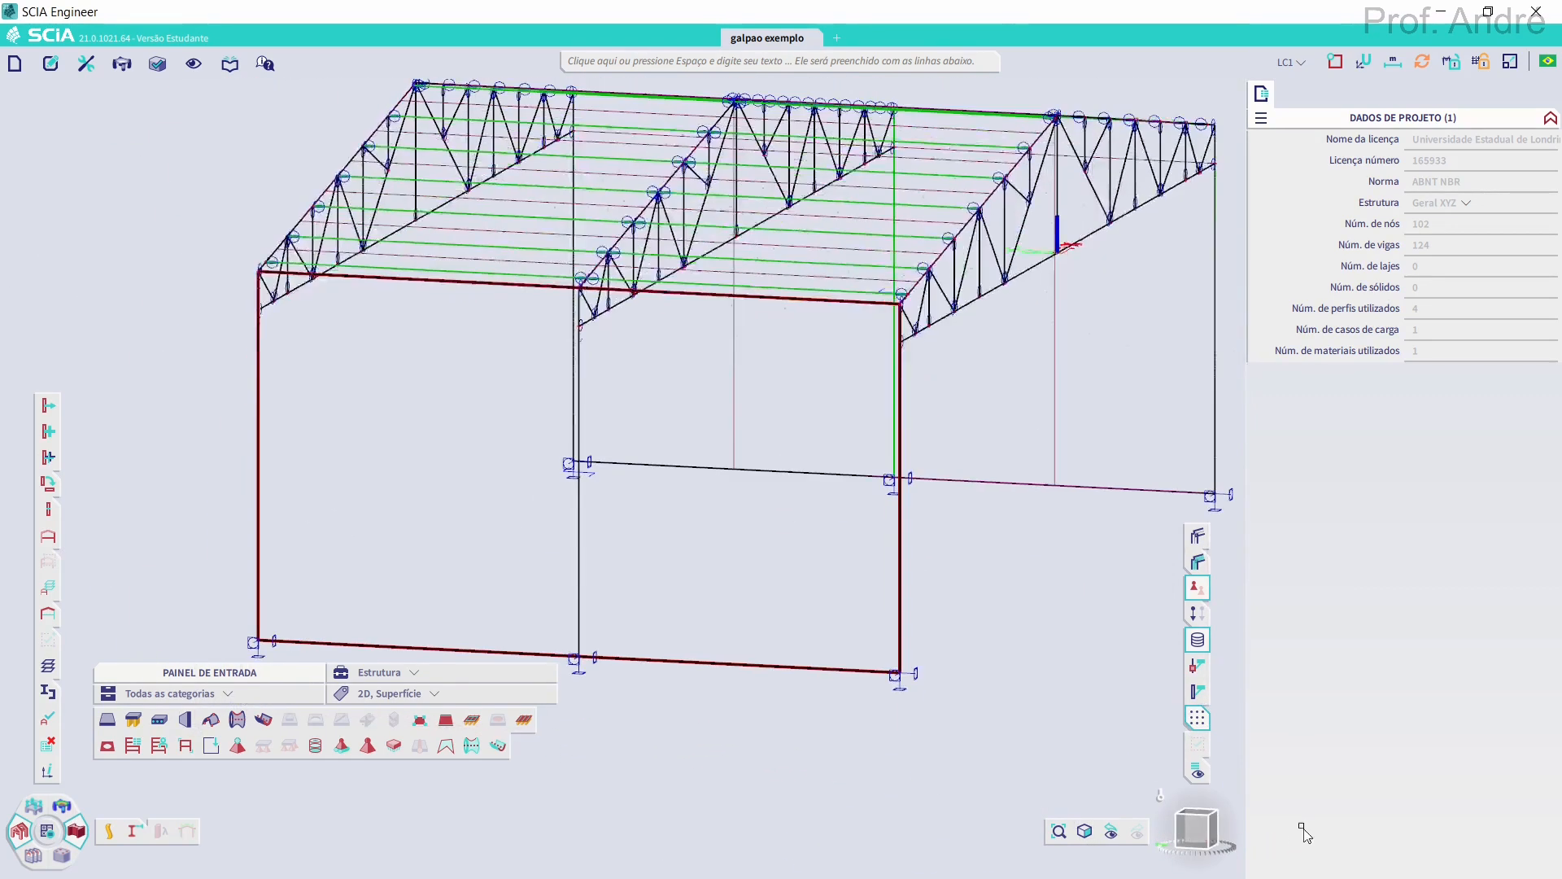
{"action": "mouse_move", "coordinate": [1202, 841]}
{"action": "left_mouse_down"}
{"action": "mouse_move", "coordinate": [1202, 872]}
{"action": "mouse_move", "coordinate": [1198, 847]}
{"action": "left_mouse_up"}
{"action": "middle_click_drag", "start_coordinate": [730, 518], "coordinate": [981, 337]}
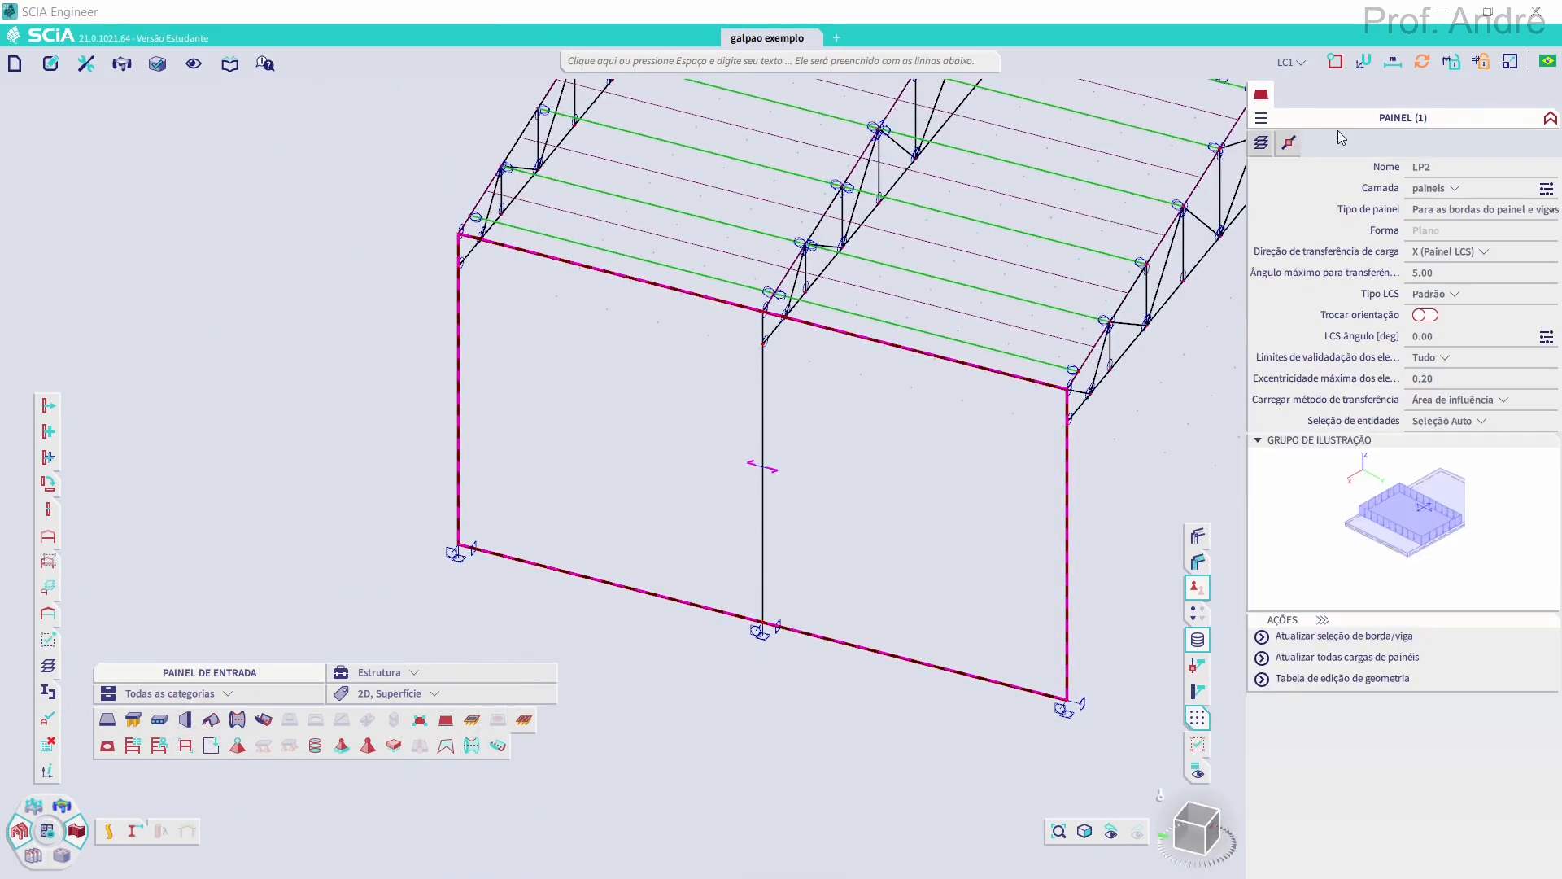
{"action": "left_click", "coordinate": [1429, 248]}
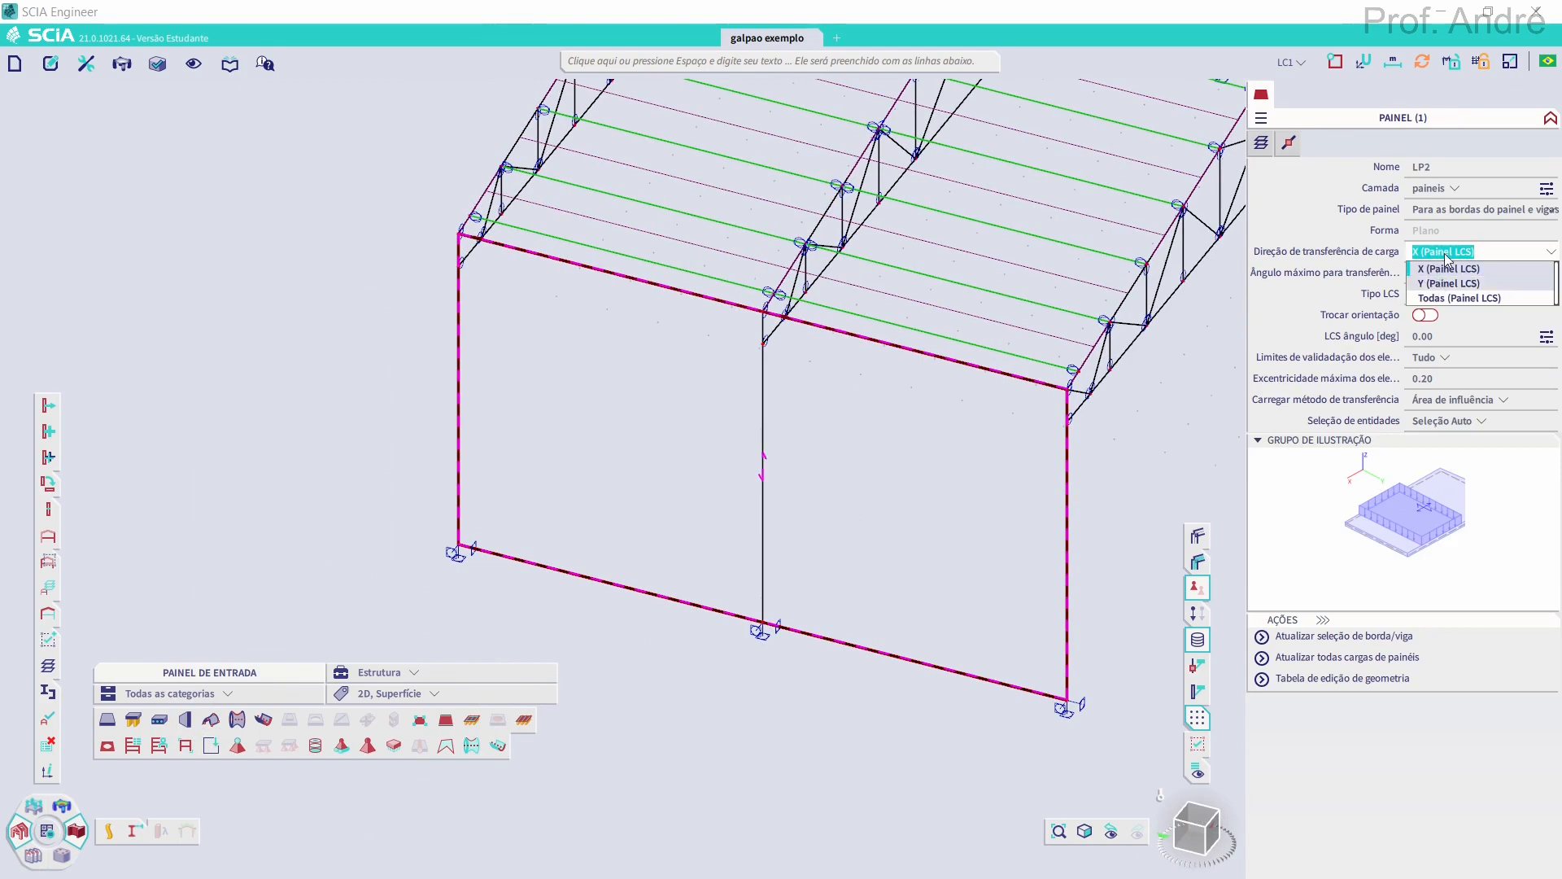
{"action": "left_click", "coordinate": [1445, 254]}
{"action": "left_click", "coordinate": [1446, 270]}
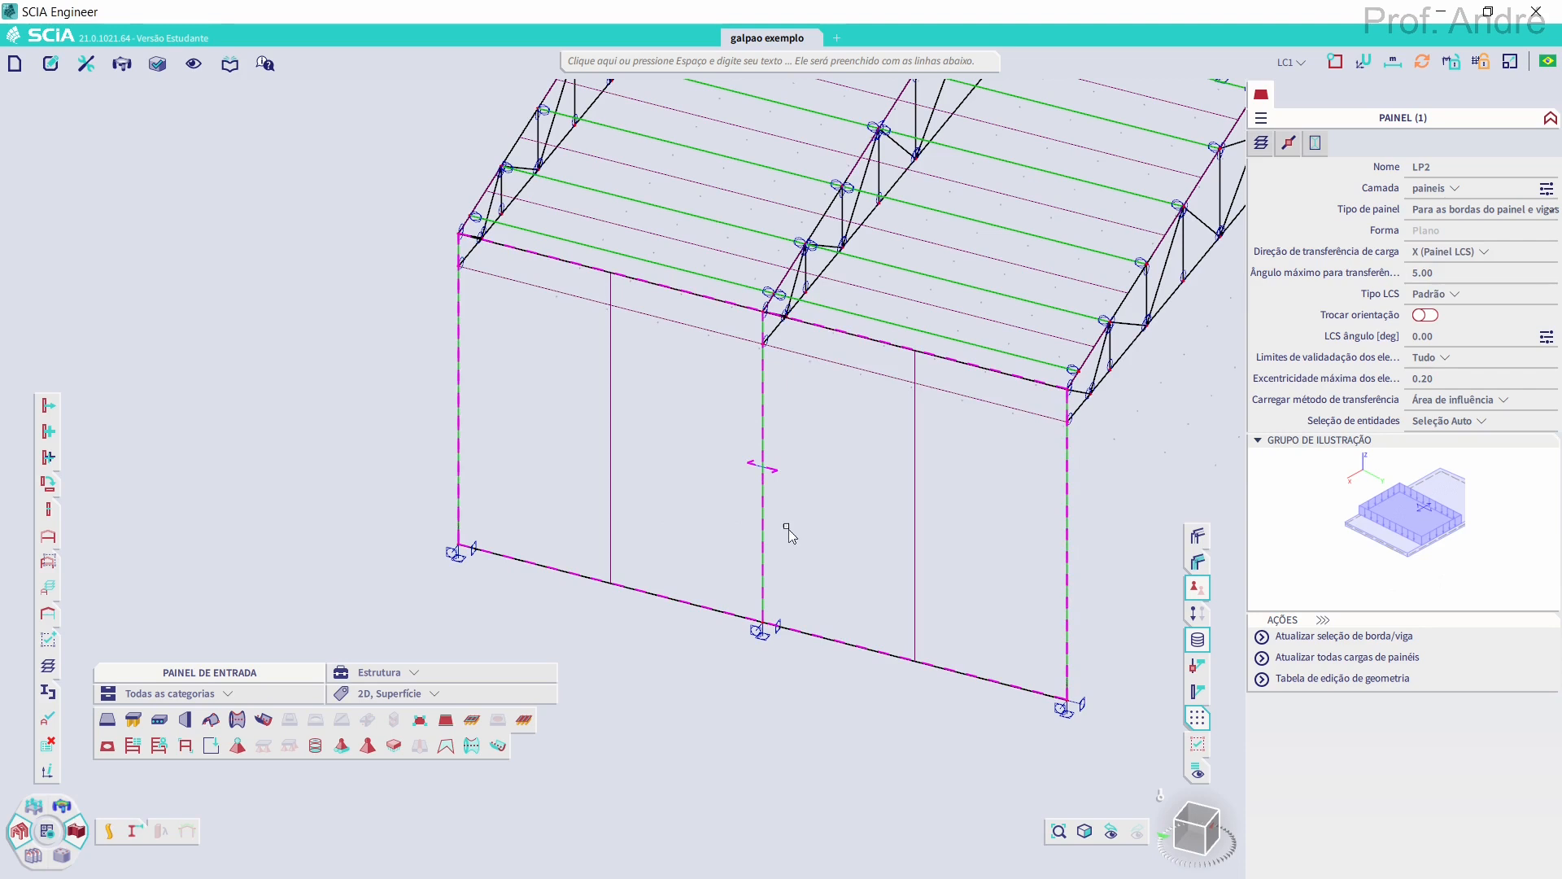
{"action": "key", "text": "Escape"}
Deactivate the layers Camada2, portico 1, tercas, portico 2 and portico 3 so only the paineis layer stays active
{"action": "left_click_drag", "start_coordinate": [1168, 830], "coordinate": [1110, 831]}
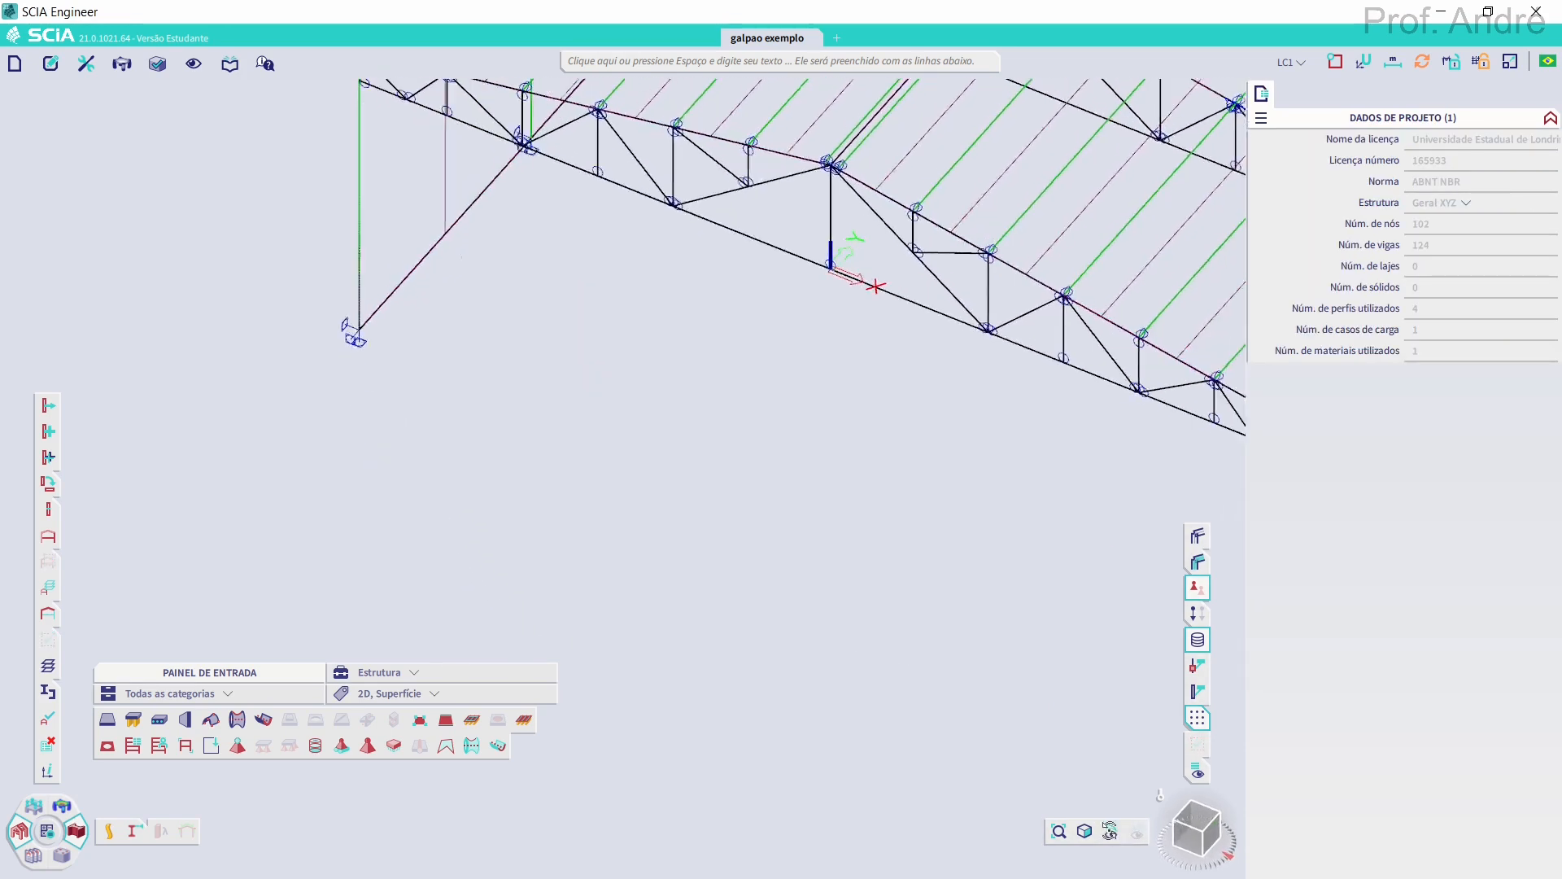
{"action": "scroll", "coordinate": [714, 453], "scroll_direction": "down", "scroll_amount": 5}
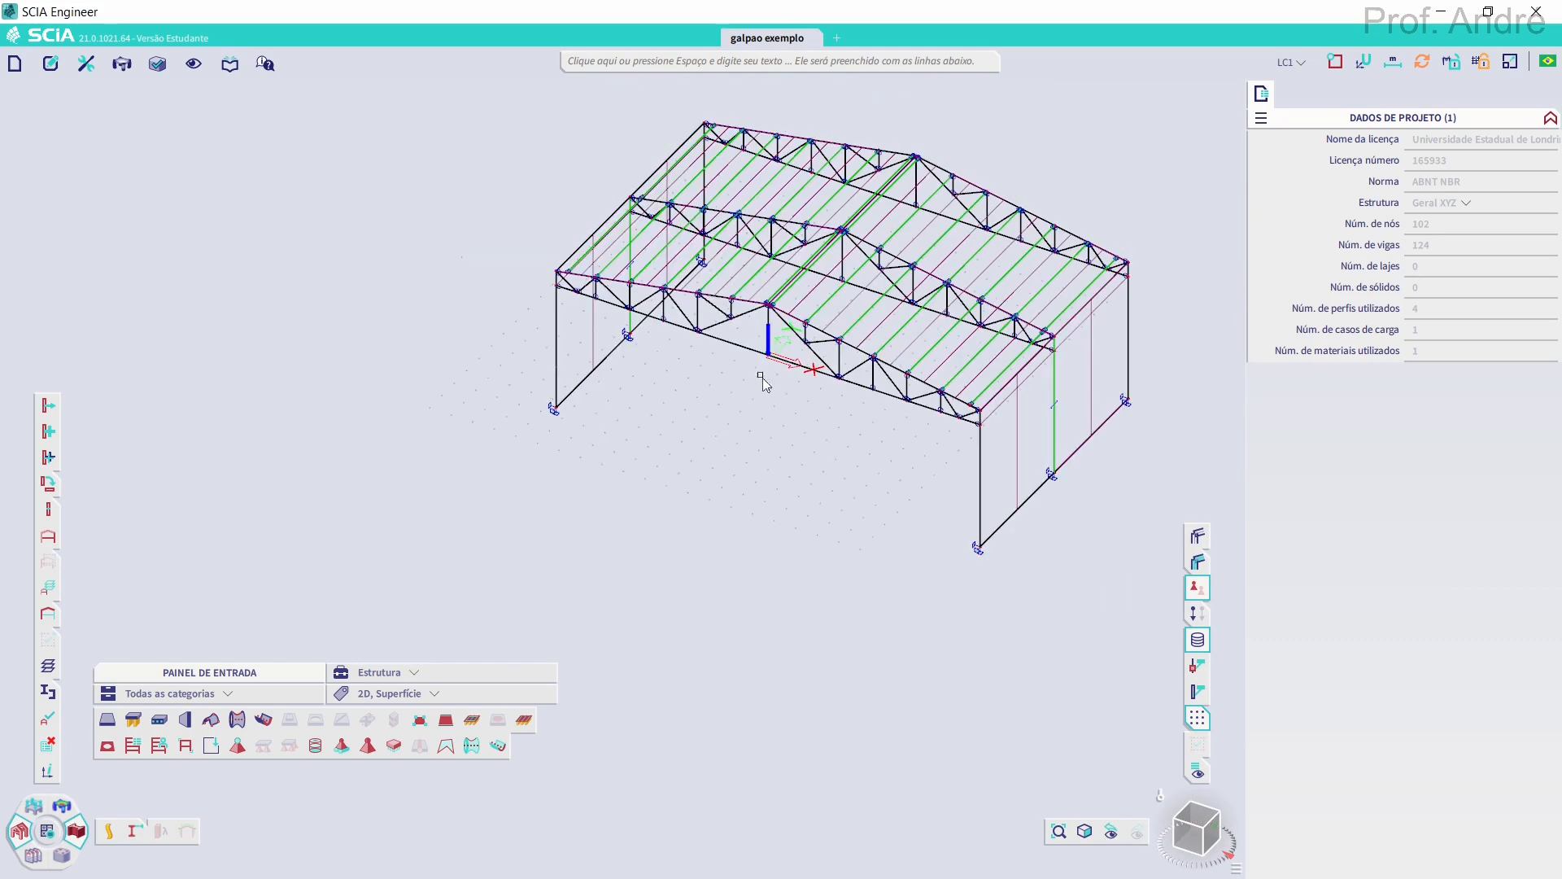
{"action": "middle_click_drag", "start_coordinate": [805, 275], "coordinate": [770, 355]}
{"action": "scroll", "coordinate": [824, 388], "scroll_direction": "up", "scroll_amount": 2}
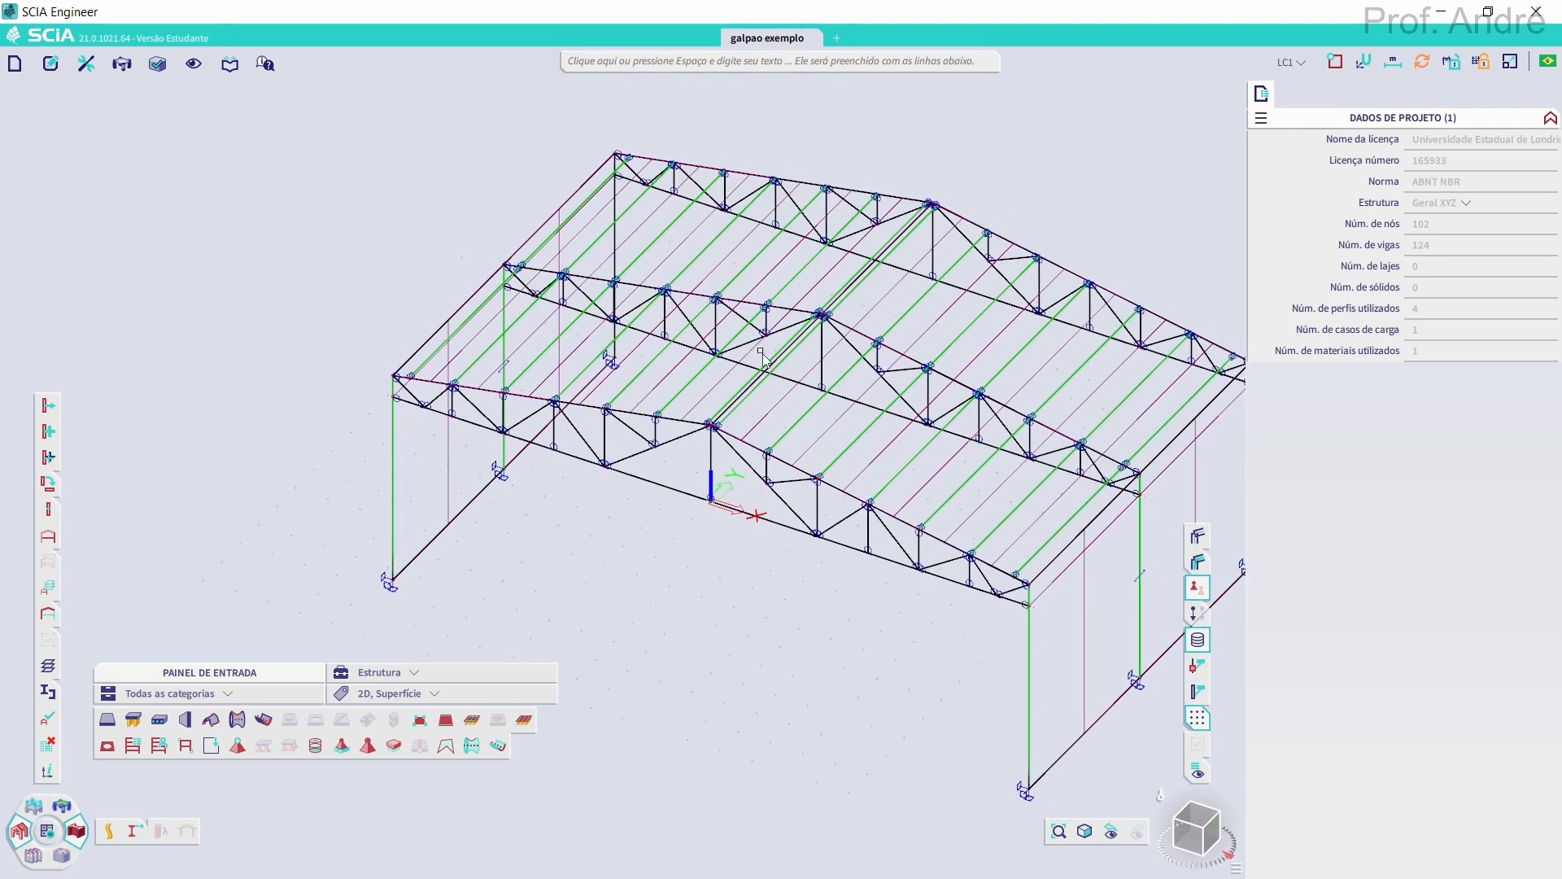
{"action": "left_click", "coordinate": [50, 587]}
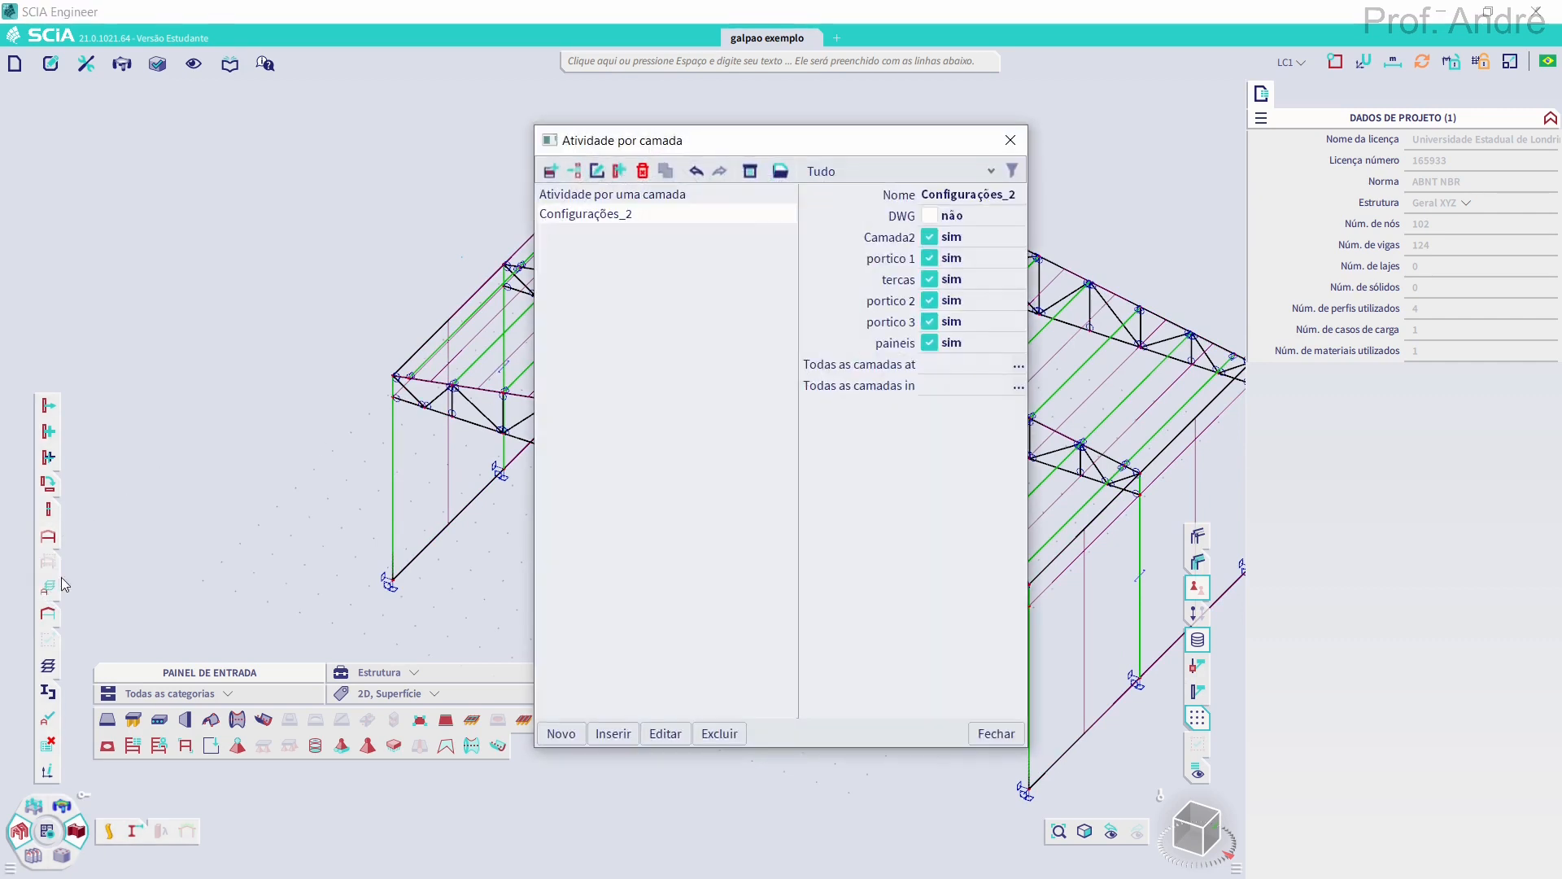
{"action": "left_click", "coordinate": [929, 322]}
{"action": "left_click", "coordinate": [929, 300]}
{"action": "left_click", "coordinate": [929, 279]}
{"action": "left_click", "coordinate": [929, 258]}
{"action": "left_click", "coordinate": [929, 237]}
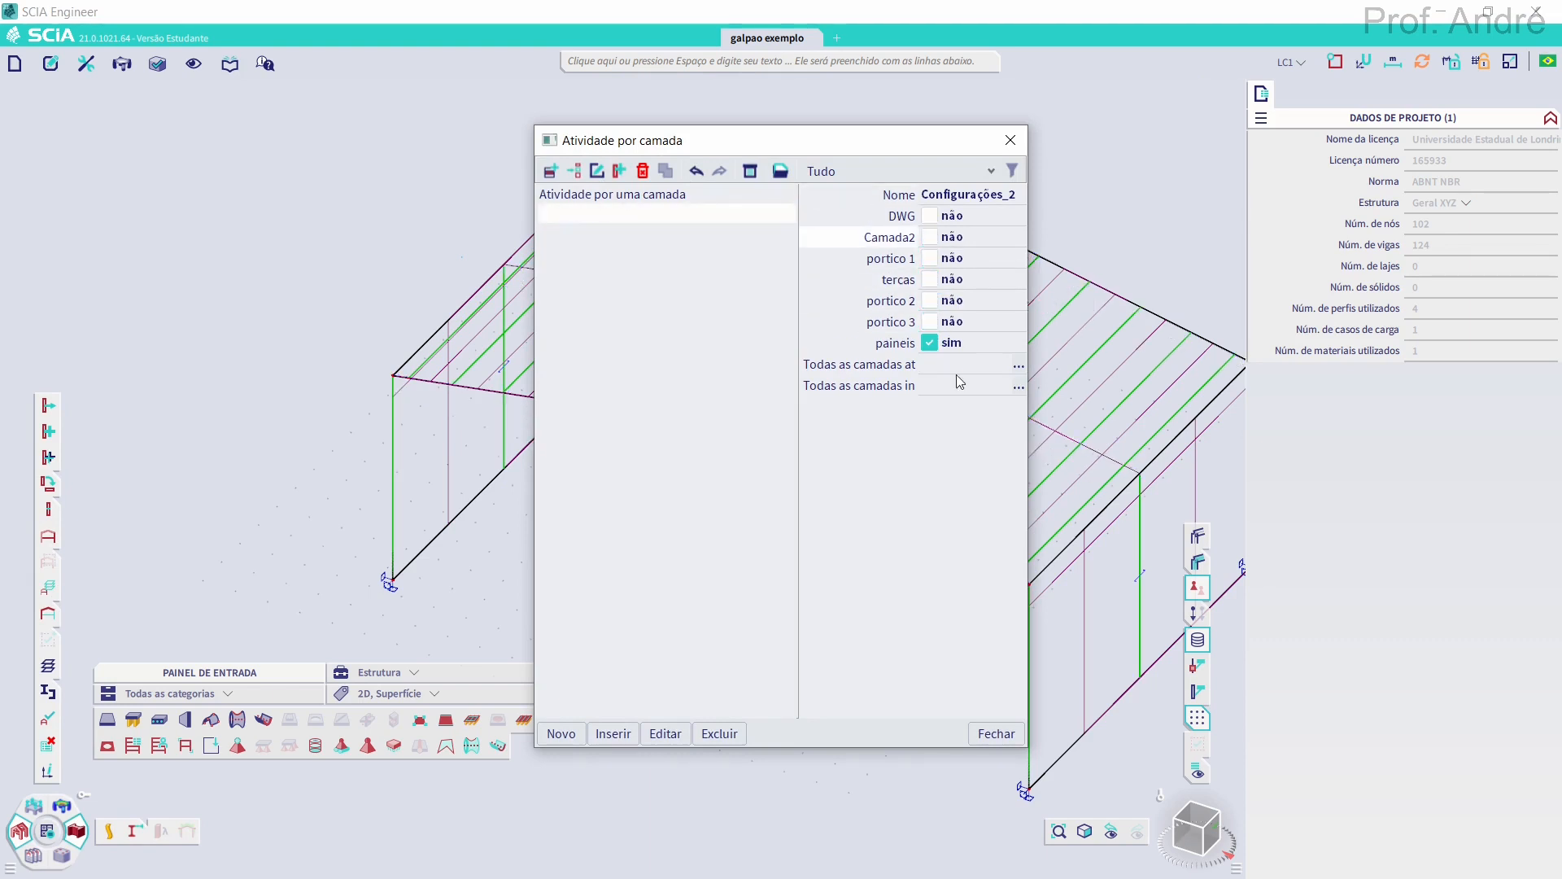
{"action": "left_click", "coordinate": [990, 736]}
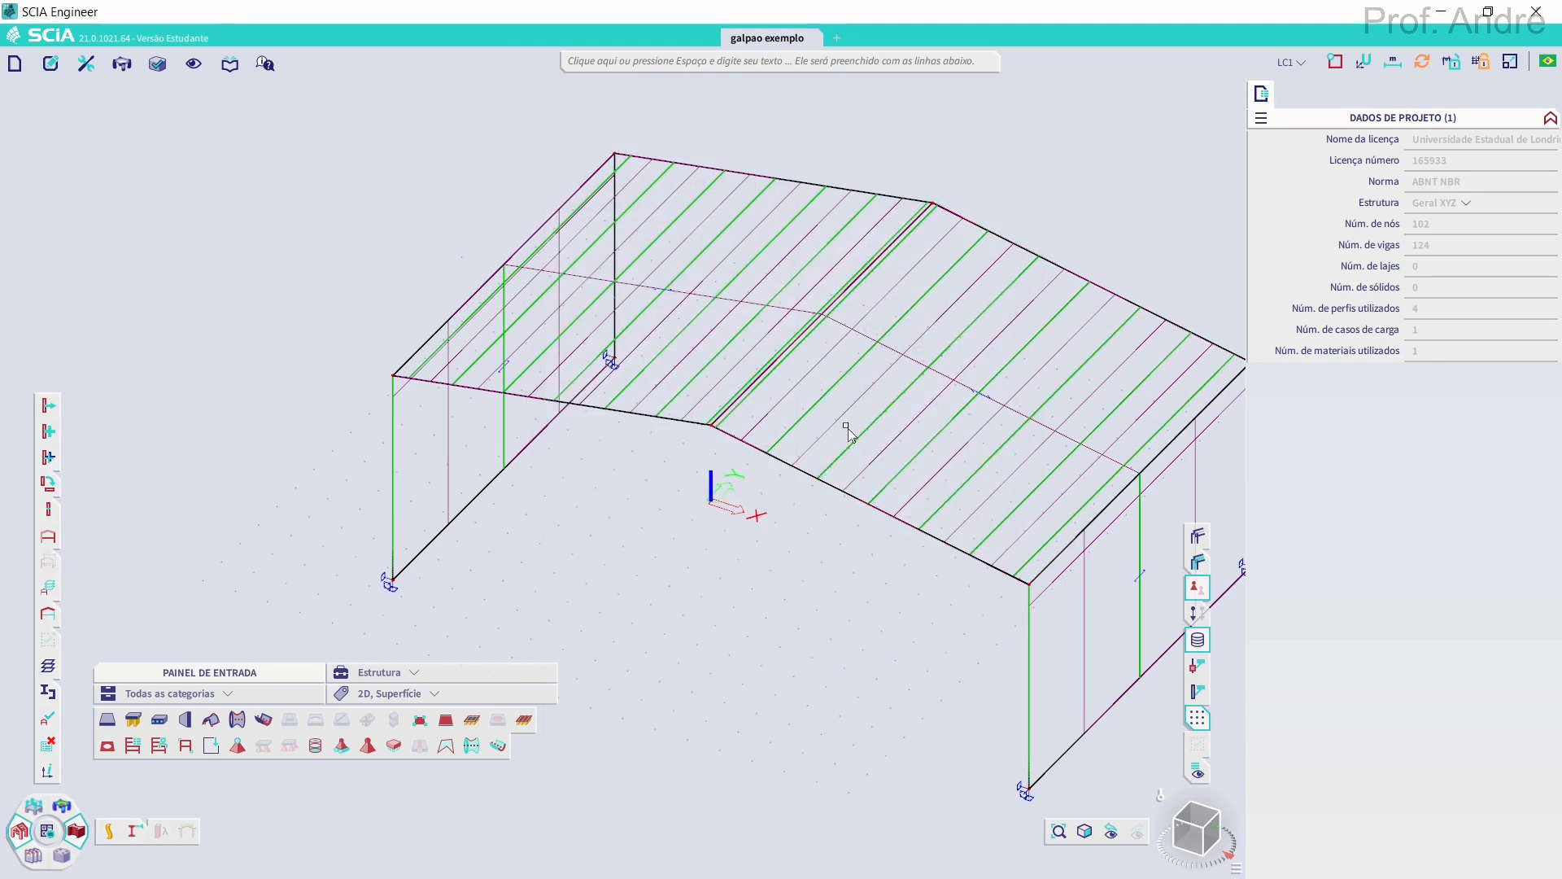
Turn on the display of local axes for 2D elements in the view parameter settings
{"action": "left_click", "coordinate": [1201, 770]}
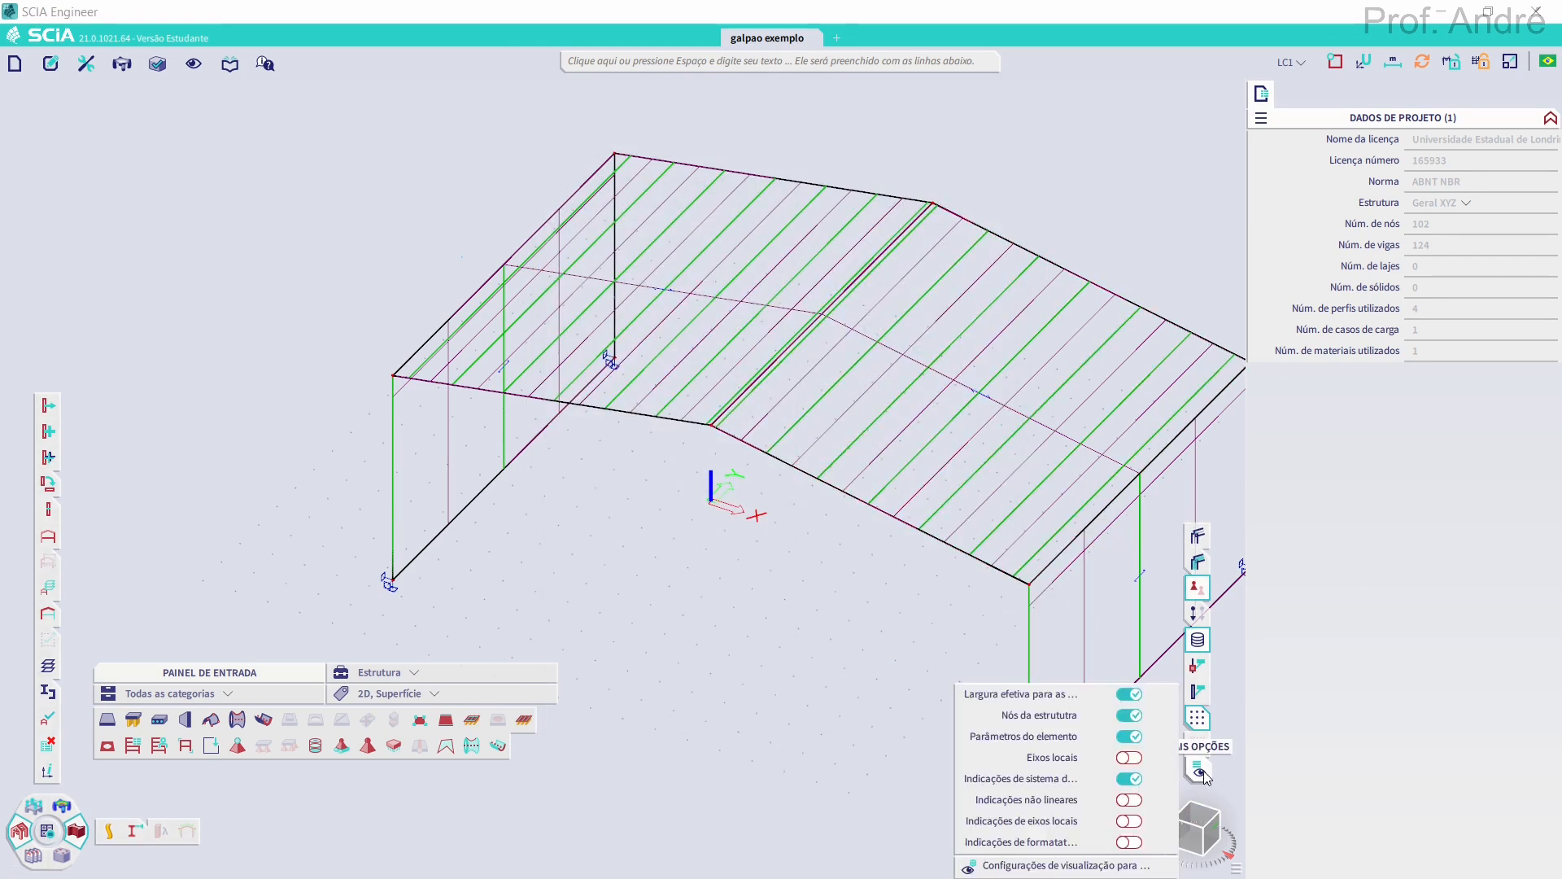
{"action": "left_click", "coordinate": [1008, 866]}
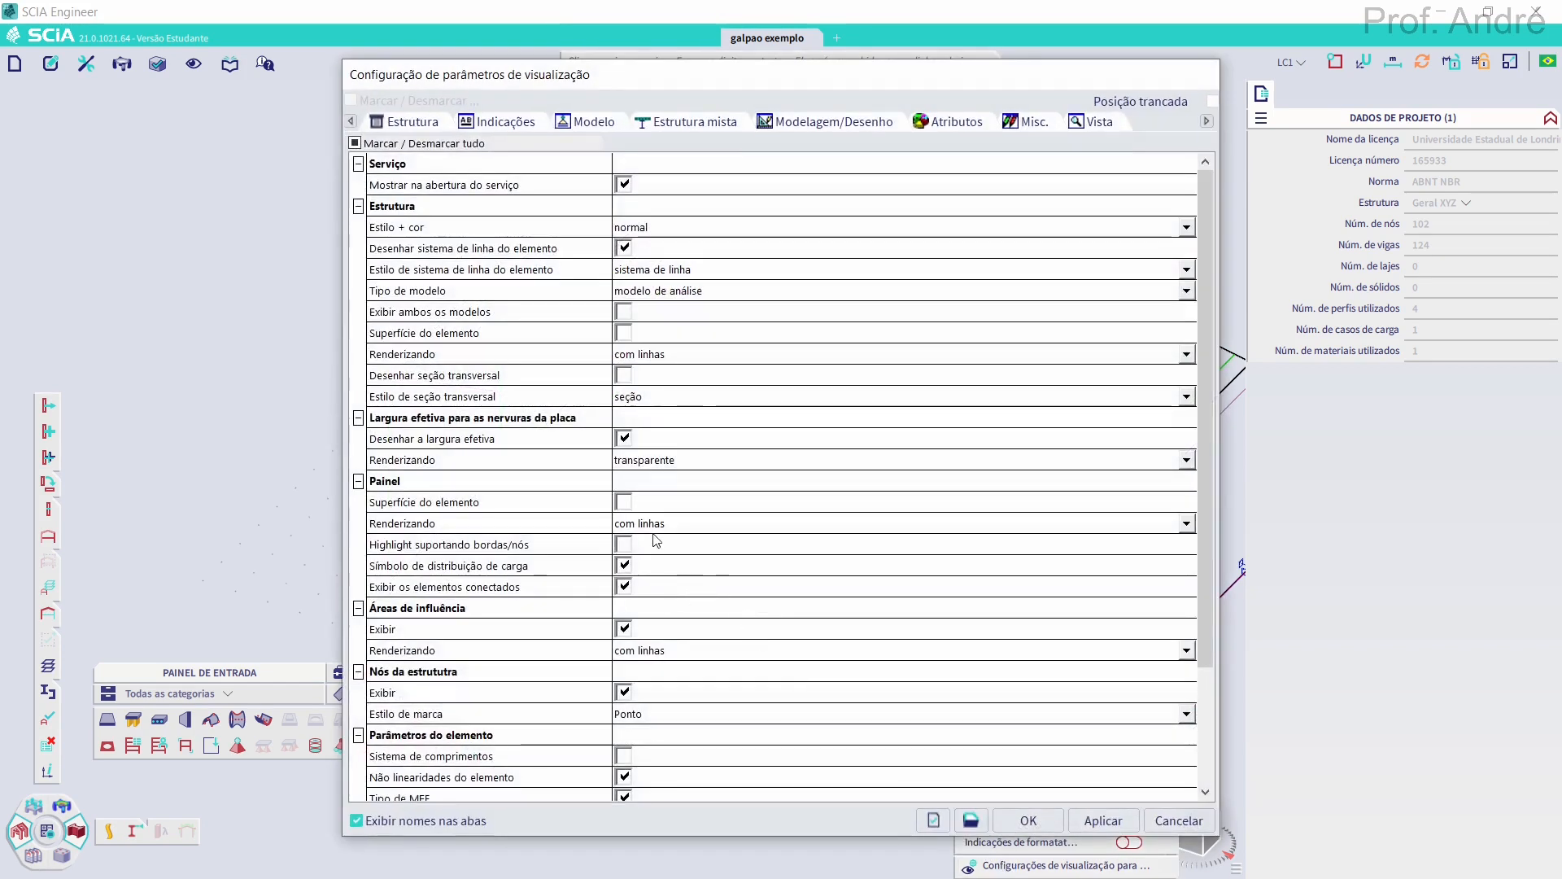
{"action": "scroll", "coordinate": [655, 541], "scroll_direction": "down", "scroll_amount": 3}
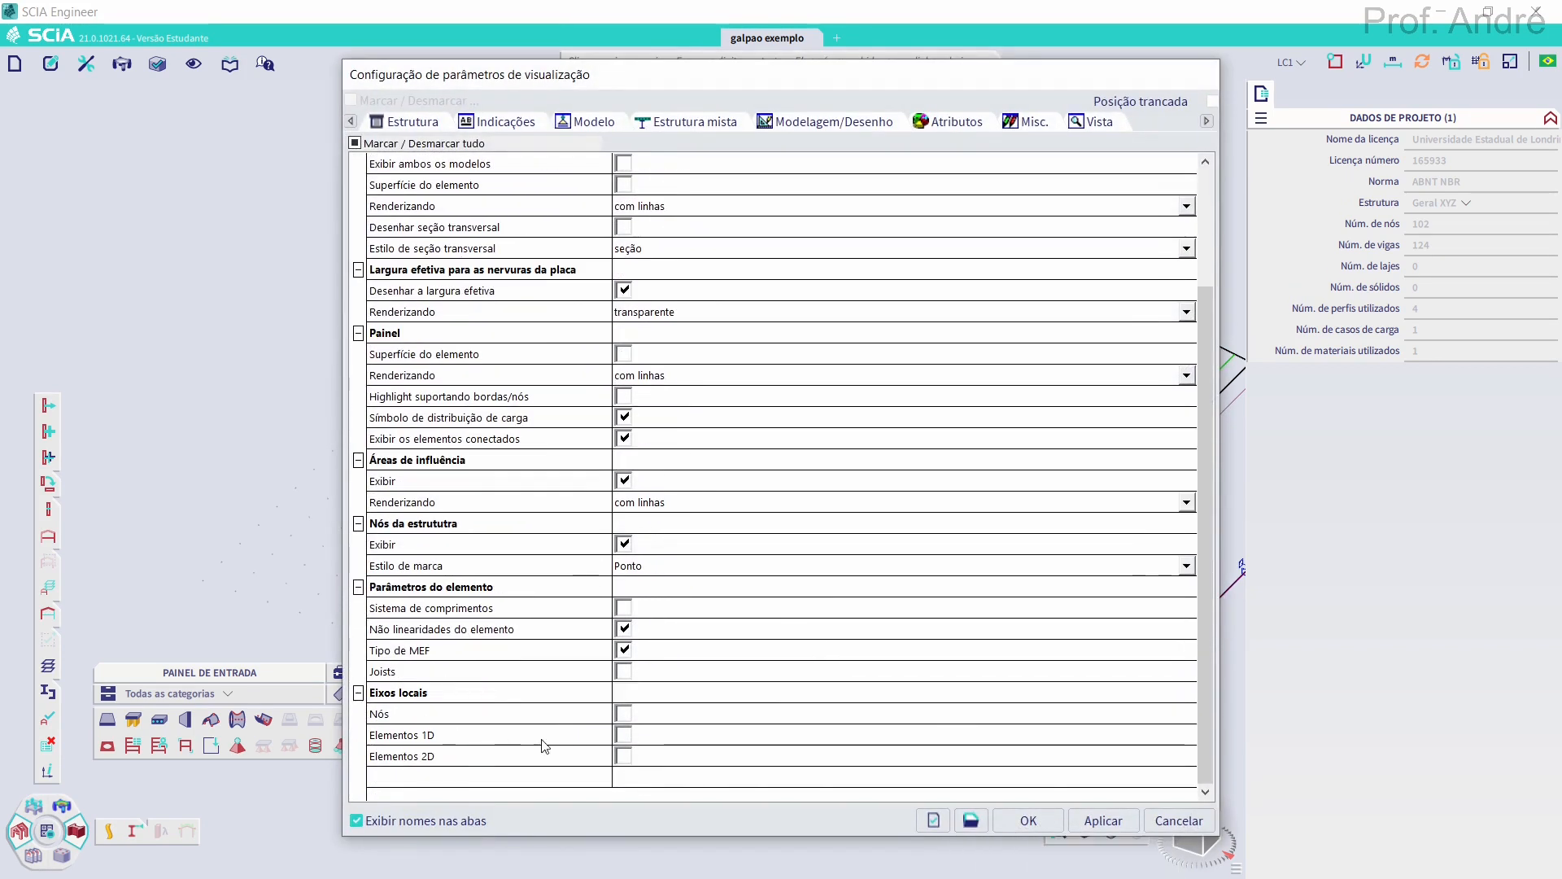
{"action": "left_click", "coordinate": [623, 757]}
{"action": "left_click", "coordinate": [1029, 818]}
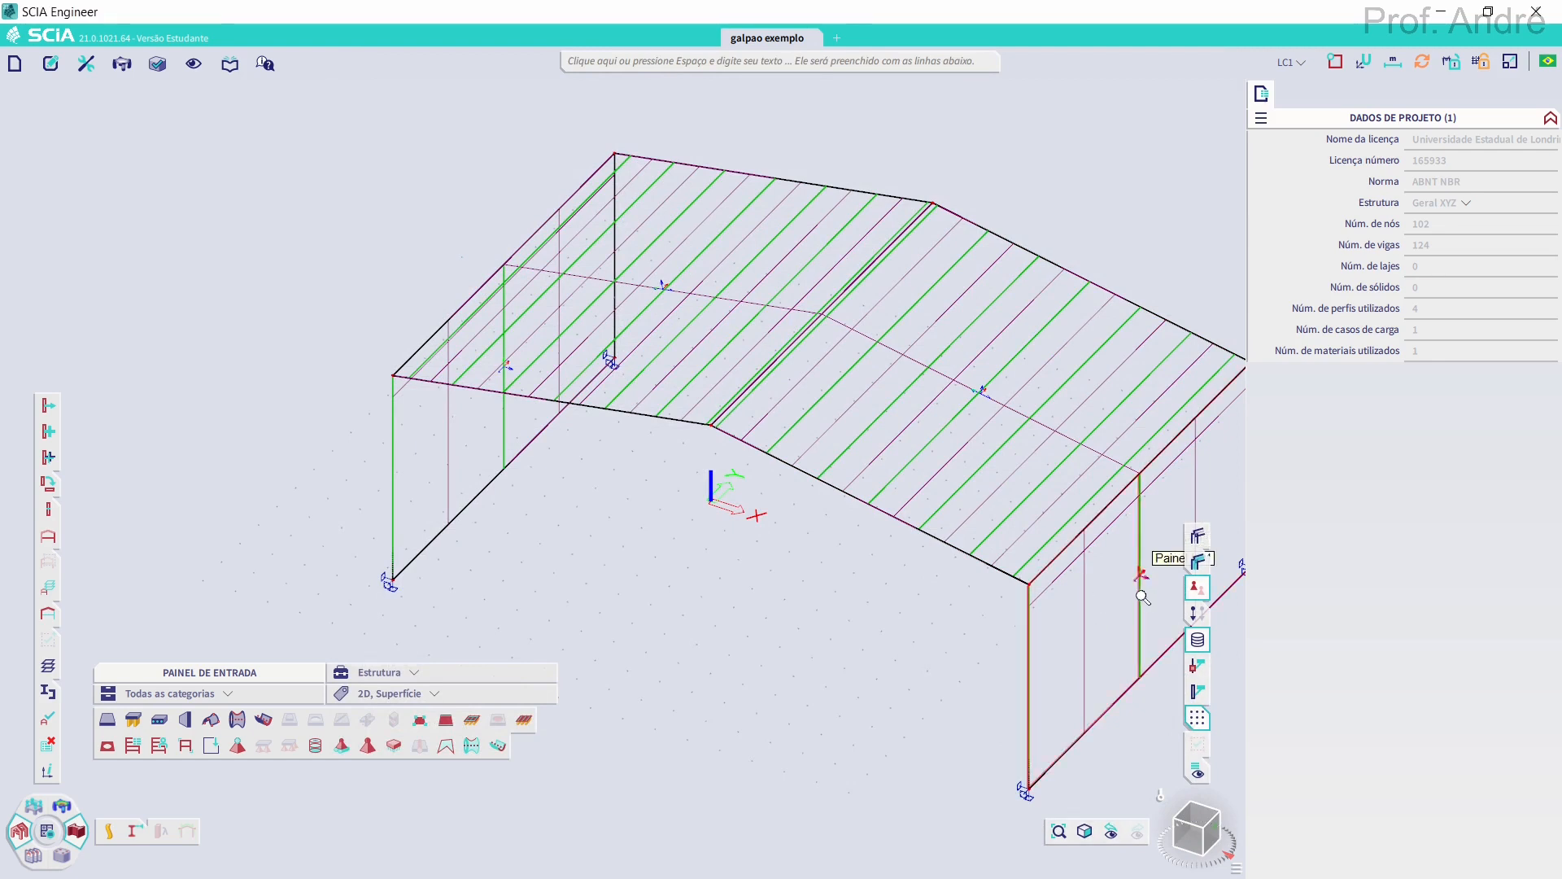
Examine the local axes orientation of the wall and roof panels on both sides of the warehouse
{"action": "scroll", "coordinate": [1142, 597], "scroll_direction": "up", "scroll_amount": 3}
{"action": "scroll", "coordinate": [1064, 540], "scroll_direction": "up", "scroll_amount": 5}
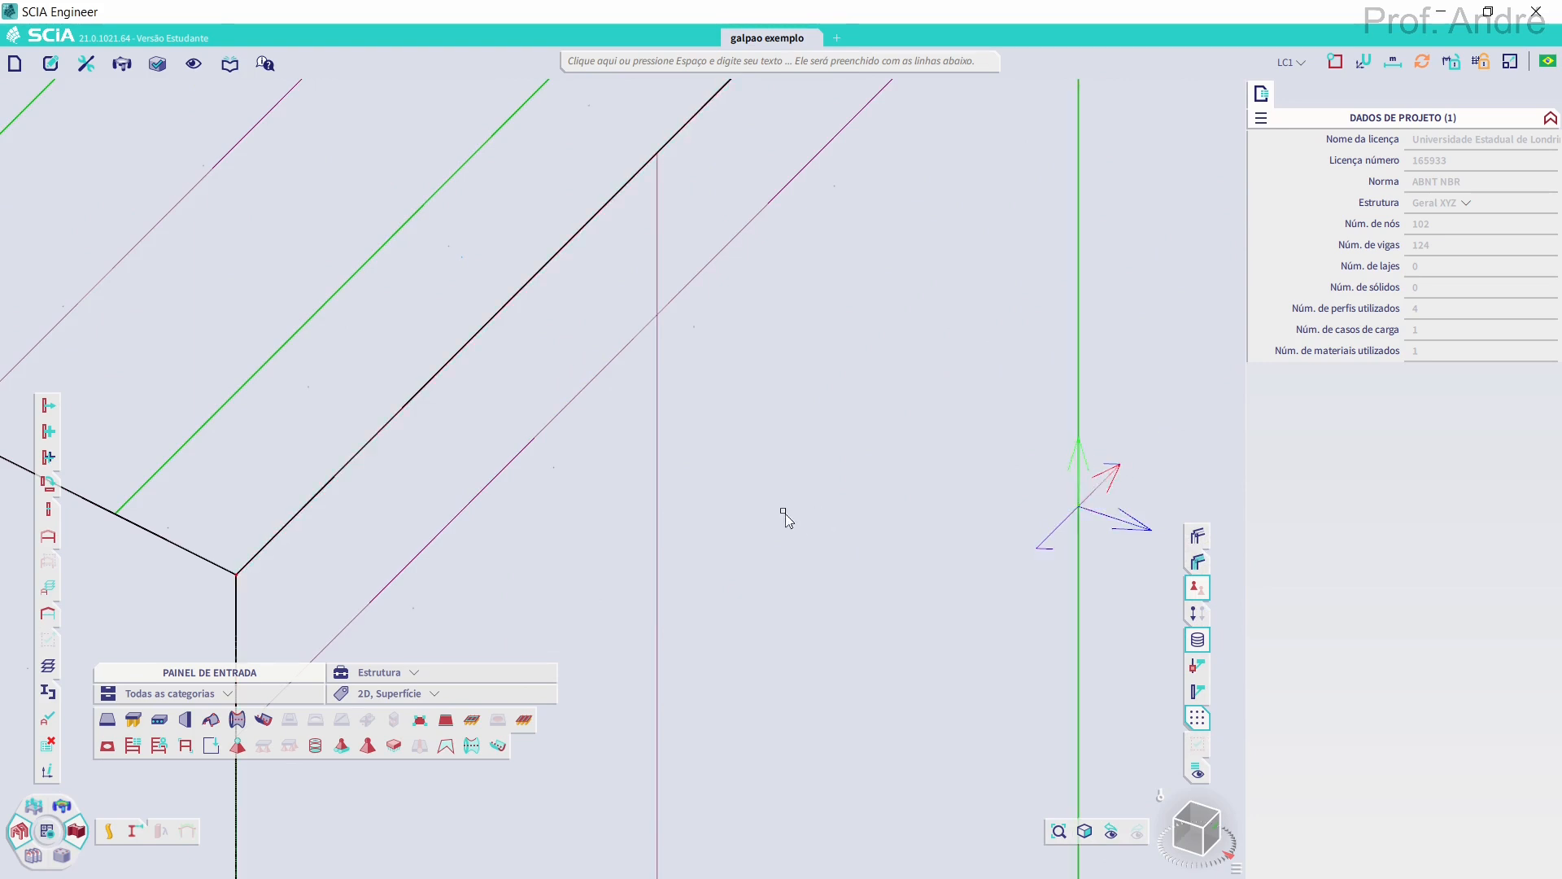
{"action": "scroll", "coordinate": [868, 540], "scroll_direction": "down", "scroll_amount": 3}
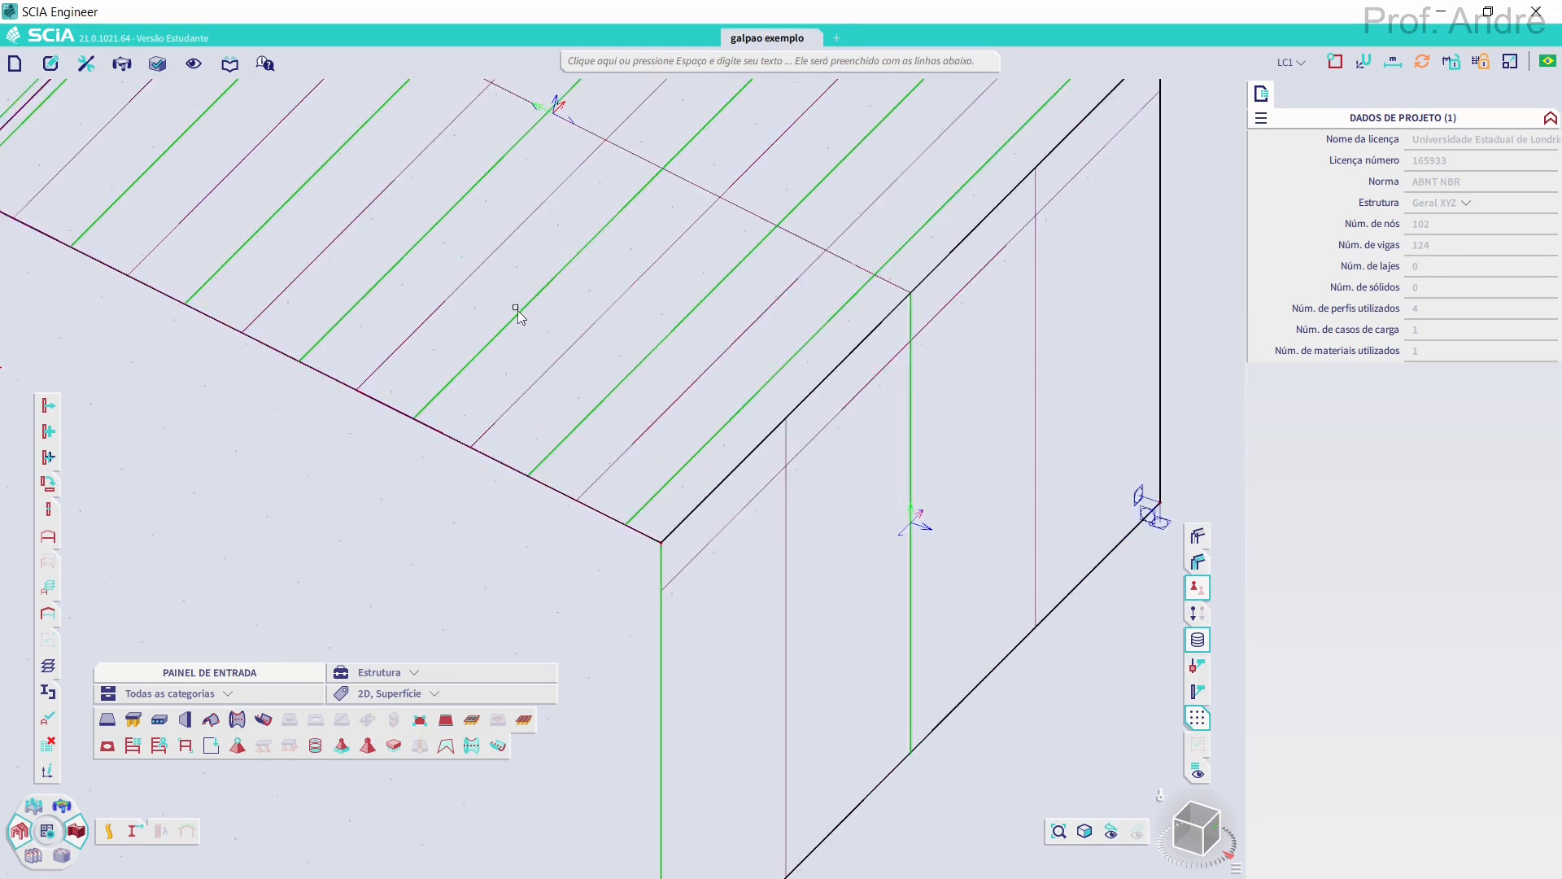
{"action": "middle_click_drag", "start_coordinate": [739, 508], "coordinate": [873, 603]}
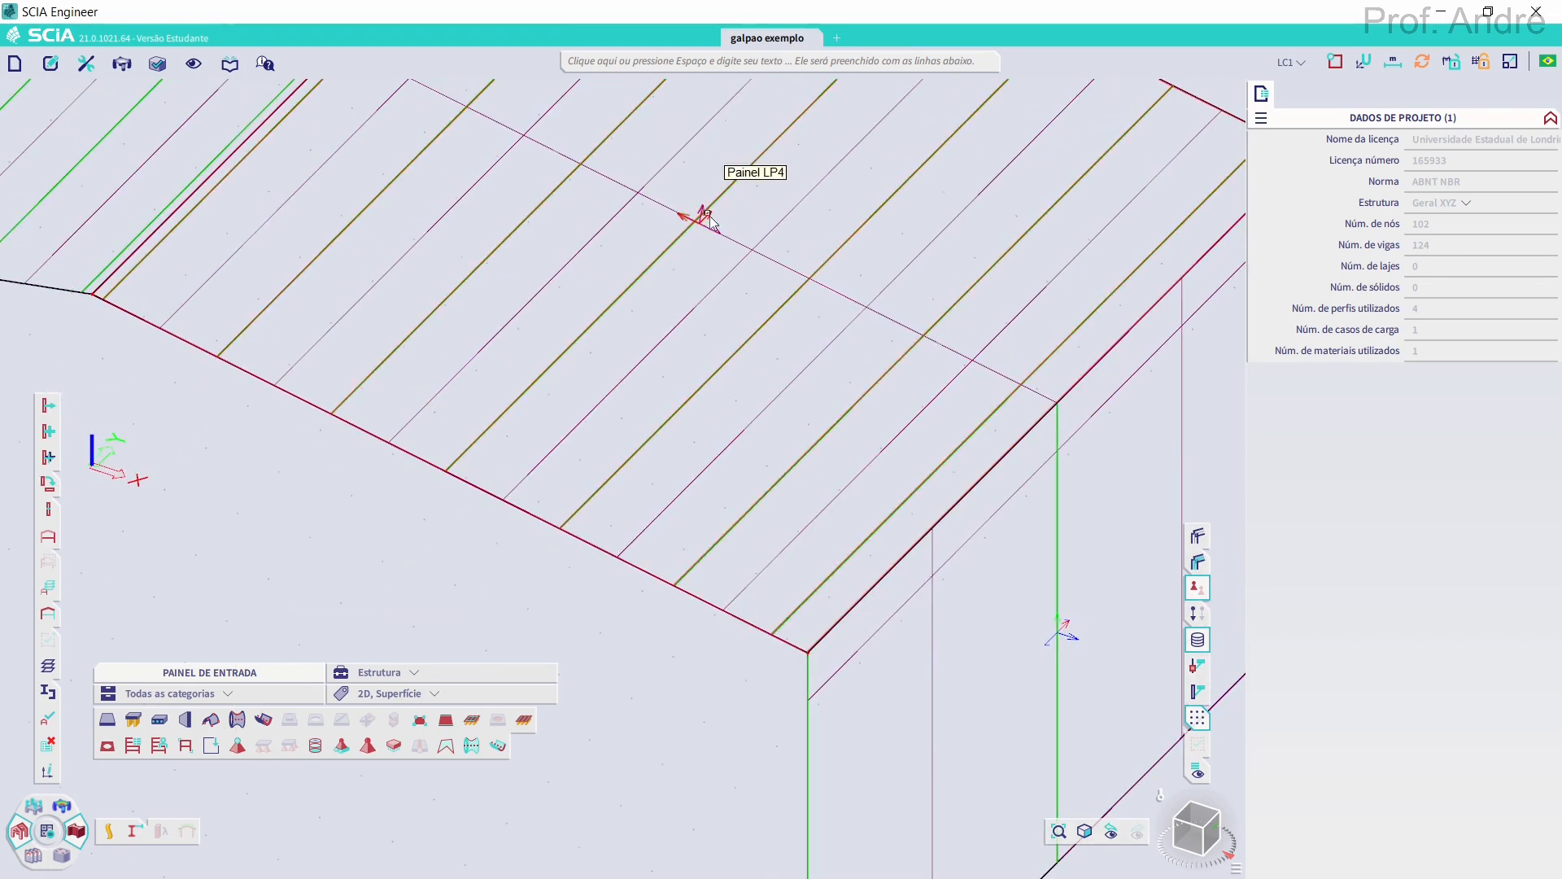
{"action": "right_click_drag", "start_coordinate": [638, 268], "coordinate": [1039, 452], "text": "ctrl"}
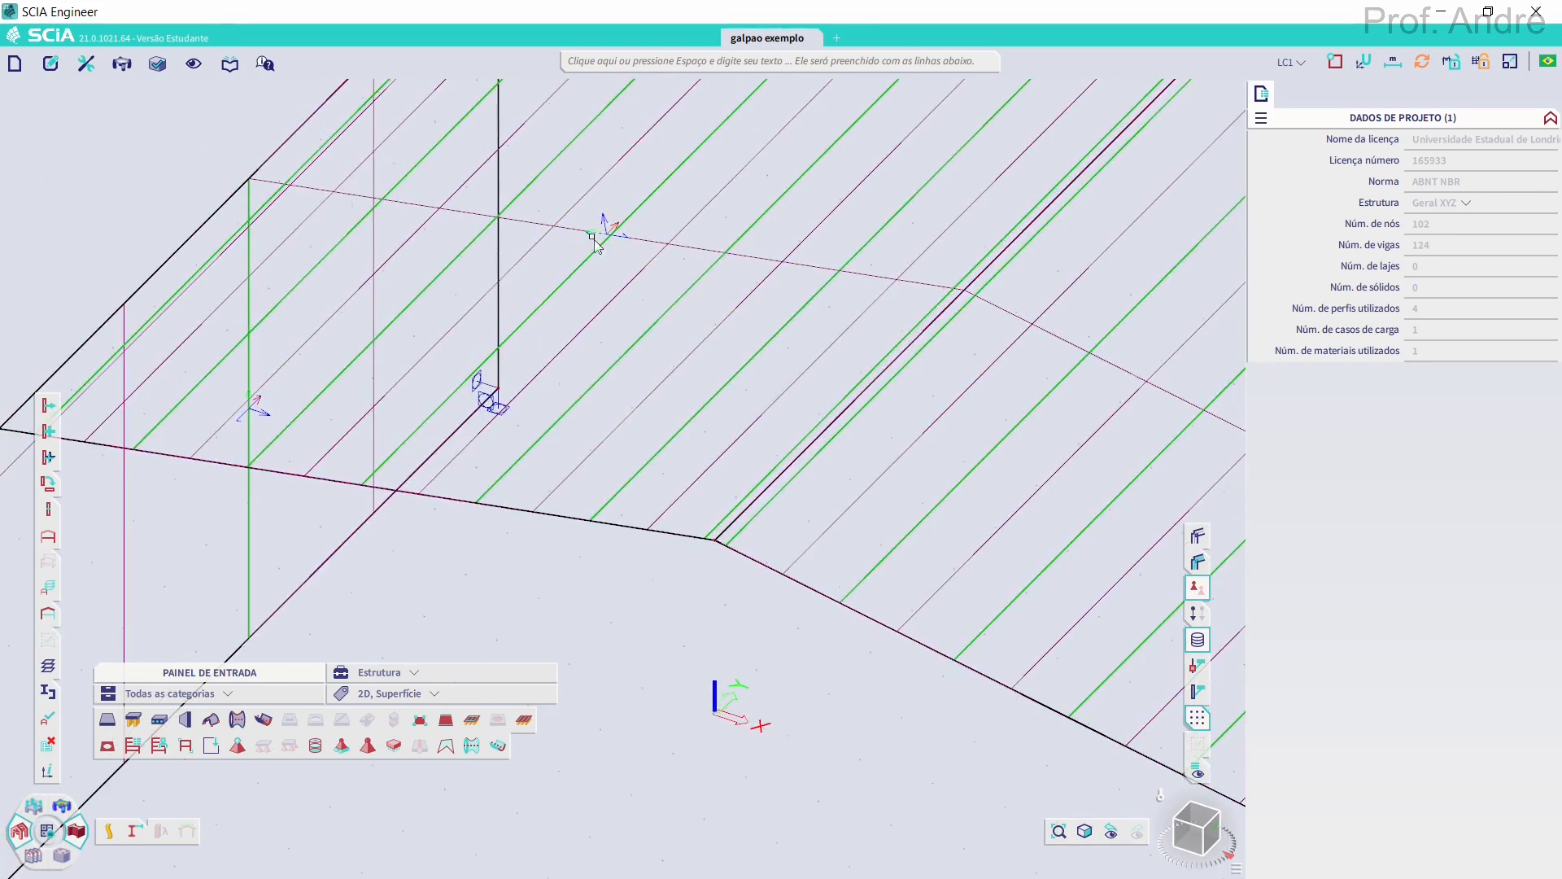
{"action": "middle_click_drag", "start_coordinate": [505, 262], "coordinate": [920, 361]}
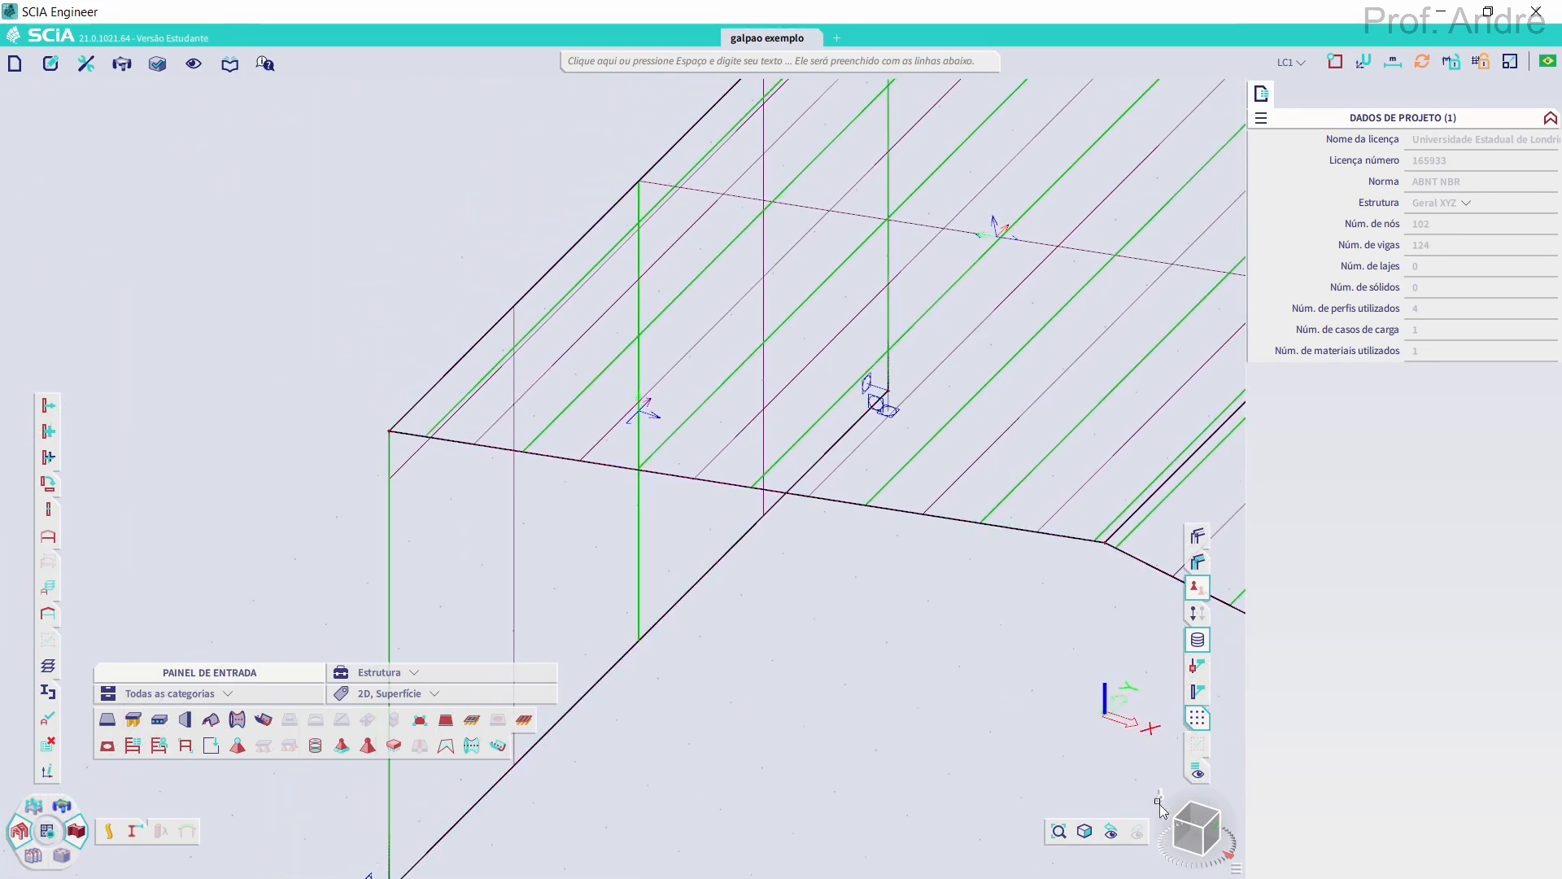
Swap the local axes orientation of the -X side wall panel LP2 by enabling Trocar orientação
{"action": "left_click_drag", "start_coordinate": [1210, 853], "coordinate": [1243, 872]}
{"action": "middle_click_drag", "start_coordinate": [672, 521], "coordinate": [777, 294]}
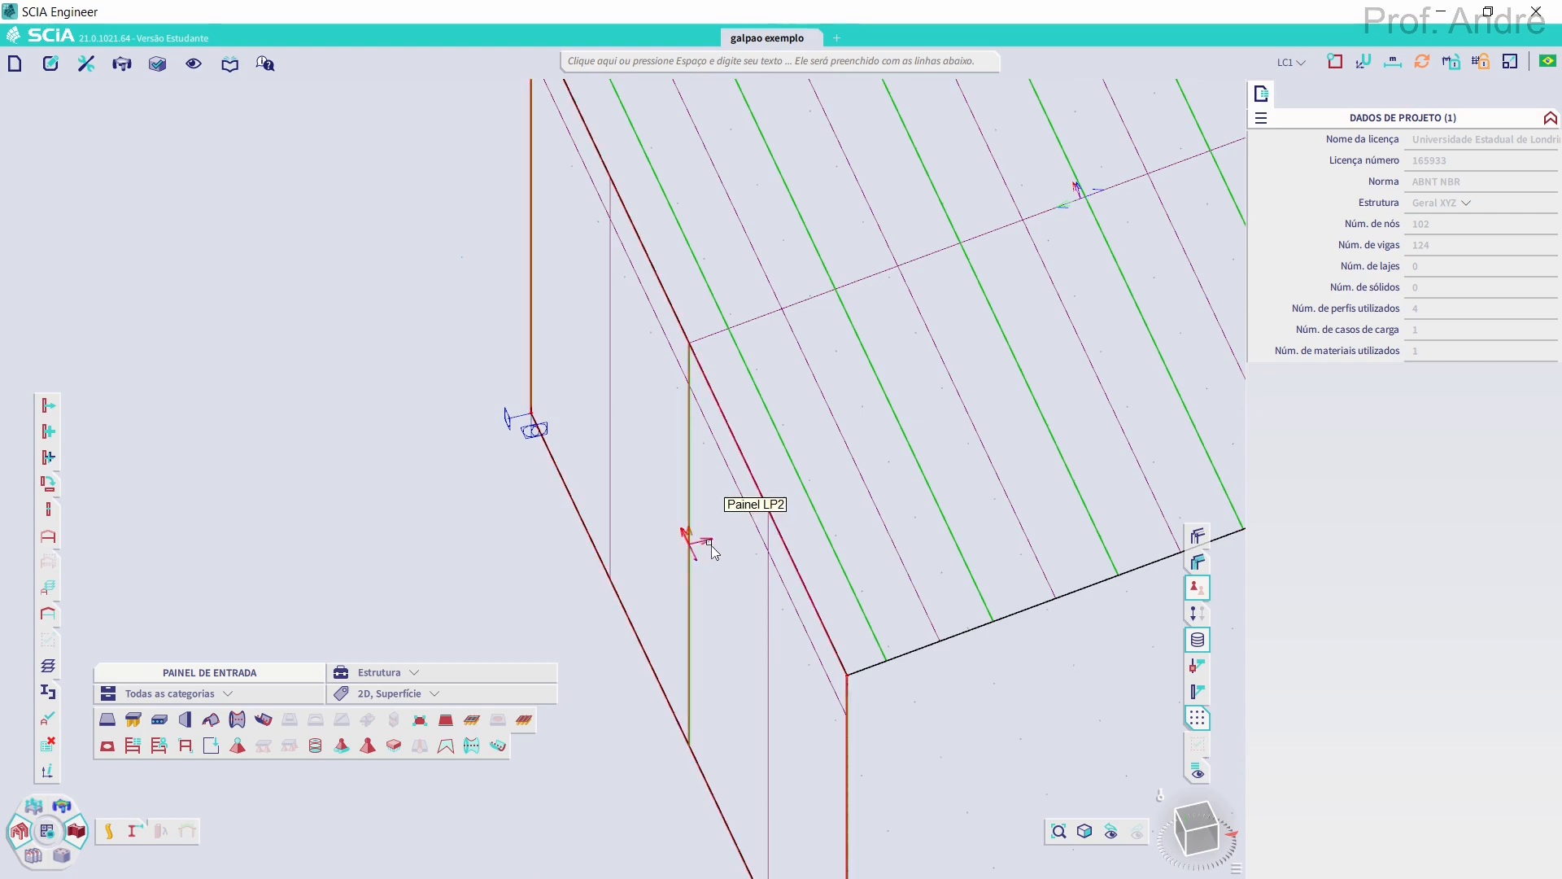
{"action": "left_click", "coordinate": [710, 550]}
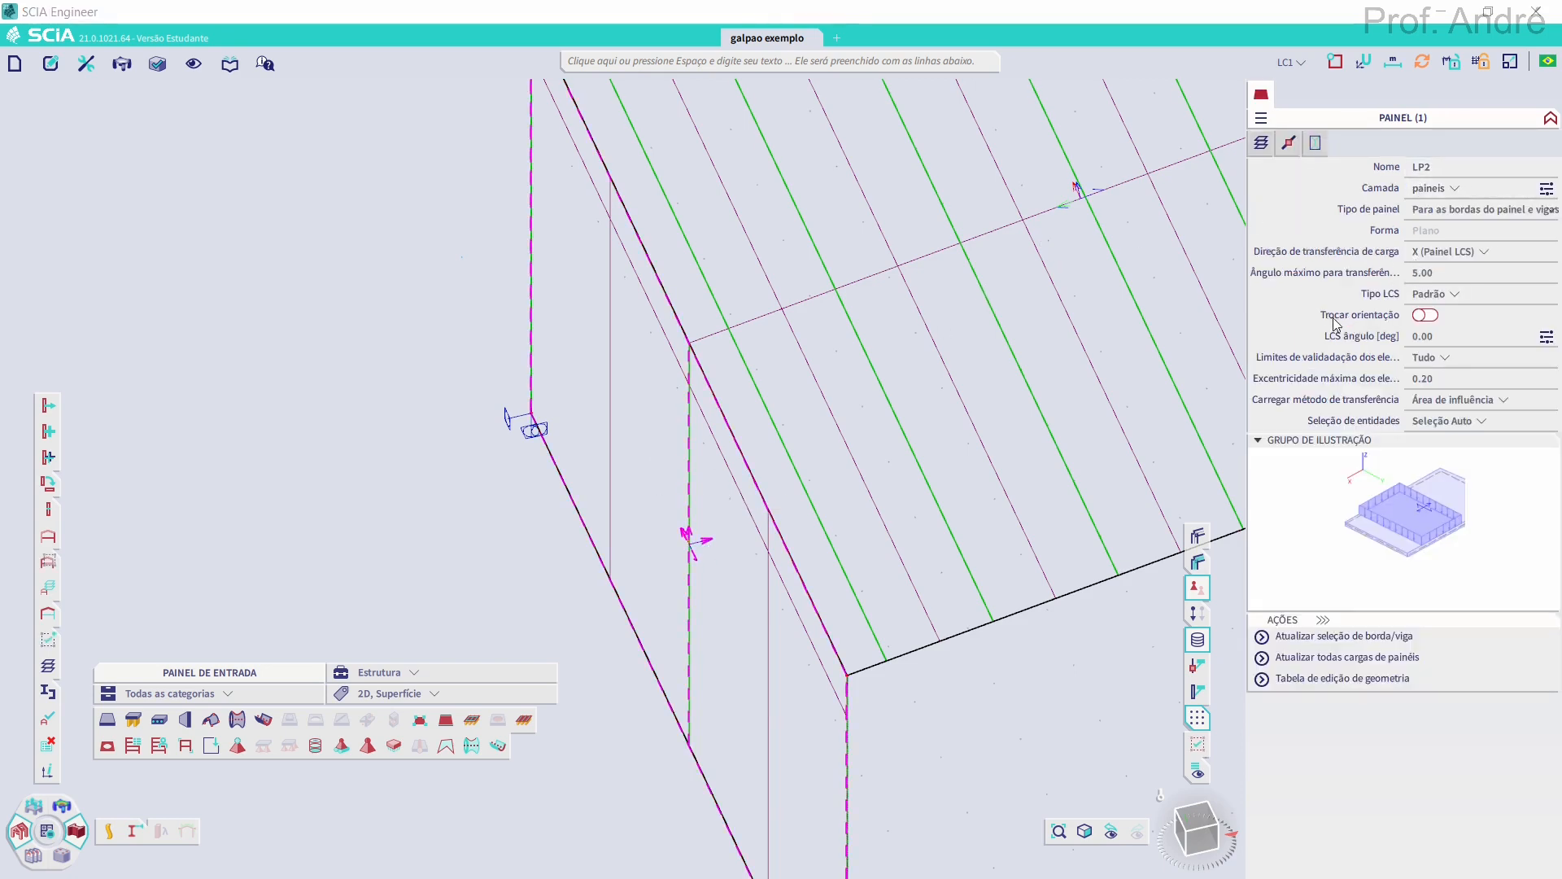
{"action": "left_click", "coordinate": [1425, 316]}
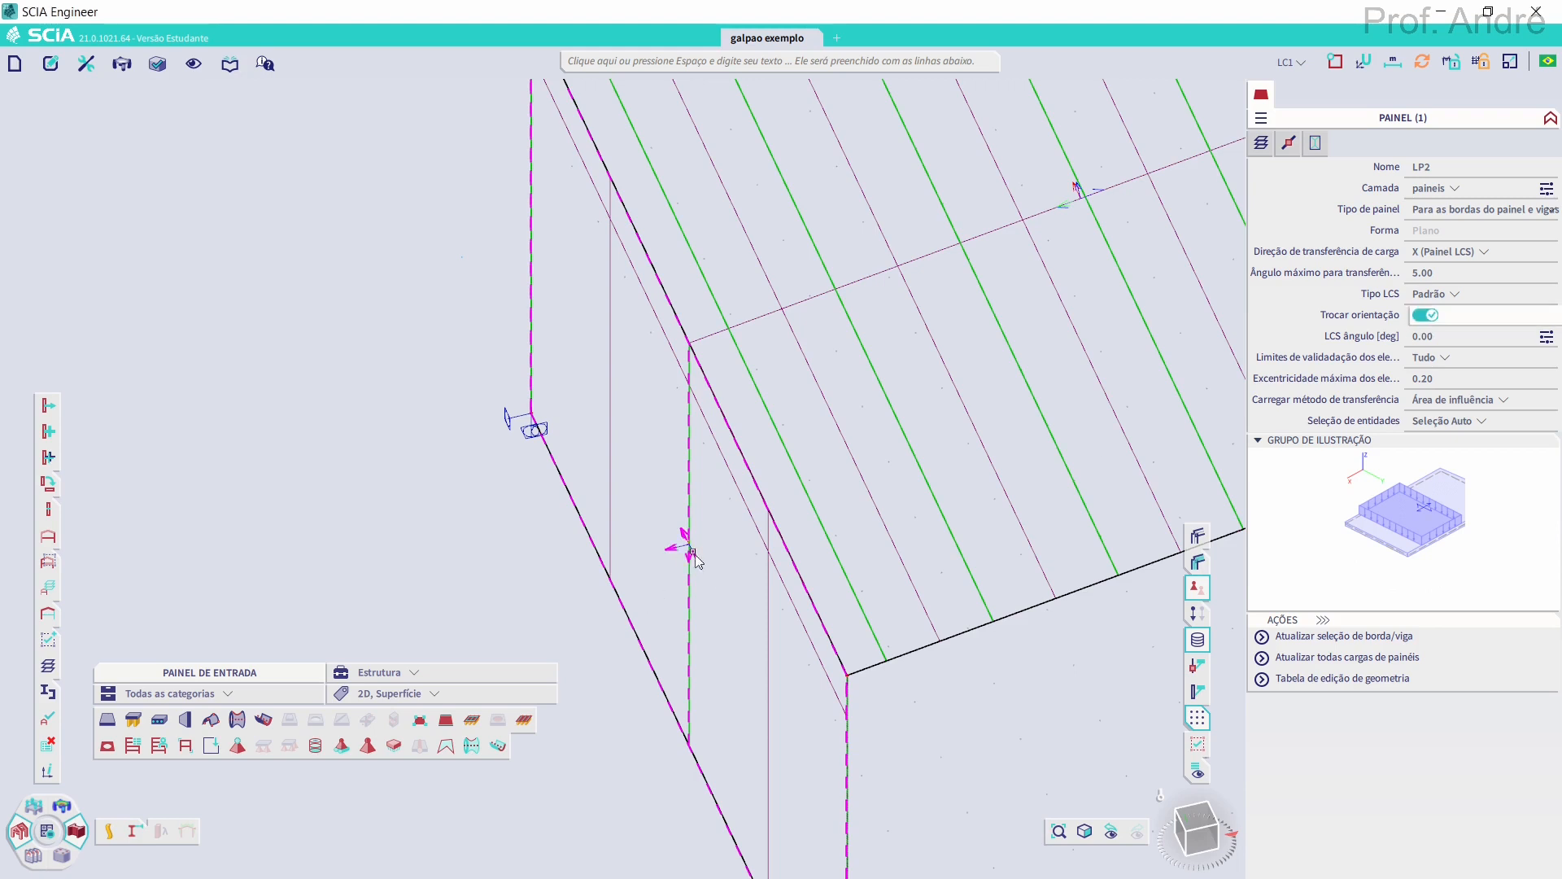
{"action": "key", "text": "Escape"}
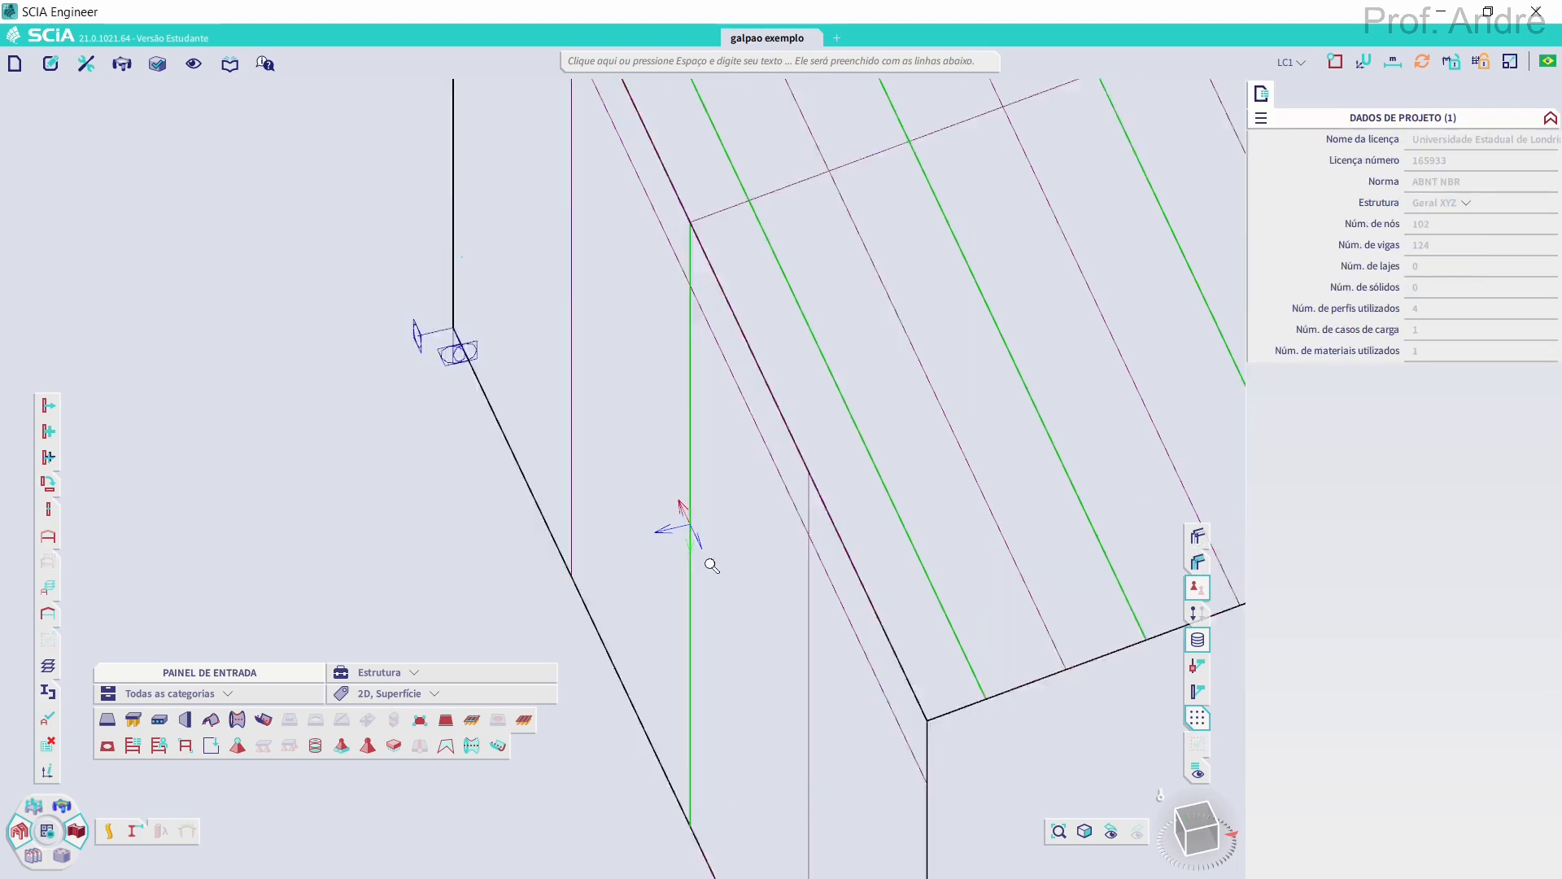
{"action": "scroll", "coordinate": [712, 565], "scroll_direction": "up", "scroll_amount": 5}
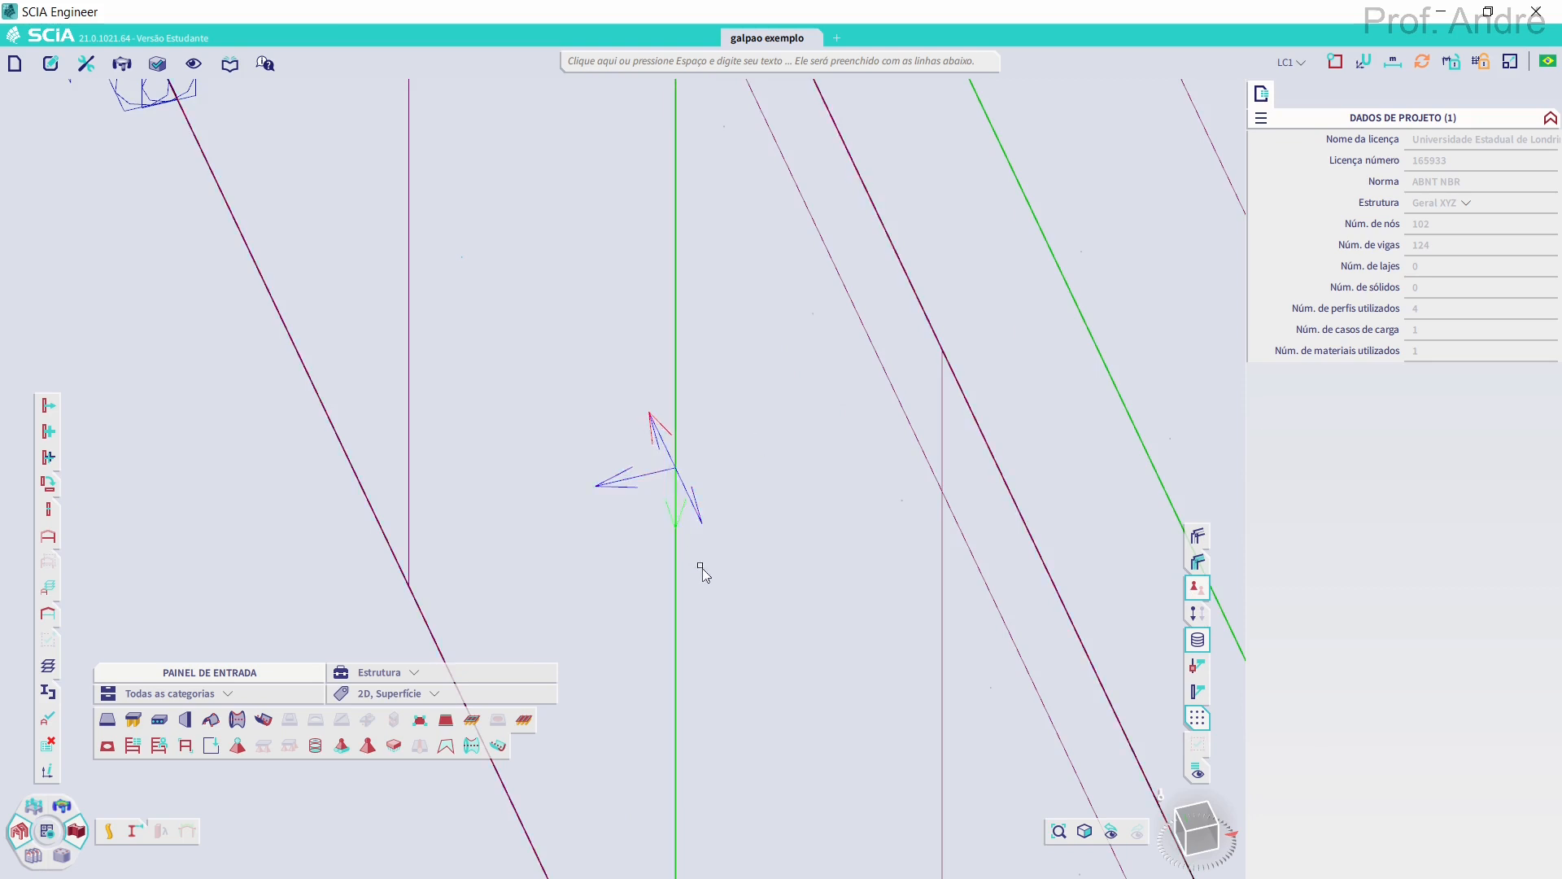
{"action": "scroll", "coordinate": [551, 497], "scroll_direction": "down", "scroll_amount": 5}
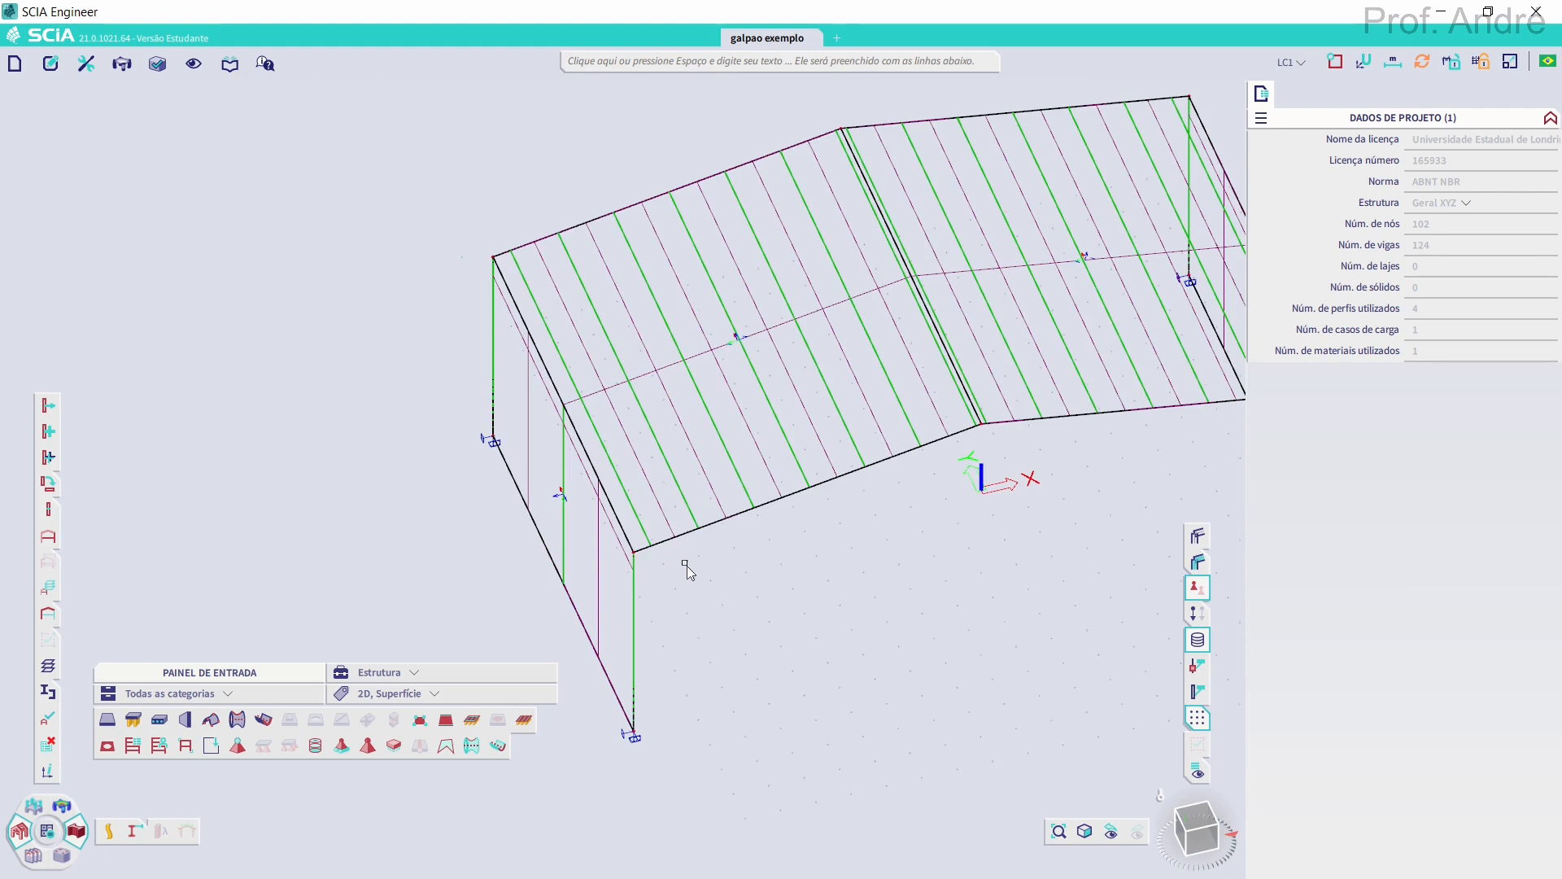
Examine the local axes directions of both wall panels and both roof panels in front elevation and 3D
{"action": "left_click", "coordinate": [1197, 718]}
{"action": "left_click", "coordinate": [1162, 821]}
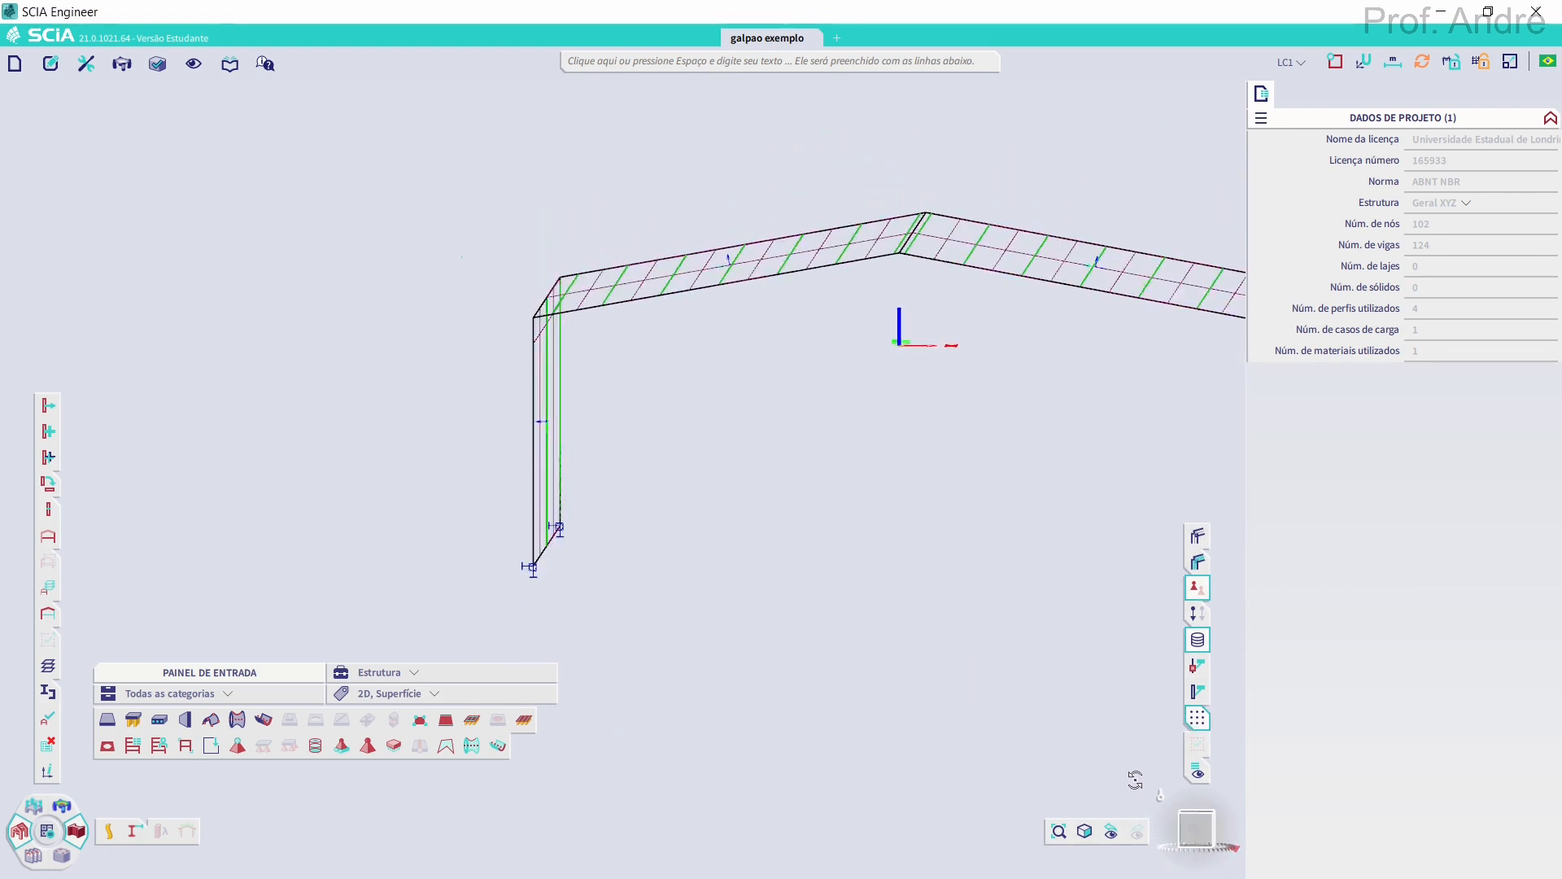
{"action": "scroll", "coordinate": [796, 559], "scroll_direction": "down", "scroll_amount": 2}
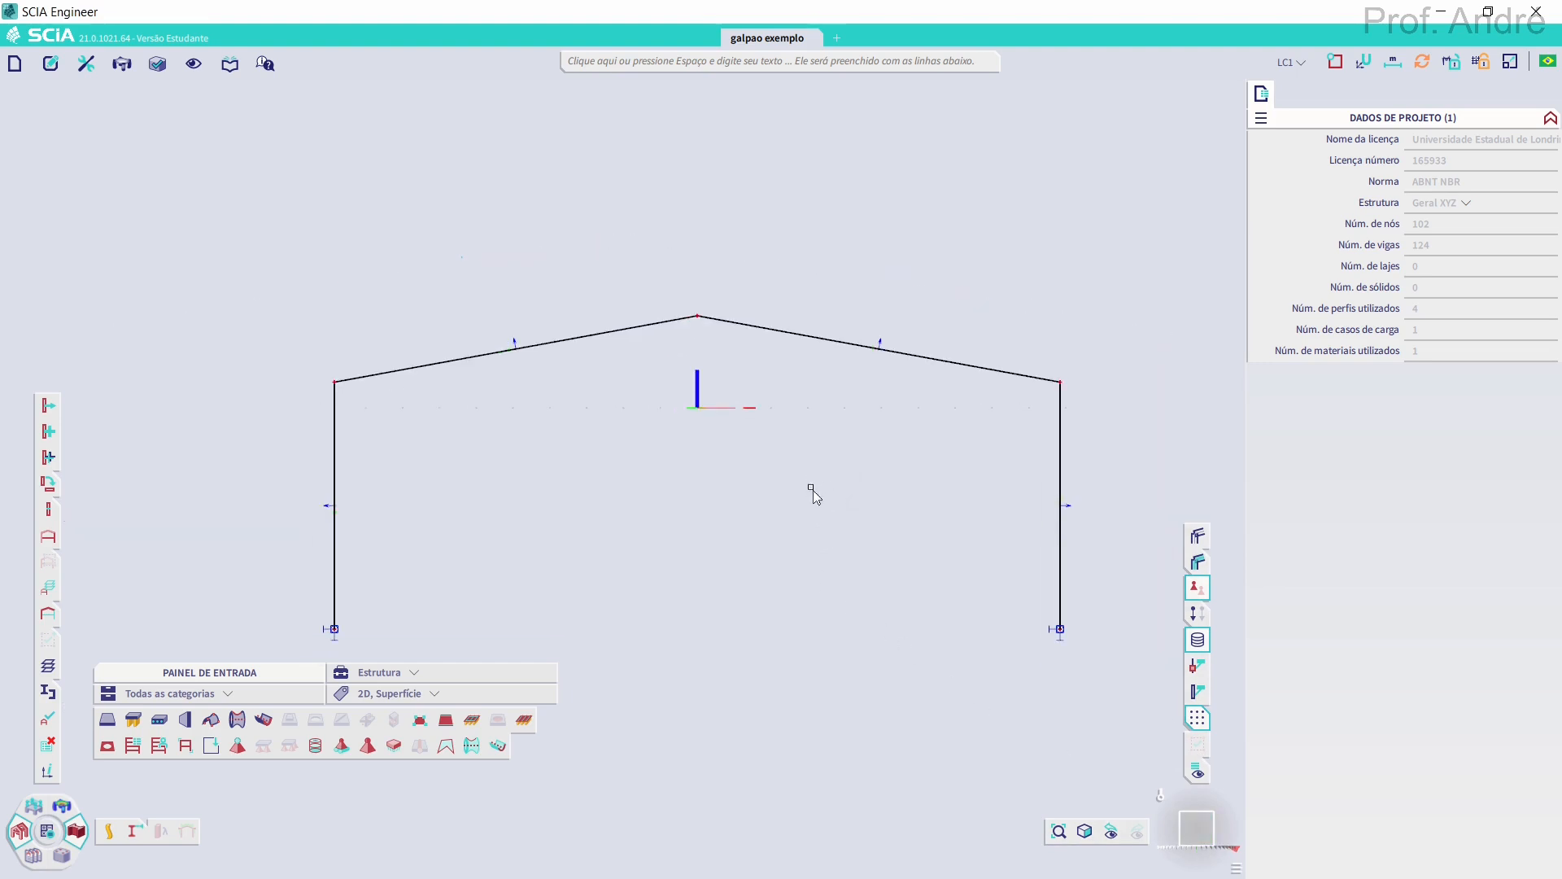
{"action": "mouse_move", "coordinate": [330, 476]}
{"action": "left_mouse_down"}
{"action": "mouse_move", "coordinate": [366, 499]}
{"action": "mouse_move", "coordinate": [325, 475]}
{"action": "left_mouse_up"}
{"action": "left_click_drag", "start_coordinate": [505, 313], "coordinate": [487, 366]}
{"action": "left_click_drag", "start_coordinate": [910, 328], "coordinate": [868, 397]}
{"action": "mouse_move", "coordinate": [1073, 486]}
{"action": "left_mouse_down"}
{"action": "mouse_move", "coordinate": [1057, 485]}
{"action": "mouse_move", "coordinate": [1090, 500]}
{"action": "left_mouse_up"}
{"action": "mouse_move", "coordinate": [1073, 515]}
{"action": "right_mouse_down"}
{"action": "mouse_move", "coordinate": [956, 402]}
{"action": "mouse_move", "coordinate": [605, 315]}
{"action": "mouse_move", "coordinate": [376, 456]}
{"action": "mouse_move", "coordinate": [335, 530]}
{"action": "right_mouse_up"}
{"action": "left_click_drag", "start_coordinate": [1173, 832], "coordinate": [1176, 840]}
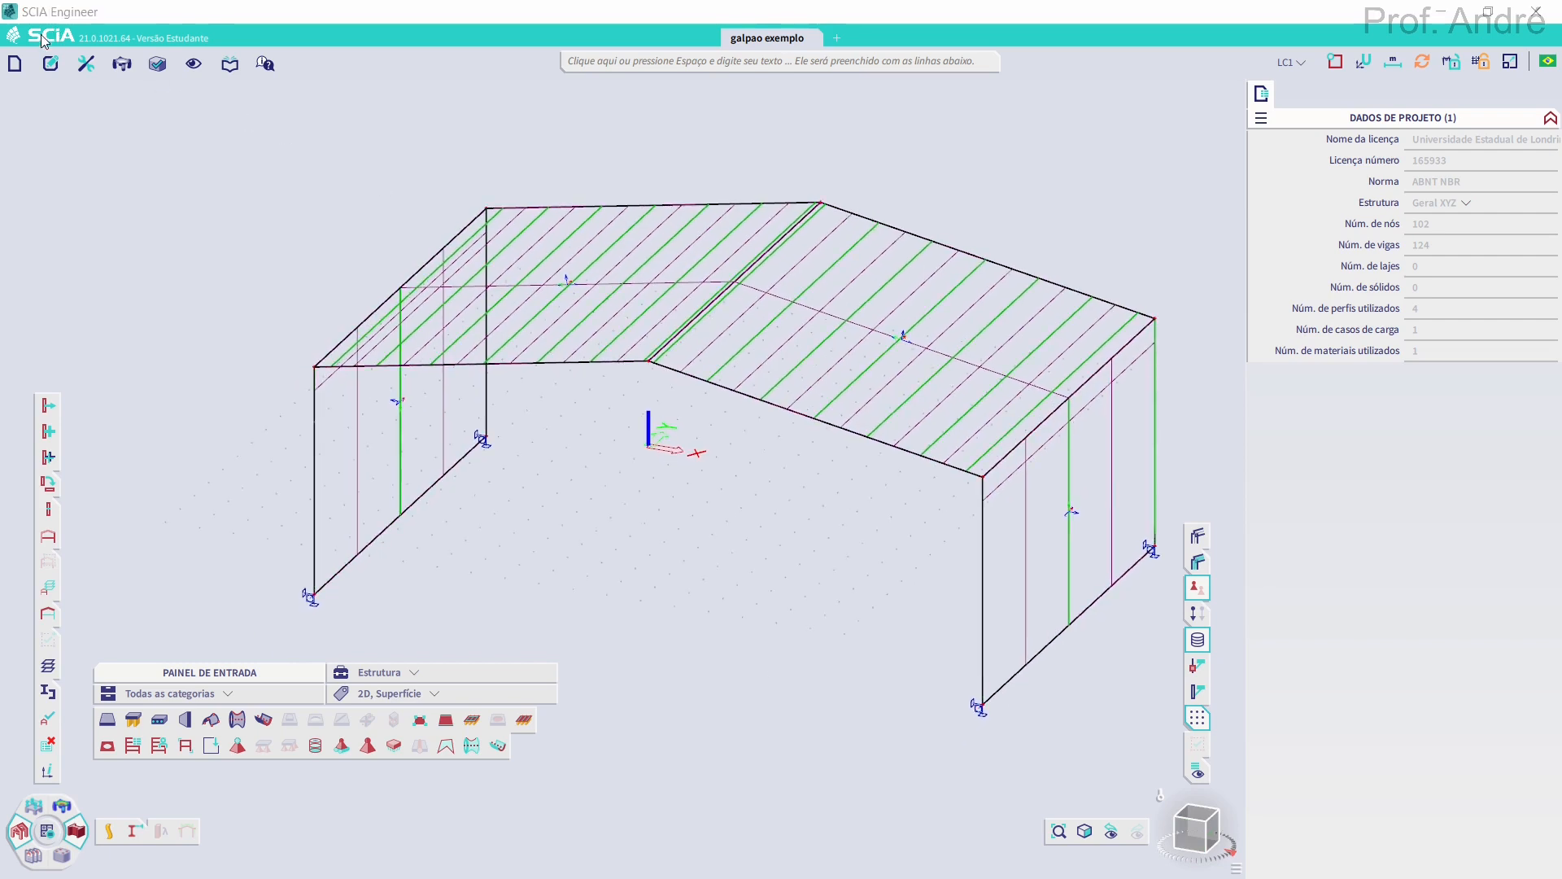
Create a second load group with the load type Variável
{"action": "left_click", "coordinate": [10, 72]}
{"action": "left_click", "coordinate": [77, 221]}
{"action": "left_click", "coordinate": [36, 807]}
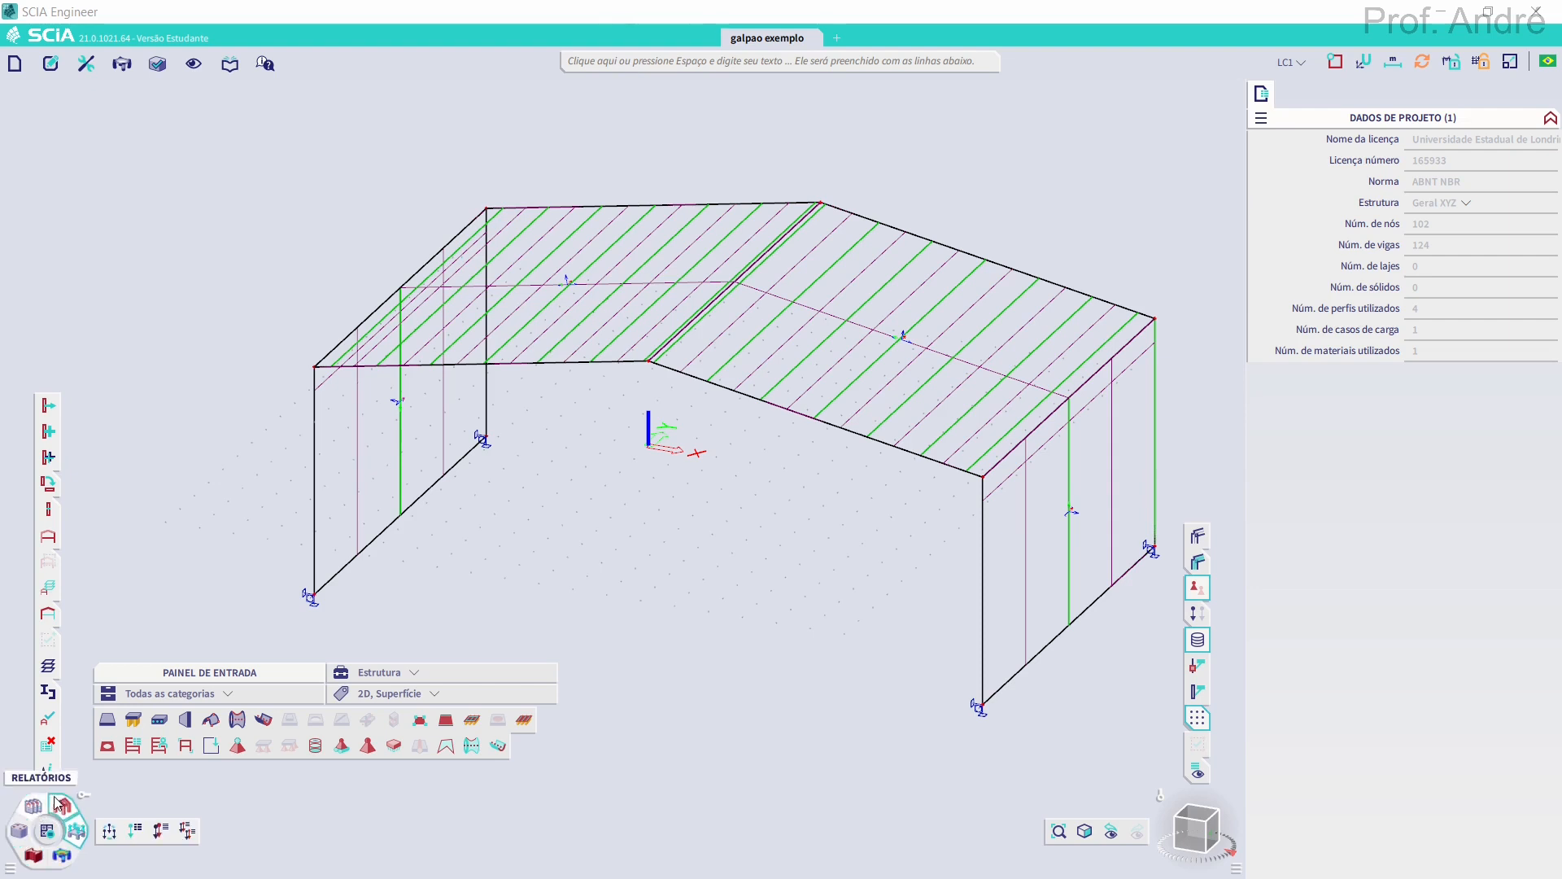
{"action": "left_click", "coordinate": [111, 831]}
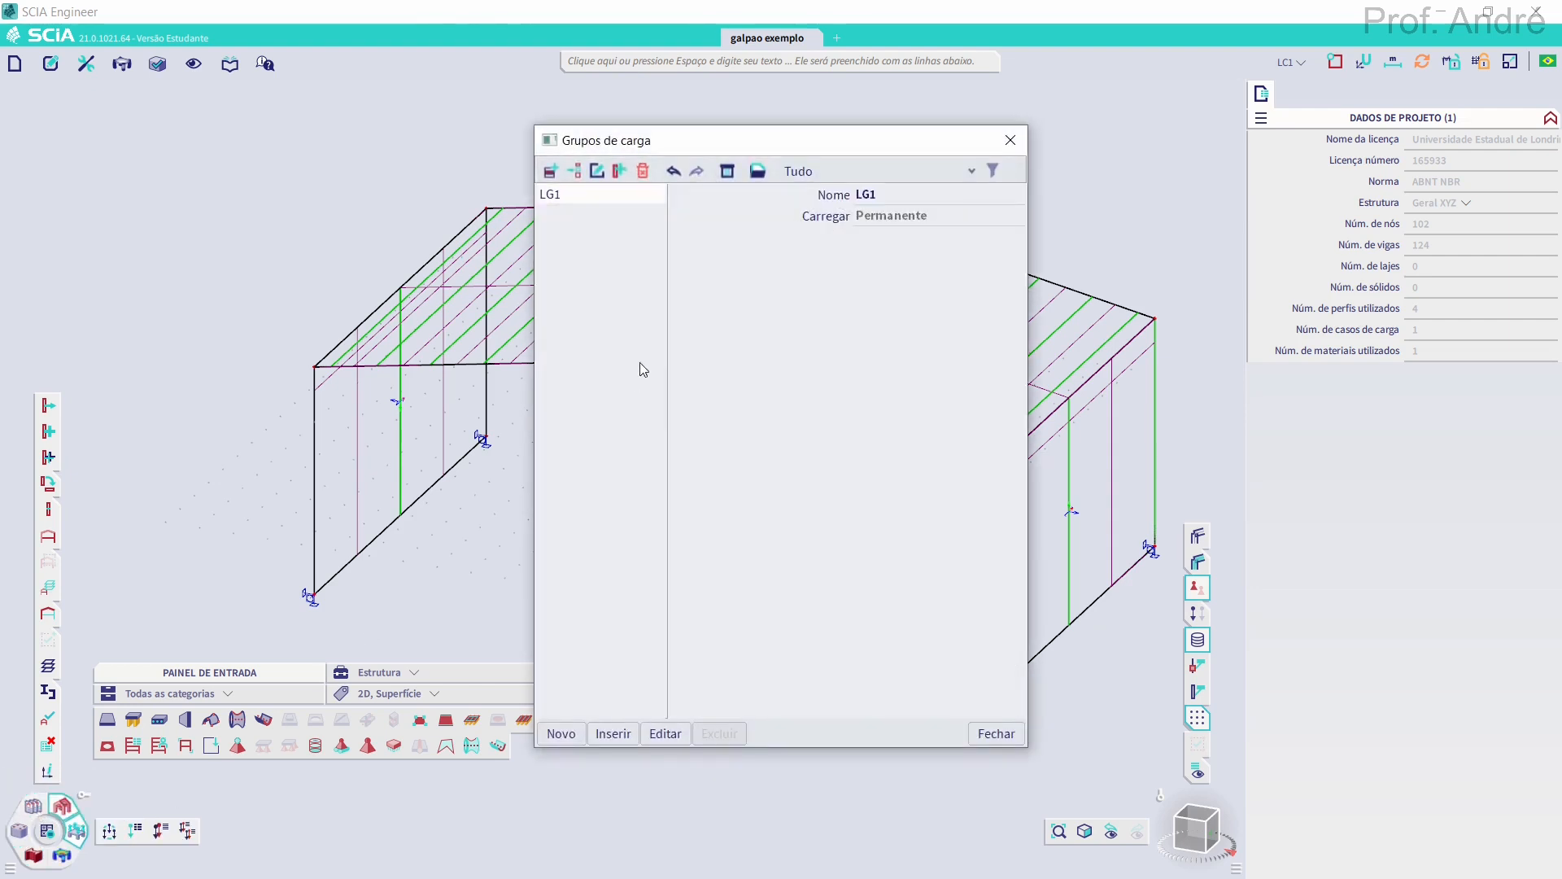
{"action": "left_click", "coordinate": [550, 171]}
{"action": "left_click", "coordinate": [881, 218]}
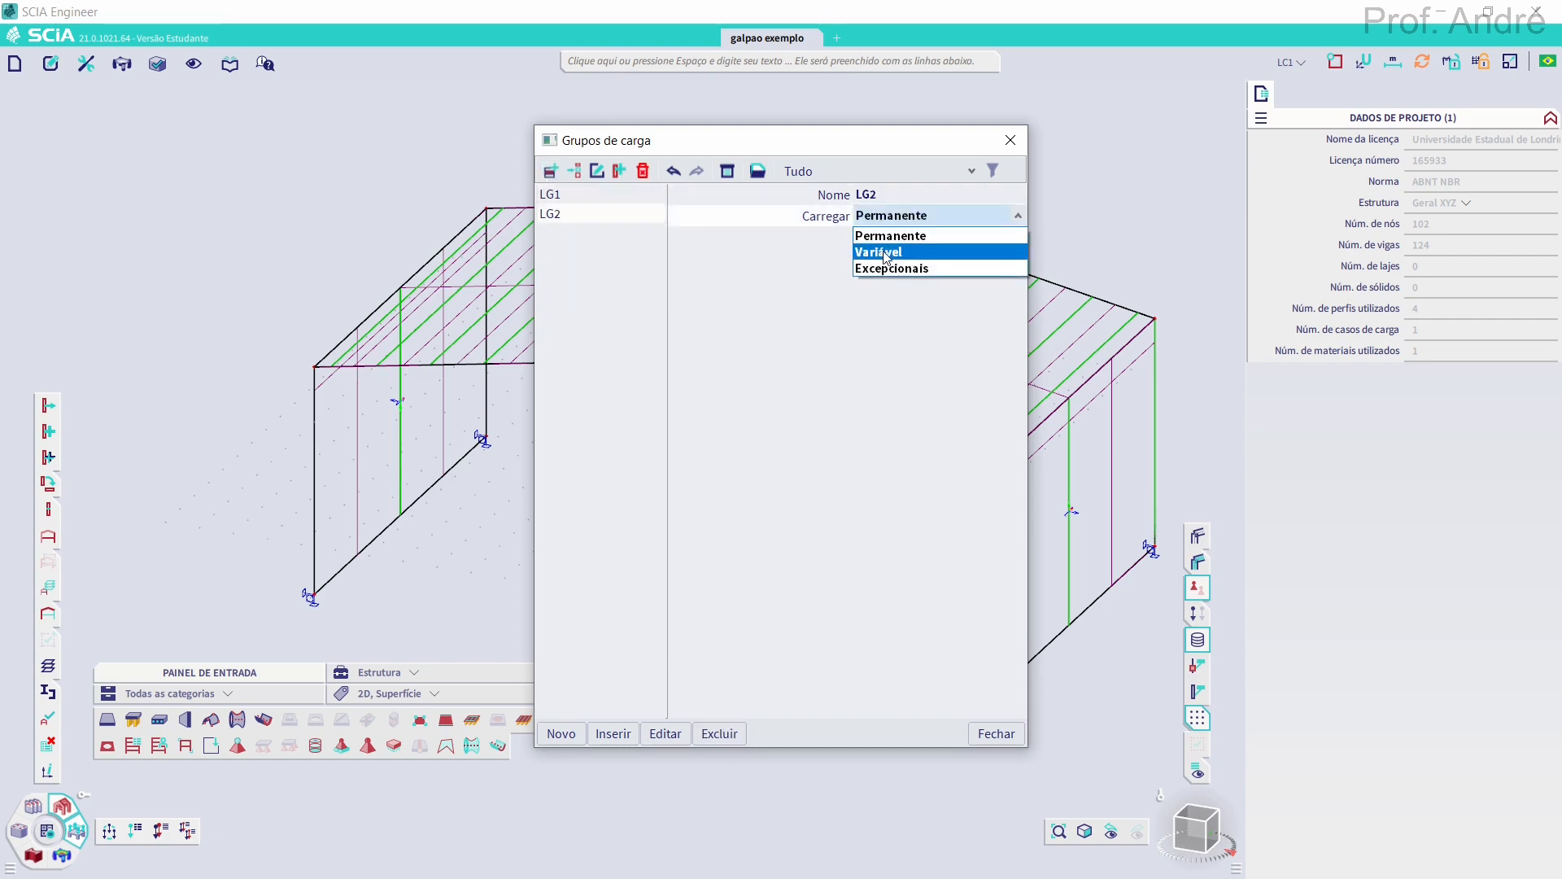
{"action": "left_click", "coordinate": [883, 235]}
{"action": "left_click", "coordinate": [986, 735]}
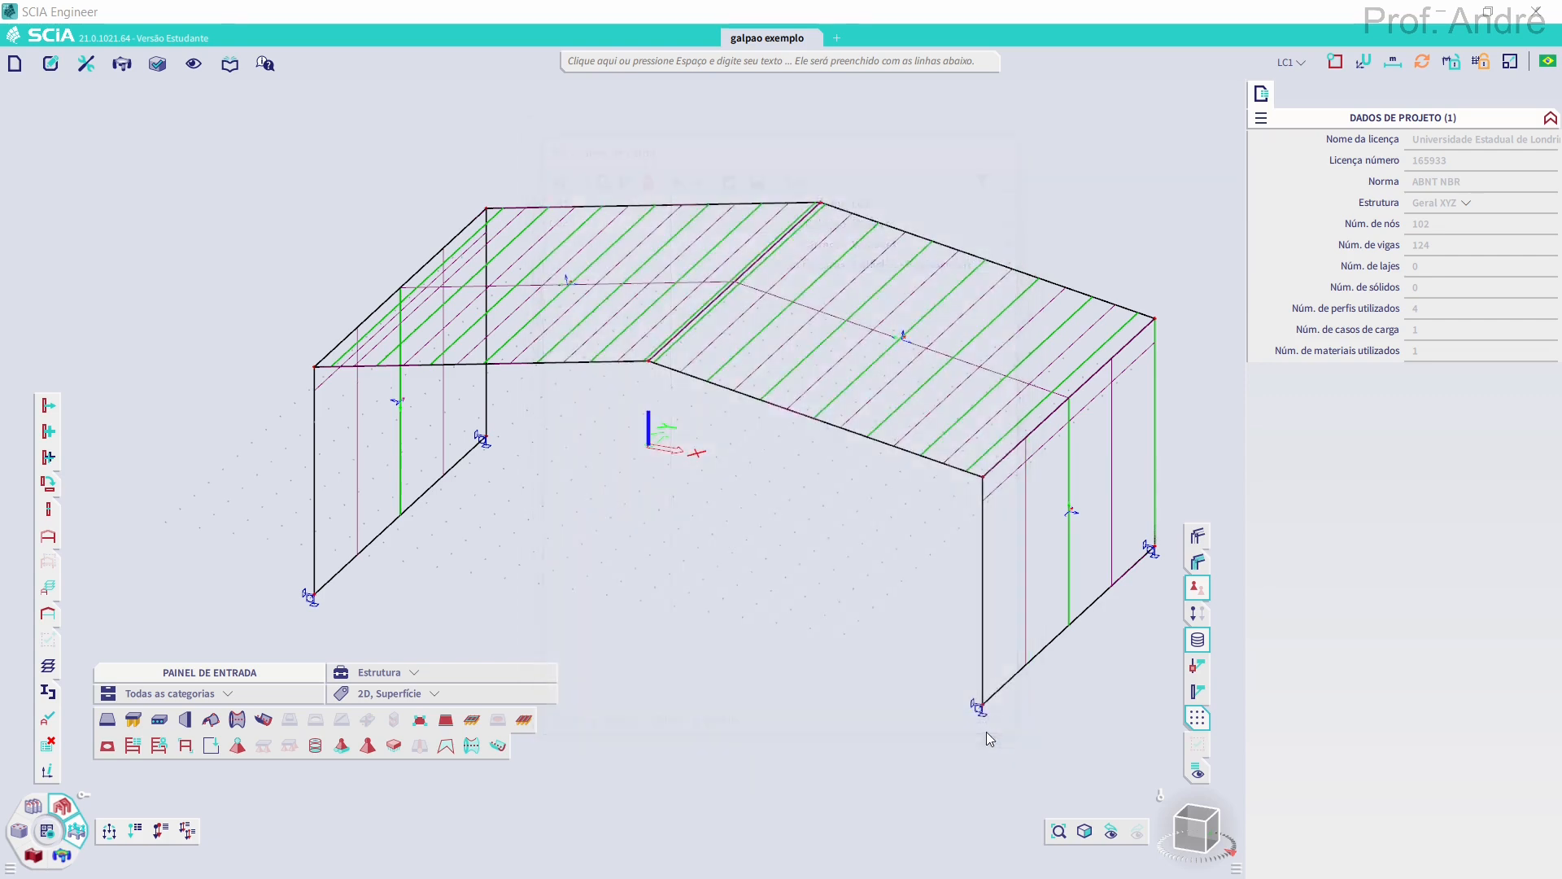
Rename the self-weight load case LC1 as automatico
{"action": "left_click", "coordinate": [135, 830]}
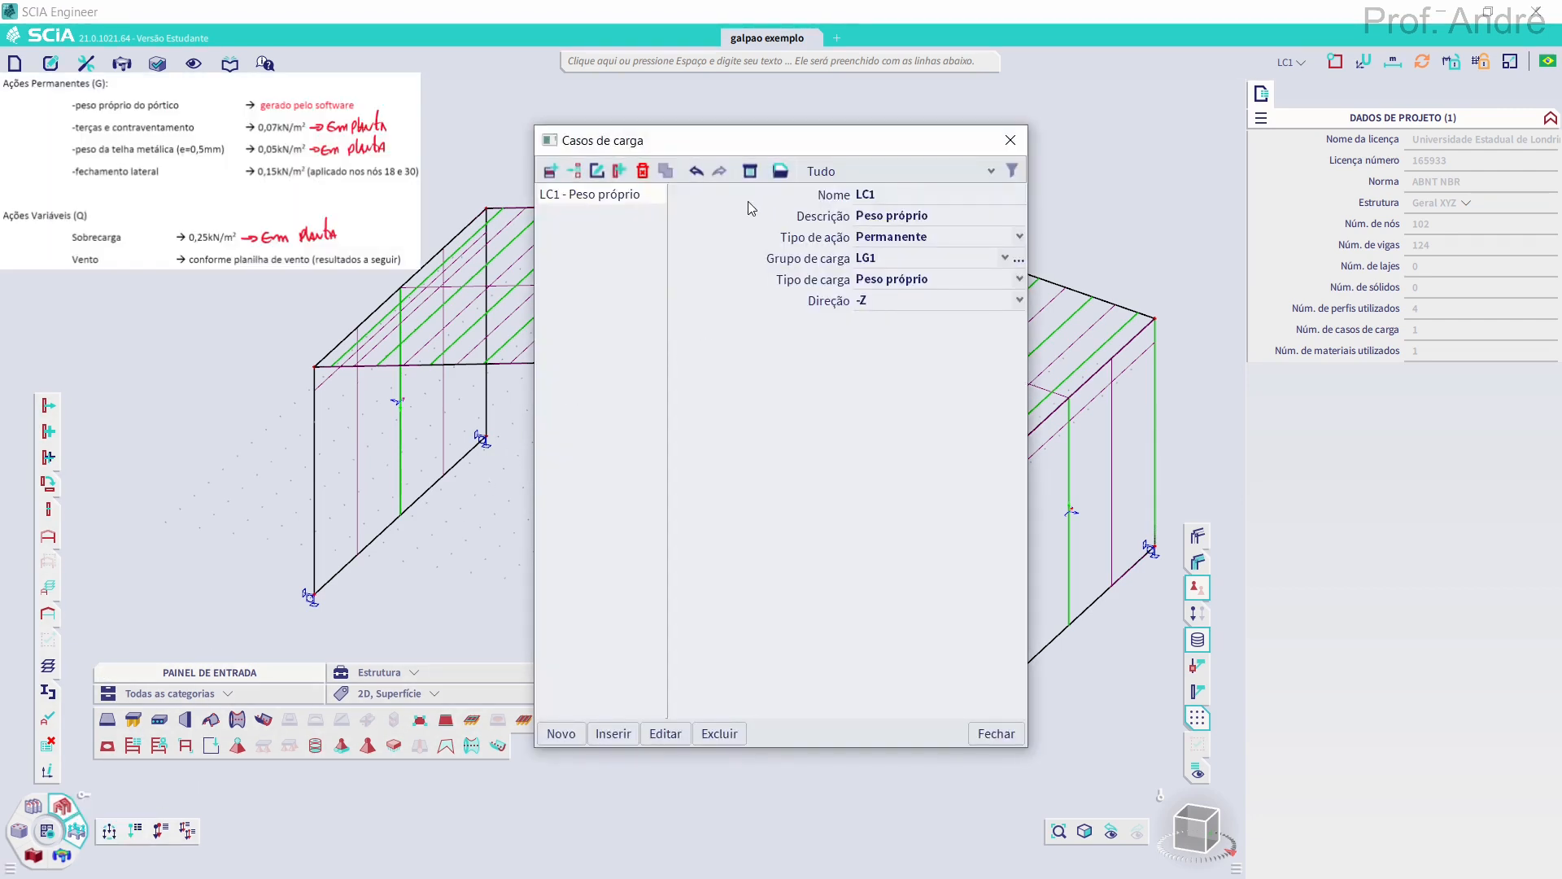
{"action": "left_click", "coordinate": [890, 195]}
{"action": "type", "text": "automatico"}
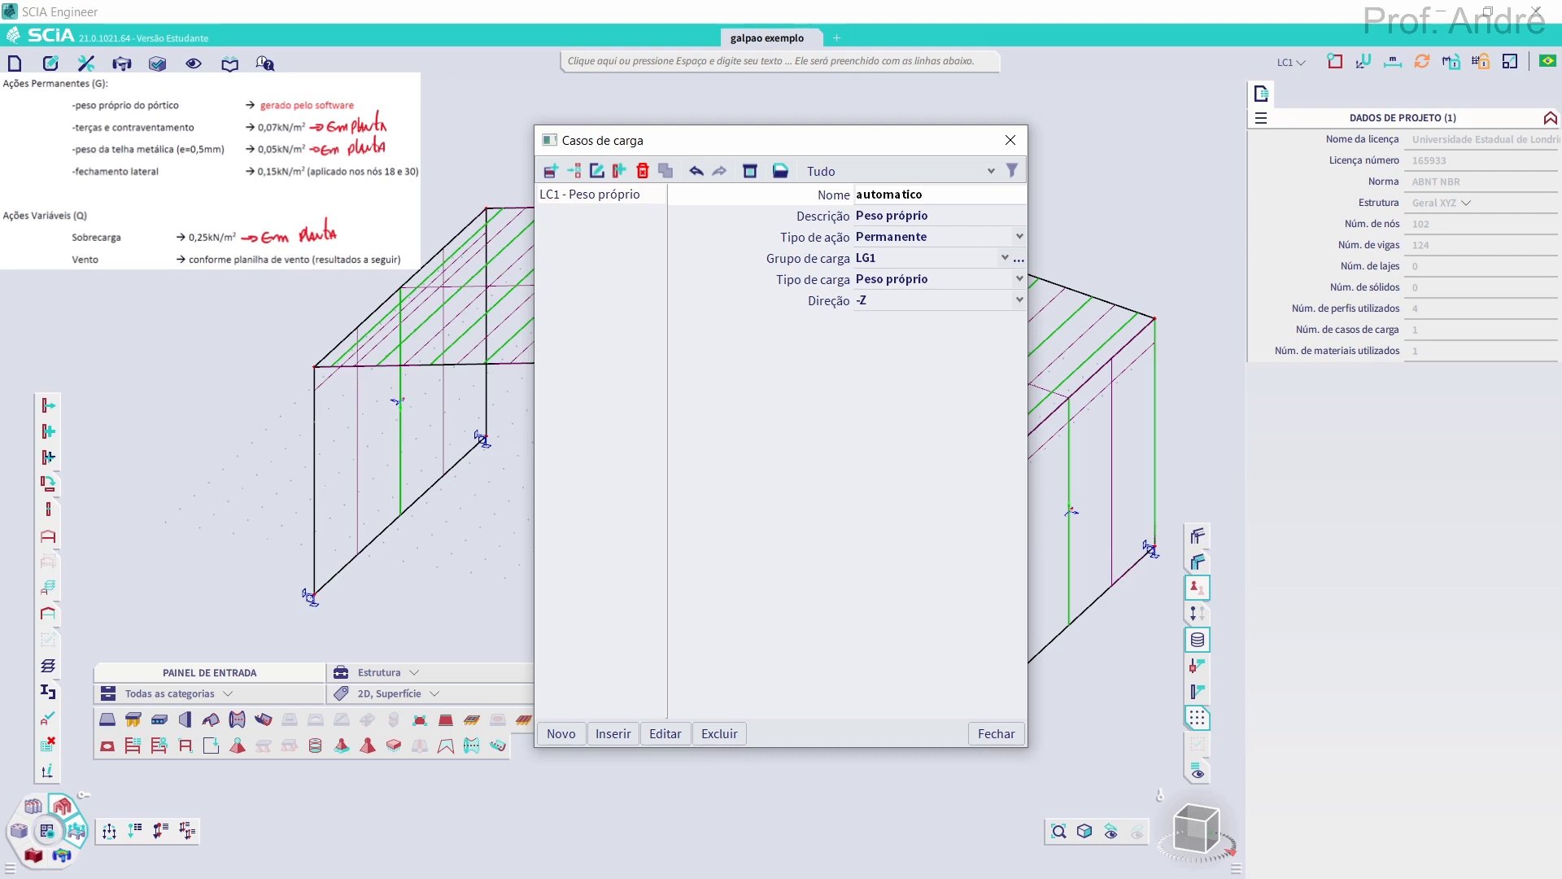
{"action": "key", "text": "Return"}
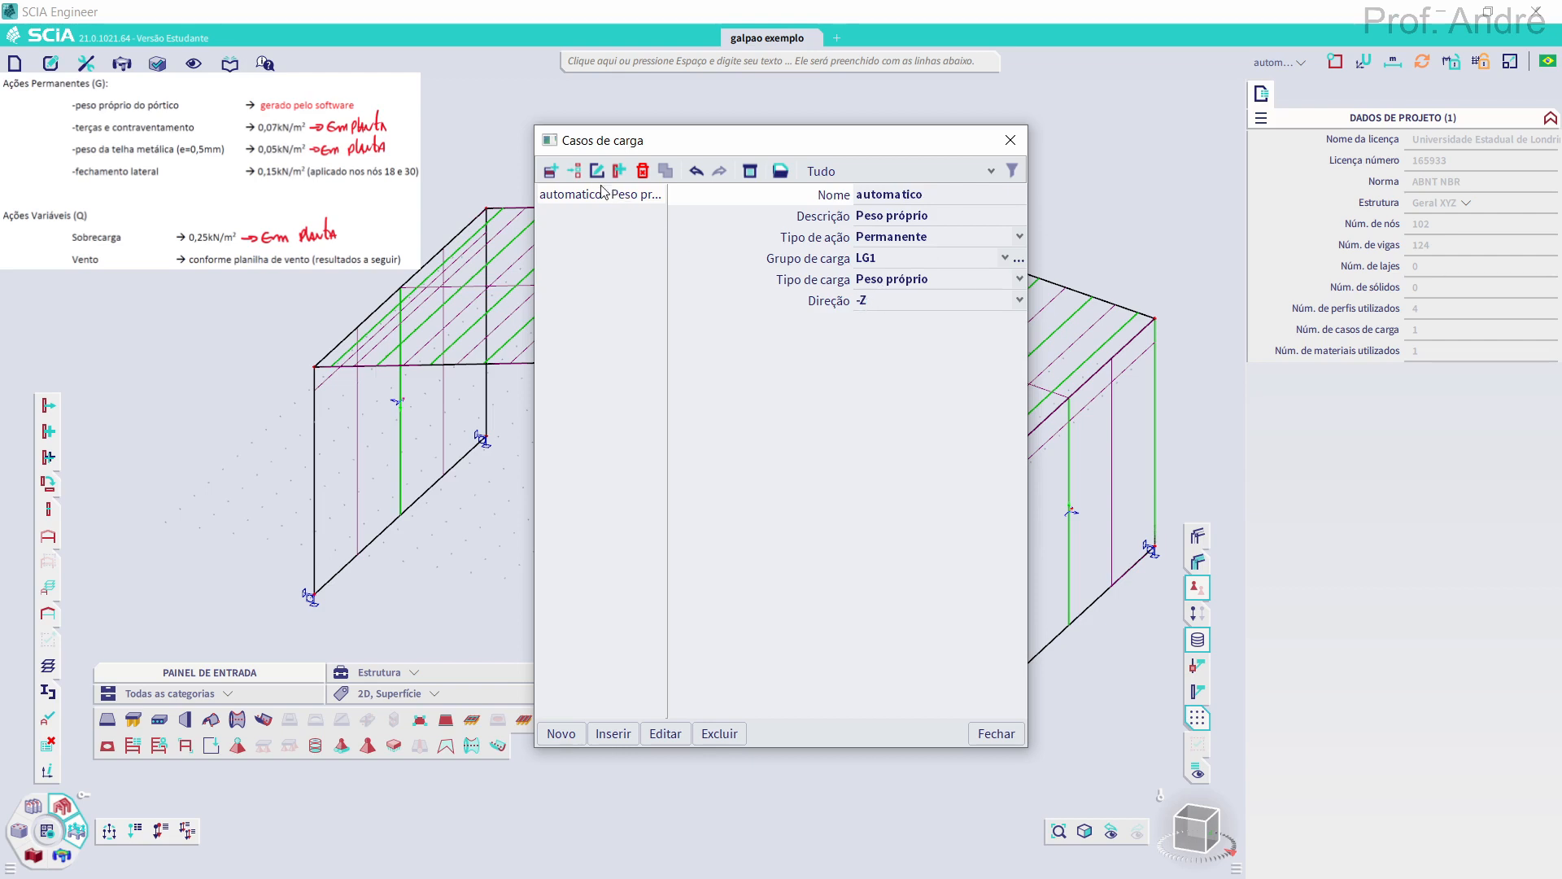
Create a permanent load case named terca e contrav in load group LG1
{"action": "left_click", "coordinate": [551, 171]}
{"action": "left_click", "coordinate": [905, 195]}
{"action": "type", "text": "terca e contrav"}
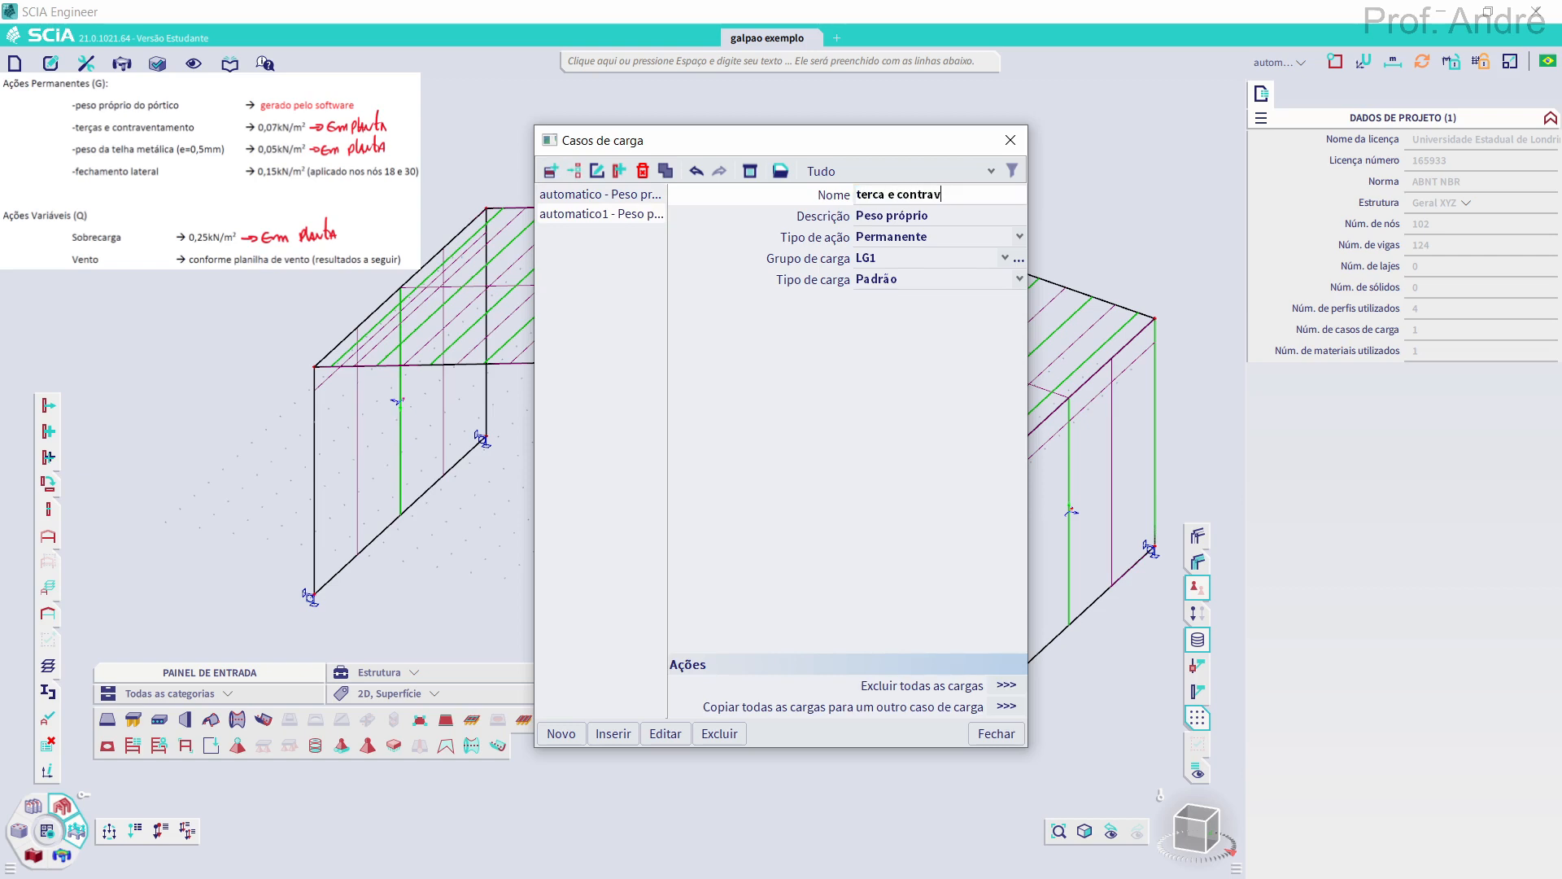
{"action": "key", "text": "Return"}
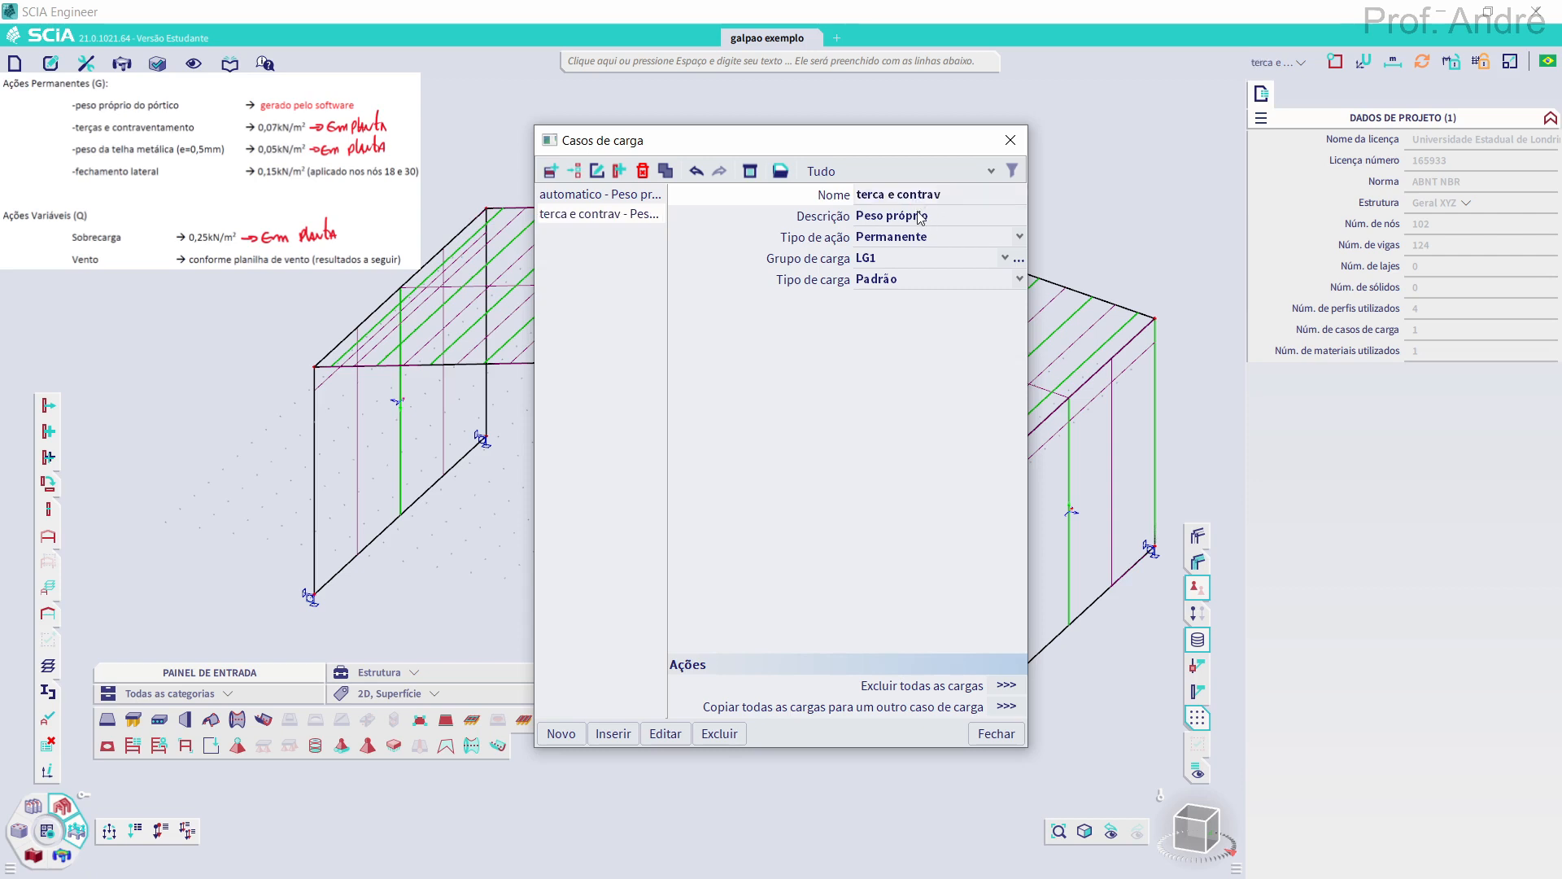
Create a permanent load case named telha in load group LG1
{"action": "left_click", "coordinate": [553, 171]}
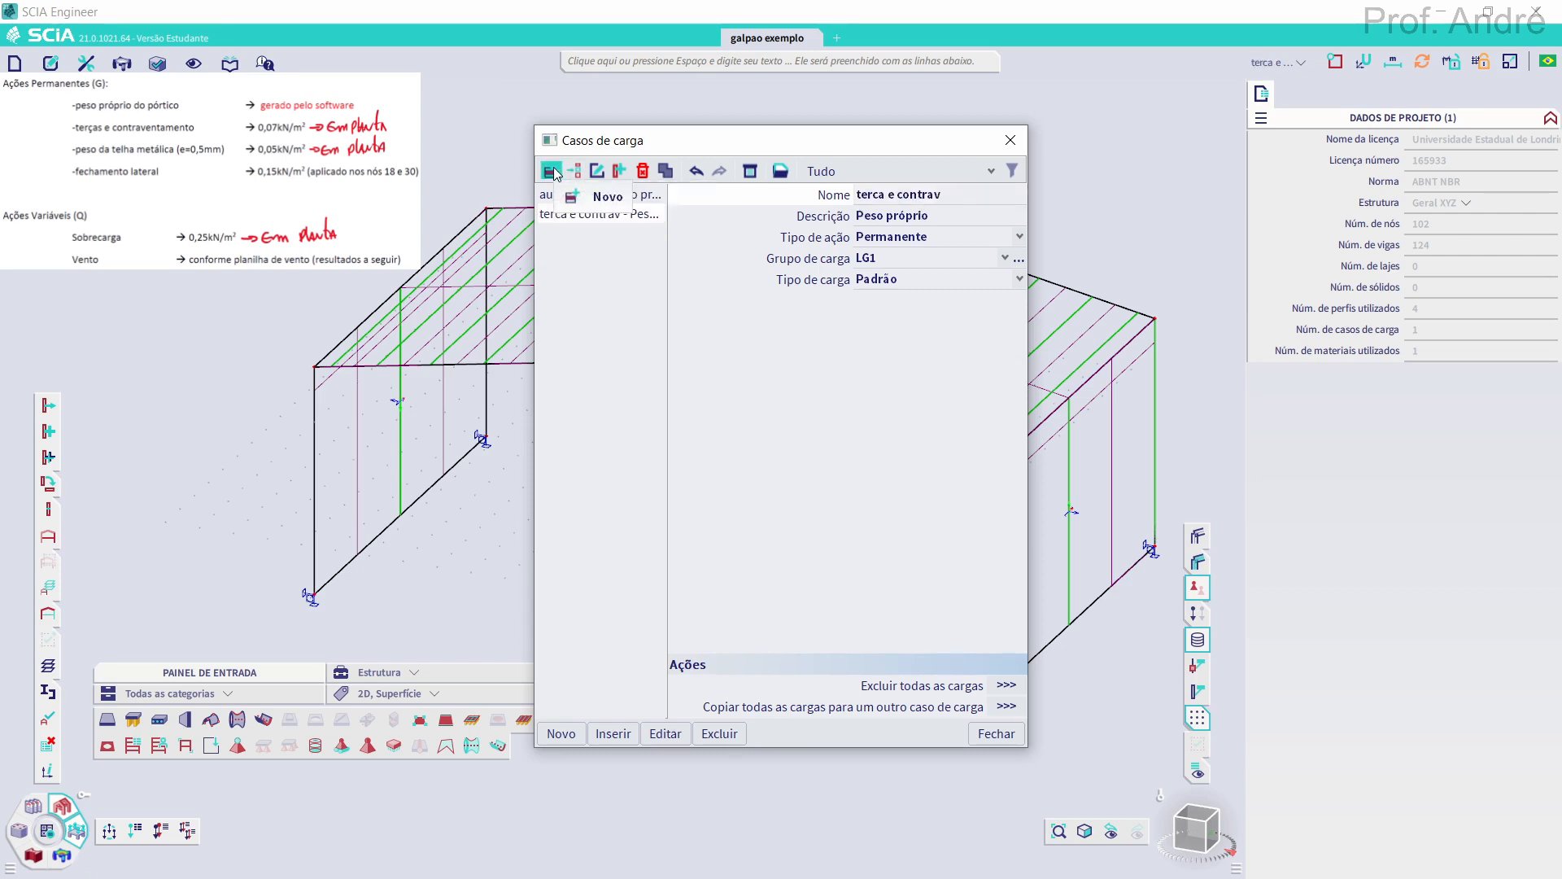
{"action": "left_click", "coordinate": [926, 195]}
{"action": "type", "text": "te"}
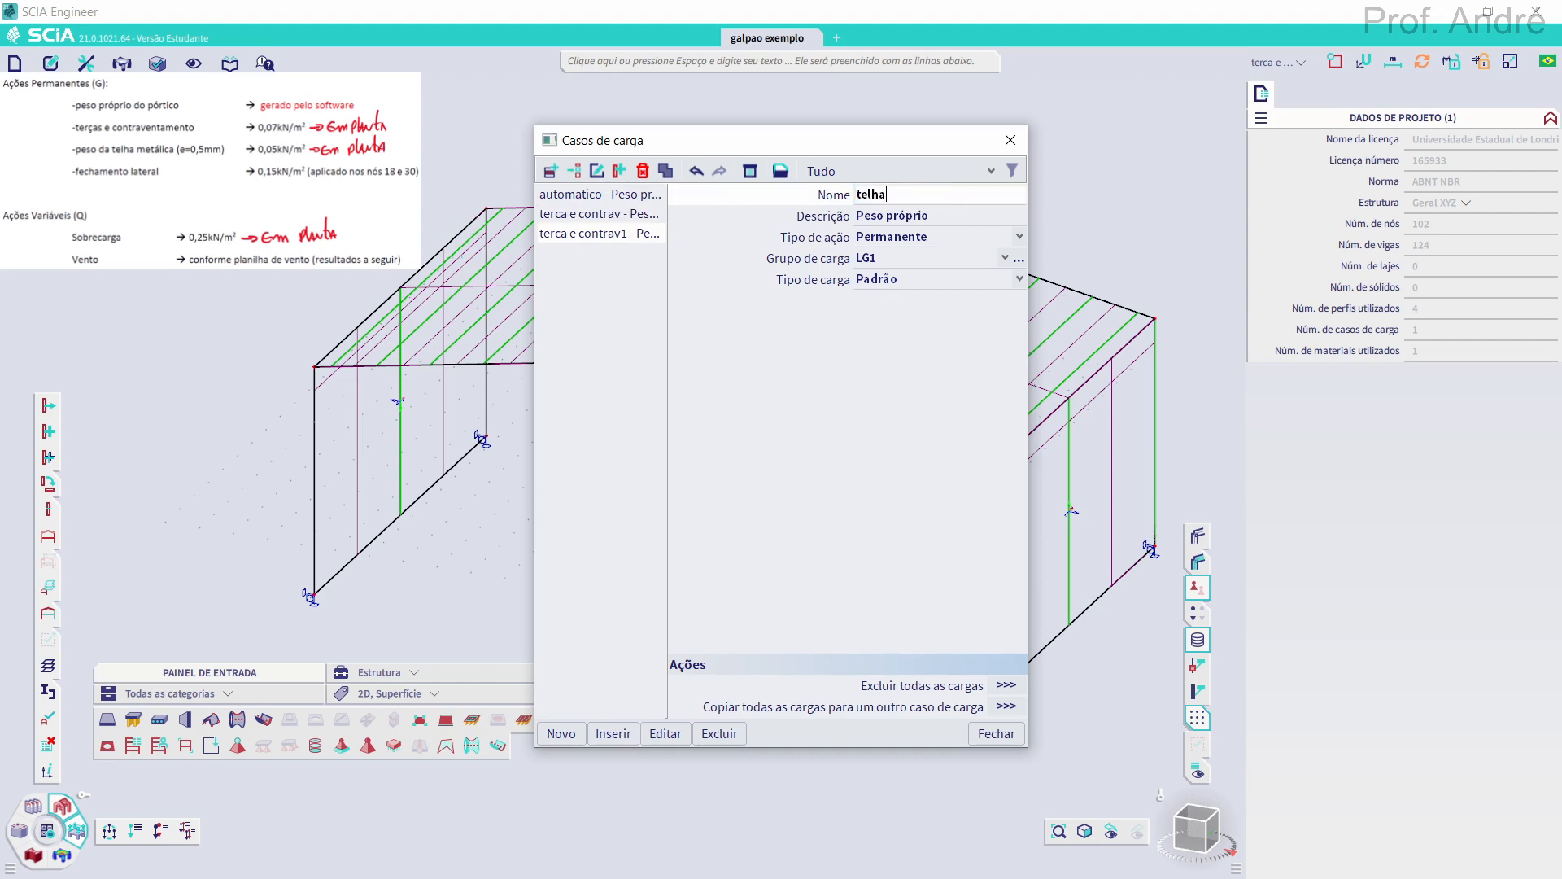
{"action": "type", "text": "lha"}
{"action": "key", "text": "Return"}
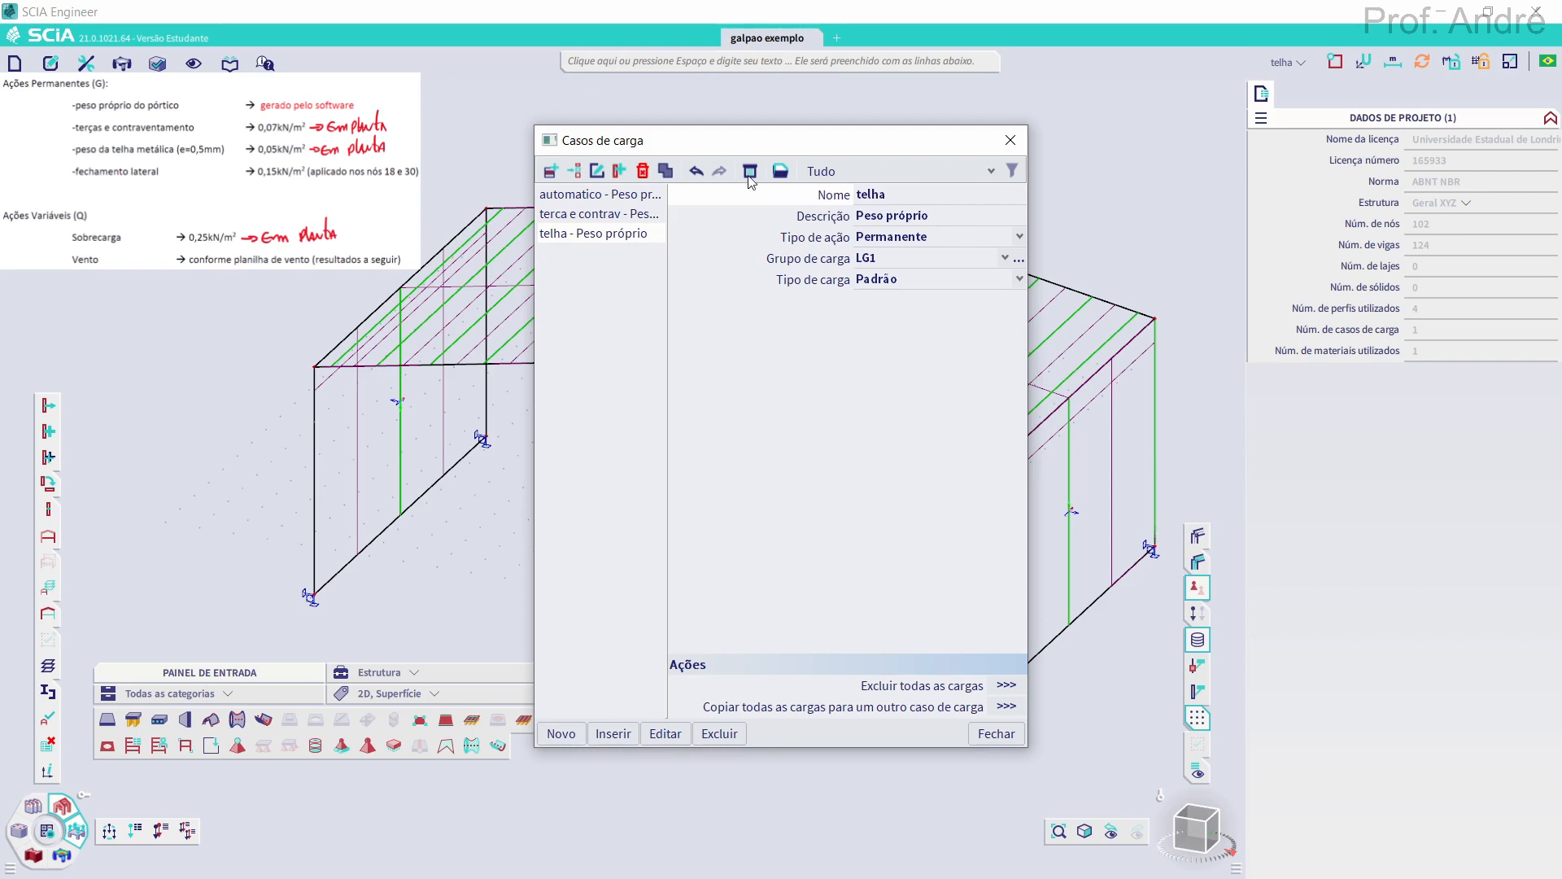
Create a permanent load case named fecham lateral in load group LG1
{"action": "left_click", "coordinate": [551, 171]}
{"action": "left_click", "coordinate": [907, 196]}
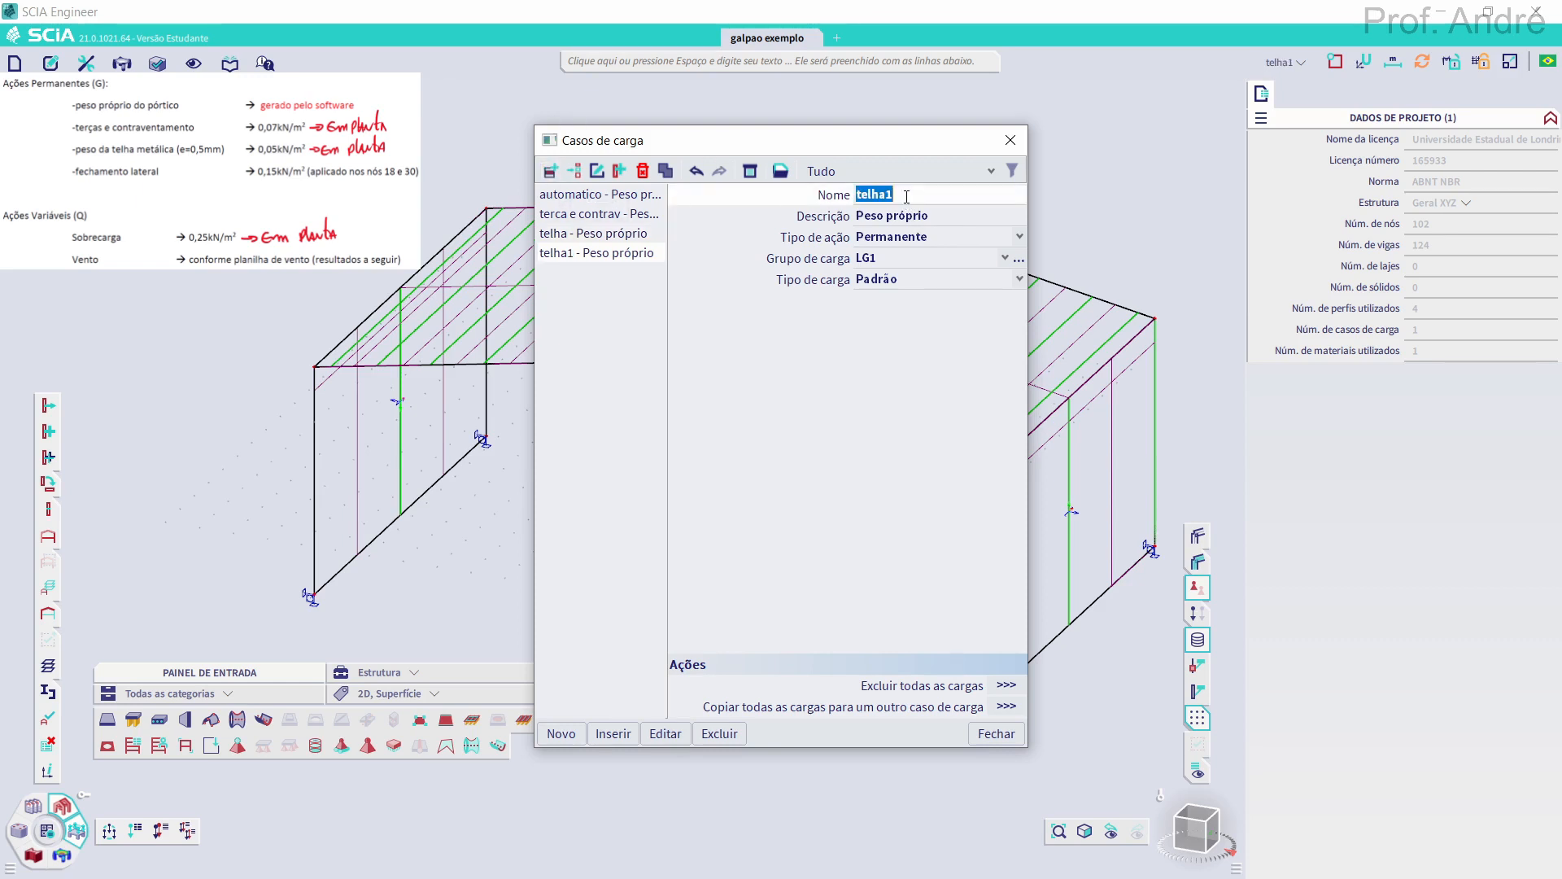
{"action": "type", "text": "fecham latera"}
{"action": "key", "text": "Return"}
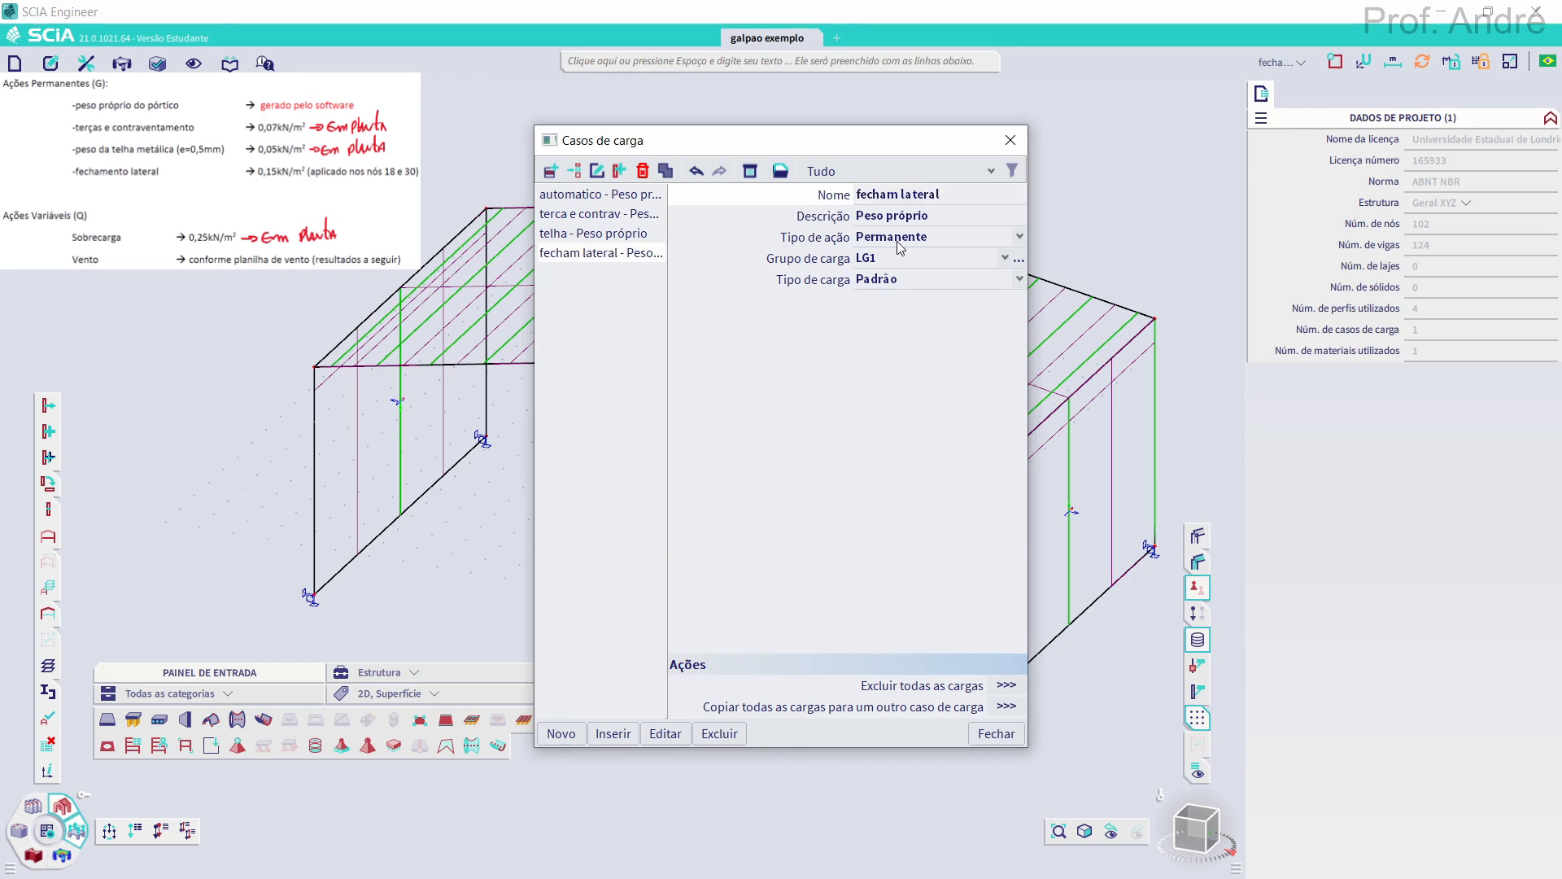
Create a load case named sobrecarga with the description variavel and the action type Variável
{"action": "left_click", "coordinate": [551, 170]}
{"action": "left_click", "coordinate": [882, 196]}
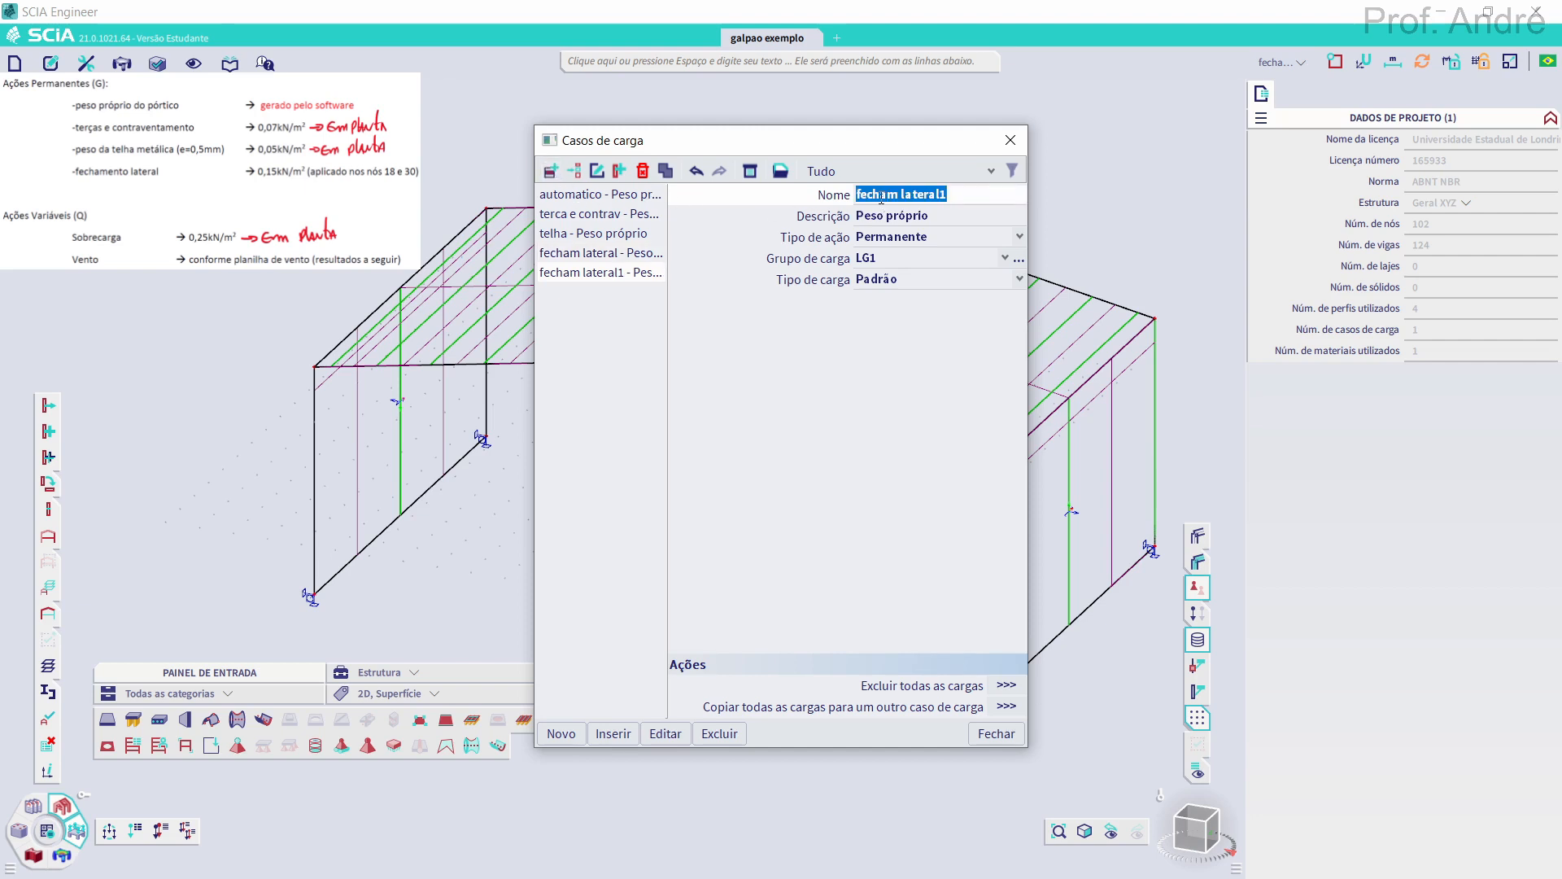
{"action": "type", "text": "sobrecarga"}
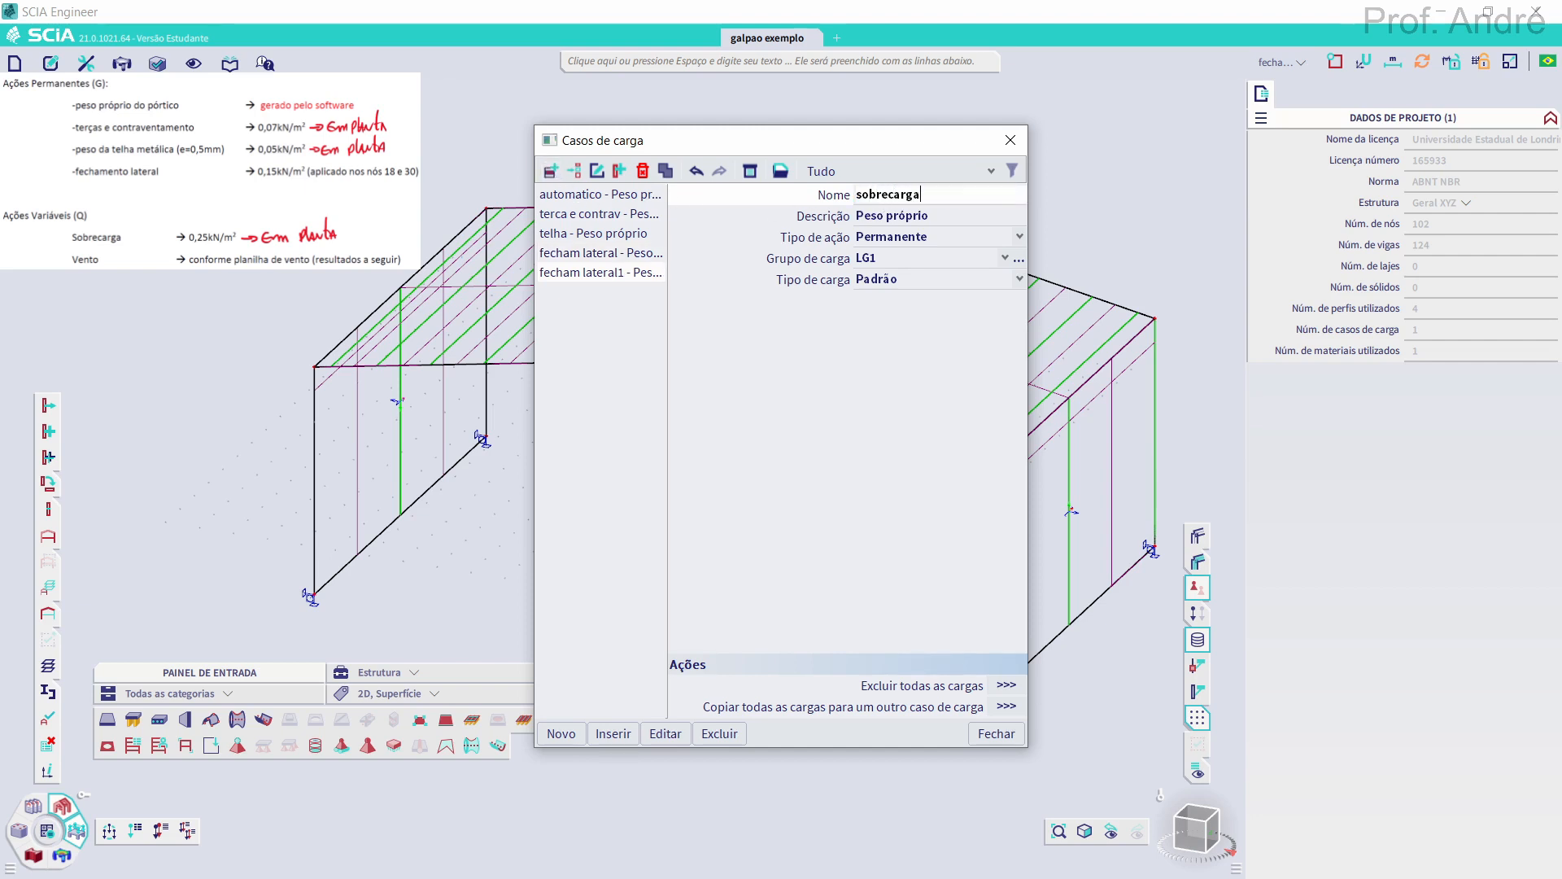
{"action": "left_click", "coordinate": [888, 216]}
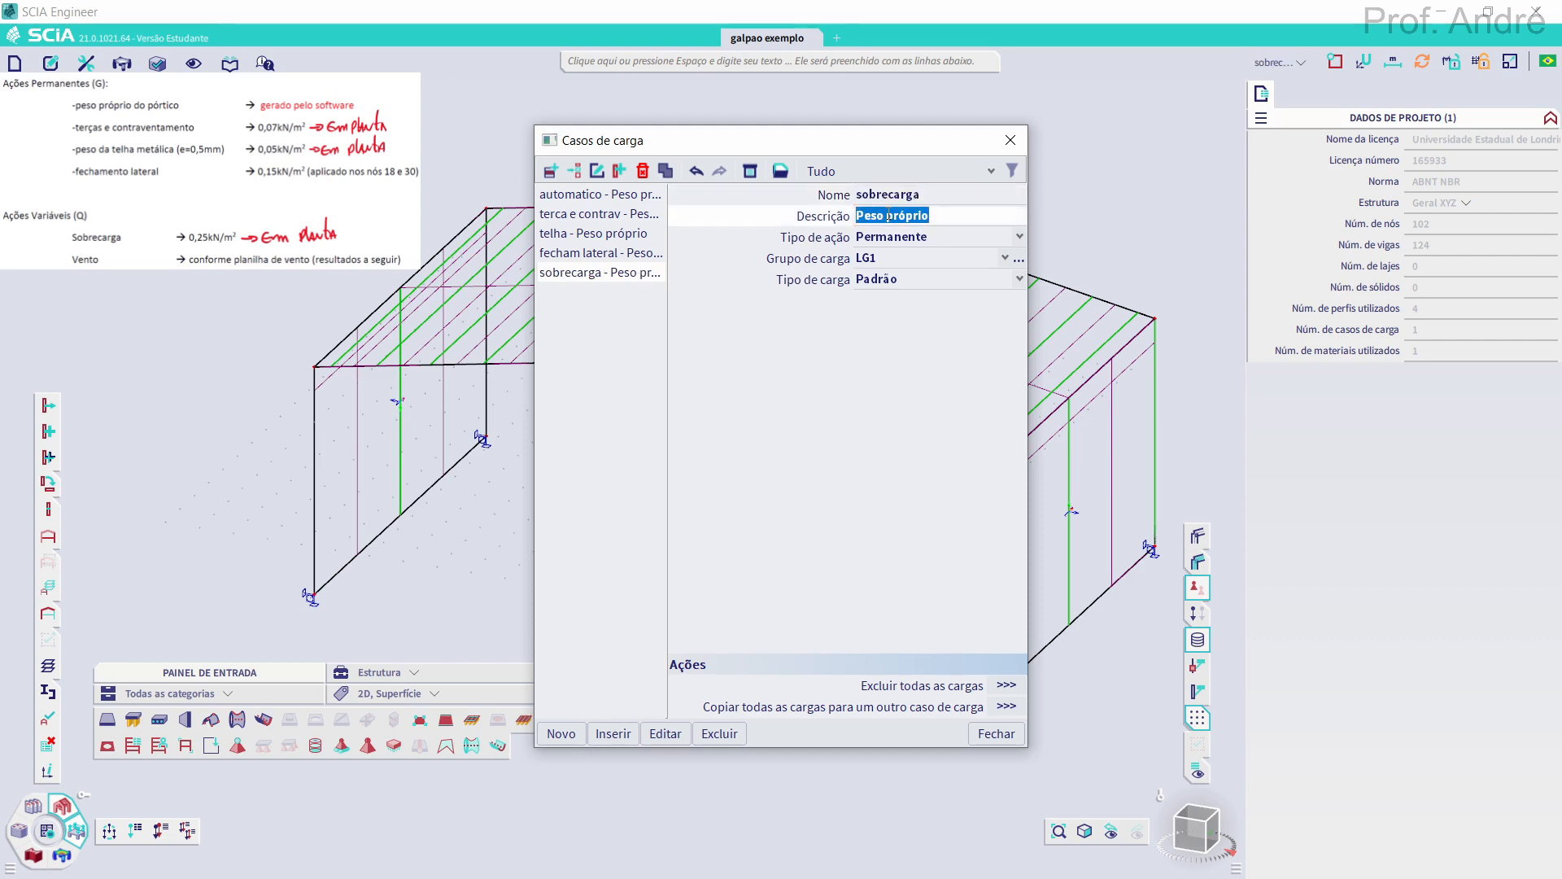
{"action": "type", "text": "variavel"}
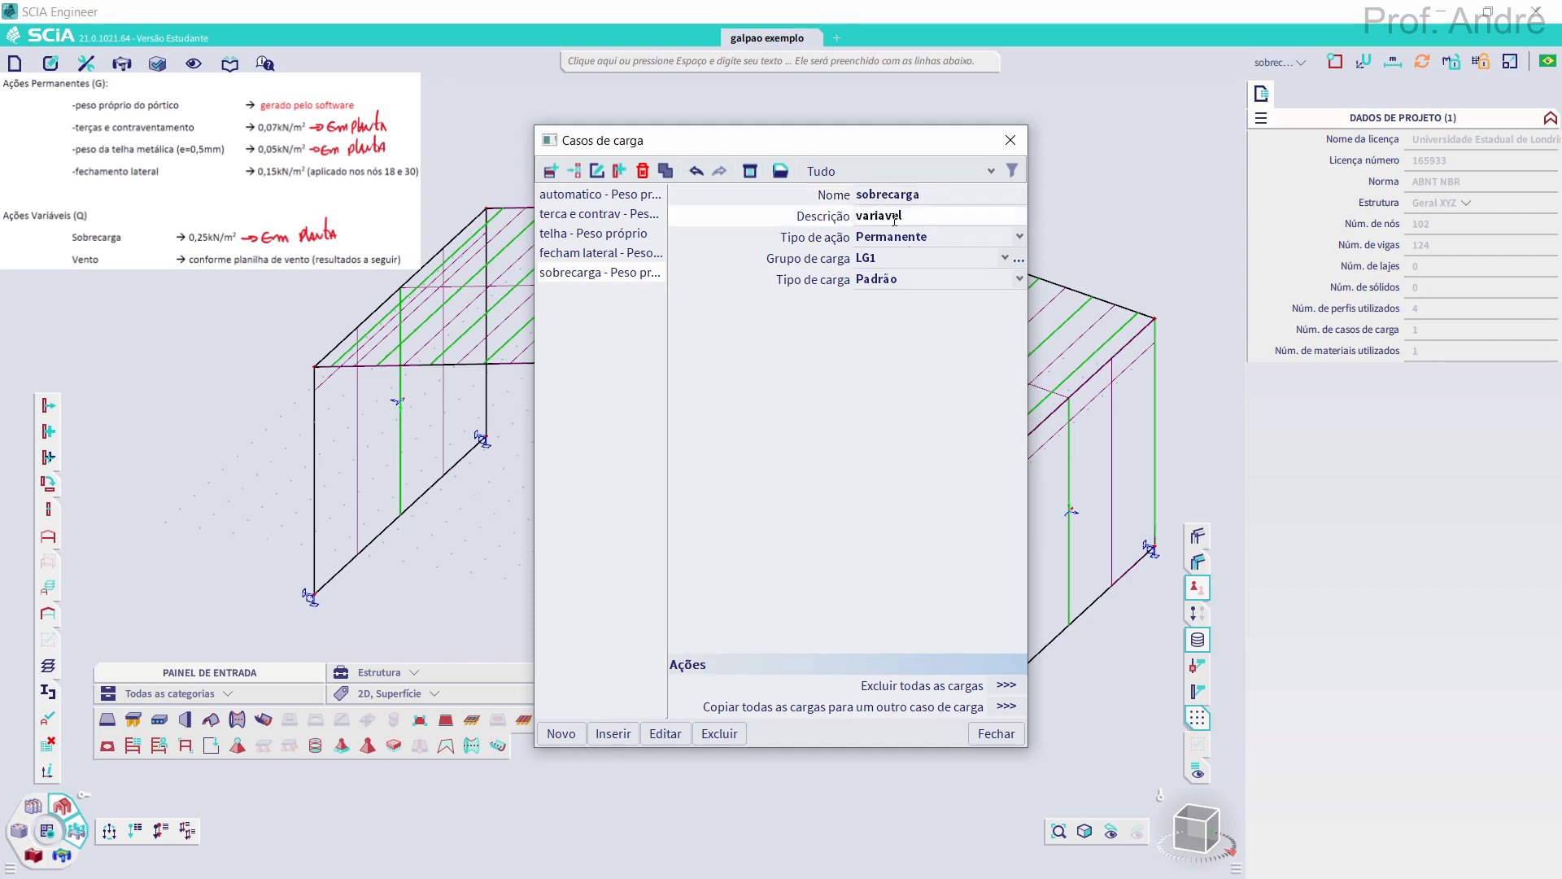
{"action": "left_click", "coordinate": [919, 243]}
{"action": "left_click", "coordinate": [912, 243]}
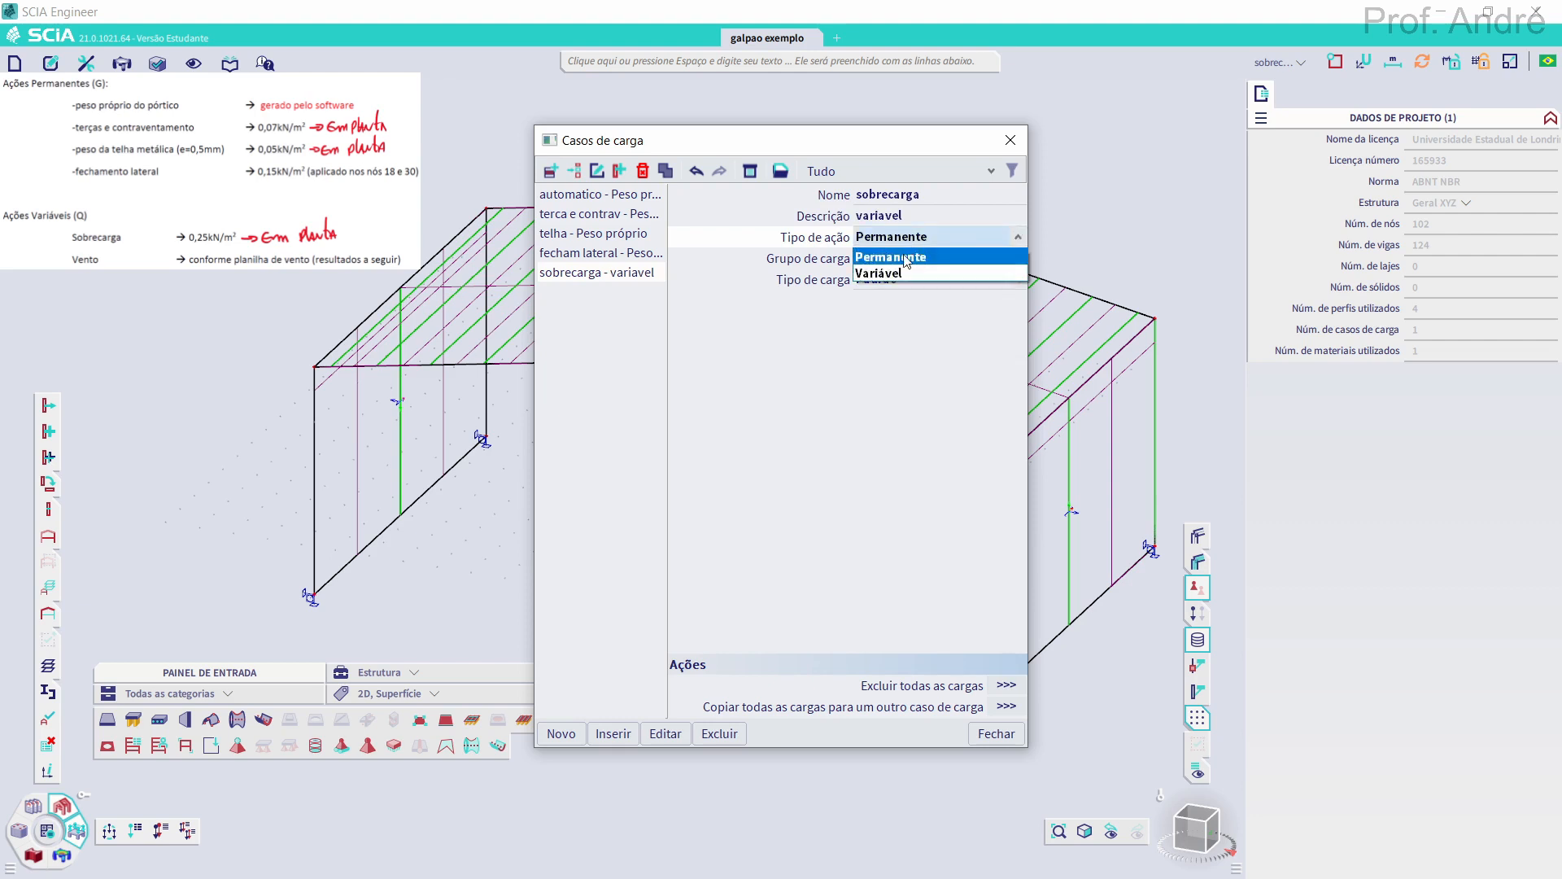
{"action": "left_click", "coordinate": [903, 273]}
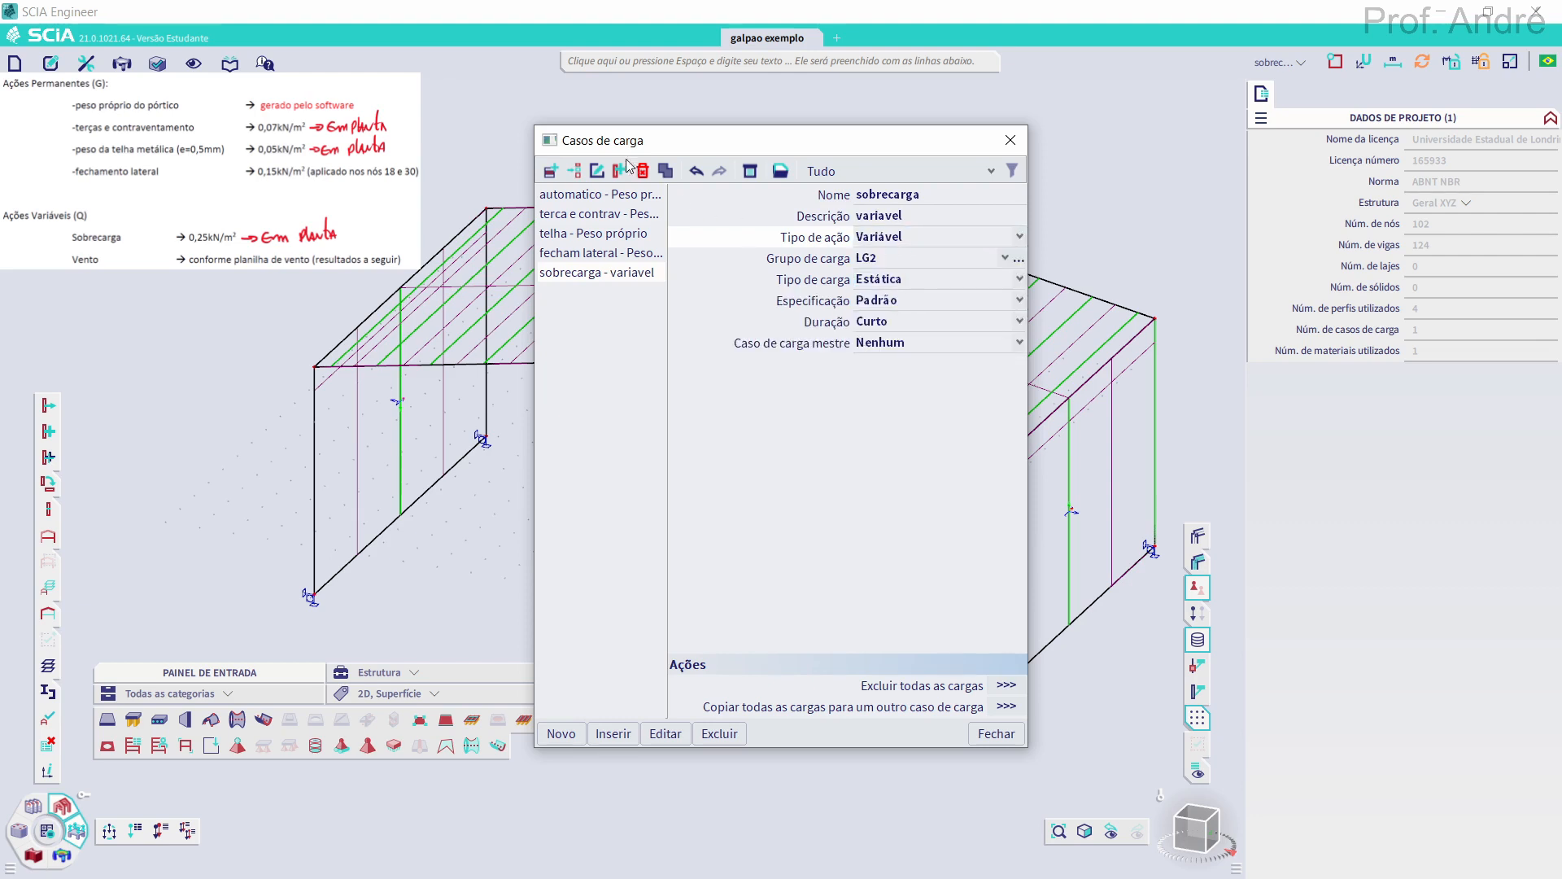
Create a variable load case named vento 0 in load group LG2
{"action": "left_click", "coordinate": [552, 173]}
{"action": "left_click", "coordinate": [885, 202]}
{"action": "type", "text": "v"}
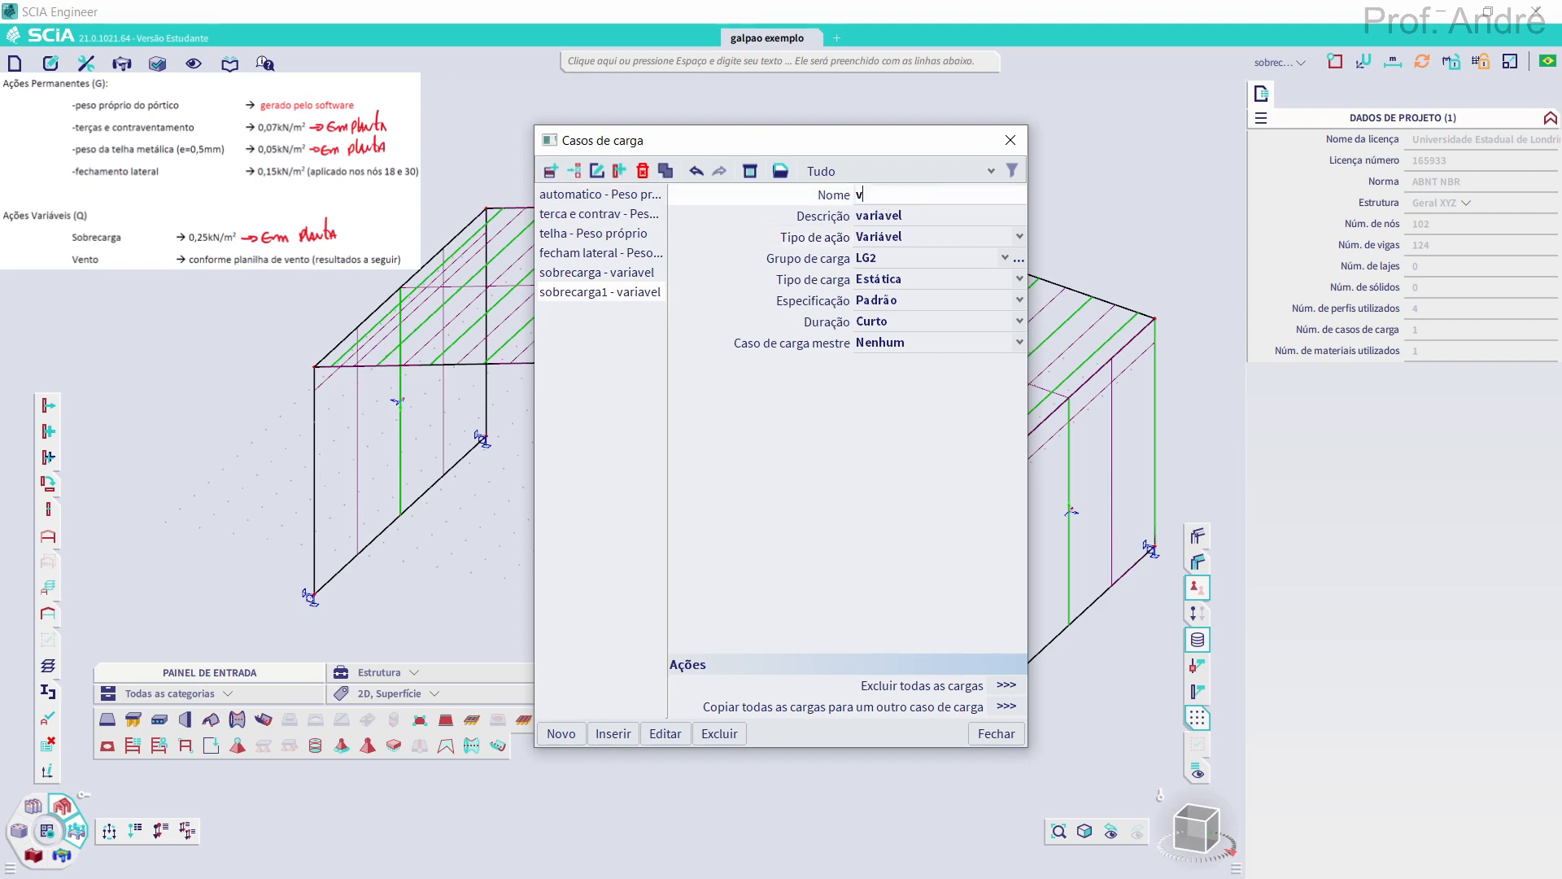
{"action": "type", "text": "ento 0"}
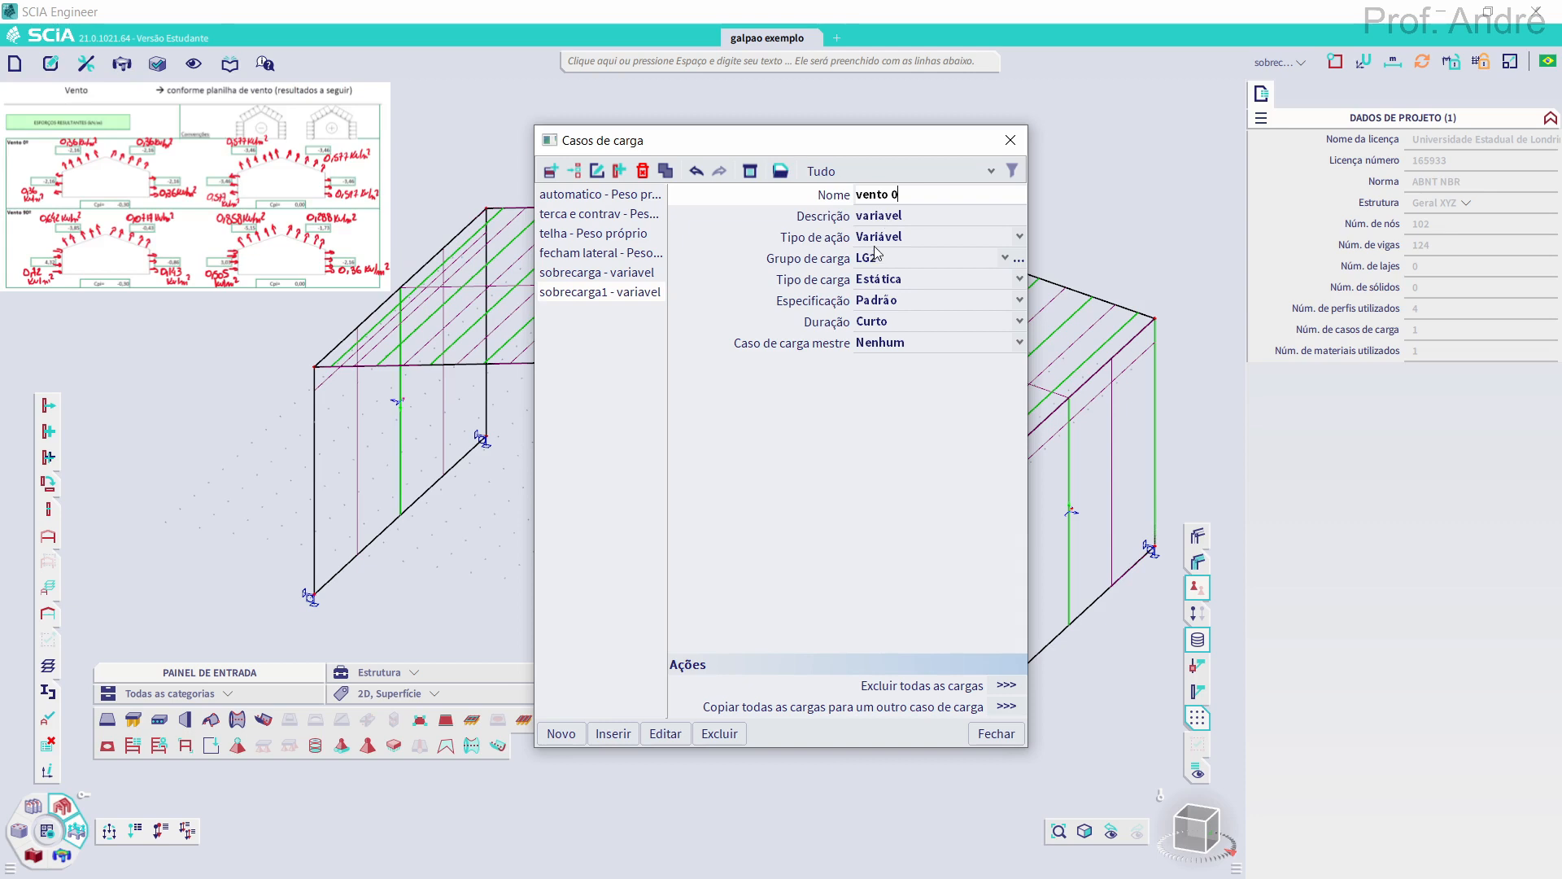
{"action": "key", "text": "Return"}
Create a variable load case named vento 90 1 in load group LG2
{"action": "left_click", "coordinate": [553, 173]}
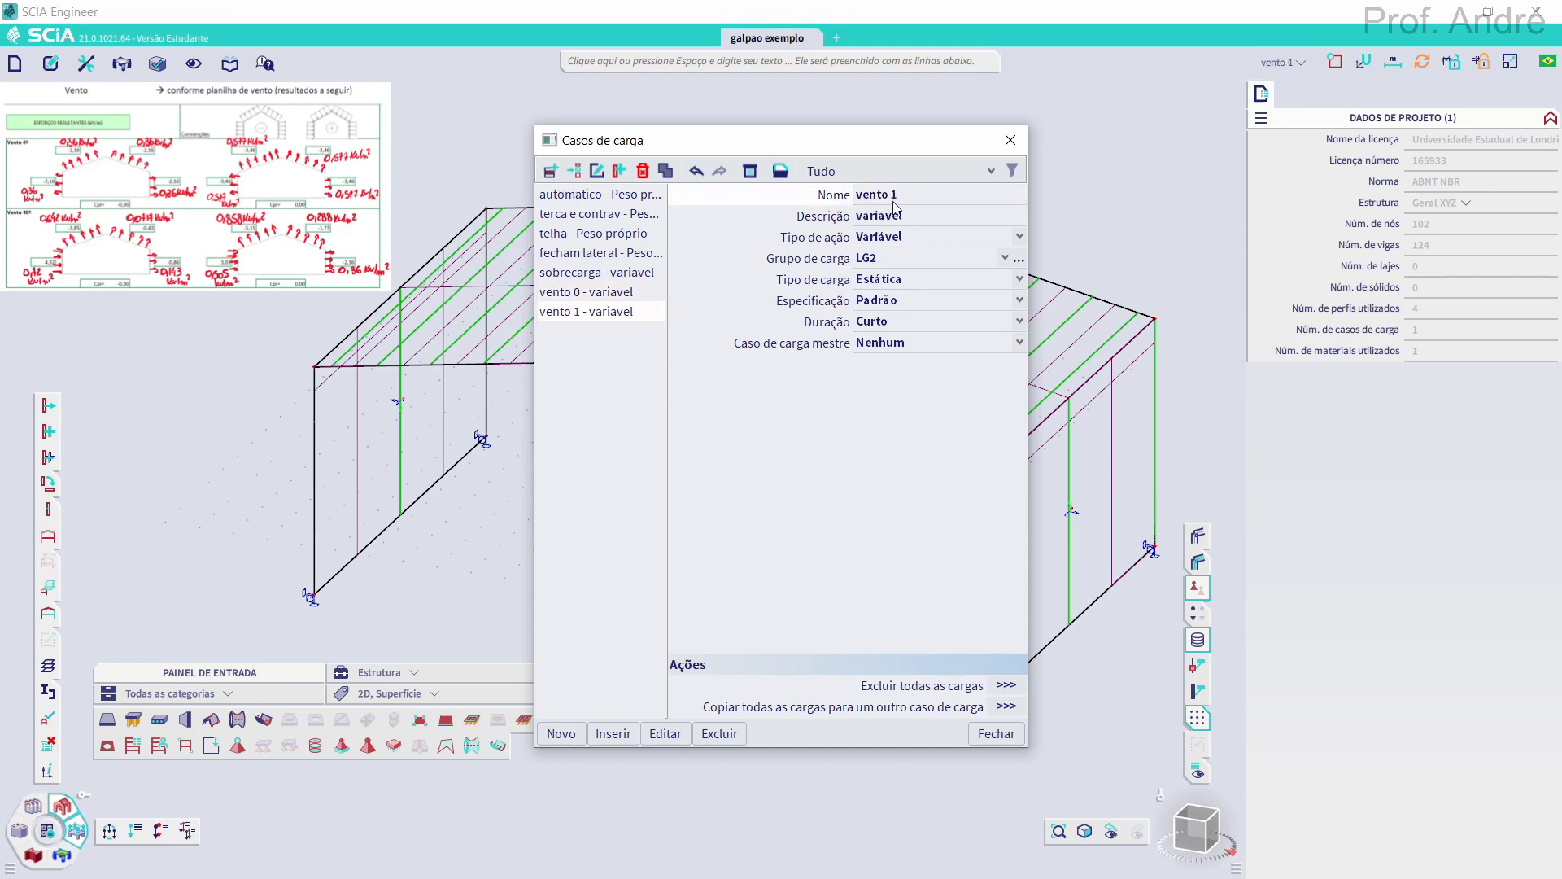
{"action": "type", "text": "ve"}
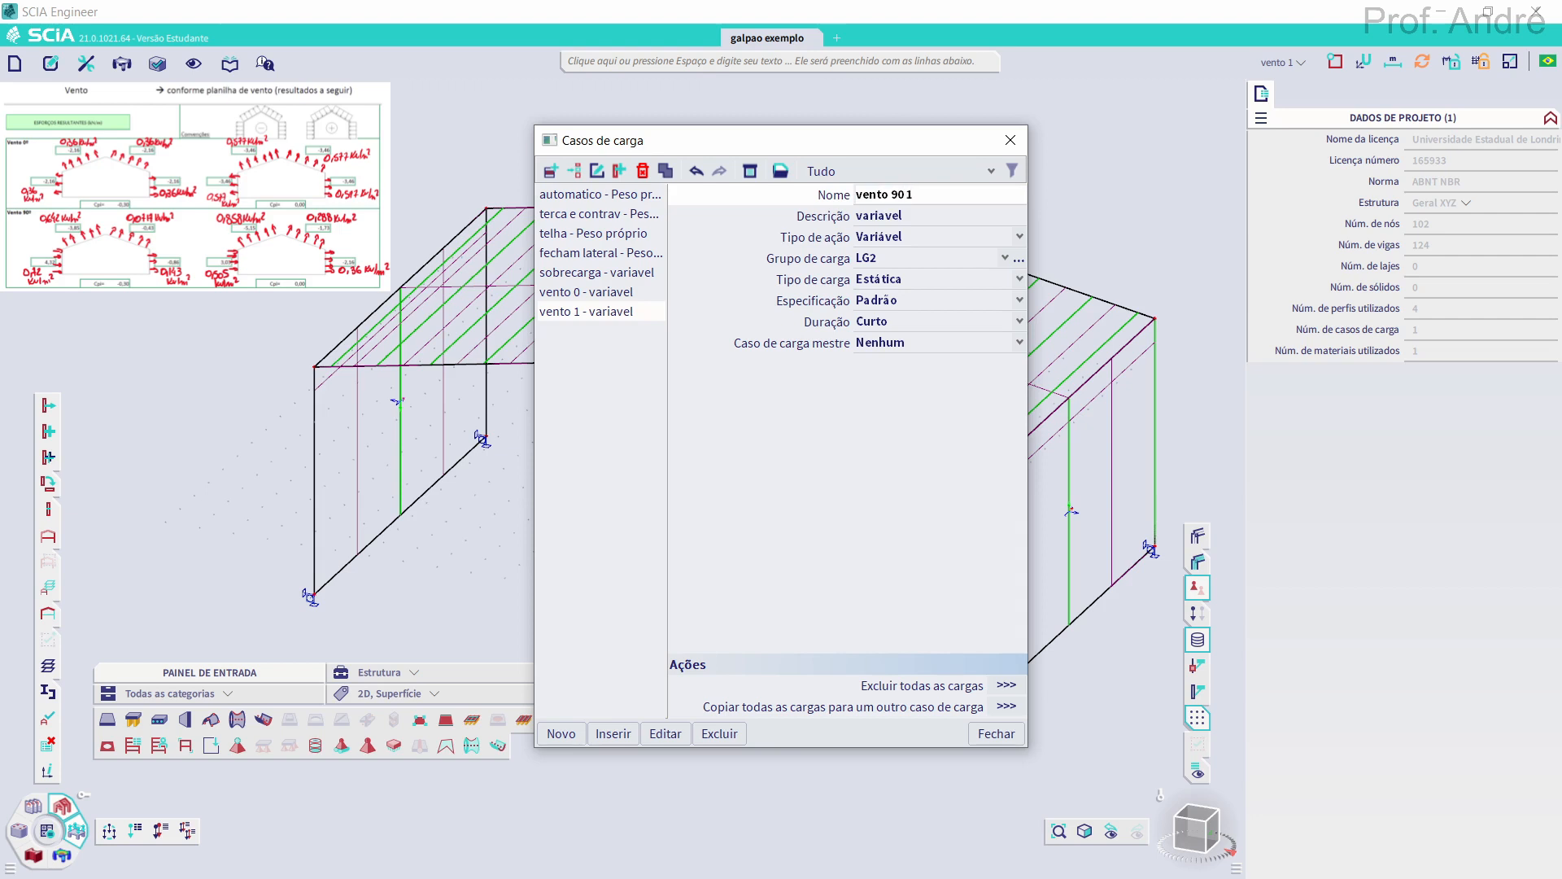
{"action": "key", "text": "Return"}
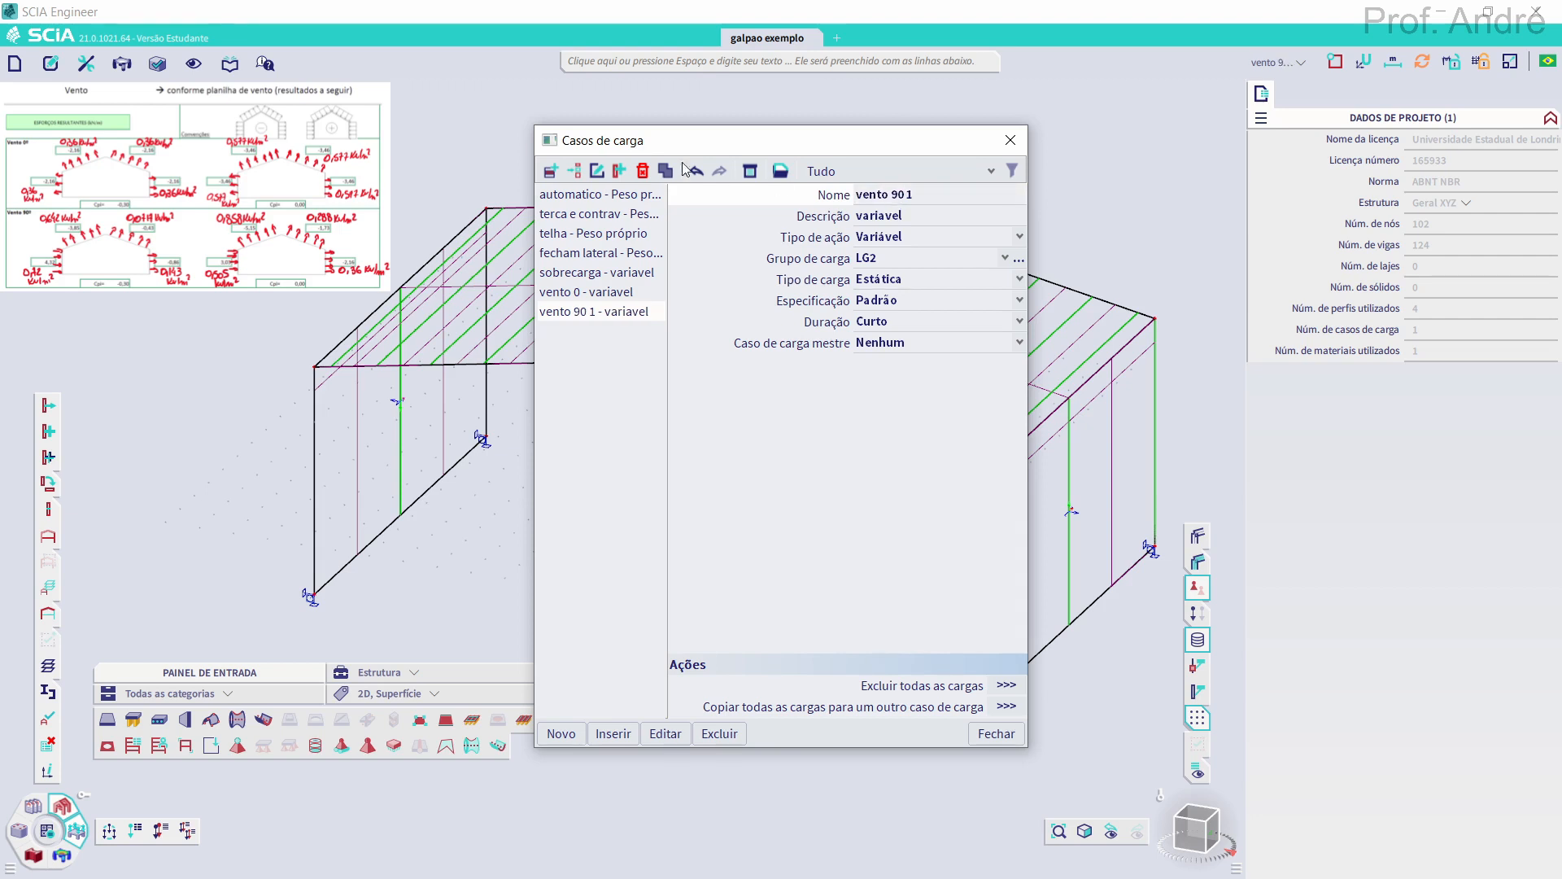
Create a variable load case named vento 90 2 in load group LG2 and close the load case manager
{"action": "left_click", "coordinate": [551, 171]}
{"action": "left_click", "coordinate": [917, 190]}
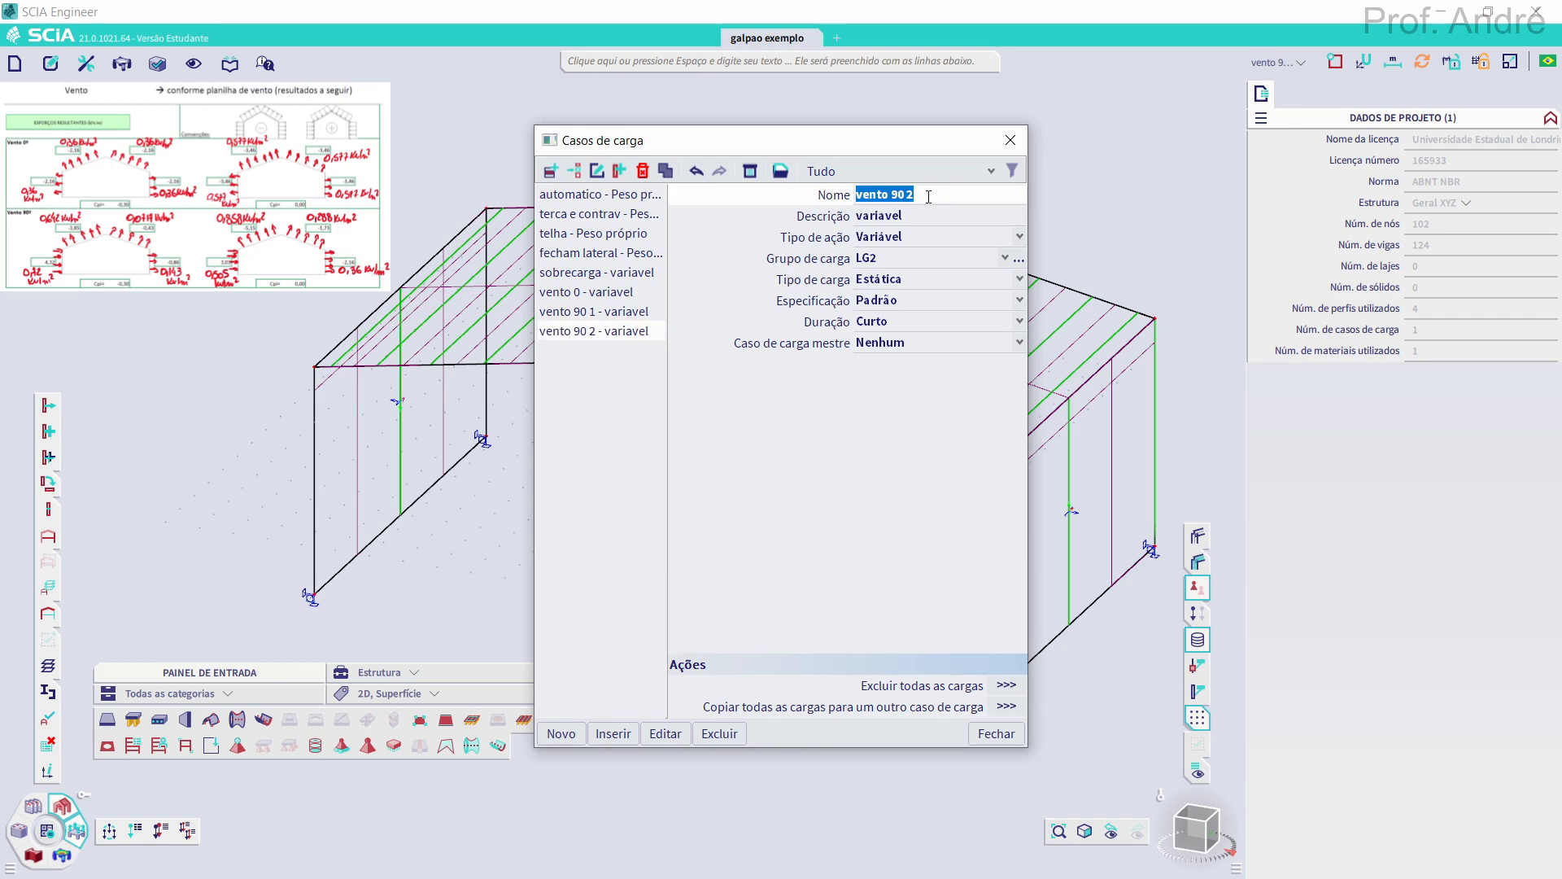
{"action": "left_click", "coordinate": [924, 201]}
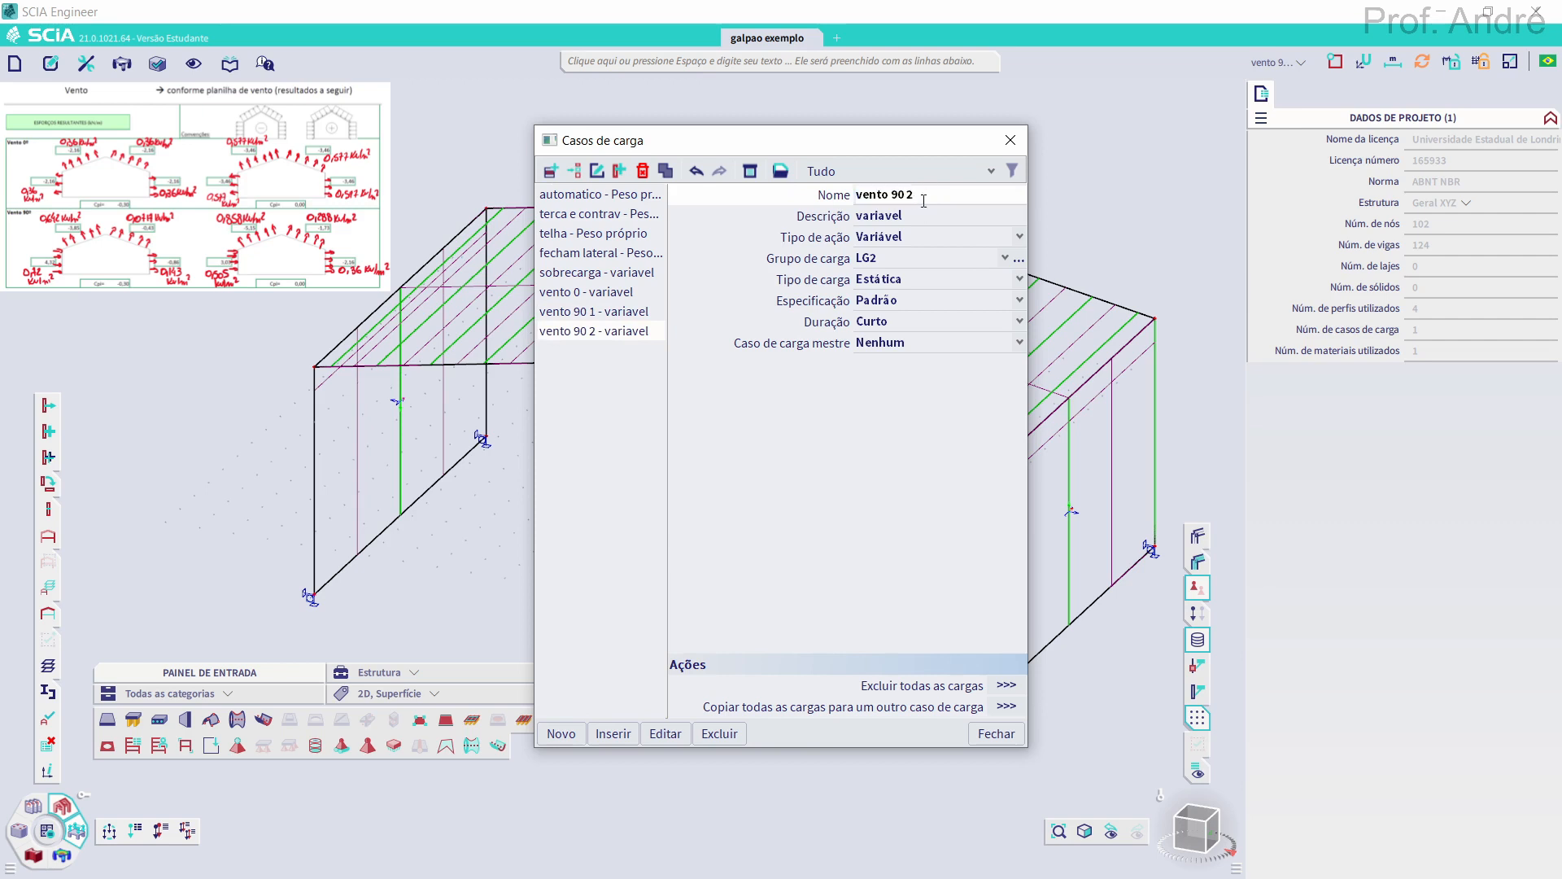
{"action": "left_click", "coordinate": [656, 421]}
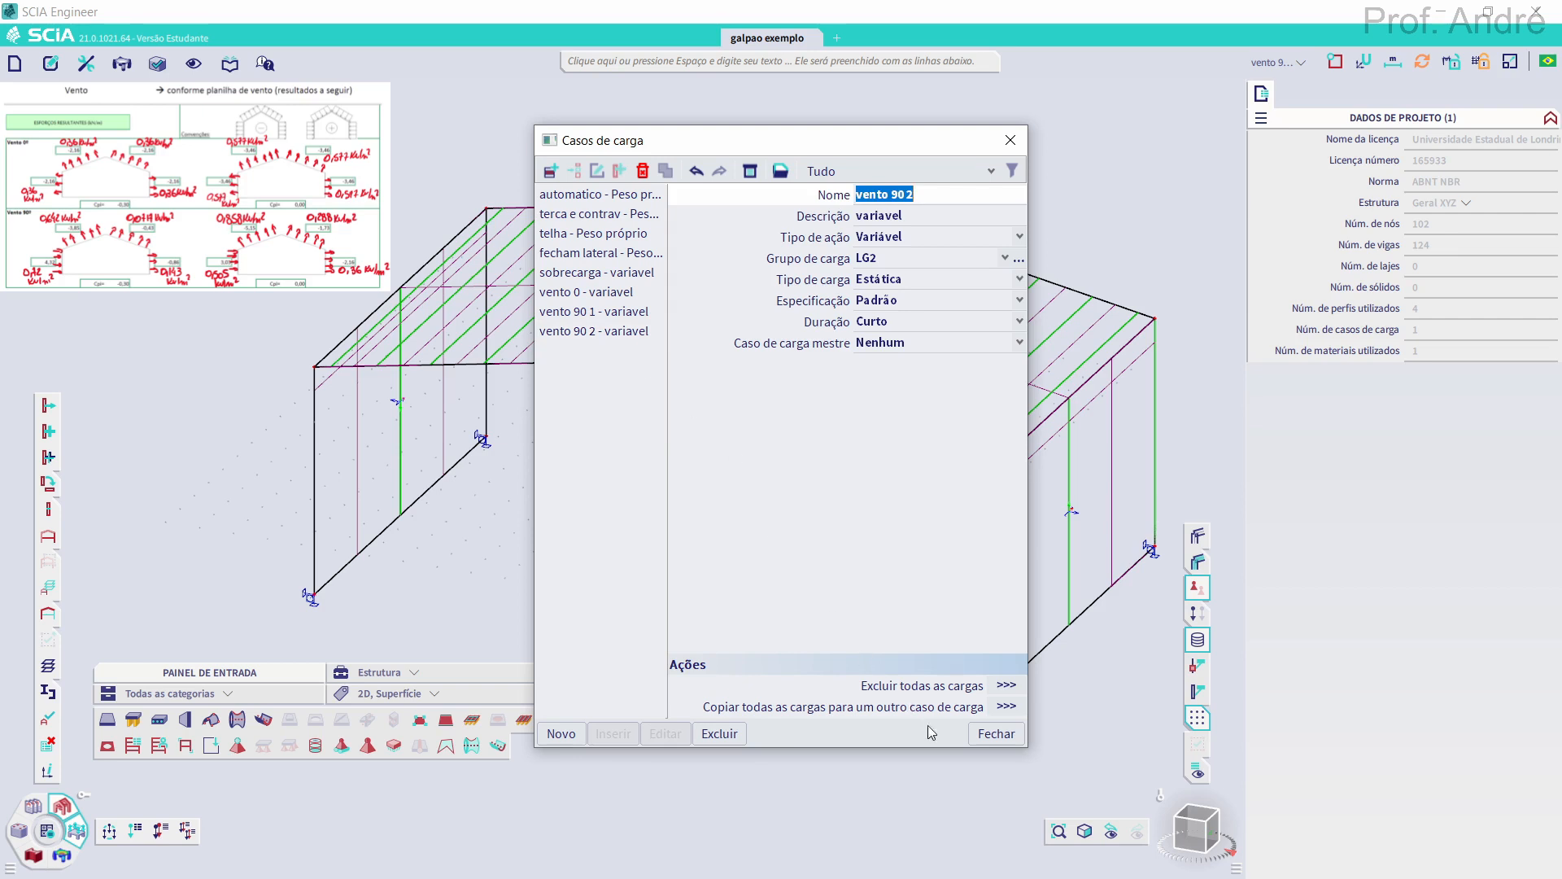
{"action": "left_click", "coordinate": [998, 733]}
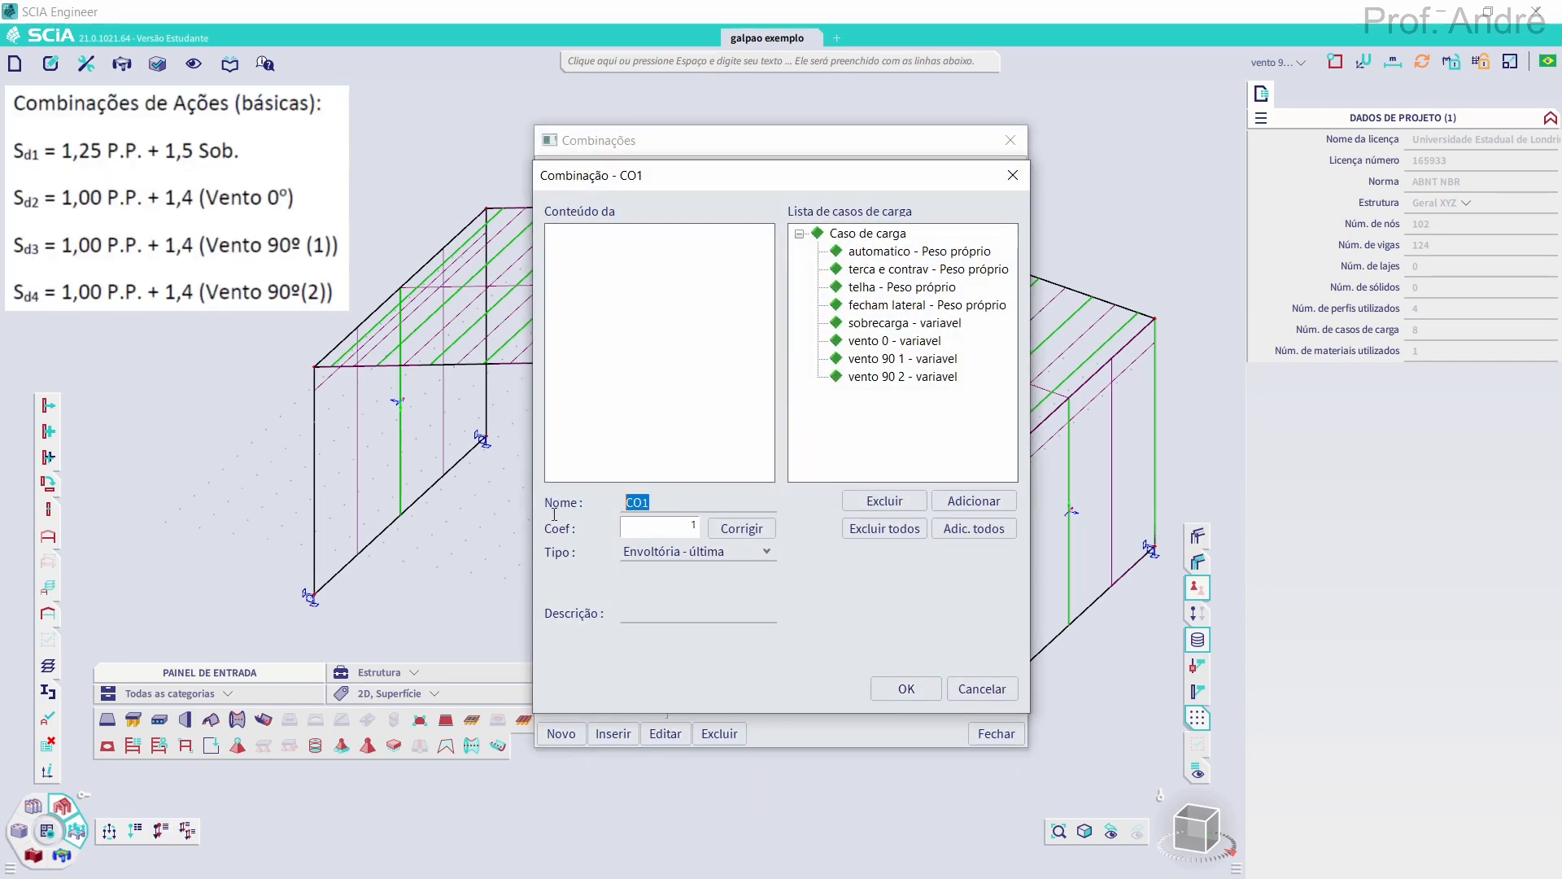
Name the new combination SD1 and add the automatico, terca e contrav, telha and fecham lateral cases with coefficient 1.25
{"action": "type", "text": "SD"}
{"action": "type", "text": "1."}
{"action": "double_click", "coordinate": [915, 253]}
{"action": "double_click", "coordinate": [921, 253]}
{"action": "double_click", "coordinate": [919, 252]}
{"action": "double_click", "coordinate": [918, 252]}
Add the sobrecarga case to SD1 with coefficient 1.5 and save the combination as type Linear - última
{"action": "left_click_drag", "start_coordinate": [676, 526], "coordinate": [768, 526]}
{"action": "type", "text": "1.5"}
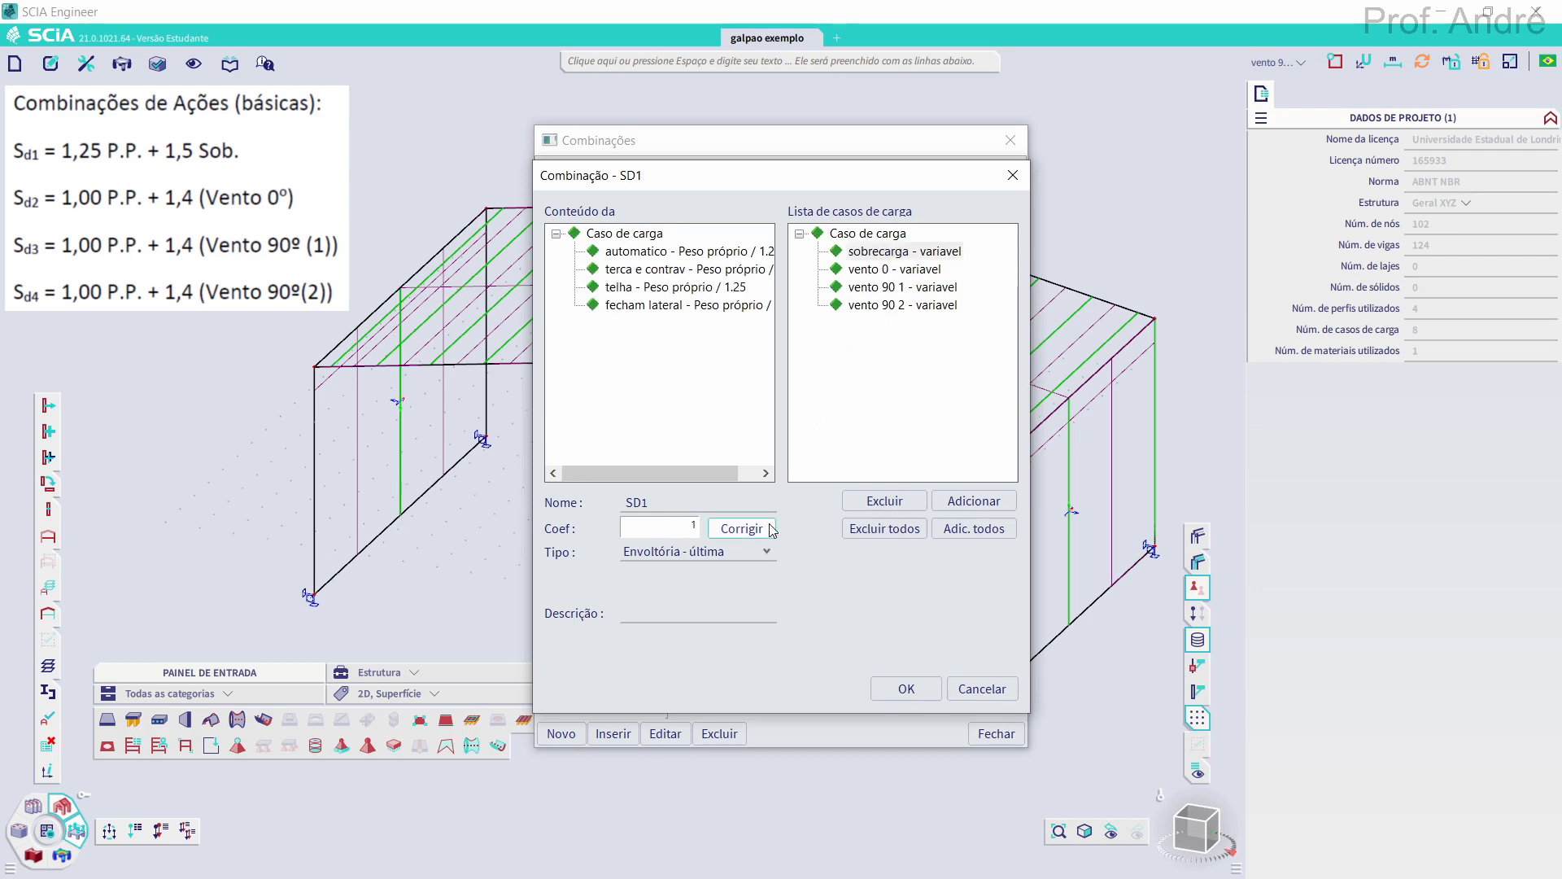
{"action": "double_click", "coordinate": [869, 250]}
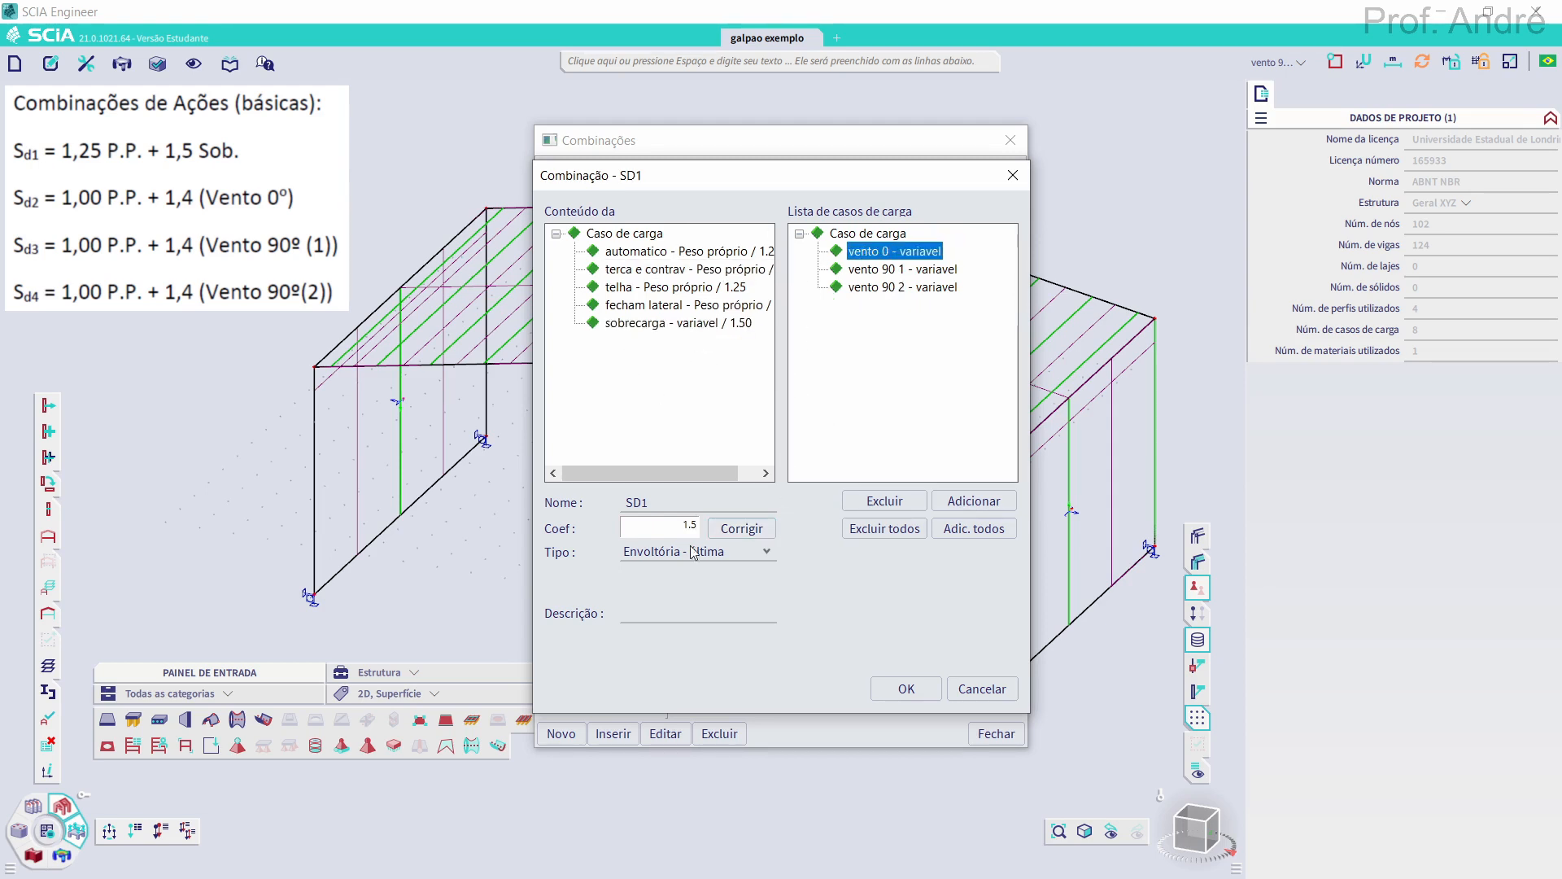
{"action": "left_click", "coordinate": [651, 553]}
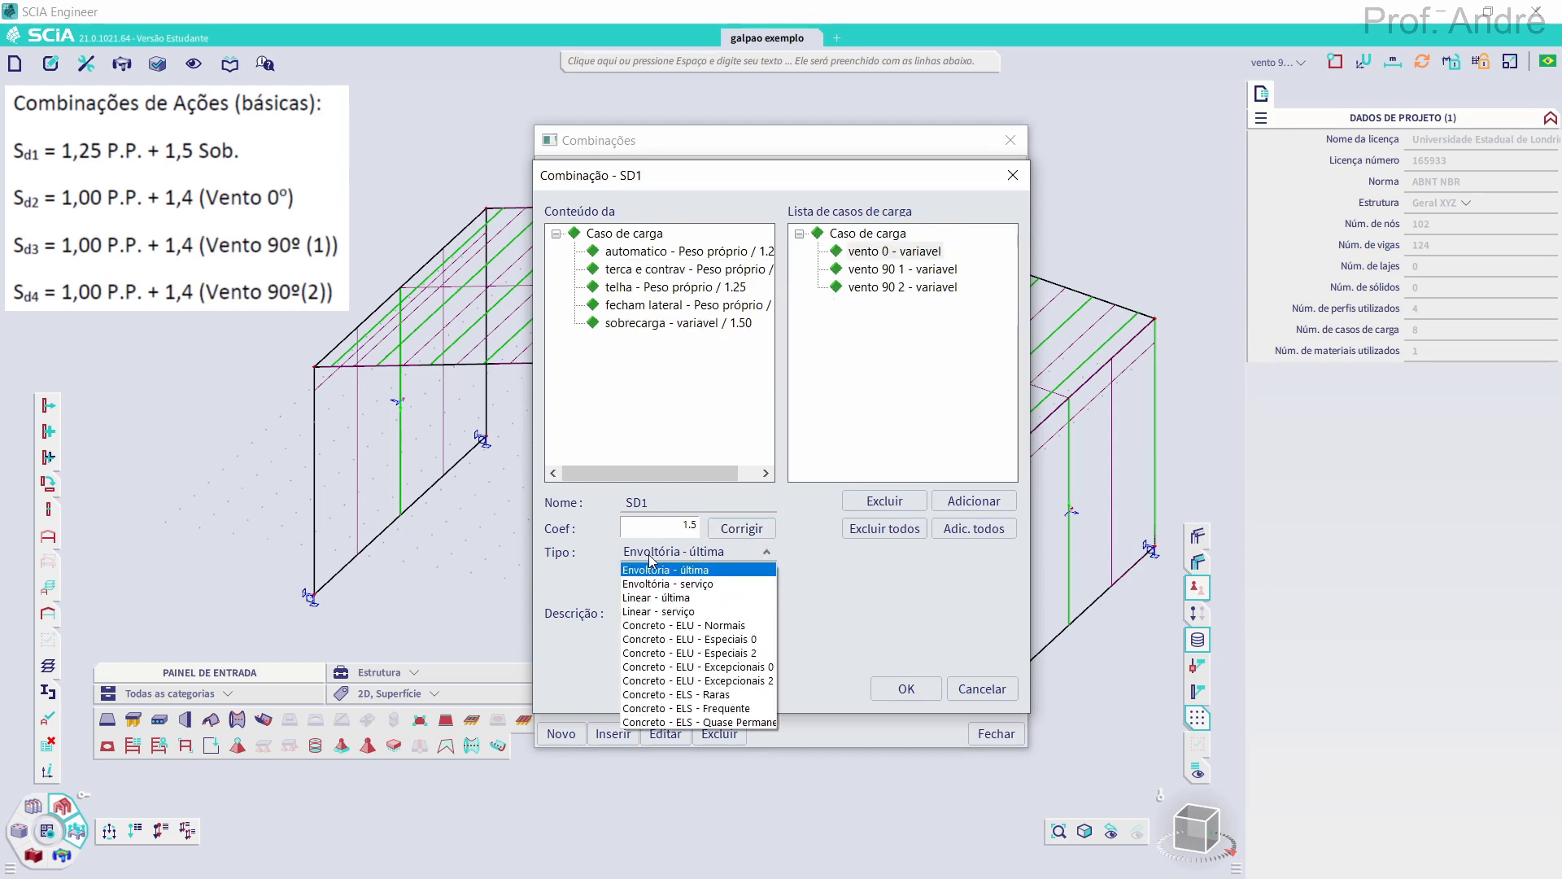
{"action": "left_click", "coordinate": [664, 597]}
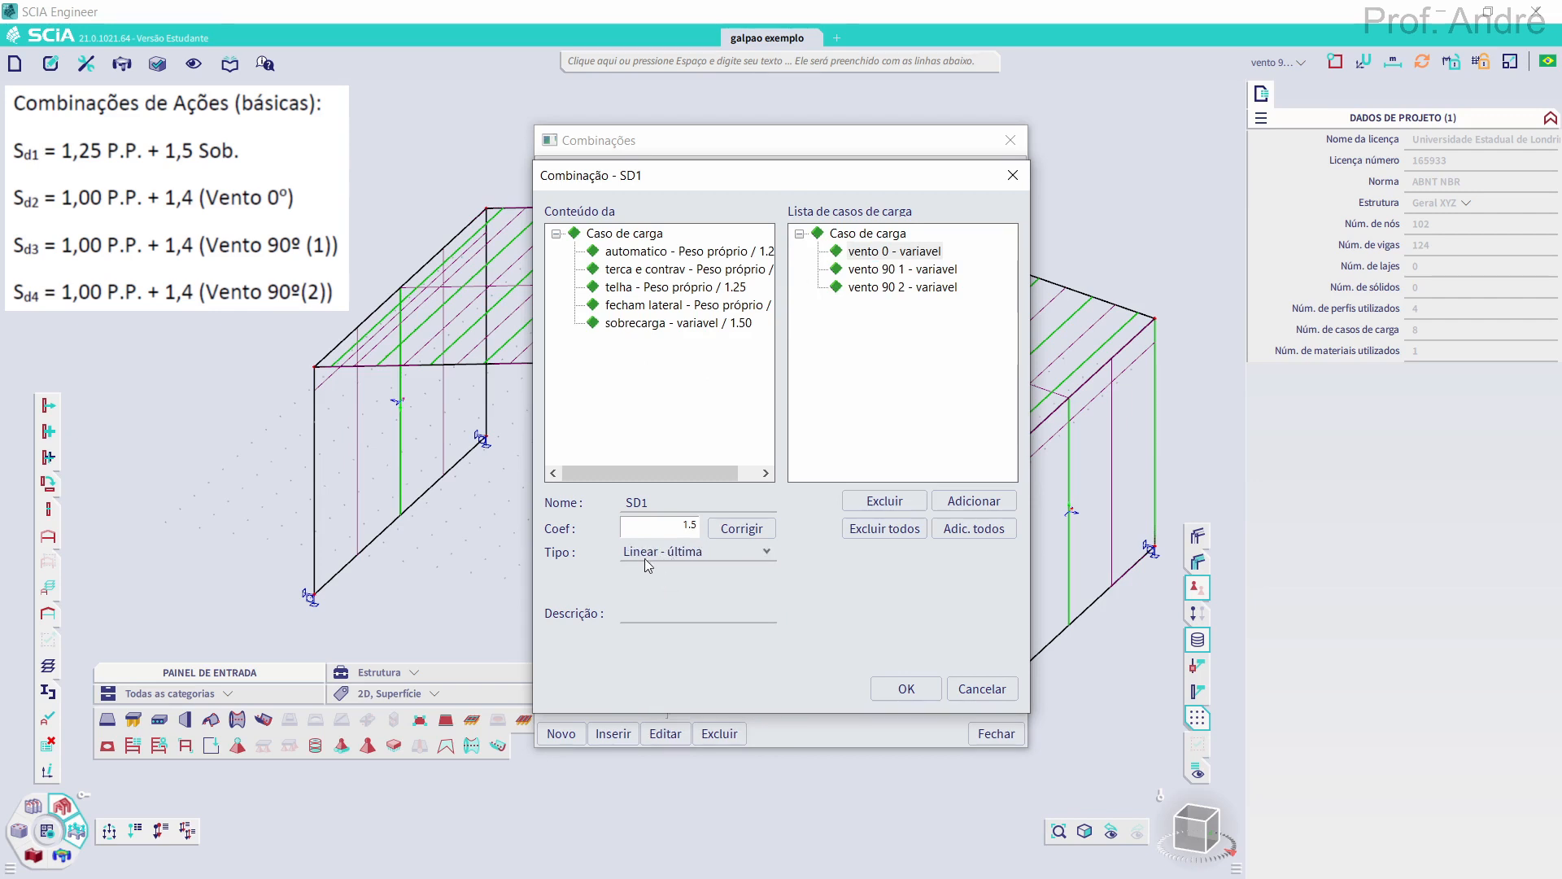
{"action": "left_click", "coordinate": [905, 688]}
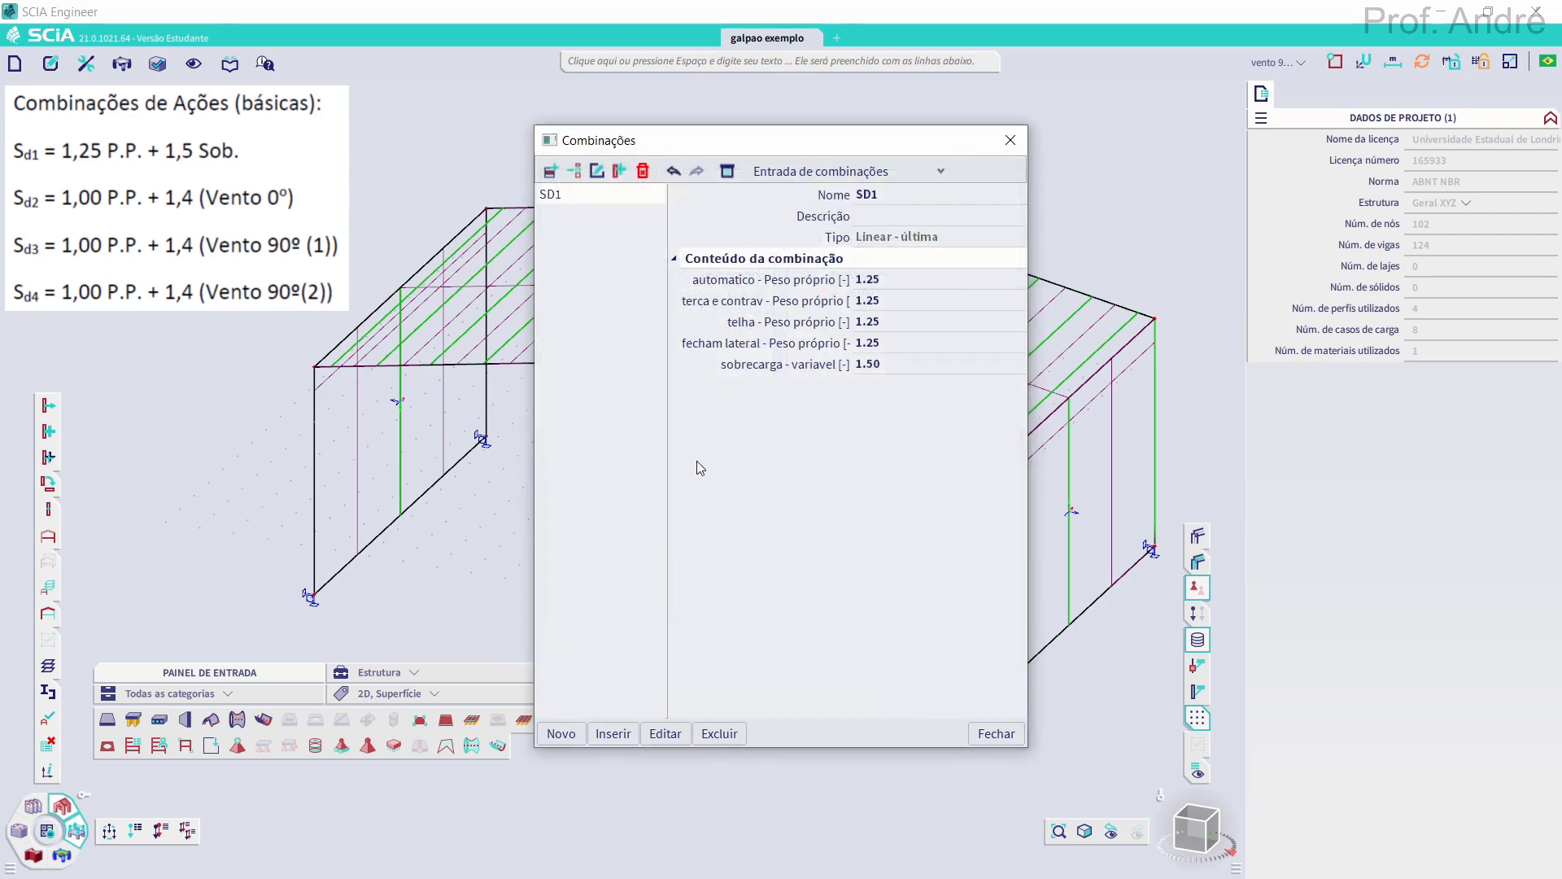
Start combination SD2, clear its copied contents and add the four Peso próprio load cases with coefficient 1
{"action": "left_click", "coordinate": [547, 169]}
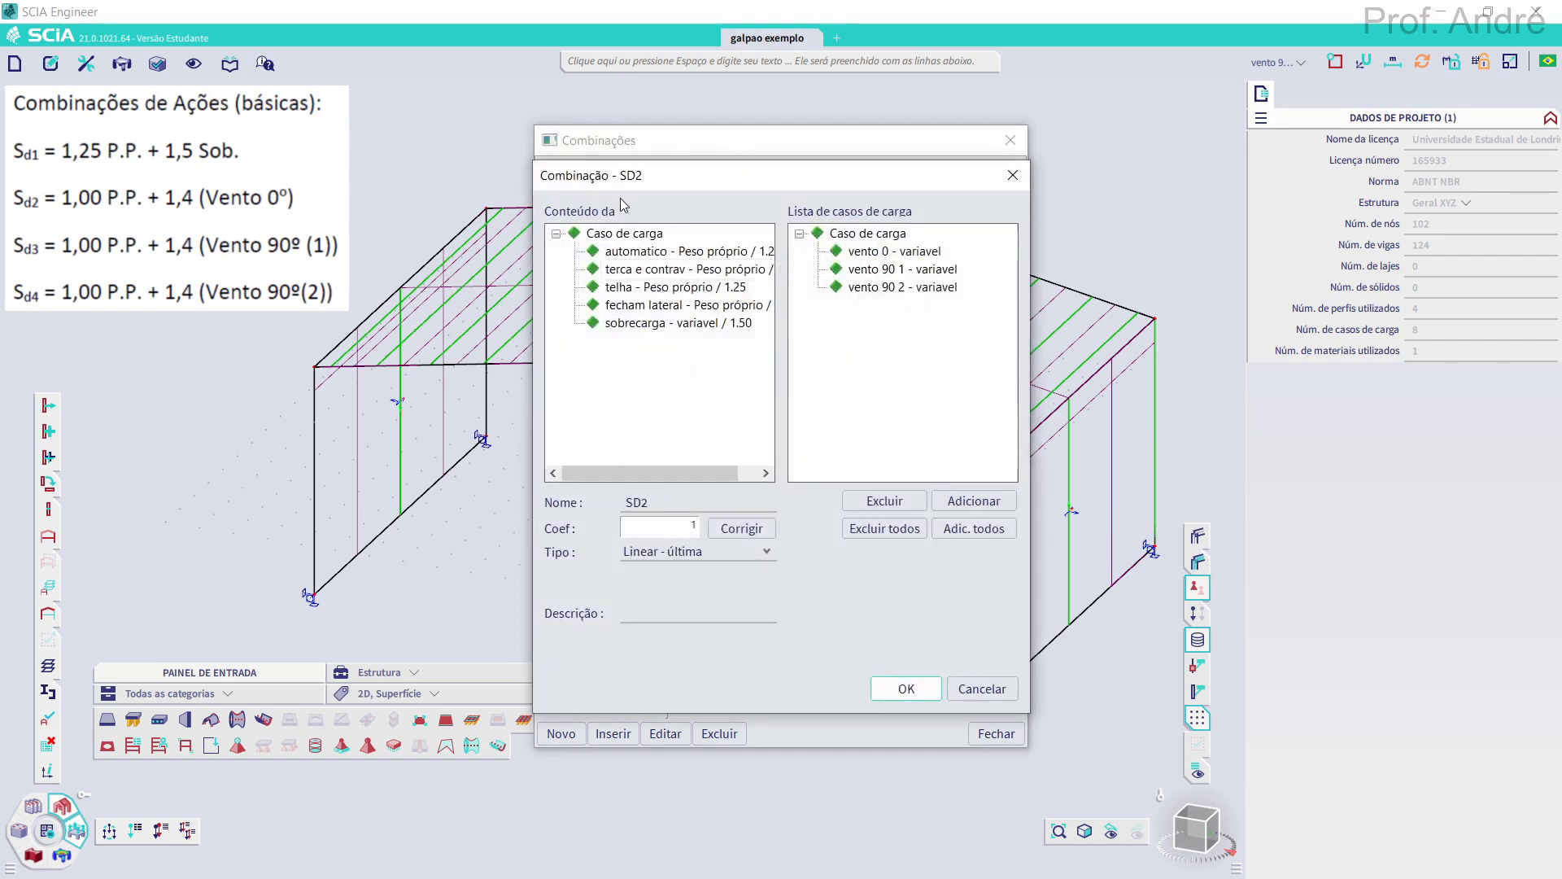
{"action": "double_click", "coordinate": [624, 234]}
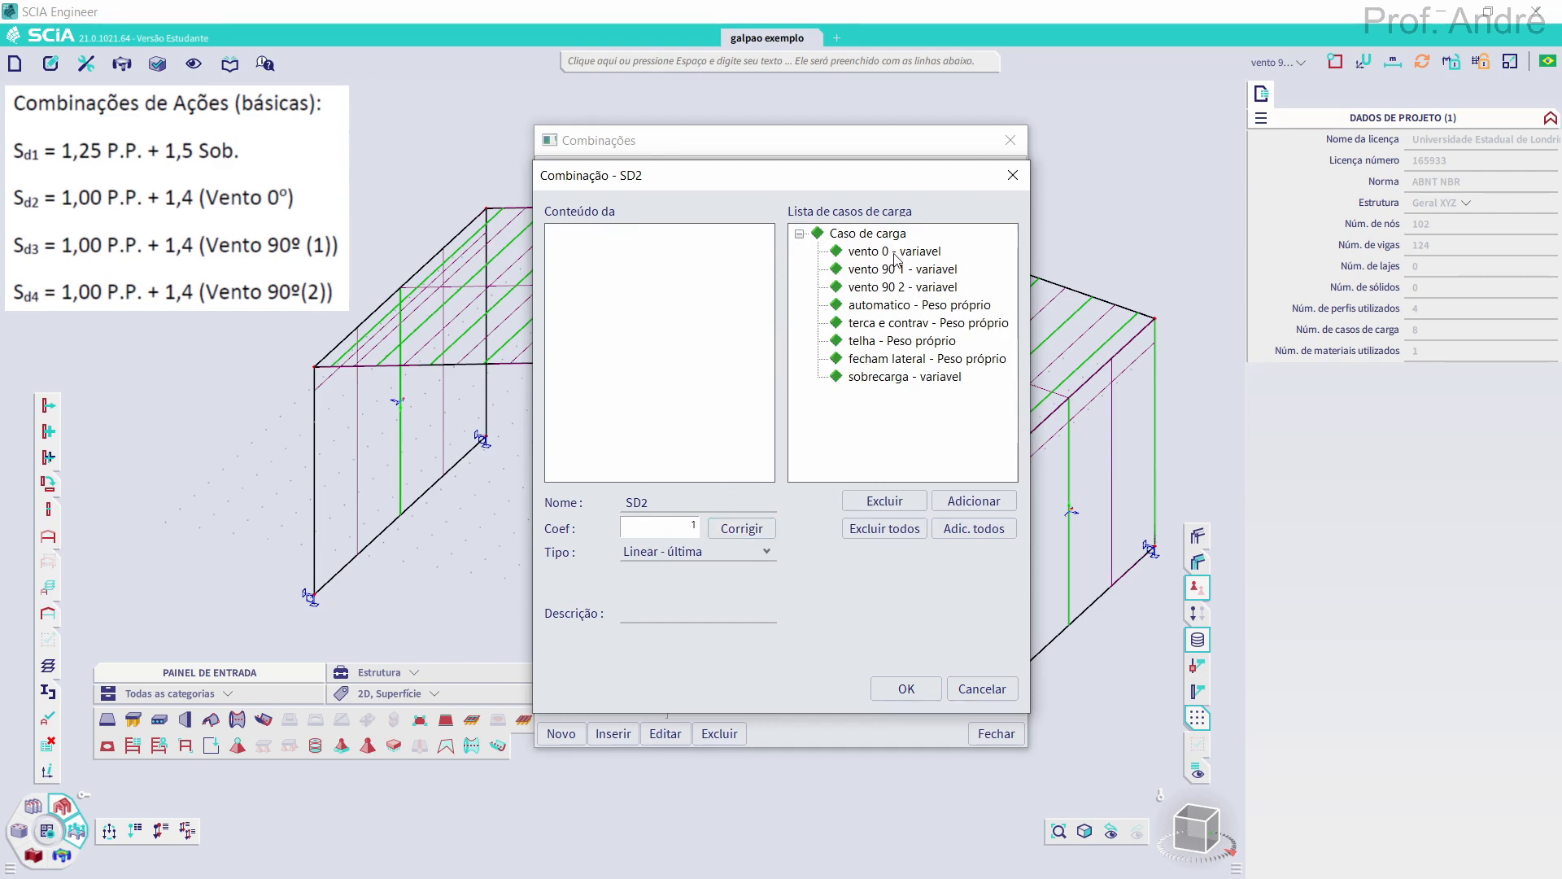
{"action": "double_click", "coordinate": [948, 309]}
{"action": "double_click", "coordinate": [949, 311]}
{"action": "double_click", "coordinate": [932, 309]}
{"action": "double_click", "coordinate": [949, 311]}
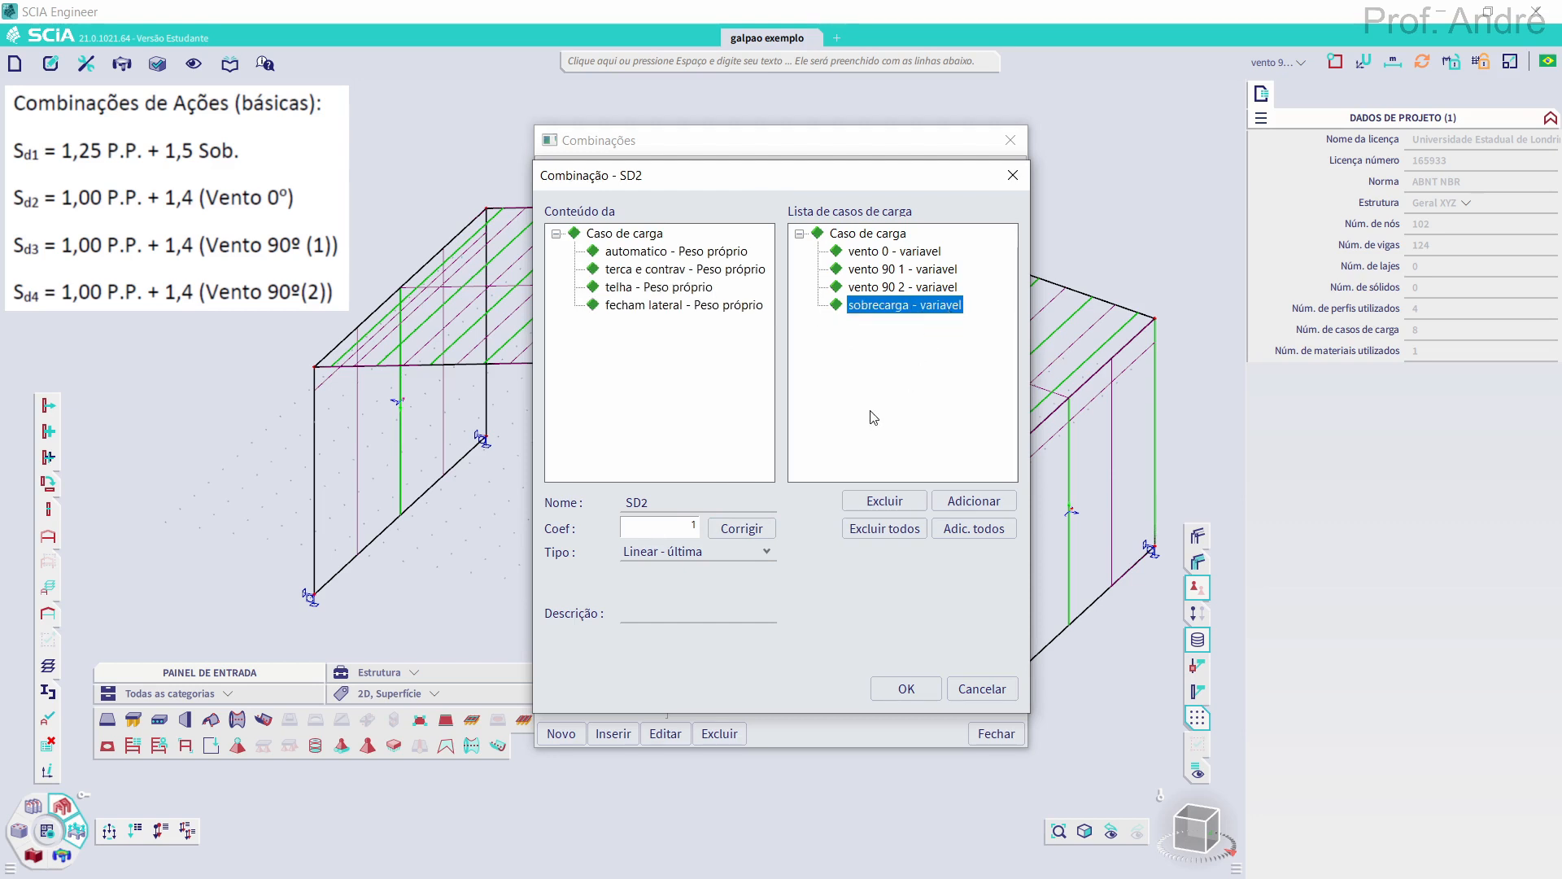
Add the vento 0 case to SD2 with coefficient 1.4 and confirm the combination
{"action": "left_click", "coordinate": [688, 533]}
{"action": "type", "text": "1.4"}
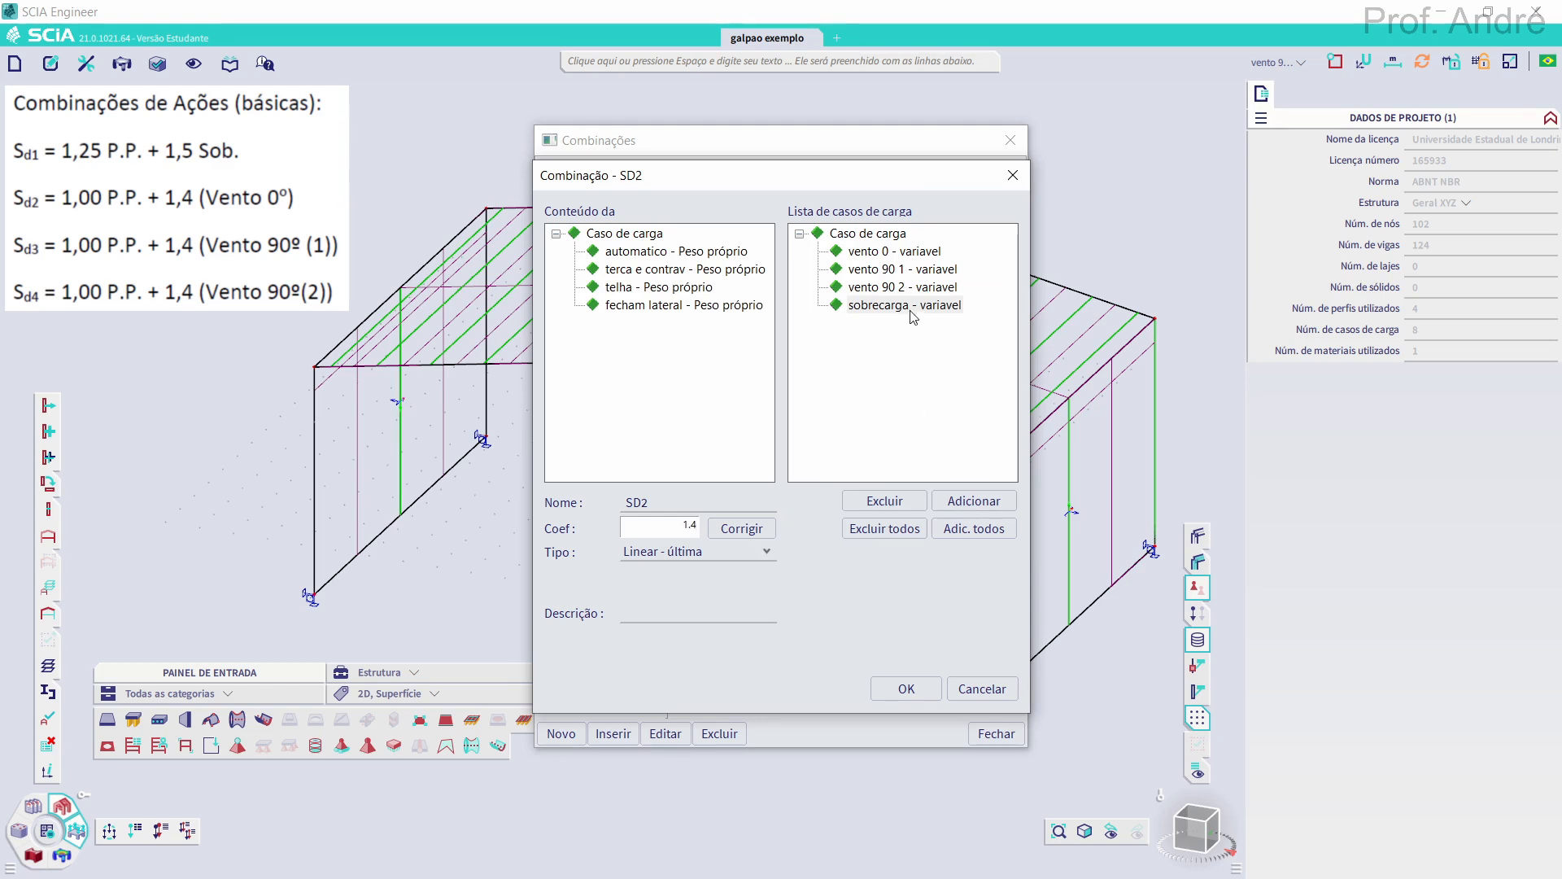
{"action": "double_click", "coordinate": [894, 252]}
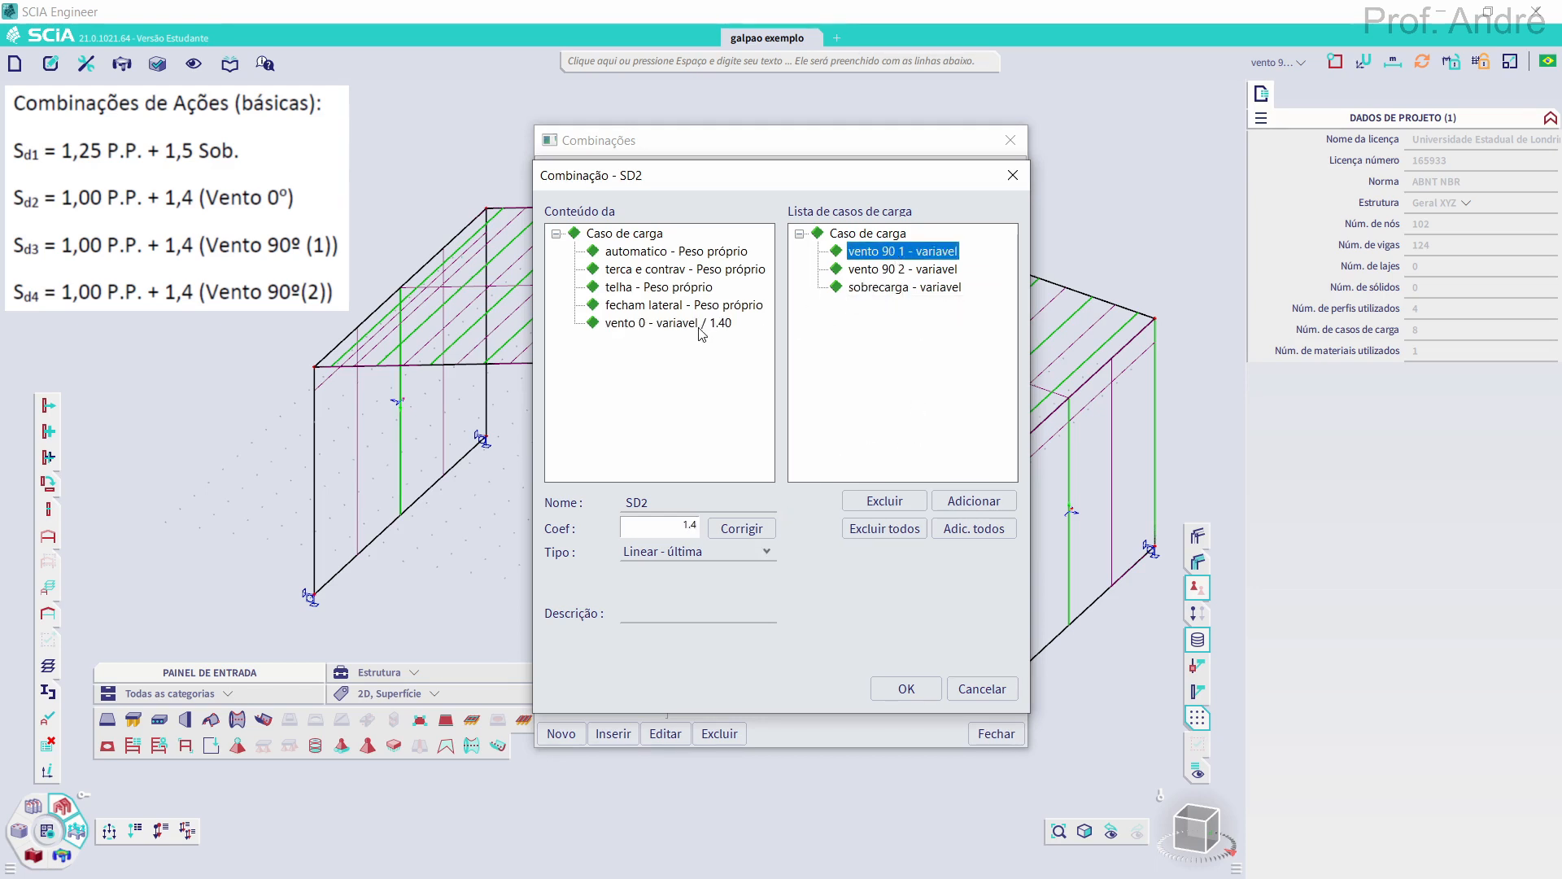
{"action": "left_click", "coordinate": [913, 691]}
Create combination SD3 from the same permanent cases, replacing vento 0 with vento 90 1 at coefficient 1.4
{"action": "left_click", "coordinate": [552, 171]}
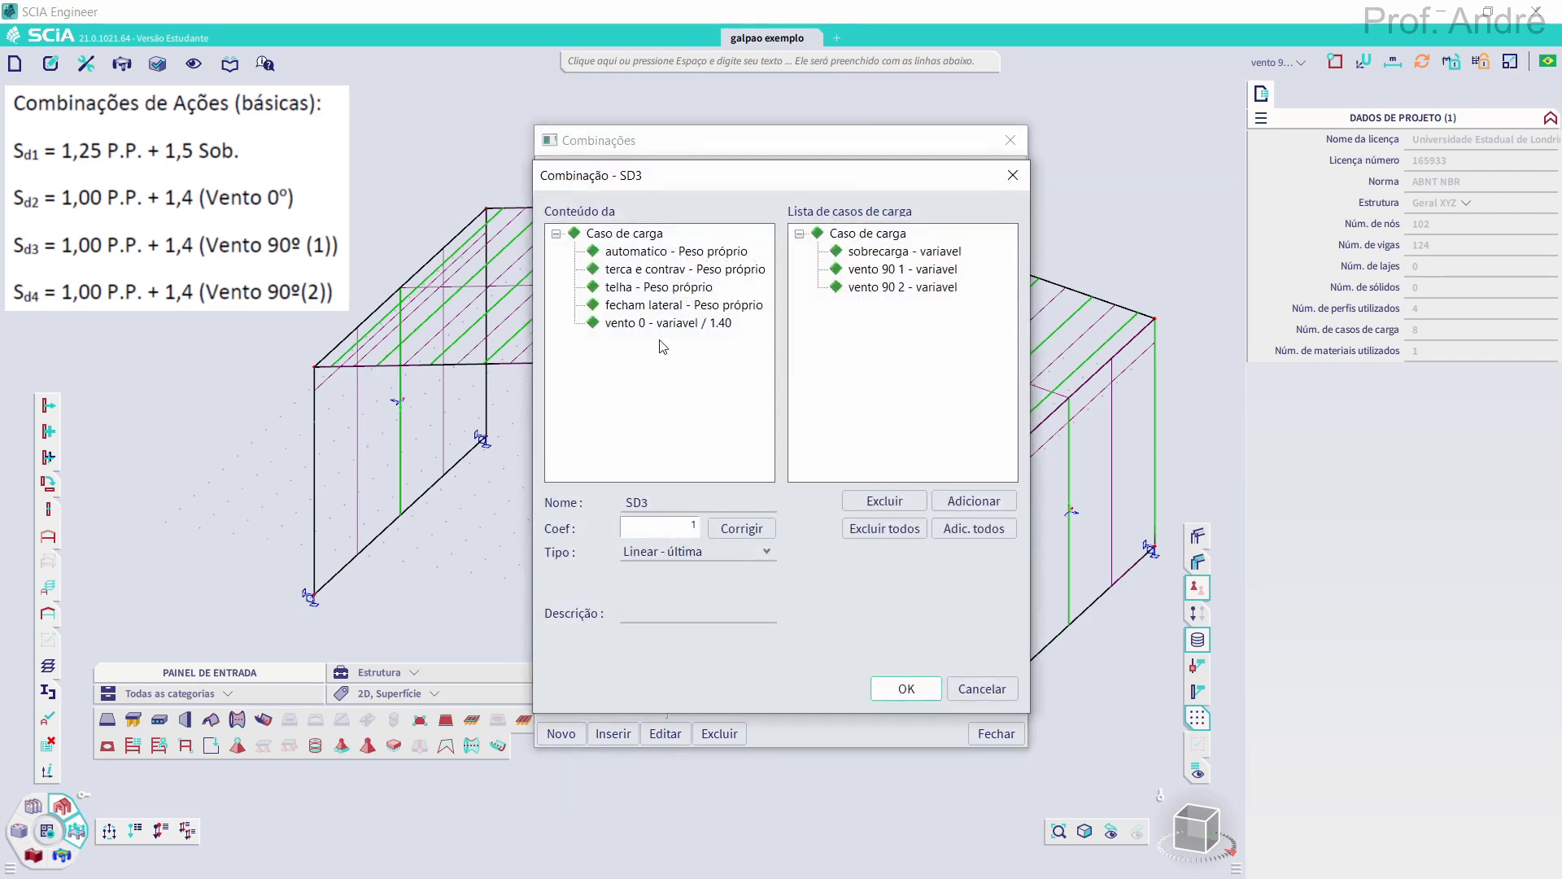
{"action": "left_click", "coordinate": [657, 324]}
{"action": "double_click", "coordinate": [643, 323]}
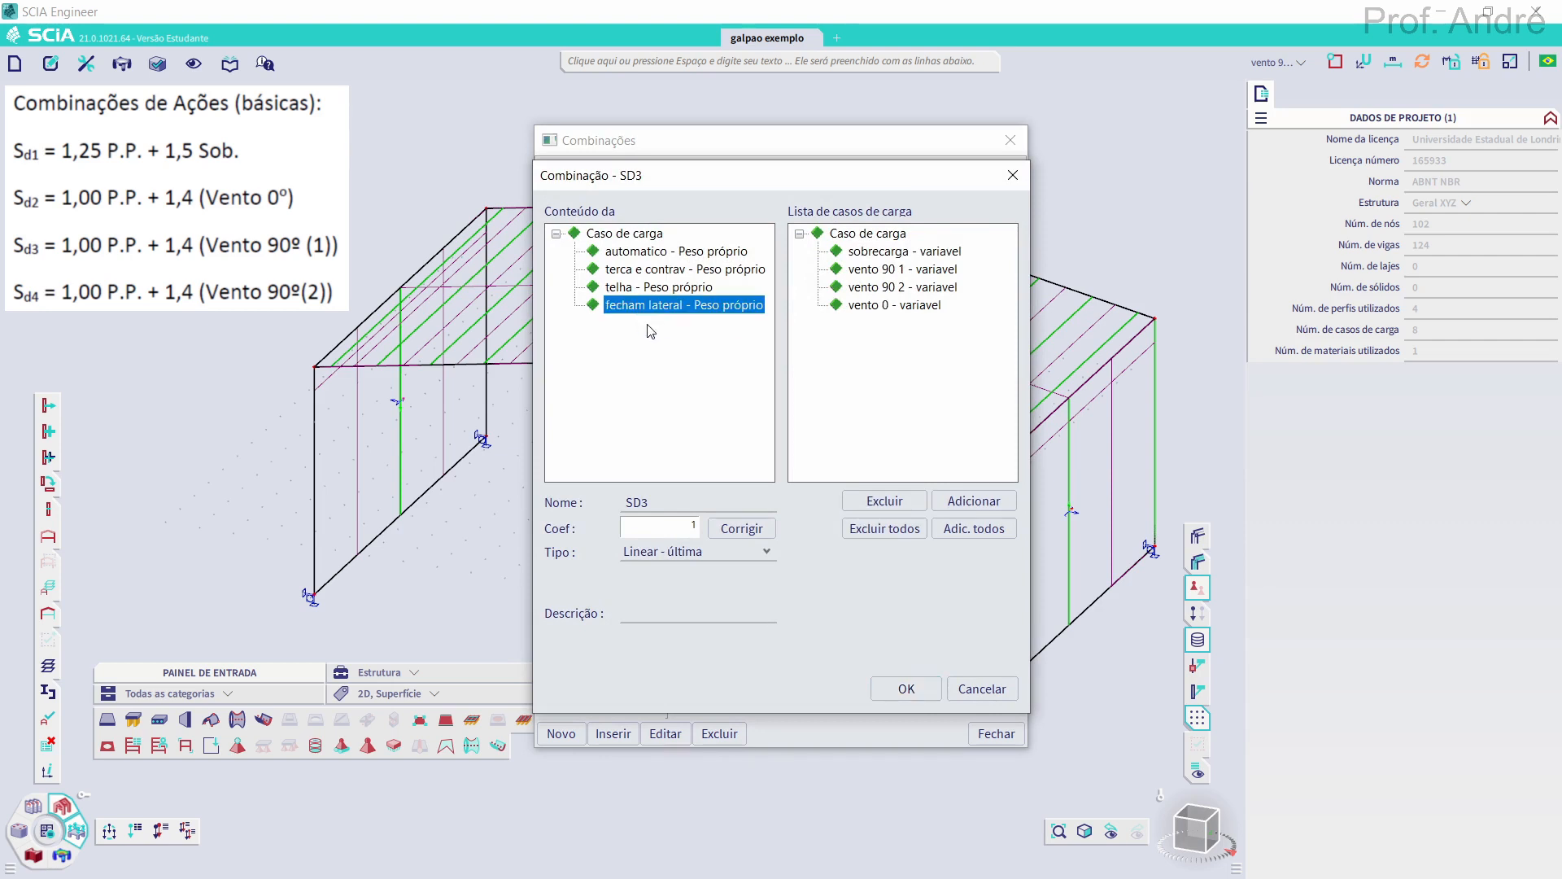
{"action": "left_click_drag", "start_coordinate": [686, 526], "coordinate": [730, 532]}
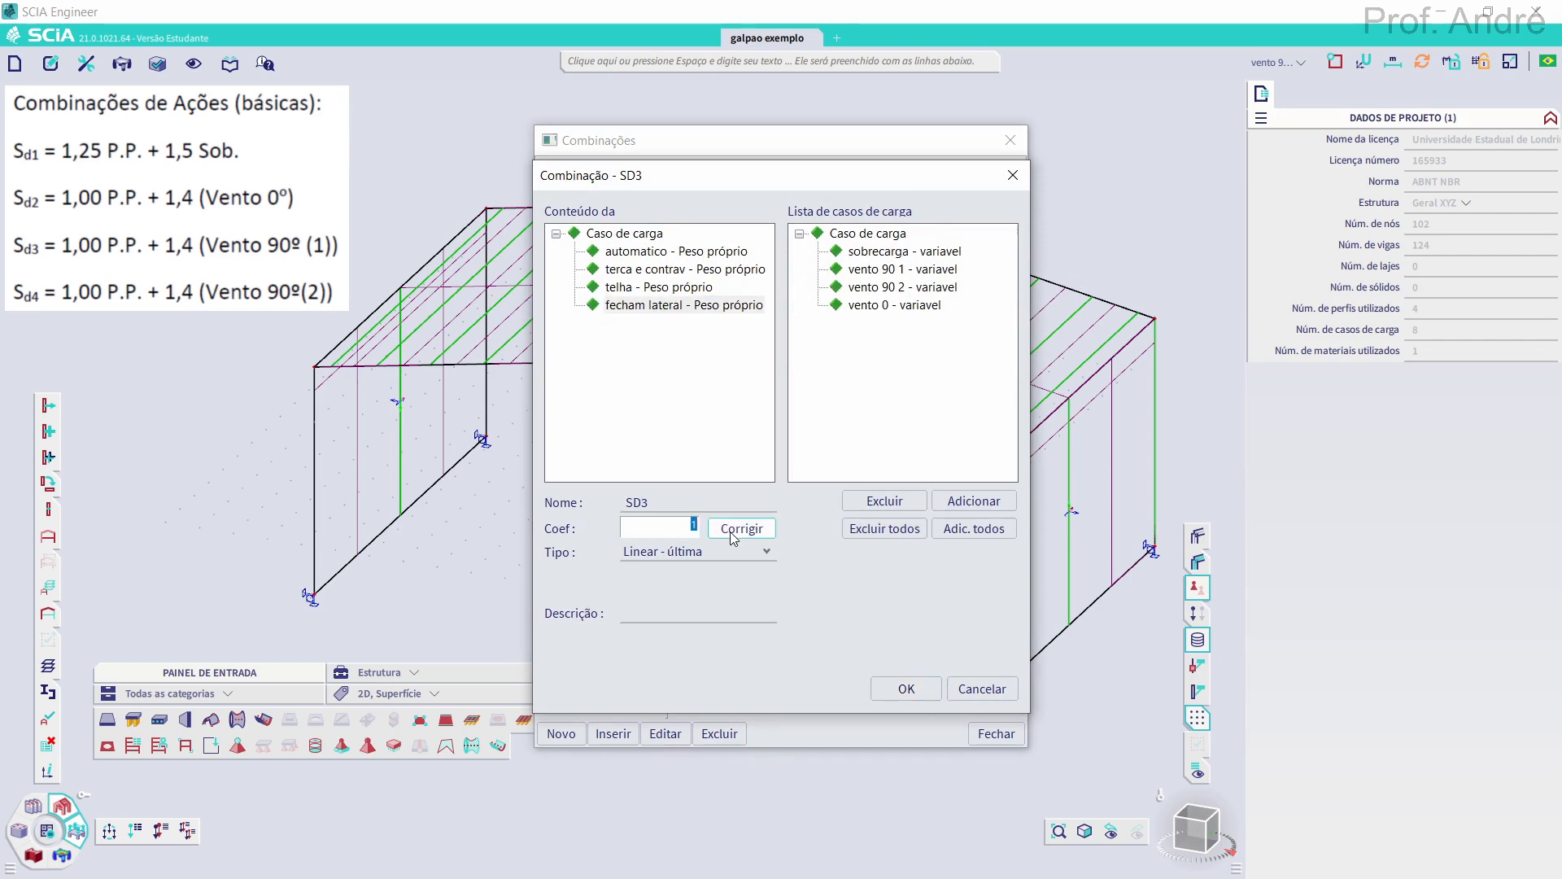
{"action": "double_click", "coordinate": [881, 270]}
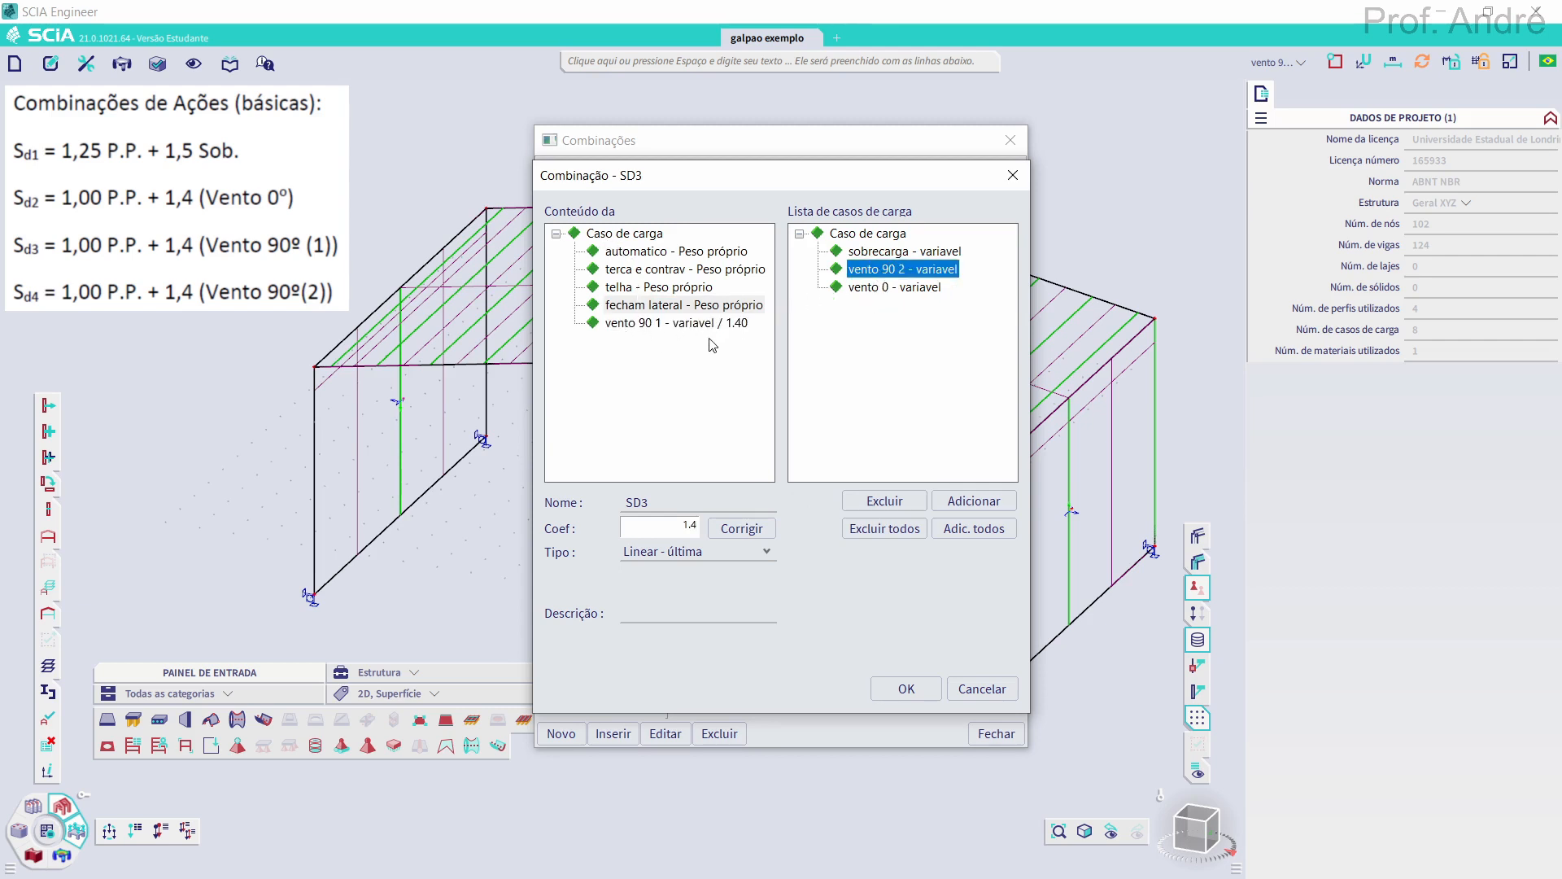
{"action": "left_click", "coordinate": [906, 689]}
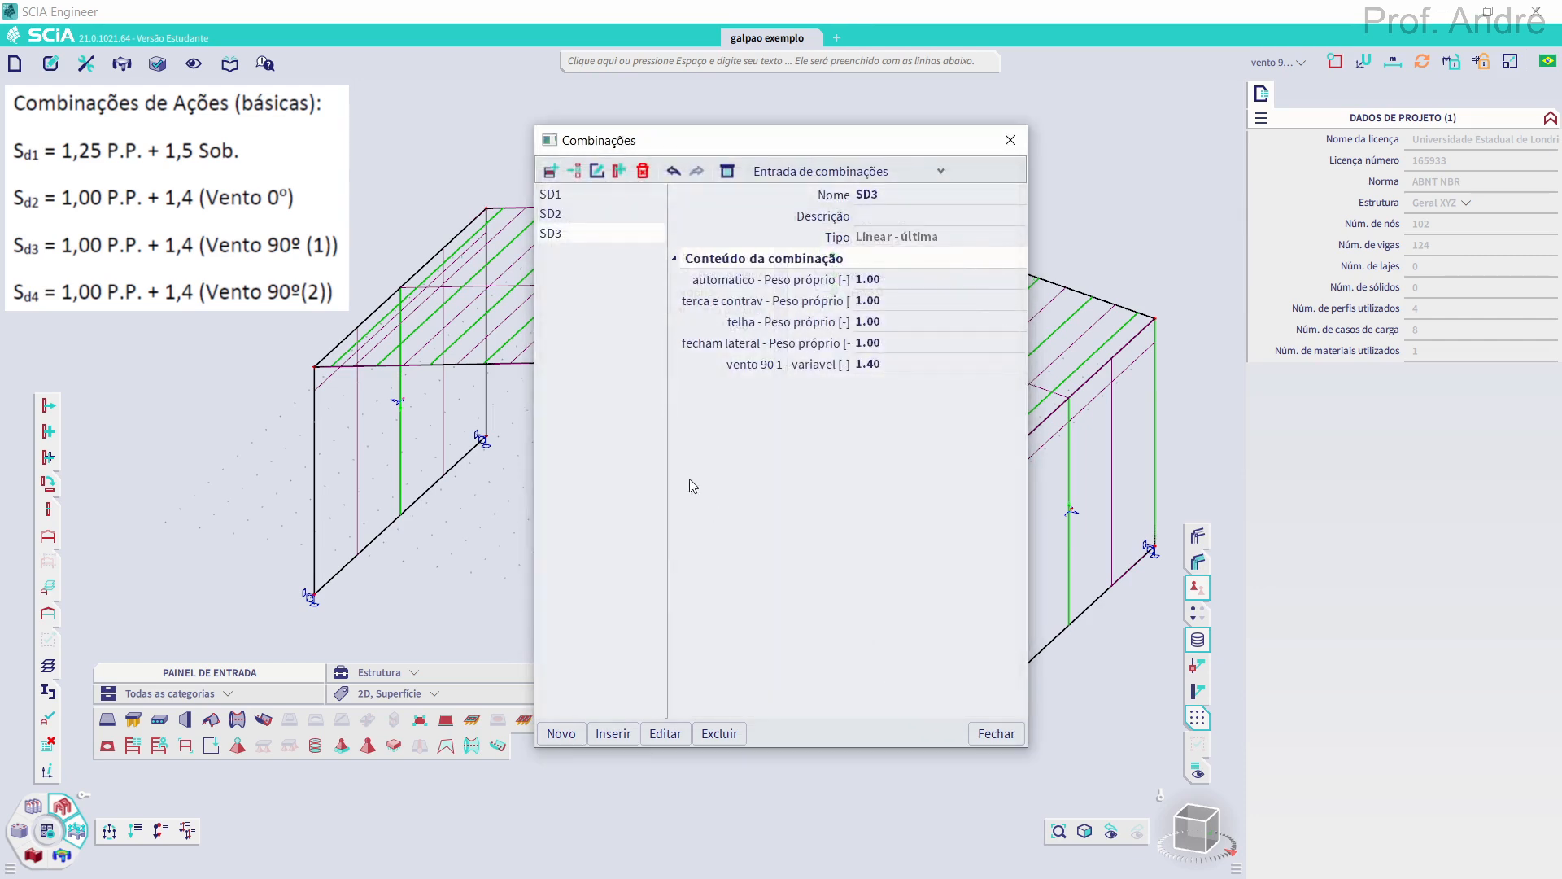
Create combination SD4 from the same permanent cases, replacing vento 90 1 with vento 90 2 at coefficient 1.4
{"action": "left_click", "coordinate": [551, 172]}
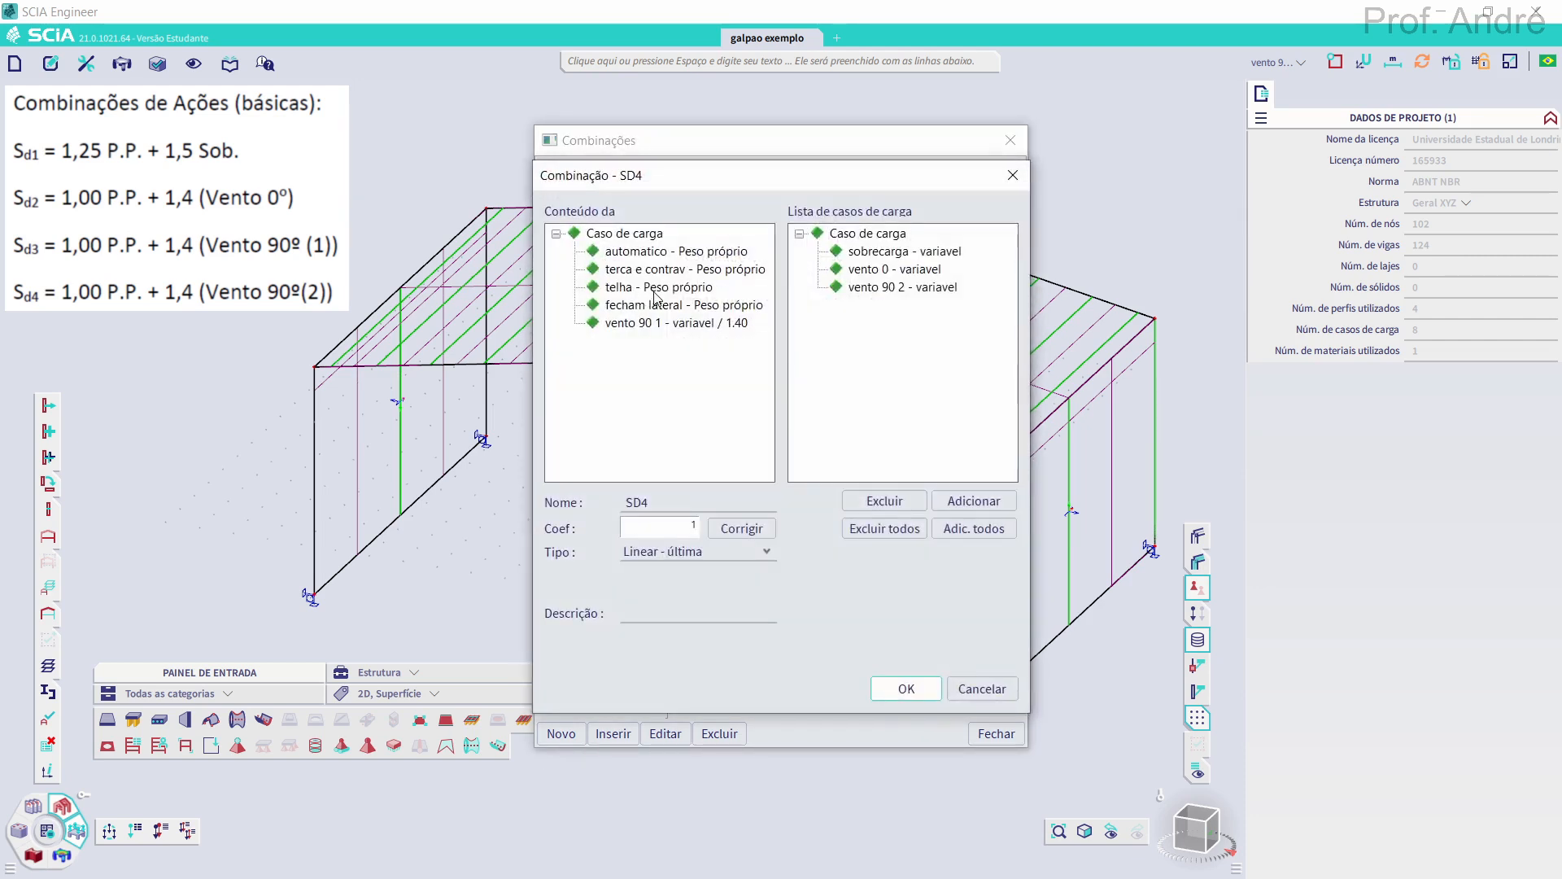
{"action": "double_click", "coordinate": [663, 323]}
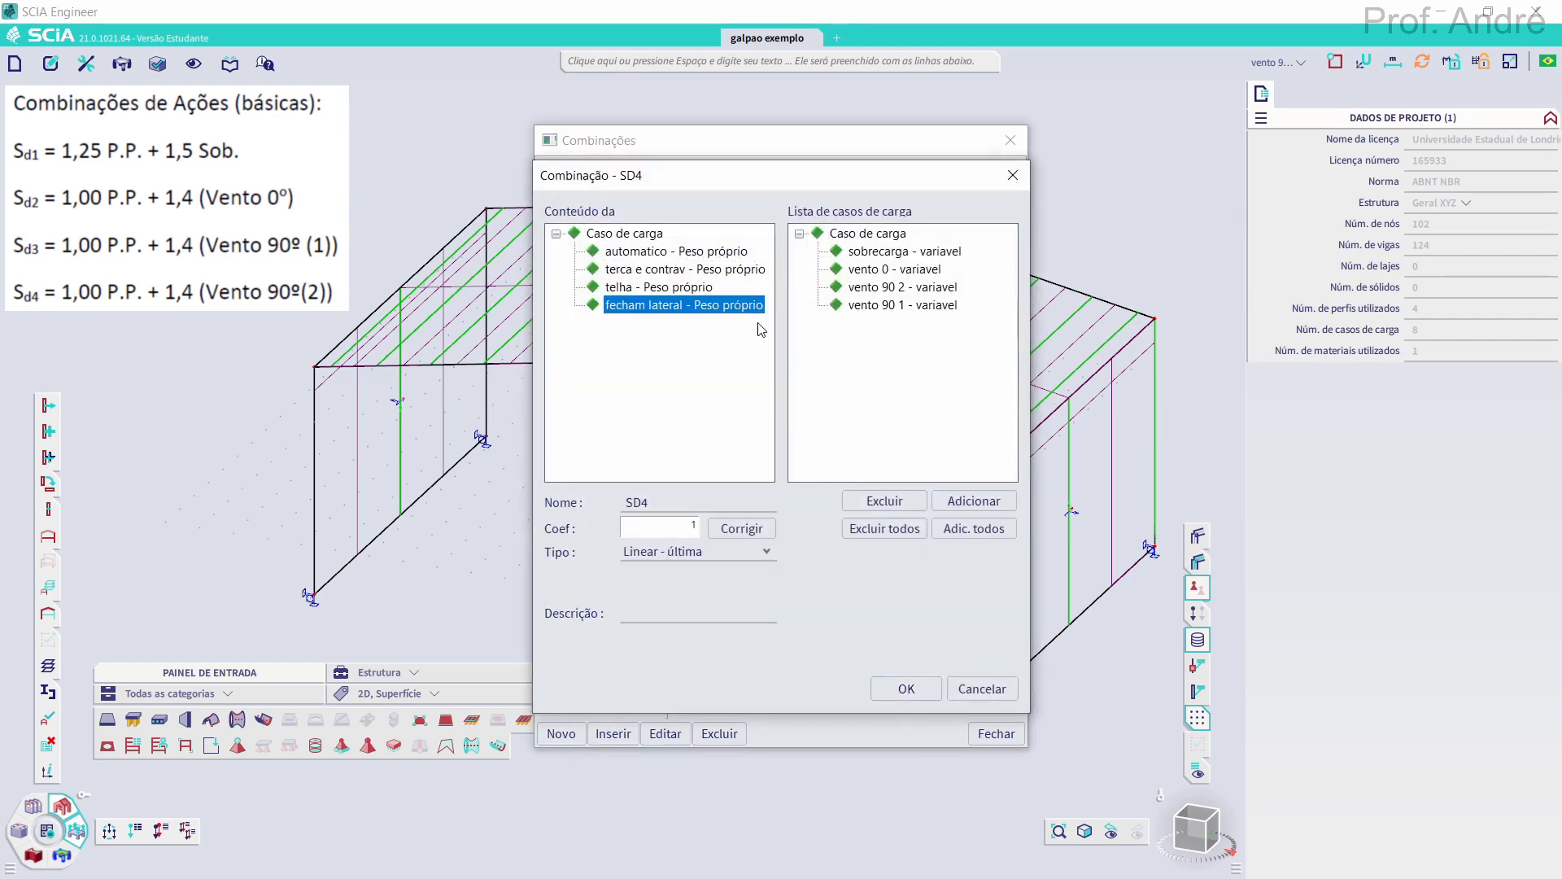
{"action": "double_click", "coordinate": [692, 527]}
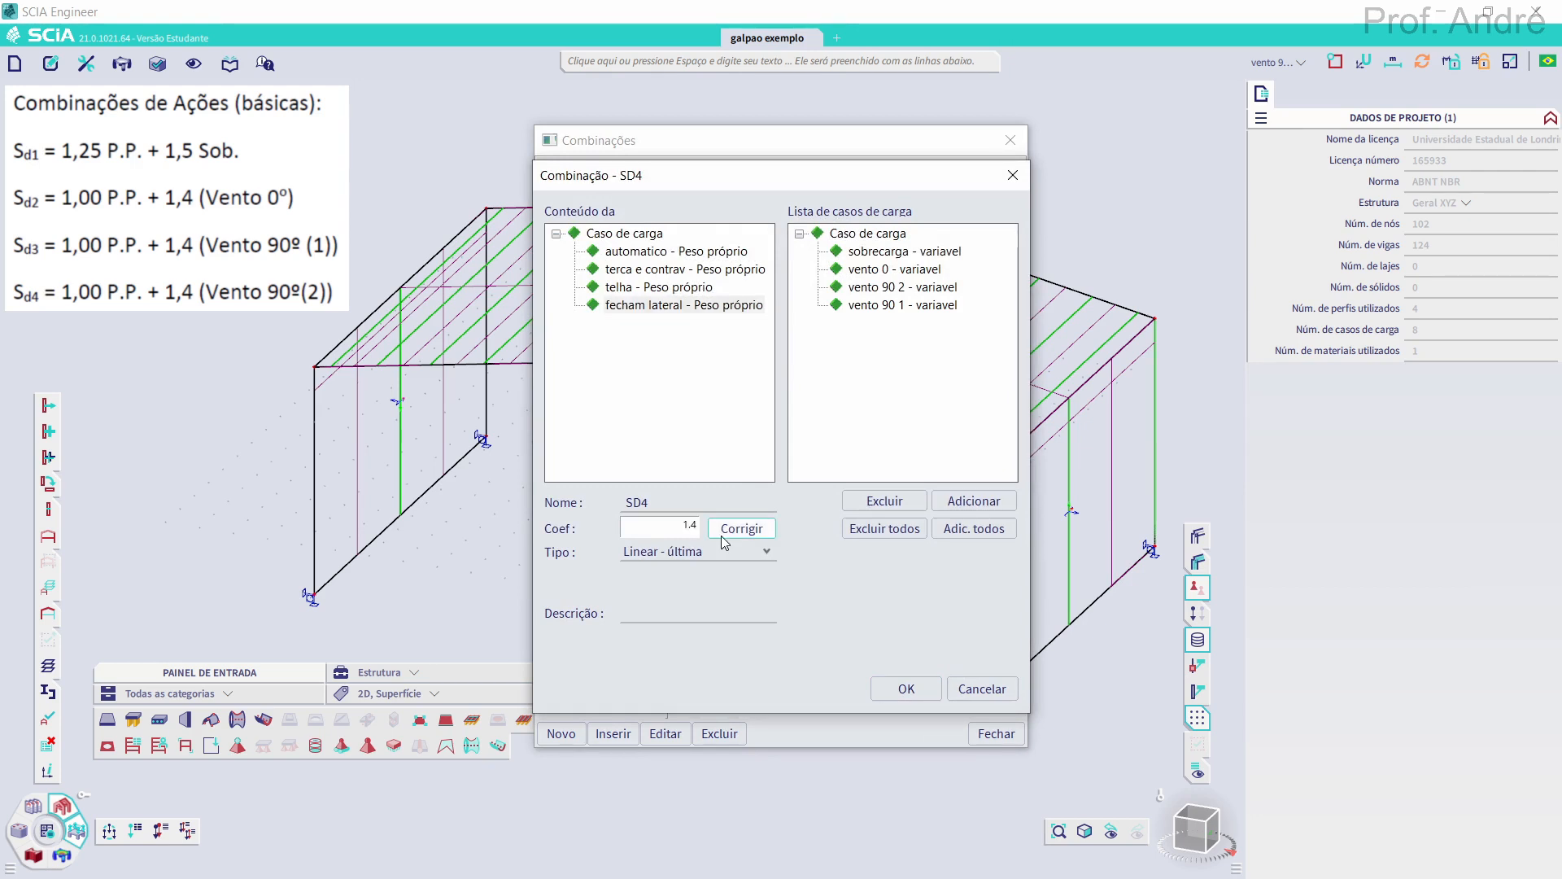
{"action": "double_click", "coordinate": [901, 287]}
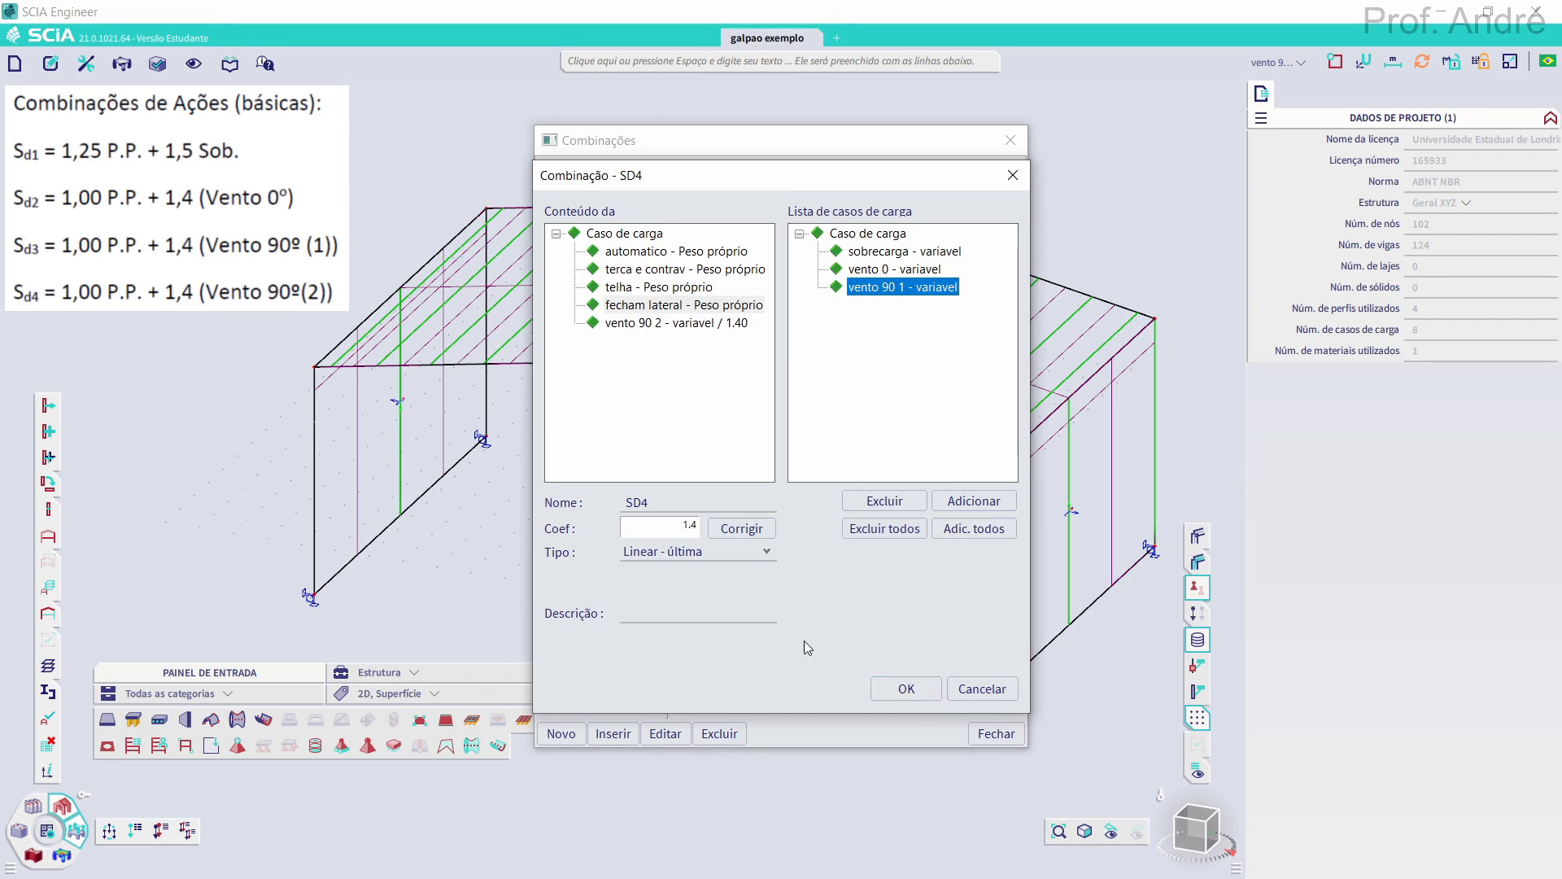
{"action": "left_click", "coordinate": [907, 689]}
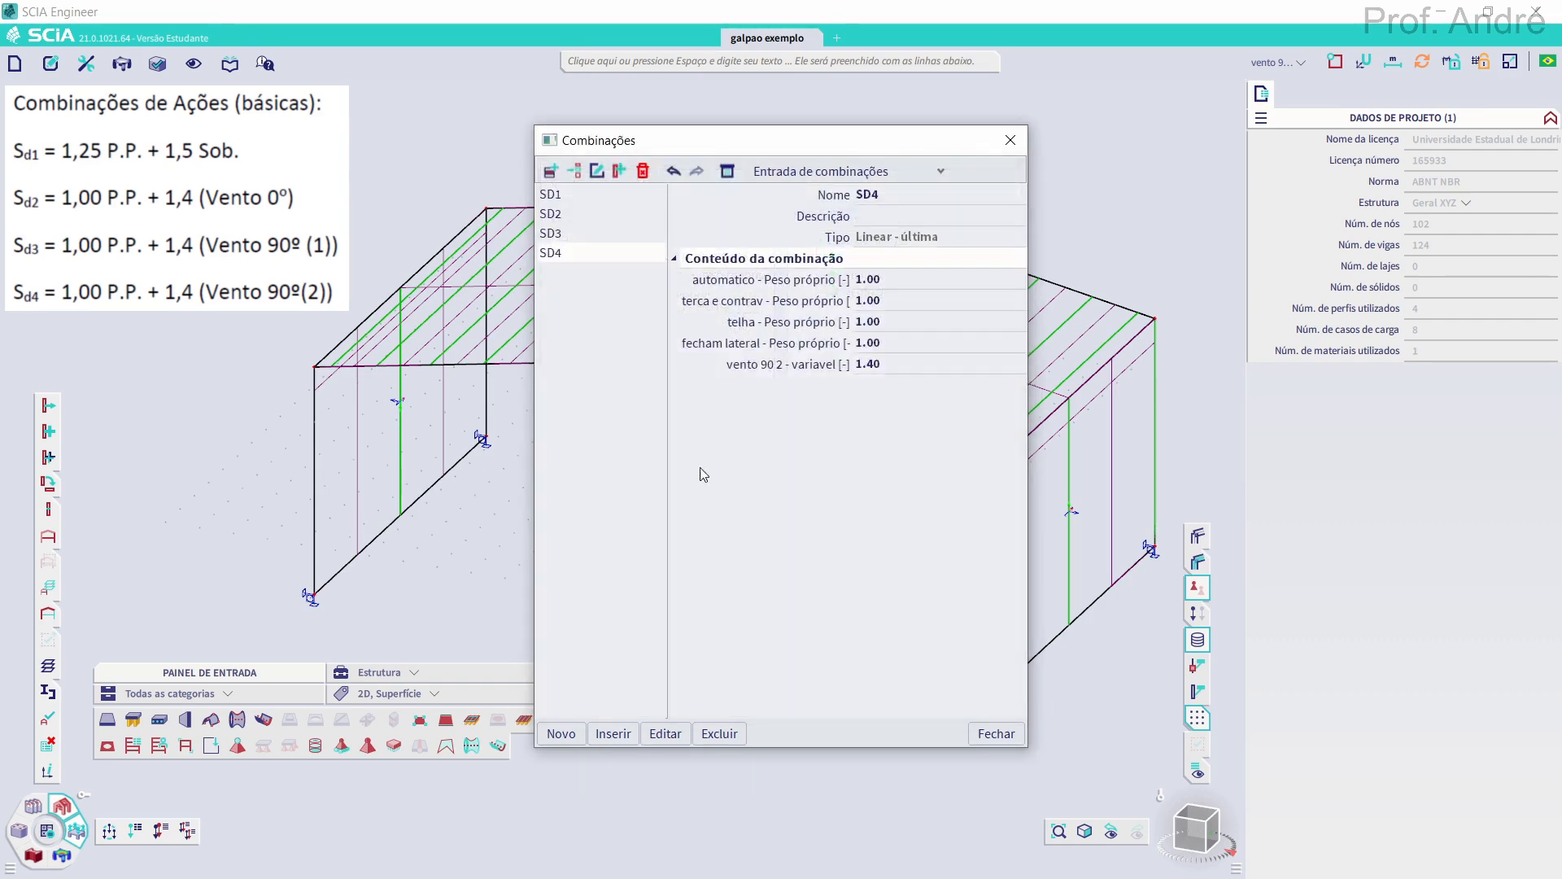
Review the contents of combinations SD3, SD2 and SD1, and check which combinations the Todos ELU result class includes
{"action": "left_click", "coordinate": [559, 233]}
{"action": "left_click", "coordinate": [558, 213]}
{"action": "left_click", "coordinate": [556, 195]}
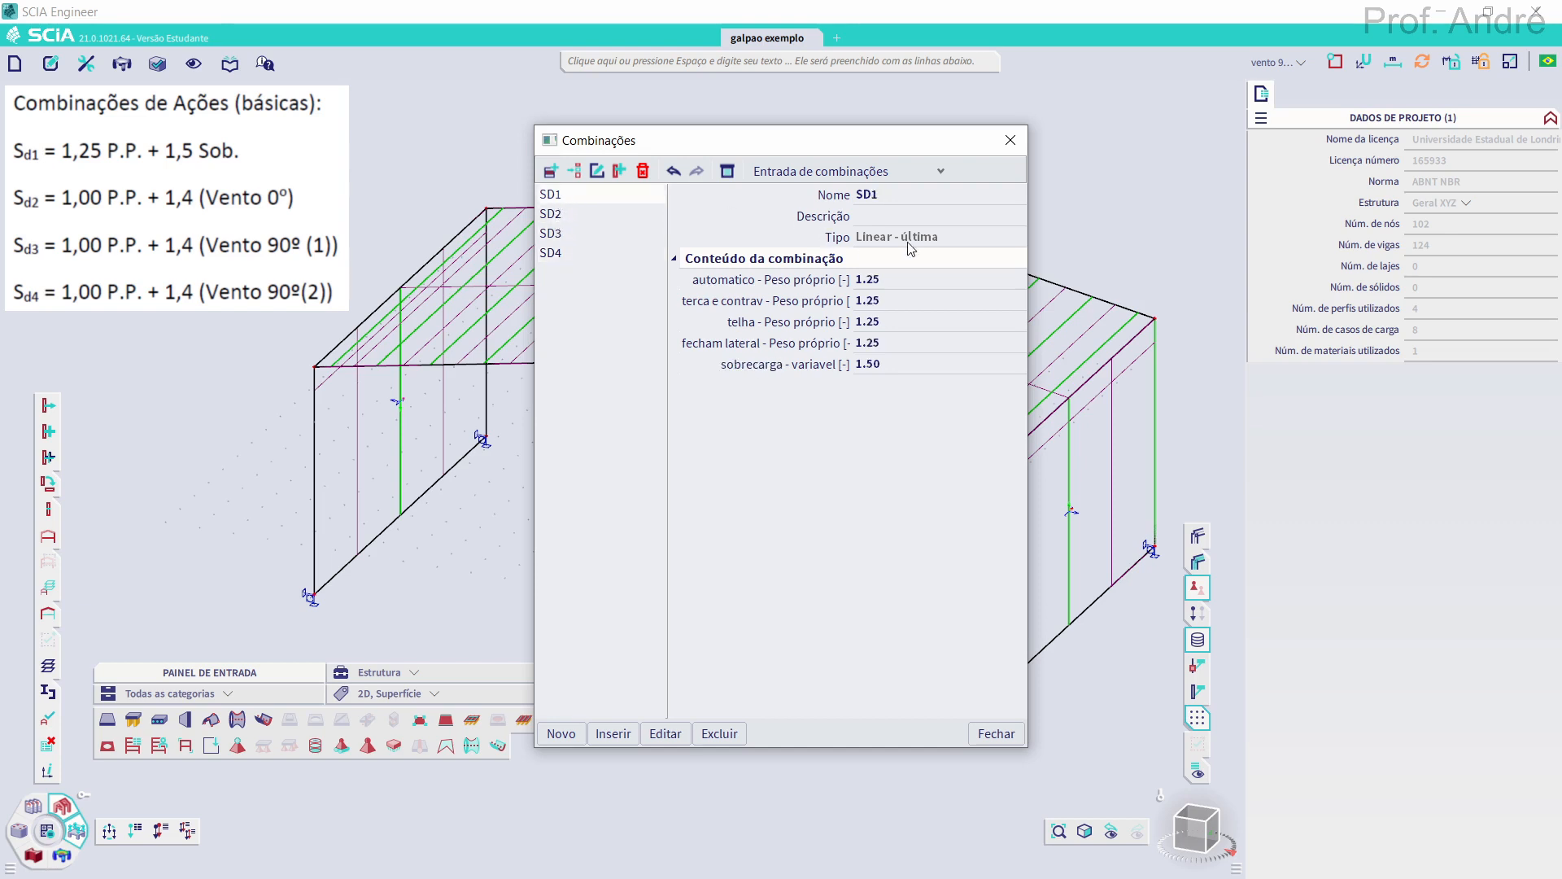
{"action": "left_click", "coordinate": [996, 733]}
{"action": "left_click", "coordinate": [188, 830]}
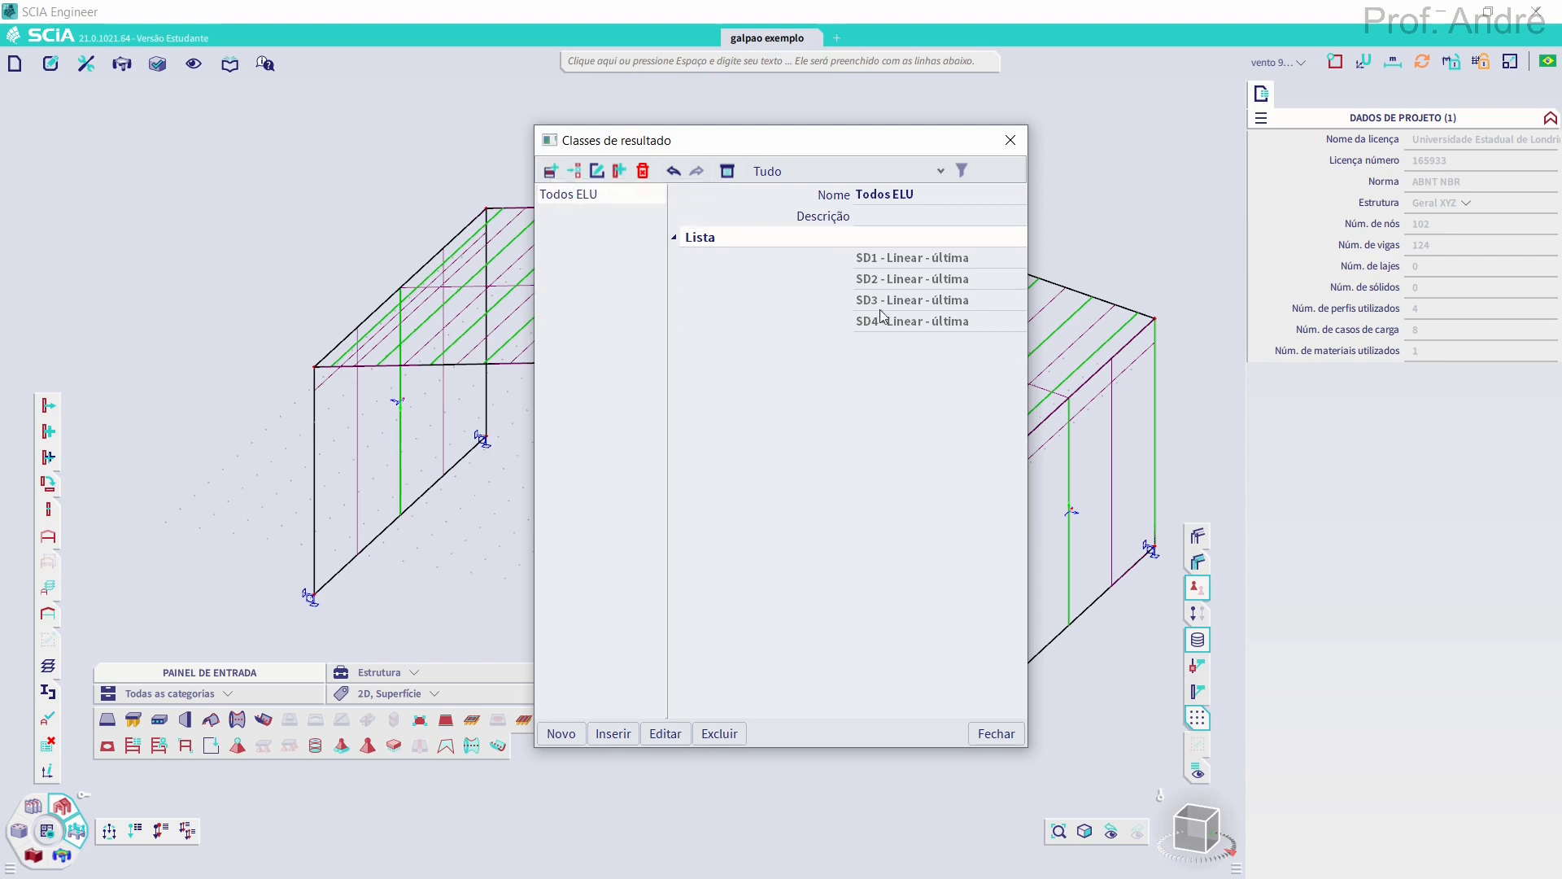
{"action": "left_click", "coordinate": [994, 735]}
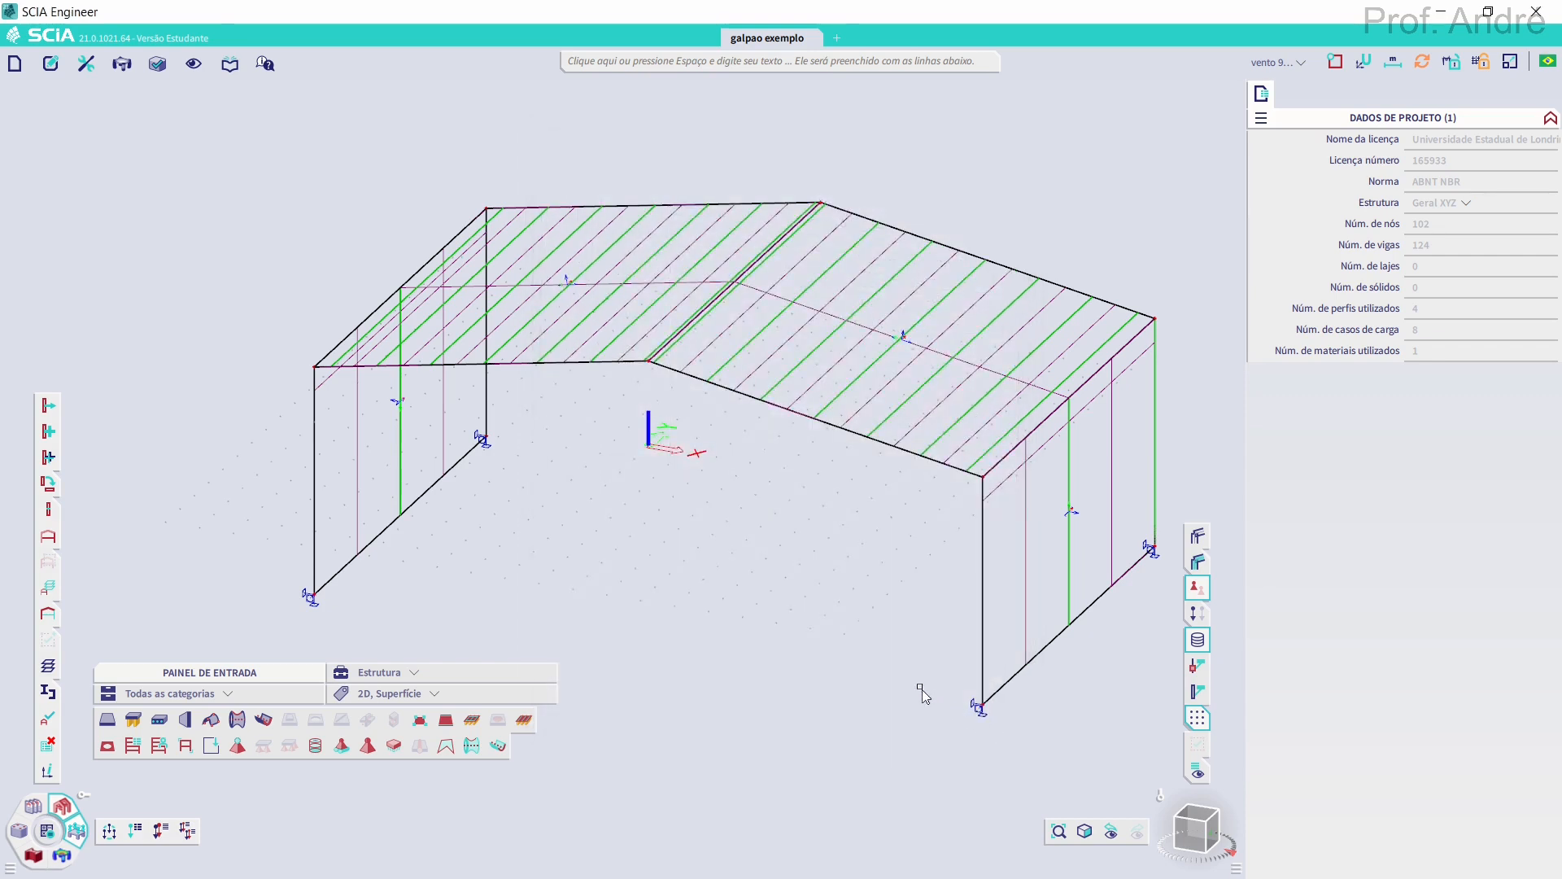
Save the project
{"action": "left_click", "coordinate": [13, 64]}
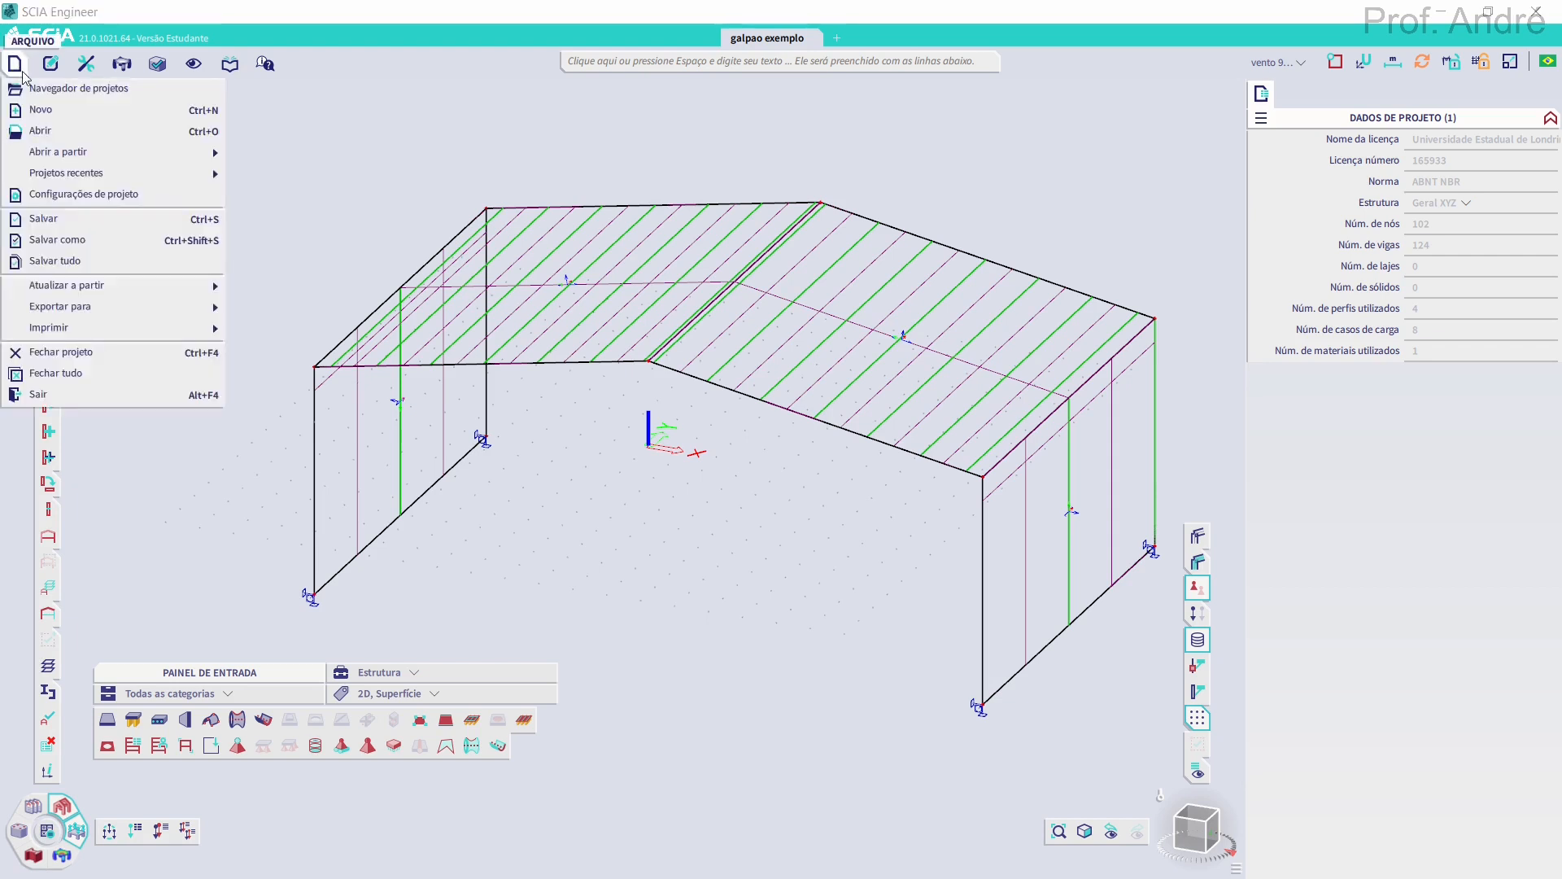
{"action": "left_click", "coordinate": [45, 220]}
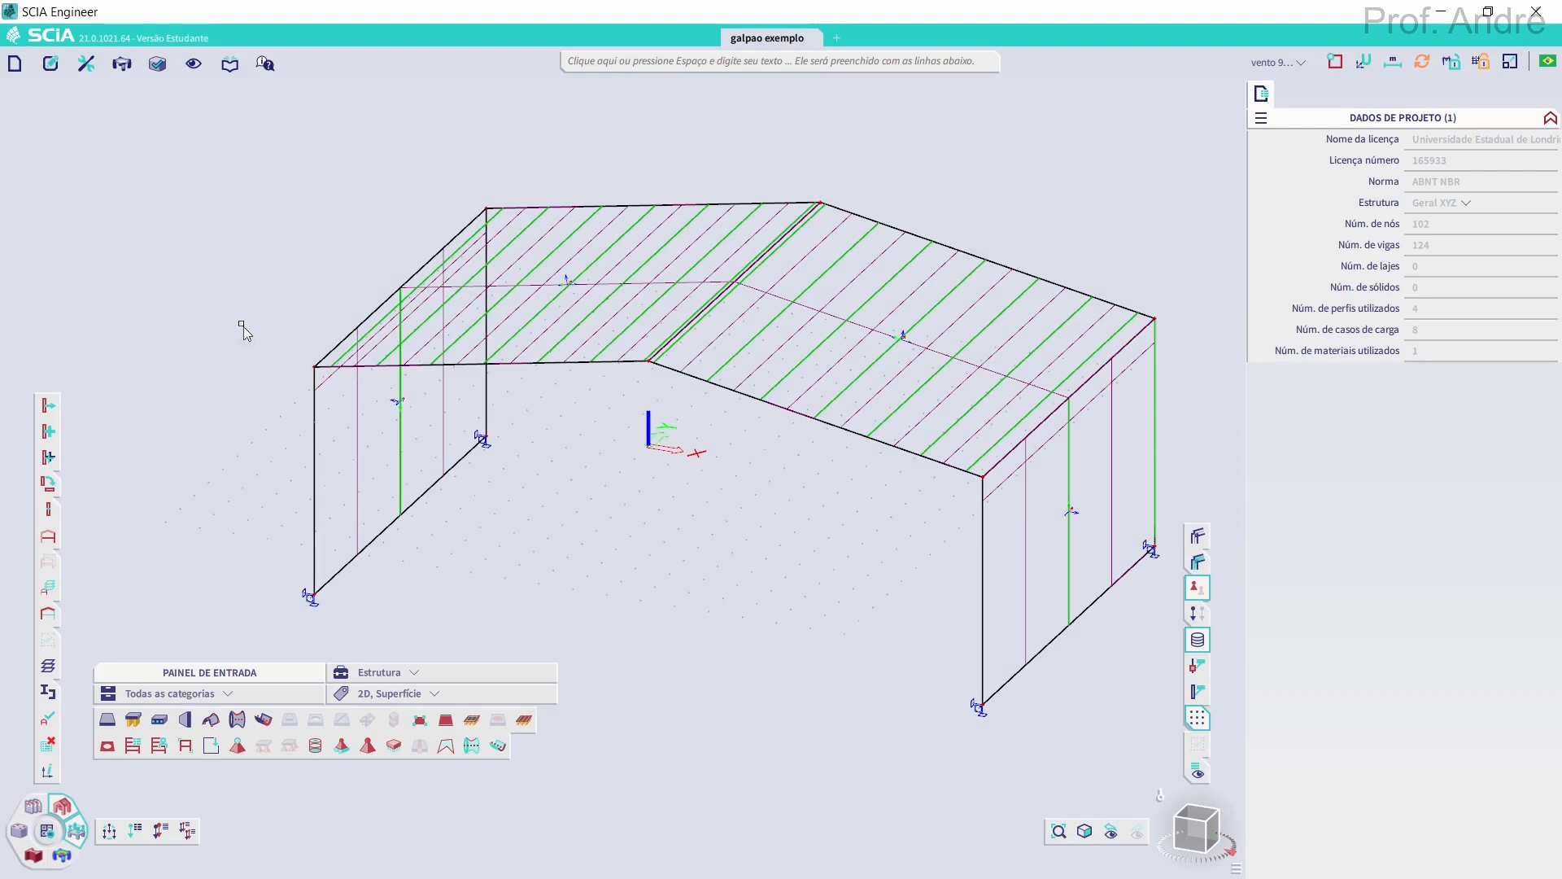
Make terca e contrav - Peso próprio the active load case
{"action": "left_click", "coordinate": [1281, 65]}
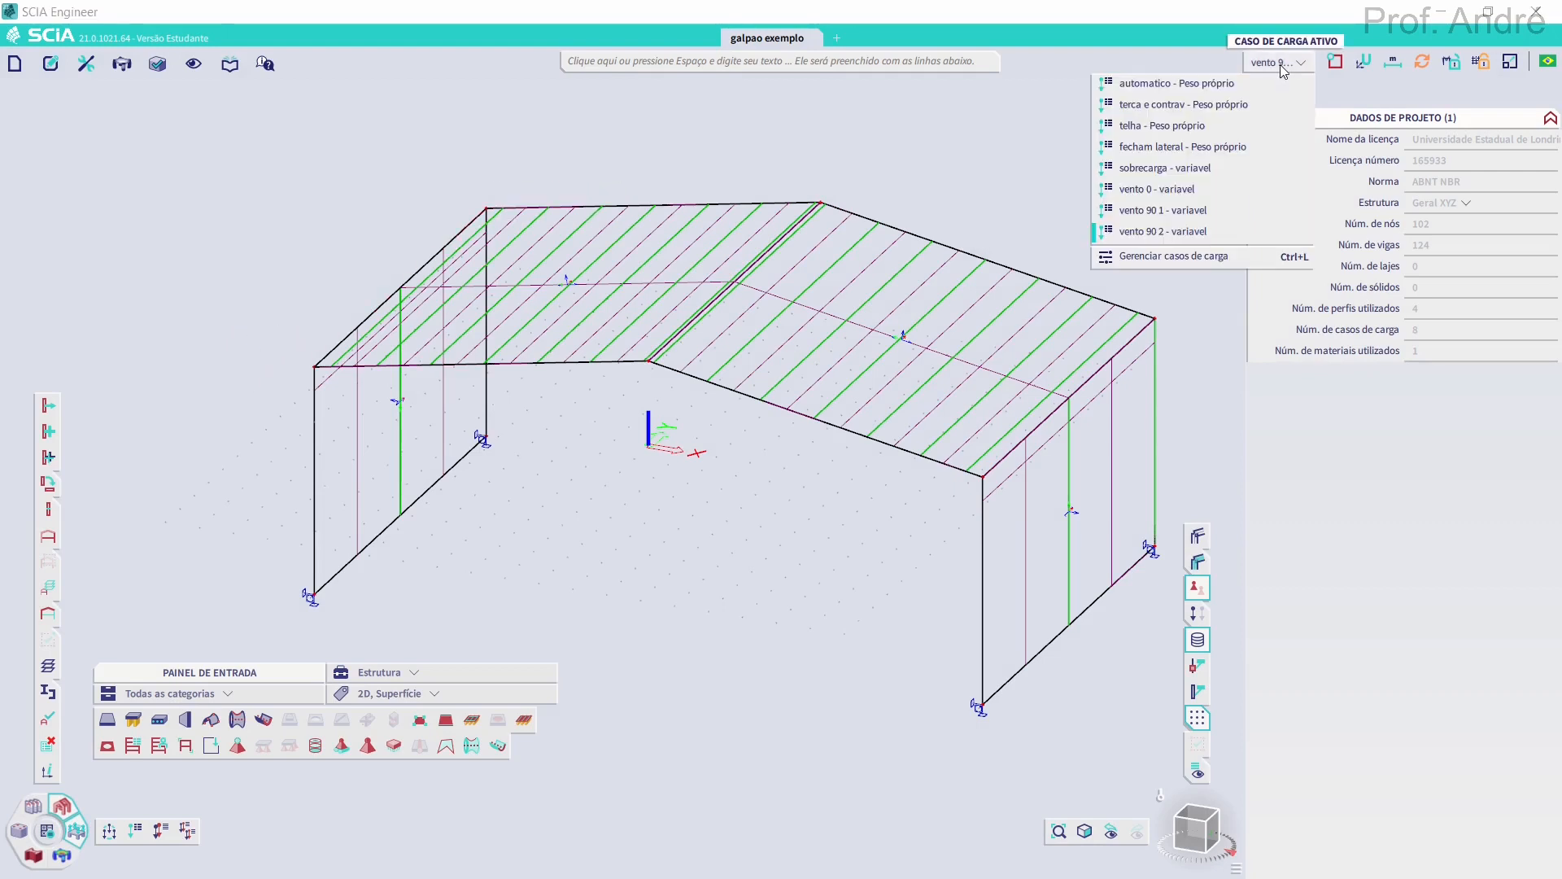
{"action": "left_click", "coordinate": [1209, 83]}
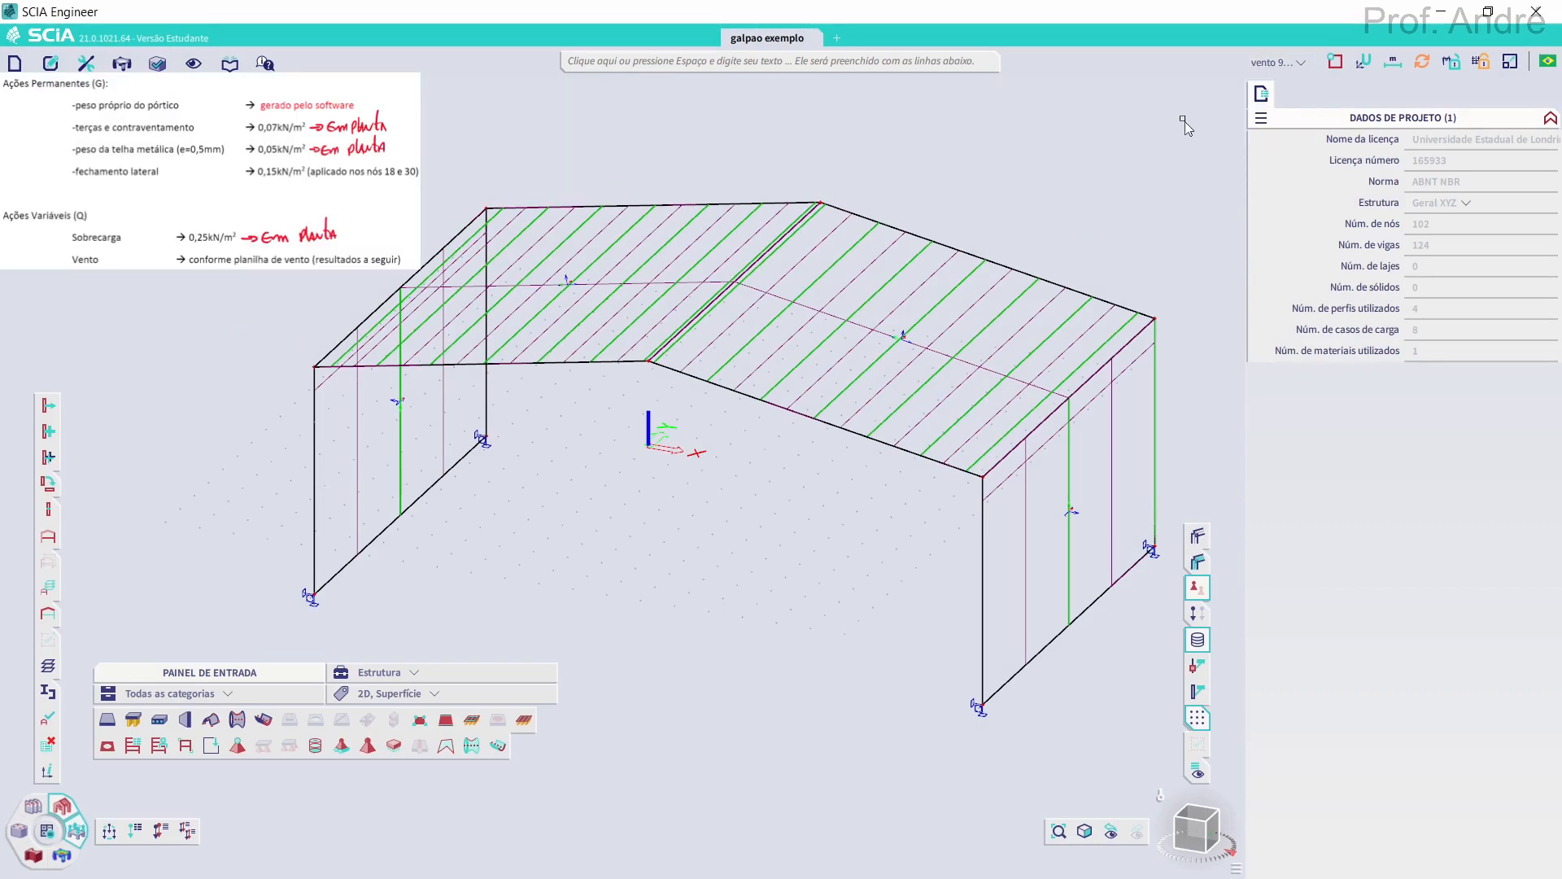
{"action": "left_click", "coordinate": [1279, 62]}
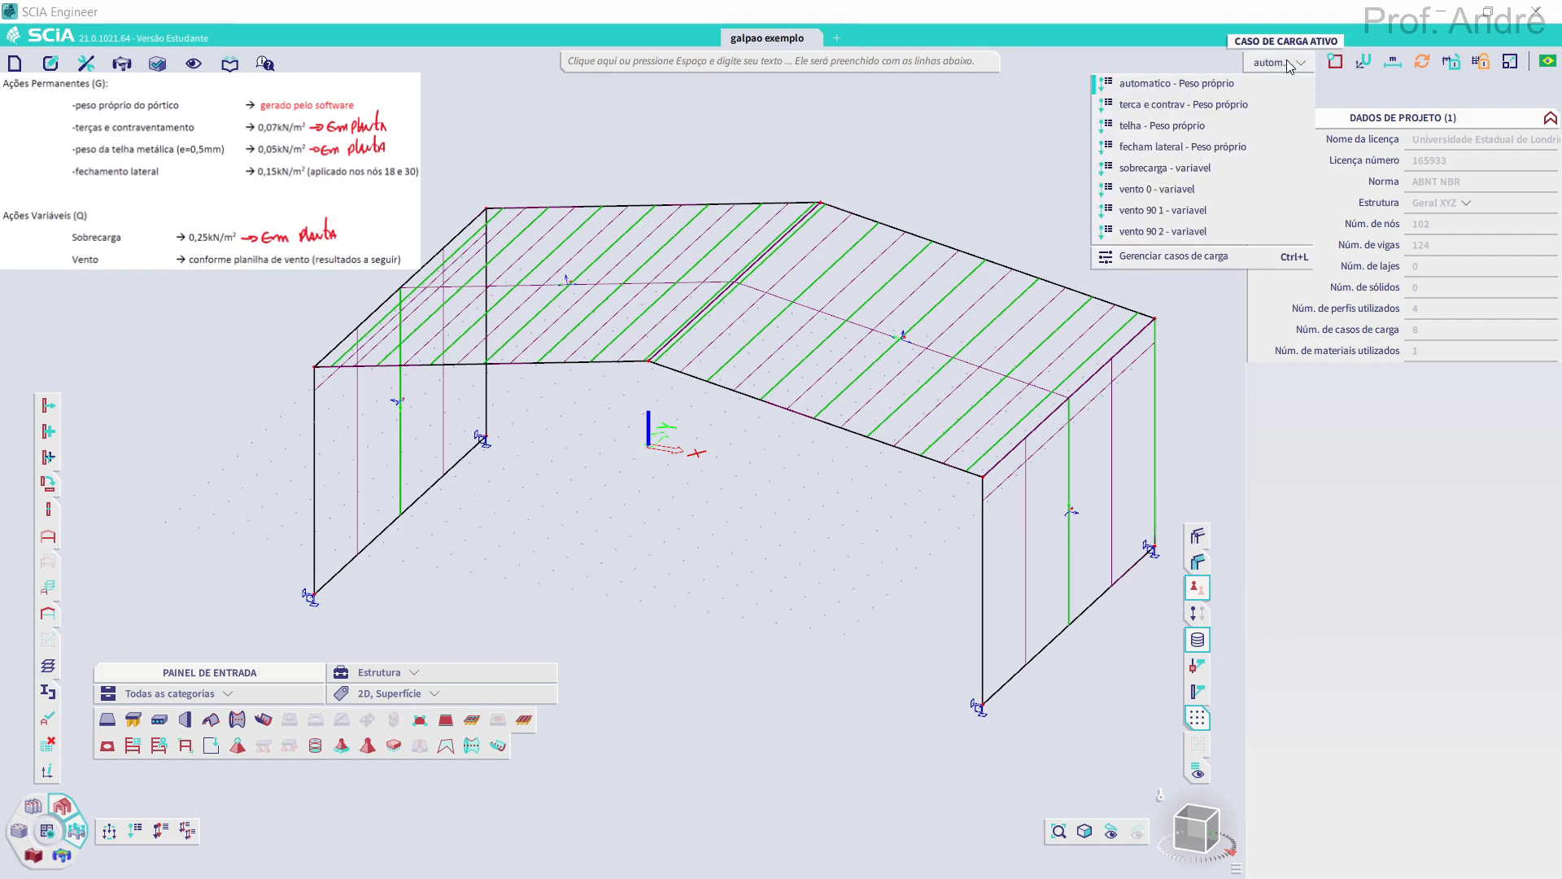
{"action": "left_click", "coordinate": [1209, 106]}
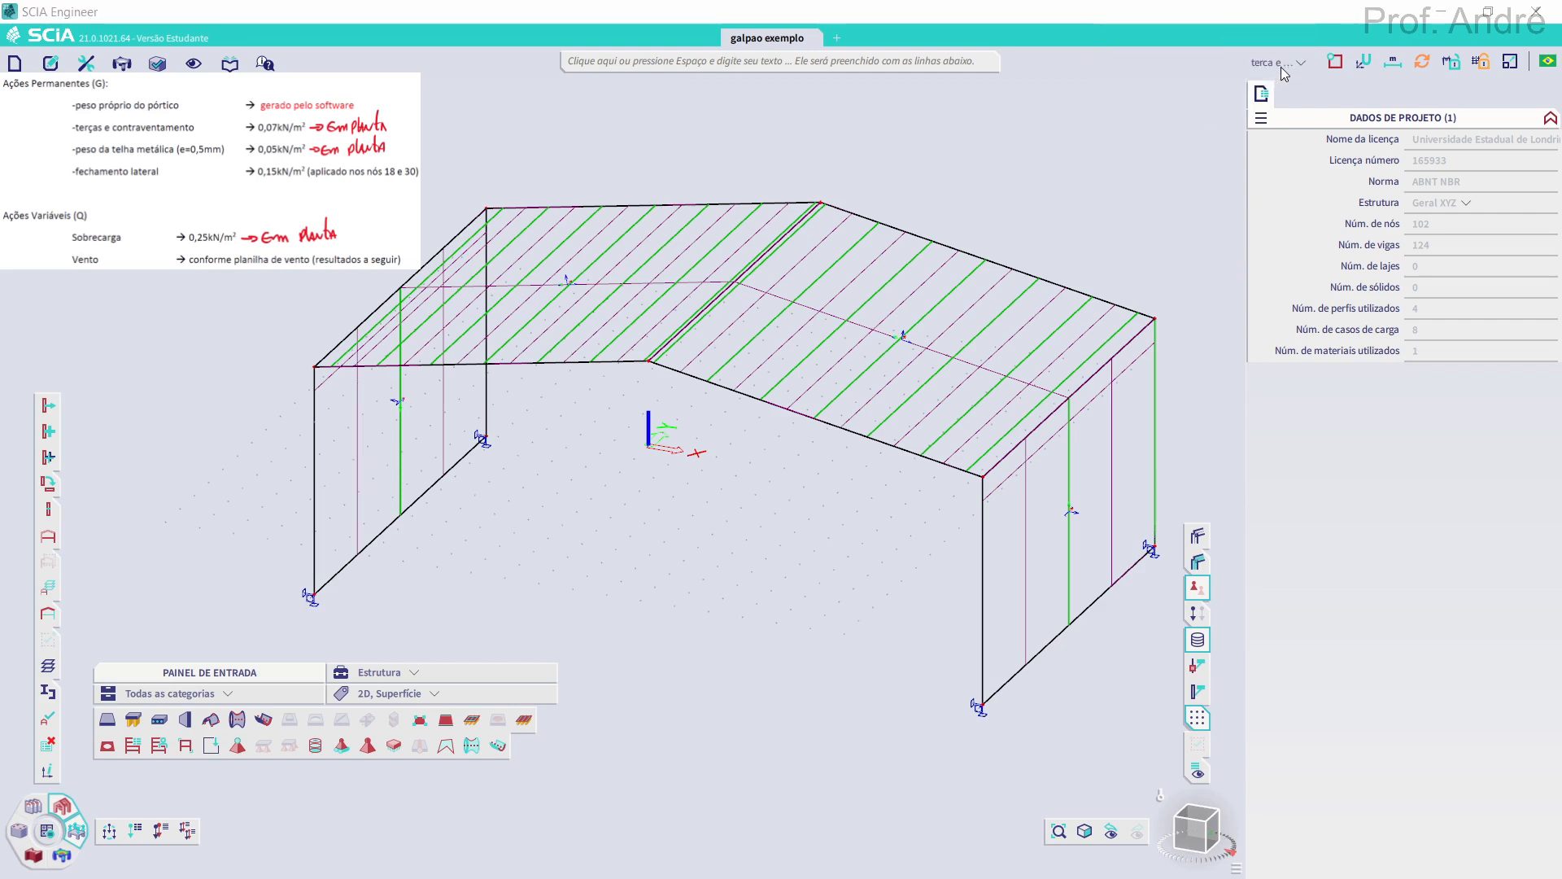
{"action": "left_click", "coordinate": [1279, 62]}
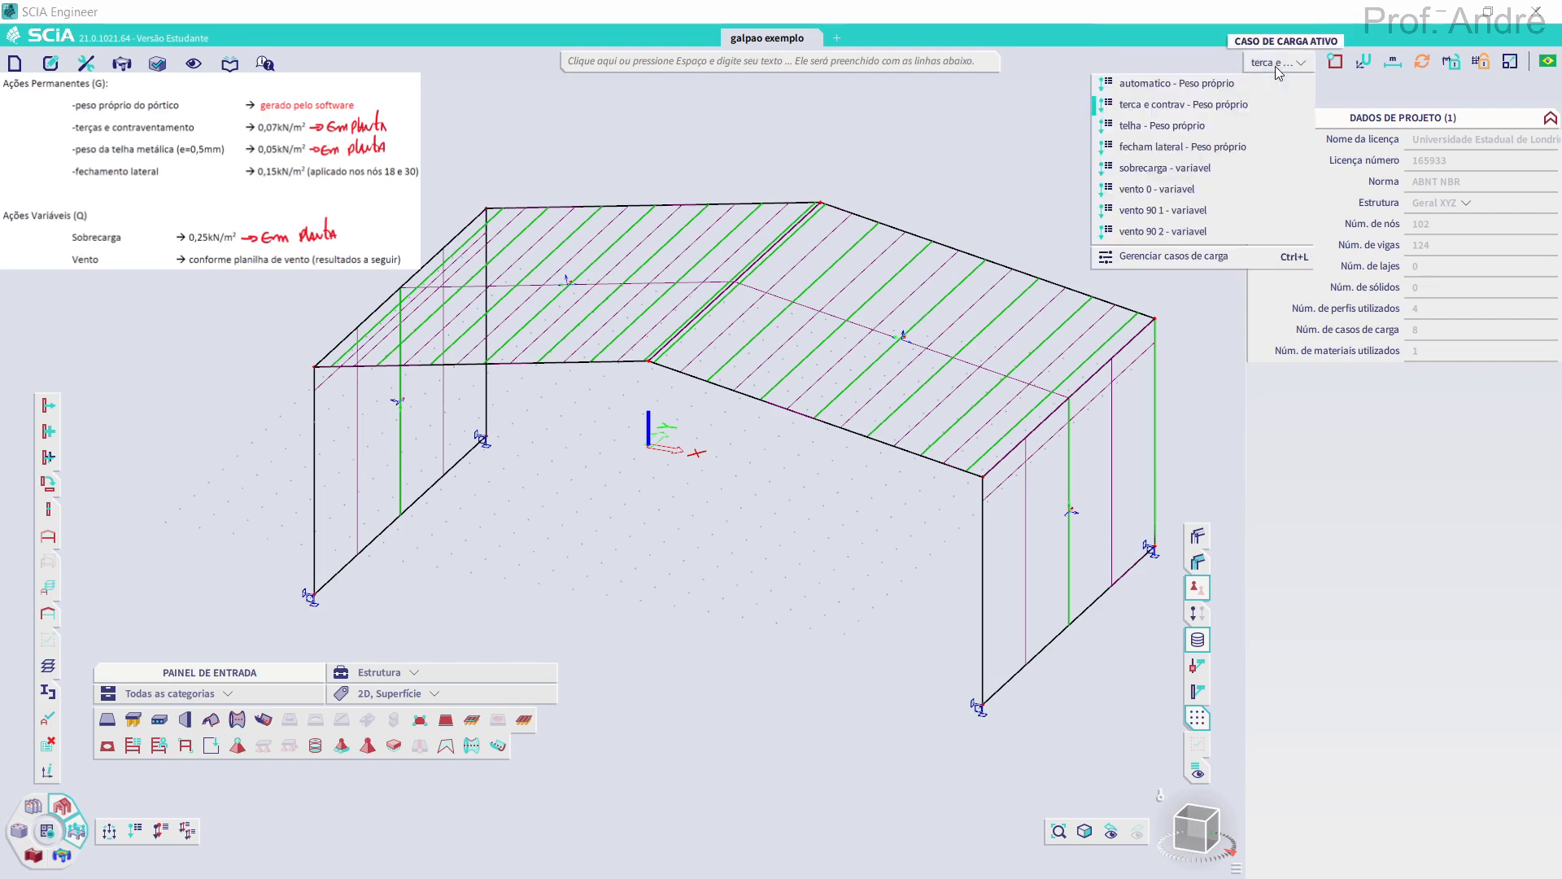
{"action": "left_click", "coordinate": [847, 322]}
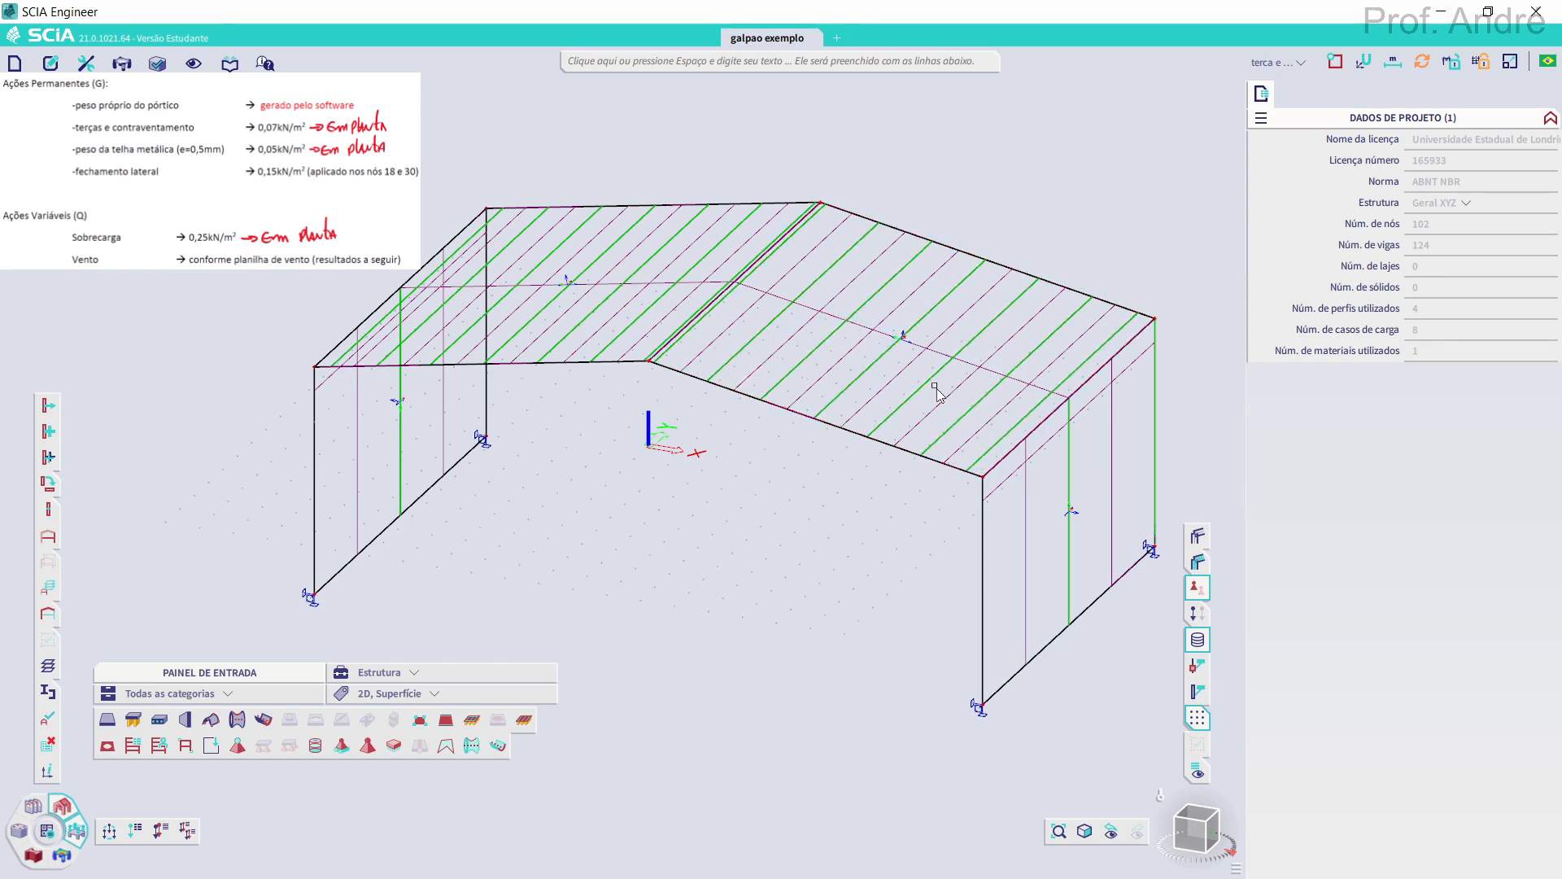
Apply a surface force of -0.07 kN/m² in Z to both roof panels, using the GCS system and Projeção location
{"action": "left_click", "coordinate": [571, 285]}
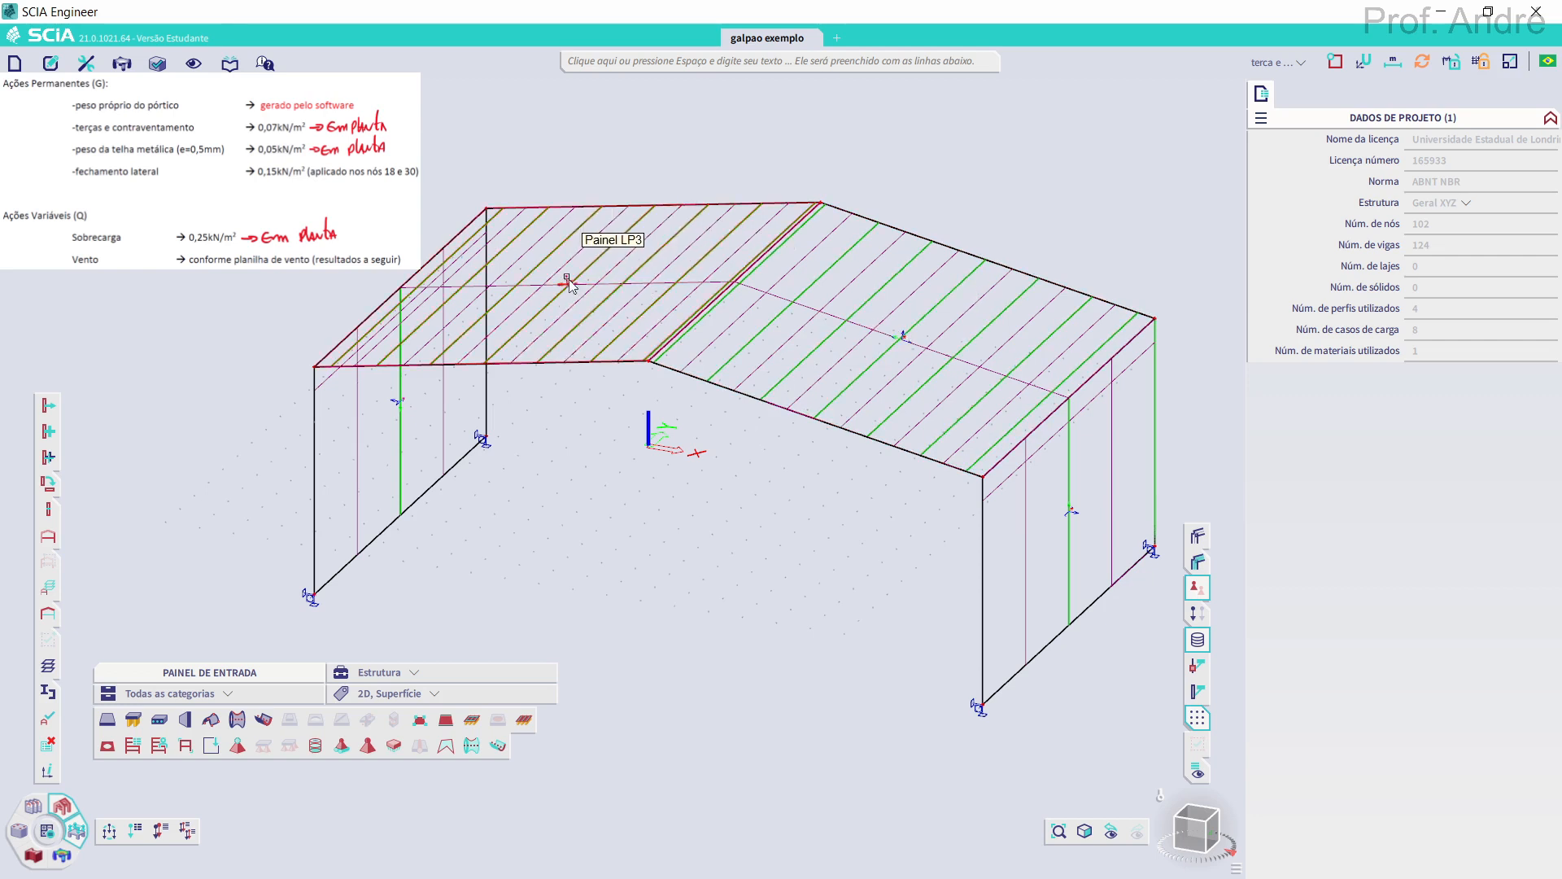
{"action": "left_click", "coordinate": [908, 336]}
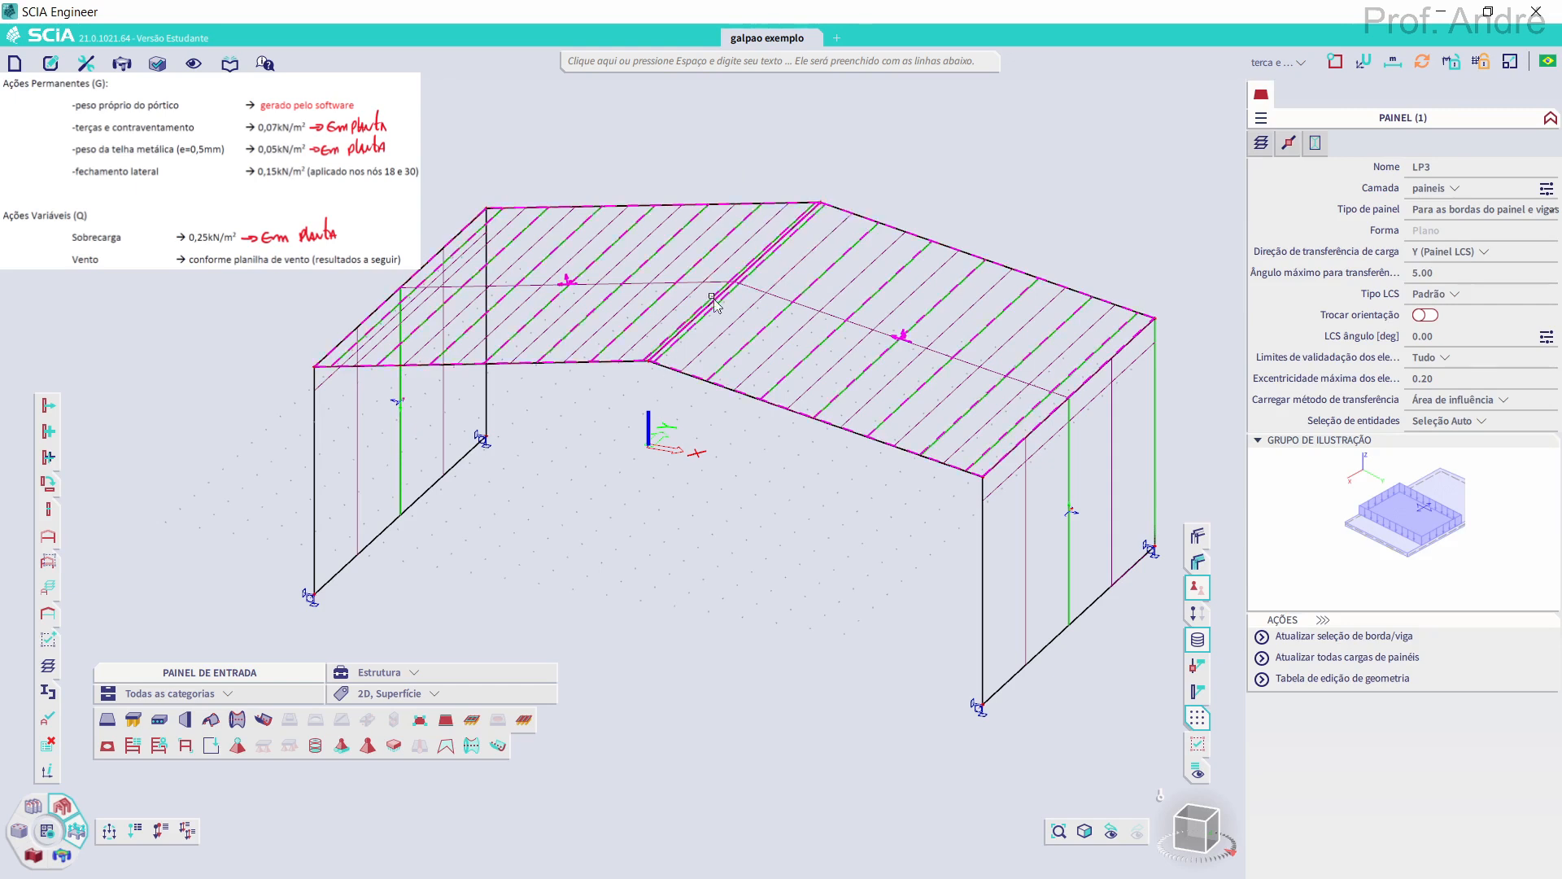
{"action": "left_click", "coordinate": [407, 673]}
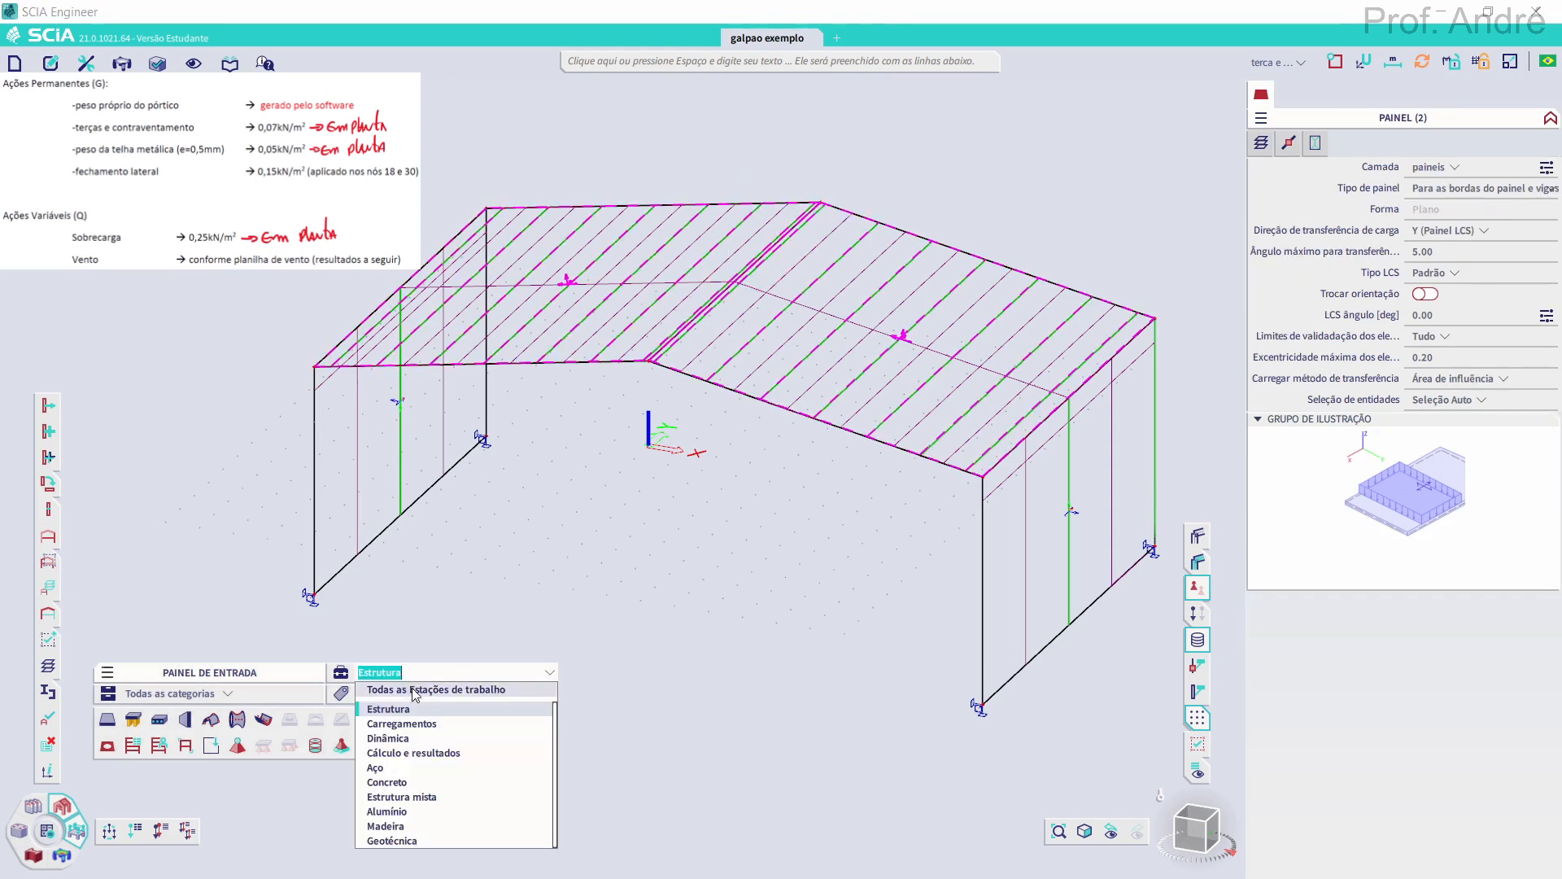
{"action": "left_click", "coordinate": [431, 725]}
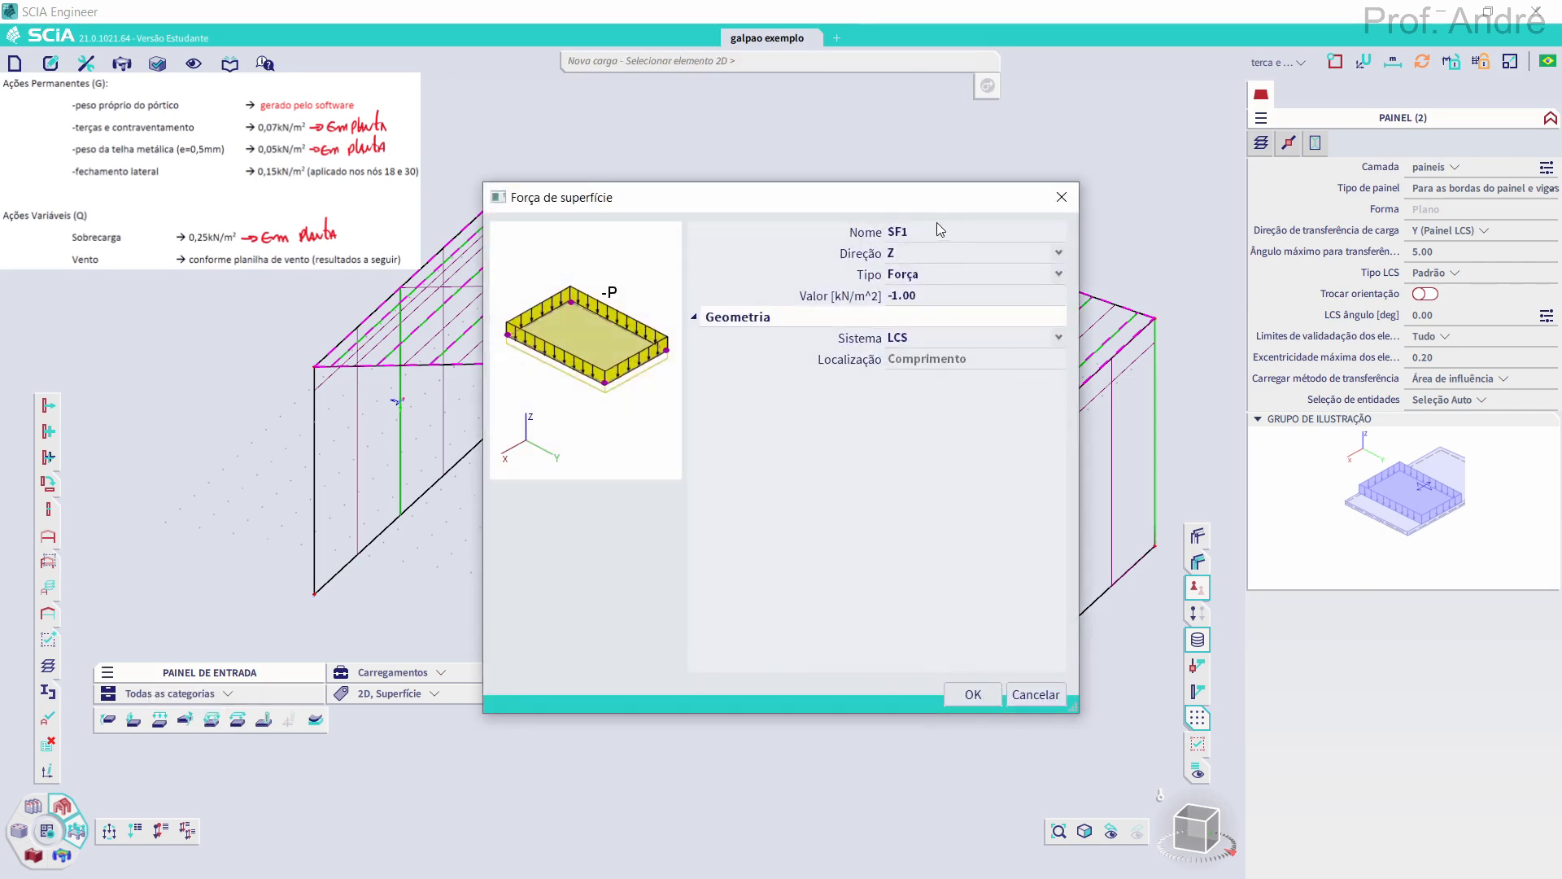
{"action": "left_click", "coordinate": [917, 296]}
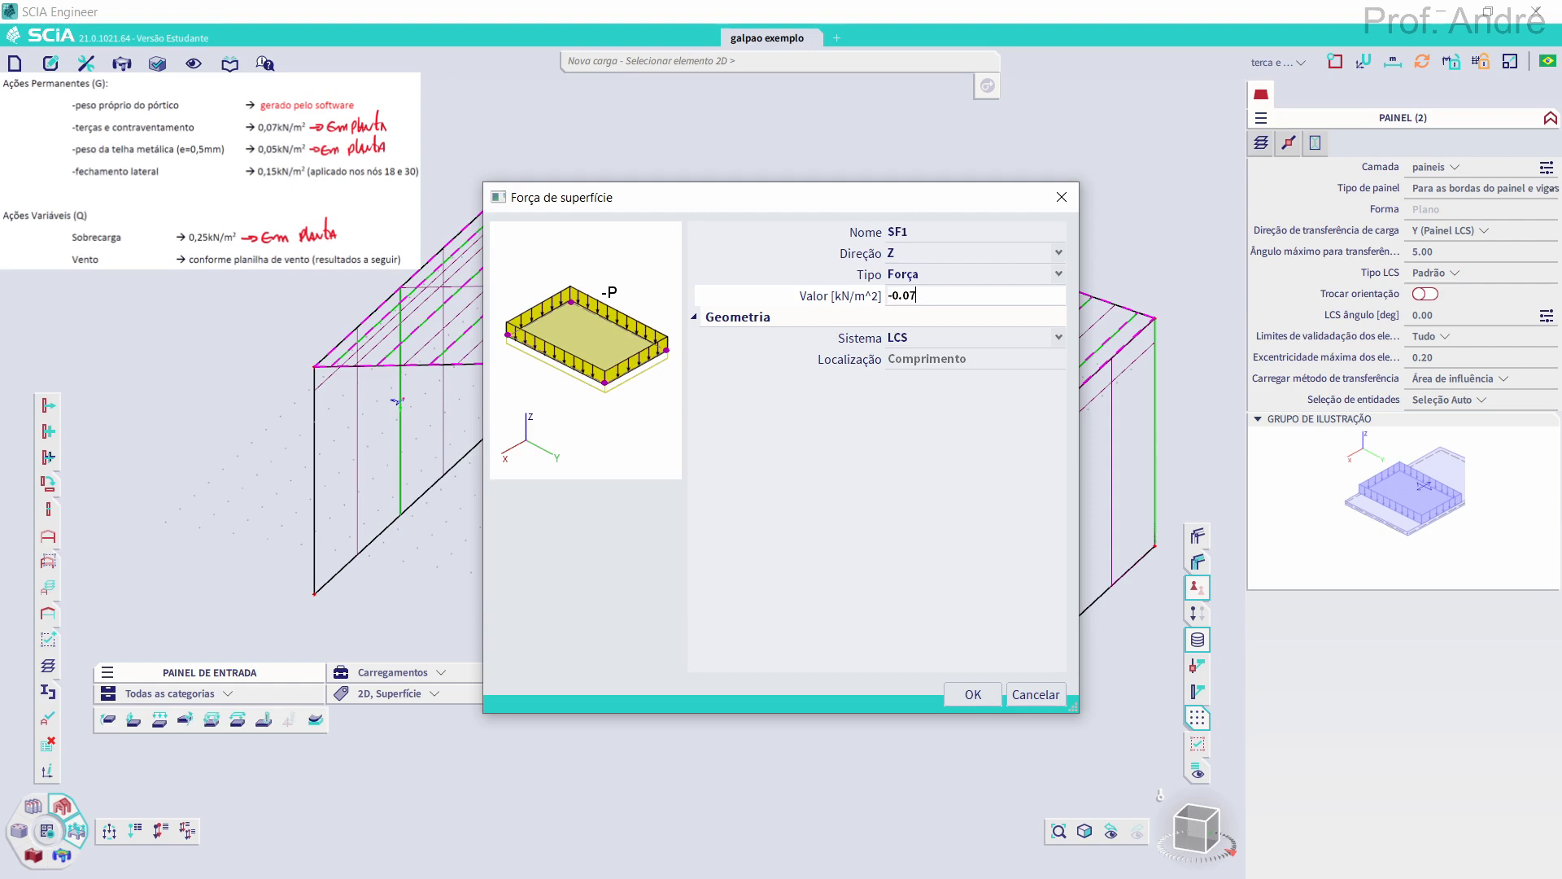
{"action": "left_click", "coordinate": [925, 342]}
{"action": "left_click", "coordinate": [910, 367]}
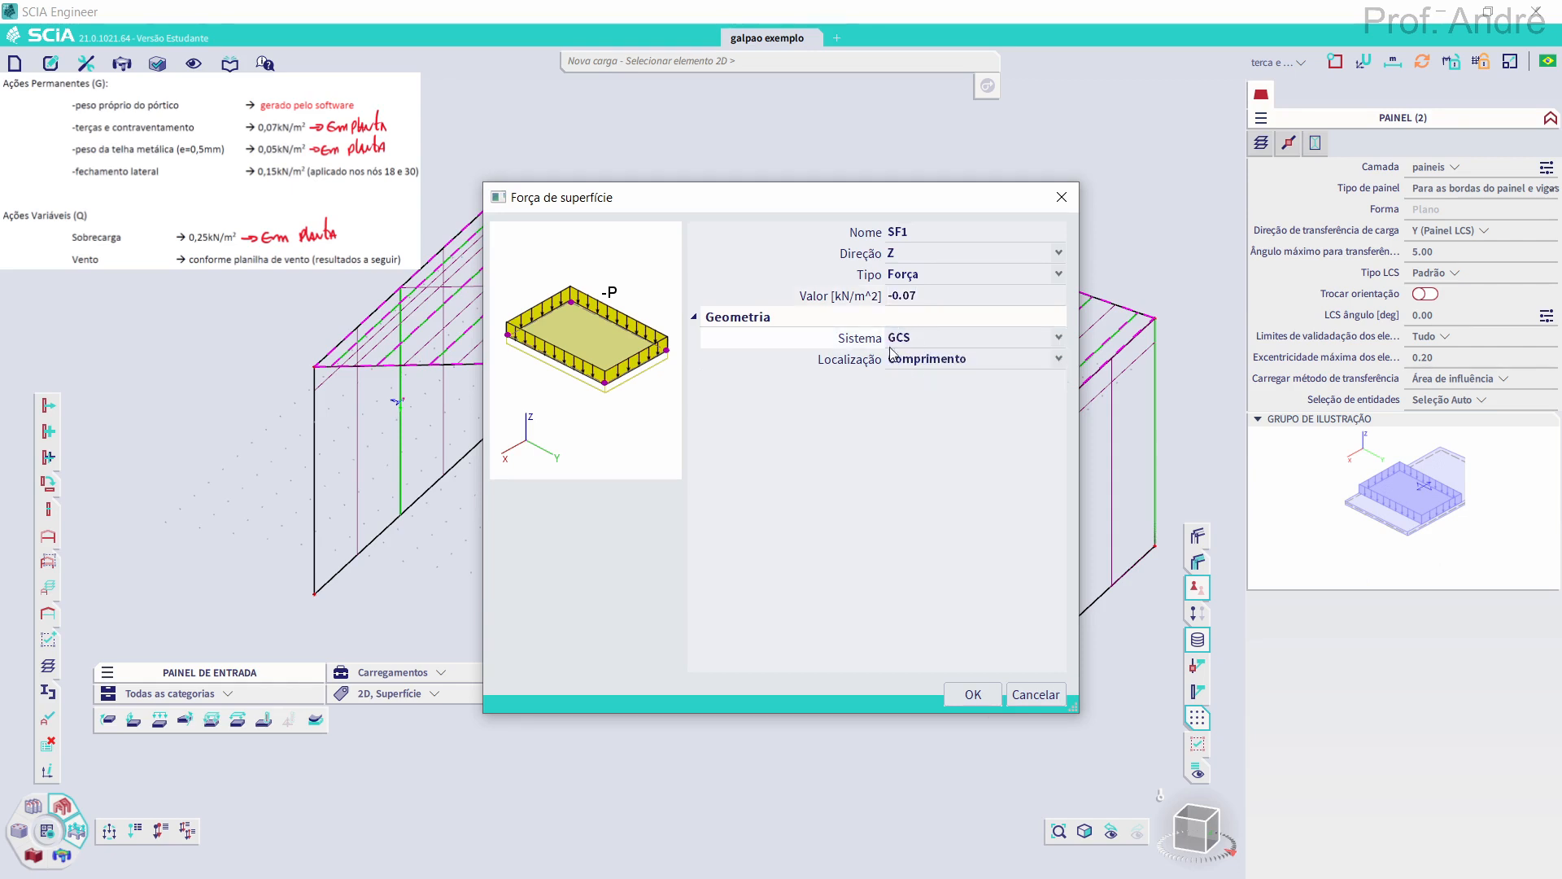
{"action": "left_click", "coordinate": [931, 367]}
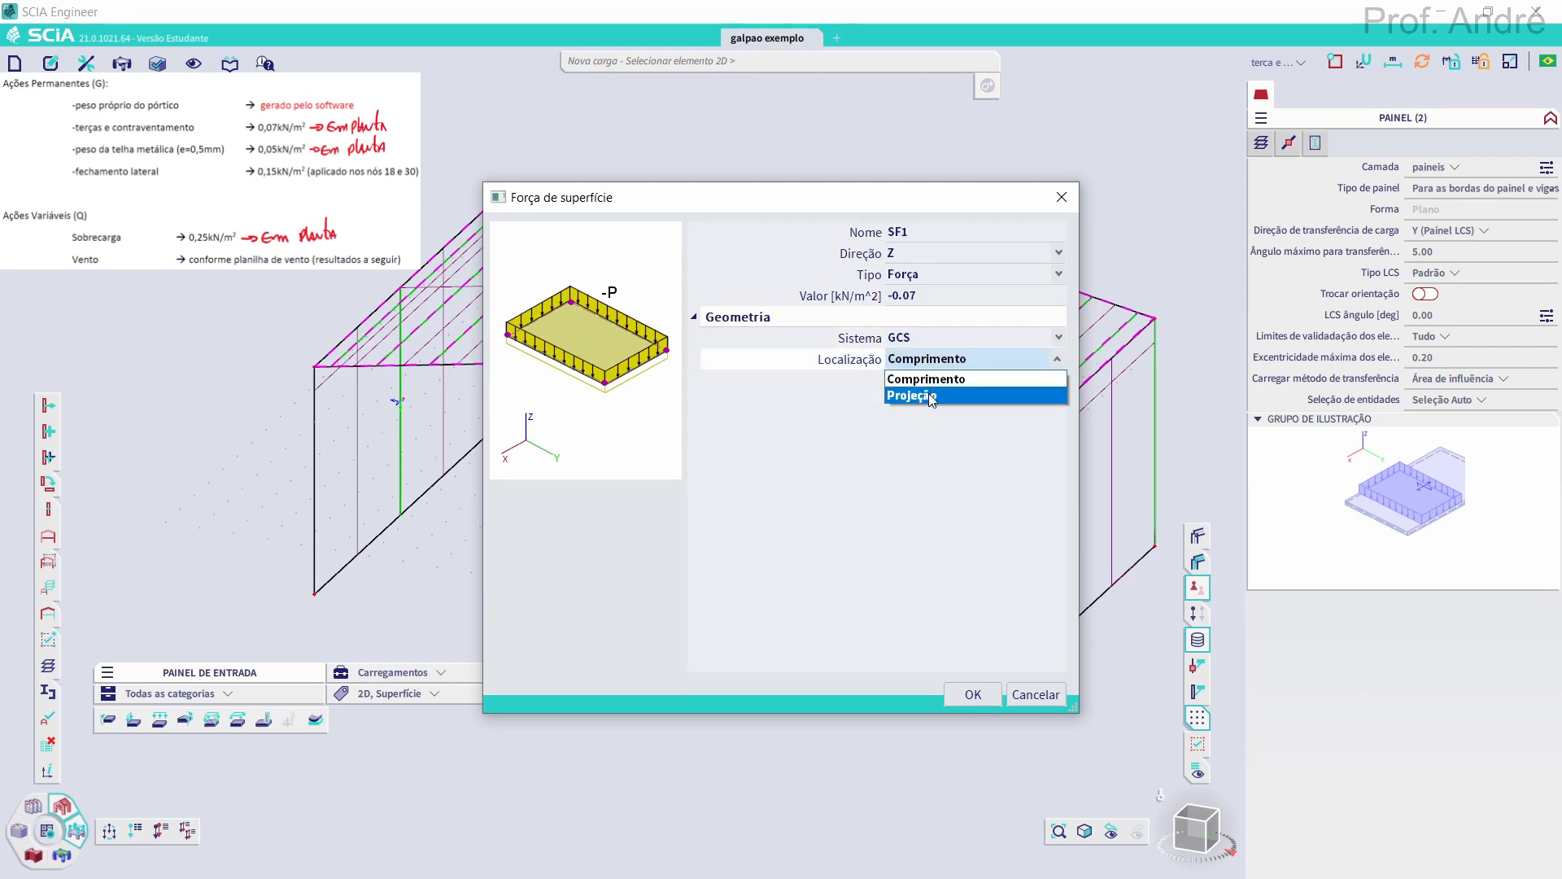
{"action": "left_click", "coordinate": [929, 396]}
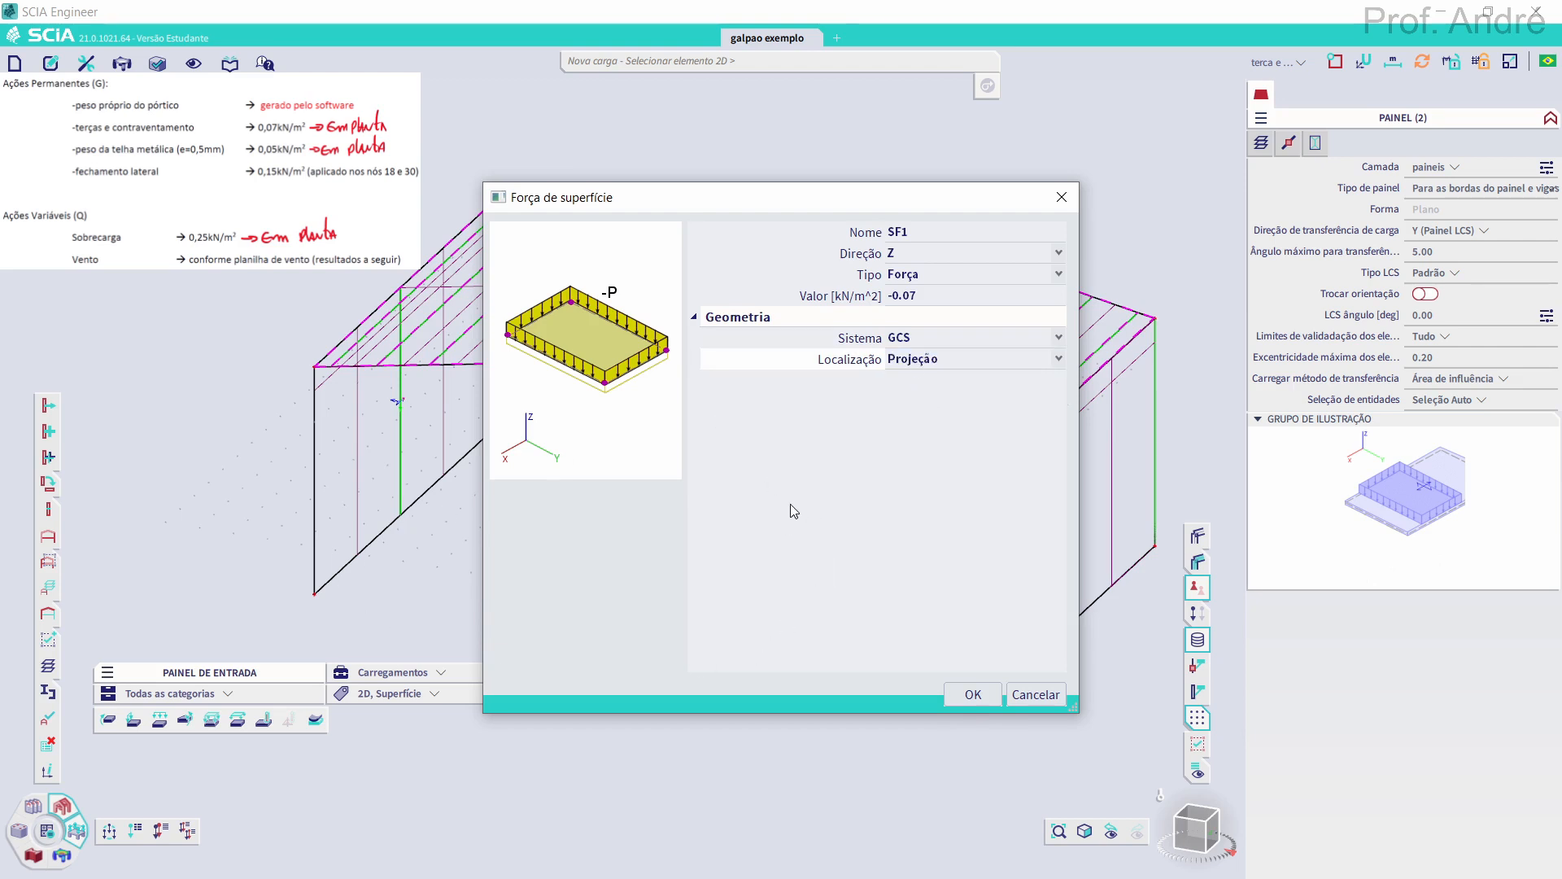
{"action": "left_click", "coordinate": [969, 693]}
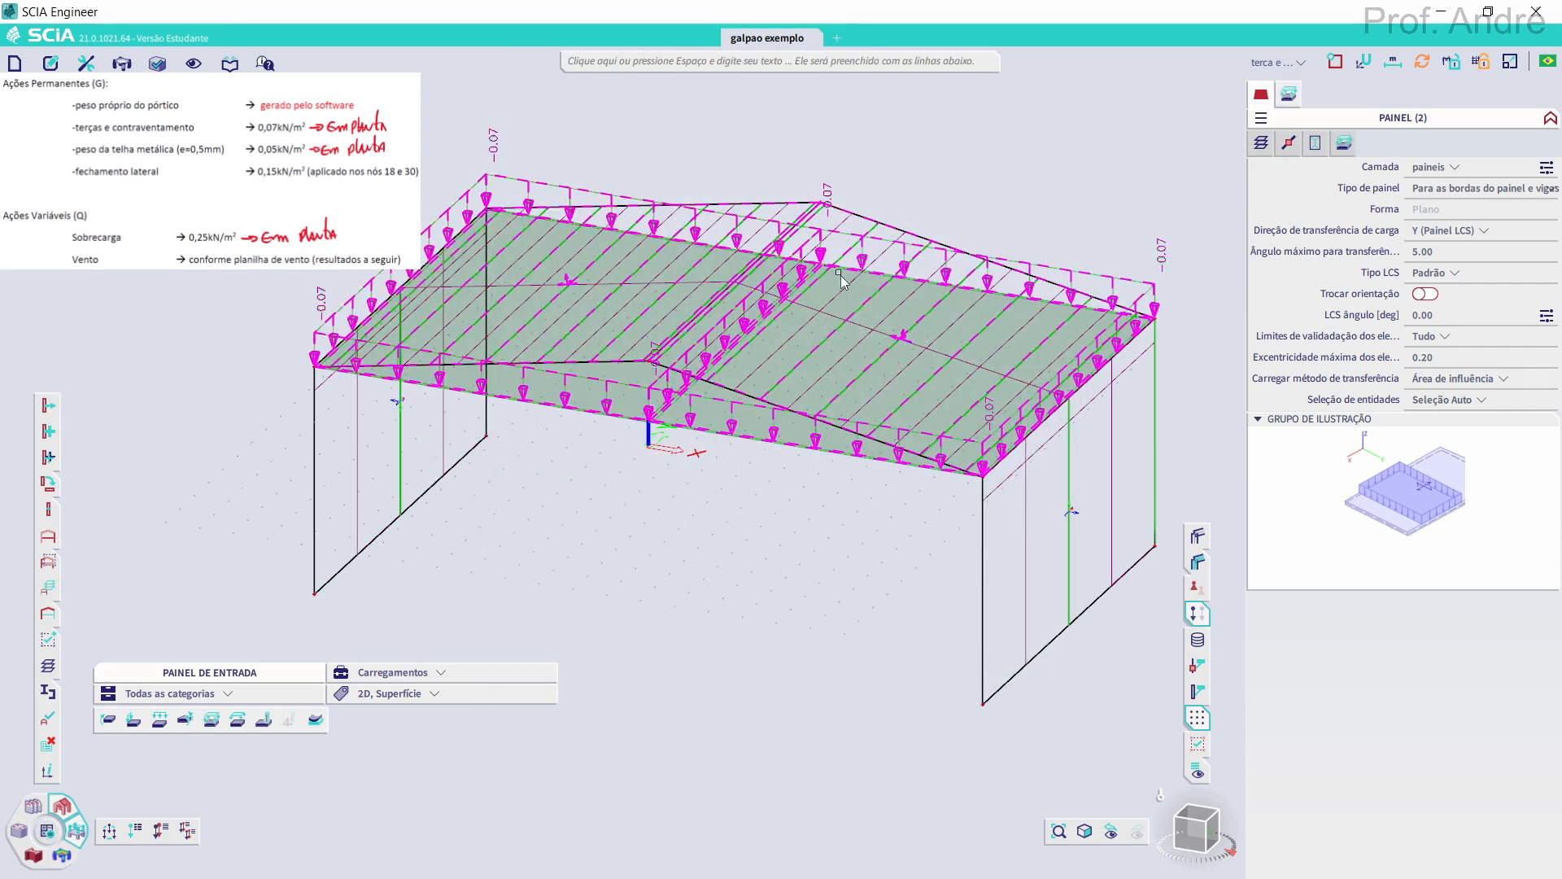
{"action": "key", "text": "Escape"}
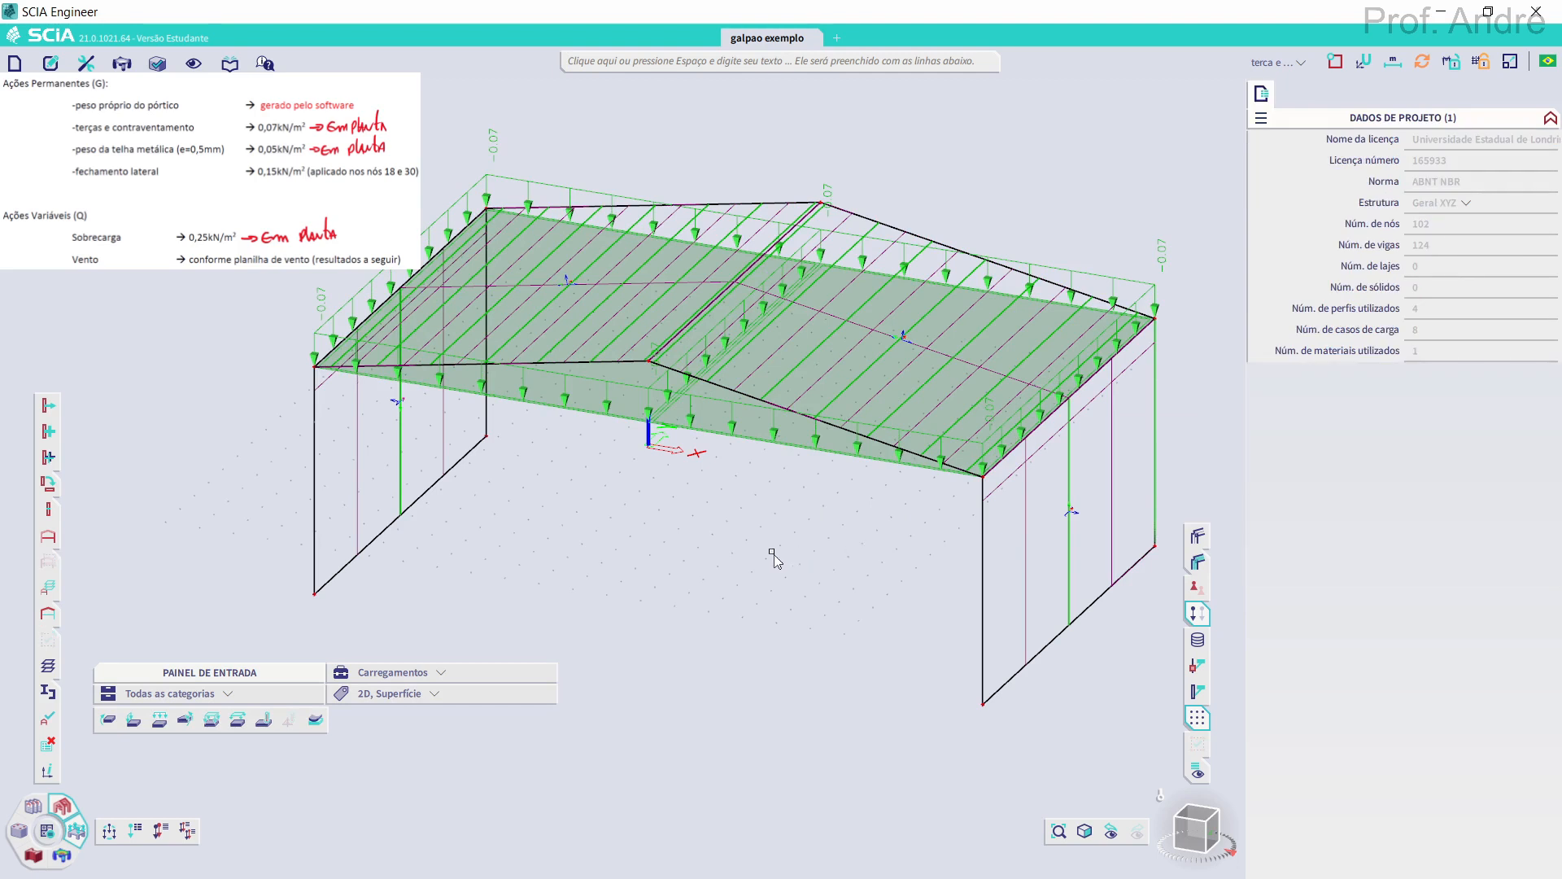
In the telha load case, apply a -0.05 kN/m² surface force in Z, GCS and Projeção, to both roof panels
{"action": "left_click", "coordinate": [1271, 69]}
{"action": "left_click", "coordinate": [1193, 126]}
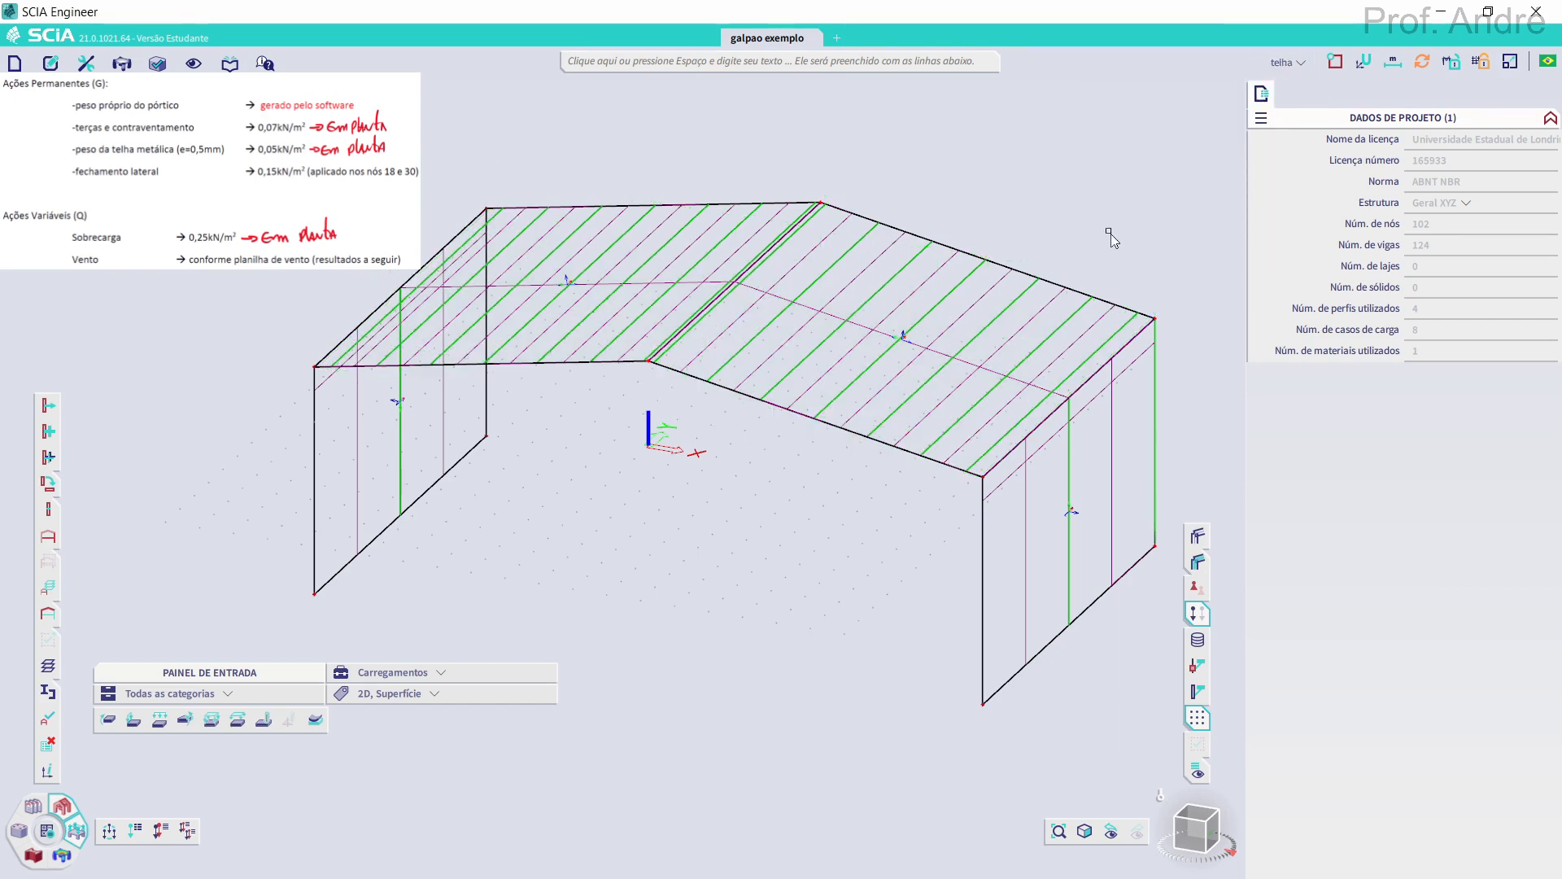
{"action": "left_click", "coordinate": [907, 343]}
{"action": "left_click", "coordinate": [567, 283]}
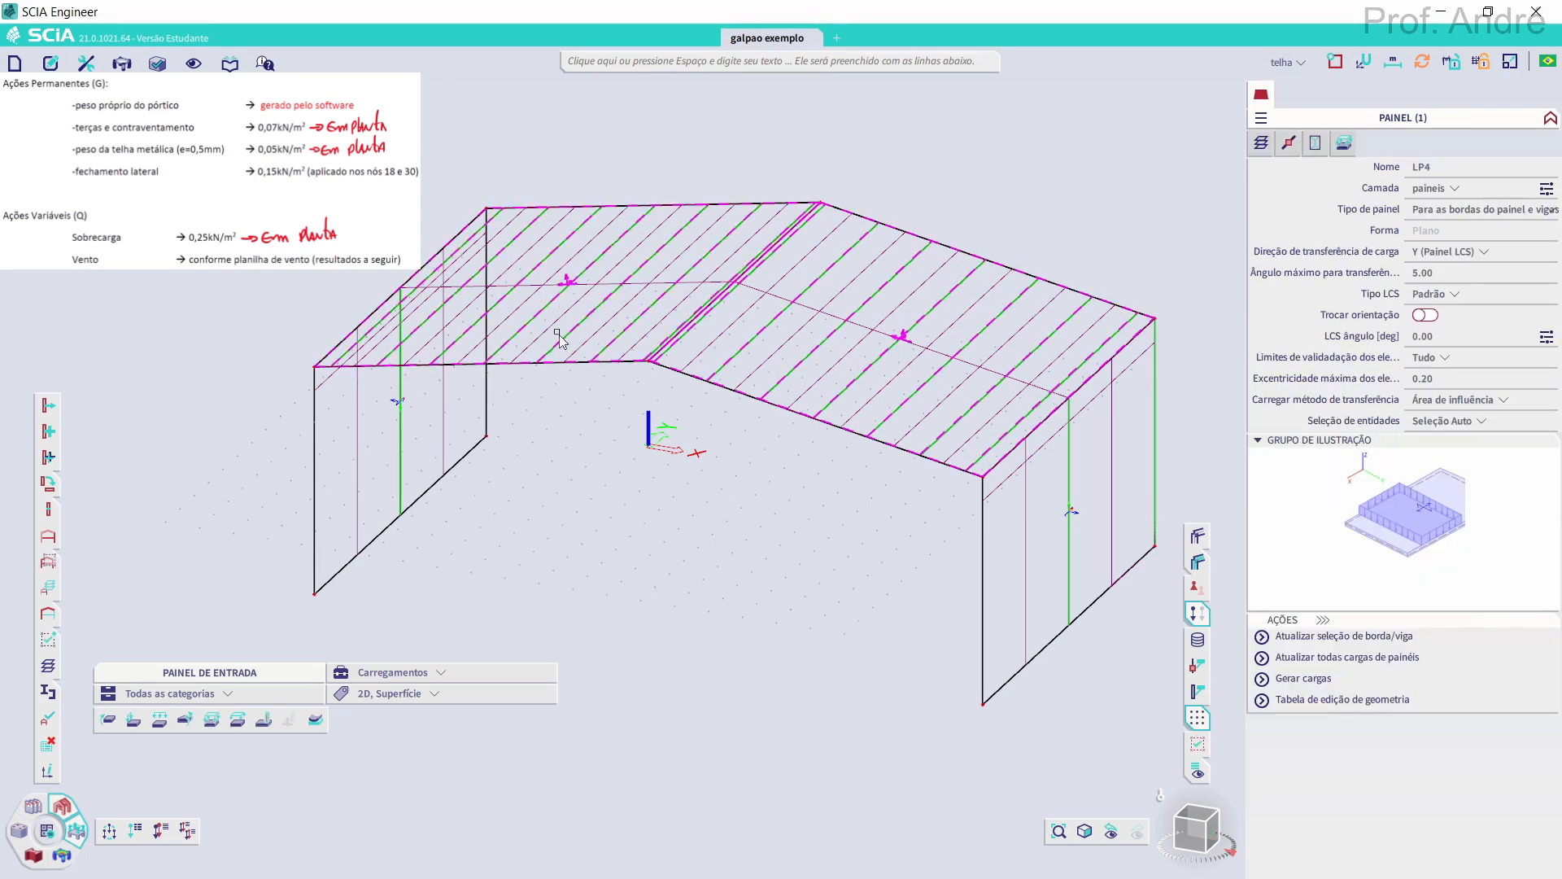
{"action": "left_click", "coordinate": [212, 719]}
{"action": "left_click", "coordinate": [903, 296]}
{"action": "type", "text": "-0.05"}
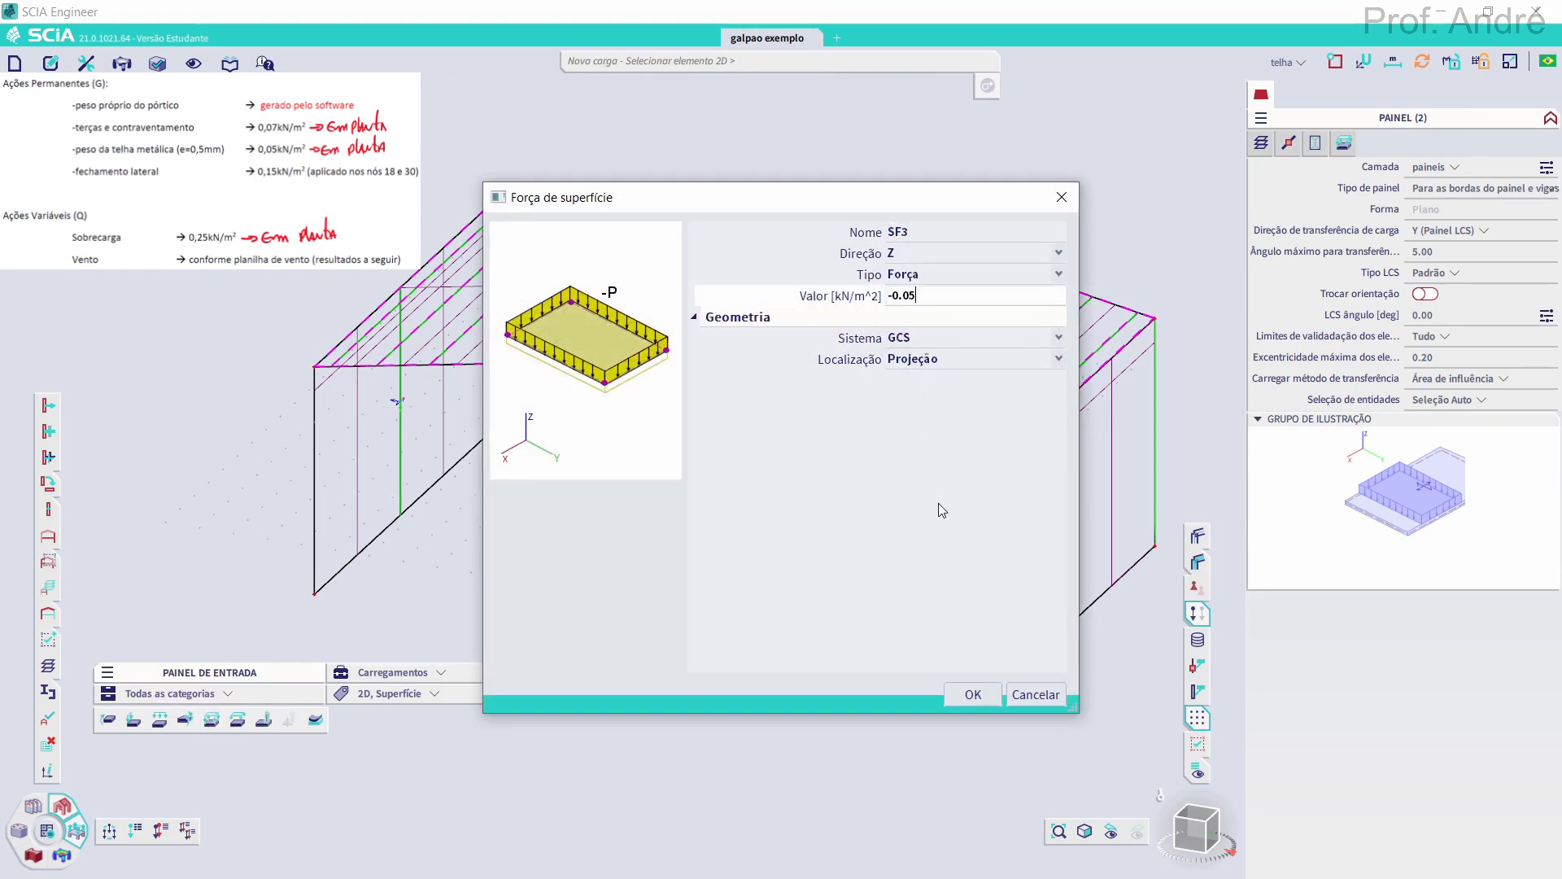
{"action": "left_click", "coordinate": [971, 694]}
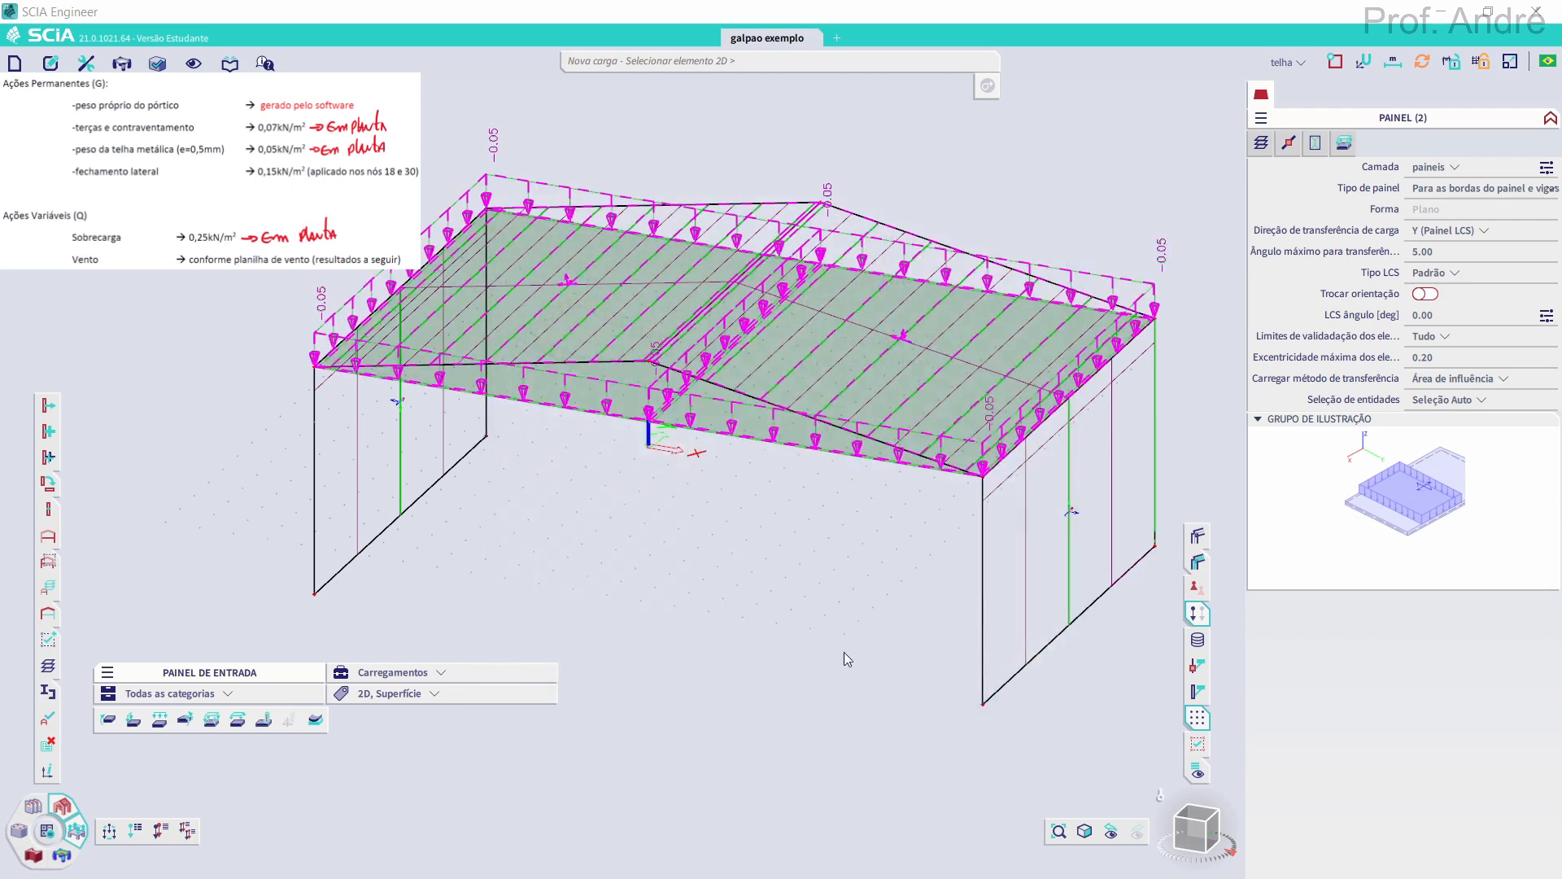
{"action": "key", "text": "Escape"}
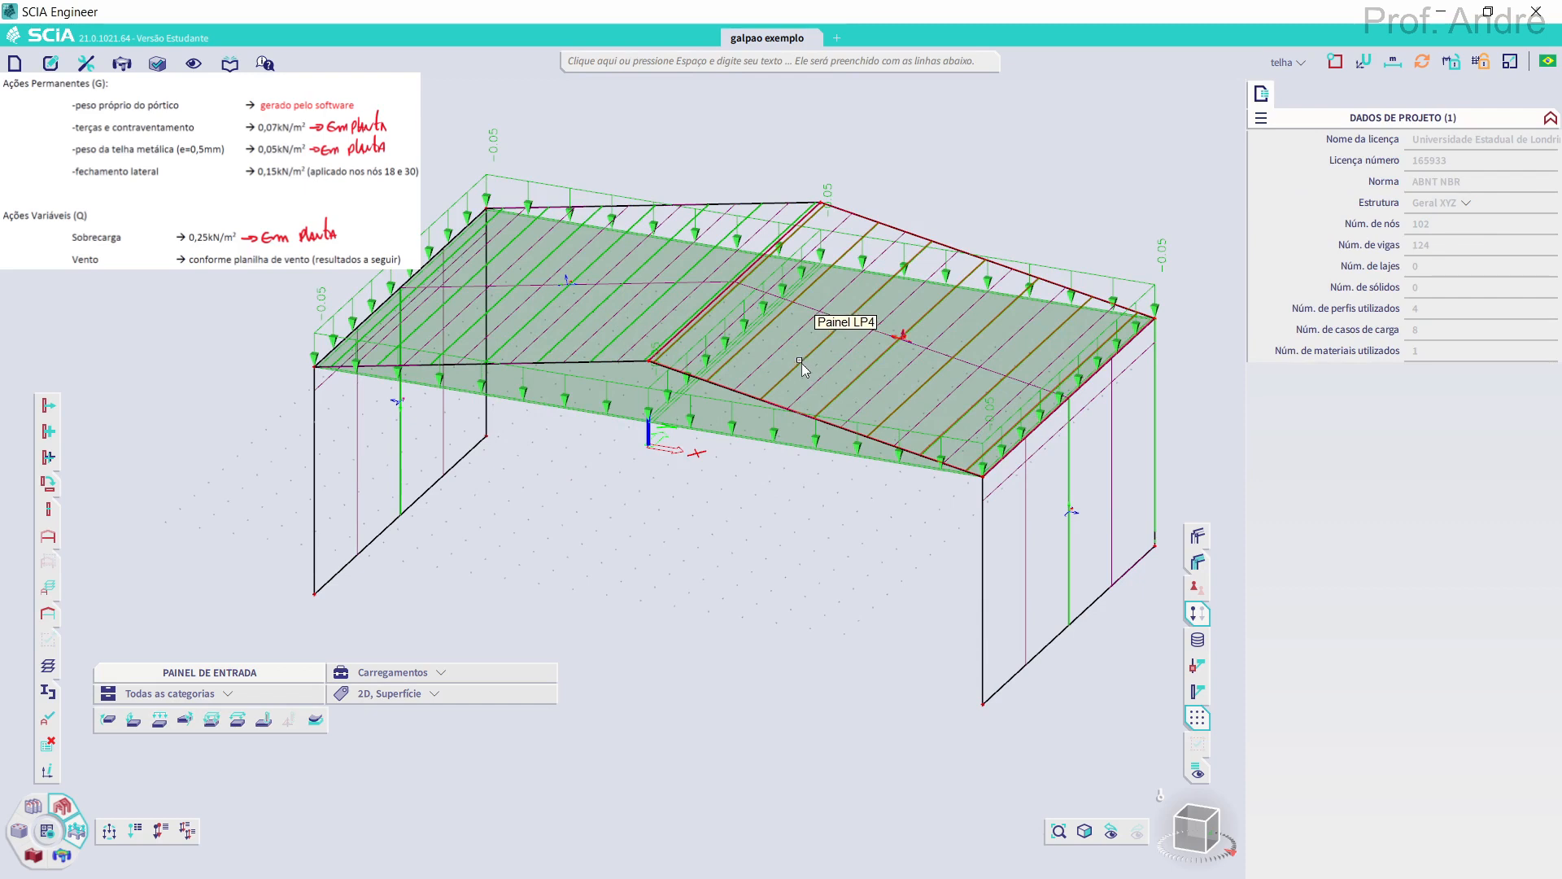
In the fecham lateral load case, apply a -0.15 kN/m² surface force in Z, GCS and Comprimento, to both side wall panels
{"action": "left_click", "coordinate": [1294, 62]}
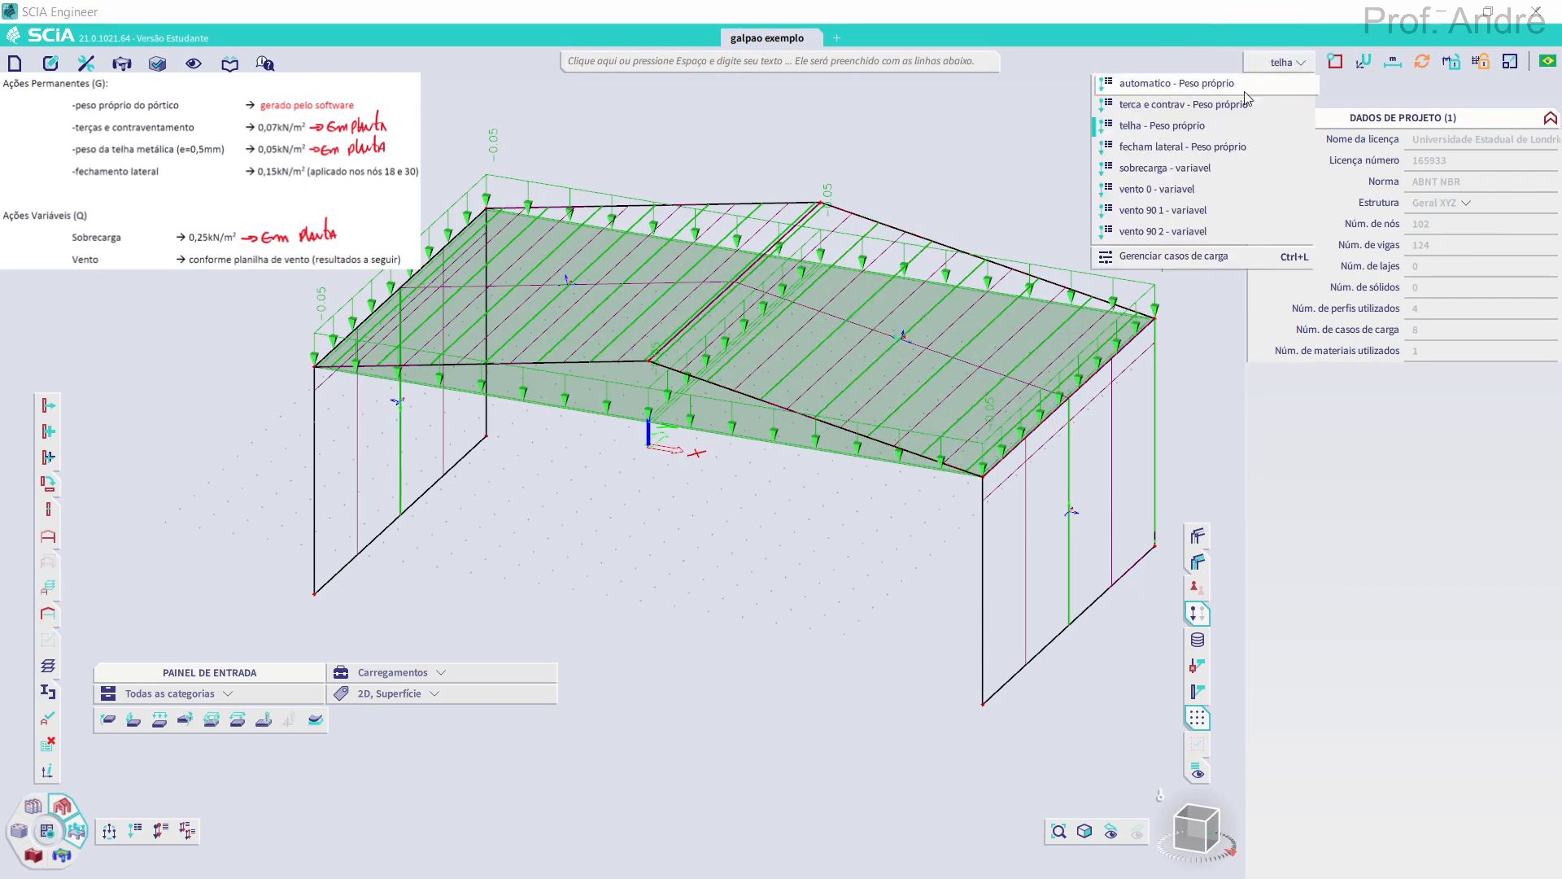
{"action": "left_click", "coordinate": [1188, 143]}
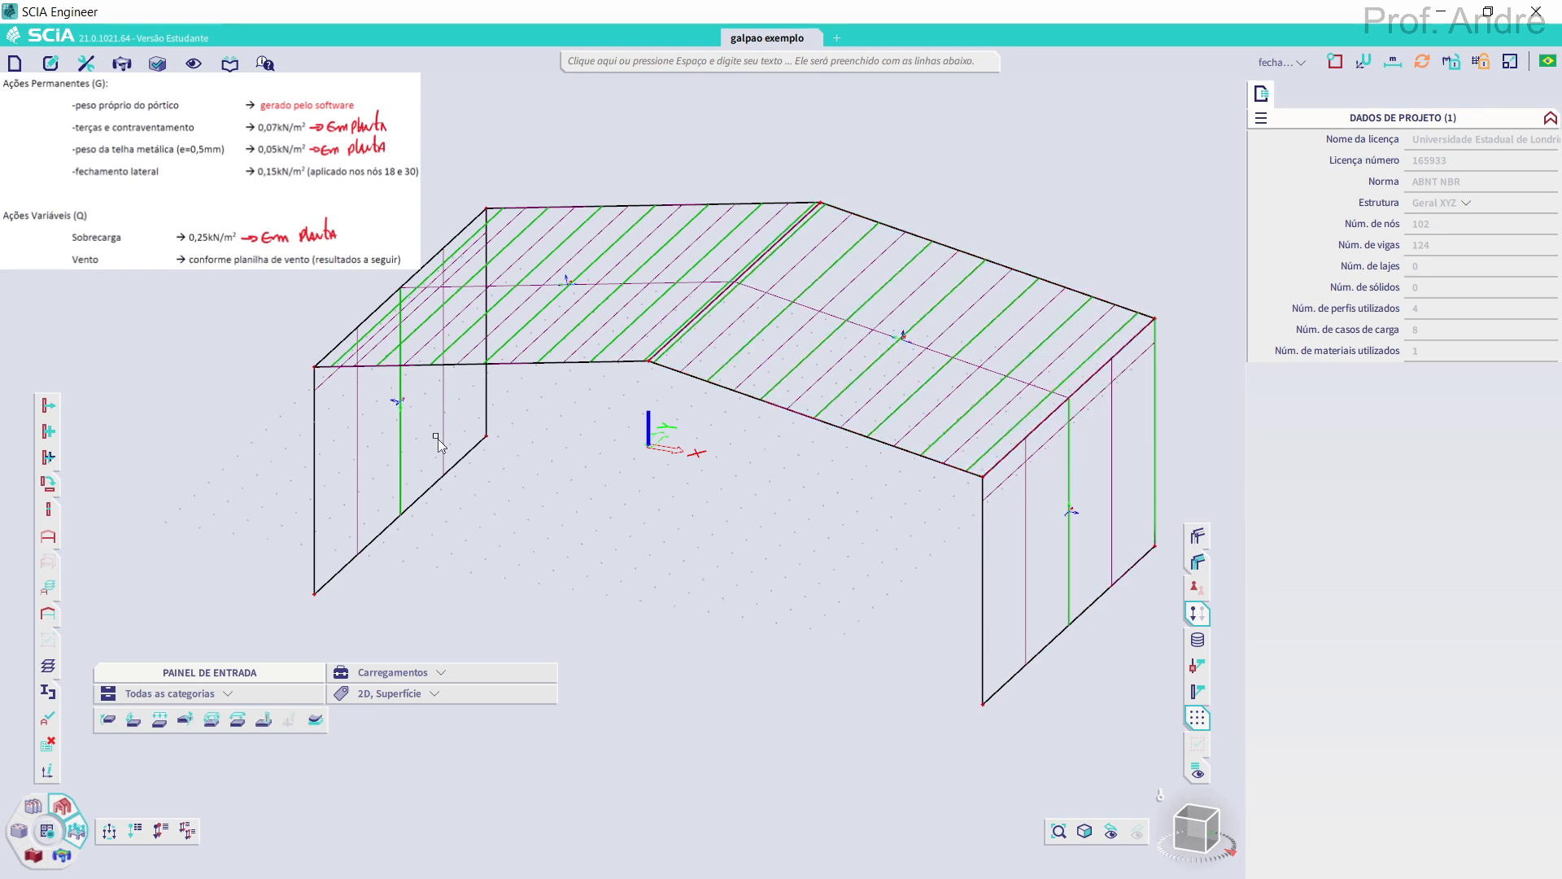
{"action": "left_click", "coordinate": [1080, 517]}
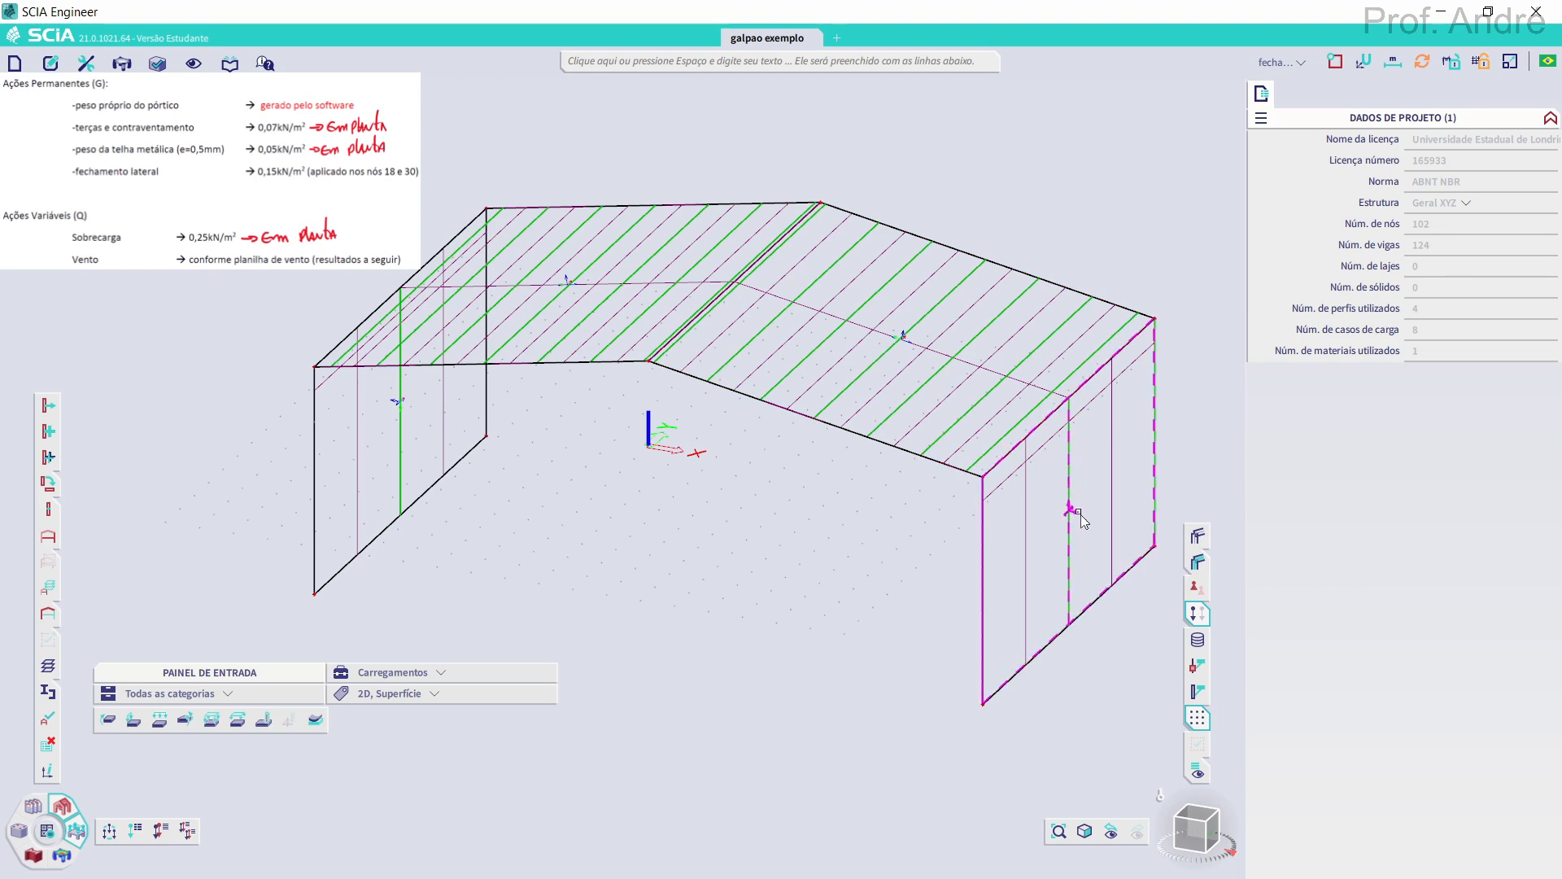
{"action": "left_click", "coordinate": [398, 409]}
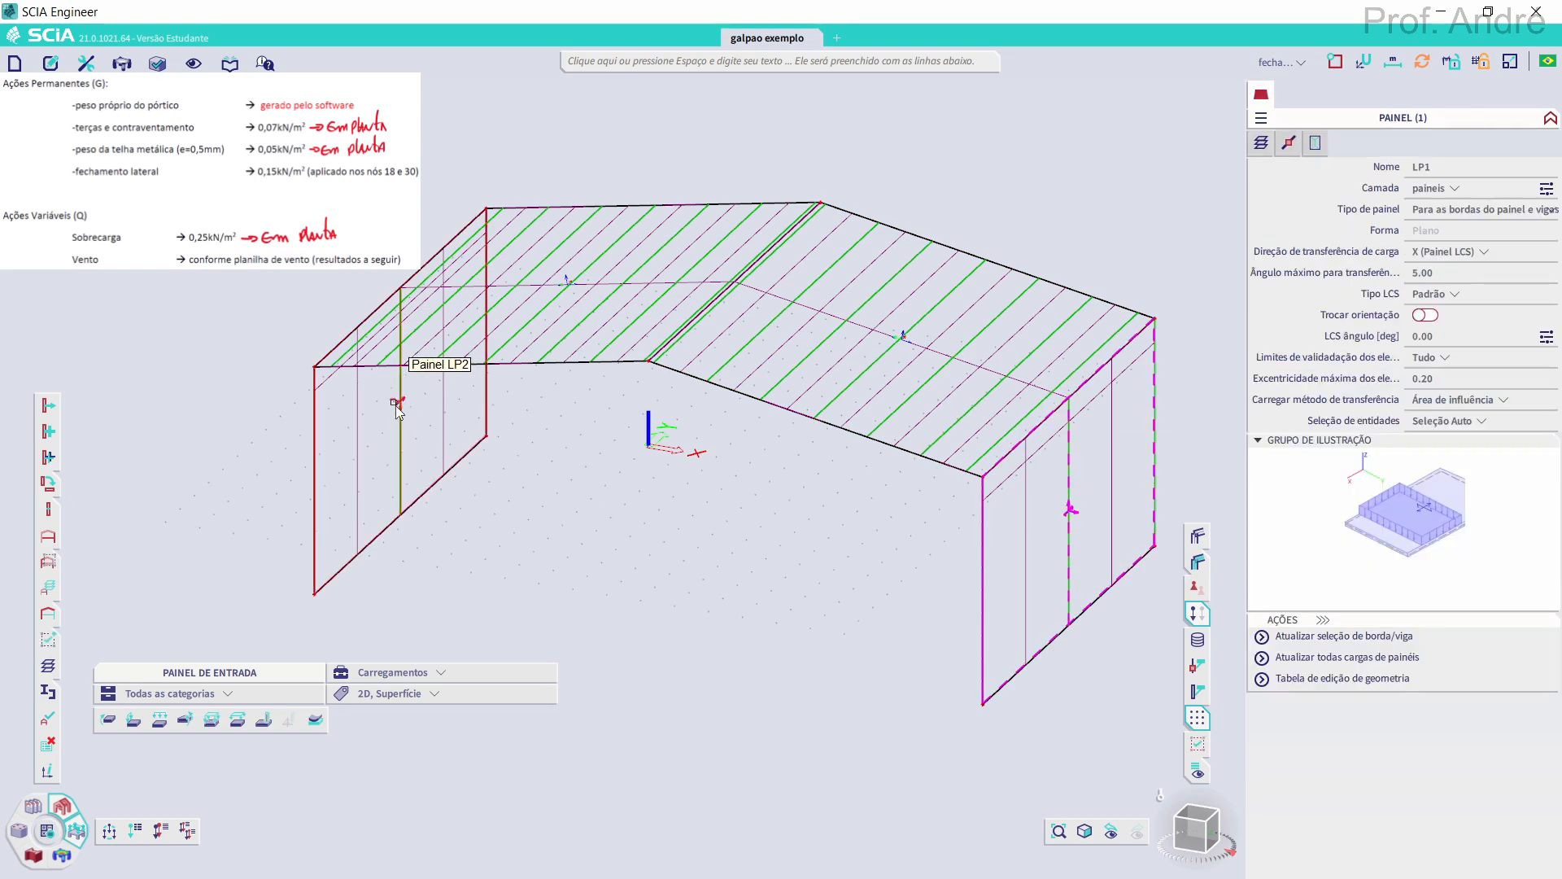
{"action": "left_click", "coordinate": [212, 720]}
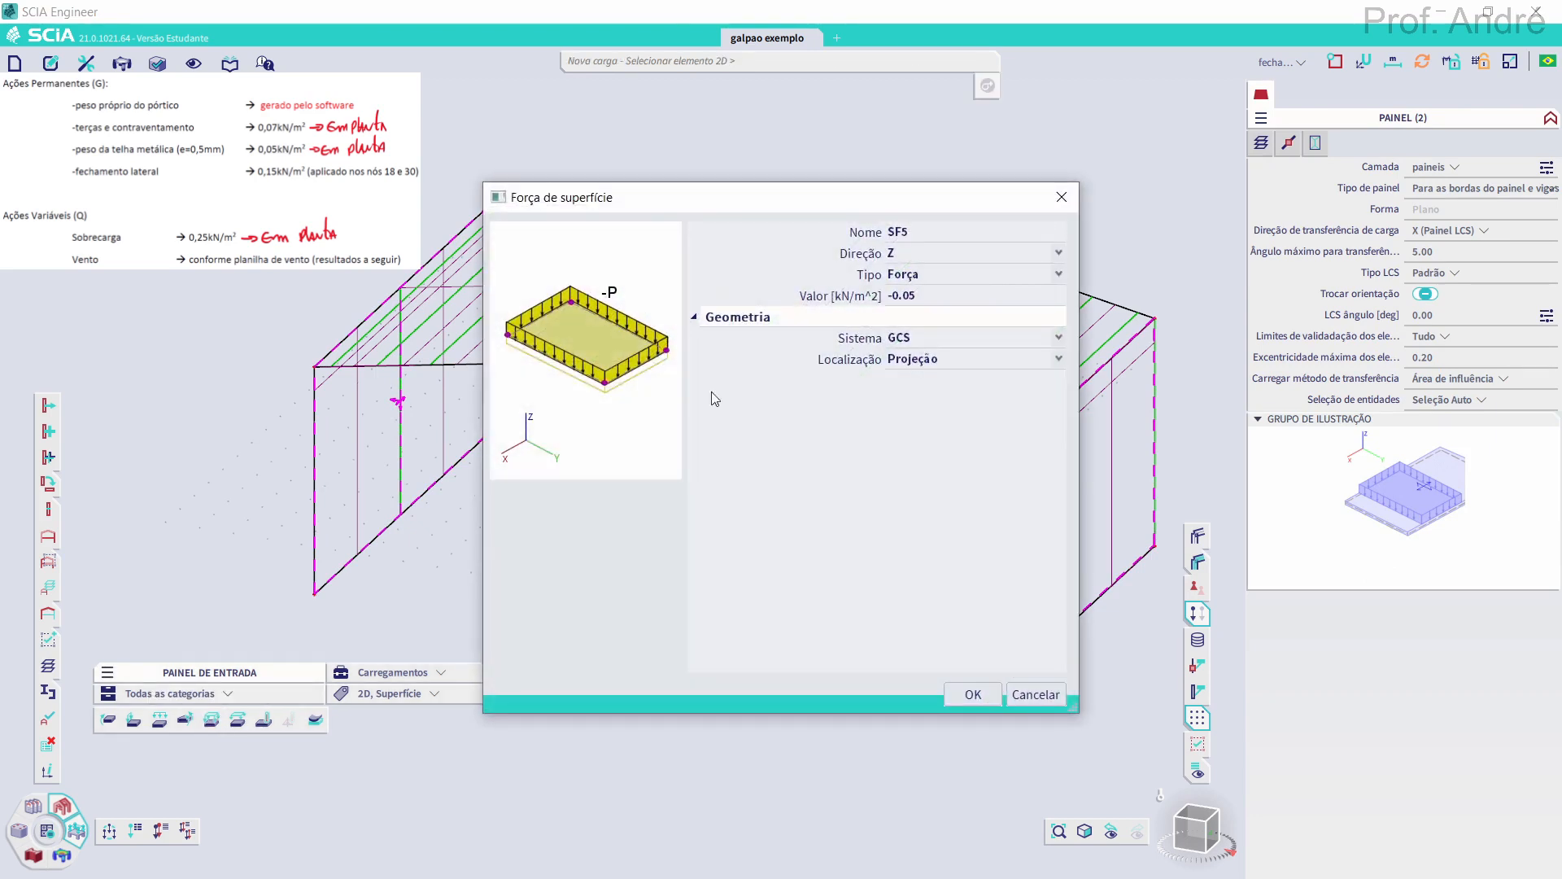
{"action": "left_click", "coordinate": [928, 297]}
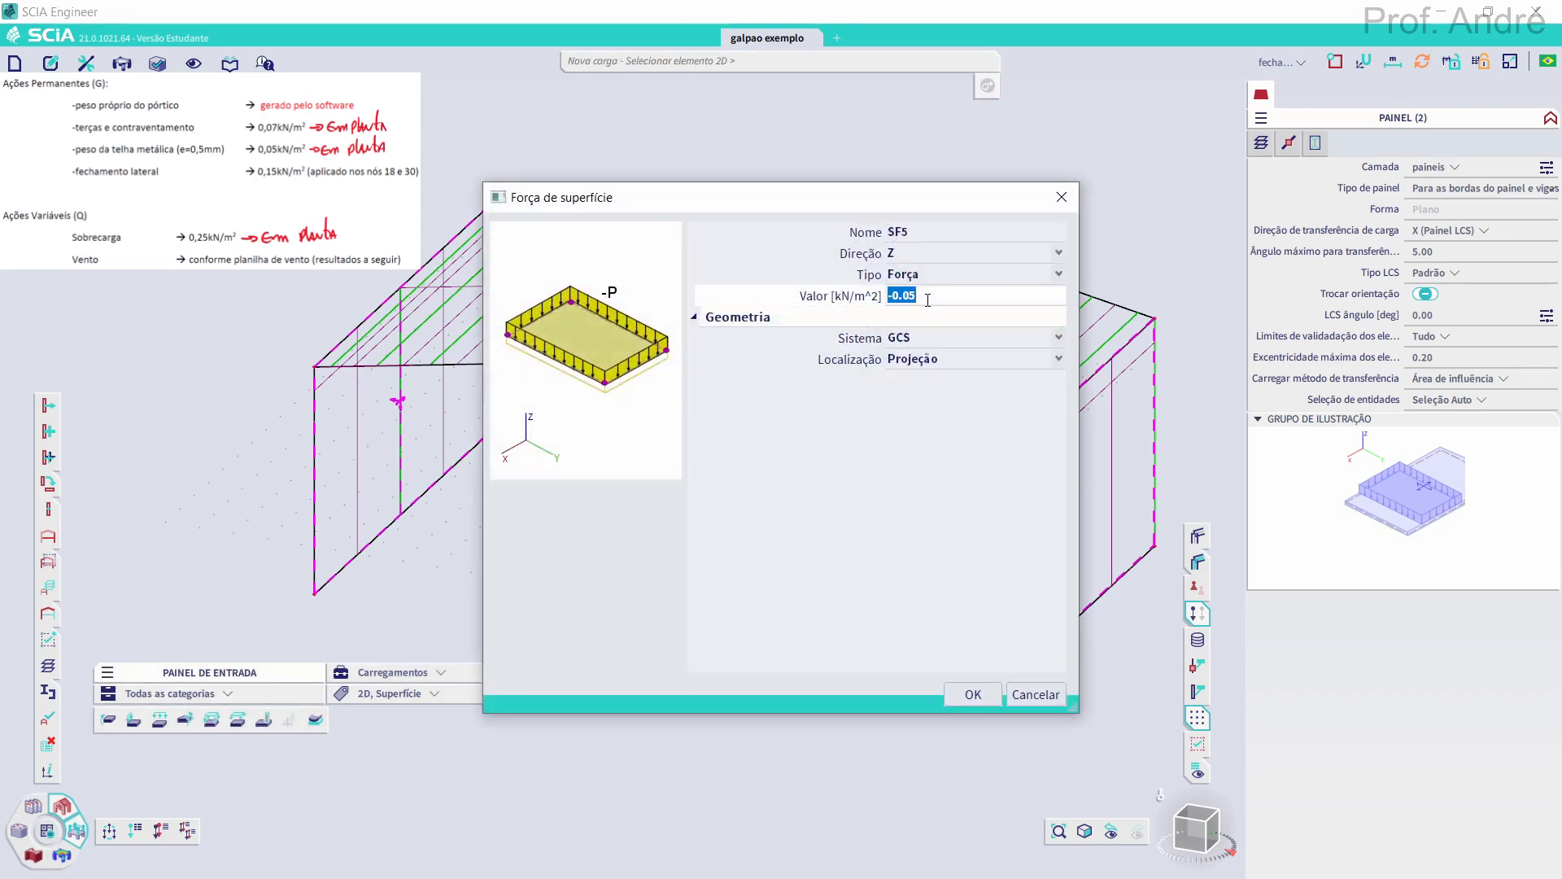
{"action": "type", "text": "-"}
{"action": "left_click", "coordinate": [901, 361]}
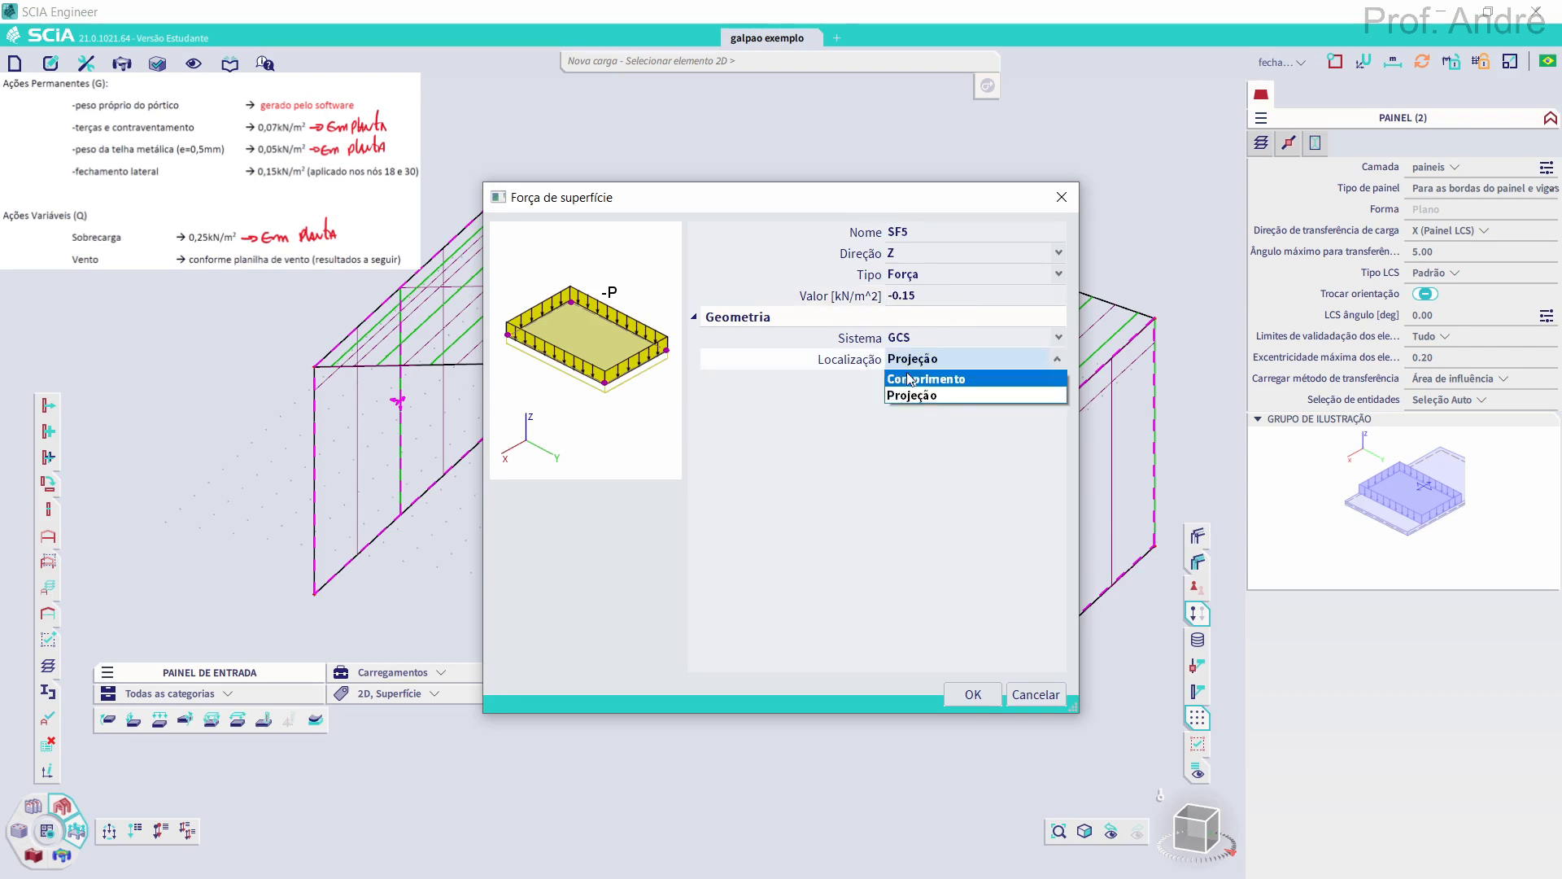
{"action": "left_click", "coordinate": [909, 377]}
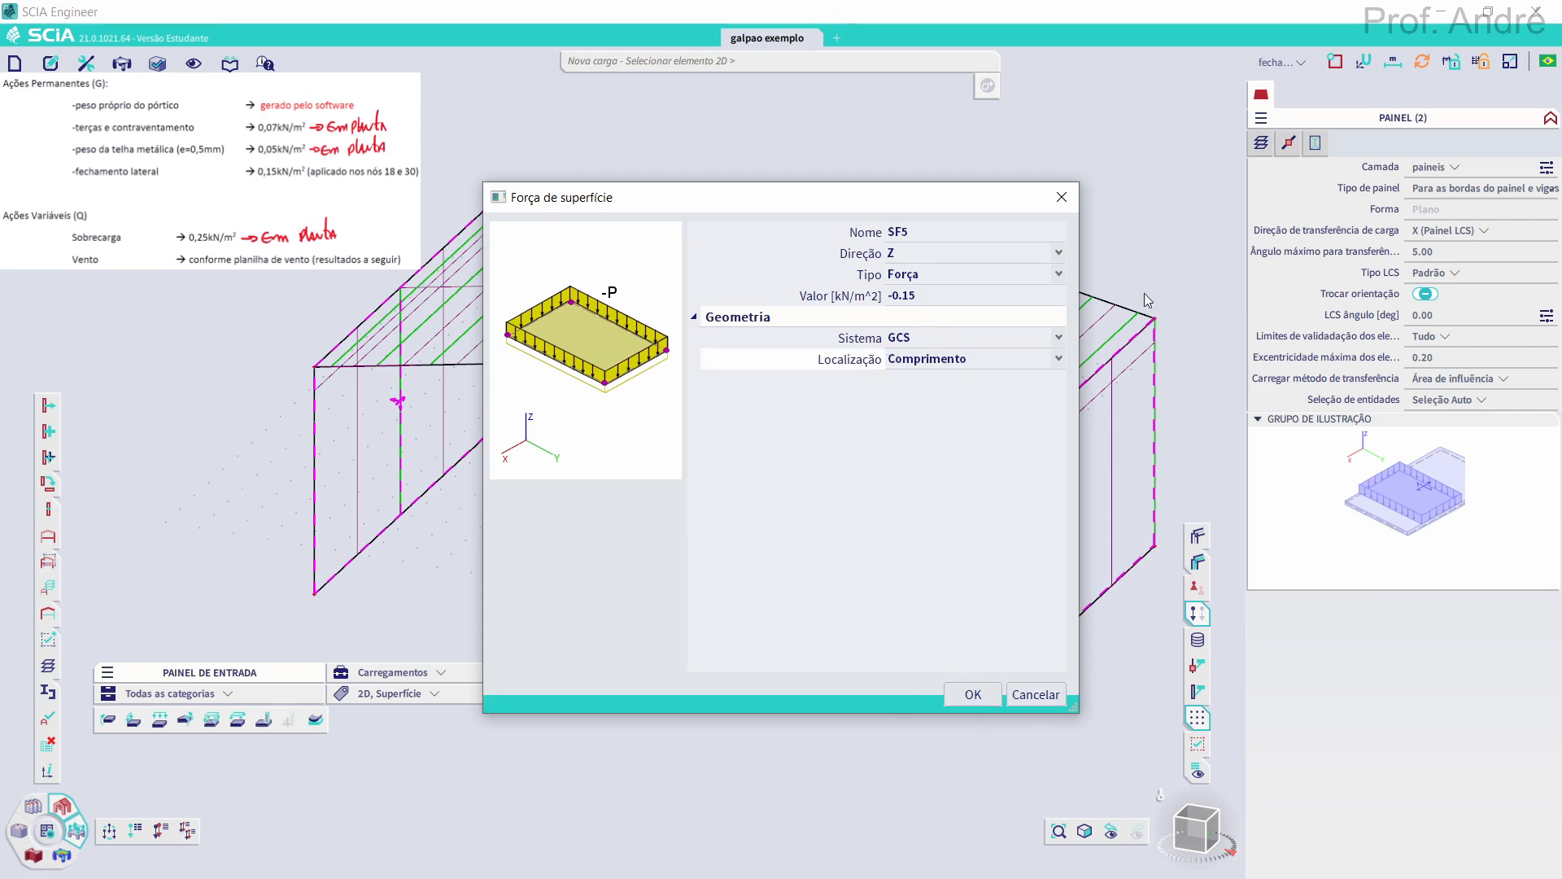
{"action": "left_click", "coordinate": [973, 694]}
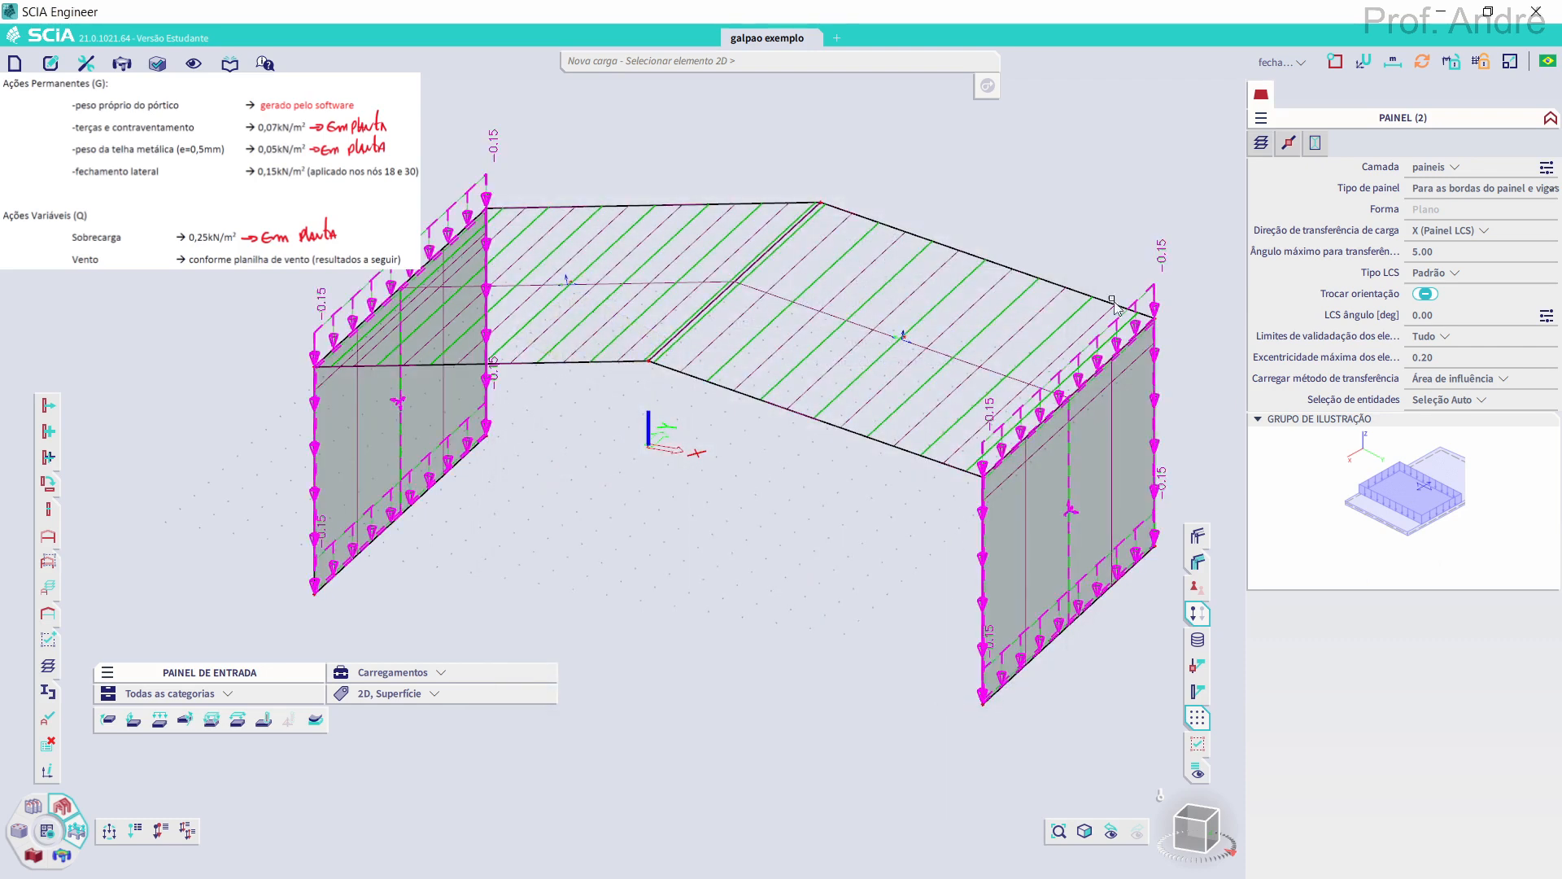
{"action": "key", "text": "Escape"}
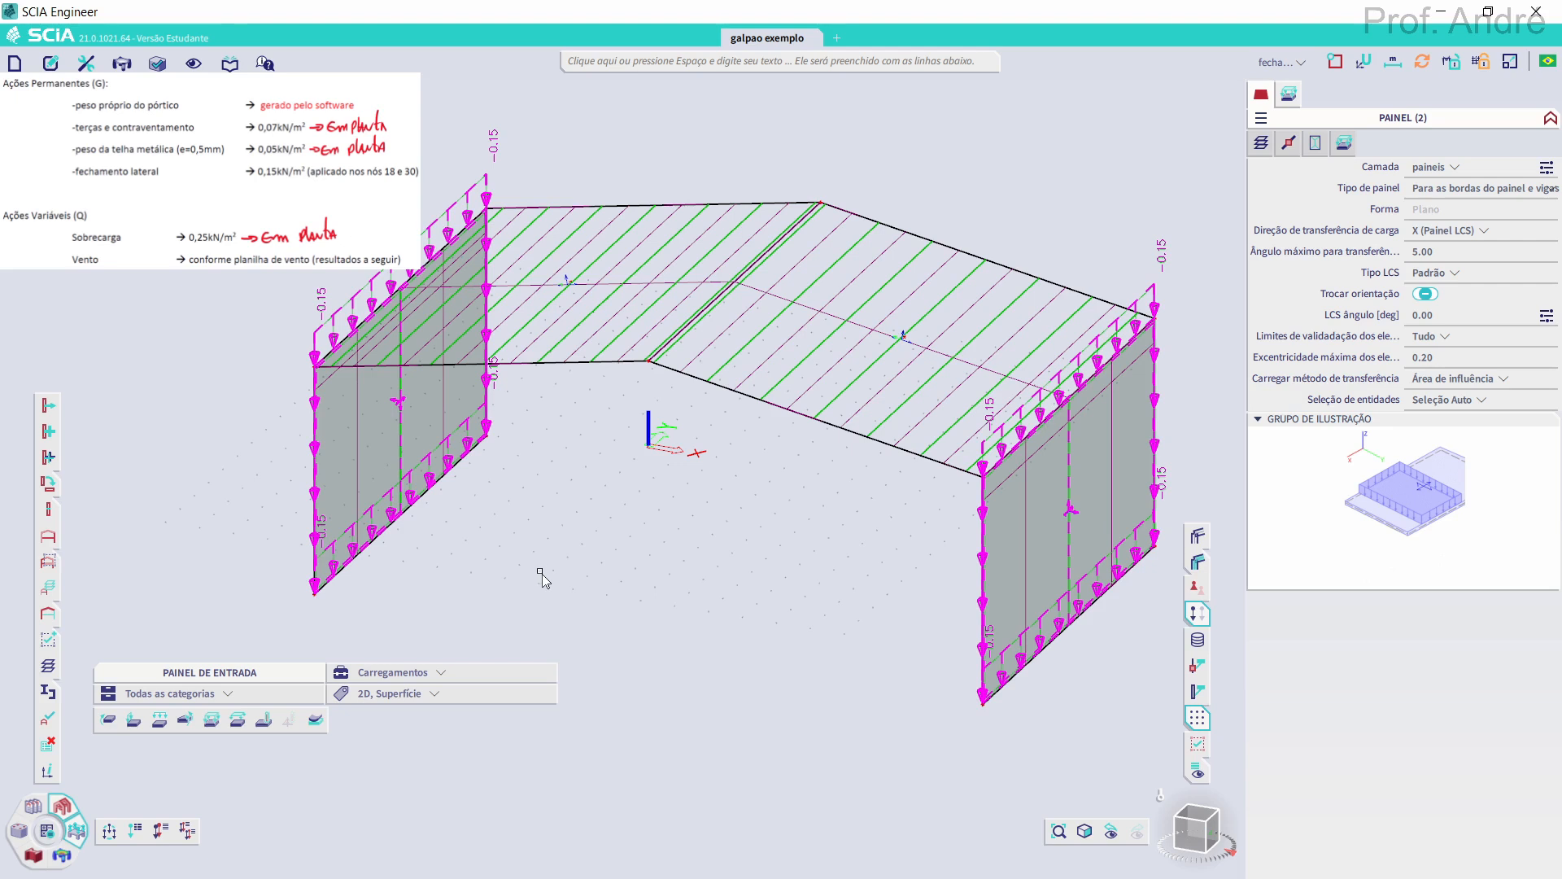
{"action": "key", "text": "Escape"}
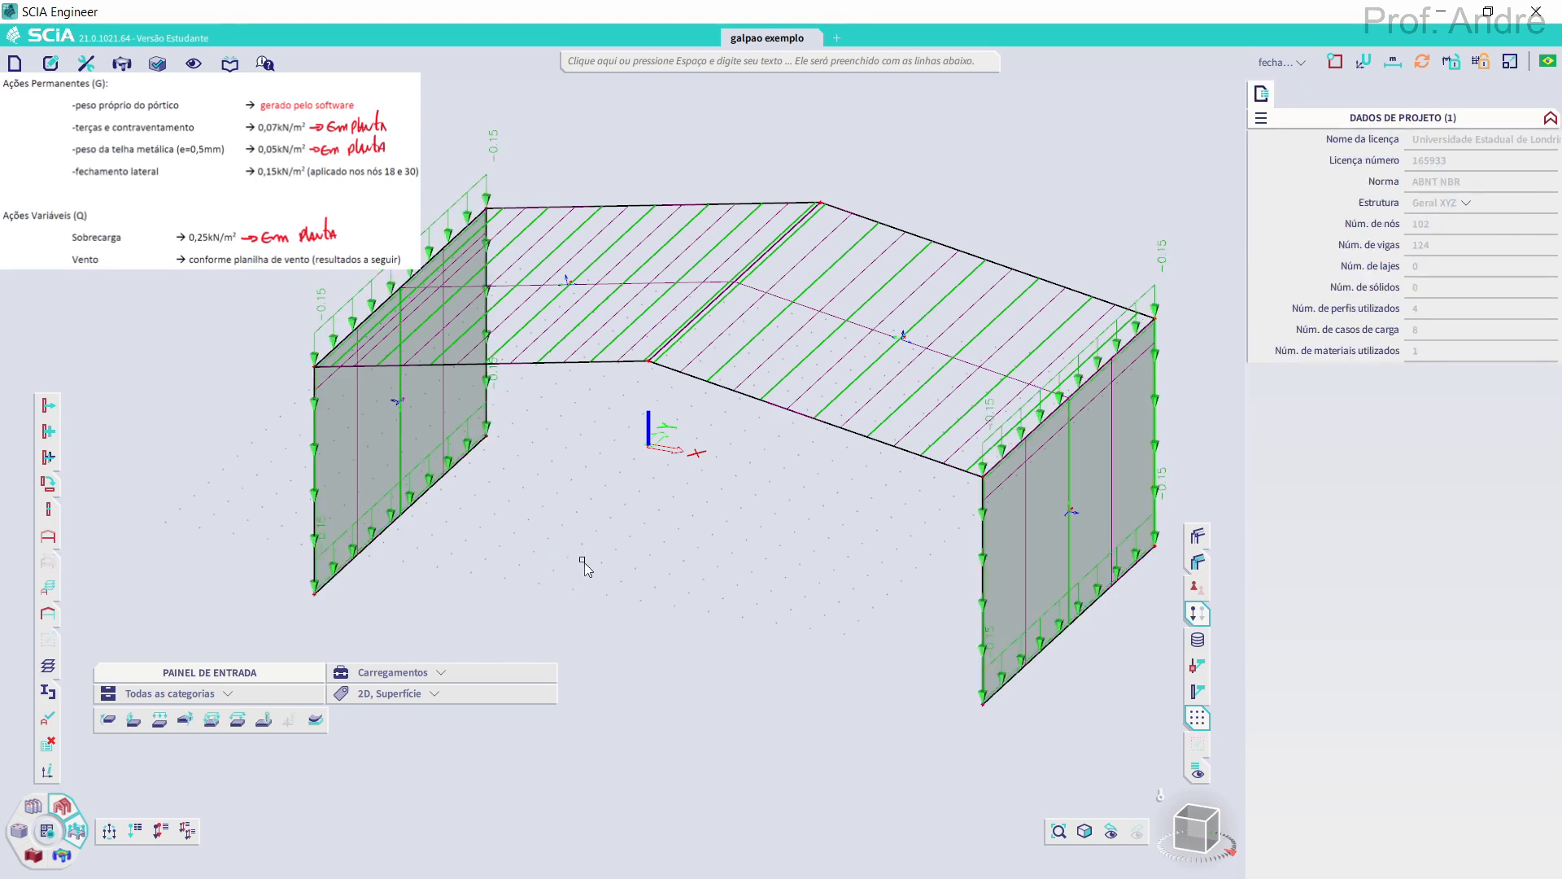
In the sobrecarga load case, apply a -0.25 kN/m² surface force in Z, GCS and Projeção, to both roof panels
{"action": "left_click", "coordinate": [1293, 64]}
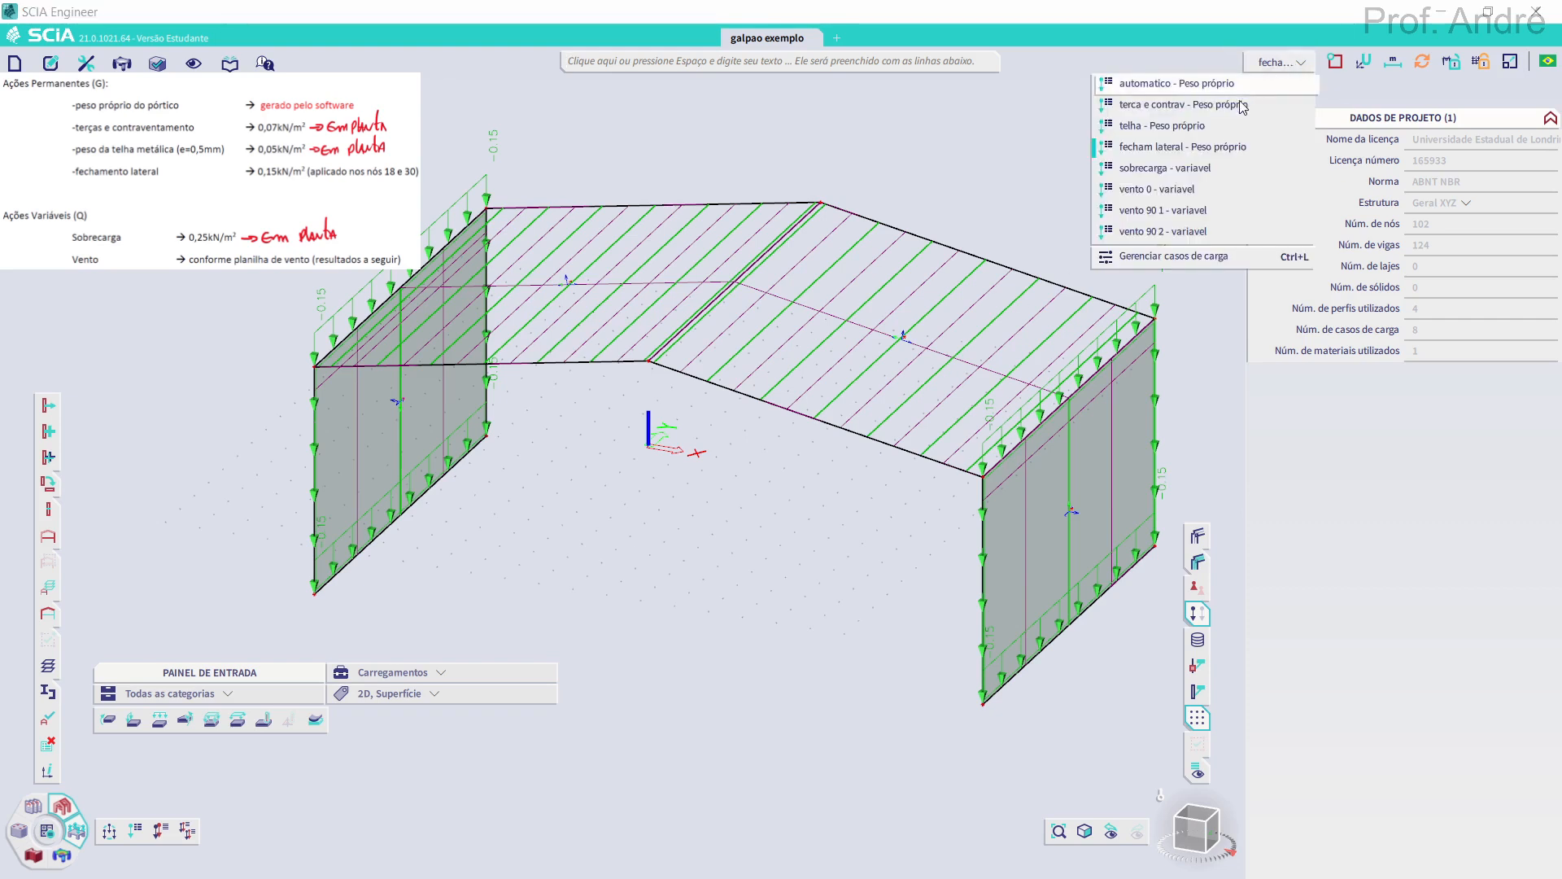
{"action": "left_click", "coordinate": [1166, 169]}
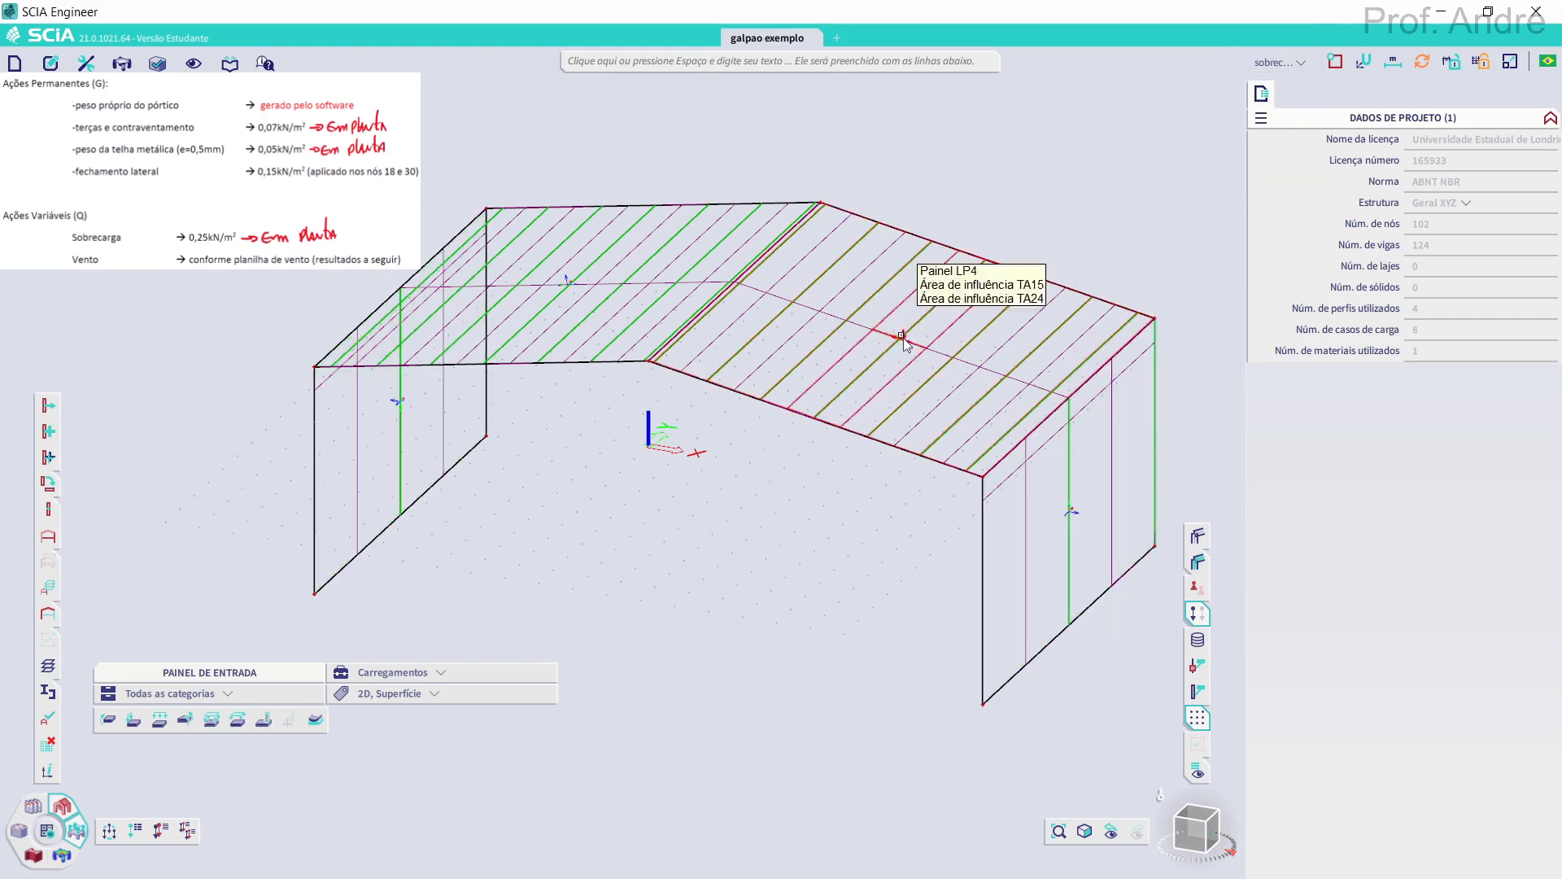
{"action": "left_click", "coordinate": [903, 337]}
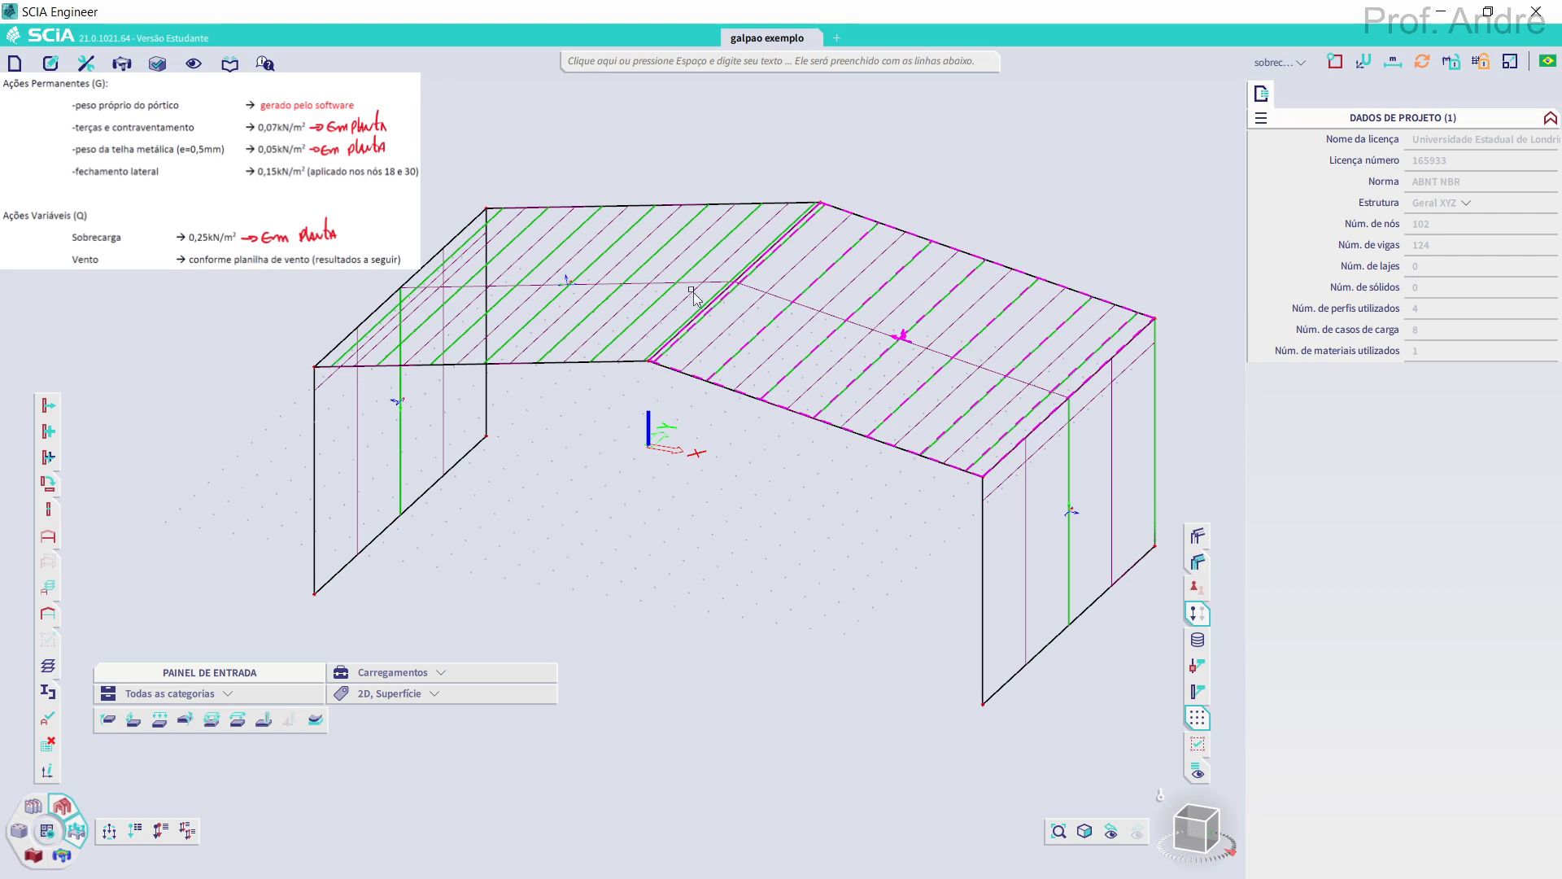
{"action": "left_click", "coordinate": [570, 283]}
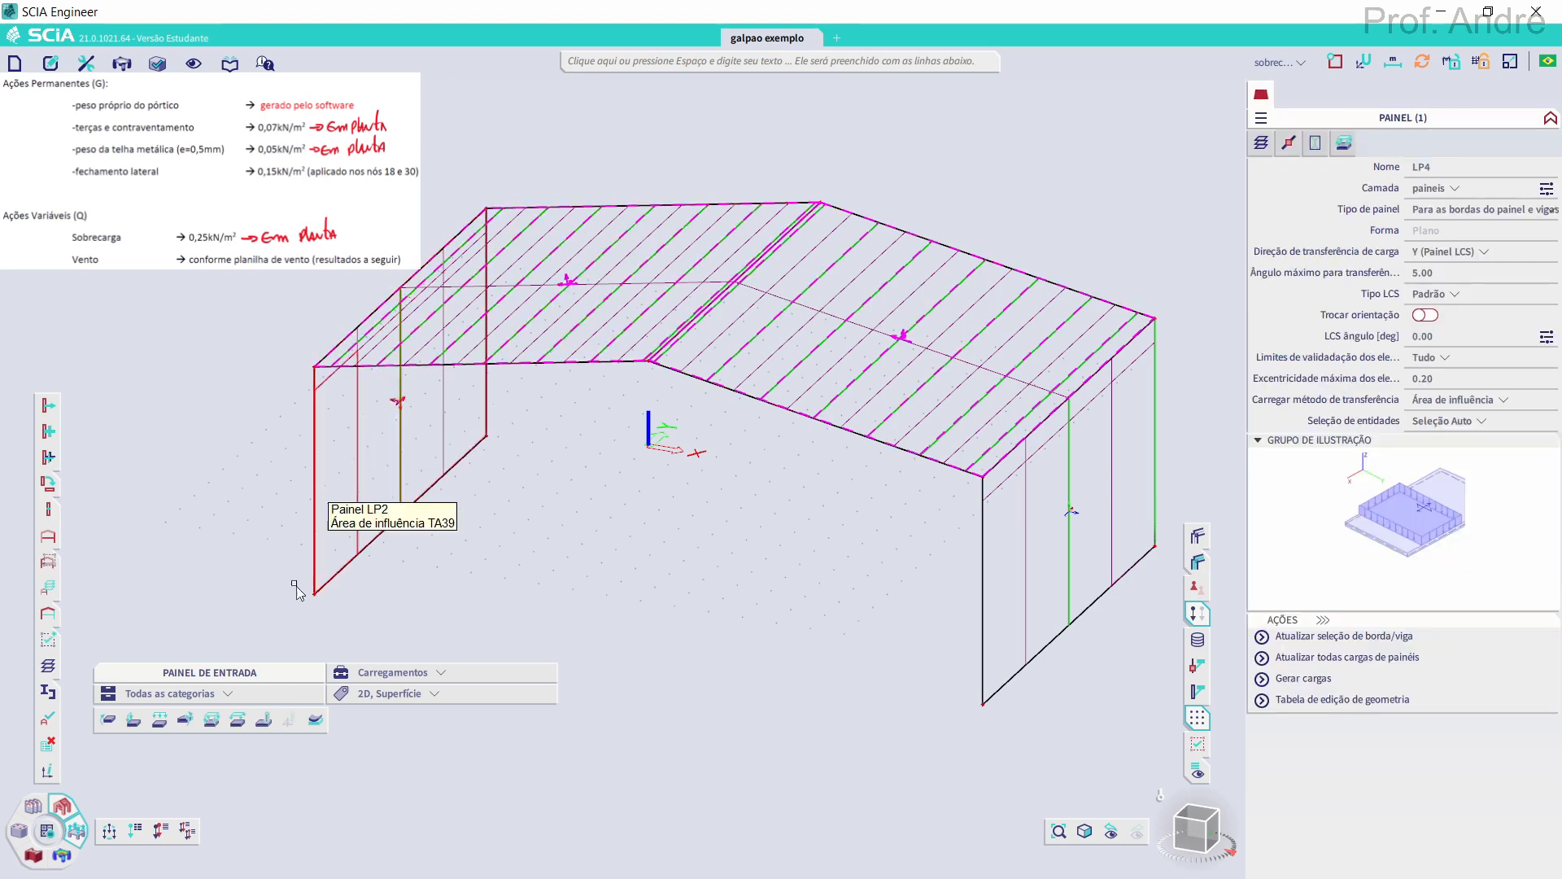
{"action": "left_click", "coordinate": [211, 721]}
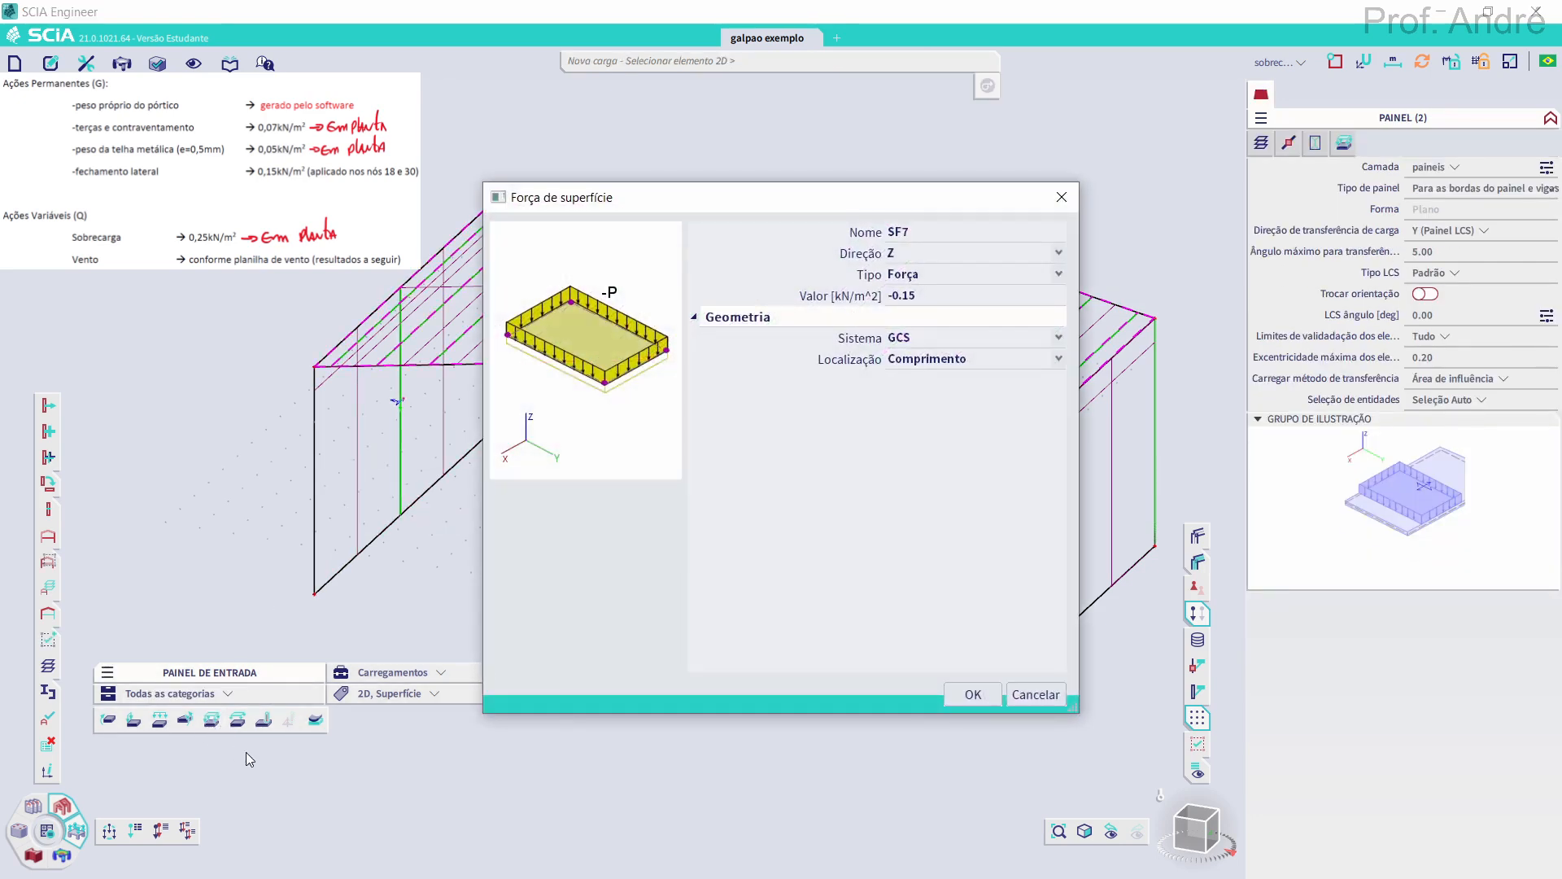
{"action": "left_click", "coordinate": [926, 296]}
{"action": "type", "text": "-"}
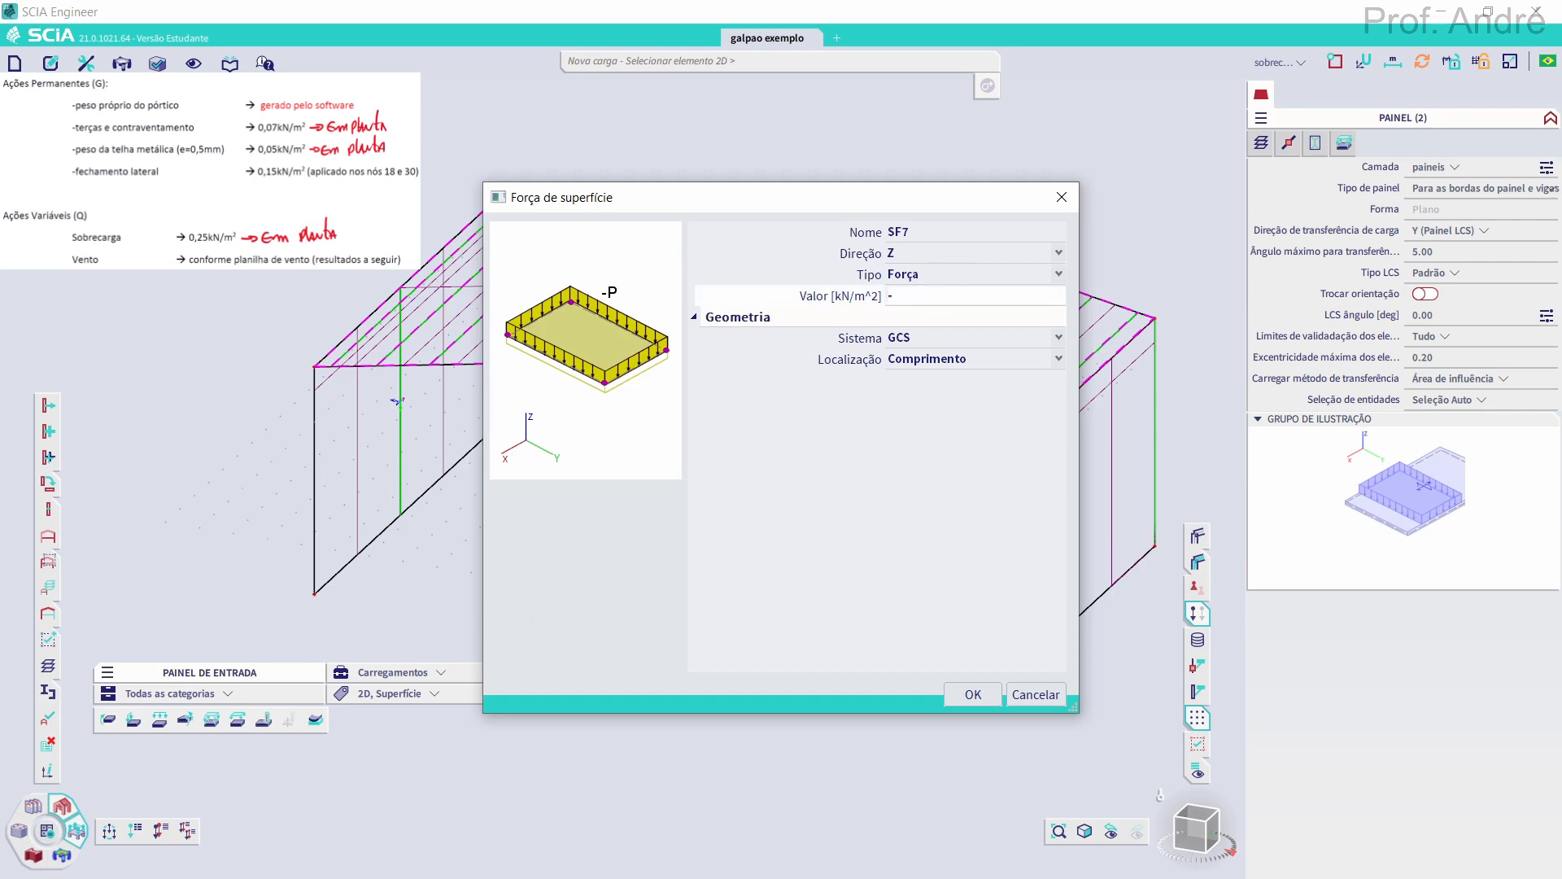
{"action": "left_click", "coordinate": [932, 360]}
{"action": "left_click", "coordinate": [912, 388]}
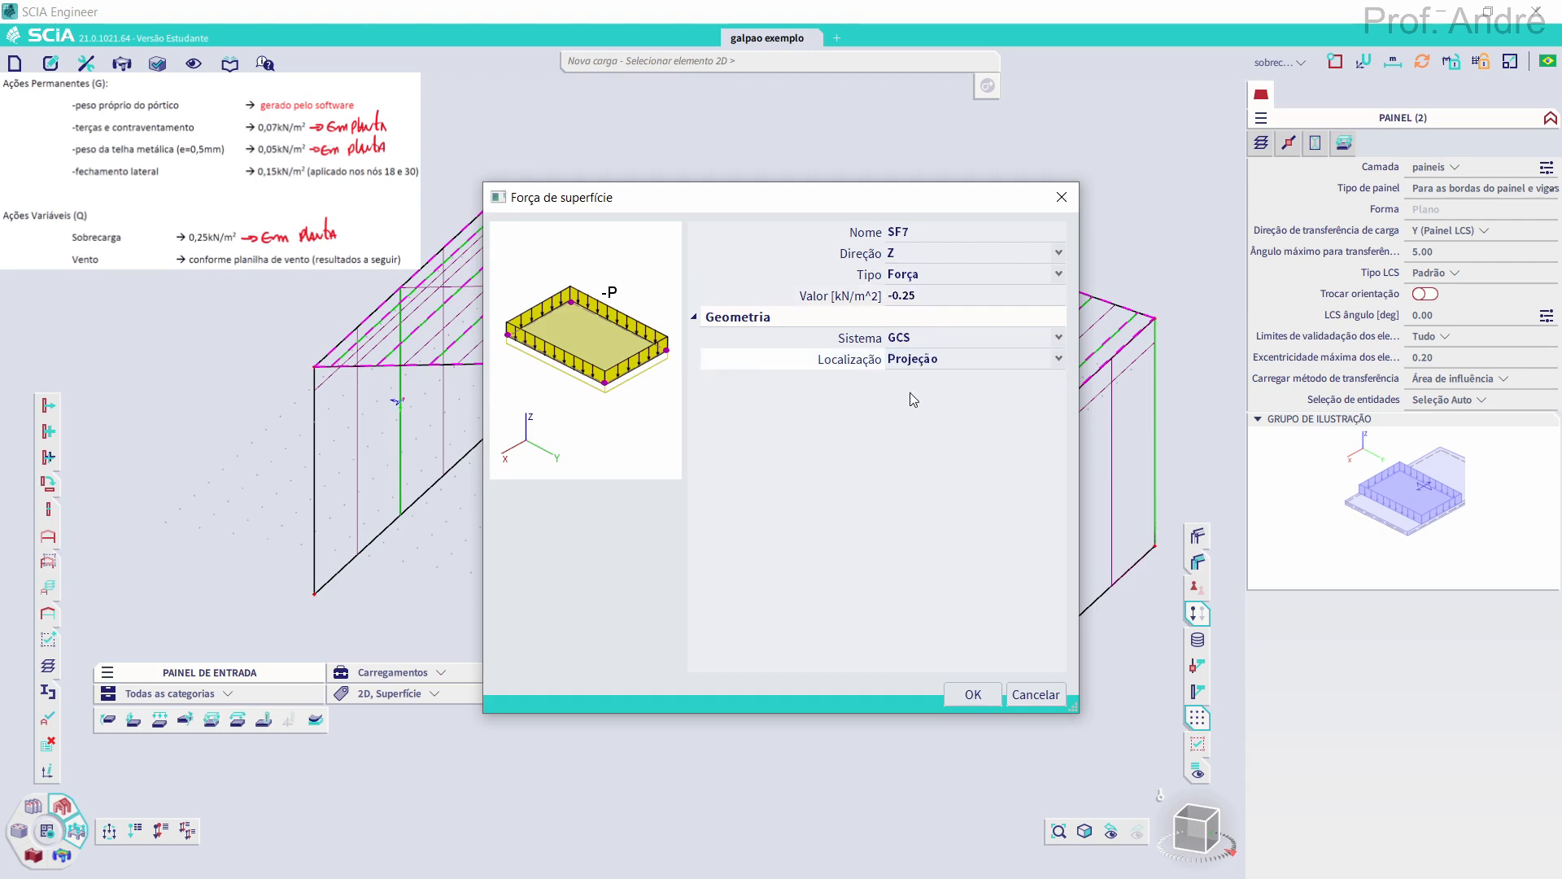
{"action": "left_click", "coordinate": [971, 696]}
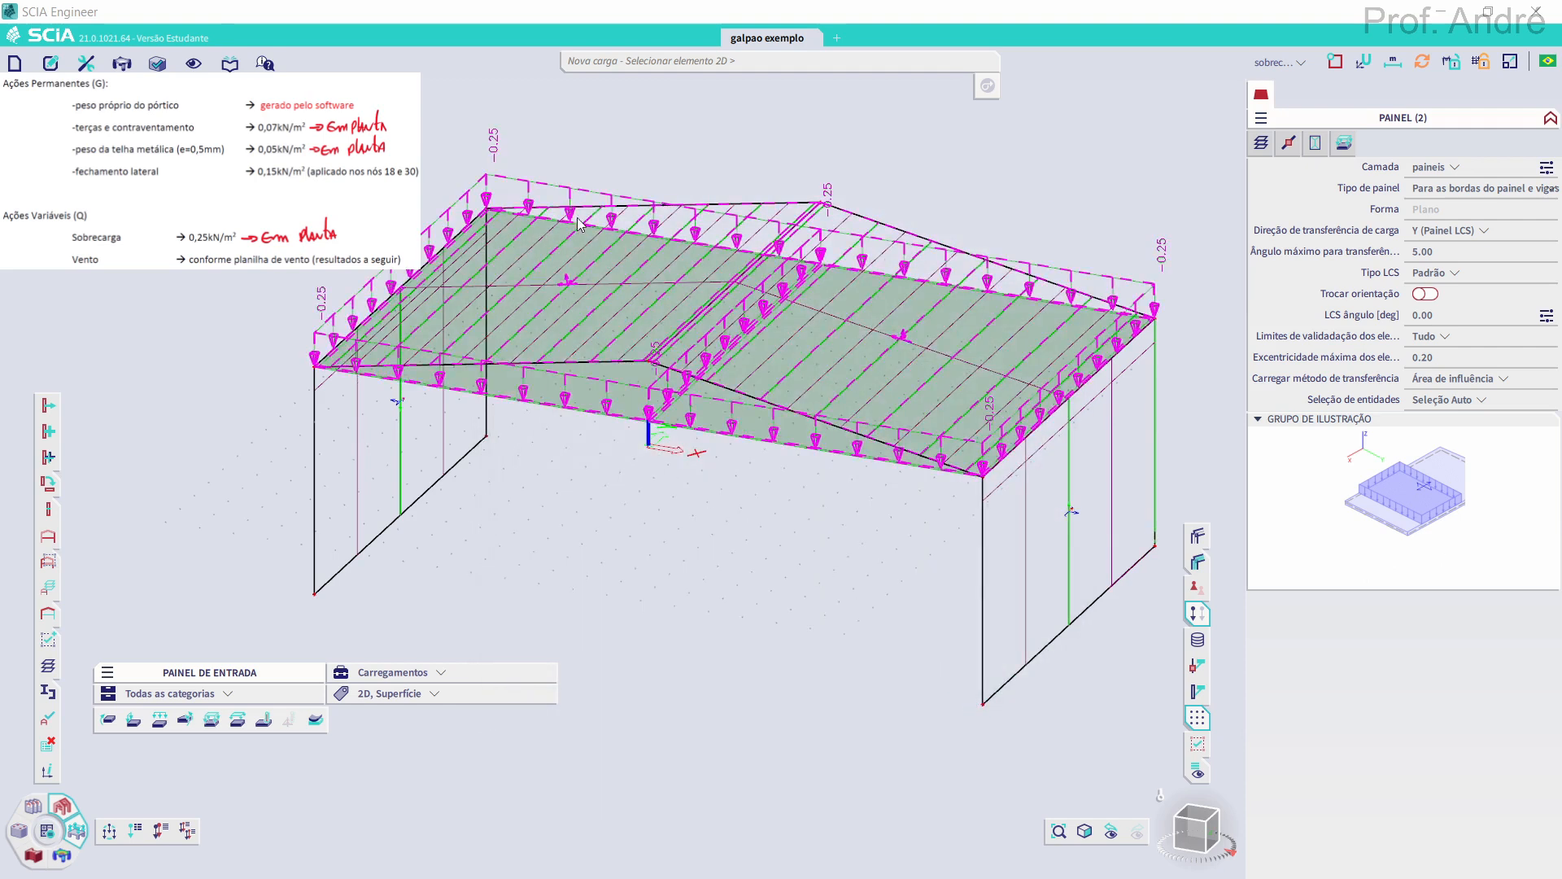
{"action": "key", "text": "Escape"}
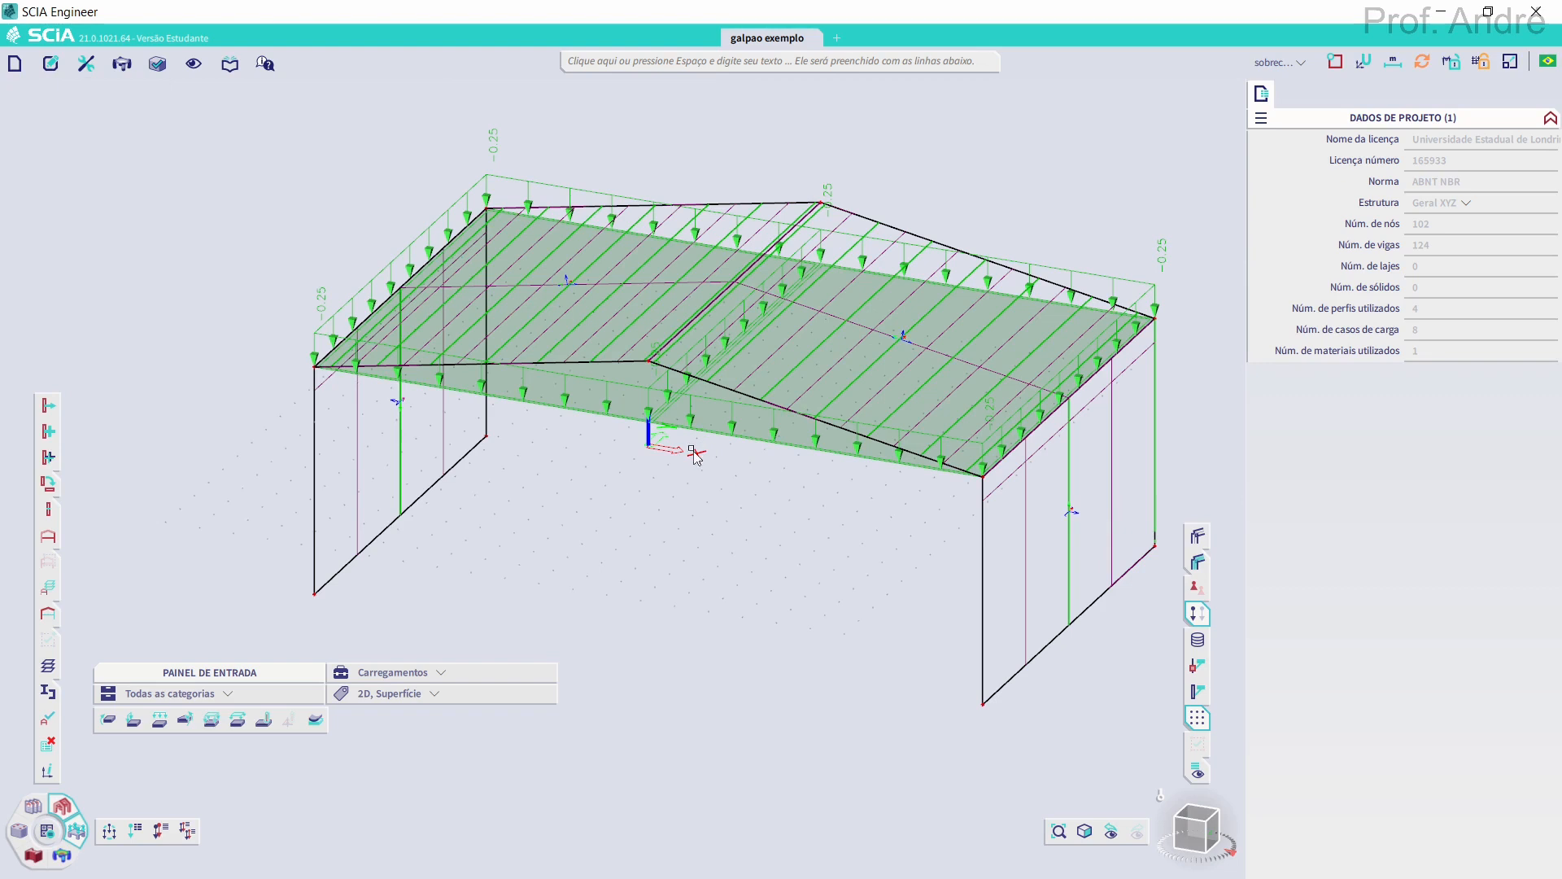
In the vento 0 load case, apply a 0.58 kN/m² surface force in Z, LCS system, to both roof panels and both side wall panels
{"action": "scroll", "coordinate": [803, 472], "scroll_direction": "down", "scroll_amount": 2}
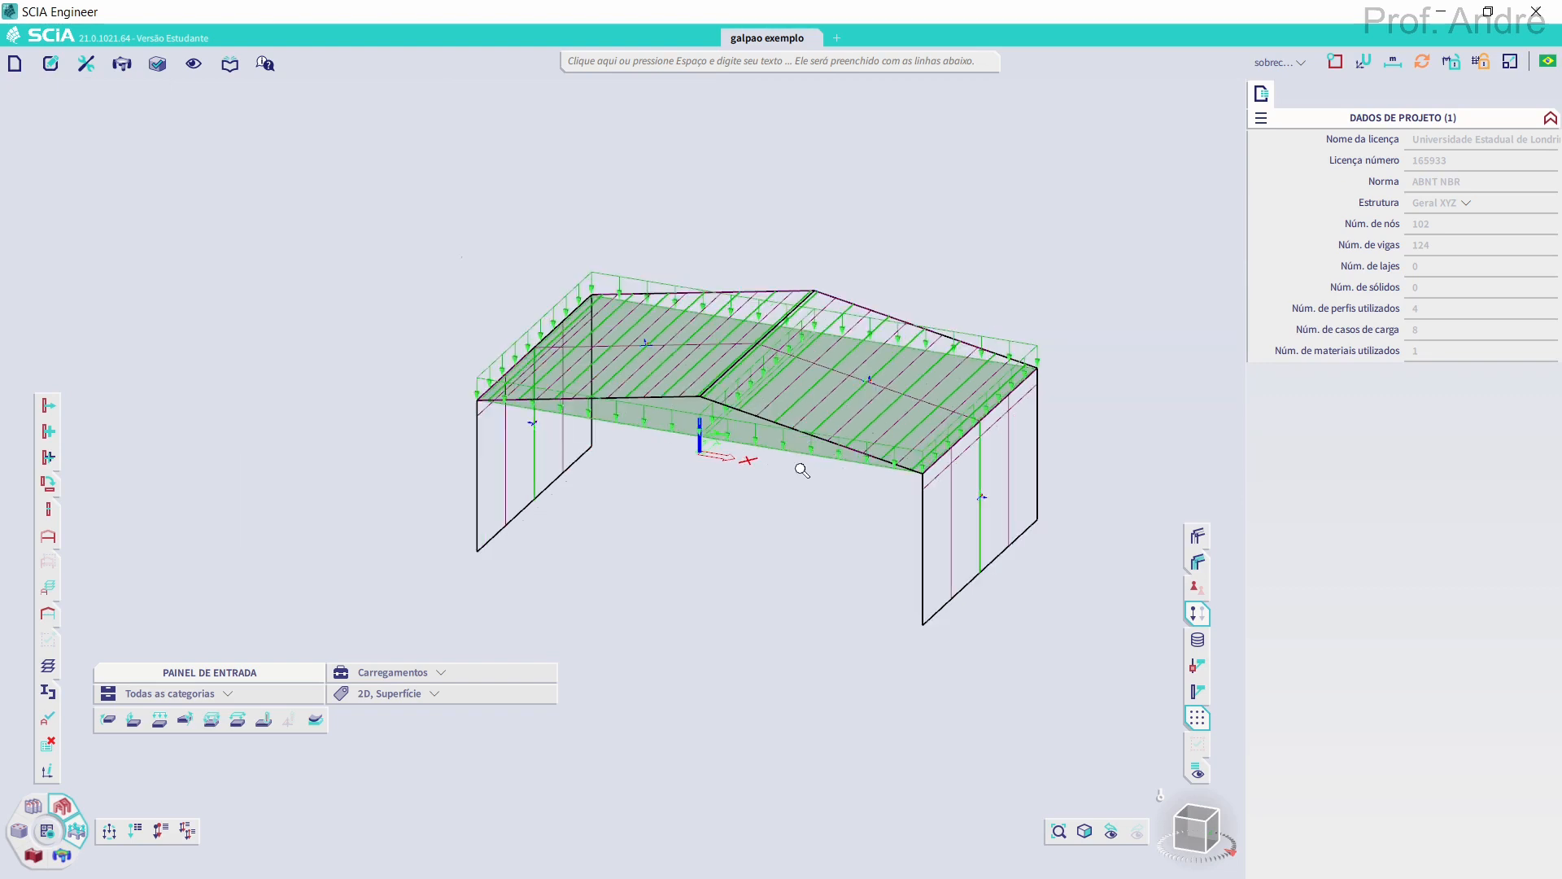
{"action": "middle_click_drag", "start_coordinate": [768, 452], "coordinate": [829, 459]}
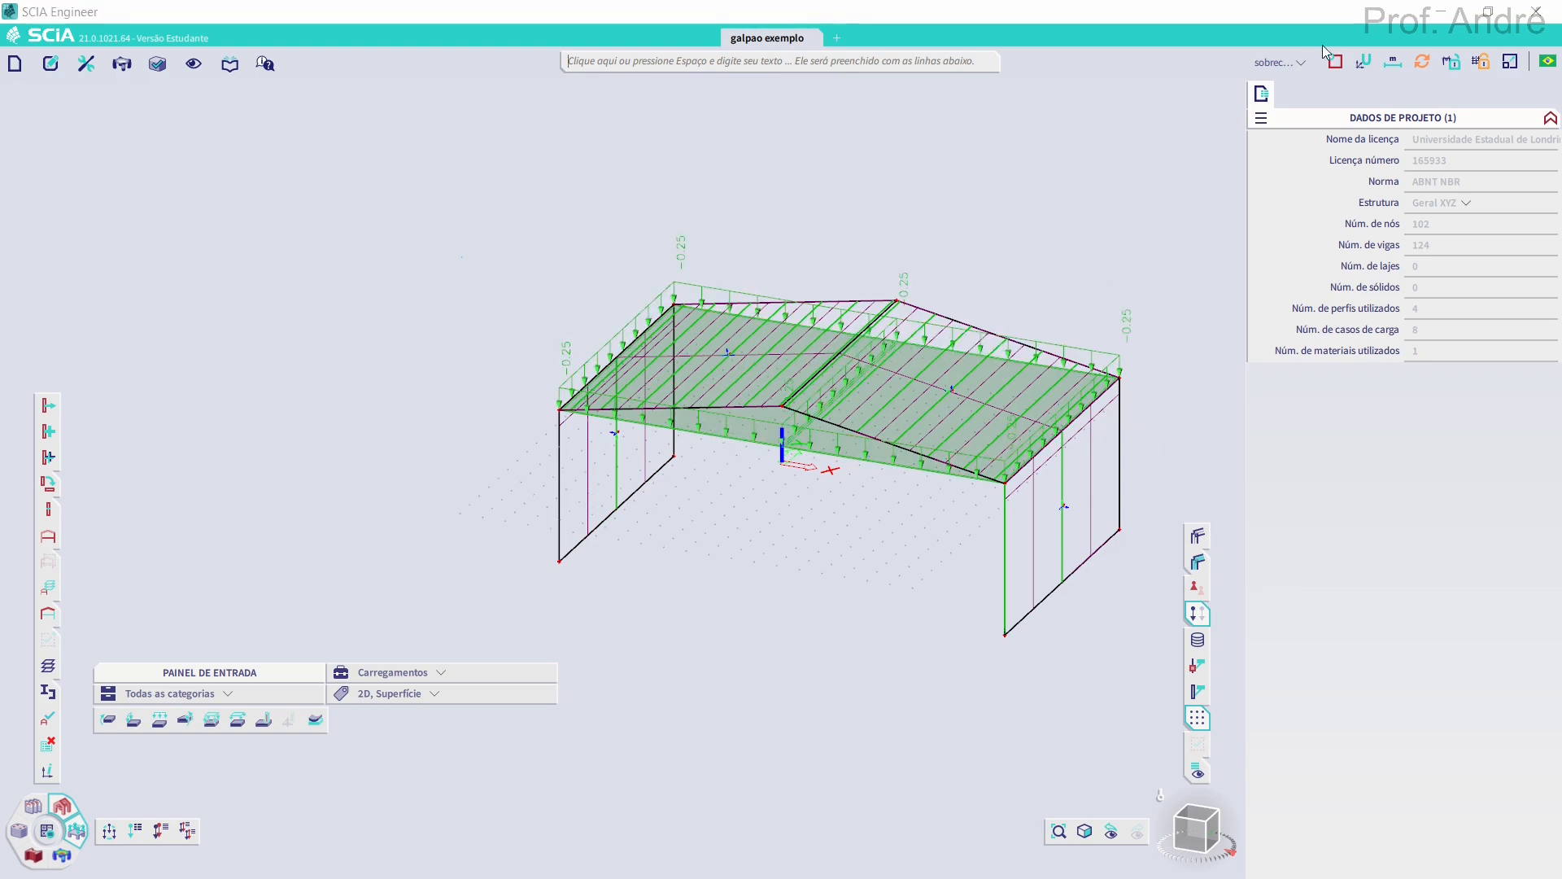
{"action": "left_click", "coordinate": [1272, 65]}
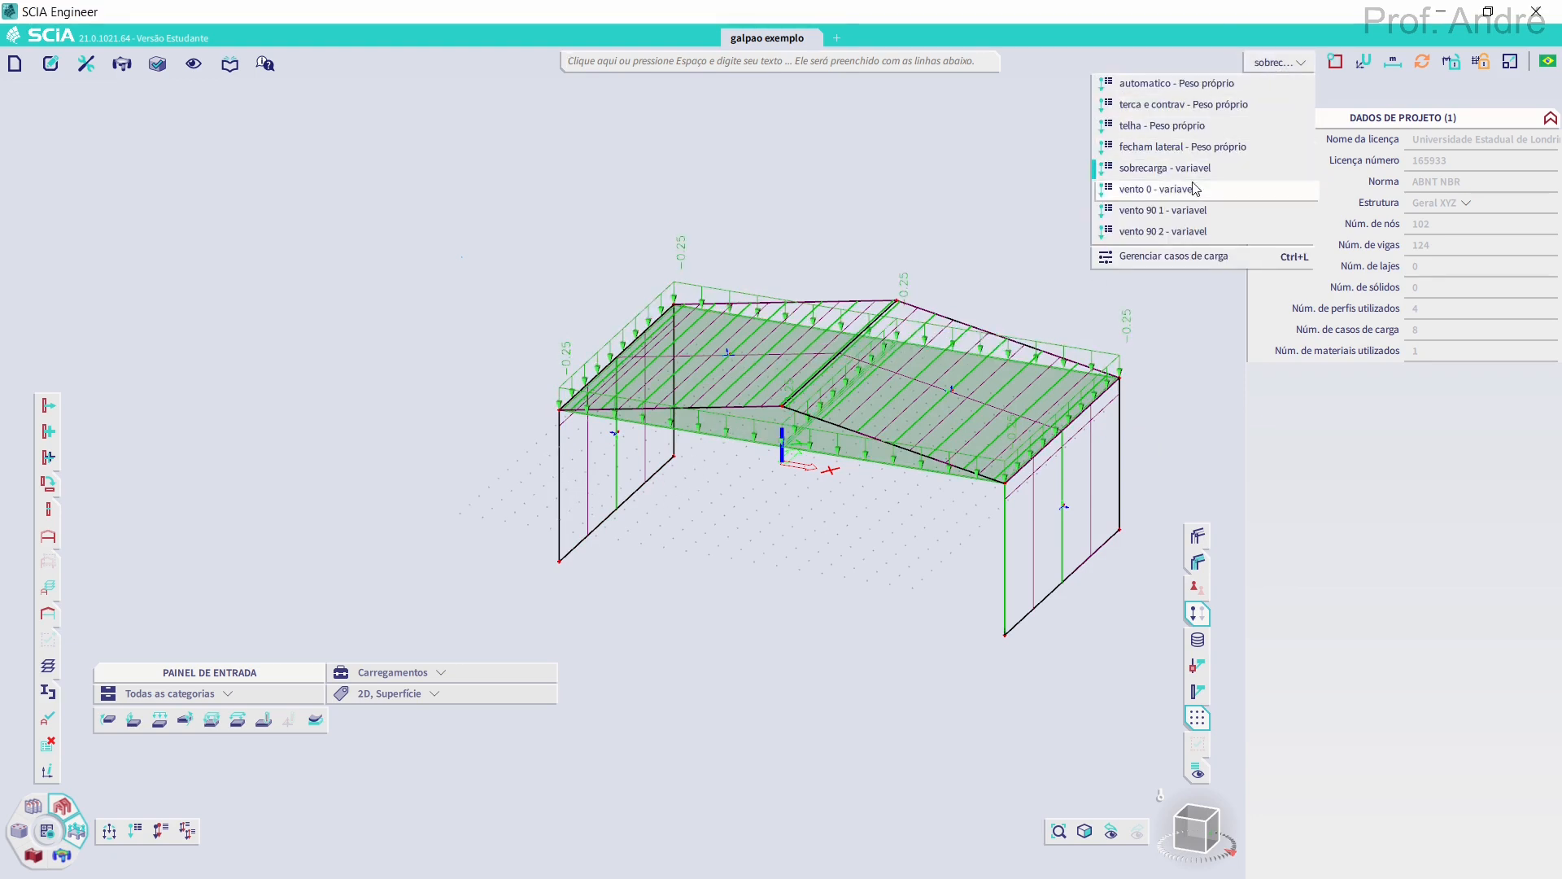
{"action": "left_click", "coordinate": [1184, 200]}
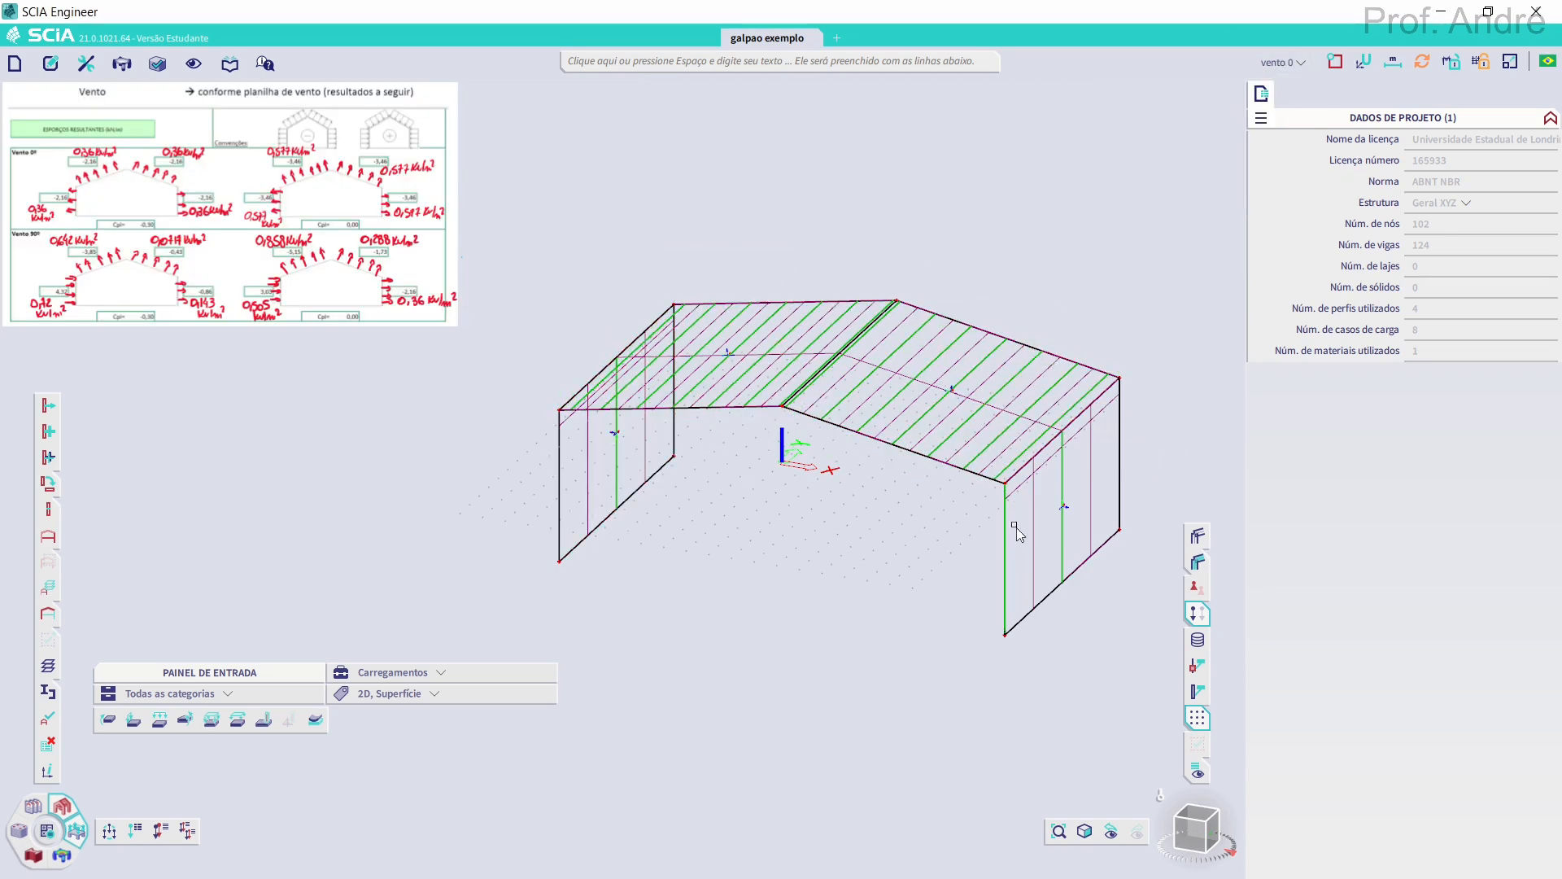
{"action": "left_click", "coordinate": [1069, 513]}
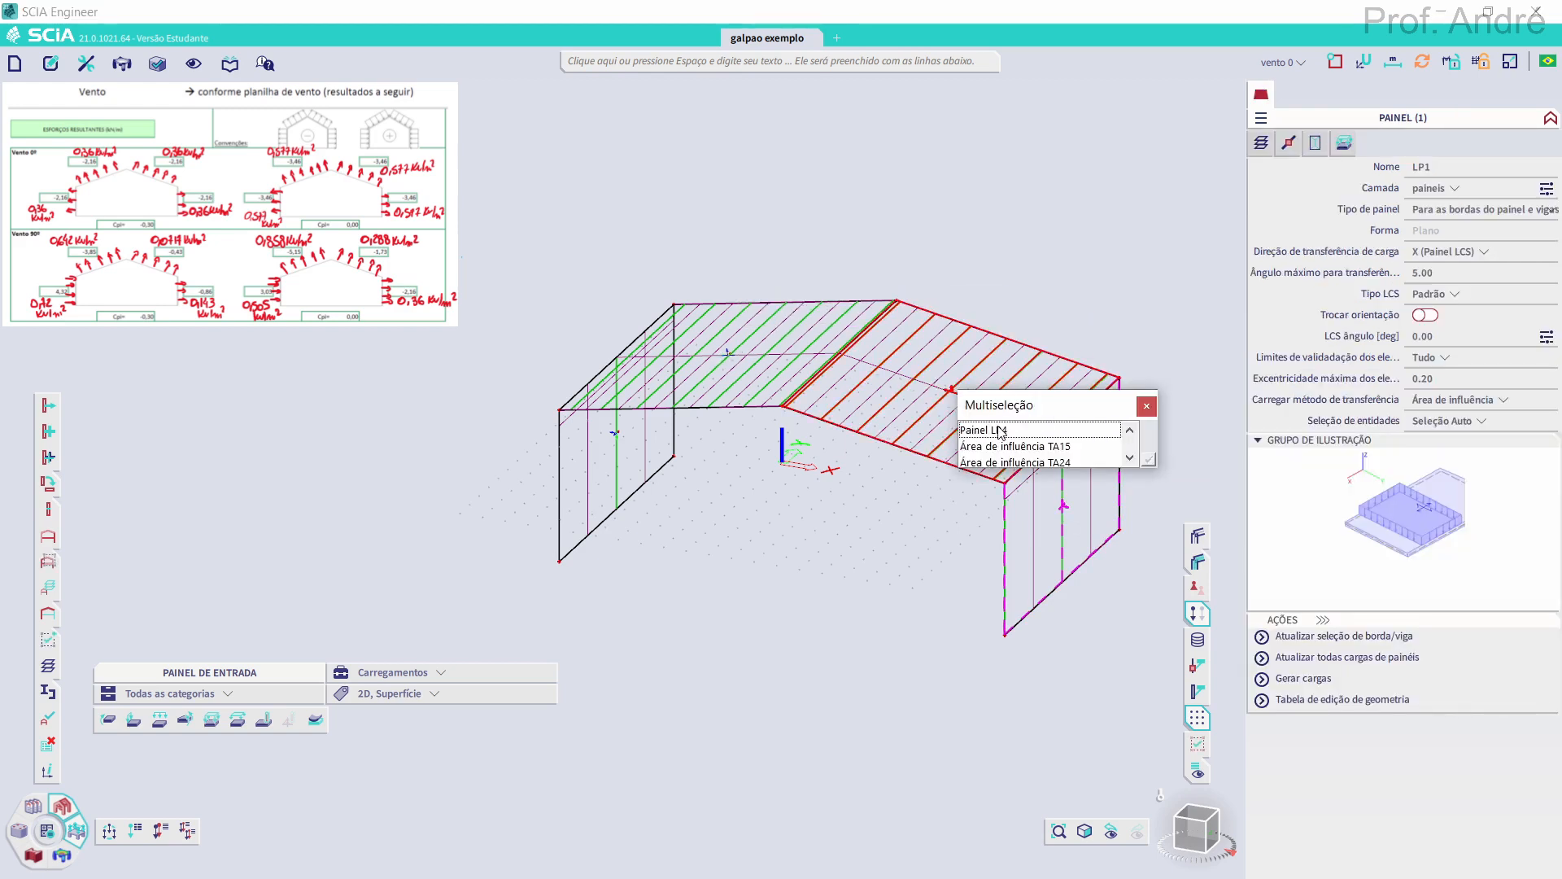
{"action": "left_click", "coordinate": [1002, 429]}
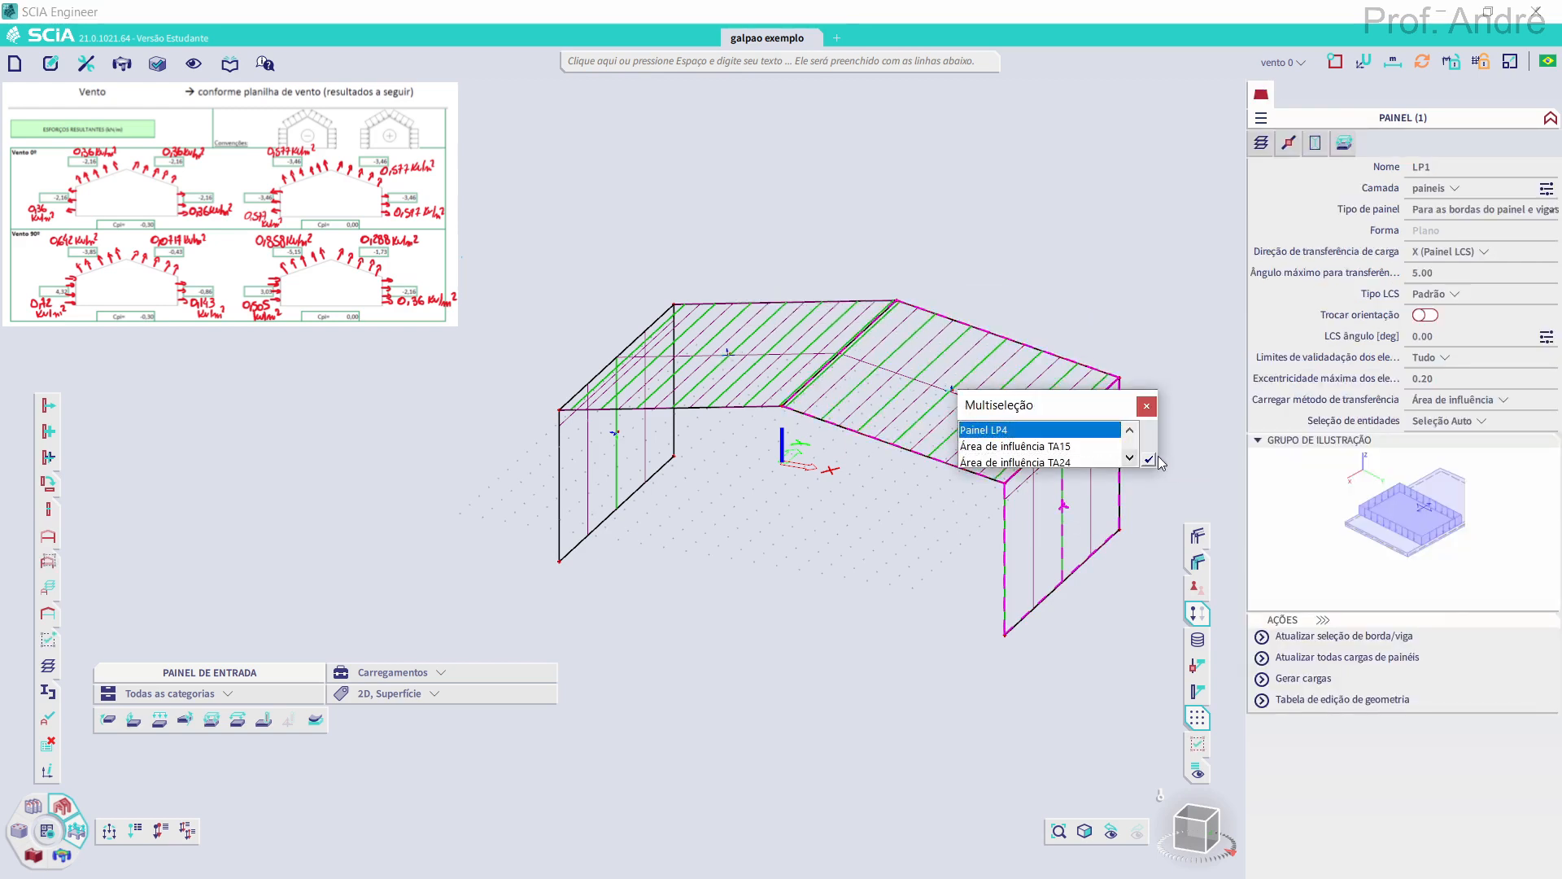
{"action": "left_click", "coordinate": [728, 355]}
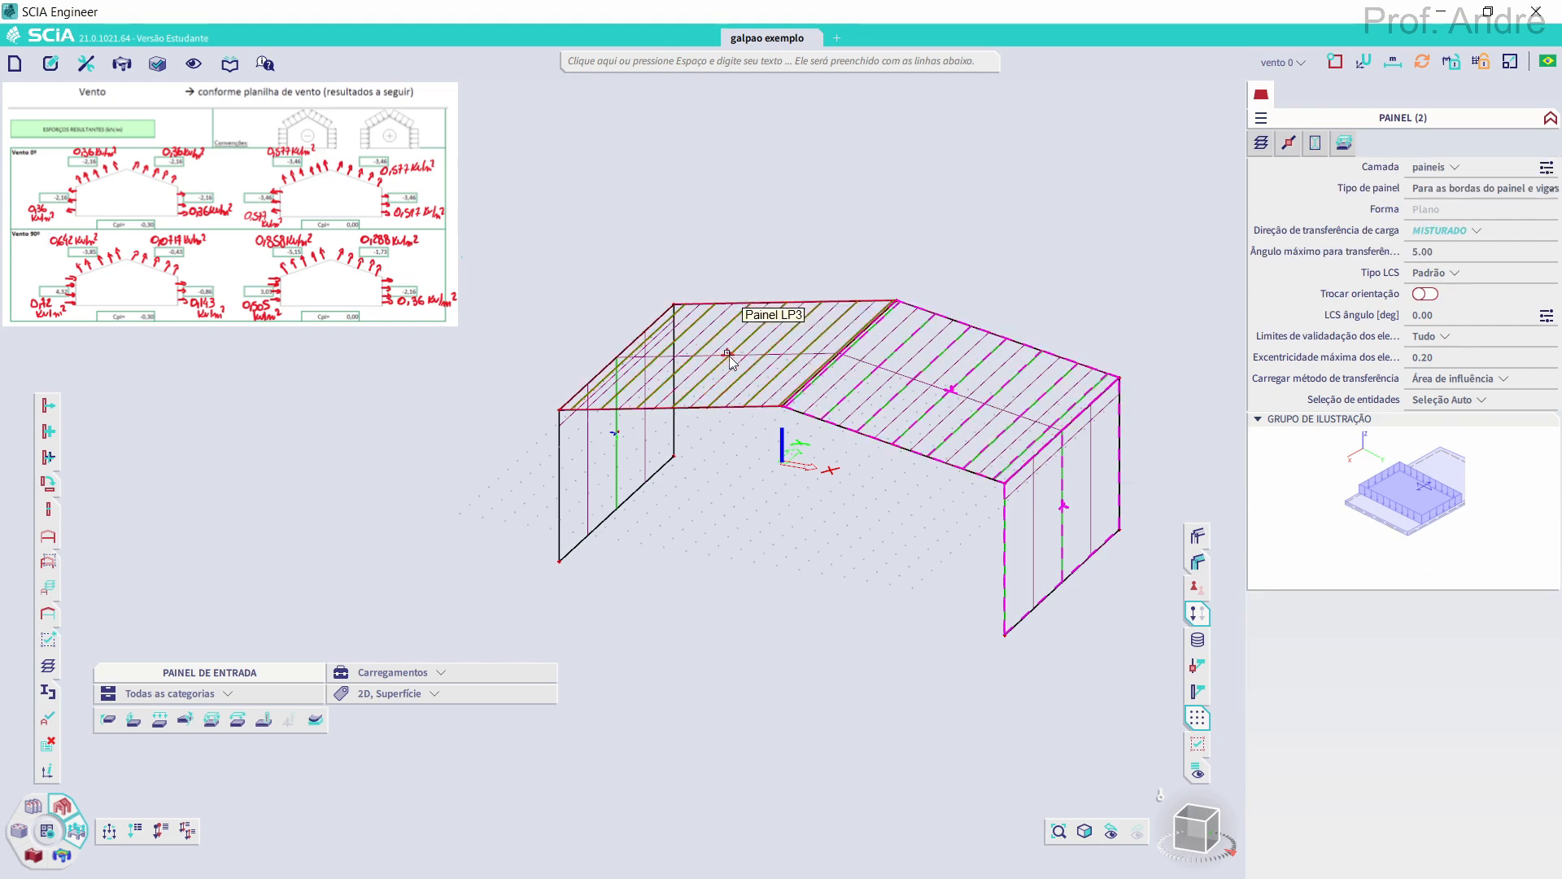
{"action": "left_click", "coordinate": [606, 452]}
{"action": "left_click", "coordinate": [786, 422]}
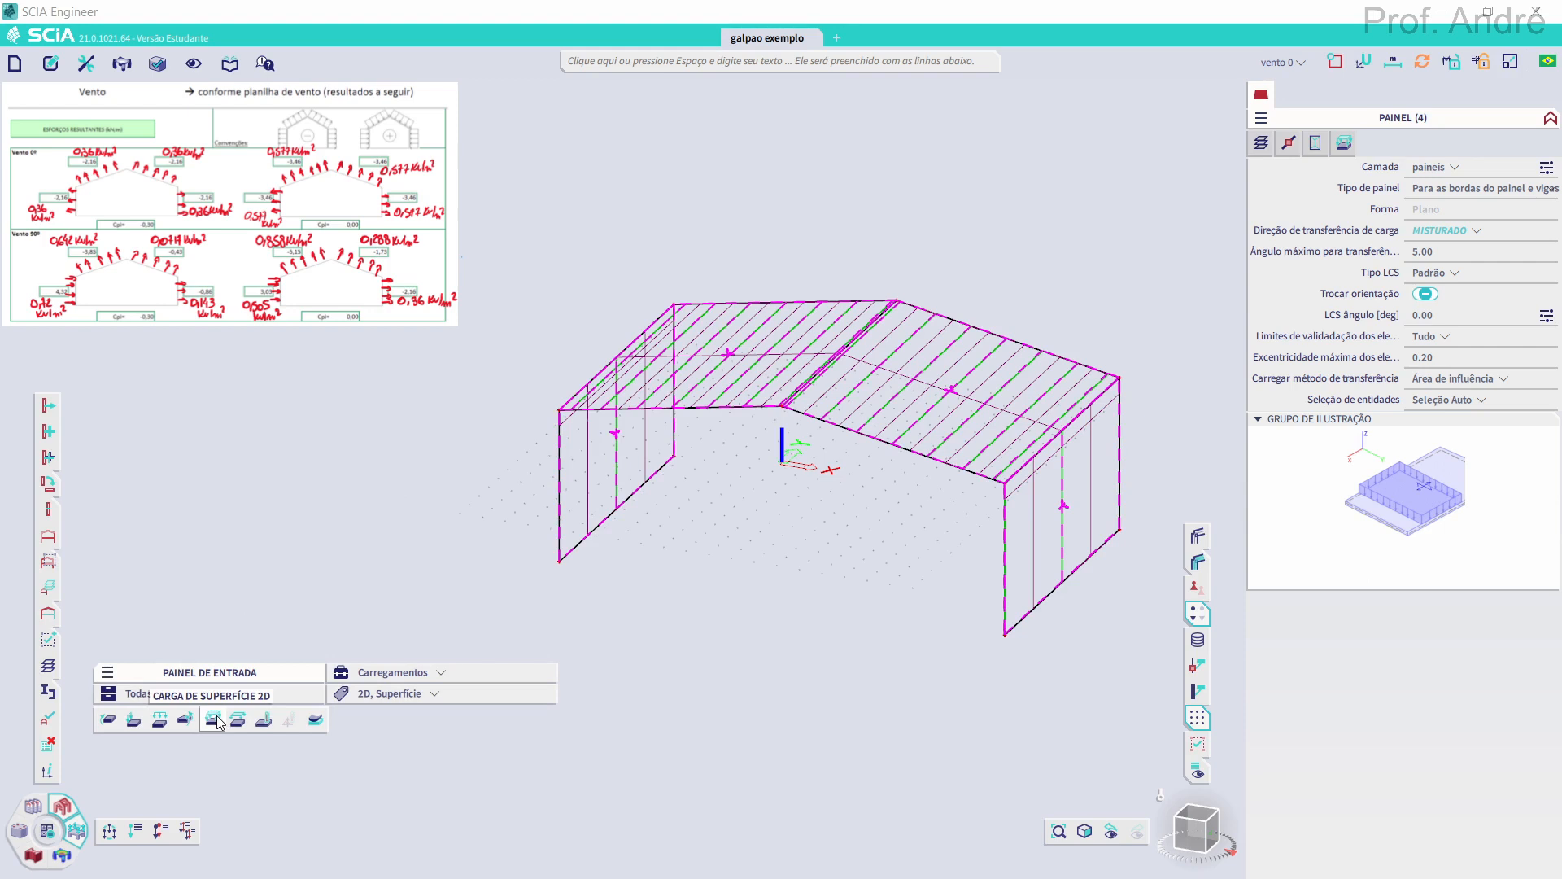
{"action": "left_click", "coordinate": [213, 719]}
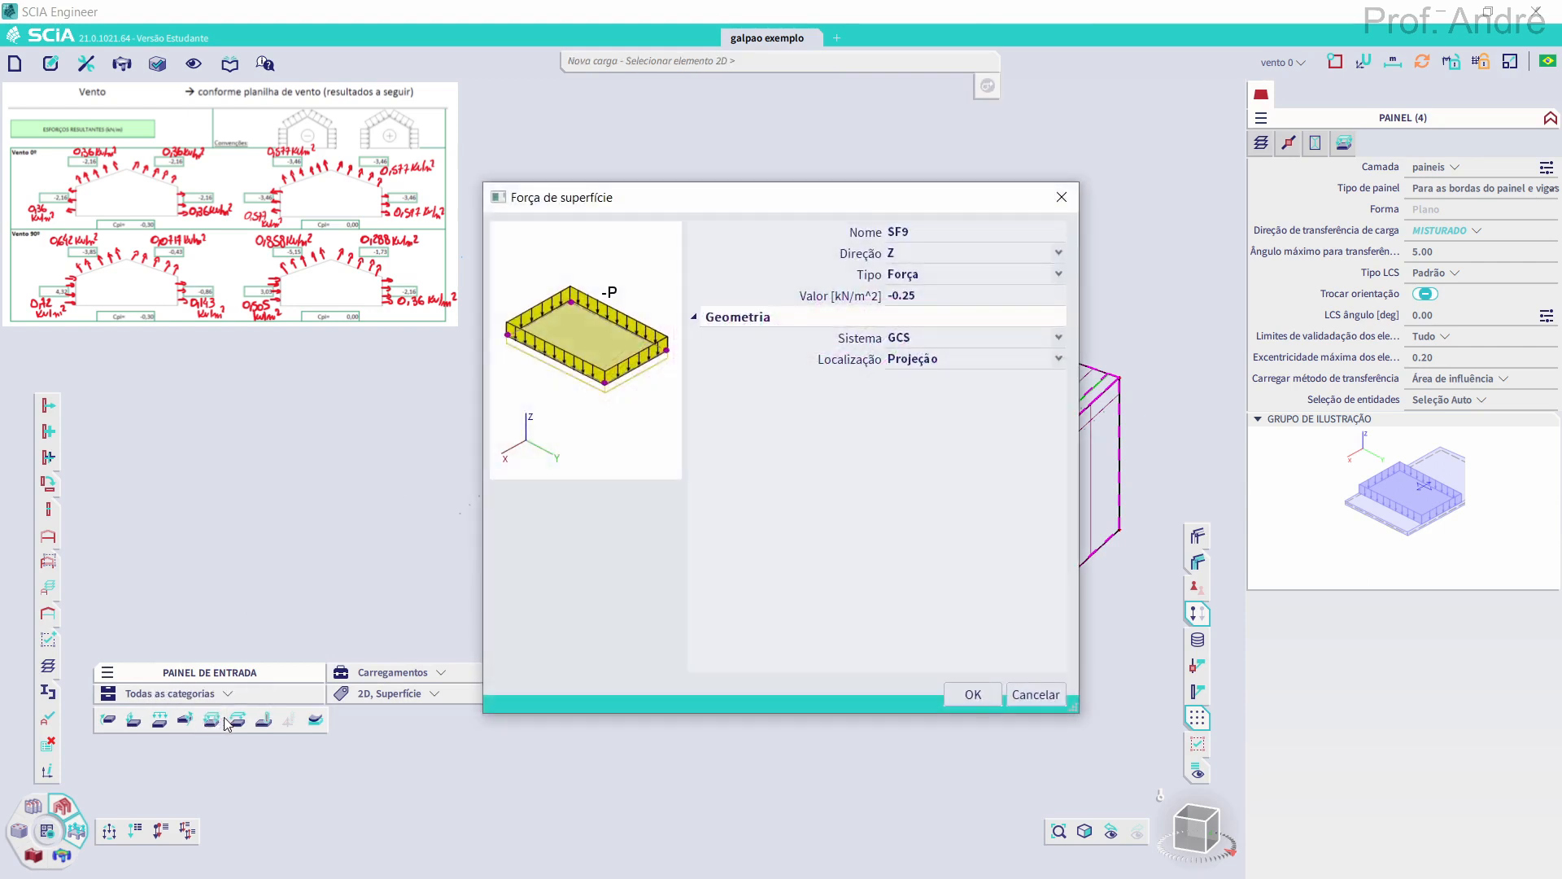
{"action": "double_click", "coordinate": [911, 298]}
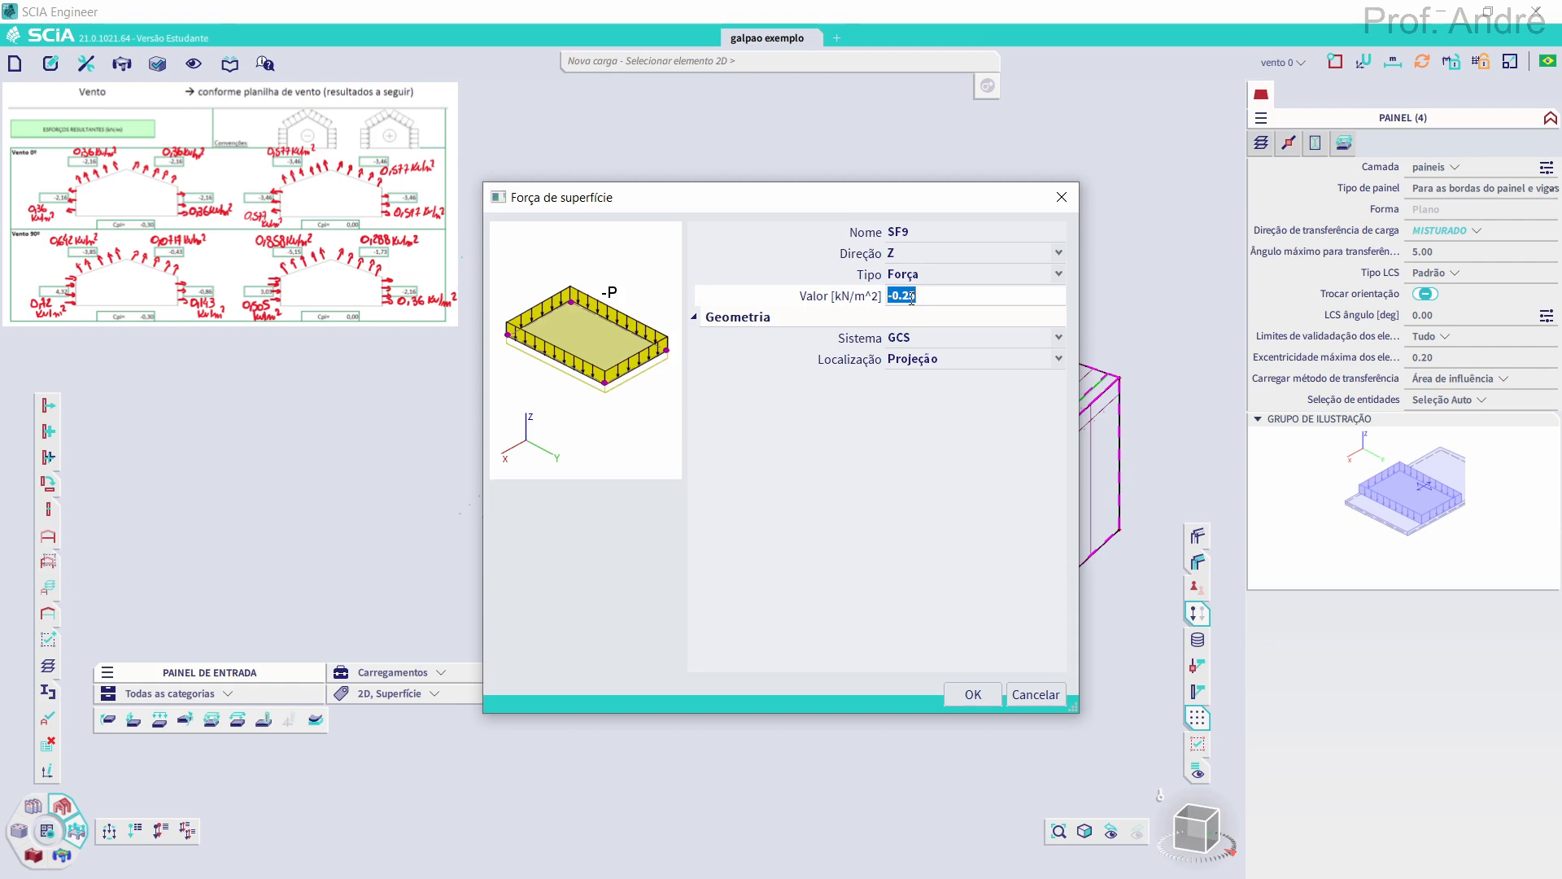
{"action": "type", "text": "0.58"}
{"action": "left_click", "coordinate": [960, 340]}
{"action": "left_click", "coordinate": [960, 339]}
{"action": "left_click", "coordinate": [918, 367]}
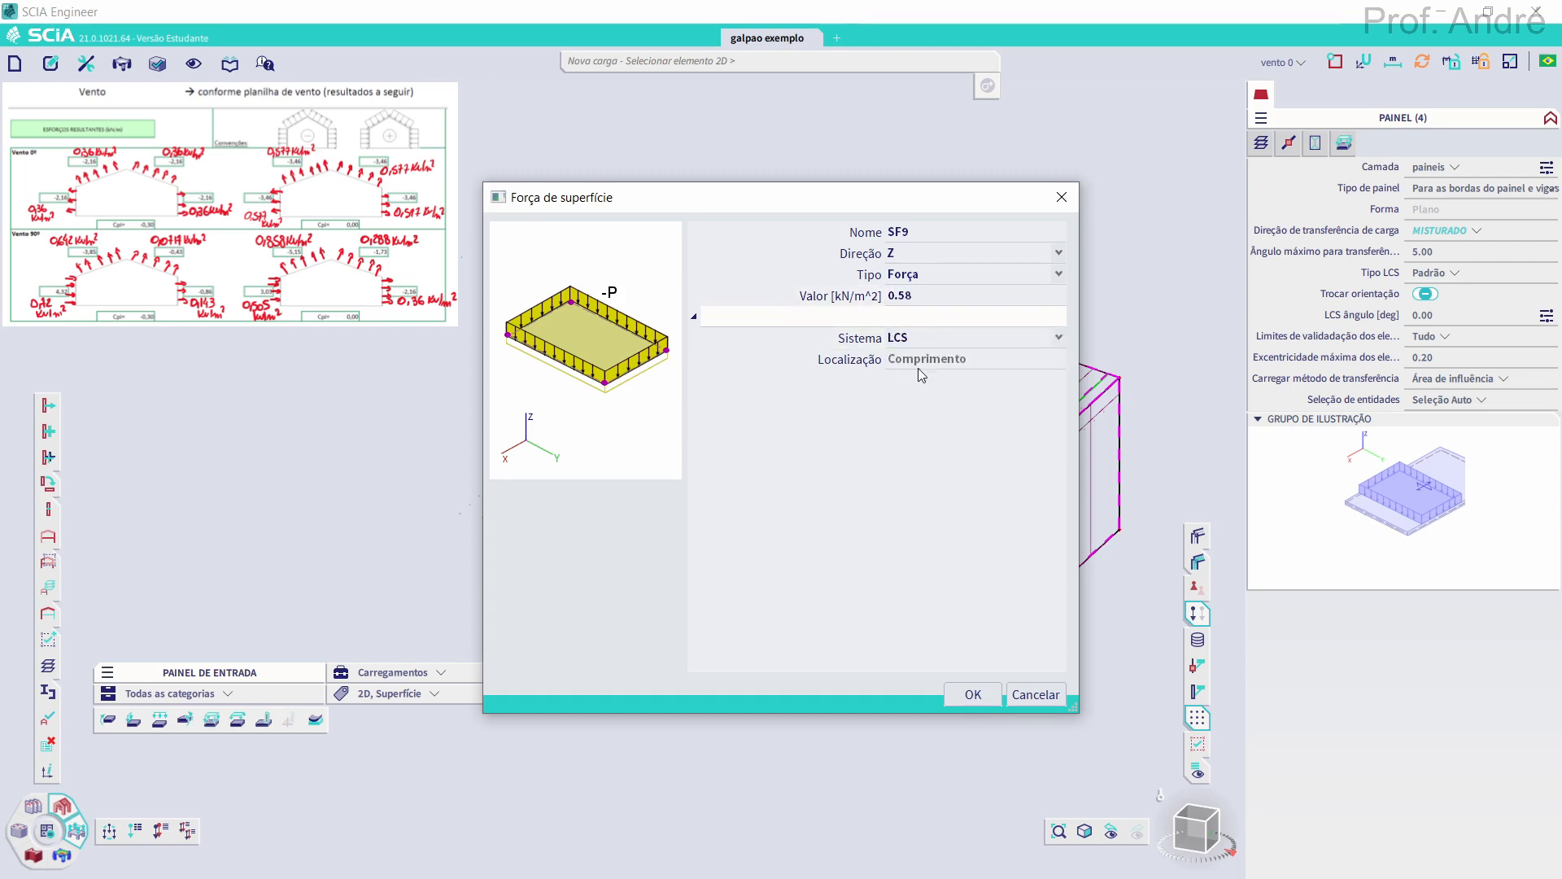
{"action": "left_click_drag", "start_coordinate": [926, 202], "coordinate": [749, 215]}
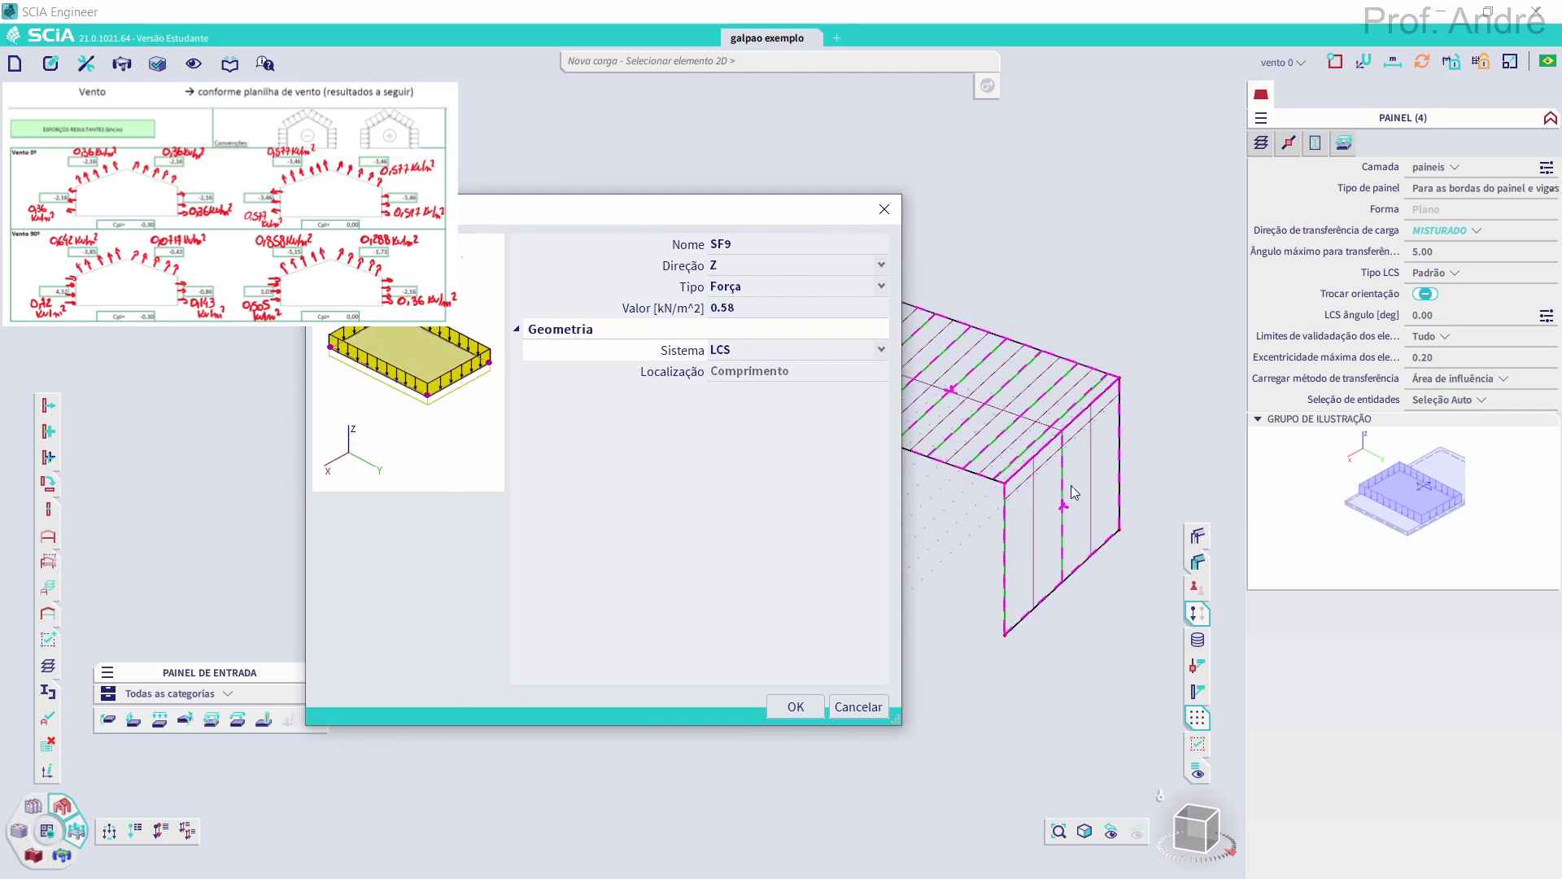
{"action": "left_click_drag", "start_coordinate": [742, 224], "coordinate": [982, 223]}
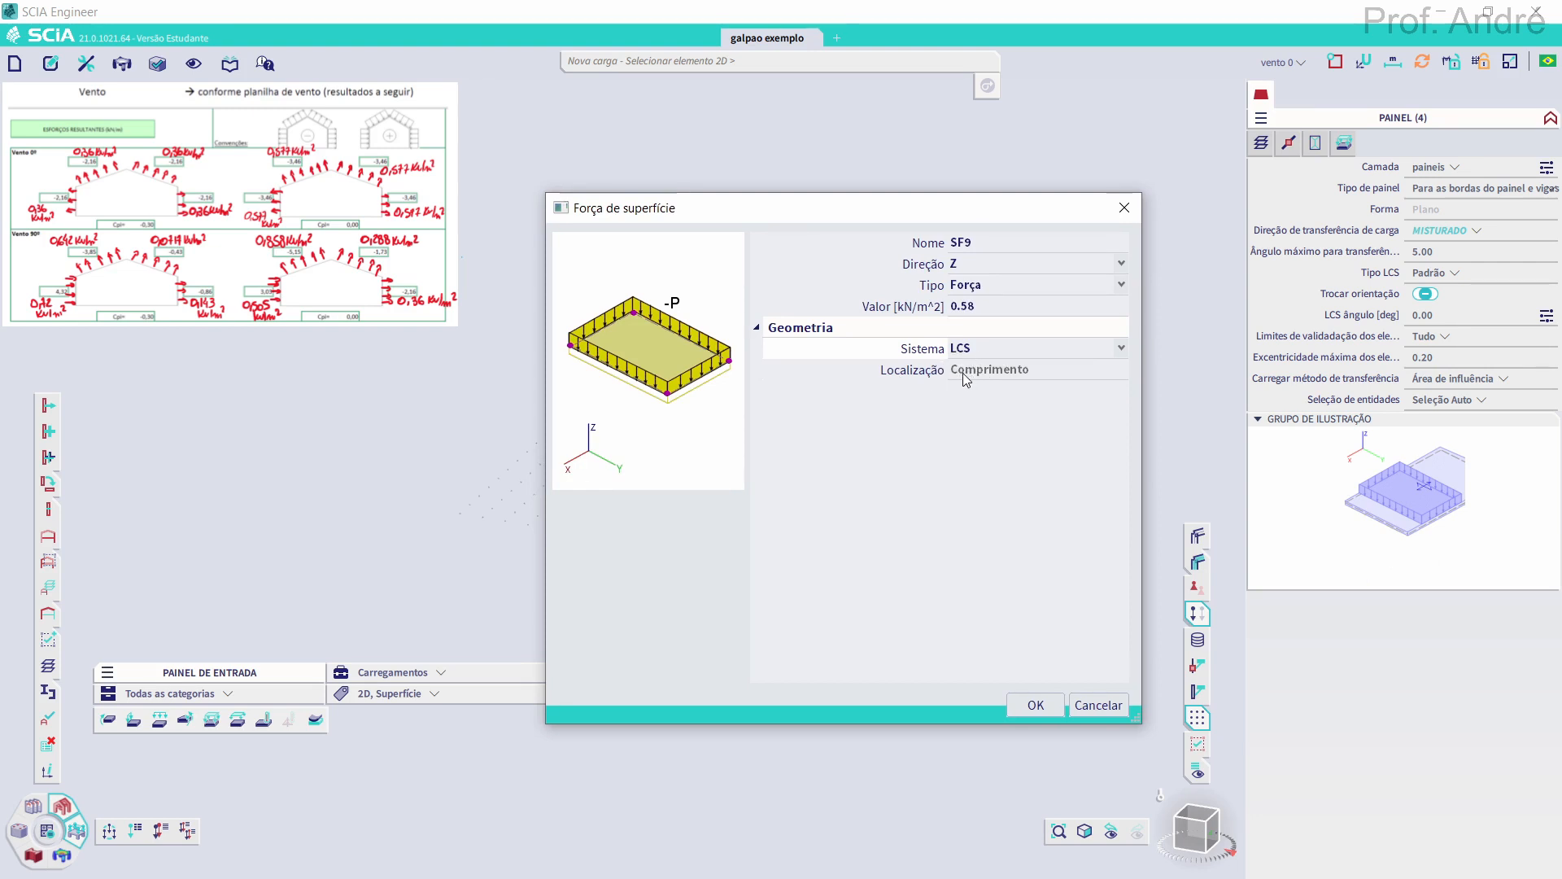
{"action": "left_click", "coordinate": [1029, 707]}
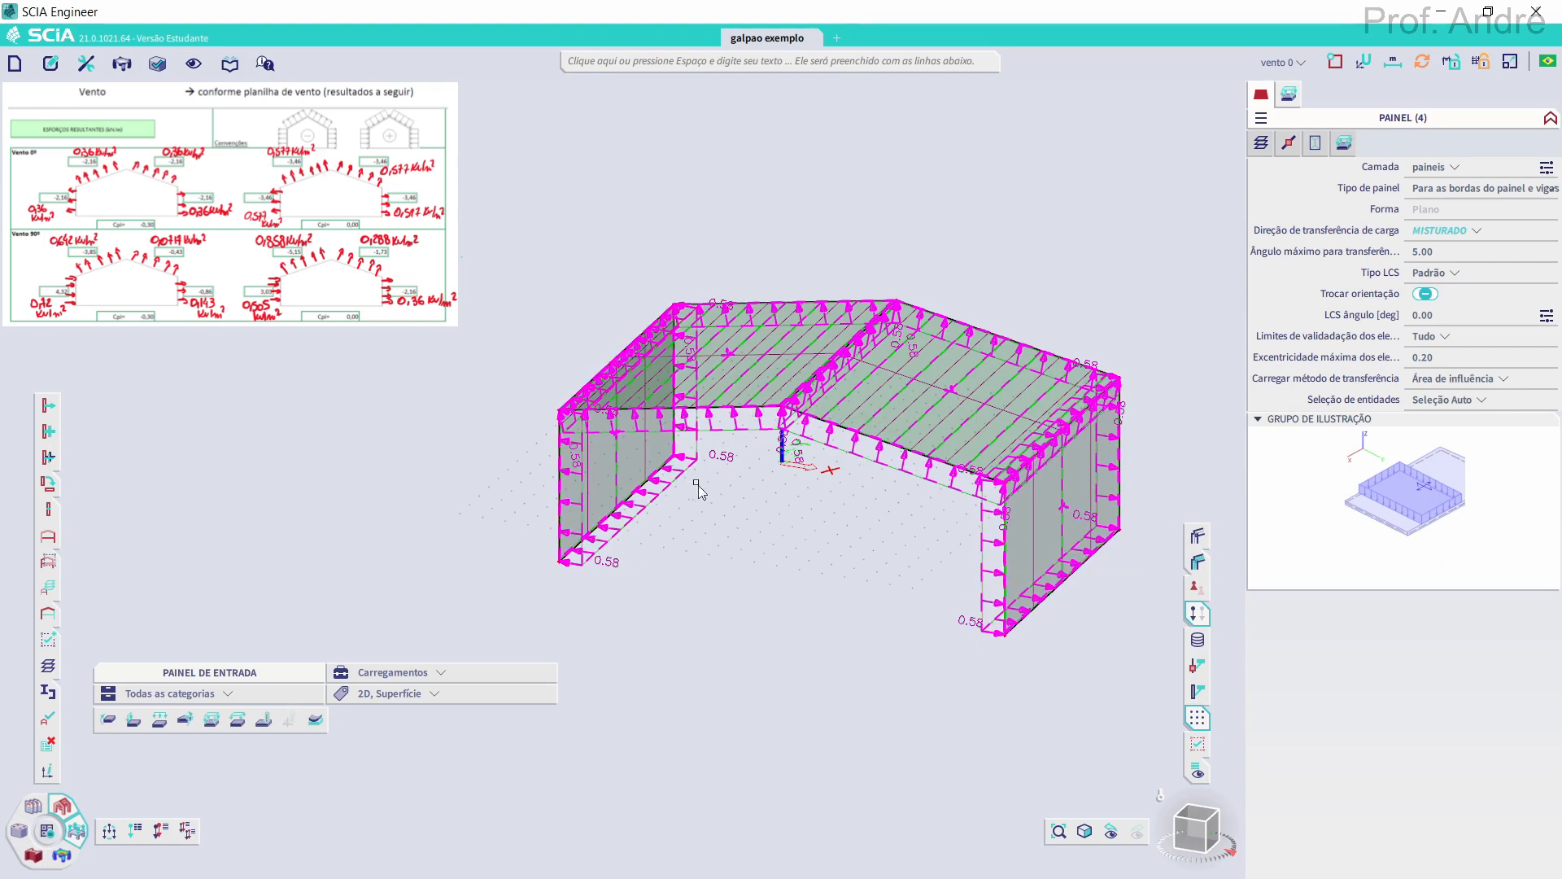
{"action": "key", "text": "Escape"}
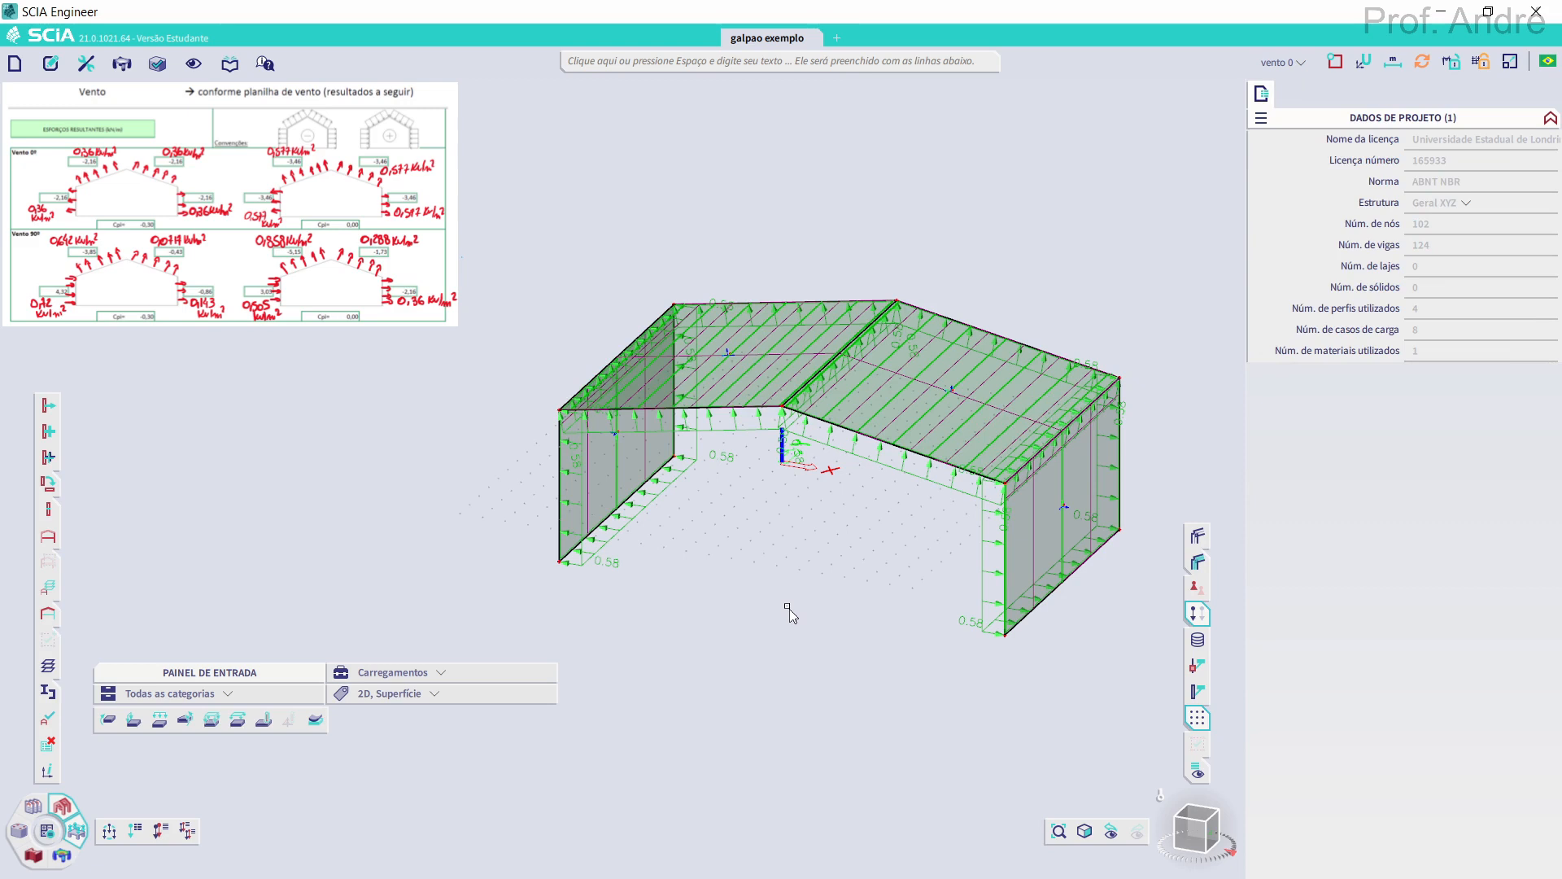
In the vento 90 1 load case, apply a -0.72 kN/m² surface force in Z, LCS system, to all four roof and wall panels
{"action": "left_click", "coordinate": [1279, 62]}
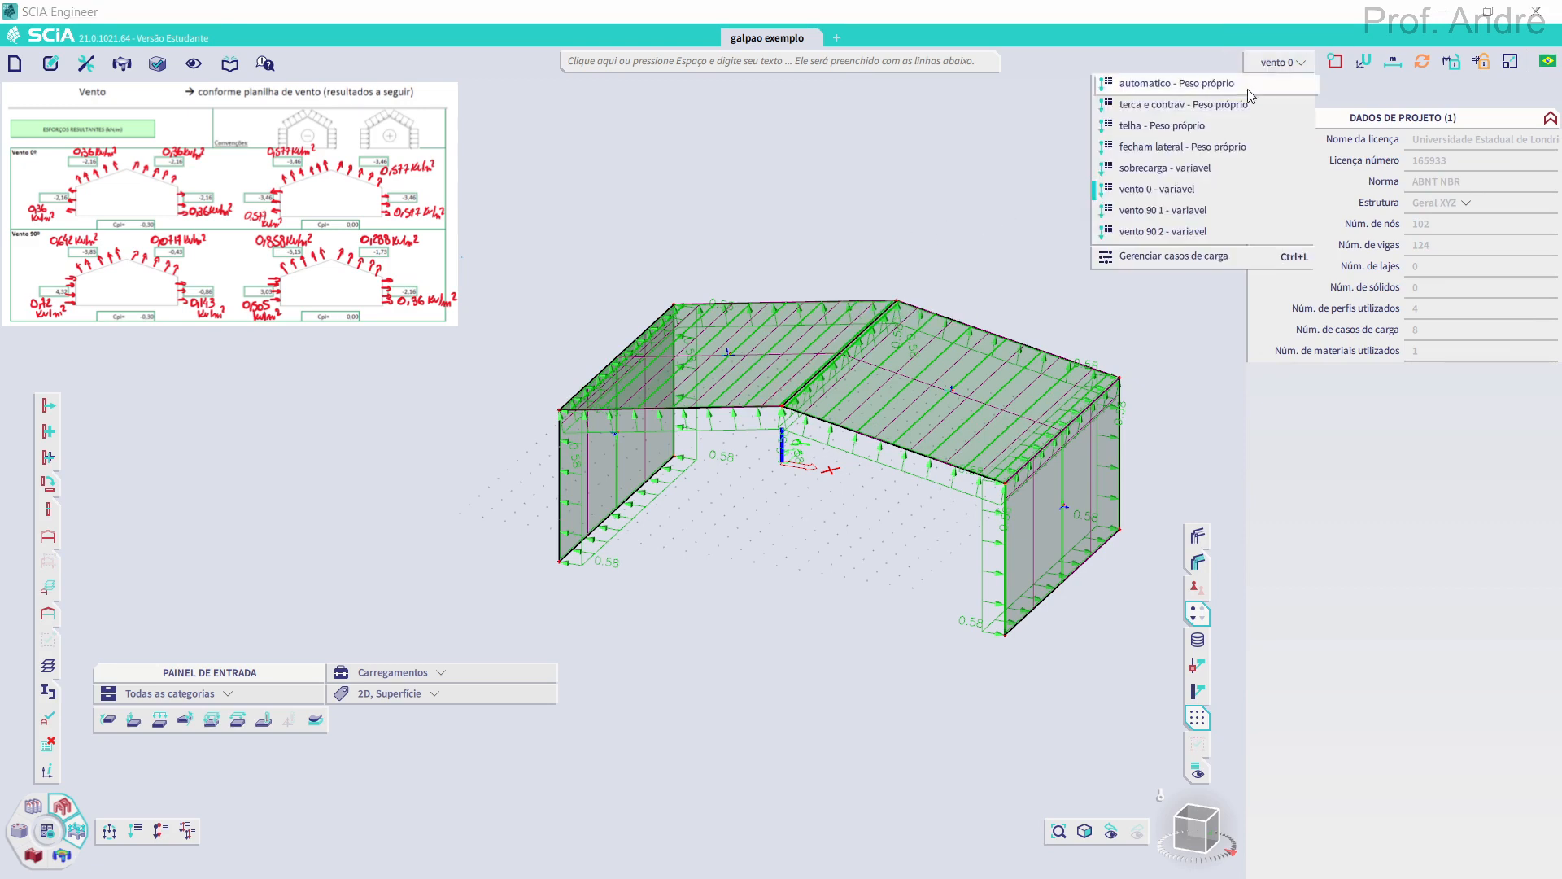
{"action": "left_click", "coordinate": [1156, 213]}
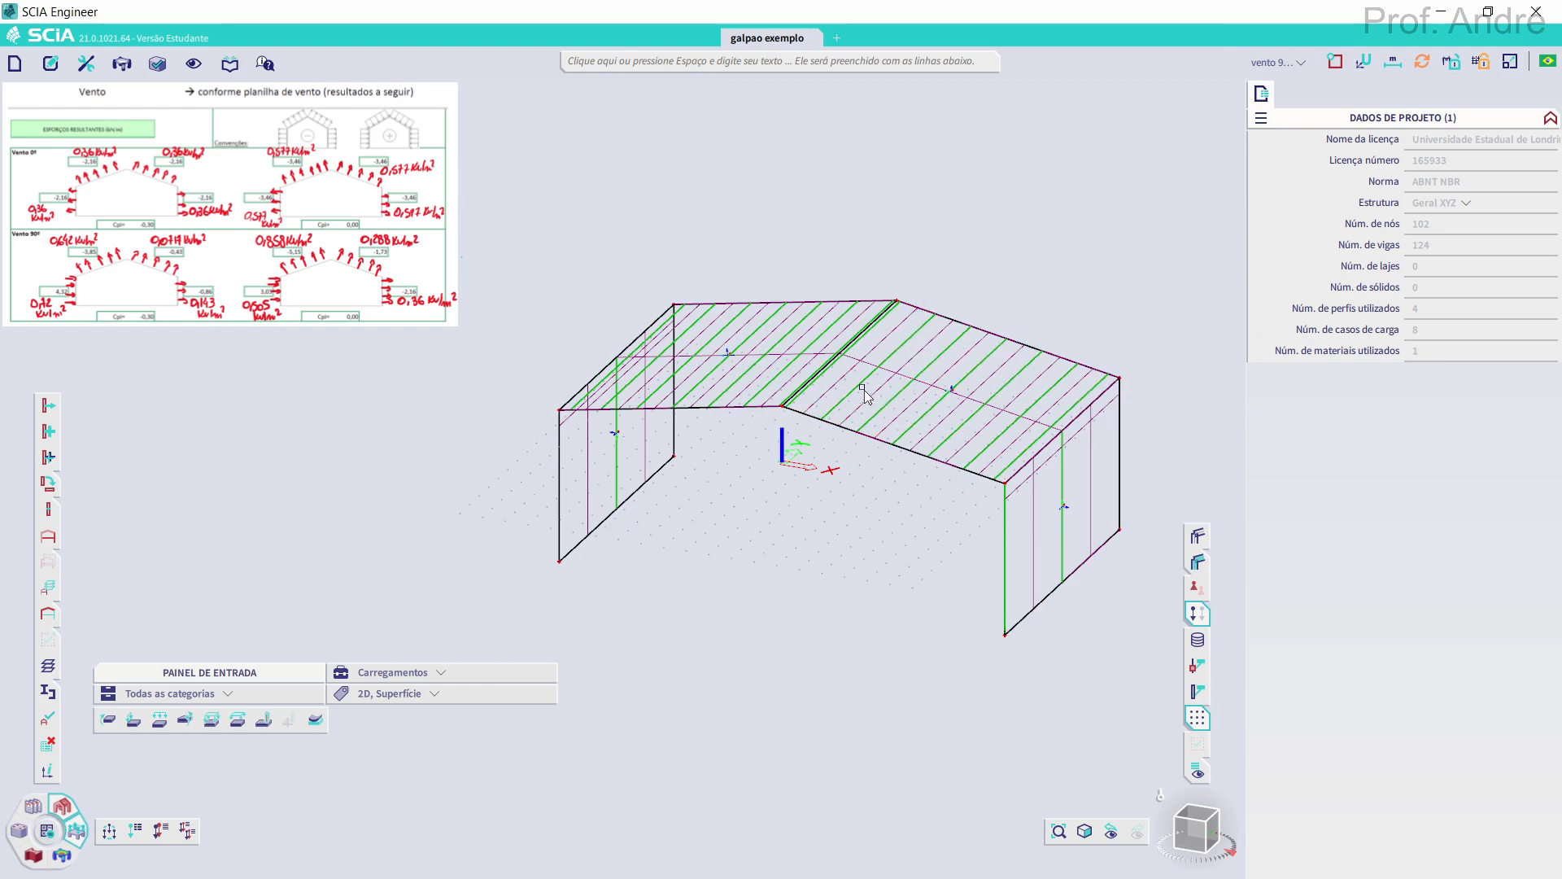
{"action": "left_click", "coordinate": [612, 436]}
{"action": "left_click", "coordinate": [697, 378]}
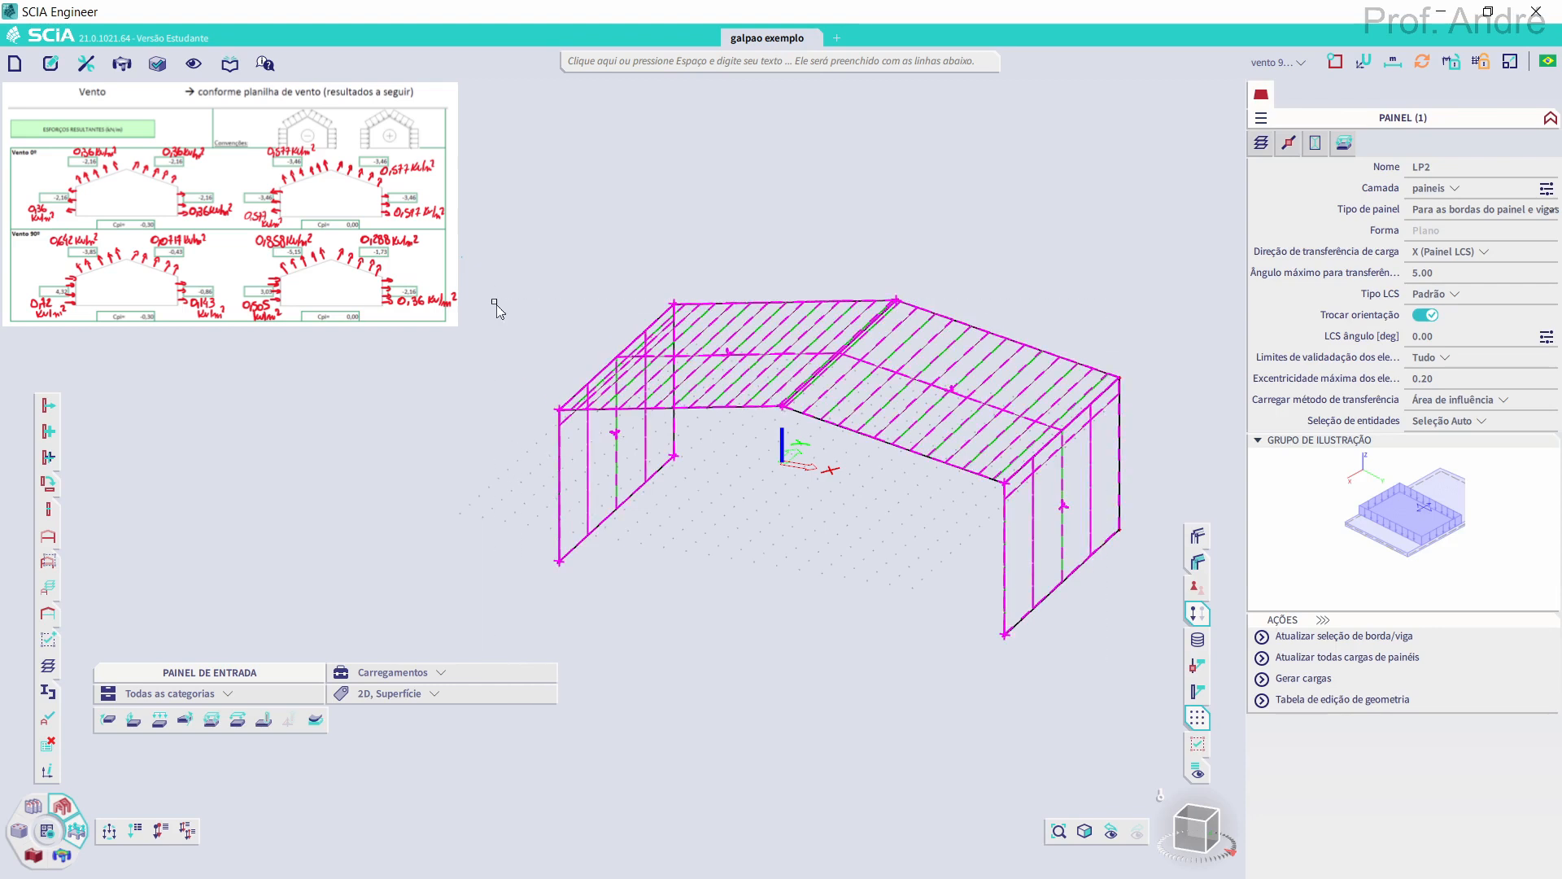
{"action": "left_click", "coordinate": [231, 716]}
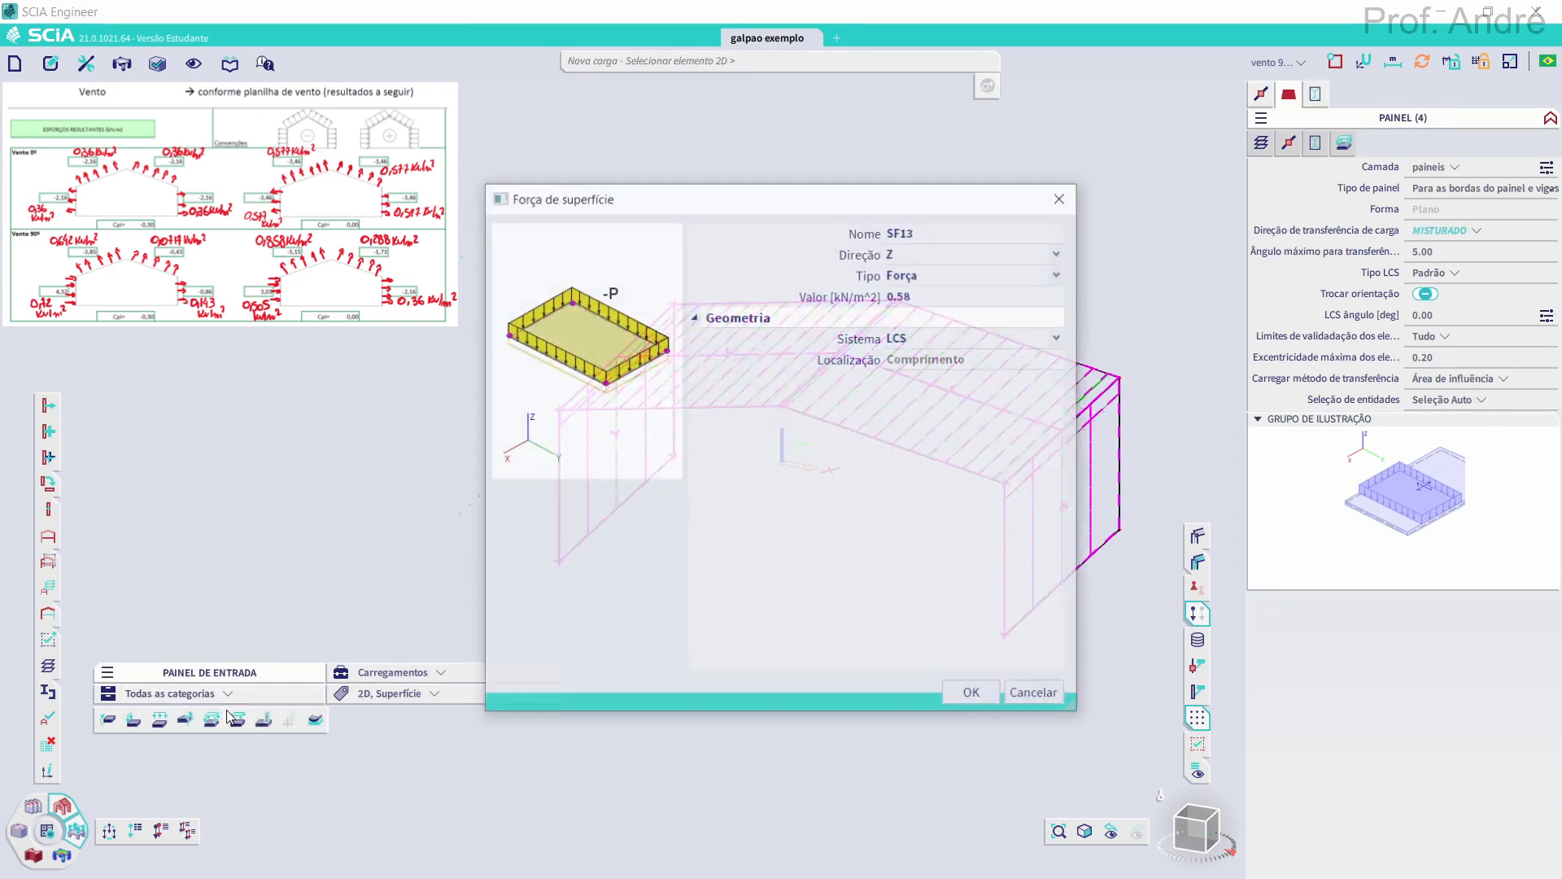
{"action": "left_click", "coordinate": [917, 296]}
{"action": "type", "text": "0"}
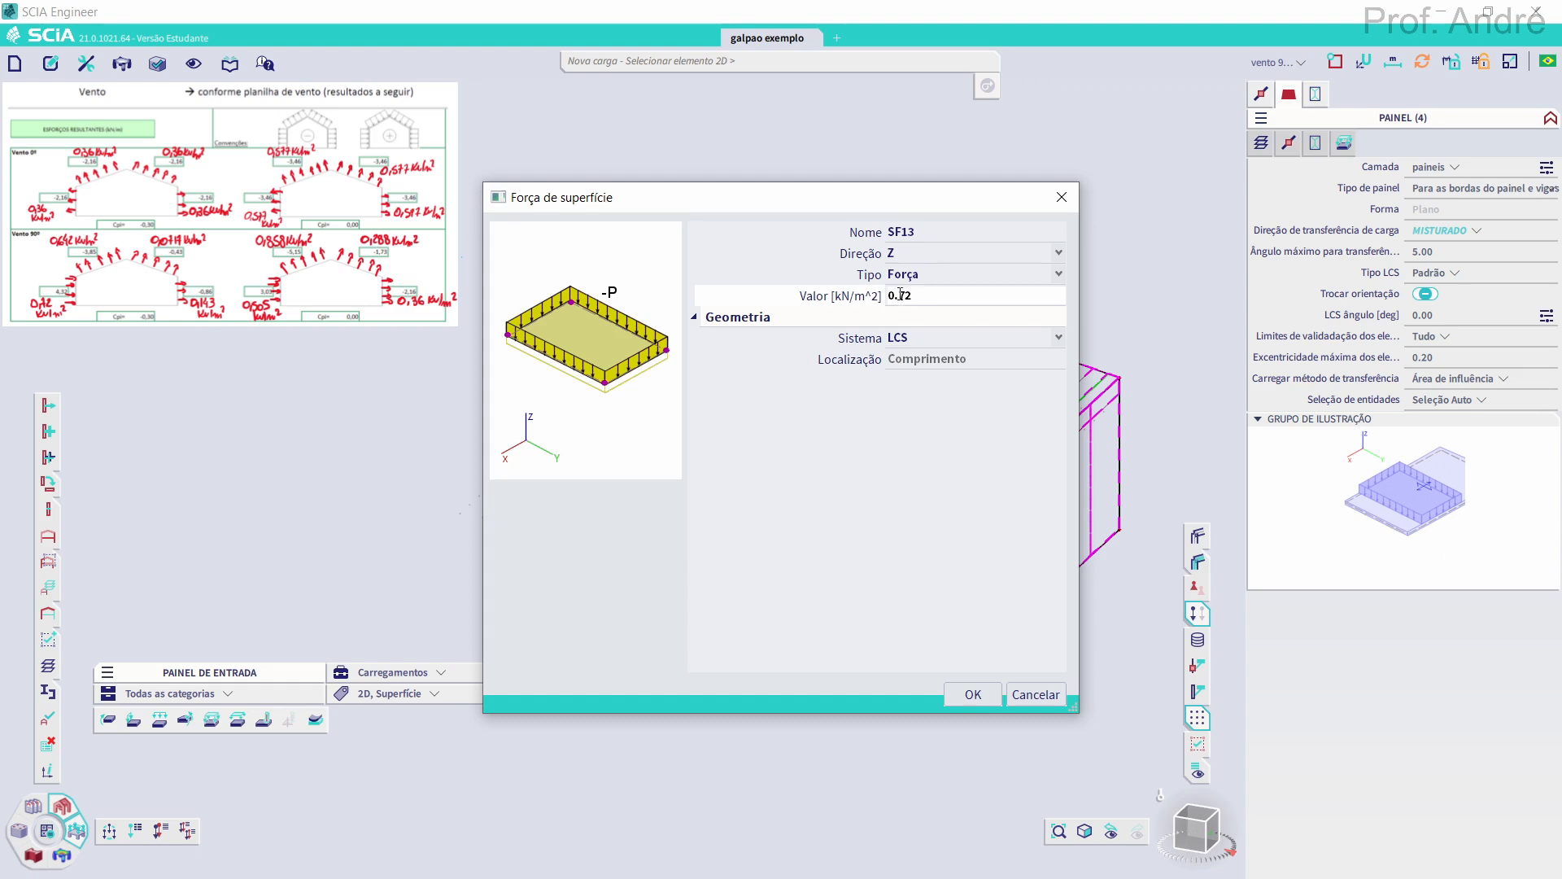
{"action": "type", "text": "-"}
{"action": "left_click", "coordinate": [973, 692]}
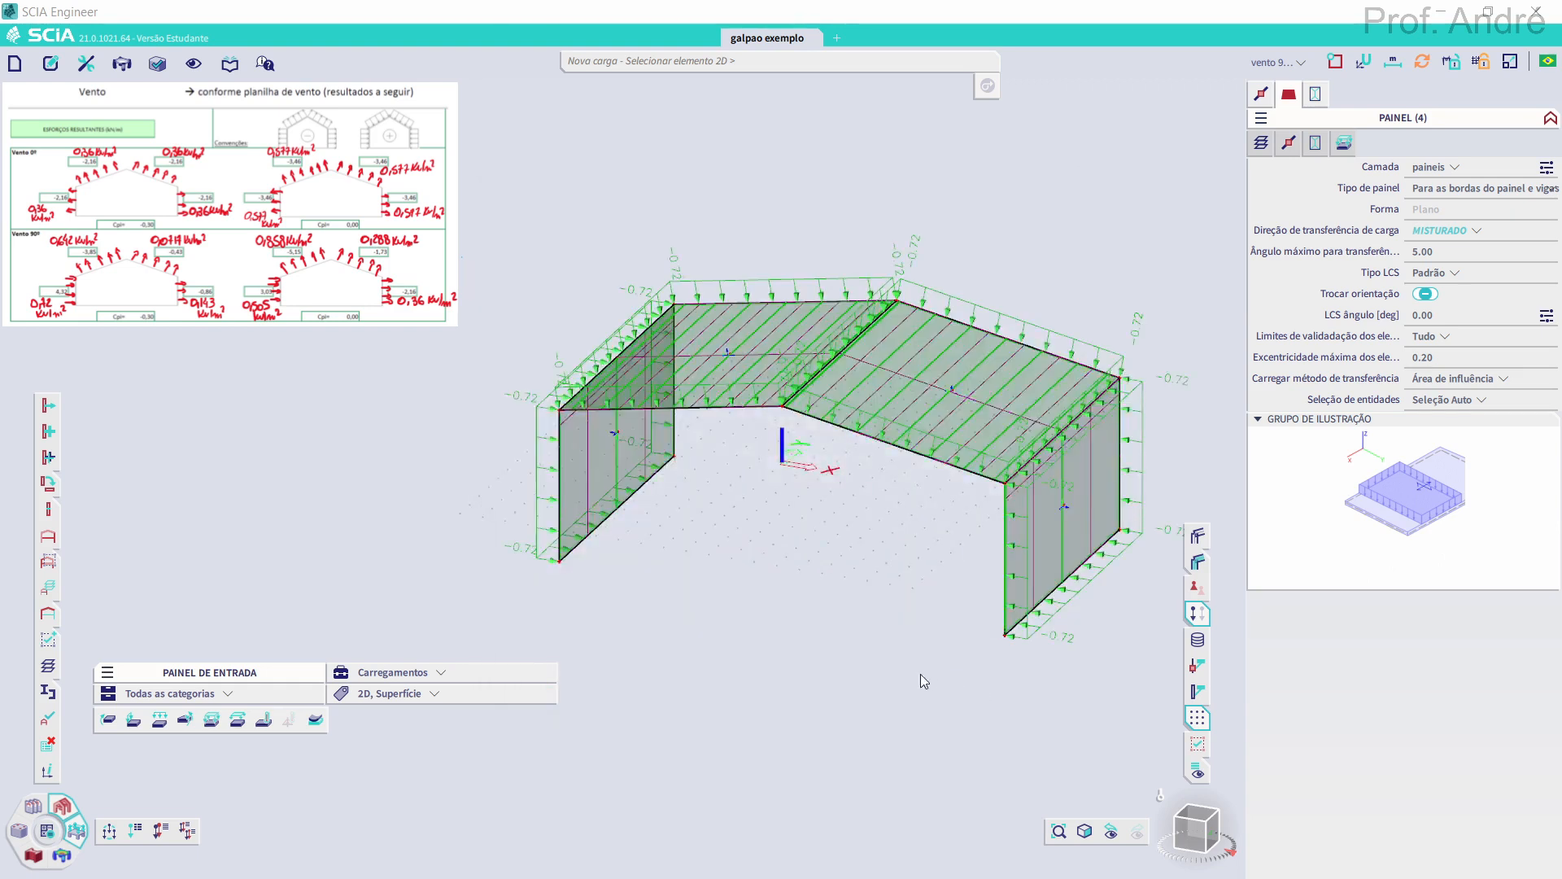
{"action": "key", "text": "Escape"}
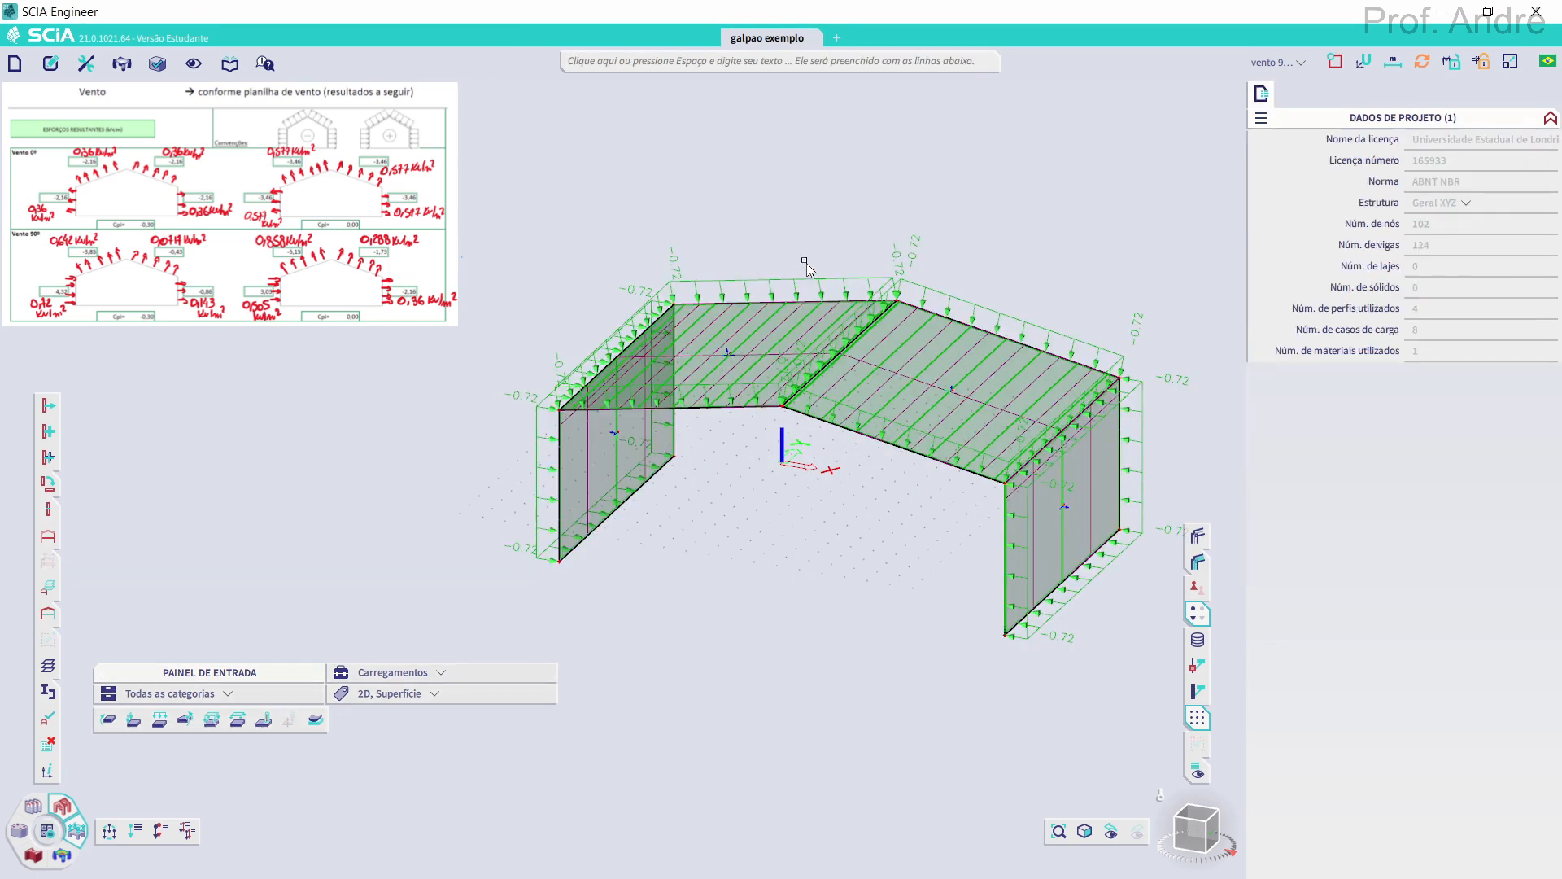
Set the surface force on the windward roof slope, panel LP3, to 0.642 kN/m² in the vento 90 1 load case
{"action": "left_click", "coordinate": [795, 281]}
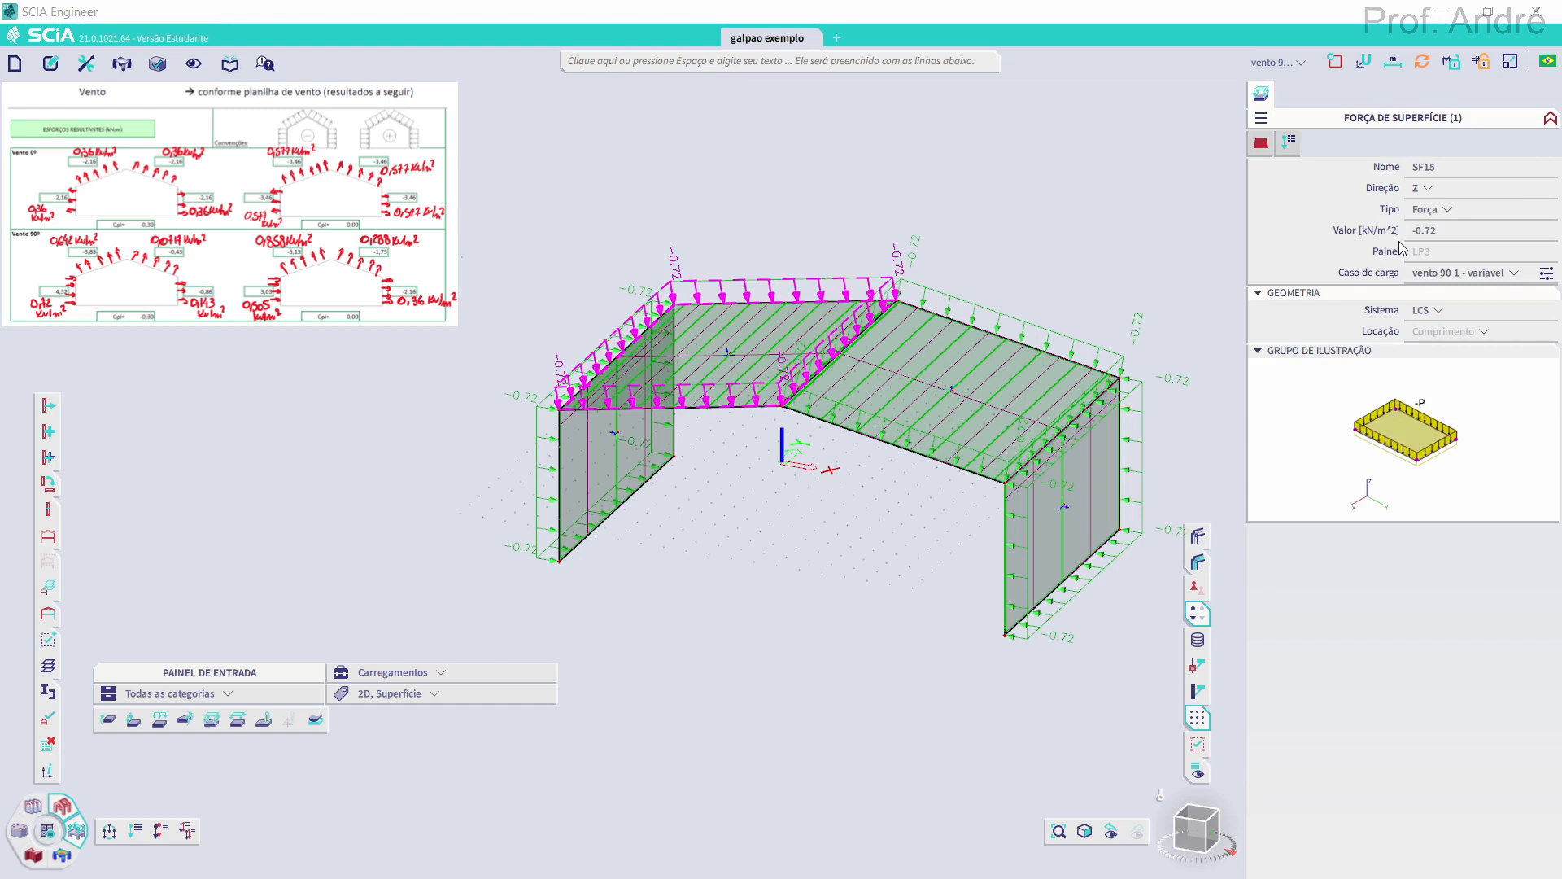
{"action": "left_click", "coordinate": [1437, 232]}
{"action": "type", "text": "0"}
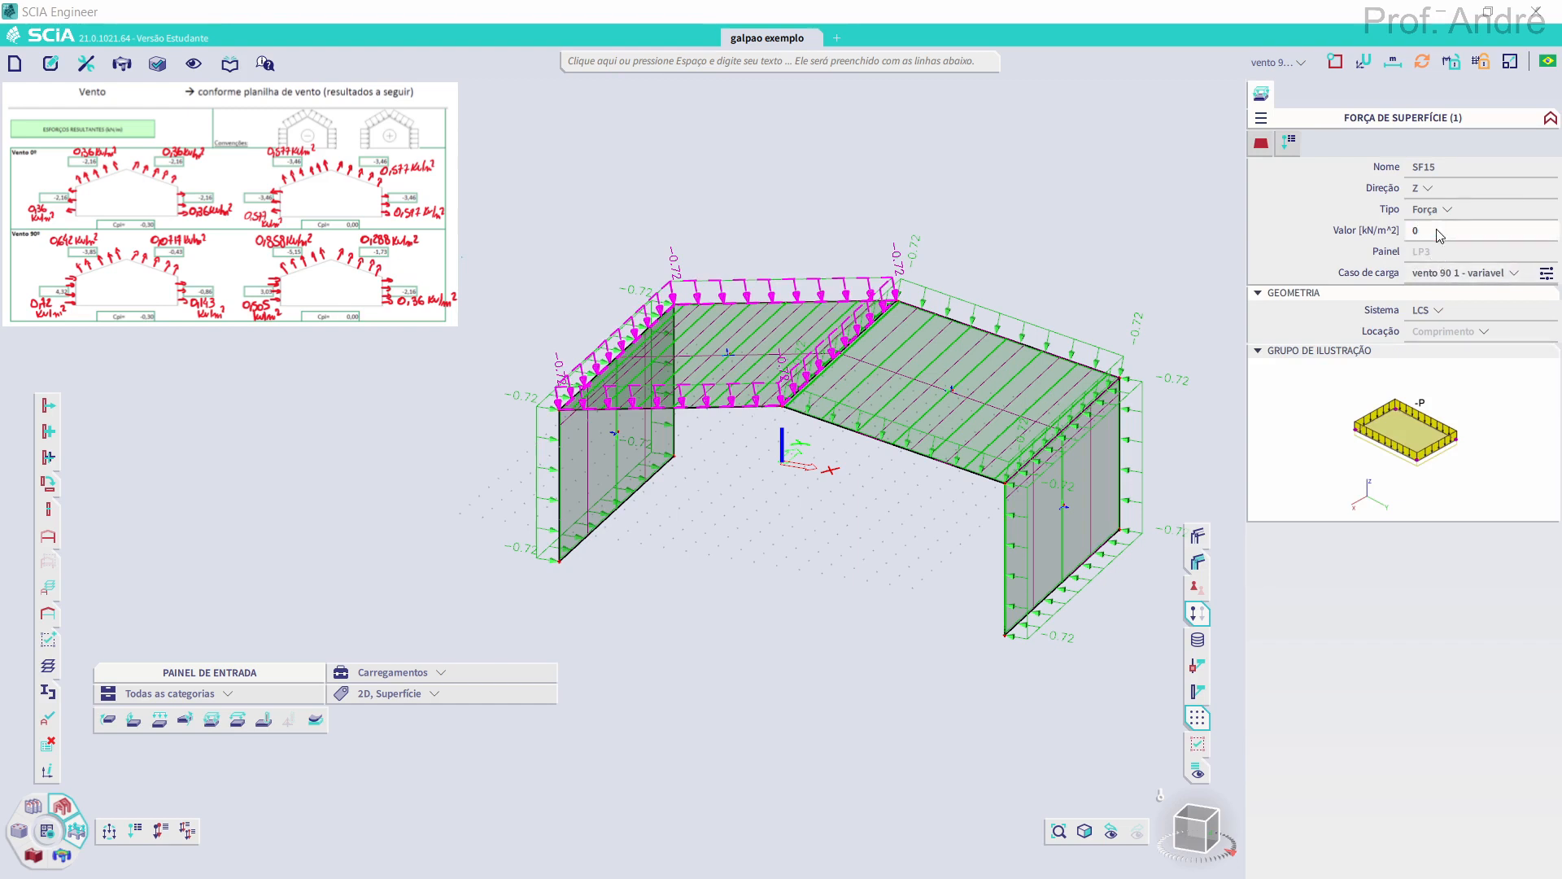
{"action": "key", "text": "Return"}
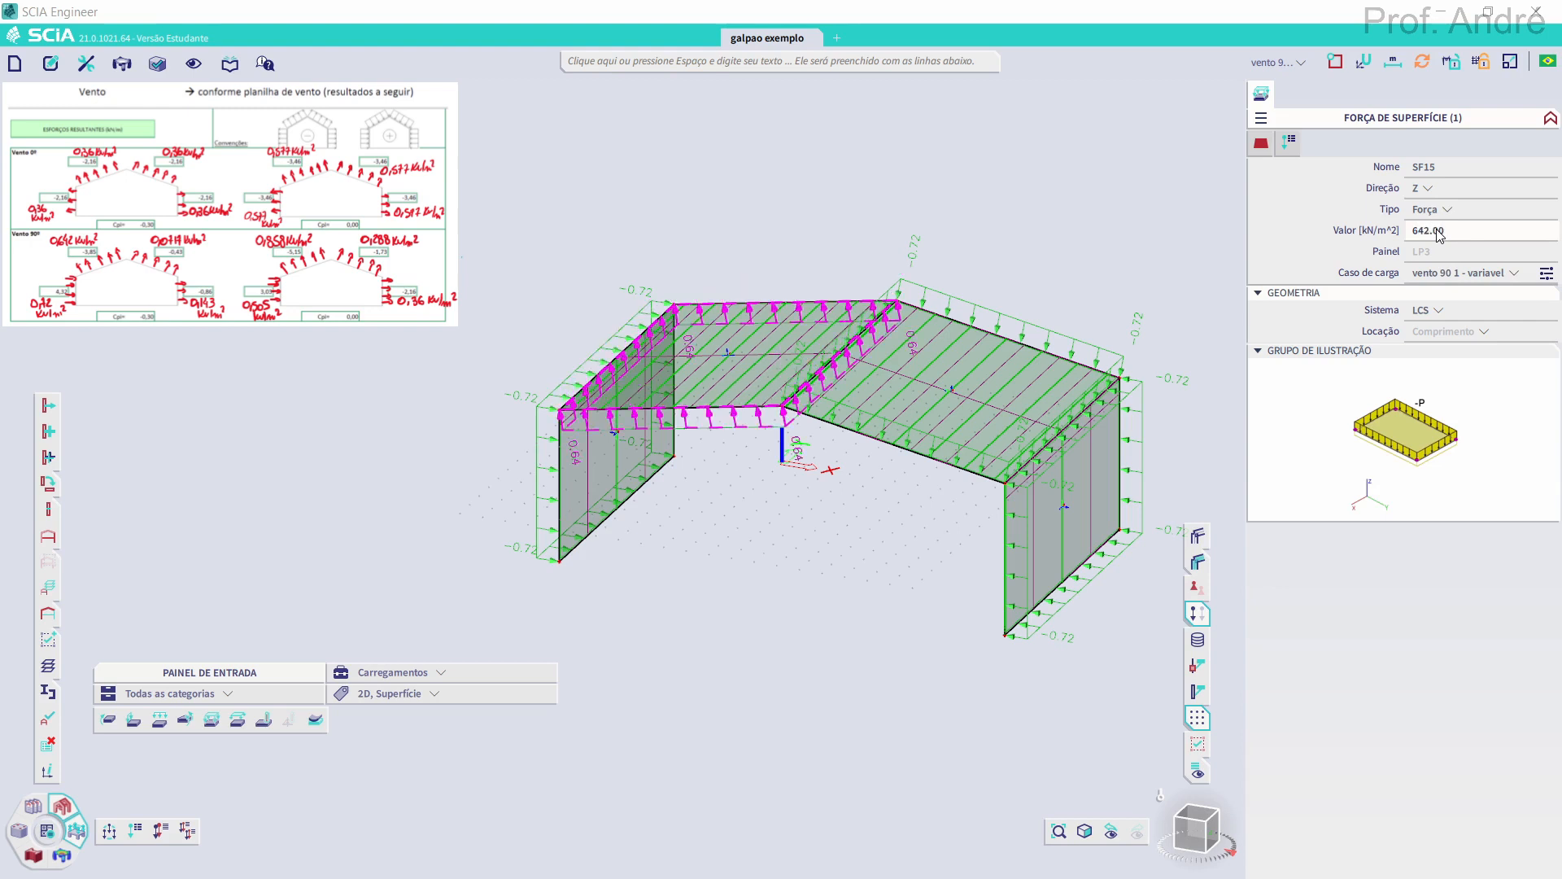
Set the surface force on the opposite roof slope, panel LP4, to 0.0717 kN/m² and clear the selection
{"action": "left_click", "coordinate": [984, 313]}
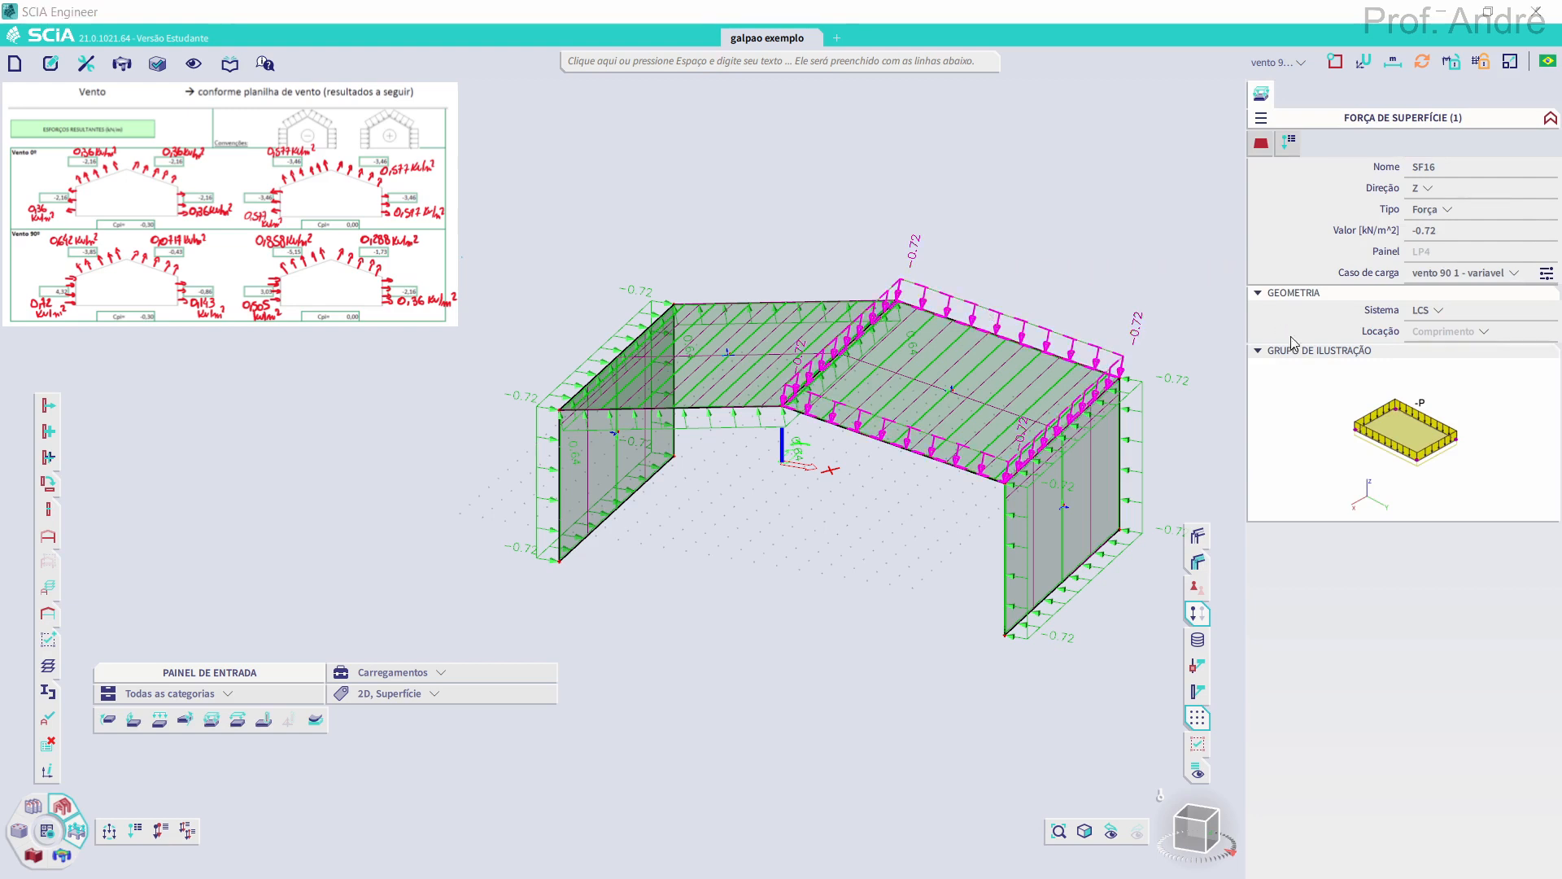
{"action": "mouse_move", "coordinate": [1413, 231]}
{"action": "left_mouse_down"}
{"action": "mouse_move", "coordinate": [1429, 235]}
{"action": "mouse_move", "coordinate": [1394, 235]}
{"action": "left_mouse_up"}
{"action": "type", "text": "0.0"}
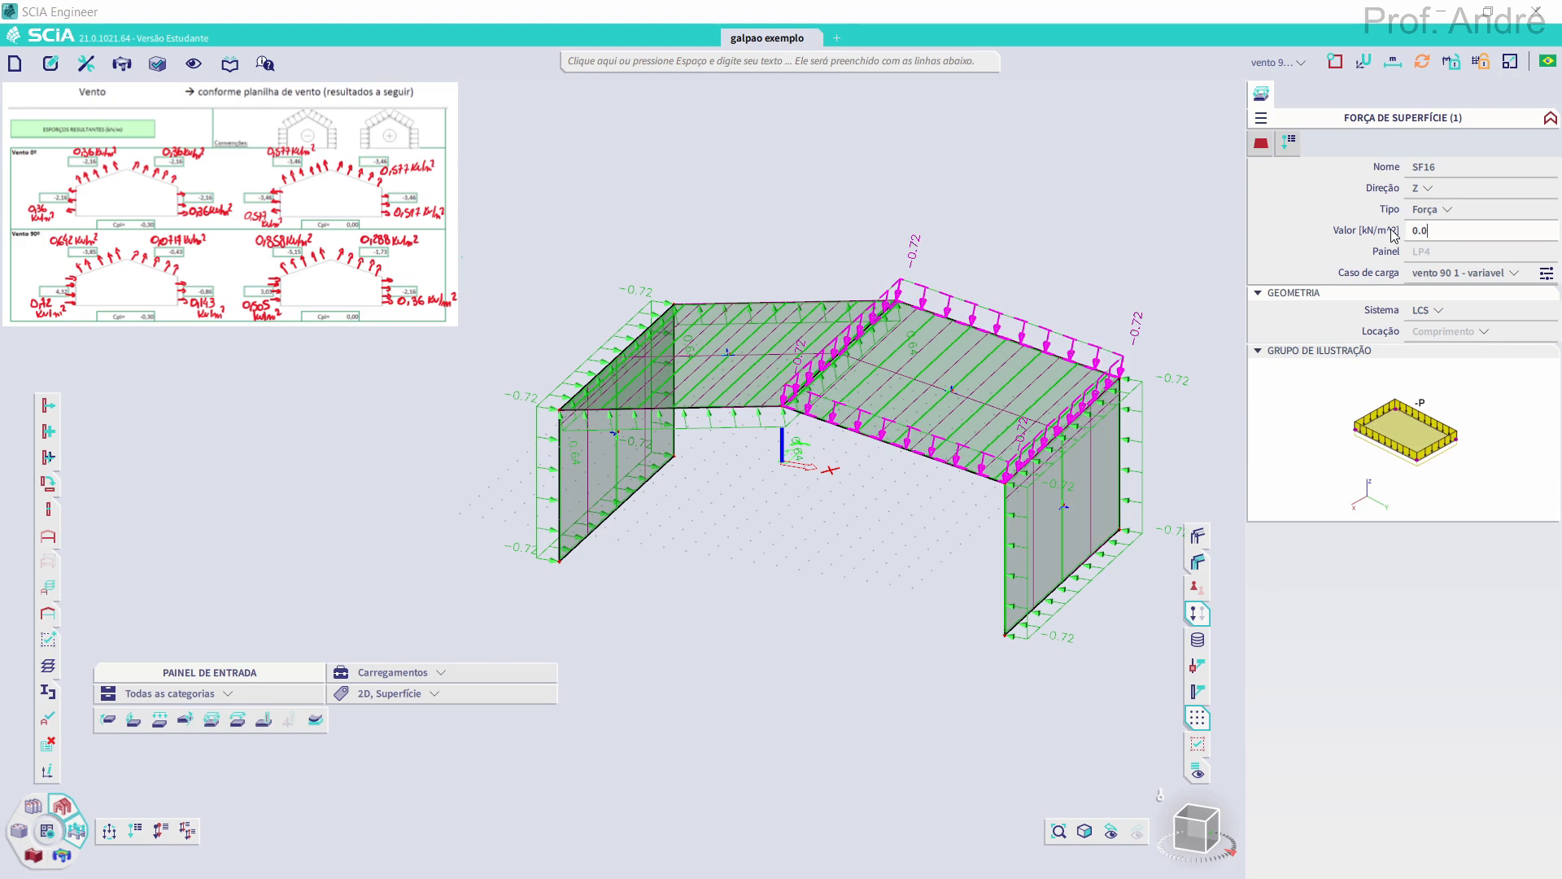
{"action": "type", "text": "717"}
{"action": "key", "text": "Return"}
{"action": "key", "text": "Escape"}
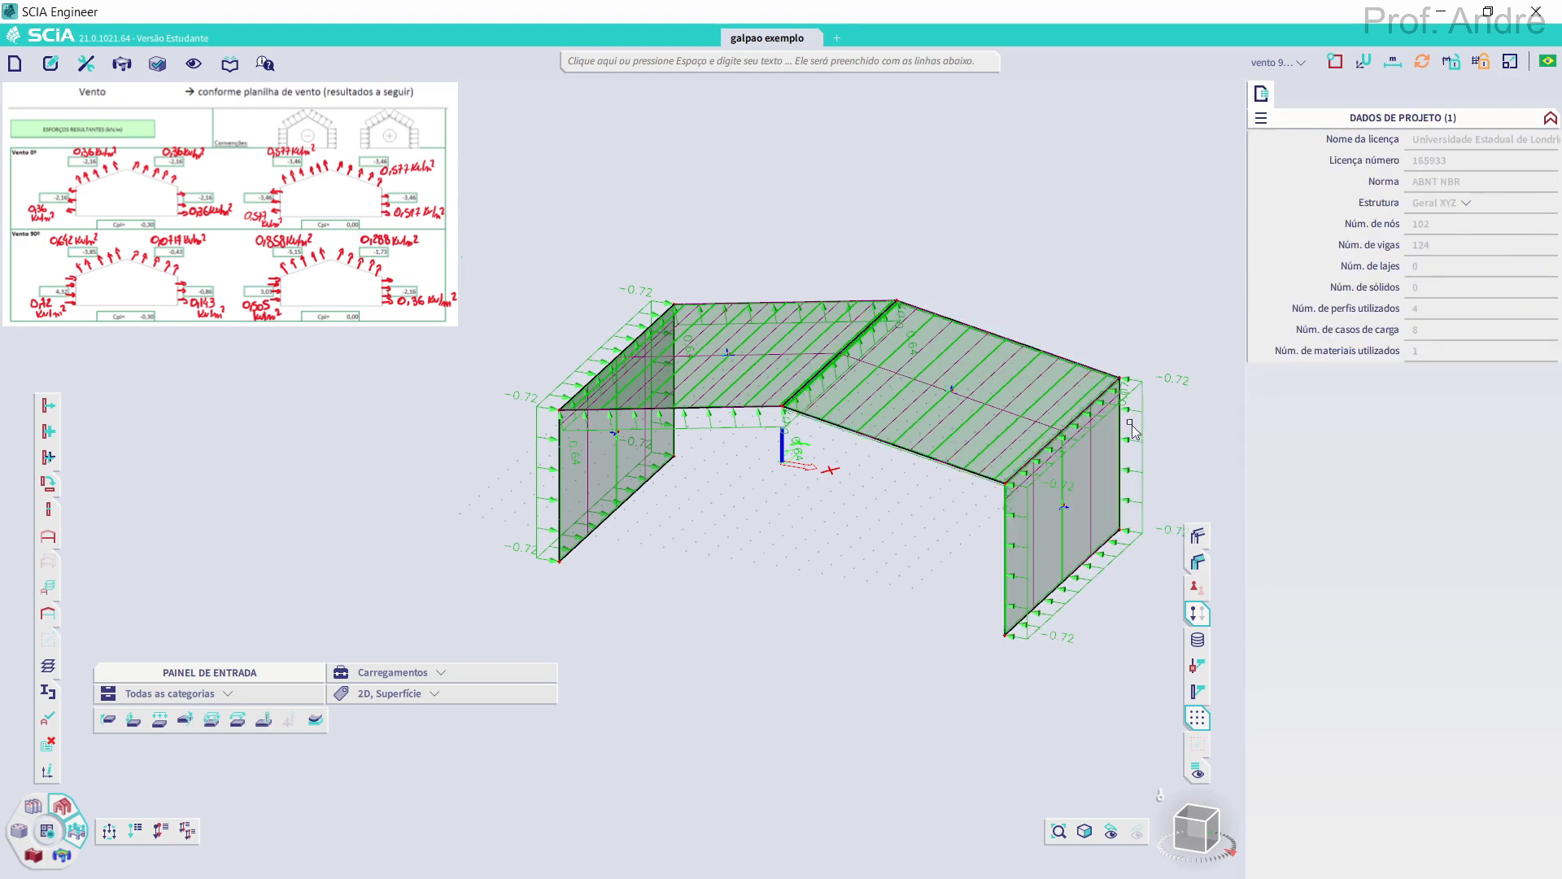
Set the surface force on the leeward side wall, panel LP1, to 0.143 kN/m² and clear the selection
{"action": "left_click", "coordinate": [1121, 452]}
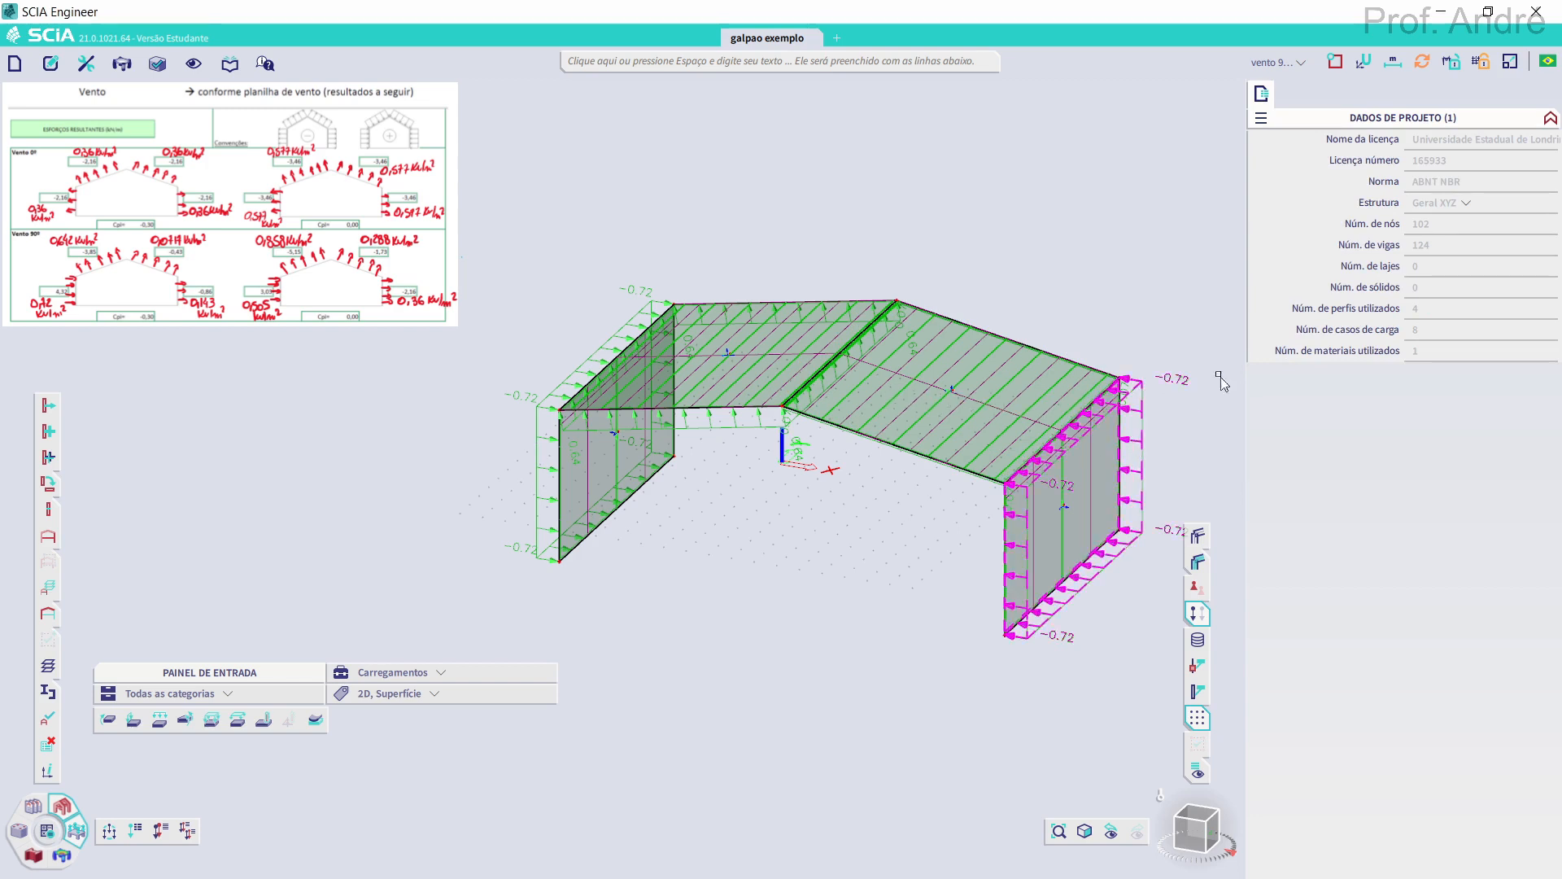
{"action": "left_click", "coordinate": [1455, 234]}
{"action": "type", "text": "0."}
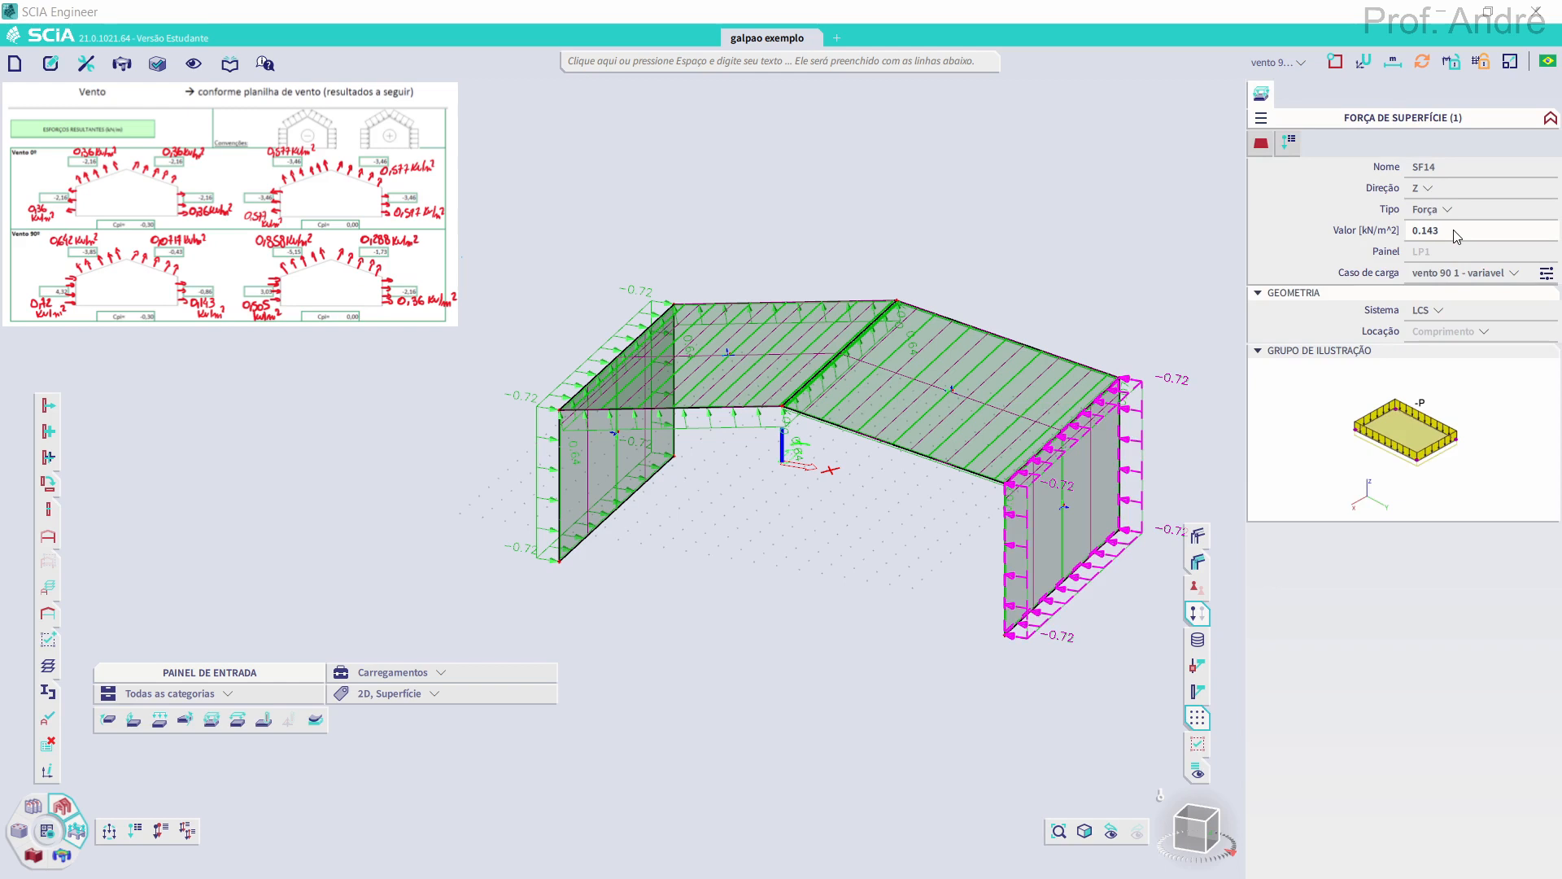
{"action": "type", "text": "143"}
{"action": "key", "text": "Return"}
{"action": "key", "text": "Escape"}
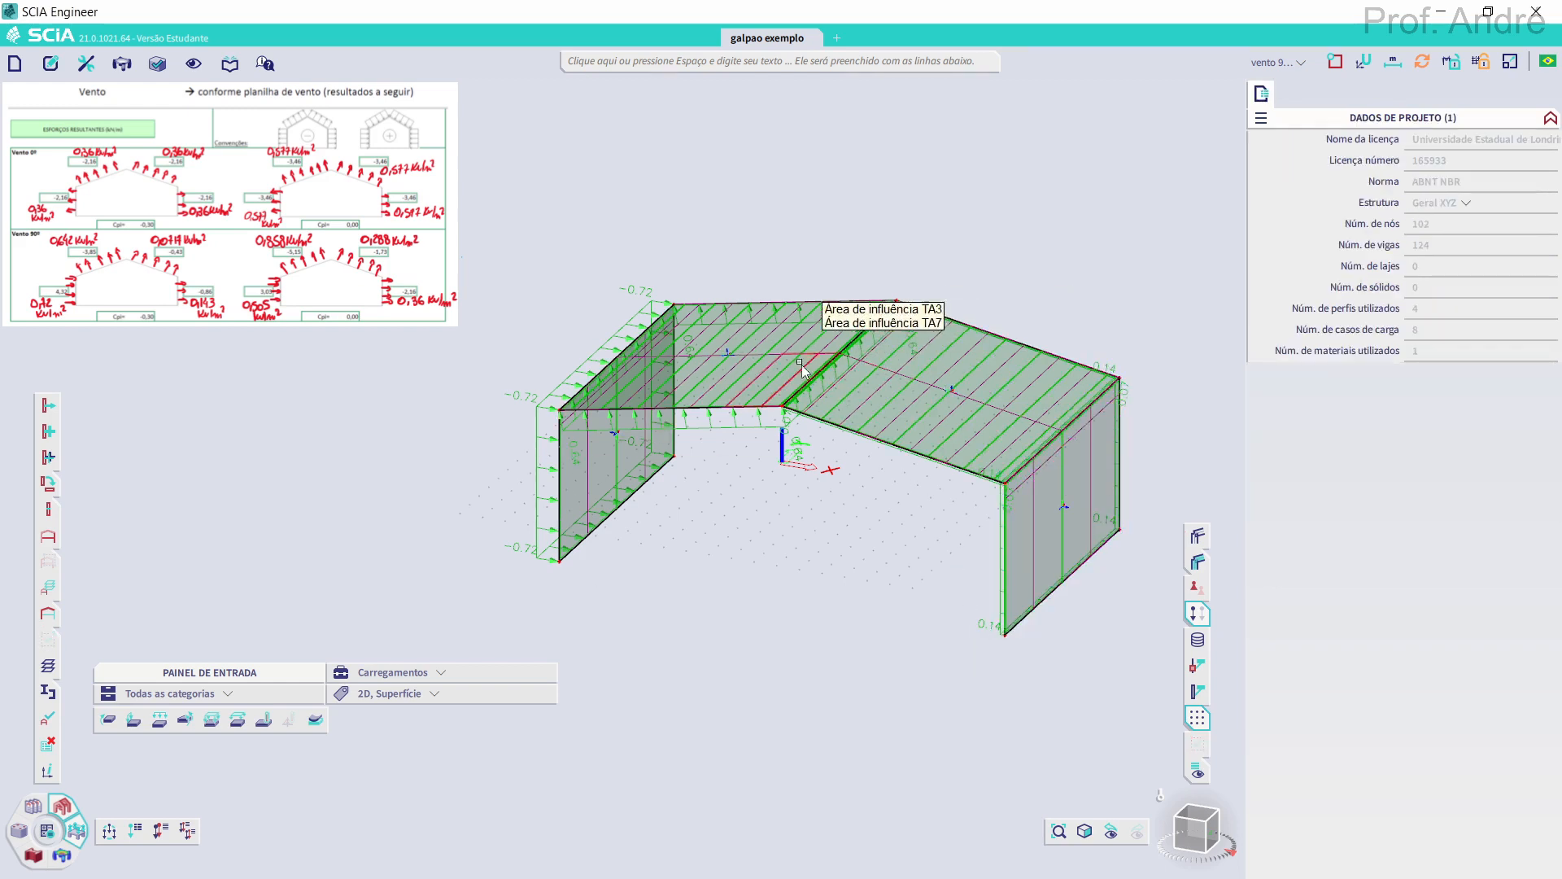
In the vento 90 2 load case, apply a -0.505 kN/m² surface force in Z, LCS system, to all four roof and wall panels
{"action": "left_click", "coordinate": [1277, 63]}
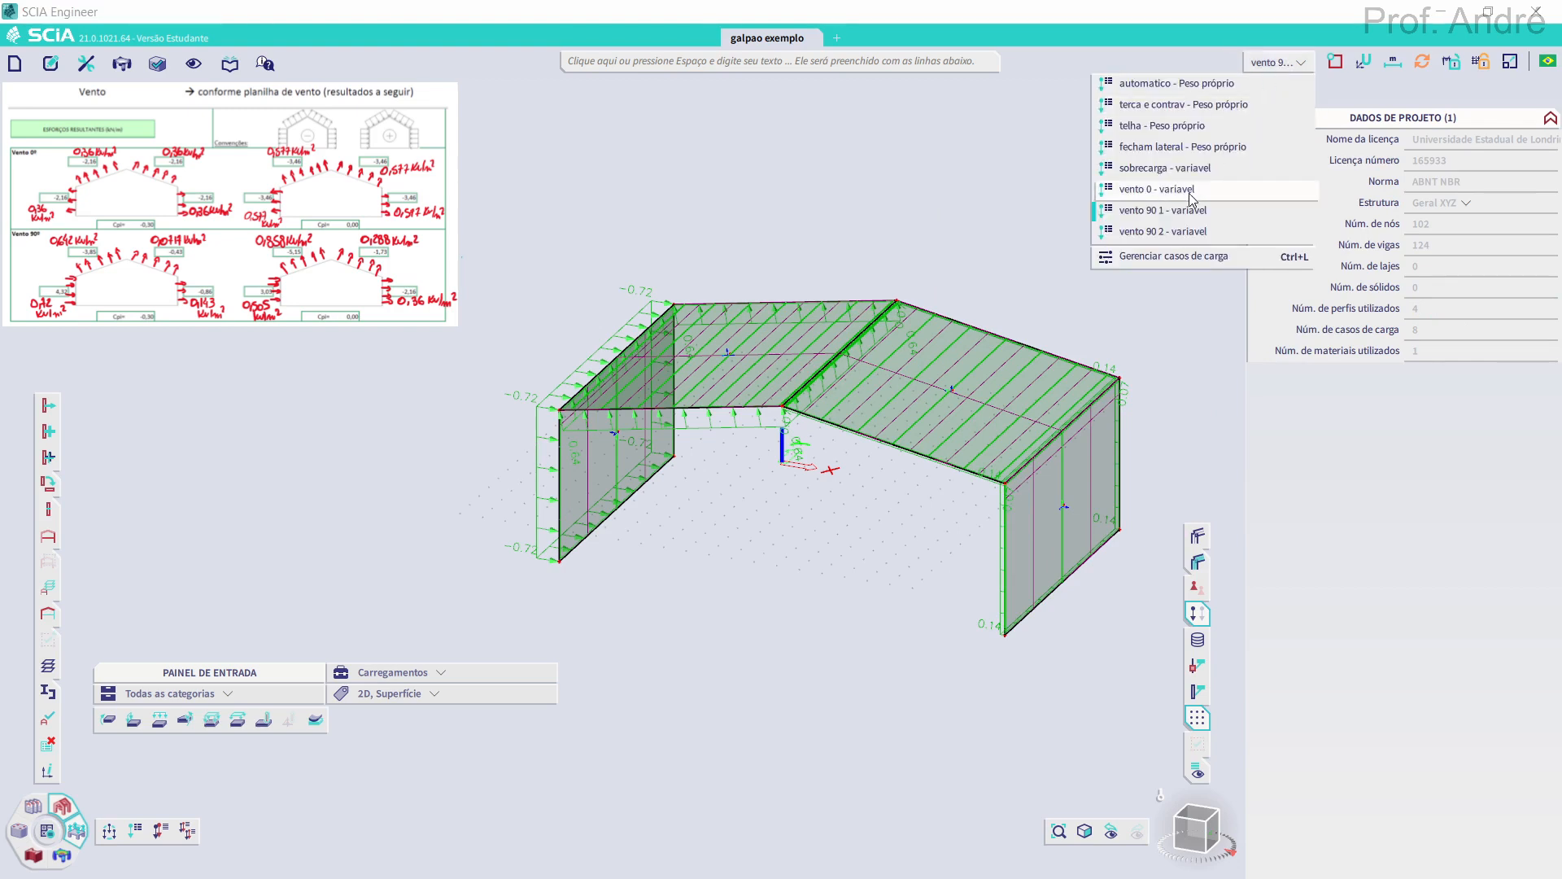
{"action": "left_click", "coordinate": [1170, 233]}
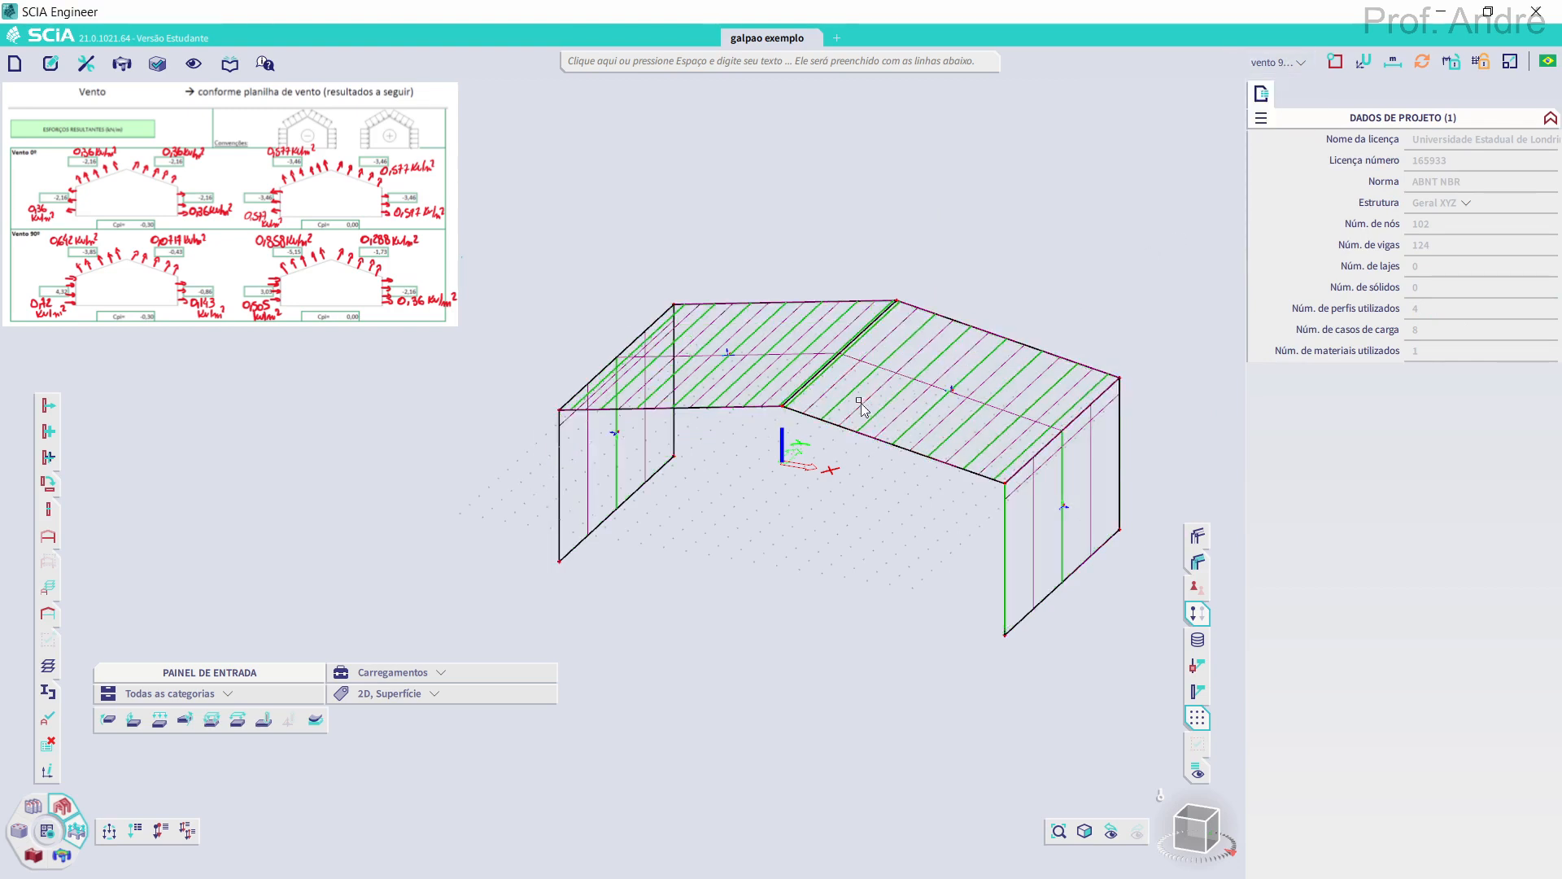
{"action": "left_click_drag", "start_coordinate": [1074, 685], "coordinate": [973, 540]}
{"action": "left_click_drag", "start_coordinate": [578, 296], "coordinate": [580, 303]}
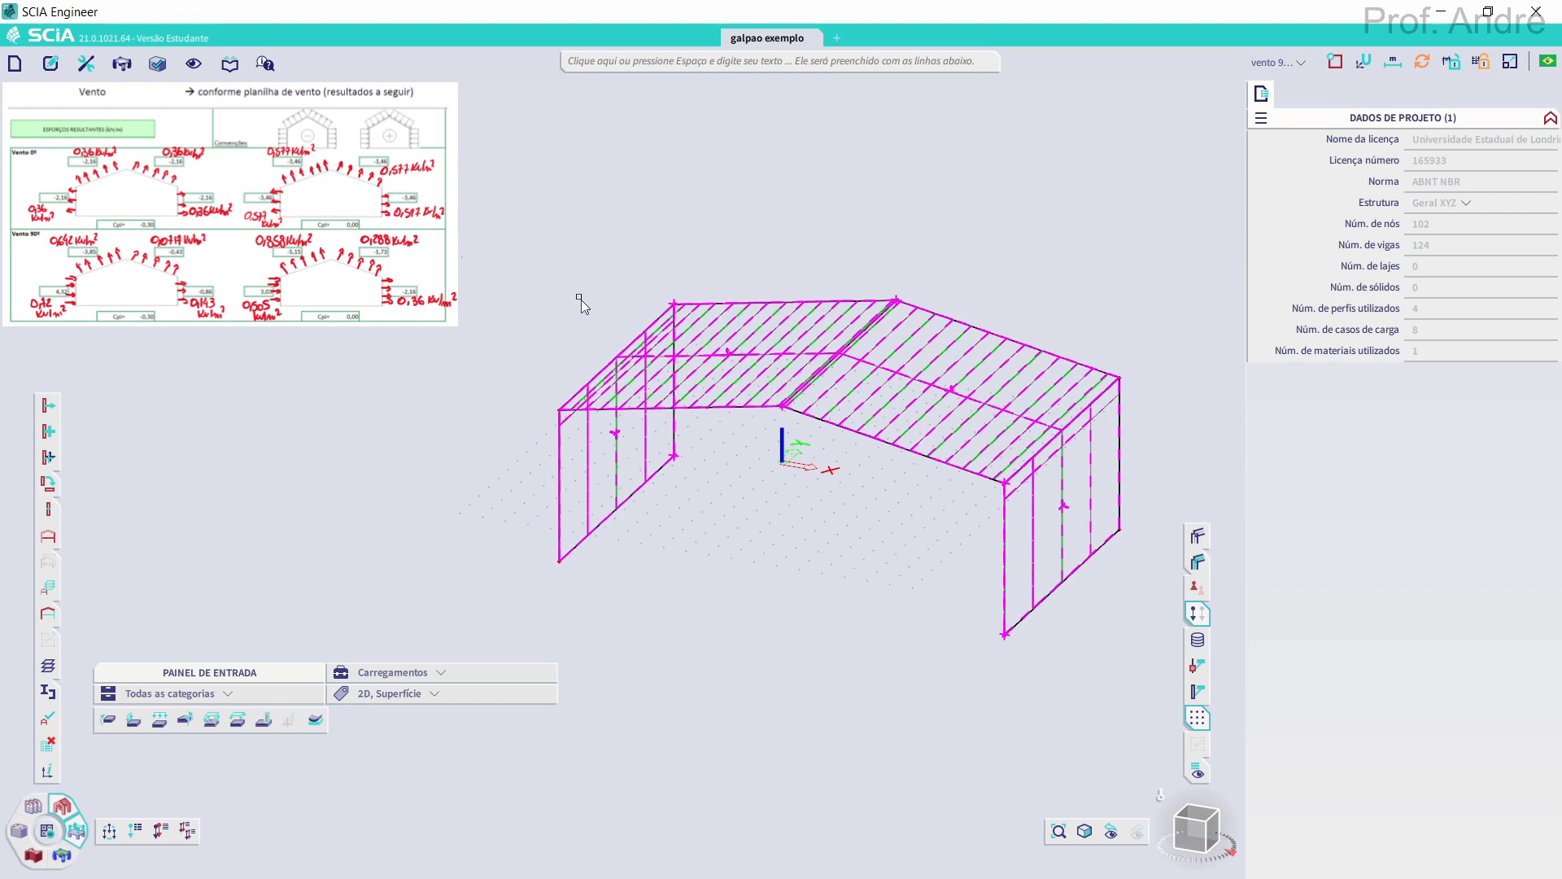
{"action": "left_click", "coordinate": [213, 723]}
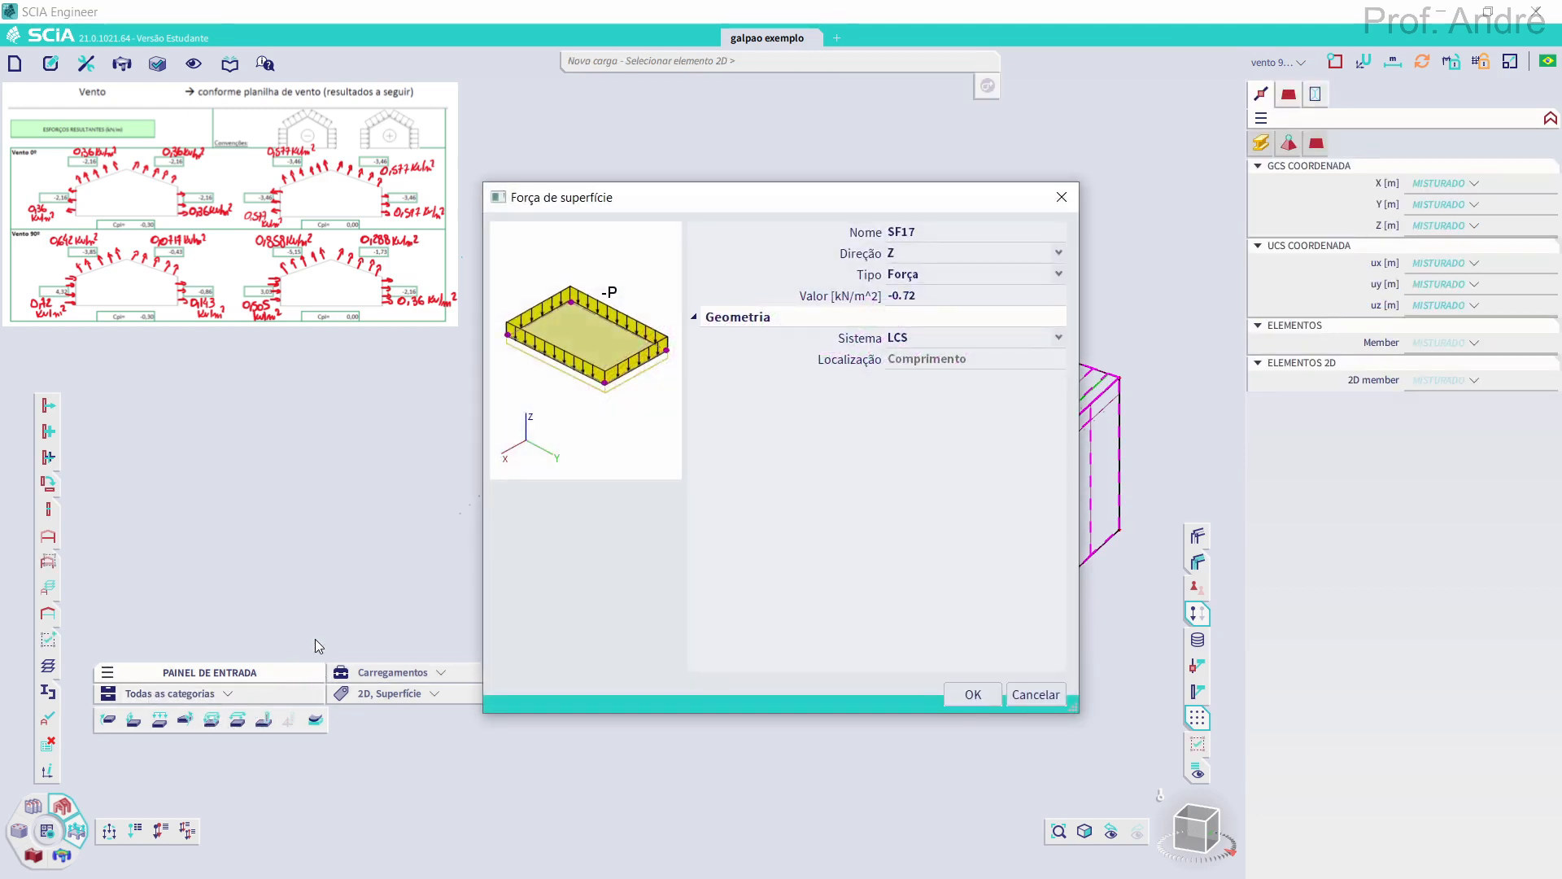
{"action": "left_click", "coordinate": [929, 295]}
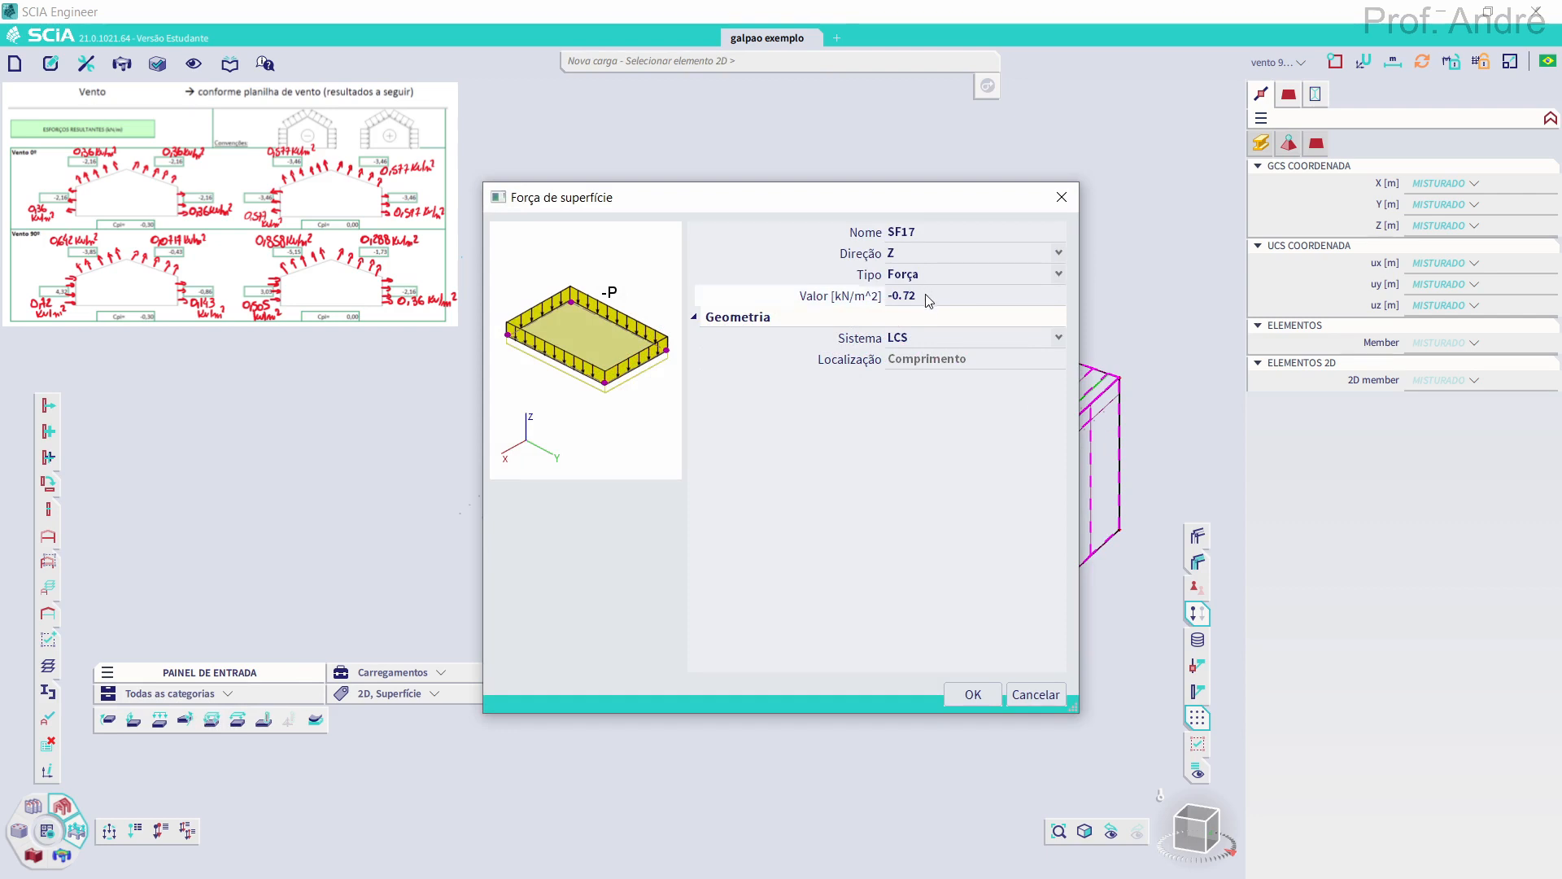
{"action": "type", "text": "-"}
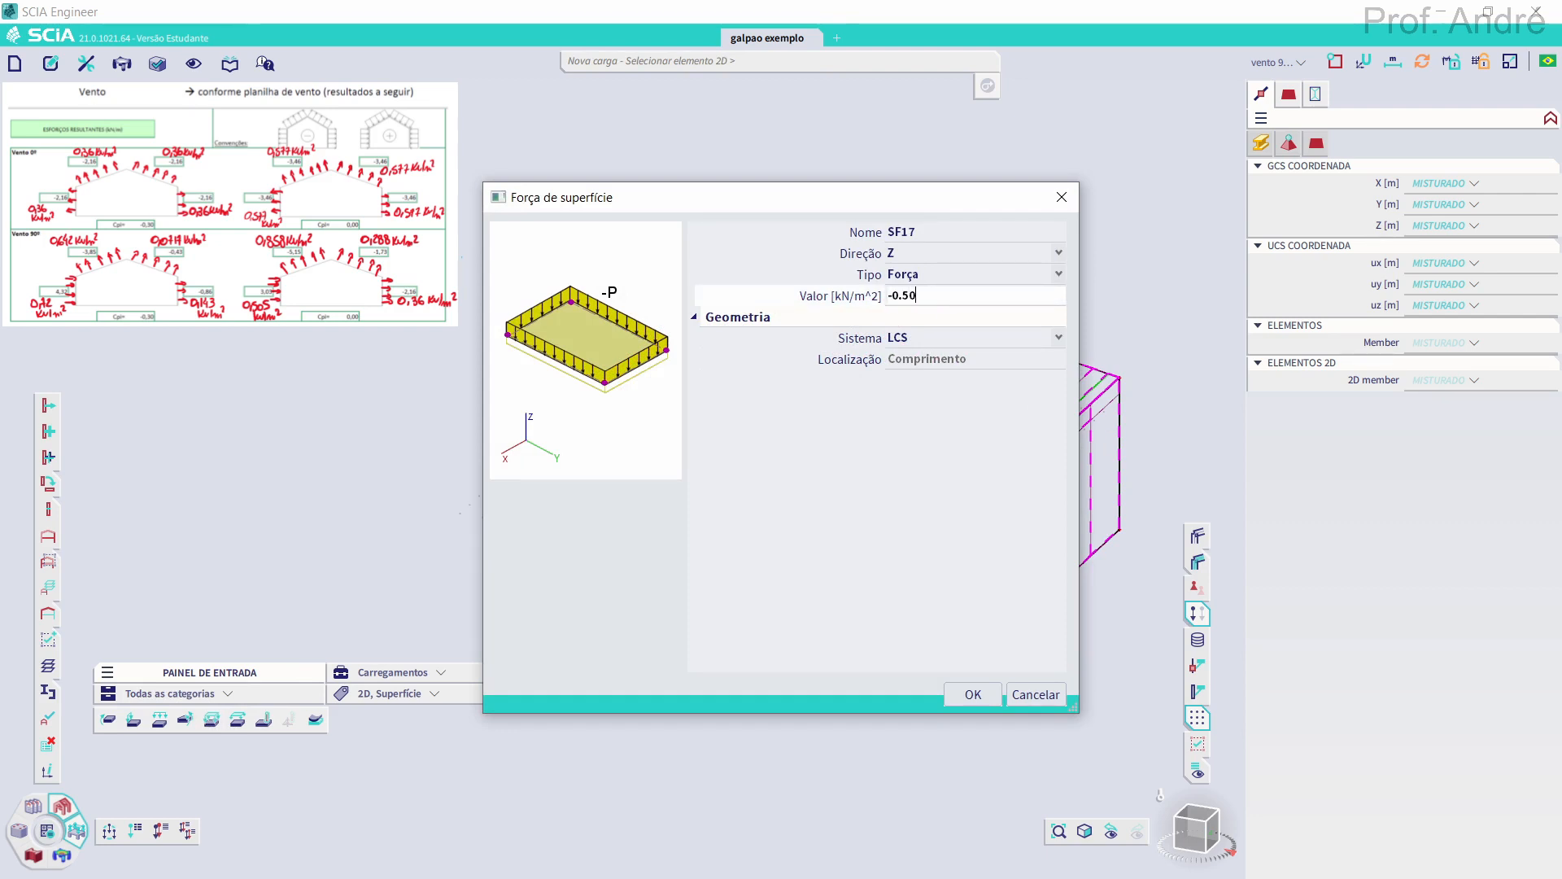
{"action": "left_click", "coordinate": [975, 698]}
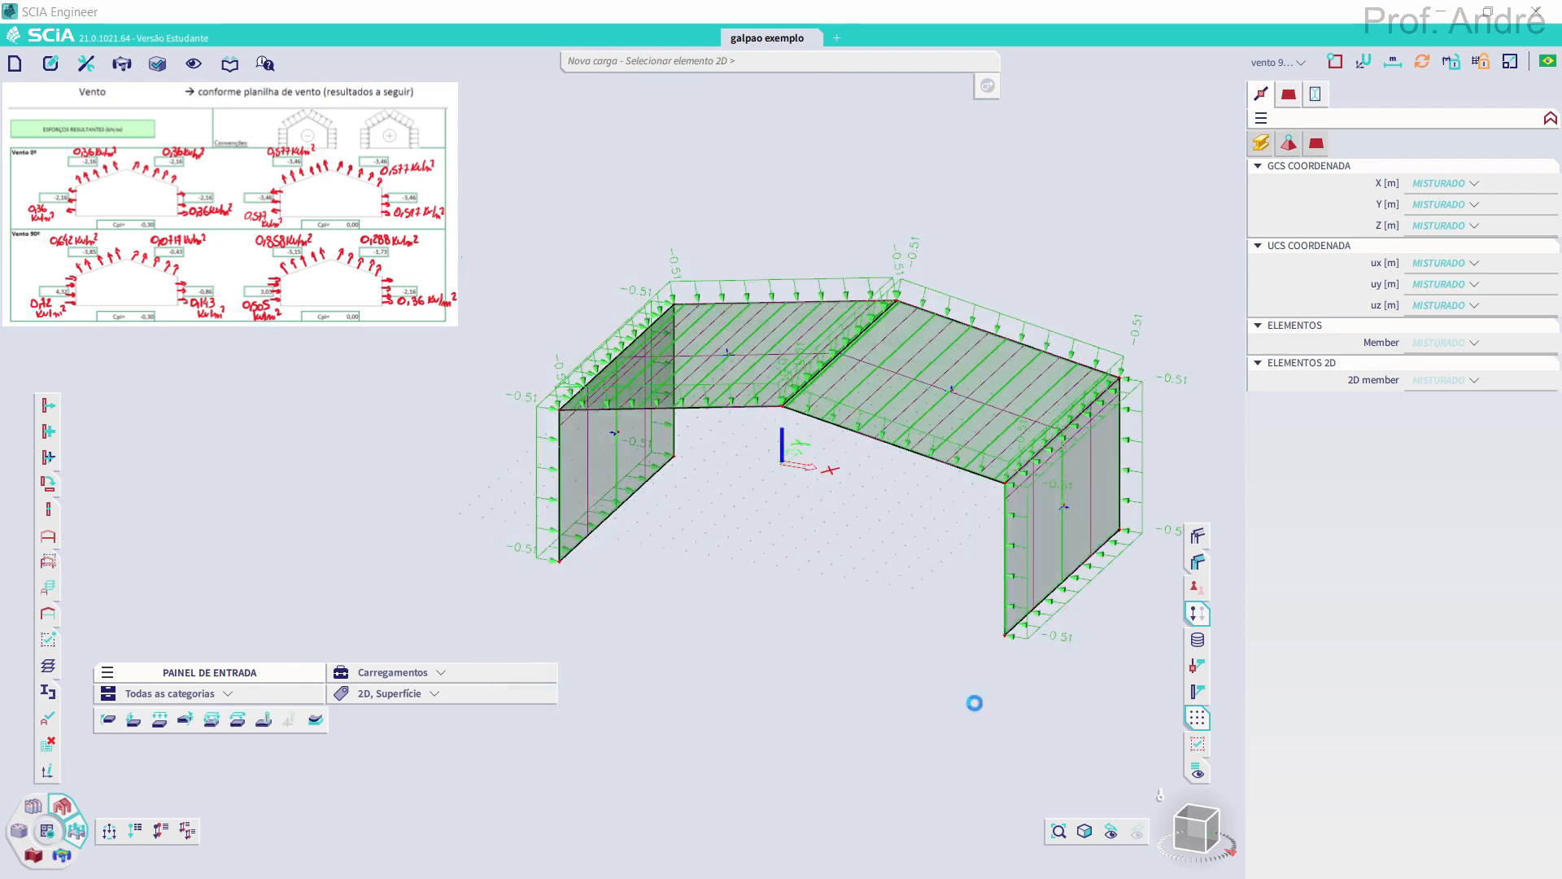
{"action": "key", "text": "Escape"}
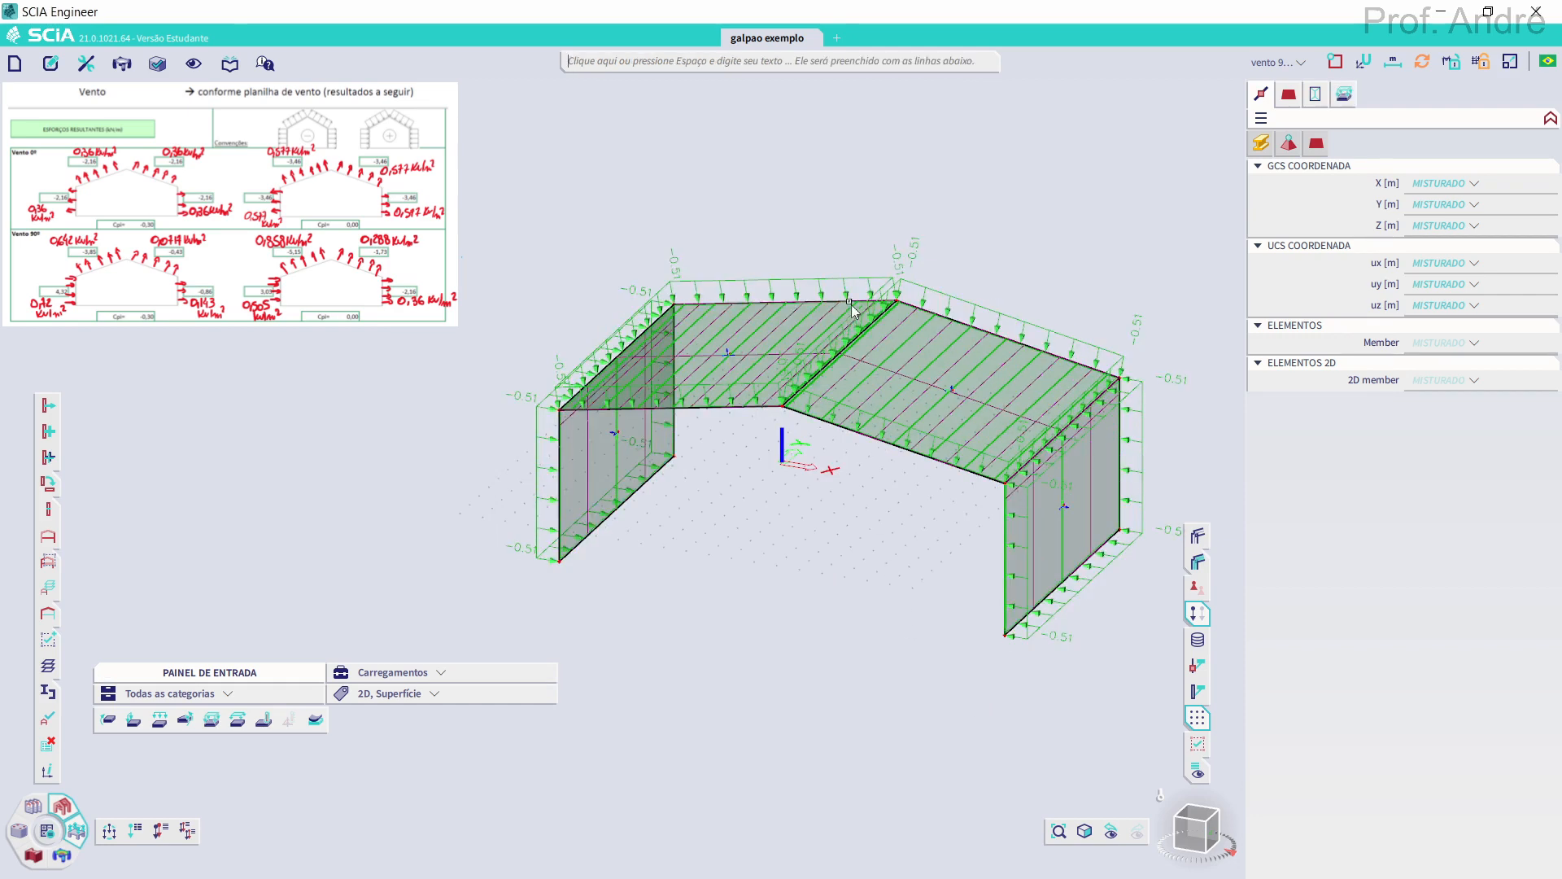
Set the surface force on the windward roof slope, panel LP3, to 0.86 kN/m² in the vento 90 2 load case
{"action": "left_click", "coordinate": [845, 284]}
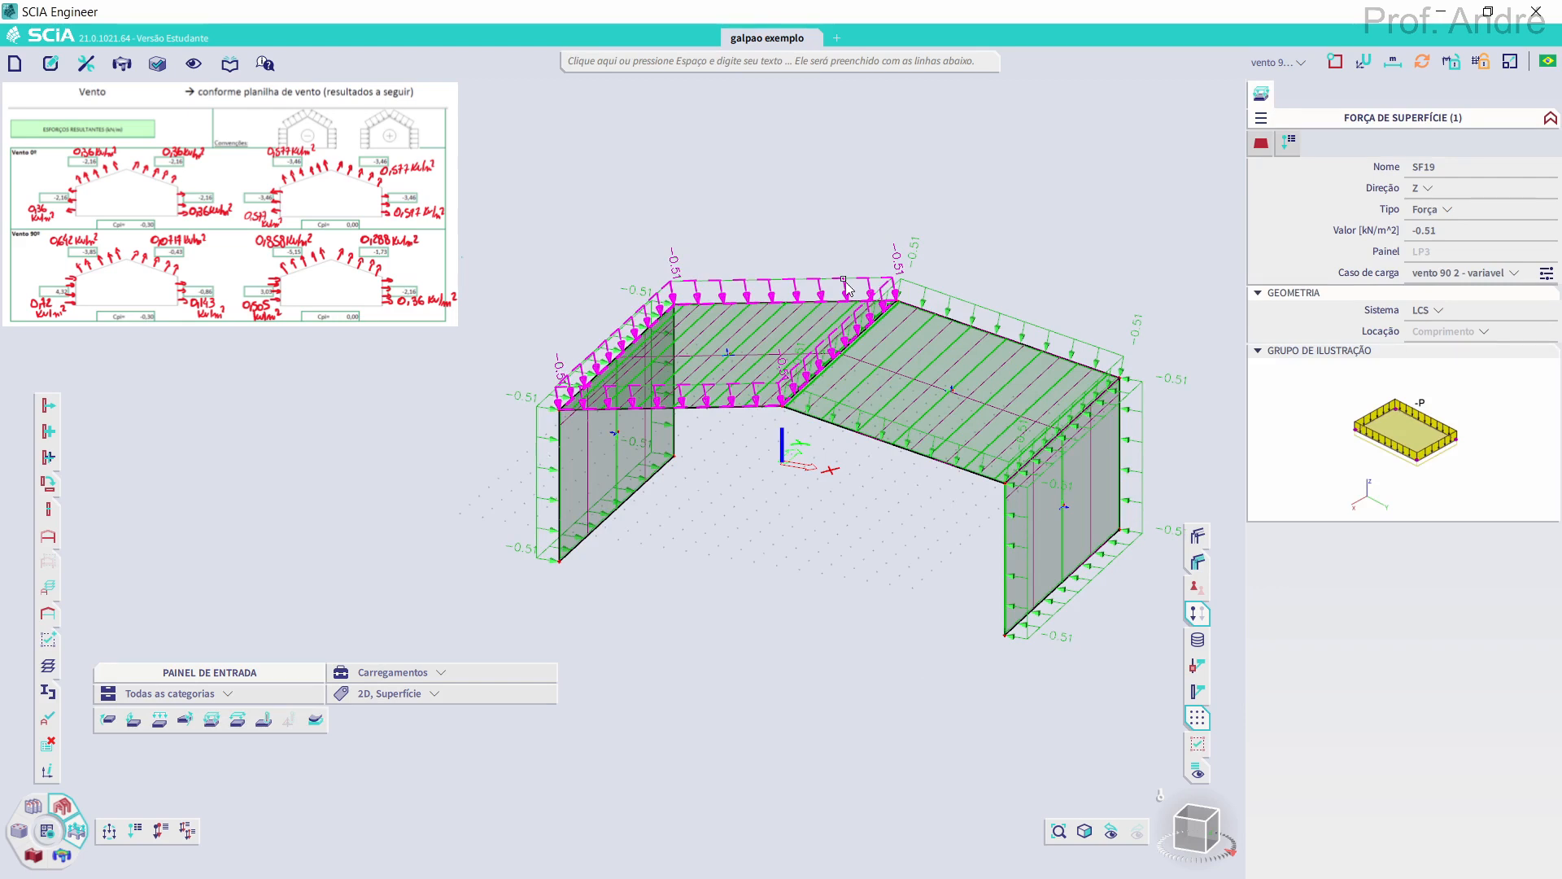
{"action": "left_click", "coordinate": [1424, 235]}
{"action": "type", "text": "0.86"}
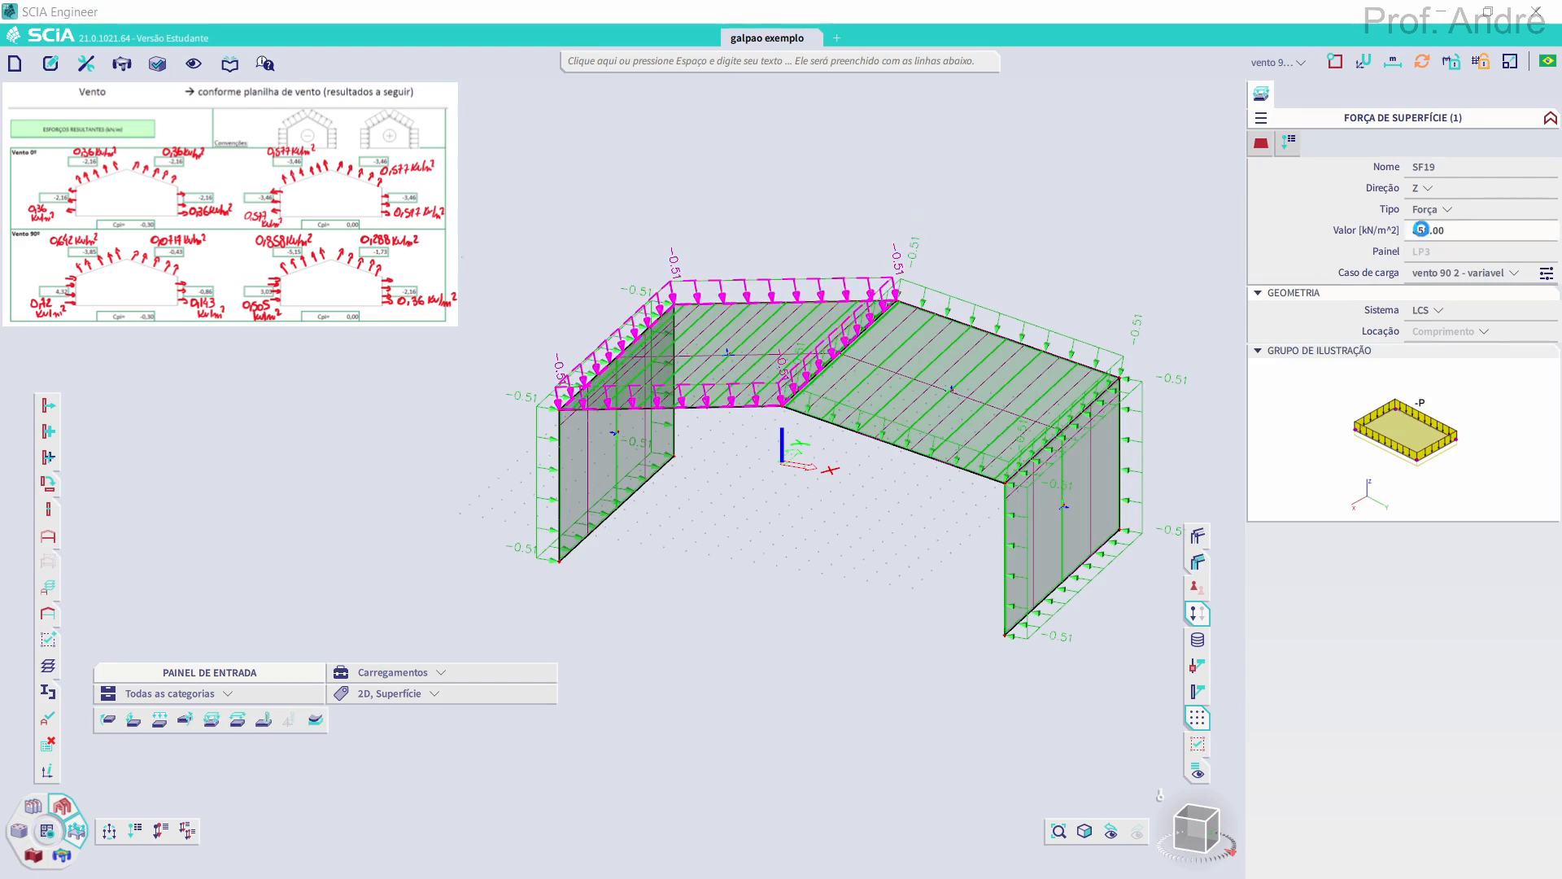
{"action": "key", "text": "Return"}
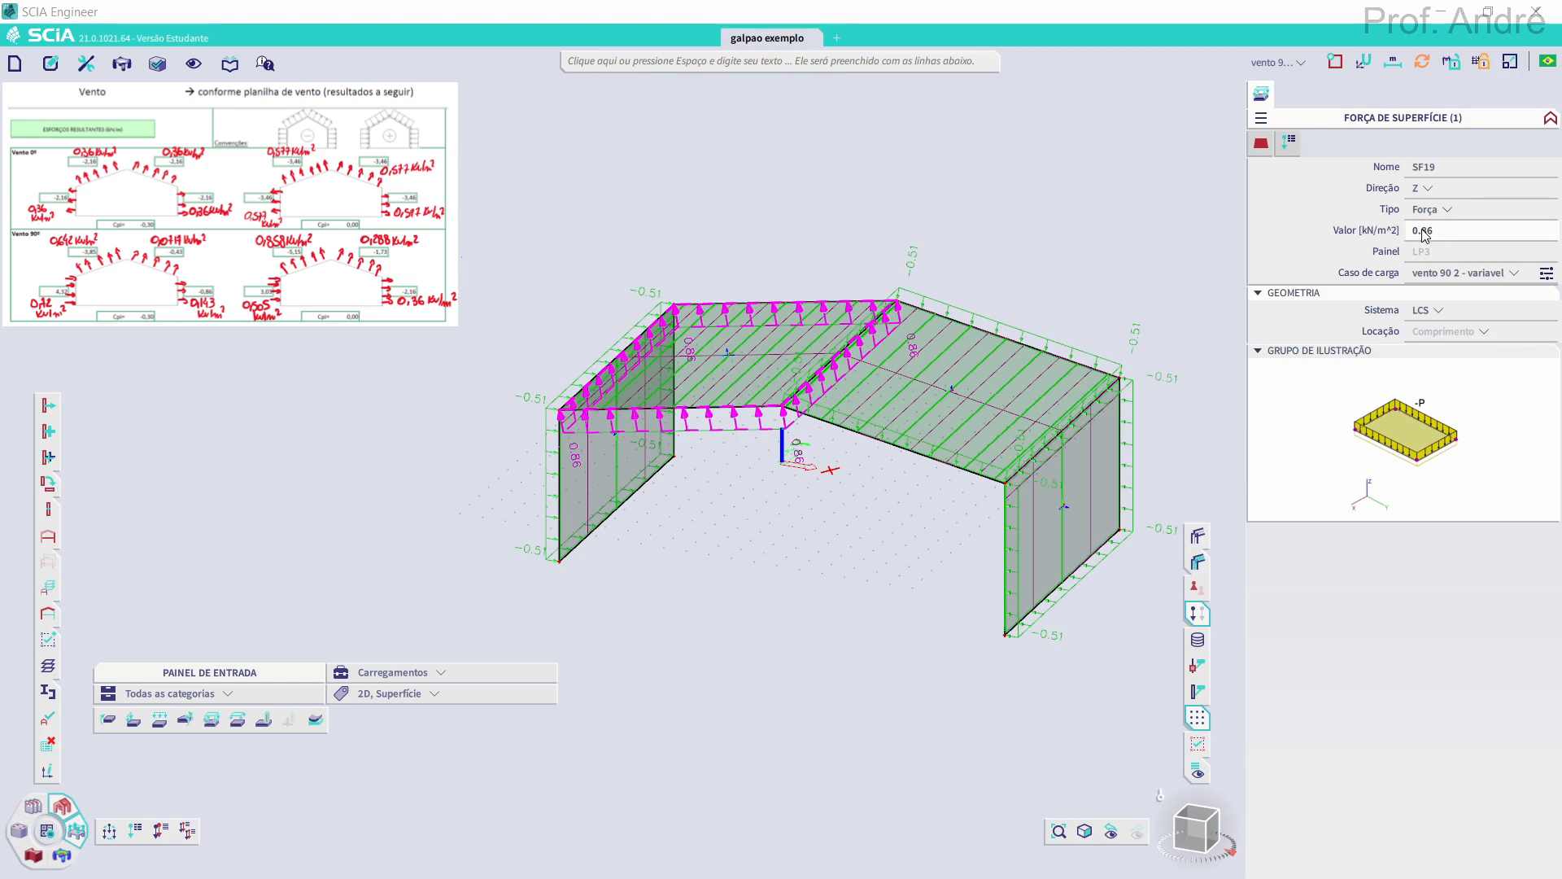
{"action": "key", "text": "Escape"}
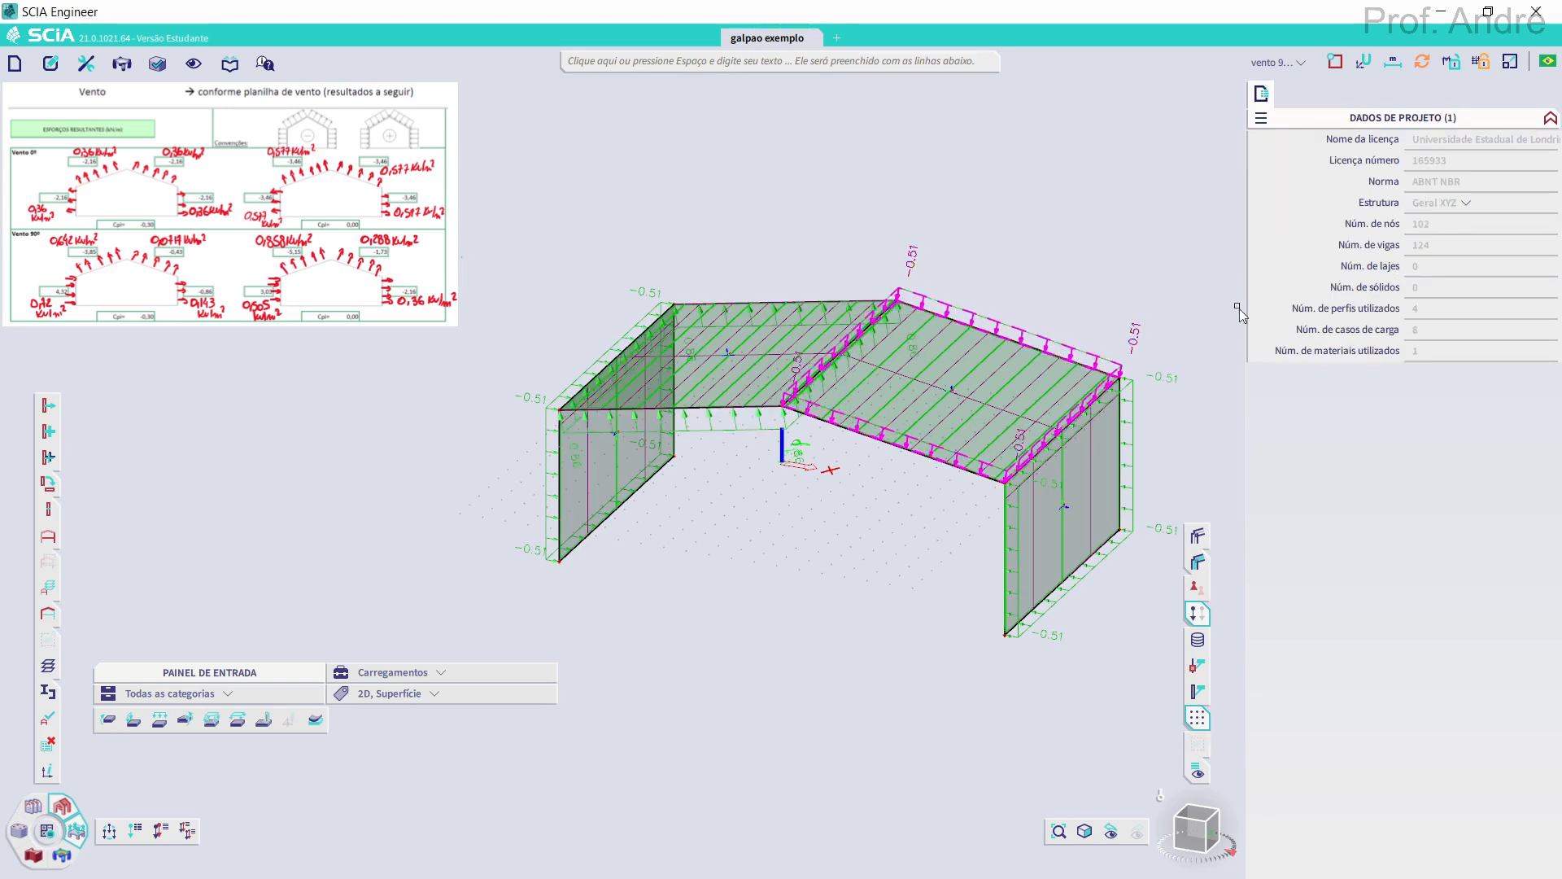
Set the surface force on the opposite roof slope, panel LP4, to 0.288 kN/m² and clear the selection
{"action": "type", "text": "0.288"}
{"action": "key", "text": "Return"}
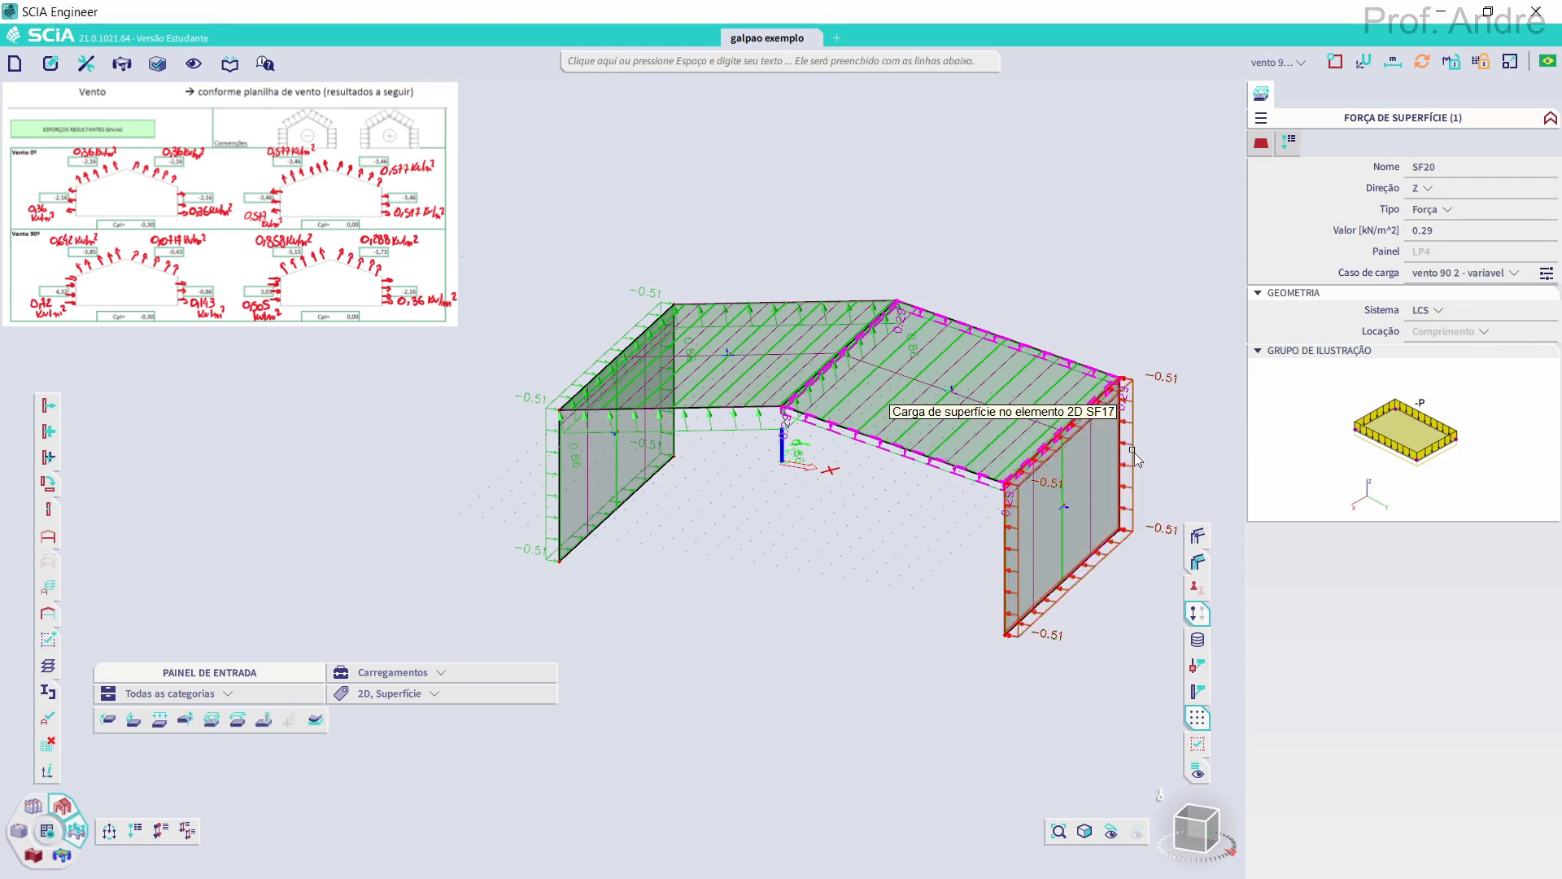
{"action": "key", "text": "Escape"}
Set the surface force on the leeward side wall, panel LP1, to 0.36 kN/m² and clear the selection
{"action": "left_click", "coordinate": [1135, 456]}
{"action": "left_click", "coordinate": [1437, 231]}
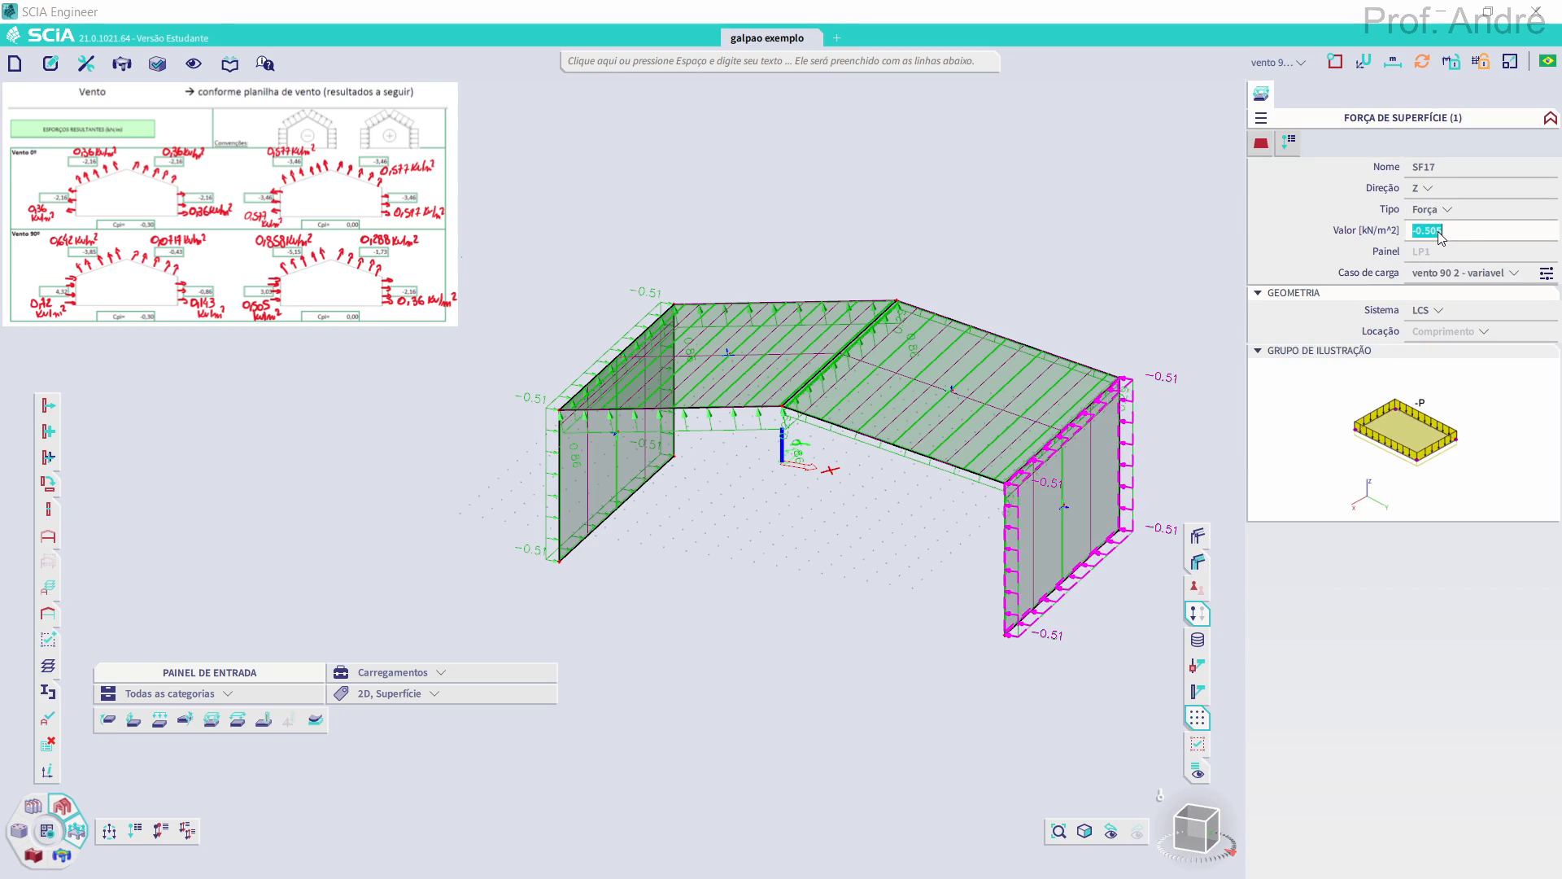
{"action": "type", "text": "0.36"}
{"action": "key", "text": "Return"}
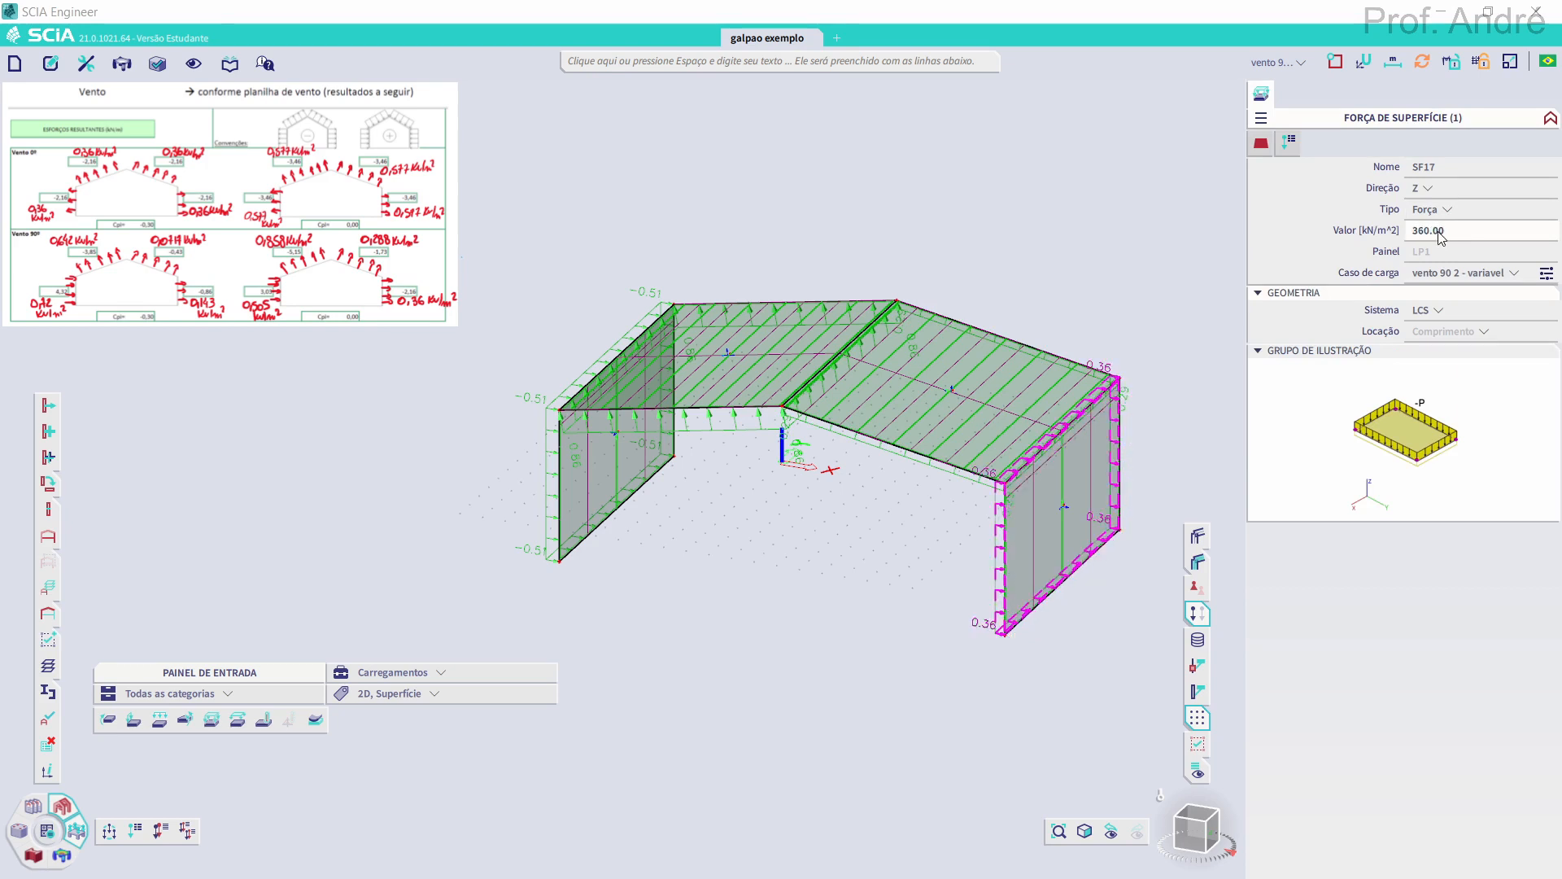
{"action": "key", "text": "Escape"}
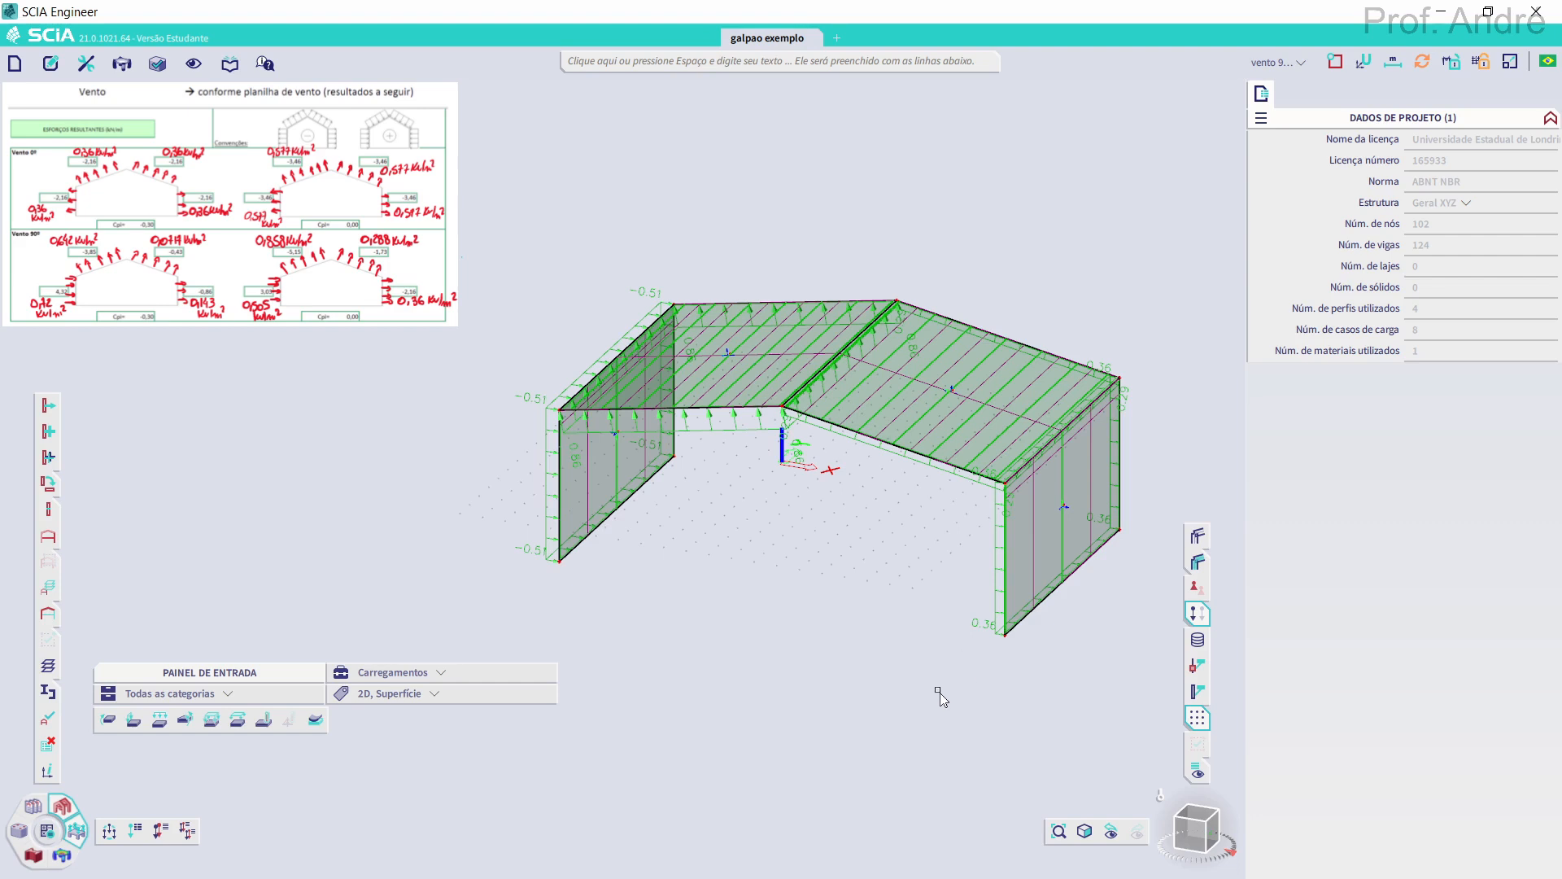
Review the loads of the automatico, terca e contrav, telha, fecham lateral and sobrecarga load cases on the model, one after another
{"action": "left_click", "coordinate": [1262, 62]}
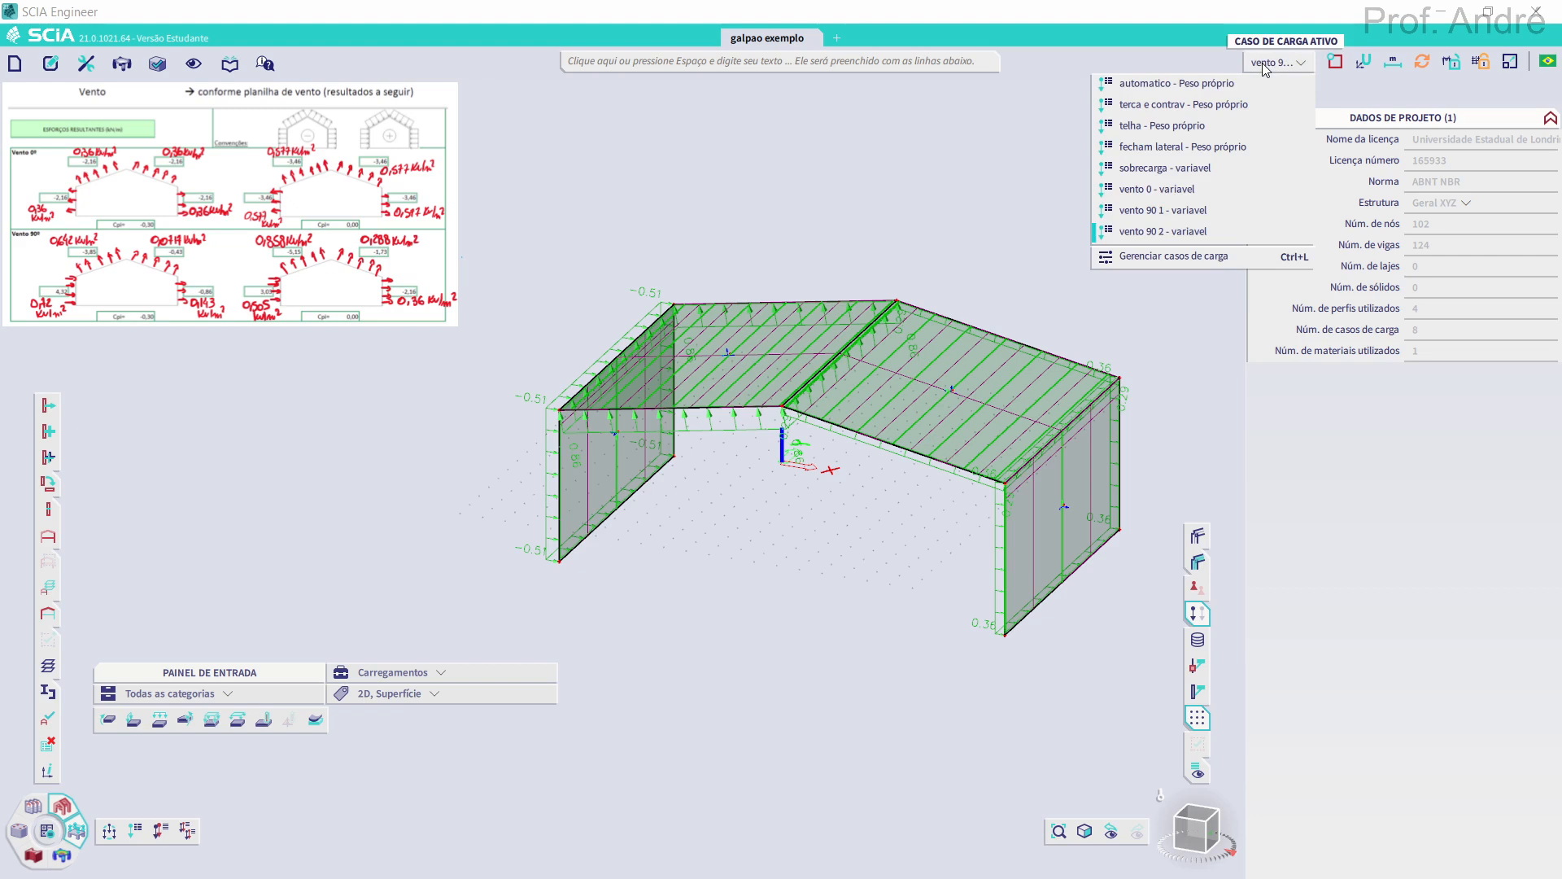
{"action": "left_click", "coordinate": [1213, 83]}
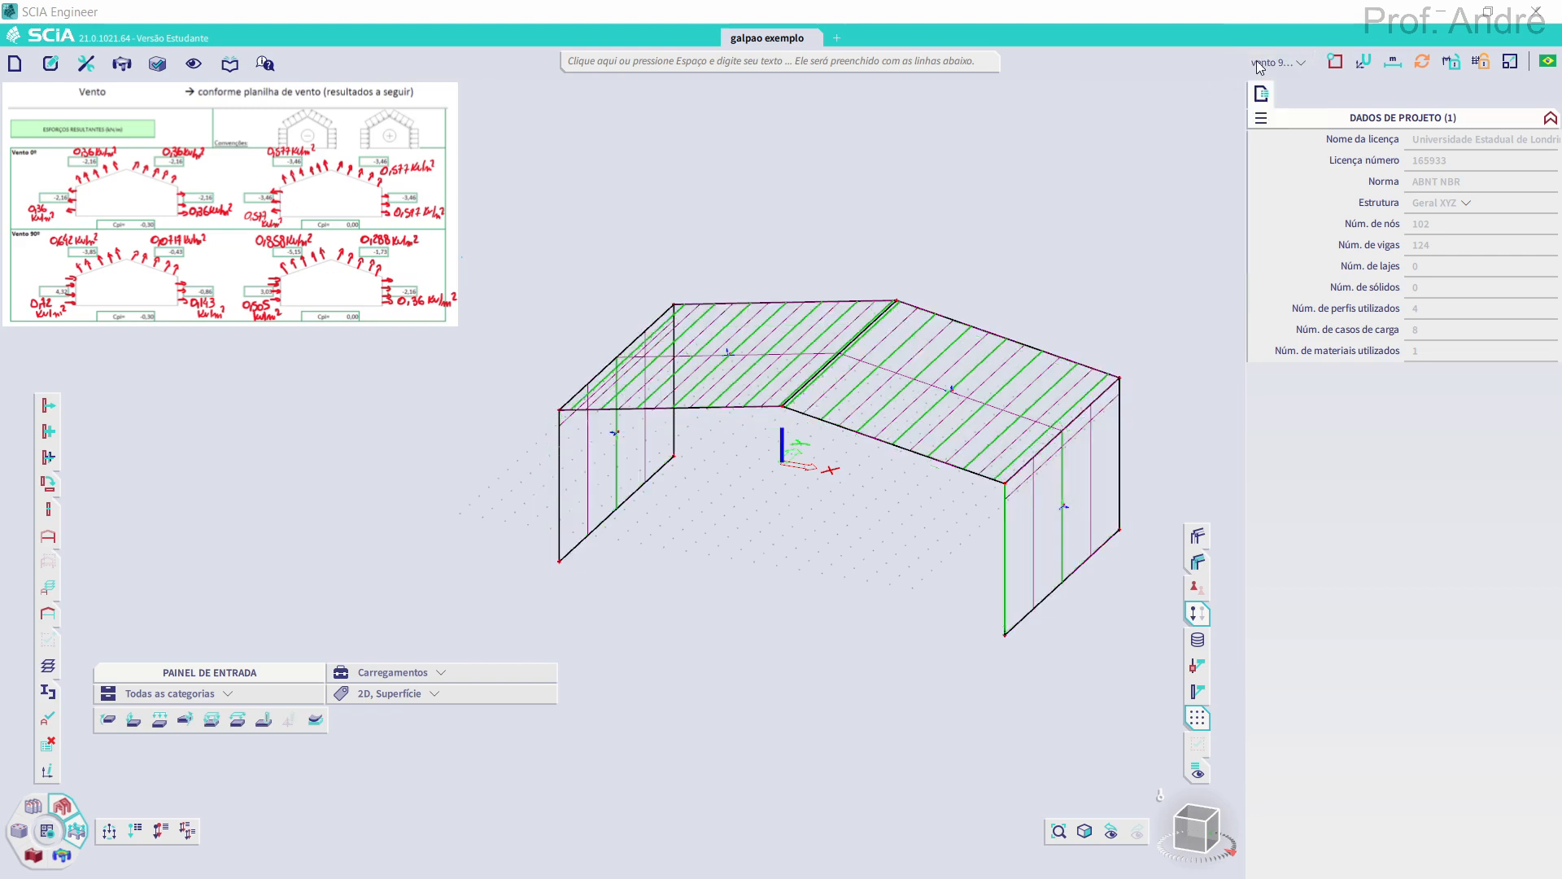
{"action": "left_click", "coordinate": [1266, 61]}
{"action": "left_click", "coordinate": [1212, 104]}
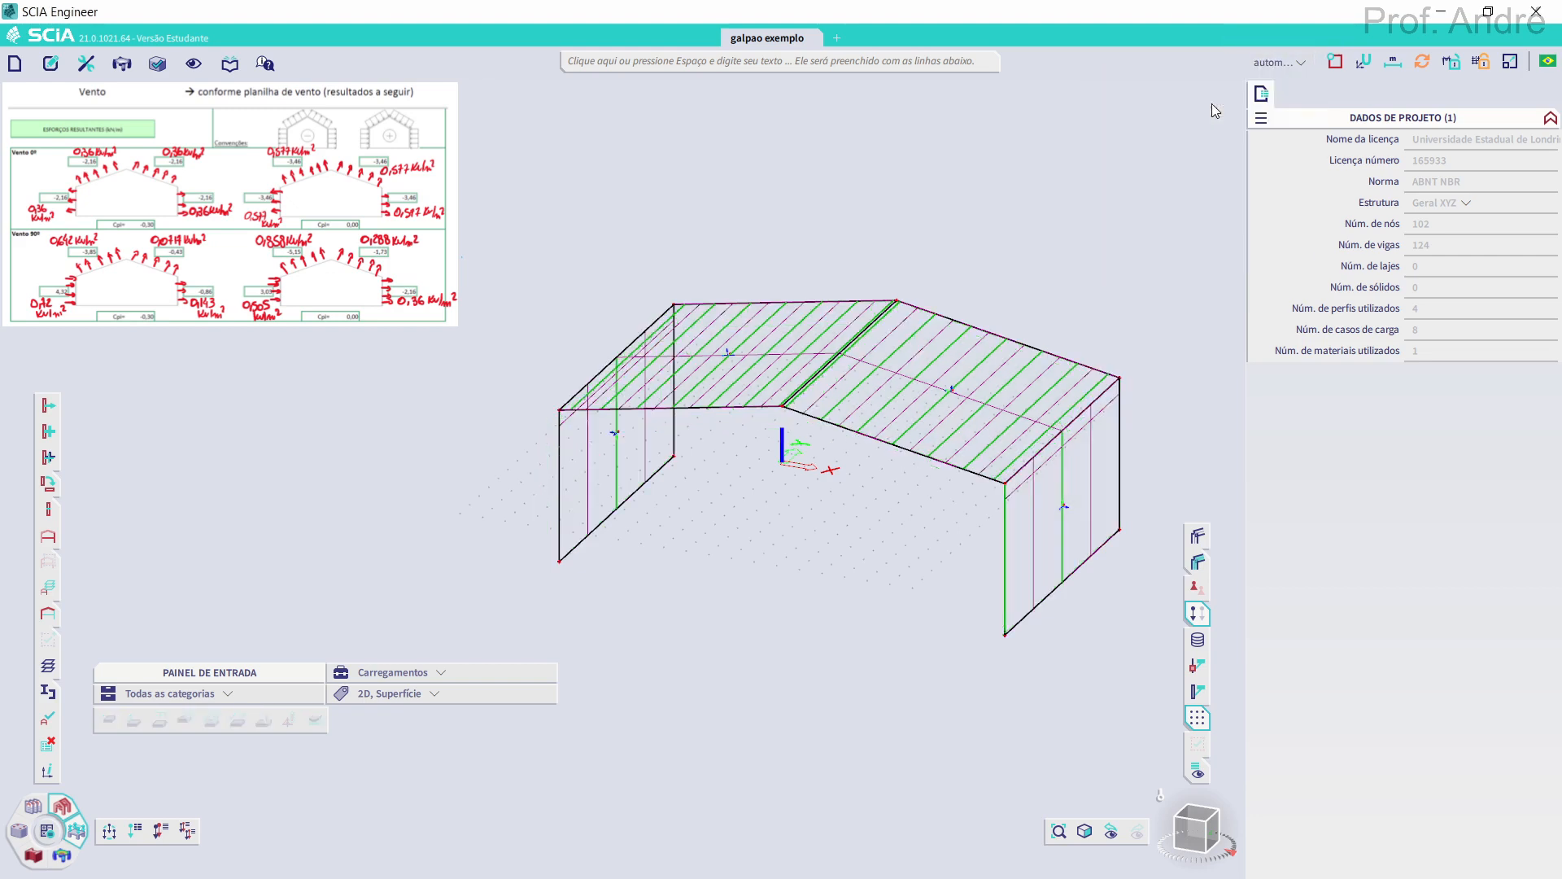
{"action": "left_click", "coordinate": [1290, 62]}
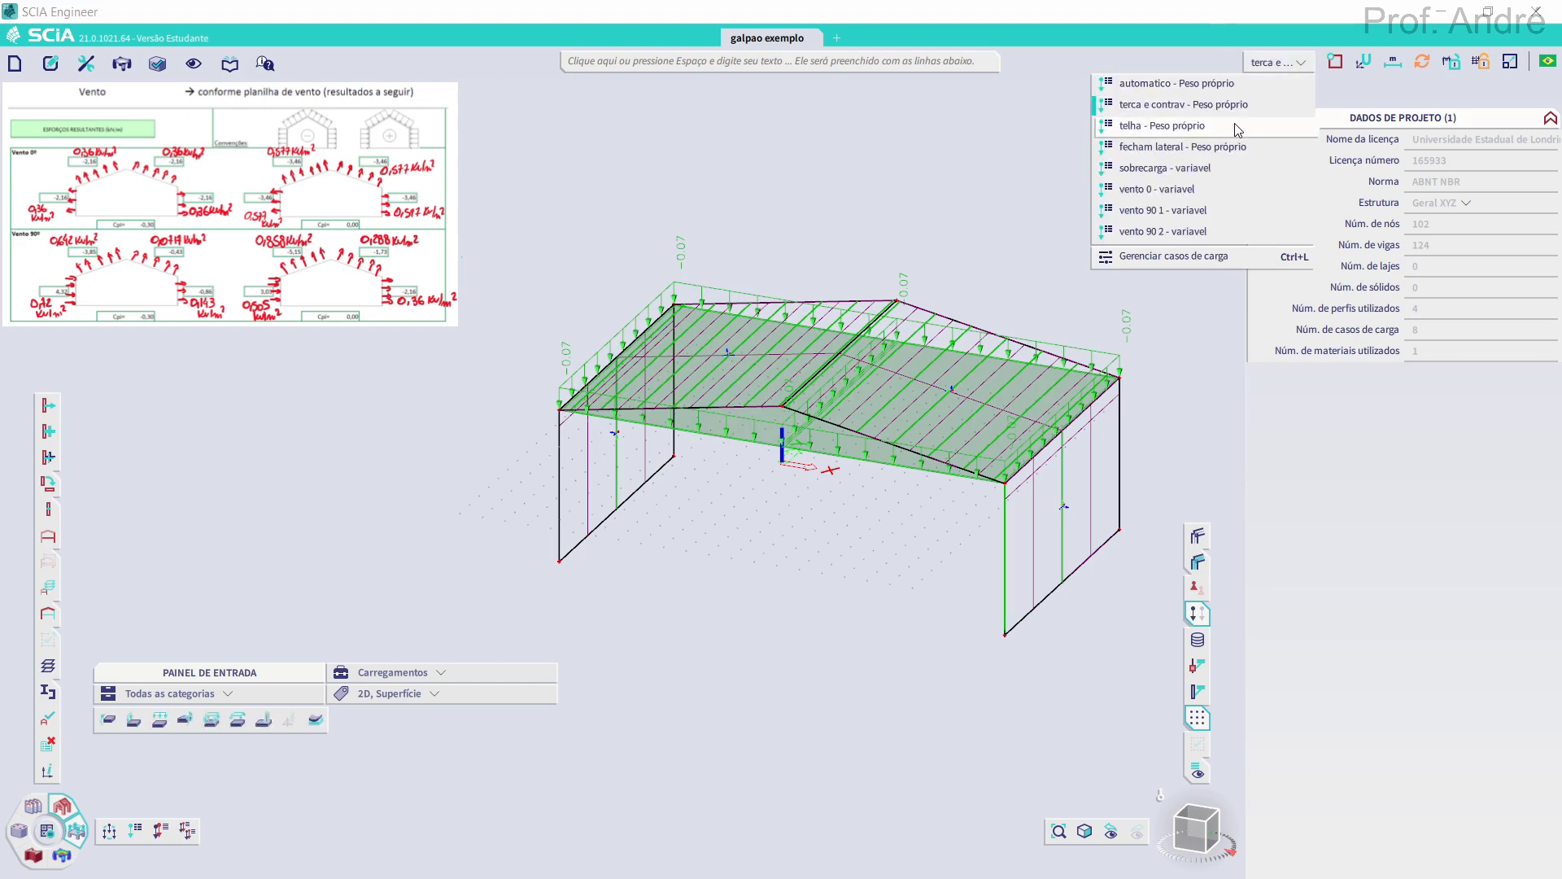
{"action": "left_click", "coordinate": [1234, 126]}
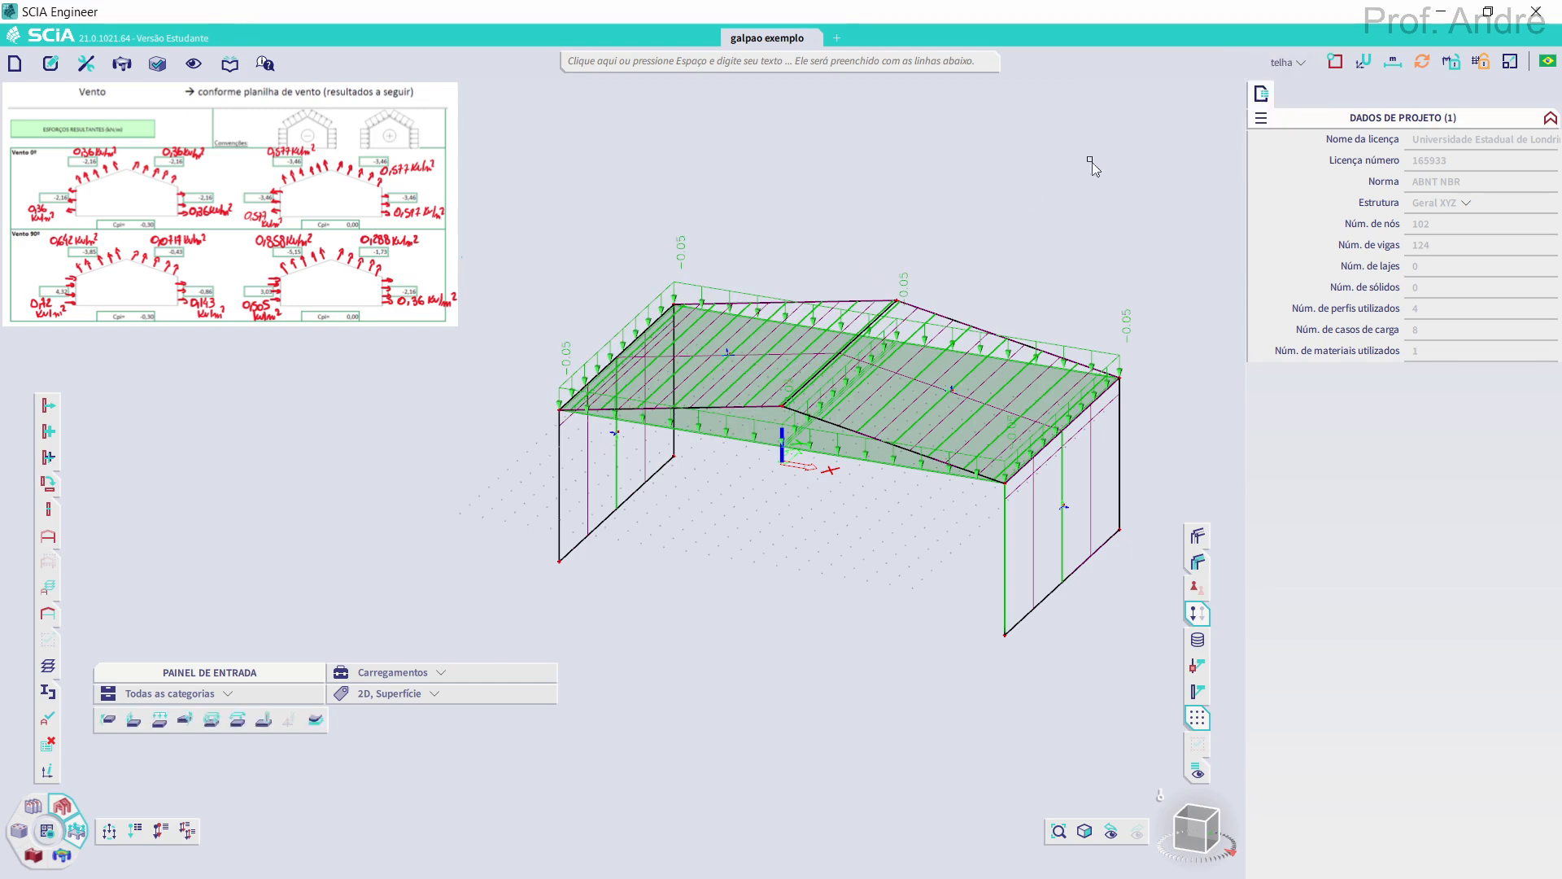
{"action": "left_click", "coordinate": [1285, 62]}
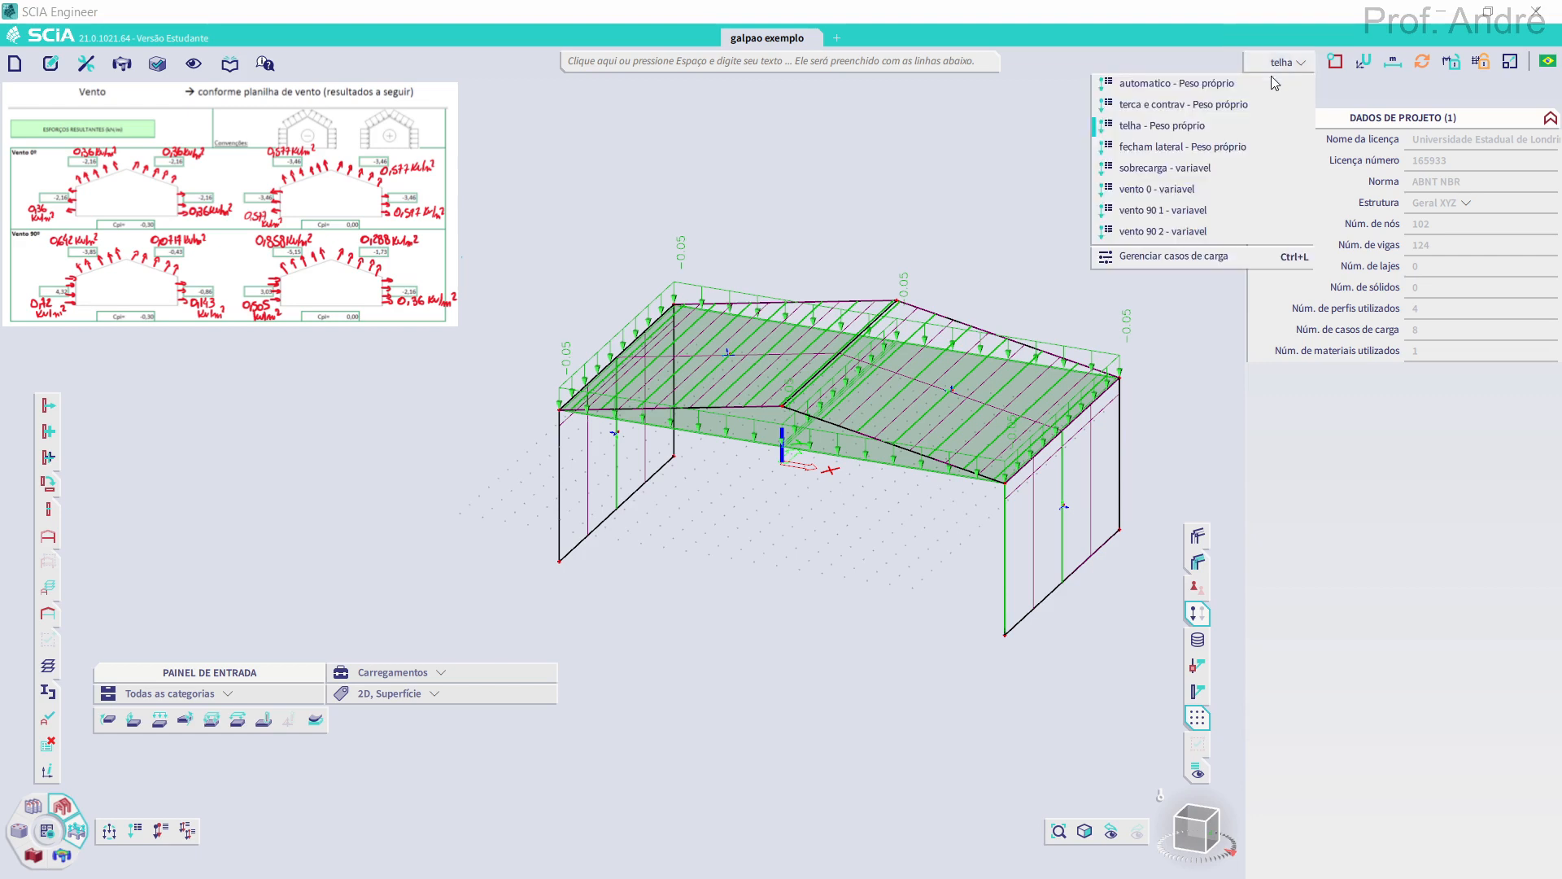
{"action": "left_click", "coordinate": [1182, 147]}
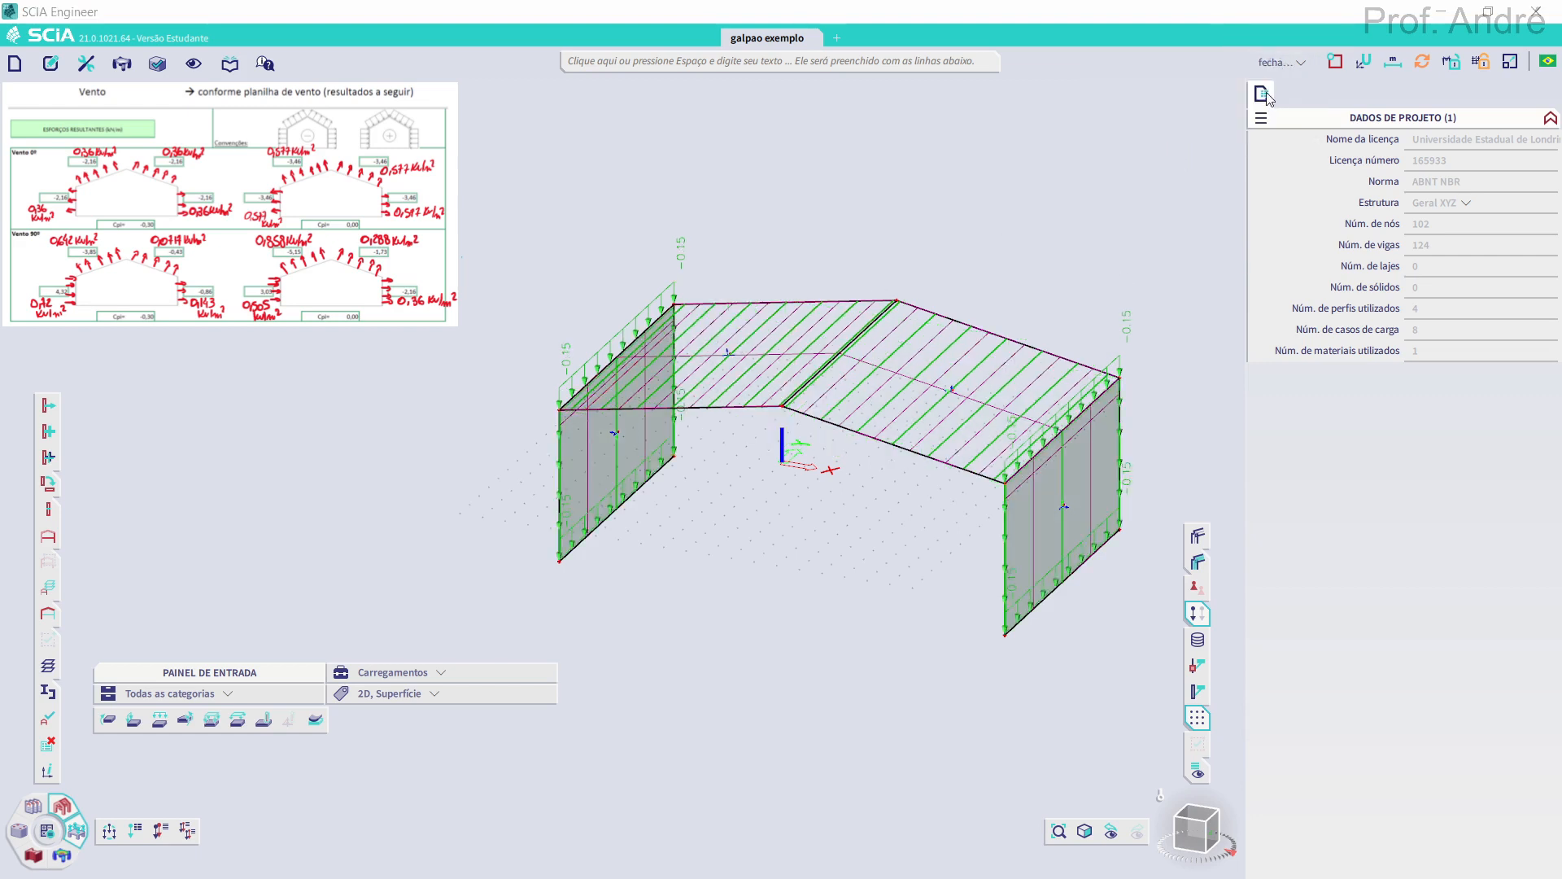
{"action": "left_click", "coordinate": [1287, 62]}
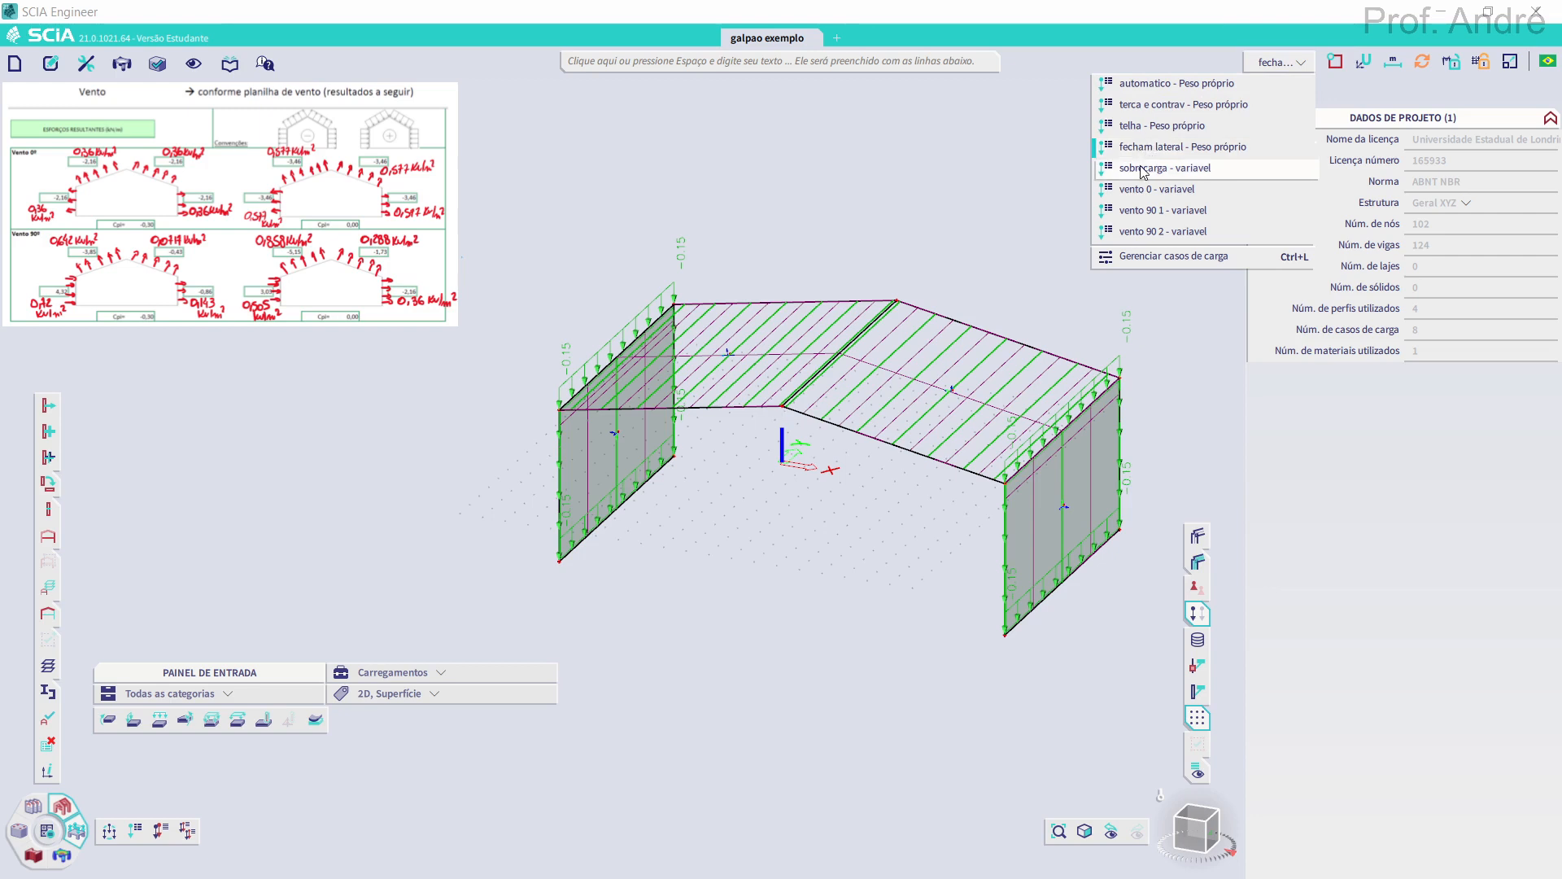
{"action": "left_click", "coordinate": [1142, 169]}
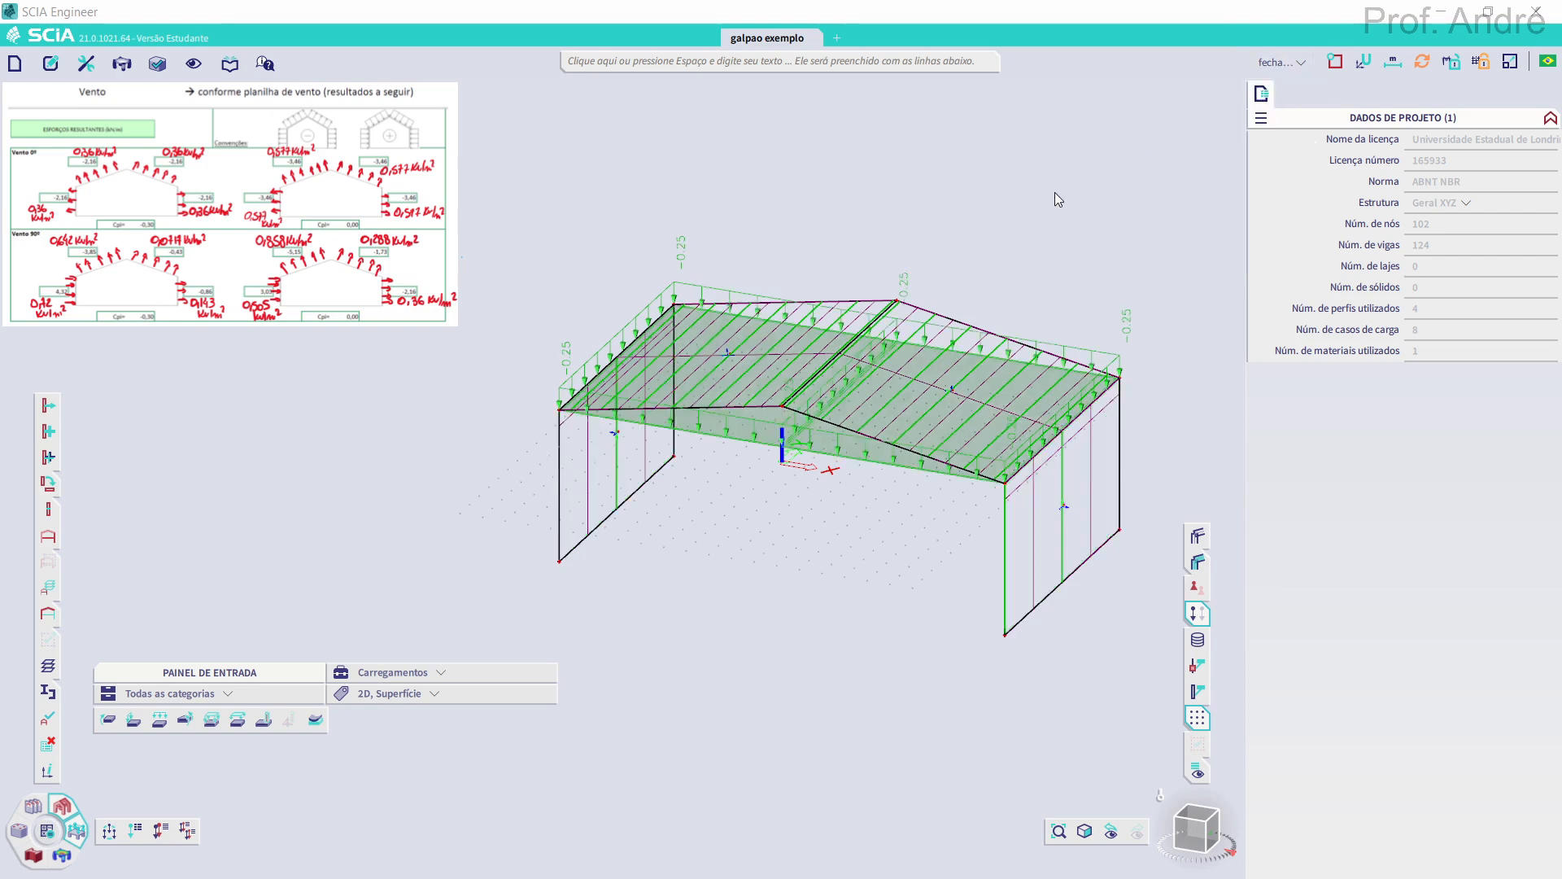
Check the surface forces and their directions in the vento 0, vento 90 1 and vento 90 2 load cases against the wind diagrams
{"action": "left_click", "coordinate": [1291, 65]}
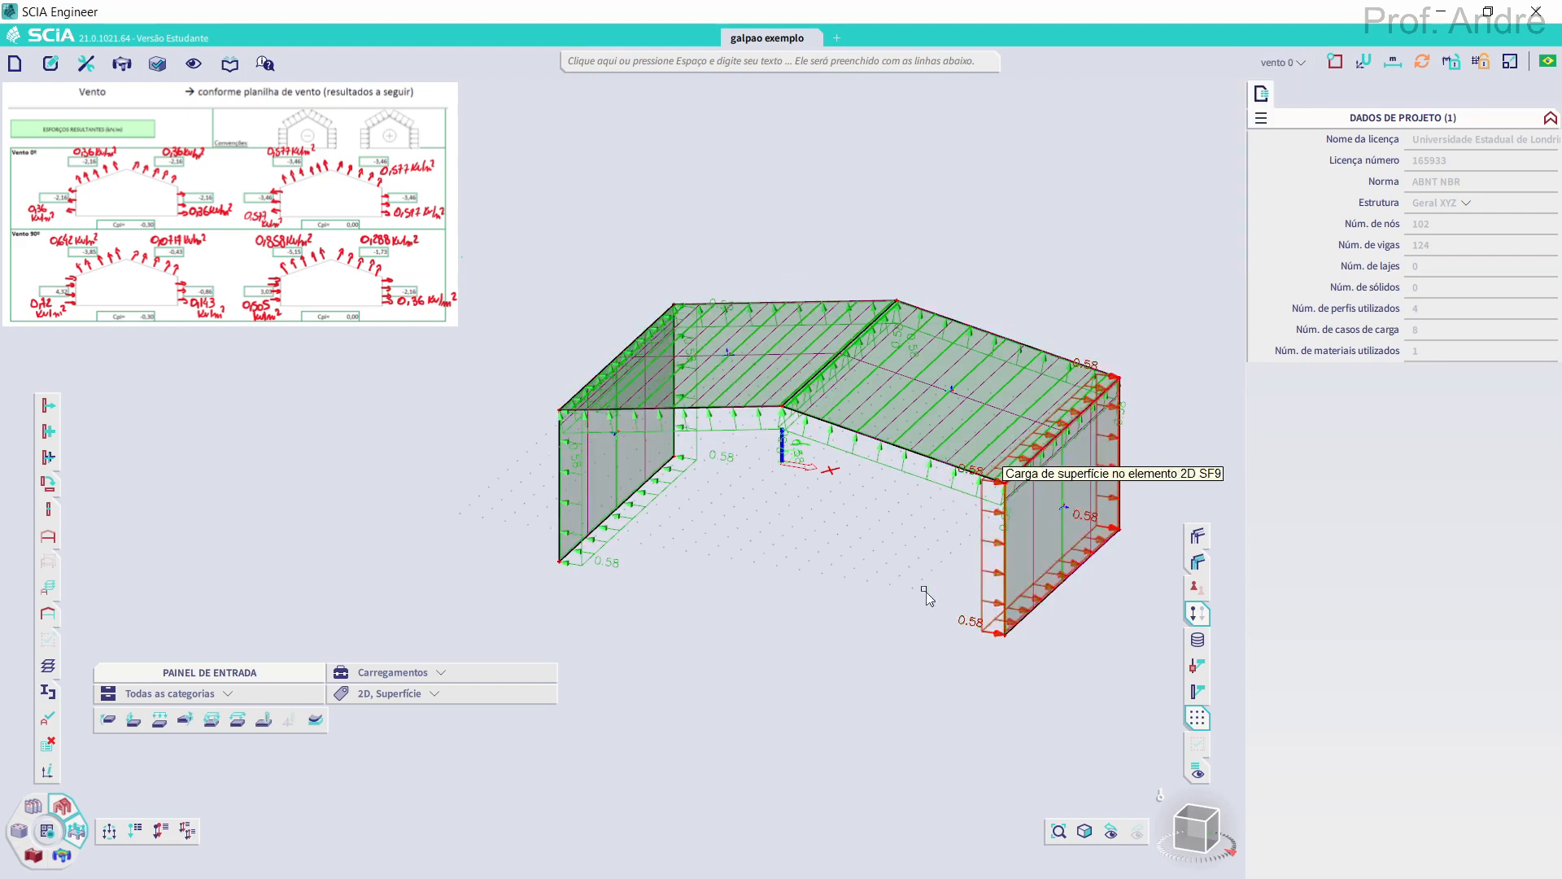
{"action": "left_click", "coordinate": [1275, 64]}
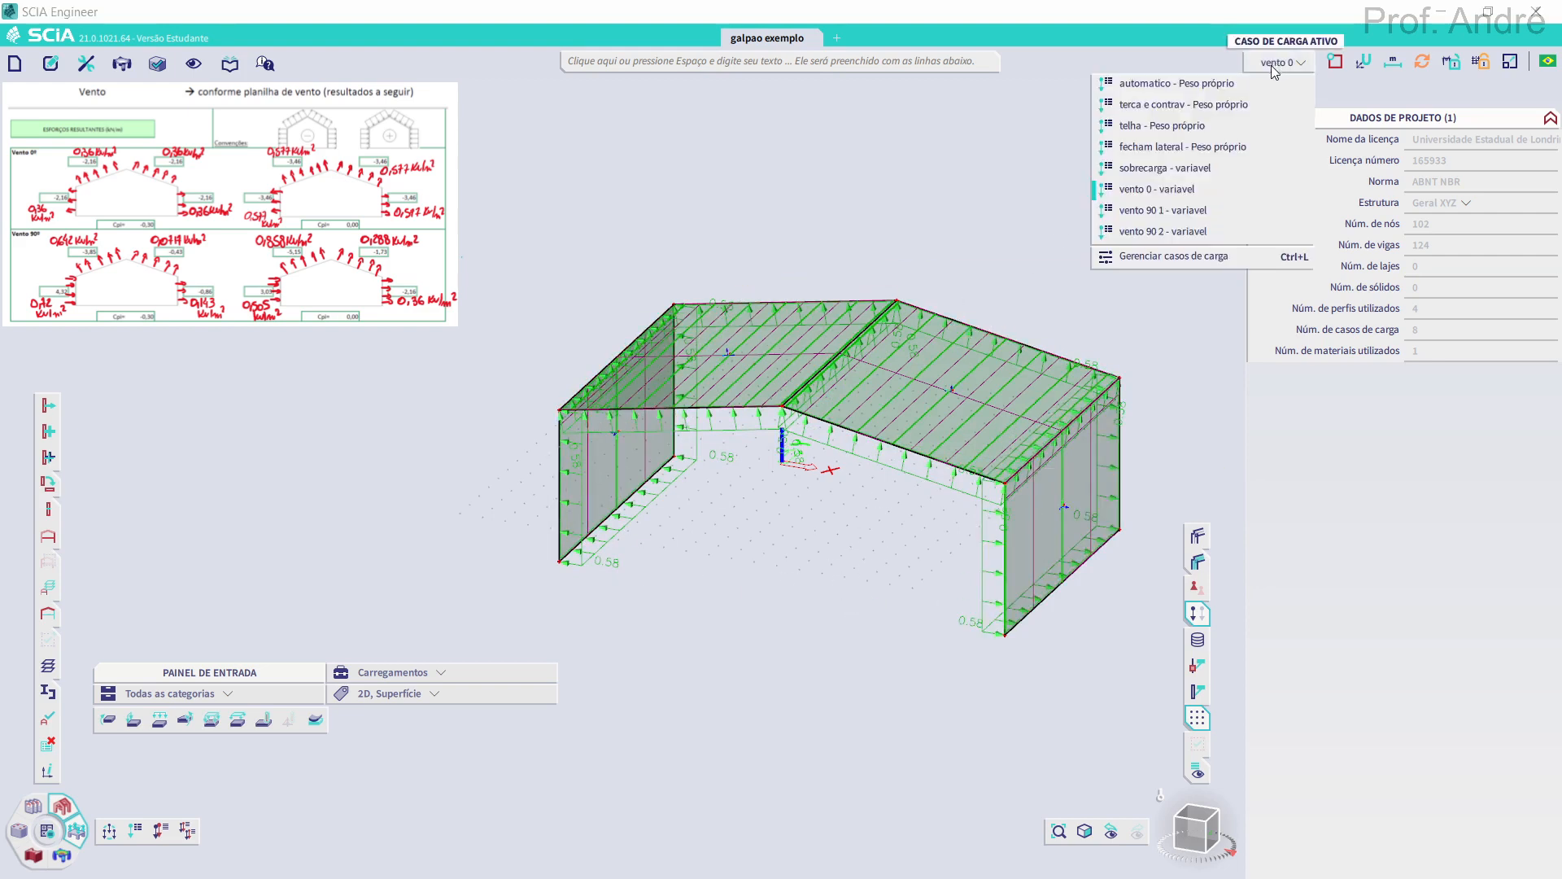
{"action": "left_click", "coordinate": [1150, 209]}
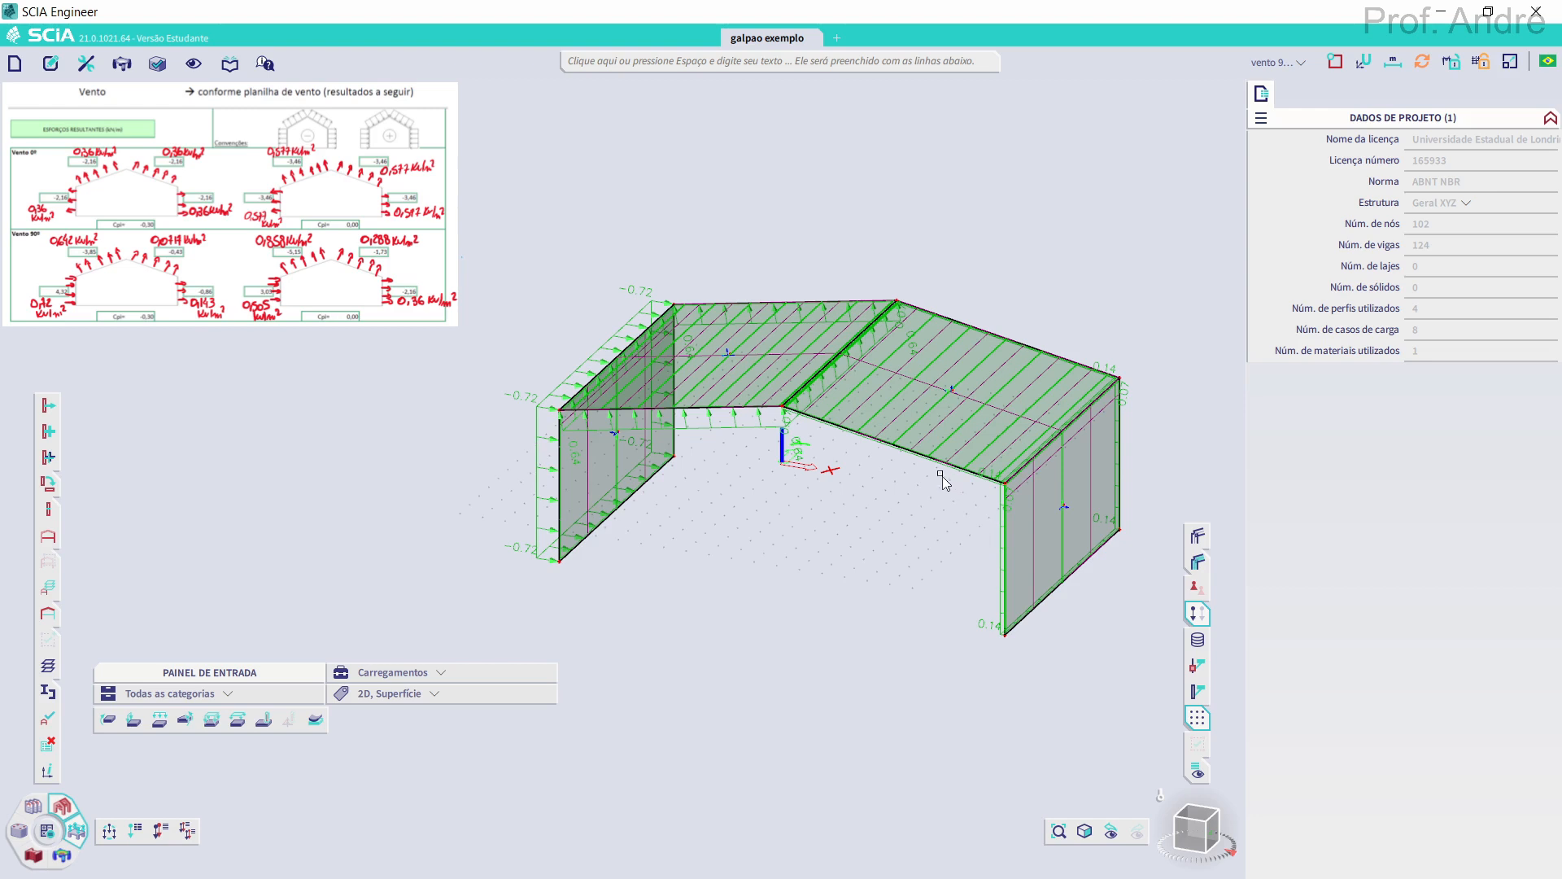
{"action": "scroll", "coordinate": [928, 457], "scroll_direction": "up", "scroll_amount": 3}
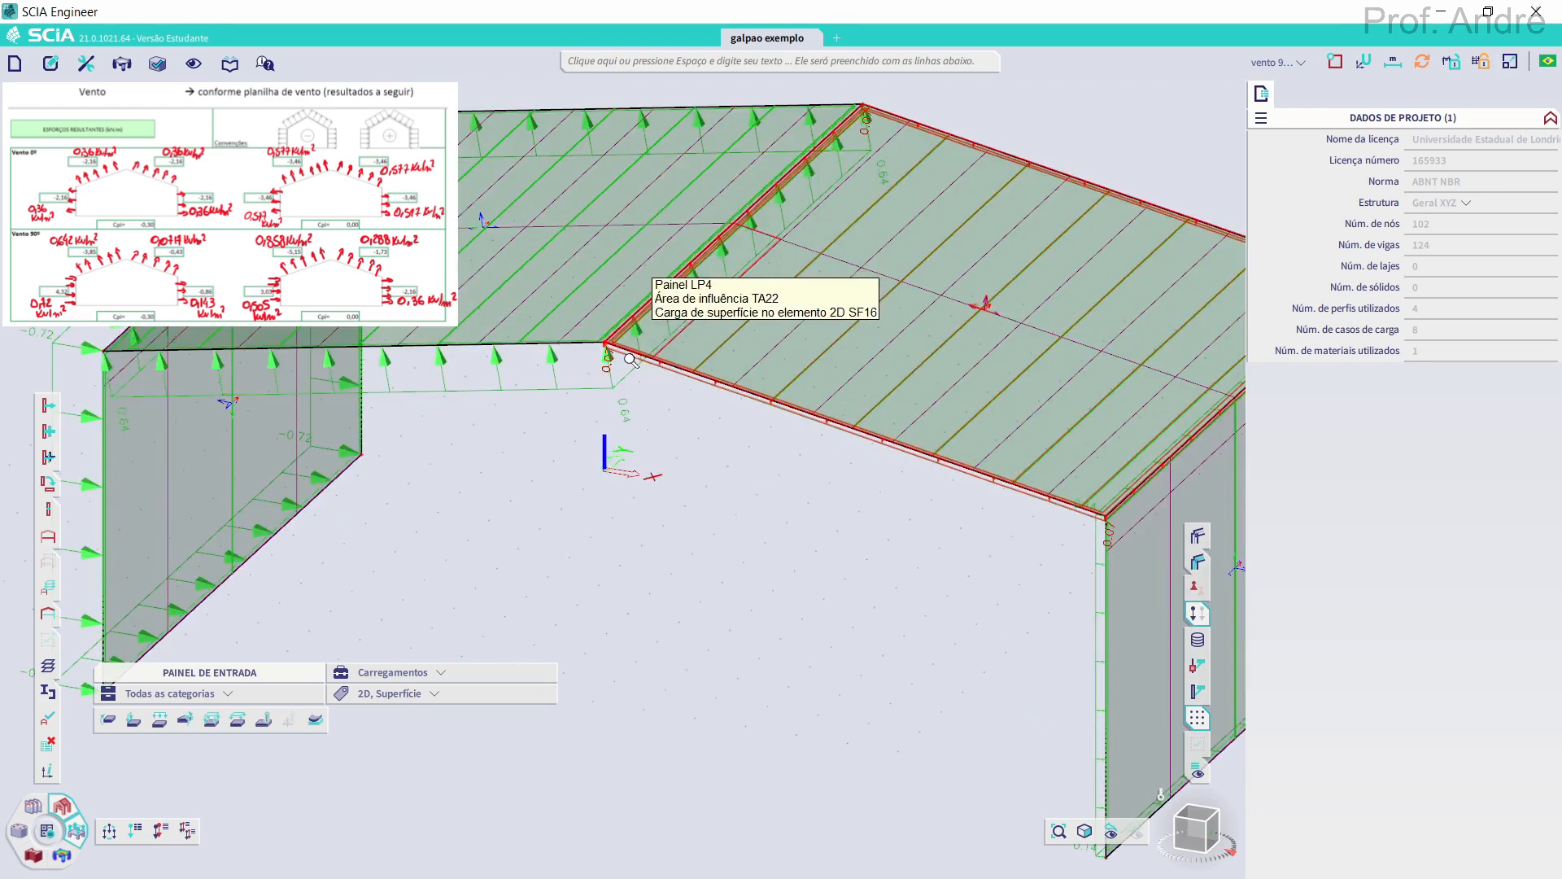
{"action": "scroll", "coordinate": [630, 359], "scroll_direction": "up", "scroll_amount": 1}
{"action": "scroll", "coordinate": [676, 411], "scroll_direction": "down", "scroll_amount": 5}
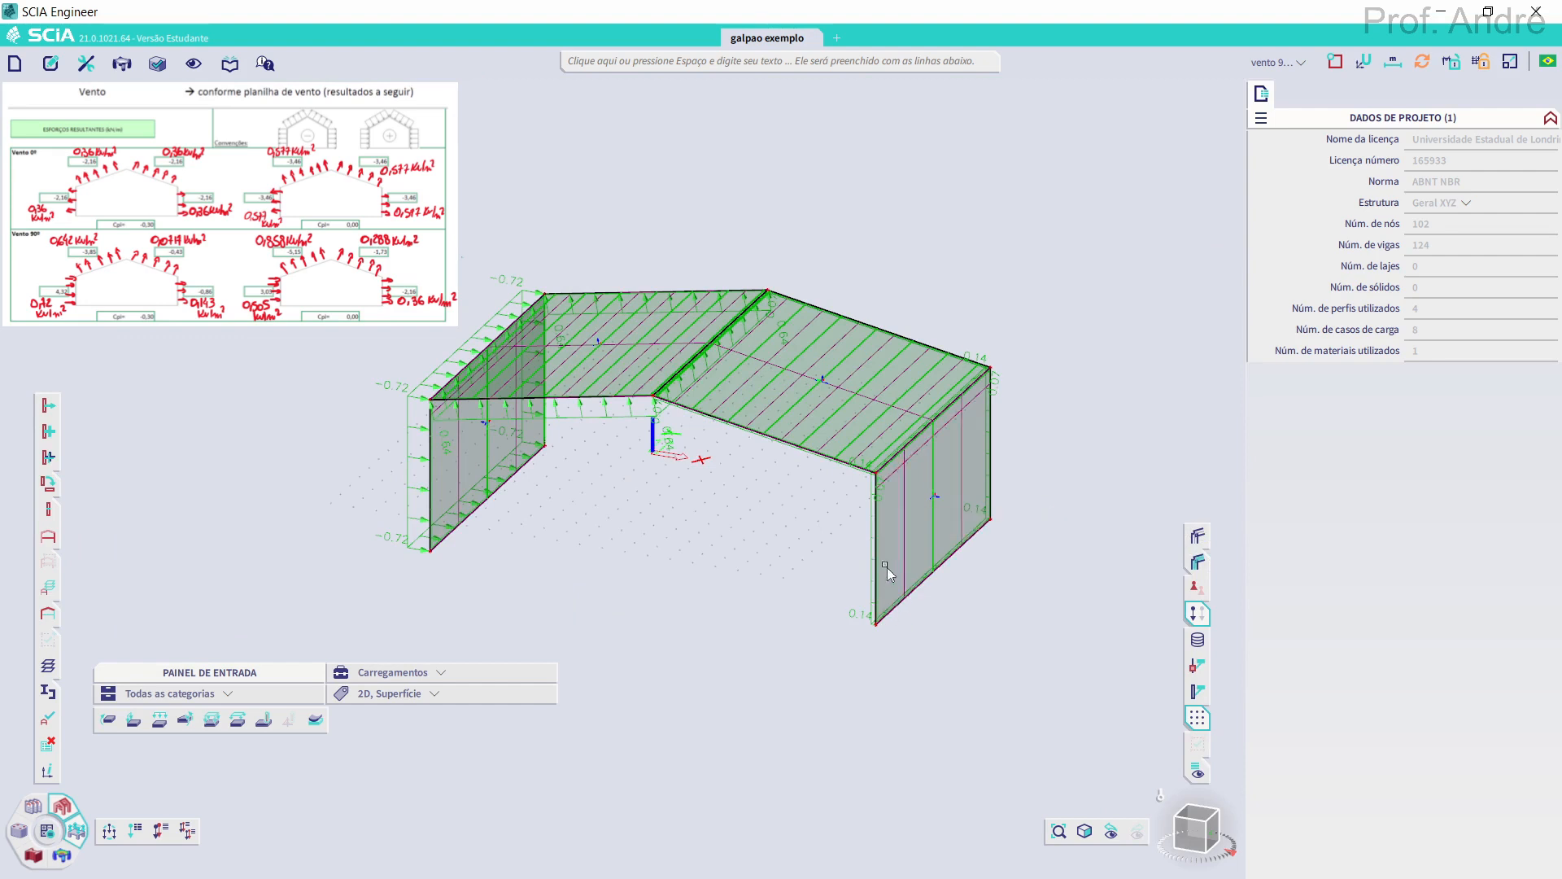
{"action": "left_click", "coordinate": [1277, 62]}
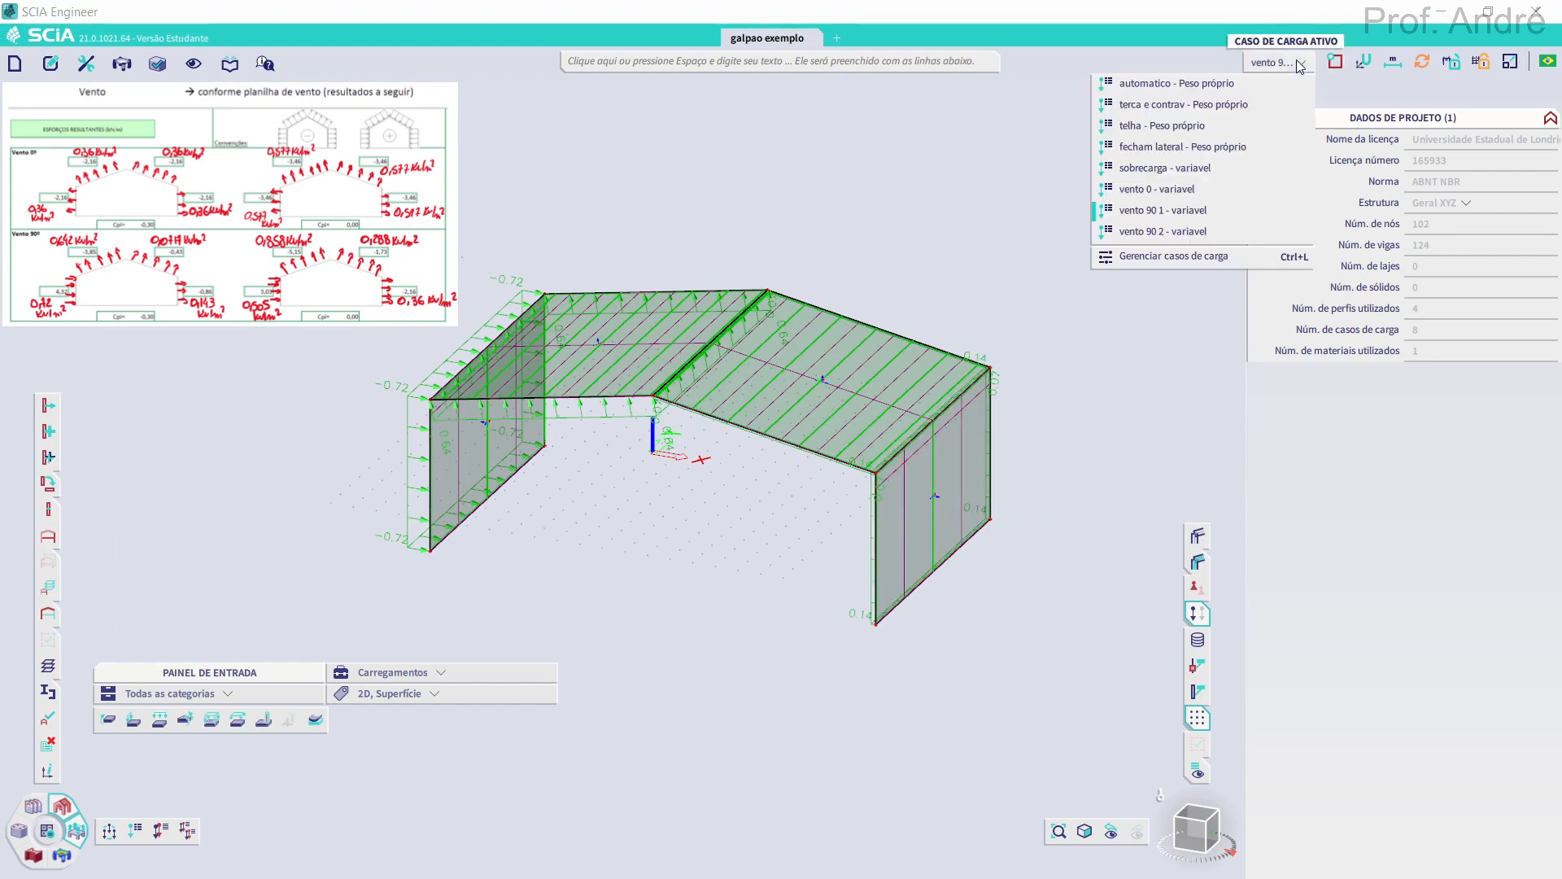
{"action": "left_click", "coordinate": [1220, 232]}
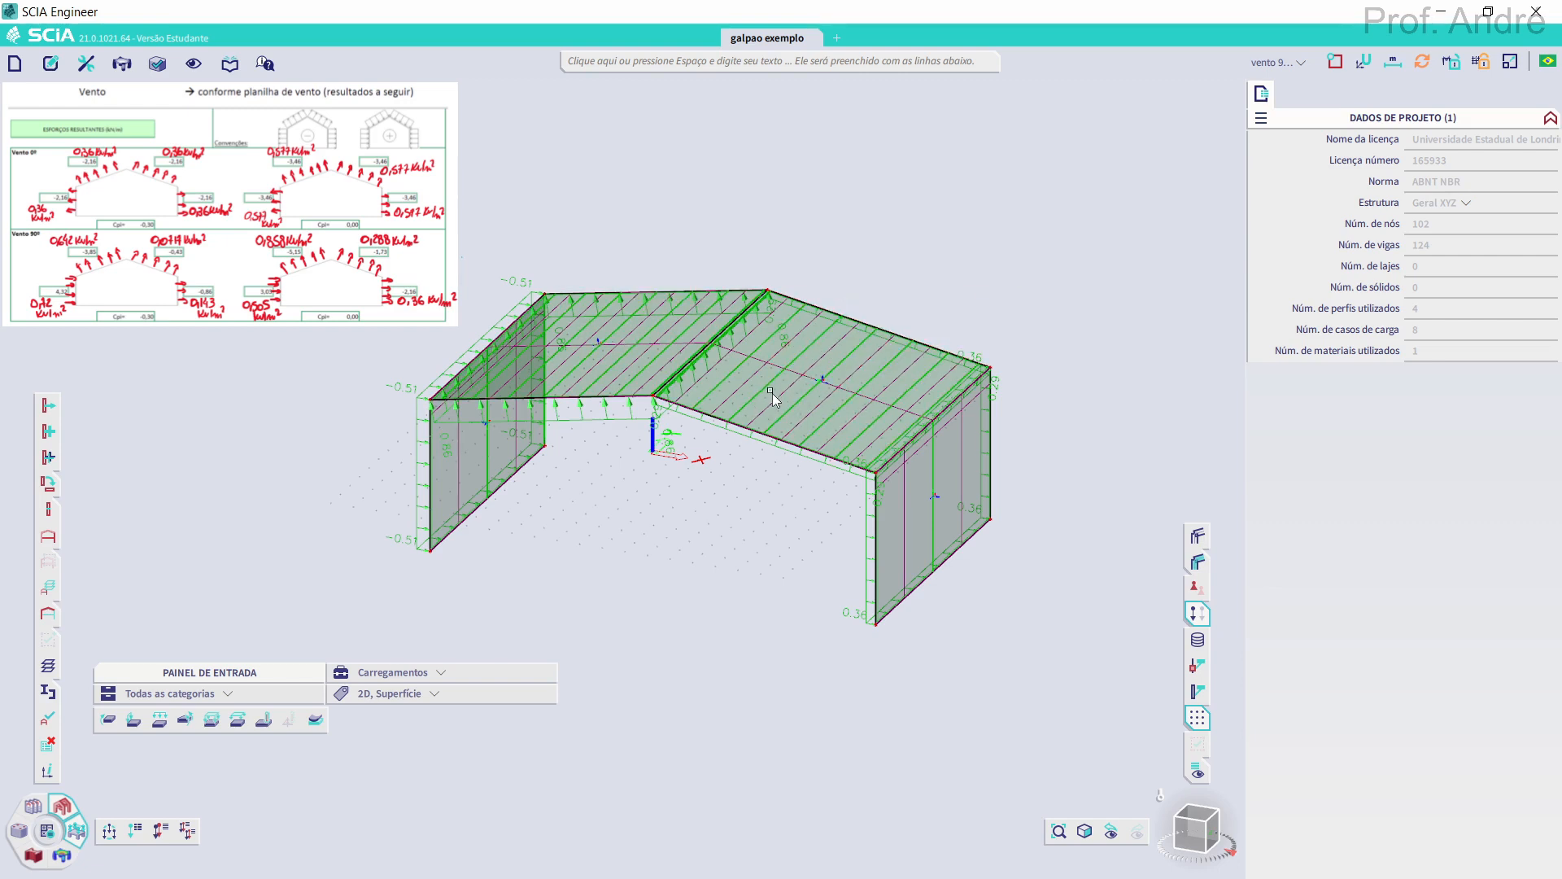
{"action": "middle_click_drag", "start_coordinate": [730, 528], "coordinate": [845, 578]}
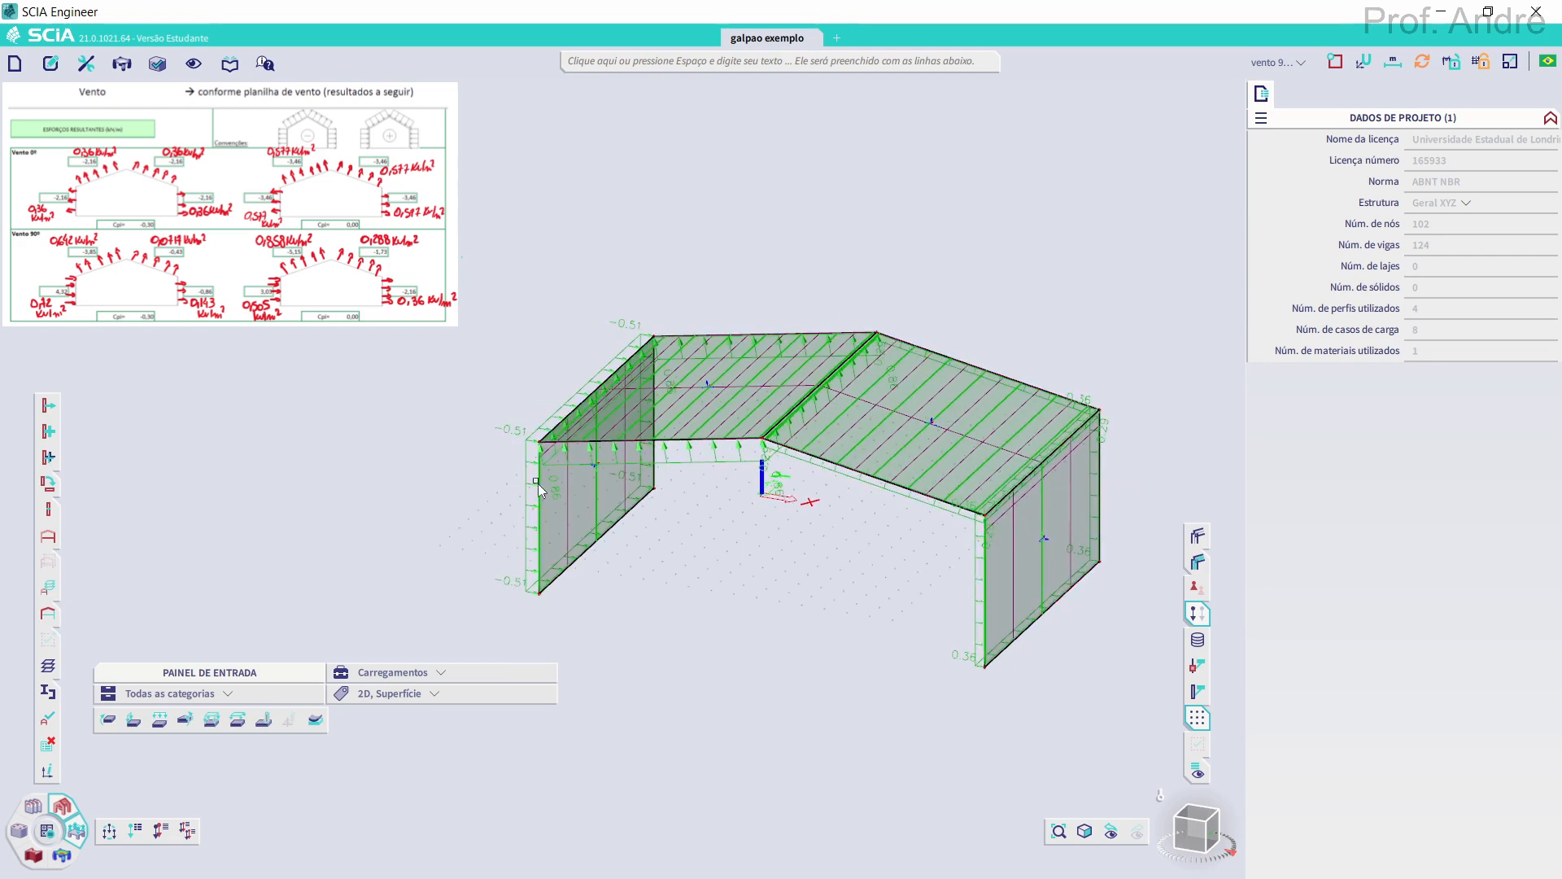
Activate the portico 1, tercas, portico 2 and portico 3 layers alongside paineis in the Configurações_2 layer activity
{"action": "left_click", "coordinate": [51, 584]}
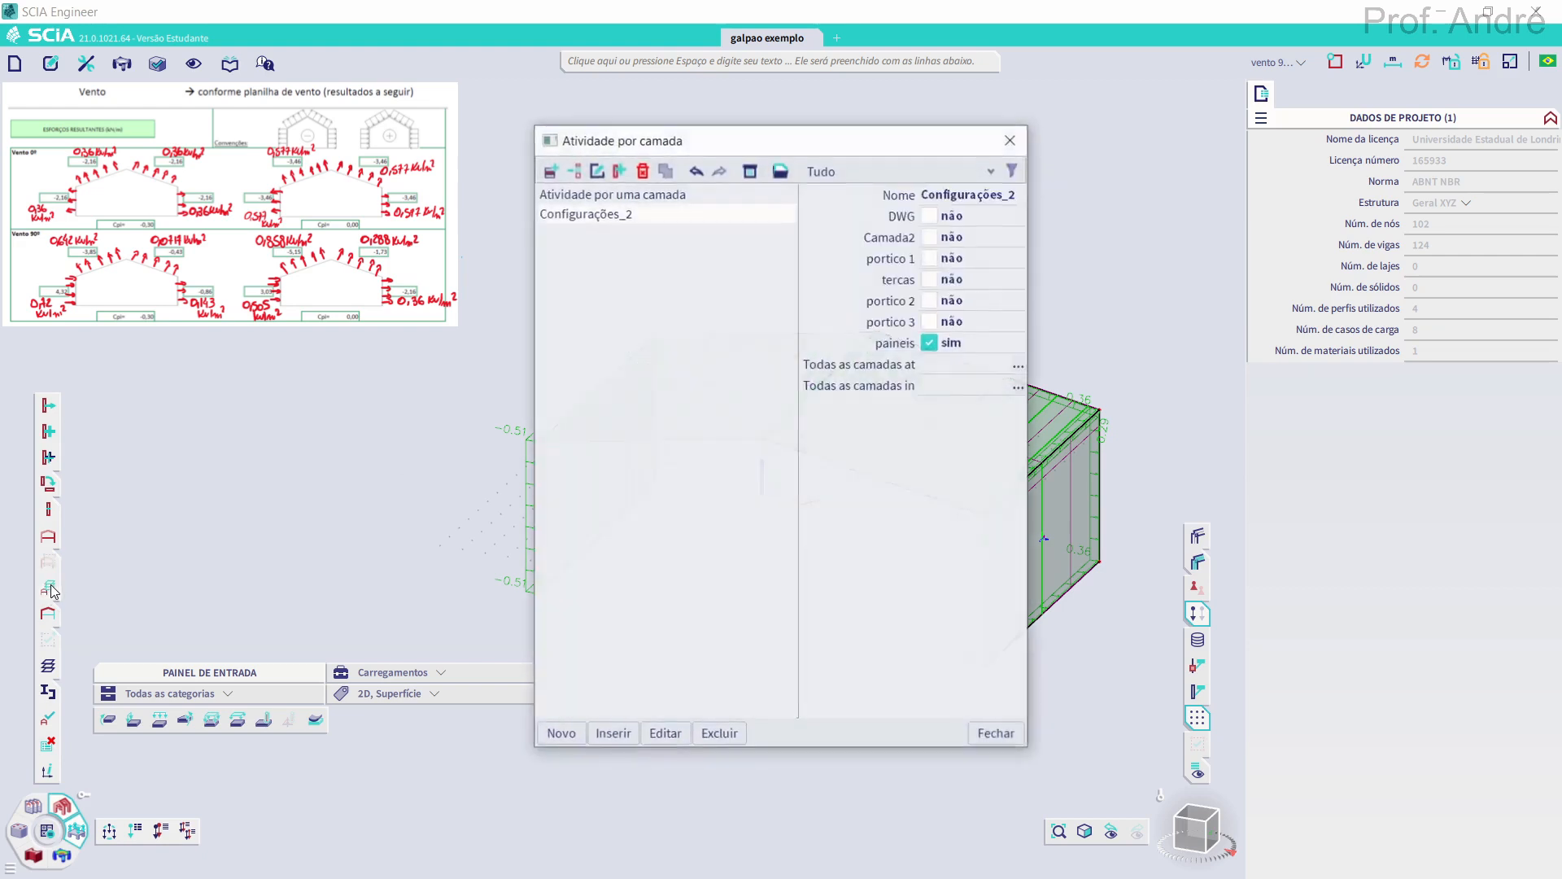
{"action": "left_click", "coordinate": [930, 259]}
{"action": "left_click", "coordinate": [929, 280]}
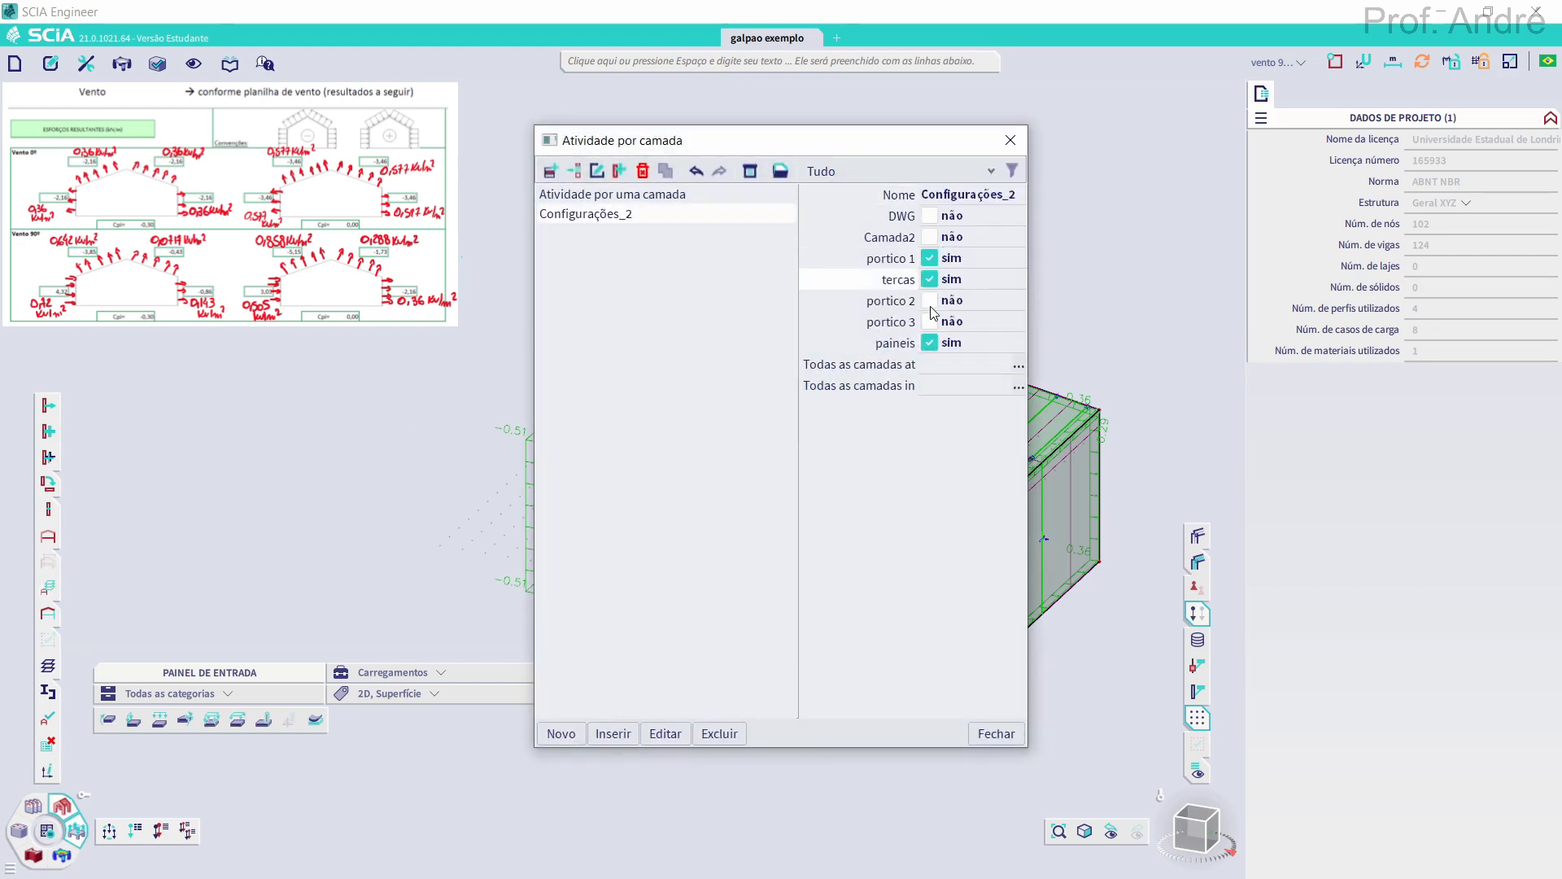
{"action": "left_click", "coordinate": [929, 301]}
{"action": "left_click", "coordinate": [929, 322]}
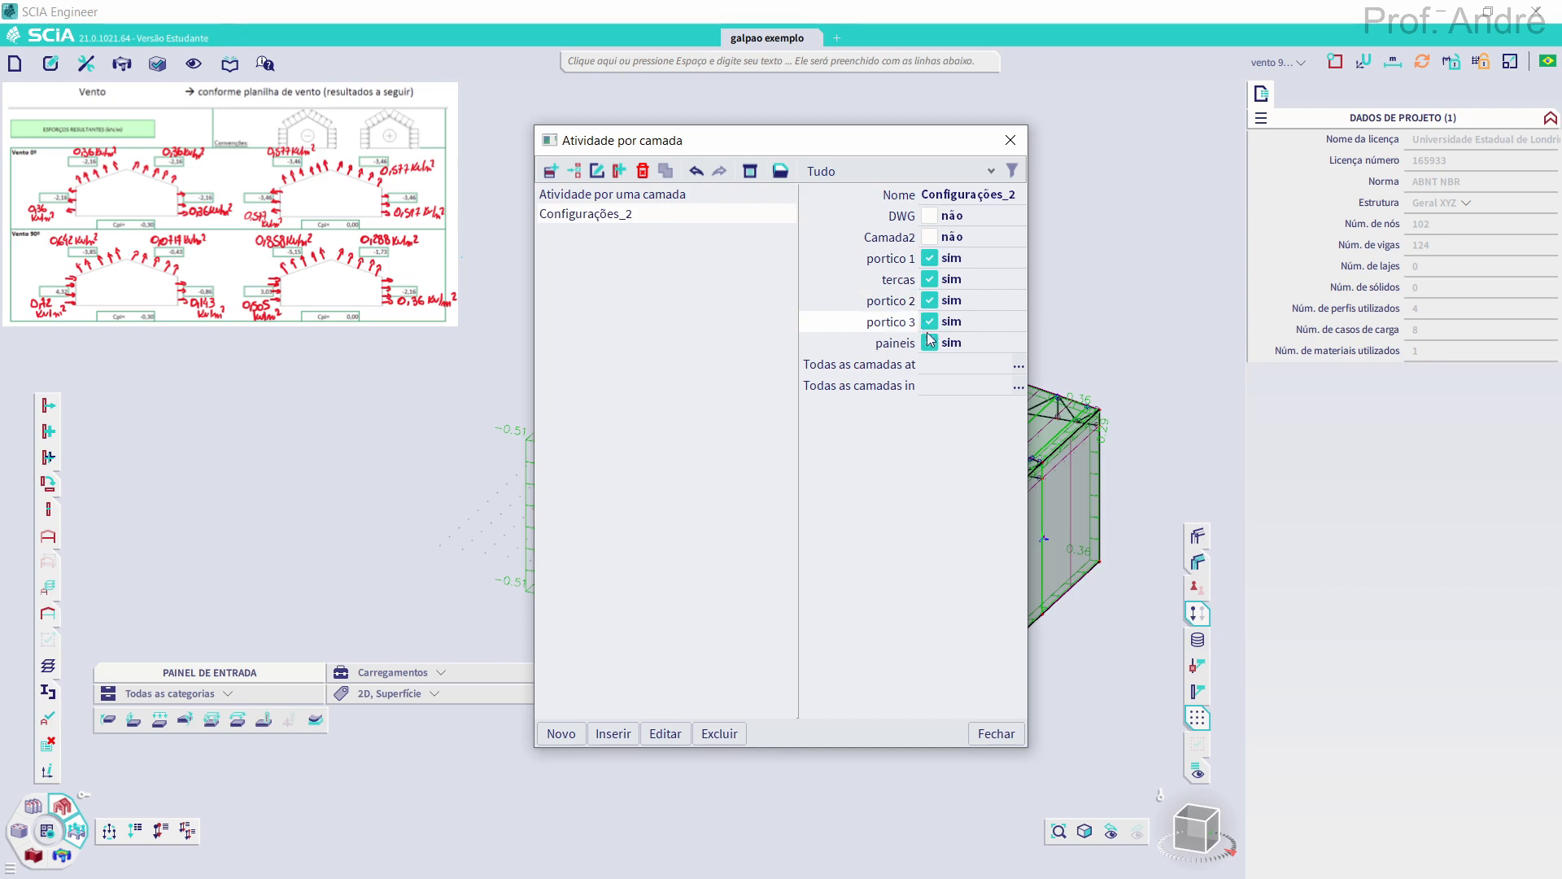
{"action": "left_click", "coordinate": [984, 736]}
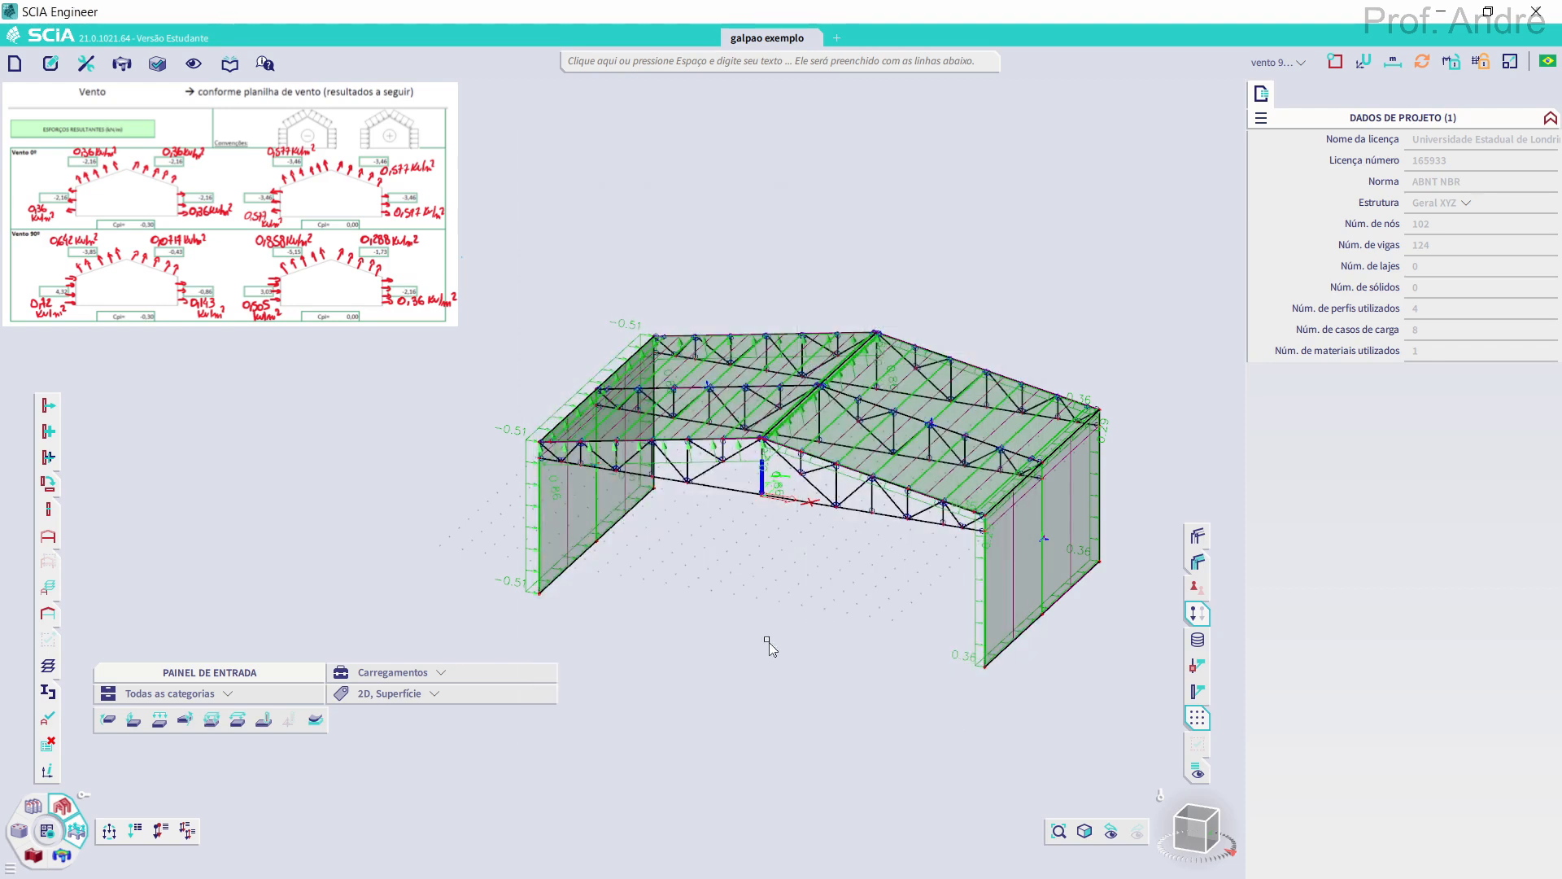
Display the node supports on the model, run the linear analysis for the load cases and close its report
{"action": "scroll", "coordinate": [740, 620], "scroll_direction": "up", "scroll_amount": 2}
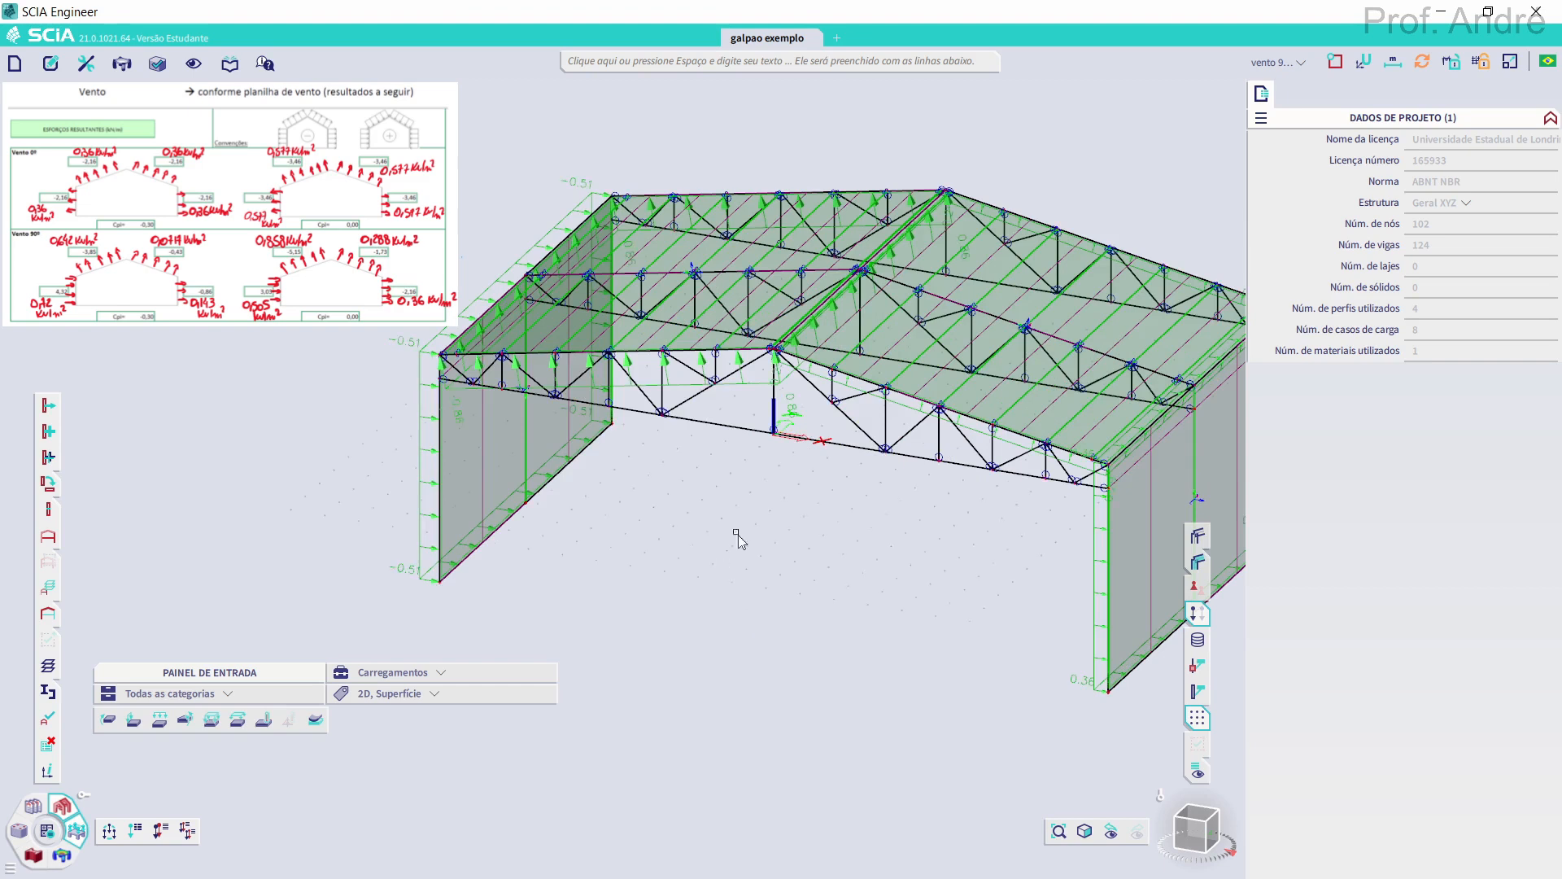
{"action": "middle_click_drag", "start_coordinate": [838, 553], "coordinate": [726, 561]}
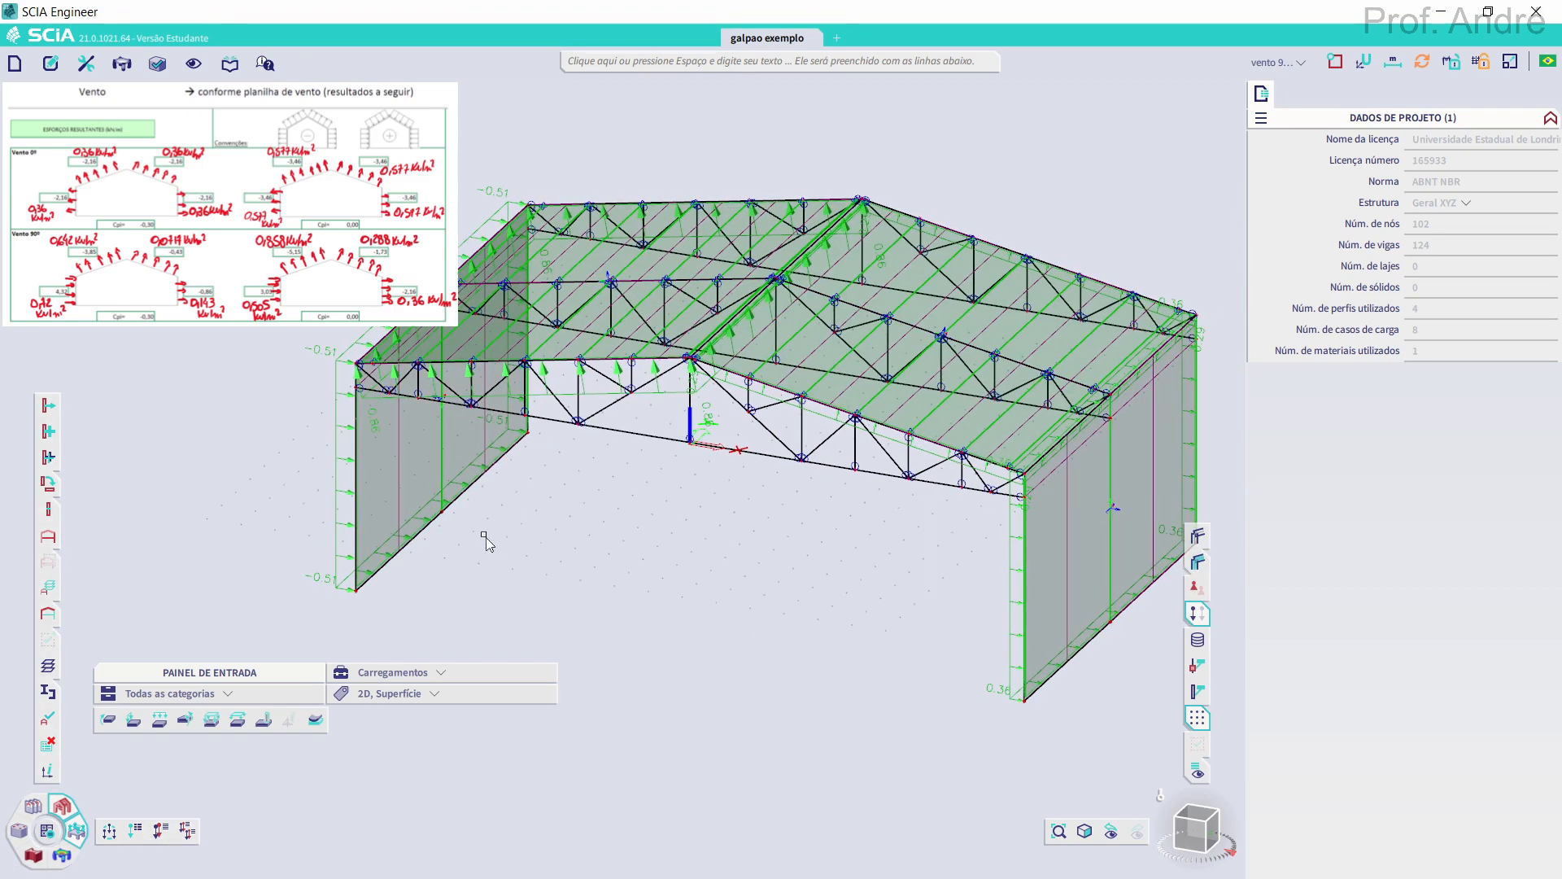
{"action": "left_click", "coordinate": [1205, 595]}
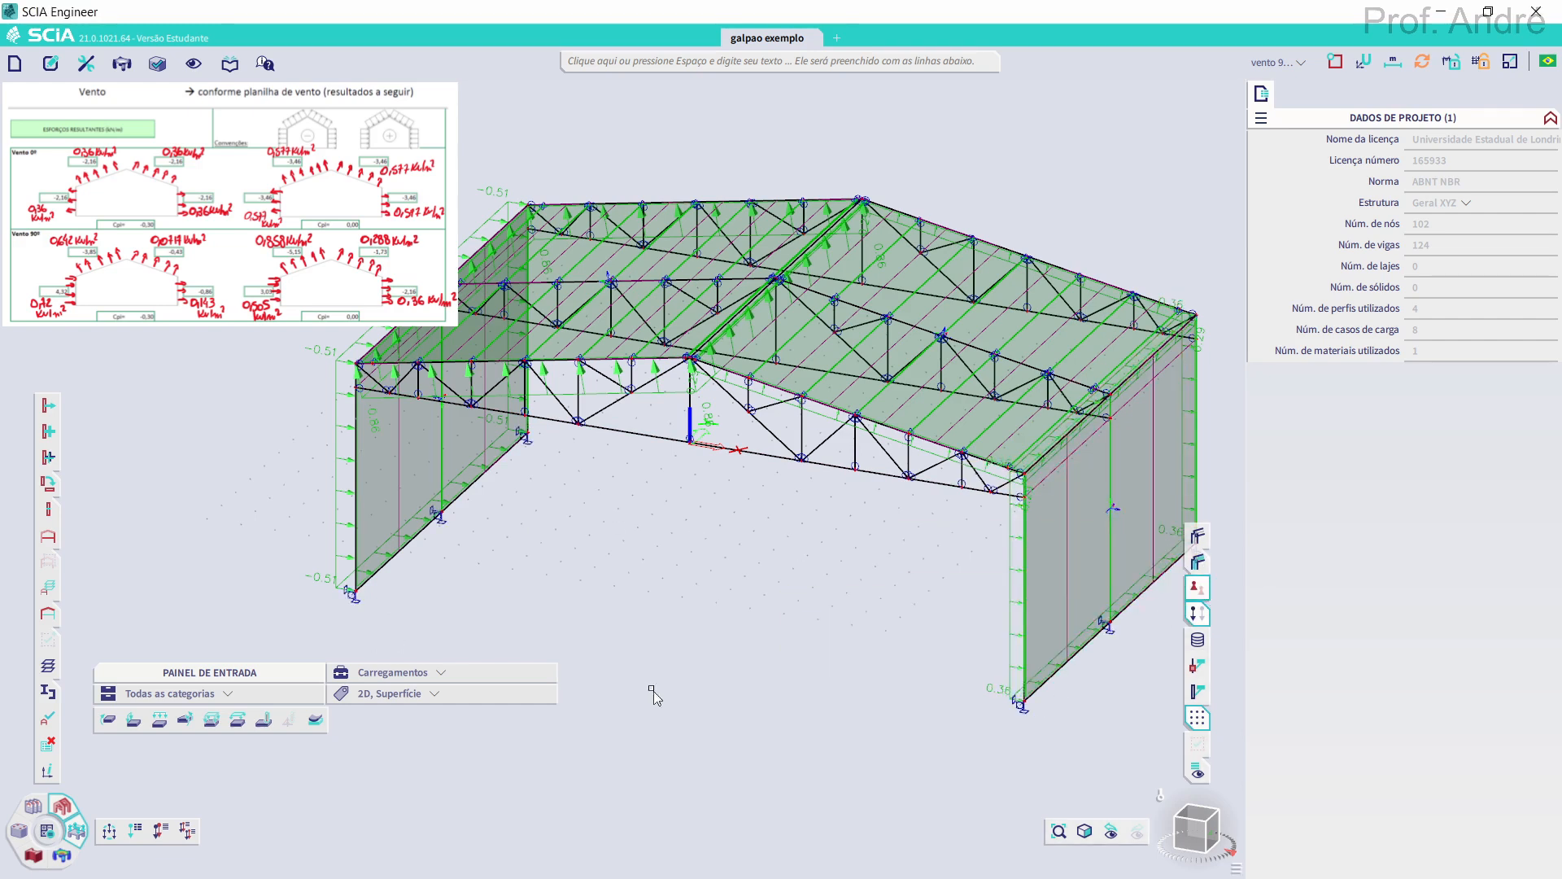
{"action": "left_click", "coordinate": [46, 830]}
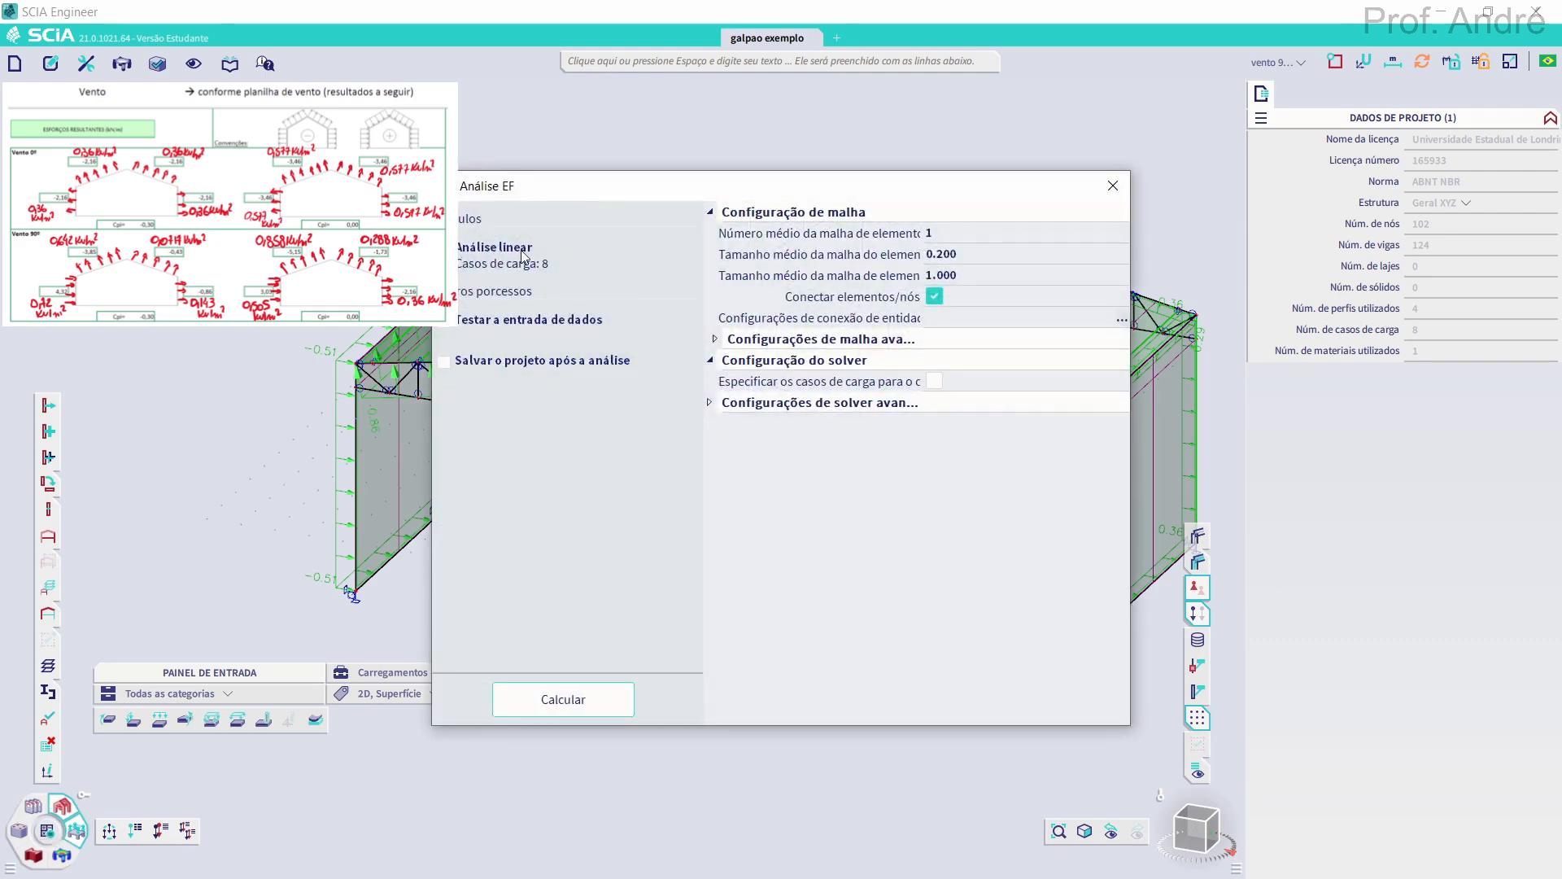
{"action": "left_click", "coordinate": [562, 700]}
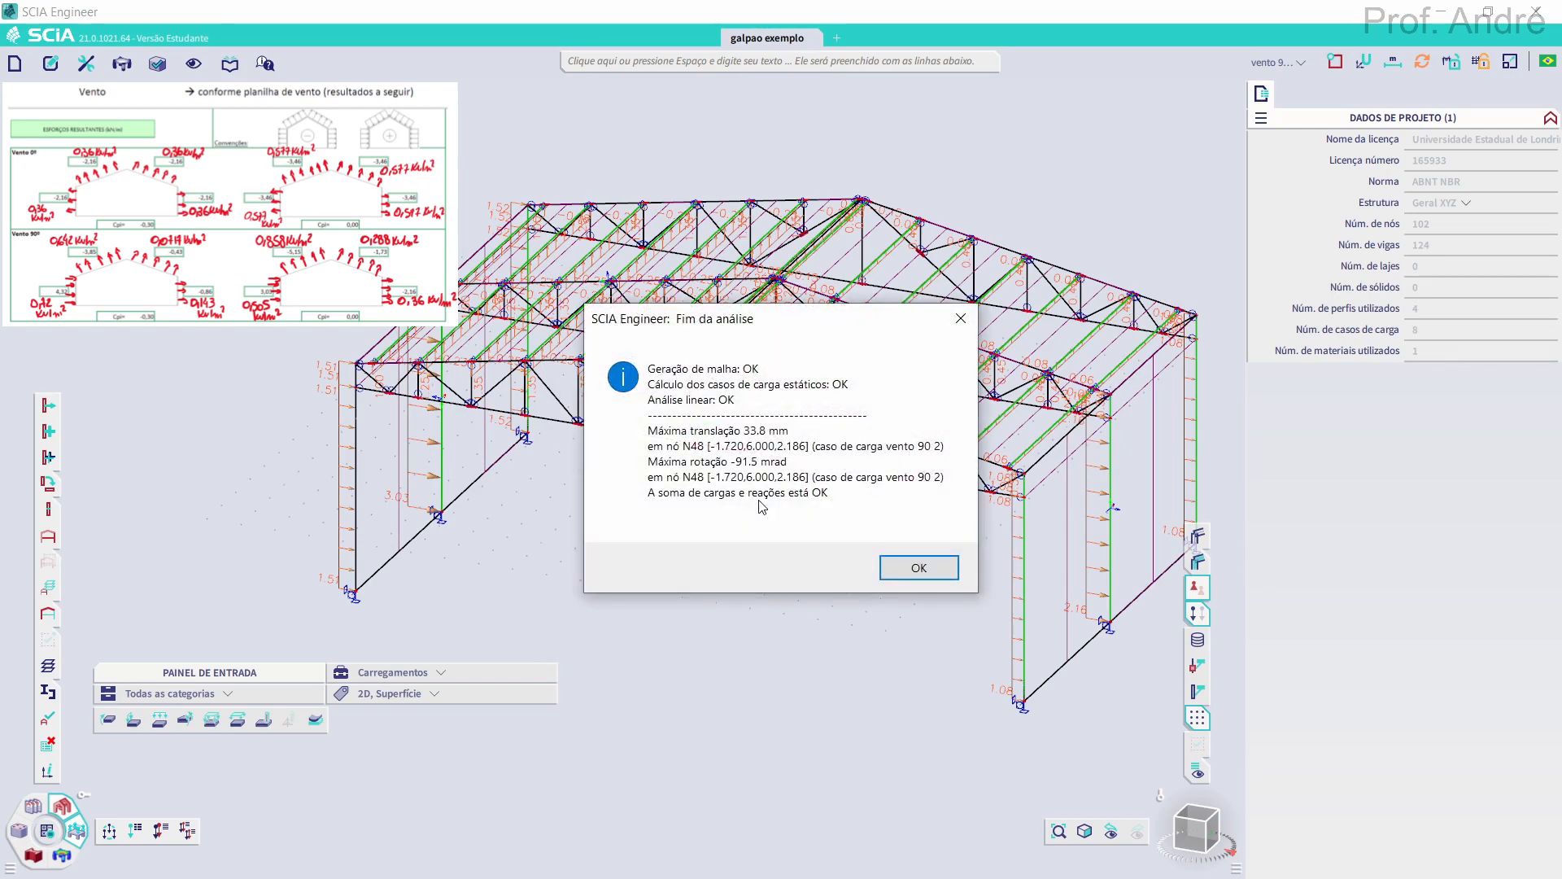
{"action": "left_click", "coordinate": [909, 574]}
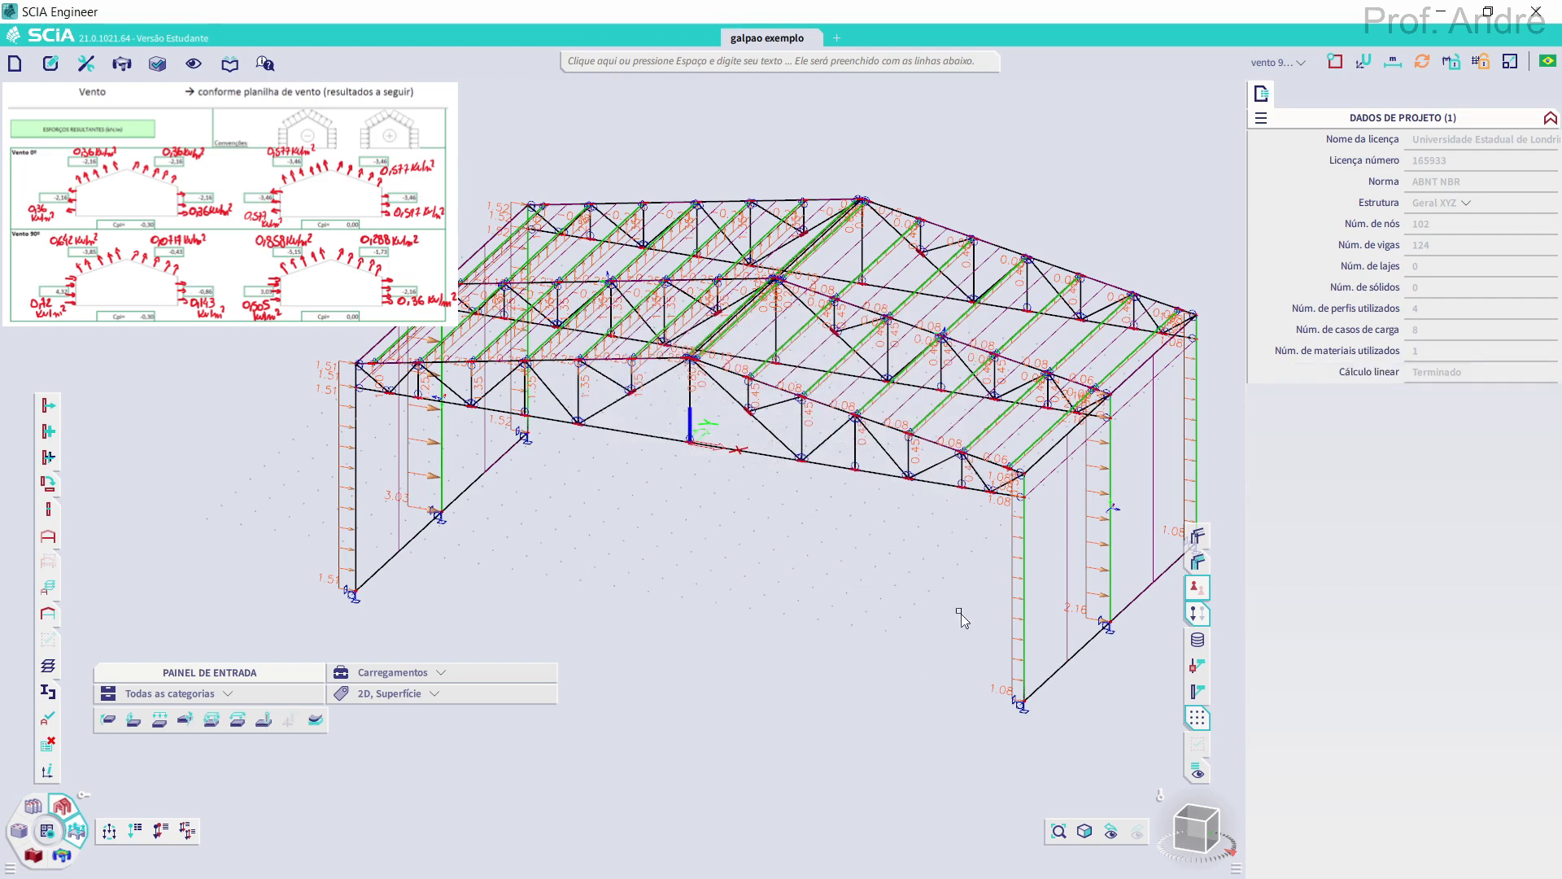
Review the line loads distributed to the members in the terca e contrav, telha, fecham lateral and sobrecarga load cases
{"action": "left_click", "coordinate": [1278, 65]}
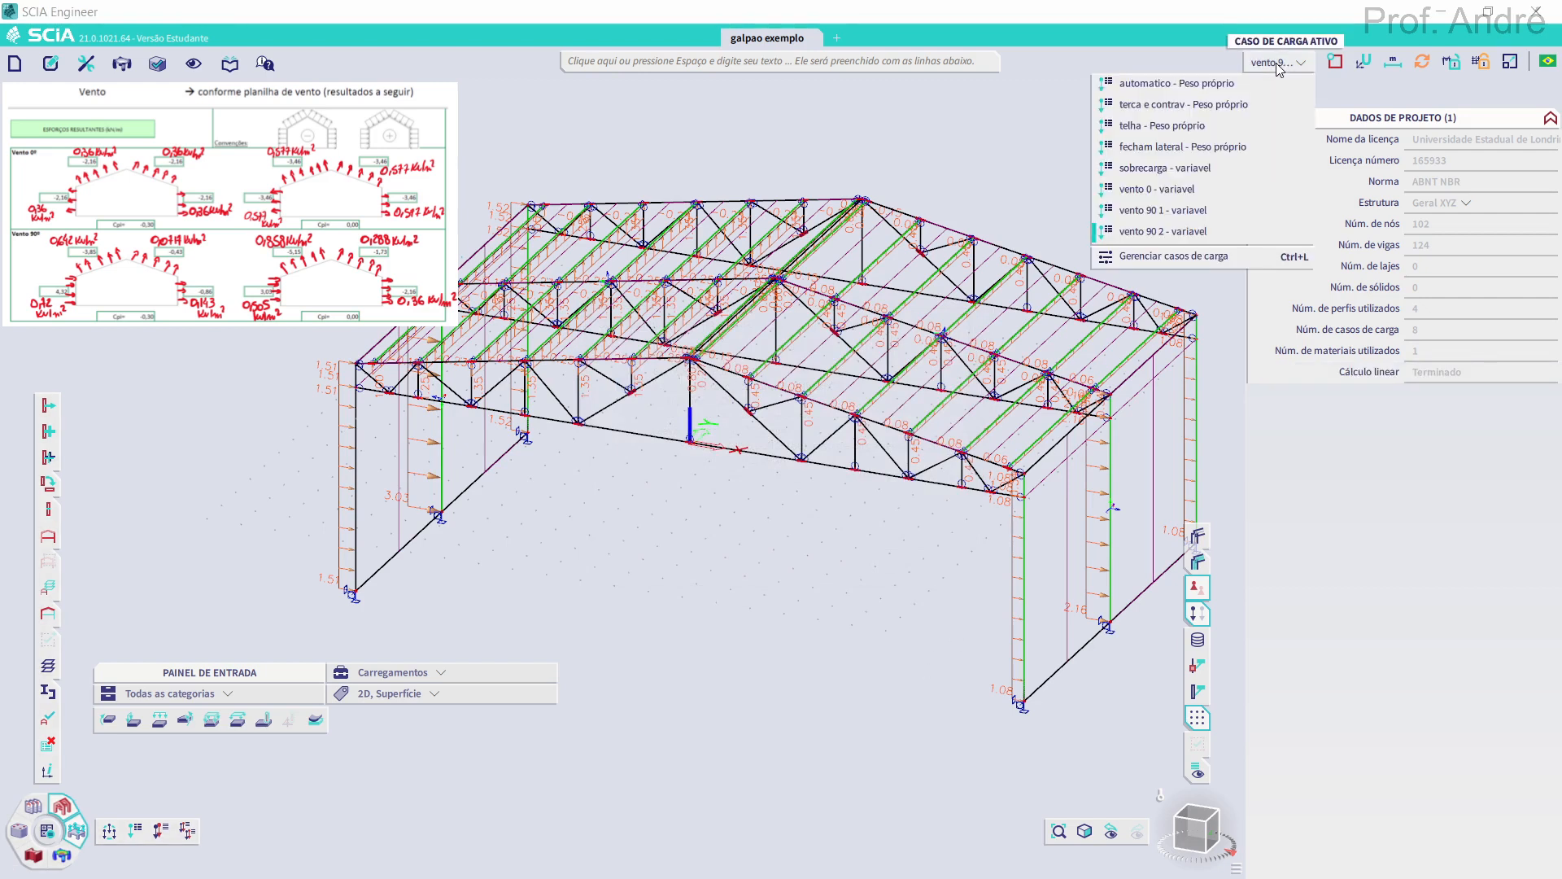
{"action": "left_click", "coordinate": [1184, 103]}
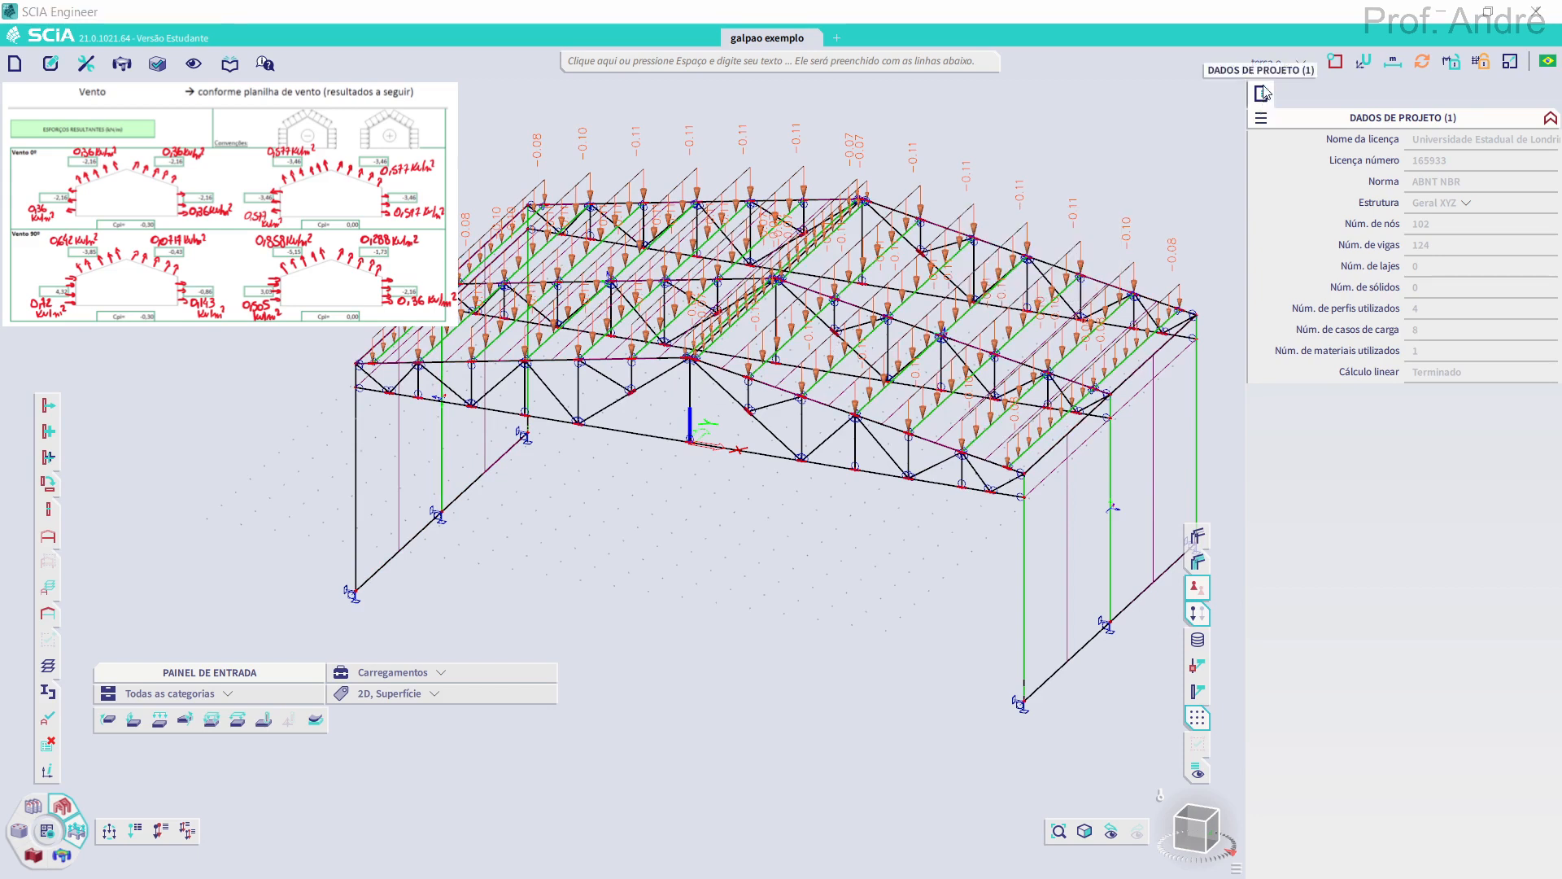
{"action": "left_click", "coordinate": [1276, 63]}
{"action": "left_click", "coordinate": [1175, 126]}
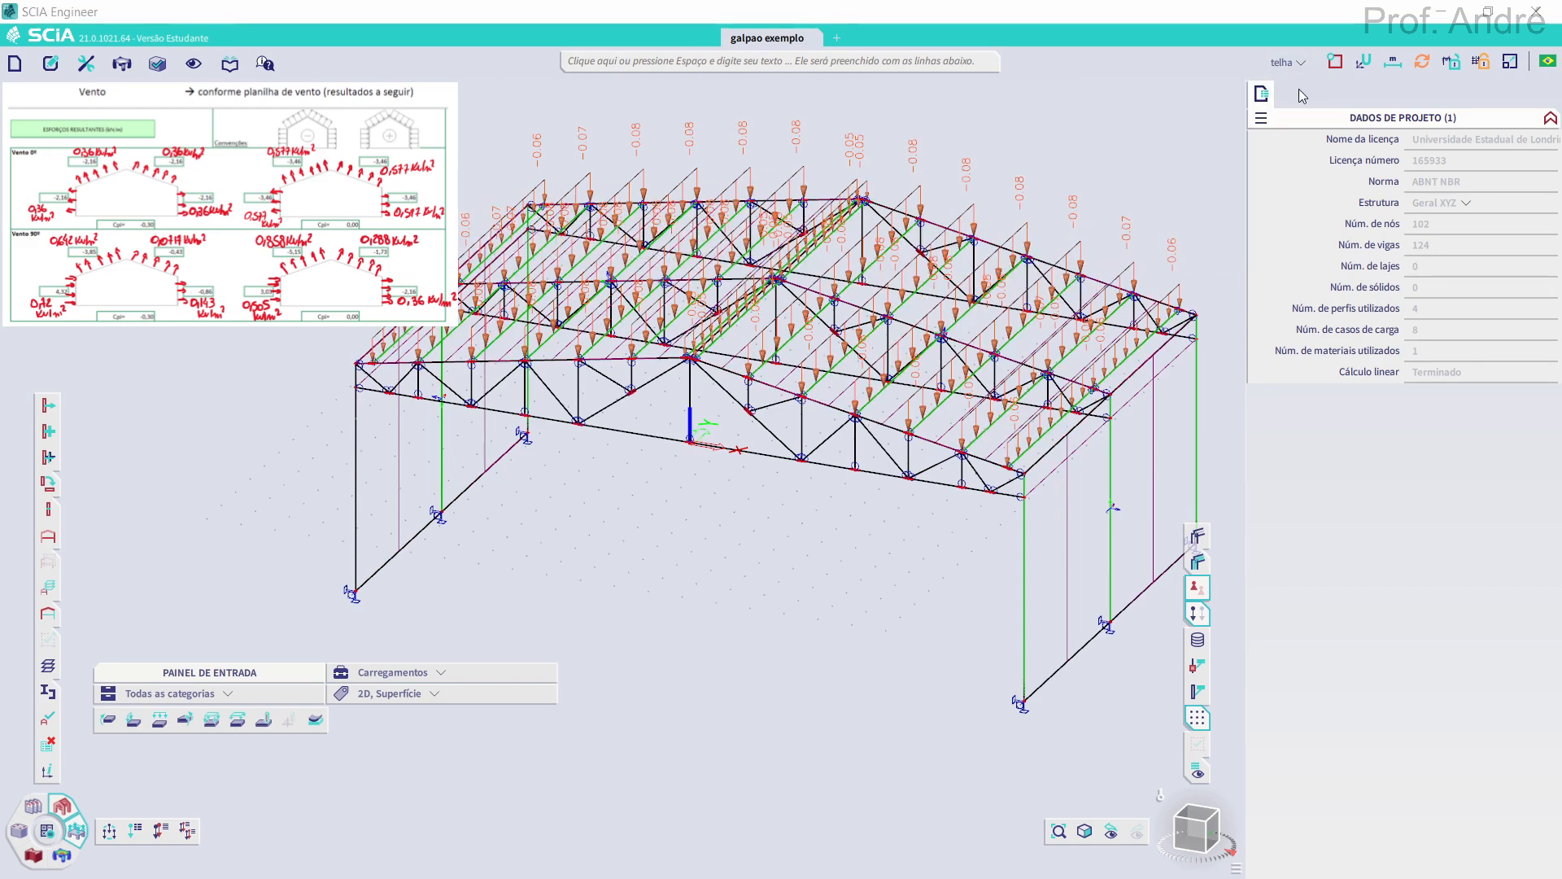
{"action": "left_click", "coordinate": [1287, 62]}
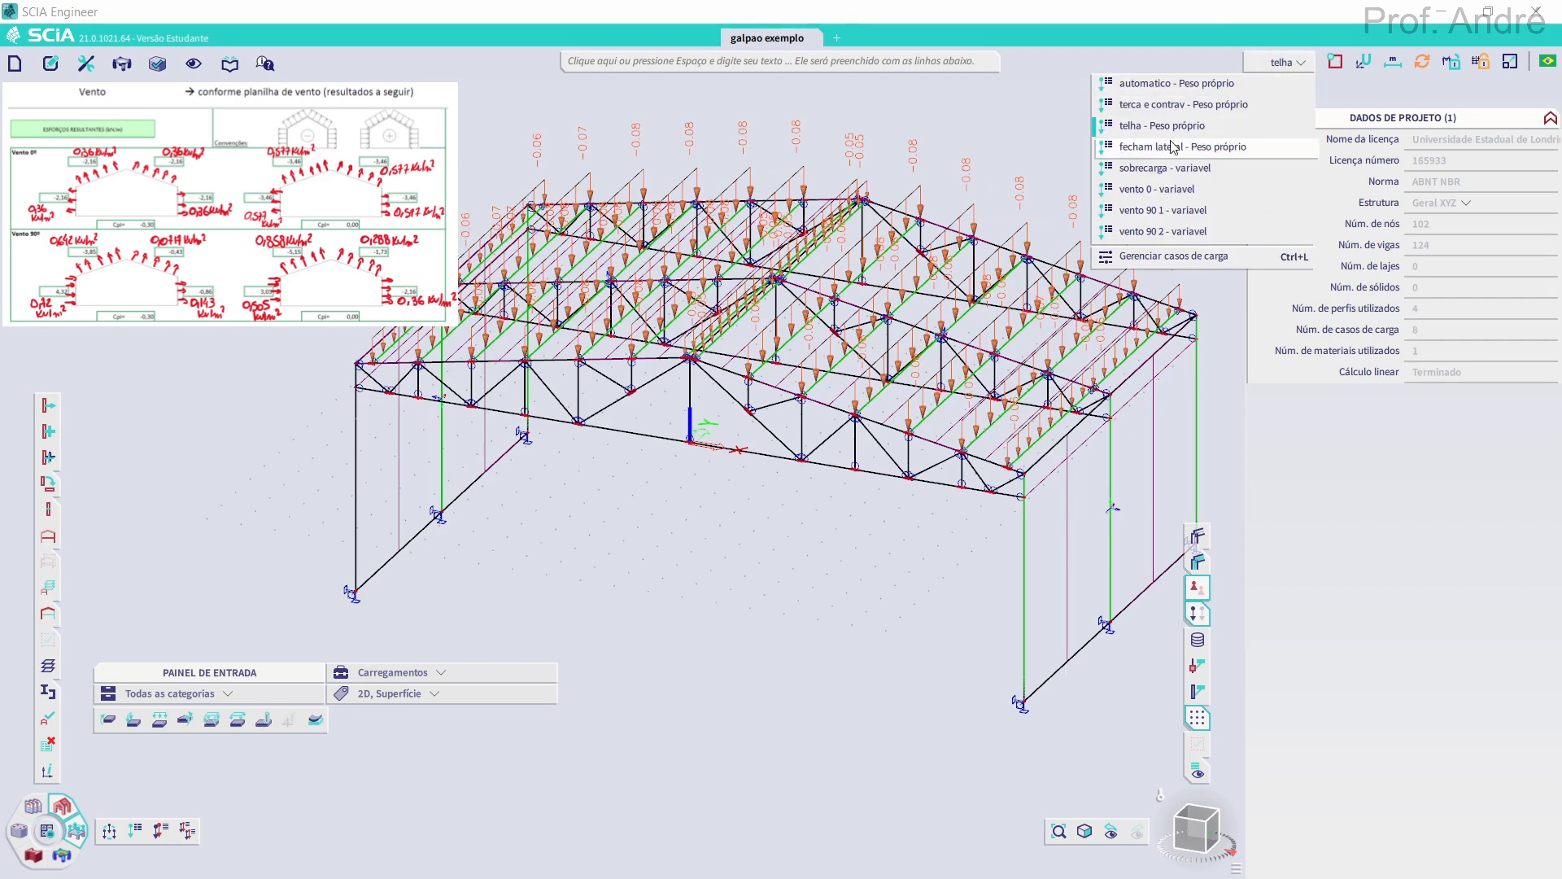
{"action": "left_click", "coordinate": [1169, 140]}
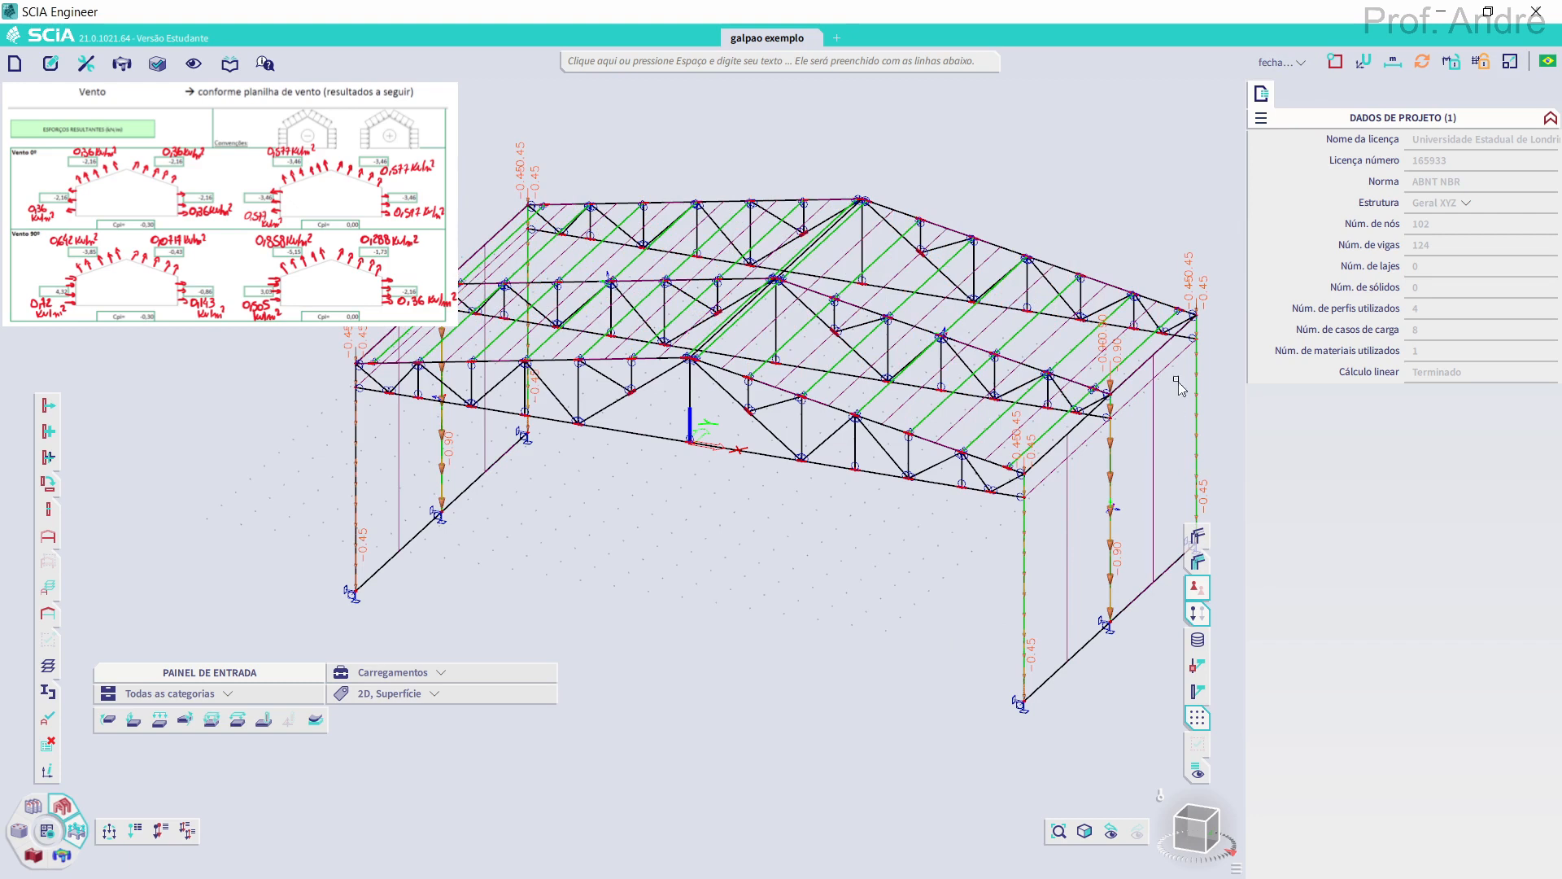
{"action": "left_click", "coordinate": [1279, 63]}
{"action": "left_click", "coordinate": [1190, 168]}
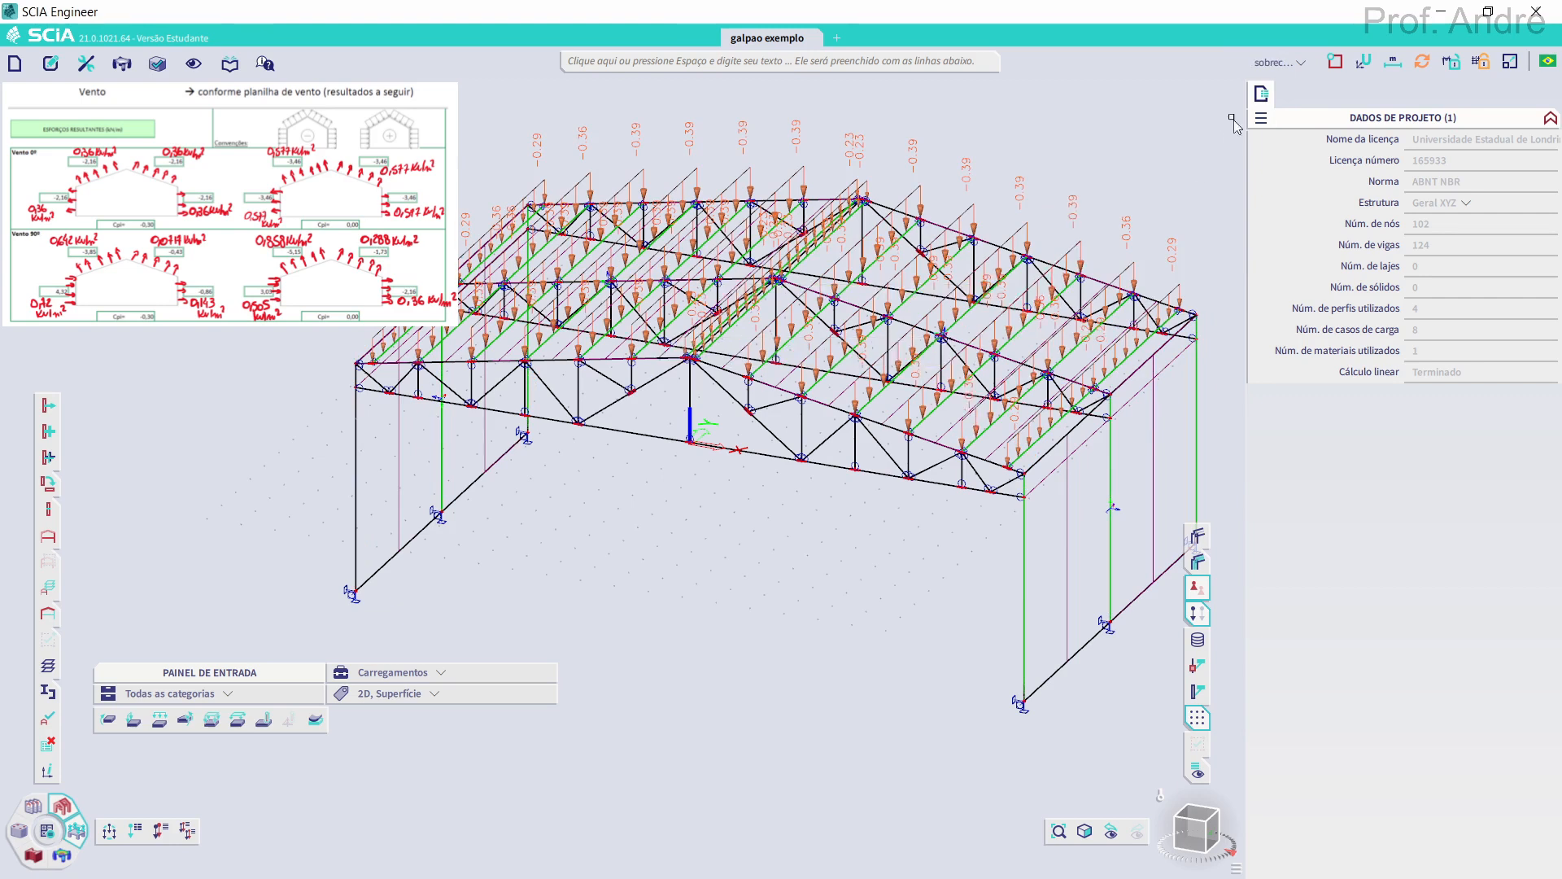
Examine the vento 0 load case's line loads on the purlins and columns, checking the direction of the arrows up close
{"action": "left_click", "coordinate": [1279, 62]}
{"action": "left_click", "coordinate": [1172, 189]}
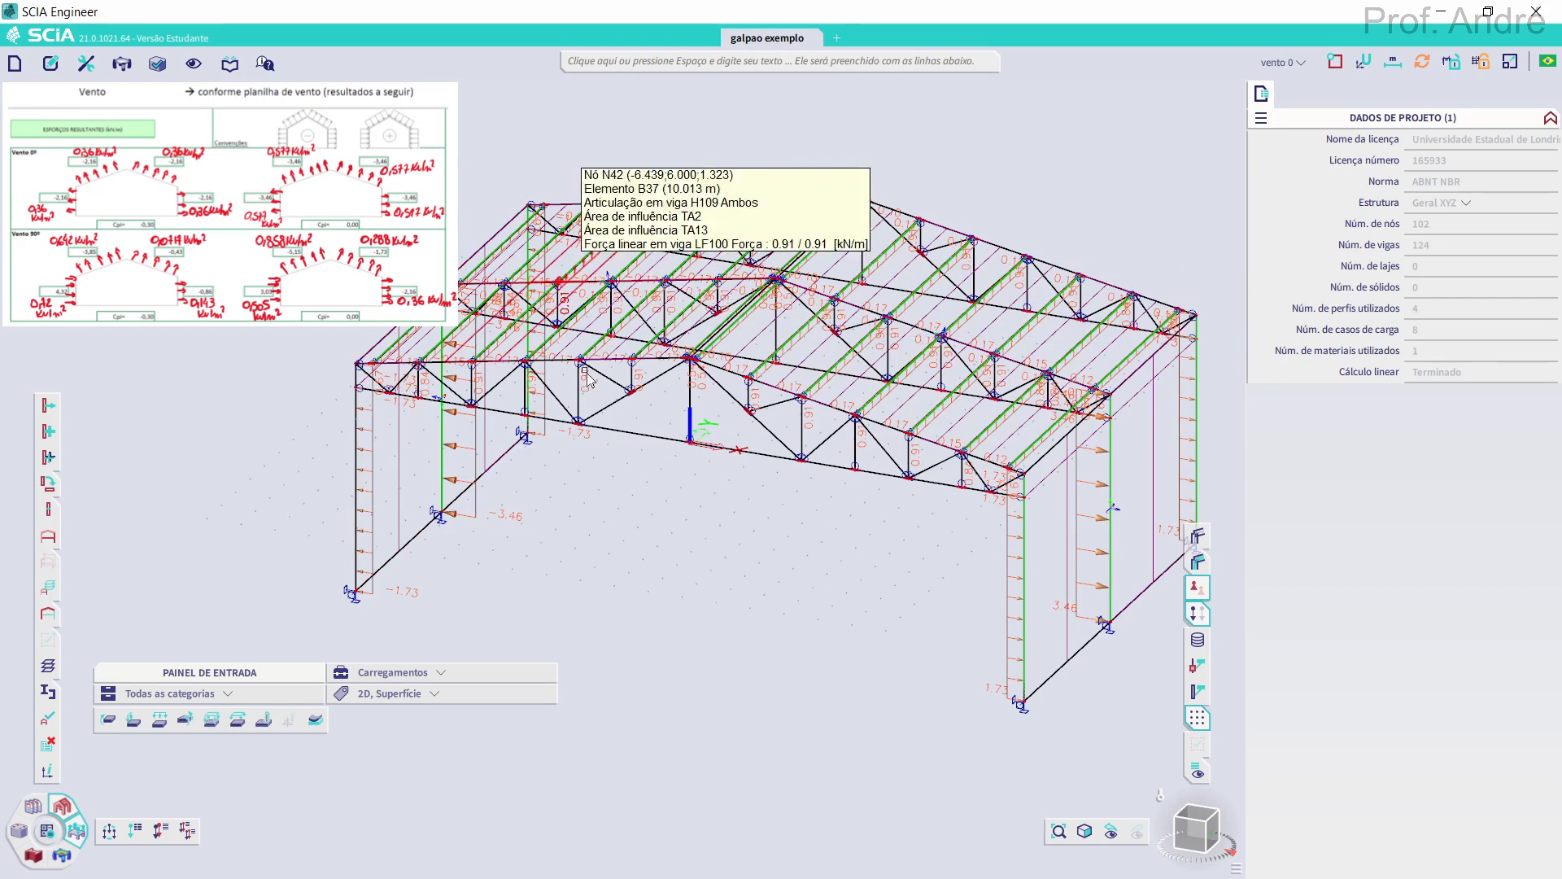
{"action": "scroll", "coordinate": [813, 415], "scroll_direction": "up", "scroll_amount": 10}
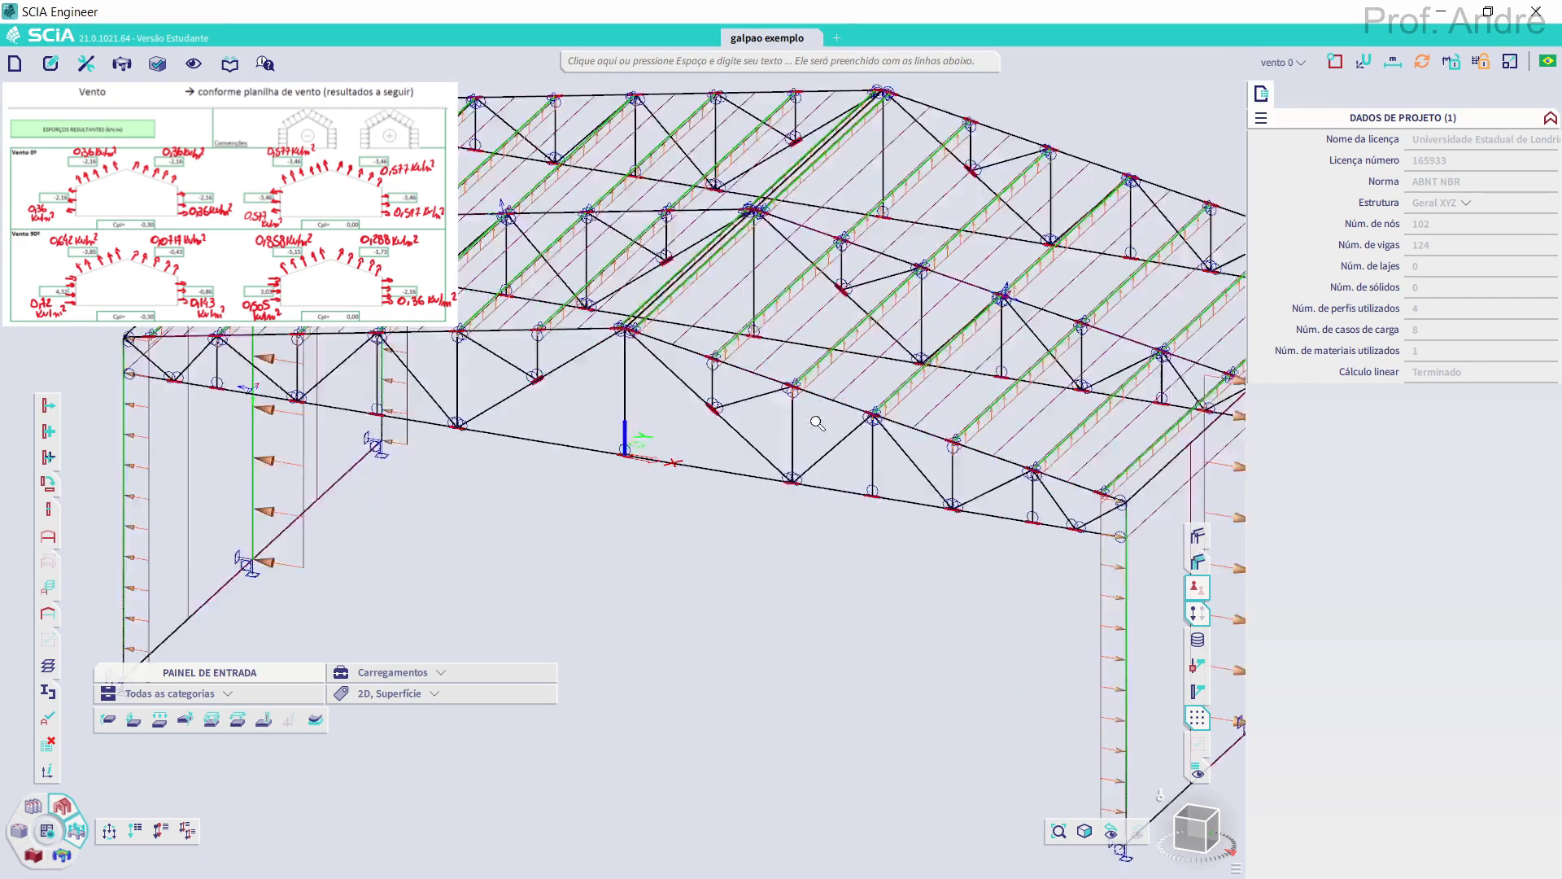
{"action": "scroll", "coordinate": [817, 401], "scroll_direction": "up", "scroll_amount": 2}
{"action": "scroll", "coordinate": [814, 431], "scroll_direction": "down", "scroll_amount": 2}
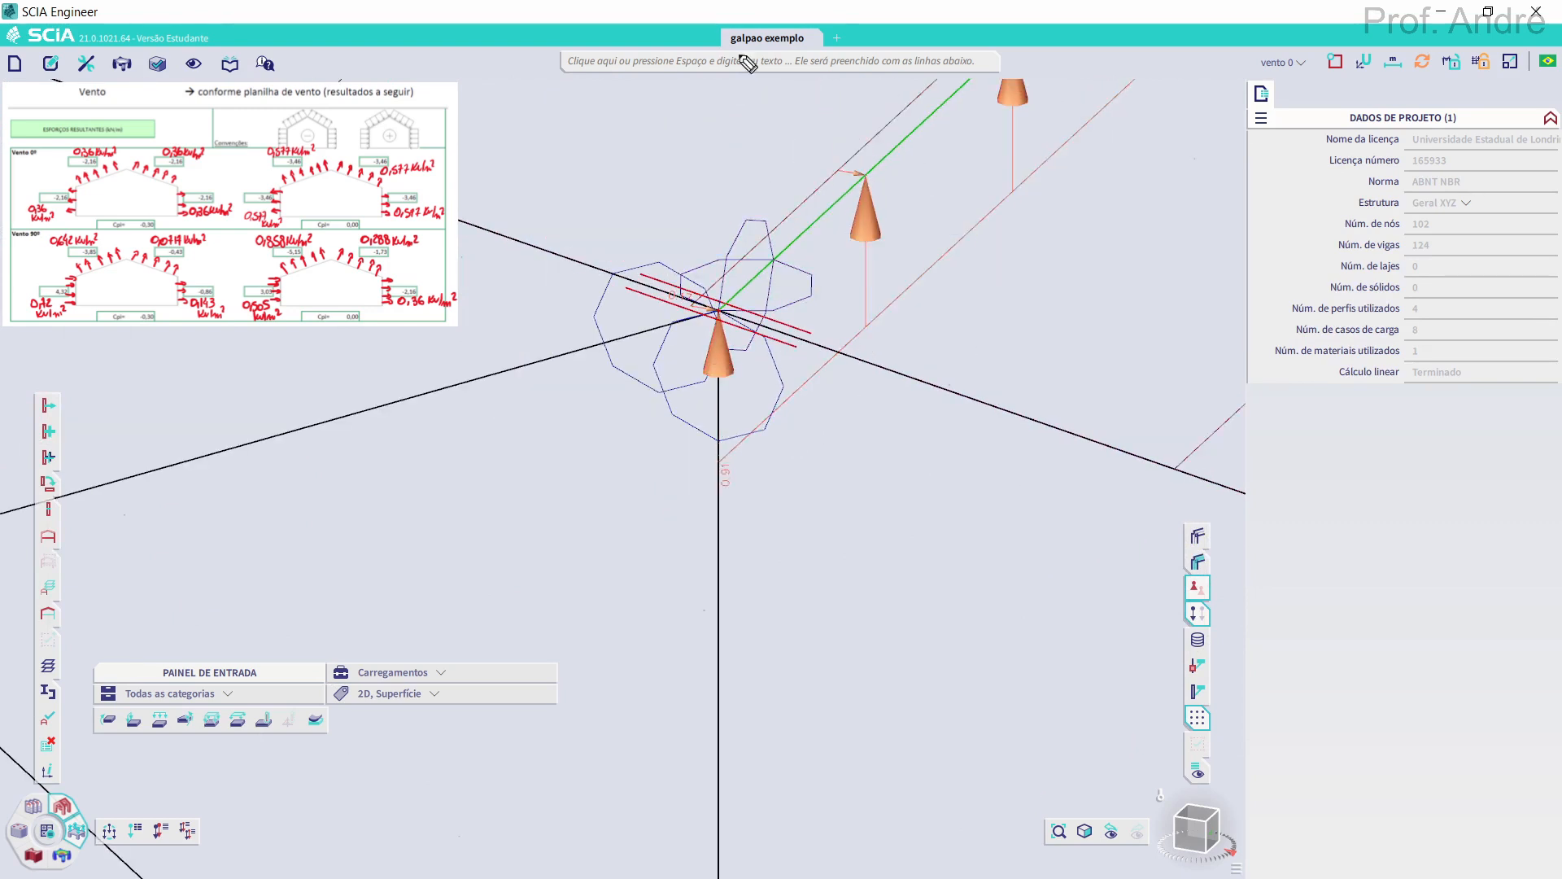
{"action": "mouse_move", "coordinate": [844, 171]}
{"action": "left_mouse_down"}
{"action": "mouse_move", "coordinate": [860, 284]}
{"action": "mouse_move", "coordinate": [863, 201]}
{"action": "left_mouse_up"}
{"action": "left_click_drag", "start_coordinate": [785, 273], "coordinate": [868, 171]}
{"action": "mouse_move", "coordinate": [864, 176]}
{"action": "left_mouse_down"}
{"action": "mouse_move", "coordinate": [832, 190]}
{"action": "mouse_move", "coordinate": [849, 213]}
{"action": "left_mouse_up"}
{"action": "left_click", "coordinate": [864, 219]}
{"action": "left_click", "coordinate": [838, 168]}
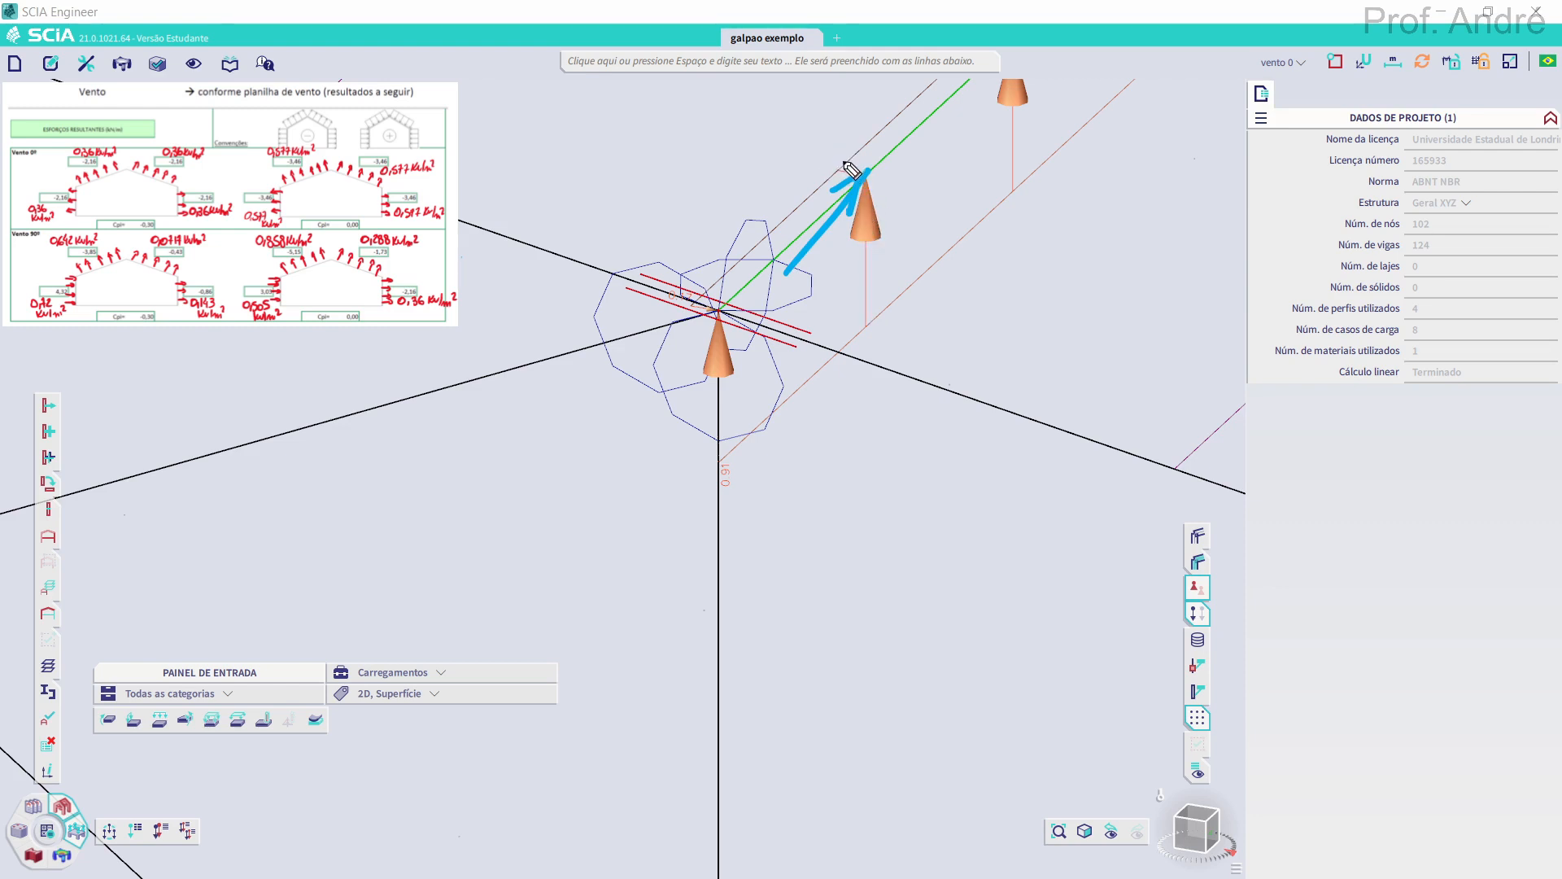
{"action": "left_click", "coordinate": [857, 185]}
{"action": "scroll", "coordinate": [829, 259], "scroll_direction": "down", "scroll_amount": 5}
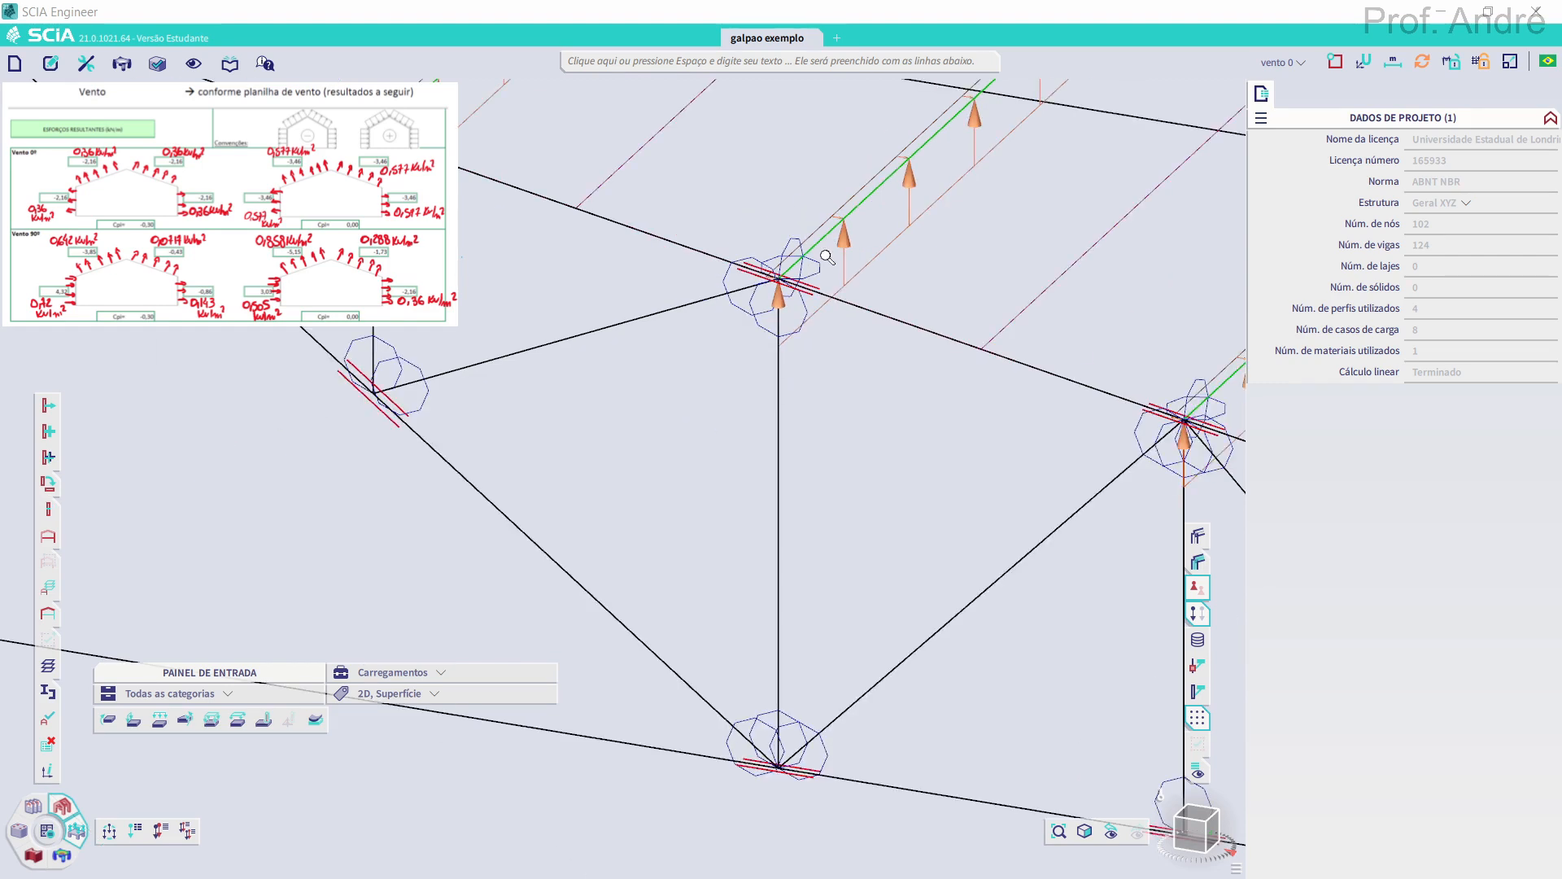
{"action": "scroll", "coordinate": [854, 286], "scroll_direction": "down", "scroll_amount": 3}
{"action": "scroll", "coordinate": [781, 325], "scroll_direction": "down", "scroll_amount": 3}
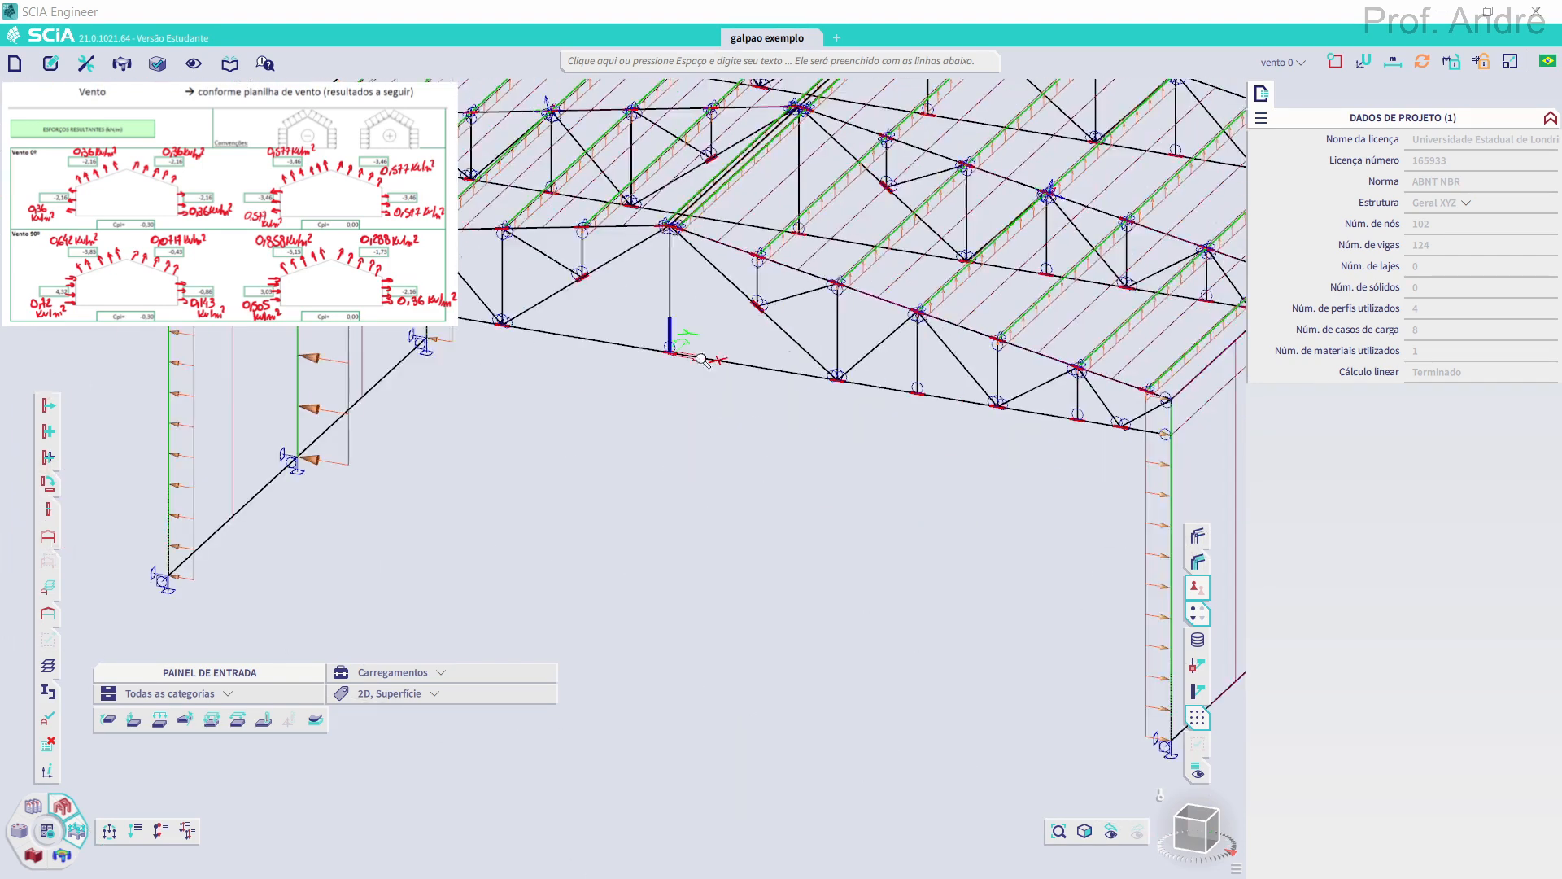
{"action": "scroll", "coordinate": [570, 440], "scroll_direction": "down", "scroll_amount": 2}
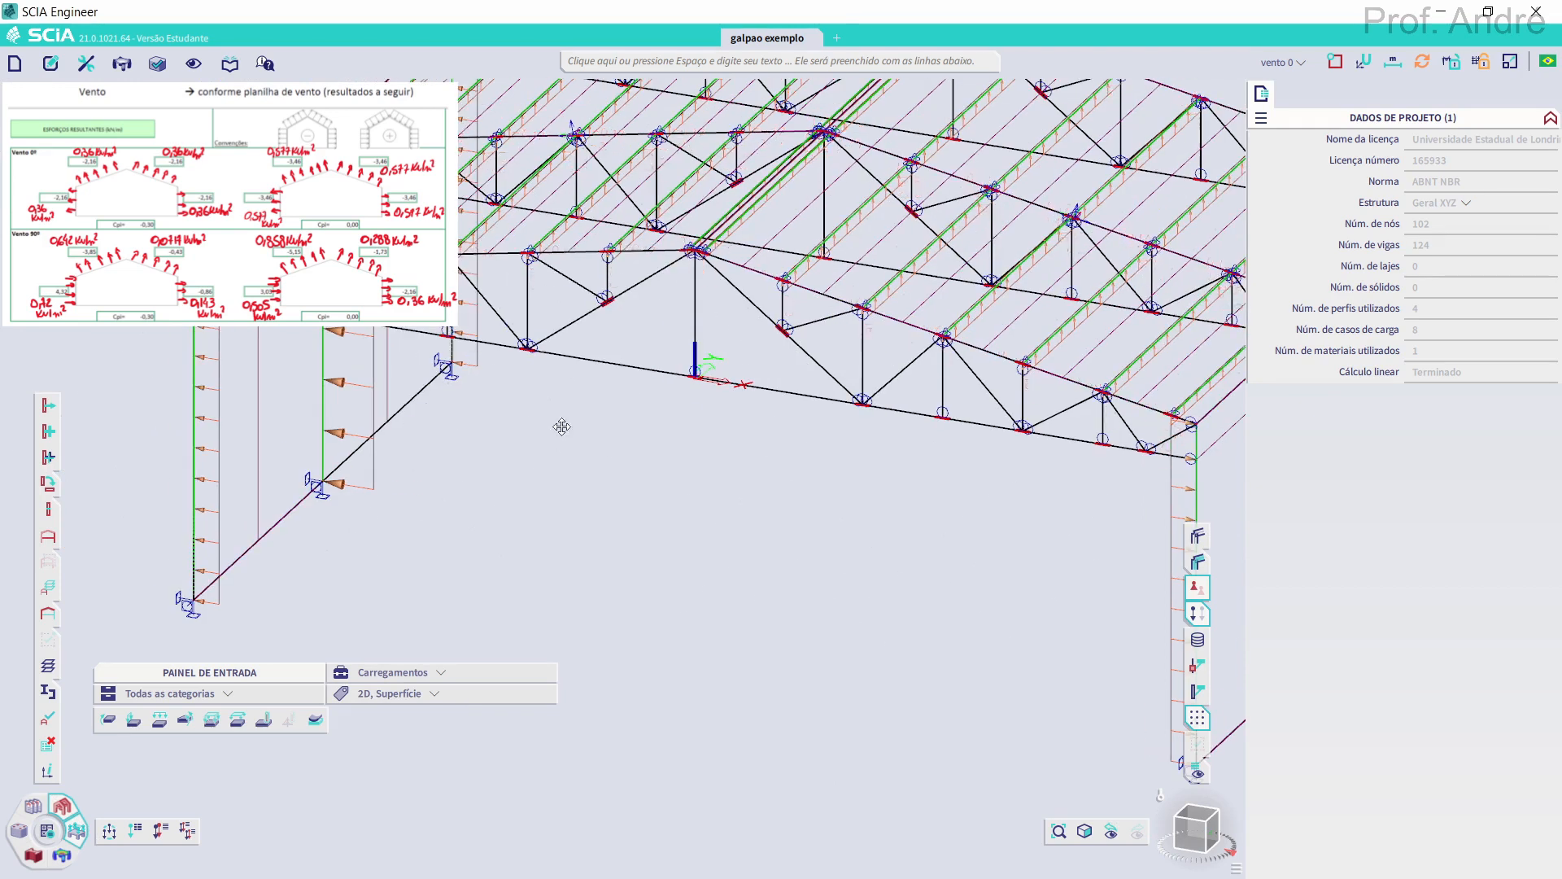
{"action": "scroll", "coordinate": [415, 487], "scroll_direction": "down", "scroll_amount": 2}
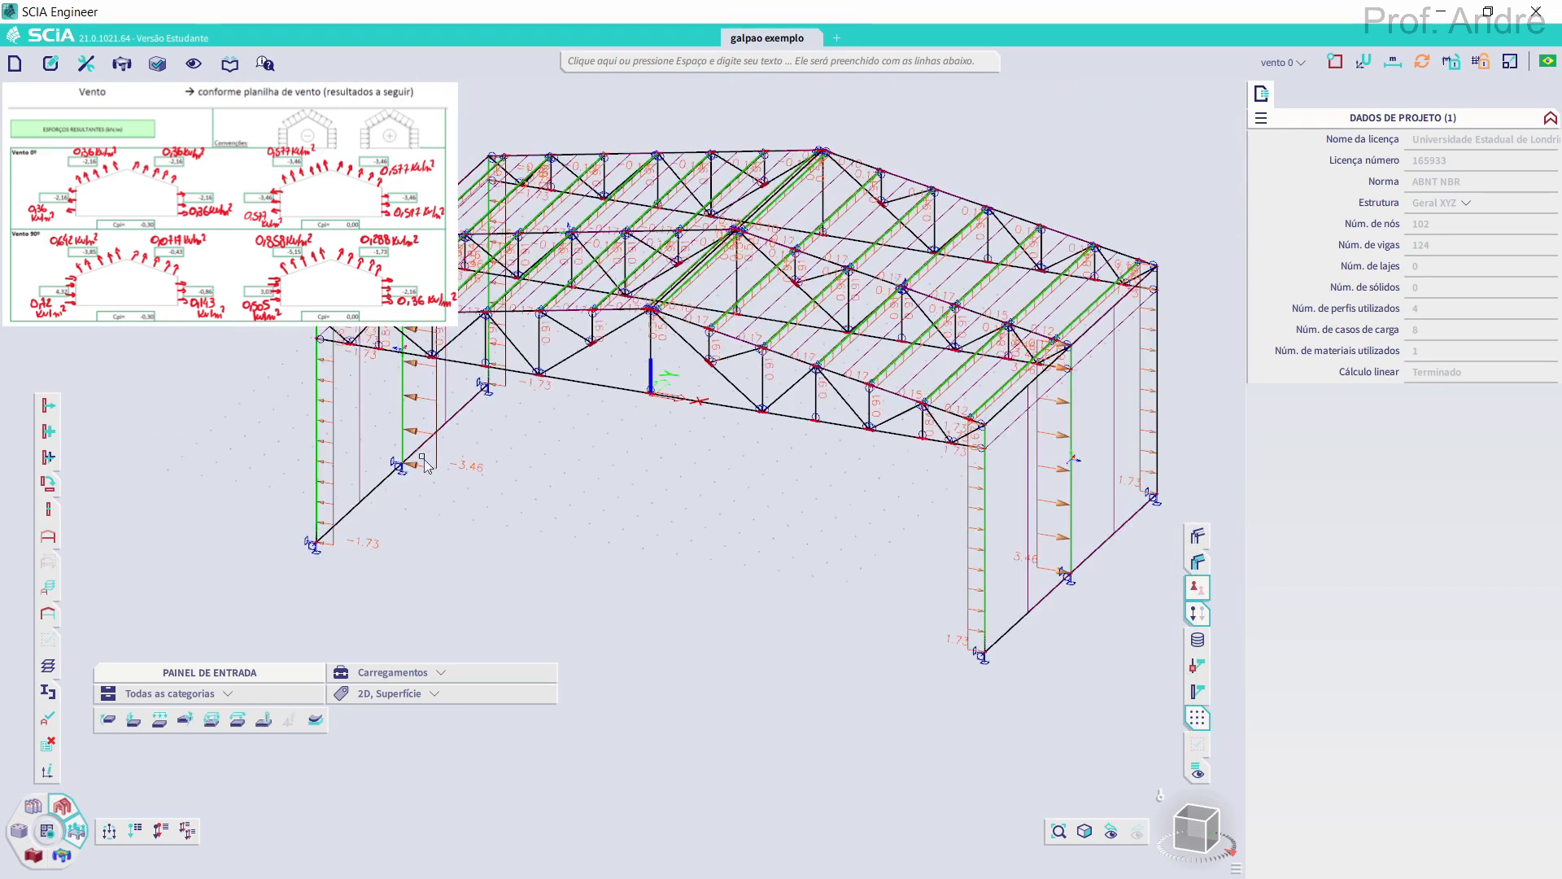
{"action": "scroll", "coordinate": [427, 470], "scroll_direction": "up", "scroll_amount": 2}
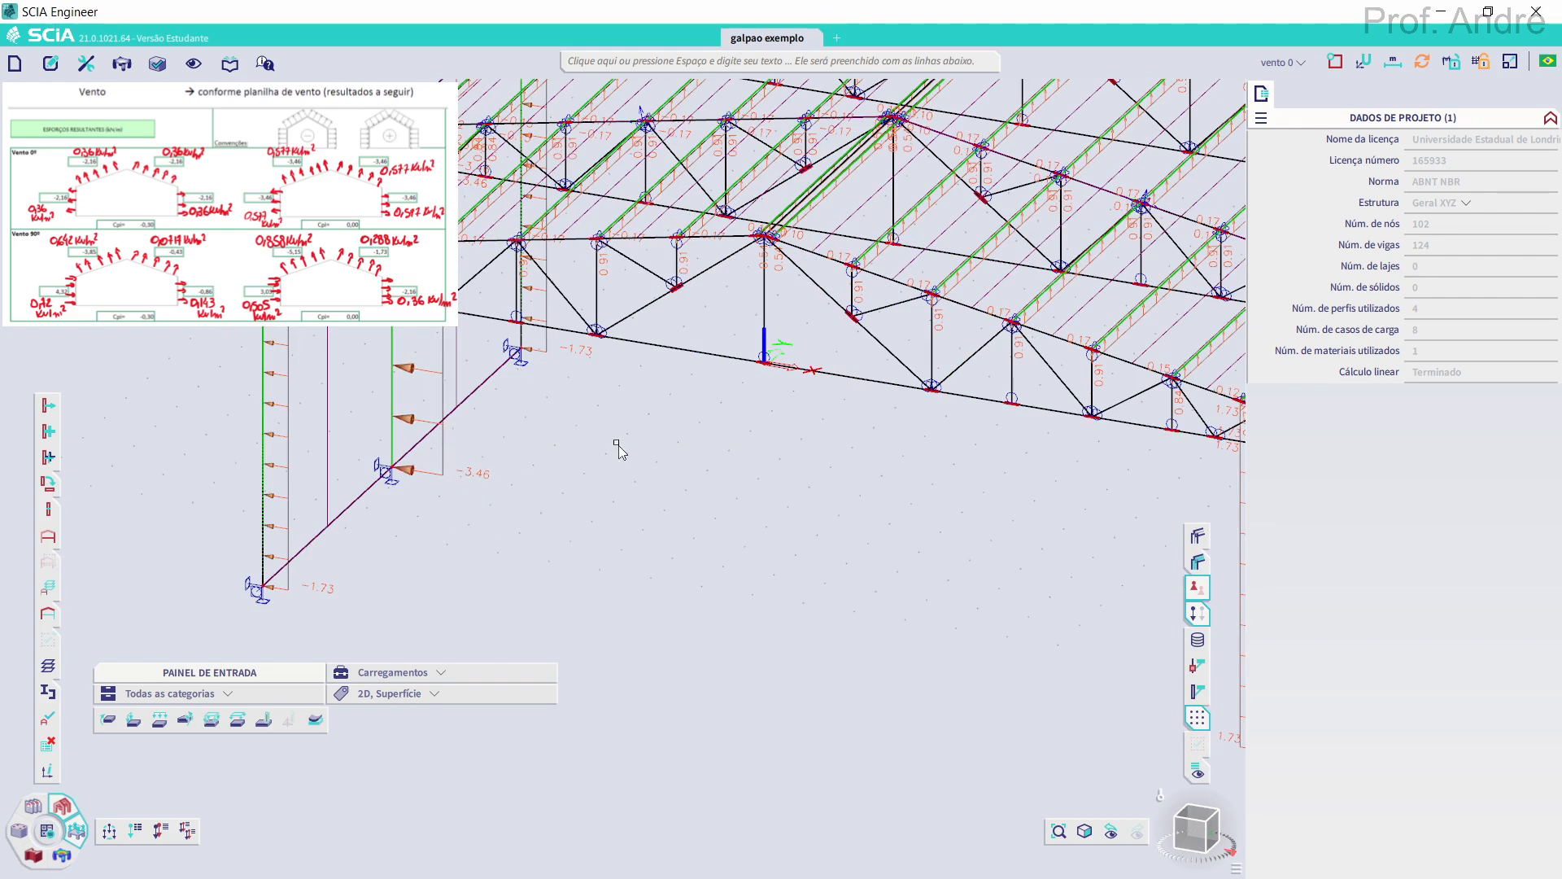
{"action": "scroll", "coordinate": [614, 446], "scroll_direction": "down", "scroll_amount": 2}
Check the line loads distributed to the members in the vento 90 1 and vento 90 2 load cases
{"action": "left_click", "coordinate": [1273, 65]}
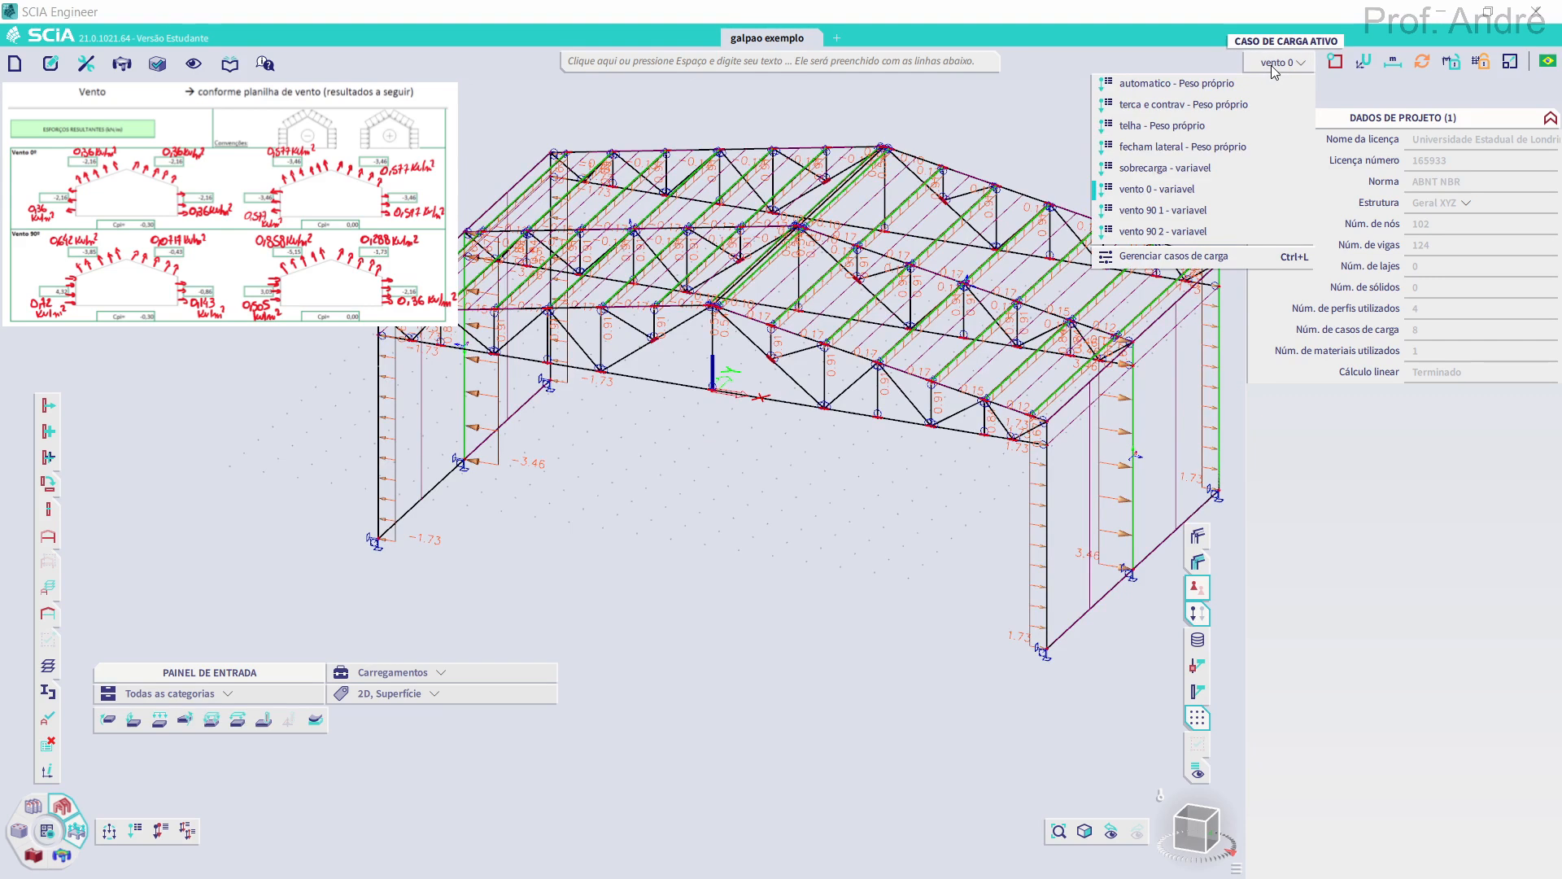
{"action": "left_click", "coordinate": [1148, 227]}
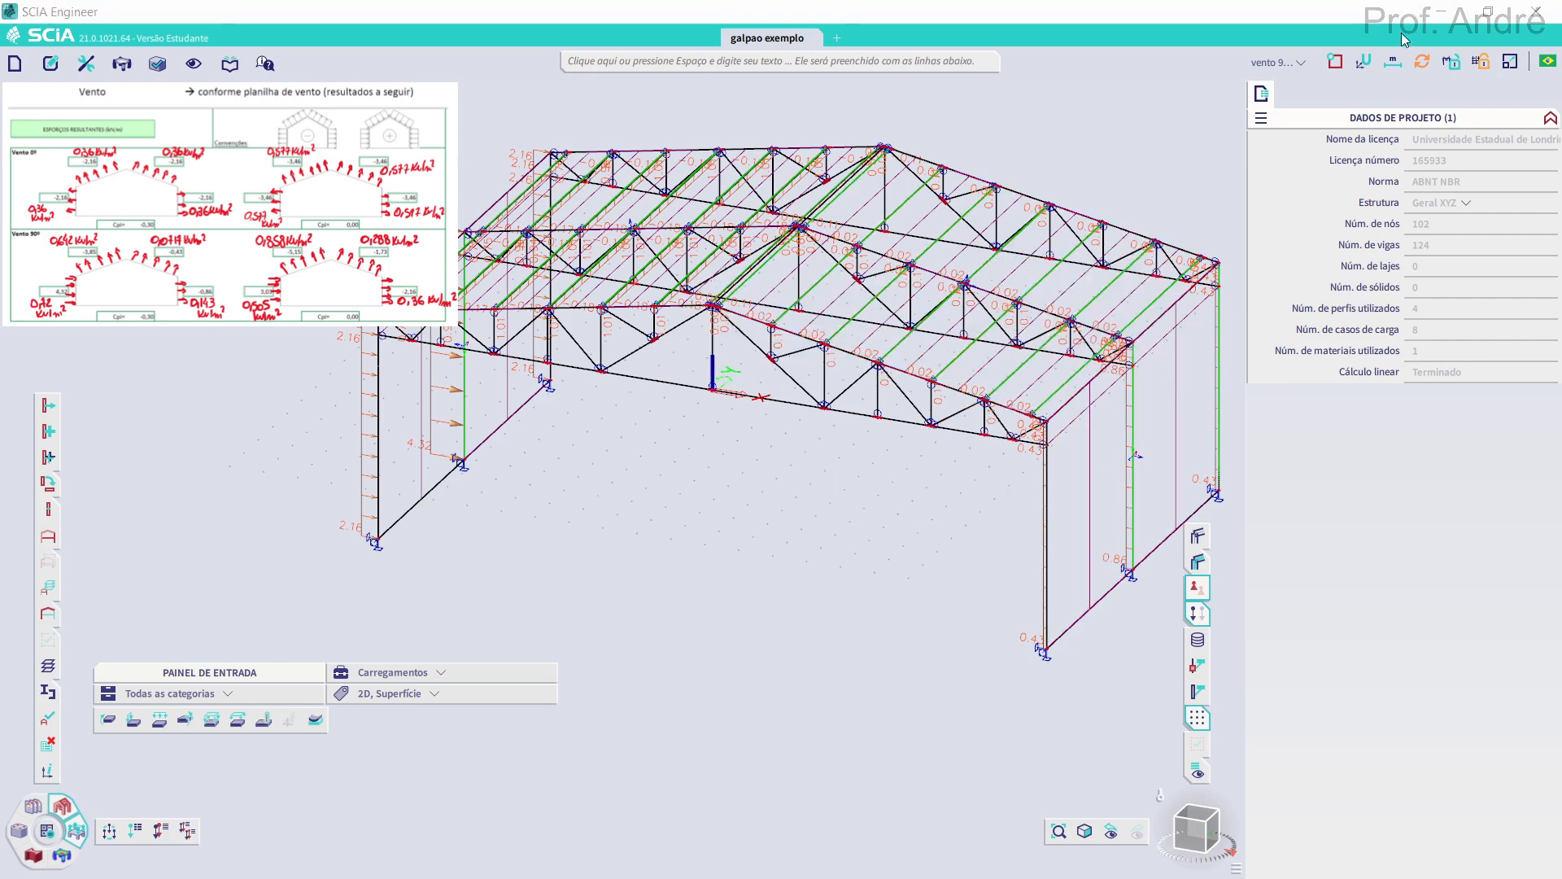
{"action": "left_click", "coordinate": [1275, 62]}
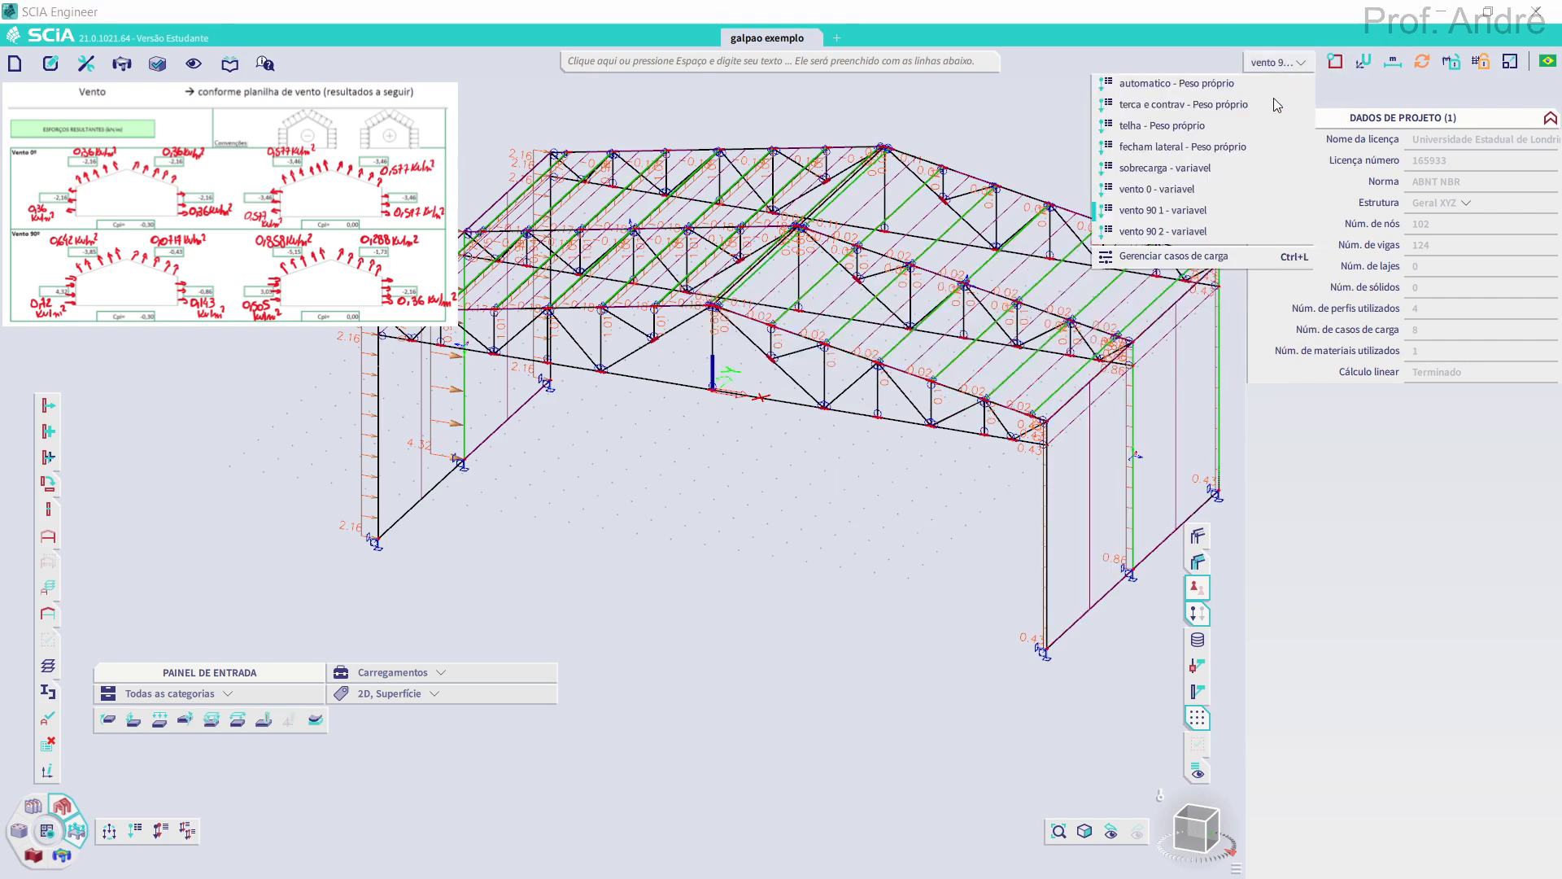
{"action": "left_click", "coordinate": [1193, 232]}
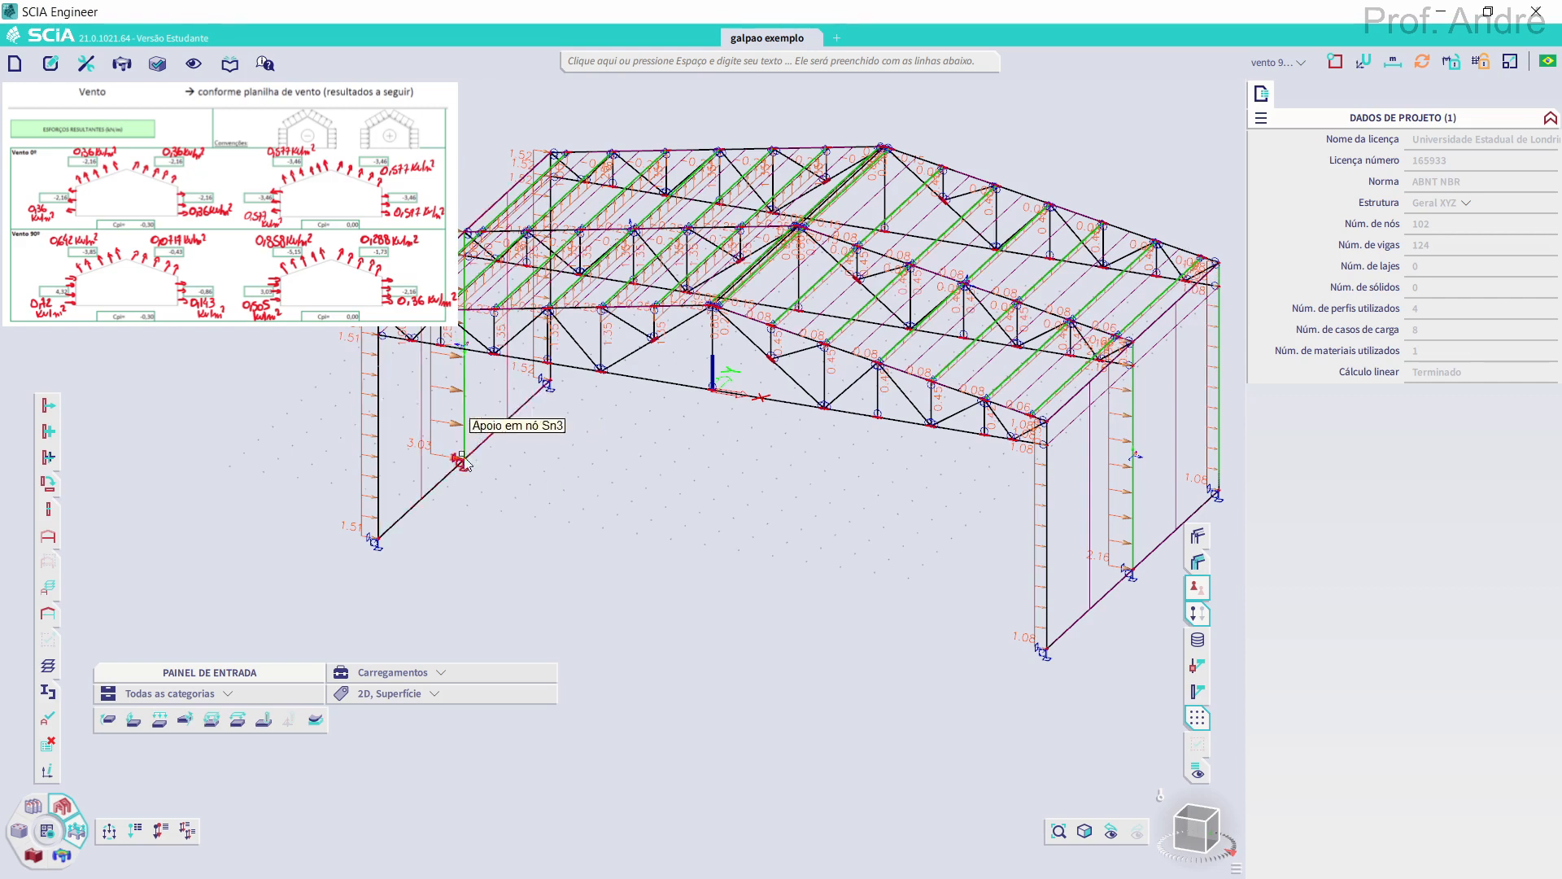
{"action": "mouse_move", "coordinate": [508, 464]}
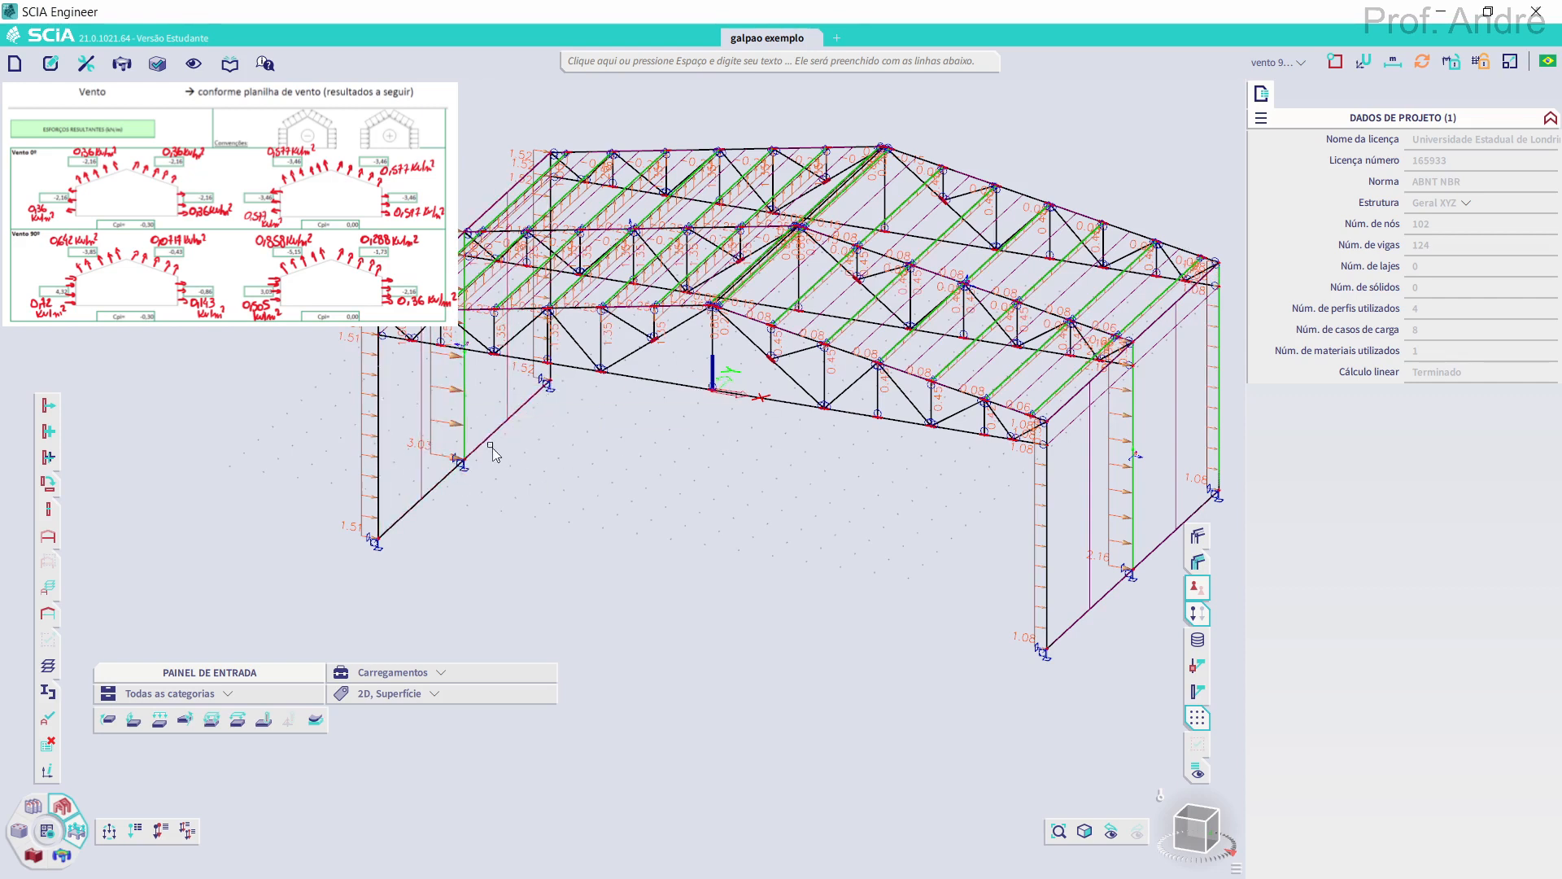
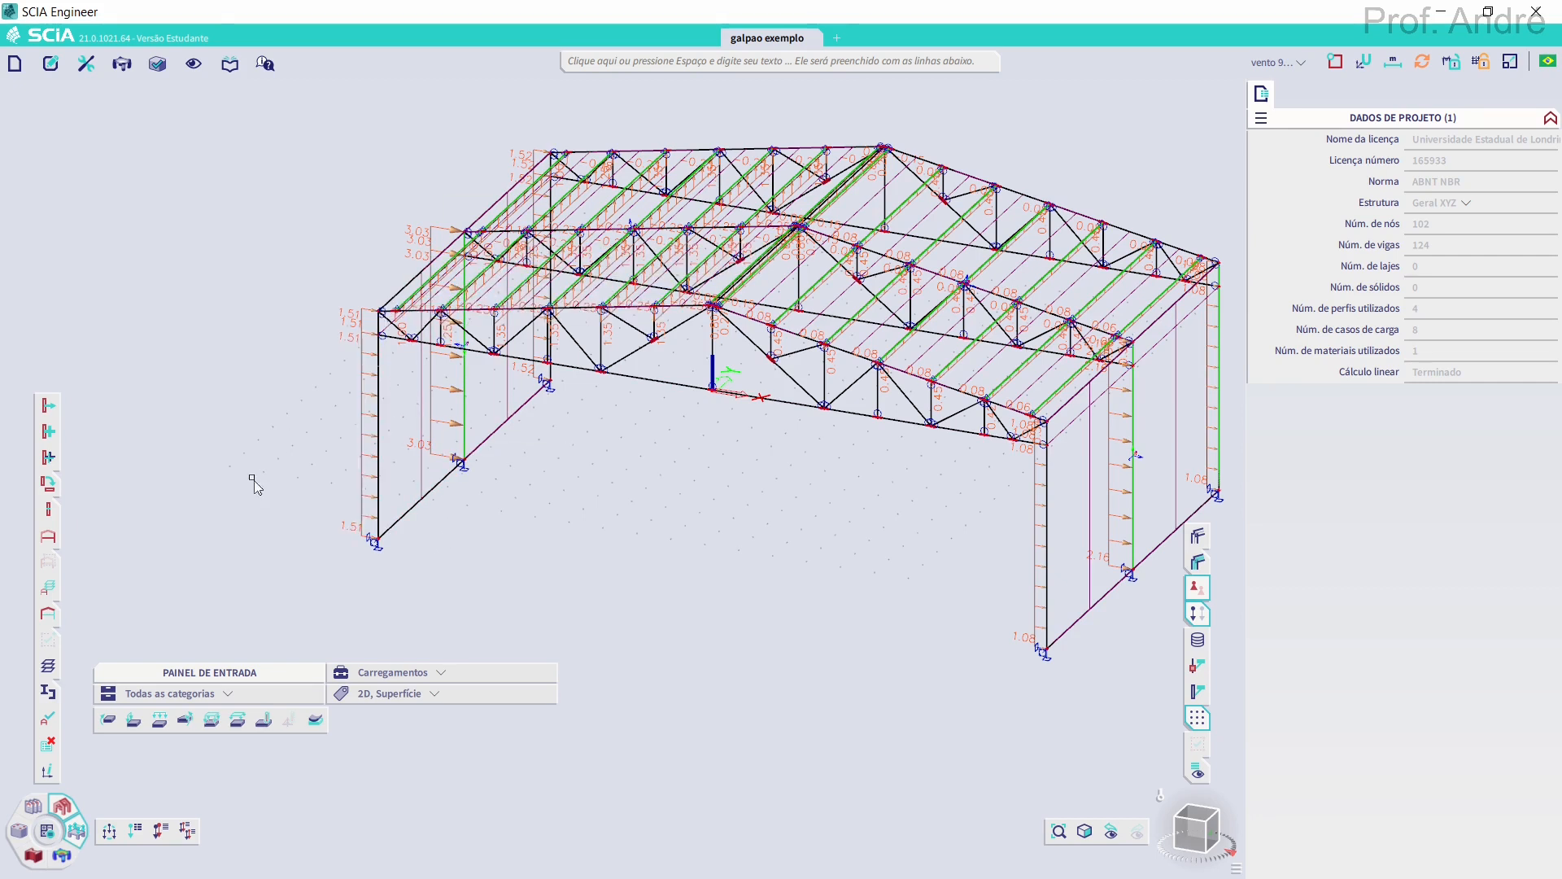
Display the U_total 3D displacements for the sobrecarga load case with the selection type set to Tudo
{"action": "left_click", "coordinate": [65, 857]}
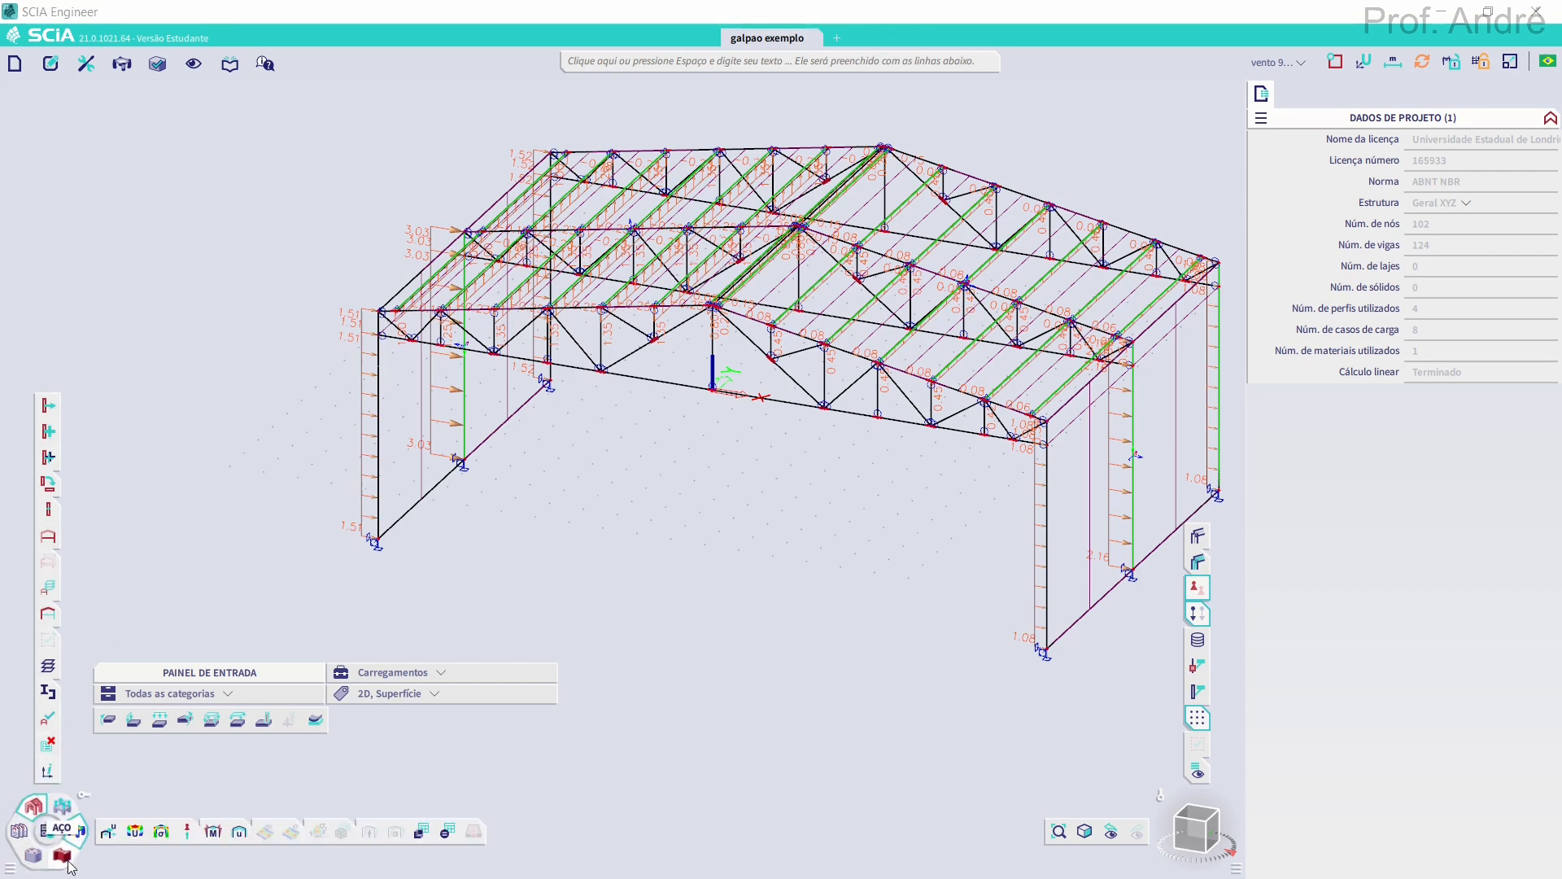
{"action": "left_click", "coordinate": [136, 834]}
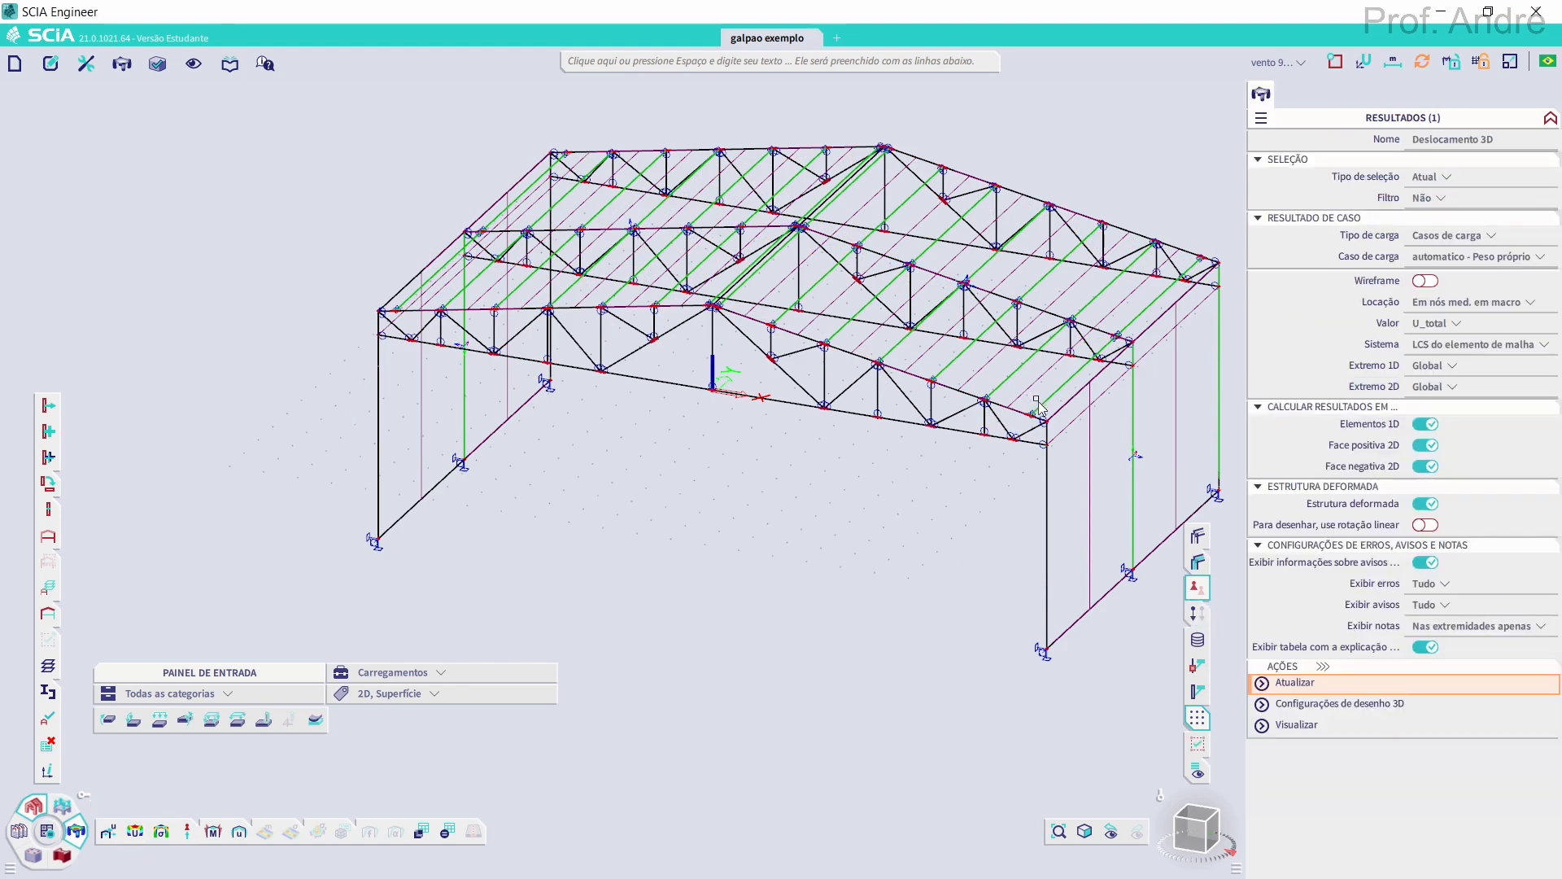
{"action": "left_click", "coordinate": [1450, 236]}
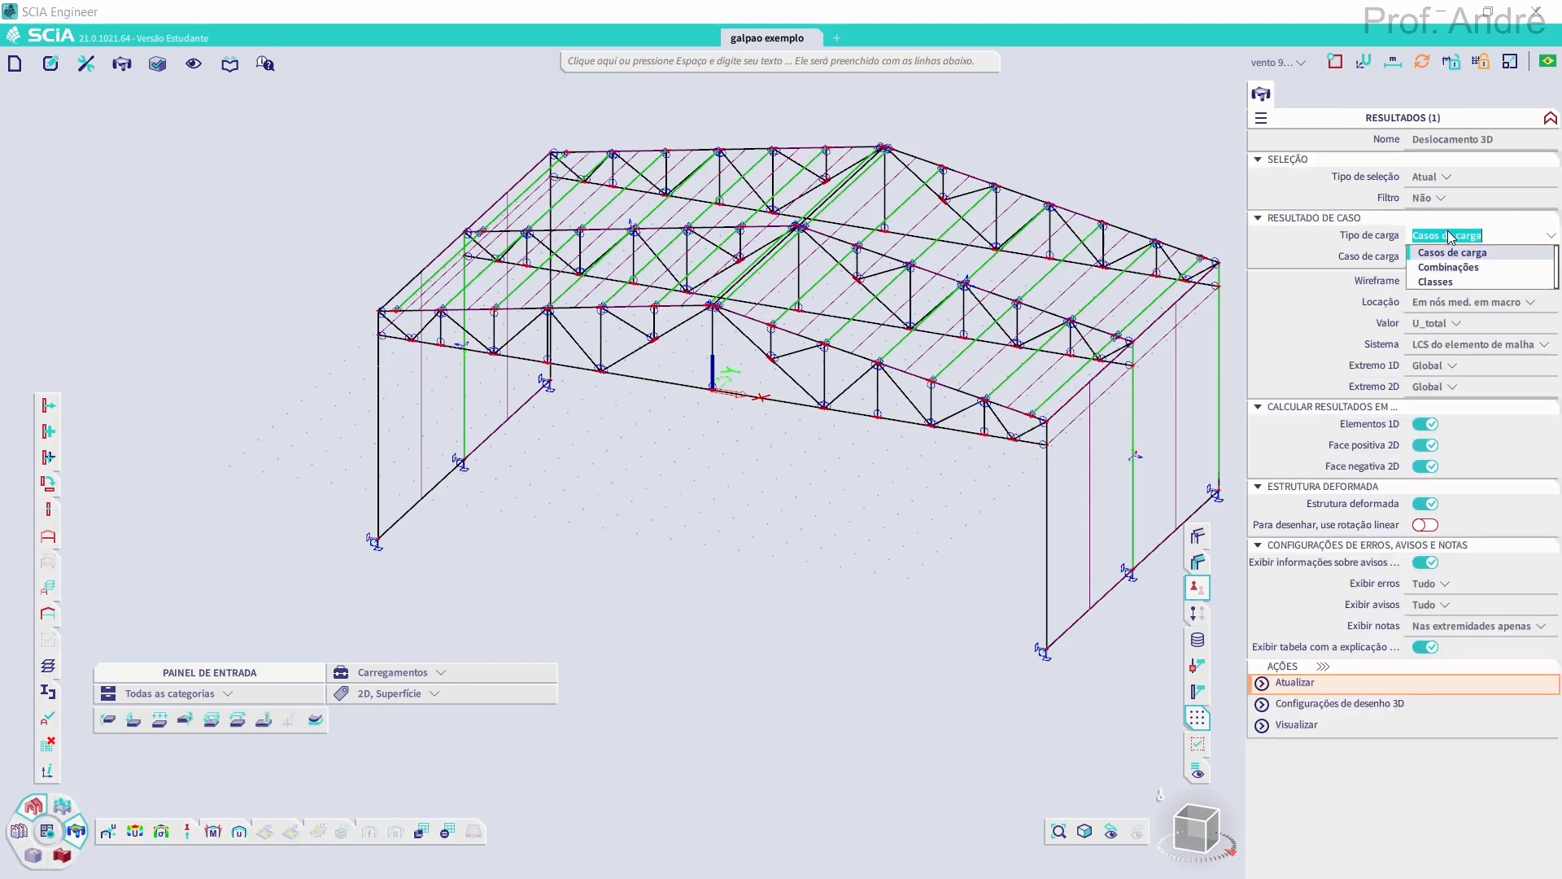
{"action": "left_click", "coordinate": [1450, 252]}
{"action": "left_click", "coordinate": [1442, 257]}
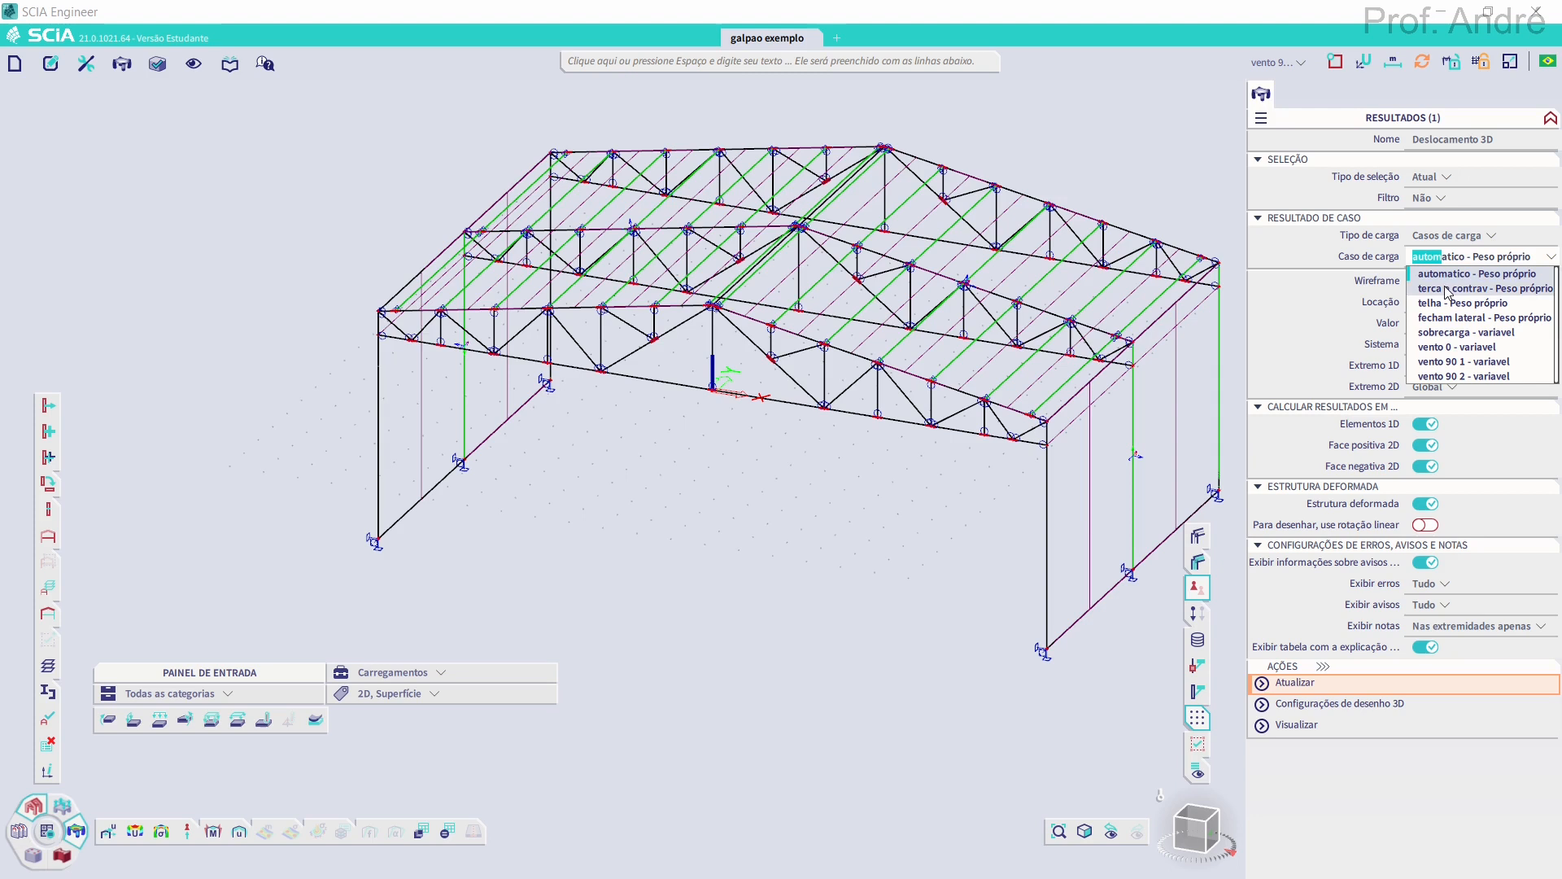
{"action": "left_click", "coordinate": [1447, 333]}
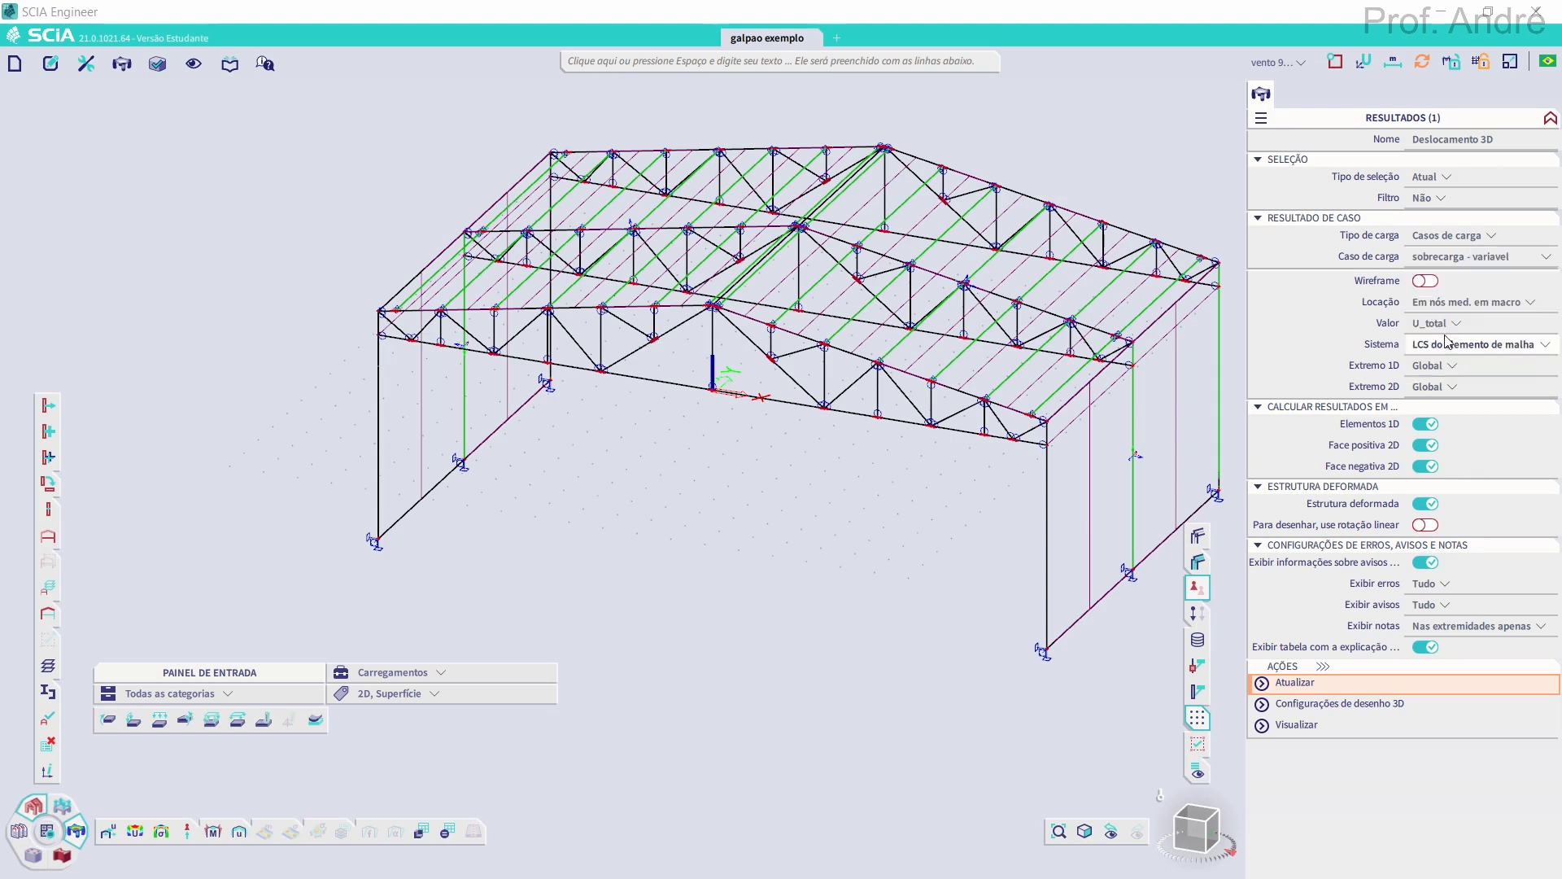
{"action": "left_click", "coordinate": [1324, 684]}
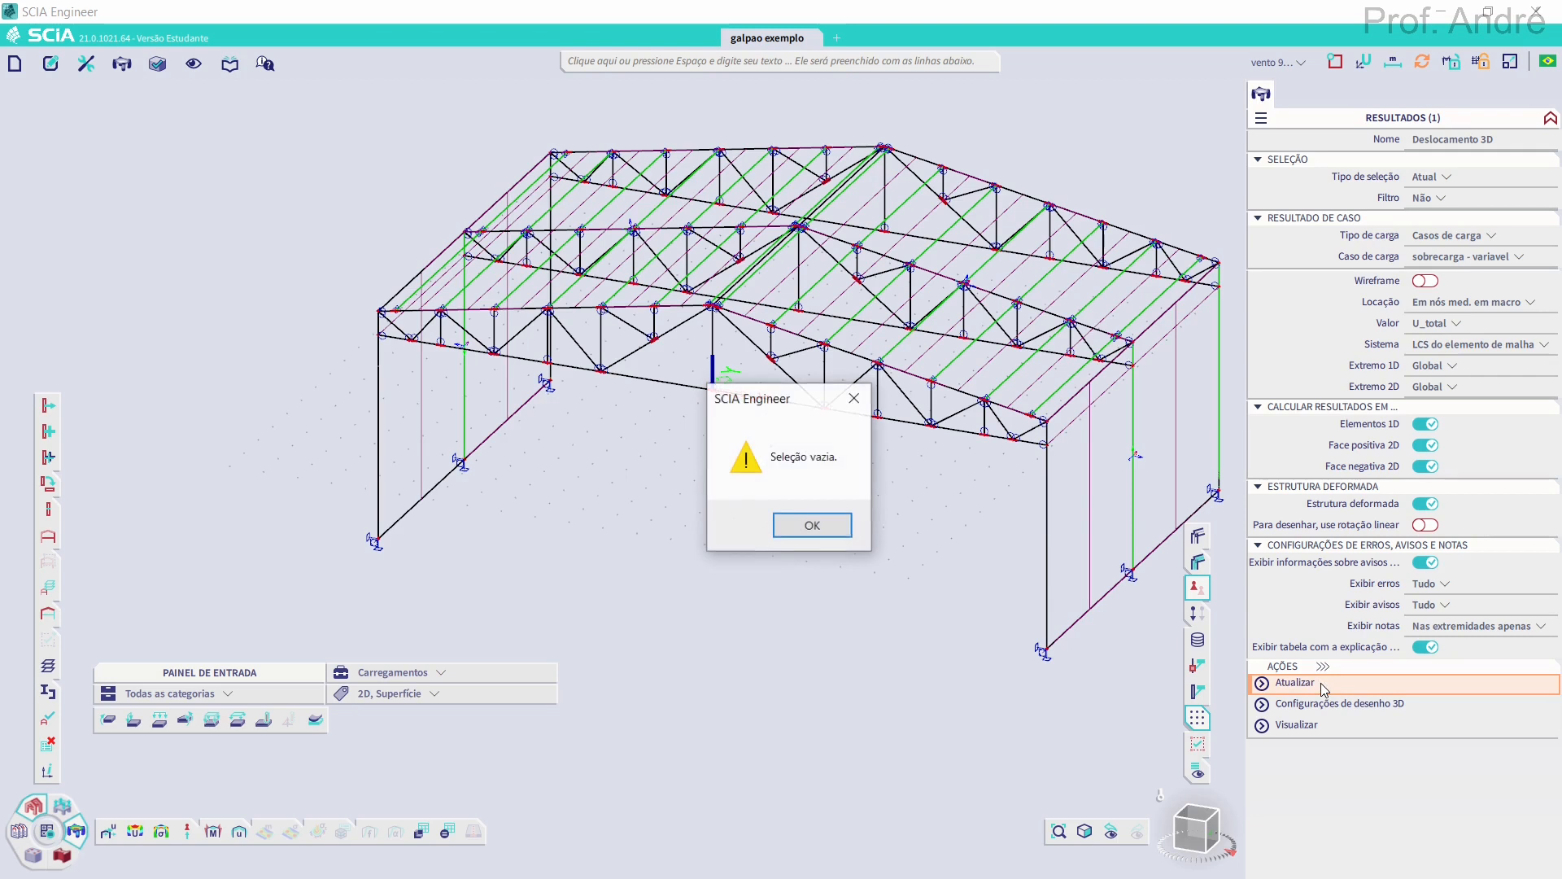
{"action": "left_click", "coordinate": [812, 525]}
{"action": "left_click", "coordinate": [1436, 179]}
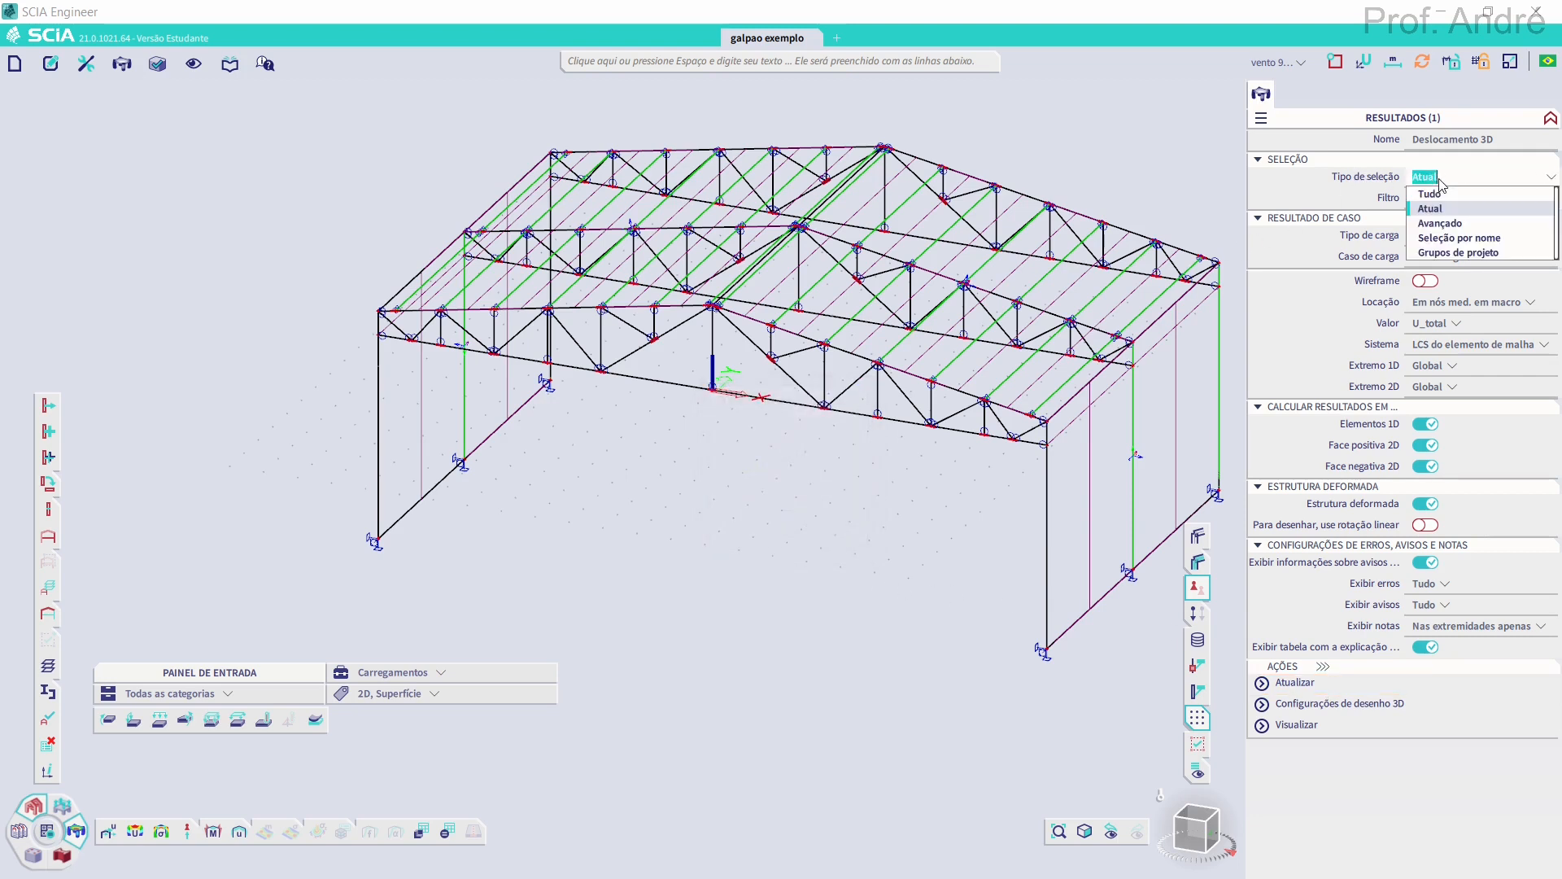
{"action": "left_click", "coordinate": [1436, 196]}
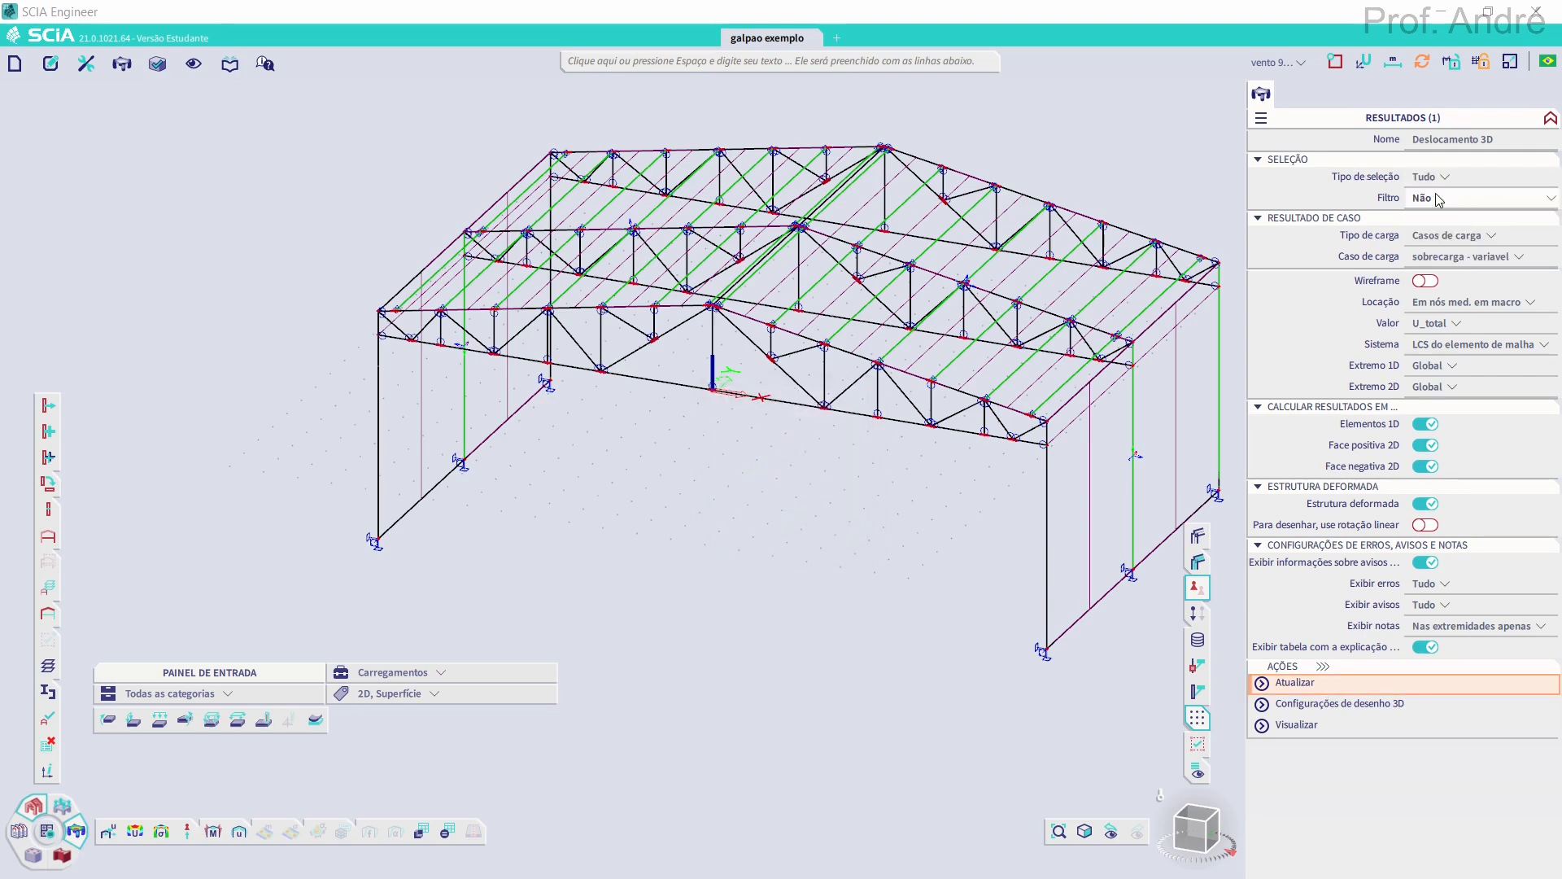
{"action": "left_click", "coordinate": [1304, 683]}
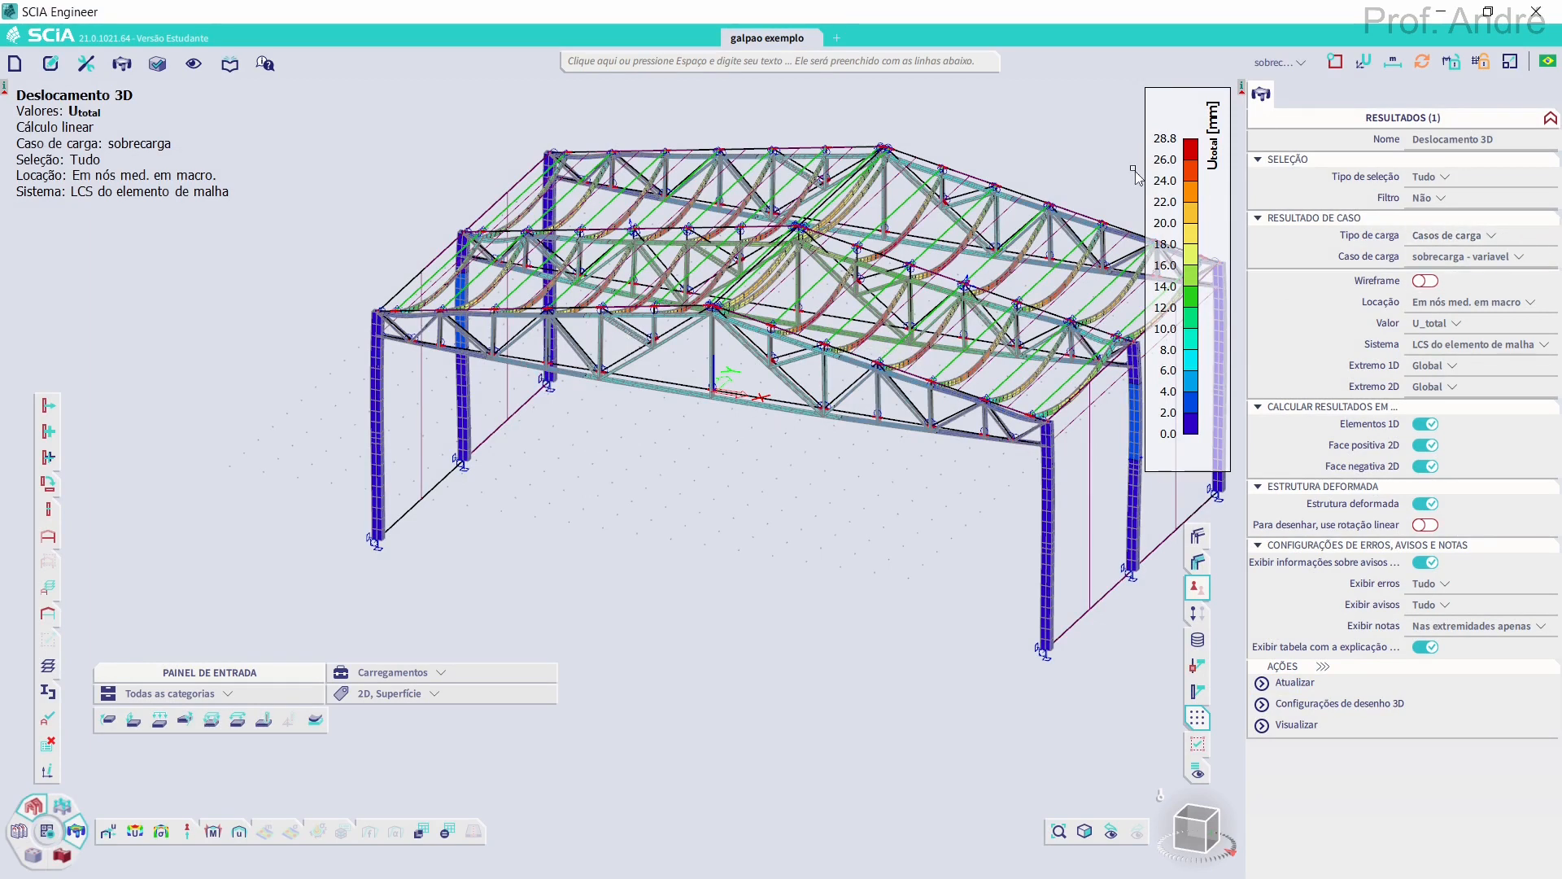
View the 3D displacements of the structure for the vento 0 and vento 90 1 load cases
{"action": "left_click", "coordinate": [1433, 262]}
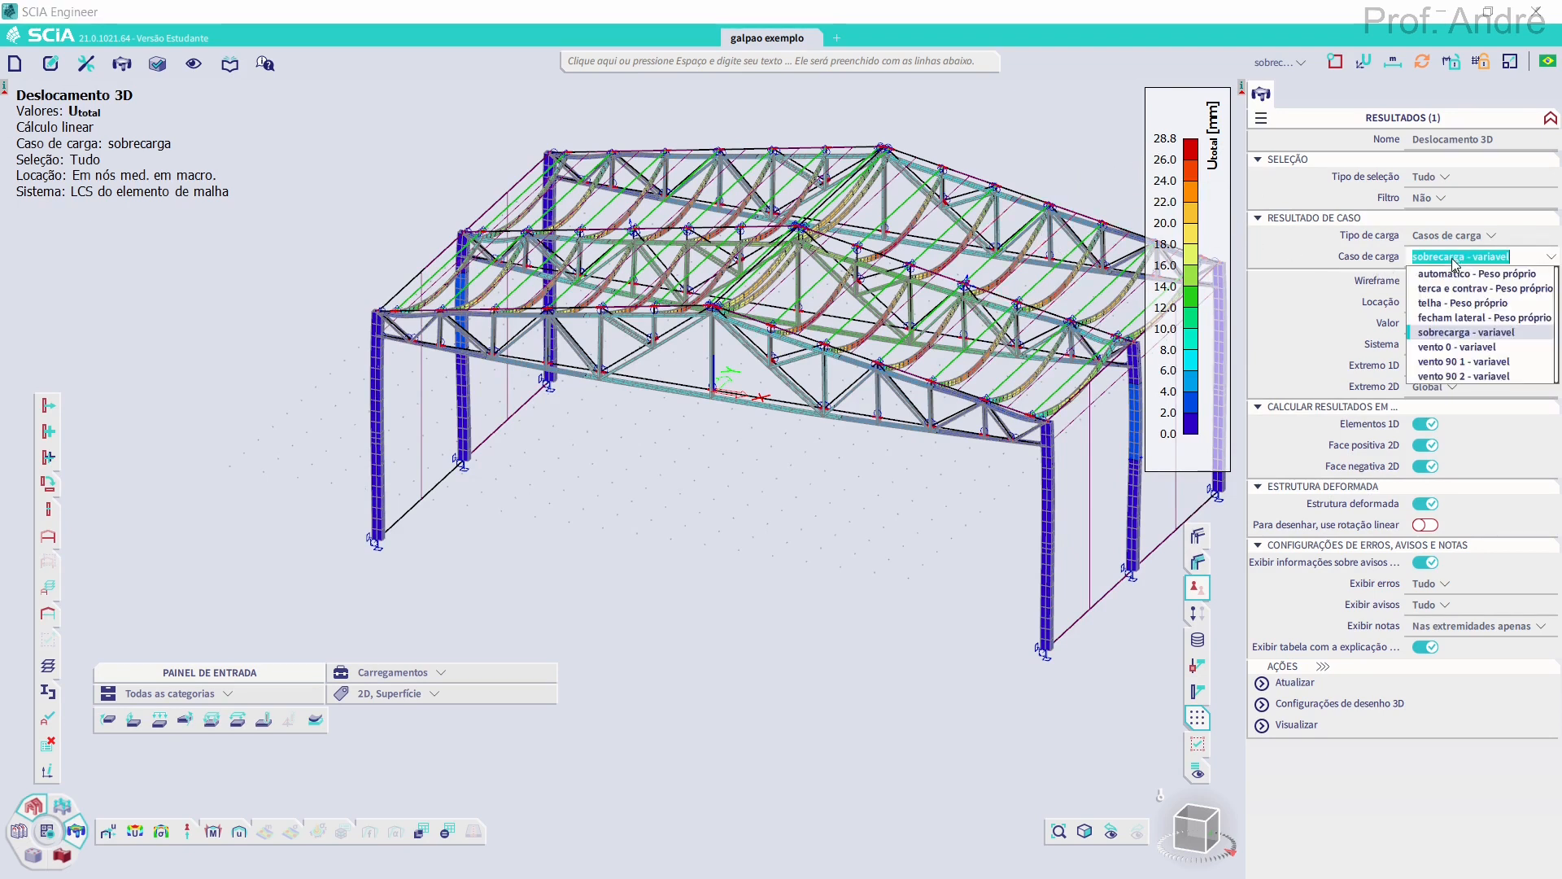
{"action": "left_click", "coordinate": [1467, 347]}
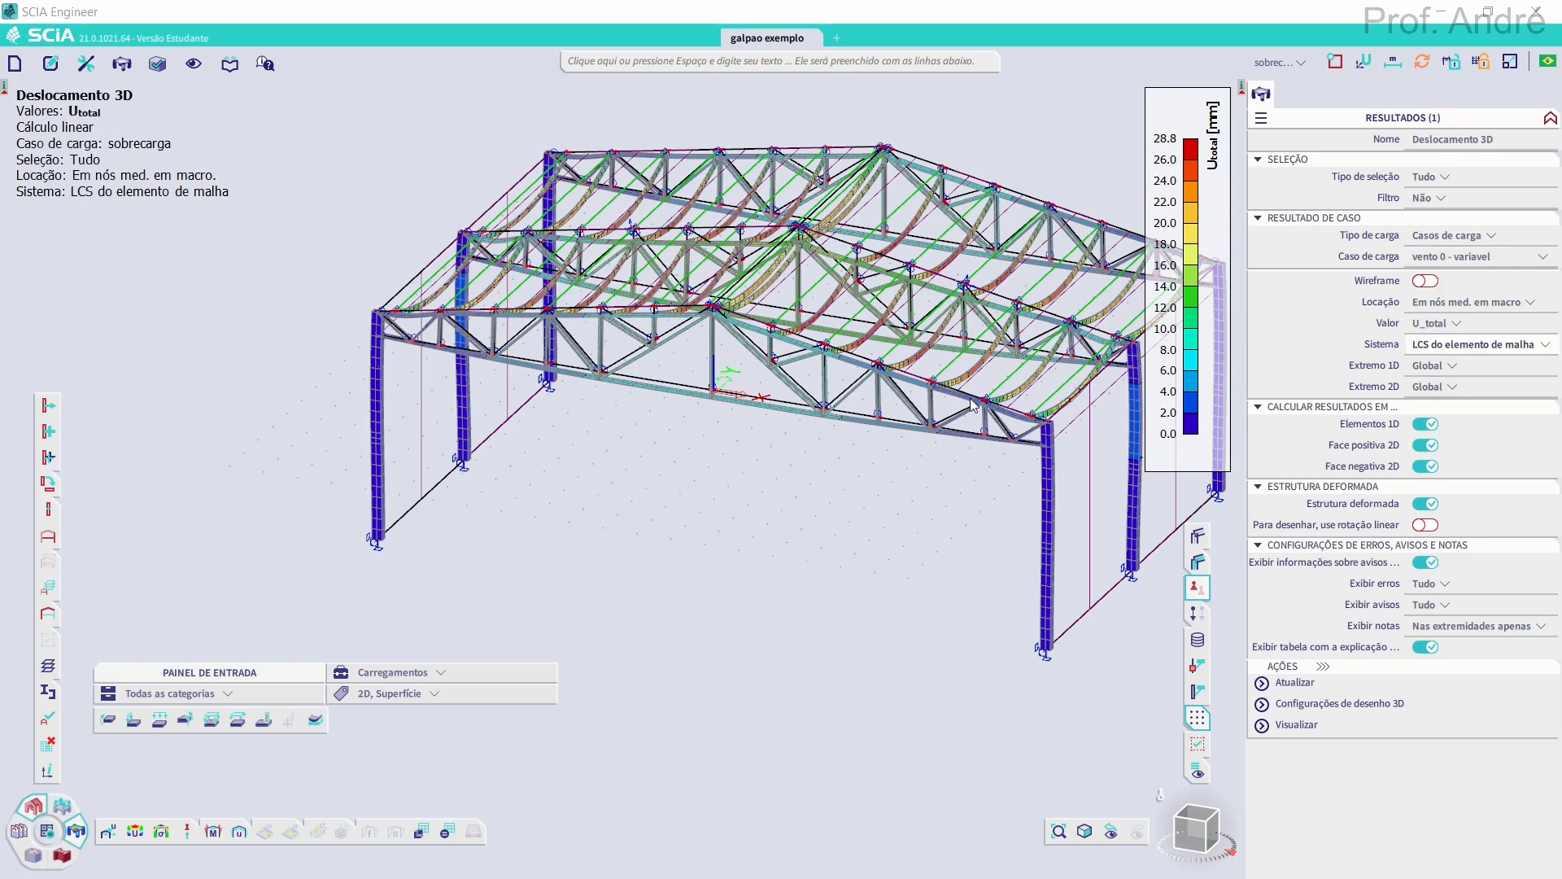
{"action": "left_click", "coordinate": [1318, 686]}
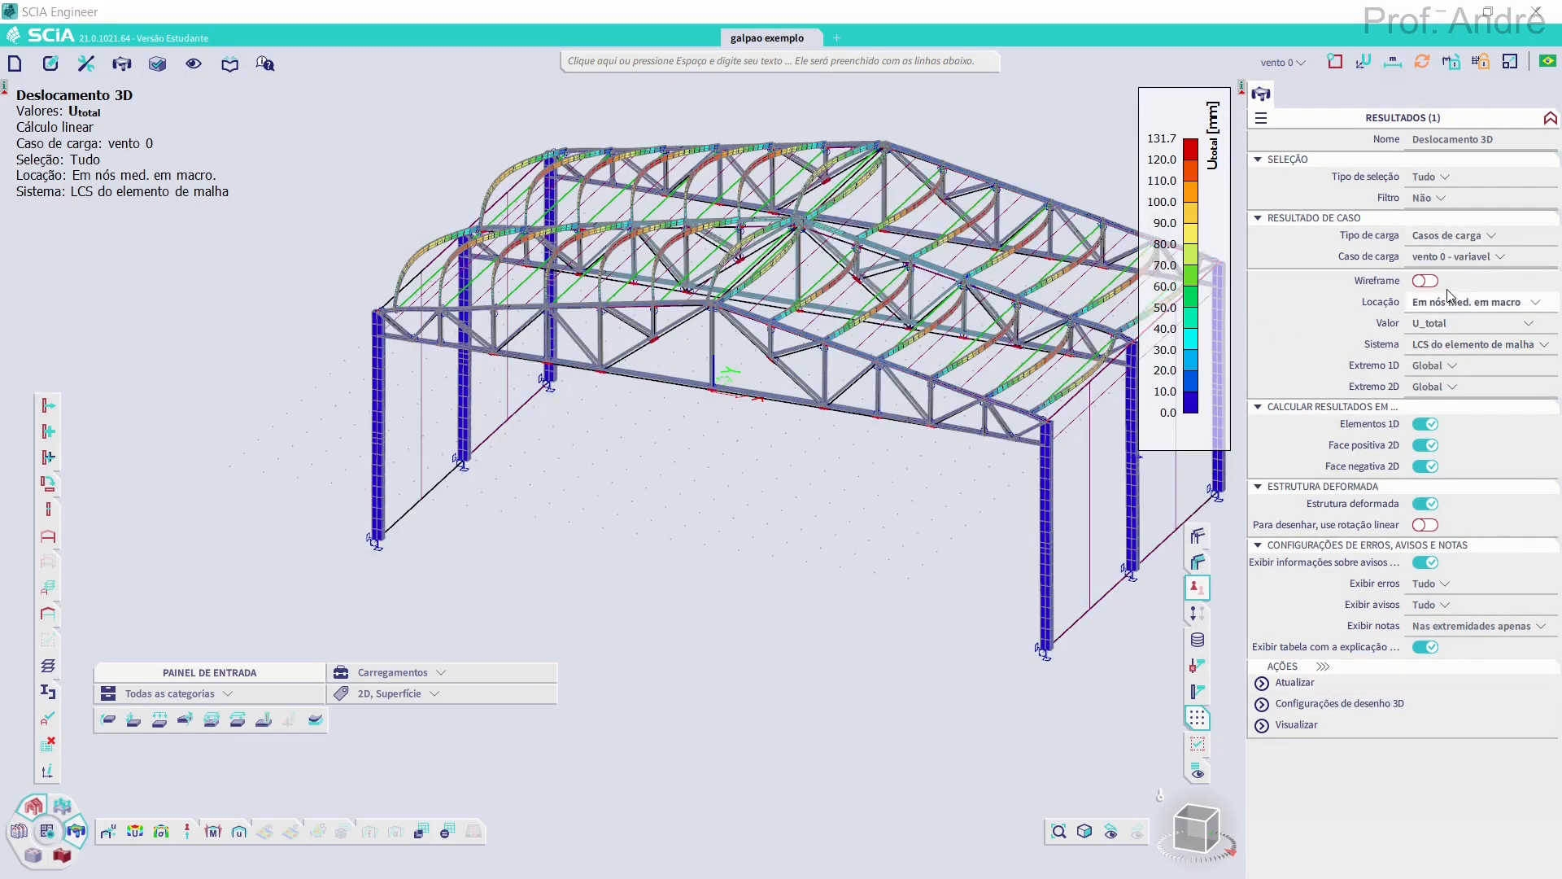
{"action": "left_click", "coordinate": [1453, 258]}
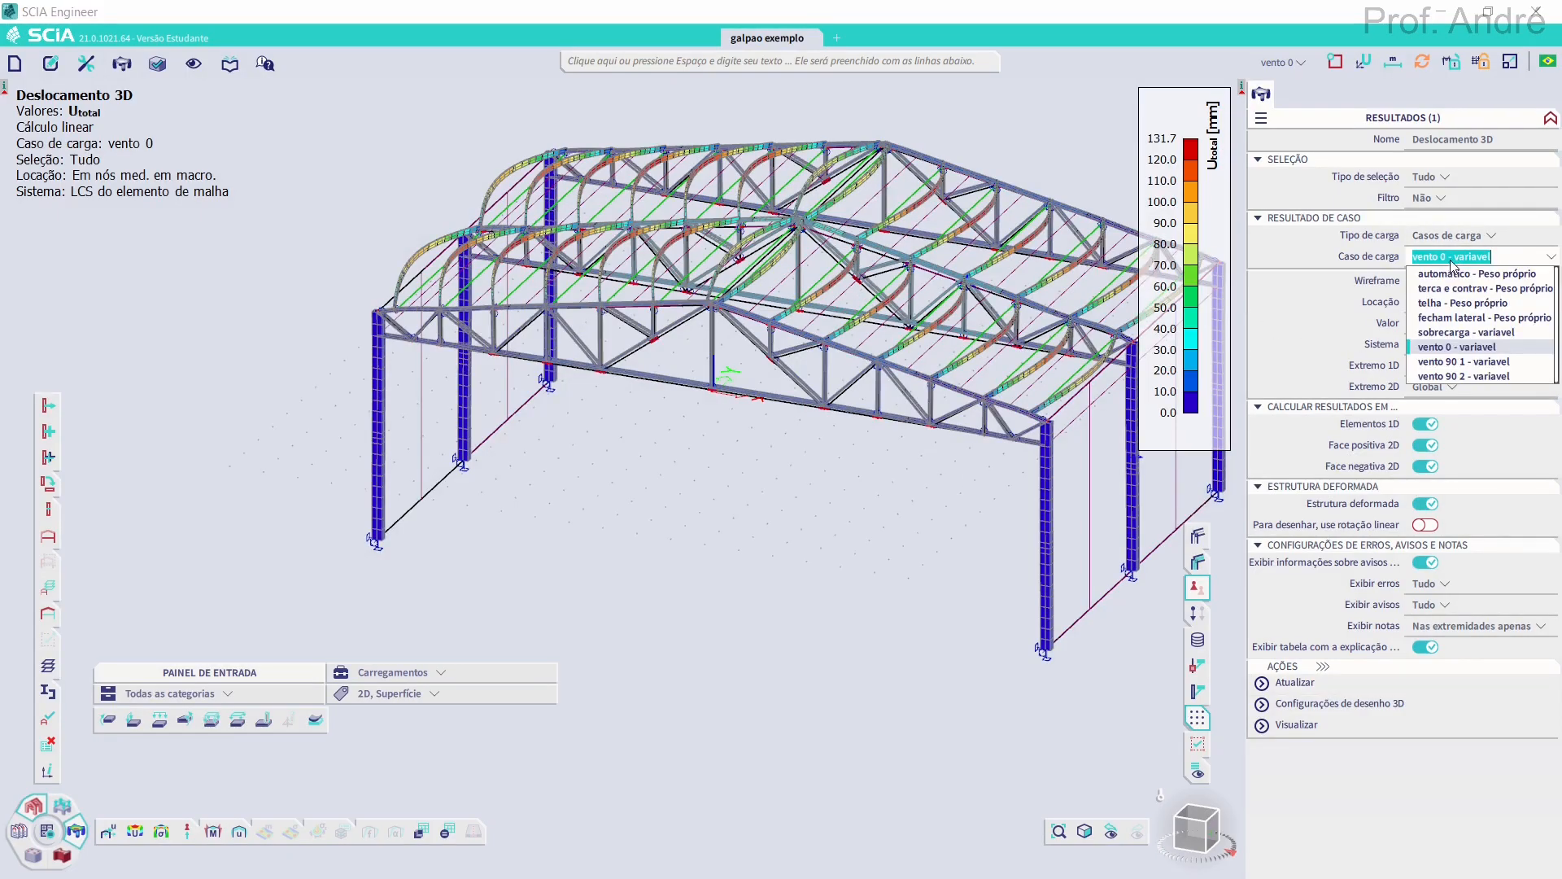
{"action": "left_click", "coordinate": [1456, 362]}
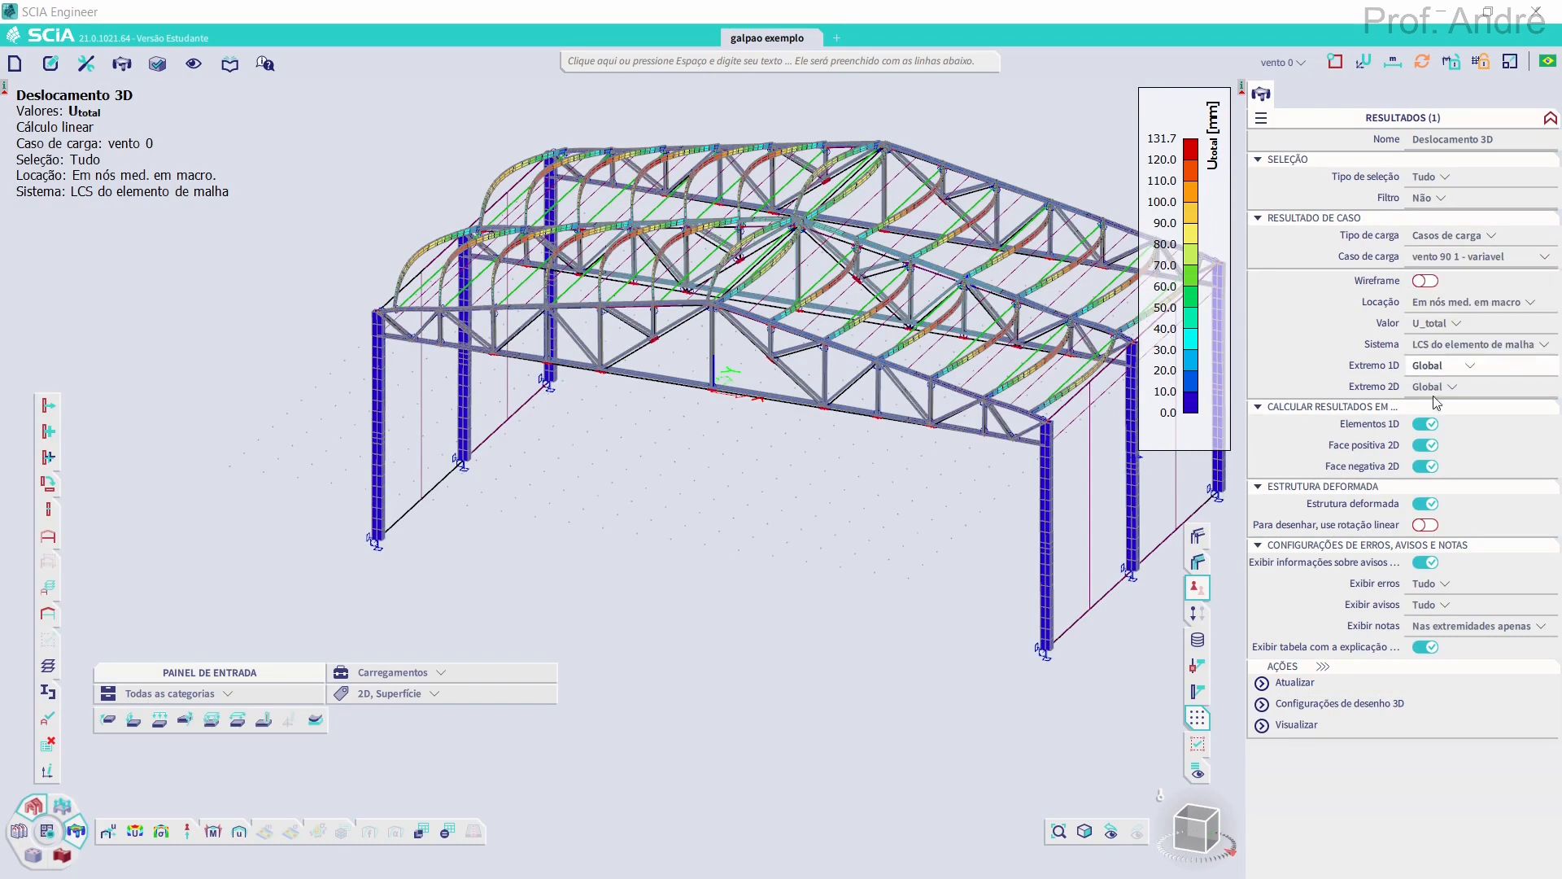
{"action": "left_click", "coordinate": [1307, 684]}
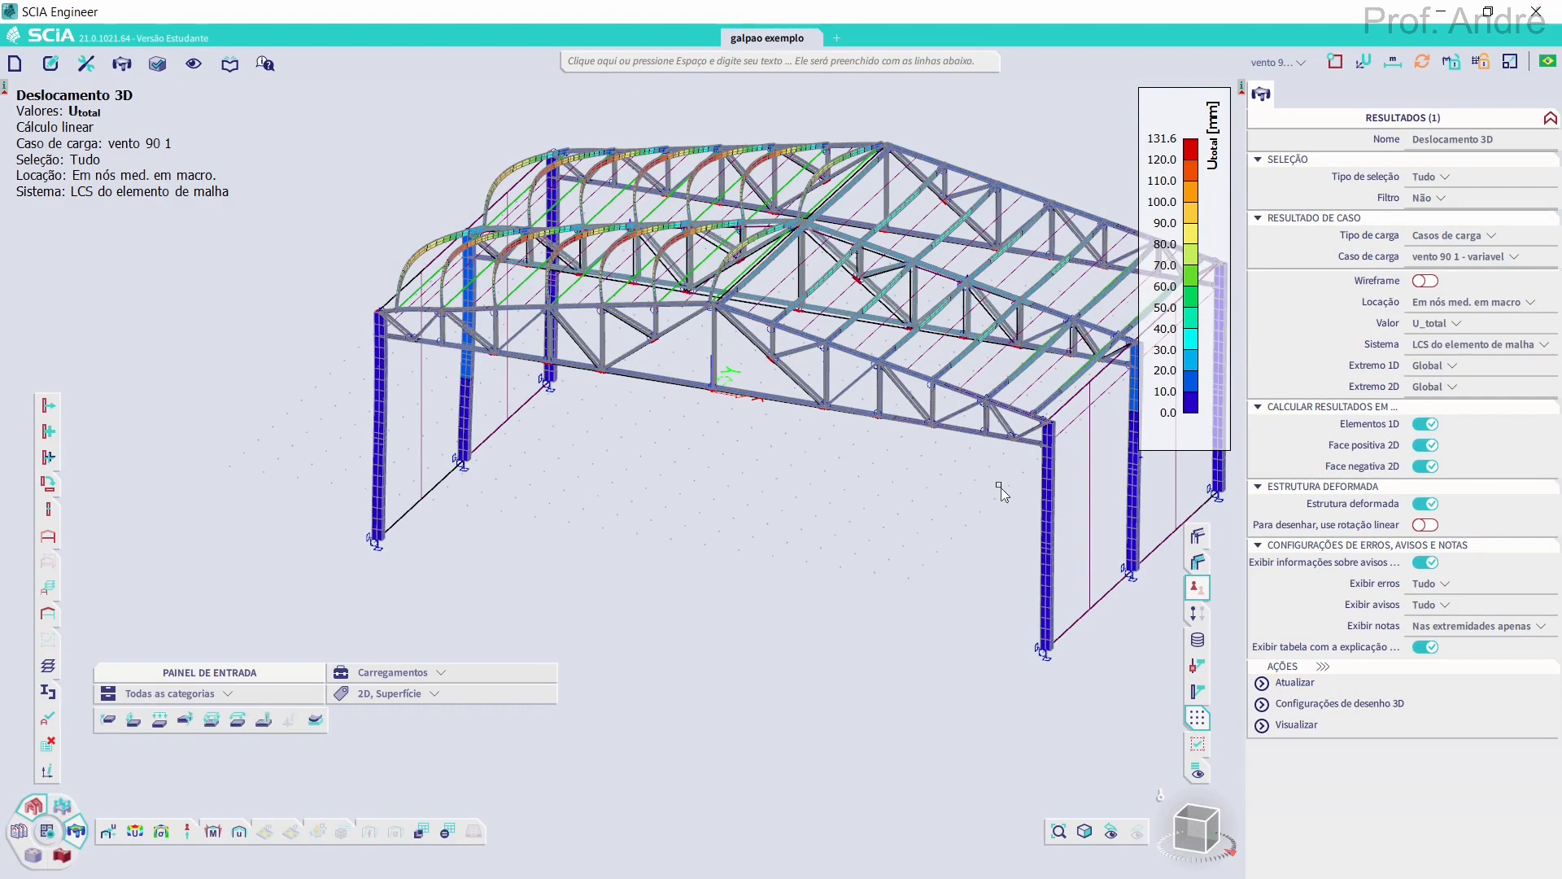
Open the support reactions results and hide the portico 1, tercas, portico 3 and paineis layers, leaving only portico 2 shown
{"action": "left_click", "coordinate": [184, 835]}
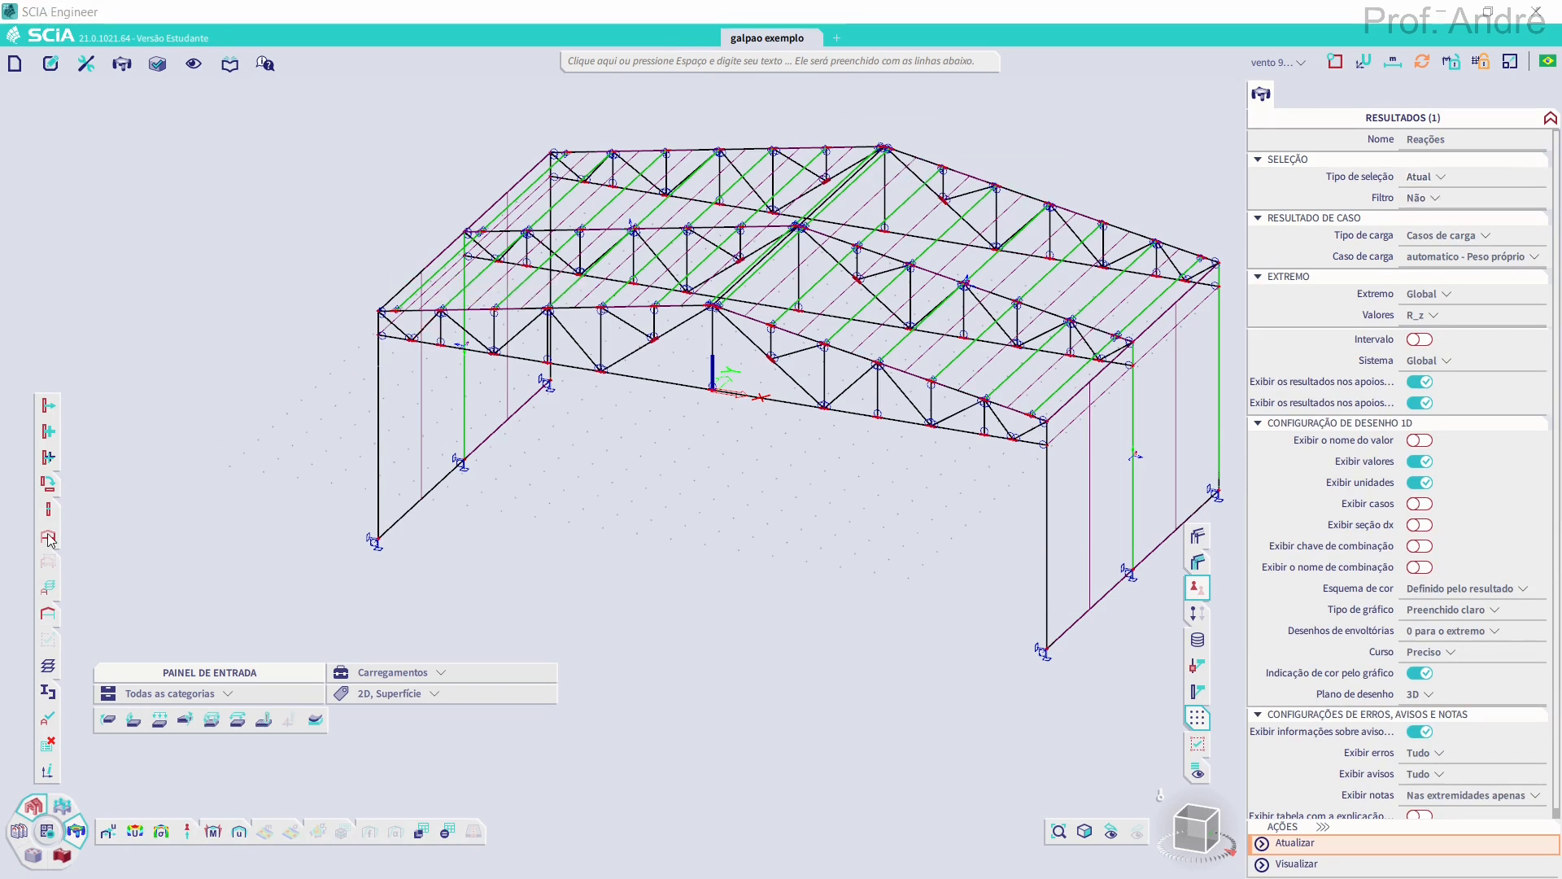
{"action": "left_click", "coordinate": [48, 589]}
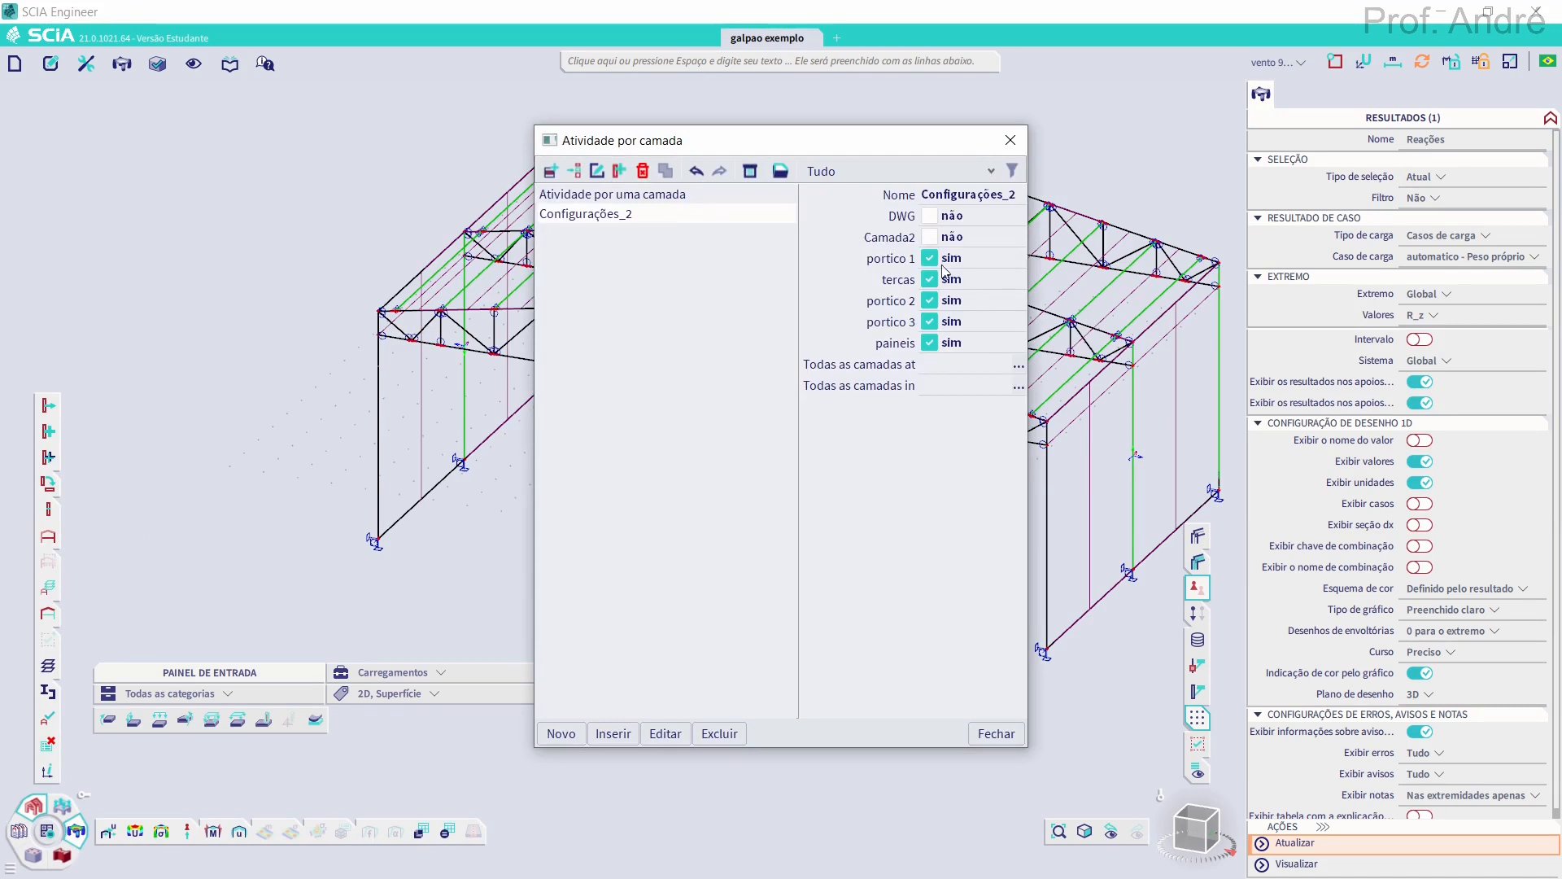
{"action": "left_click", "coordinate": [930, 260]}
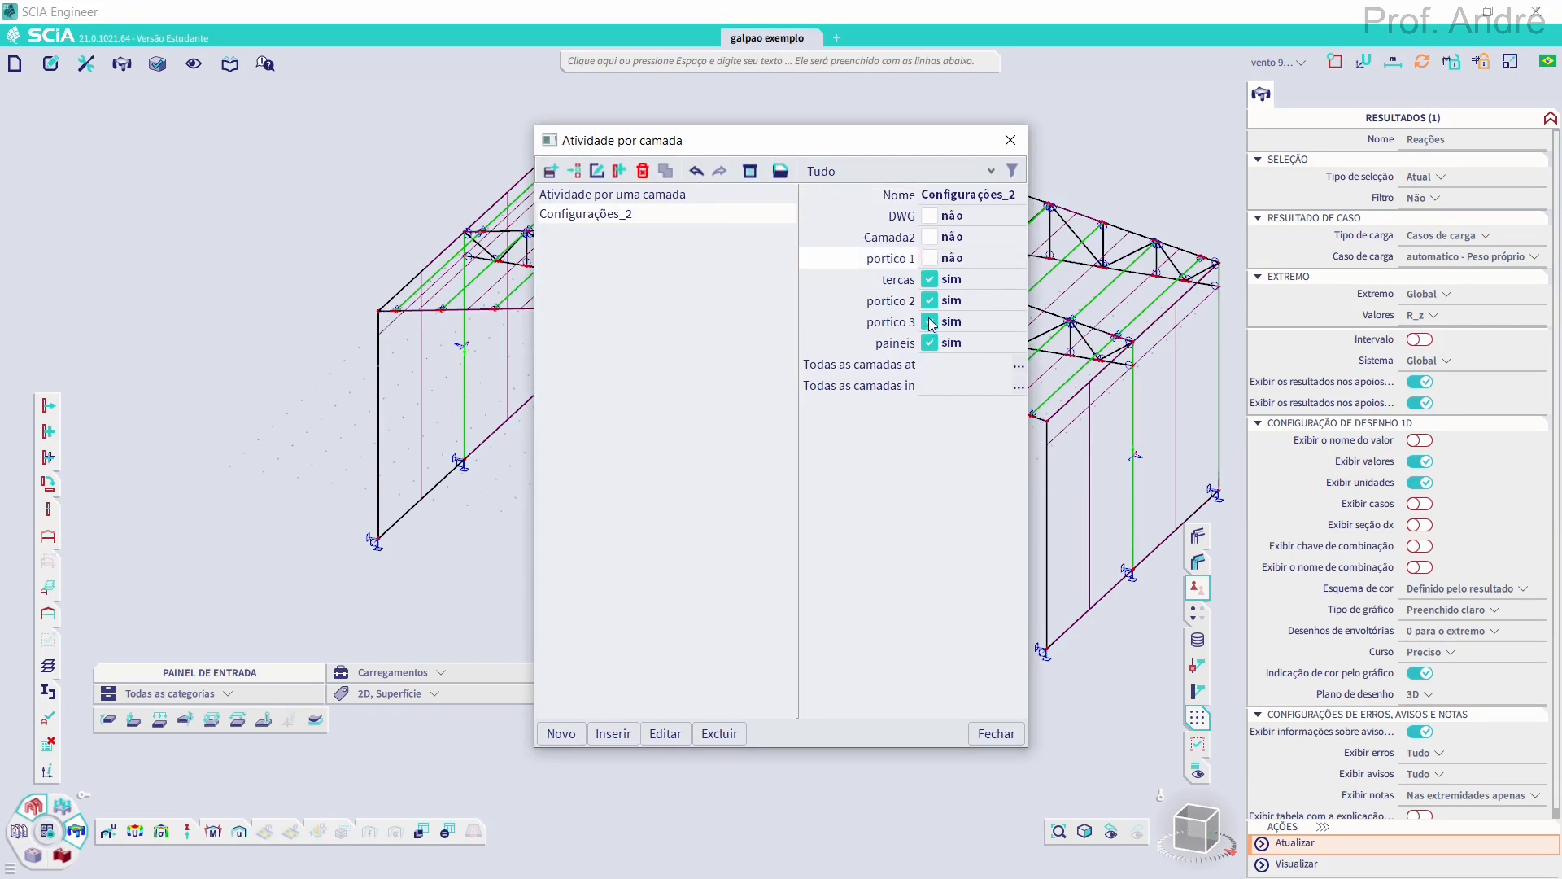
{"action": "left_click", "coordinate": [930, 322]}
{"action": "left_click", "coordinate": [930, 280]}
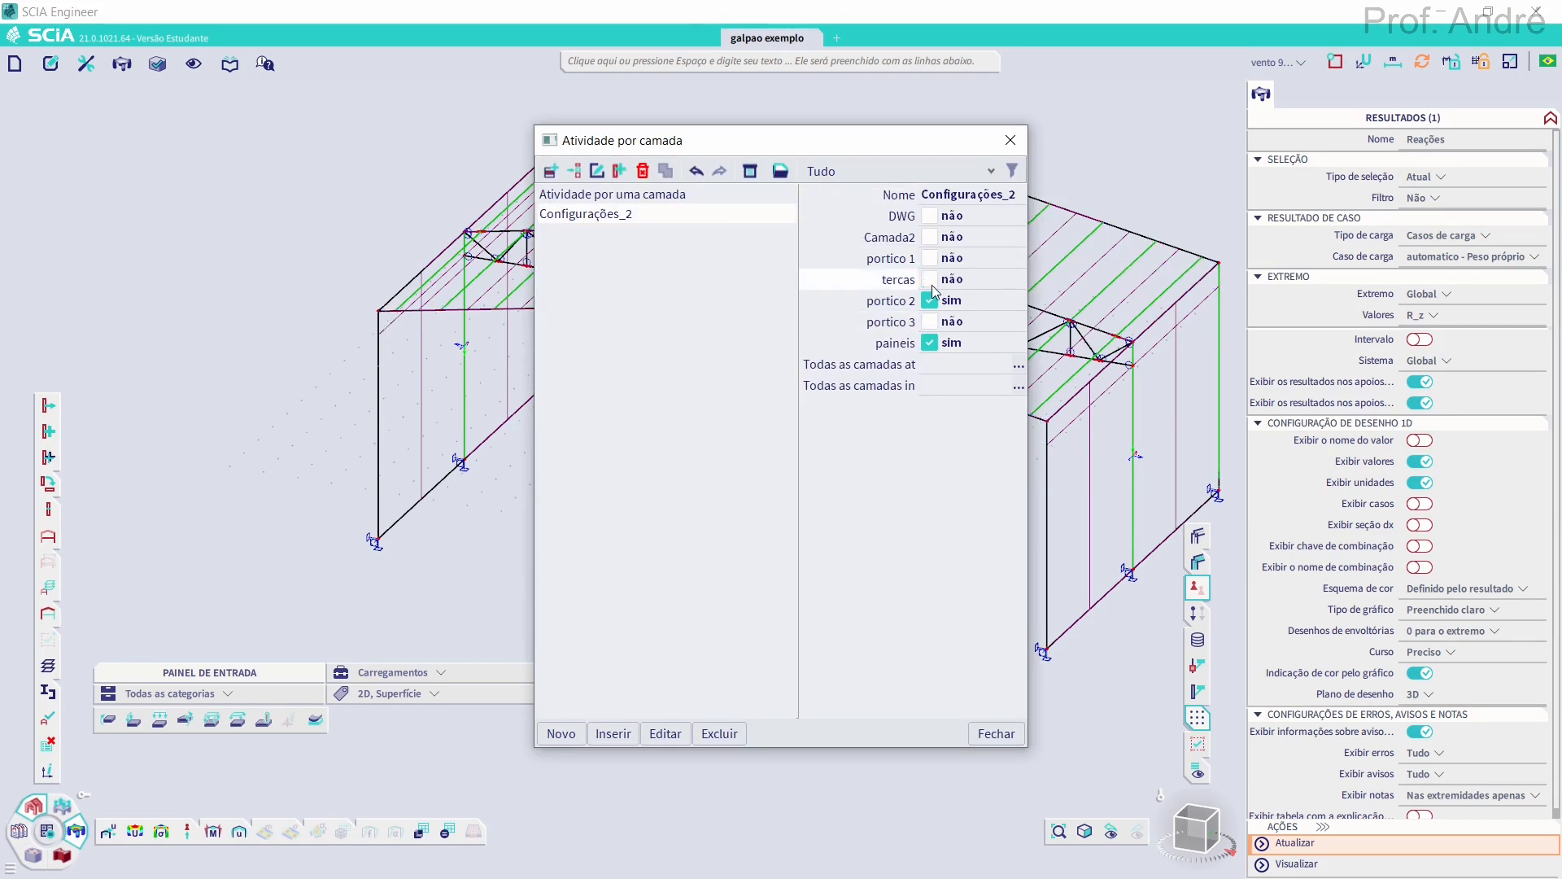
{"action": "left_click", "coordinate": [930, 343]}
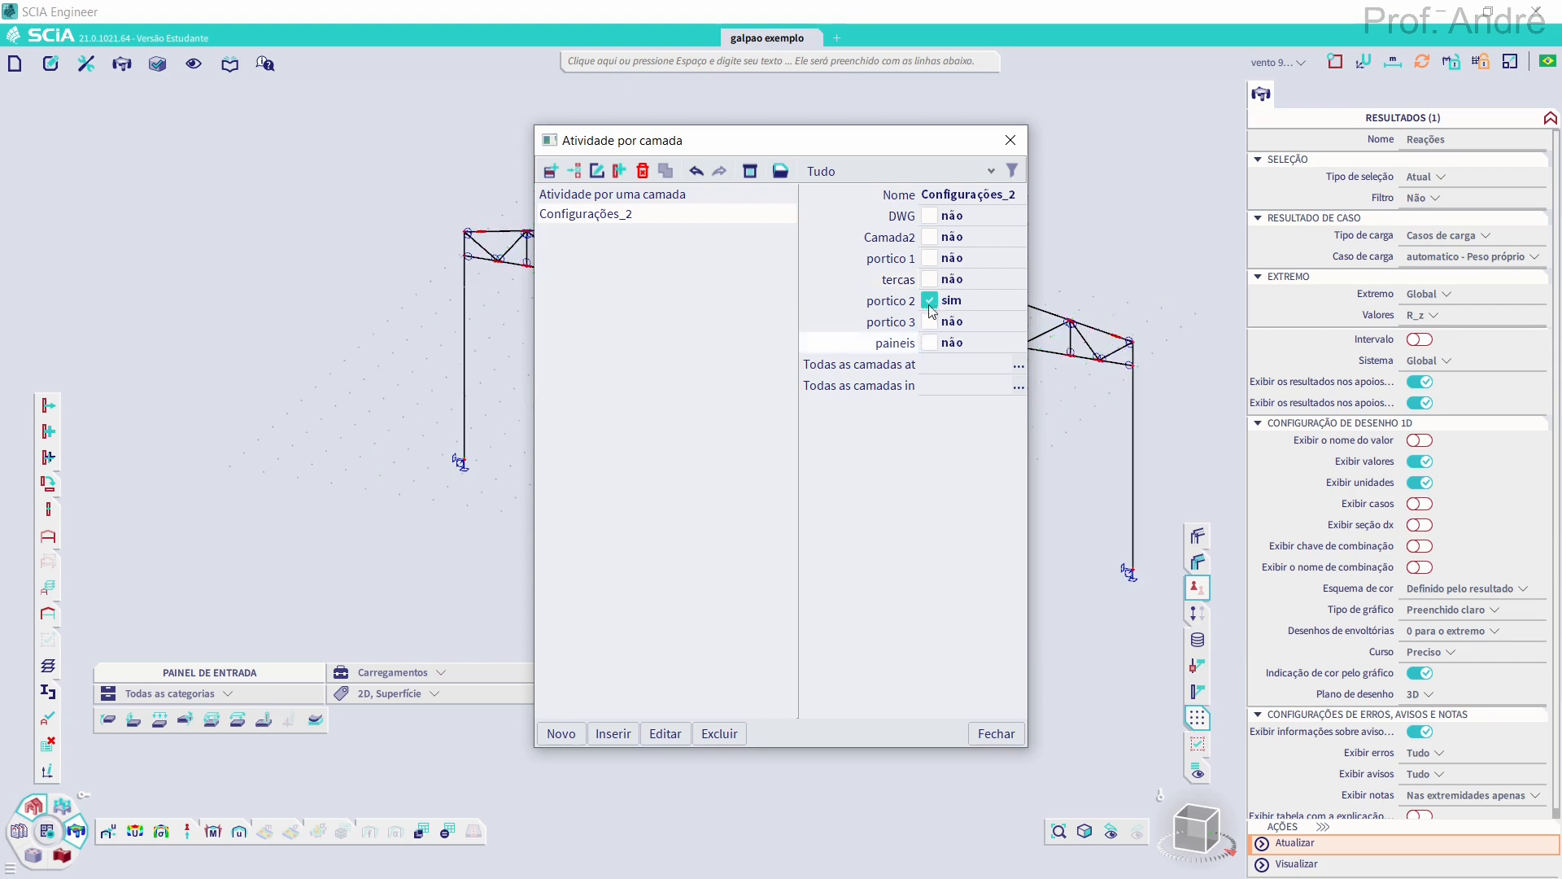
{"action": "left_click", "coordinate": [988, 738]}
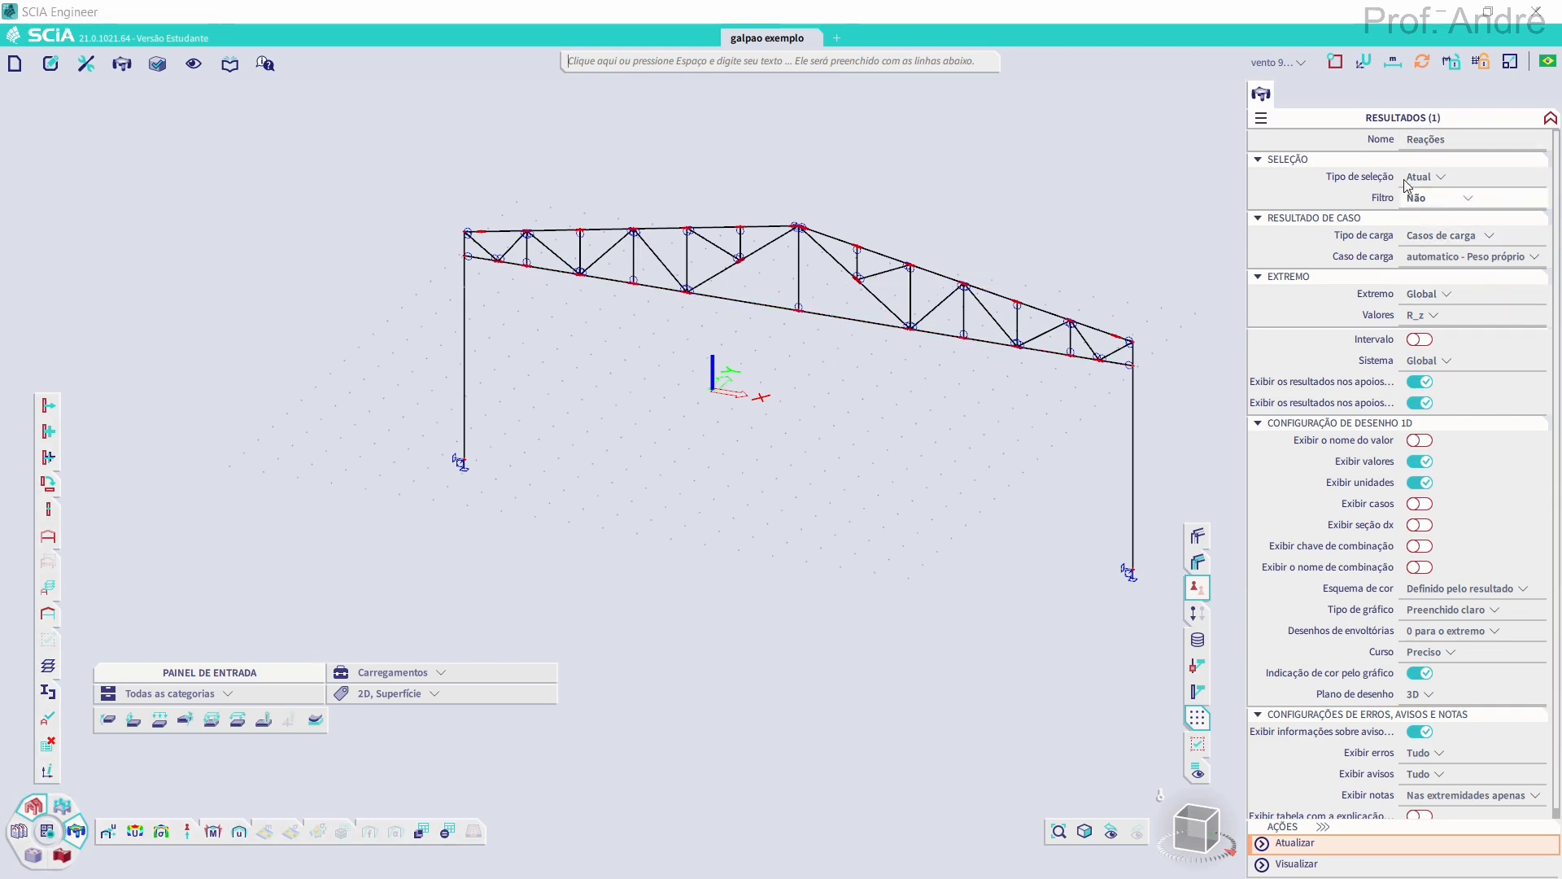
Display the R_z reactions at the supports of portico 2 for the Todos ELU class with selection type Tudo
{"action": "left_click", "coordinate": [1439, 178]}
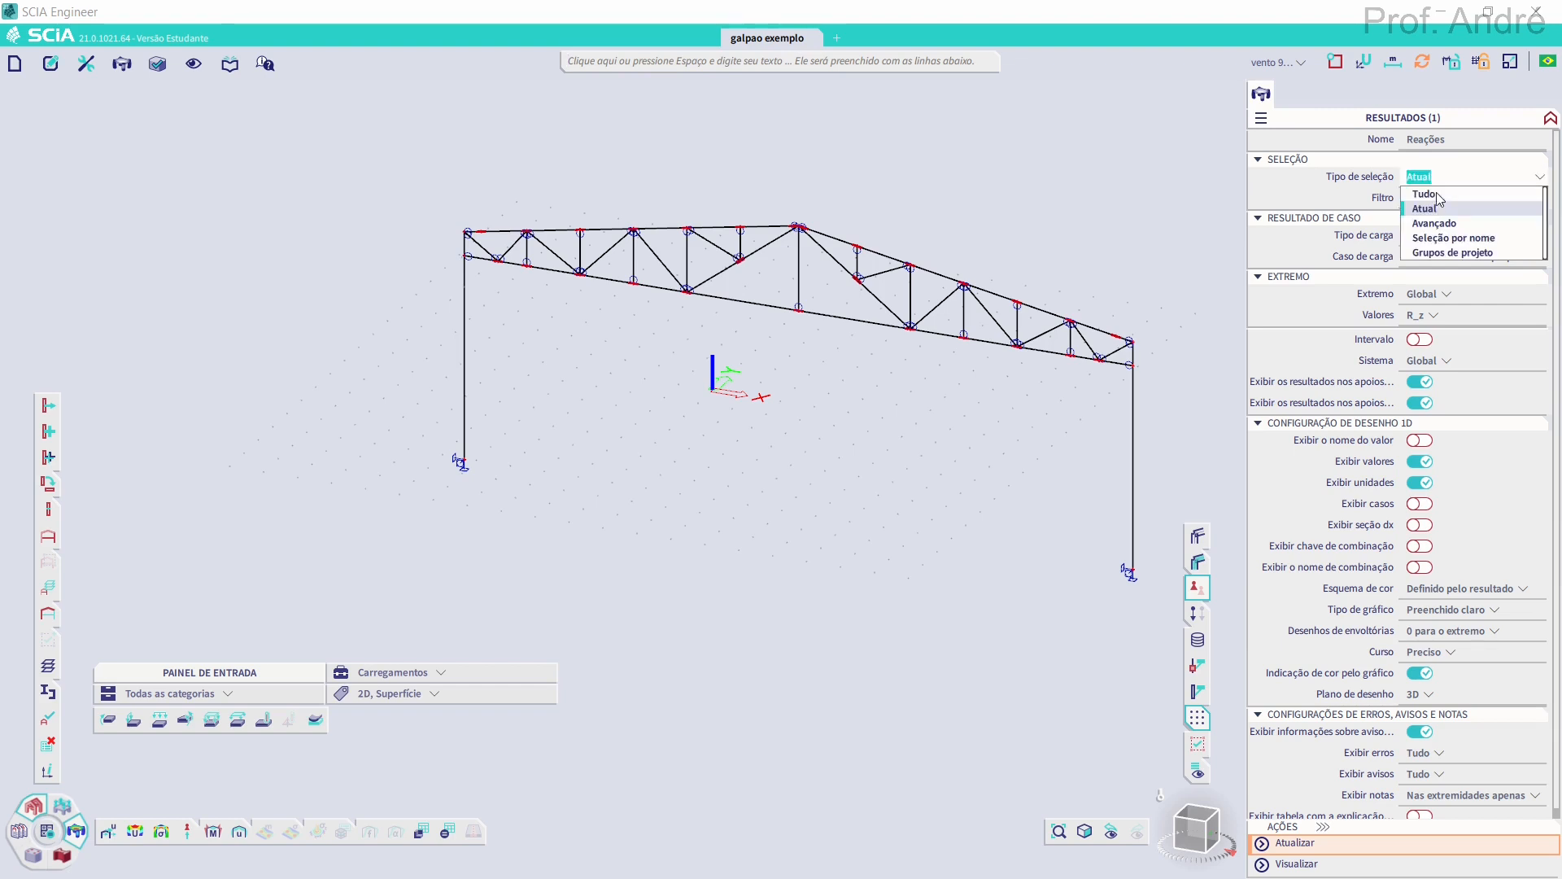
{"action": "left_click", "coordinate": [1437, 195]}
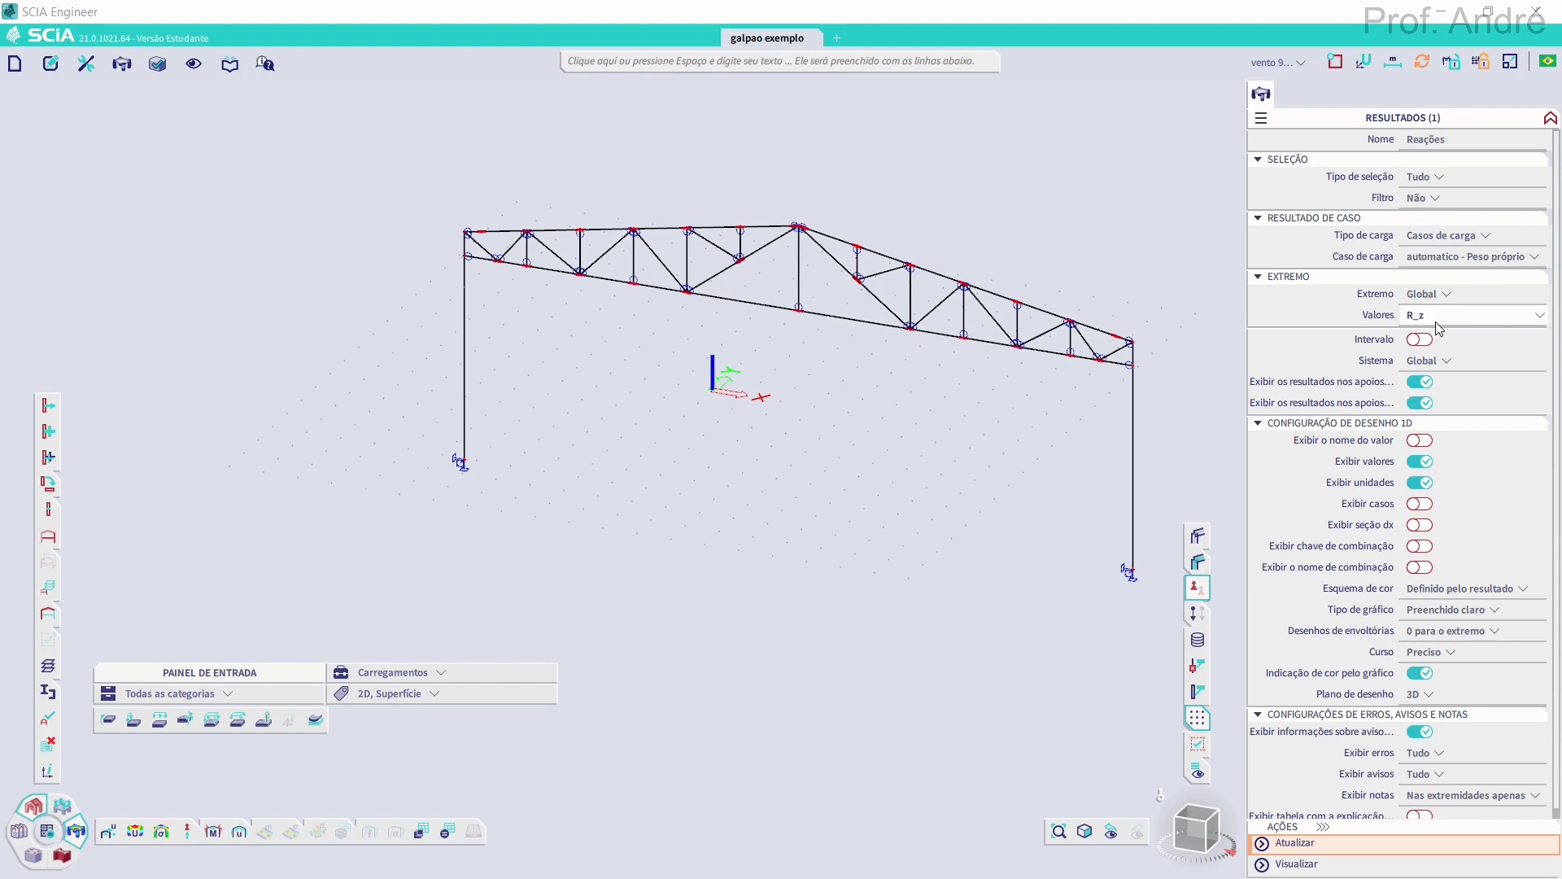
{"action": "left_click", "coordinate": [1442, 236]}
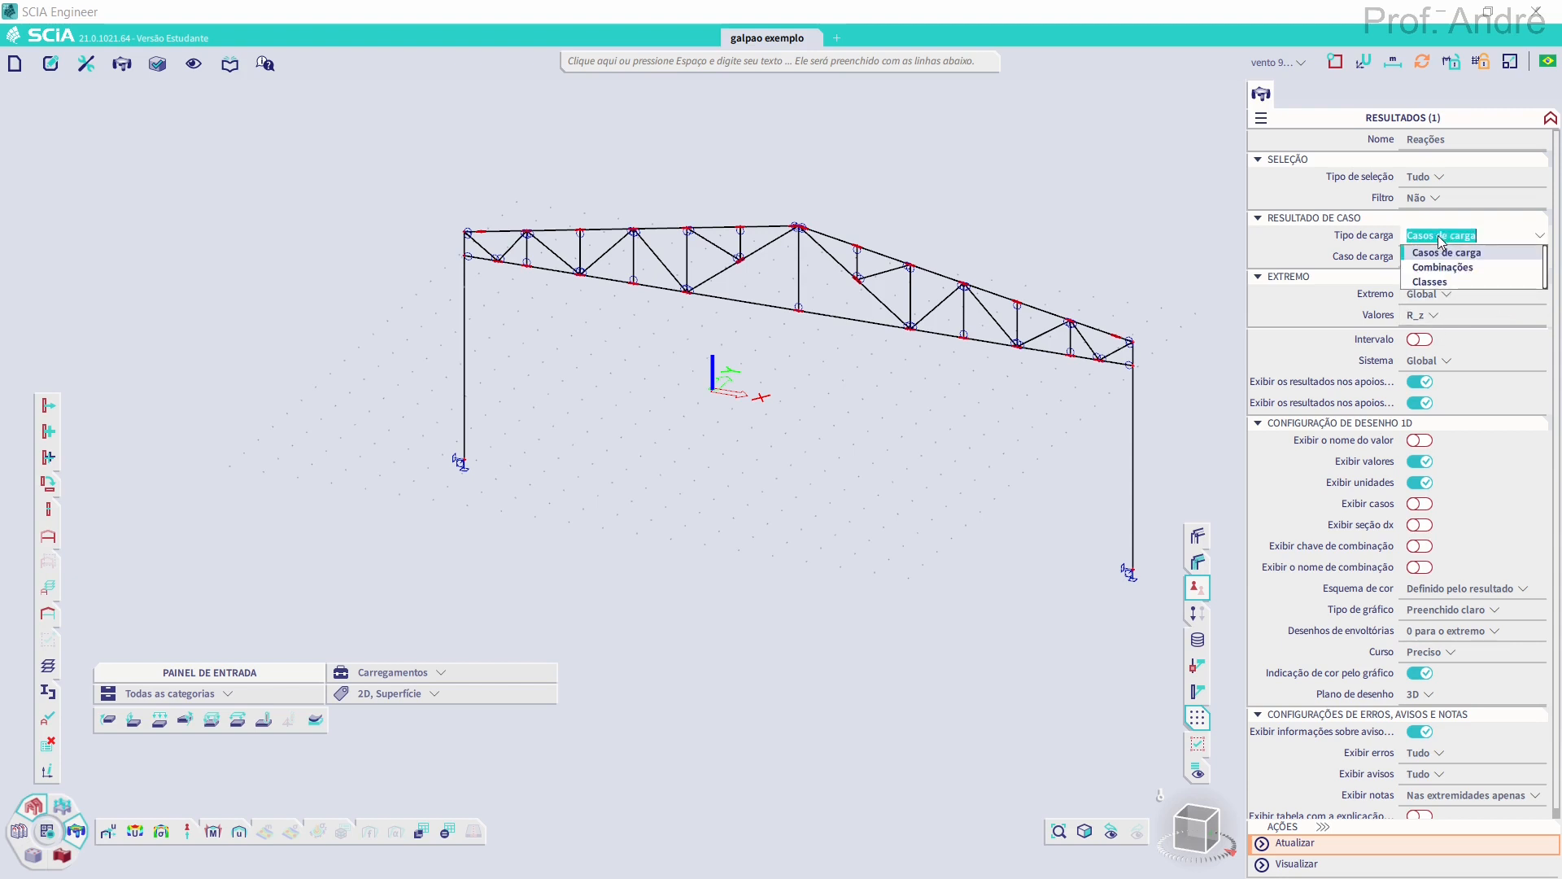
{"action": "left_click", "coordinate": [1429, 282]}
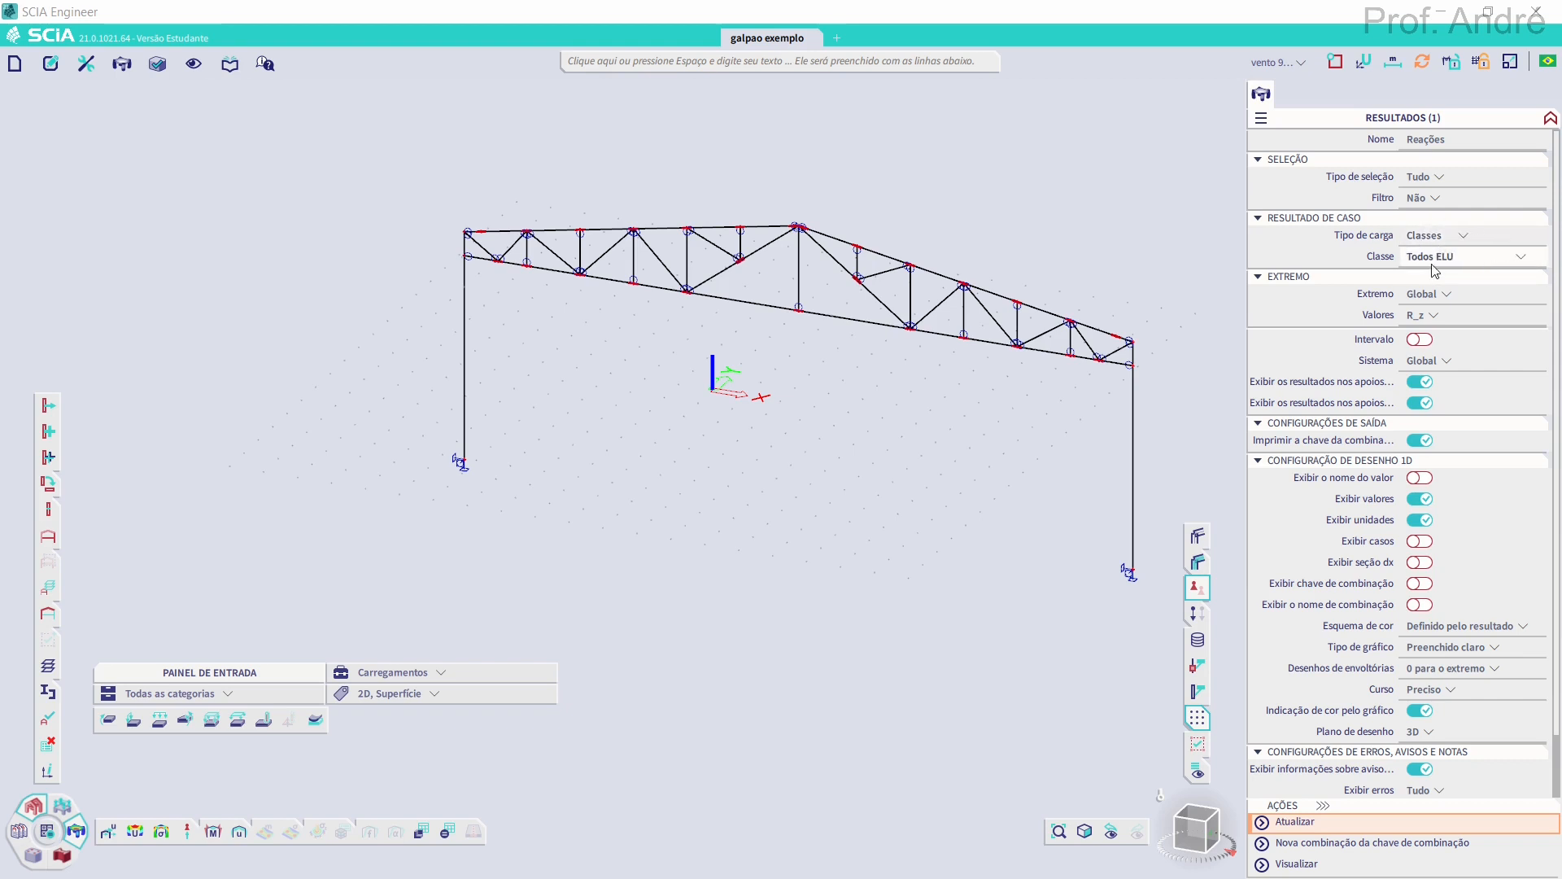
{"action": "left_click", "coordinate": [1310, 824]}
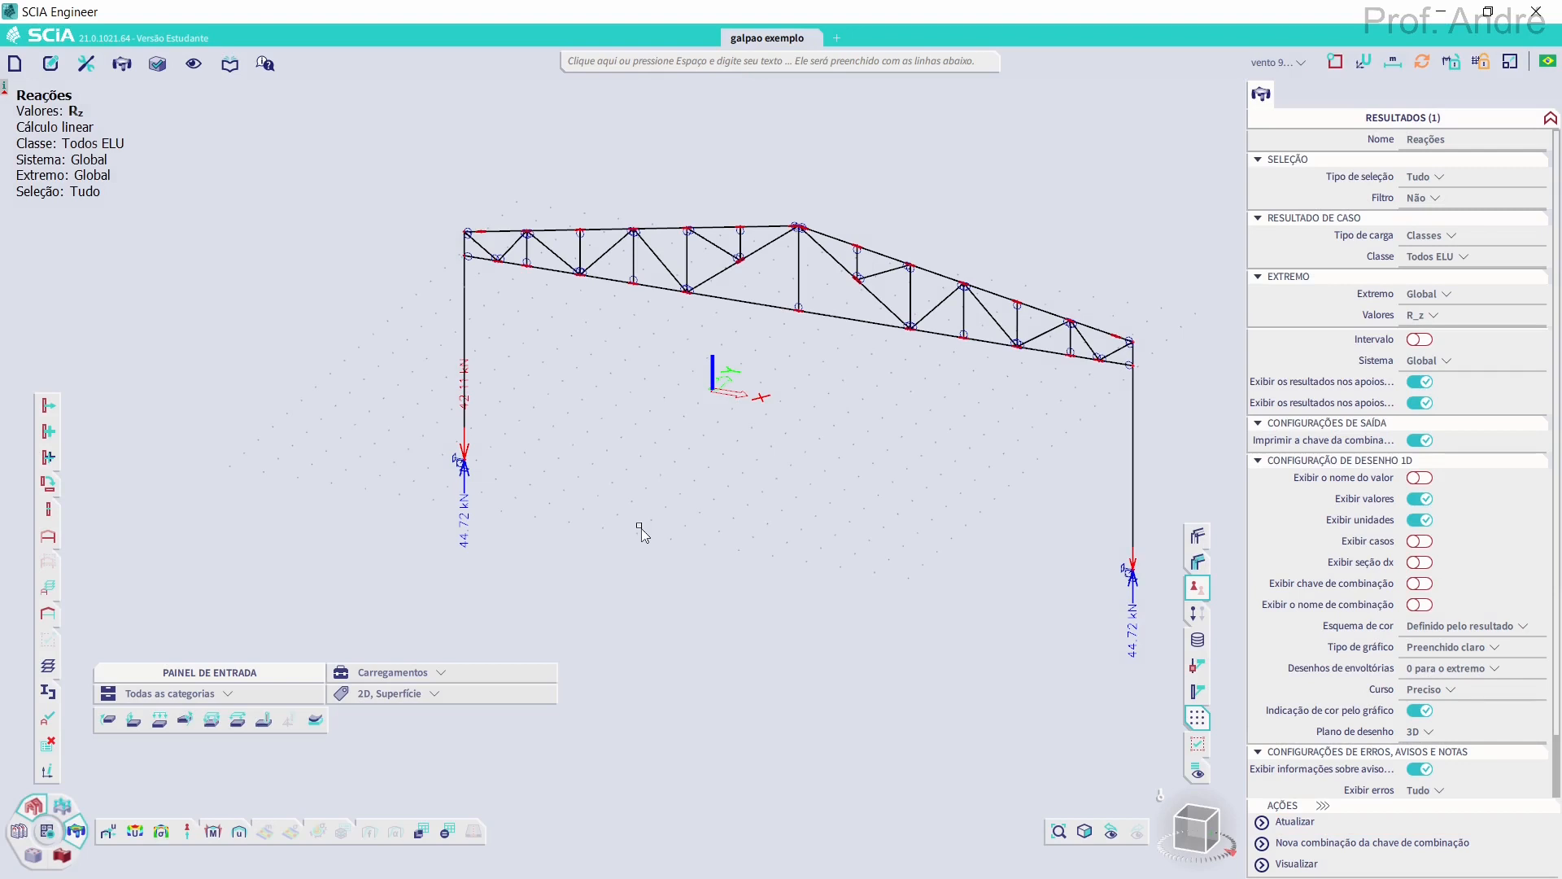
{"action": "mouse_move", "coordinate": [451, 488]}
{"action": "left_mouse_down"}
{"action": "mouse_move", "coordinate": [435, 529]}
{"action": "mouse_move", "coordinate": [419, 498]}
{"action": "left_mouse_up"}
{"action": "mouse_move", "coordinate": [486, 357]}
{"action": "left_mouse_down"}
{"action": "mouse_move", "coordinate": [443, 362]}
{"action": "mouse_move", "coordinate": [433, 329]}
{"action": "left_mouse_up"}
Set the reactions' extreme option to Não and refresh the R_z values at both supports
{"action": "left_click", "coordinate": [1454, 298]}
{"action": "left_click", "coordinate": [1440, 311]}
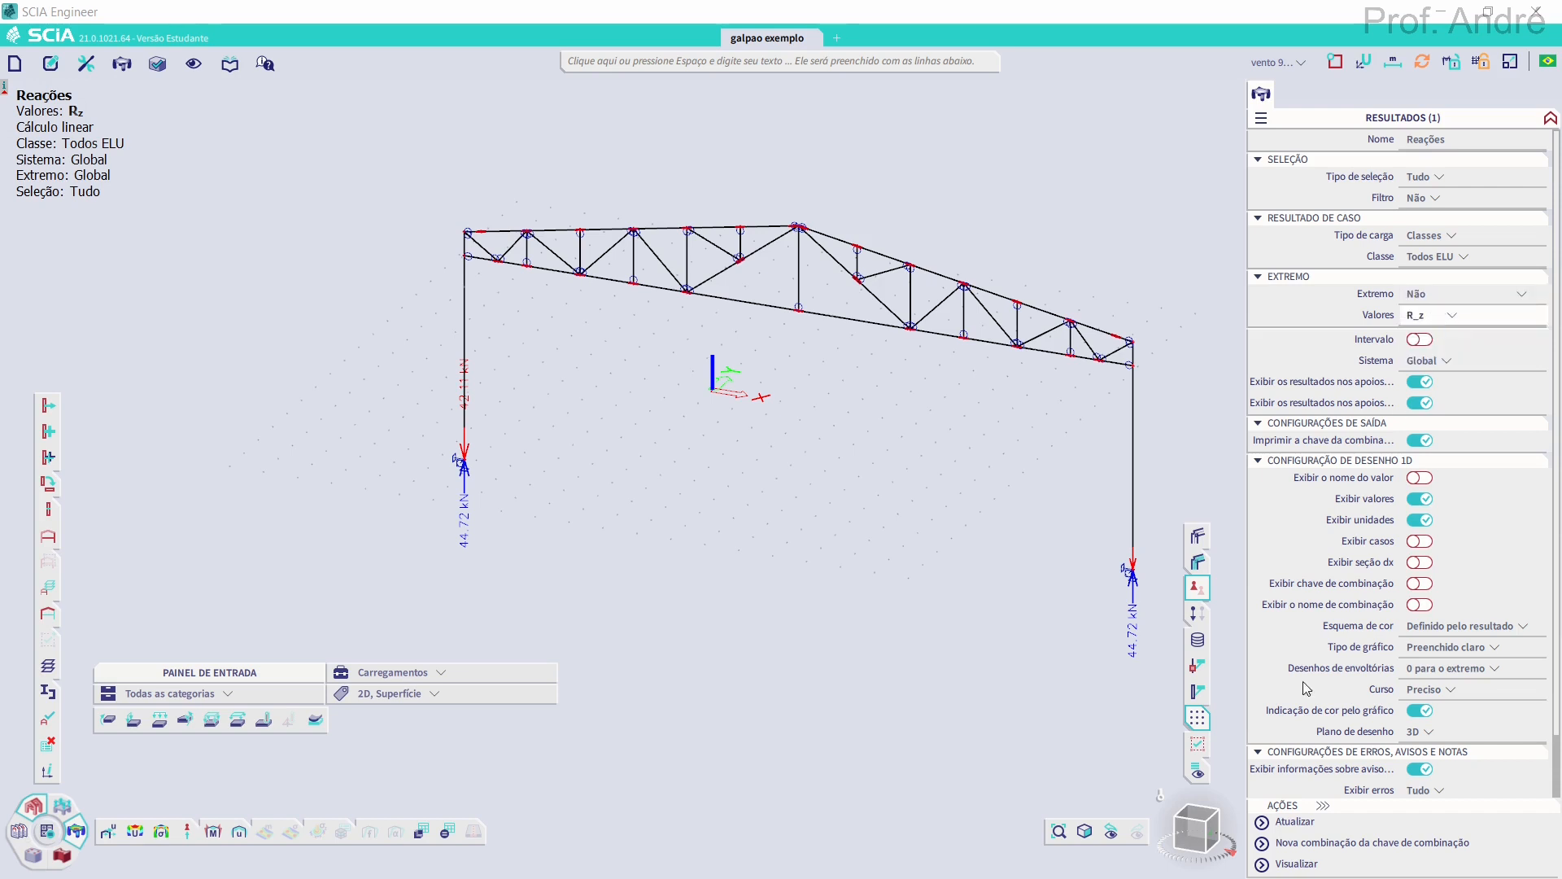
{"action": "left_click", "coordinate": [1309, 823]}
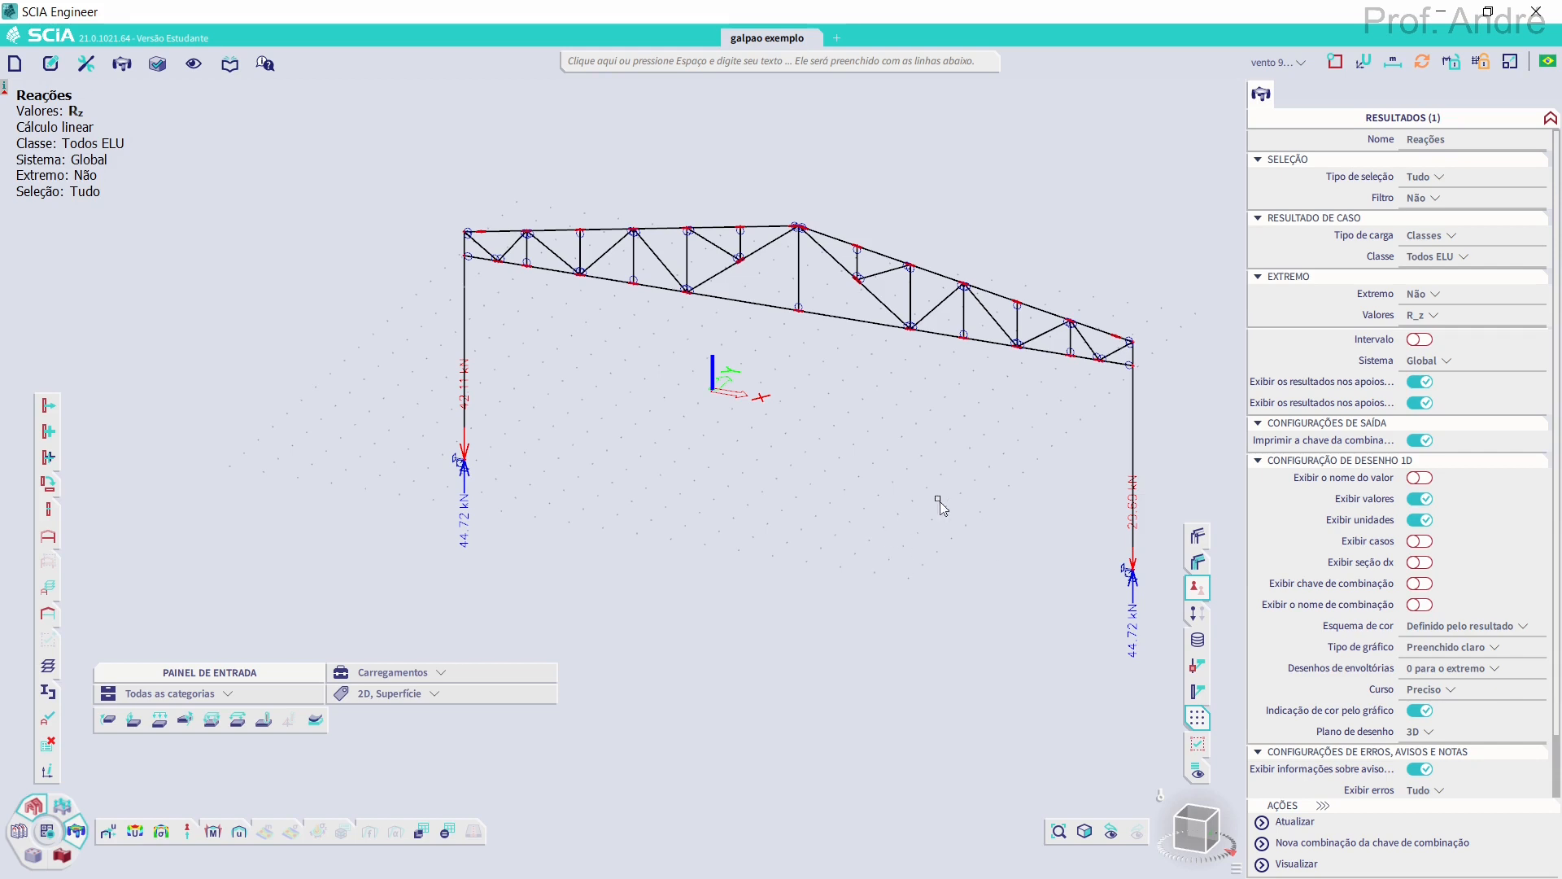
View the M_y moment reactions and the R_x horizontal reactions at the supports of portico 2
{"action": "left_click", "coordinate": [1450, 319]}
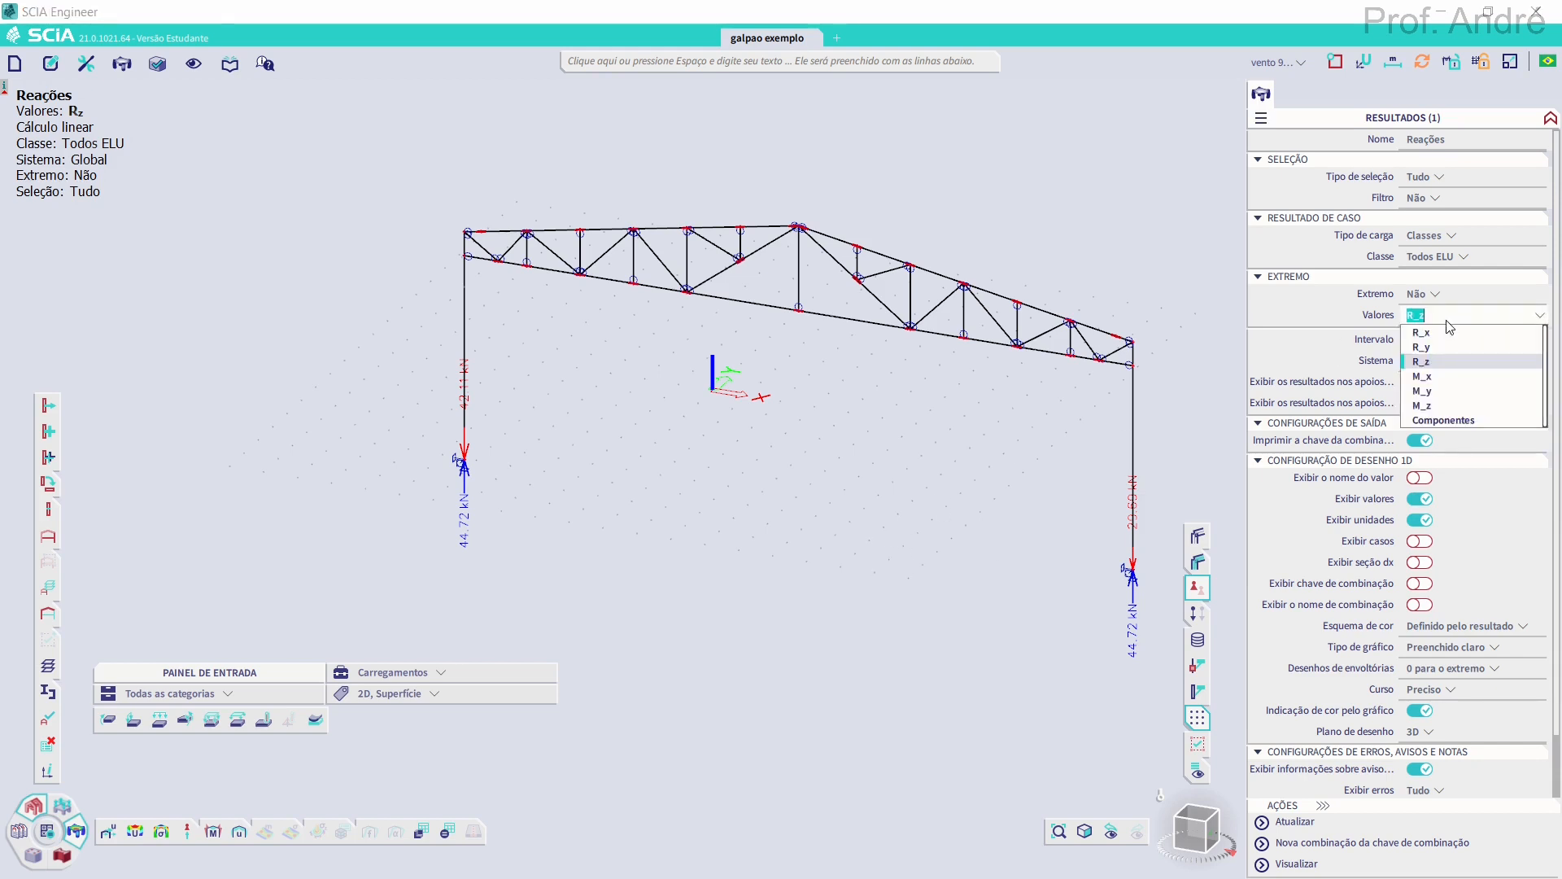
{"action": "left_click", "coordinate": [1425, 391]}
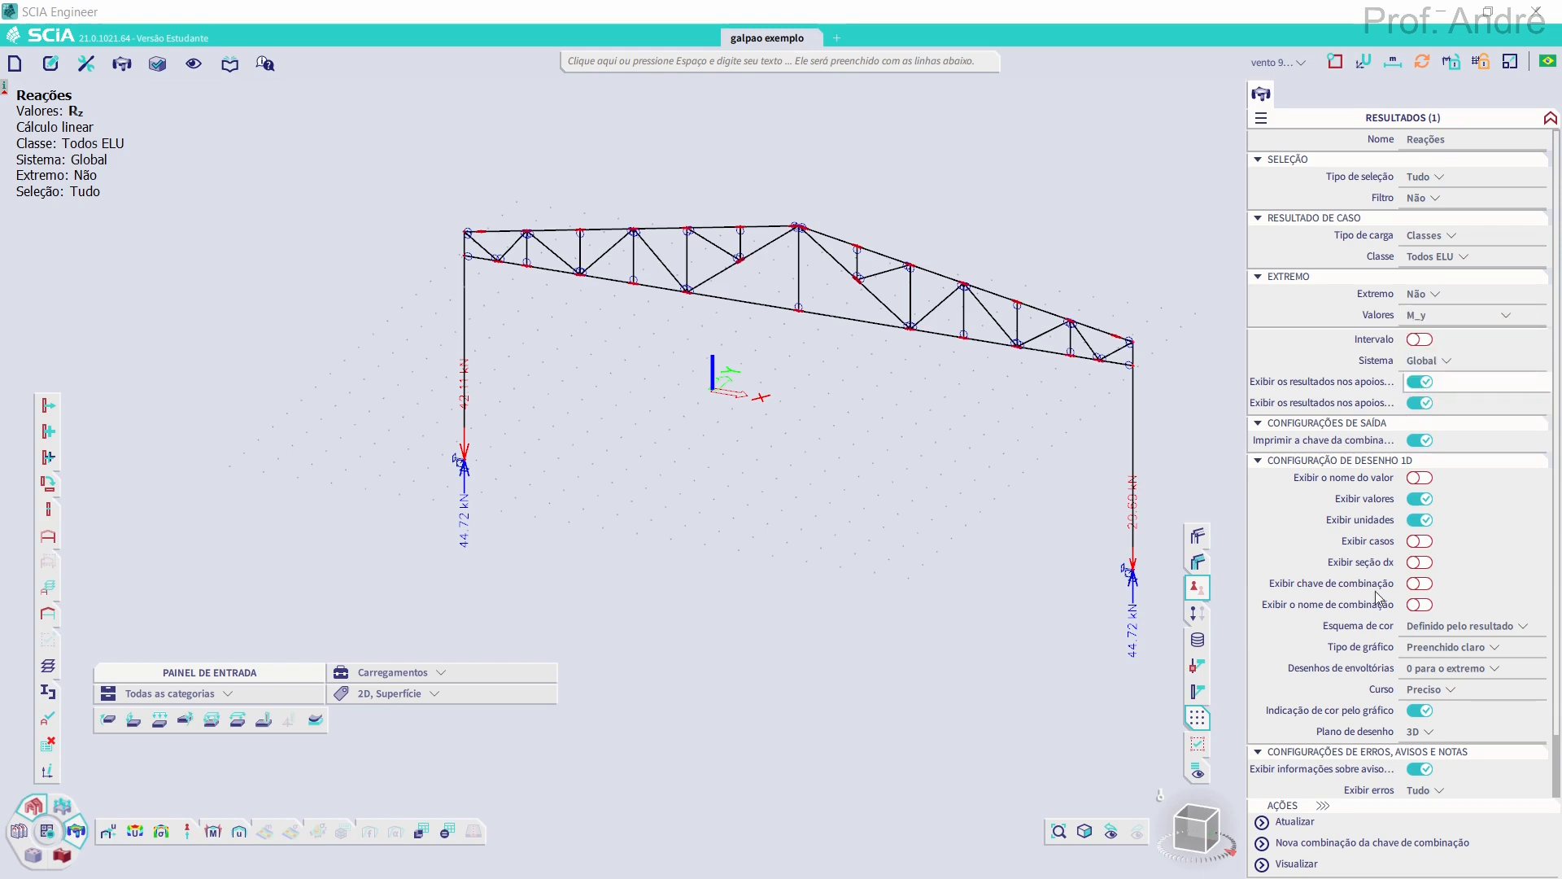
{"action": "left_click", "coordinate": [1316, 823]}
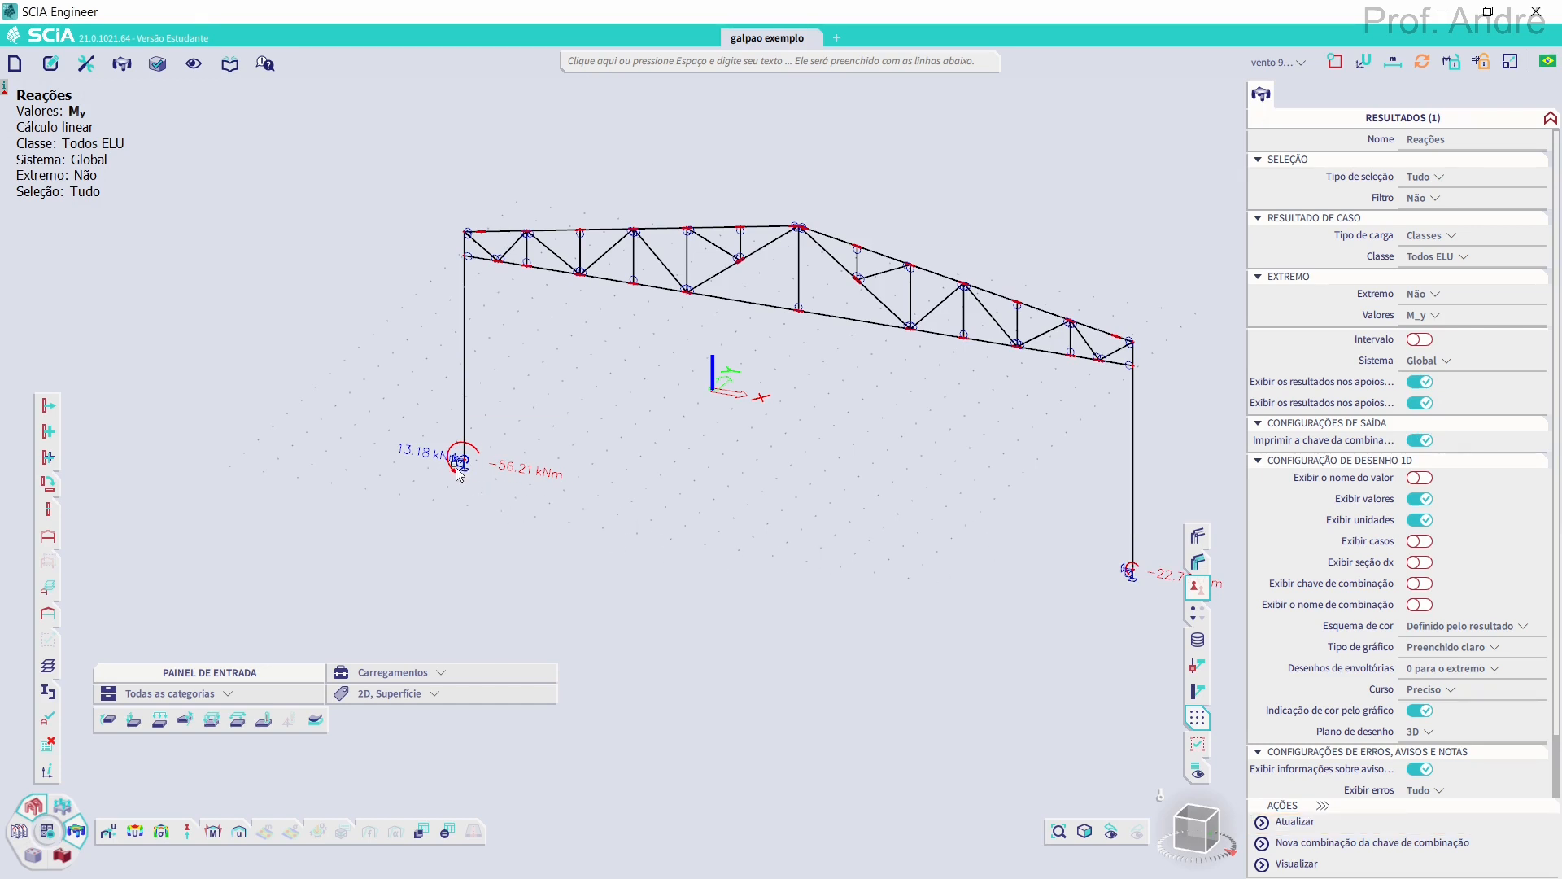
{"action": "left_click", "coordinate": [1419, 316]}
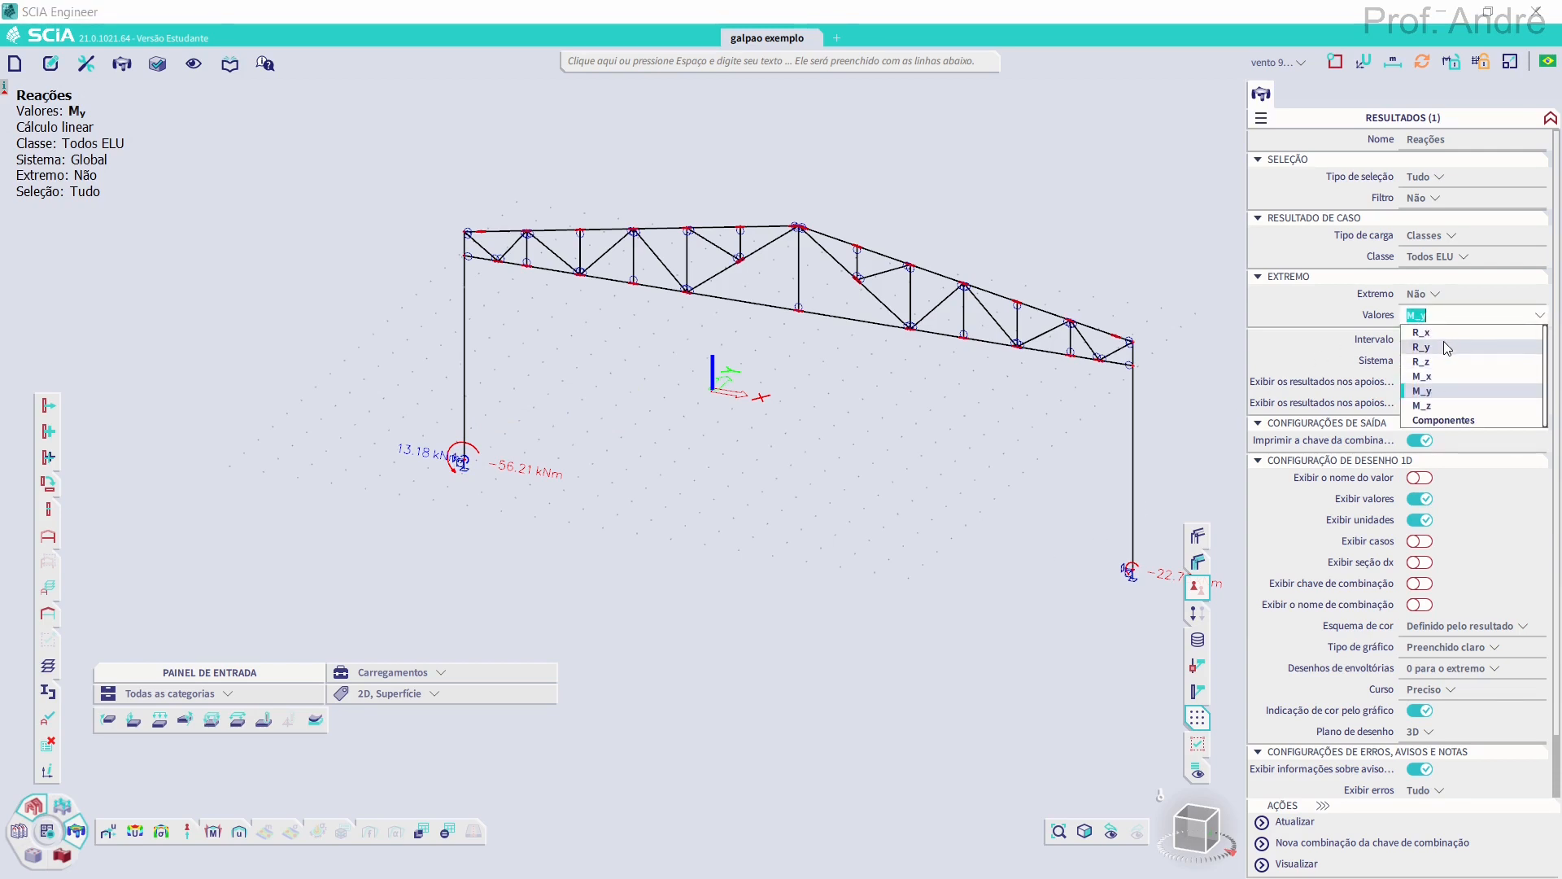
{"action": "left_click", "coordinate": [1431, 333]}
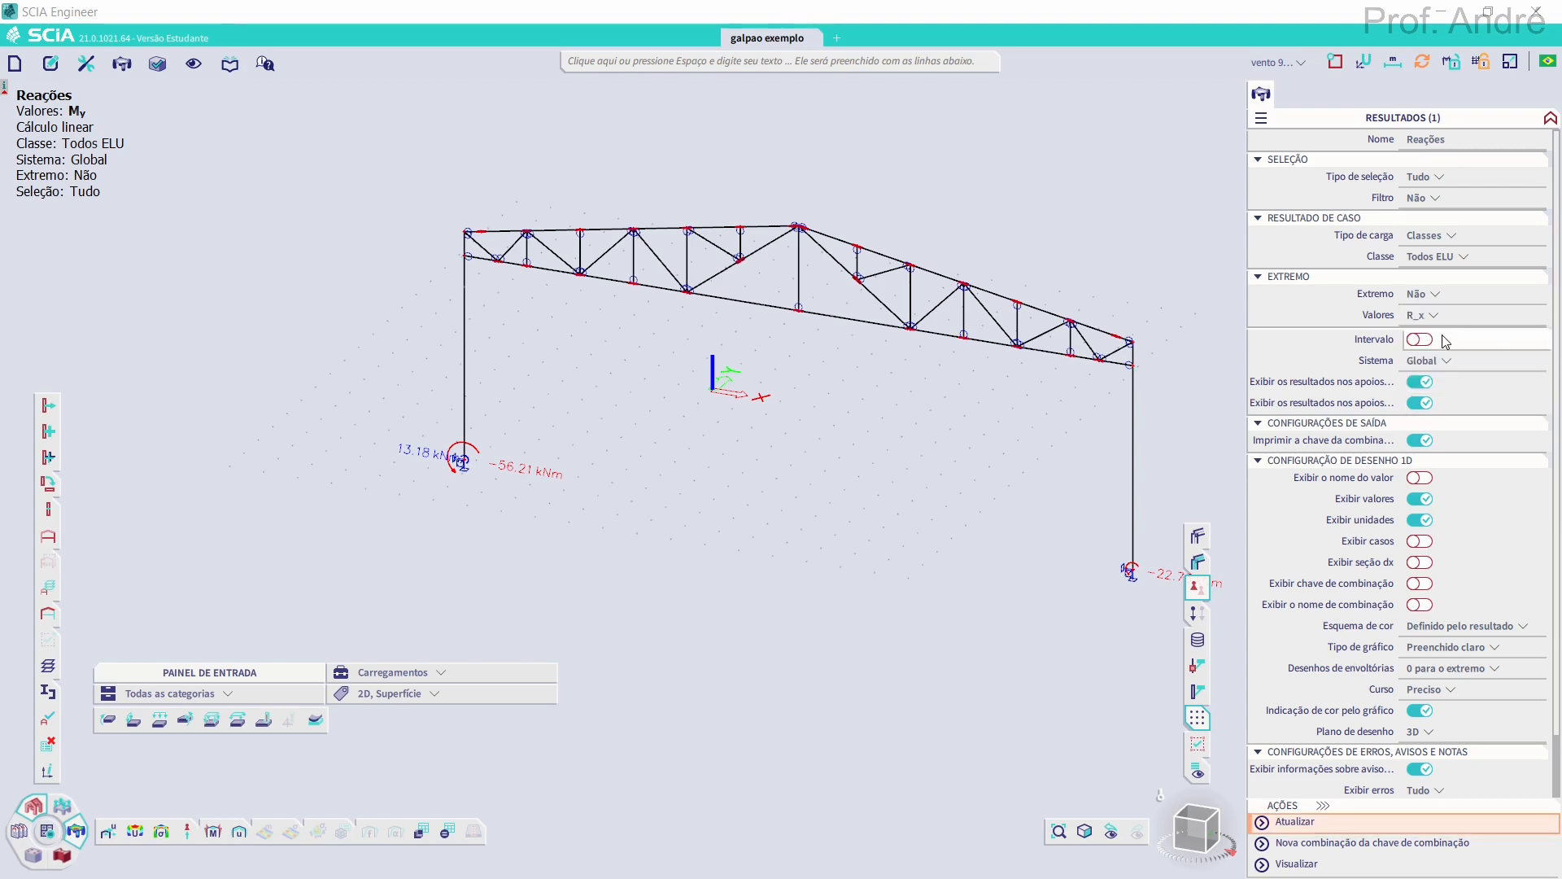
{"action": "left_click", "coordinate": [1305, 822]}
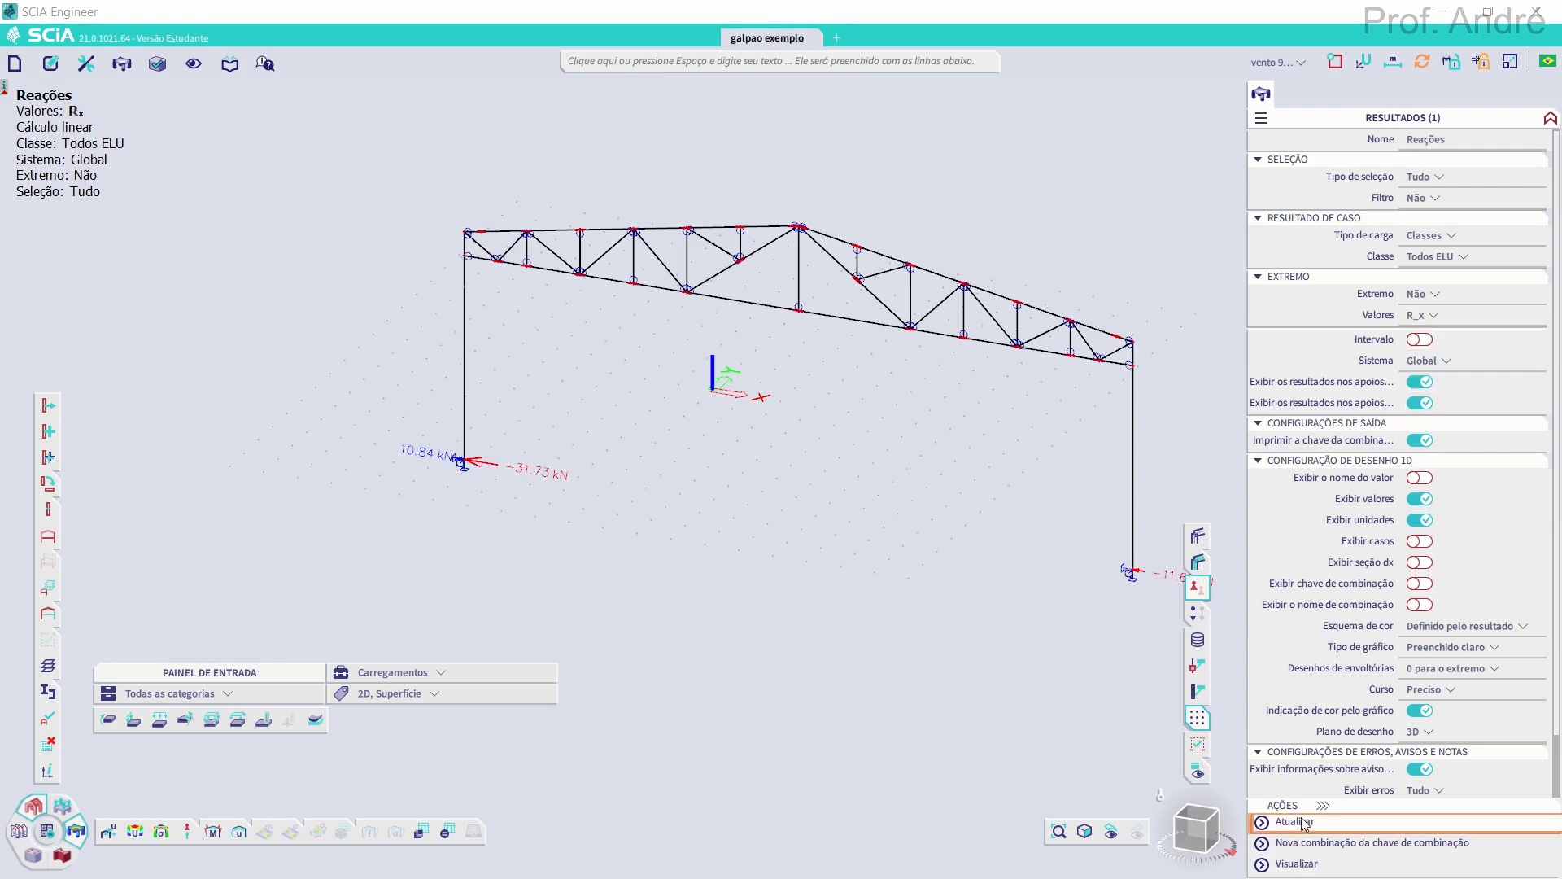
{"action": "mouse_move", "coordinate": [661, 466]}
{"action": "middle_mouse_down"}
{"action": "mouse_move", "coordinate": [575, 464]}
{"action": "mouse_move", "coordinate": [647, 486]}
{"action": "middle_mouse_up"}
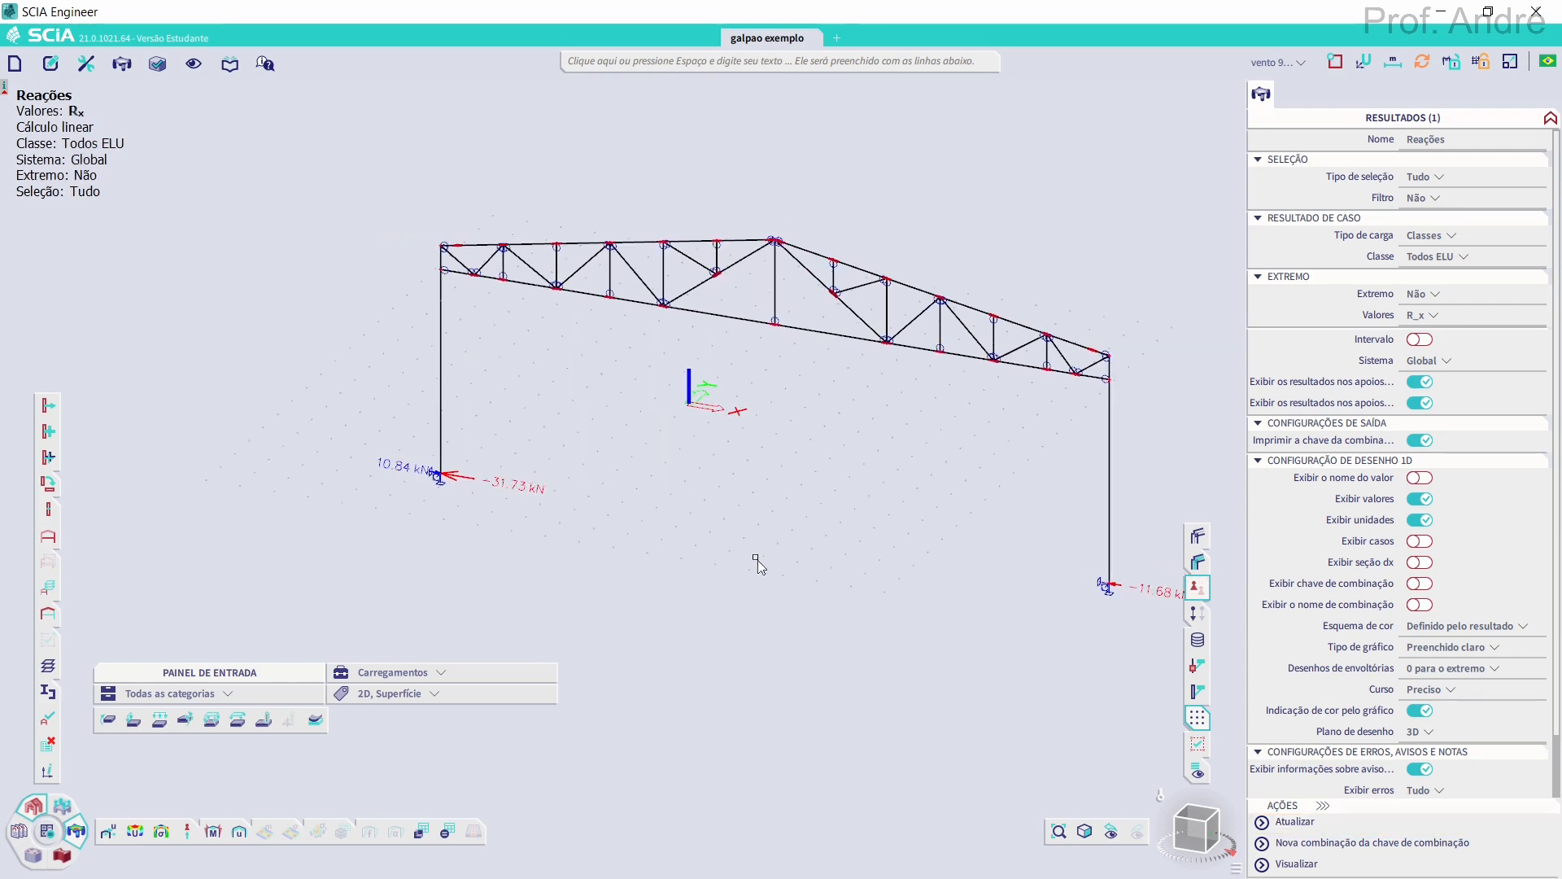
{"action": "left_click_drag", "start_coordinate": [497, 431], "coordinate": [444, 488]}
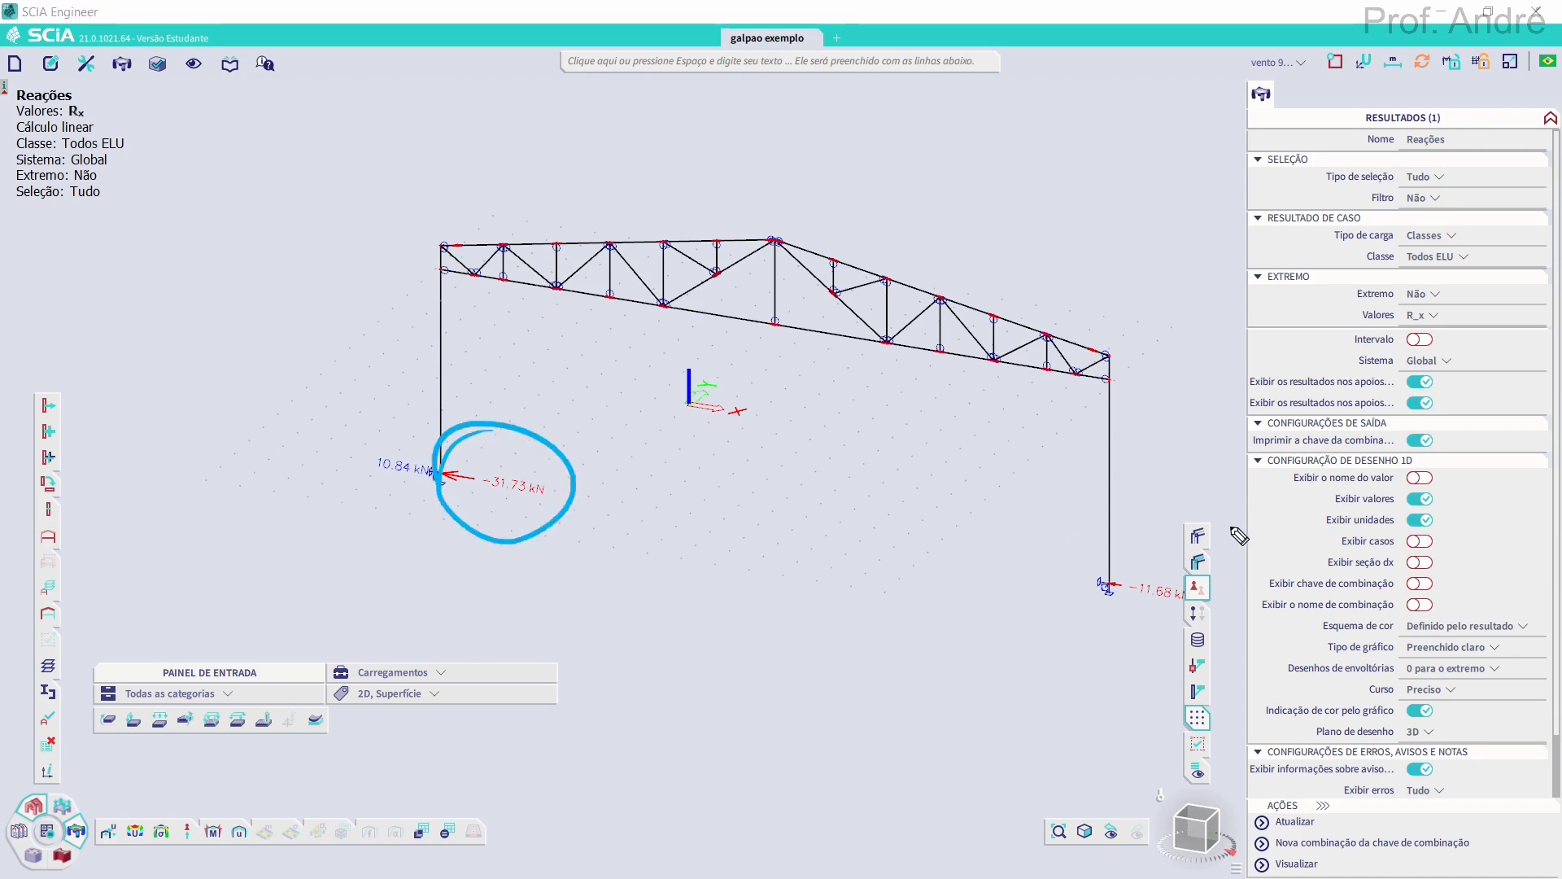
{"action": "mouse_move", "coordinate": [1147, 558]}
{"action": "left_mouse_down"}
{"action": "mouse_move", "coordinate": [1116, 608]}
{"action": "mouse_move", "coordinate": [1150, 532]}
{"action": "left_mouse_up"}
{"action": "key", "text": "ctrl+z"}
{"action": "key", "text": "ctrl+z"}
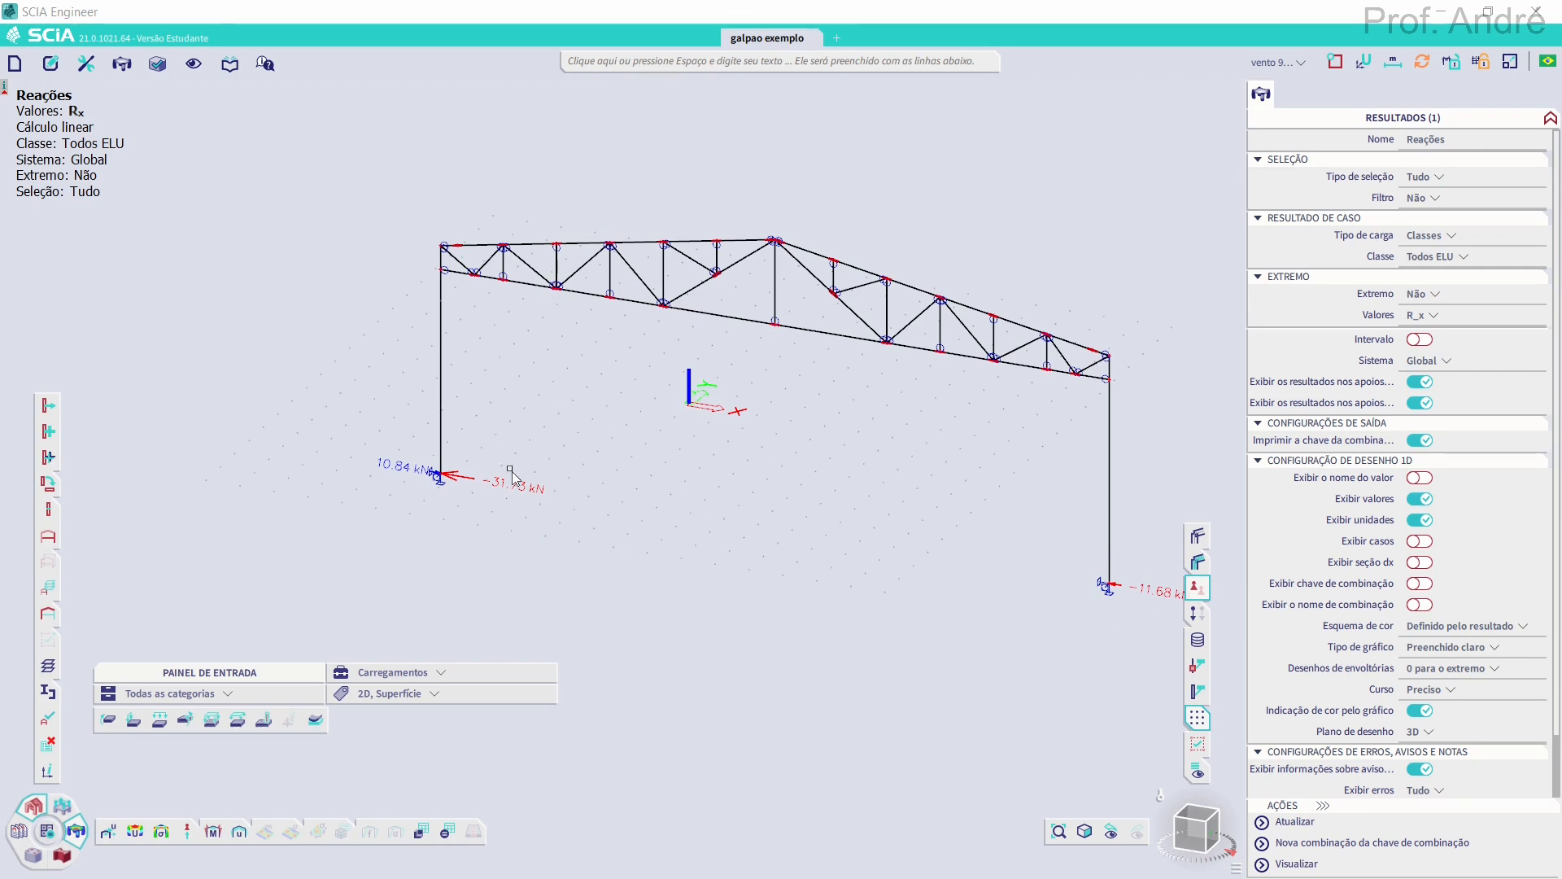
Display the N axial force diagram from the 1D internal forces for selection type Tudo, load type Classes and class Todos ELU
{"action": "left_click", "coordinate": [214, 831]}
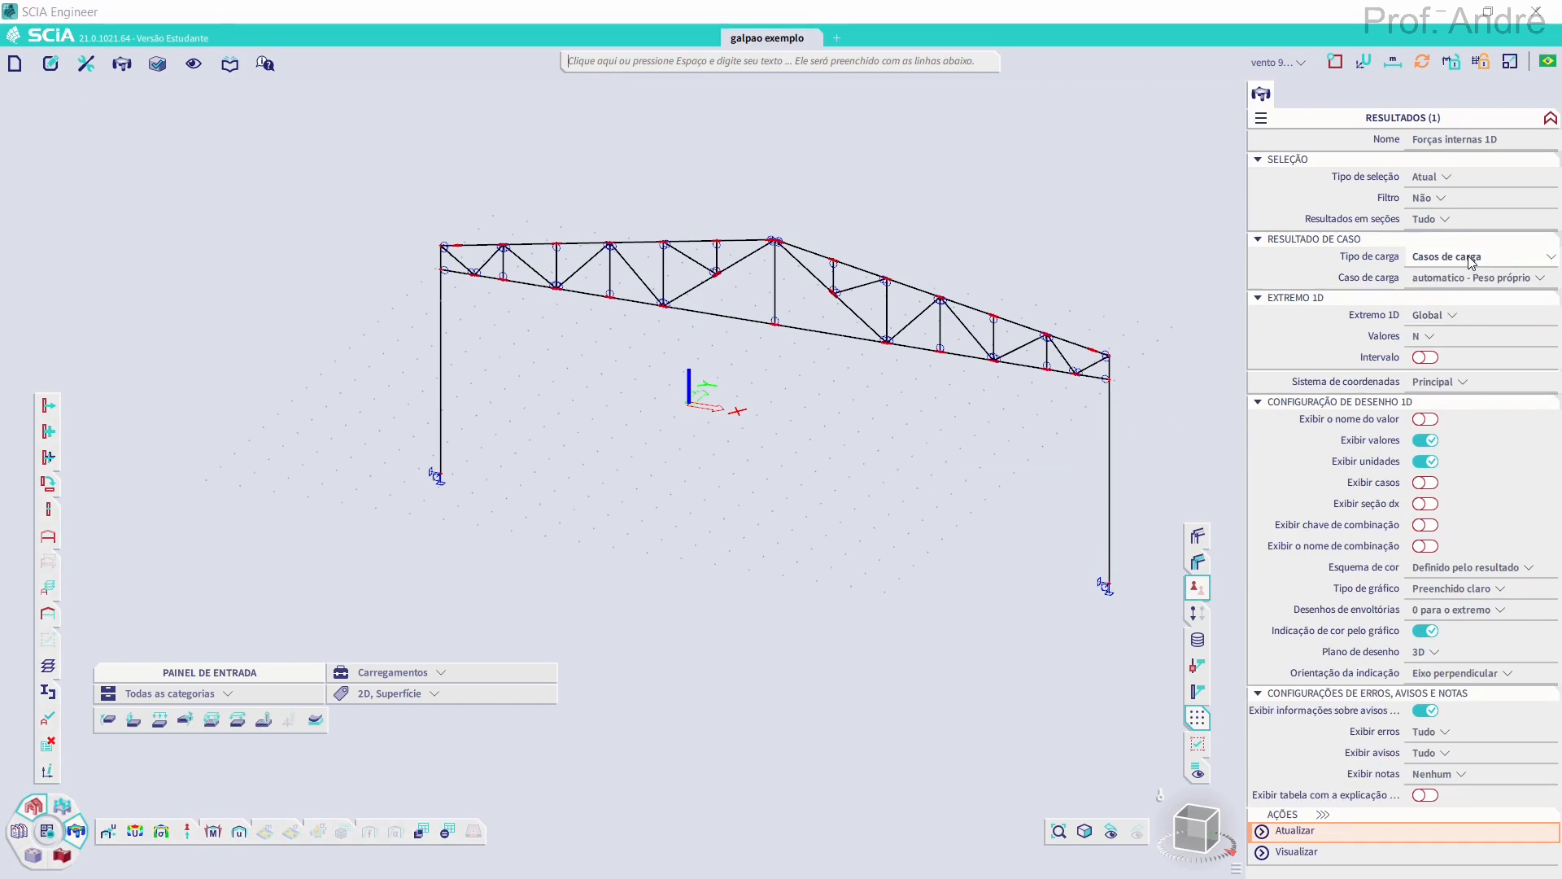
{"action": "left_click", "coordinate": [1429, 177]}
{"action": "left_click", "coordinate": [1429, 193]}
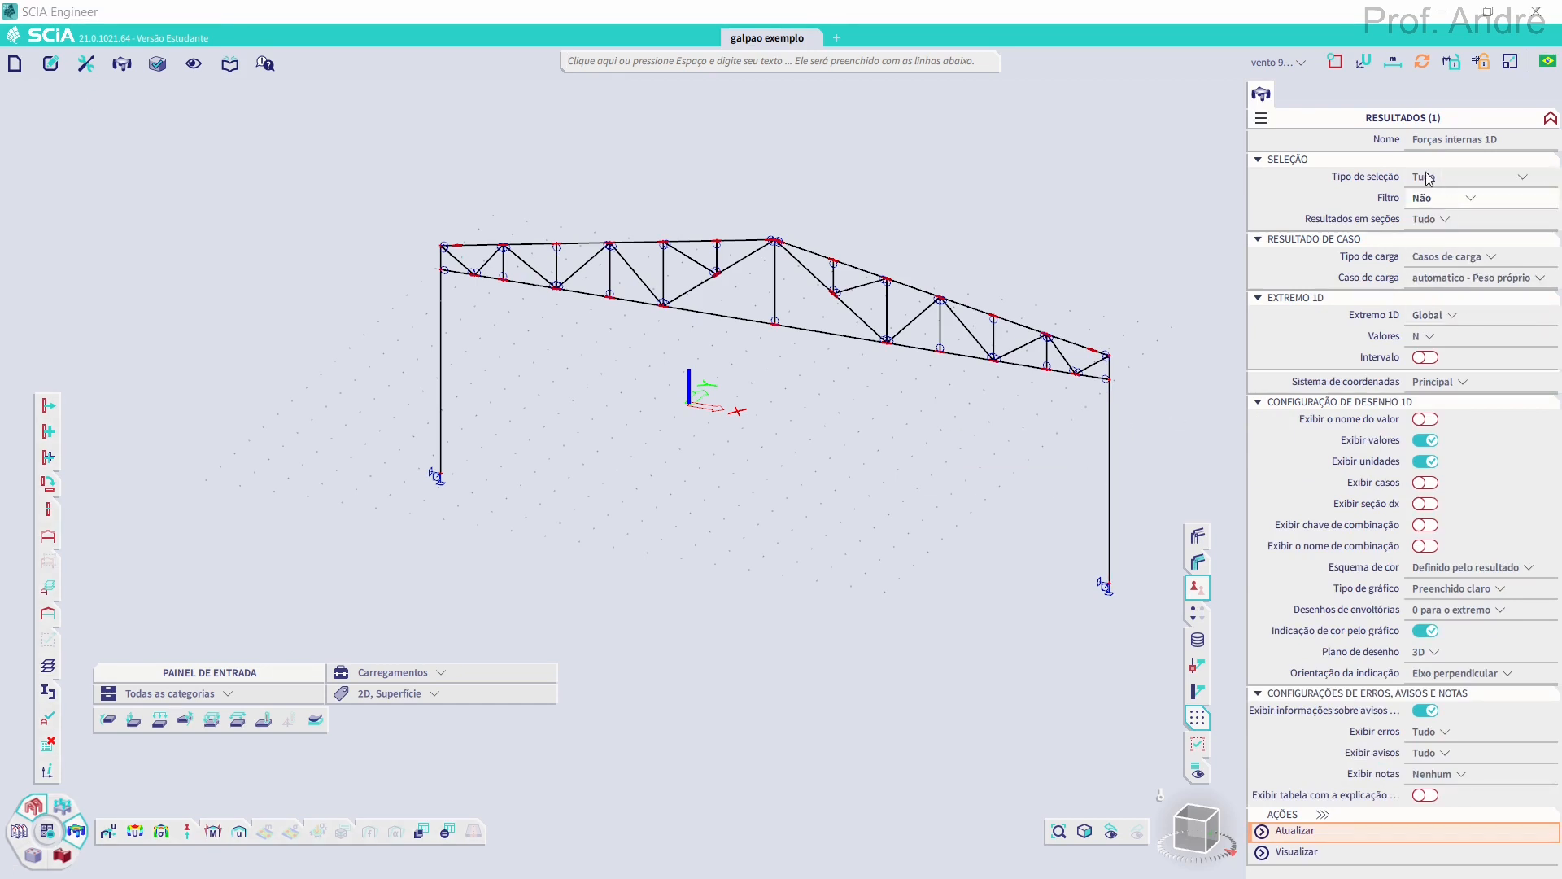
{"action": "left_click", "coordinate": [1447, 257]}
{"action": "left_click", "coordinate": [1446, 308]}
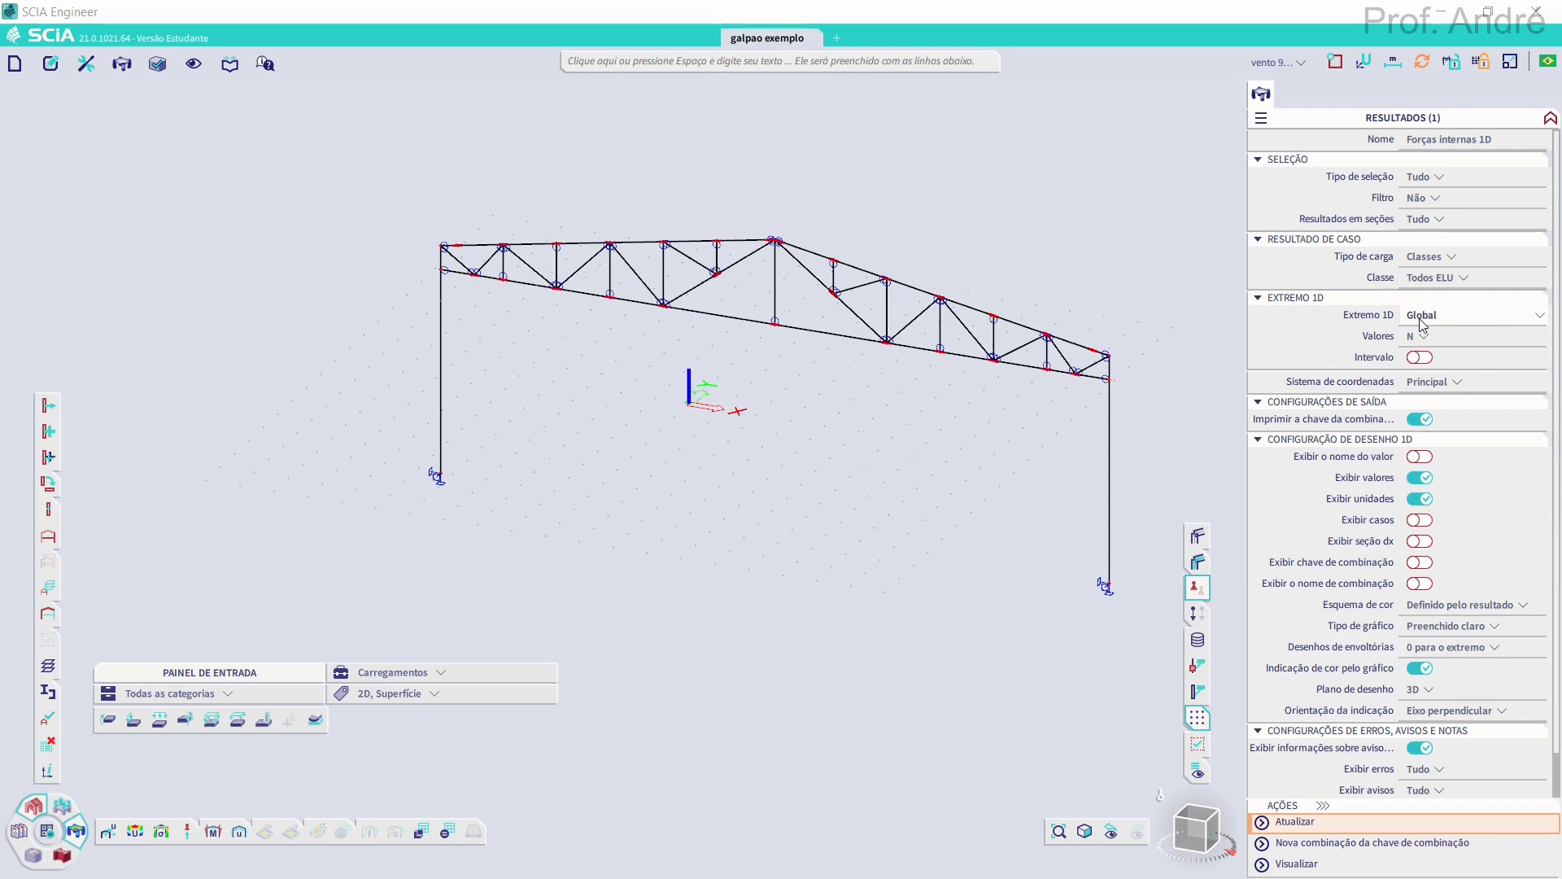
{"action": "left_click", "coordinate": [1326, 822]}
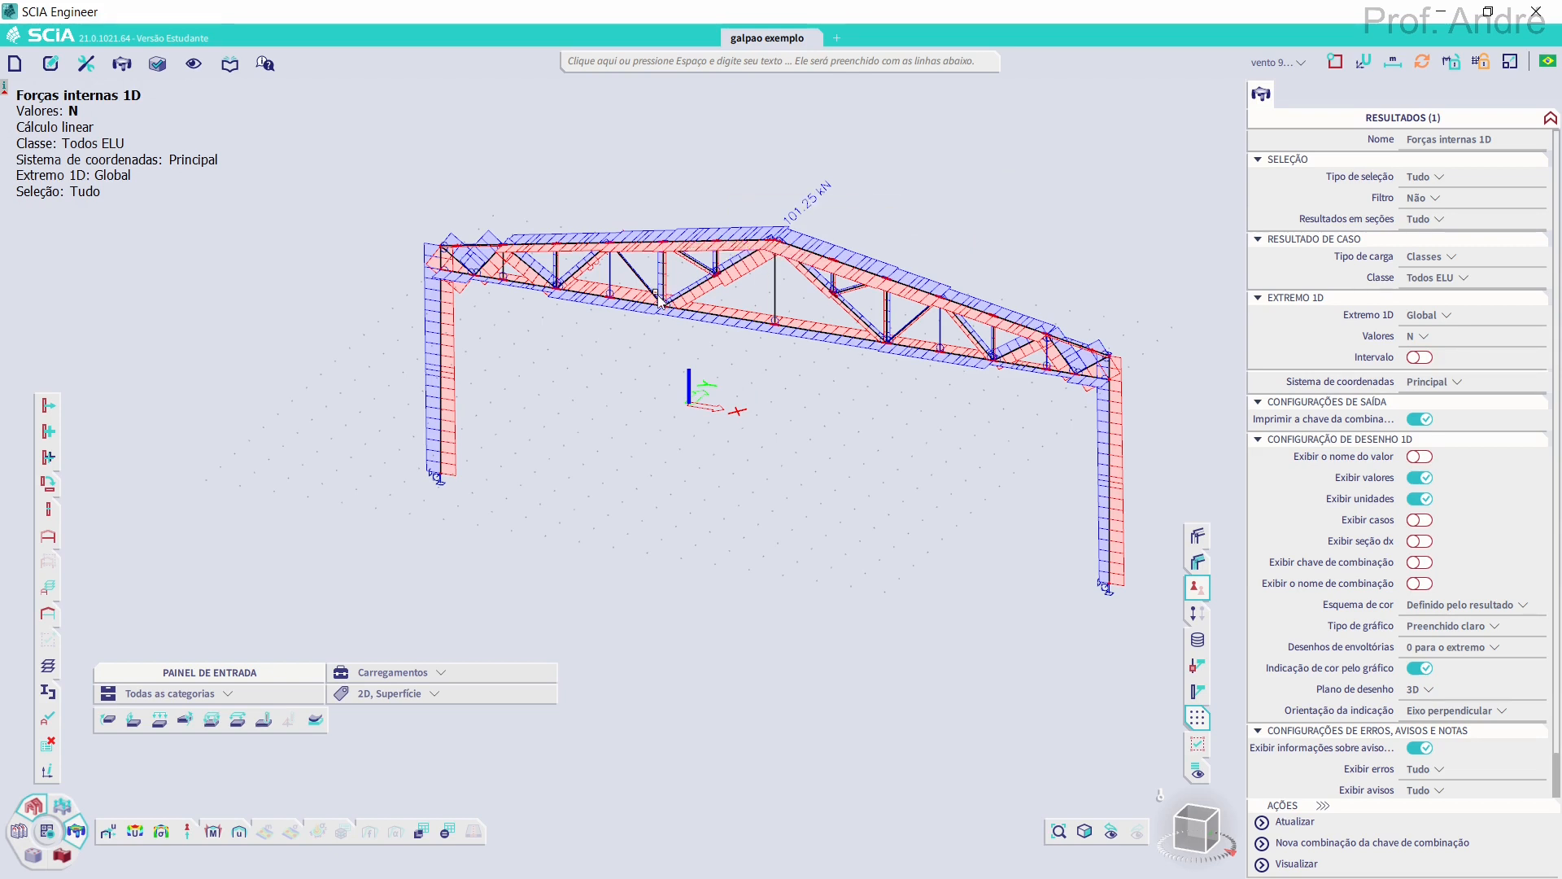
Limit the axial force results to the truss's bottom chord using selection type Atual and refresh the diagram
{"action": "scroll", "coordinate": [664, 297], "scroll_direction": "up", "scroll_amount": 3}
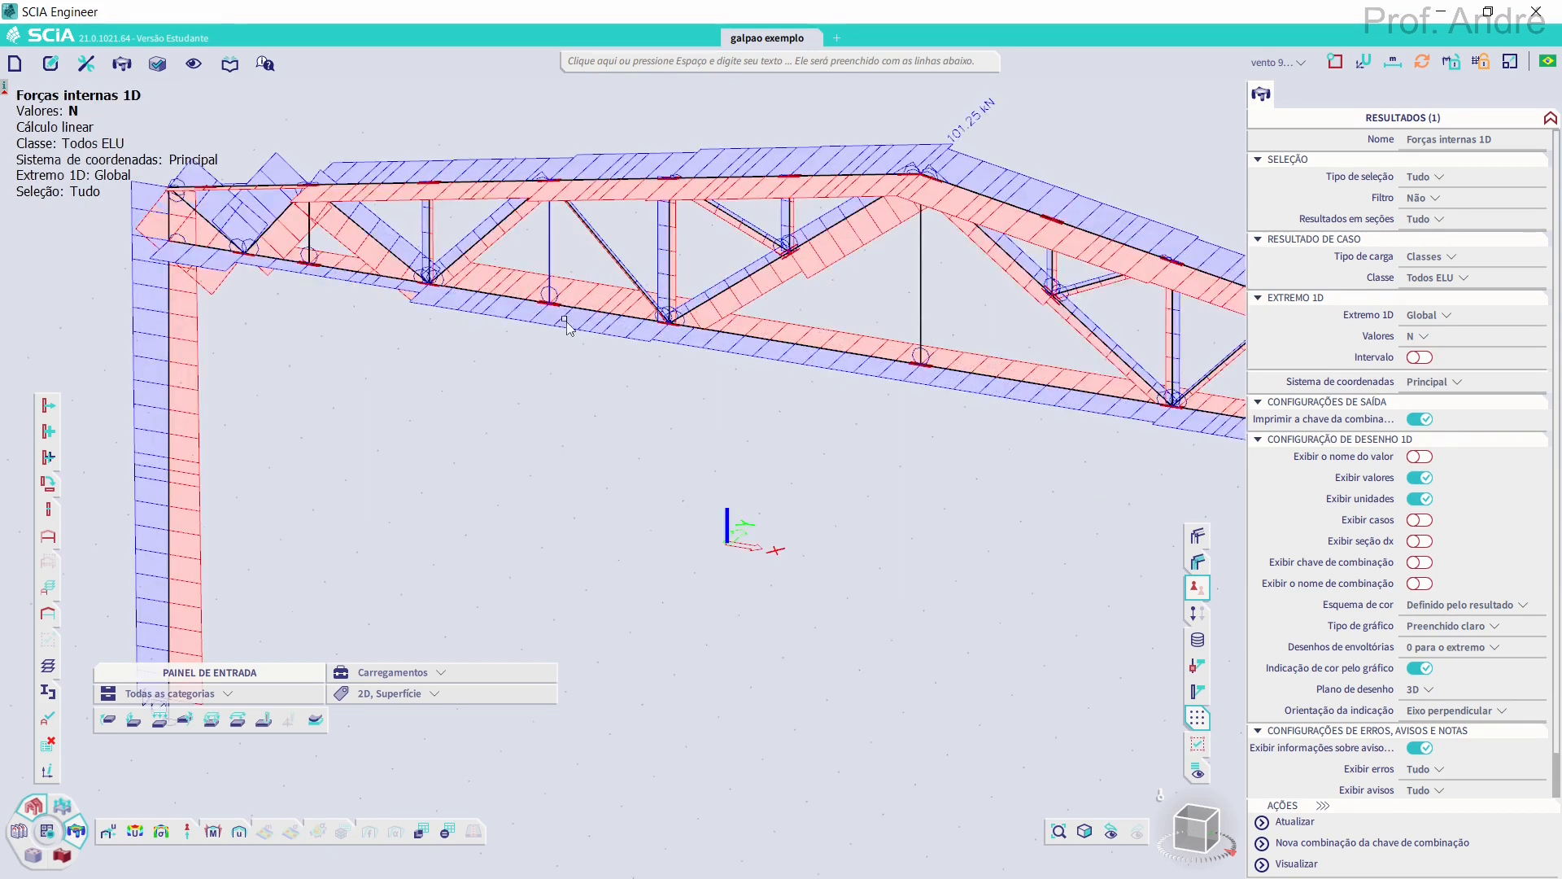
{"action": "middle_click_drag", "start_coordinate": [520, 304], "coordinate": [402, 297]}
{"action": "middle_click_drag", "start_coordinate": [838, 362], "coordinate": [971, 391]}
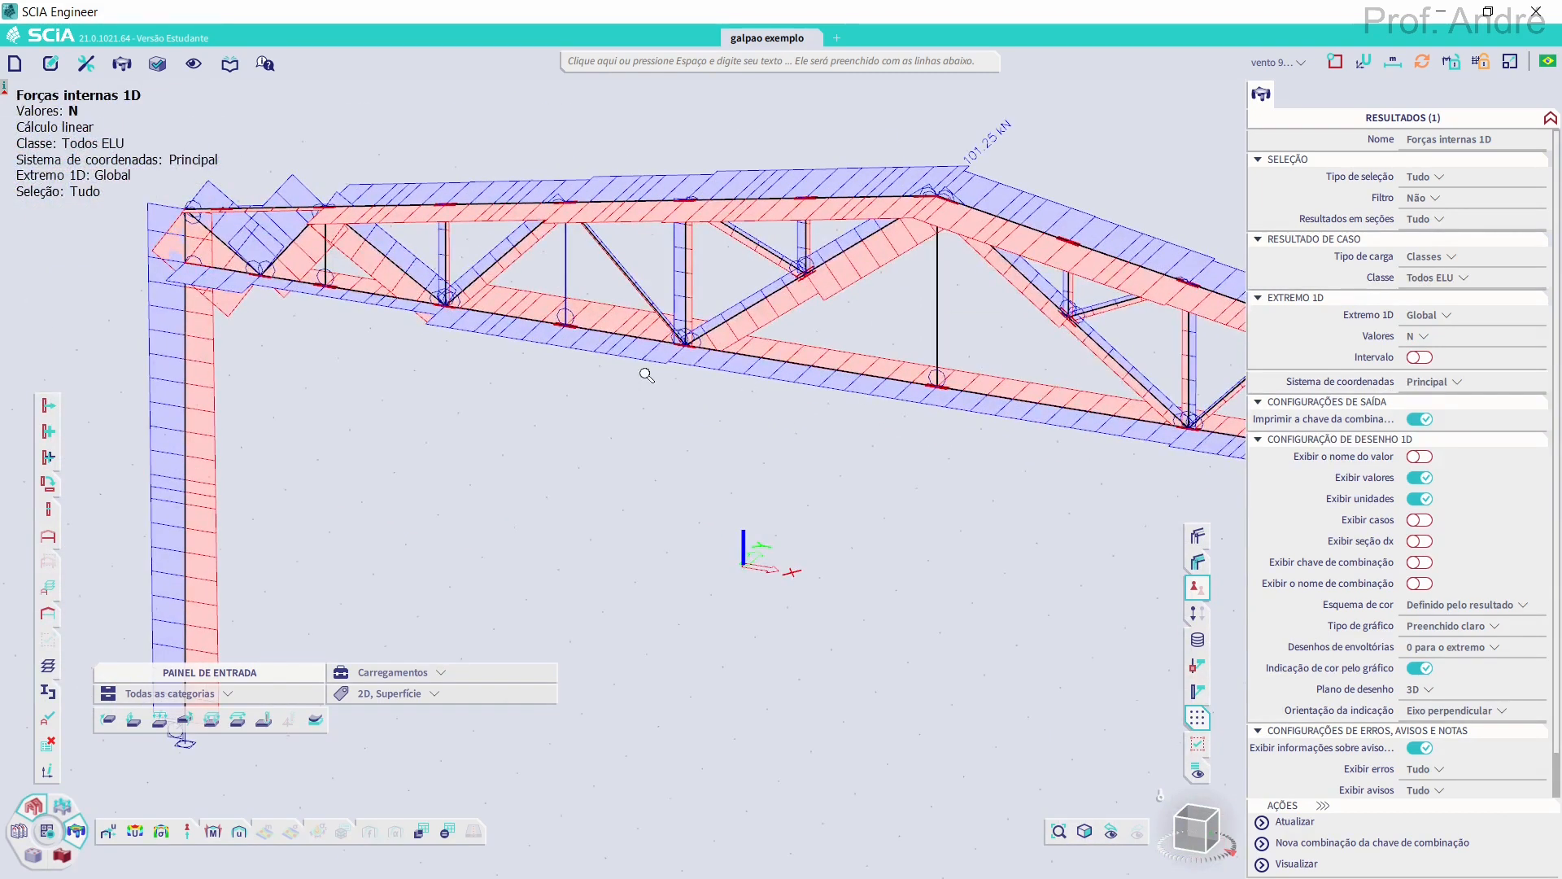
{"action": "scroll", "coordinate": [647, 375], "scroll_direction": "down", "scroll_amount": 3}
{"action": "middle_click_drag", "start_coordinate": [607, 372], "coordinate": [523, 377]}
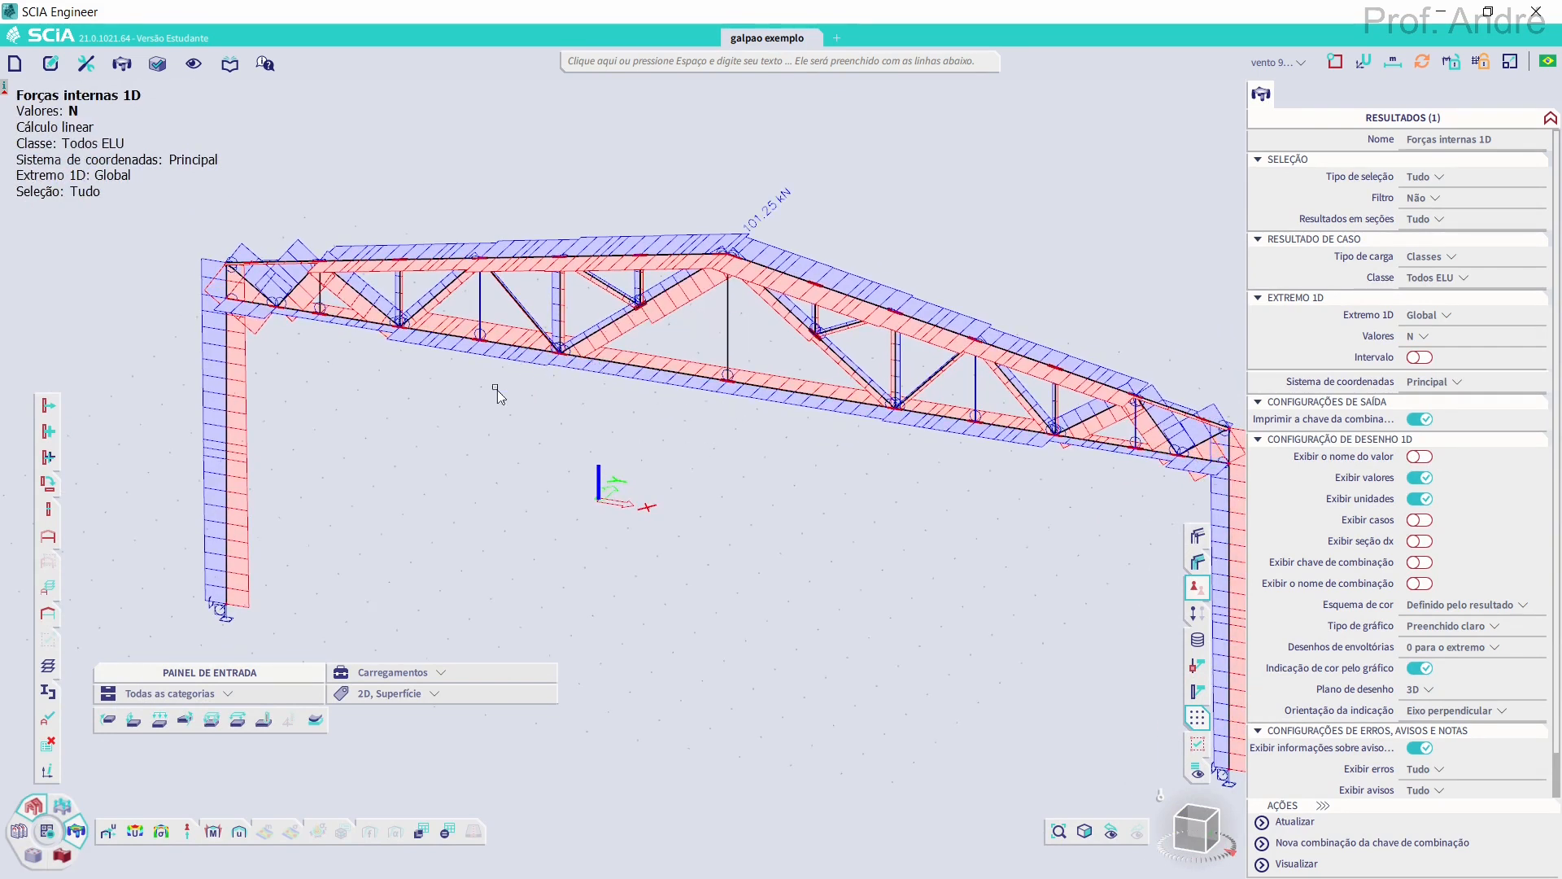
{"action": "left_click", "coordinate": [681, 375]}
{"action": "left_click", "coordinate": [1435, 178]}
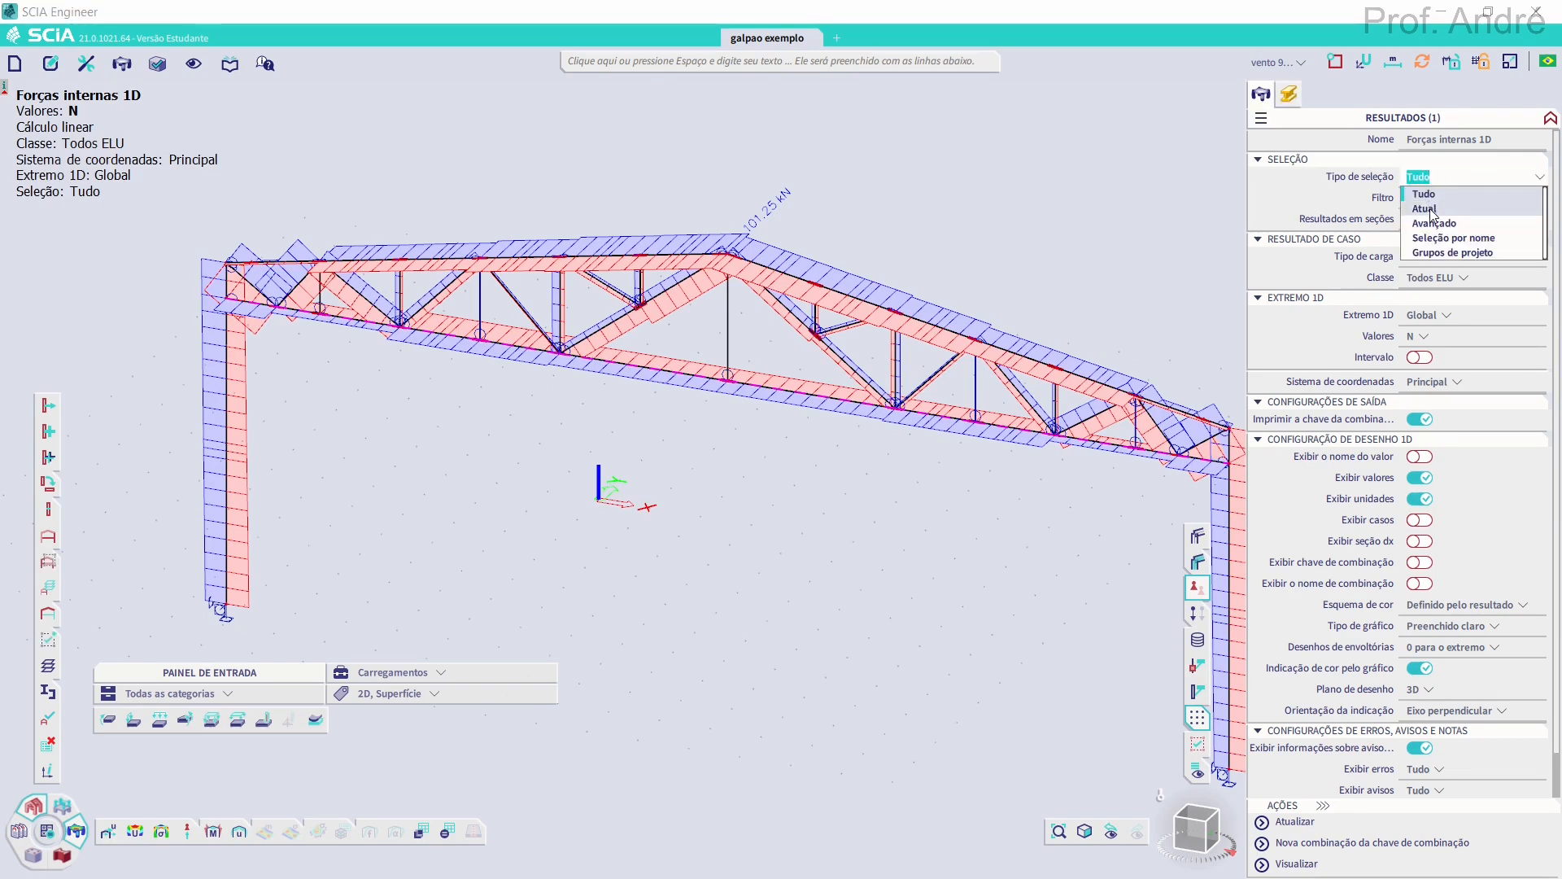
{"action": "left_click", "coordinate": [1322, 823]}
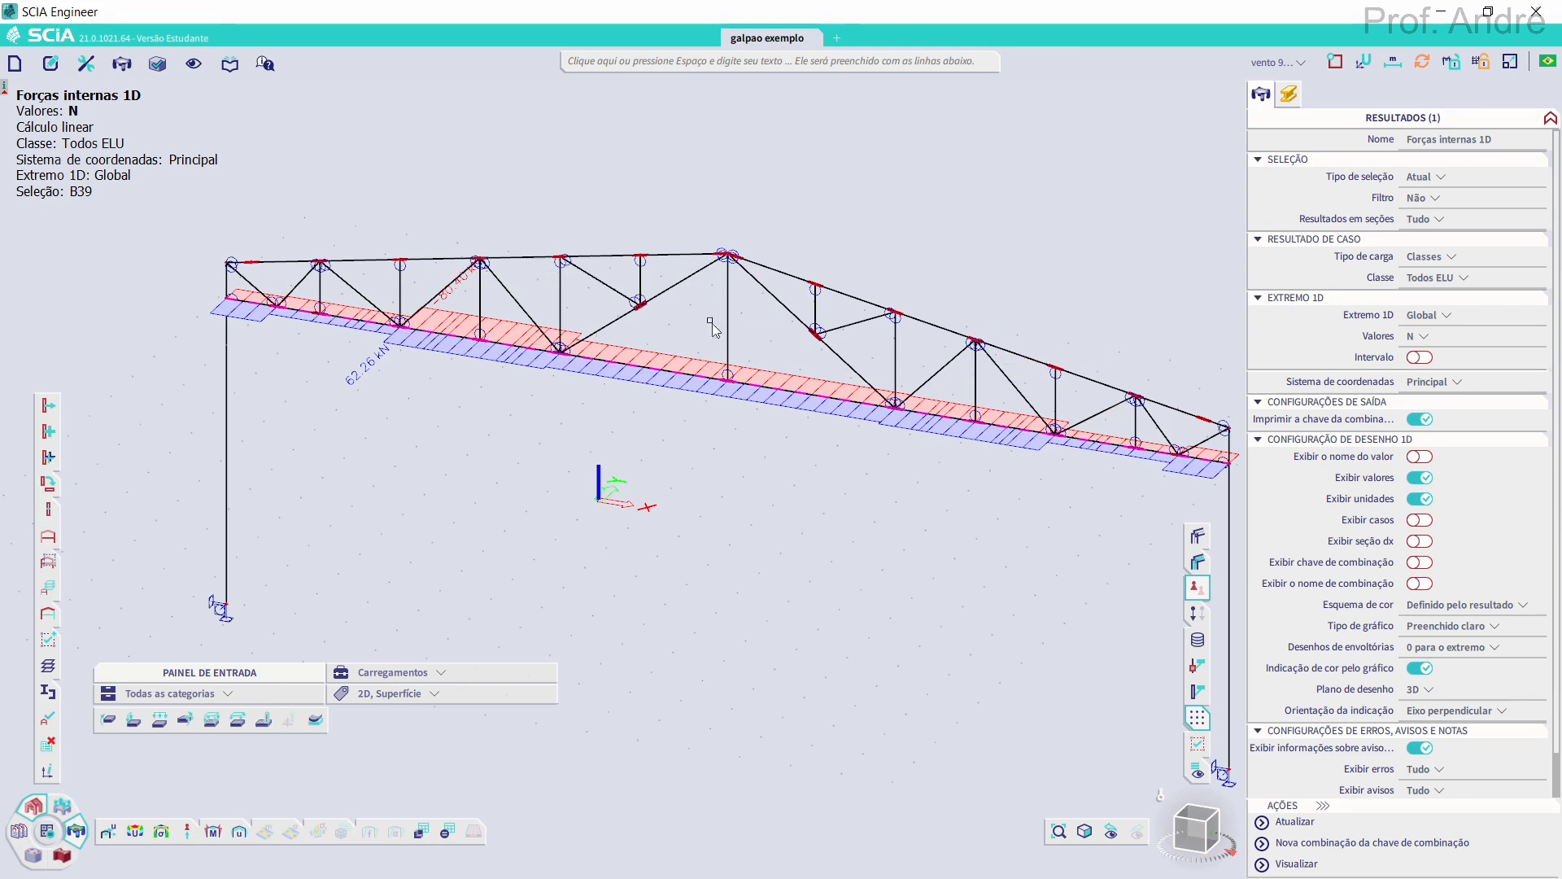
Display the N diagram for only the two sloping top chord members of the truss
{"action": "left_click", "coordinate": [663, 255]}
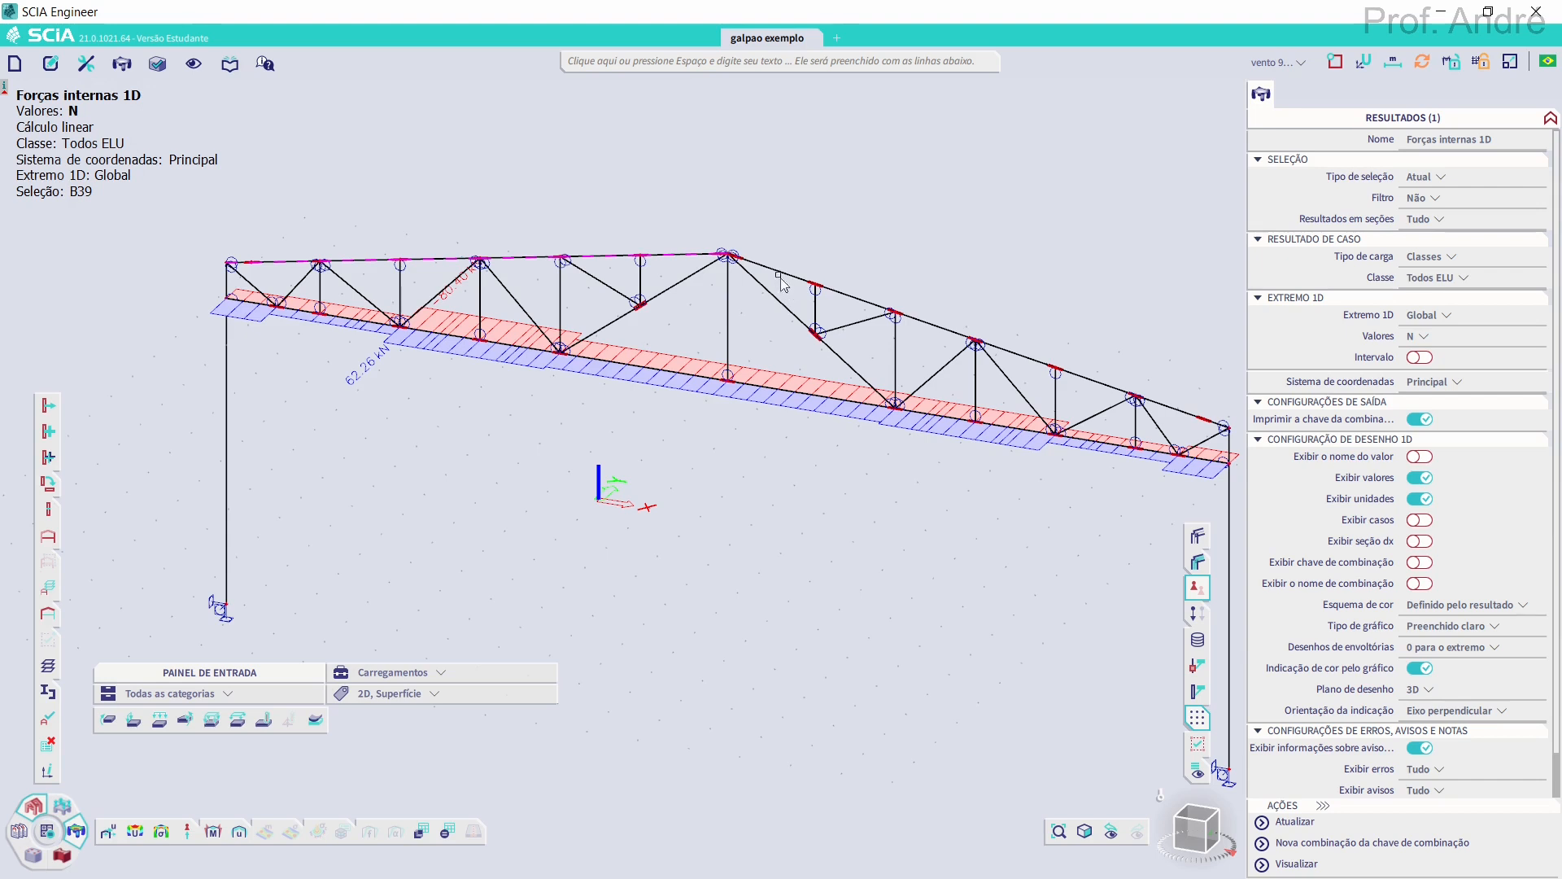
{"action": "left_click_drag", "start_coordinate": [787, 284], "coordinate": [754, 214]}
{"action": "key", "text": "Escape"}
{"action": "left_click", "coordinate": [838, 293]}
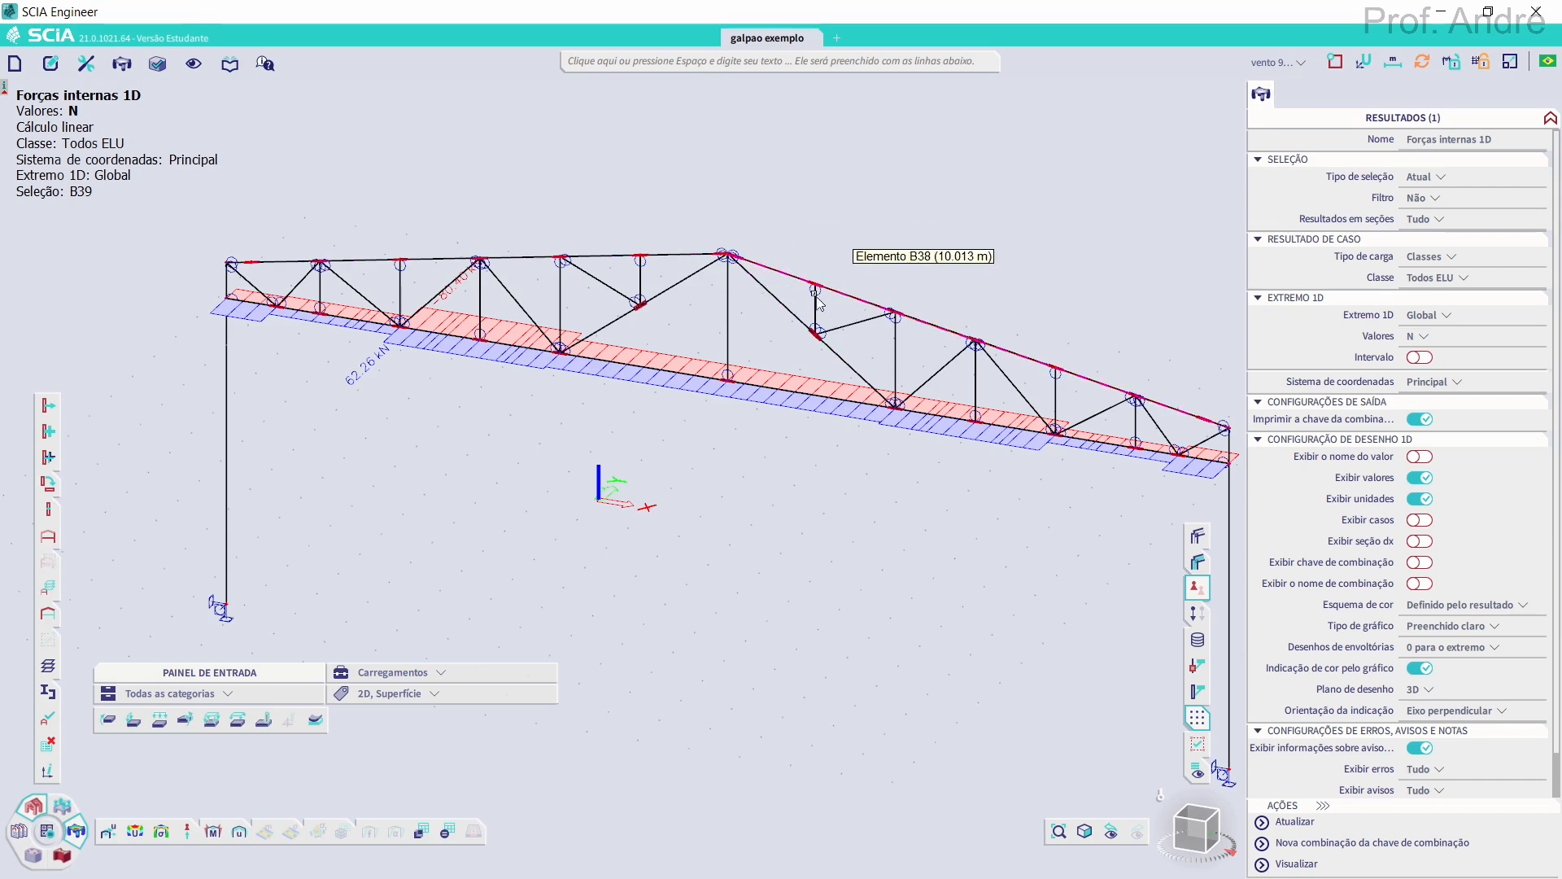
{"action": "left_click", "coordinate": [672, 258]}
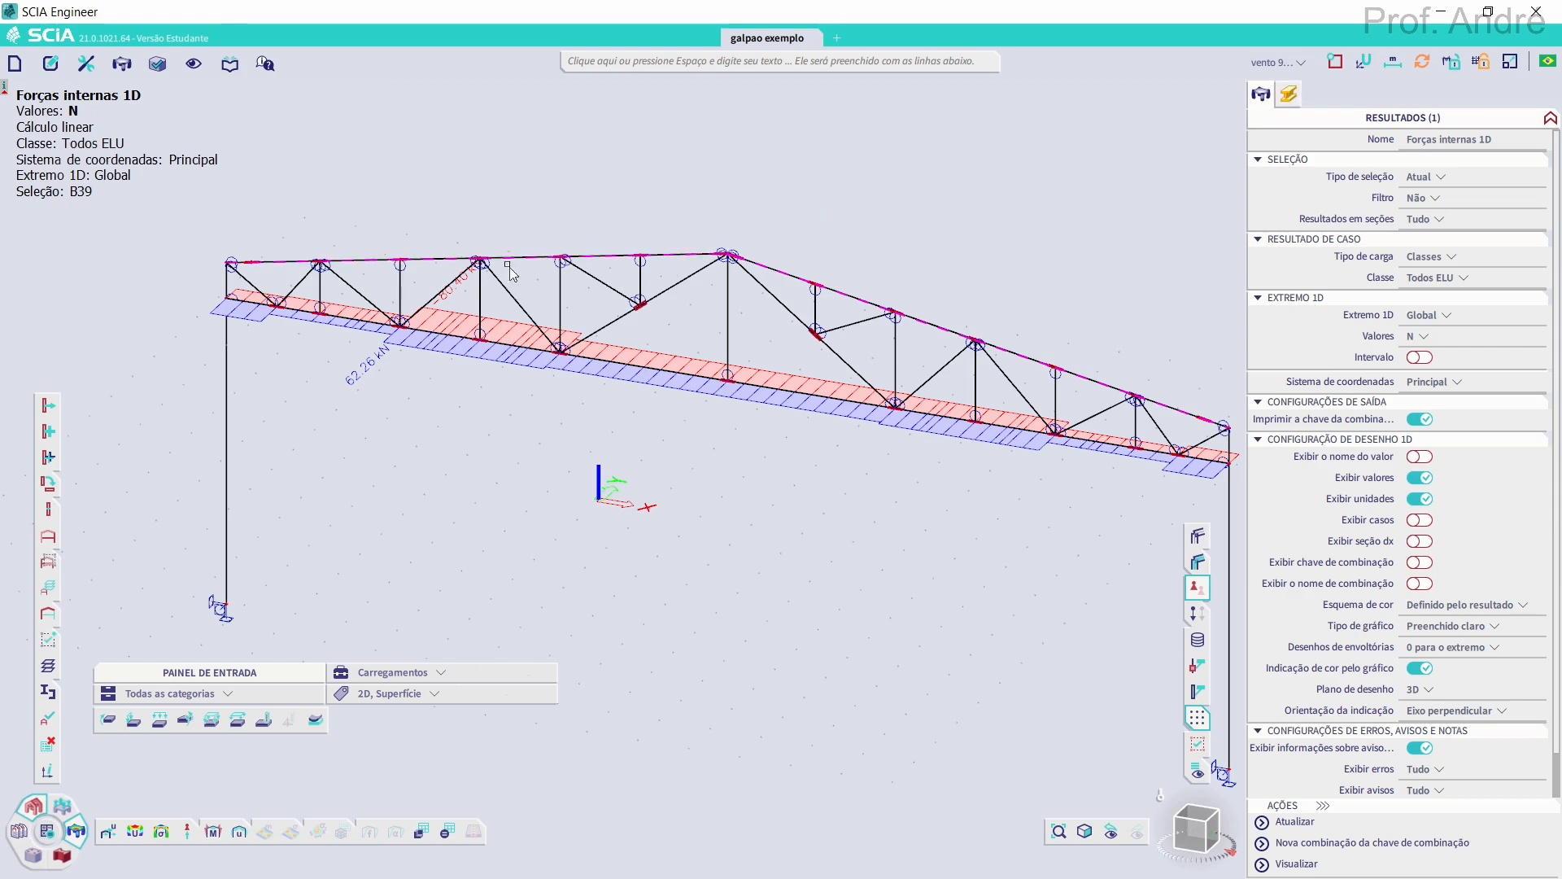
{"action": "left_click", "coordinate": [1319, 824]}
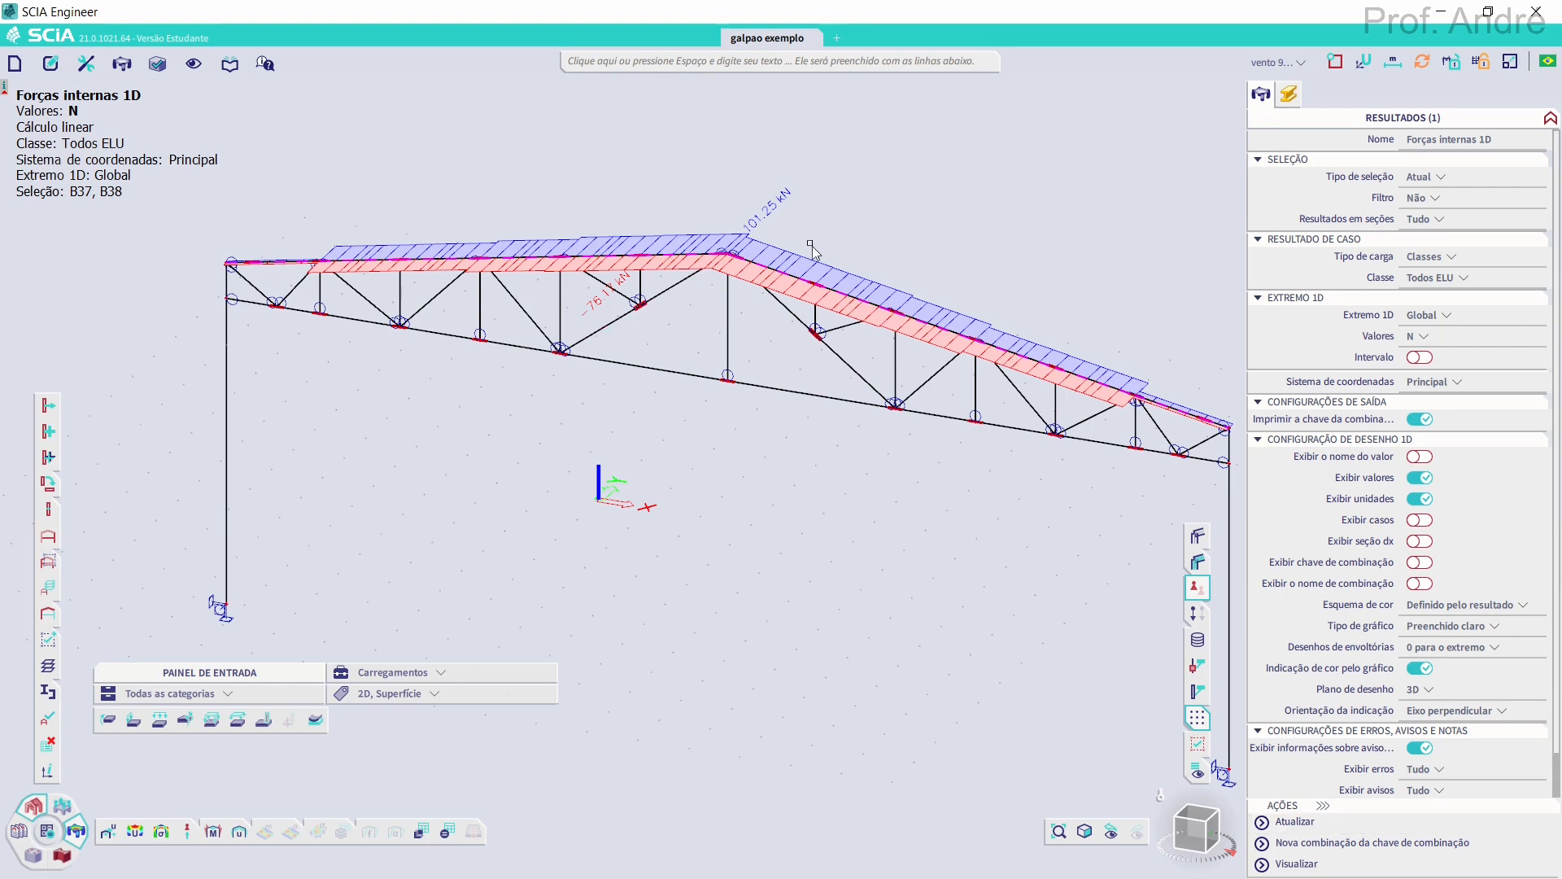
Display the N diagrams of the two central diagonals meeting at the ridge and of the two end diagonals beside the columns
{"action": "key", "text": "Escape"}
{"action": "left_click", "coordinate": [676, 283]}
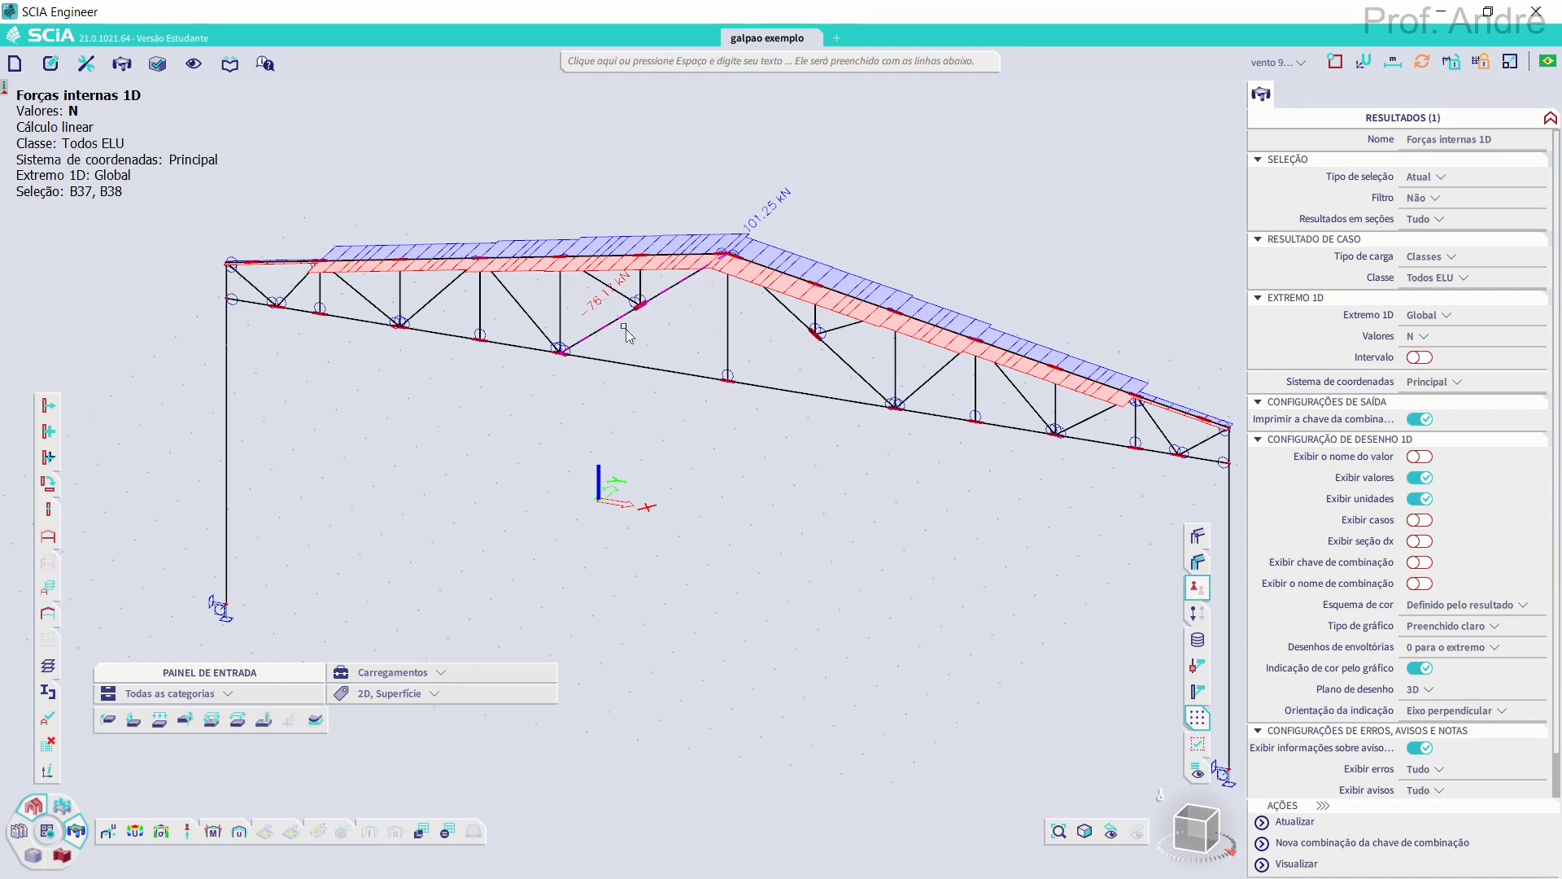
{"action": "left_click", "coordinate": [852, 362]}
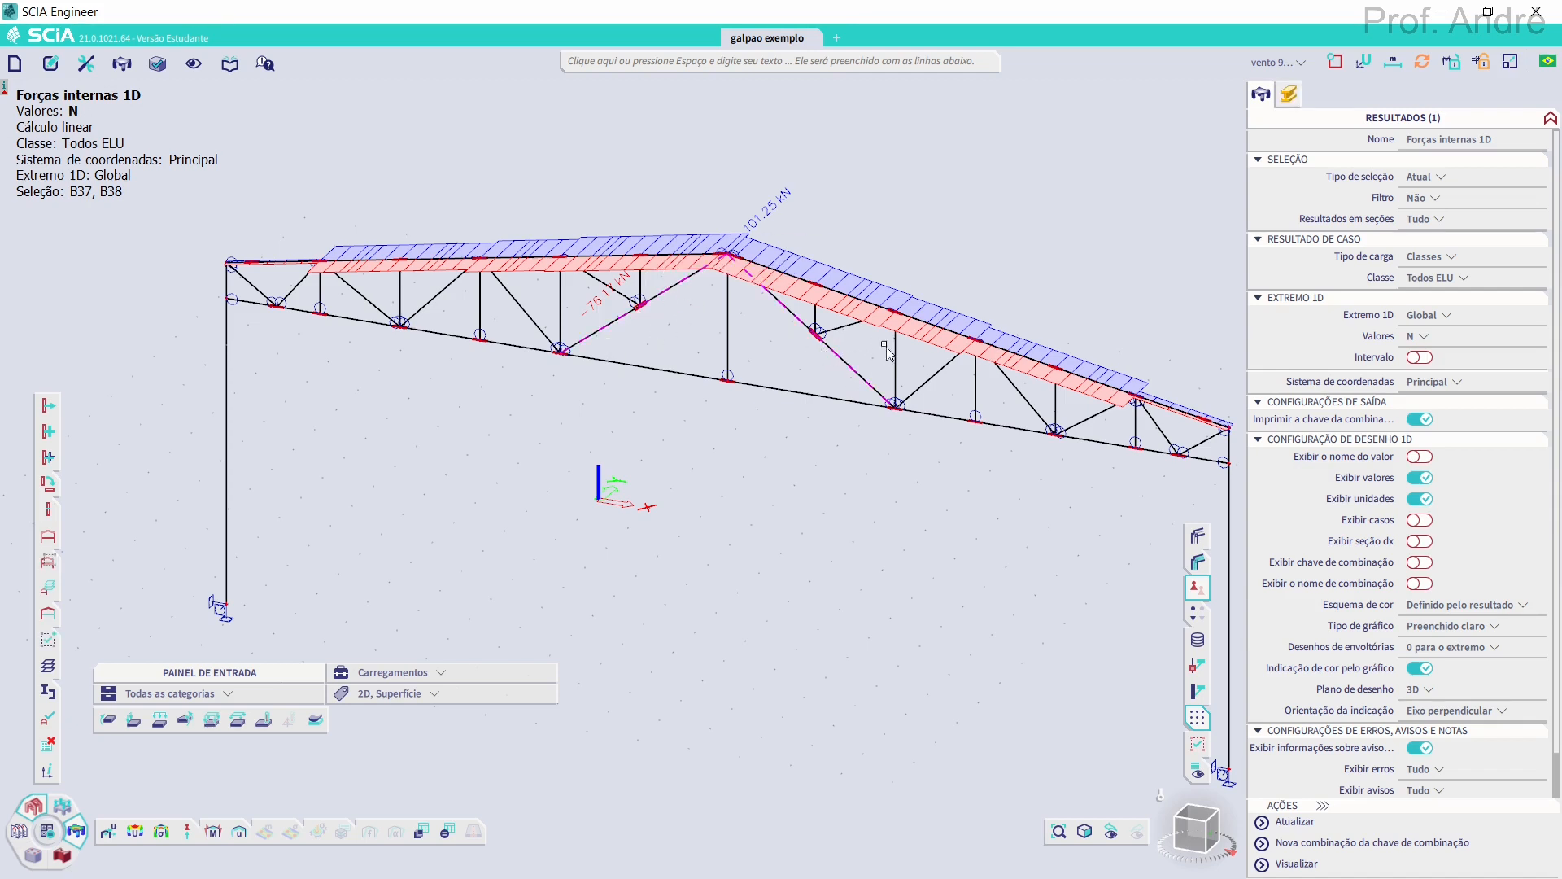
{"action": "left_click", "coordinate": [1299, 822]}
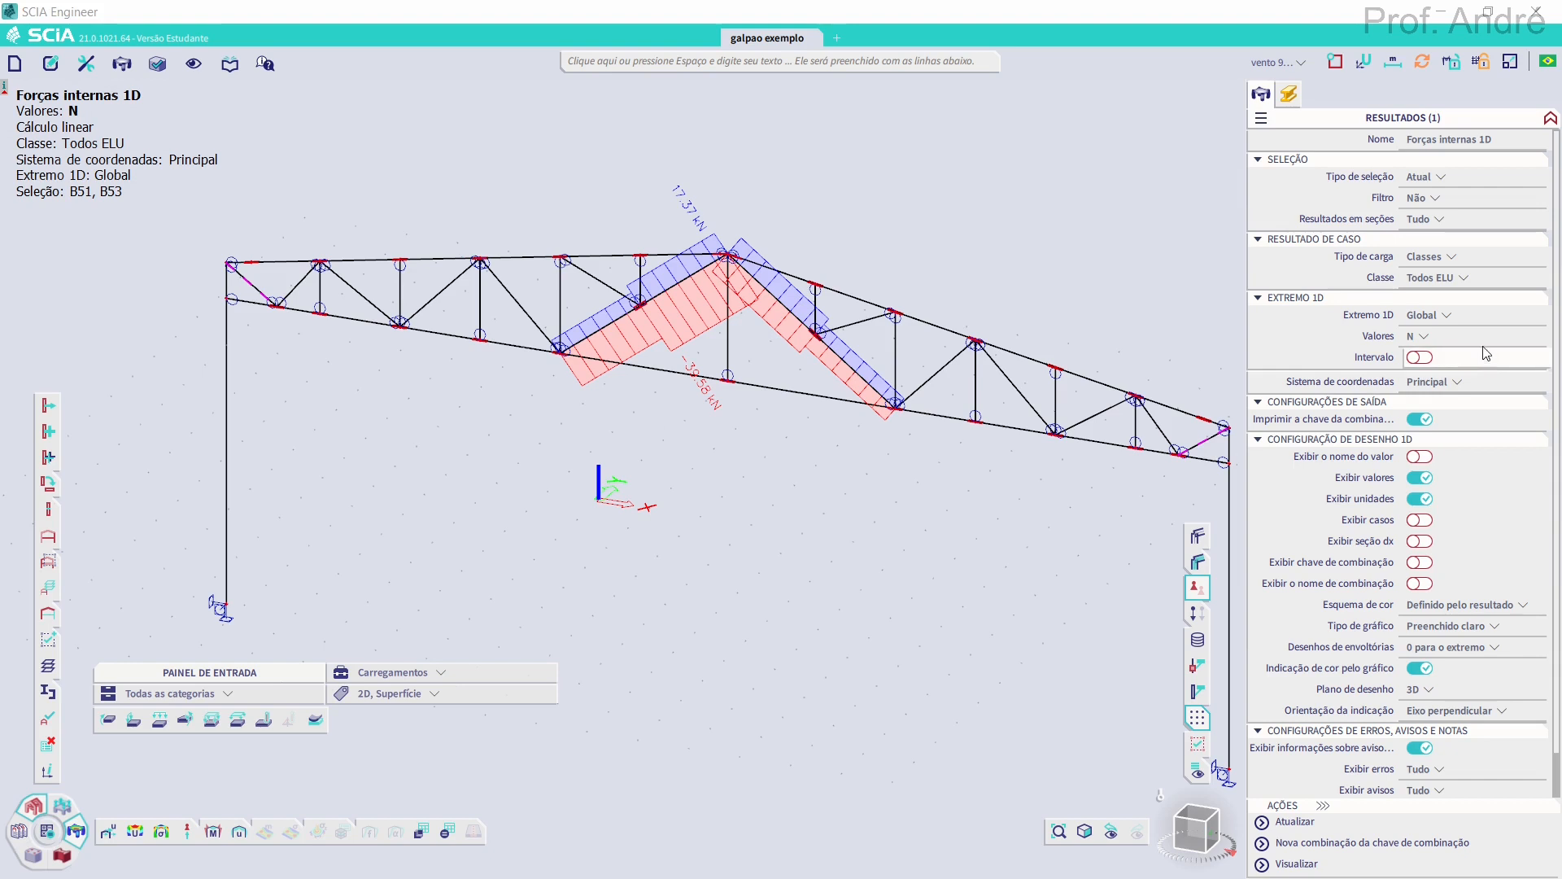
{"action": "left_click", "coordinate": [1306, 824]}
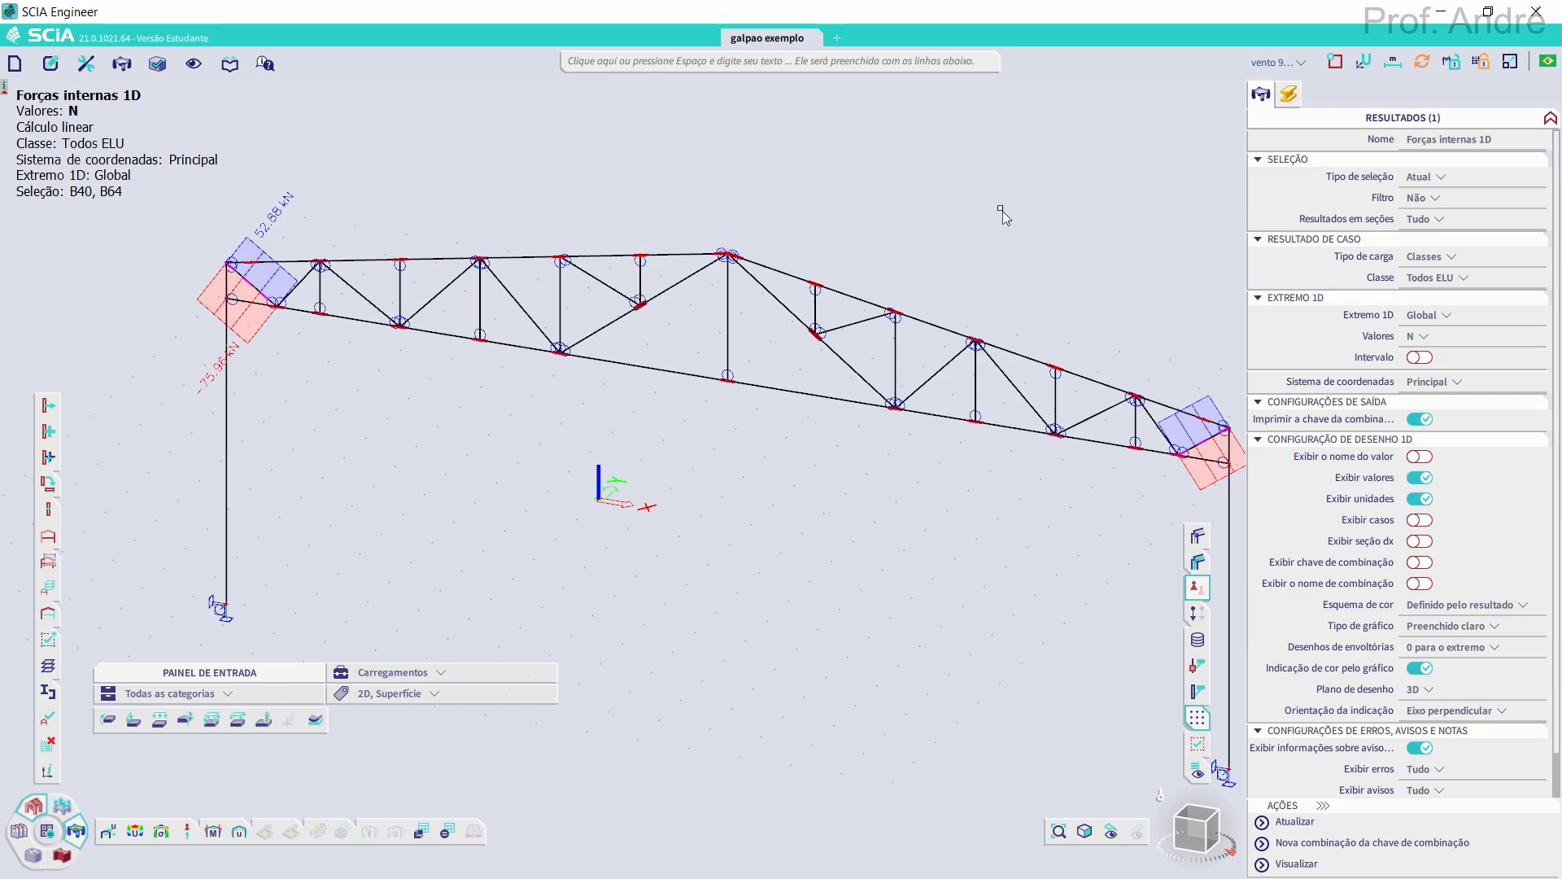
Set the selection type back to Tudo and display the M_y bending moments for the whole portico
{"action": "left_click", "coordinate": [1420, 177]}
{"action": "left_click", "coordinate": [1441, 196]}
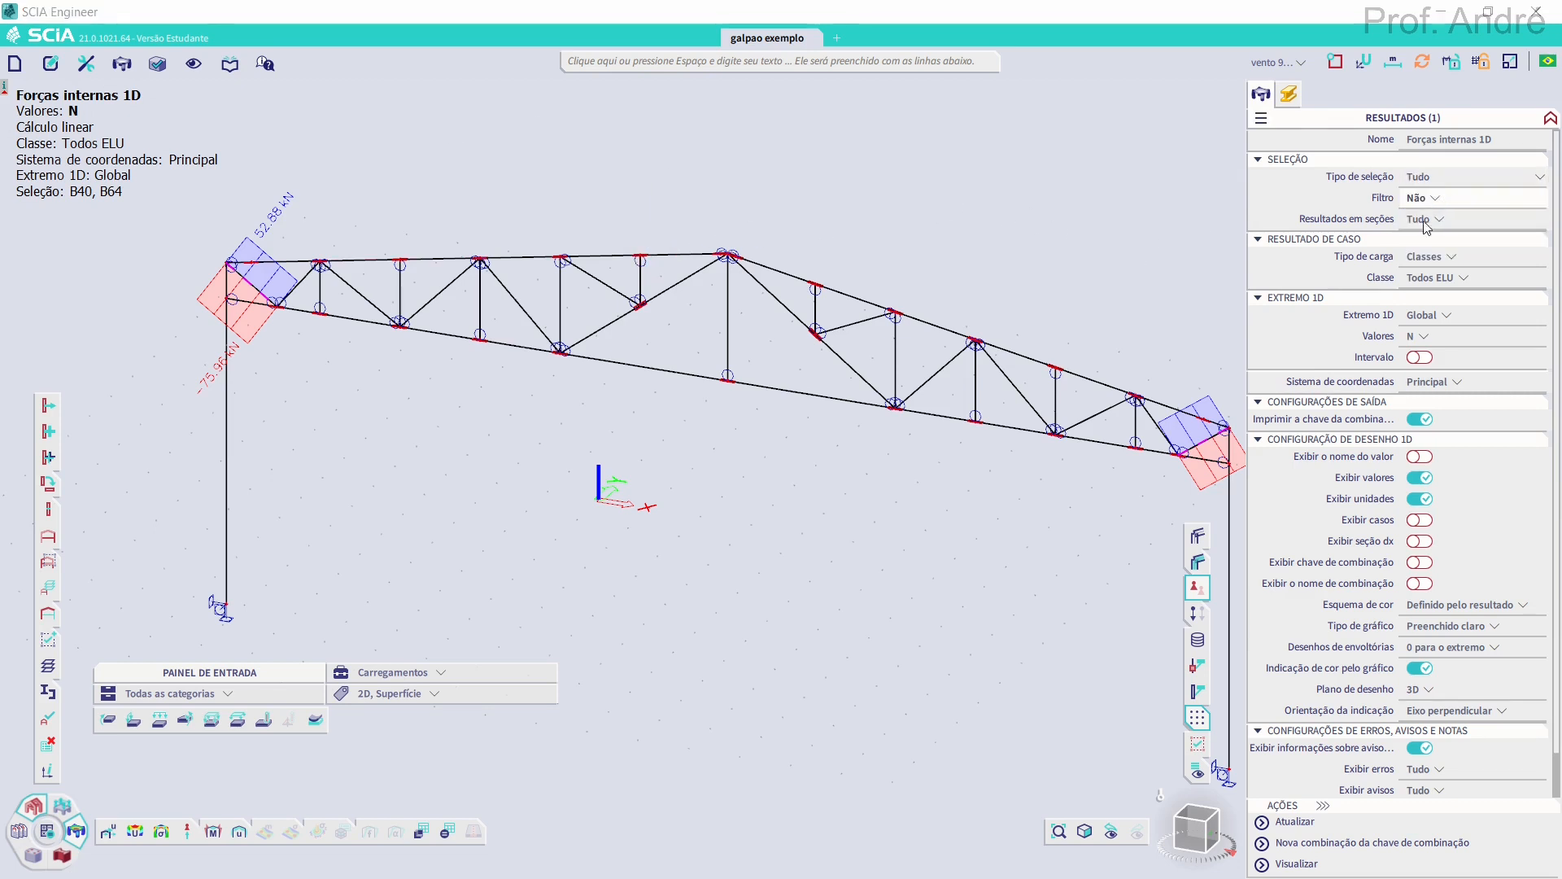
{"action": "left_click", "coordinate": [1292, 824]}
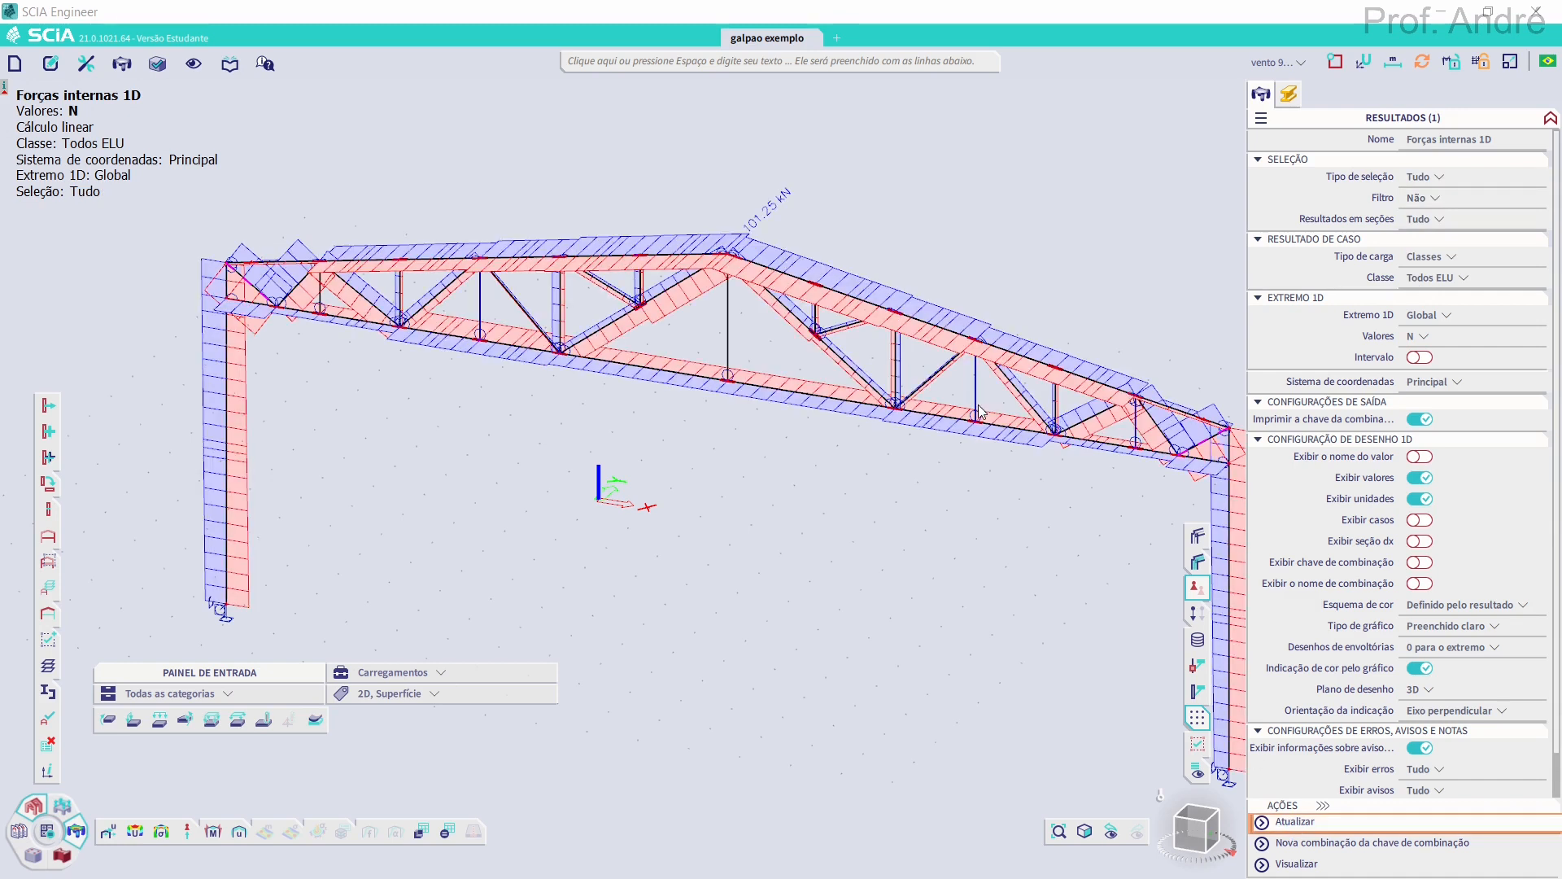
{"action": "left_click", "coordinate": [1454, 343]}
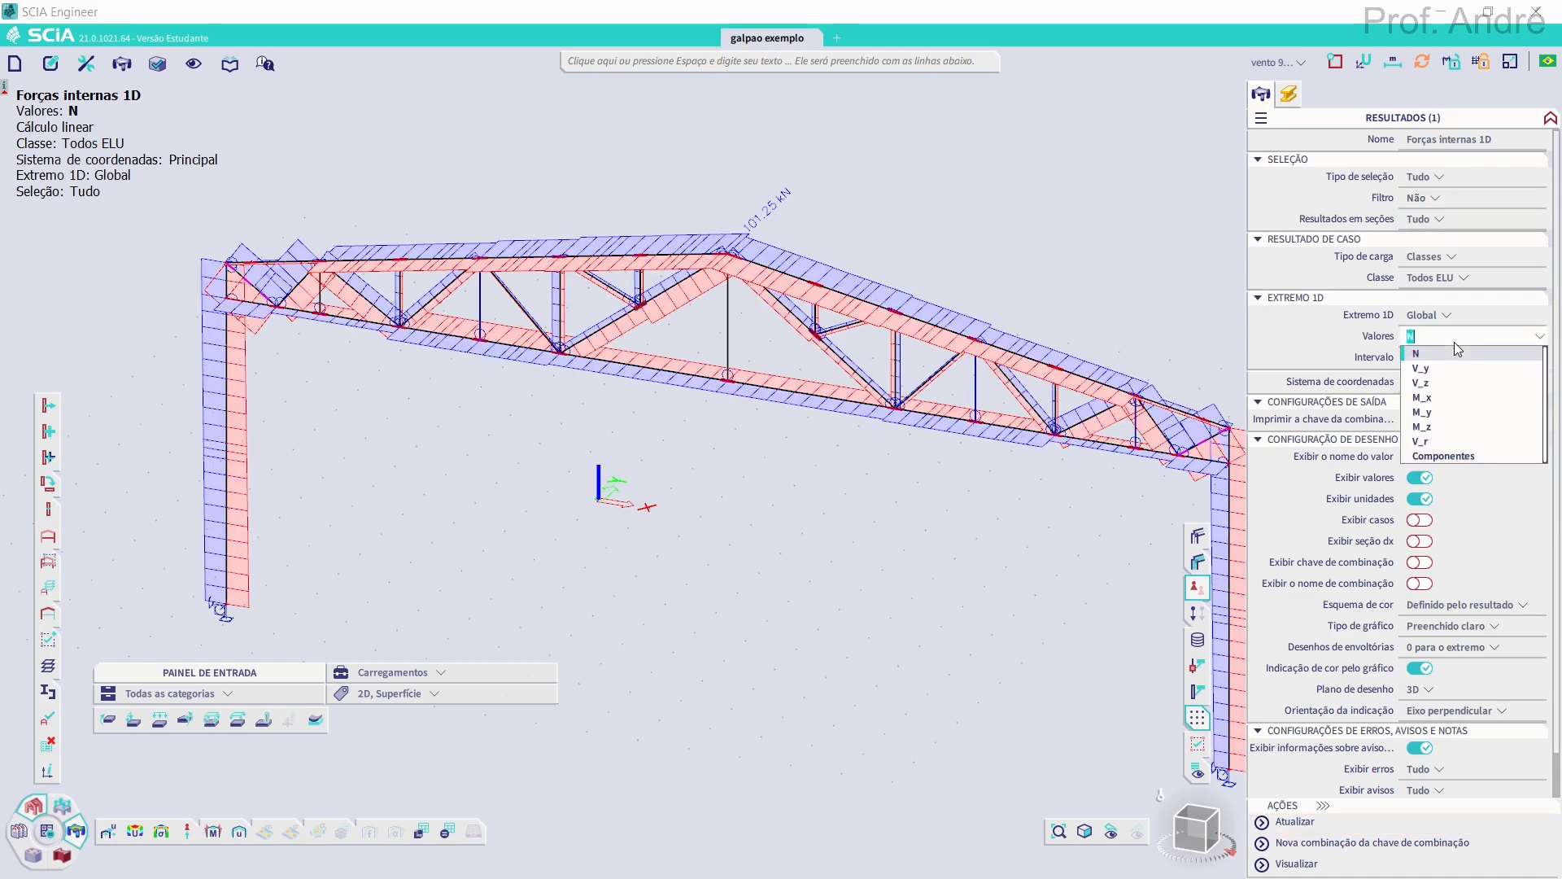
{"action": "left_click", "coordinate": [1431, 412]}
{"action": "left_click", "coordinate": [1326, 822]}
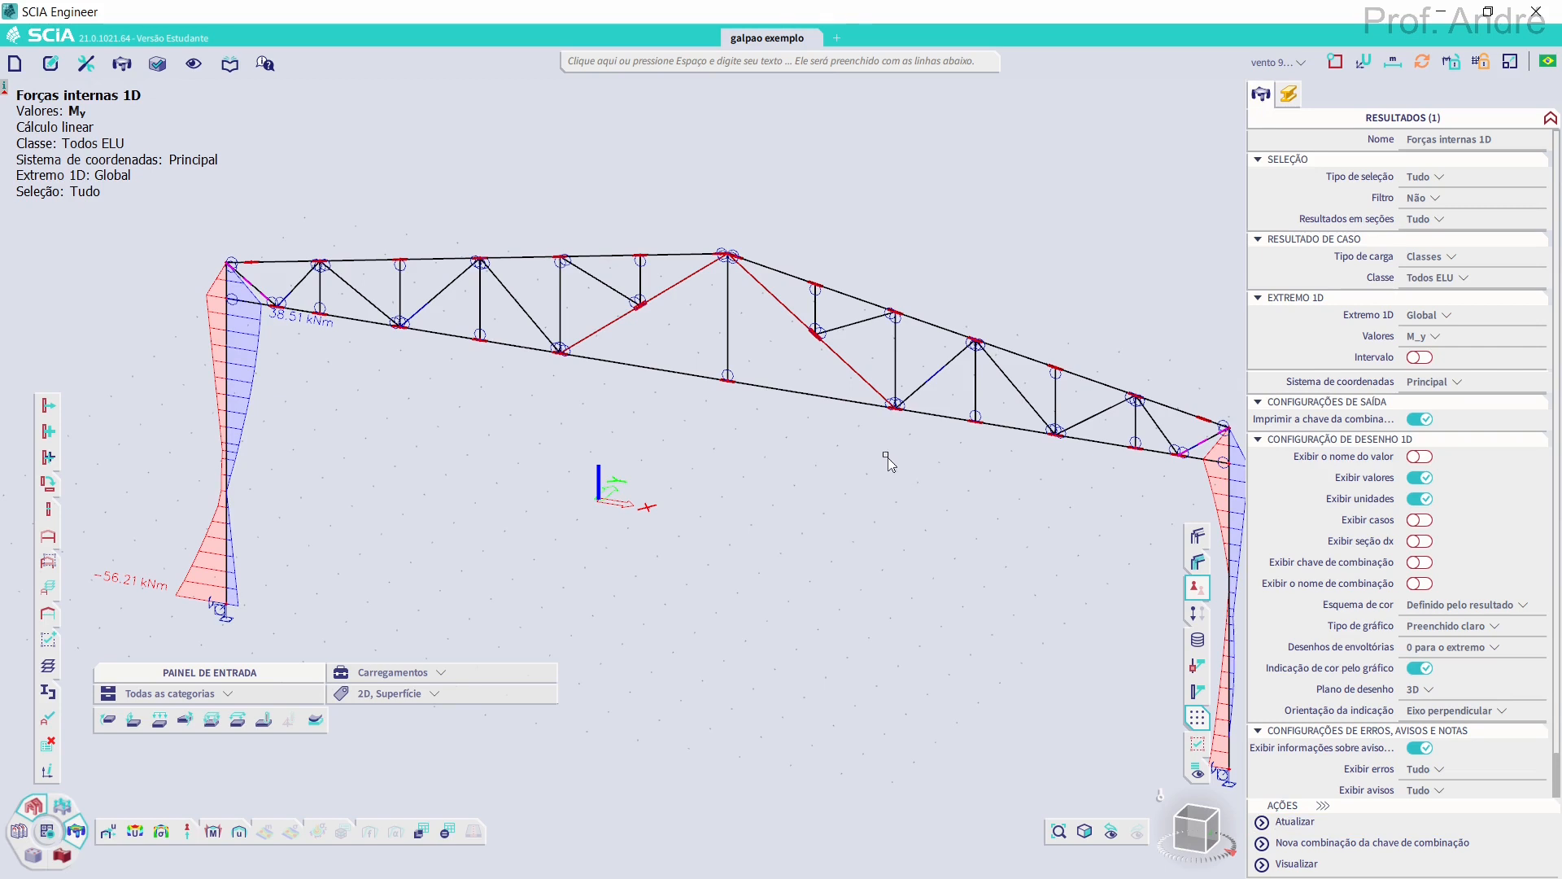
Examine the M_y moment diagrams along both columns and the truss members of the portico
{"action": "middle_click_drag", "start_coordinate": [869, 450], "coordinate": [802, 427]}
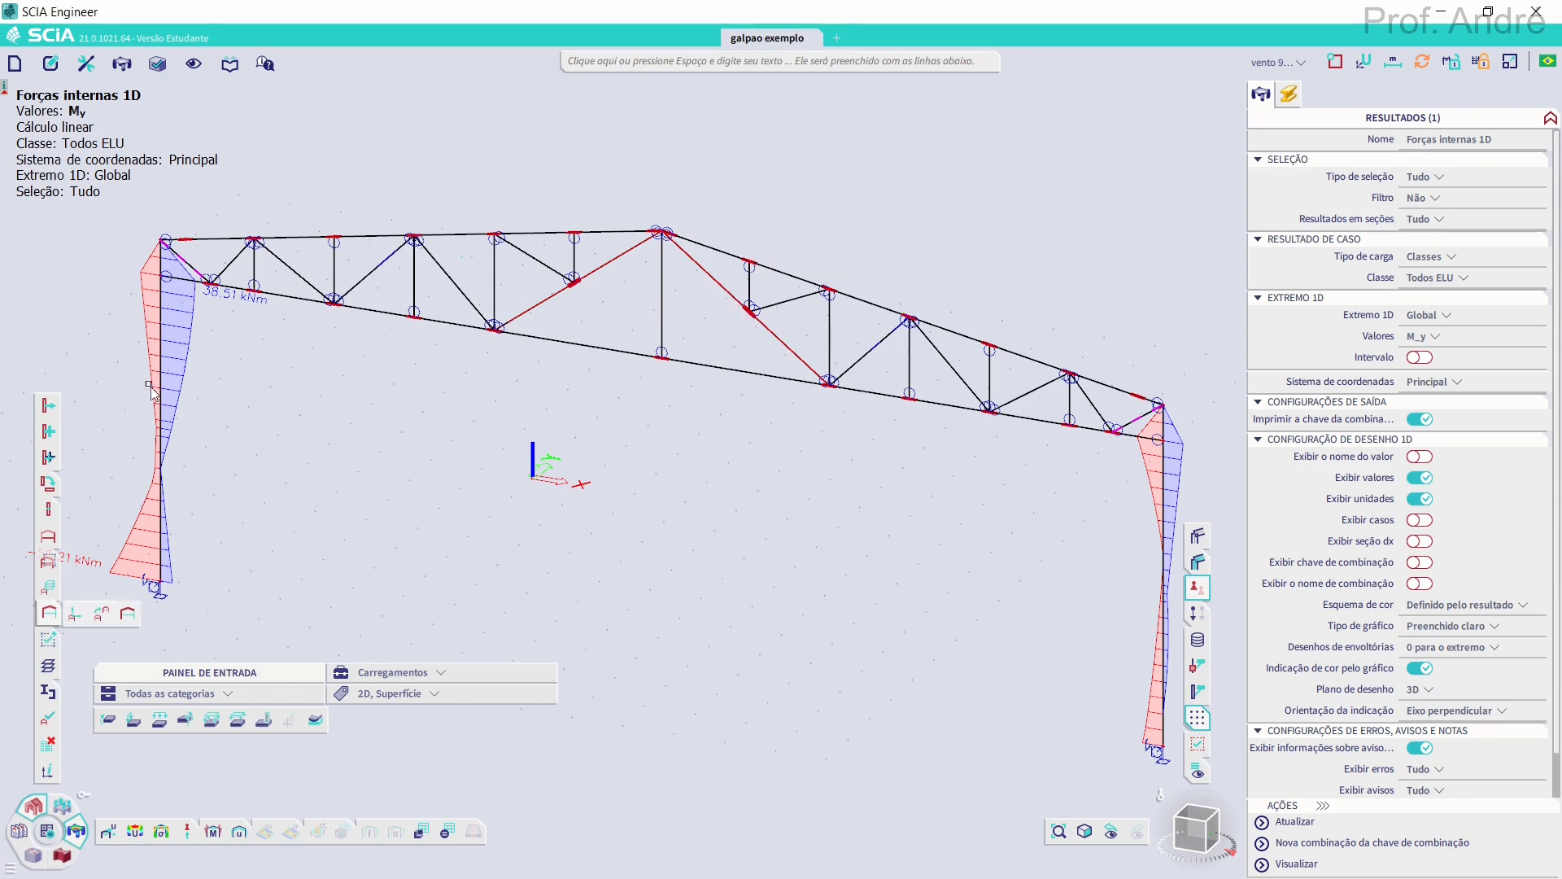
{"action": "middle_click_drag", "start_coordinate": [397, 460], "coordinate": [440, 462]}
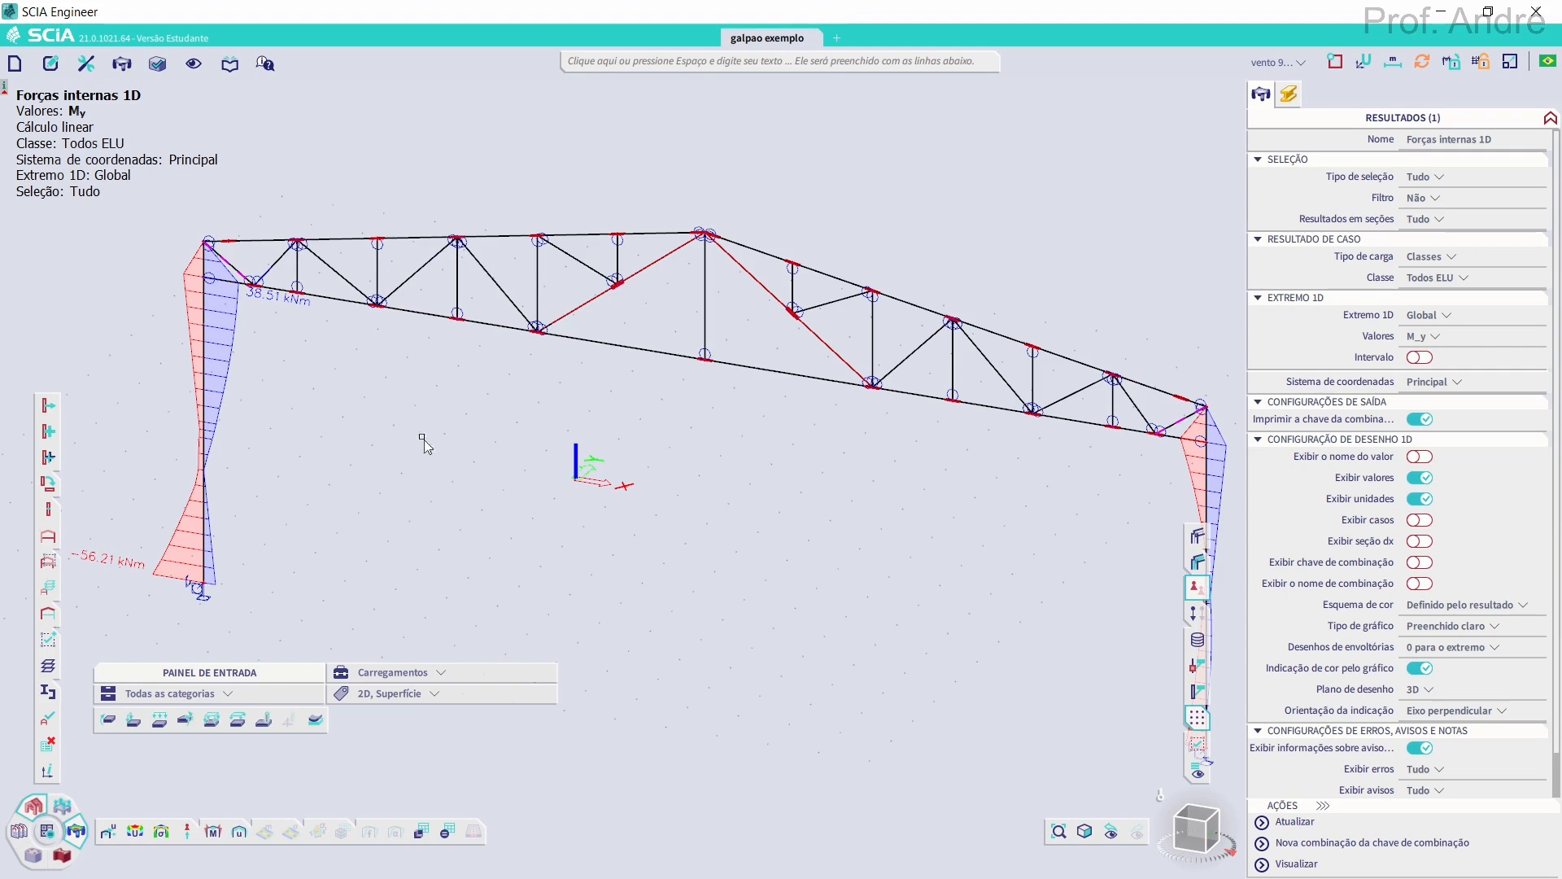
{"action": "middle_click_drag", "start_coordinate": [813, 496], "coordinate": [673, 482]}
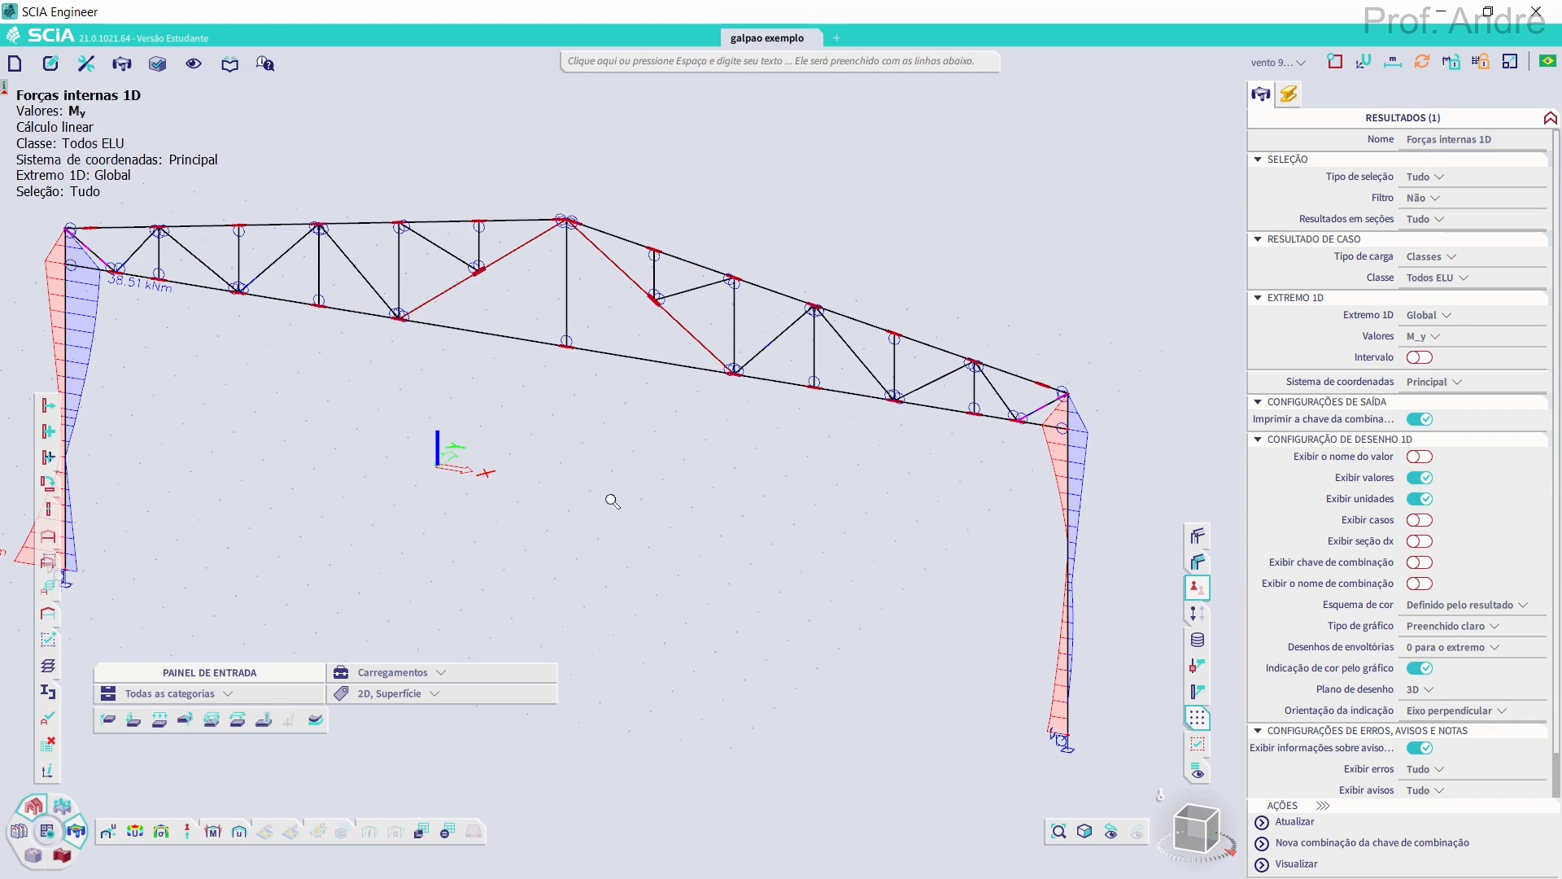
{"action": "scroll", "coordinate": [611, 501], "scroll_direction": "down", "scroll_amount": 2}
{"action": "middle_click_drag", "start_coordinate": [660, 498], "coordinate": [760, 470]}
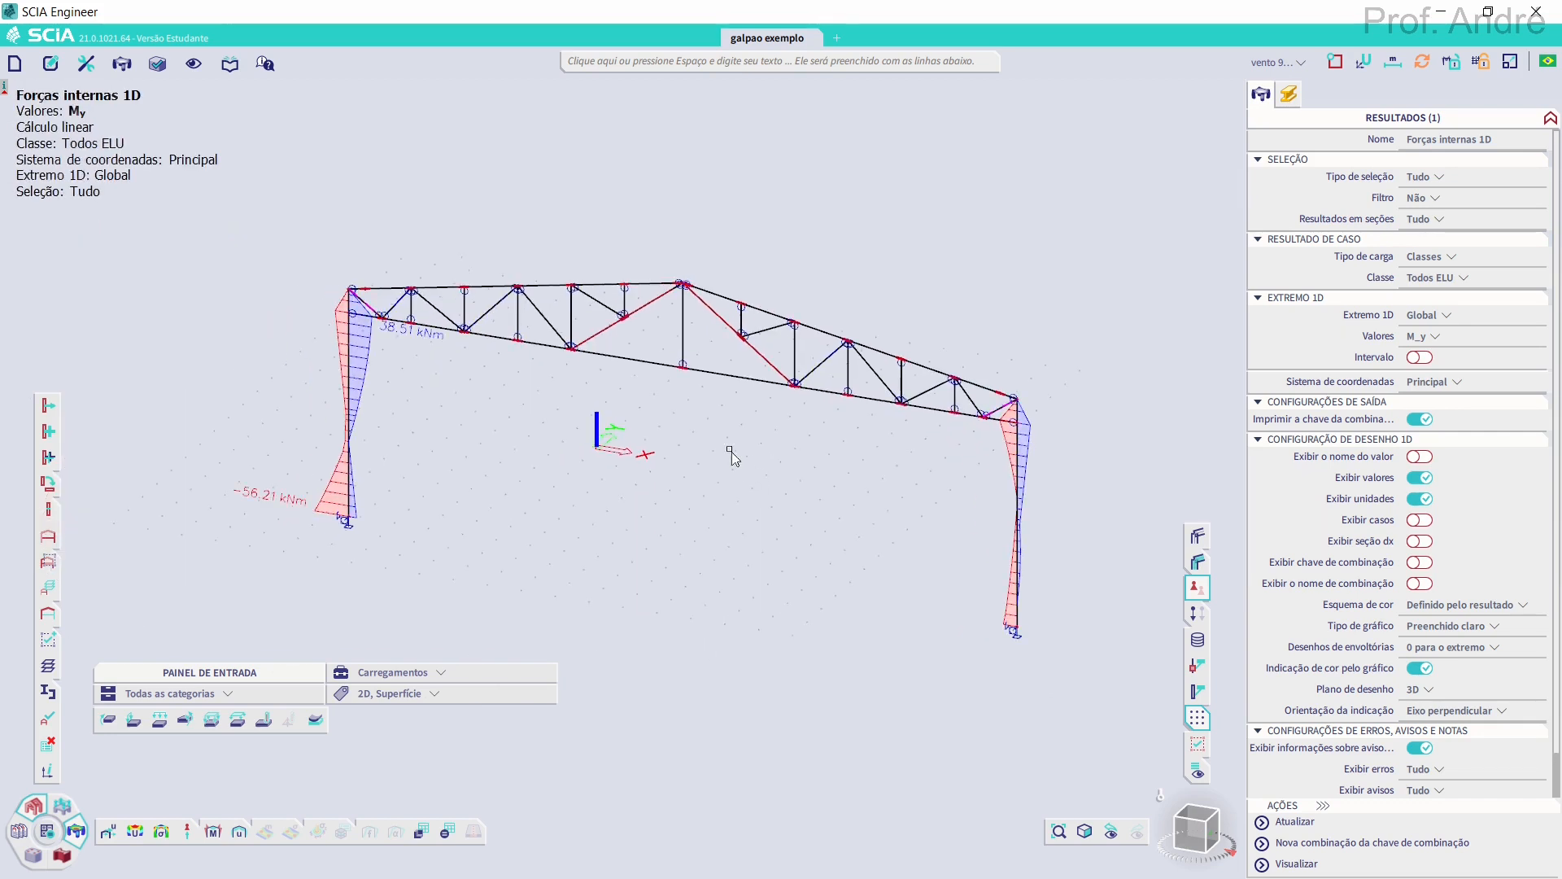
{"action": "scroll", "coordinate": [676, 438], "scroll_direction": "up", "scroll_amount": 1}
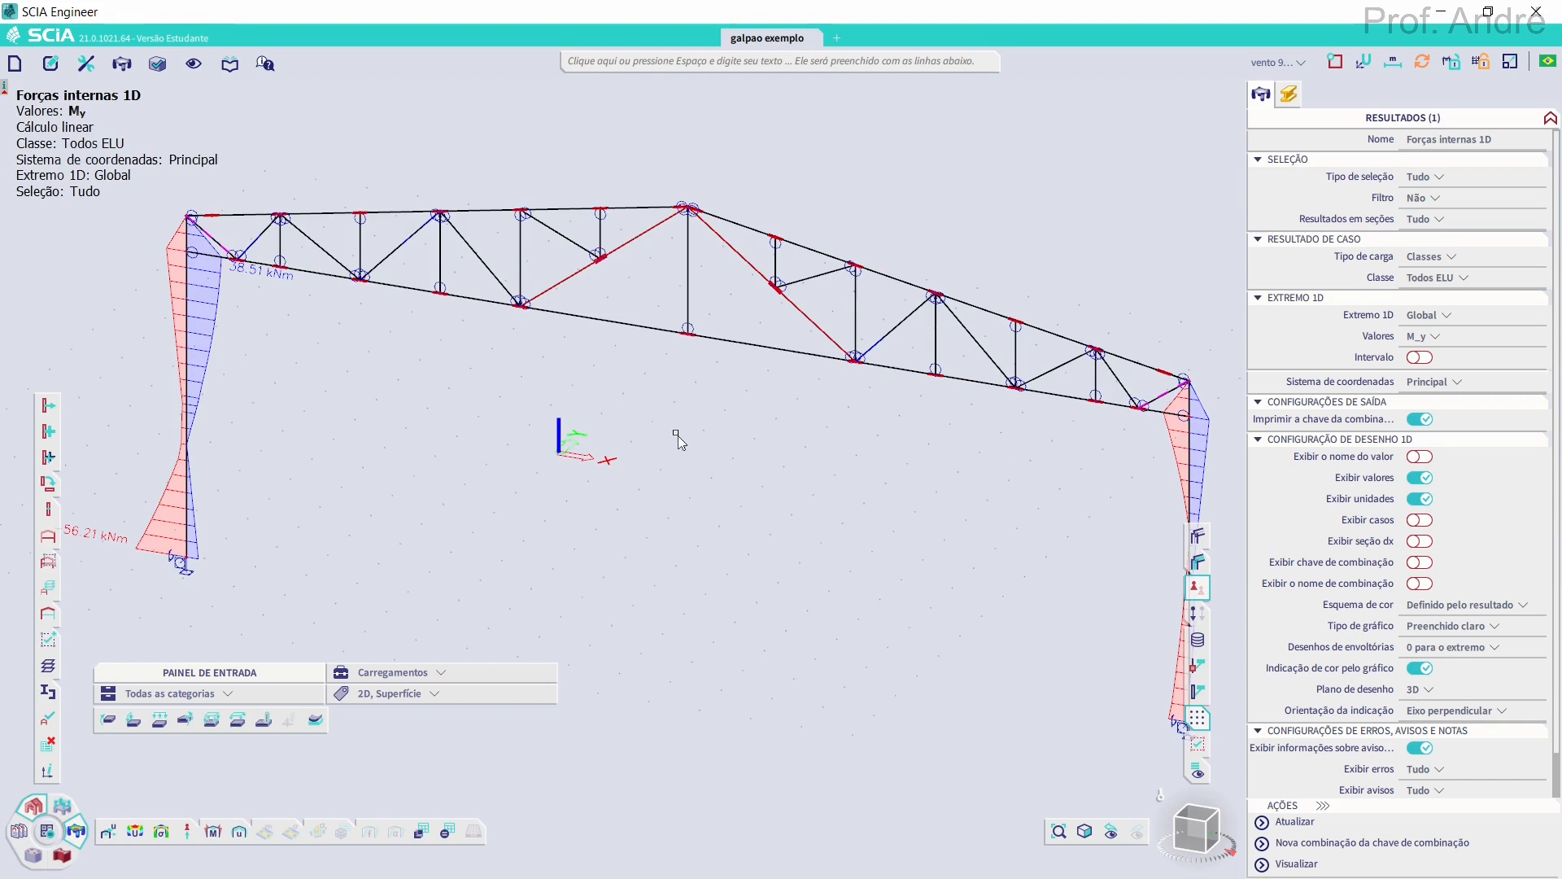
{"action": "scroll", "coordinate": [696, 420], "scroll_direction": "up", "scroll_amount": 1}
{"action": "scroll", "coordinate": [692, 410], "scroll_direction": "down", "scroll_amount": 1}
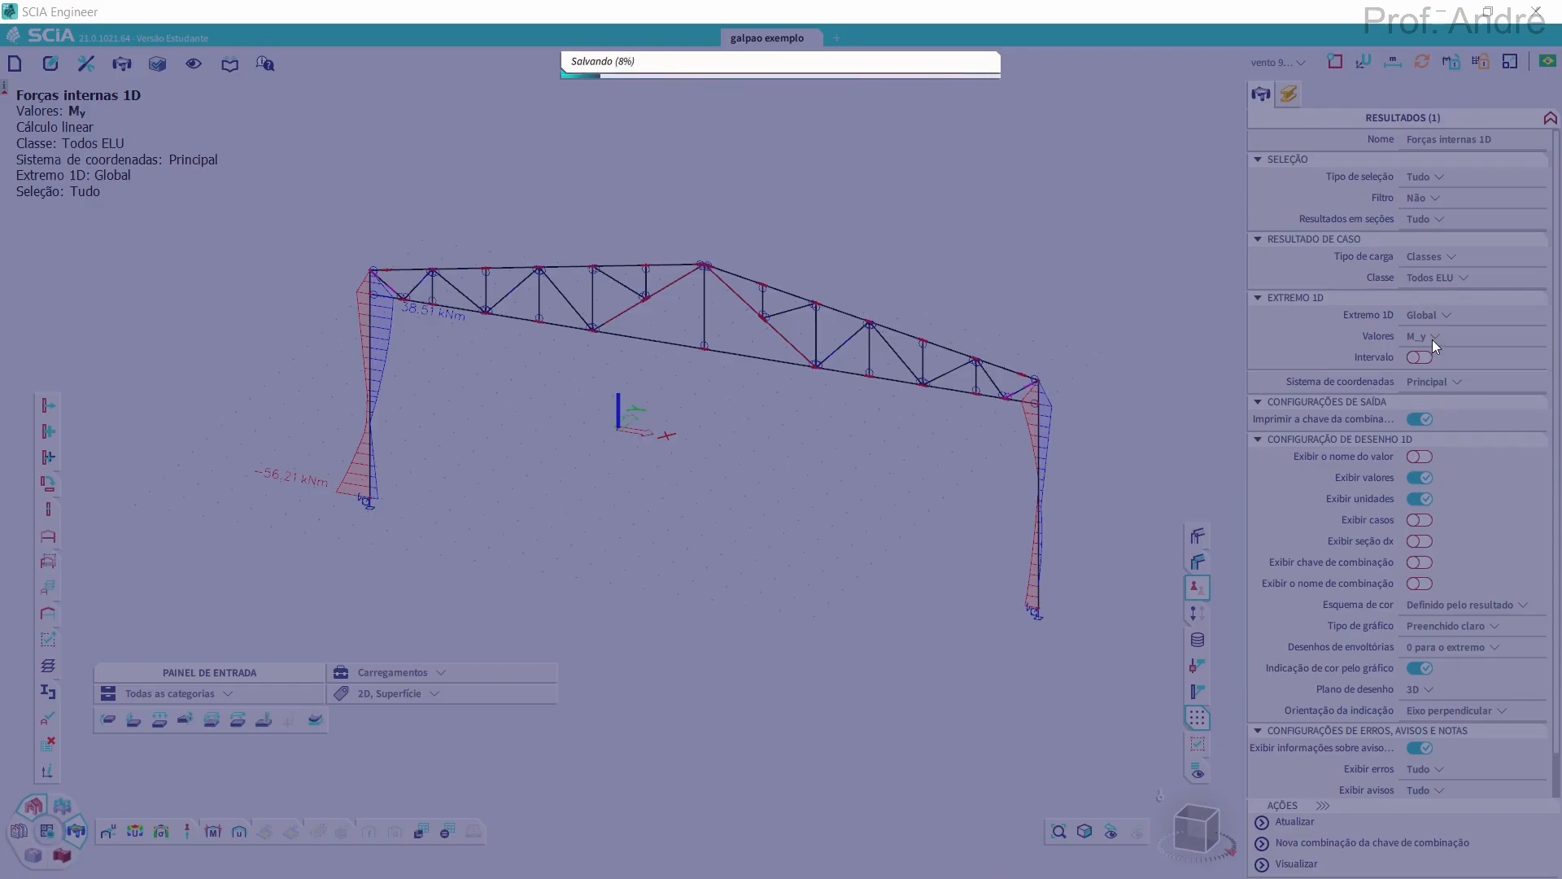
Change the displayed internal force to M_z and refresh the diagram for the whole portico
{"action": "left_click", "coordinate": [1434, 346]}
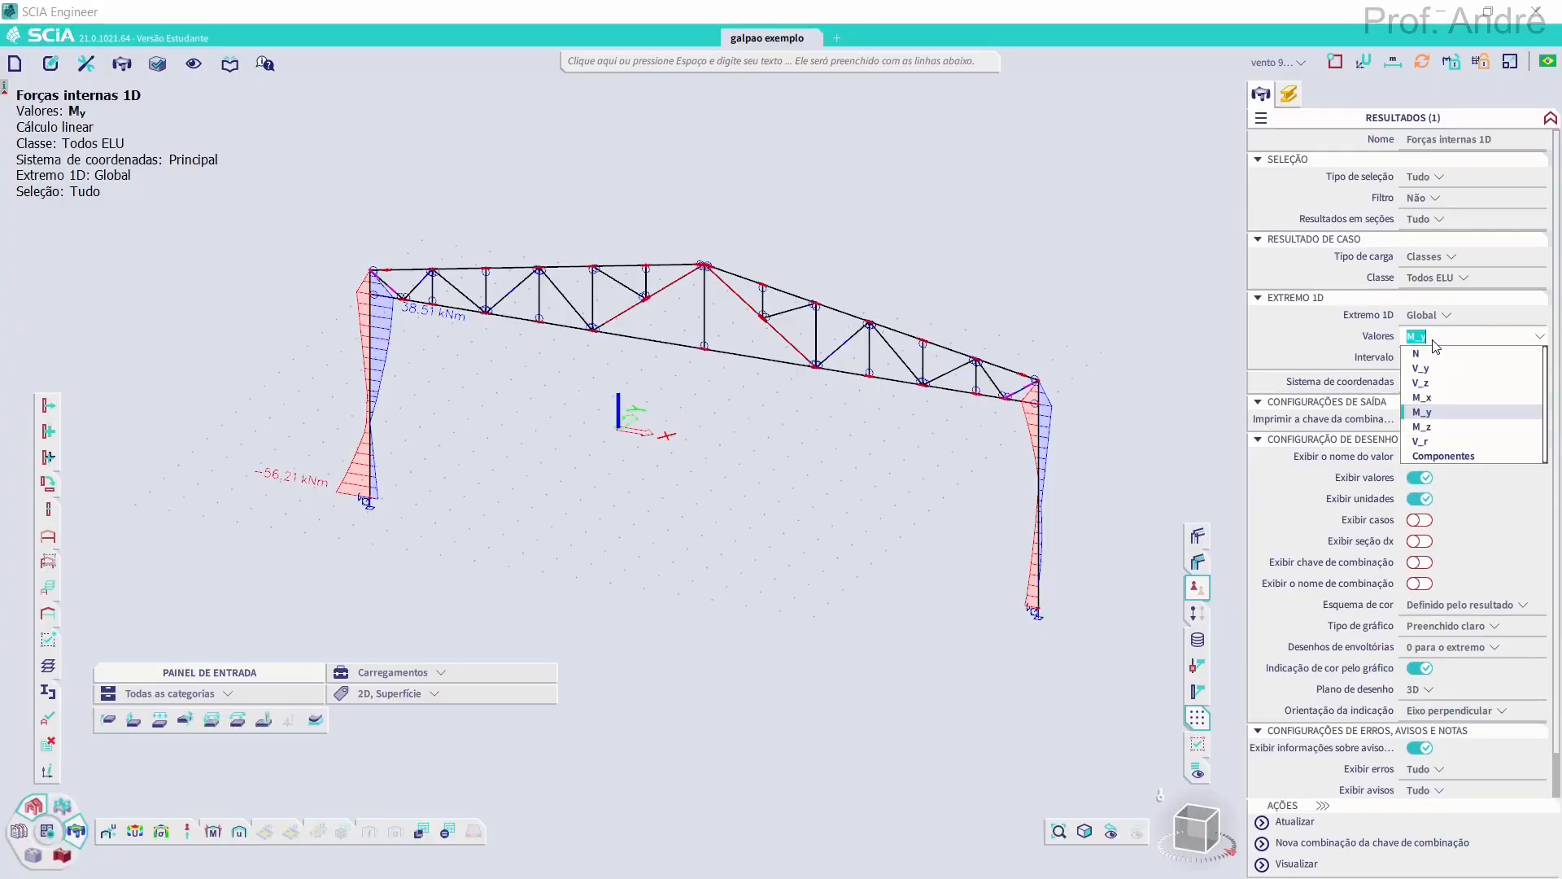
{"action": "left_click", "coordinate": [1438, 426]}
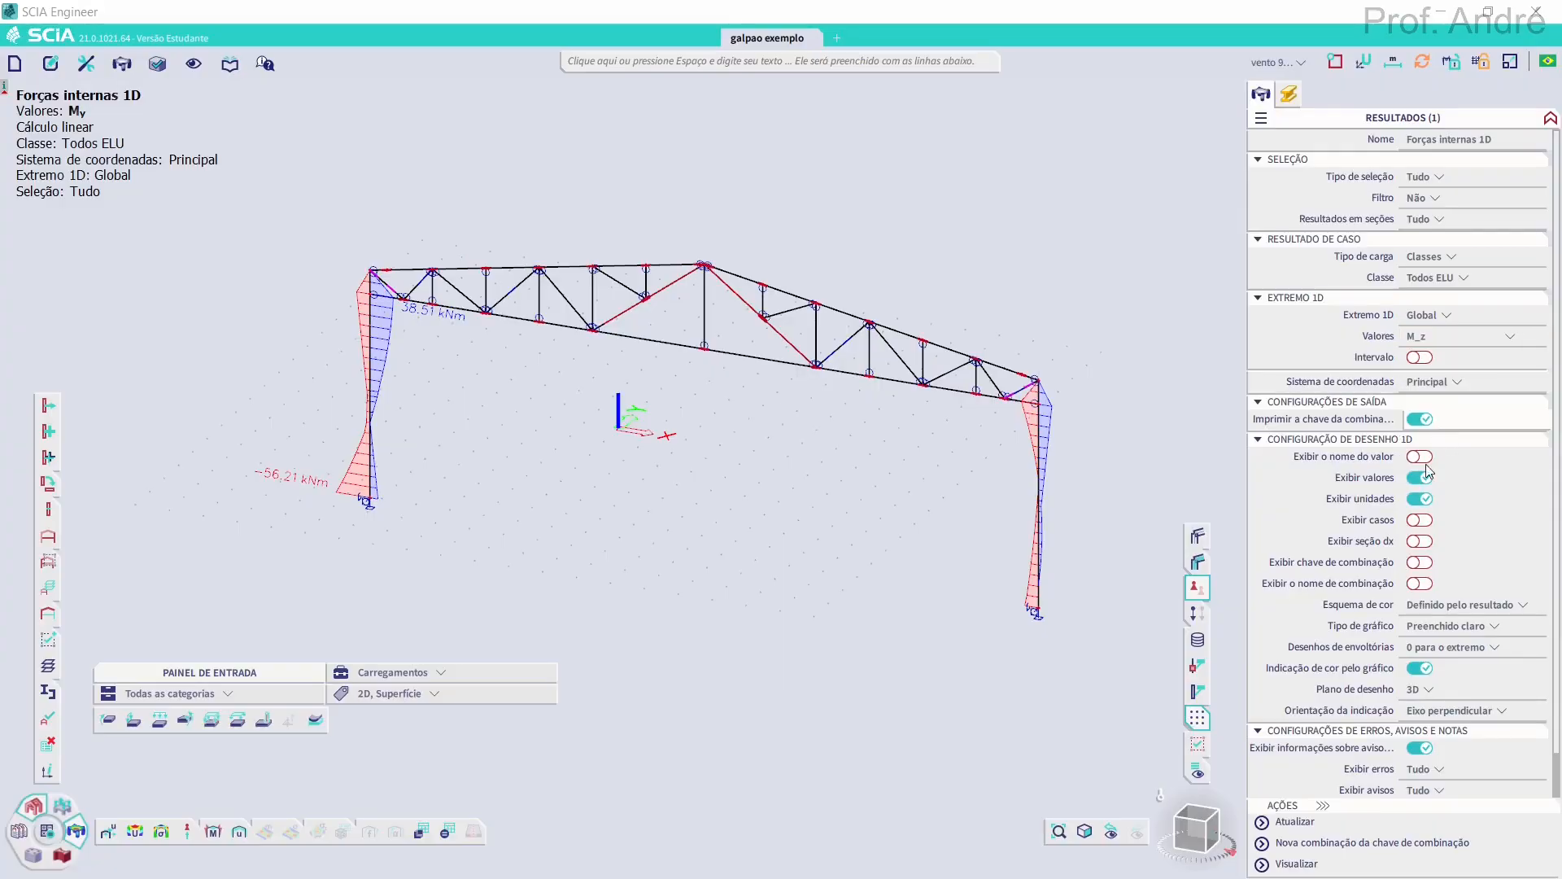
{"action": "left_click", "coordinate": [1294, 821]}
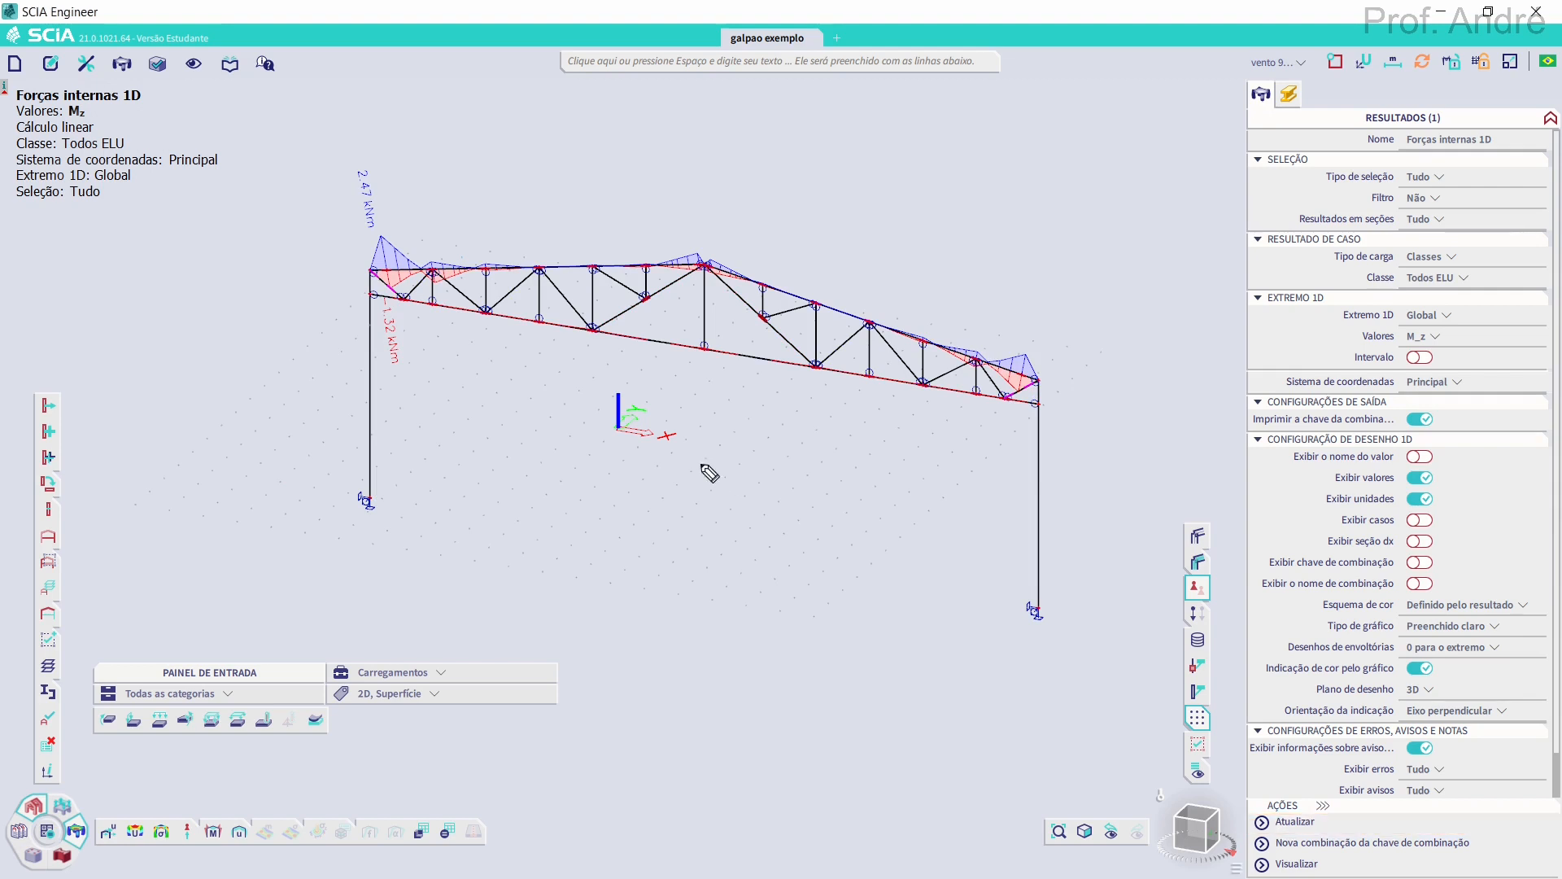
{"action": "left_click_drag", "start_coordinate": [1042, 300], "coordinate": [1031, 362]}
{"action": "left_click_drag", "start_coordinate": [740, 204], "coordinate": [723, 244]}
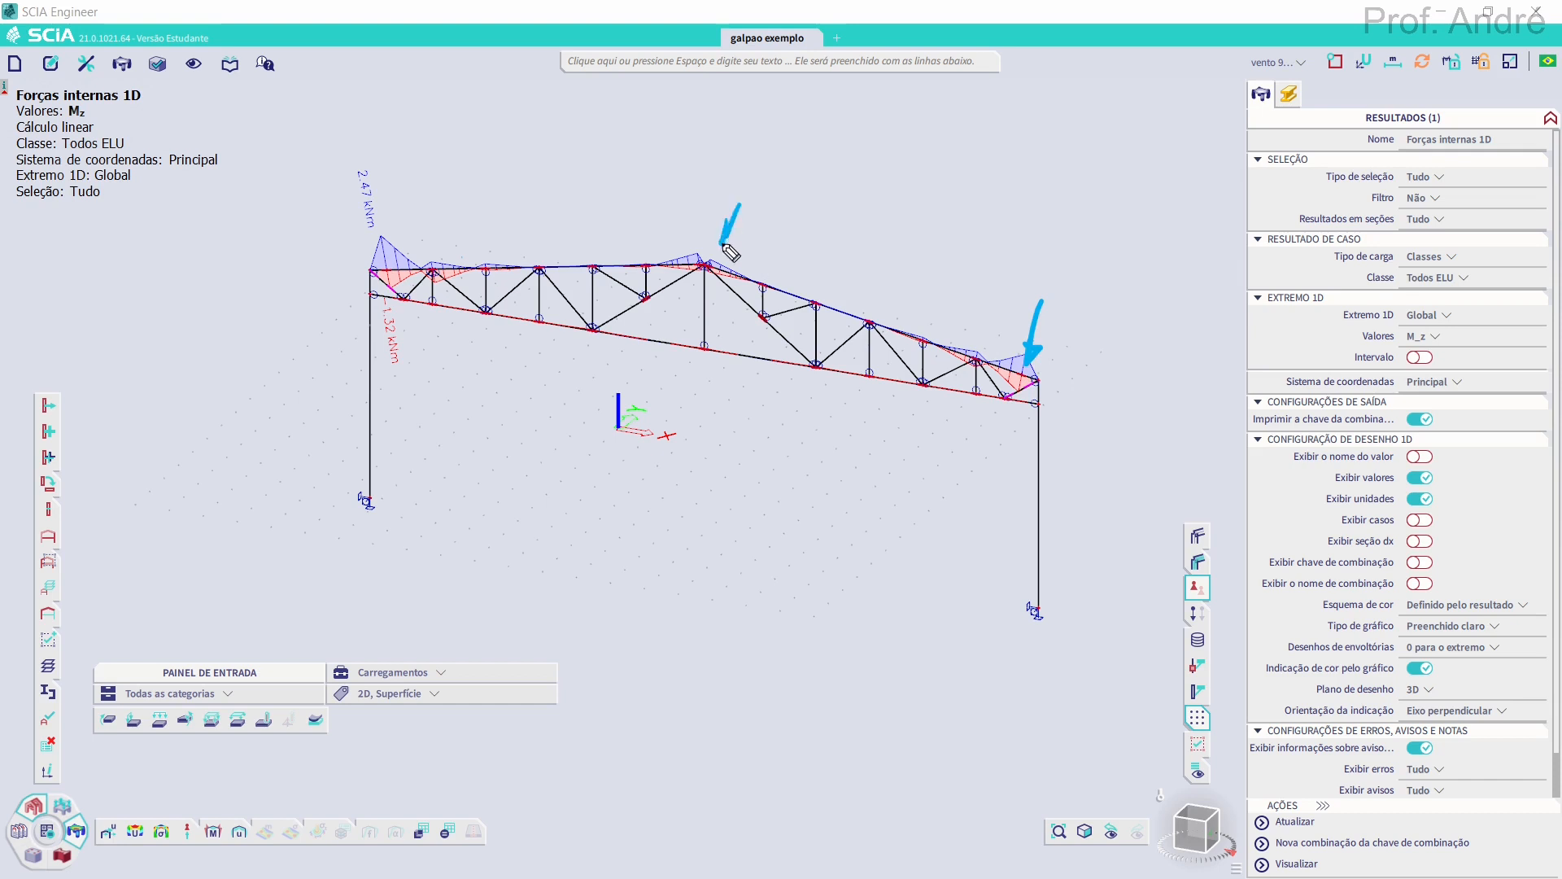
{"action": "left_click_drag", "start_coordinate": [645, 190], "coordinate": [669, 238]}
{"action": "mouse_move", "coordinate": [421, 186]}
{"action": "left_mouse_down"}
{"action": "mouse_move", "coordinate": [411, 223]}
{"action": "mouse_move", "coordinate": [424, 220]}
{"action": "left_mouse_up"}
{"action": "left_click_drag", "start_coordinate": [360, 139], "coordinate": [319, 160]}
{"action": "mouse_move", "coordinate": [366, 291]}
{"action": "left_mouse_down"}
{"action": "mouse_move", "coordinate": [352, 342]}
{"action": "mouse_move", "coordinate": [329, 316]}
{"action": "left_mouse_up"}
{"action": "mouse_move", "coordinate": [399, 203]}
{"action": "left_mouse_down"}
{"action": "mouse_move", "coordinate": [396, 190]}
{"action": "mouse_move", "coordinate": [387, 326]}
{"action": "mouse_move", "coordinate": [713, 236]}
{"action": "mouse_move", "coordinate": [974, 349]}
{"action": "mouse_move", "coordinate": [1035, 341]}
{"action": "left_mouse_up"}
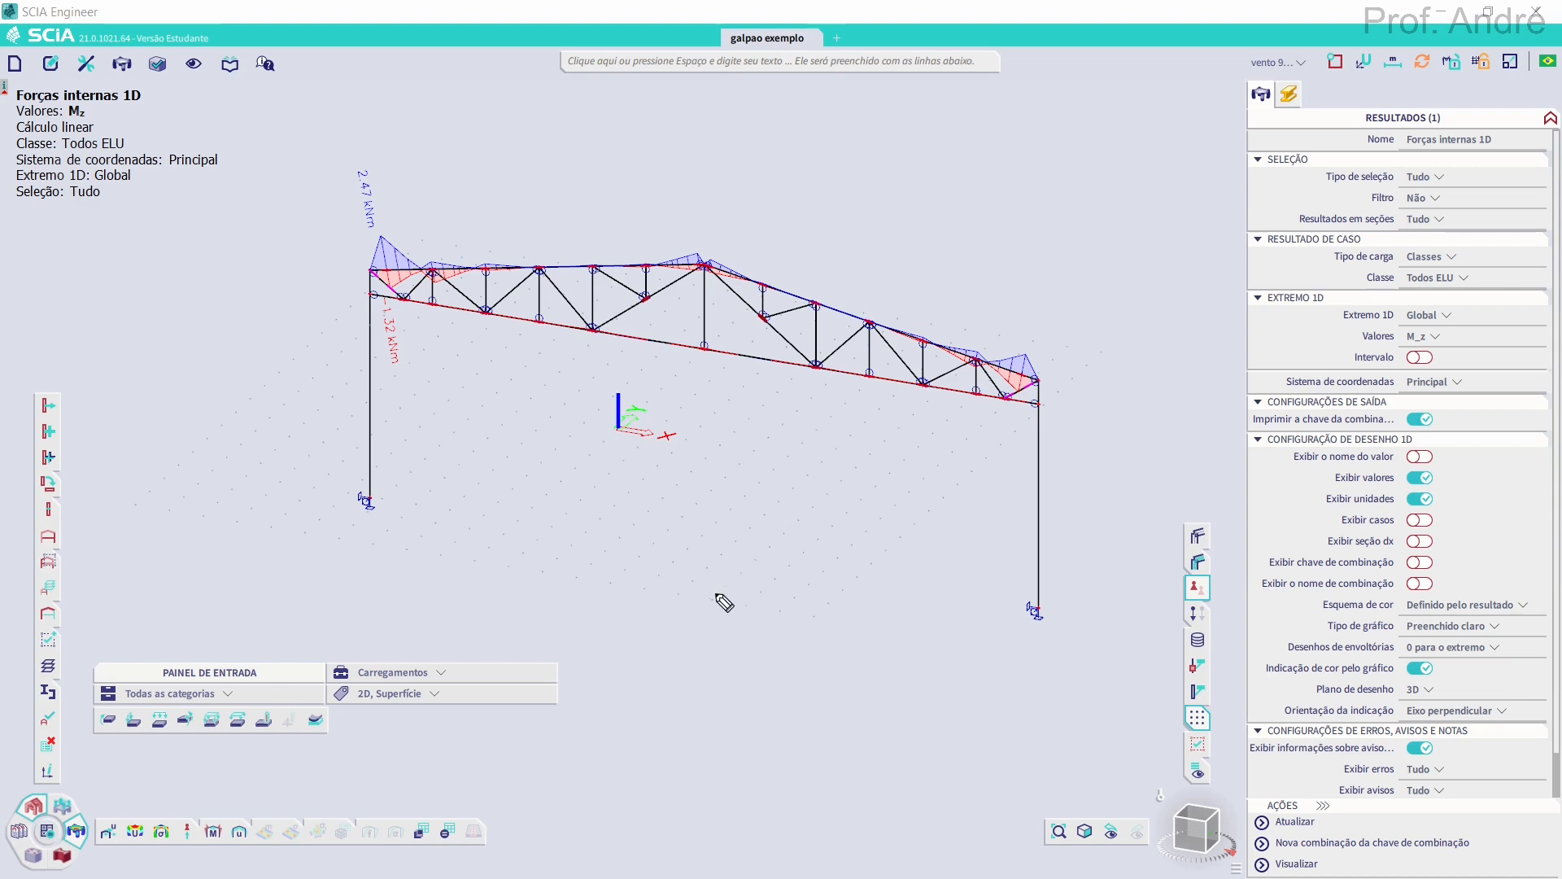
{"action": "mouse_move", "coordinate": [646, 552]}
{"action": "left_mouse_down"}
{"action": "mouse_move", "coordinate": [692, 537]}
{"action": "mouse_move", "coordinate": [714, 596]}
{"action": "mouse_move", "coordinate": [669, 628]}
{"action": "left_mouse_up"}
{"action": "left_click_drag", "start_coordinate": [751, 561], "coordinate": [849, 511]}
{"action": "key", "text": "ctrl+z"}
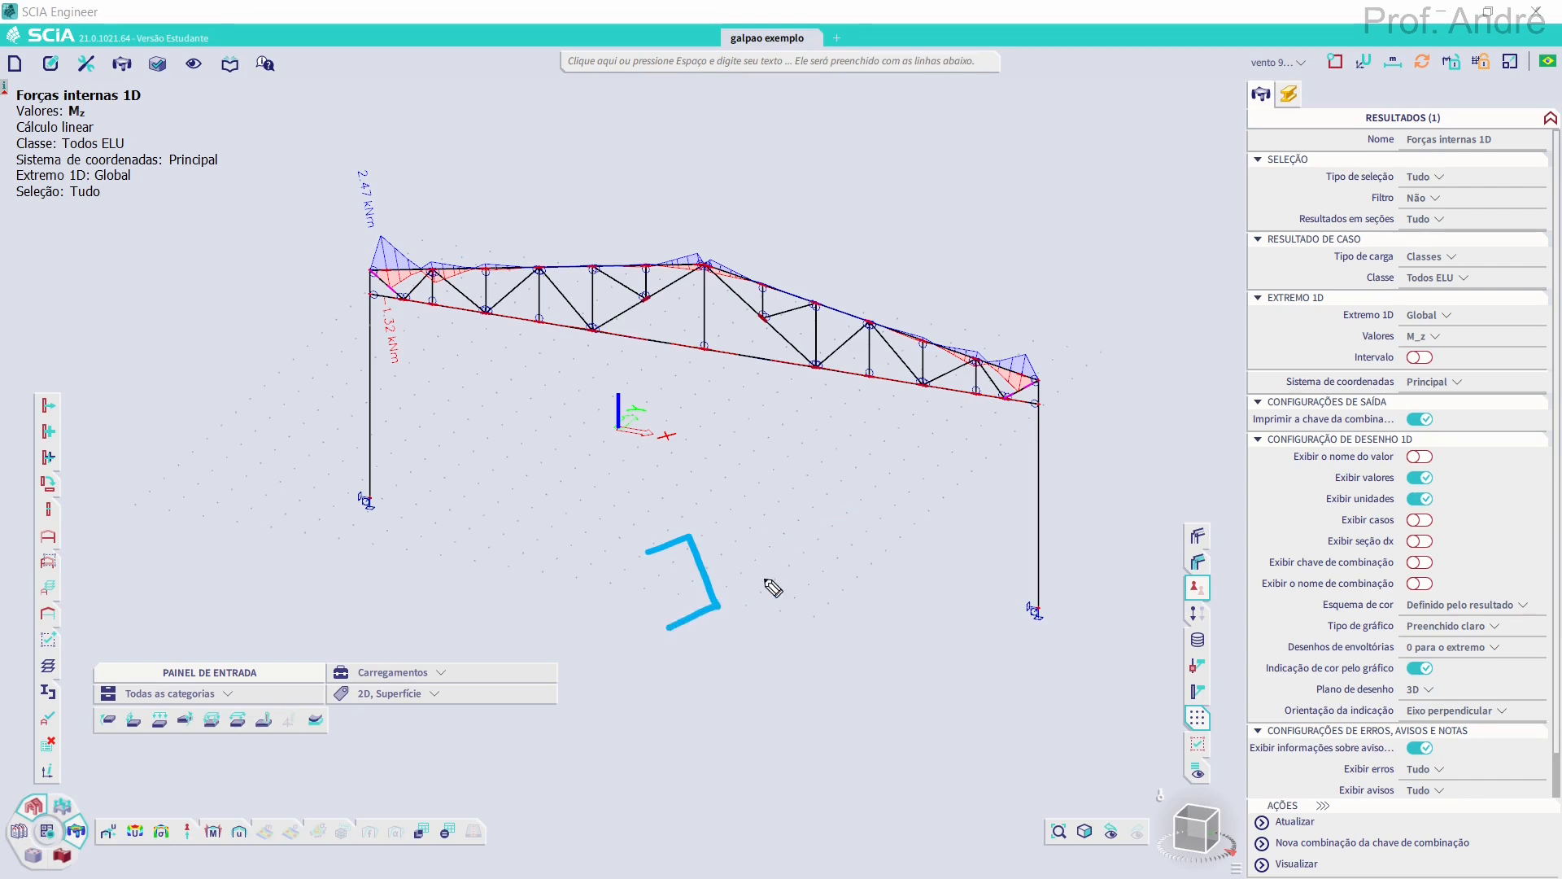
{"action": "left_click_drag", "start_coordinate": [709, 564], "coordinate": [752, 545]}
{"action": "left_click_drag", "start_coordinate": [778, 531], "coordinate": [785, 529]}
{"action": "left_click_drag", "start_coordinate": [805, 521], "coordinate": [816, 515]}
{"action": "left_click_drag", "start_coordinate": [842, 499], "coordinate": [856, 494]}
{"action": "left_click_drag", "start_coordinate": [785, 583], "coordinate": [882, 538]}
{"action": "mouse_move", "coordinate": [883, 539]}
{"action": "left_mouse_down"}
{"action": "mouse_move", "coordinate": [812, 580]}
{"action": "mouse_move", "coordinate": [862, 602]}
{"action": "mouse_move", "coordinate": [873, 567]}
{"action": "left_mouse_up"}
{"action": "mouse_move", "coordinate": [877, 492]}
{"action": "left_mouse_down"}
{"action": "mouse_move", "coordinate": [905, 476]}
{"action": "mouse_move", "coordinate": [909, 520]}
{"action": "left_mouse_up"}
{"action": "left_click_drag", "start_coordinate": [893, 521], "coordinate": [960, 478]}
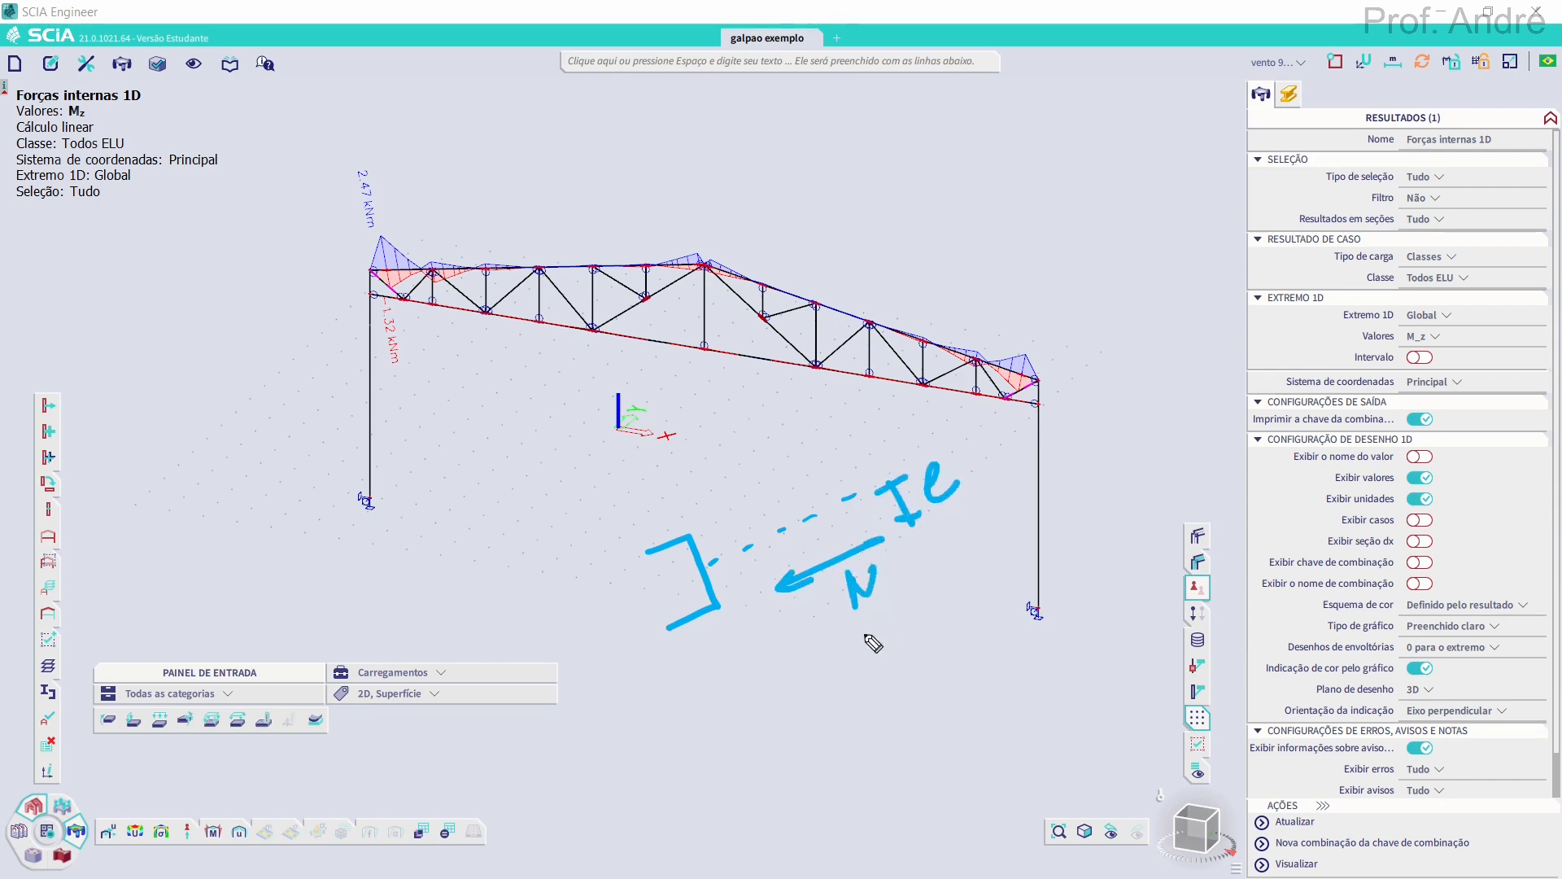
{"action": "left_click_drag", "start_coordinate": [788, 717], "coordinate": [802, 744]}
{"action": "mouse_move", "coordinate": [789, 720]}
{"action": "left_mouse_down"}
{"action": "mouse_move", "coordinate": [817, 704]}
{"action": "mouse_move", "coordinate": [837, 730]}
{"action": "mouse_move", "coordinate": [851, 701]}
{"action": "left_mouse_up"}
{"action": "left_click_drag", "start_coordinate": [853, 718], "coordinate": [863, 705]}
{"action": "mouse_move", "coordinate": [875, 680]}
{"action": "left_mouse_down"}
{"action": "mouse_move", "coordinate": [876, 699]}
{"action": "mouse_move", "coordinate": [950, 668]}
{"action": "left_mouse_up"}
{"action": "left_click", "coordinate": [913, 696]}
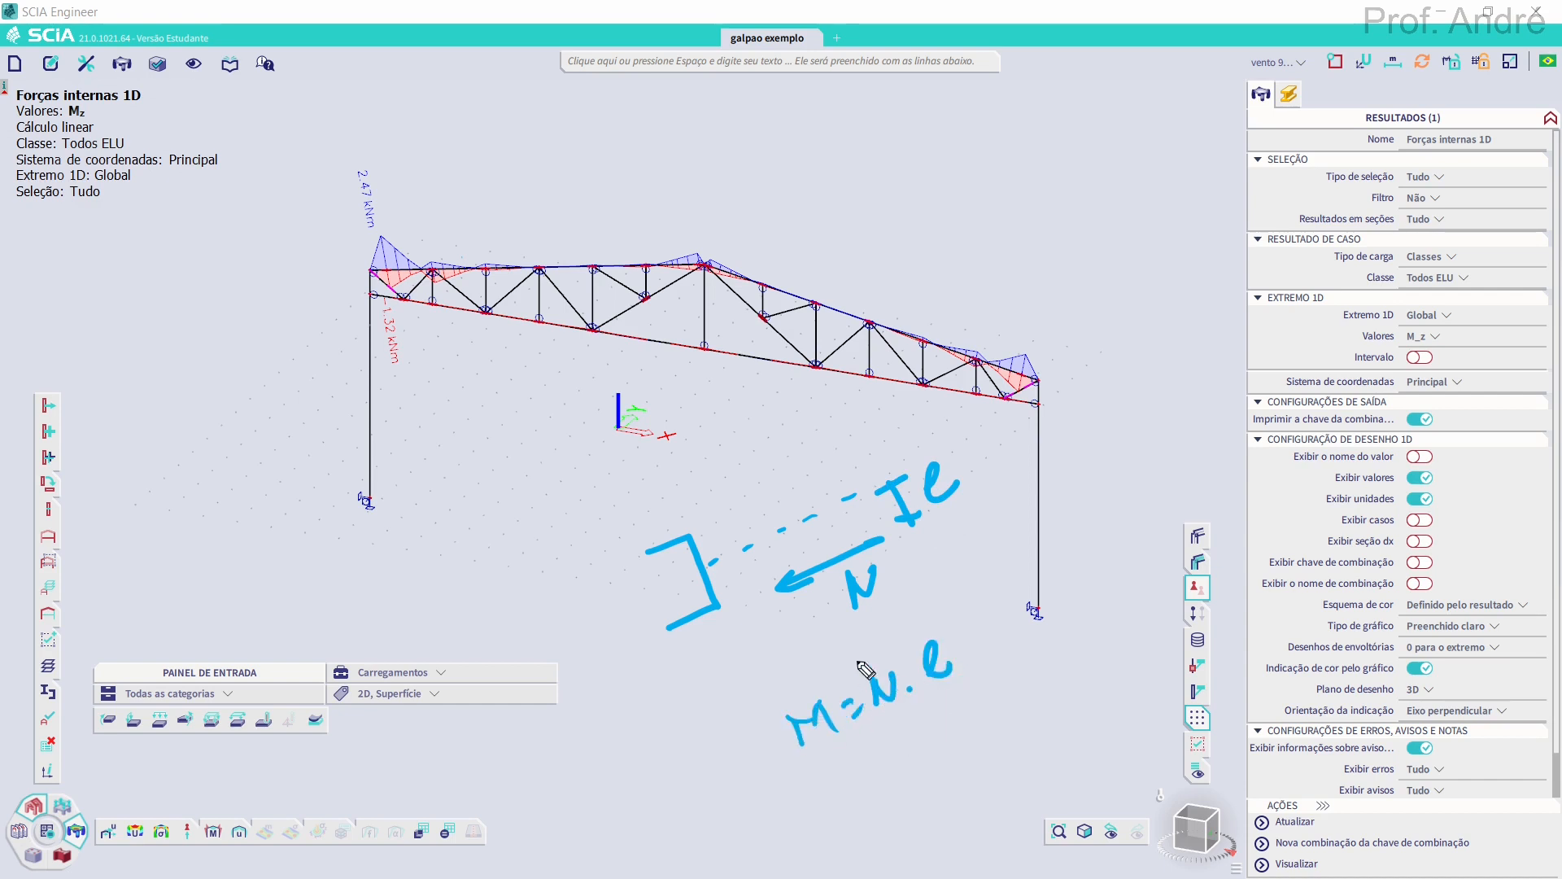
{"action": "mouse_move", "coordinate": [350, 166]}
{"action": "left_mouse_down"}
{"action": "mouse_move", "coordinate": [411, 147]}
{"action": "mouse_move", "coordinate": [365, 136]}
{"action": "left_mouse_up"}
{"action": "mouse_move", "coordinate": [462, 183]}
{"action": "left_mouse_down"}
{"action": "mouse_move", "coordinate": [420, 241]}
{"action": "mouse_move", "coordinate": [444, 237]}
{"action": "left_mouse_up"}
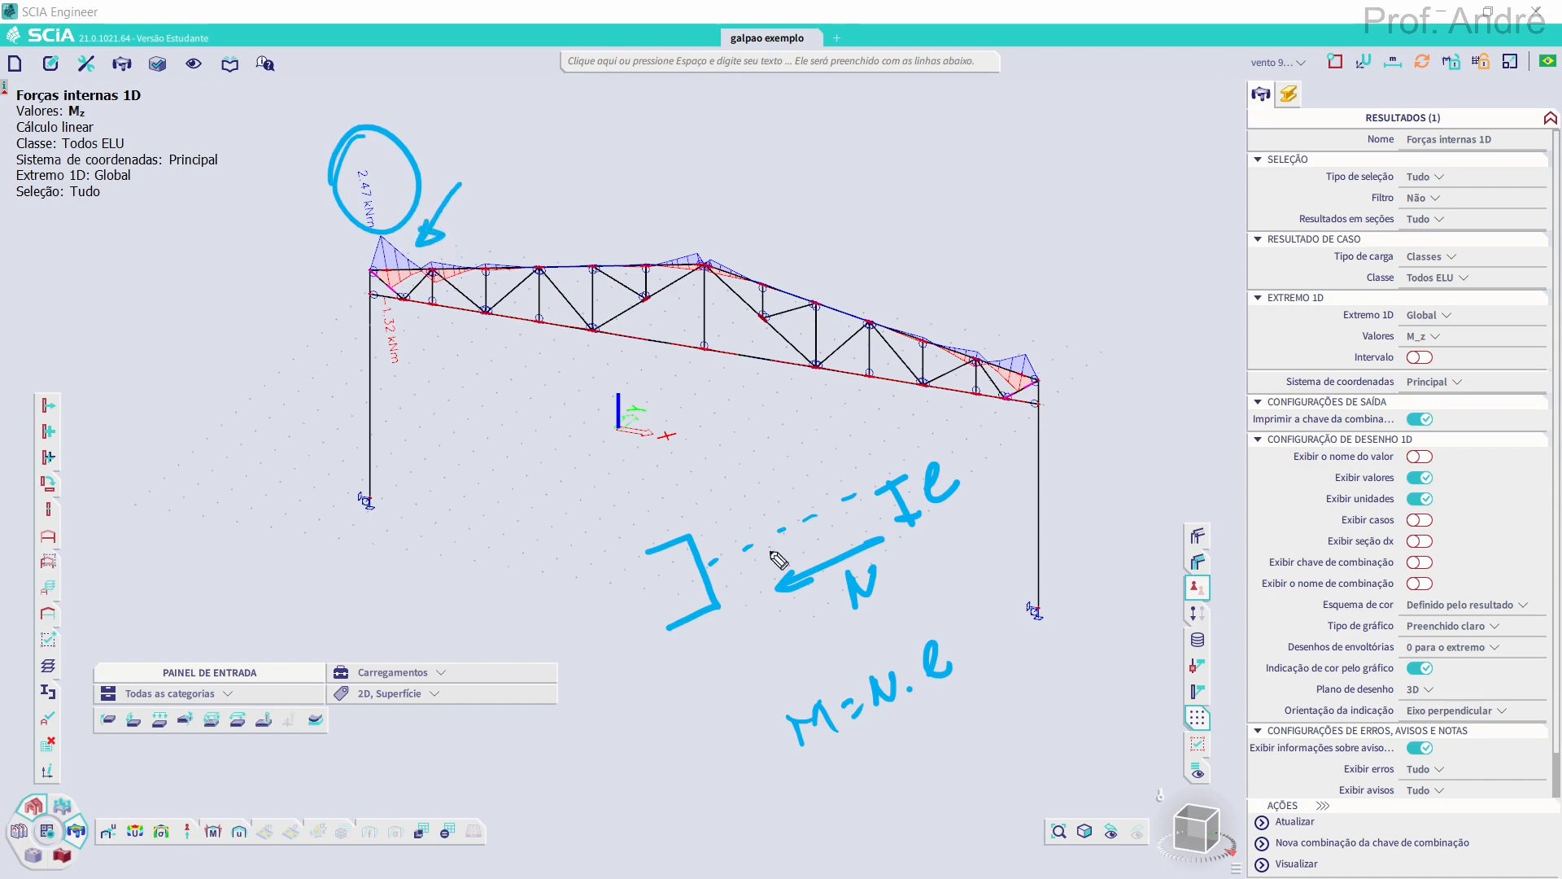
{"action": "left_click_drag", "start_coordinate": [829, 764], "coordinate": [1011, 675]}
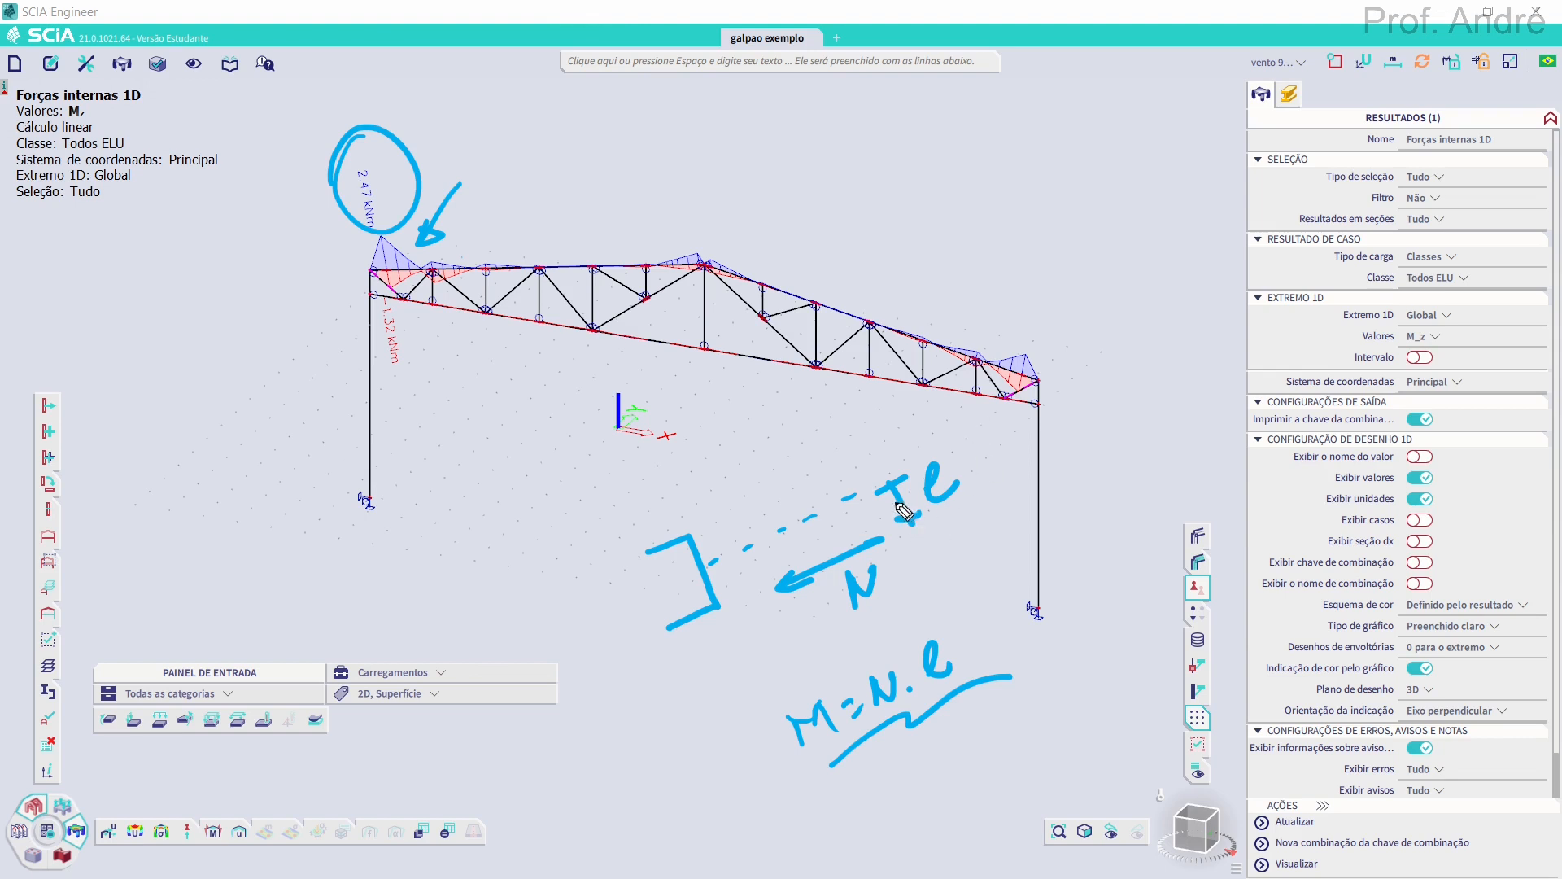
{"action": "mouse_move", "coordinate": [931, 486]}
{"action": "left_mouse_down"}
{"action": "mouse_move", "coordinate": [737, 597]}
{"action": "mouse_move", "coordinate": [721, 568]}
{"action": "mouse_move", "coordinate": [856, 642]}
{"action": "mouse_move", "coordinate": [861, 598]}
{"action": "mouse_move", "coordinate": [842, 706]}
{"action": "mouse_move", "coordinate": [822, 702]}
{"action": "mouse_move", "coordinate": [964, 679]}
{"action": "left_mouse_up"}
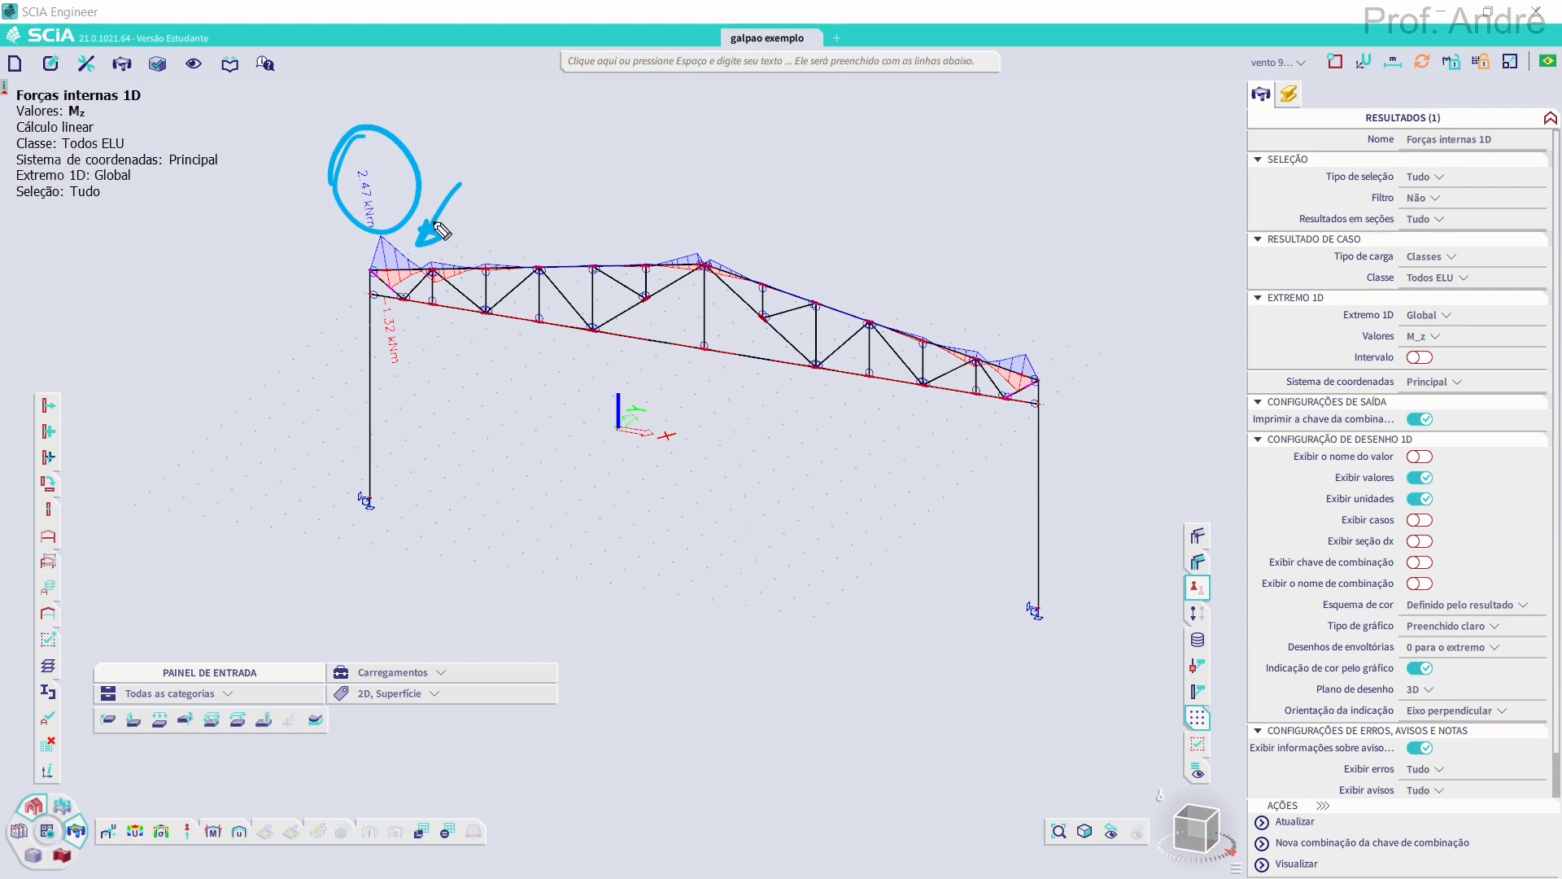
{"action": "left_click_drag", "start_coordinate": [442, 230], "coordinate": [453, 244]}
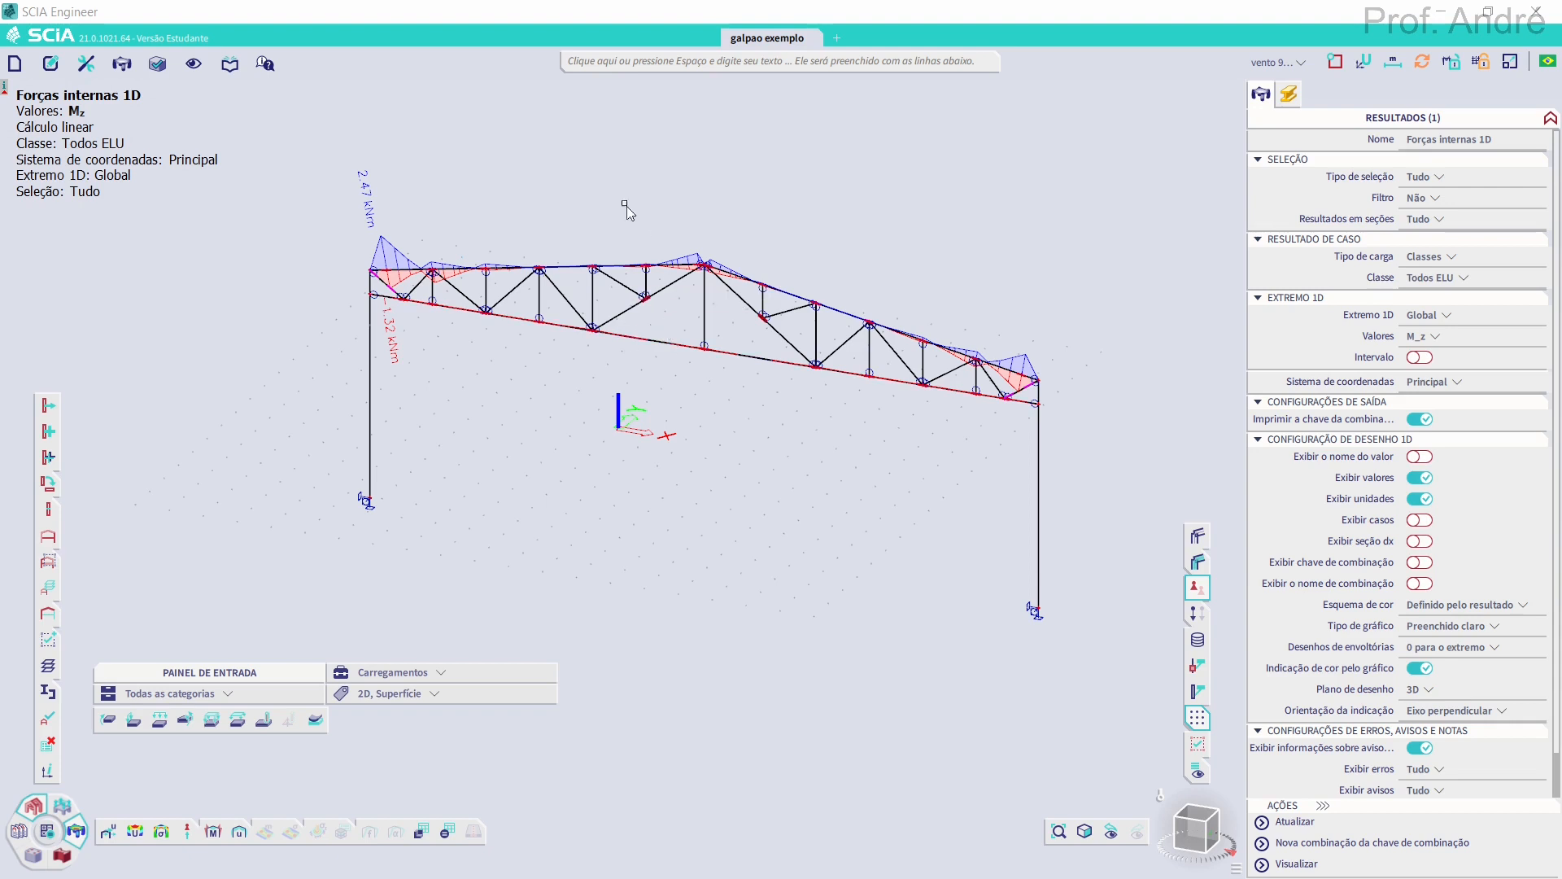
Change the displayed internal force to V_y and refresh the shear diagram for the whole portico
{"action": "left_click", "coordinate": [1462, 335]}
{"action": "left_click", "coordinate": [1462, 335]}
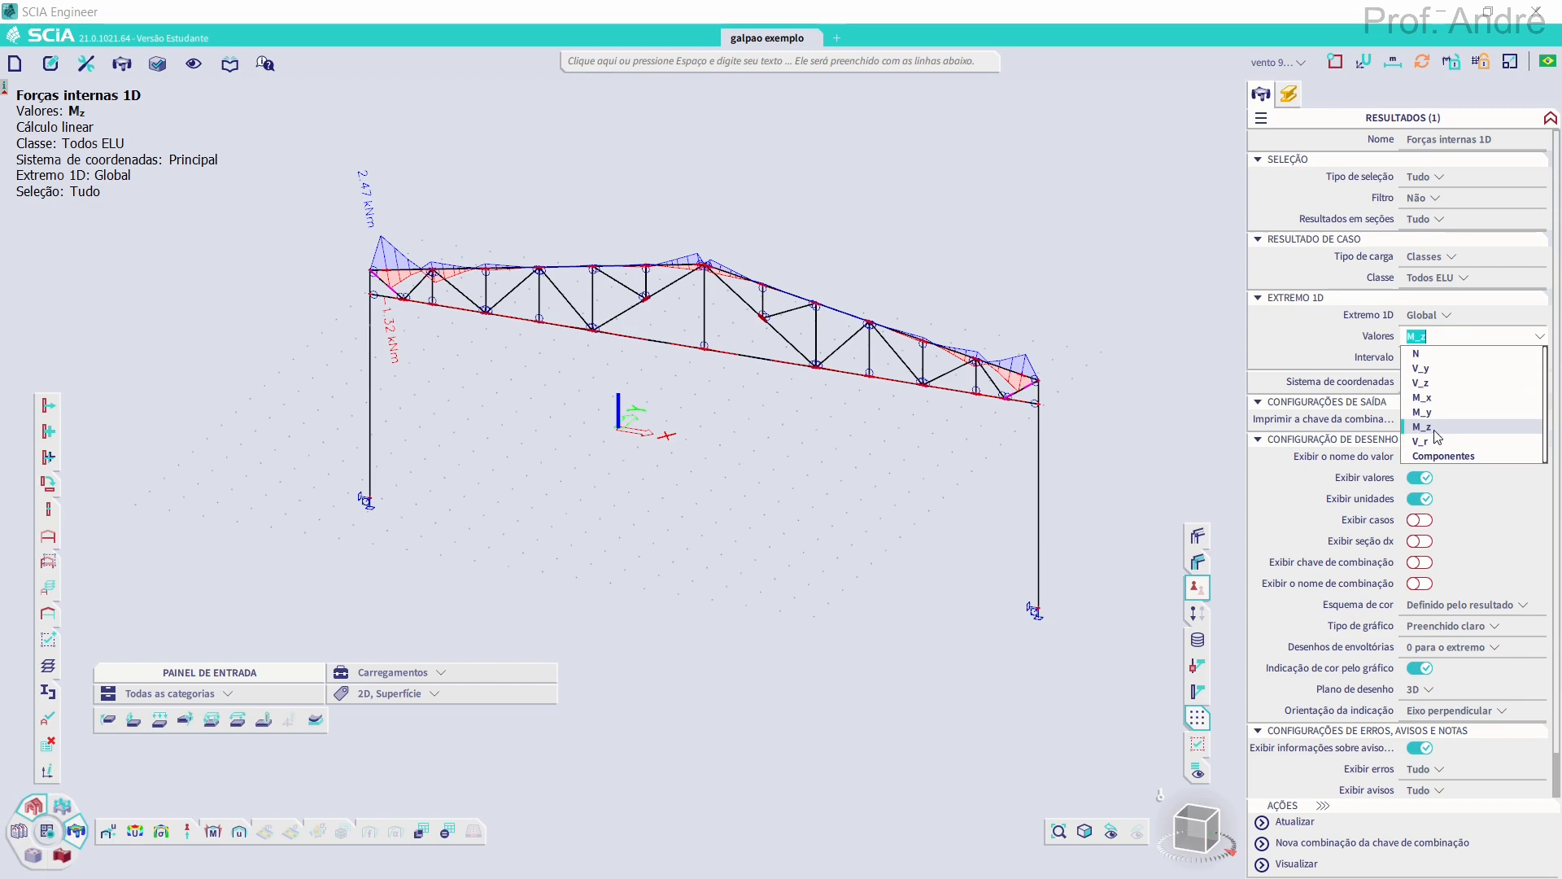
{"action": "left_click", "coordinate": [1440, 368]}
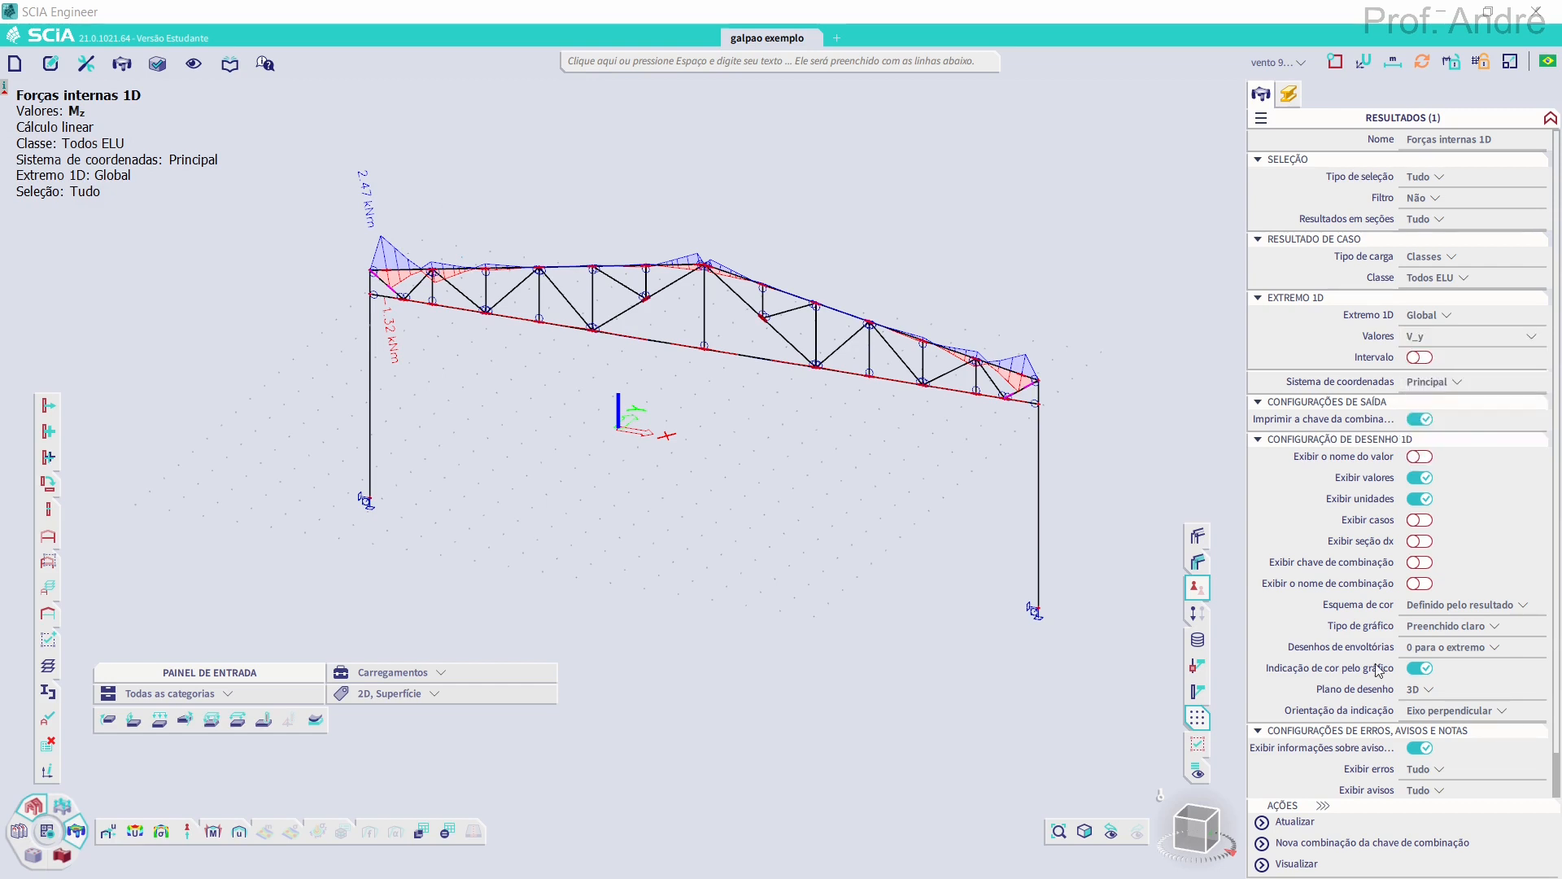
{"action": "left_click", "coordinate": [1343, 826]}
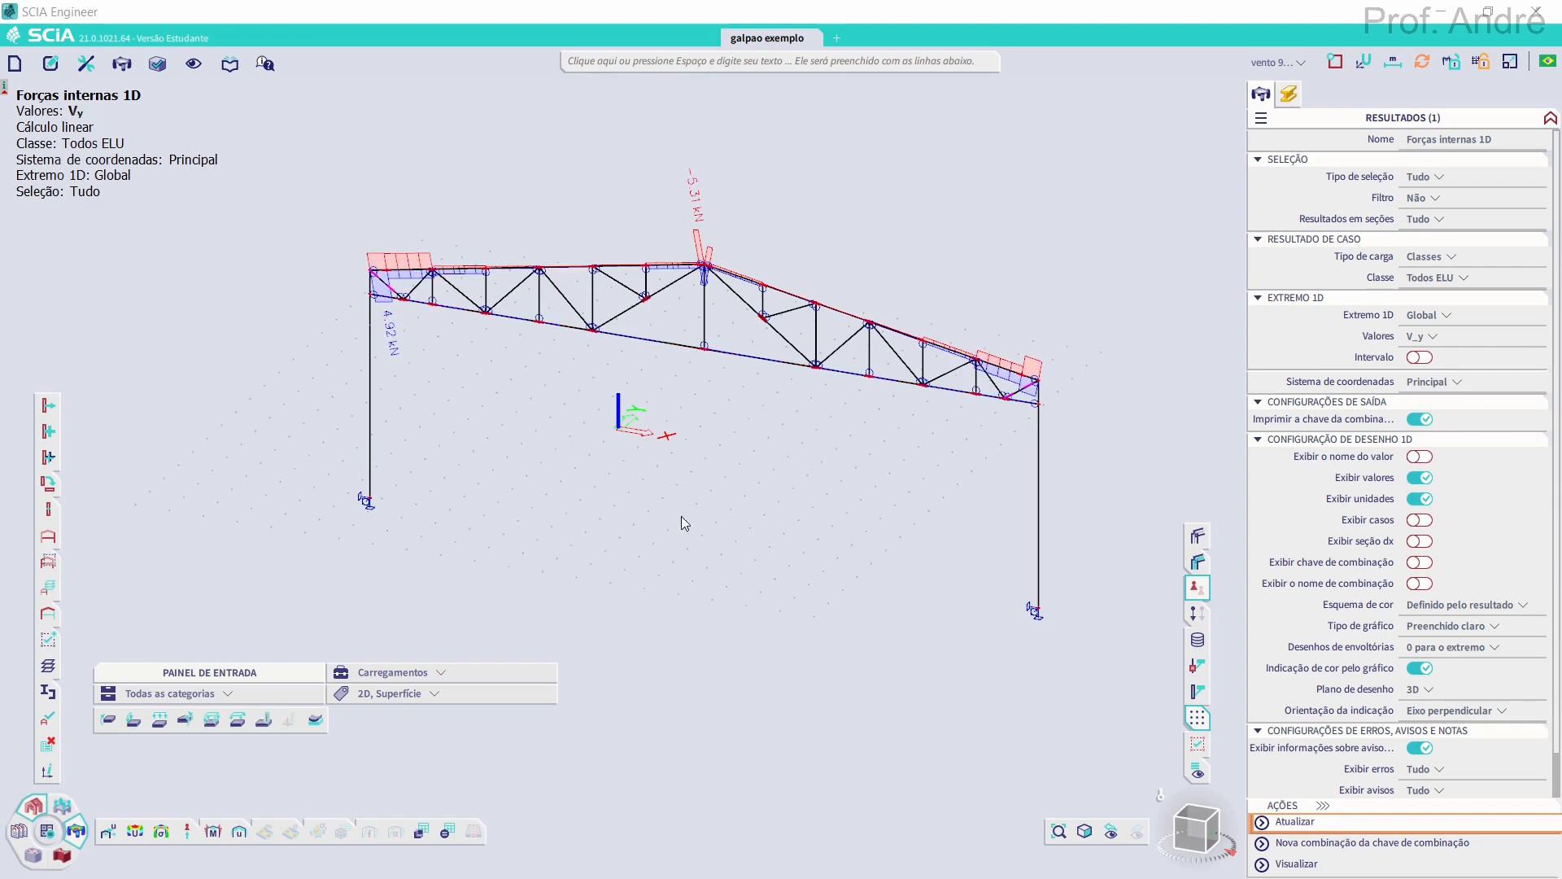
Display the V_z shear force diagrams on the columns and truss of the whole portico
{"action": "left_click", "coordinate": [1437, 338]}
{"action": "left_click", "coordinate": [1443, 382]}
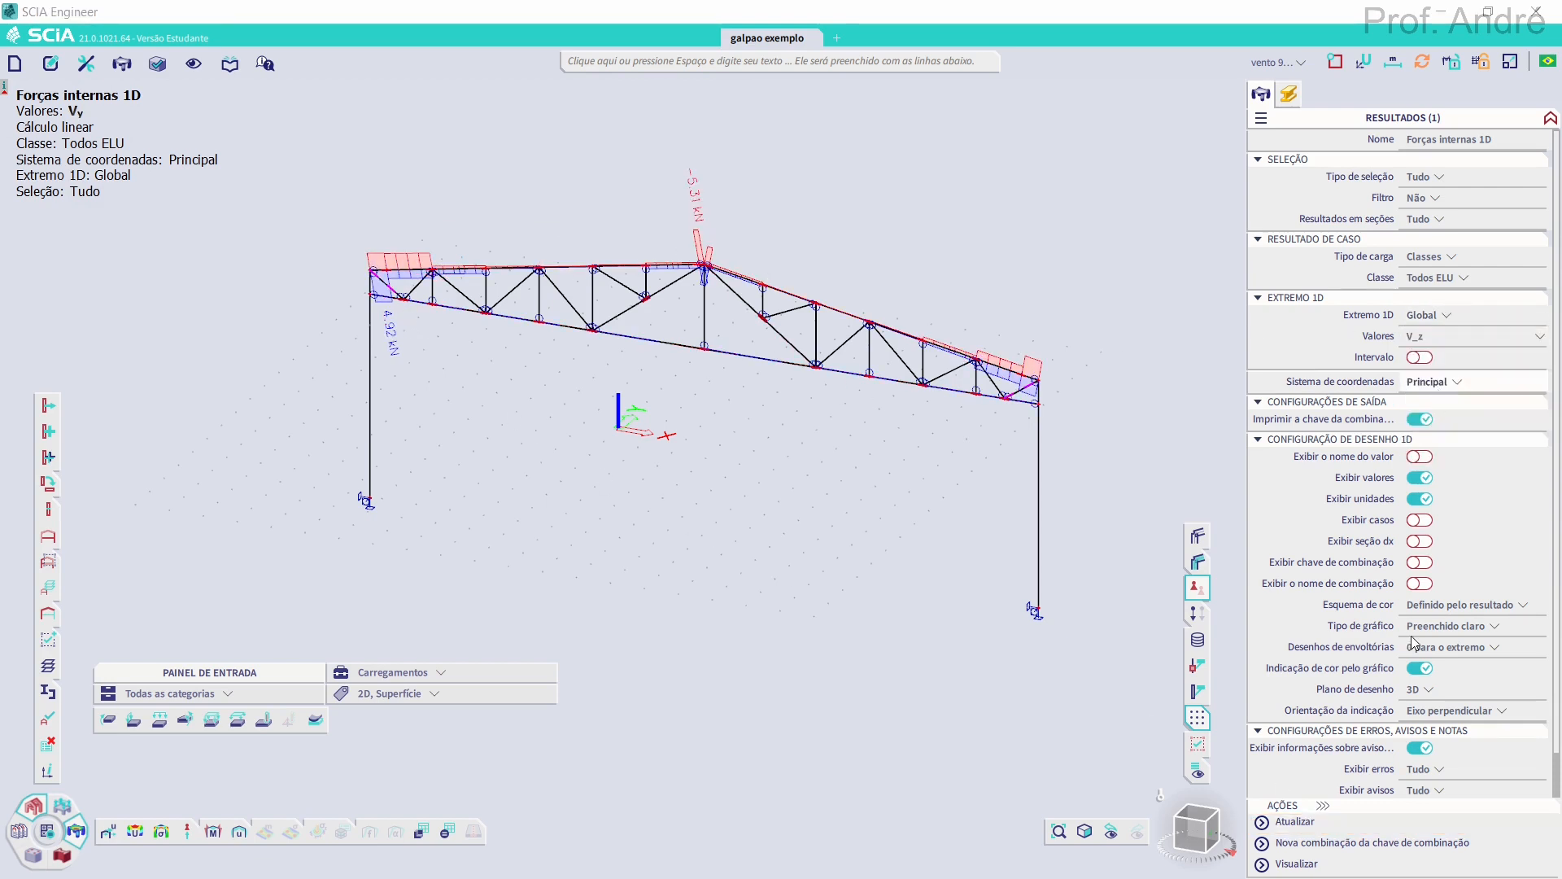
{"action": "left_click", "coordinate": [1338, 823]}
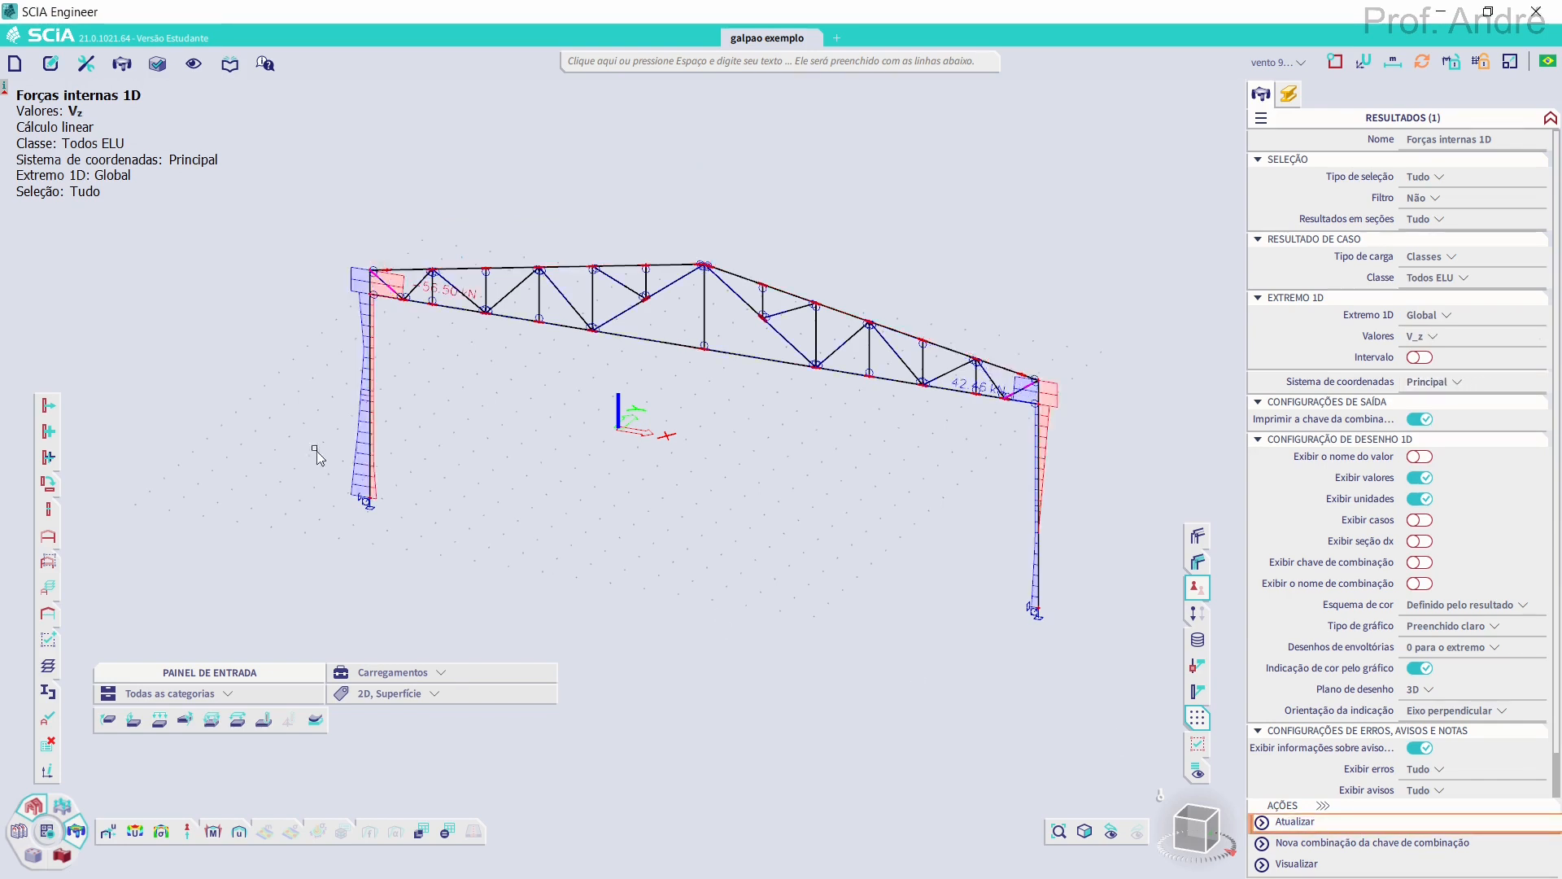
Return the displayed internal force to N and refresh the axial force diagram for the whole portico
{"action": "left_click", "coordinate": [1430, 338]}
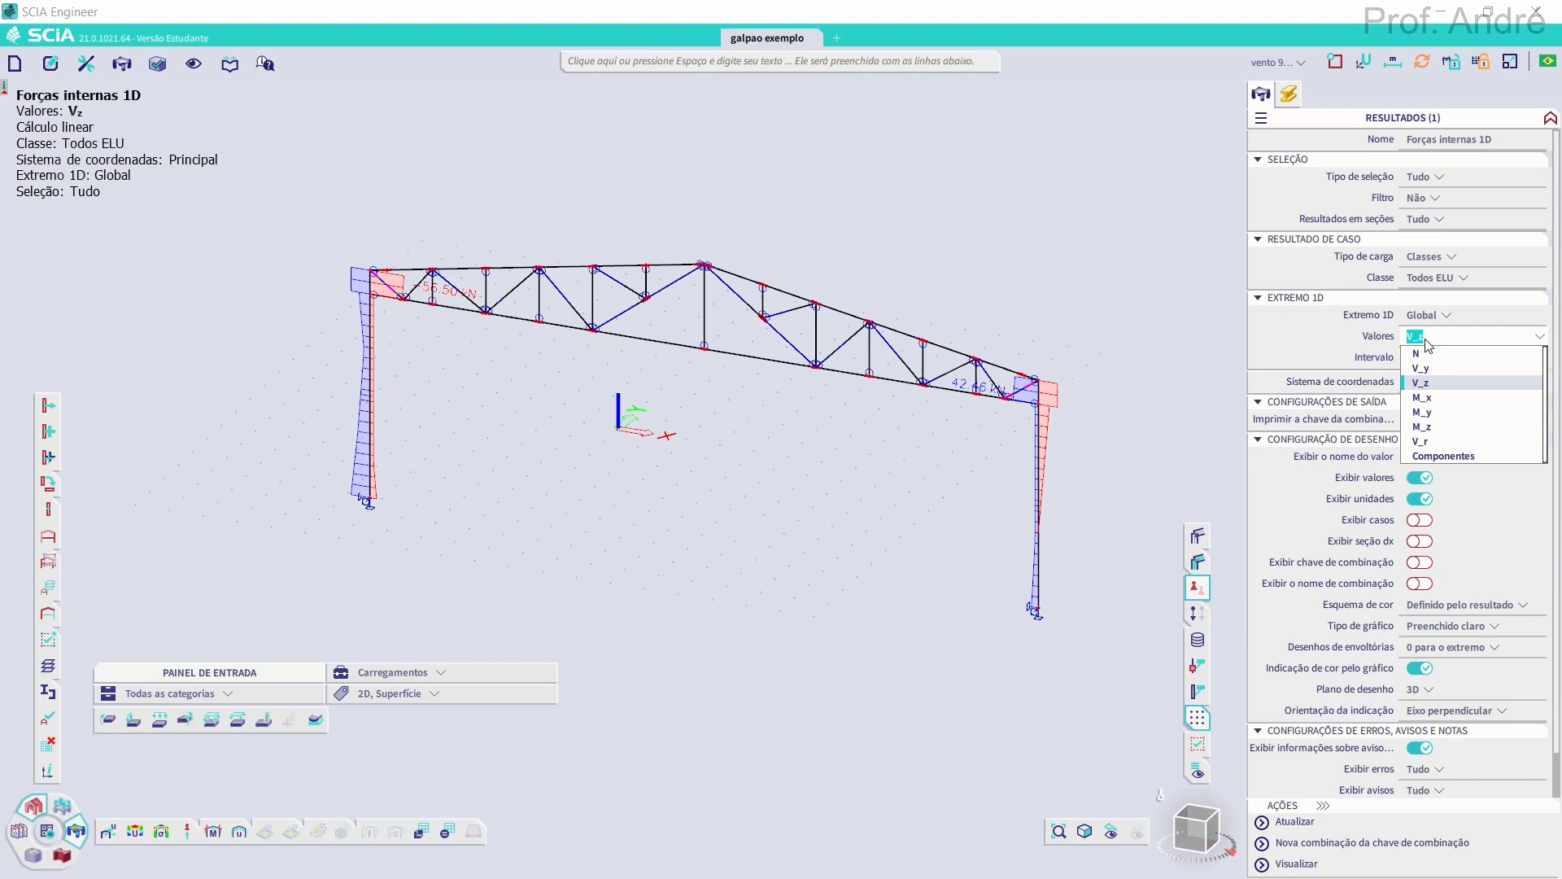
{"action": "left_click", "coordinate": [1334, 823]}
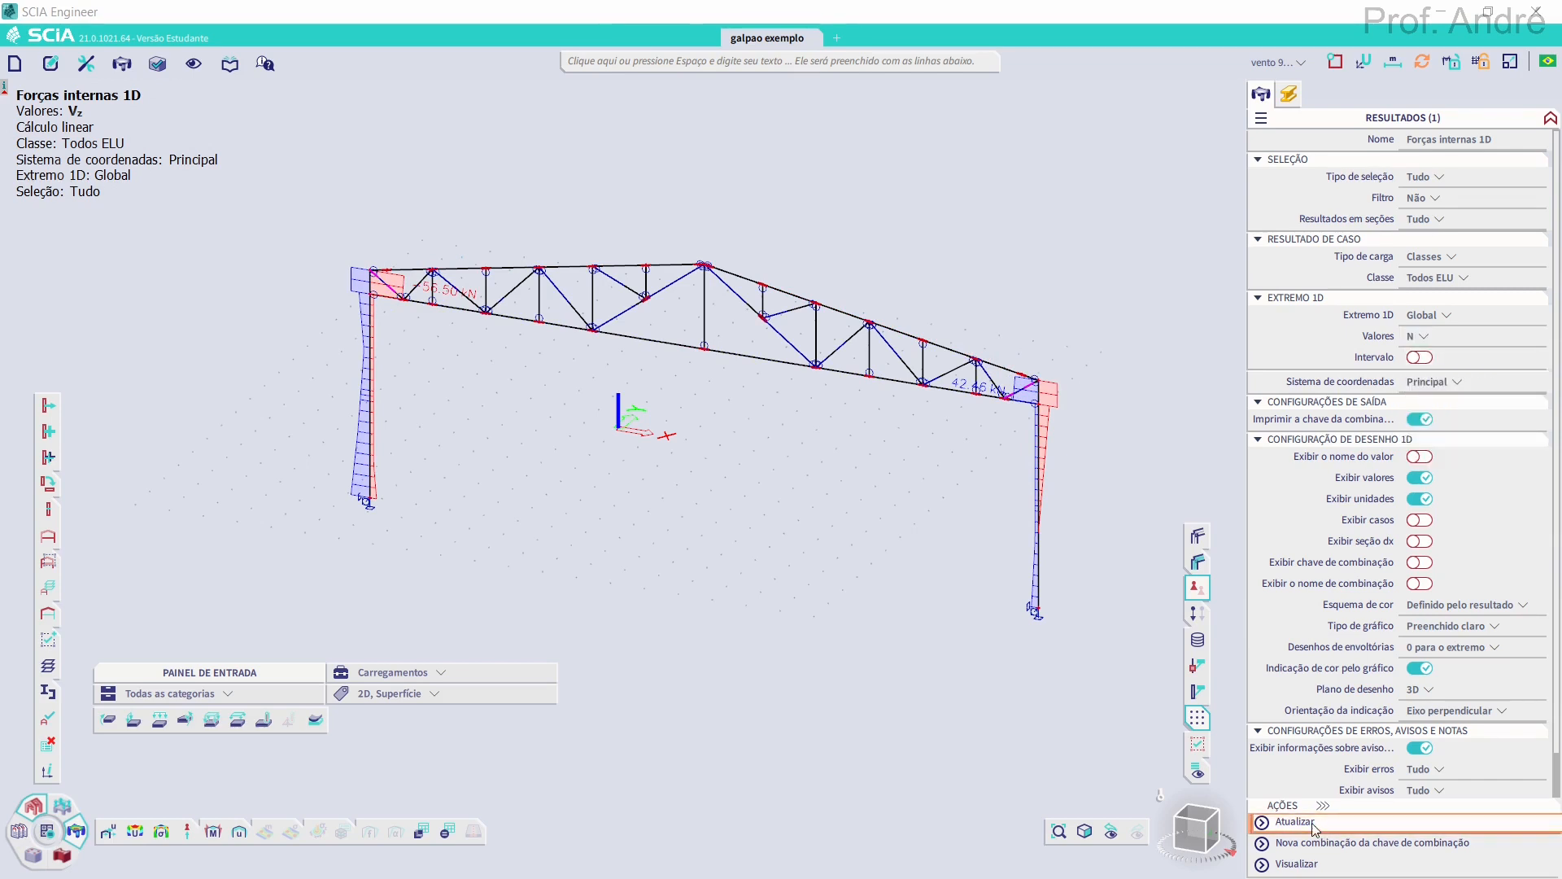